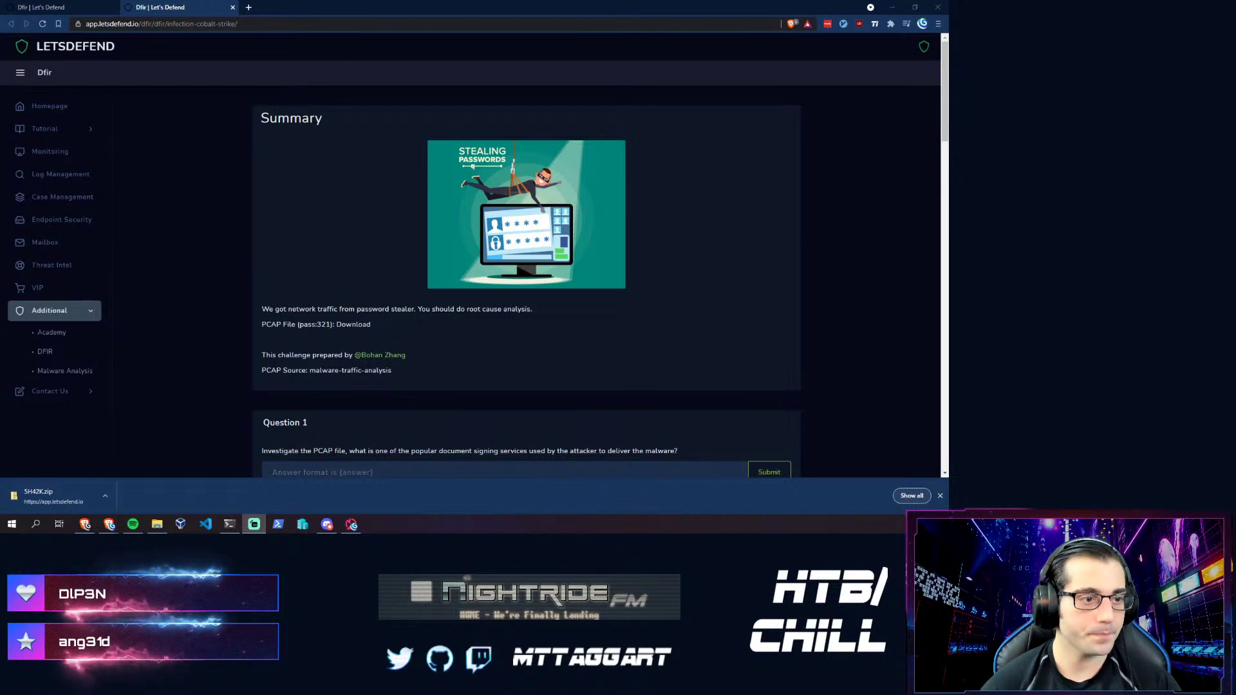
- Check the DFIR challenge list, return to the Cobalt Strike summary, and place File Explorer beside Question 1
click(58, 7)
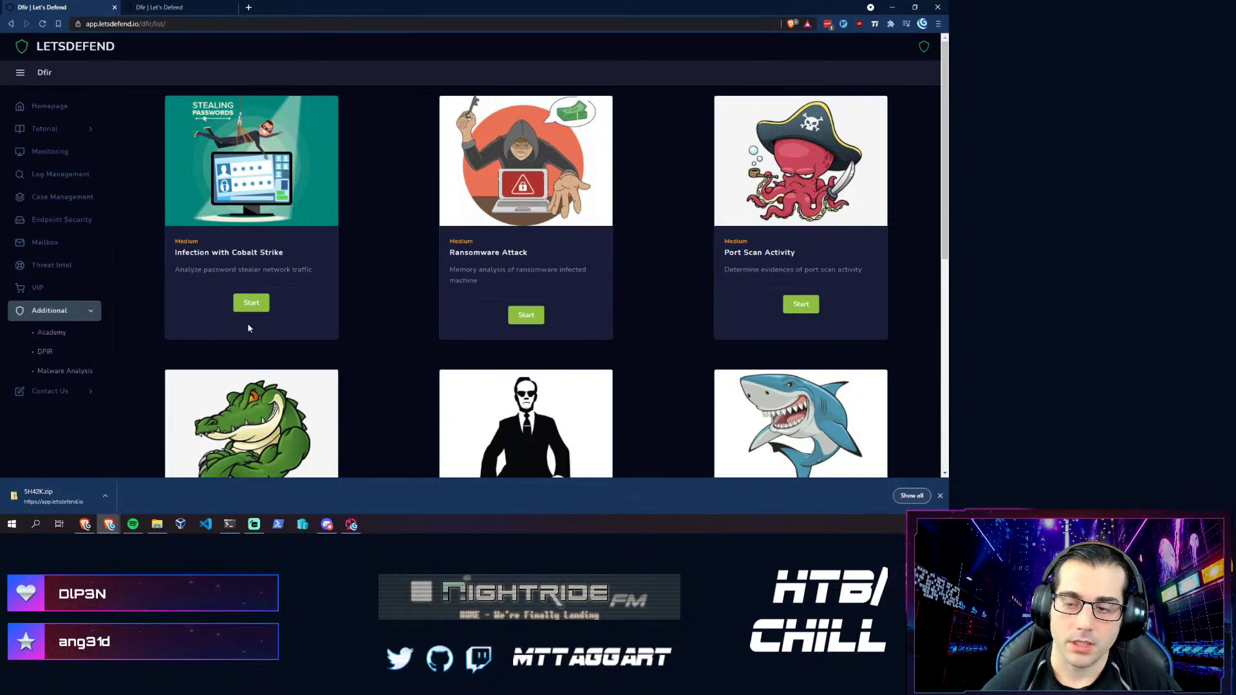
key(ctrl+Tab)
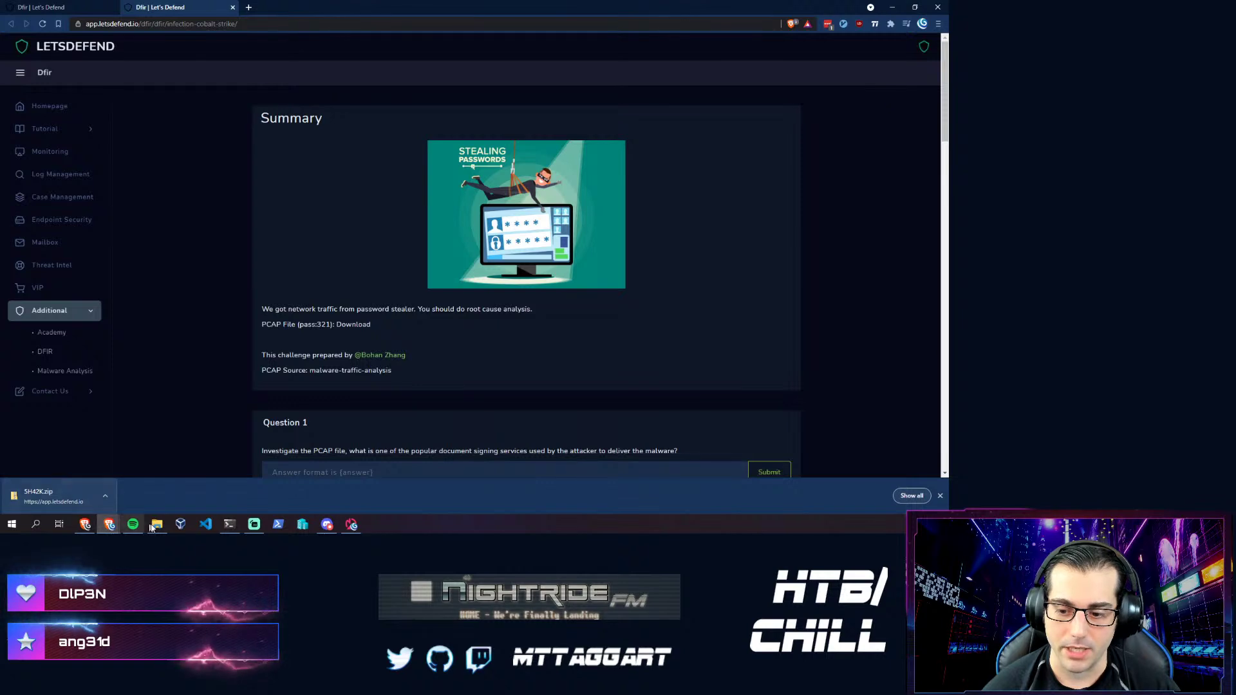
click(157, 524)
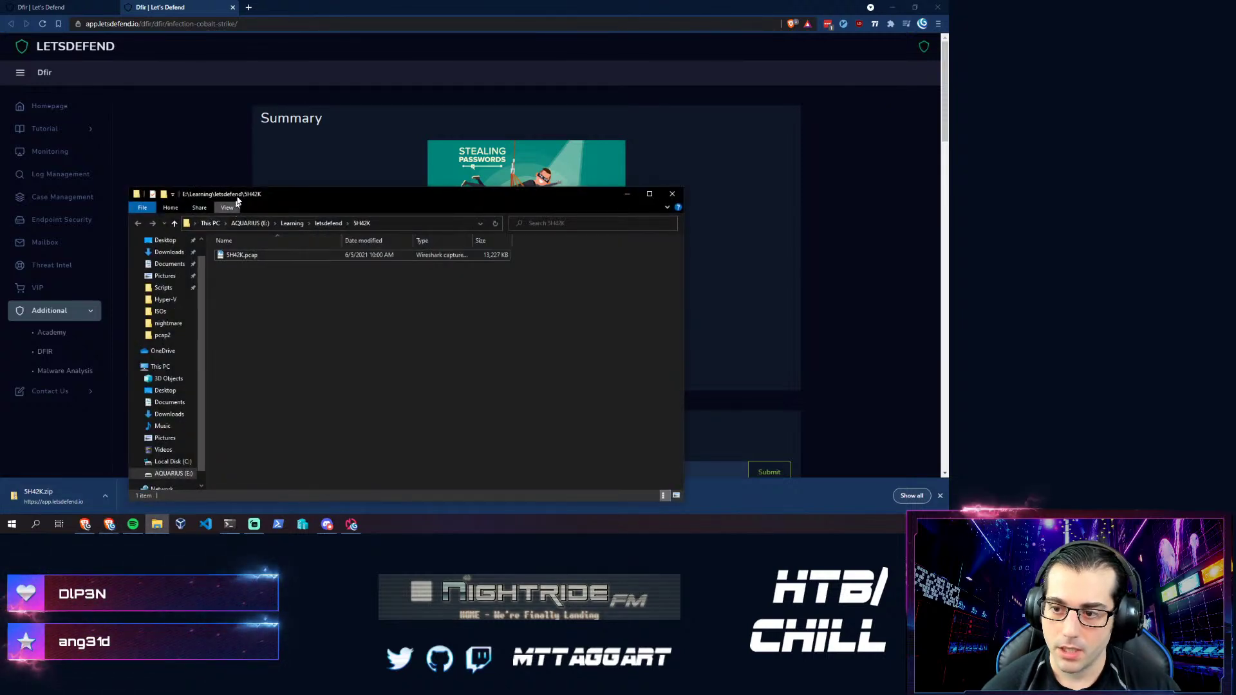
drag(240, 193, 245, 106)
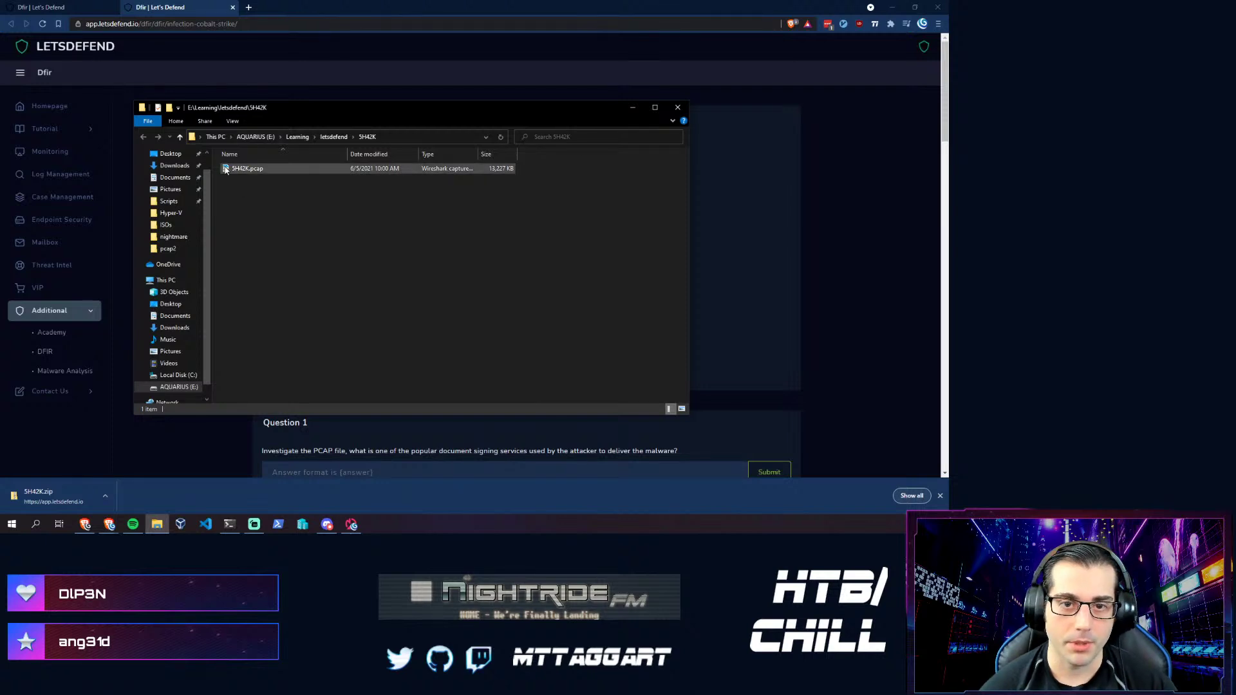
- Browse E:\Scripts and Downloads, searching Downloads for 'net'
click(173, 205)
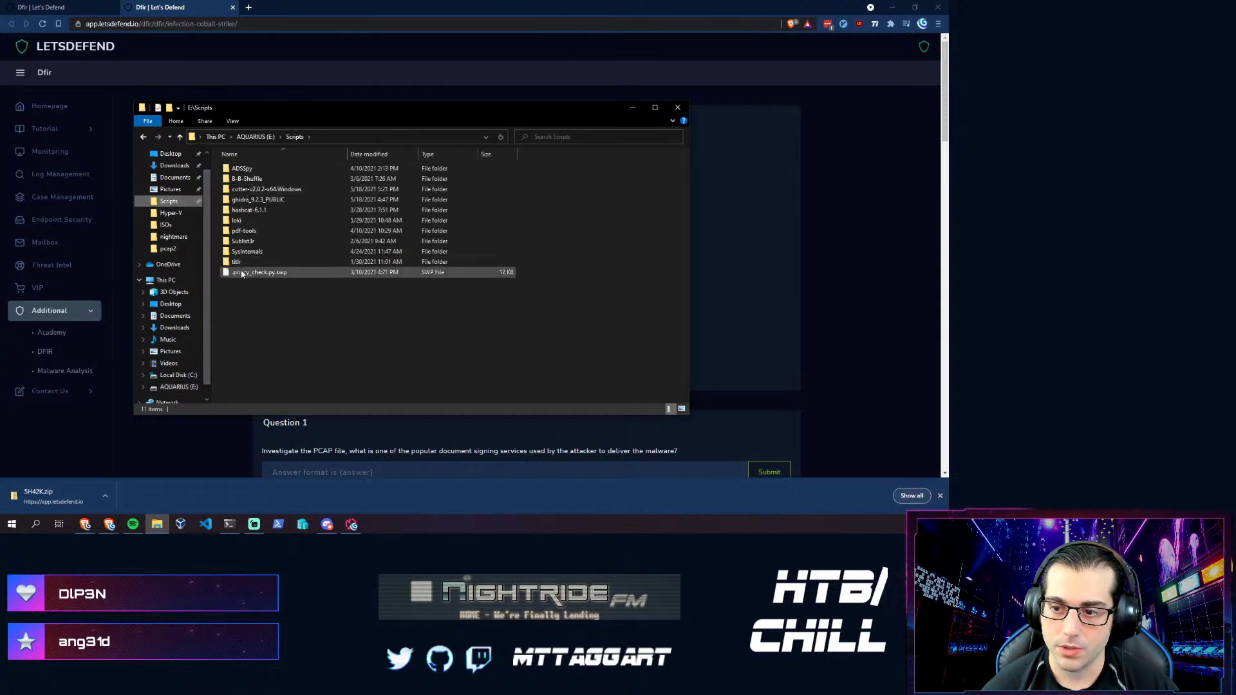
scroll(200, 219, up, 1)
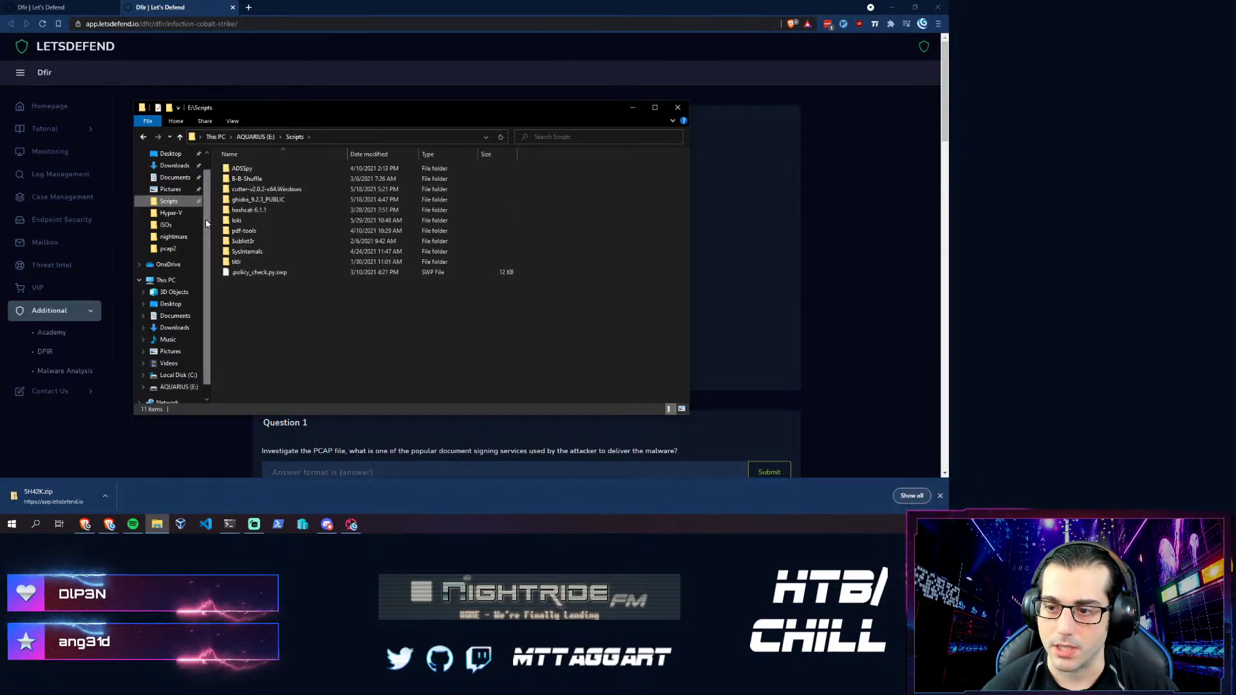
click(175, 185)
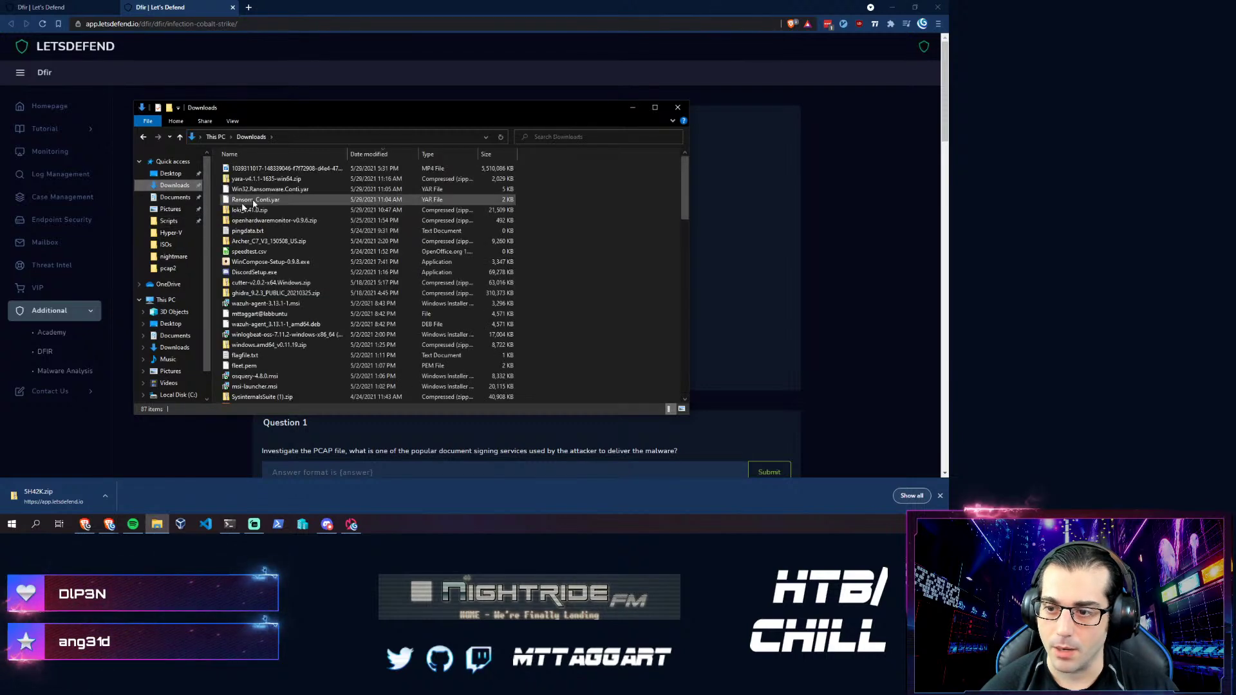
scroll(313, 318, down, 3)
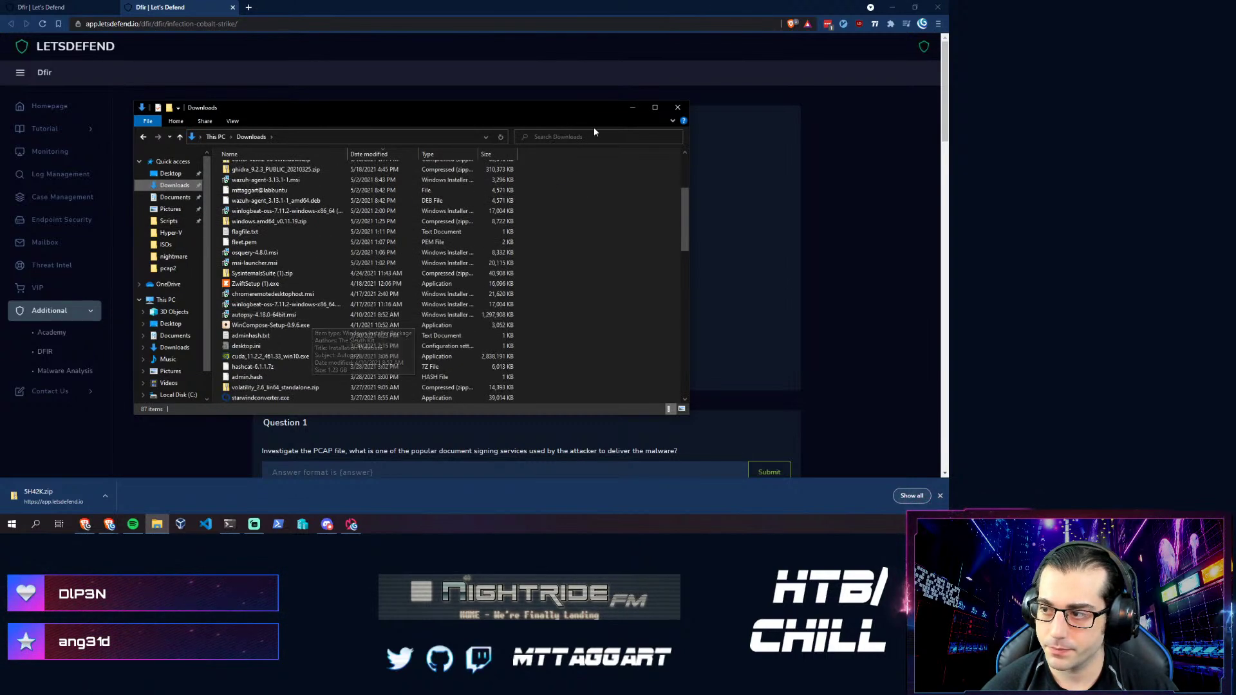
text(networ)
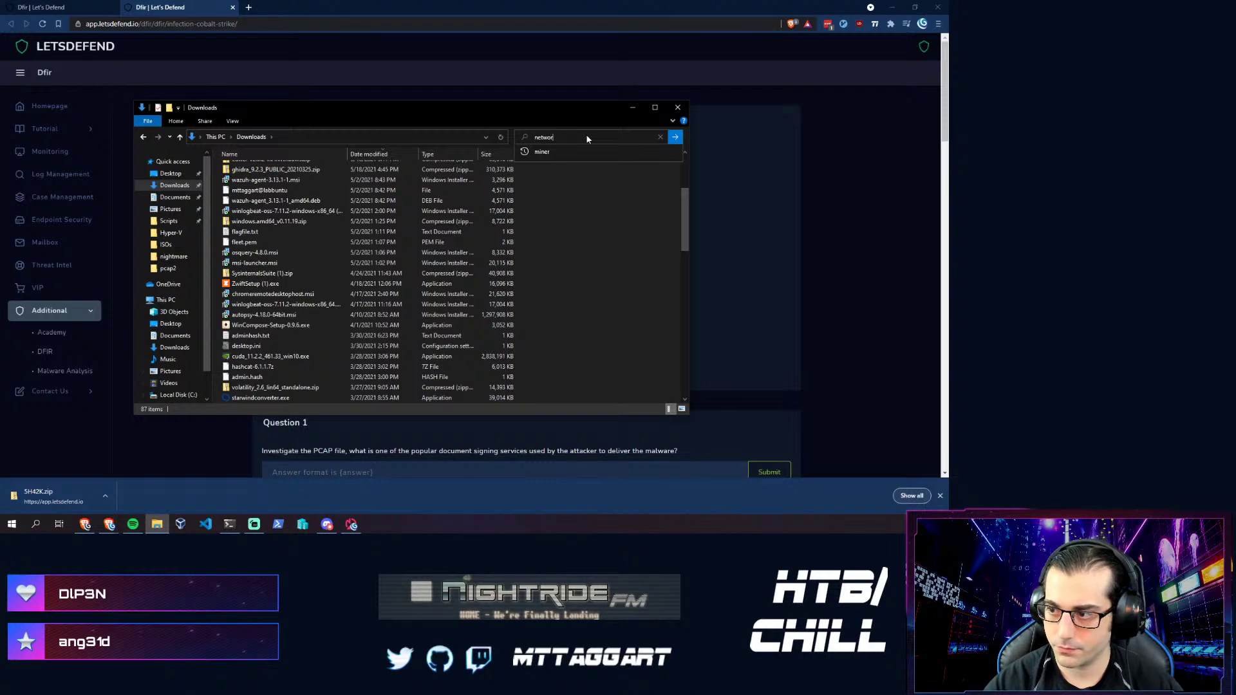
key(Return)
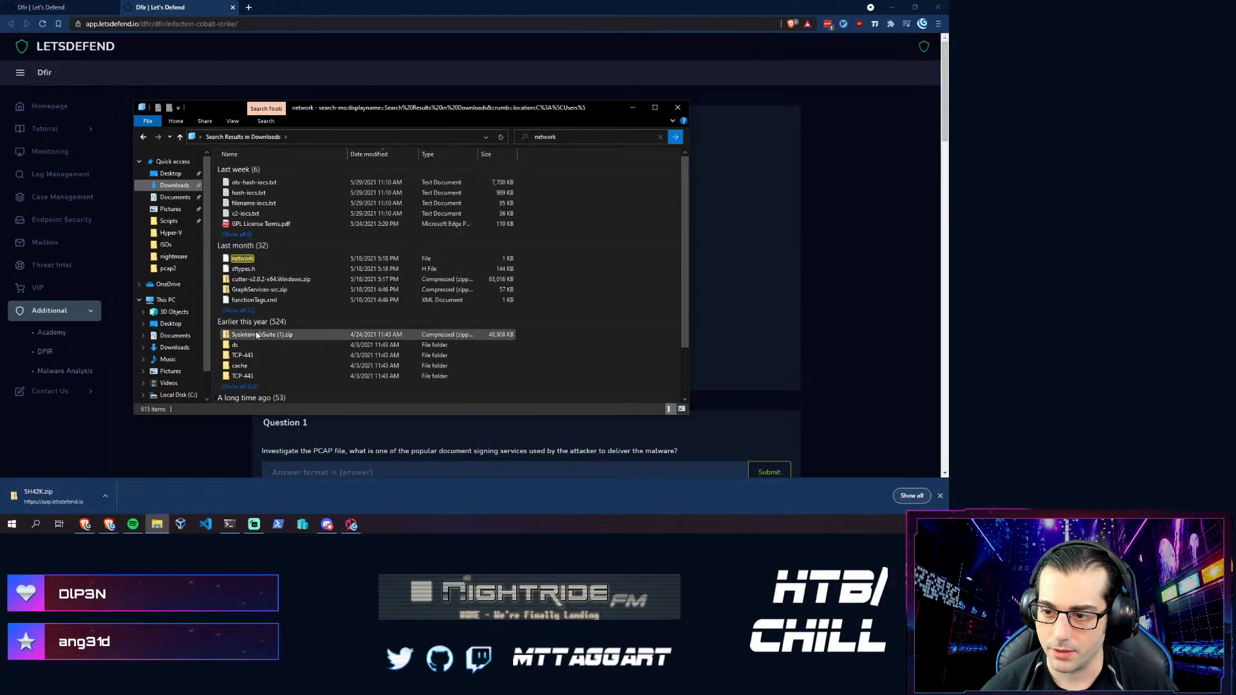
scroll(256, 334, down, 2)
scroll(257, 335, up, 2)
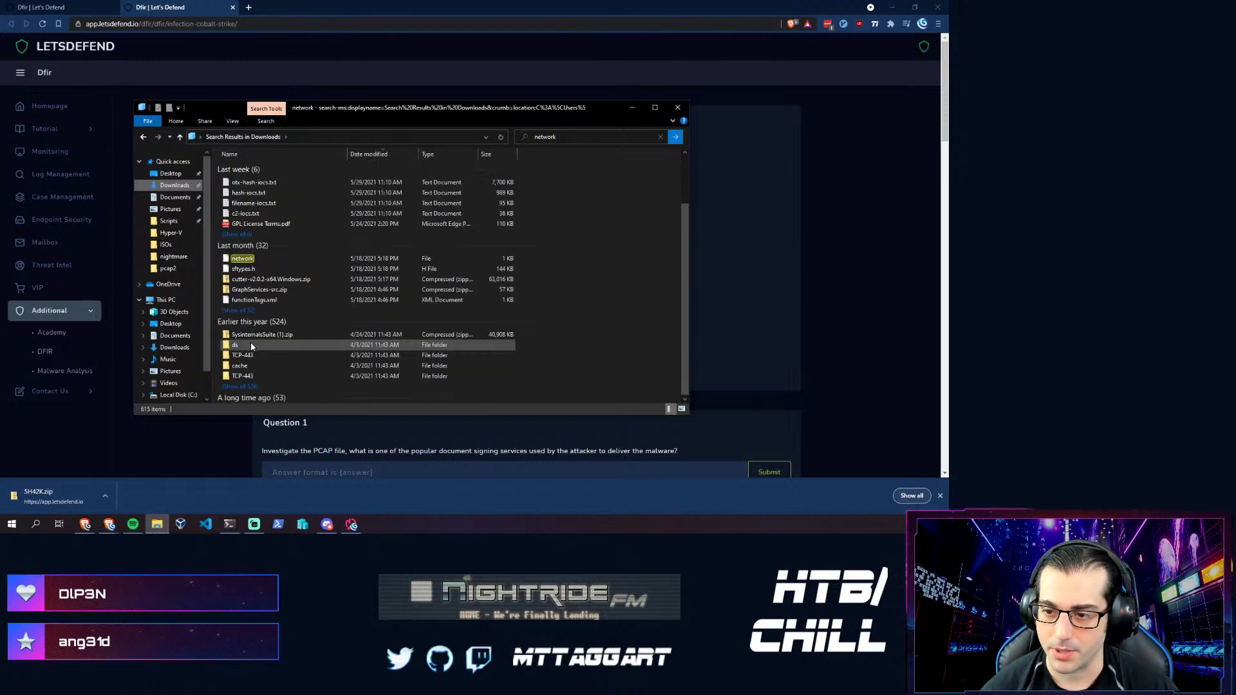
- Search E:\Scripts for 'networkminer', find no matches, and return to the browser
click(169, 224)
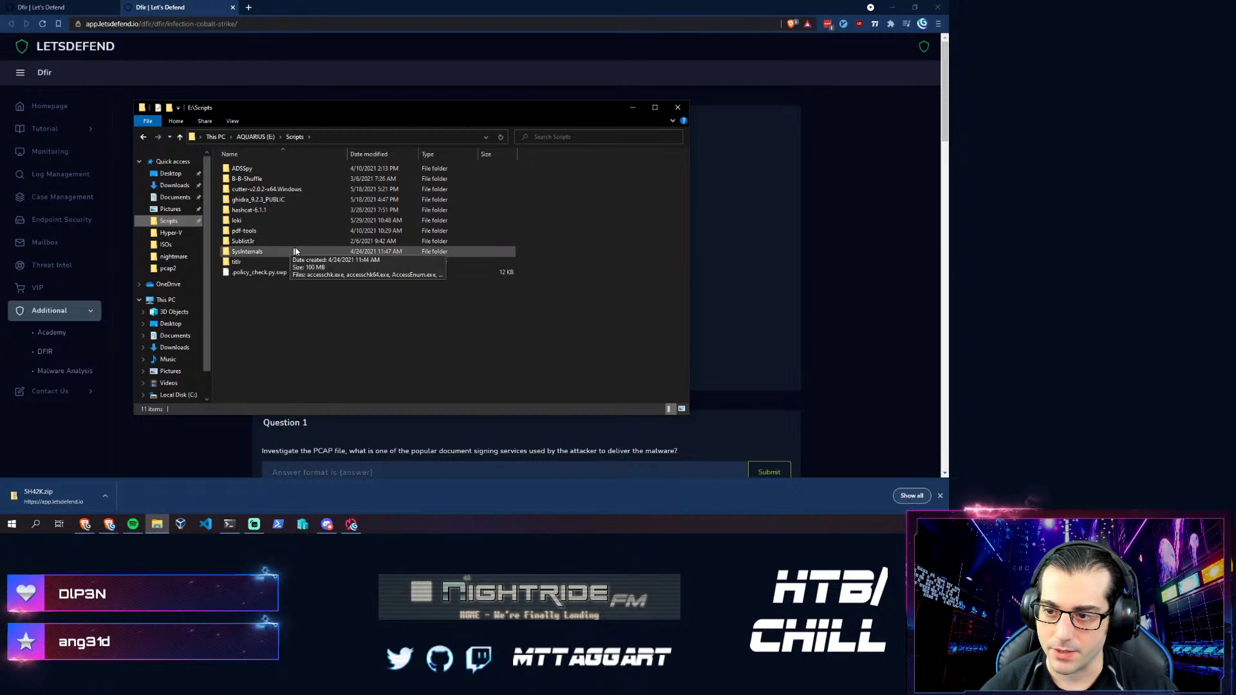
click(576, 138)
text(networkminer)
key(Return)
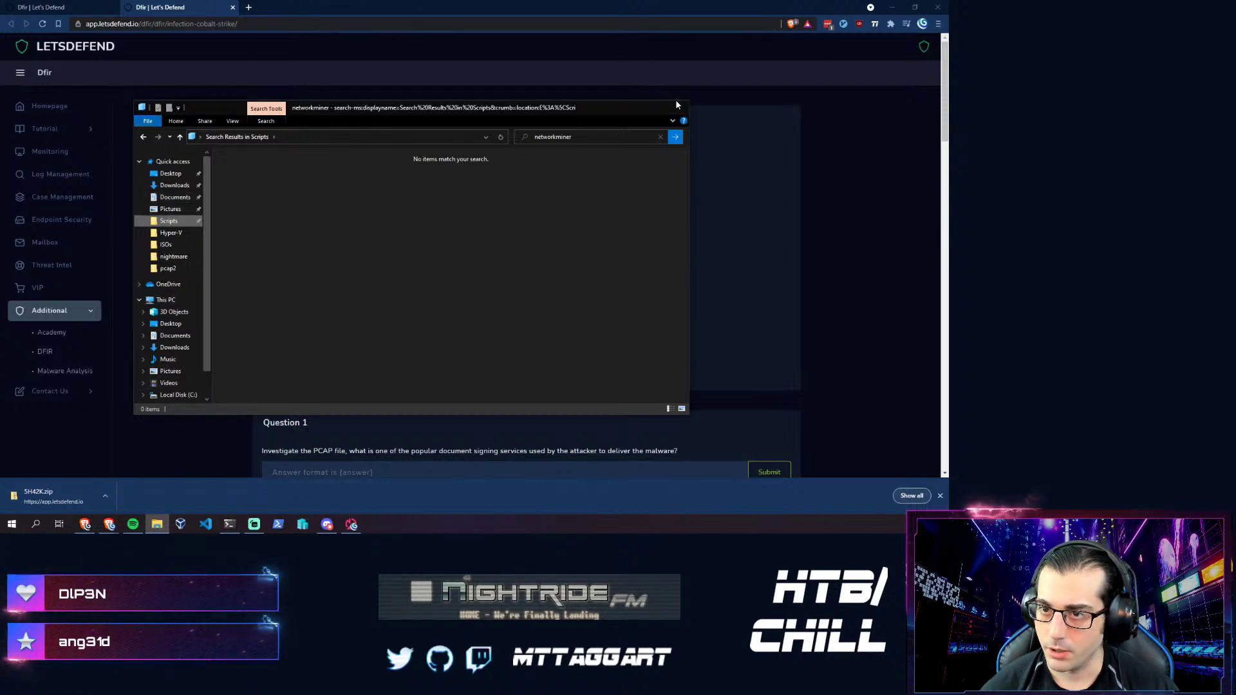
click(303, 80)
- Search the web for 'network miner' and open the NetworkMiner page on netresec.com
click(248, 7)
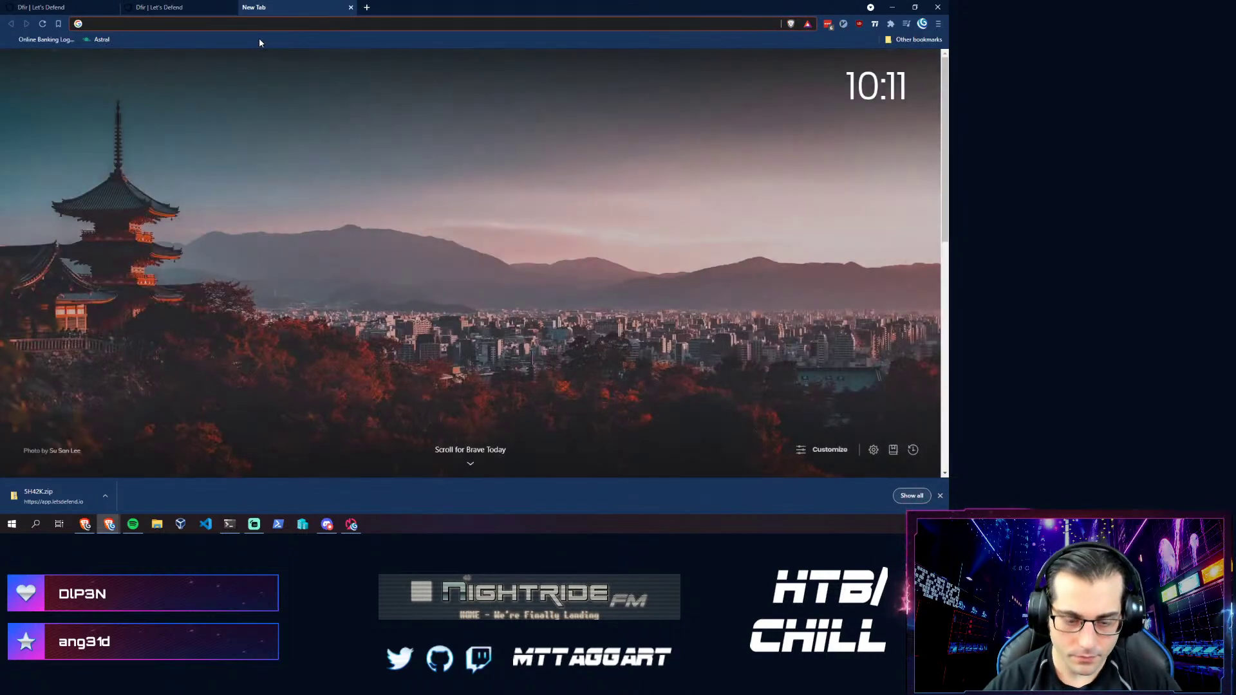
text(network)
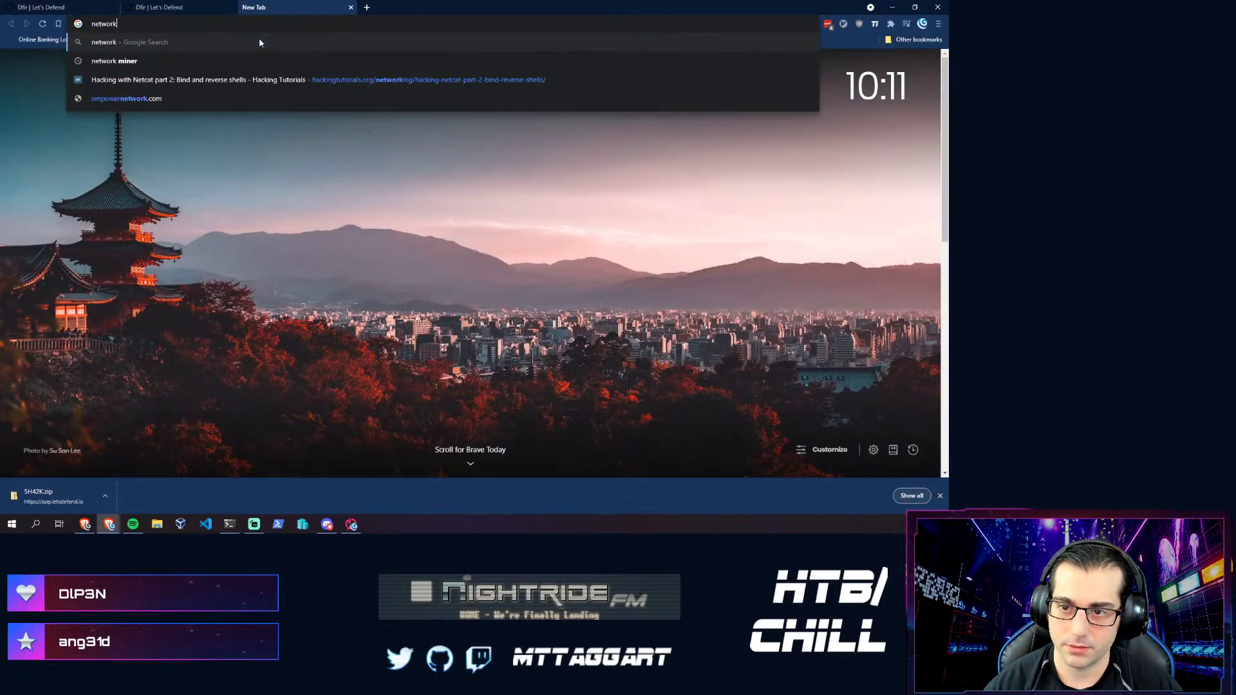
text( miner)
key(Return)
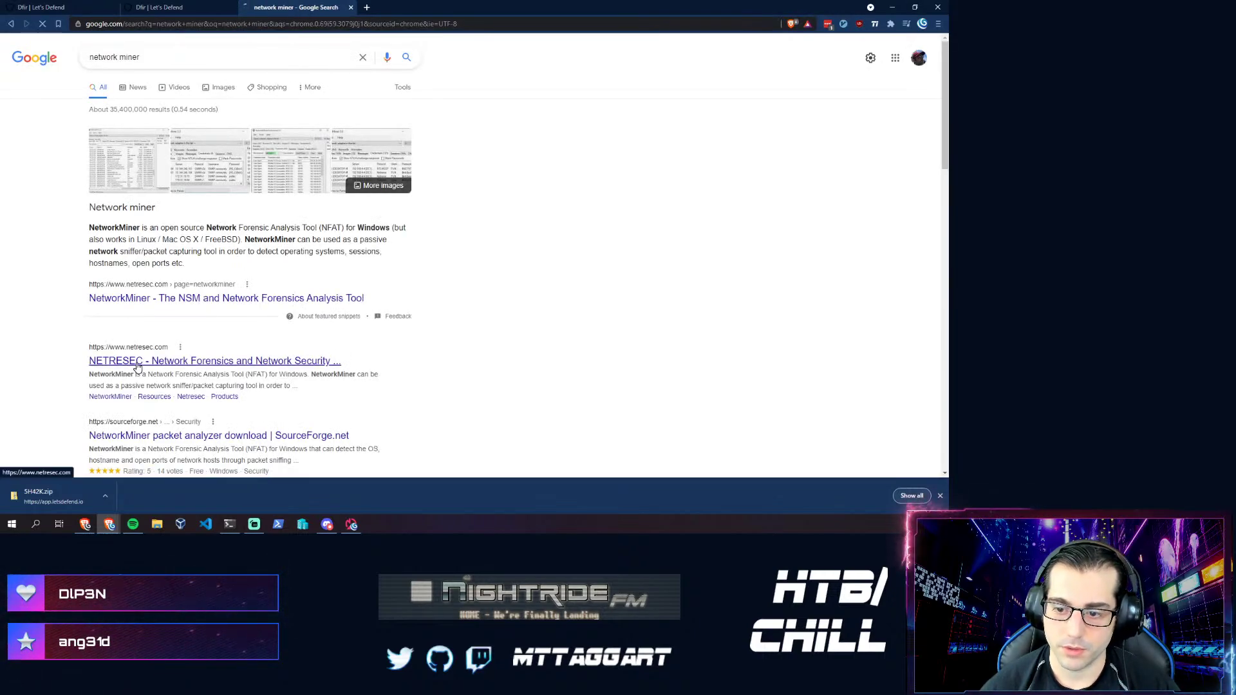
click(152, 361)
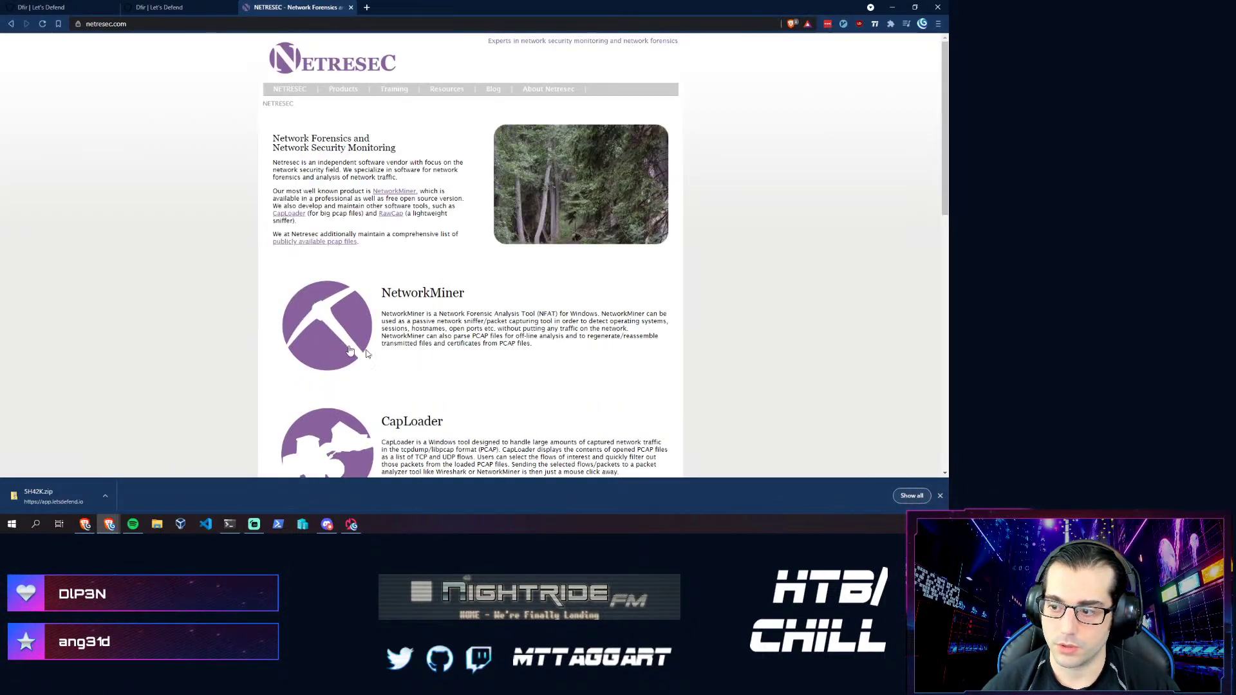
click(338, 319)
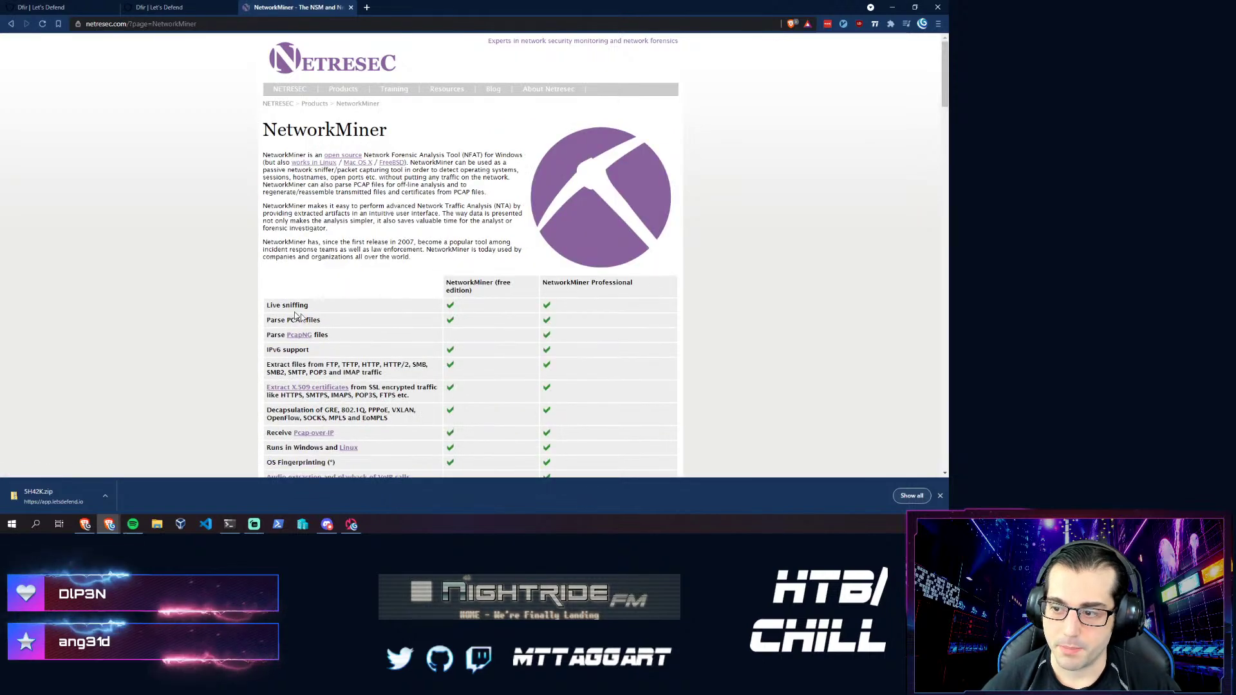
scroll(289, 312, down, 3)
scroll(557, 166, down, 5)
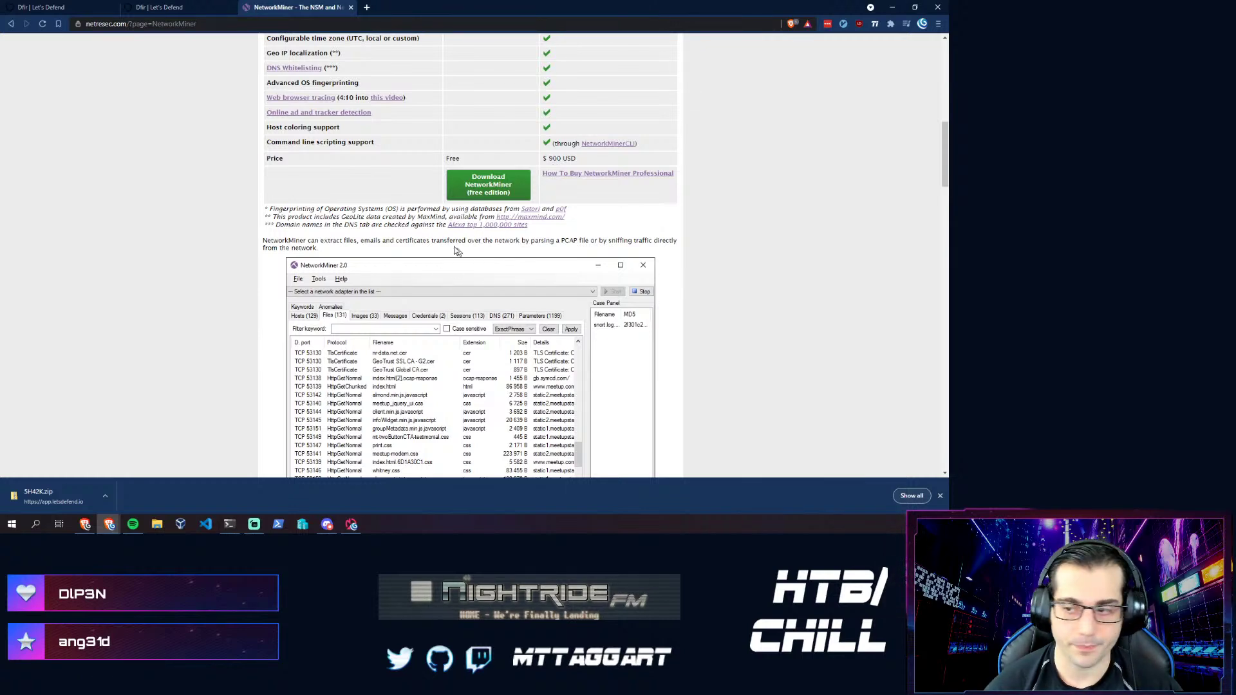
- Download the free NetworkMiner edition into Downloads, replacing the existing NetworkMiner_2-6.zip
click(452, 205)
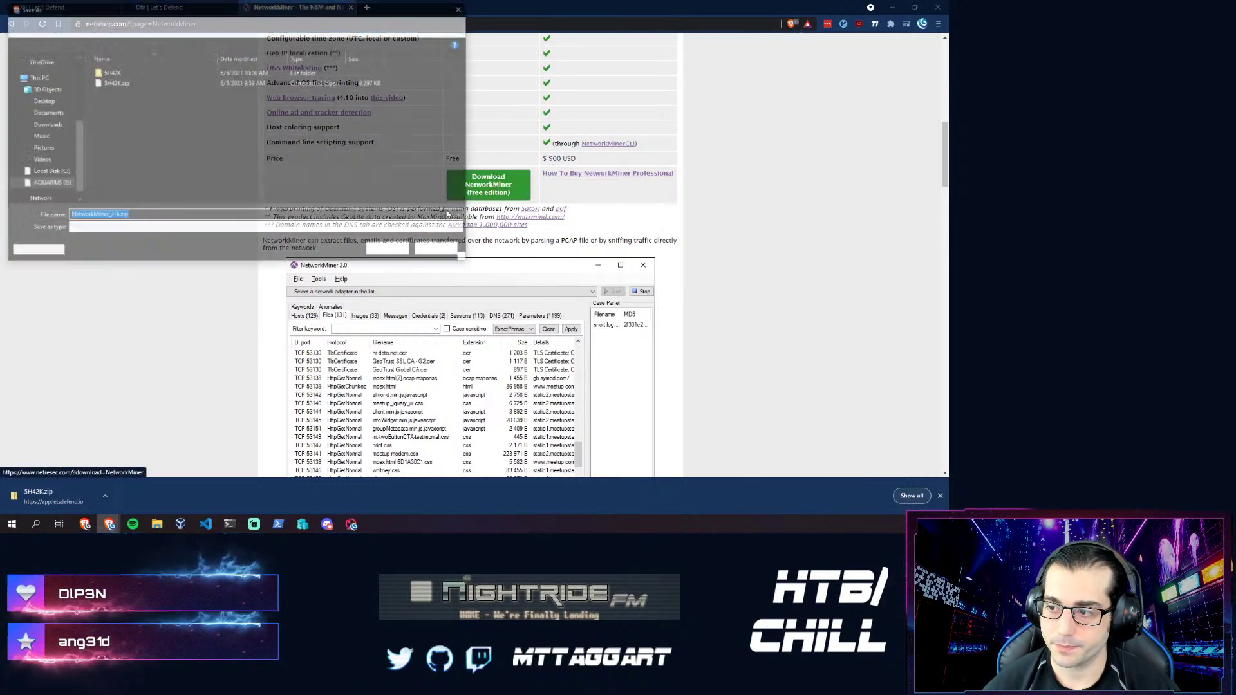
click(44, 125)
key(Return)
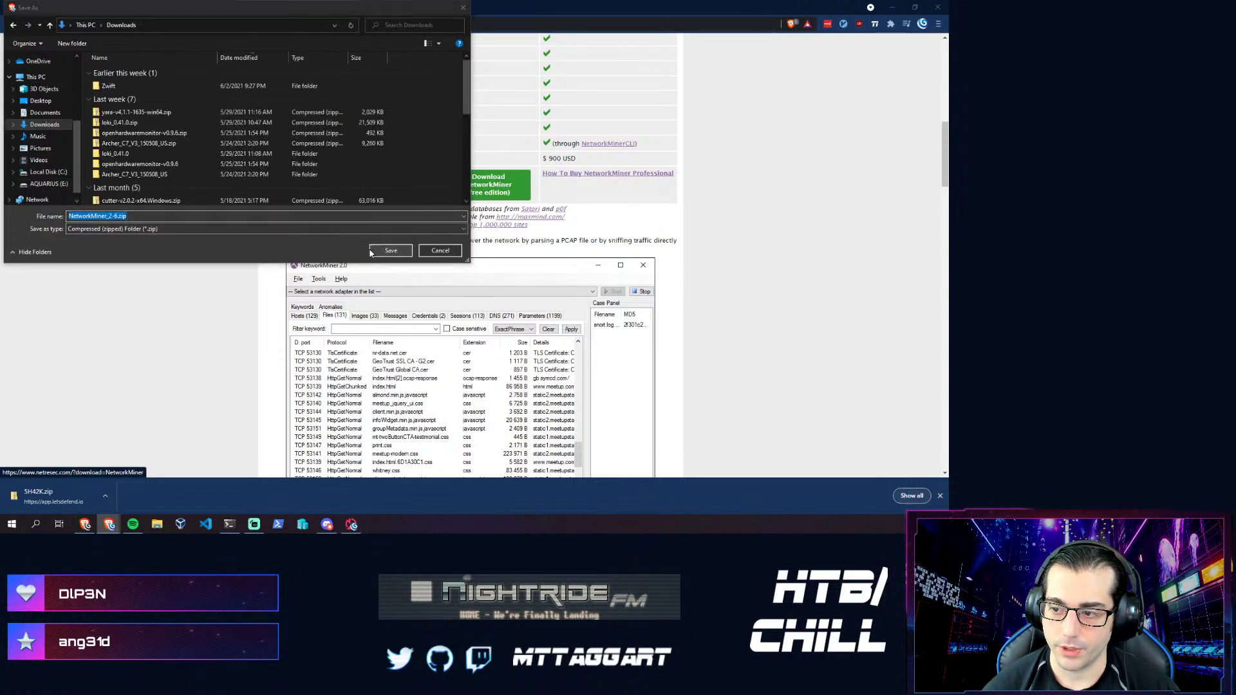
click(503, 265)
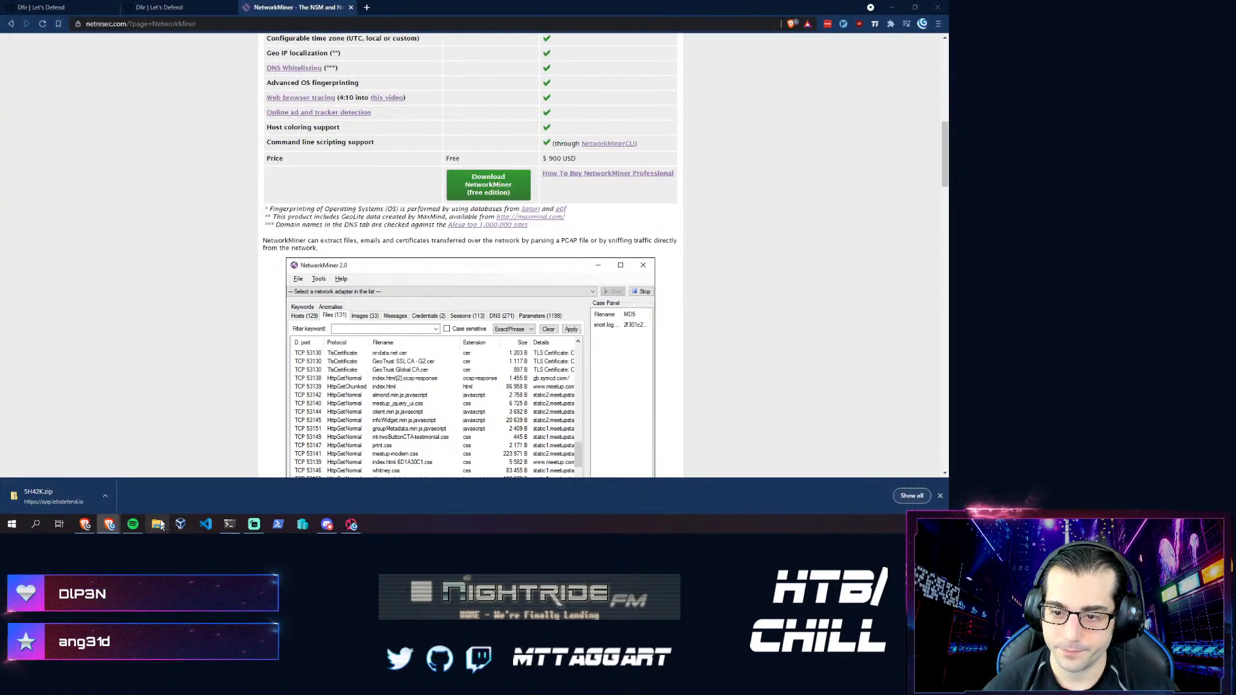
key(super+e)
- Extract NetworkMiner_2-6.zip in the Downloads folder
click(172, 186)
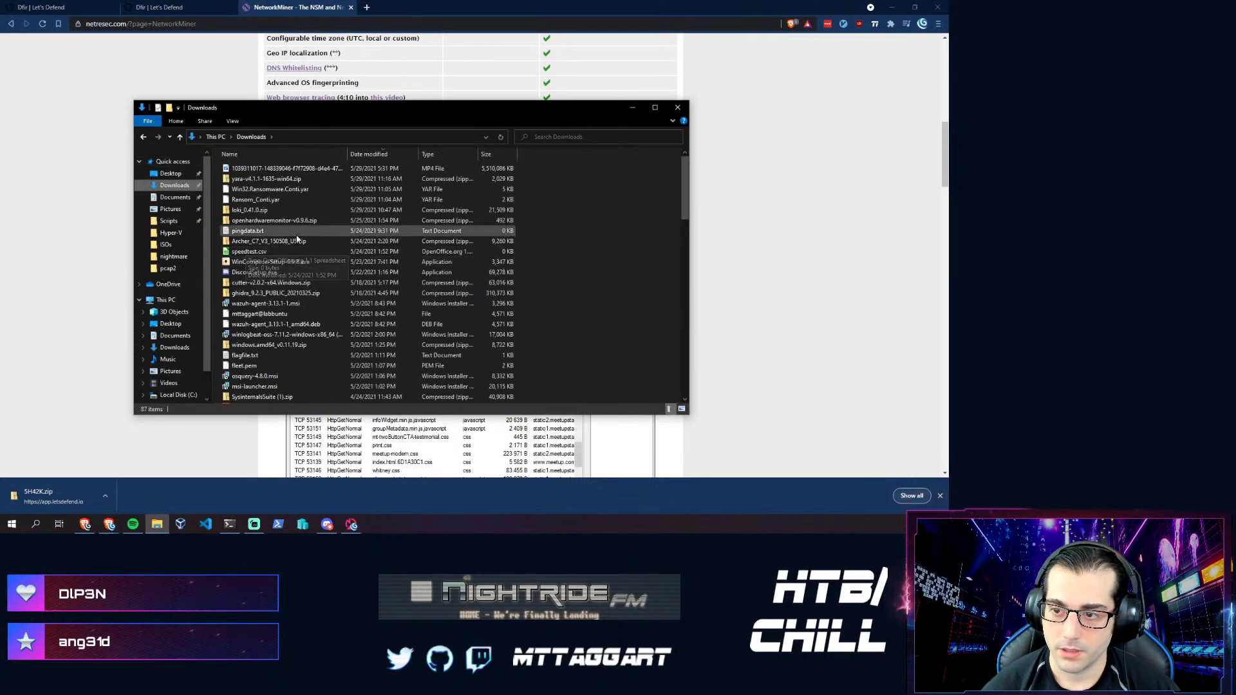
scroll(276, 206, down, 2)
scroll(277, 206, down, 10)
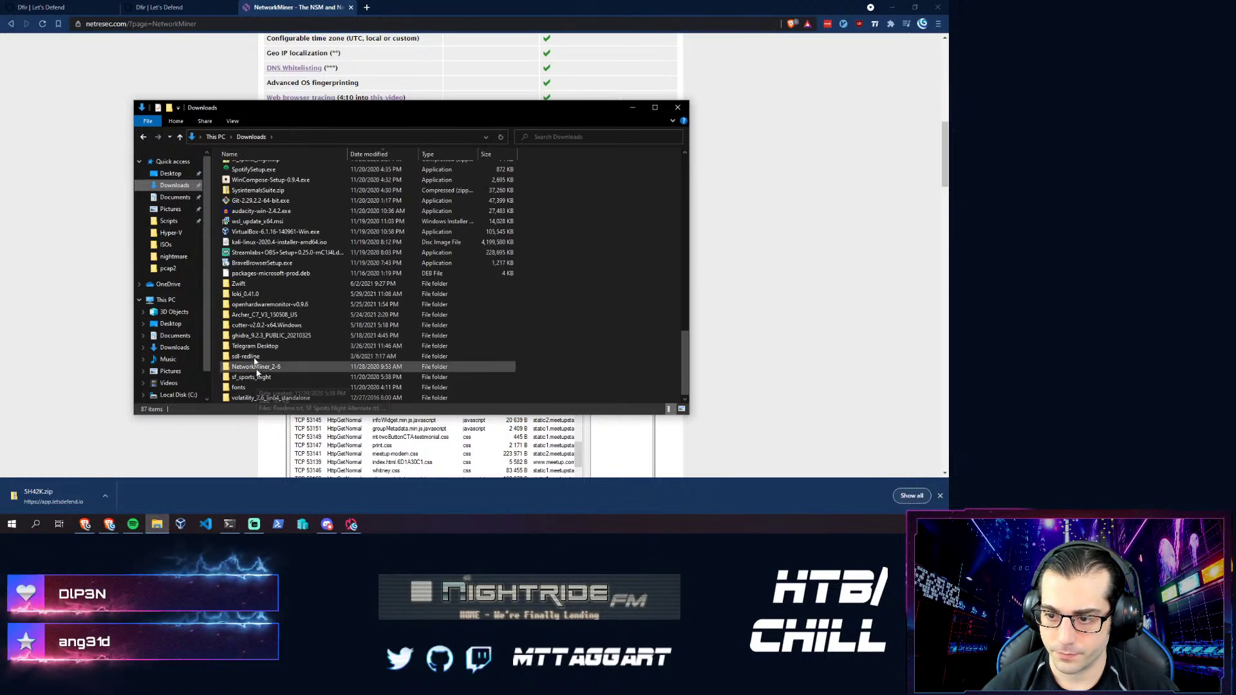
scroll(249, 331, up, 3)
scroll(249, 332, up, 3)
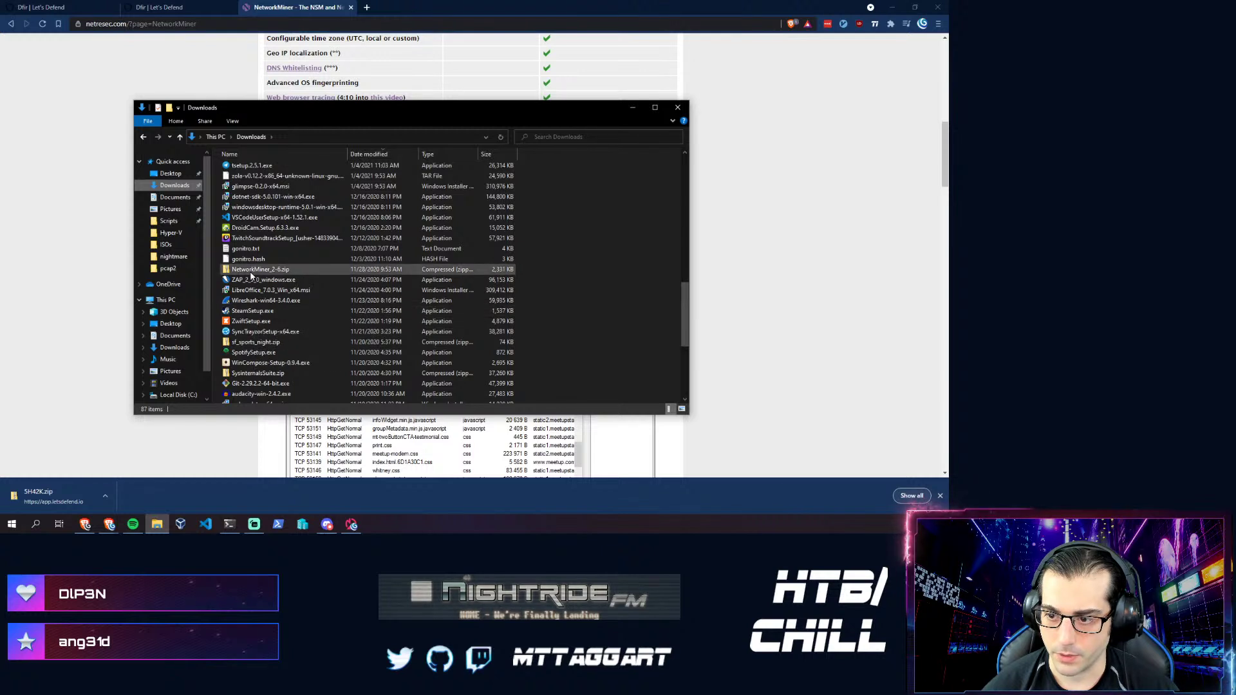
right_click(251, 270)
click(282, 326)
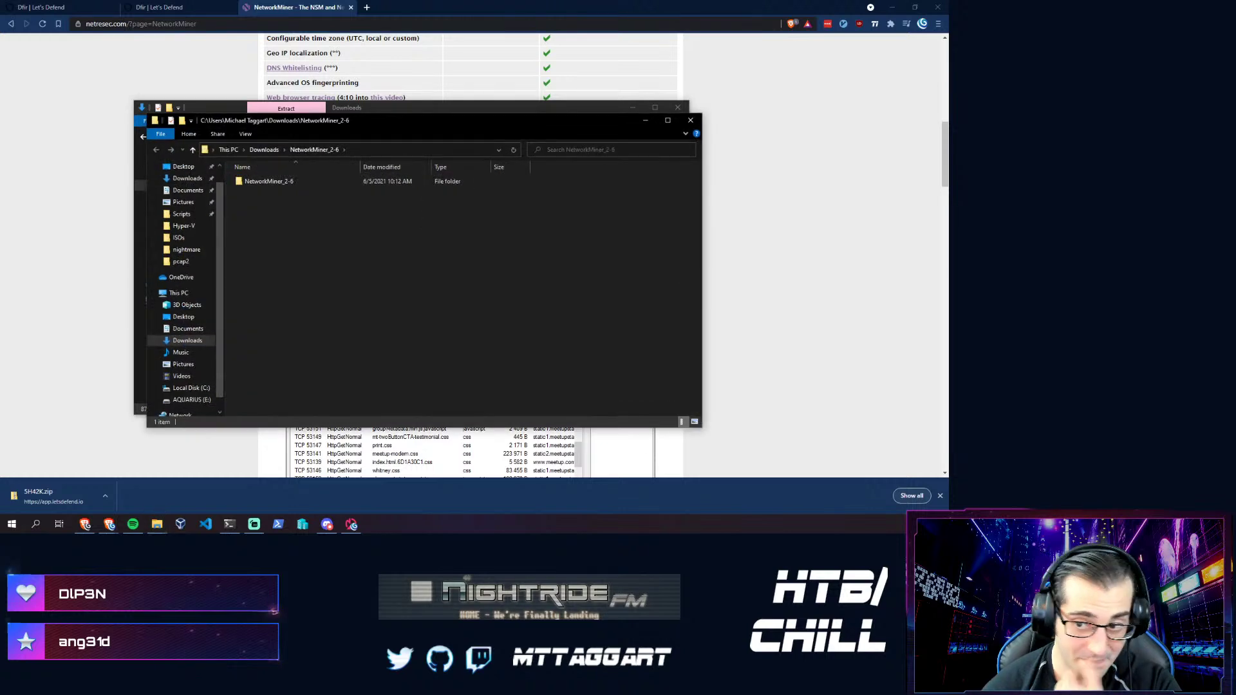
click(271, 184)
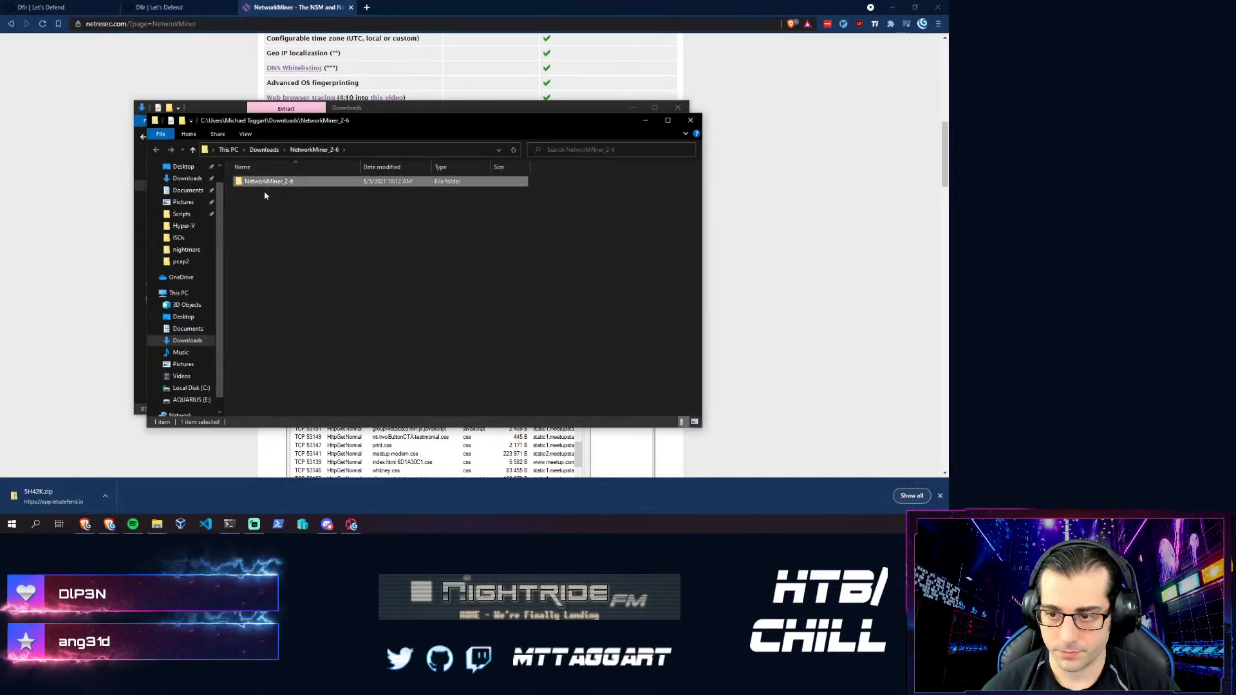
- Paste the NetworkMiner_2-6 folder into E:\Scripts and launch NetworkMiner.exe from it
click(182, 215)
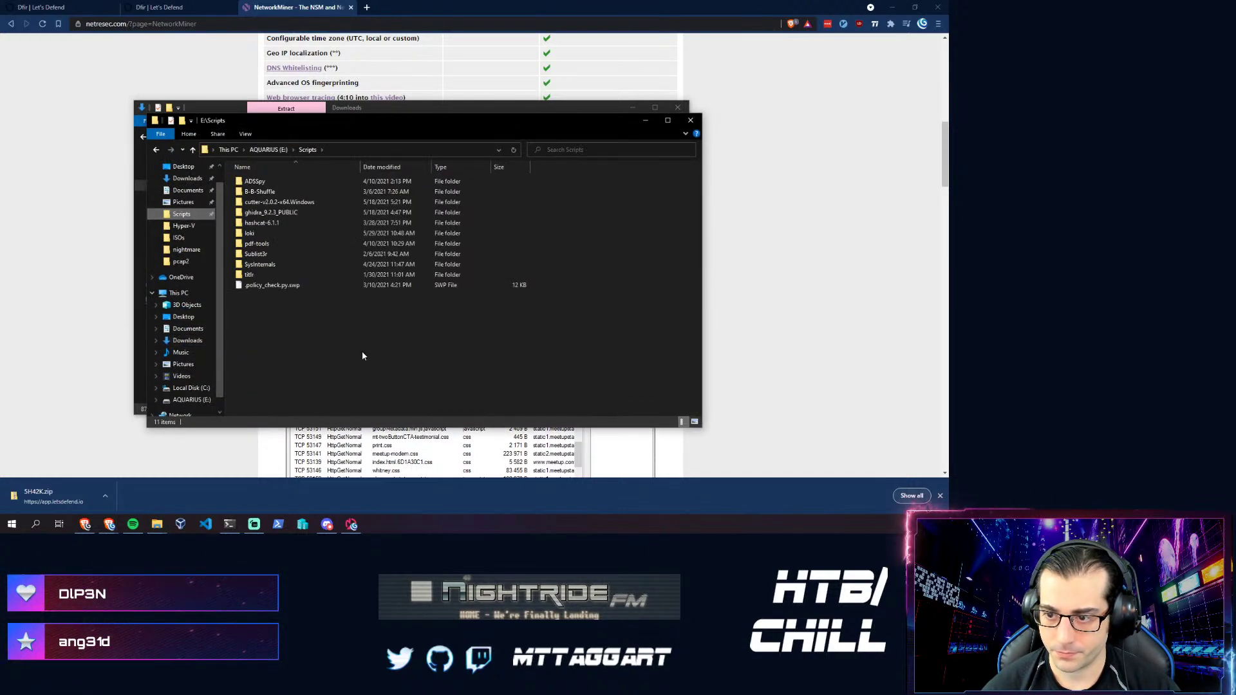
key(ctrl+v)
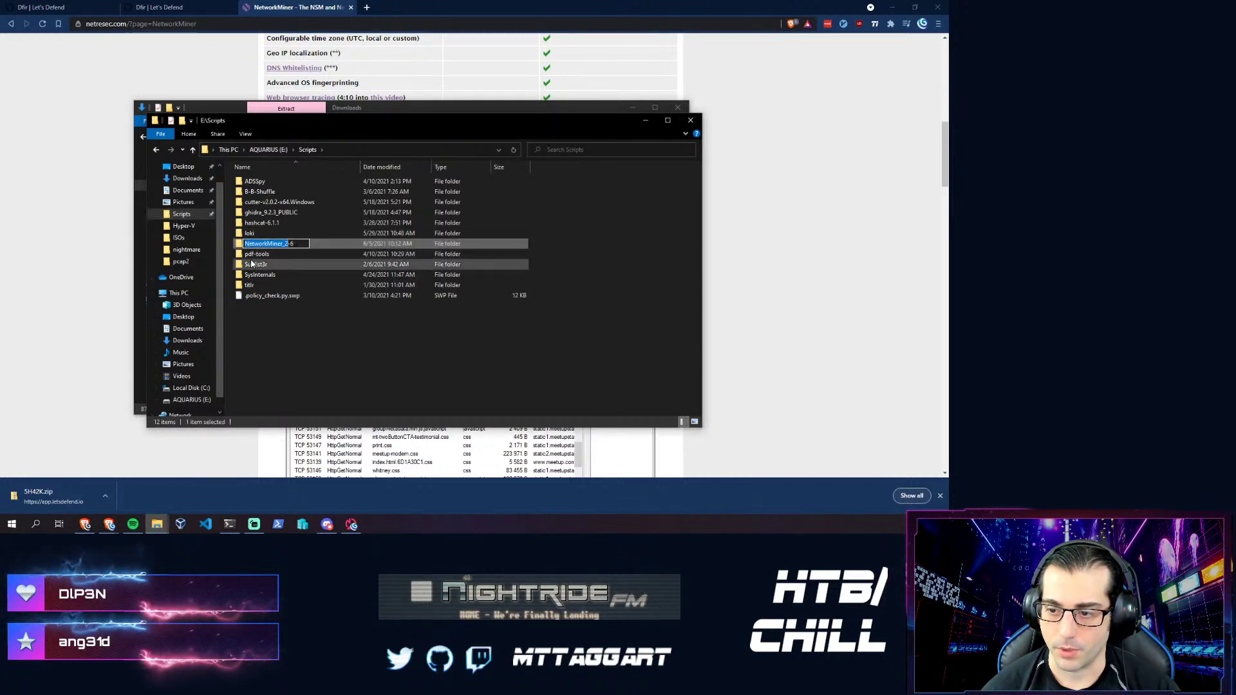
double_click(256, 244)
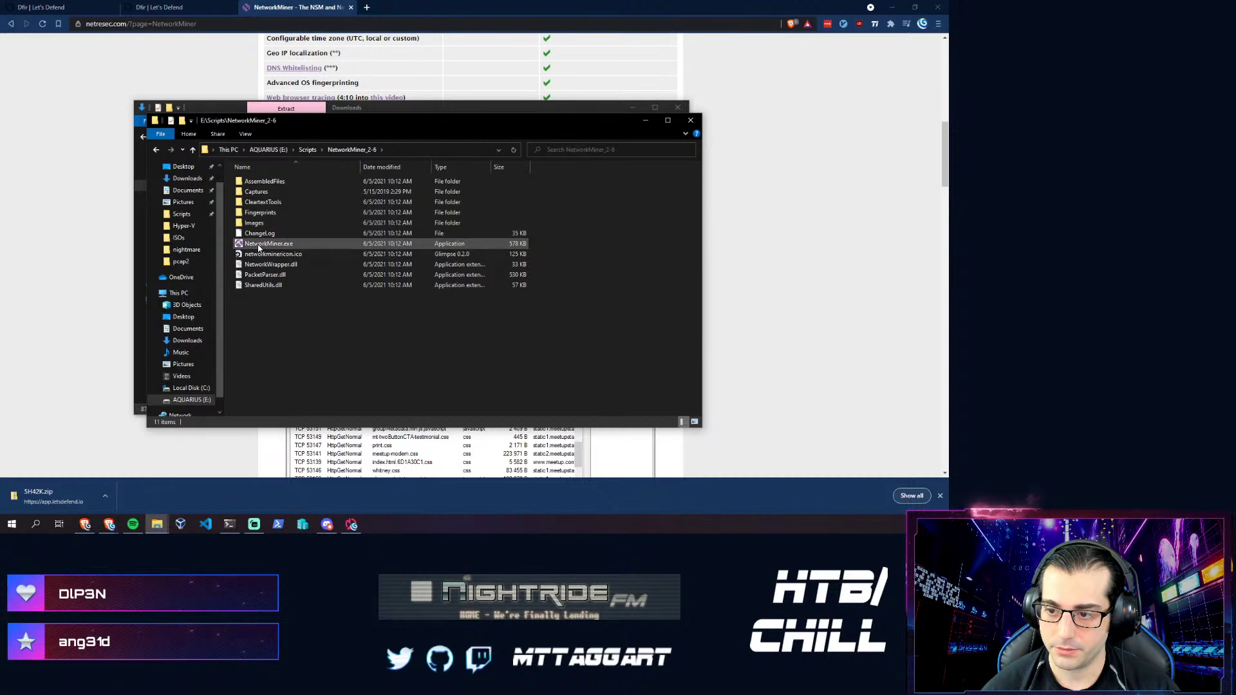
click(244, 243)
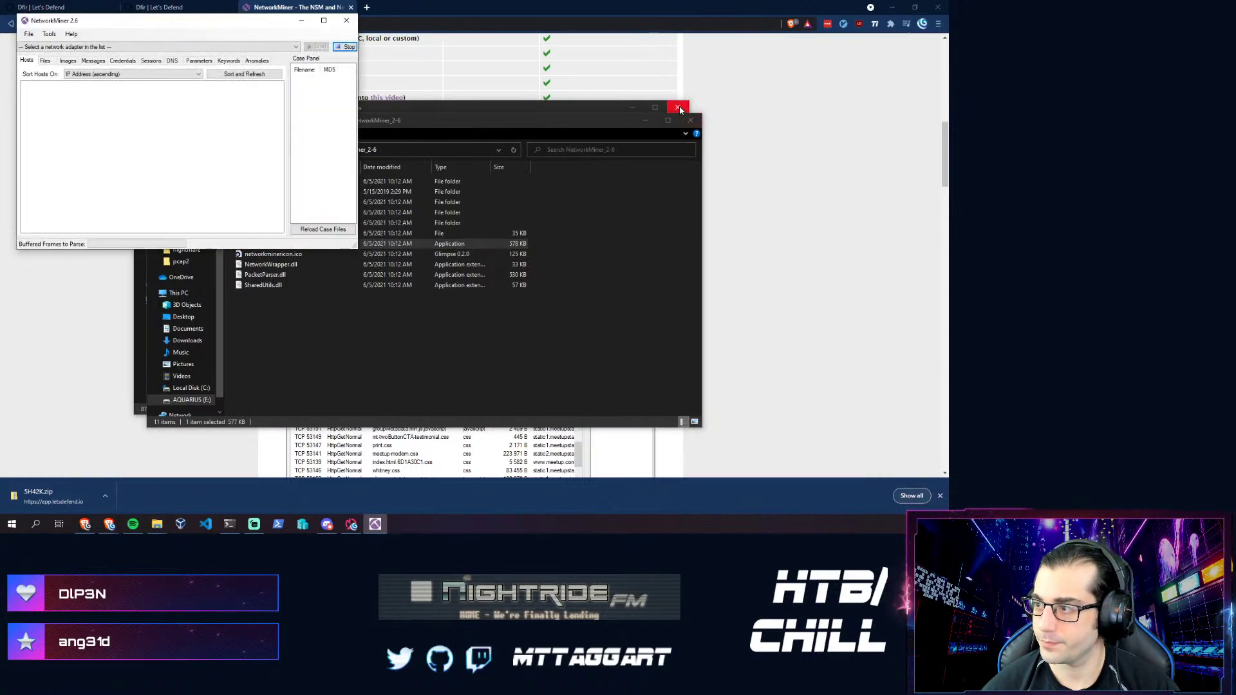
- Close Explorer, maximize NetworkMiner, and open Learning\letsdefend\5H42K\5H42K.pcap
click(351, 5)
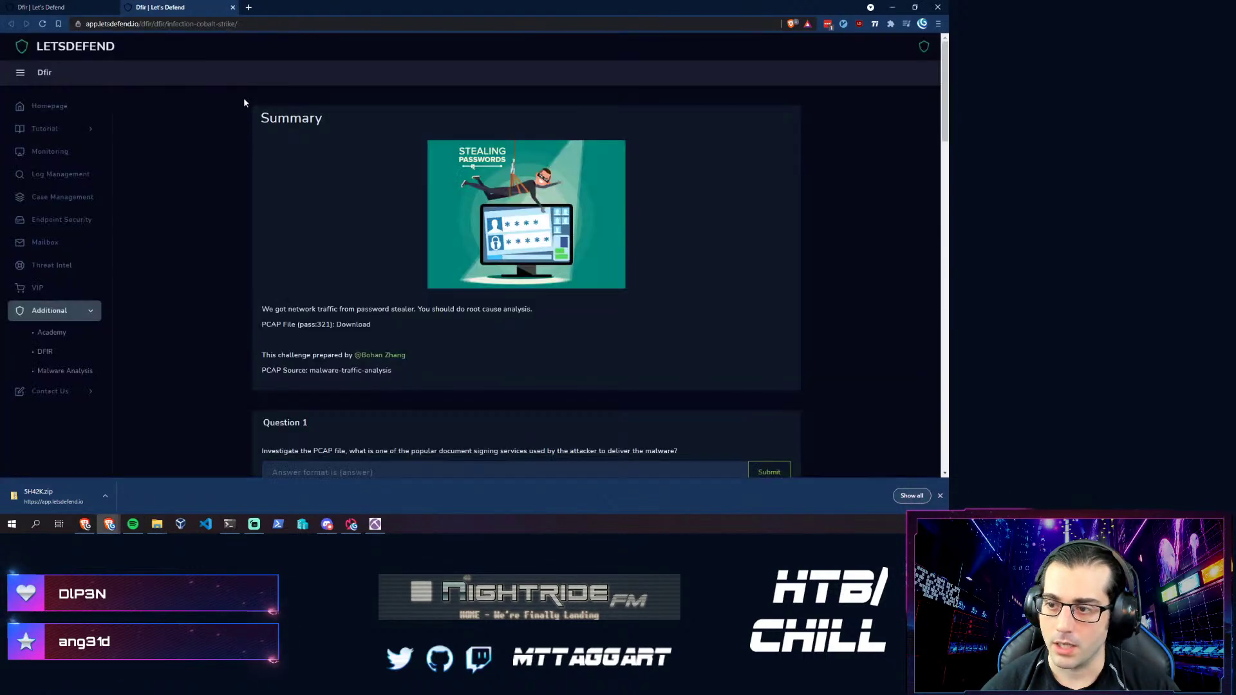
key(alt+Tab)
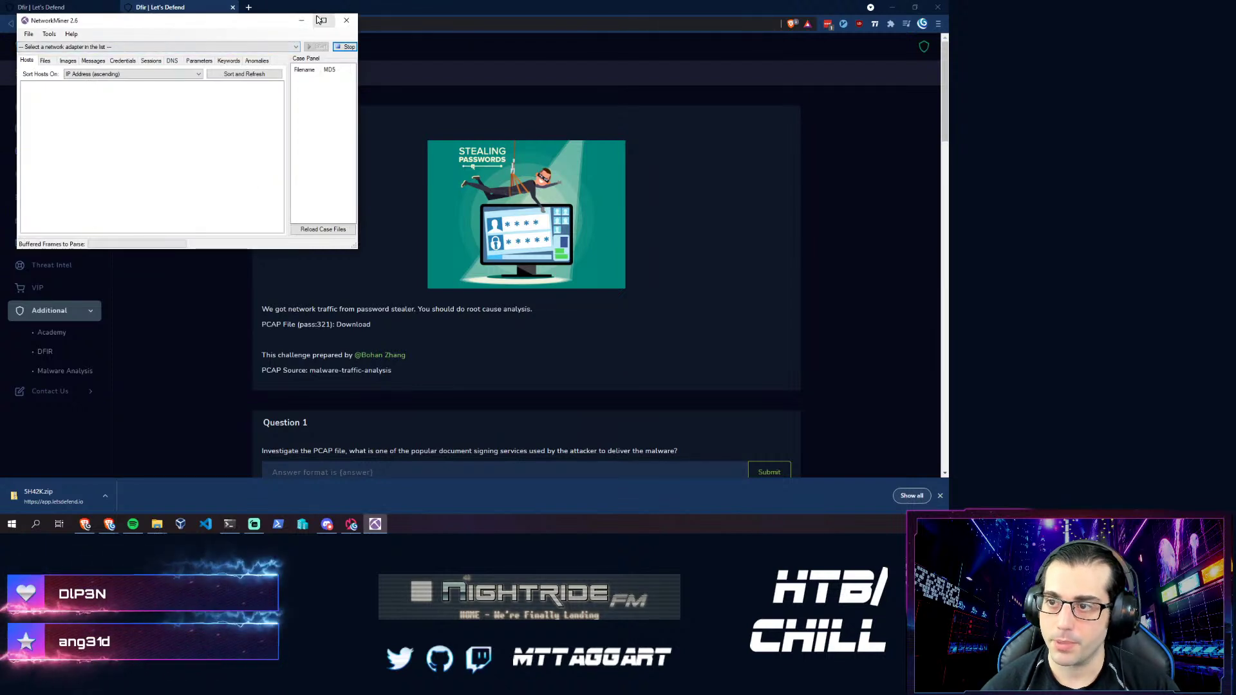
click(319, 20)
click(12, 17)
click(40, 29)
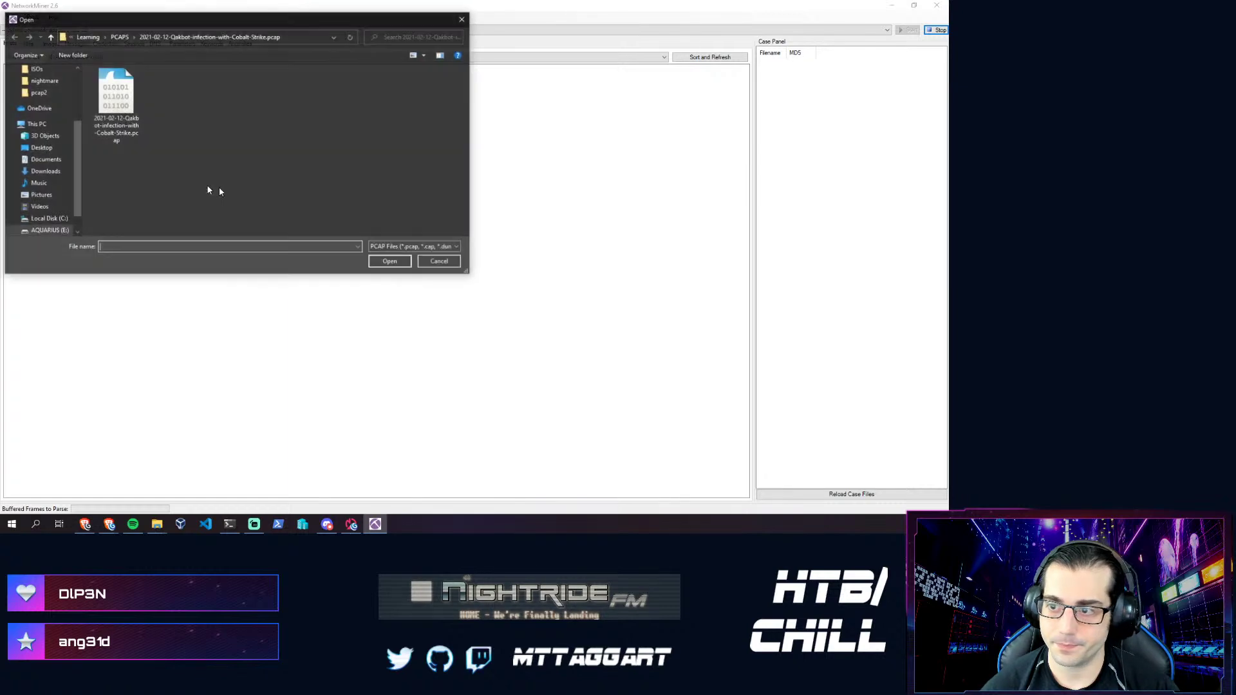
click(87, 36)
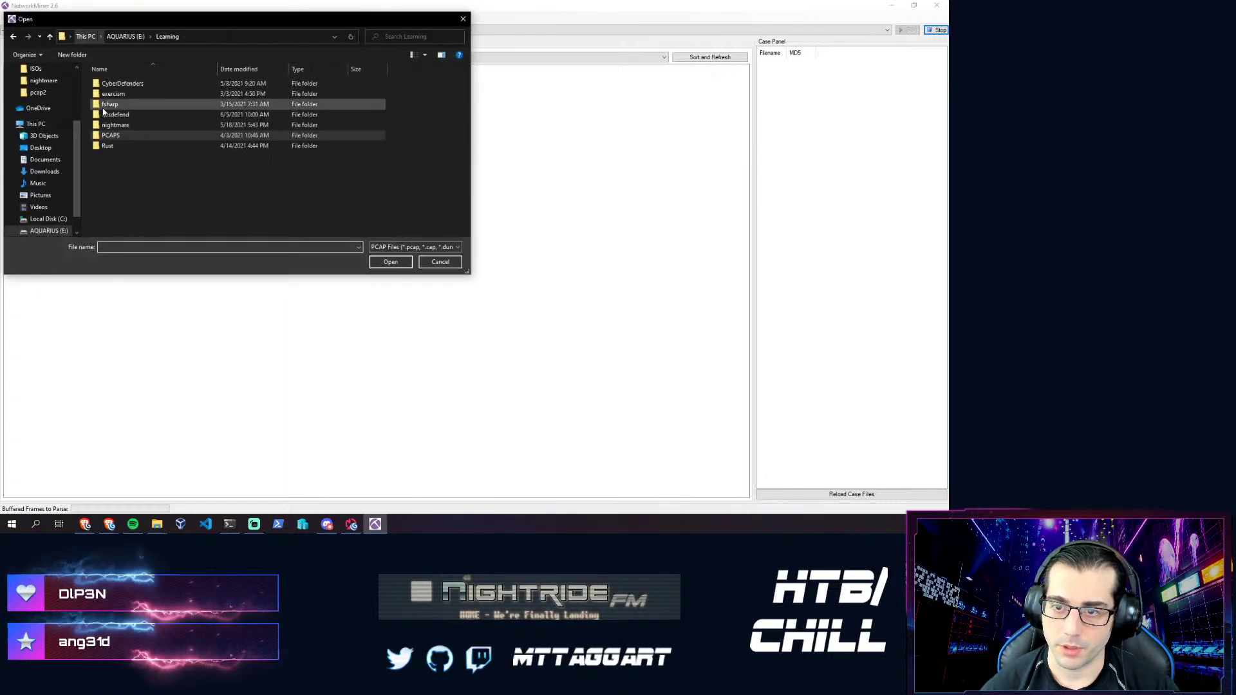
double_click(103, 115)
double_click(103, 85)
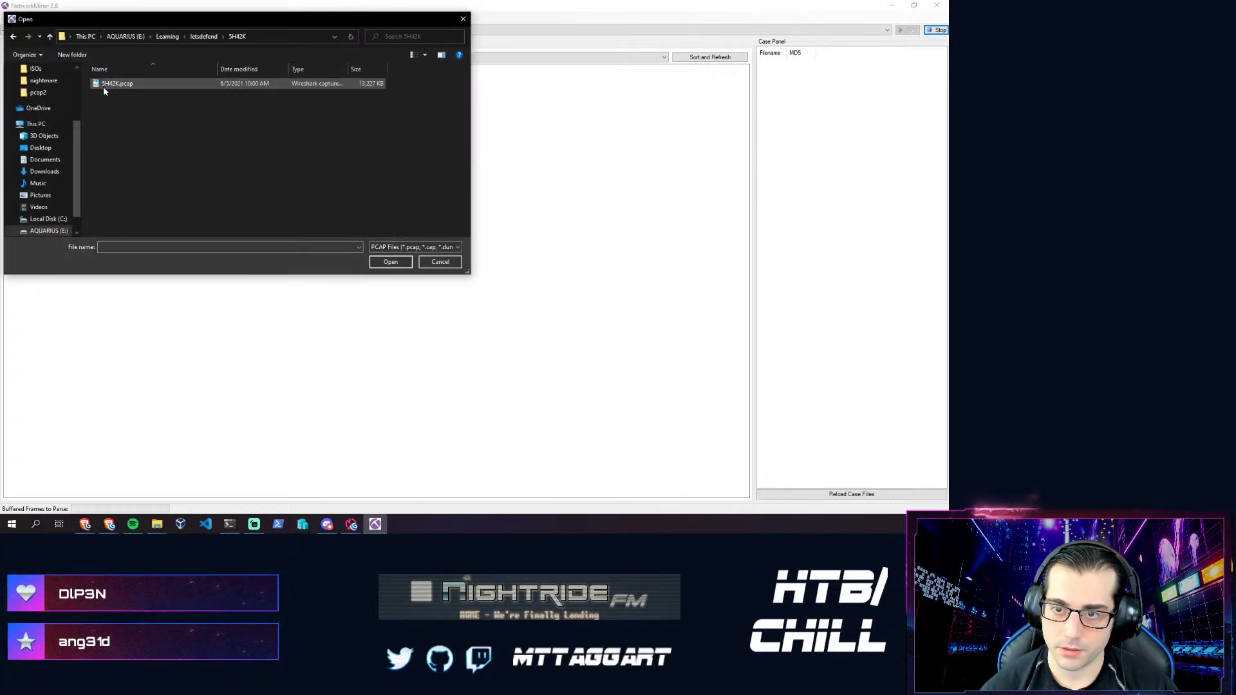
double_click(103, 84)
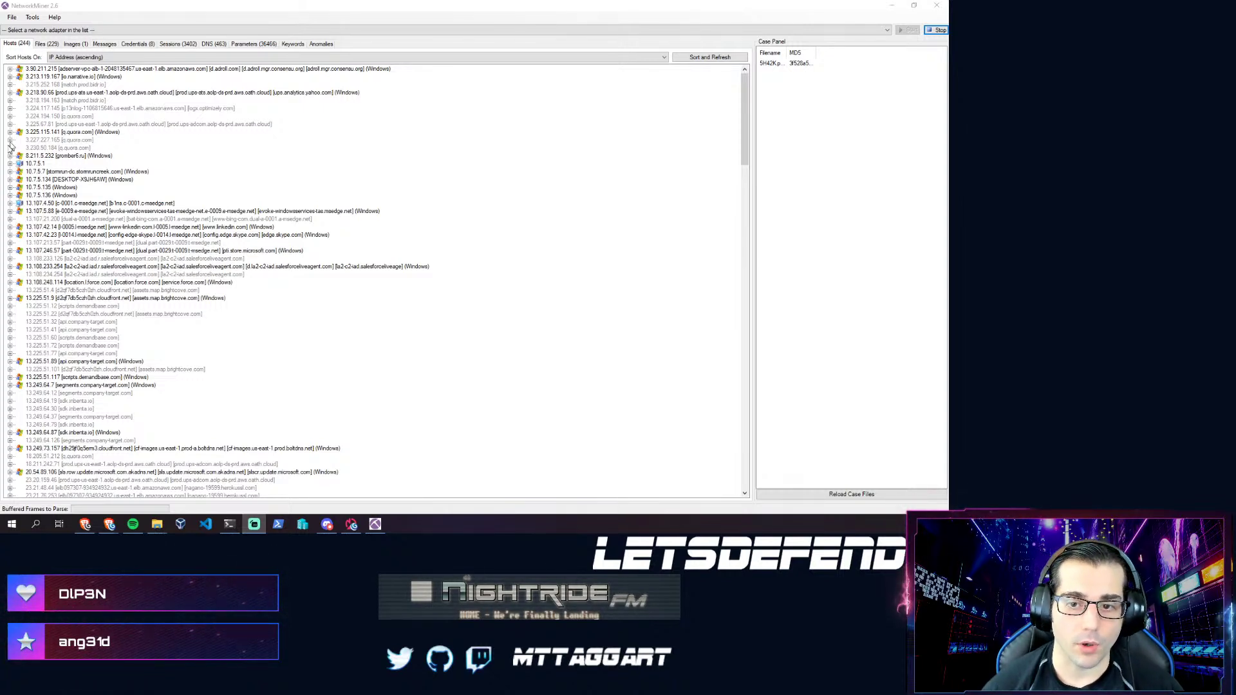
click(87, 57)
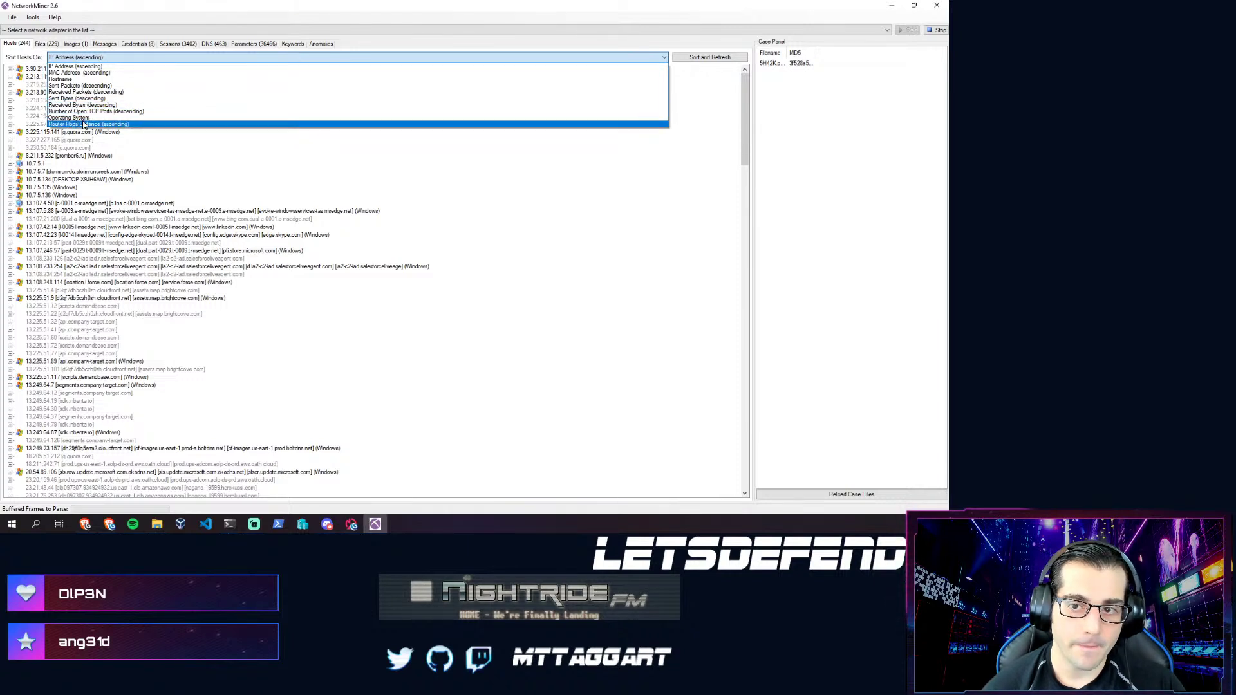
click(199, 170)
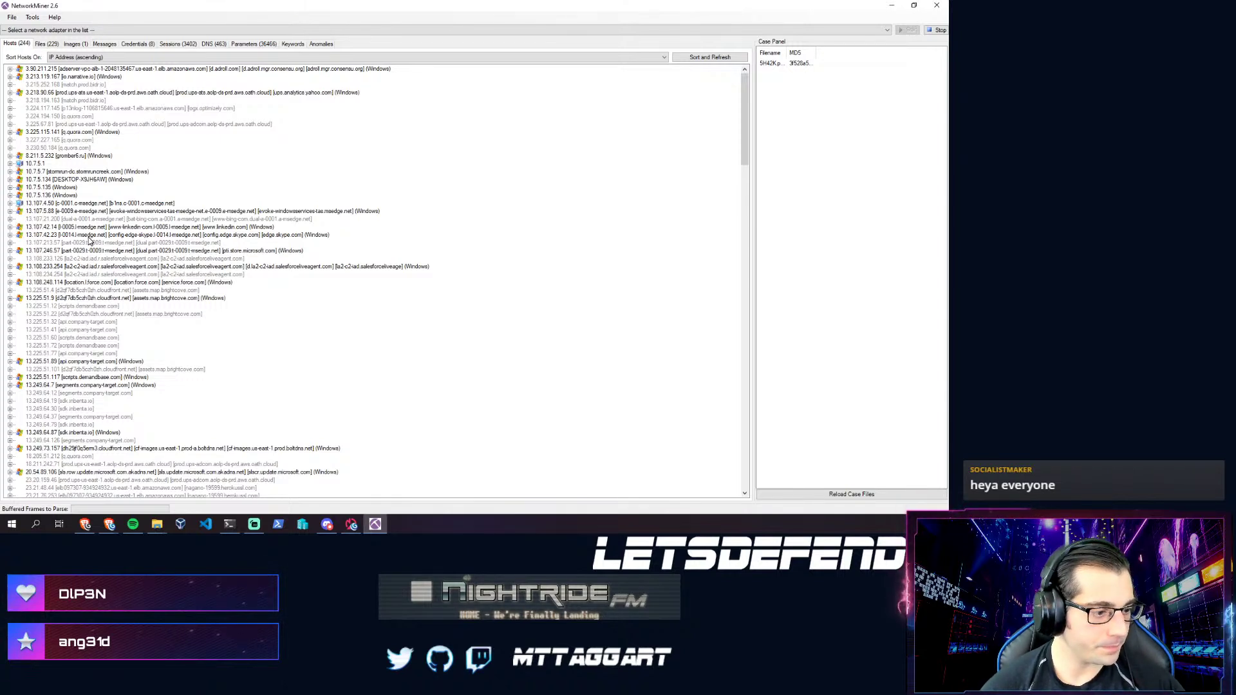
key(alt+Tab)
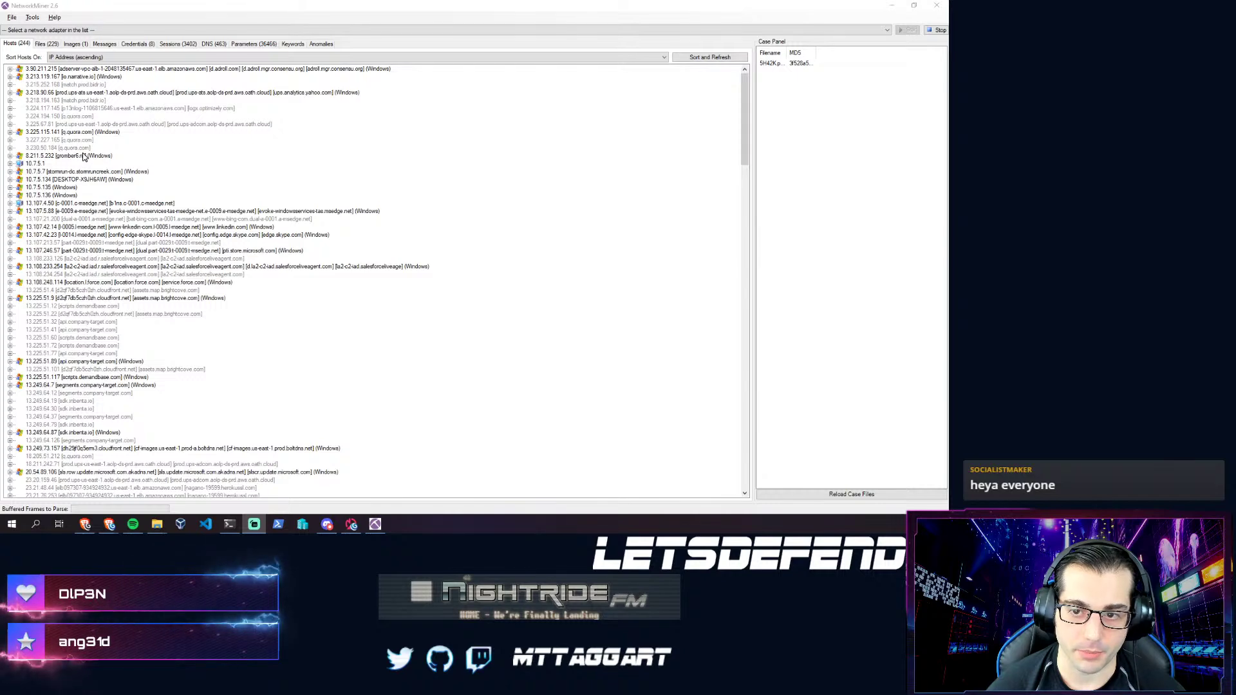
scroll(72, 185, down, 4)
scroll(103, 268, down, 3)
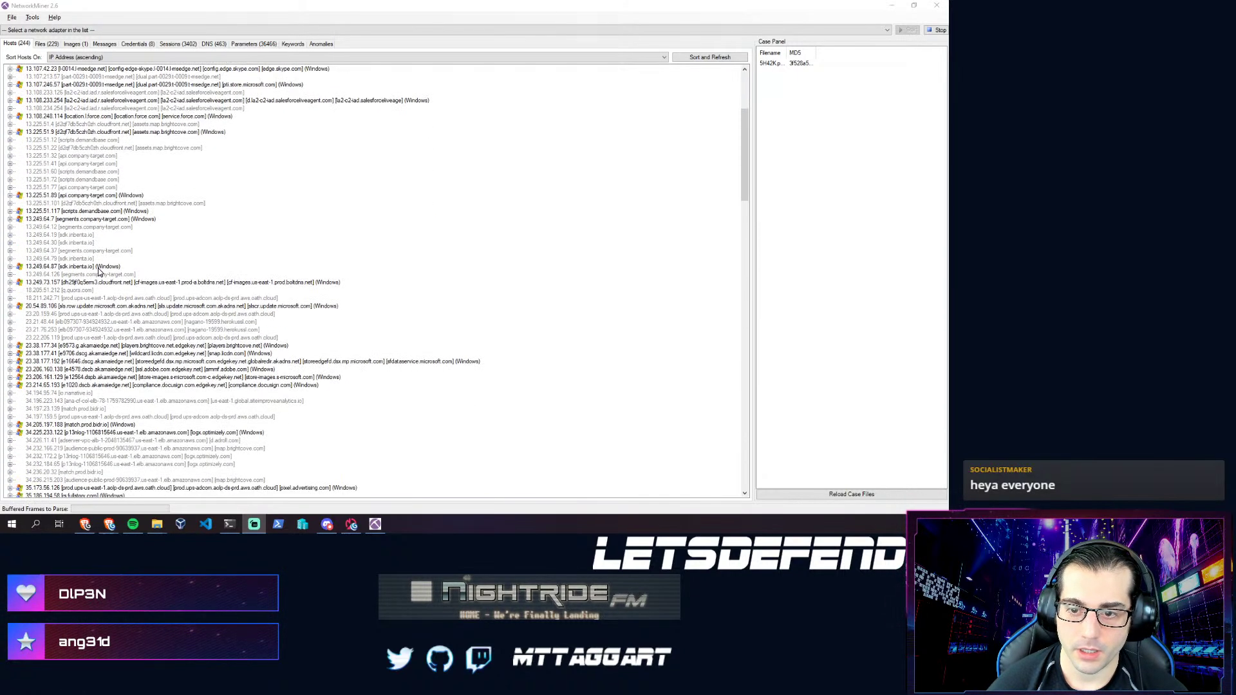
scroll(100, 272, down, 18)
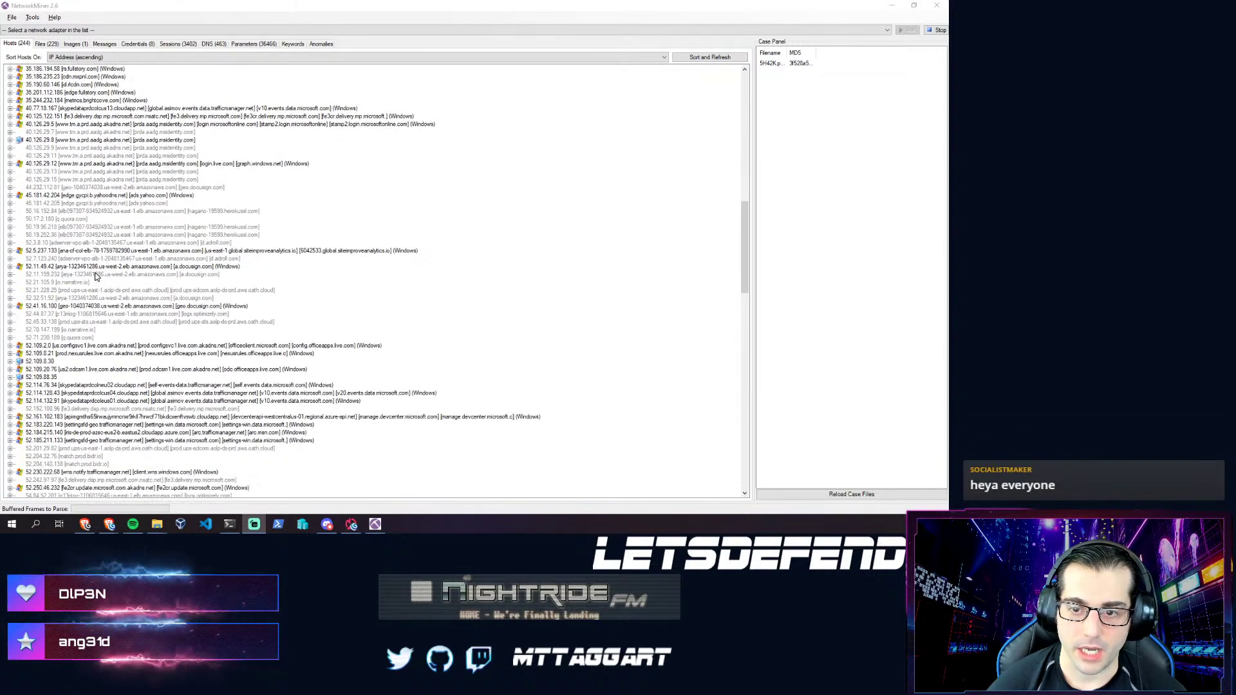
scroll(94, 276, down, 10)
scroll(97, 274, up, 18)
scroll(98, 272, up, 17)
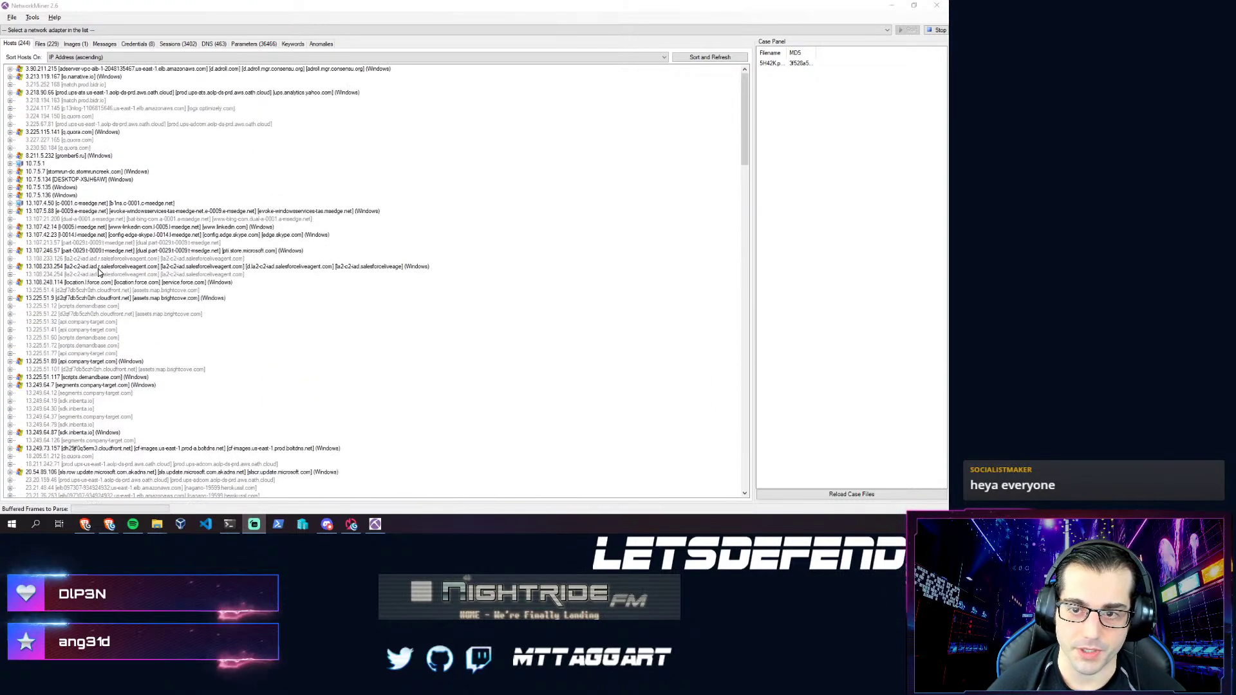
- Scroll the extracted files list and select the downloaded 6hjusfd8.exe
click(46, 43)
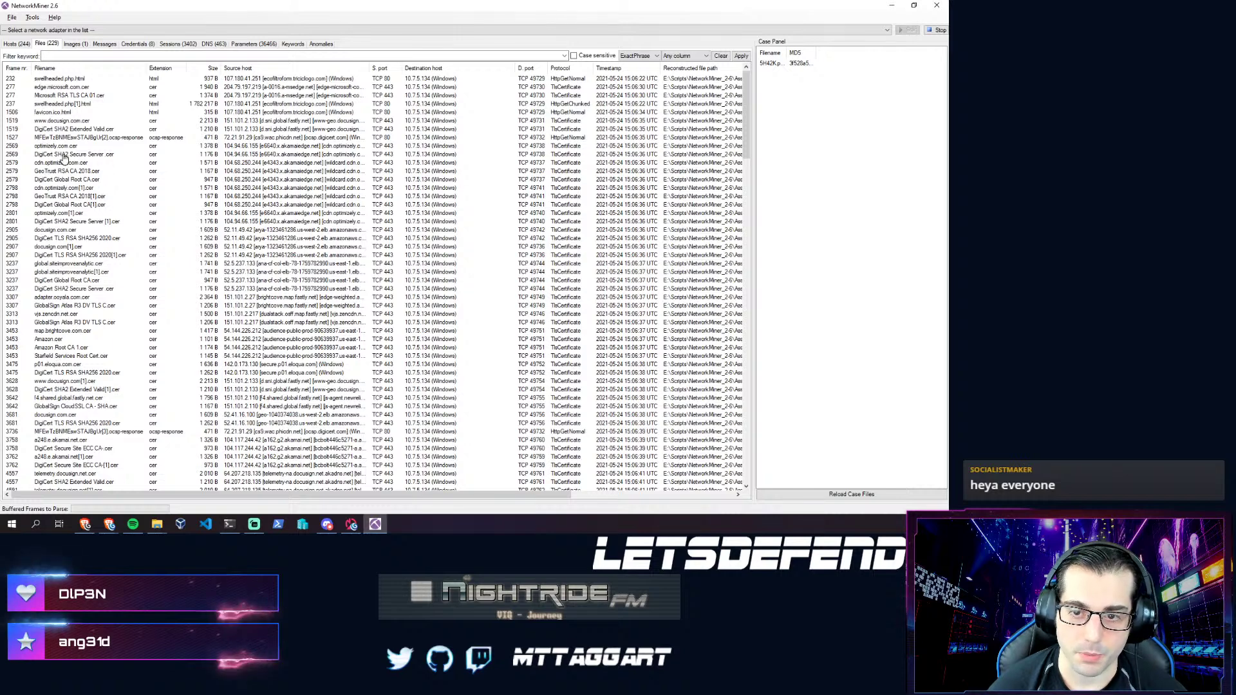
scroll(74, 257, down, 2)
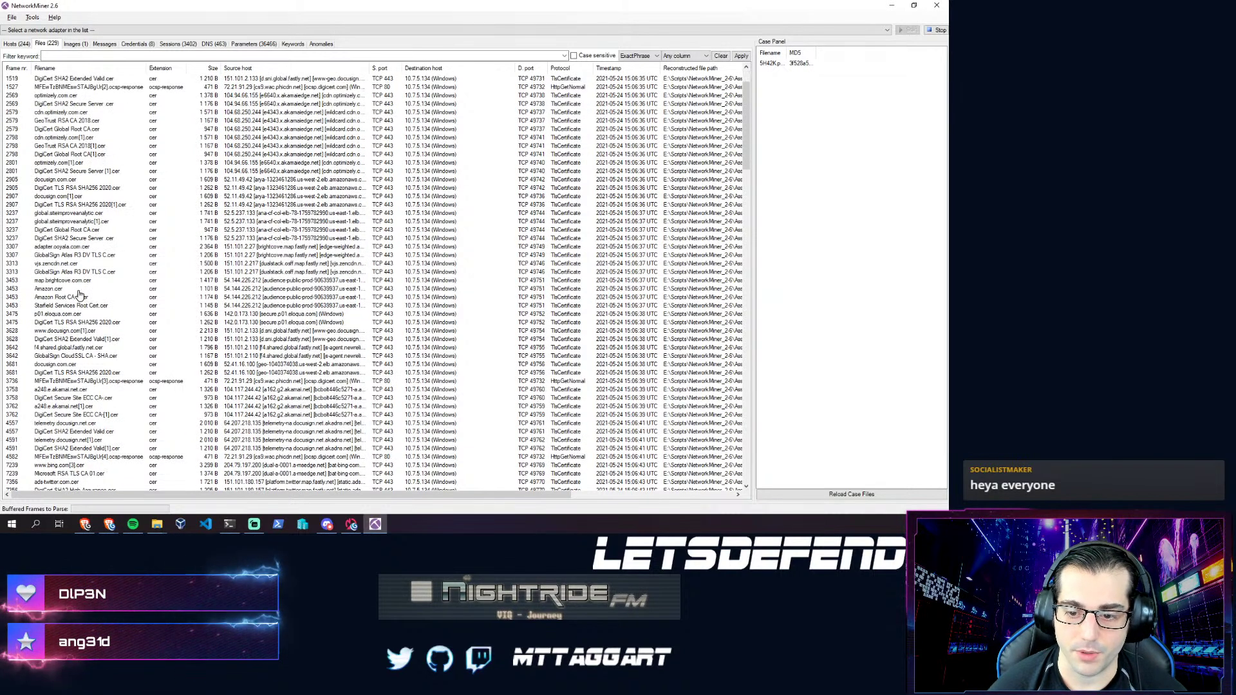
scroll(79, 294, down, 9)
scroll(77, 300, down, 10)
scroll(77, 315, down, 8)
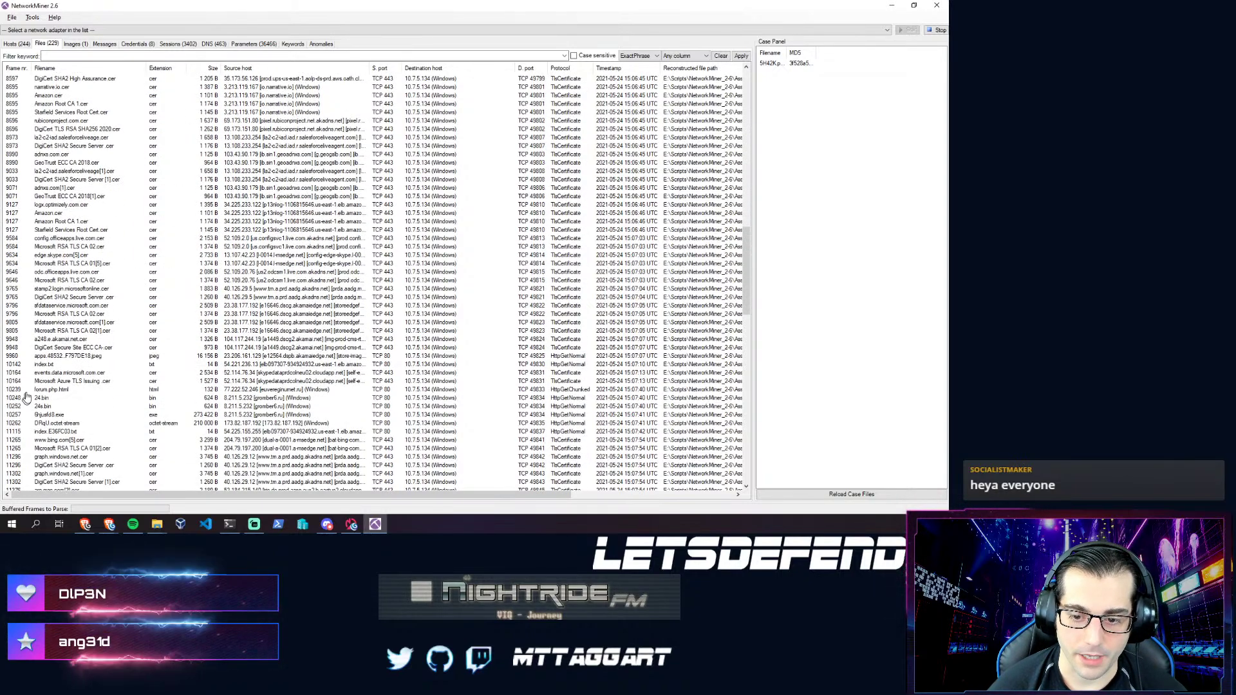
scroll(125, 413, down, 3)
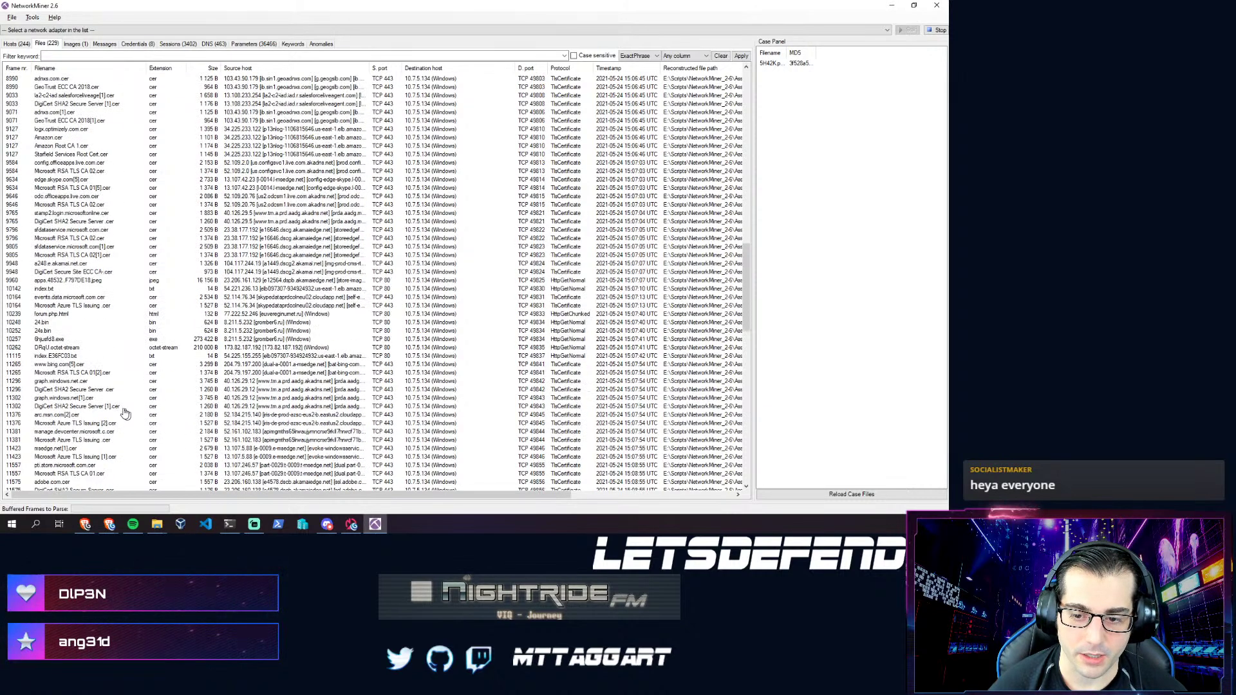
scroll(85, 338, down, 4)
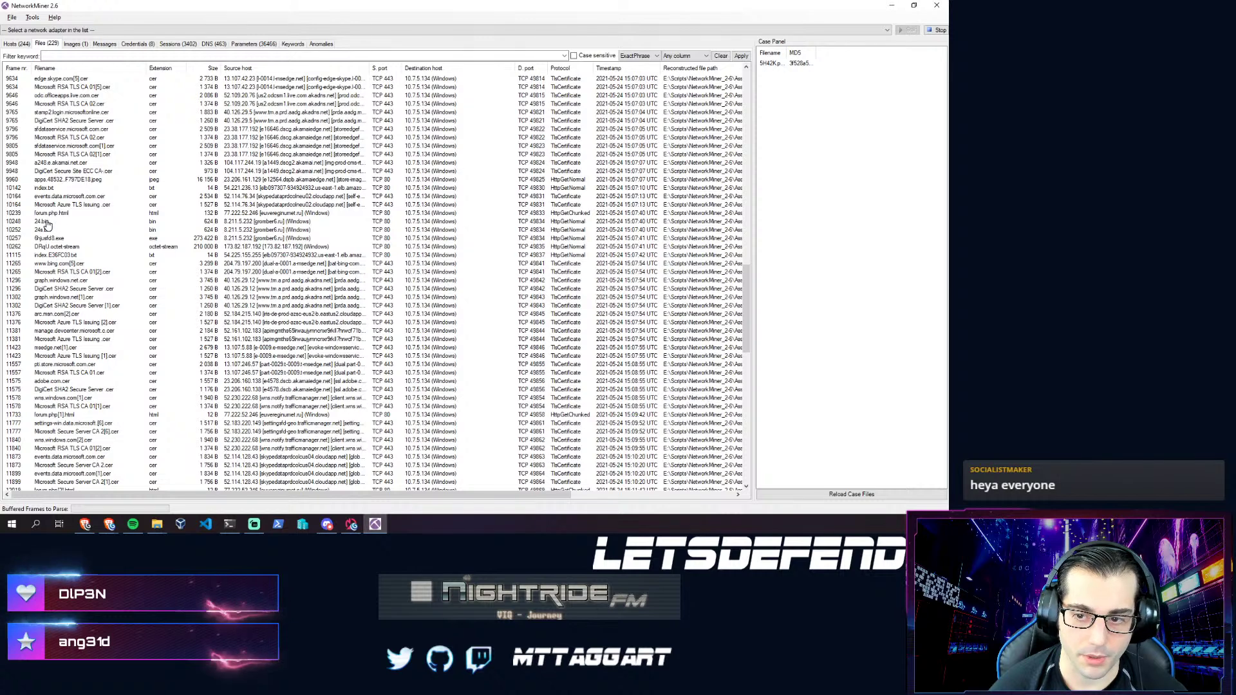
click(57, 238)
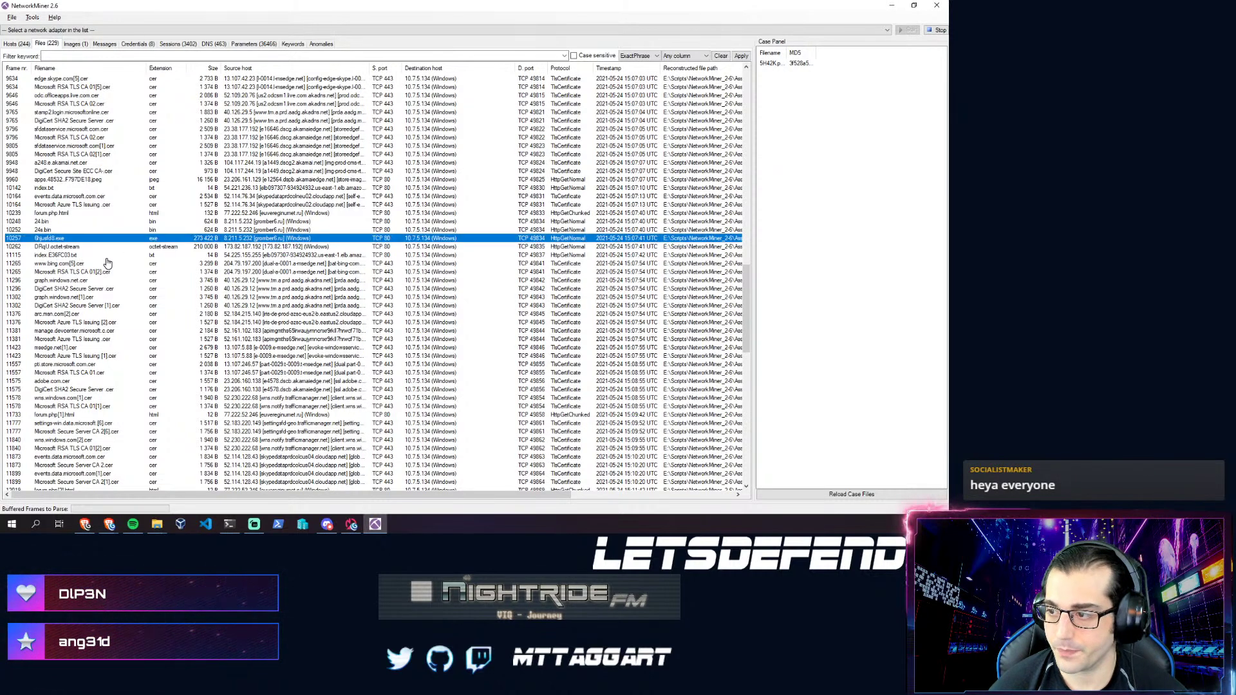
scroll(108, 263, up, 16)
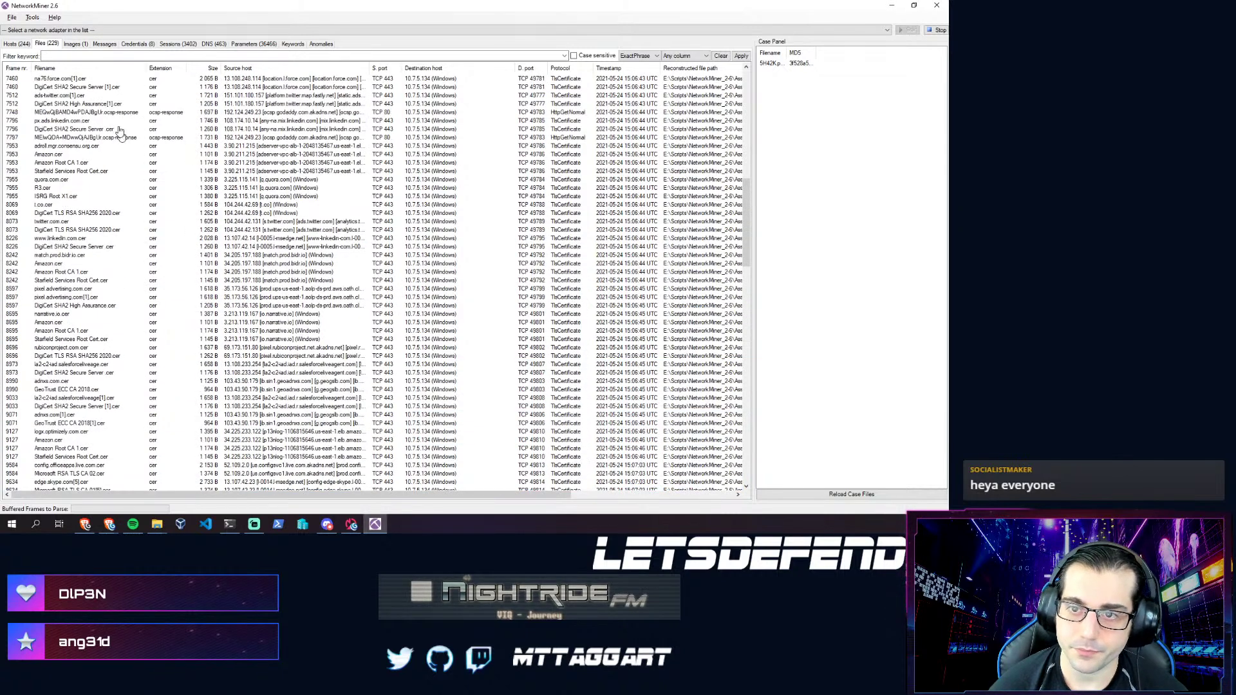
- Review recovered images and an NTLM challenge credential, then view the 463 DNS records
click(74, 44)
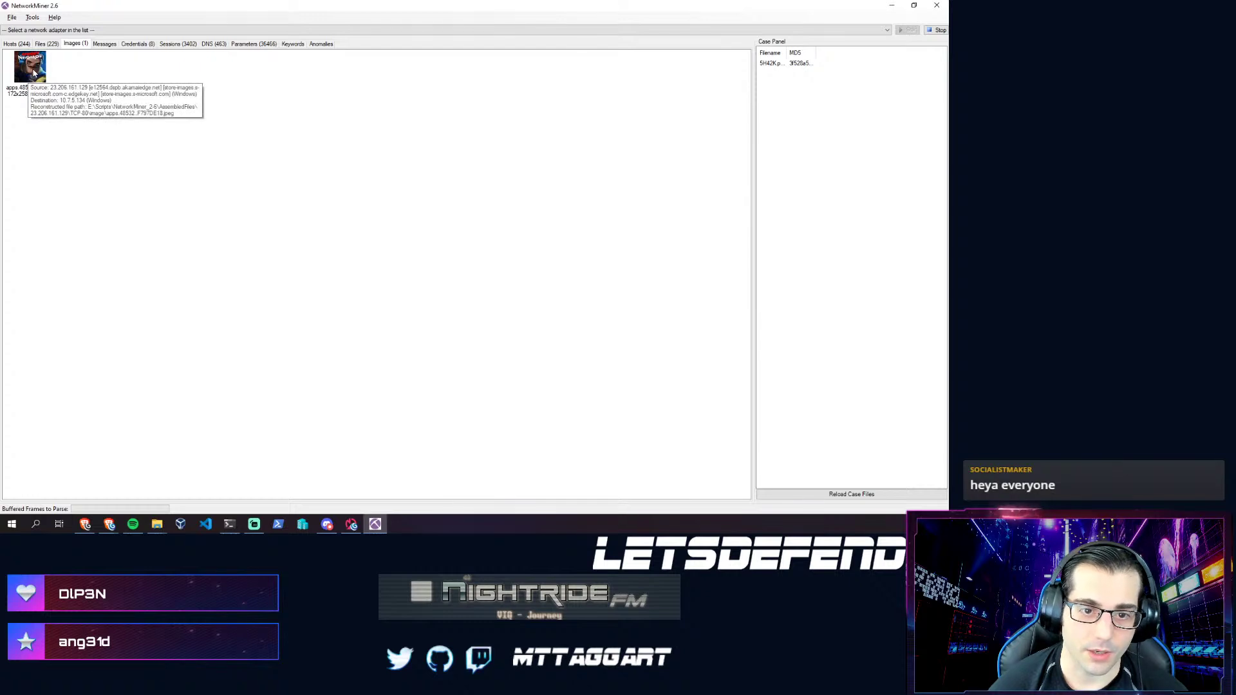
click(135, 45)
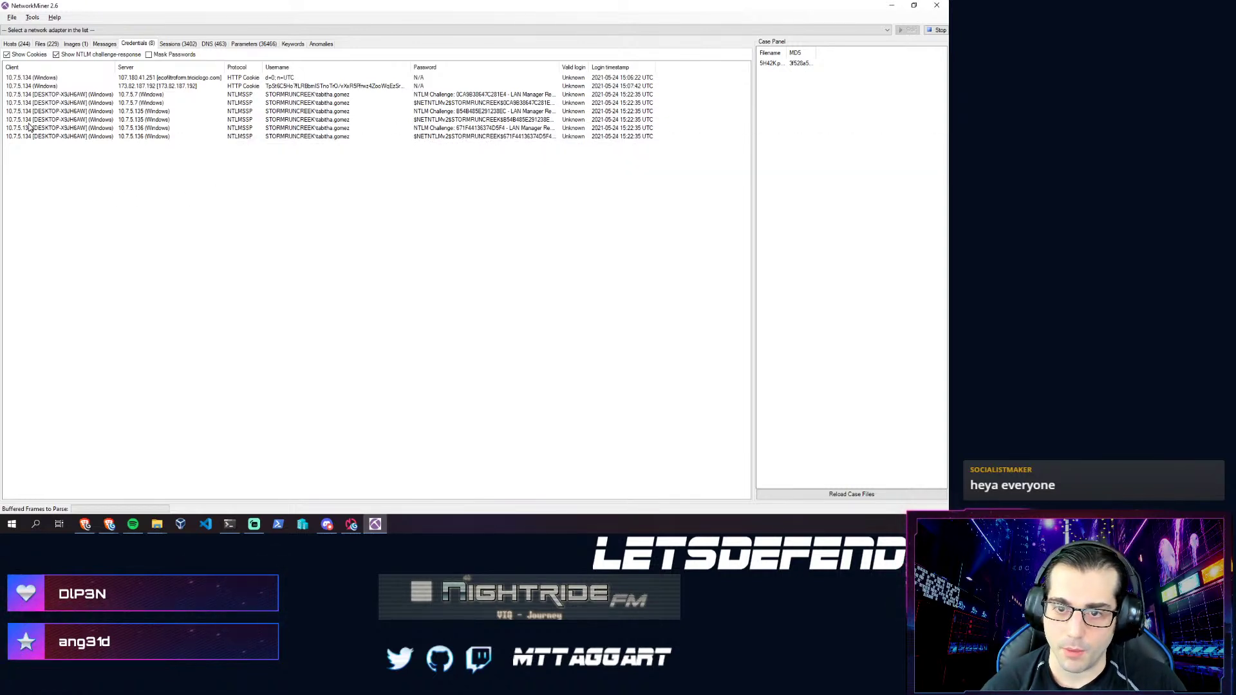
click(155, 113)
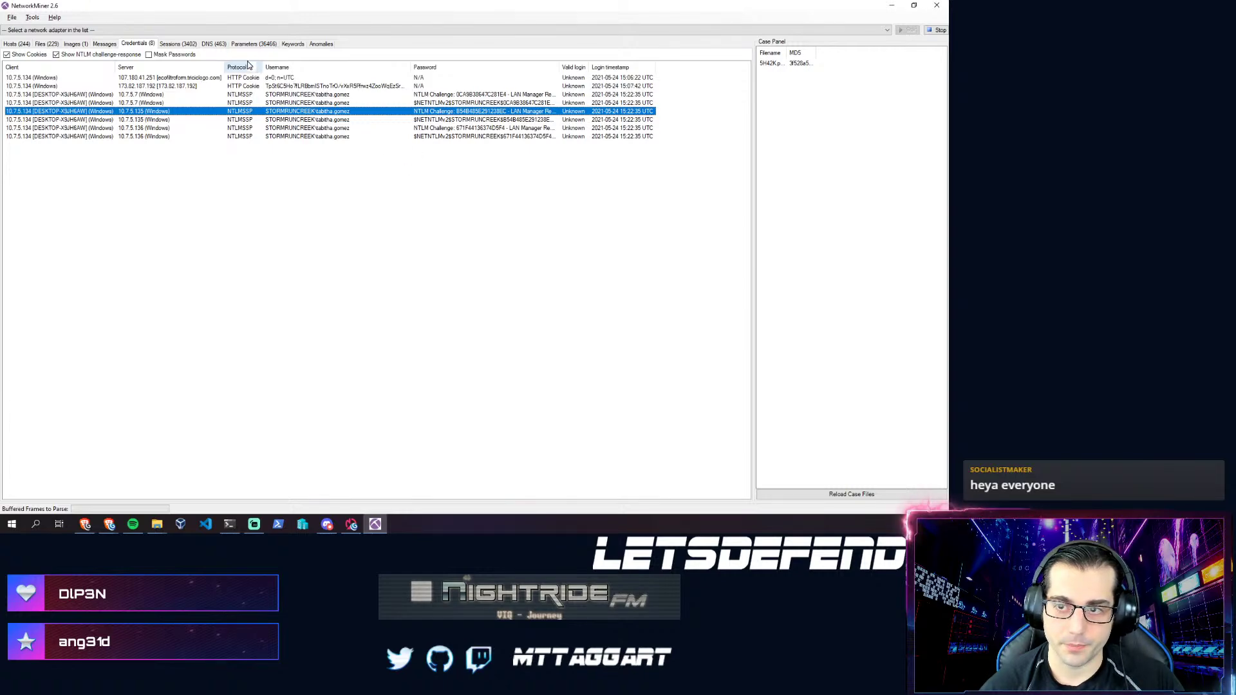
click(220, 44)
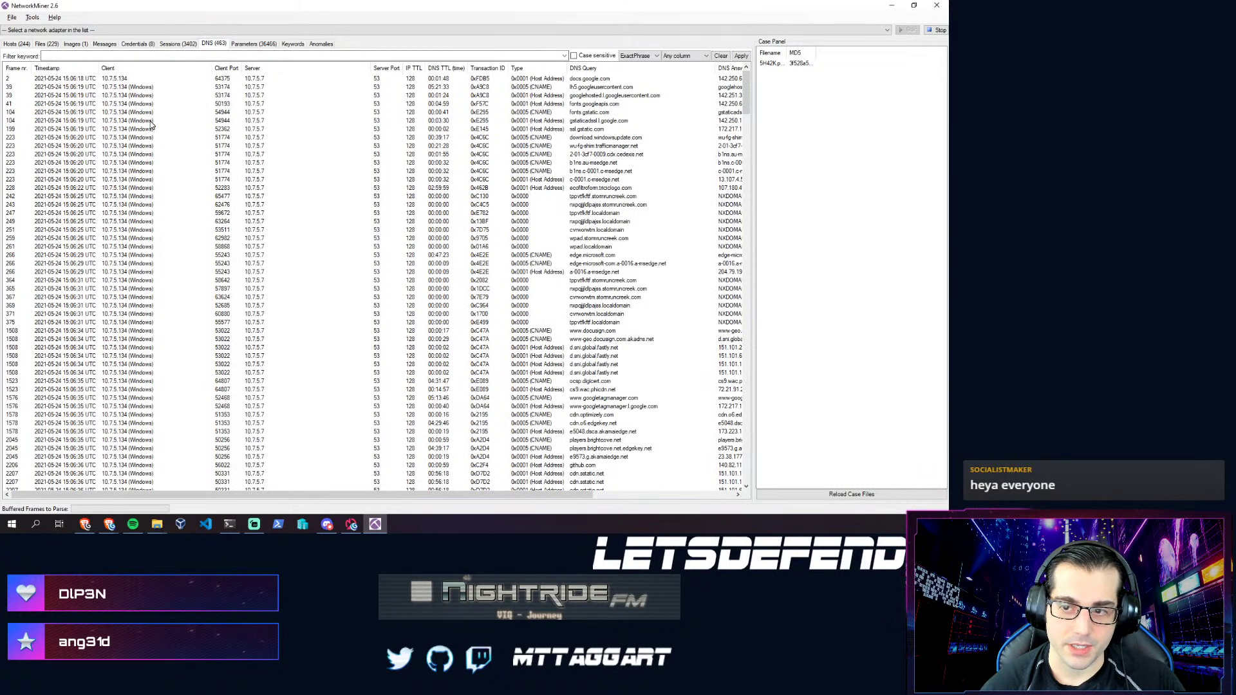
- Inspect the JA3 Signature entry among the captured parameters, then switch to the challenge page
click(255, 45)
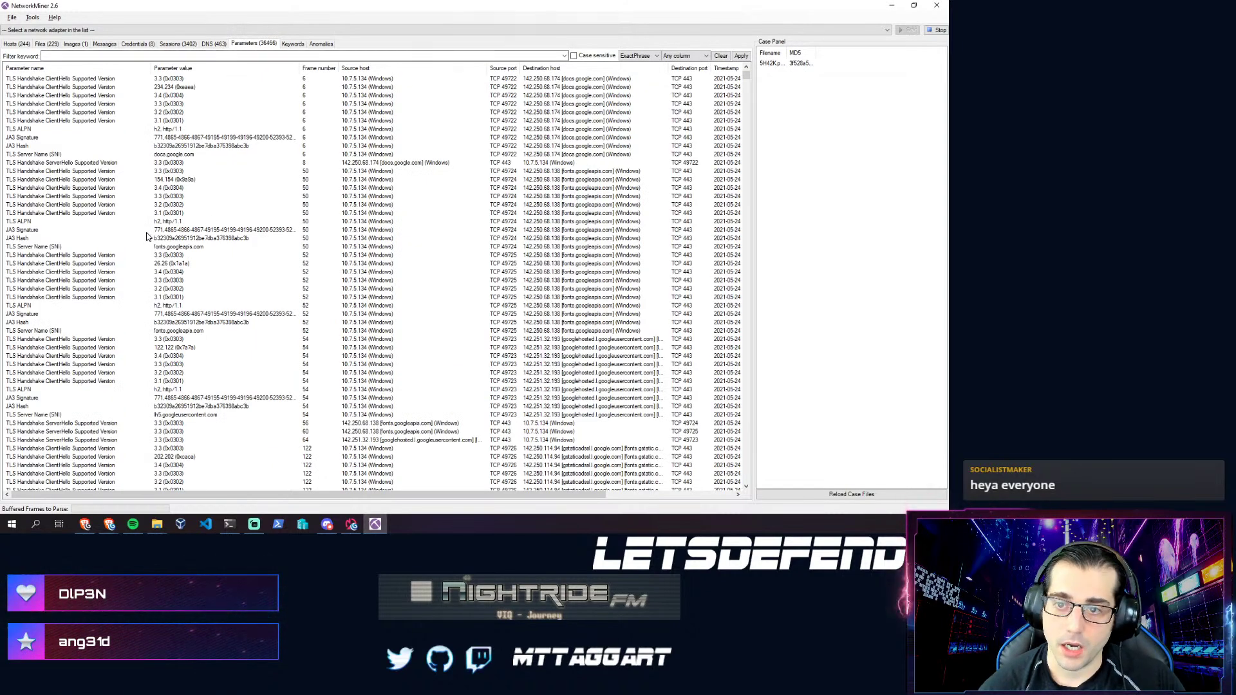
click(33, 231)
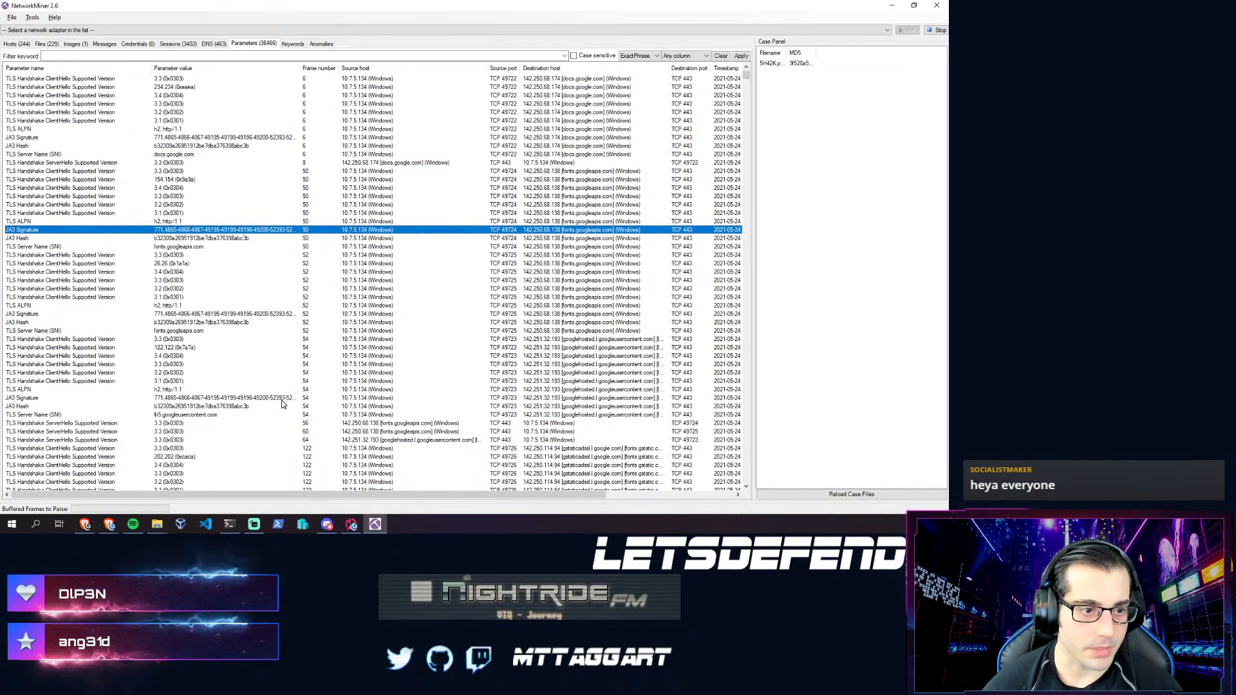
key(alt+Tab)
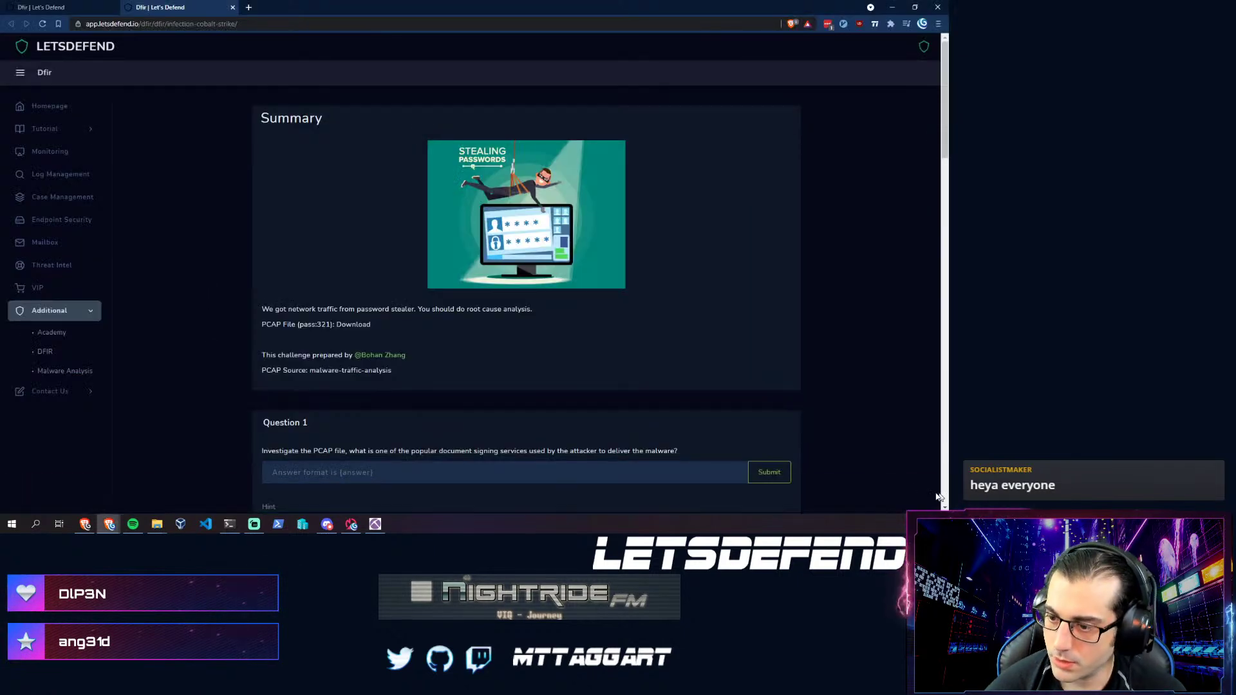
- Read Questions 2 and 3 on the challenge page, then switch back to NetworkMiner
scroll(351, 353, down, 3)
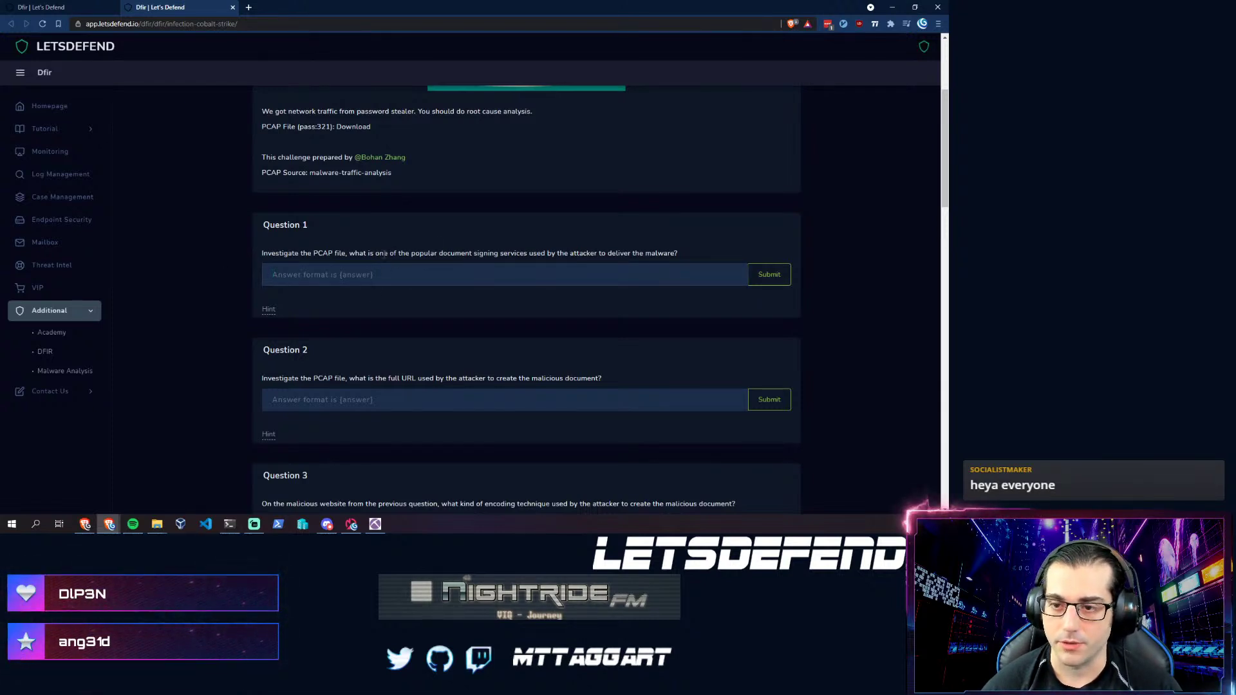
key(alt+Tab)
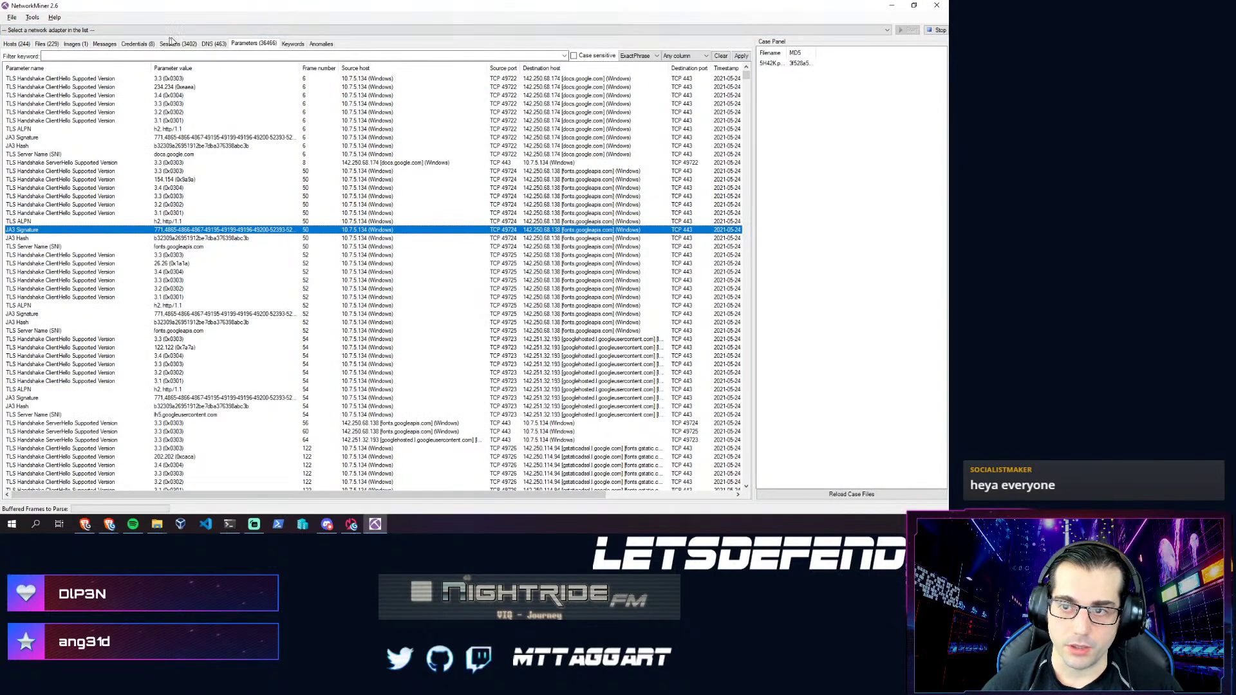
- Locate the a.docusign.com lookup in the DNS records, then return to Question 1
click(212, 44)
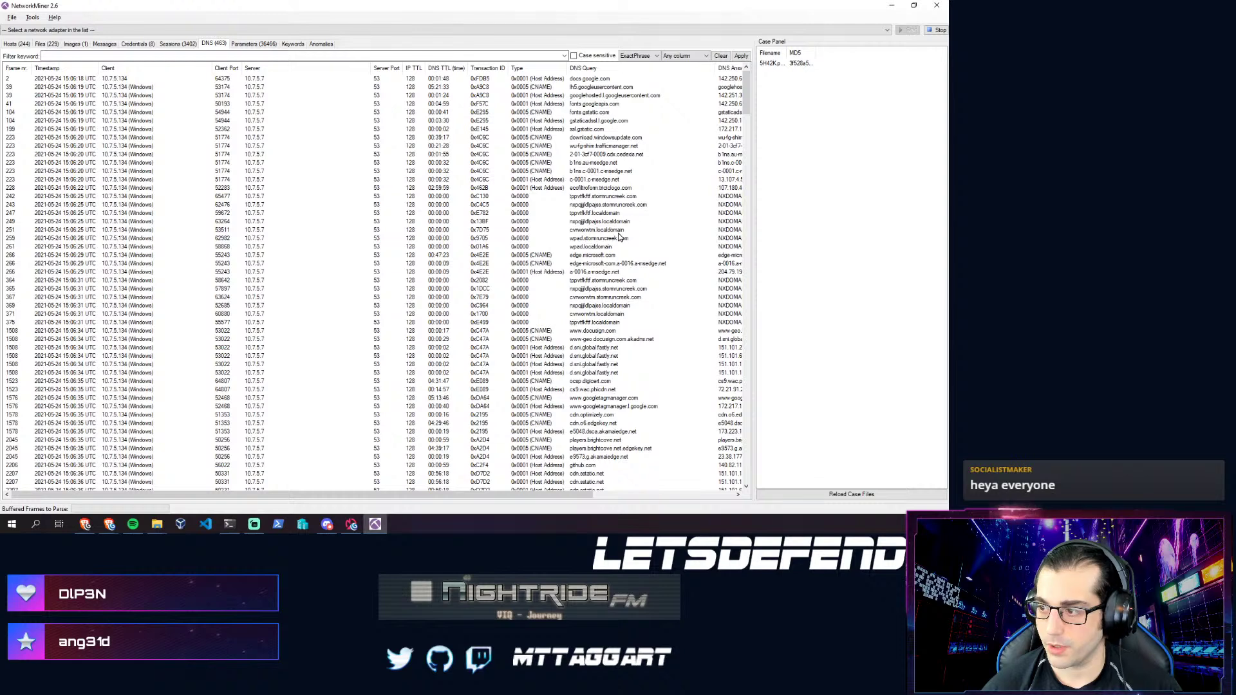
scroll(597, 128, down, 9)
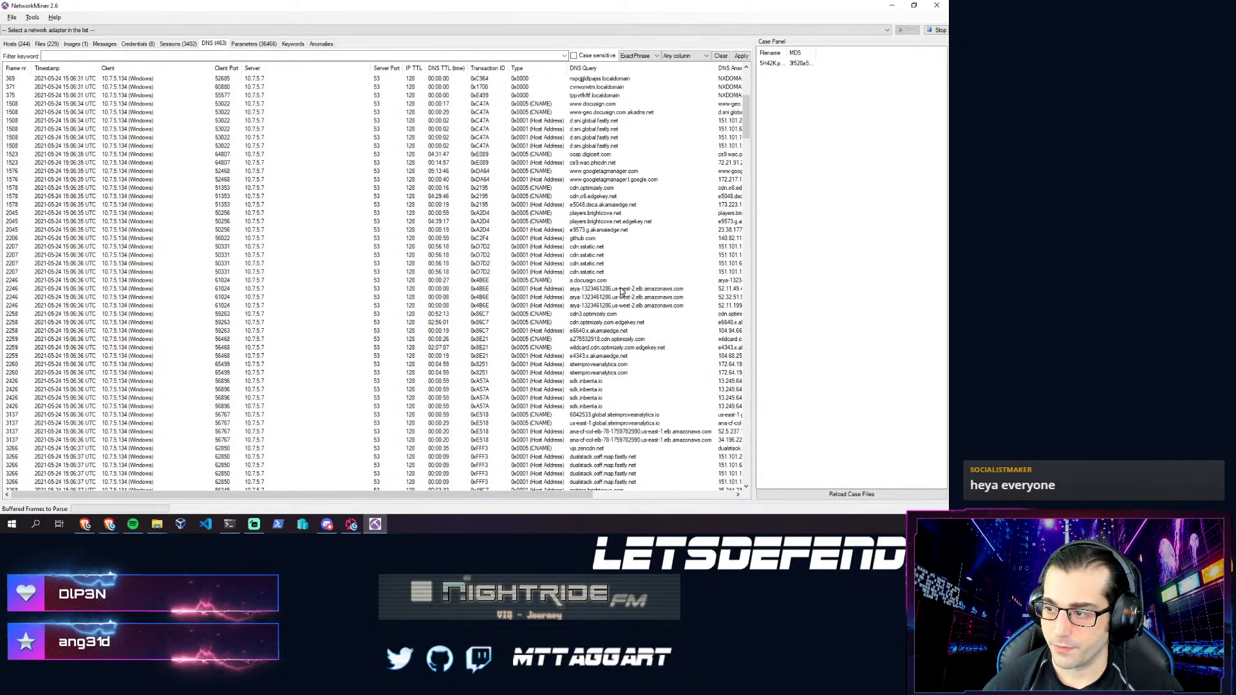
click(570, 281)
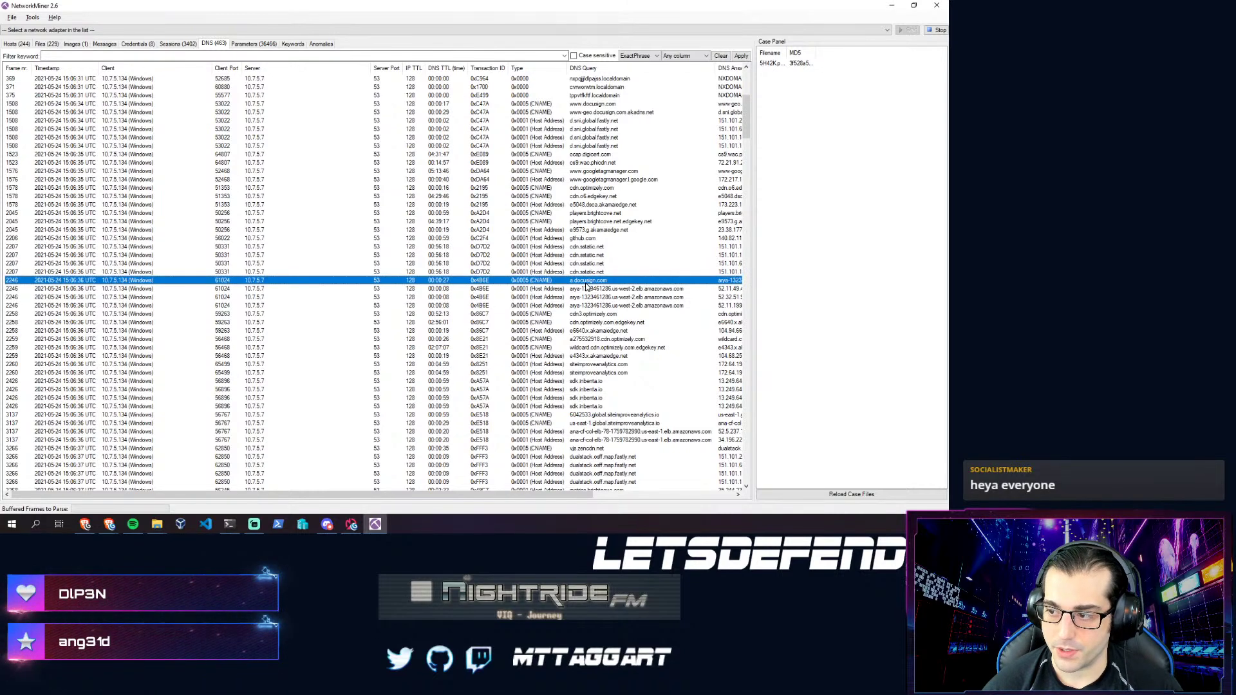
key(alt+Tab)
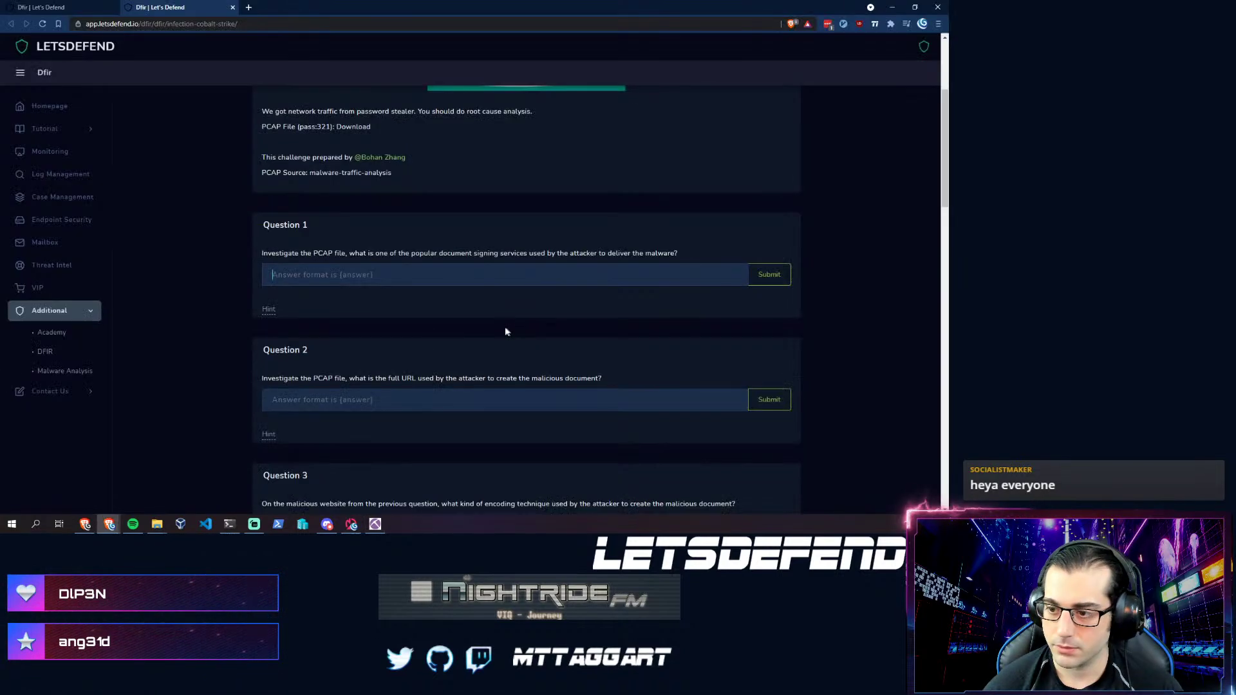
- Answer Question 1 with DocuSign, read the following questions, and bring NetworkMiner forward
text({)
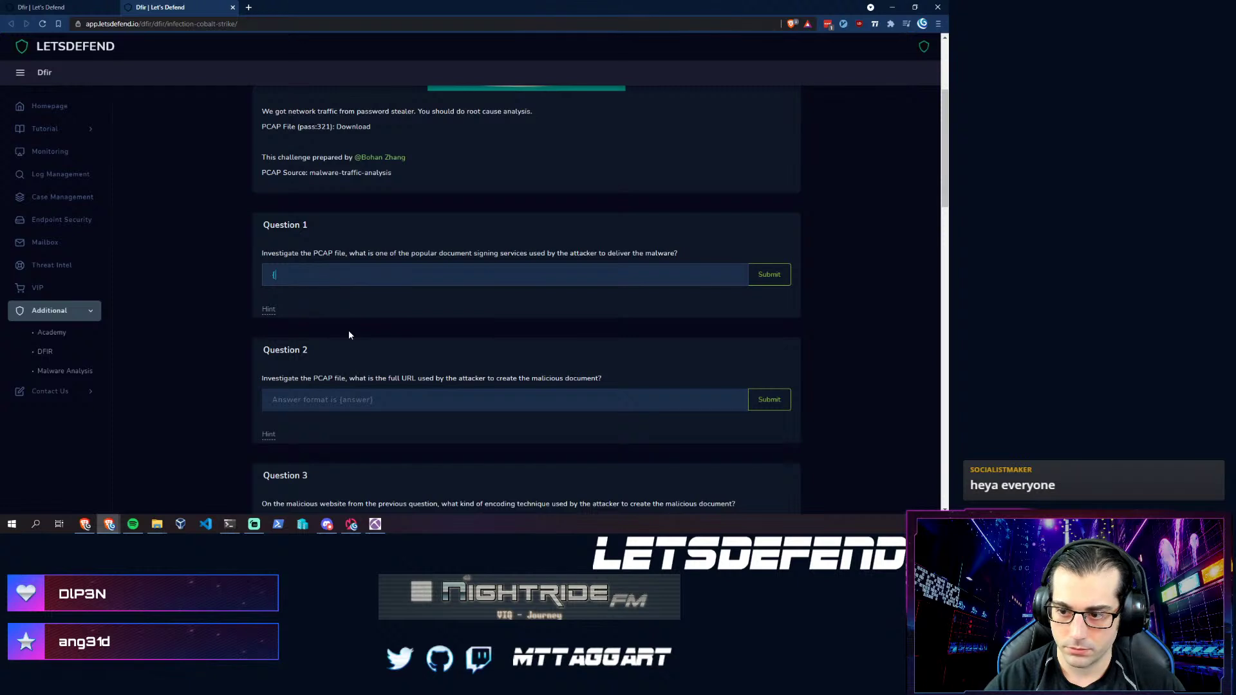
text(Docu)
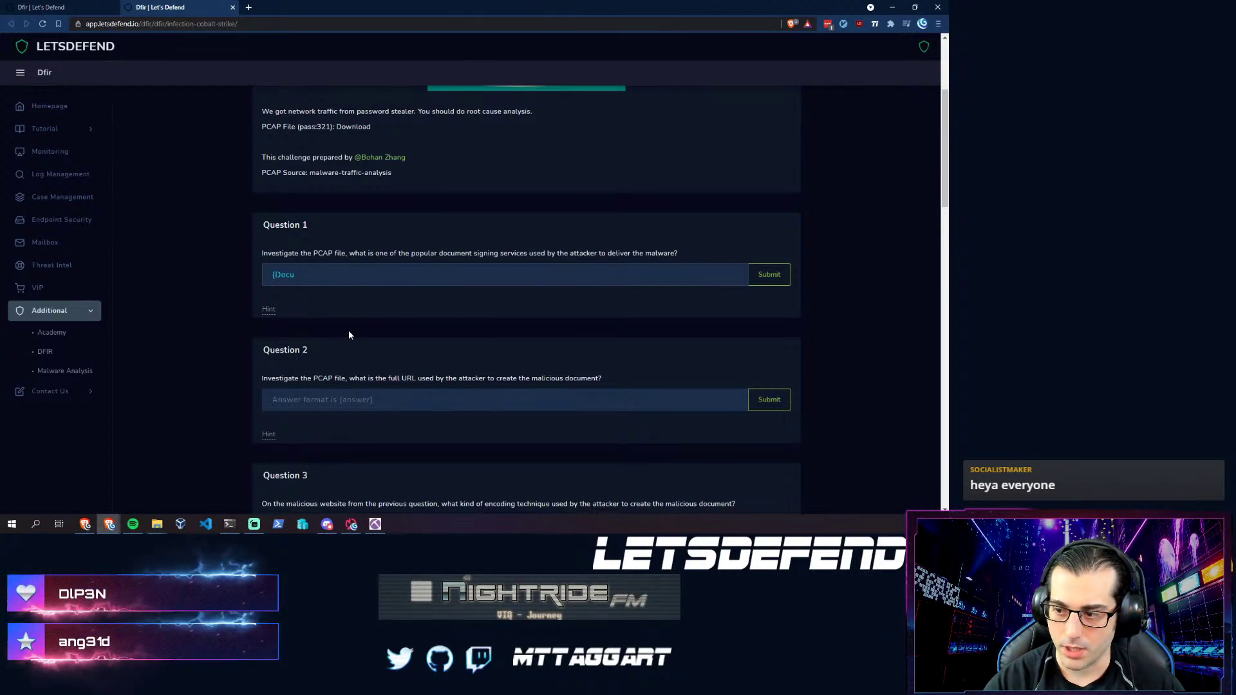
text(Sign)
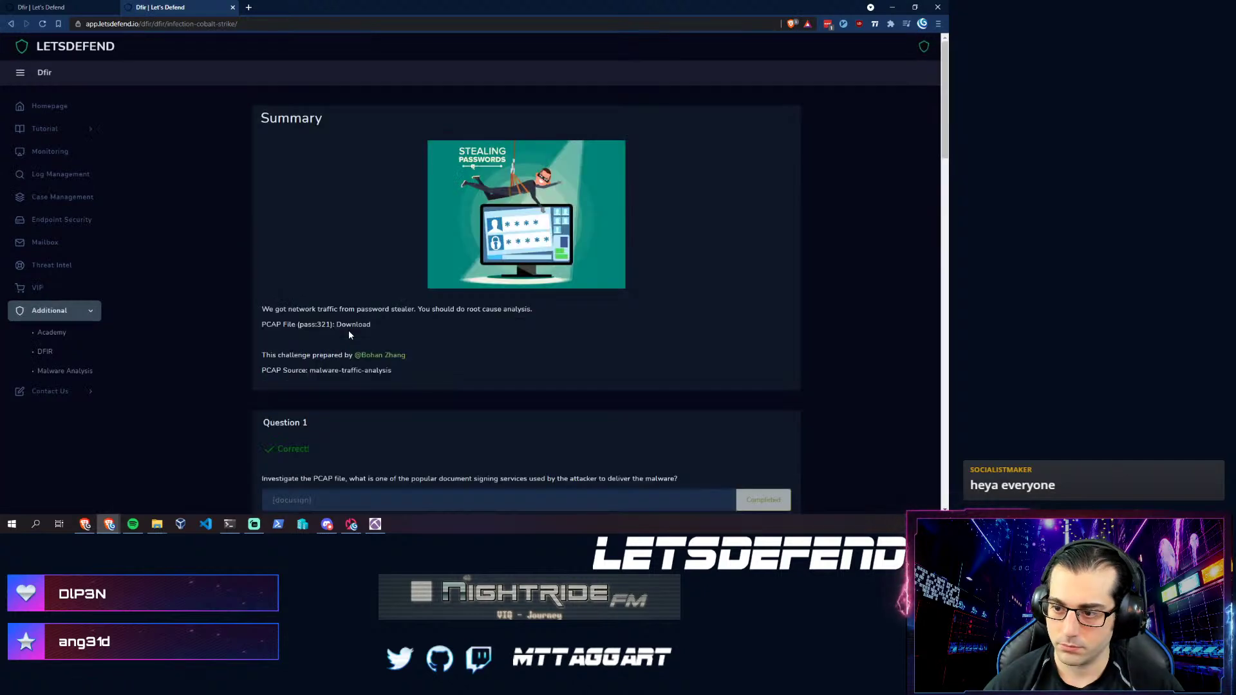
scroll(367, 335, down, 3)
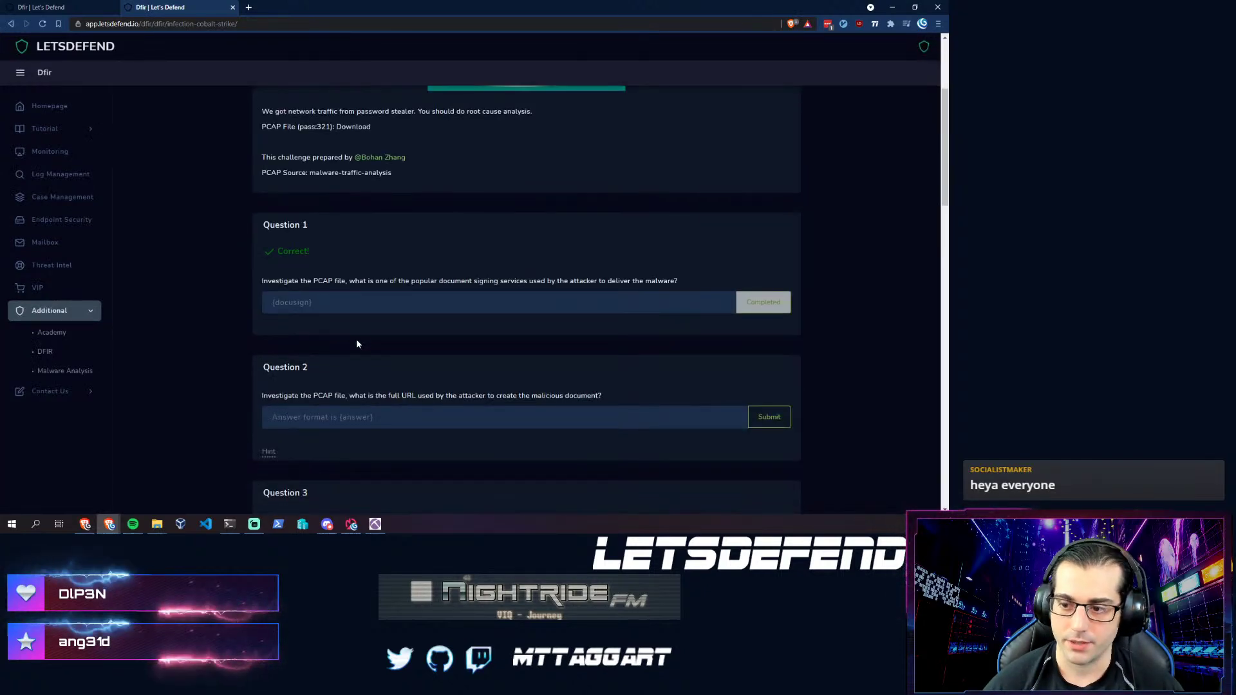
scroll(326, 339, down, 2)
scroll(326, 339, down, 1)
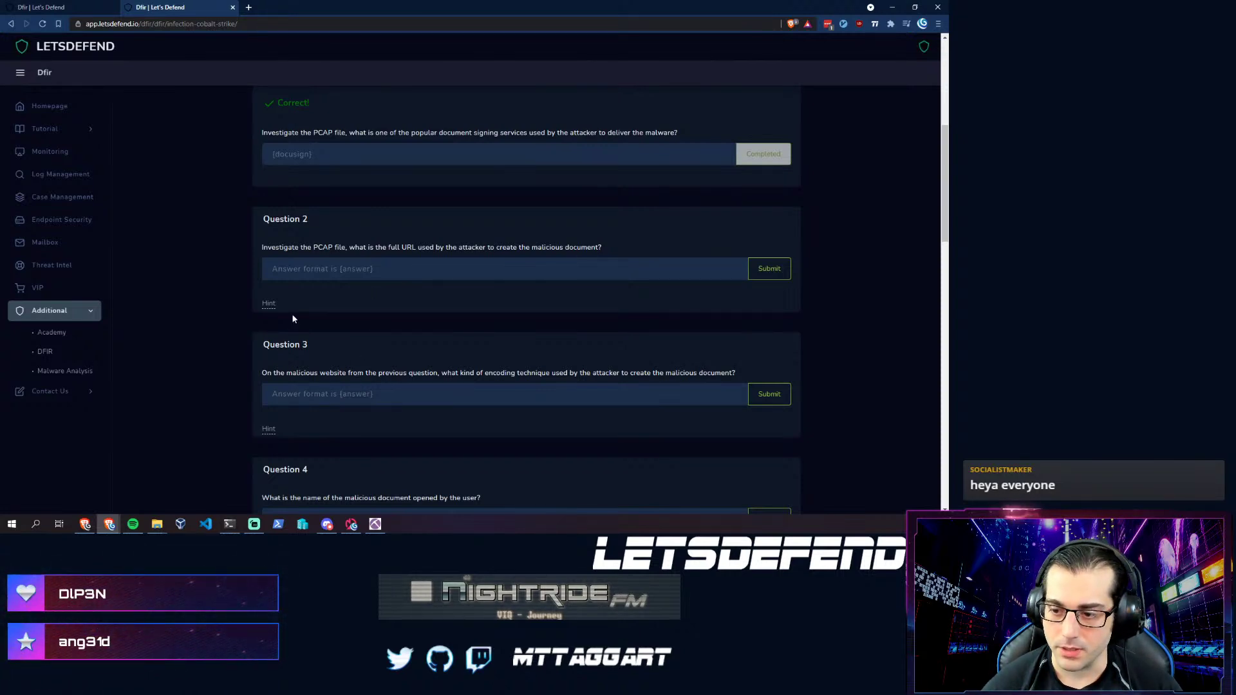
click(375, 524)
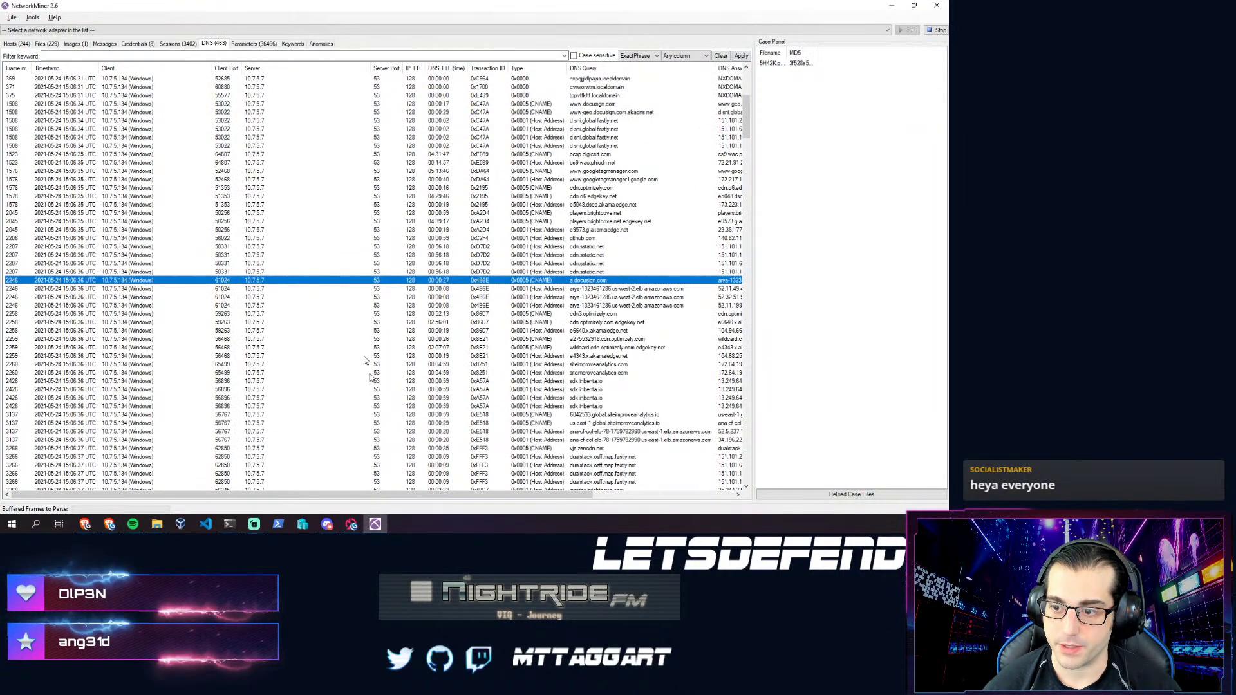
- Show the files extracted from the capture and scroll through the list
click(46, 44)
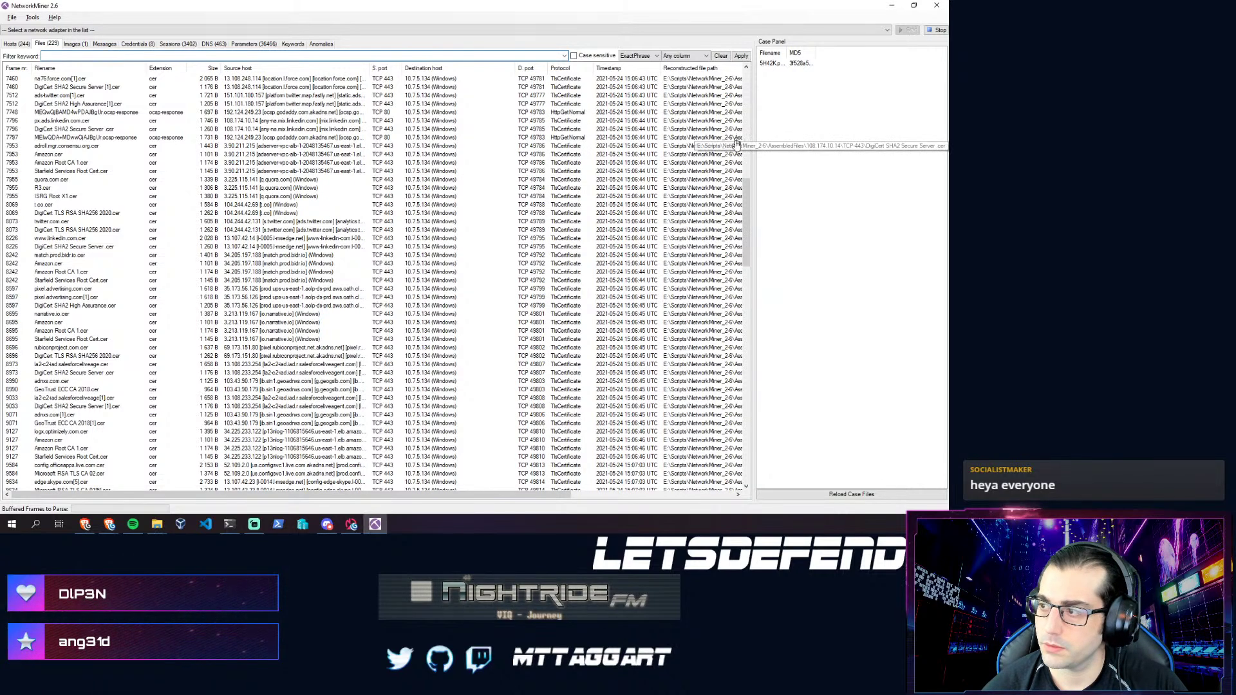
scroll(215, 364, down, 7)
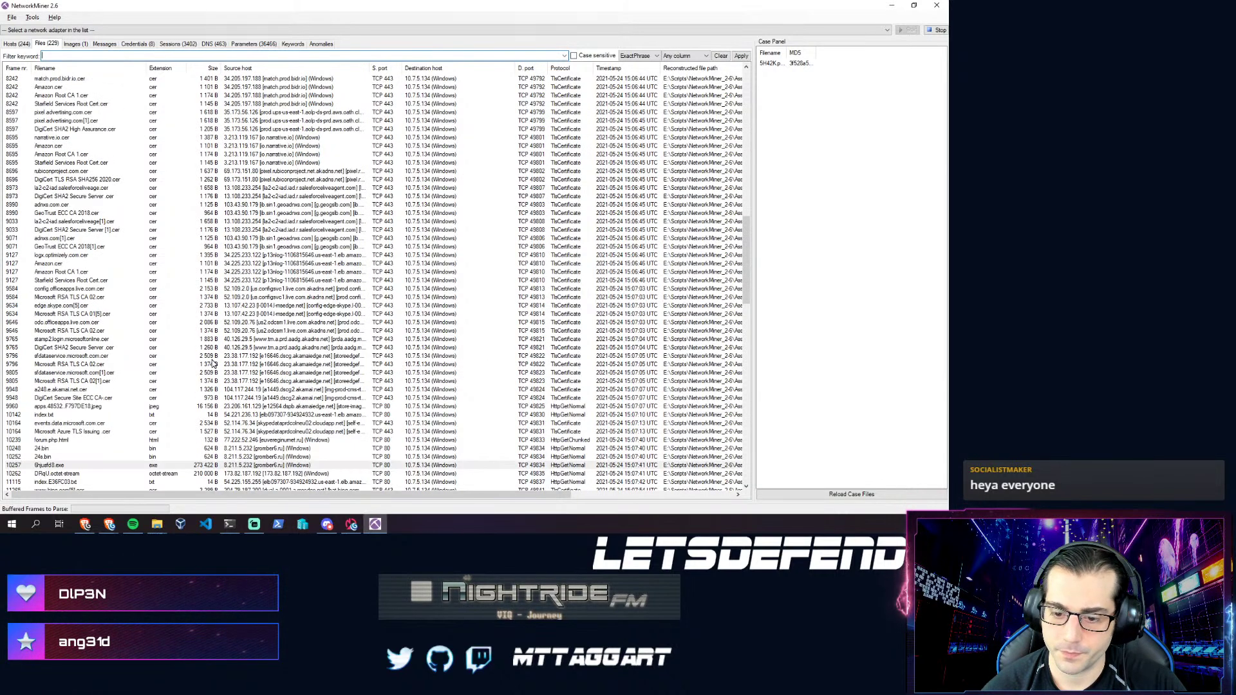
scroll(96, 384, down, 3)
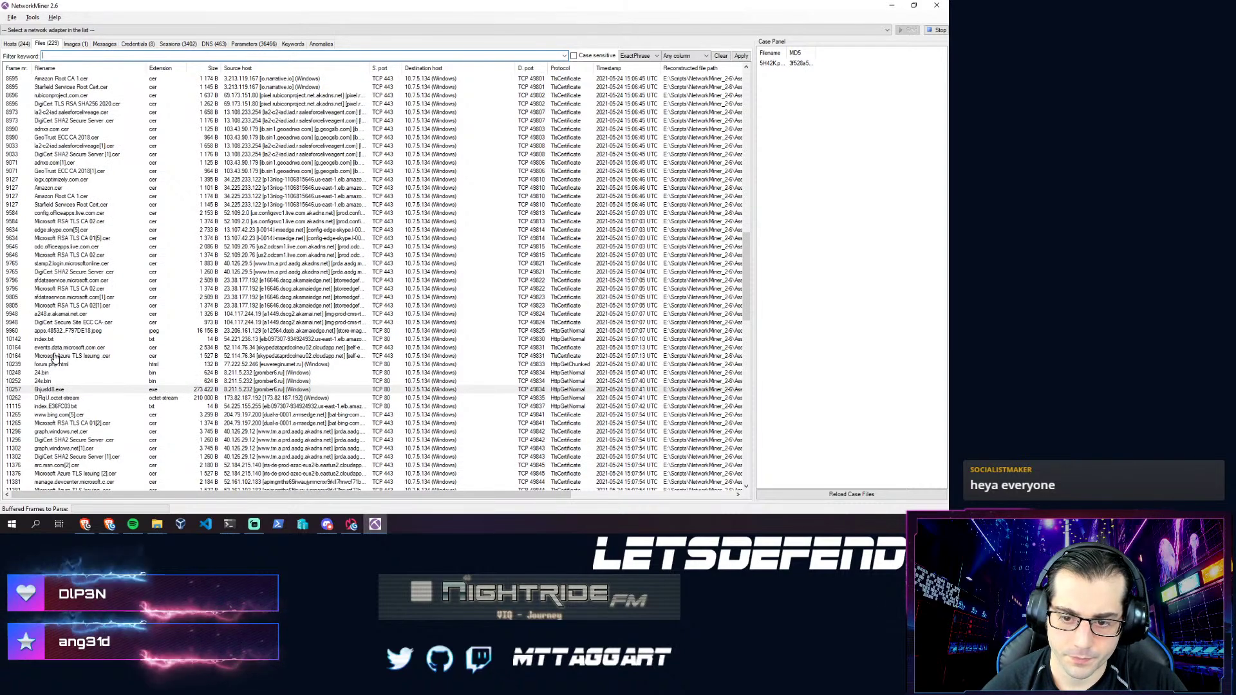
scroll(47, 339, down, 17)
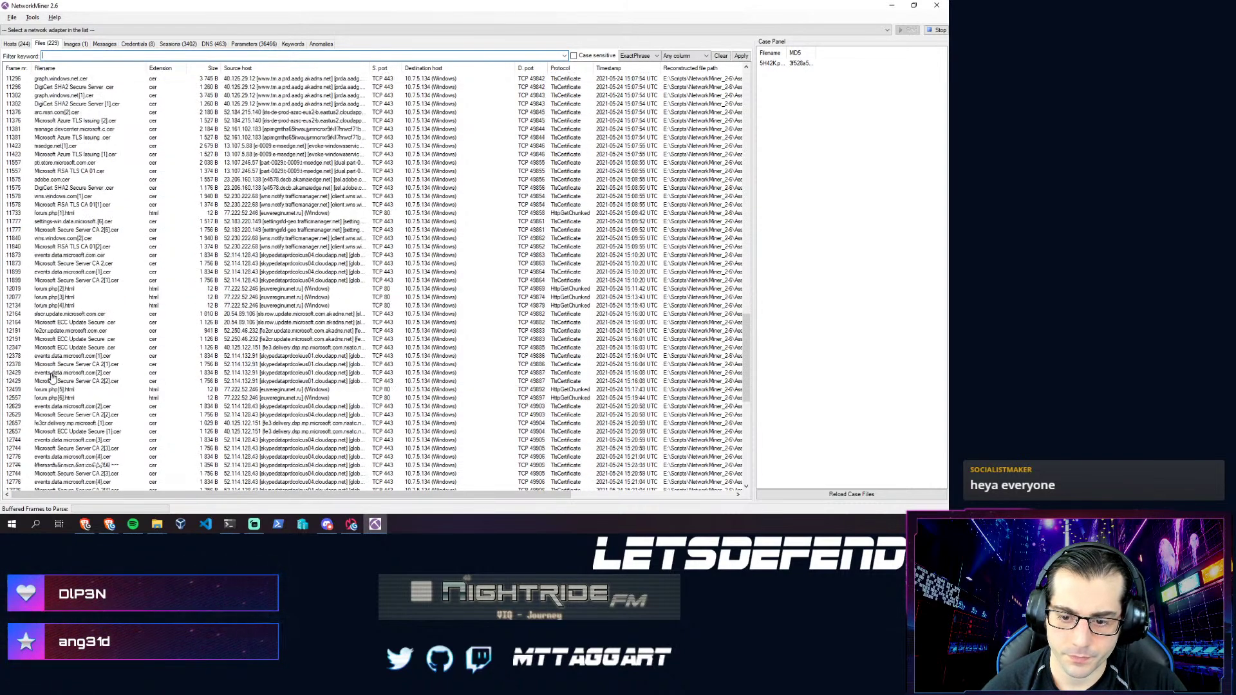
scroll(73, 404, down, 13)
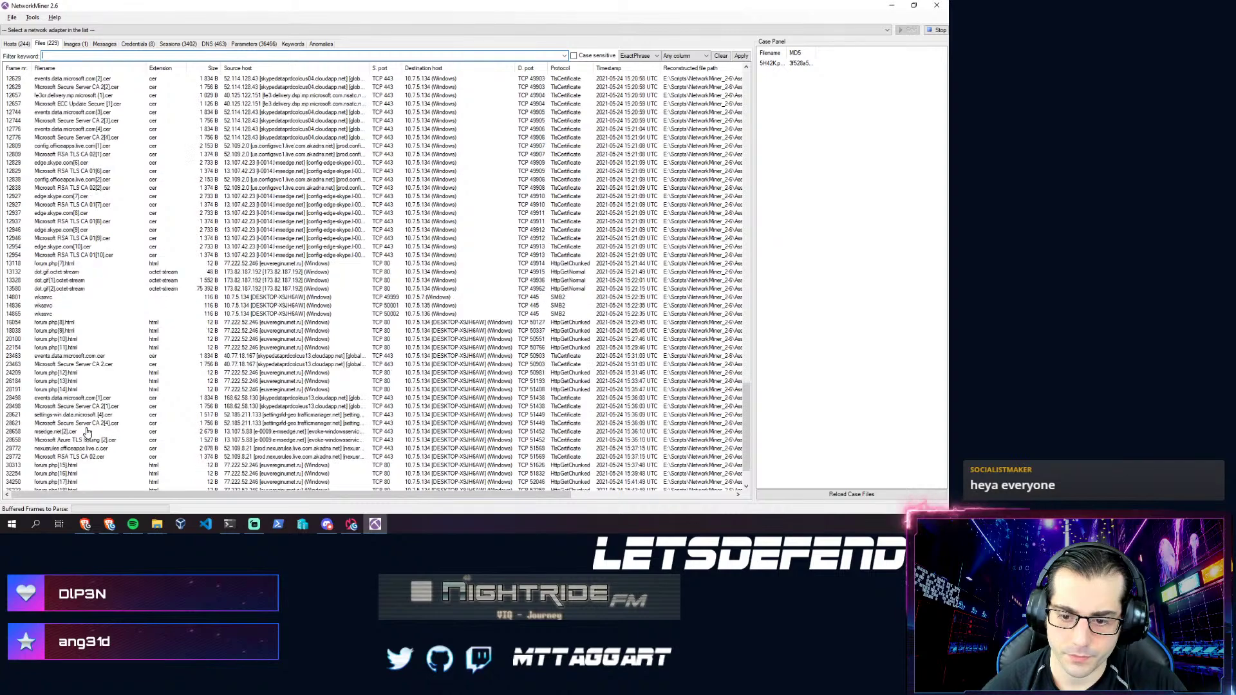
scroll(84, 418, up, 20)
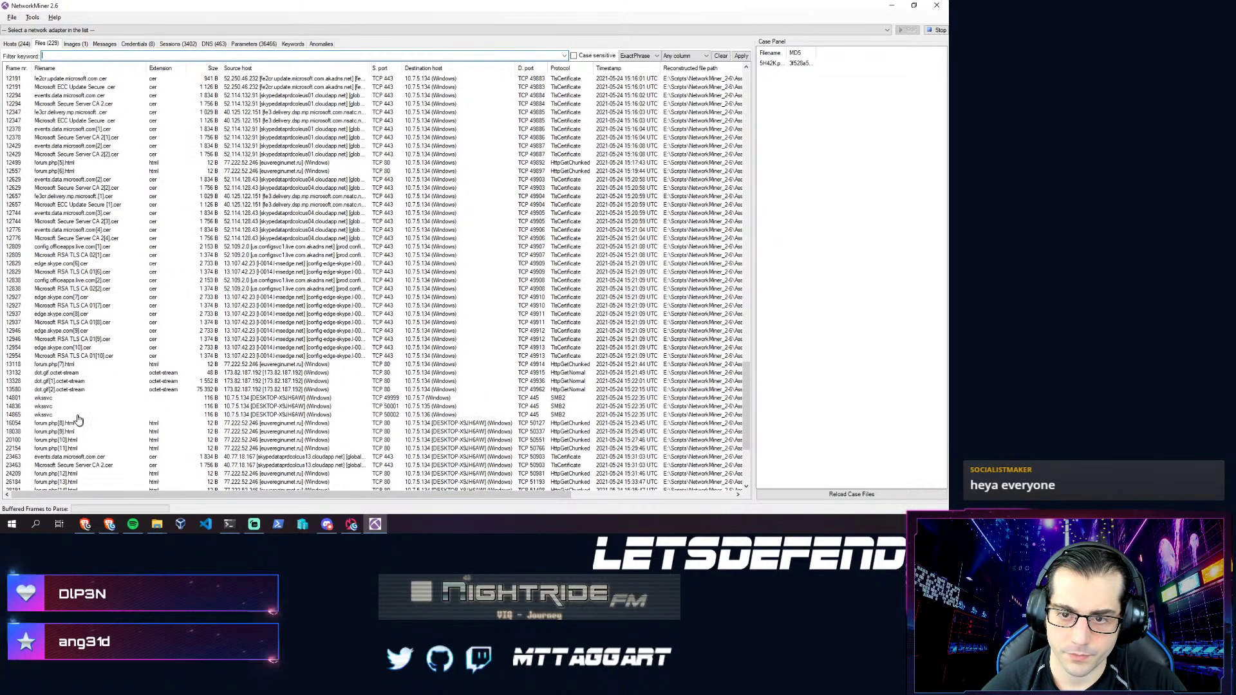
scroll(79, 410, up, 1)
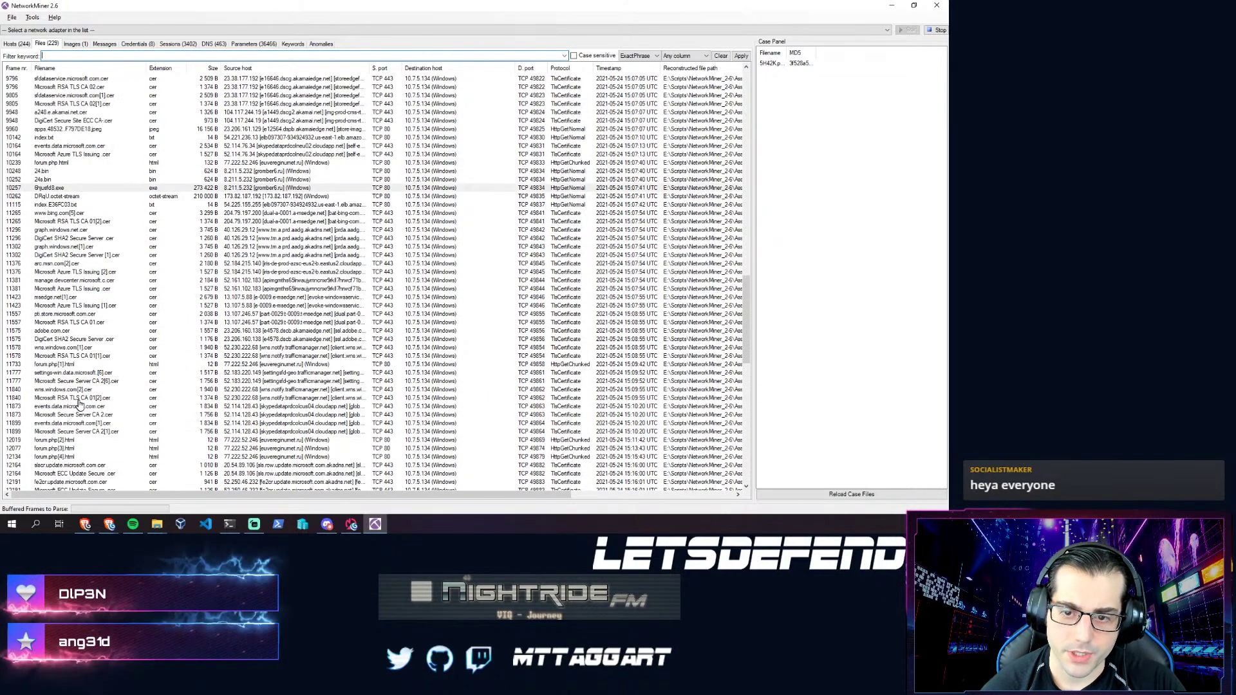
scroll(40, 333, up, 7)
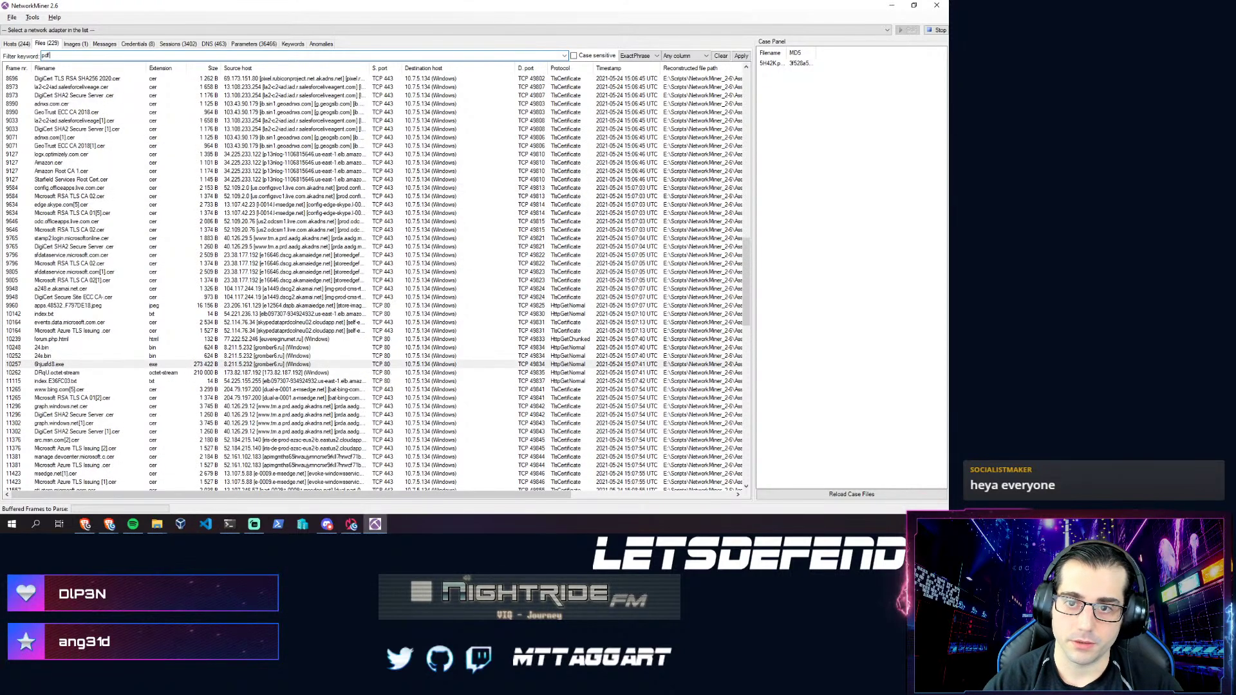
- Filter the extracted files by the keyword 'pdf', which matches nothing, then delete the keyword
text(pdf)
key(Return)
key(BackSpace)
key(BackSpace)
key(BackSpace)
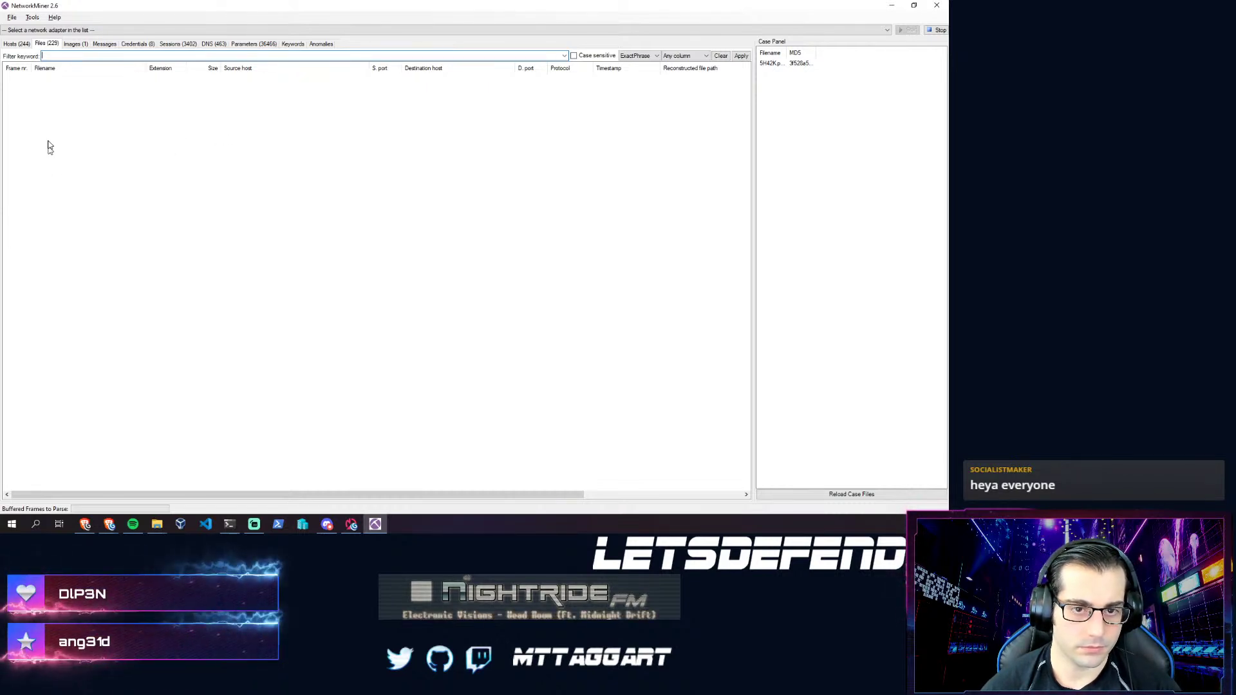
- Glance at the Hosts tab and its Sort Hosts On choices
click(17, 44)
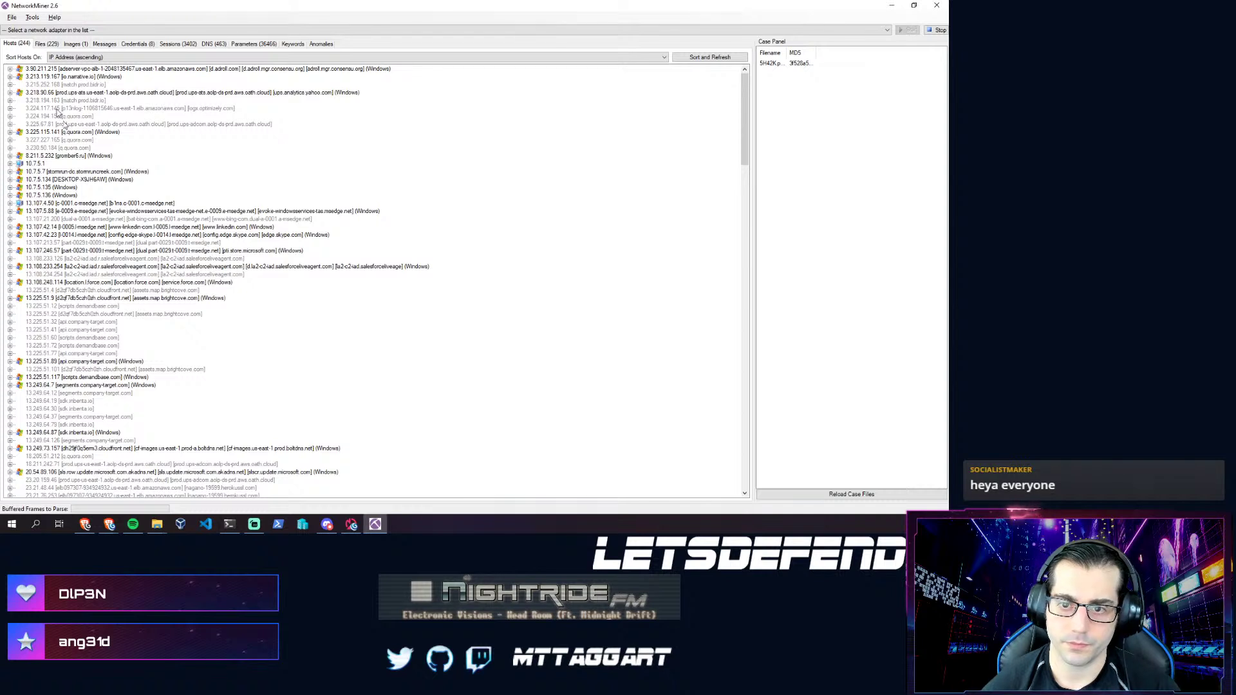
click(100, 58)
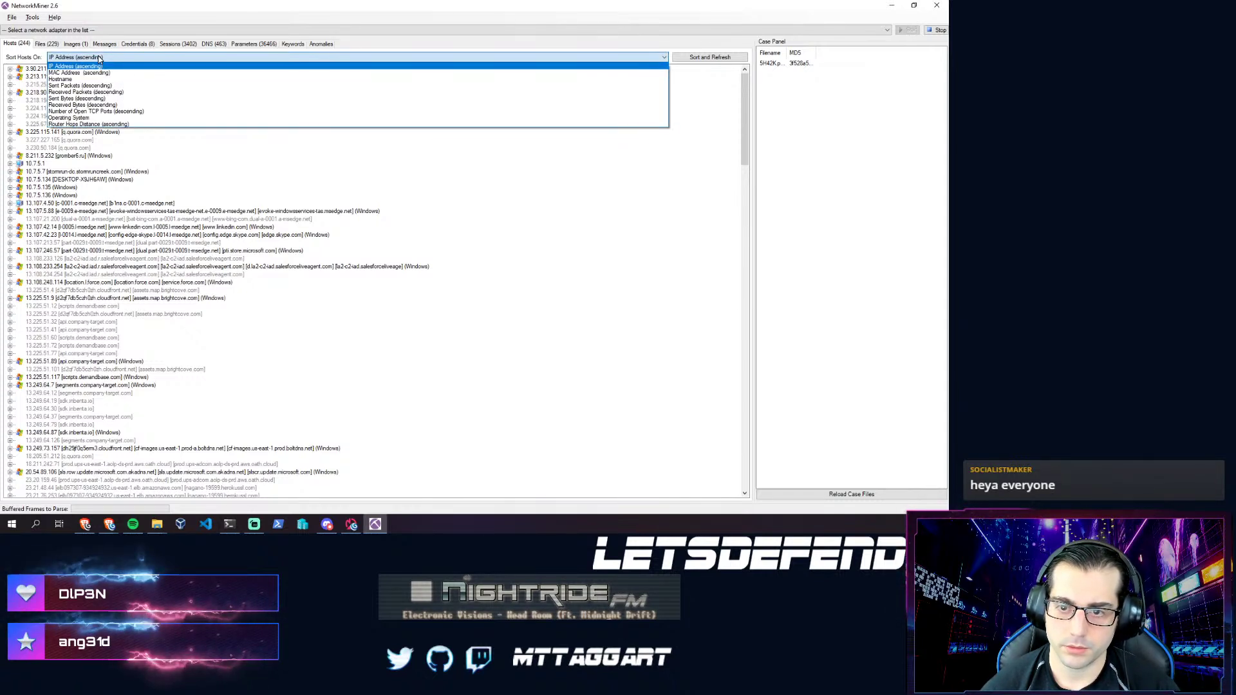
click(100, 57)
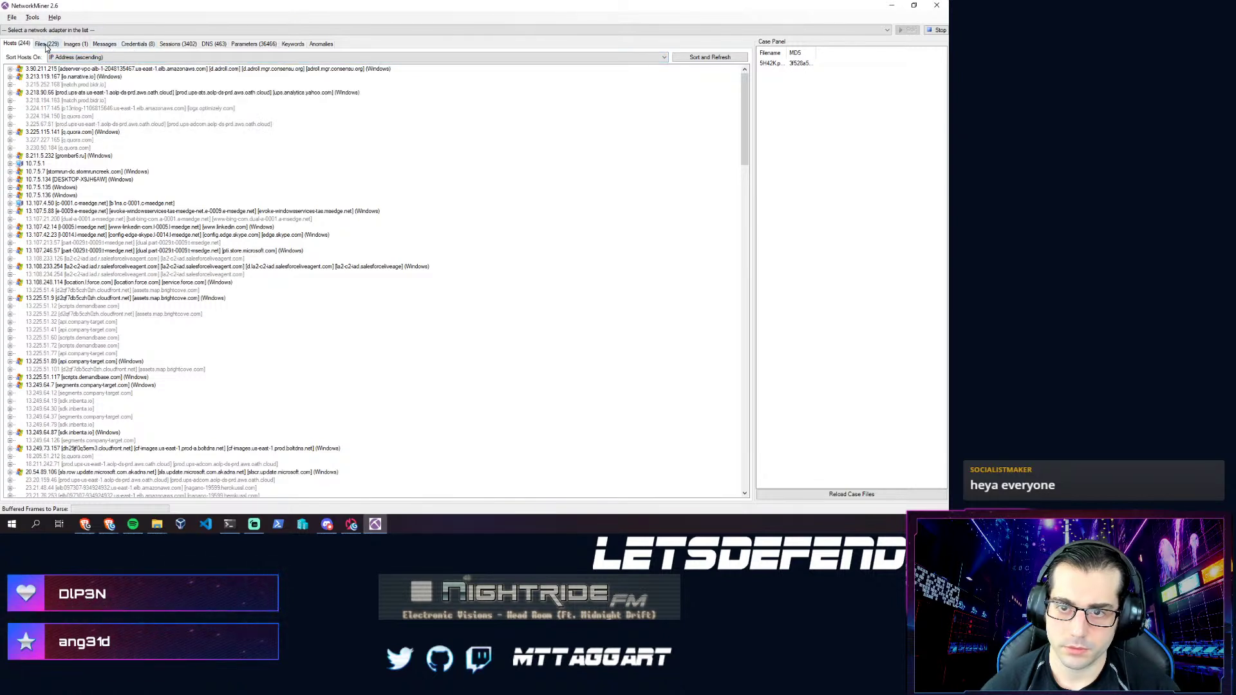
- Return to the Files tab and clear the filter so all extracted files list again
click(45, 43)
click(57, 54)
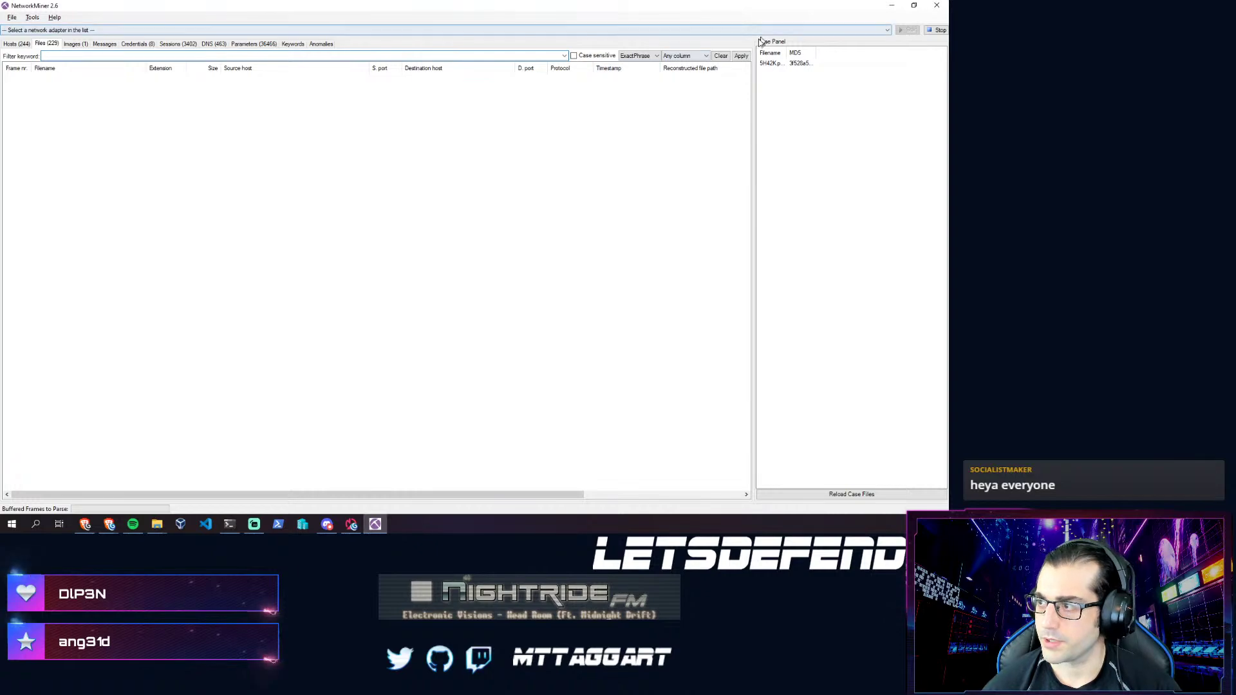
click(721, 55)
click(127, 54)
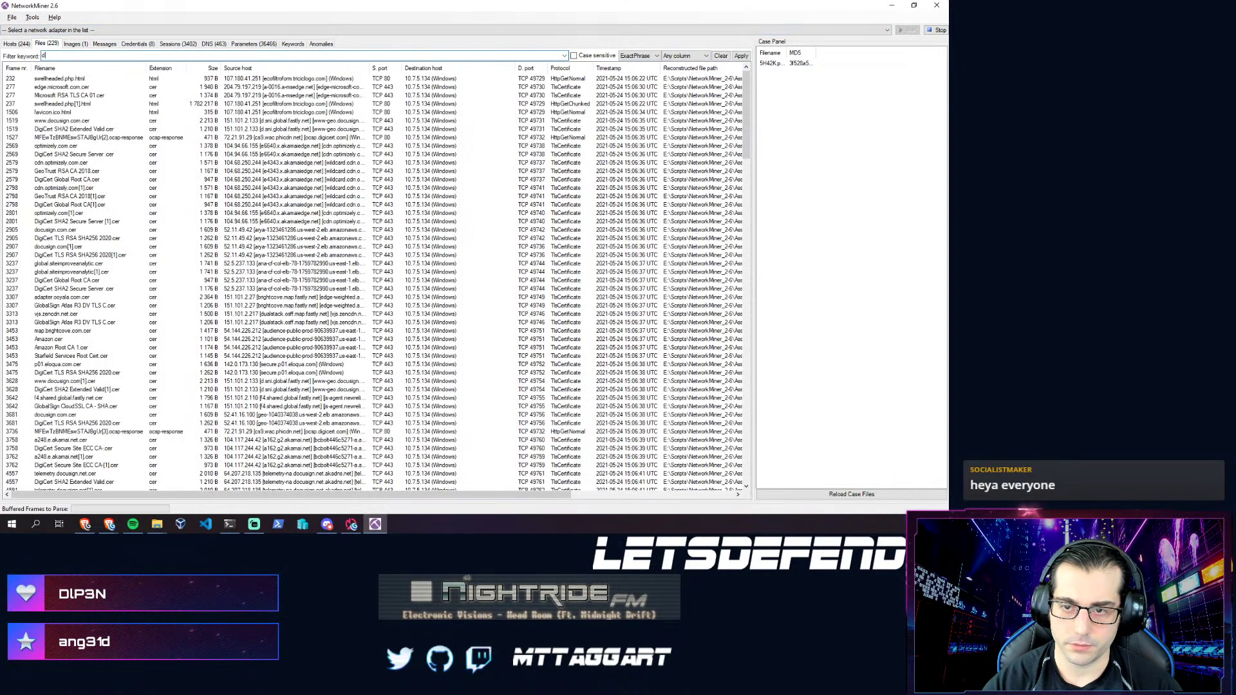
key(Return)
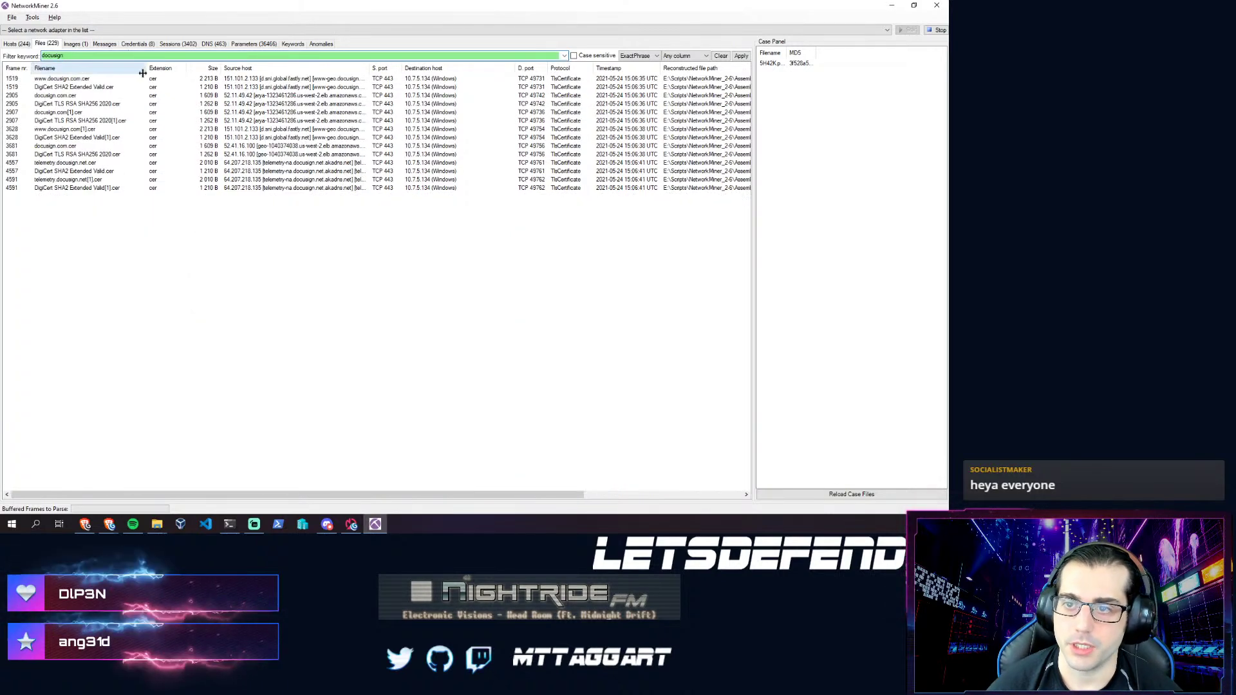
mouse_move(147, 69)
mouse_down()
mouse_move(209, 69)
mouse_move(146, 73)
mouse_up()
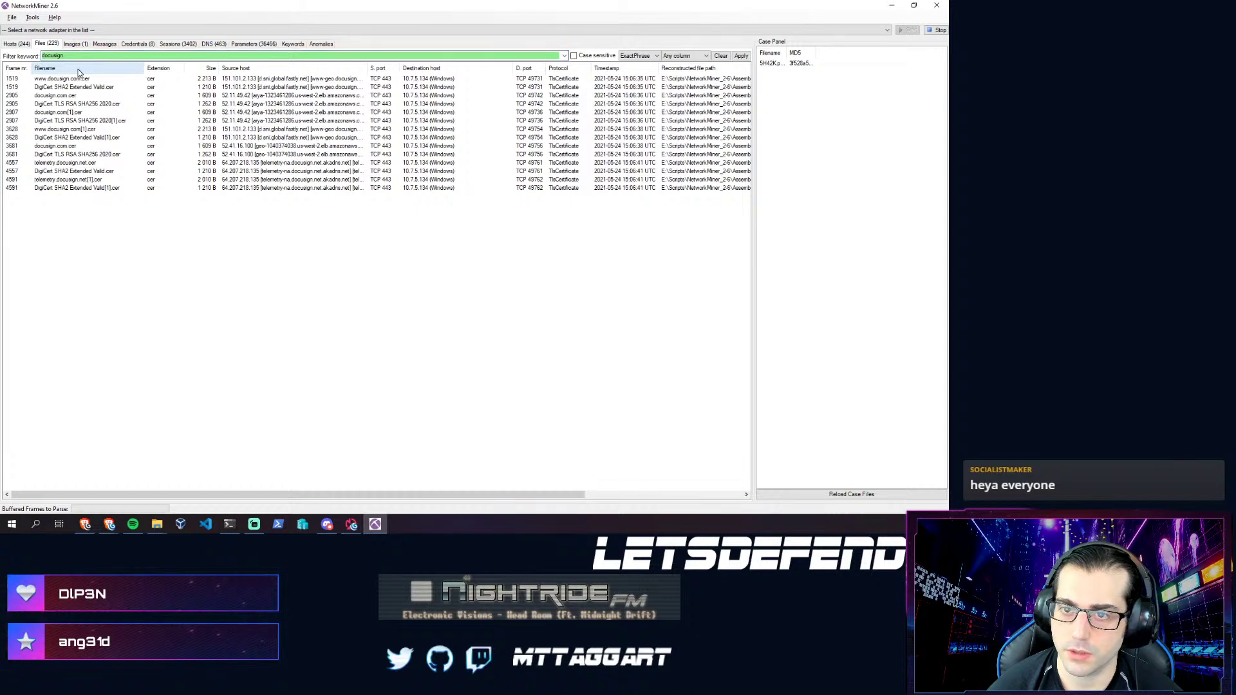
drag(78, 57, 40, 58)
key(BackSpace)
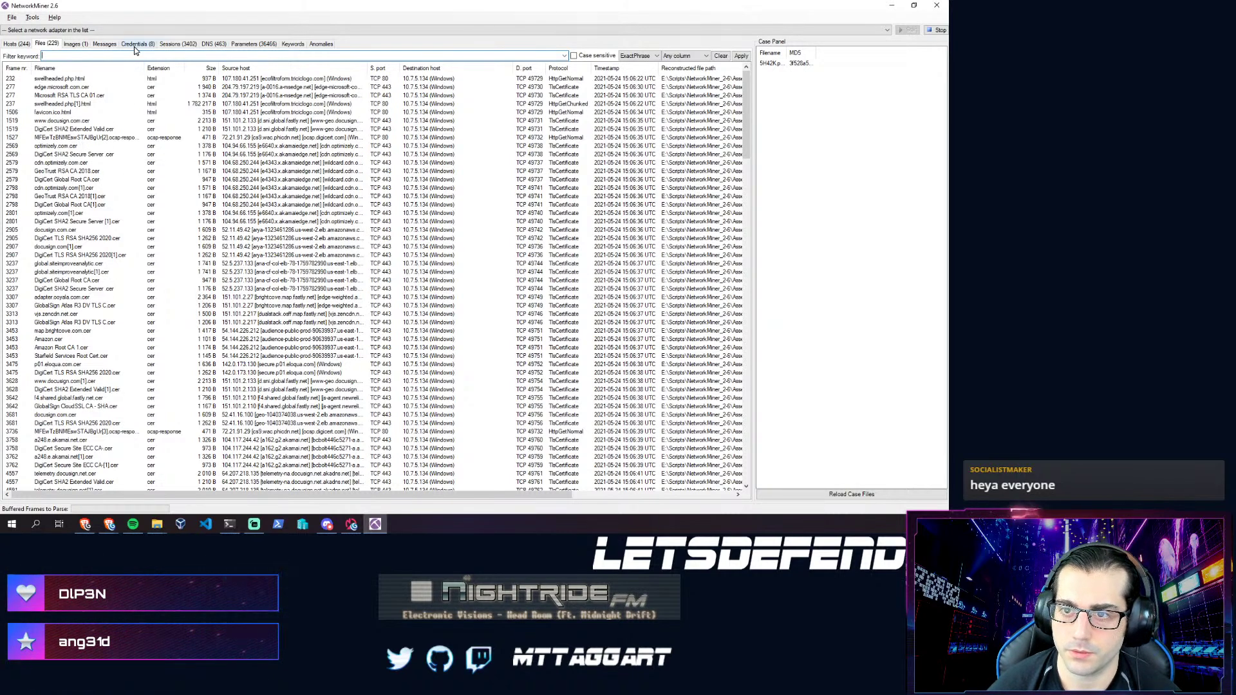
- Look at the Parameters and Hosts tabs, then return to the Files list
click(244, 45)
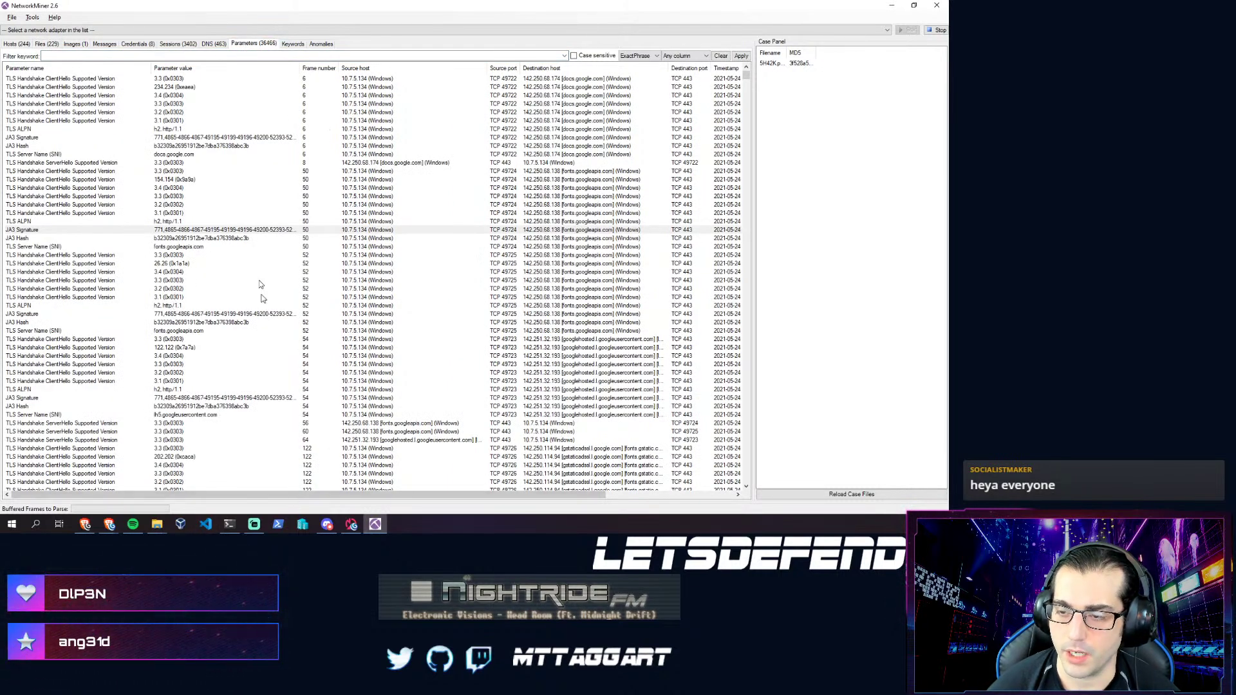
click(17, 44)
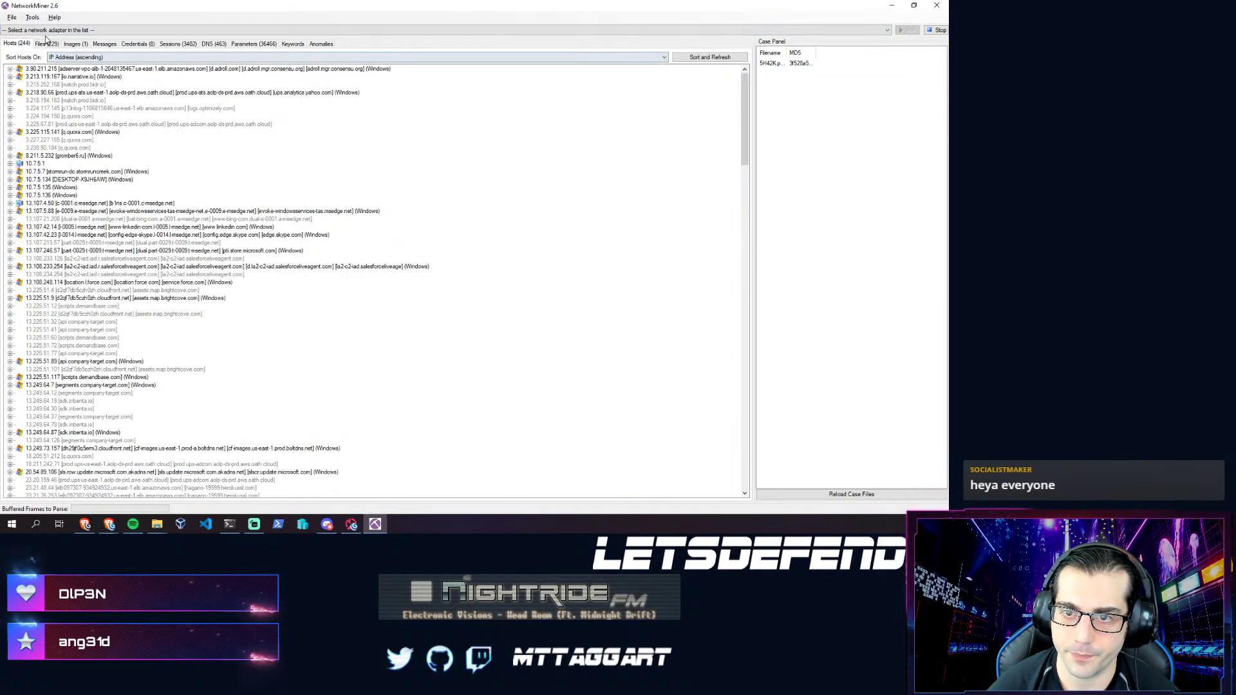
click(46, 45)
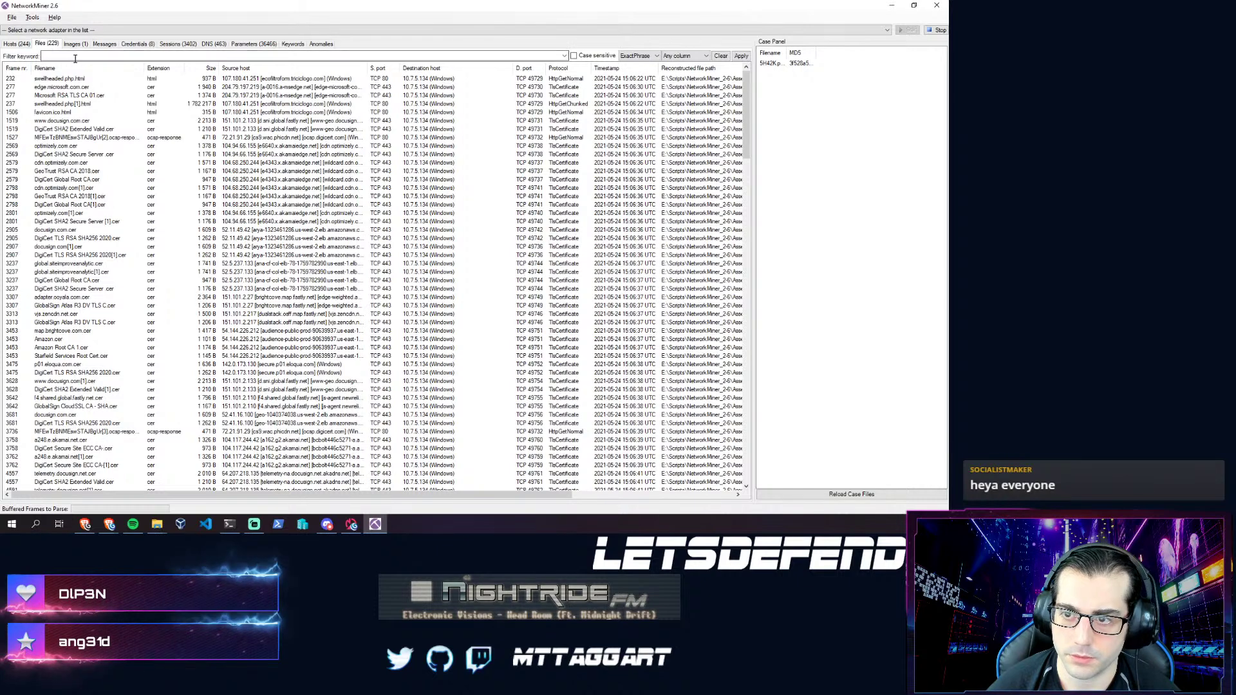
- Sort the extracted files by timestamp and bring up actions for swellheaded.php.html
click(621, 70)
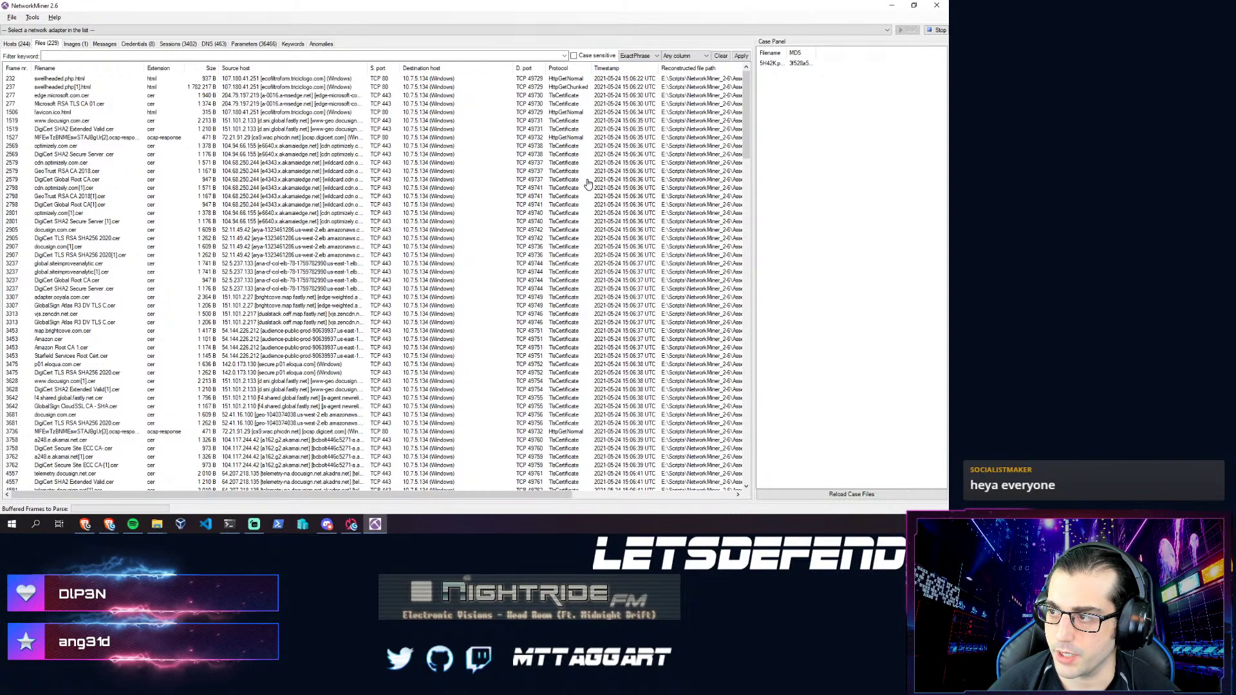
scroll(628, 296, down, 14)
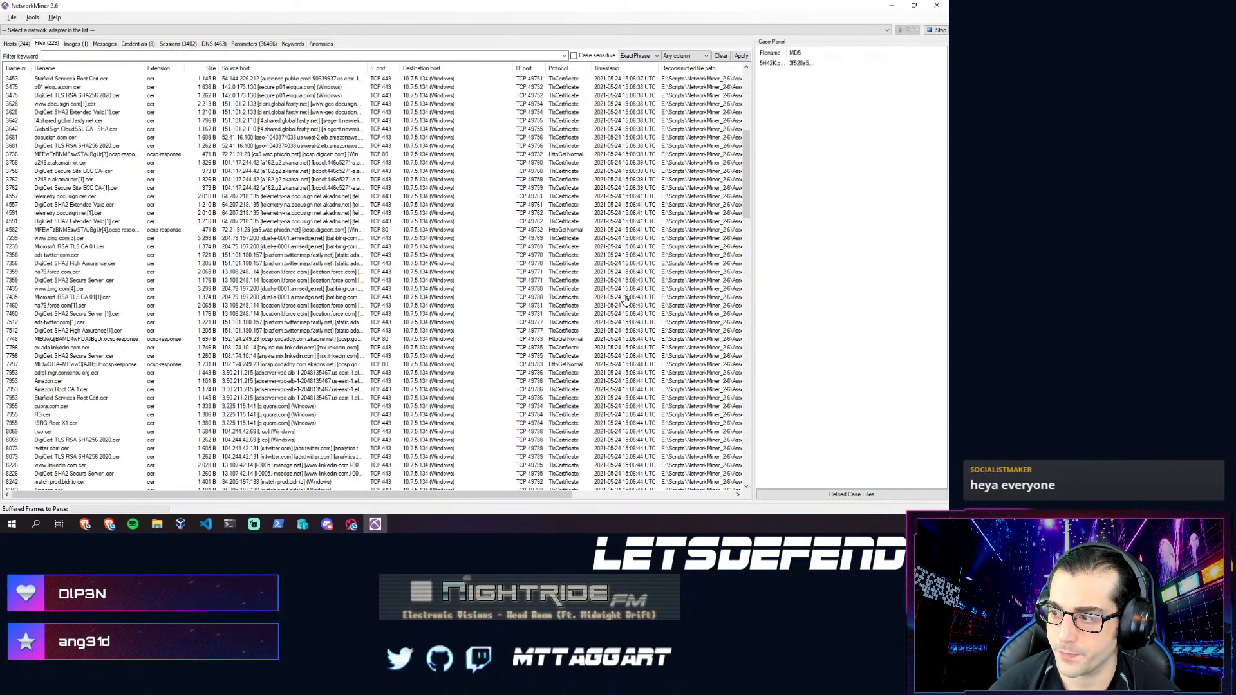
scroll(625, 297, up, 14)
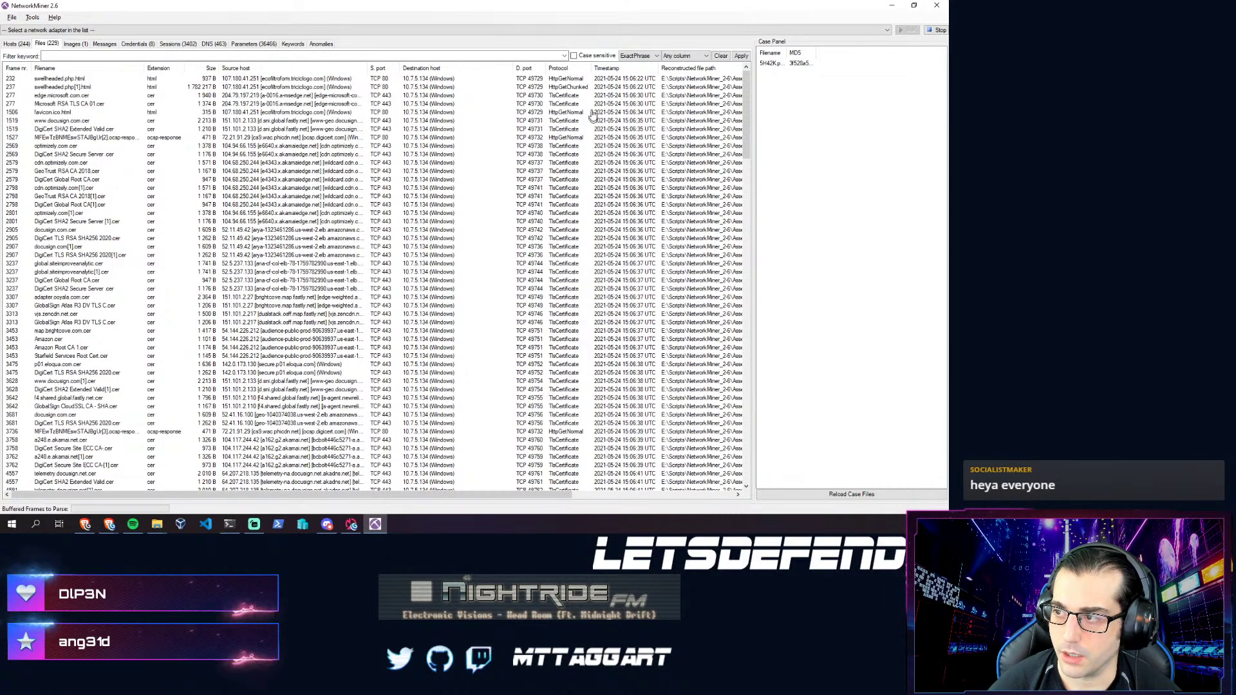
click(611, 79)
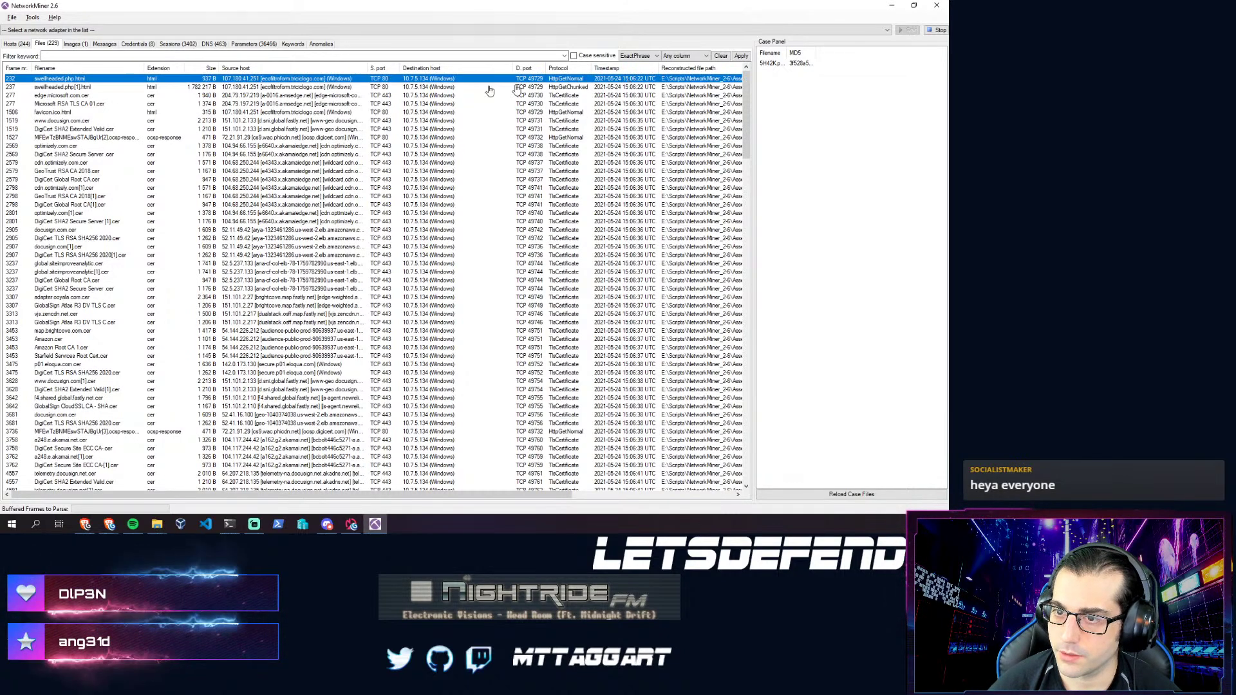
right_click(76, 80)
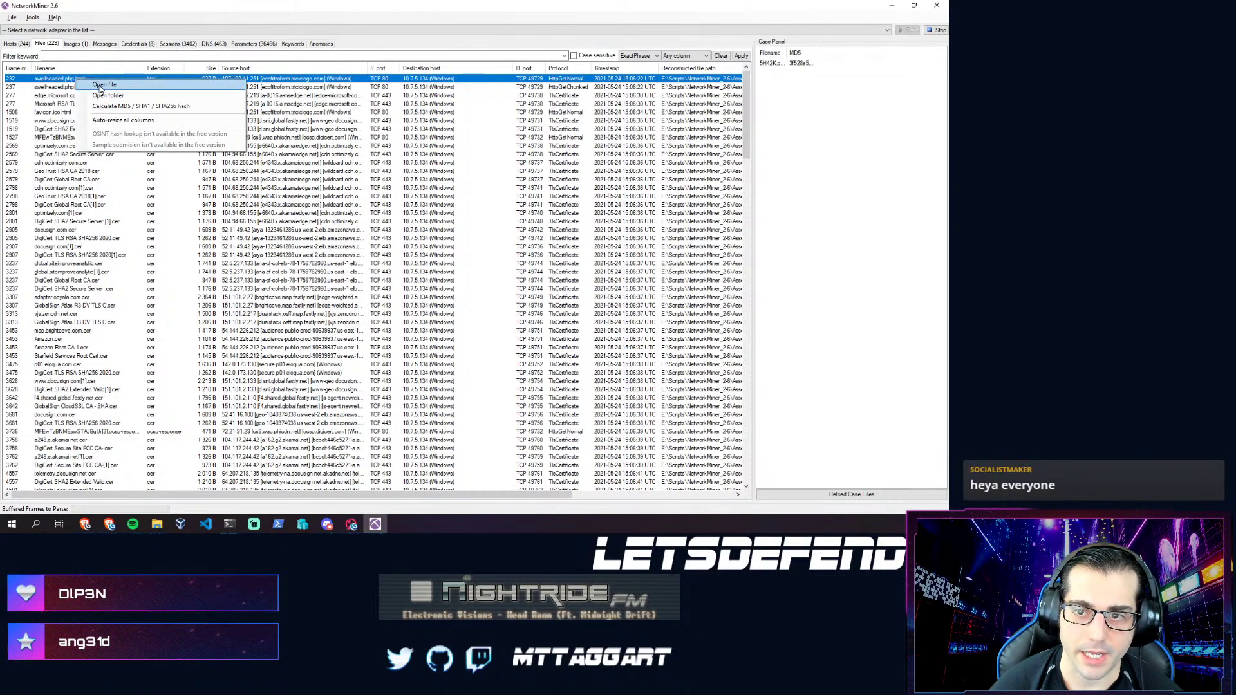
- Open swellheaded.php.html in VS Code and read its script setting 'd' and 'n' cookies and reloading
click(101, 85)
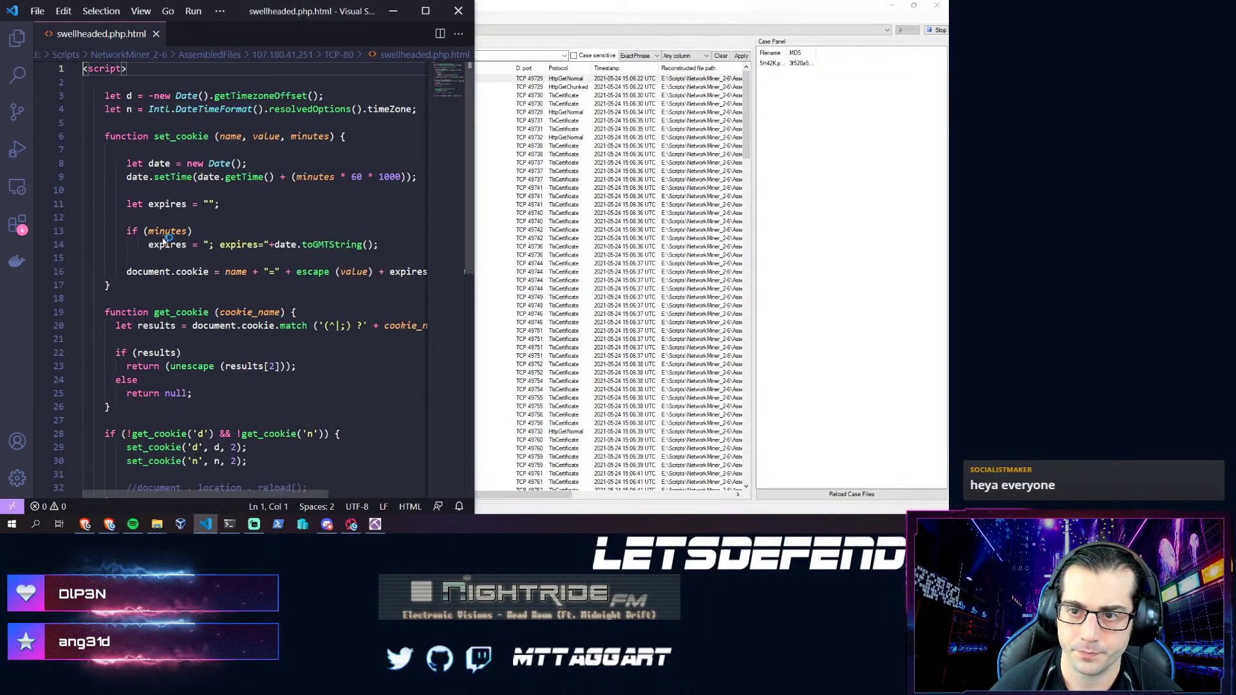
scroll(219, 323, down, 5)
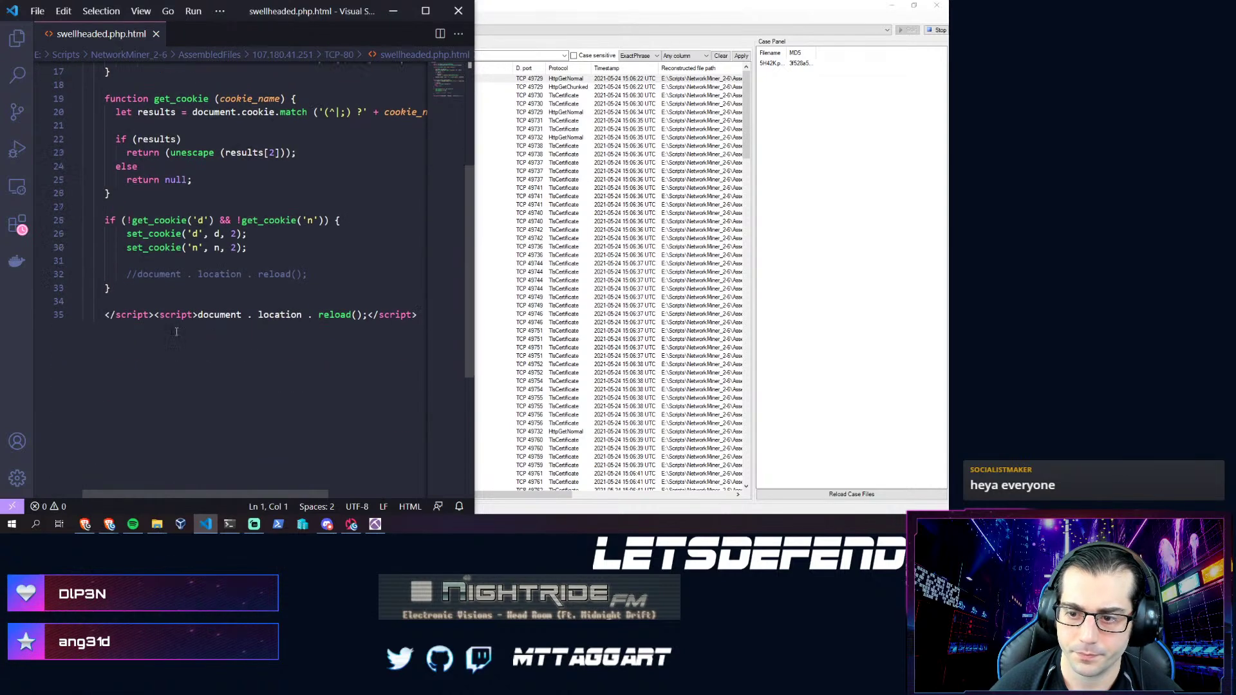
scroll(218, 323, up, 5)
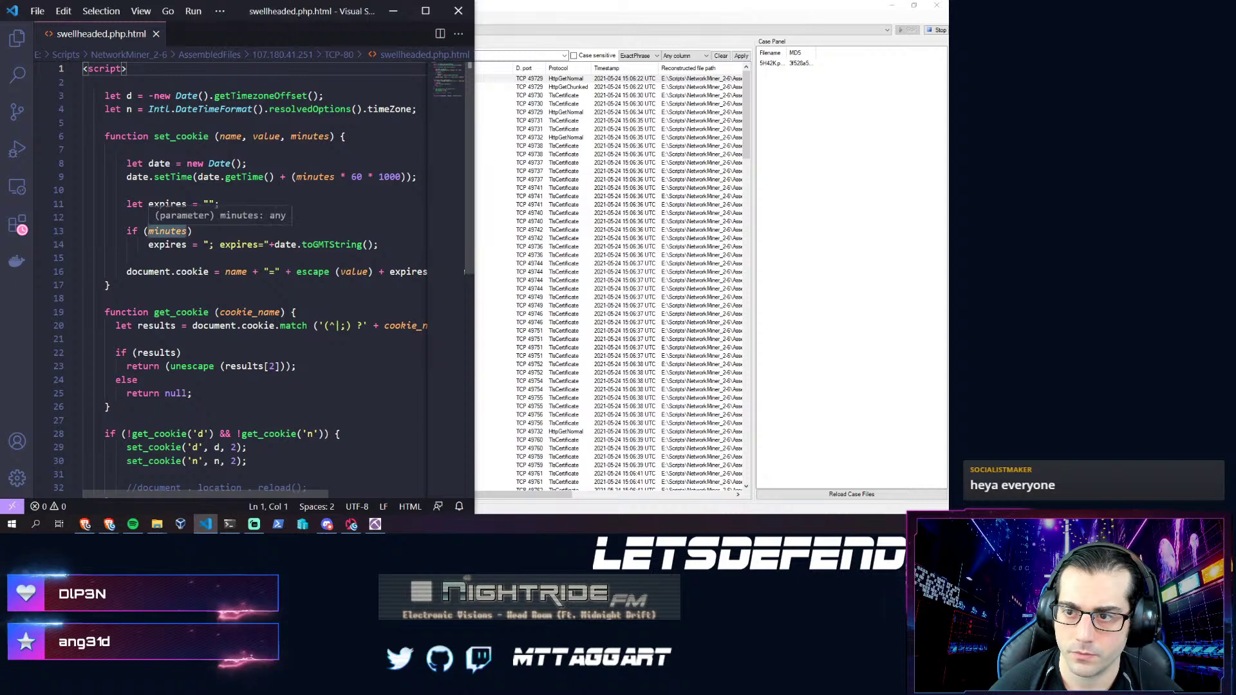
scroll(219, 333, down, 4)
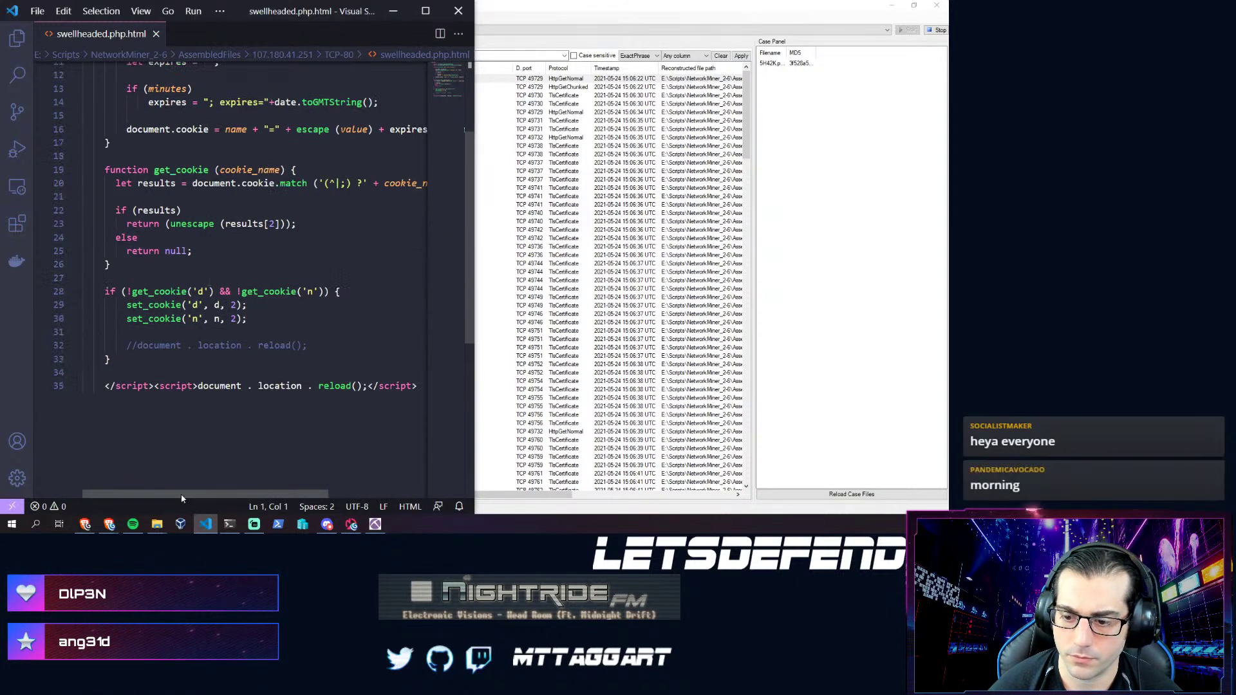
scroll(182, 498, right, 5)
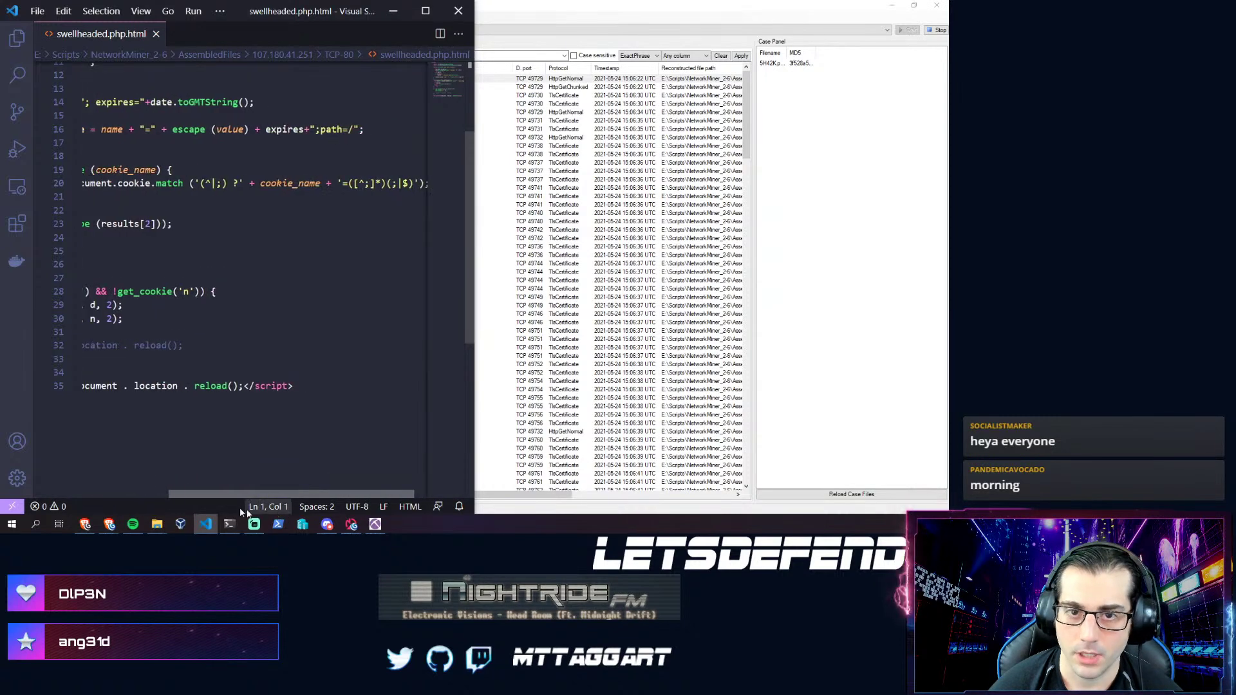
scroll(222, 504, left, 3)
scroll(218, 499, left, 2)
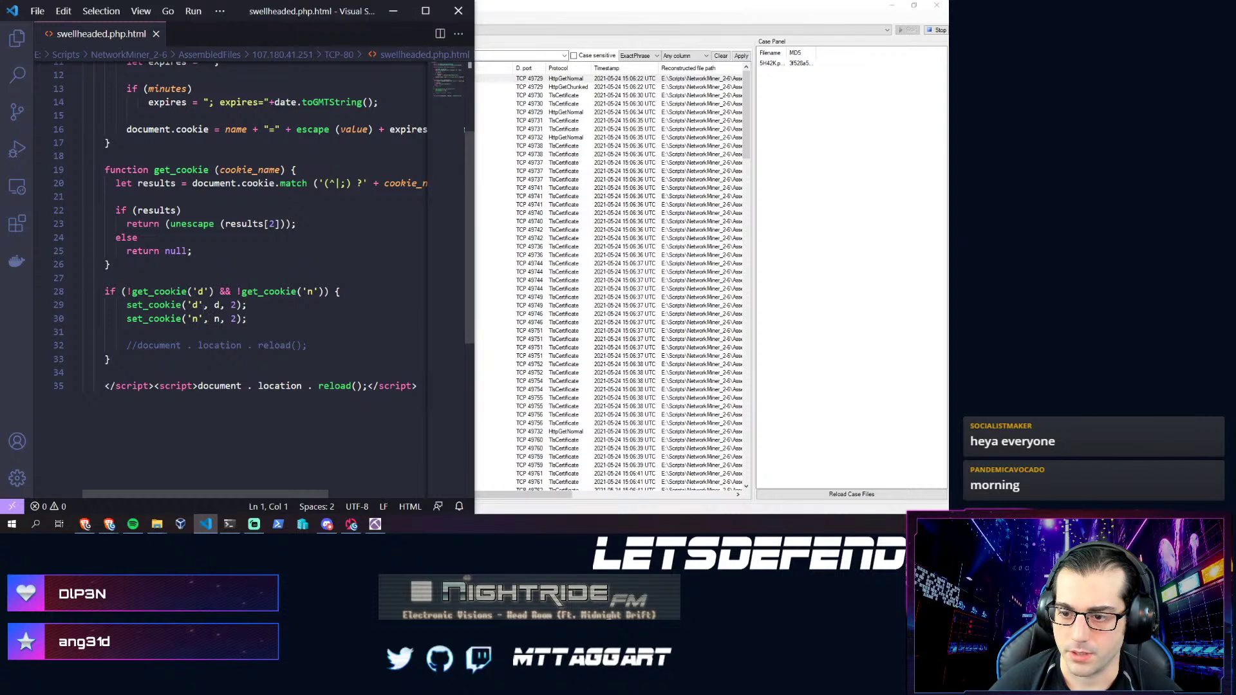
scroll(257, 245, up, 1)
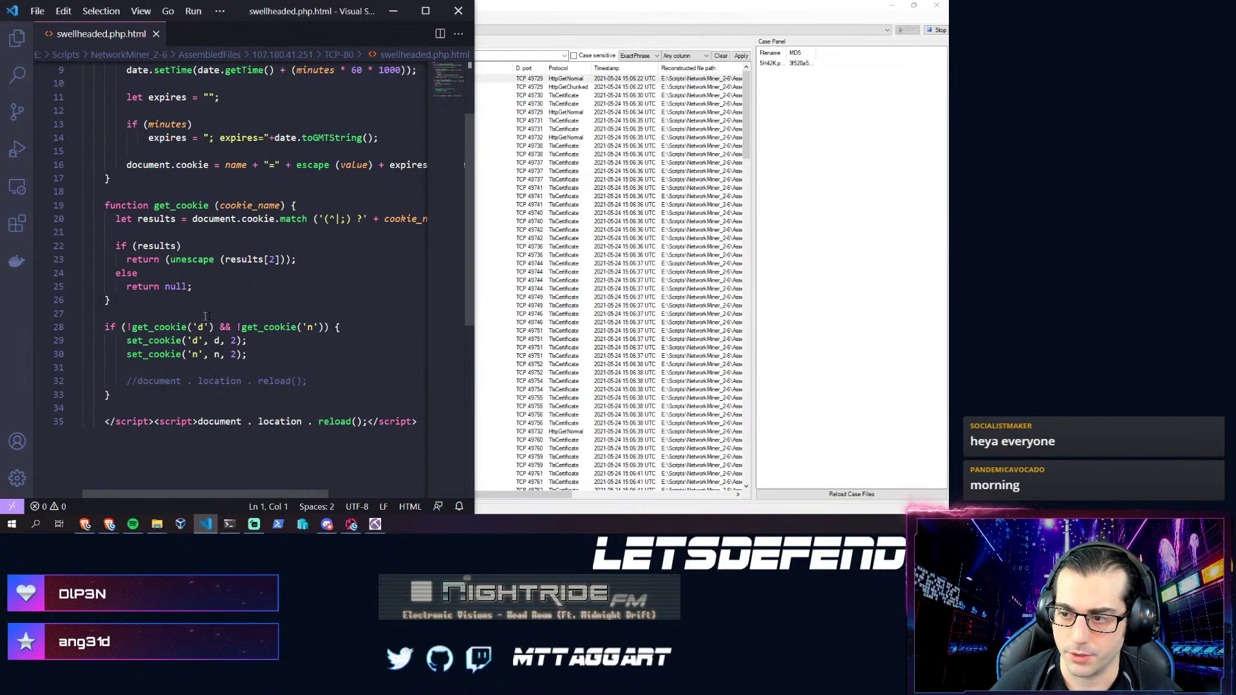
scroll(222, 314, up, 3)
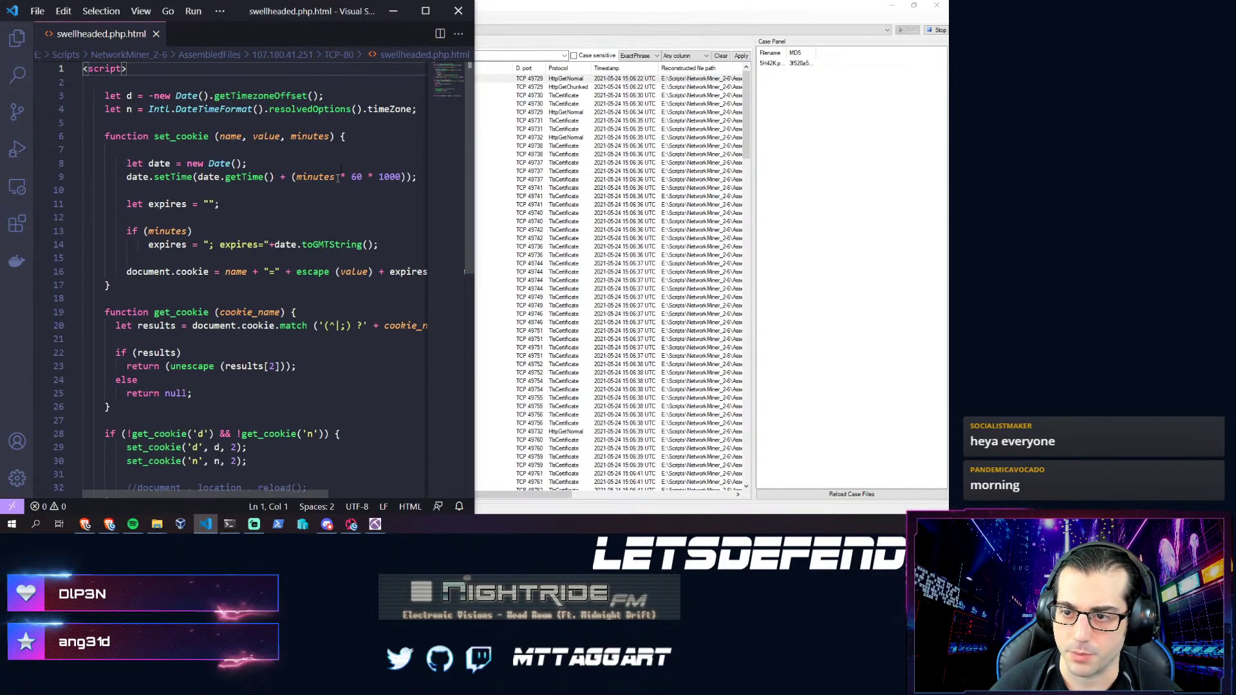
- Open swellheaded.php[1].html from NetworkMiner, cancel the document download and close the DocuSign page
click(506, 9)
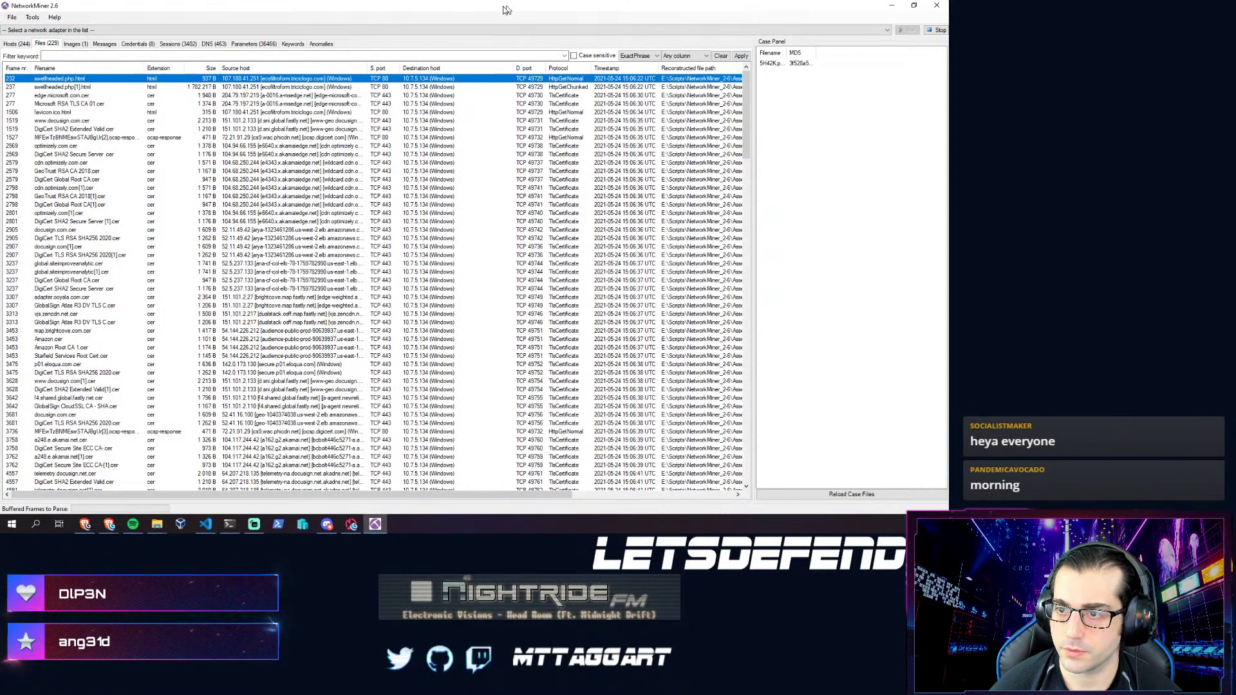
click(56, 87)
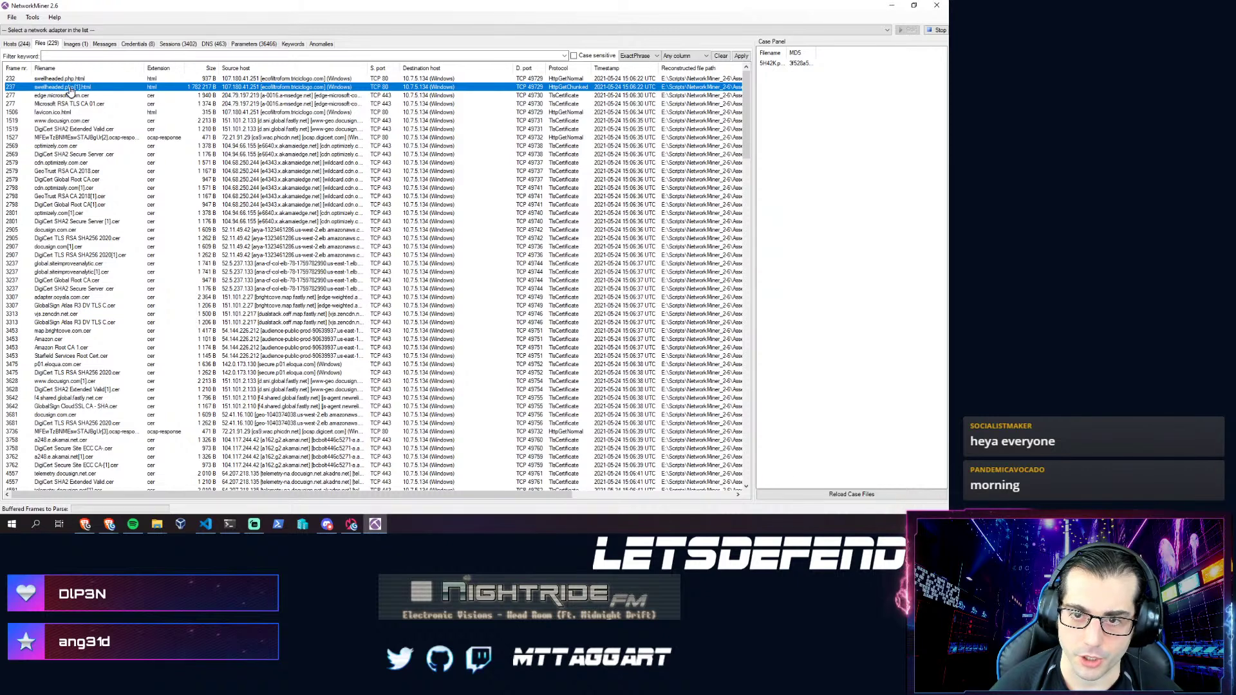
right_click(72, 90)
click(106, 101)
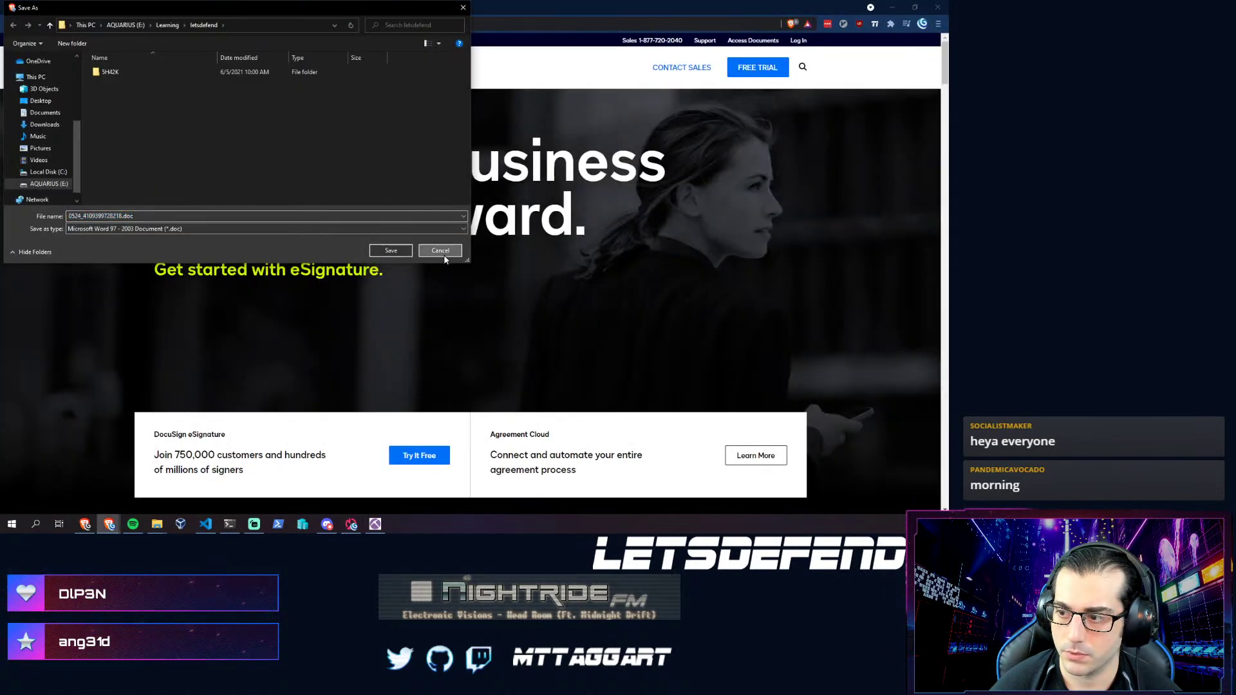
click(440, 251)
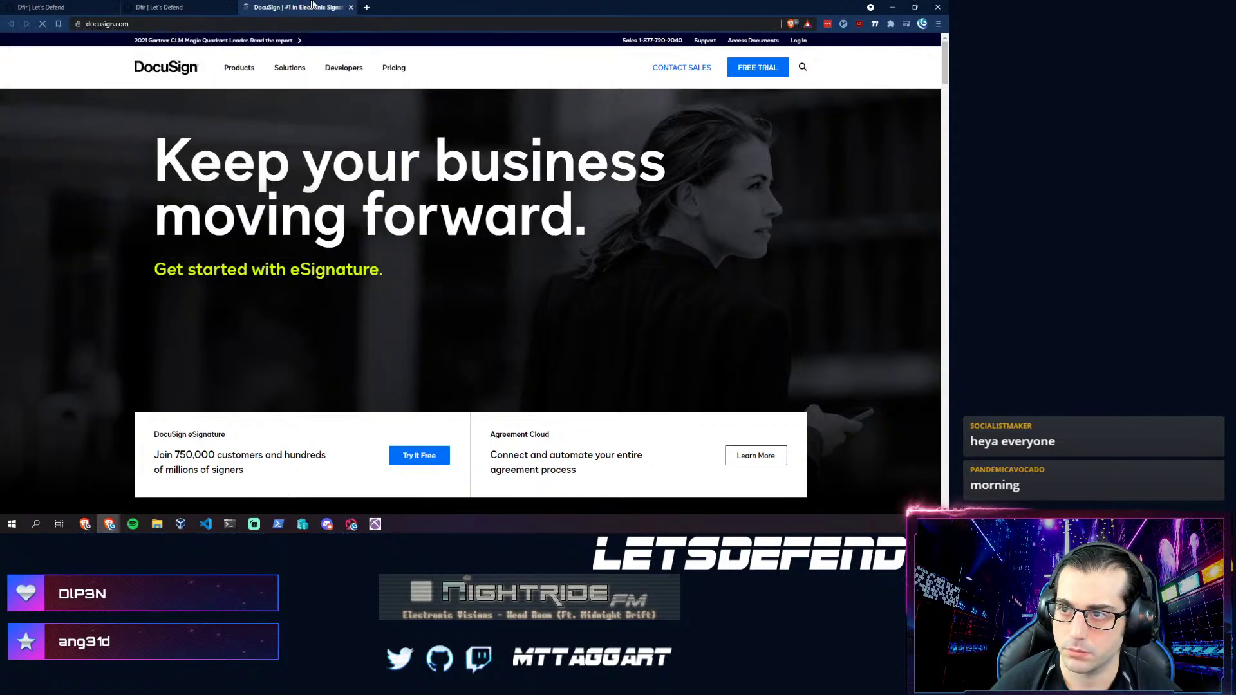
click(351, 7)
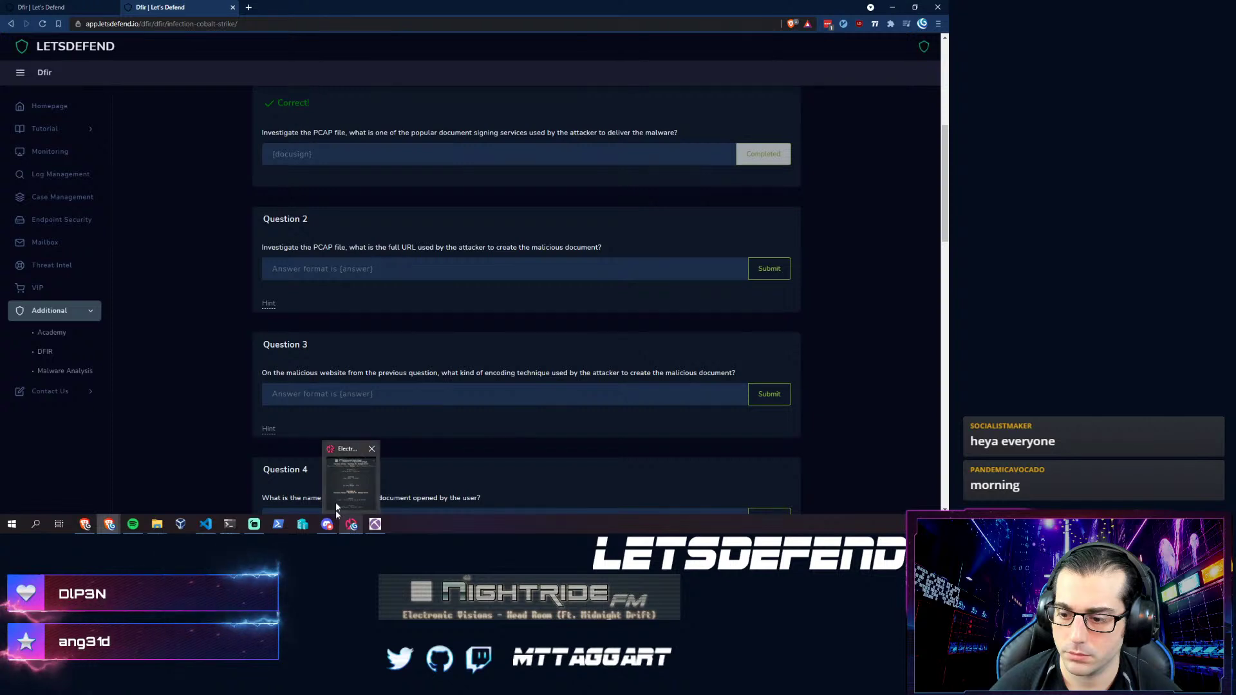
click(204, 525)
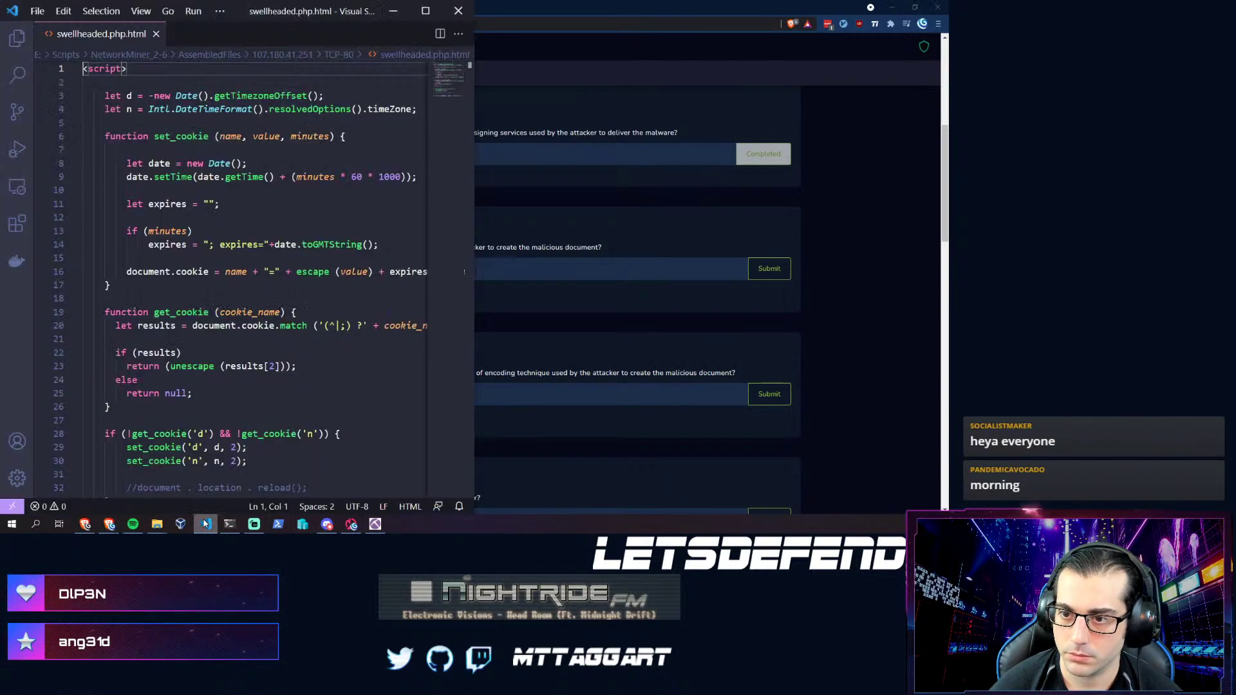
click(371, 527)
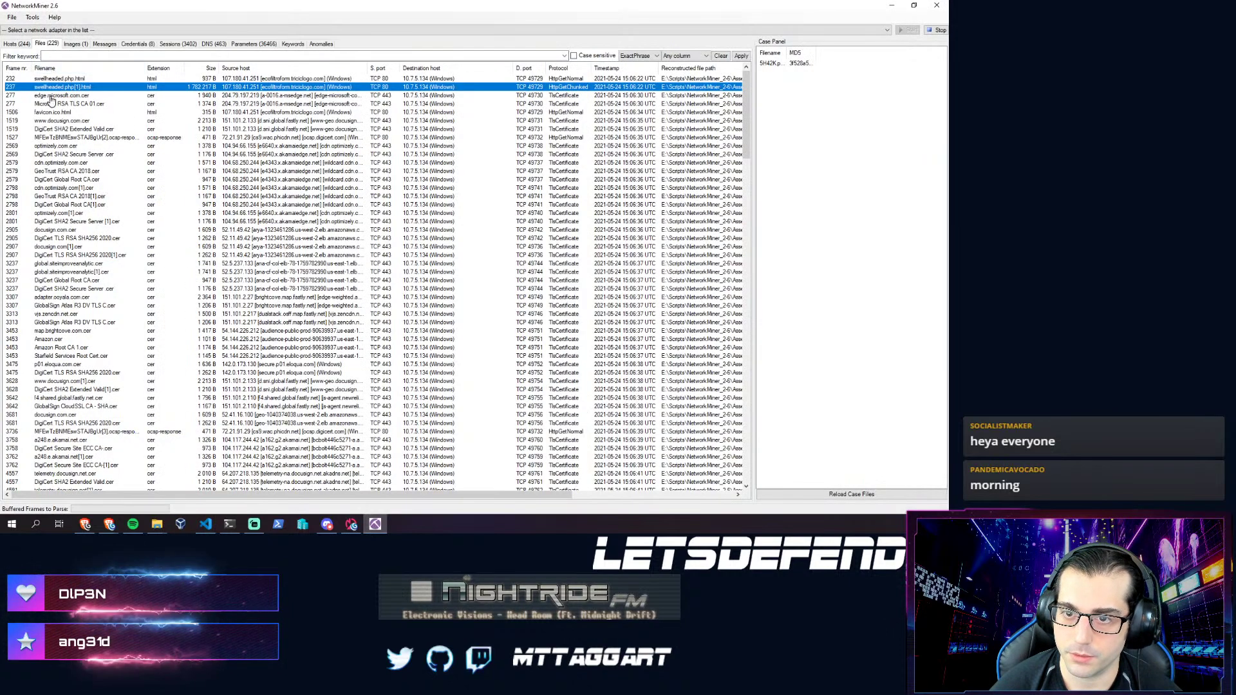
- Open the TCP-80 extracted files folder and open swellheaded.php[1].html with VS Code
right_click(60, 90)
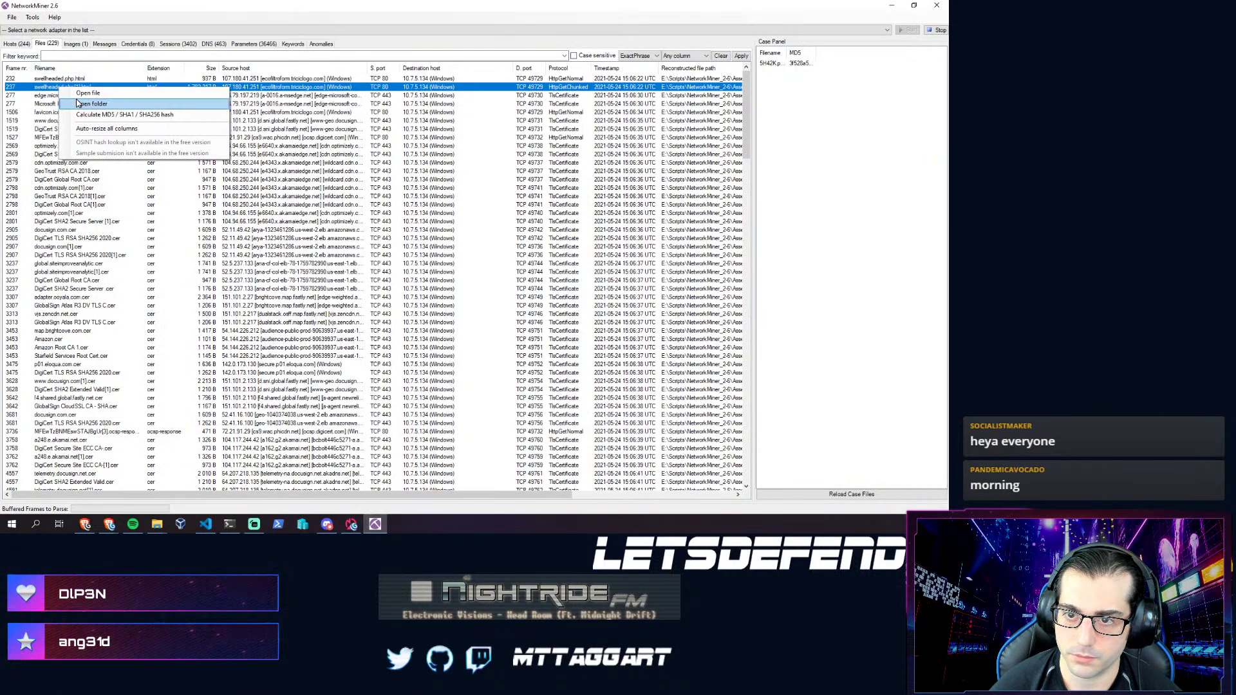
click(77, 104)
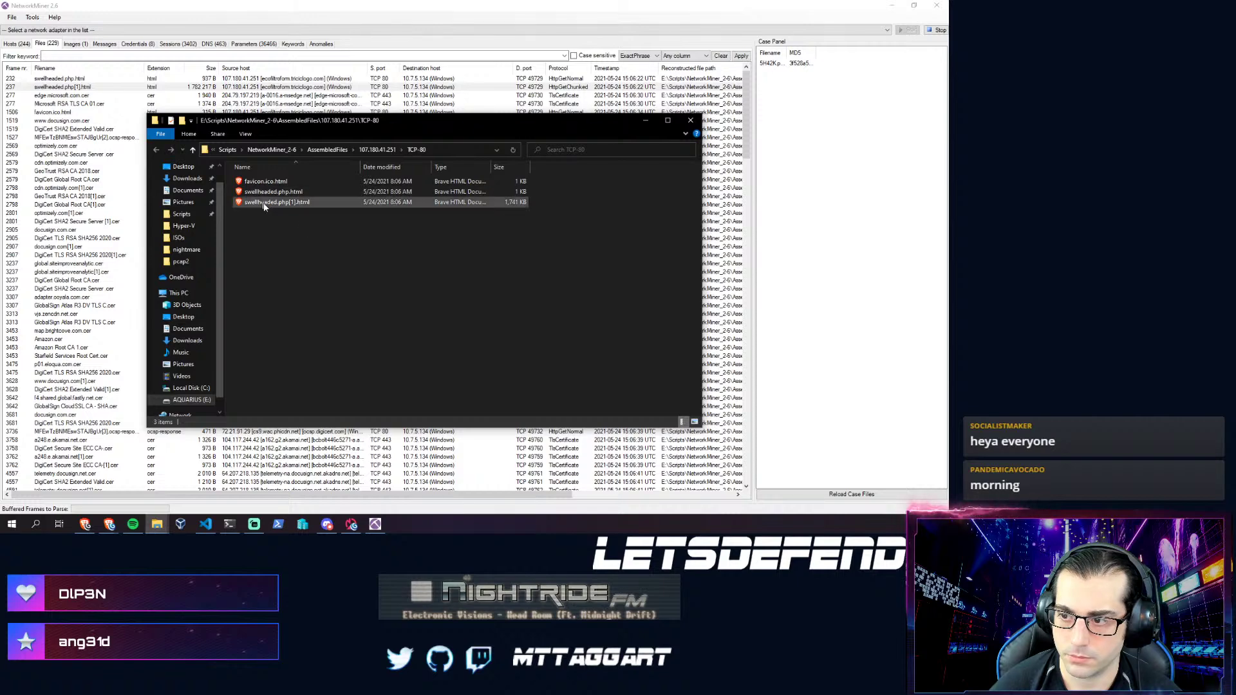
right_click(268, 203)
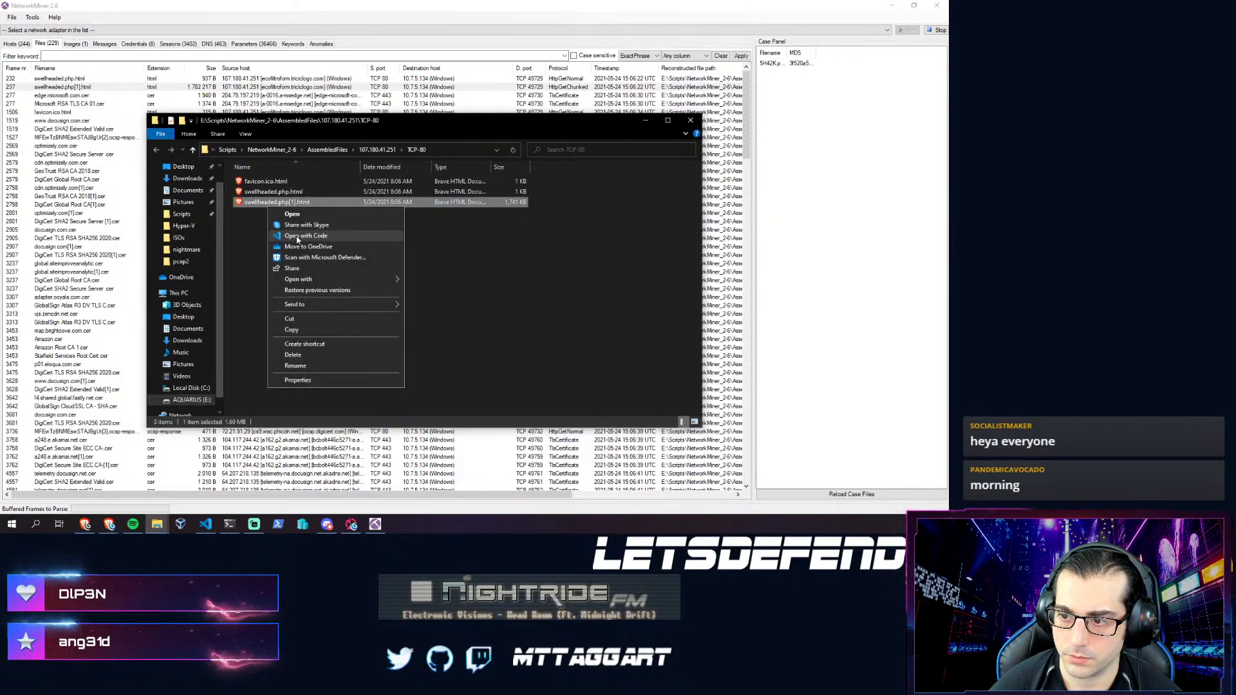
click(295, 236)
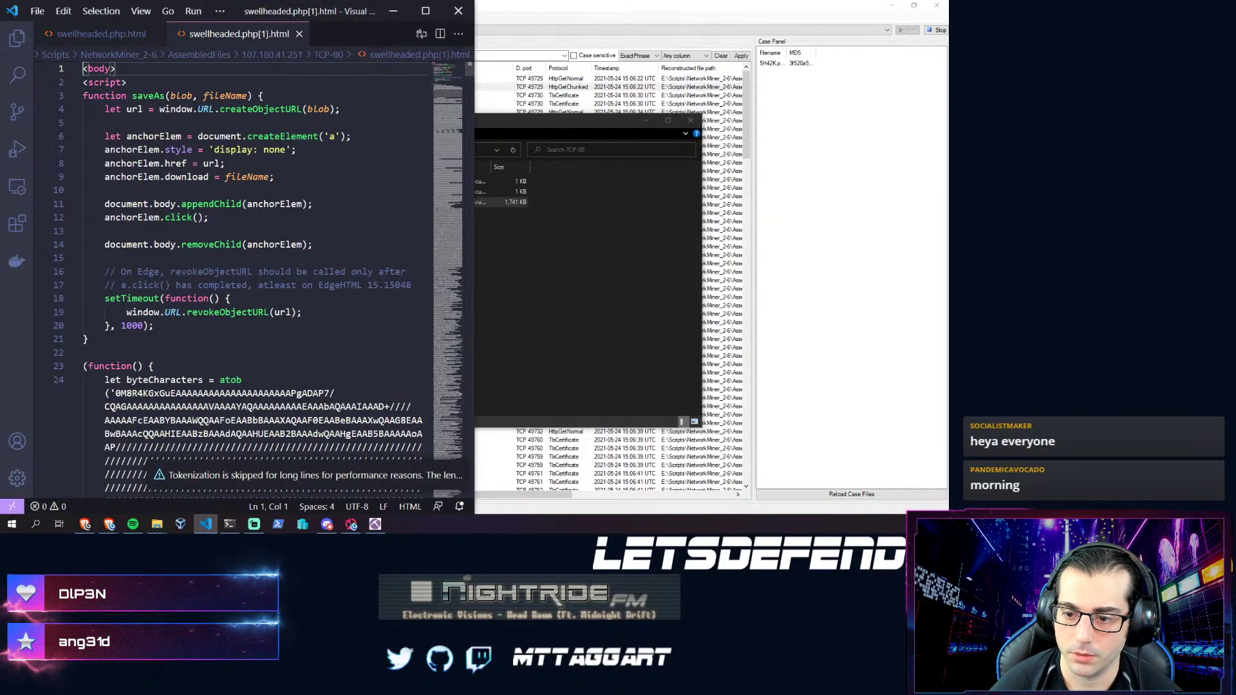
- Scroll through swellheaded.php[1].html and jump to its end, where it saves 0524_4109399728218.doc
scroll(228, 241, down, 6)
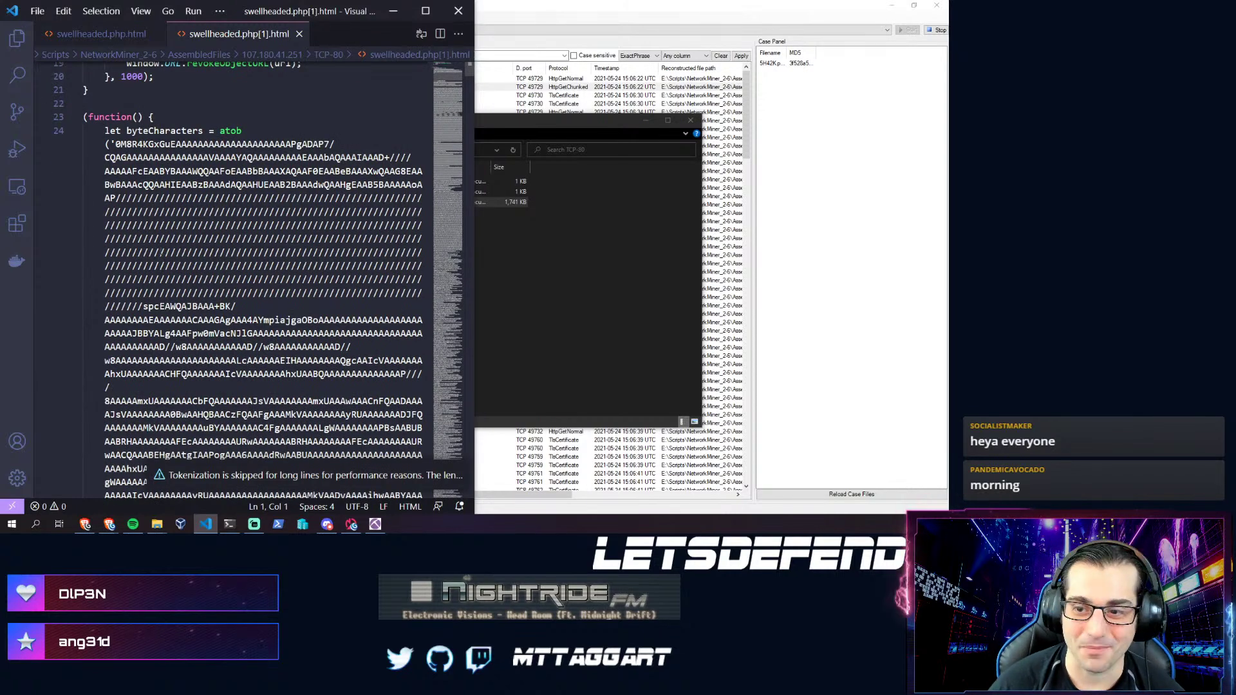
scroll(251, 257, up, 3)
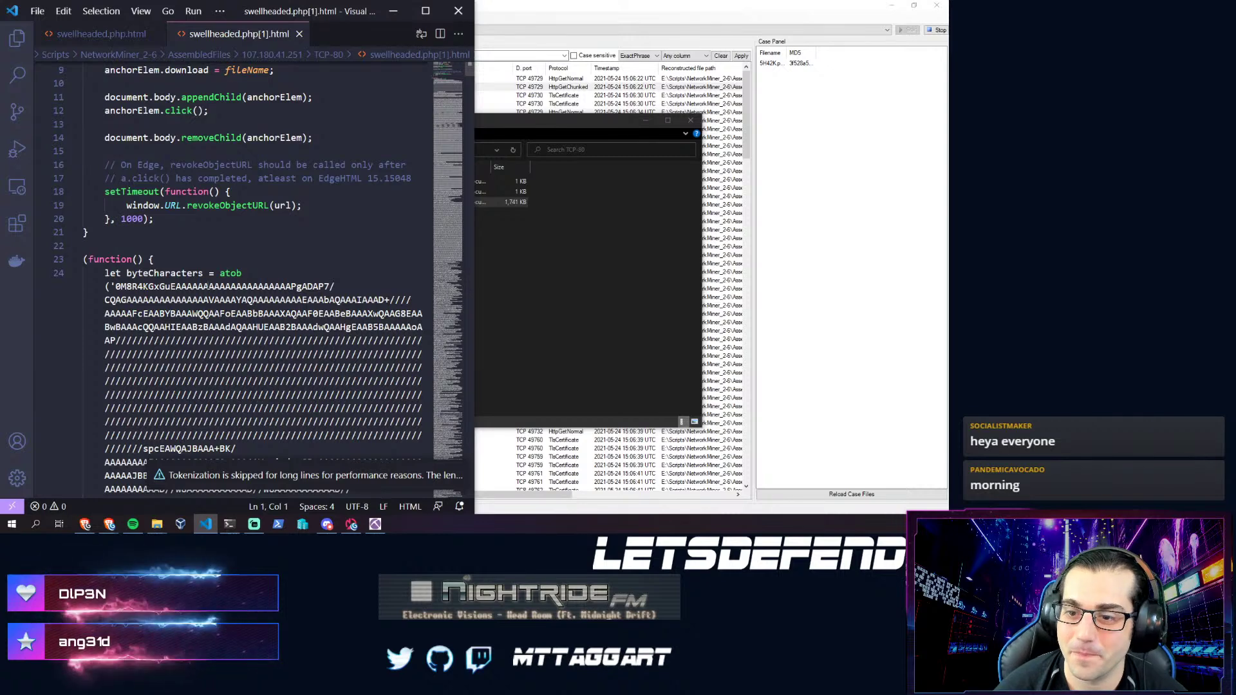
scroll(251, 258, down, 3)
scroll(264, 283, down, 8)
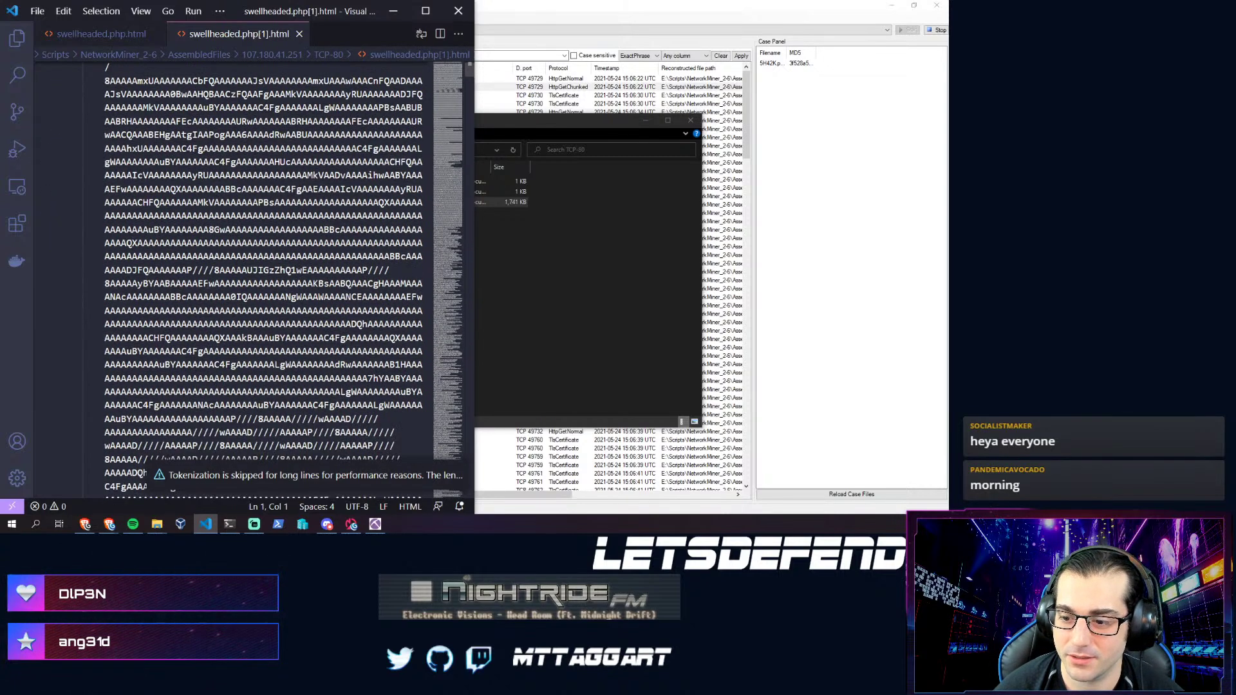
scroll(315, 295, down, 9)
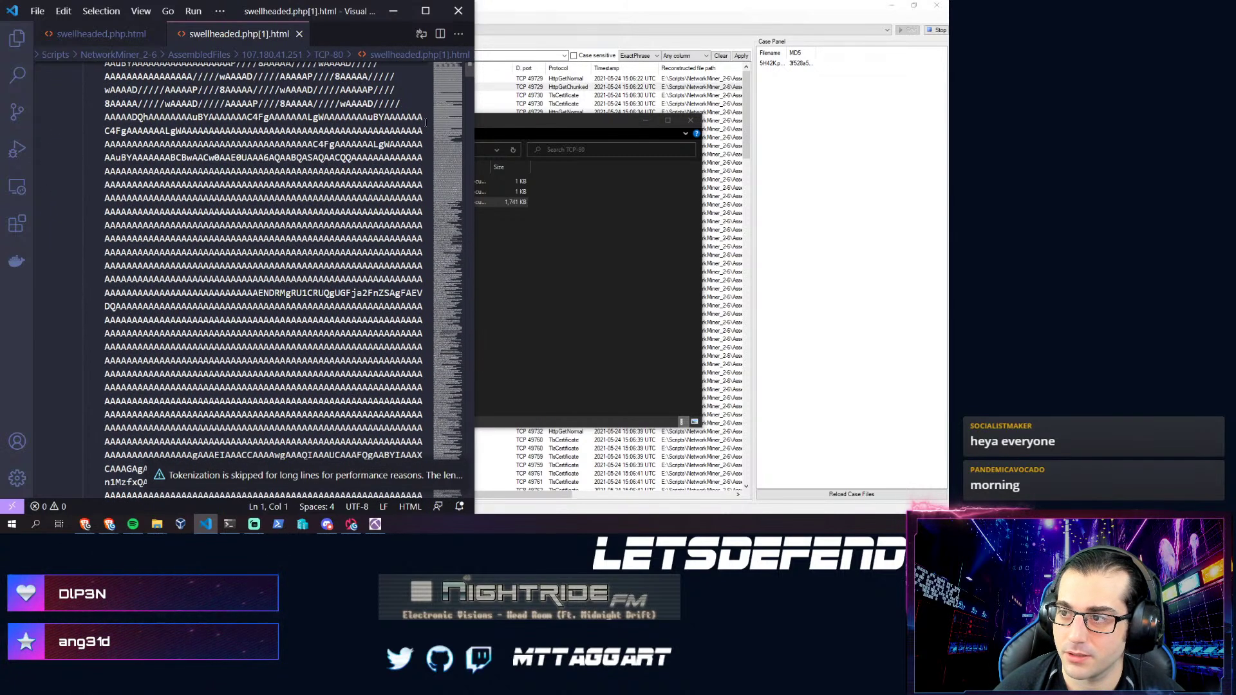
drag(446, 82, 436, 493)
scroll(436, 492, up, 10)
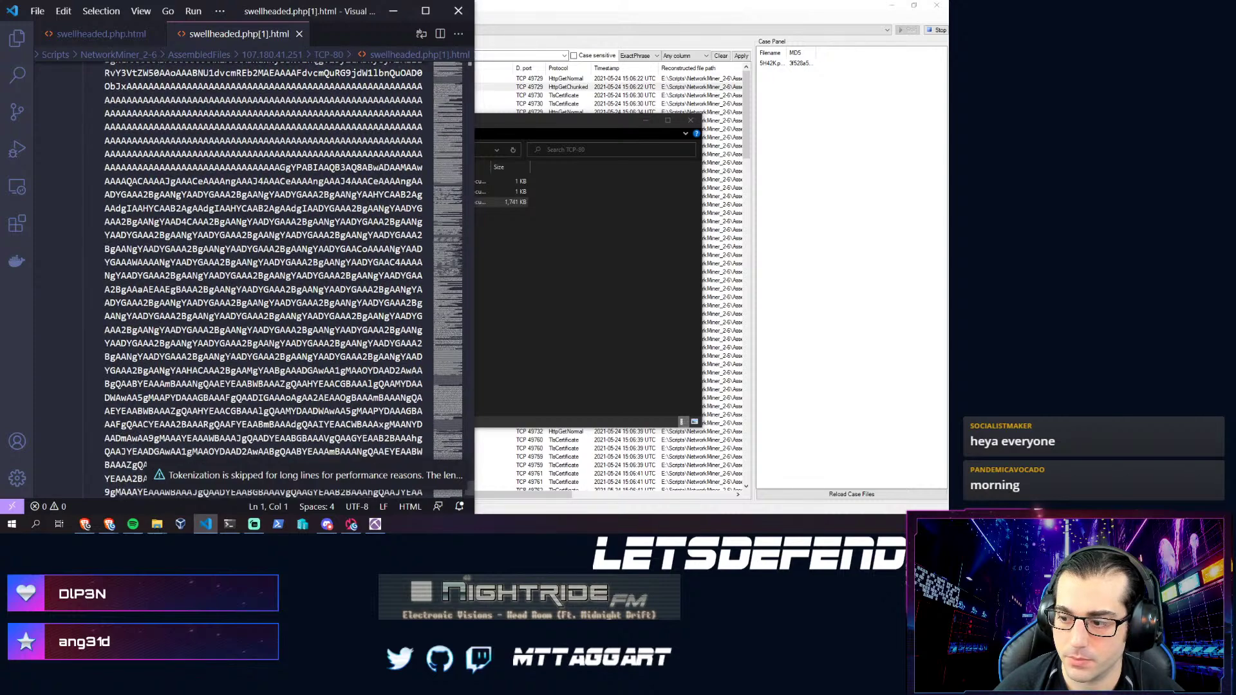
scroll(439, 354, up, 15)
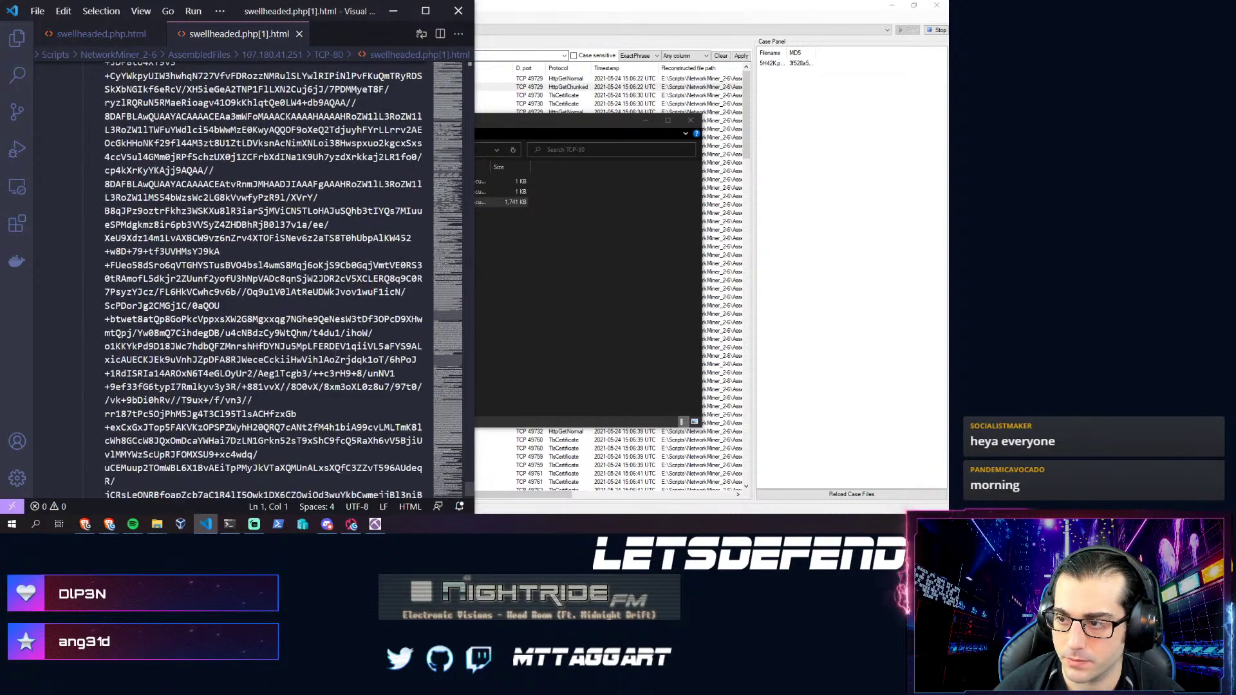
scroll(439, 354, up, 15)
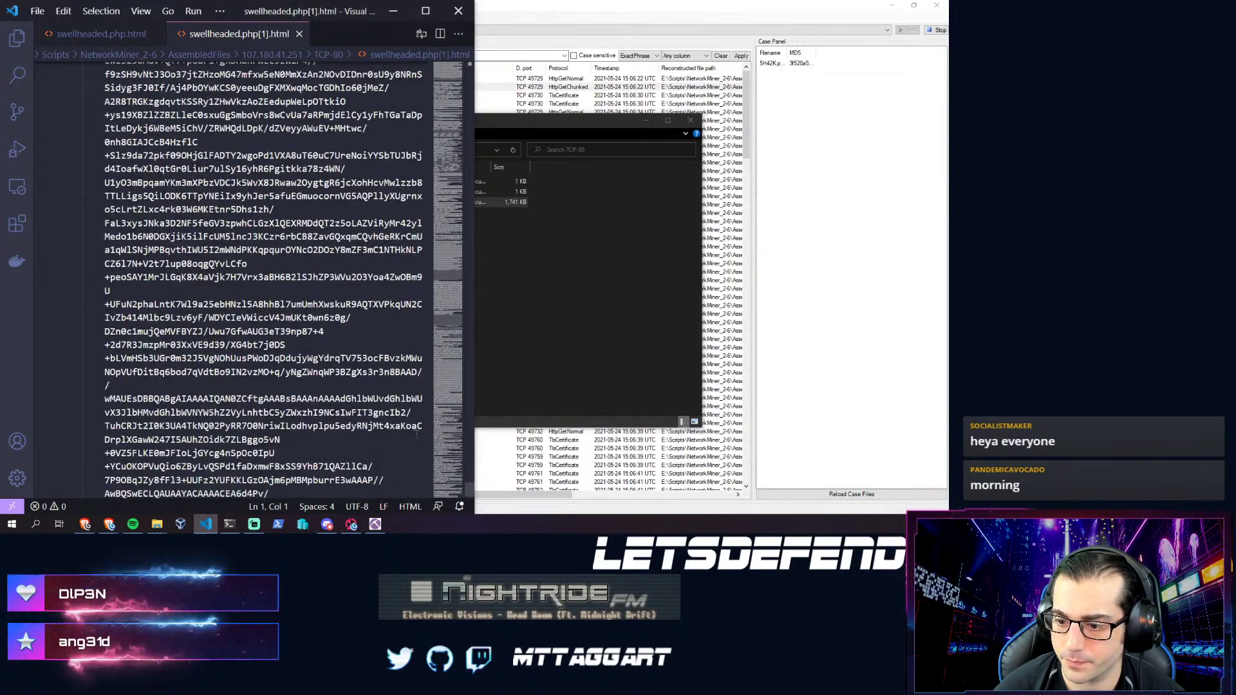
key(ctrl+End)
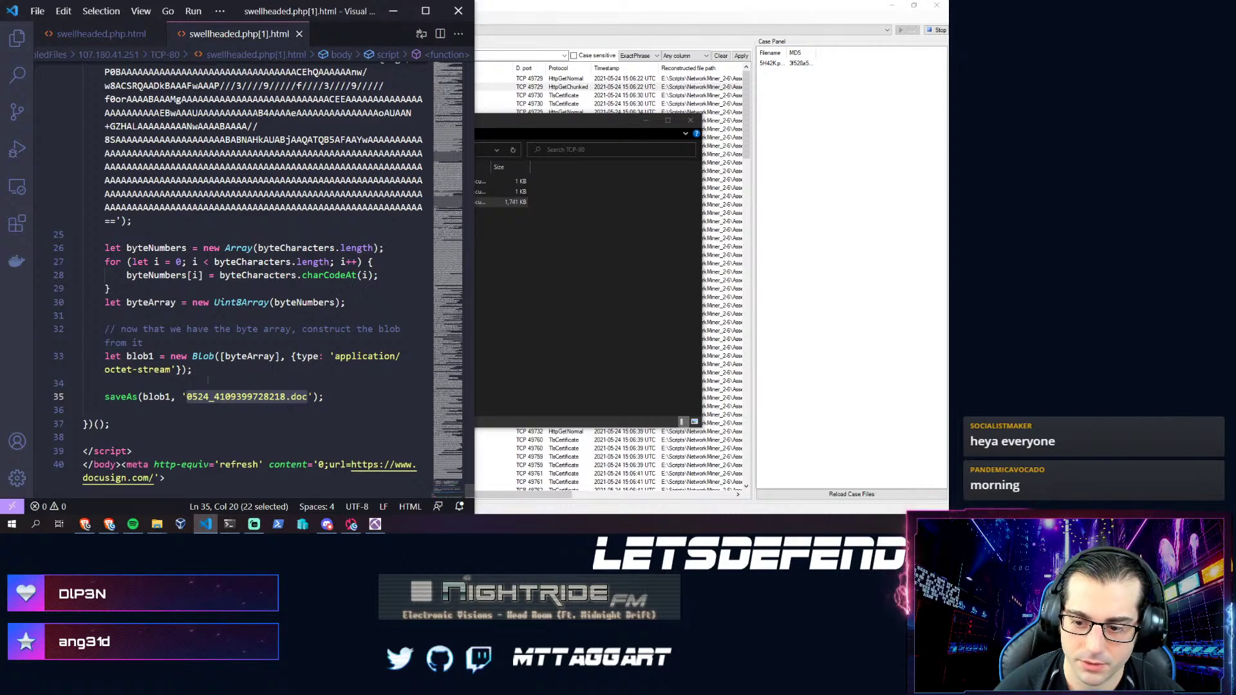
- Finish reviewing the script's end, then bring the TCP-80 AssembledFiles folder window forward
key(Up)
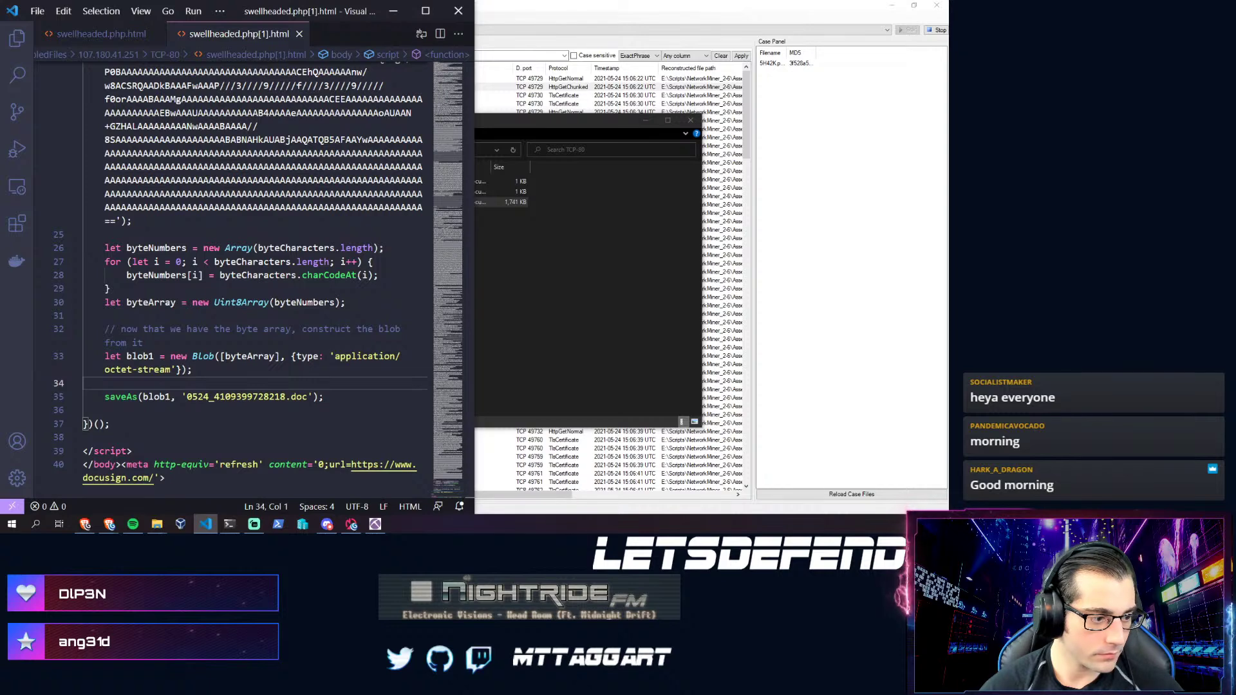
key(alt+Tab)
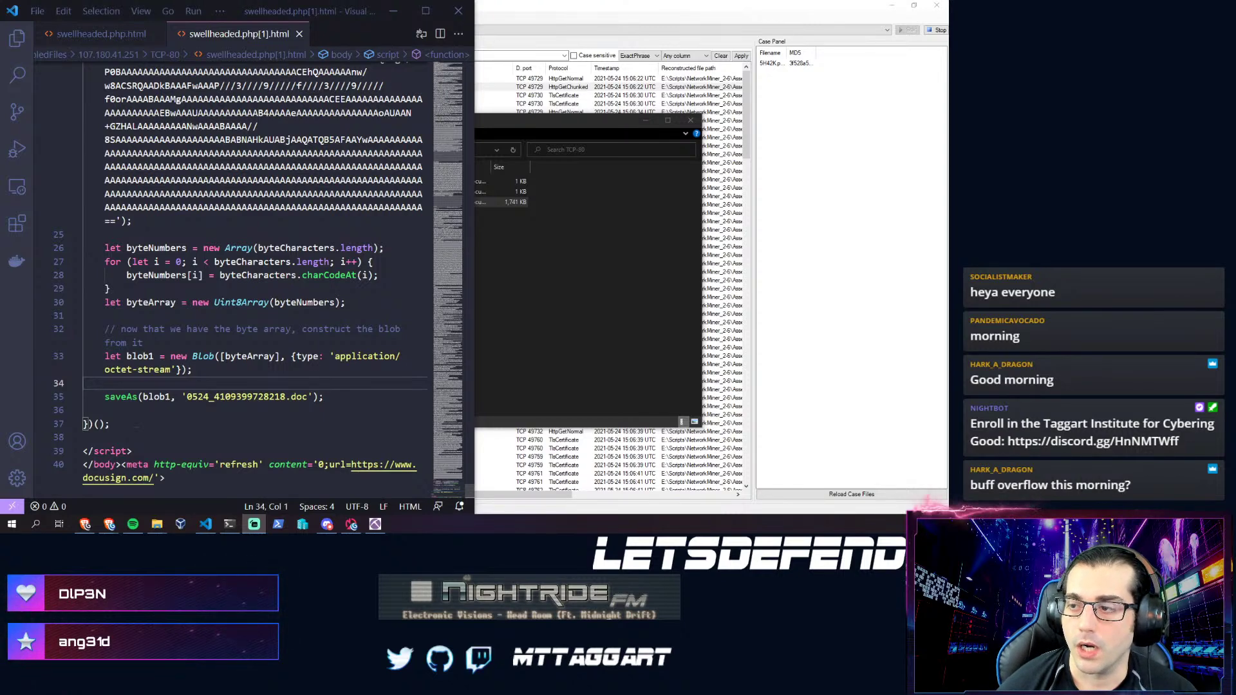
scroll(258, 258, up, 4)
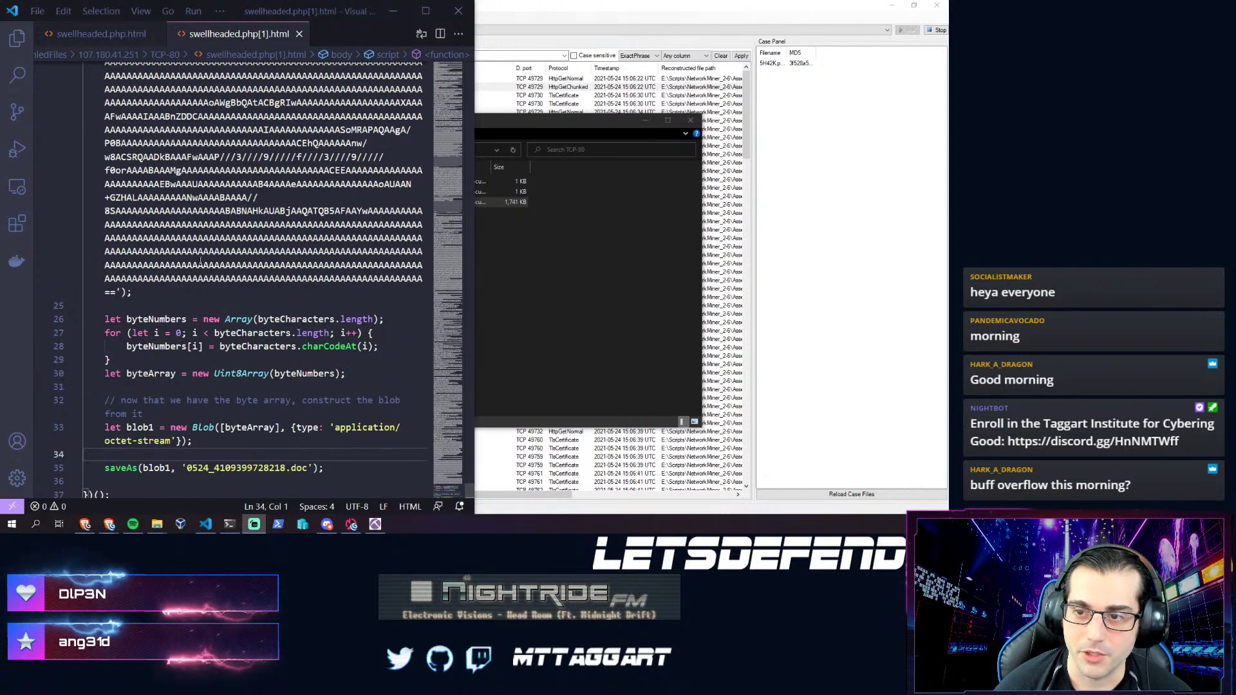
scroll(257, 258, down, 5)
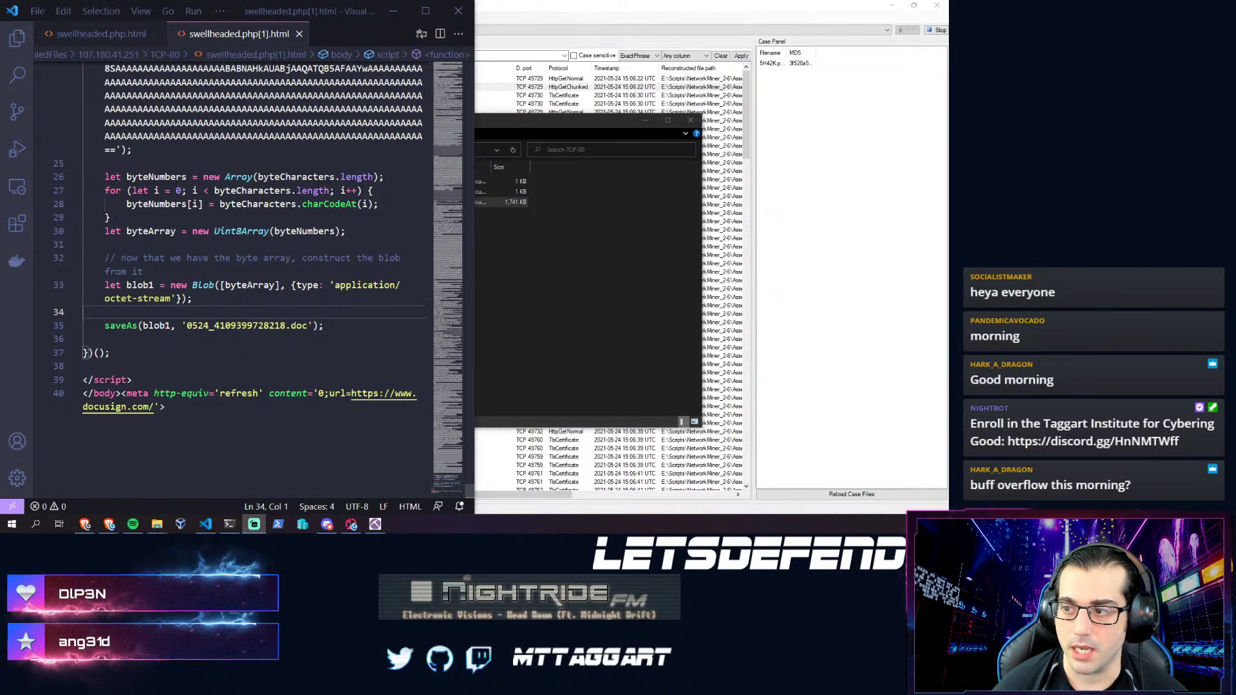
click(585, 265)
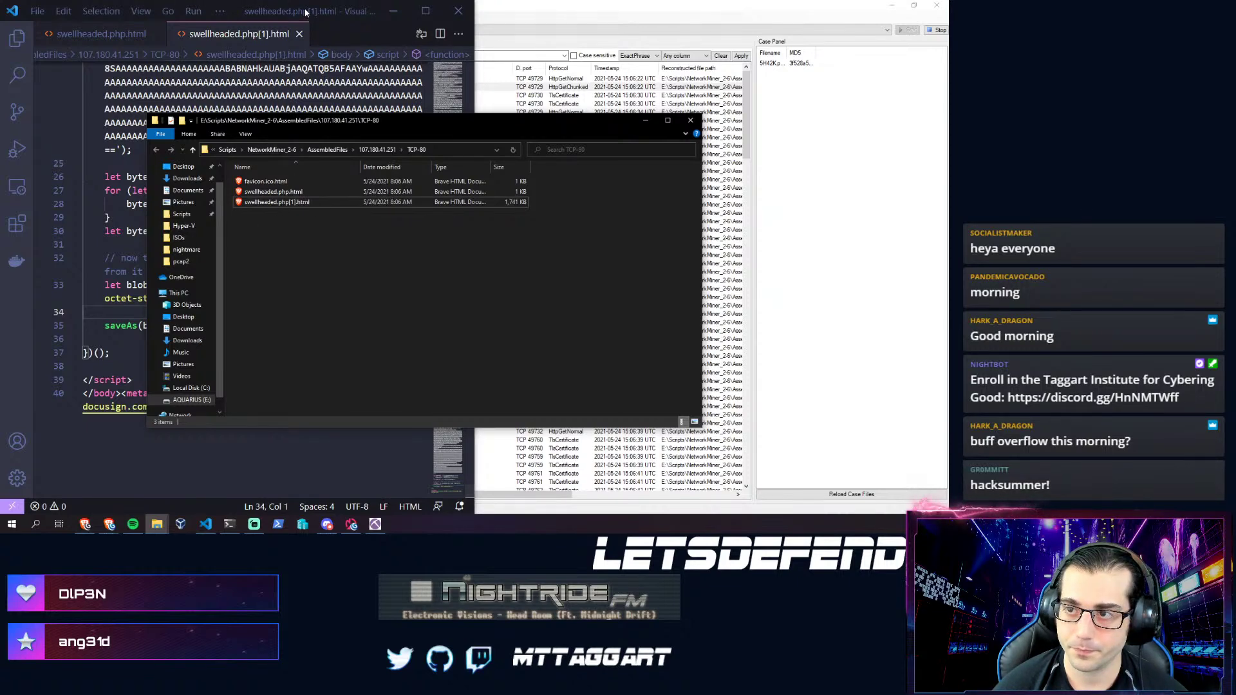
- Return to VS Code and reread the saveAs line naming 0524_4109399728218.doc
key(alt+Tab)
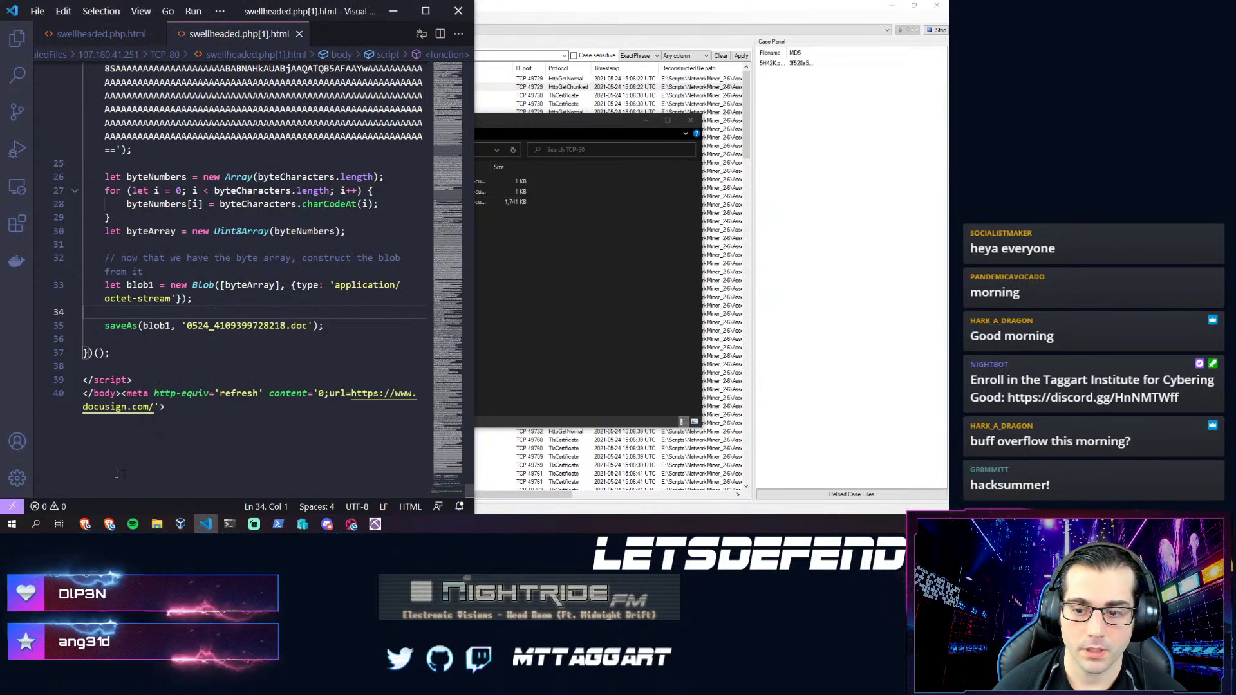
click(172, 419)
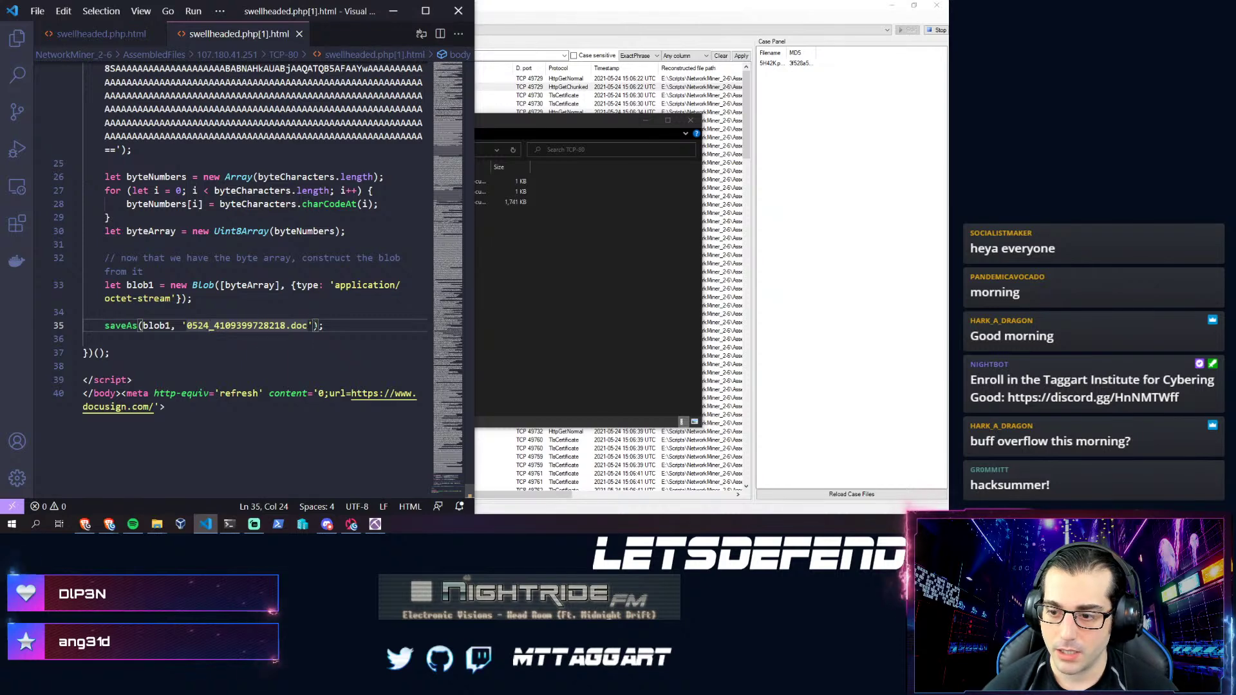
click(313, 325)
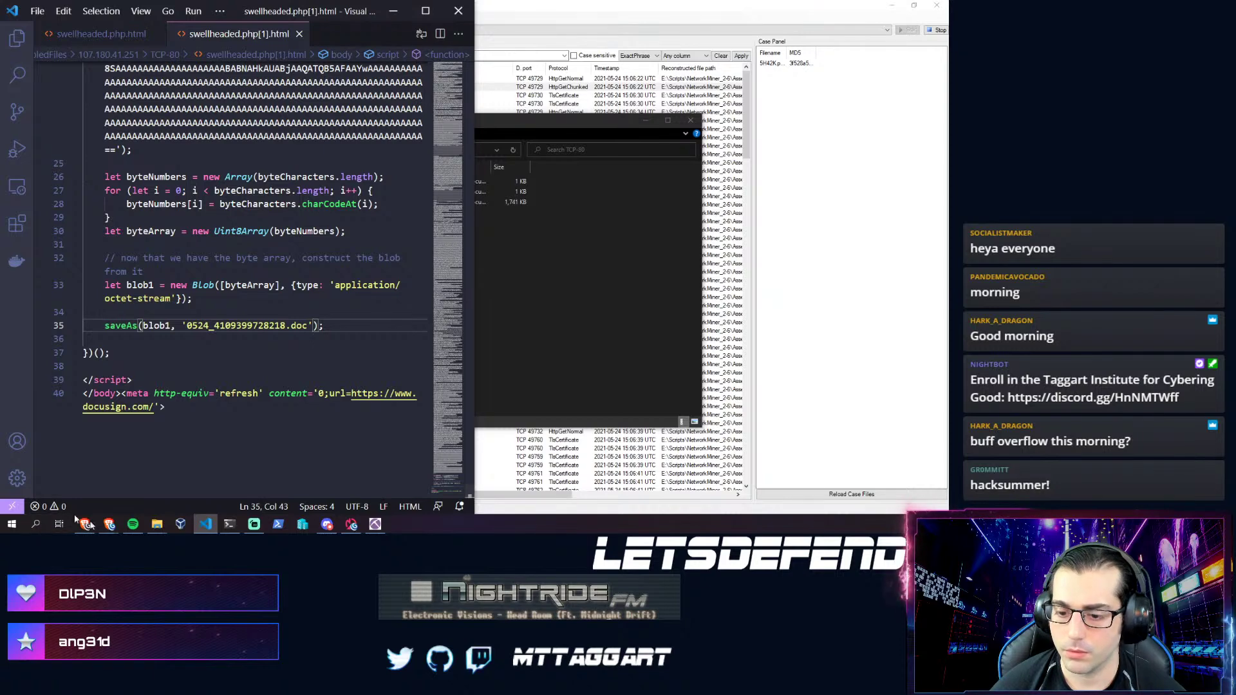
- Bring LetsDefend forward and start answering Question 2 on the full URL, dismissing autofill
mouse_move(106, 527)
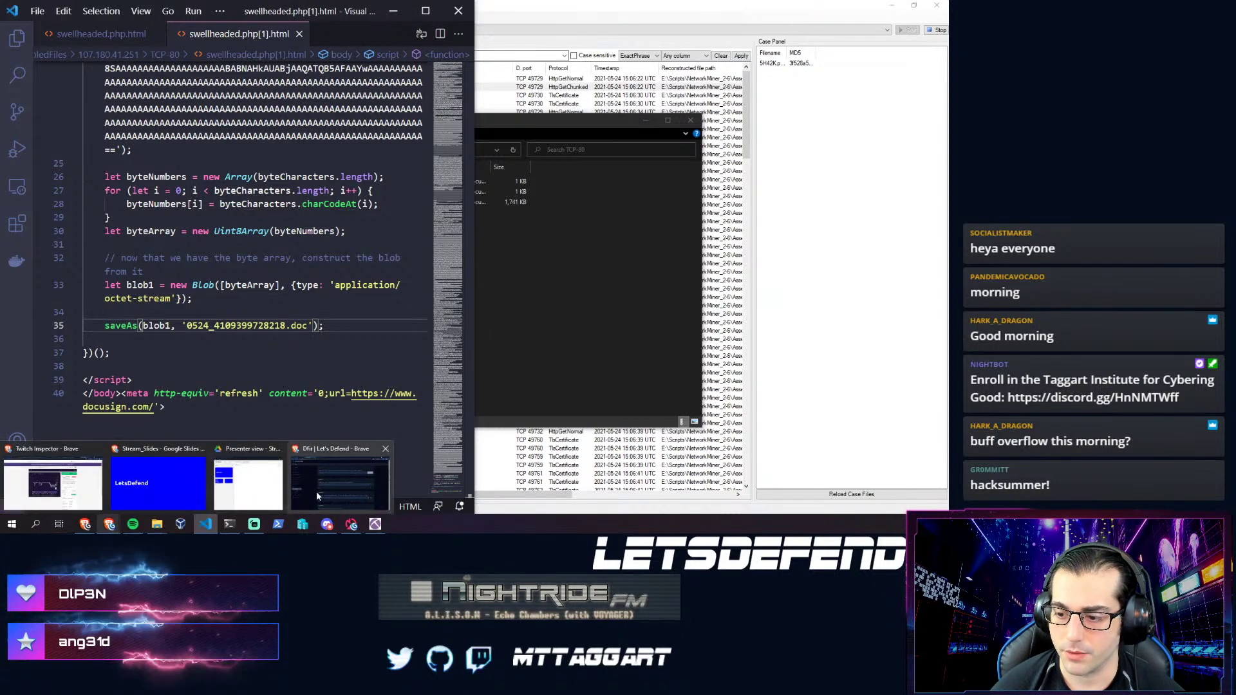
click(316, 492)
click(318, 275)
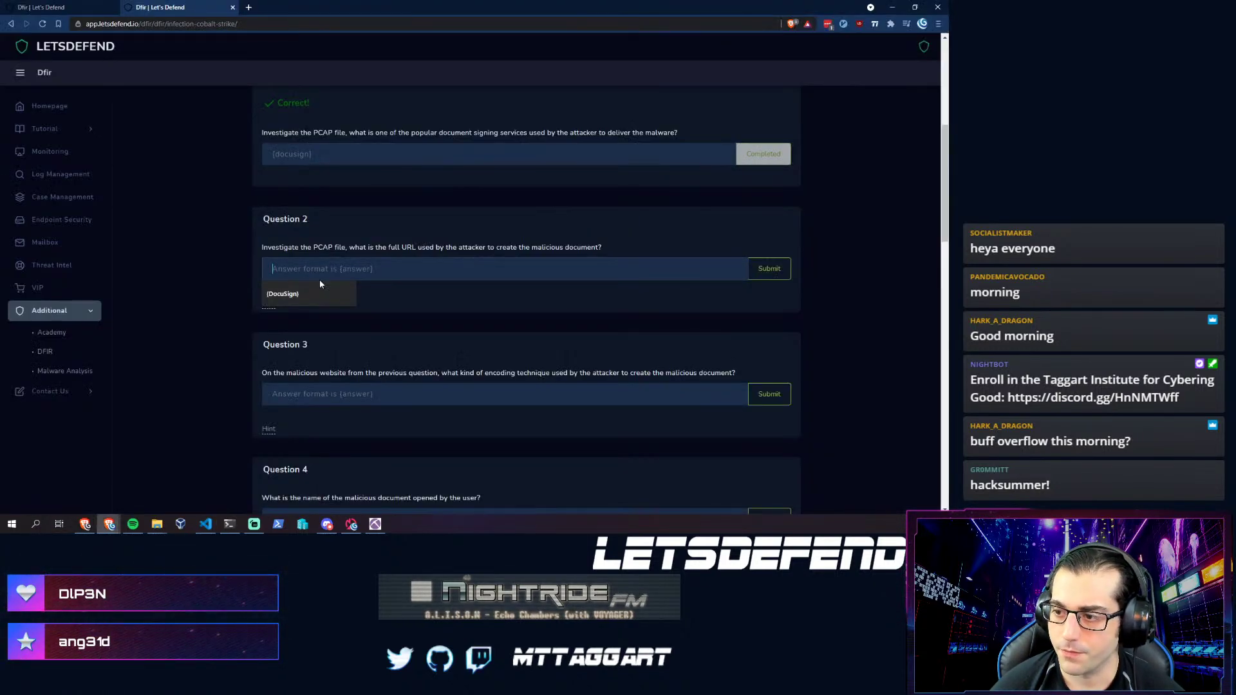
click(403, 294)
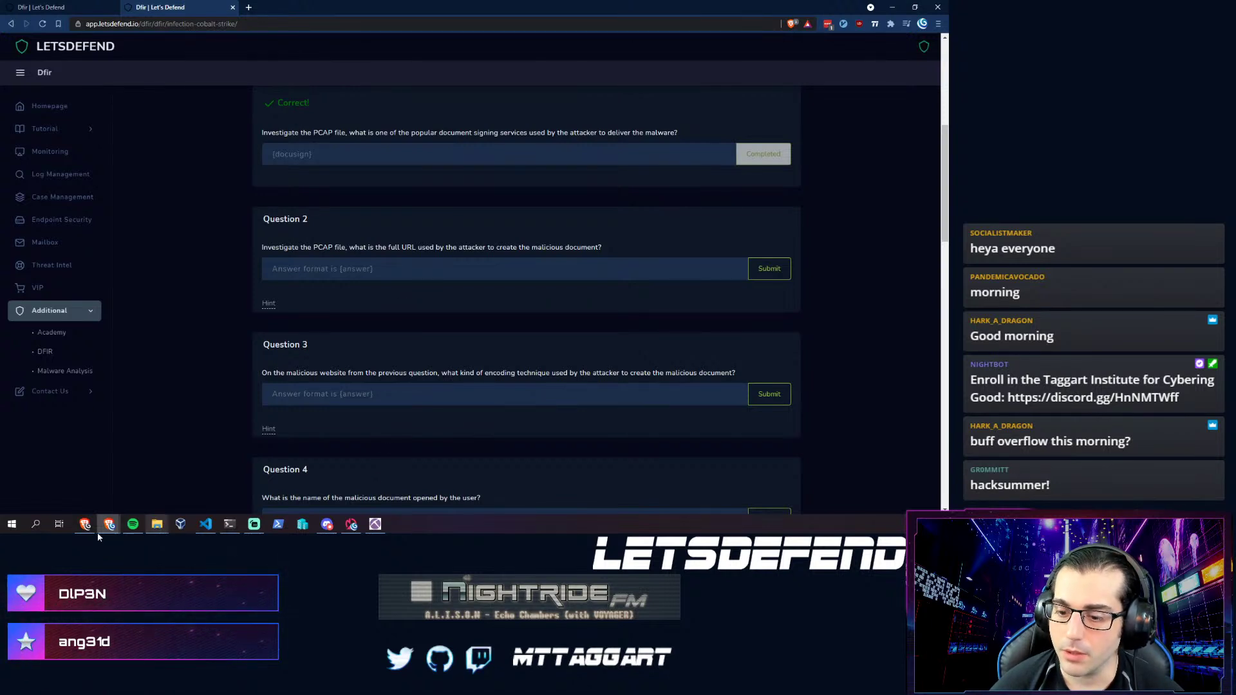
mouse_move(157, 530)
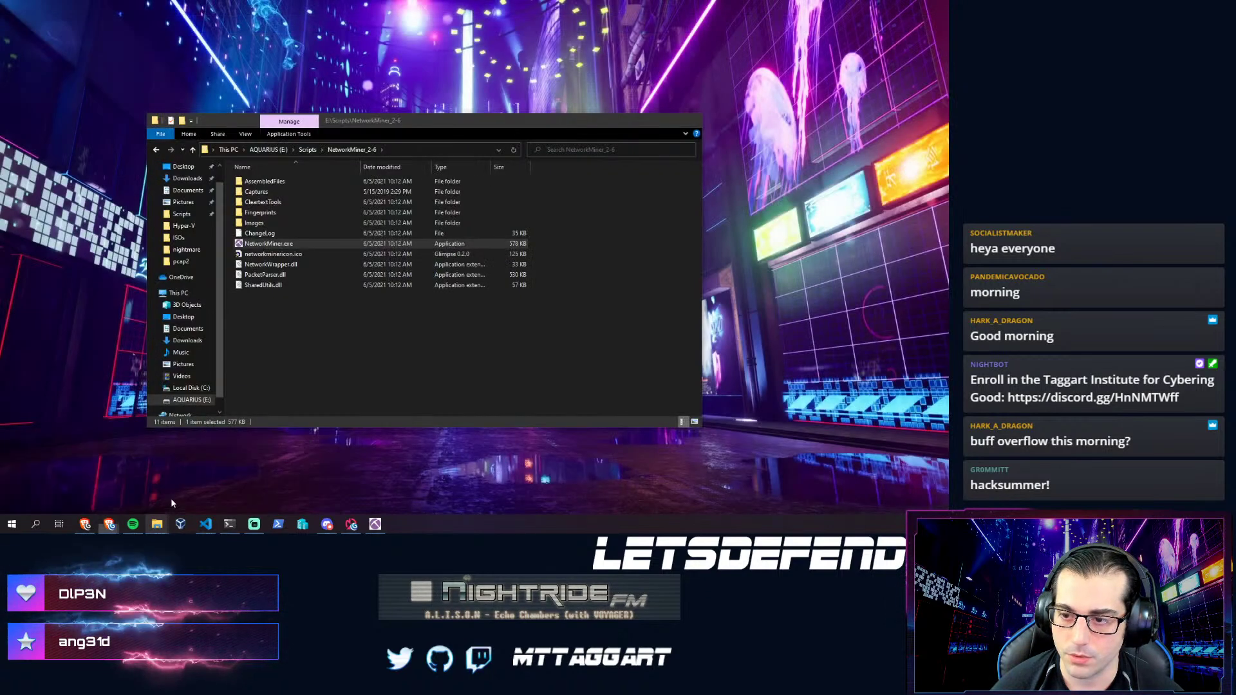
- Browse to E:\Learning\letsdefend\5H42K and bring up actions for the 5H42K.pcap capture
click(172, 502)
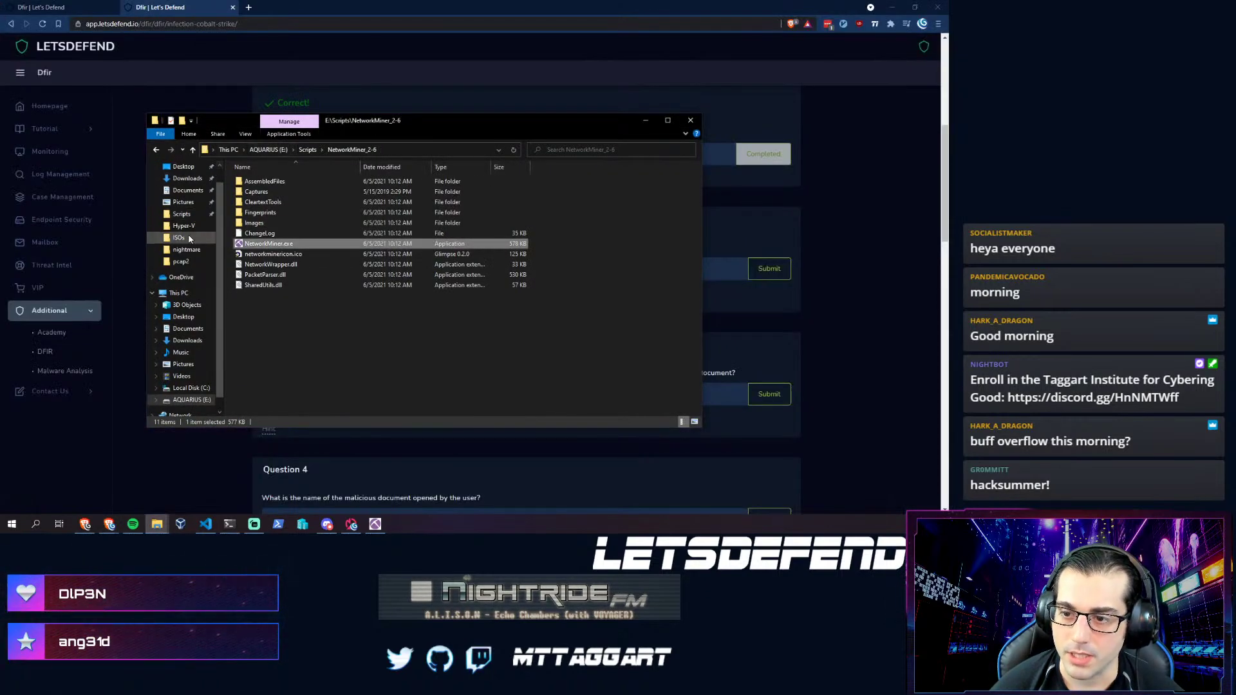
click(175, 400)
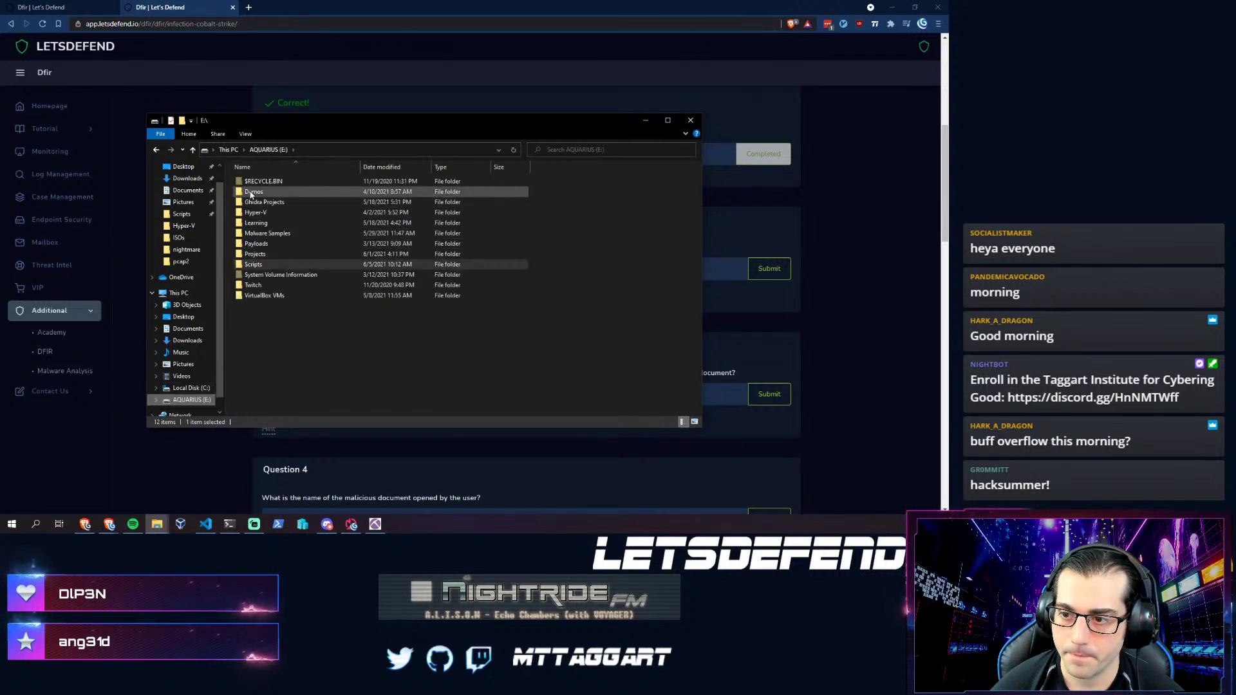
double_click(256, 223)
double_click(254, 220)
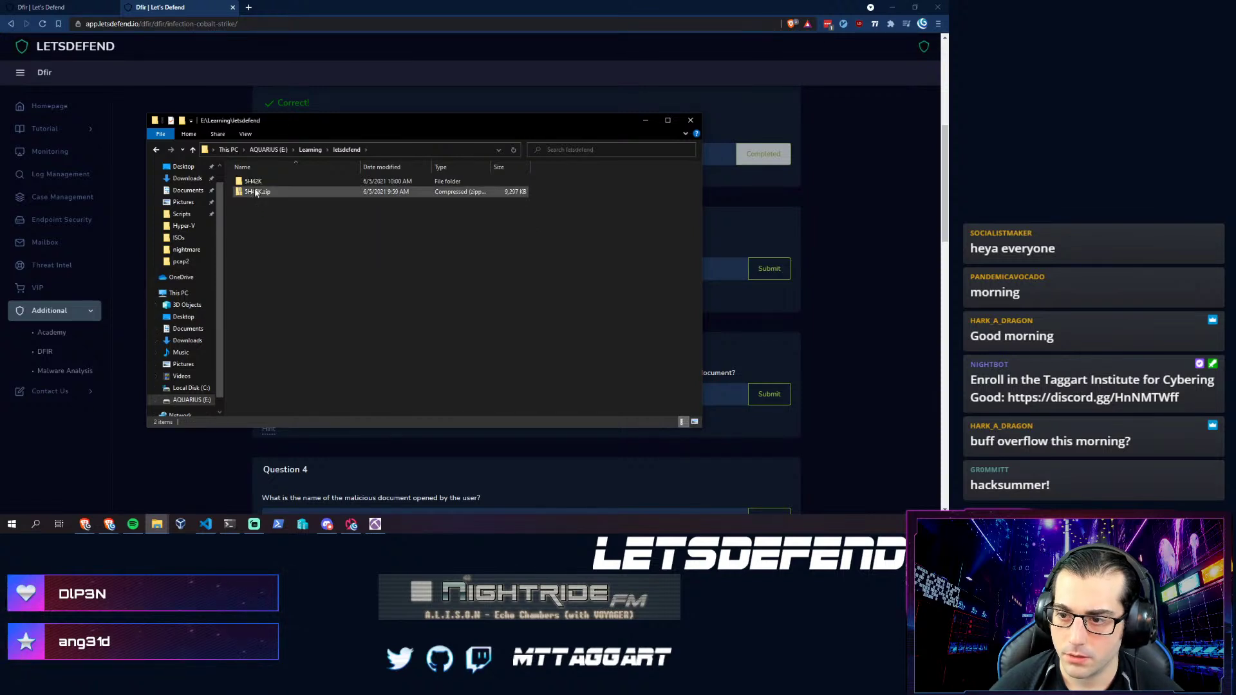
double_click(253, 181)
right_click(255, 182)
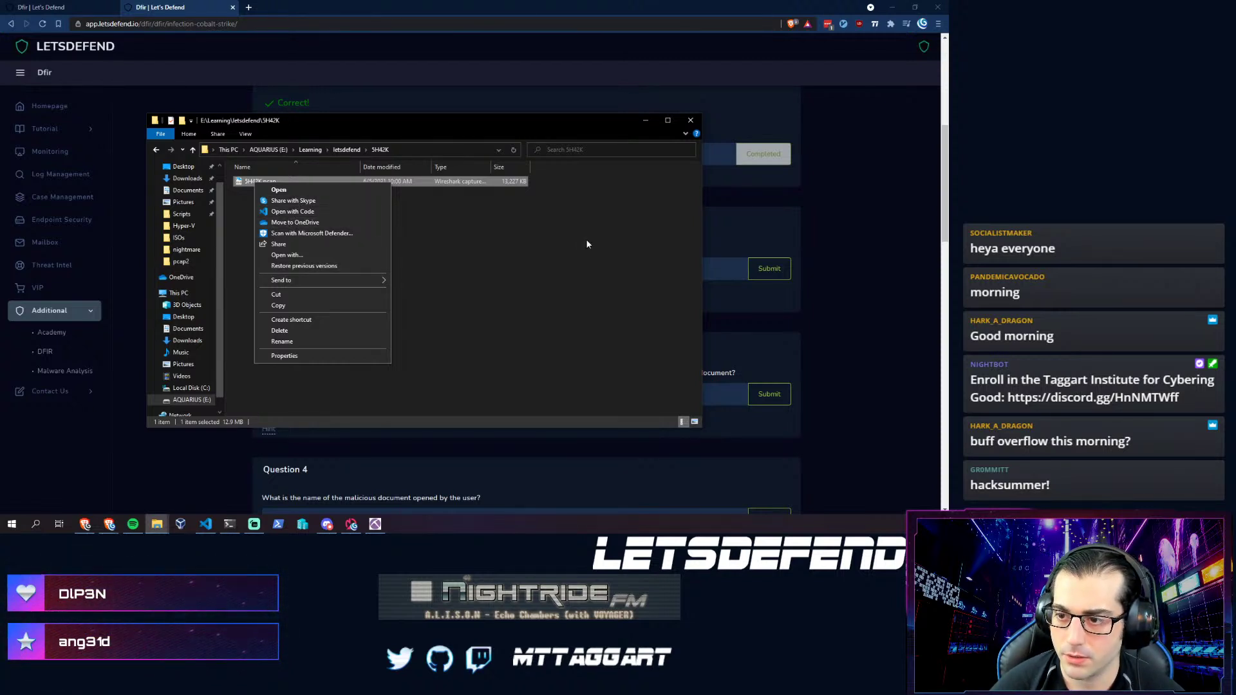
click(463, 246)
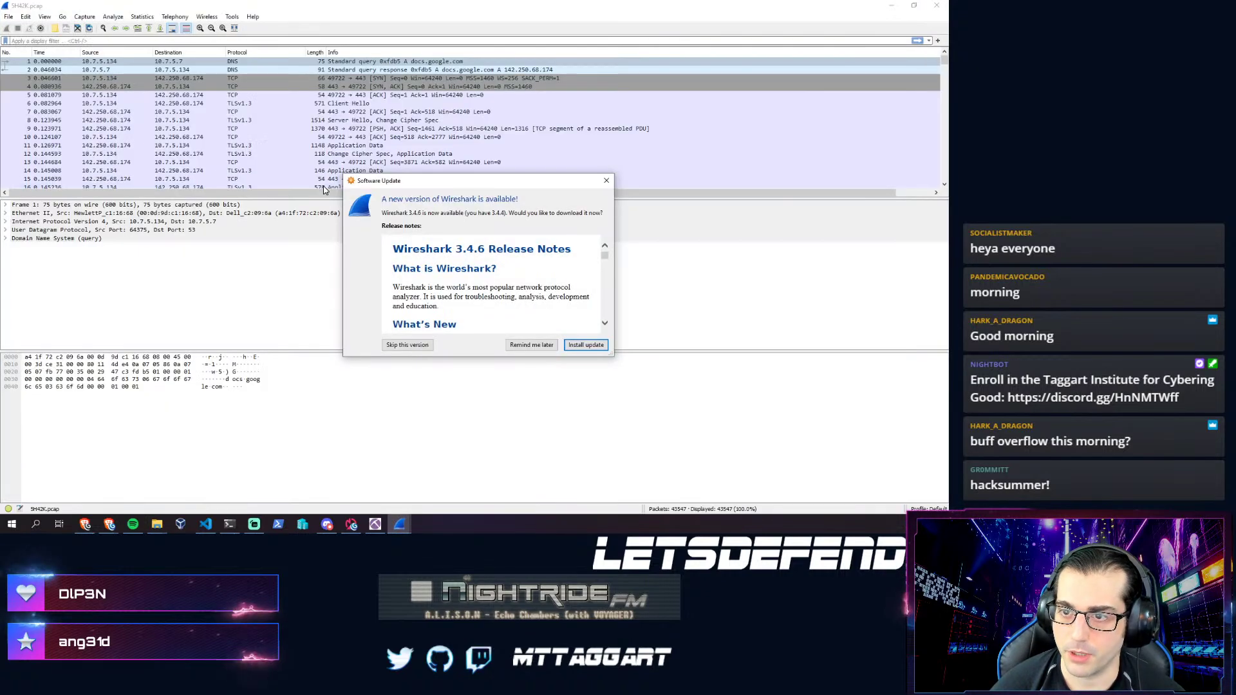
- Dismiss Wireshark's update prompt for 5H42K.pcap and return to NetworkMiner's host list
click(531, 345)
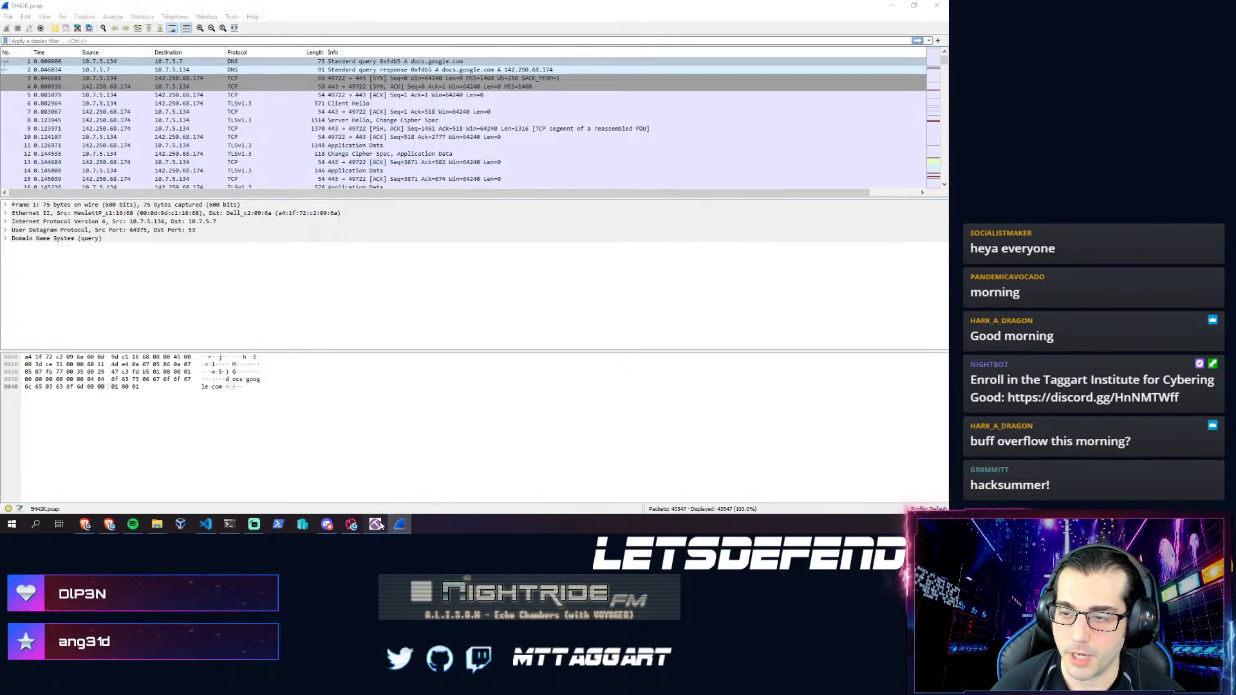
click(377, 525)
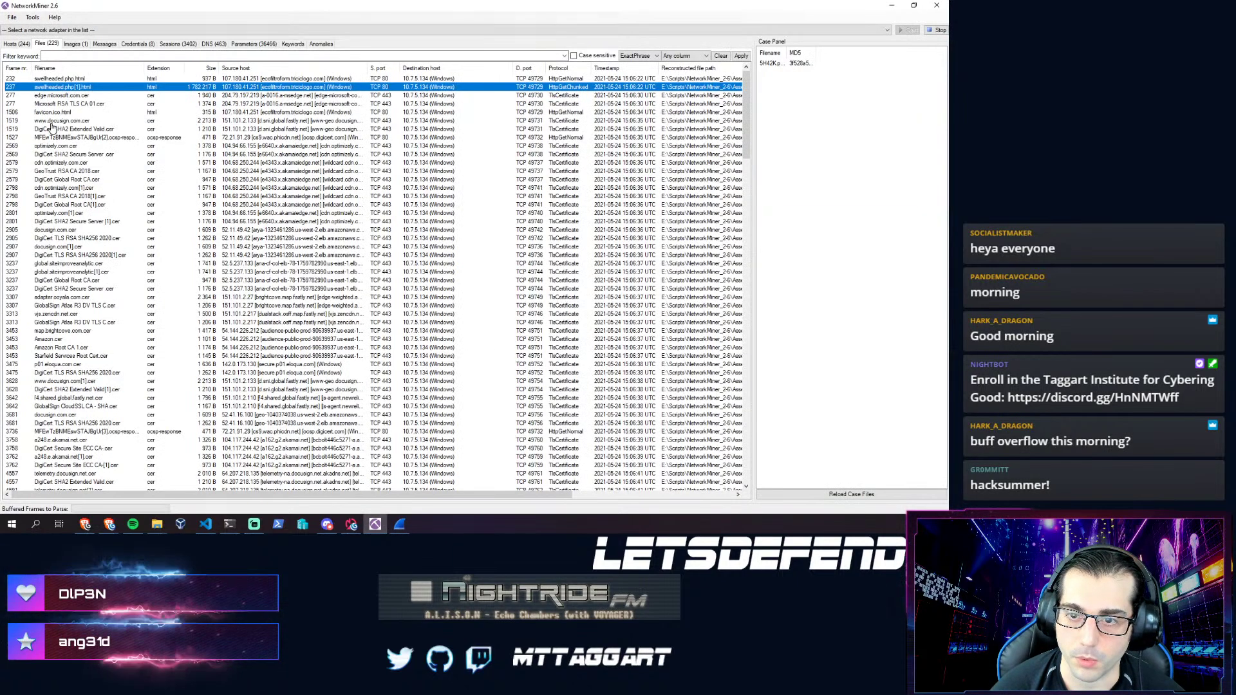
click(16, 43)
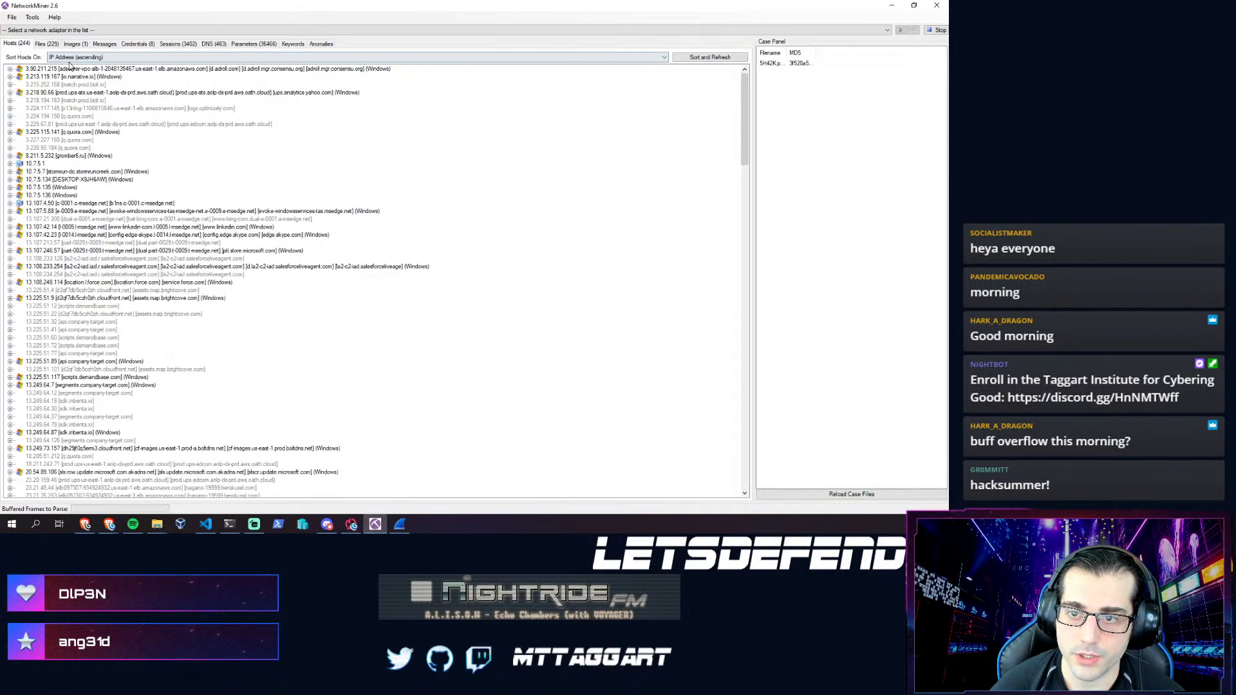
- Sort NetworkMiner's host list by hostname
click(72, 57)
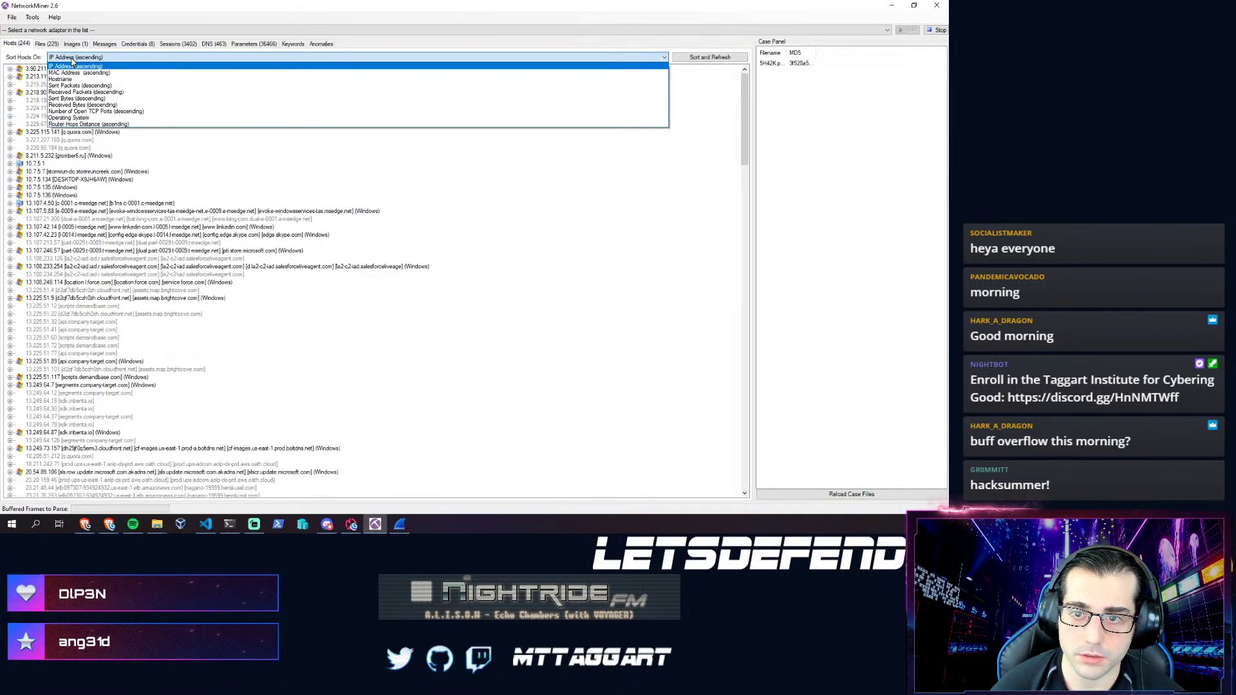
click(60, 78)
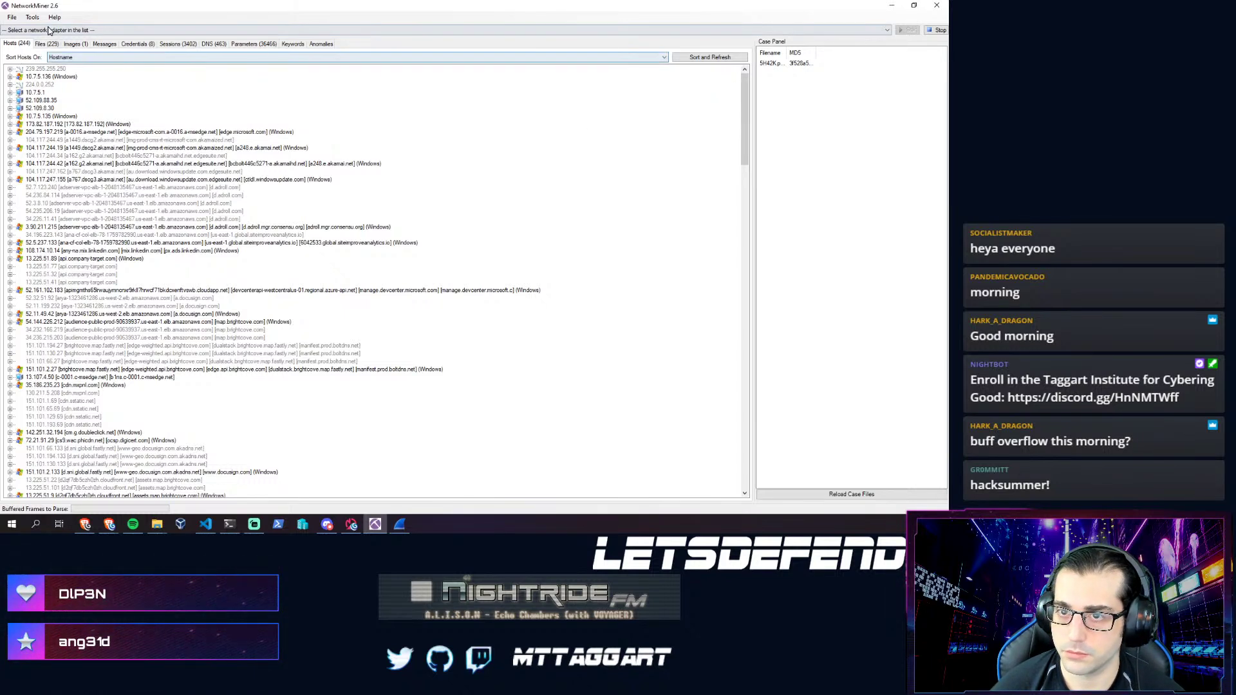
scroll(309, 234, down, 4)
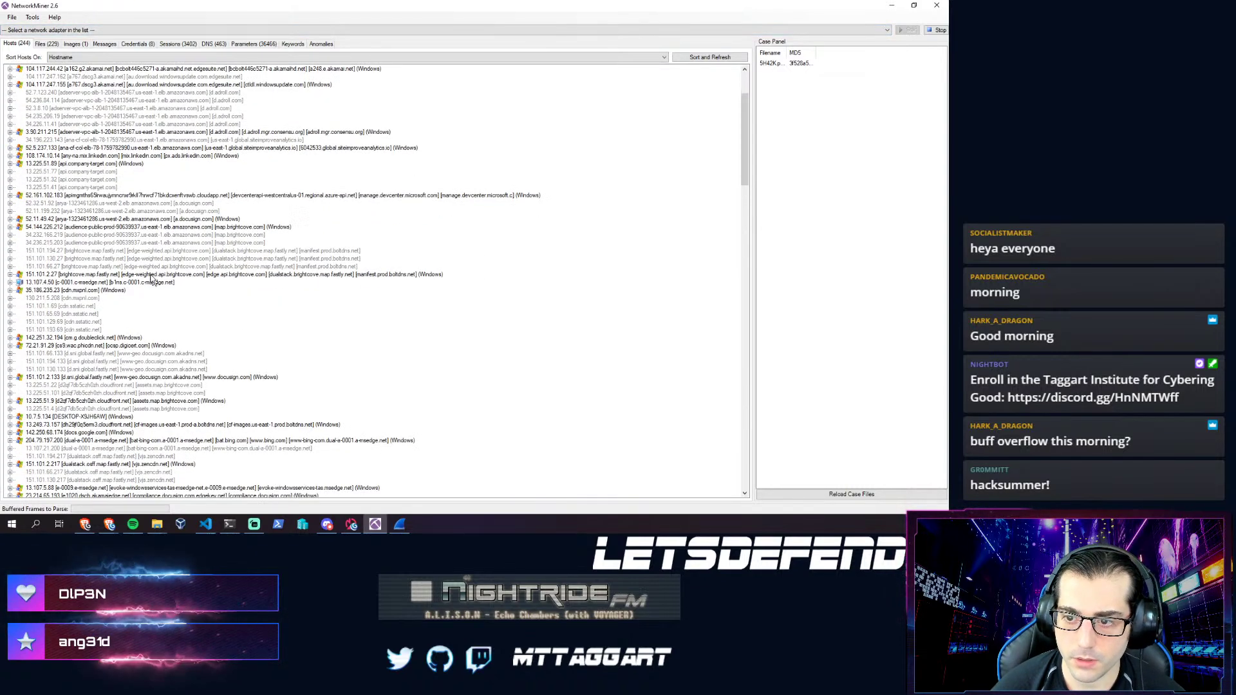
- Expand the docusign host 52.11.49.42 and copy its IP address text
click(131, 220)
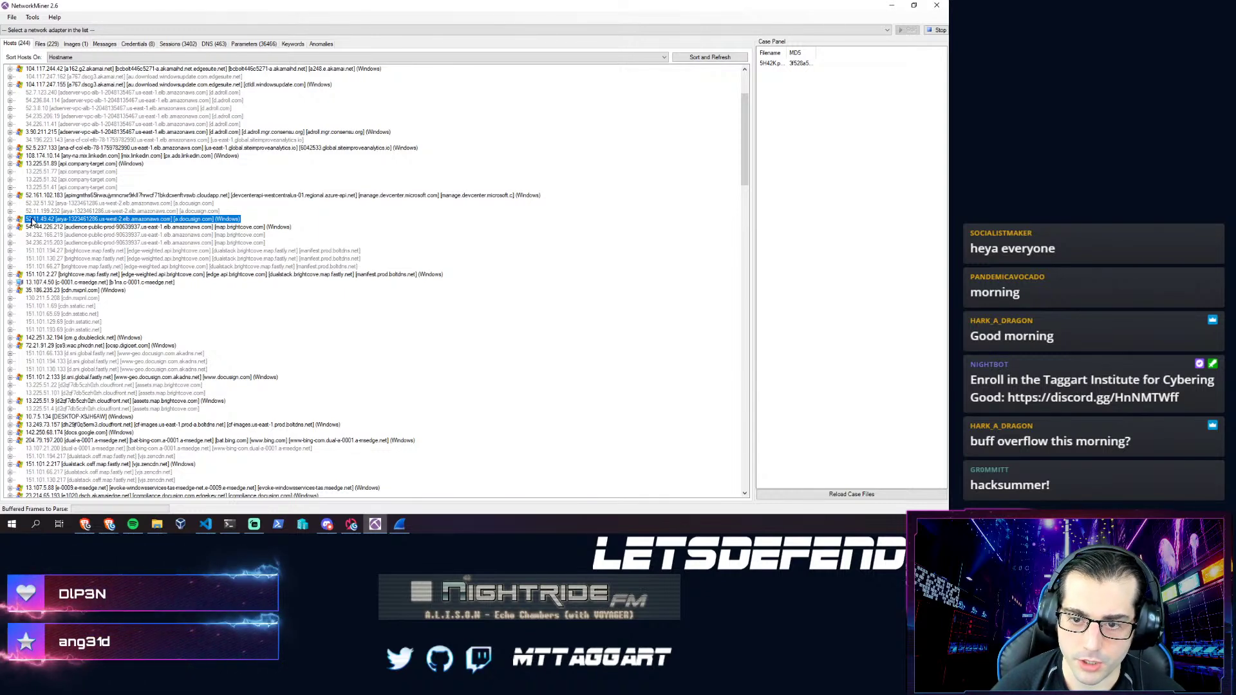
click(10, 220)
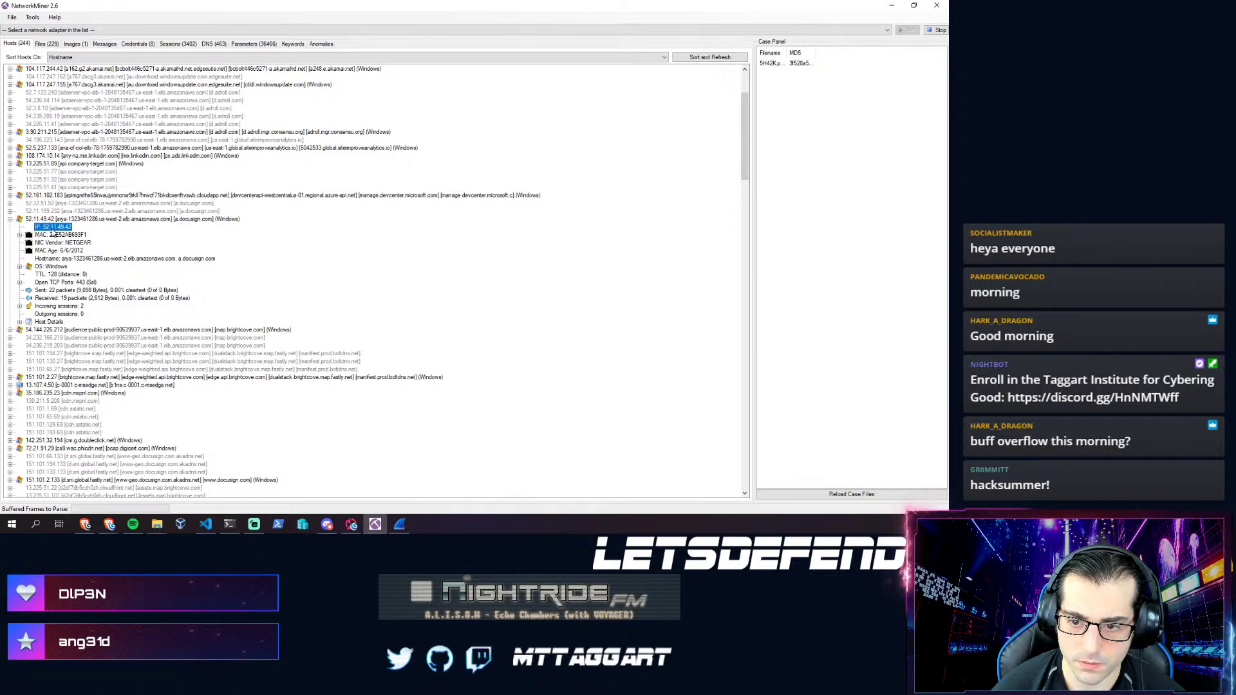
right_click(63, 229)
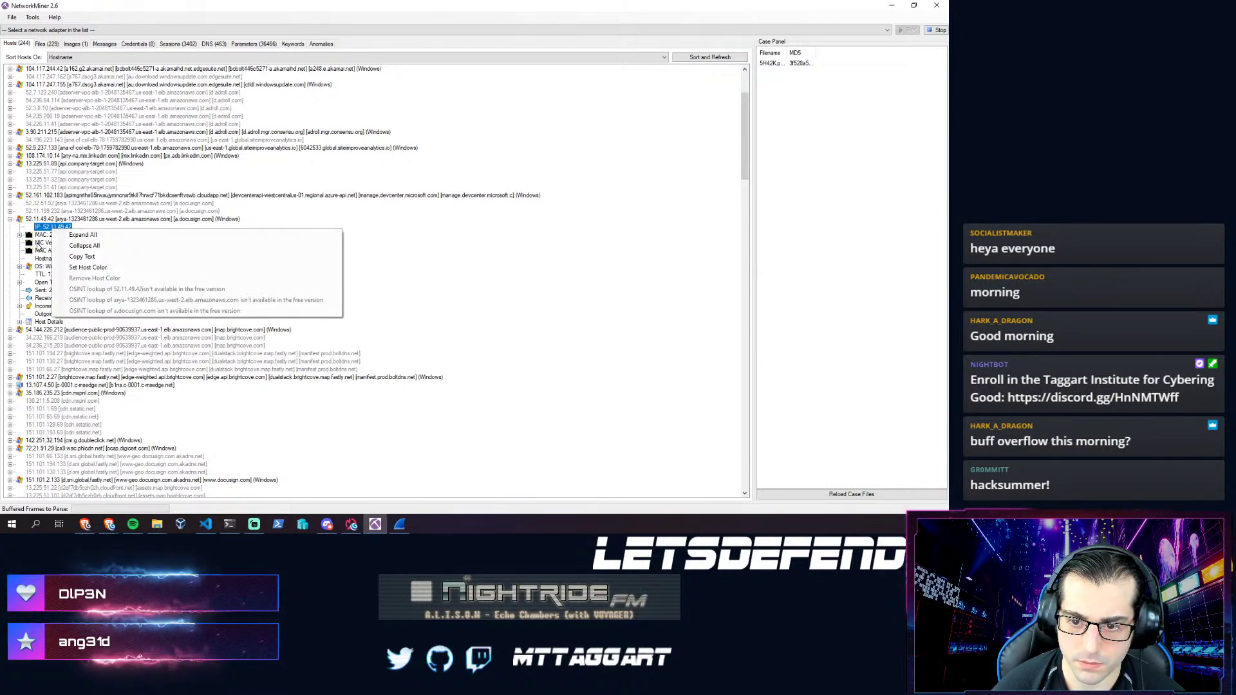
click(40, 243)
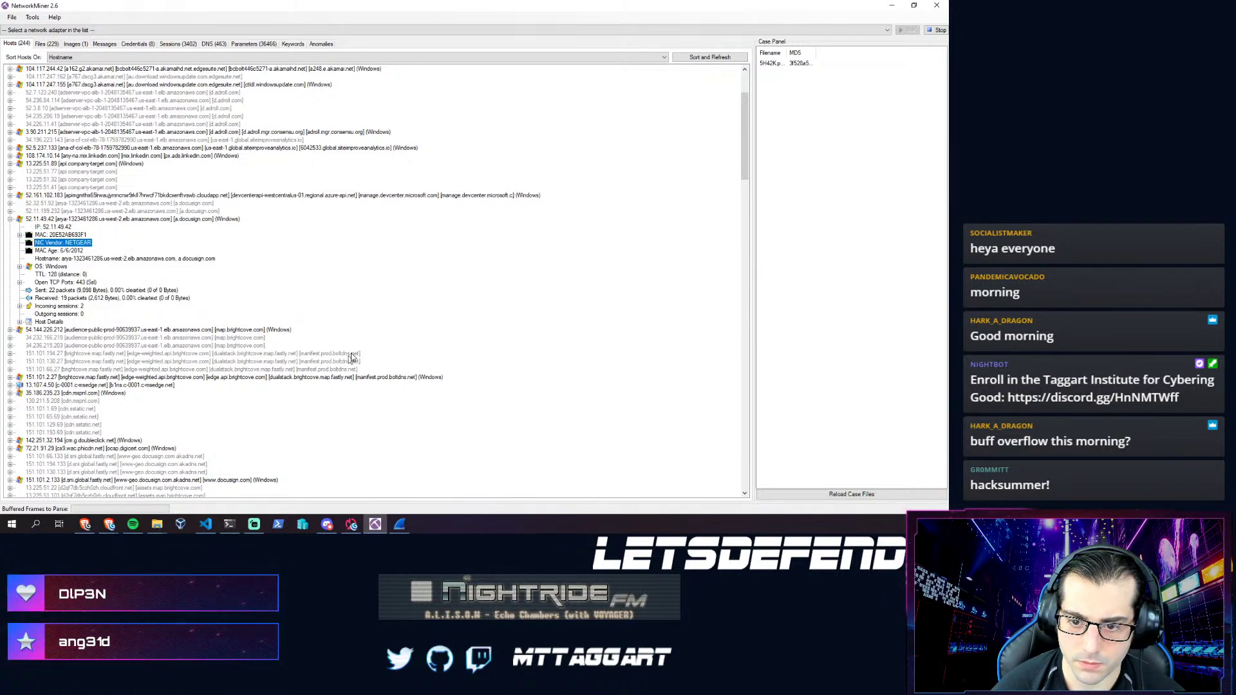
right_click(63, 229)
click(97, 262)
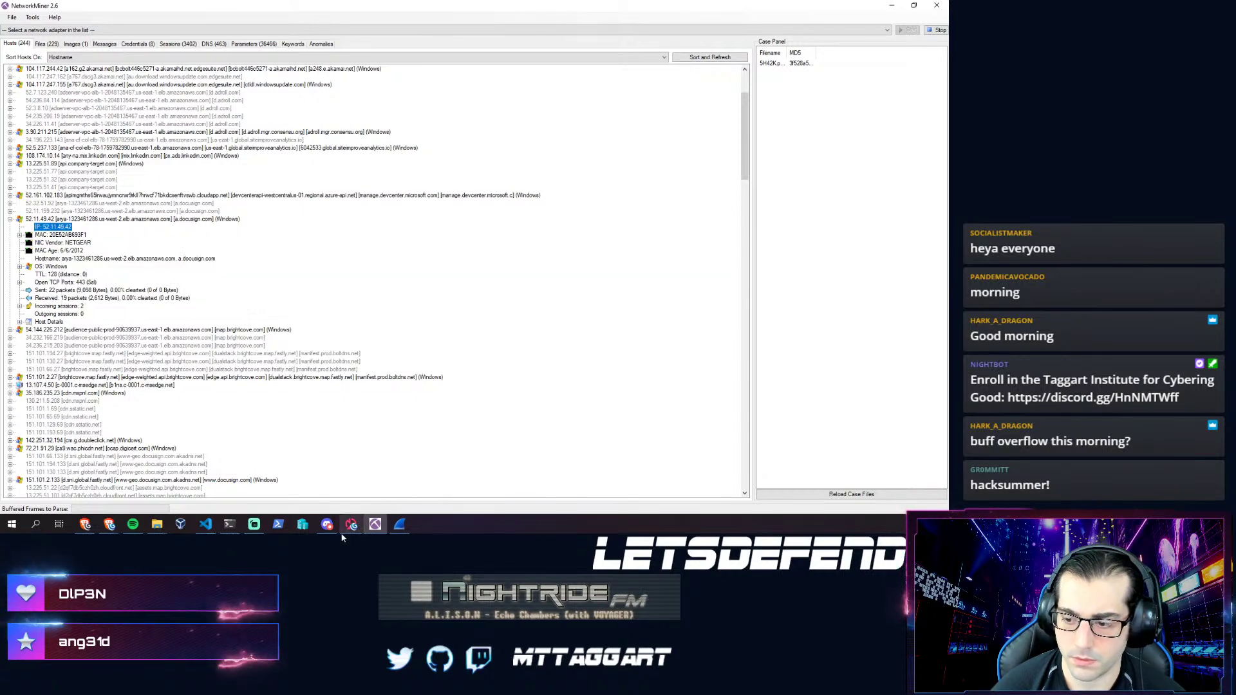
click(399, 524)
- Apply the display filter ip.dst == 52.11.49.42 to the packet list
click(79, 42)
text(ip)
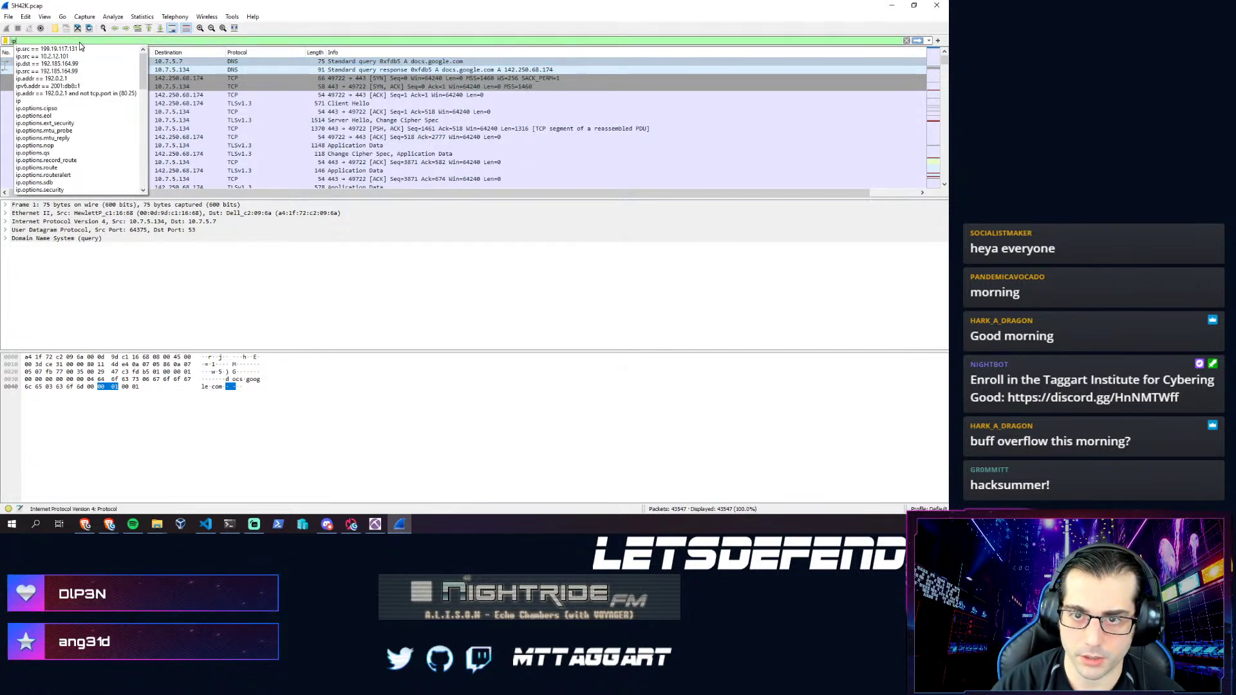
text(.dst ==)
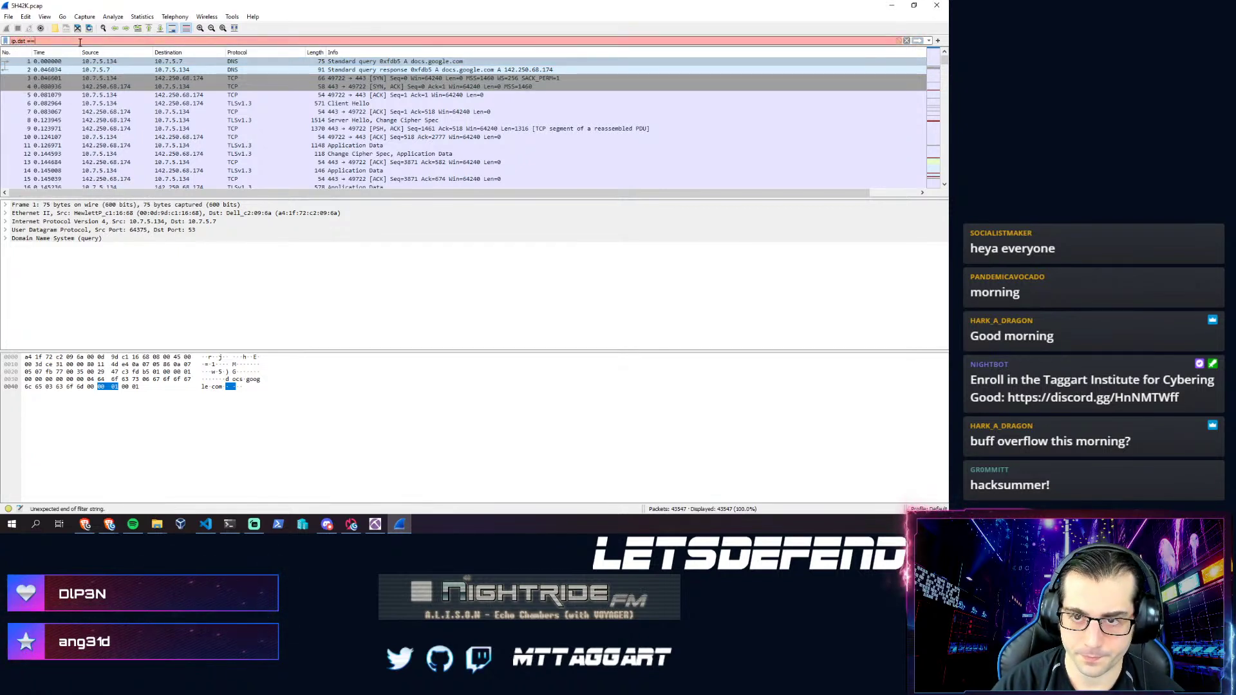
key(Left)
key(Left)
key(Left)
key(Left)
key(Left)
key(Left)
key(Left)
key(Left)
key(Left)
key(Left)
key(Left)
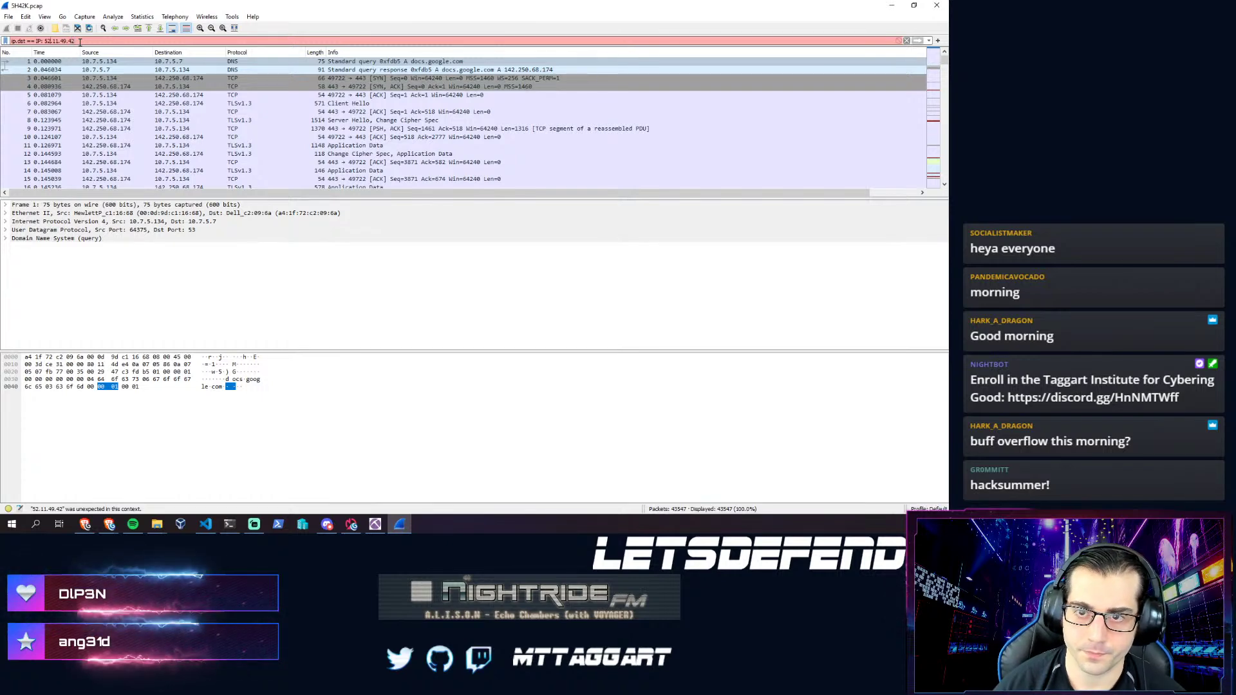
key(BackSpace)
key(BackSpace)
key(BackSpace)
key(BackSpace)
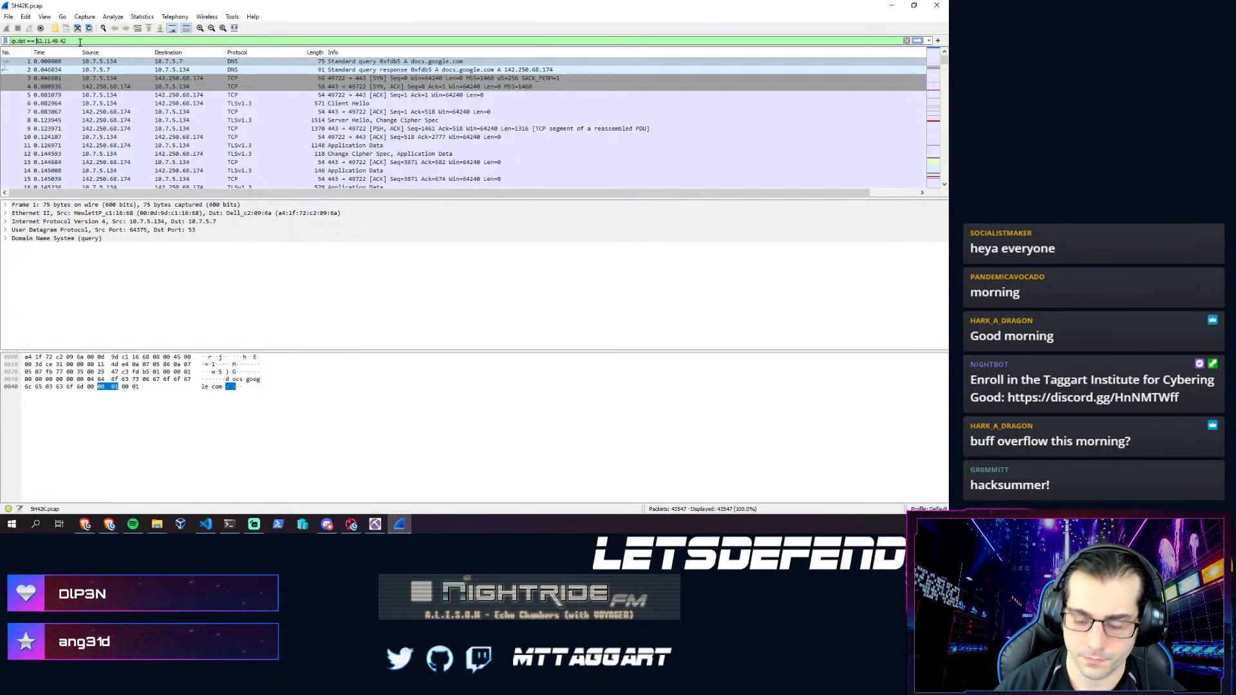
key(Return)
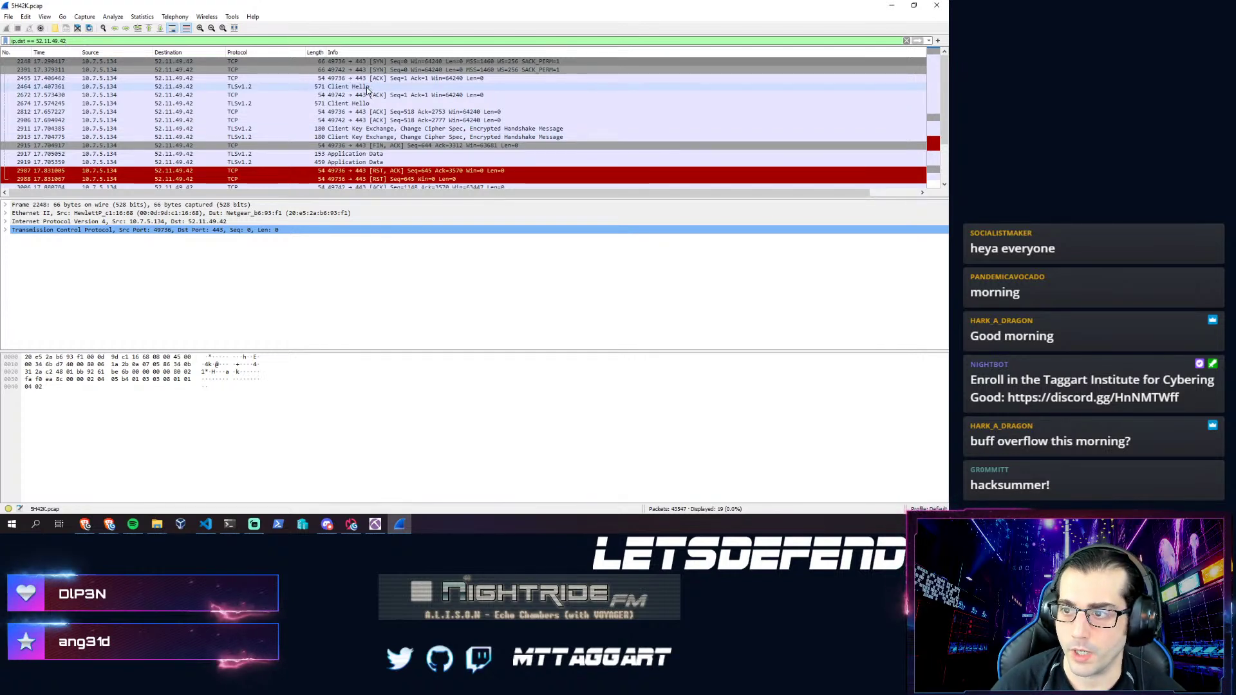
- Inspect the filtered packets to 52.11.49.42, starting with the Client Hello
click(320, 62)
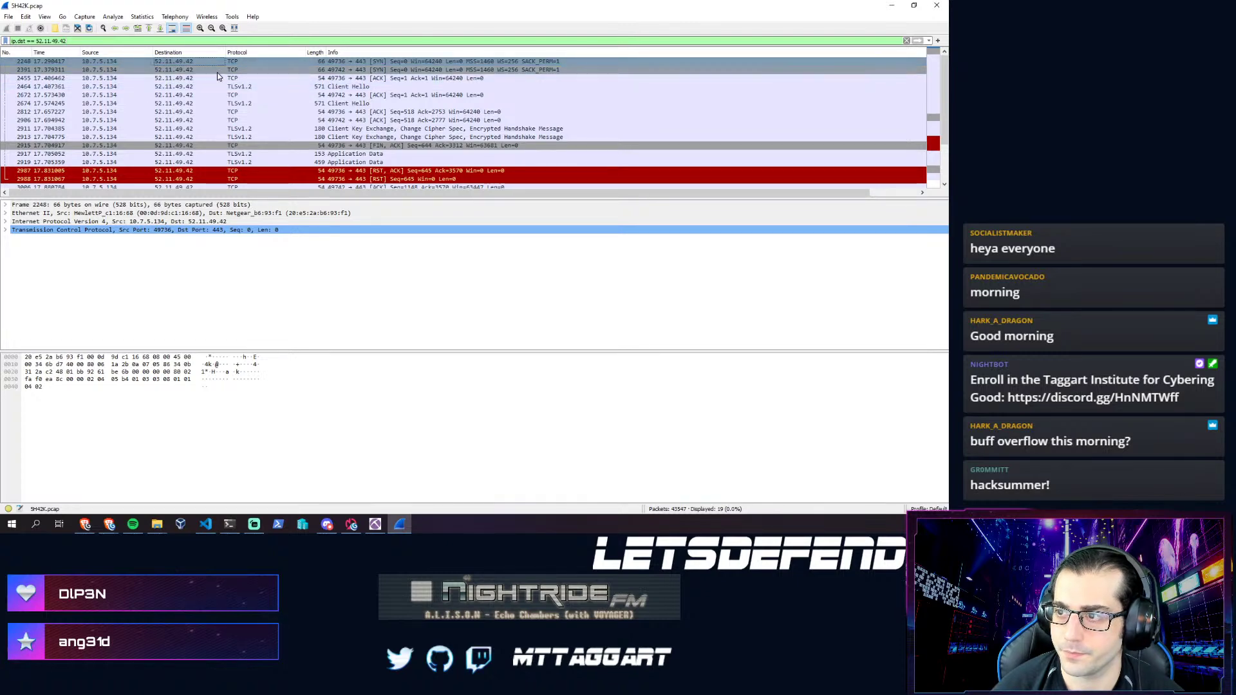
click(344, 87)
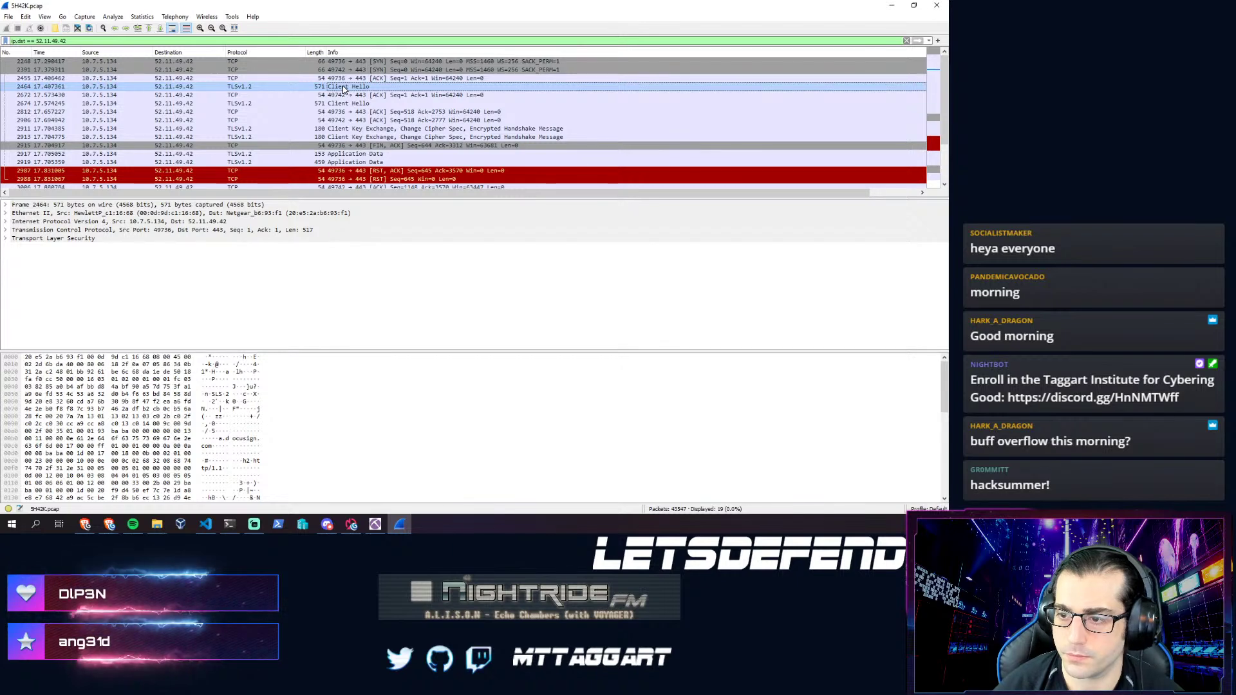
key(Down)
key(Down)
key(Down)
key(Down)
key(Down)
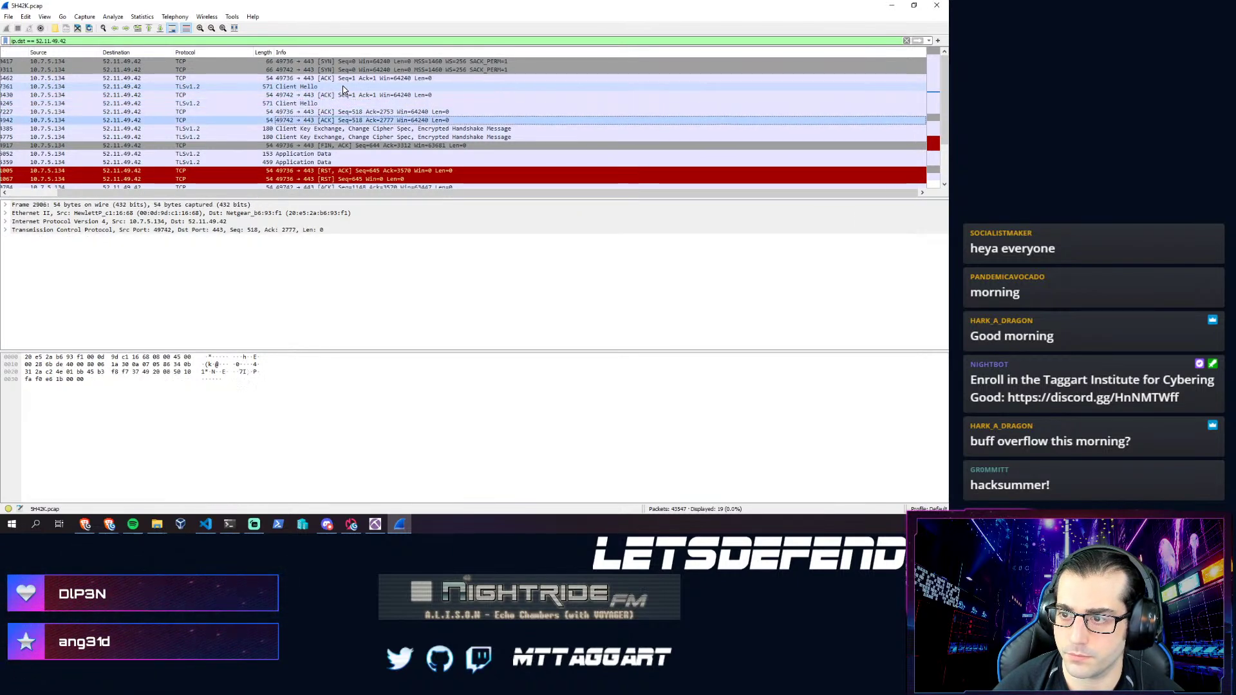
key(Up)
key(Up)
key(Up)
key(Up)
key(Up)
key(Up)
key(Up)
key(Up)
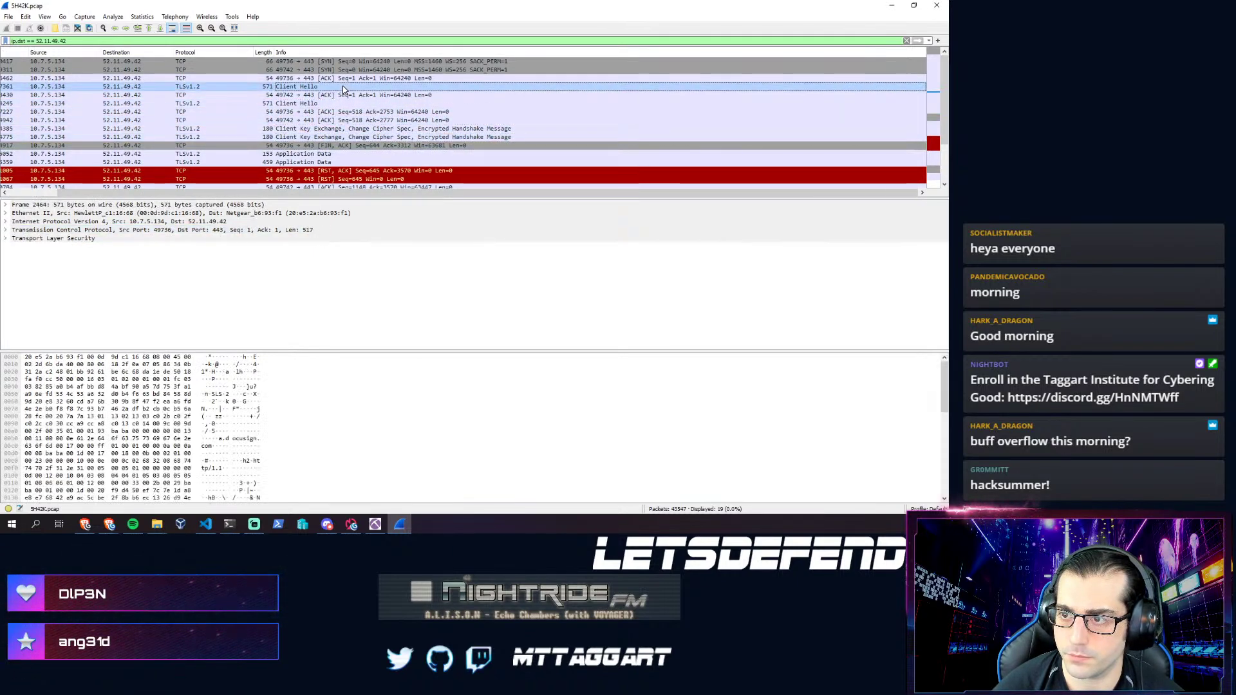
right_click(257, 62)
- Follow the TCP stream and step back from stream 17 to HTTP stream 8
mouse_move(315, 196)
click(419, 198)
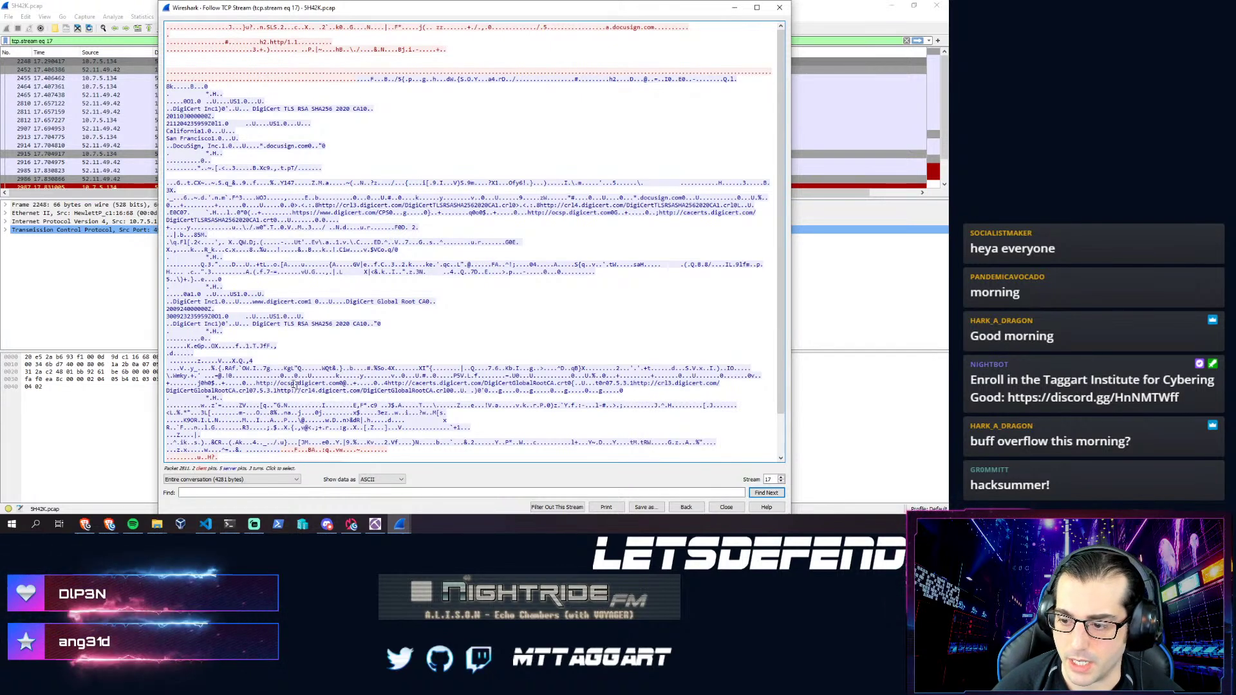
click(781, 482)
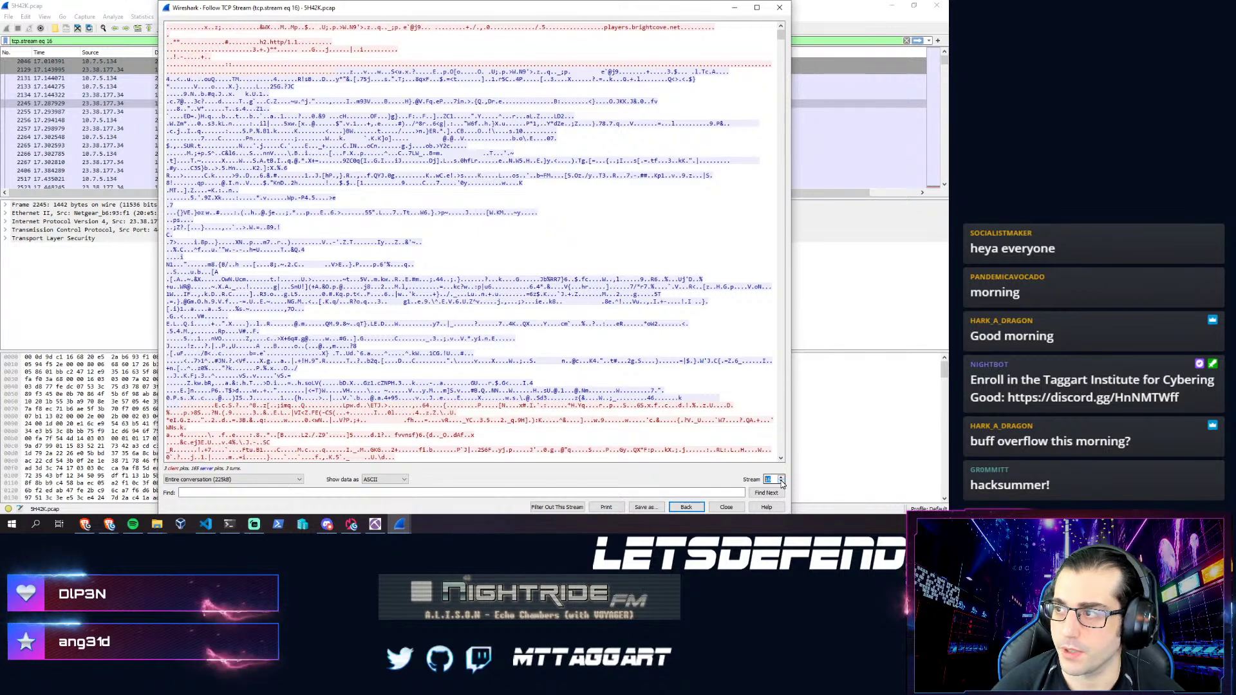
click(781, 482)
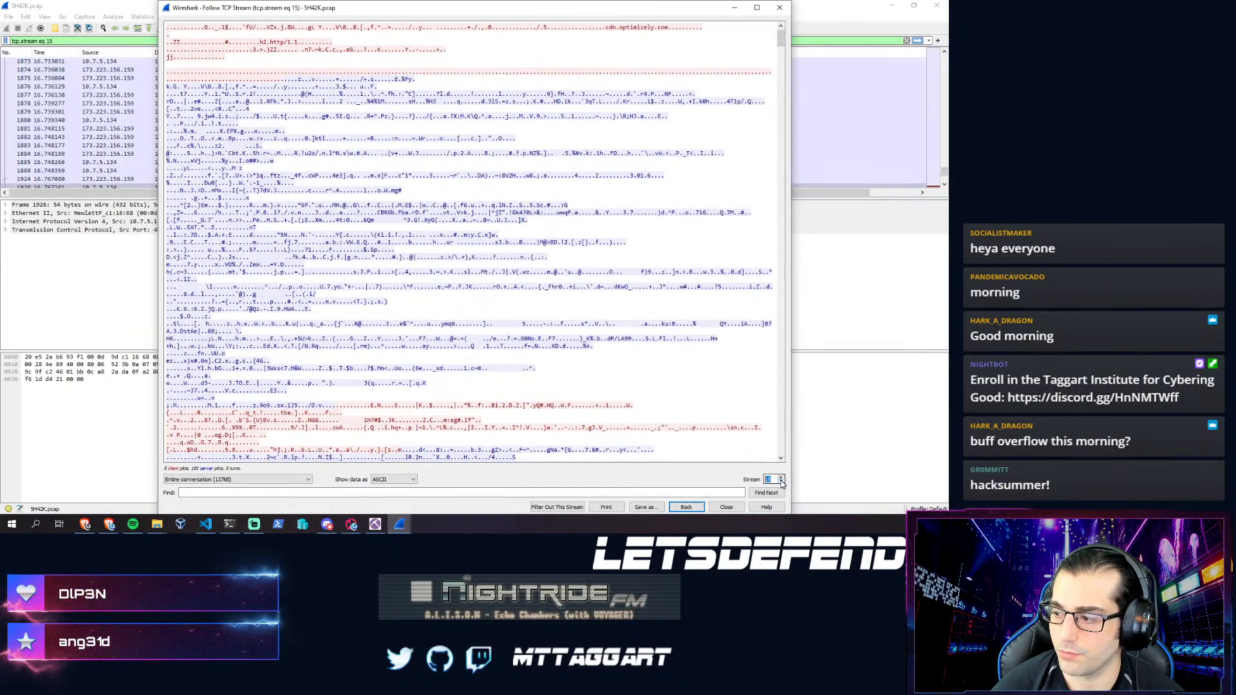
click(782, 482)
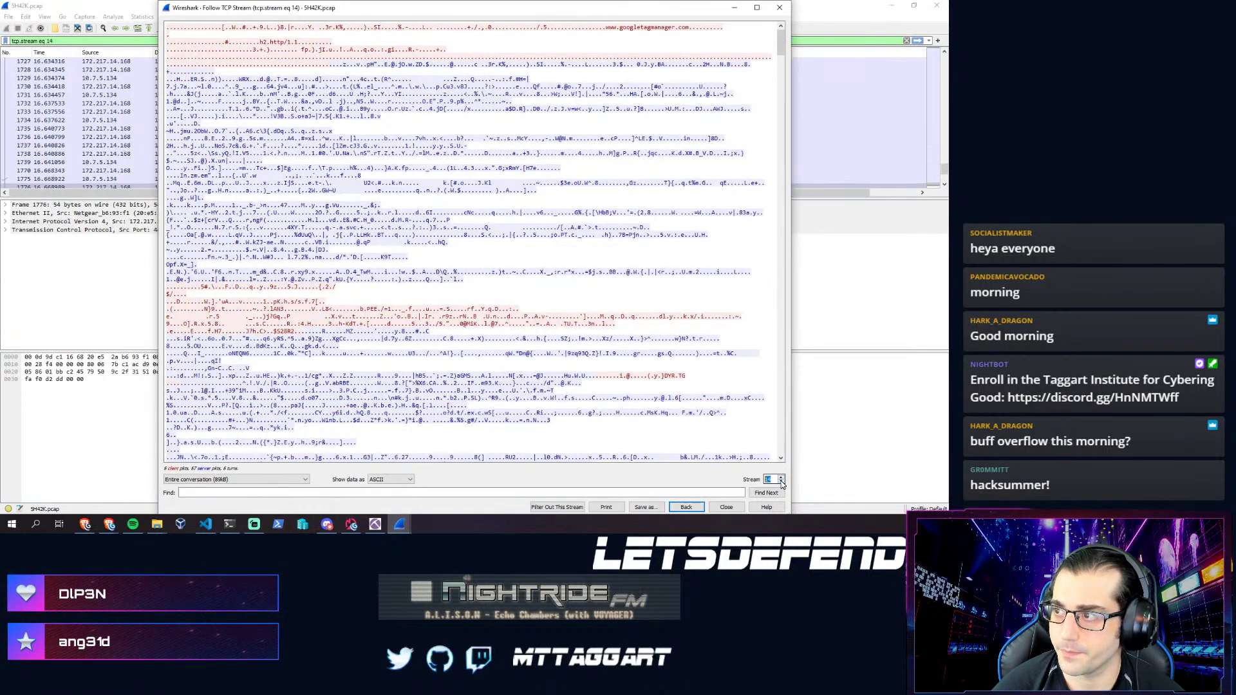
click(781, 482)
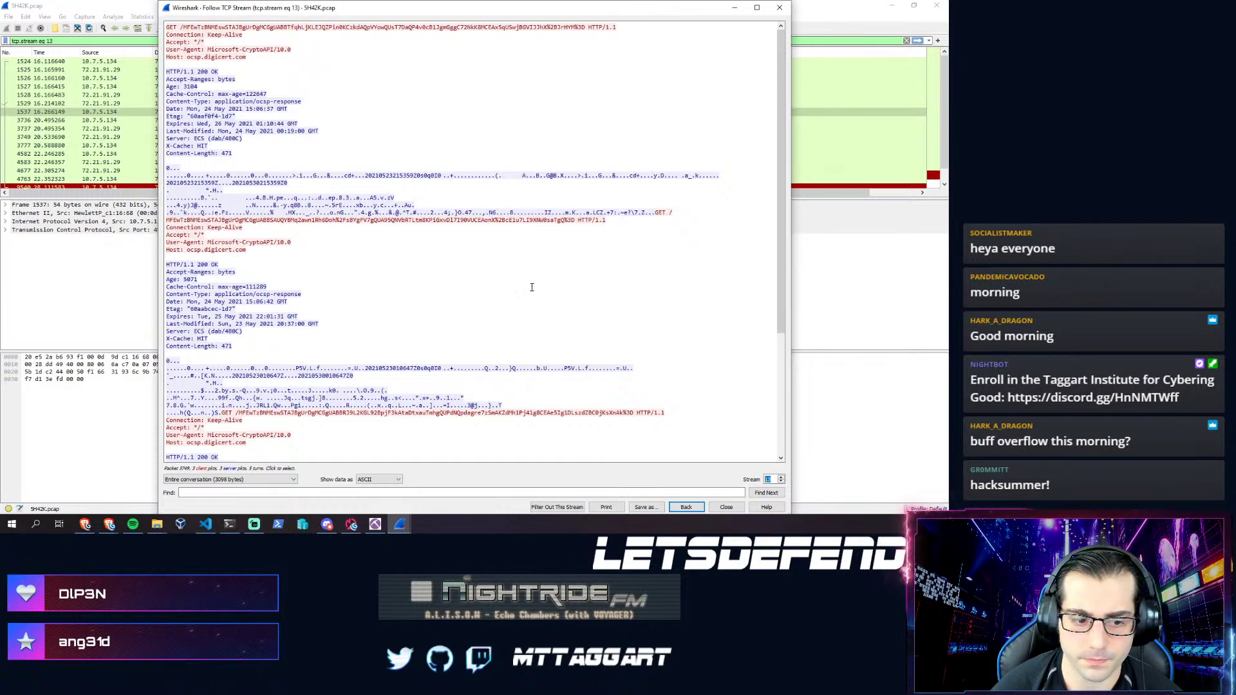
click(781, 482)
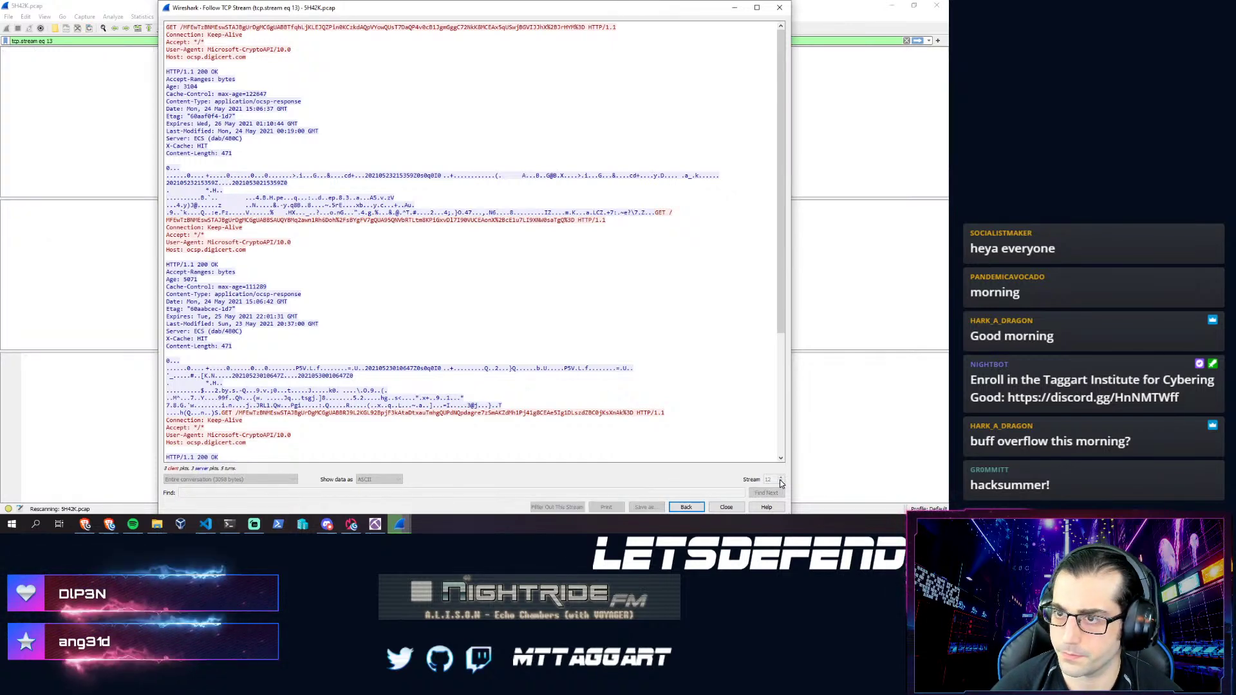
click(781, 482)
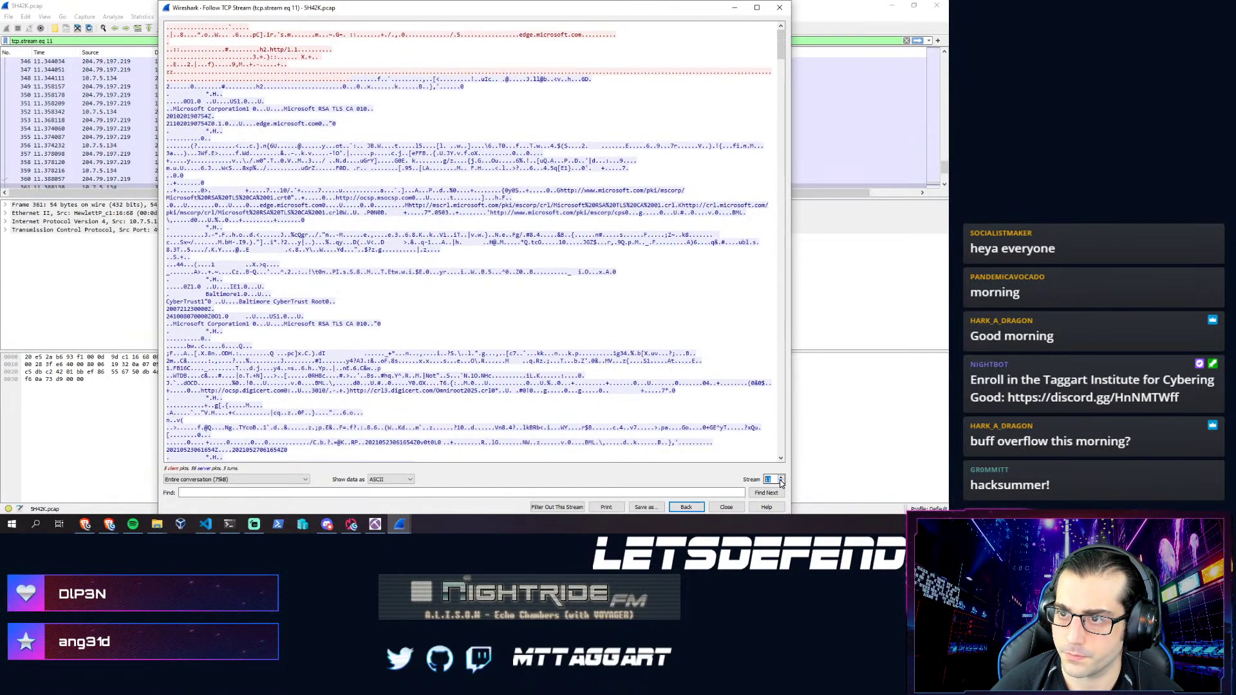
click(781, 482)
click(781, 482)
click(781, 482)
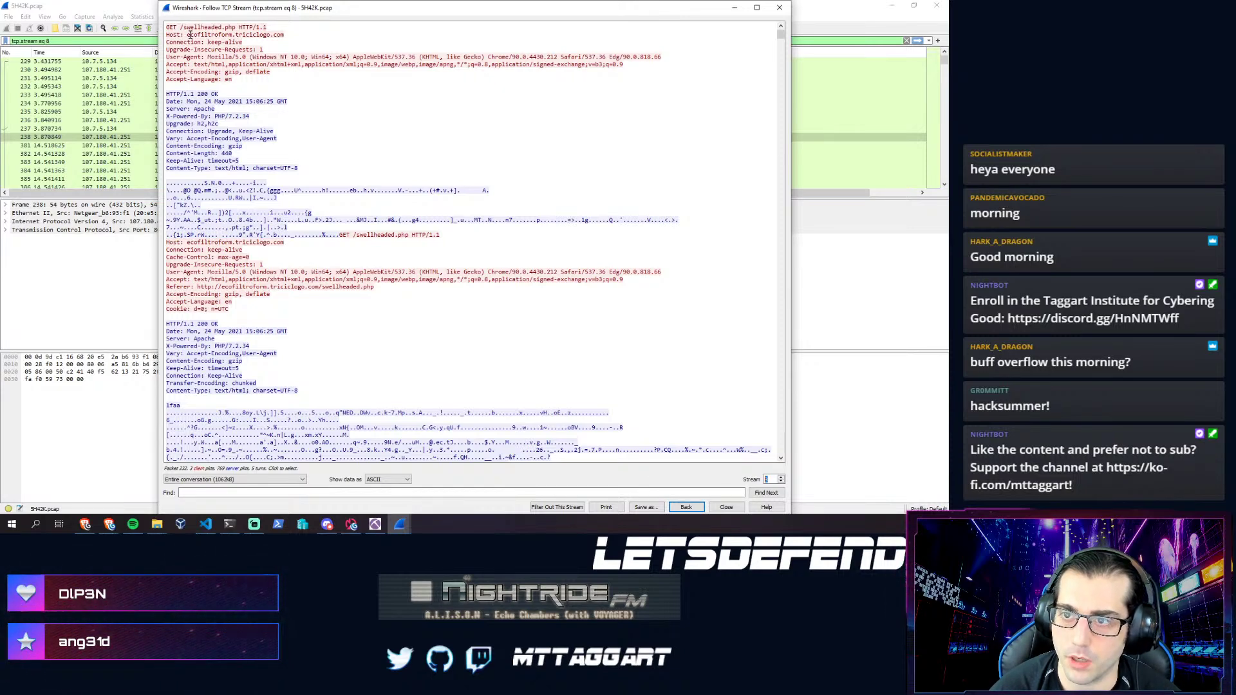
click(188, 34)
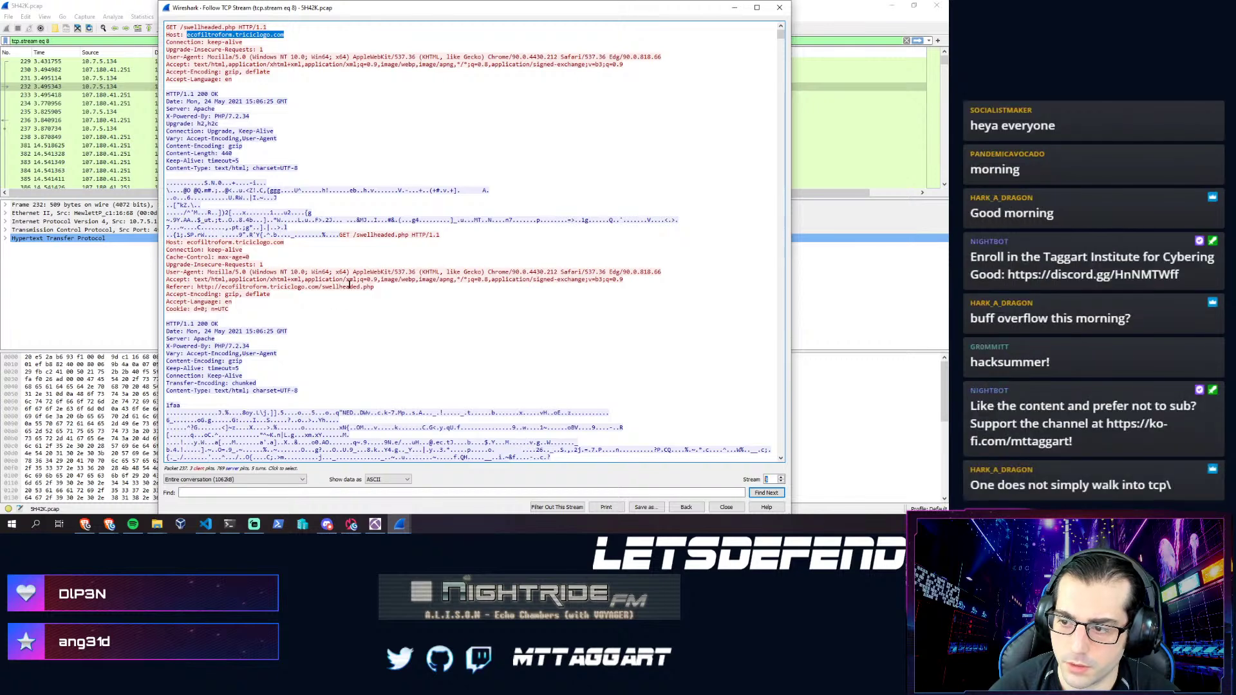
click(373, 287)
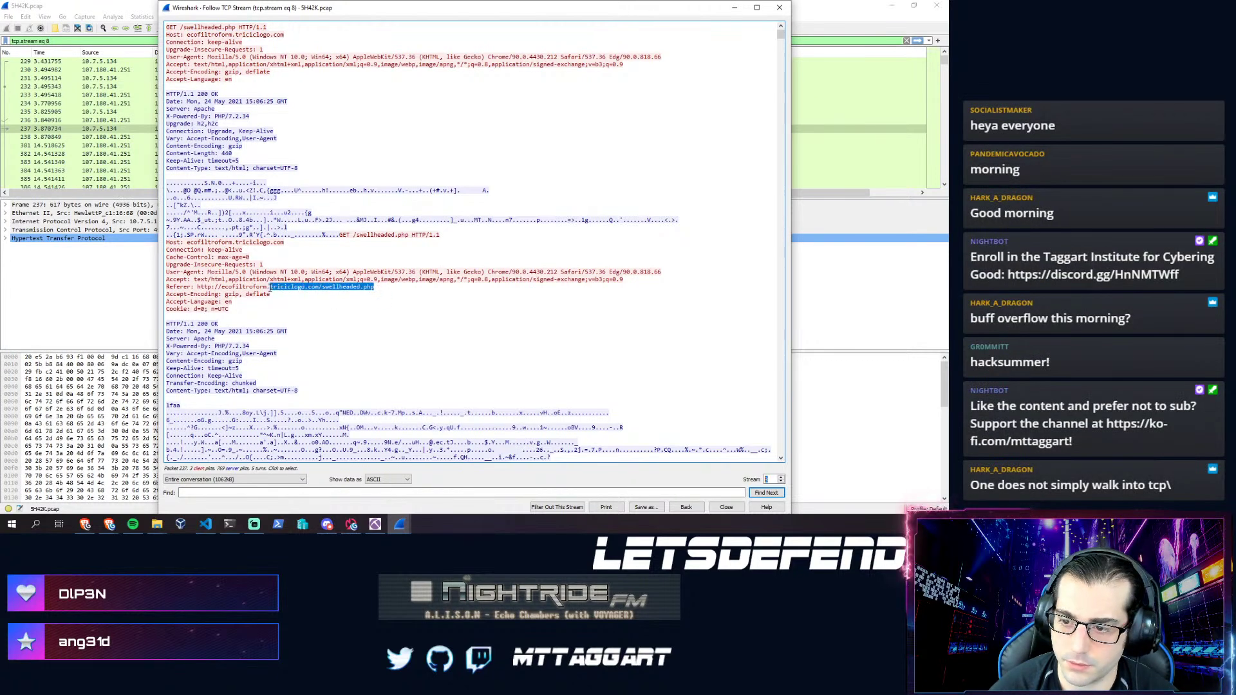
drag(277, 288, 197, 287)
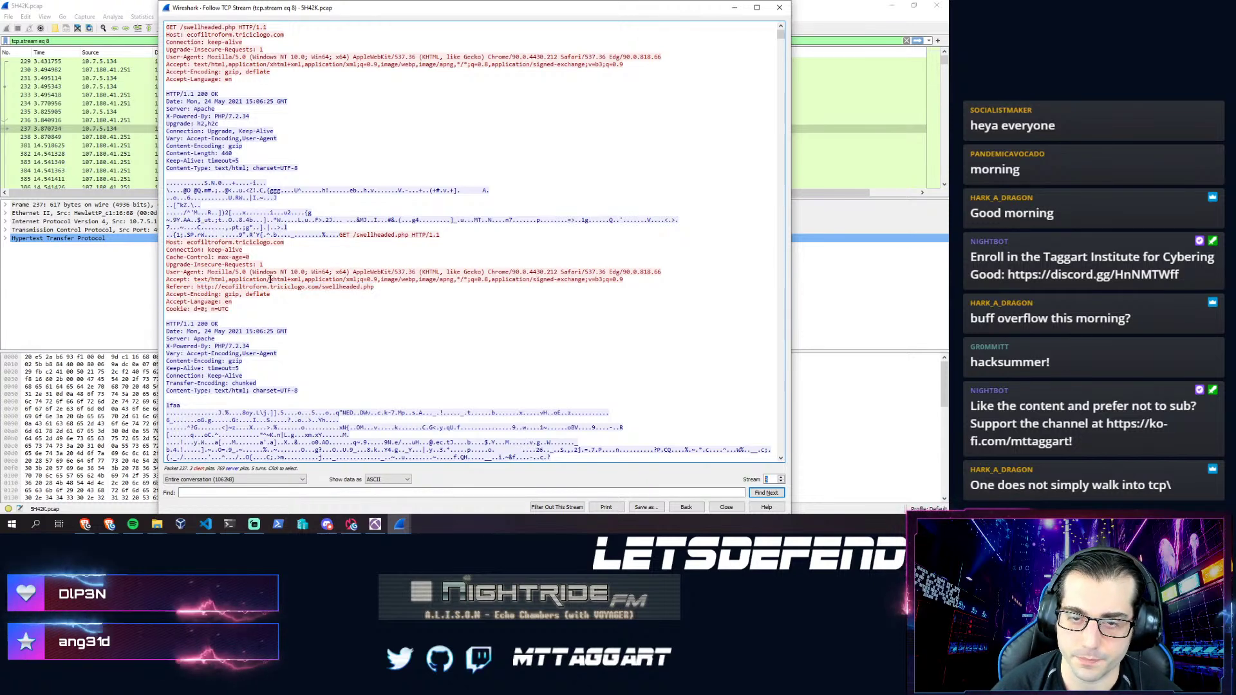
key(alt+Tab)
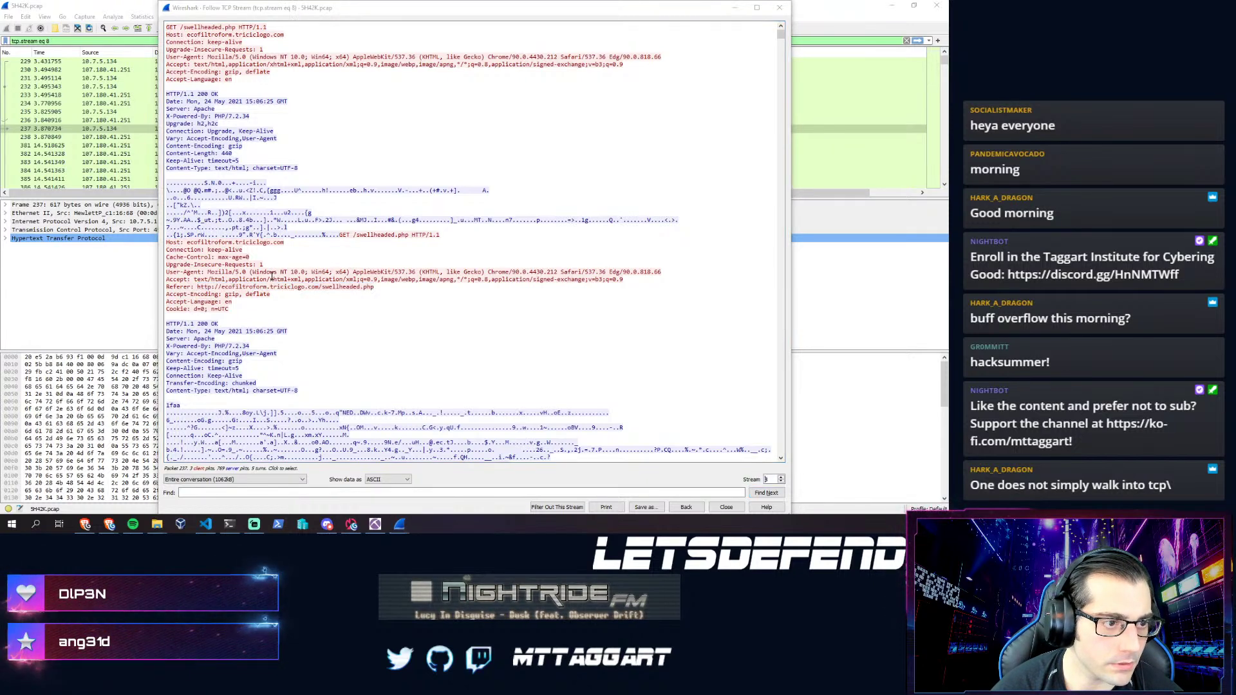
key(alt+Tab)
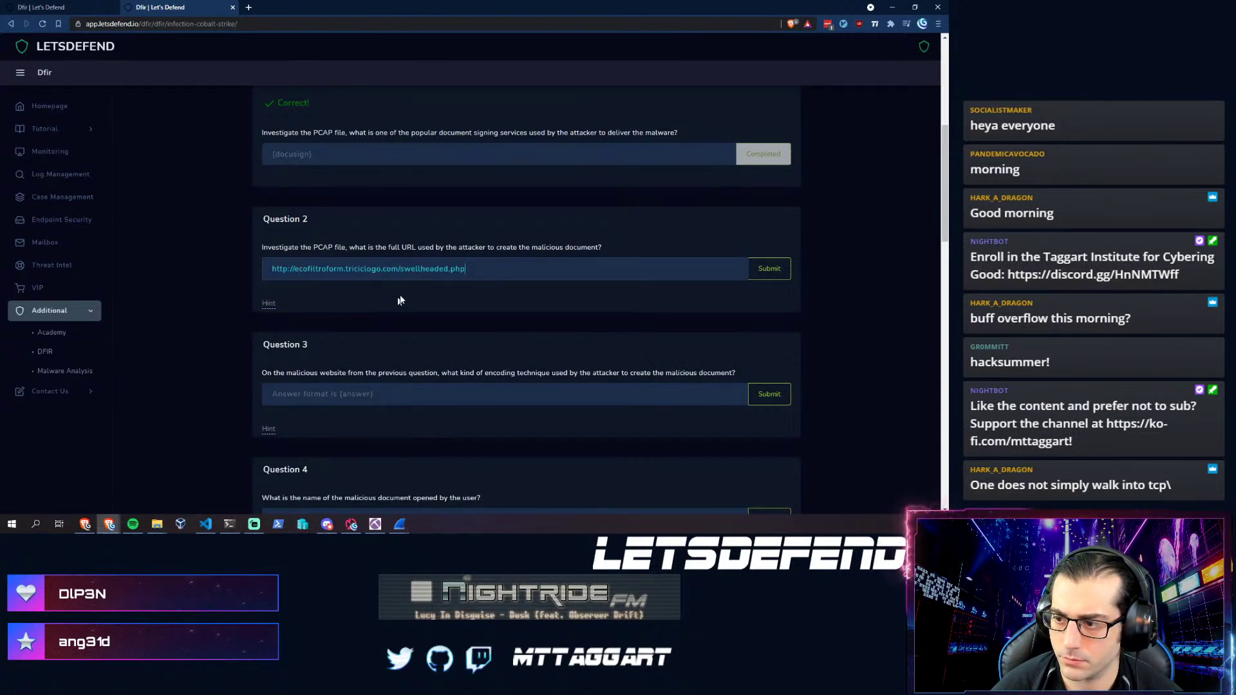
key(Return)
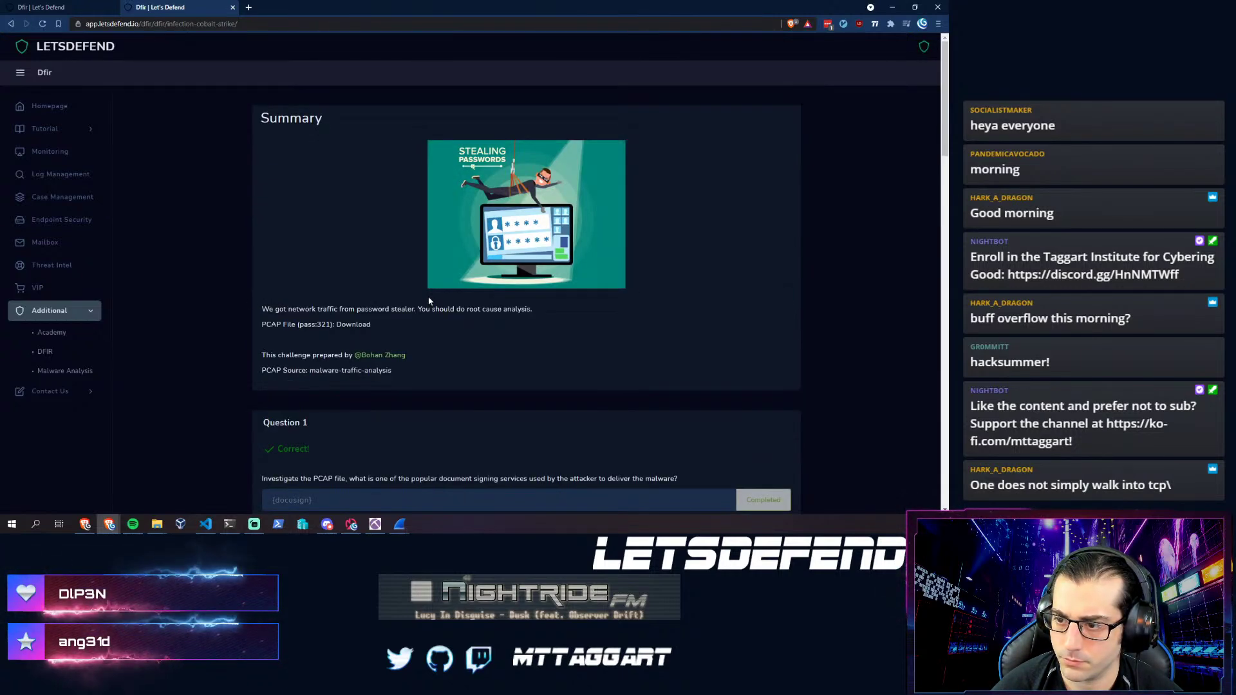
scroll(429, 301, down, 3)
click(276, 392)
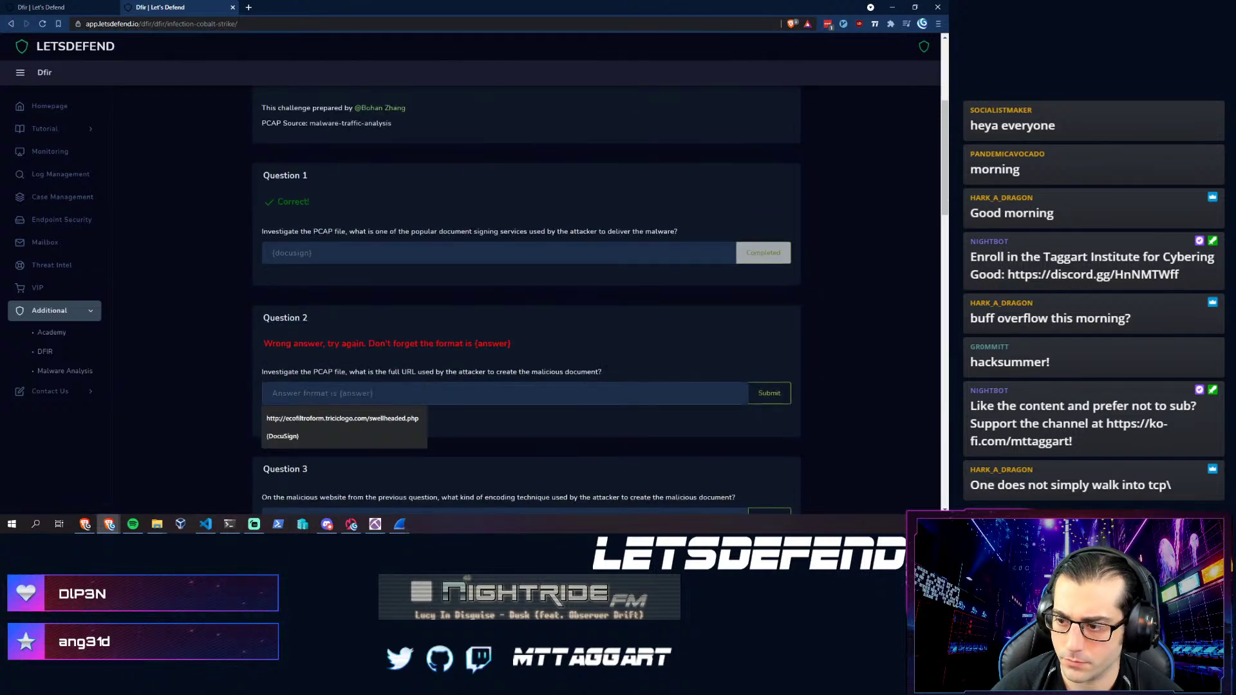
text({)
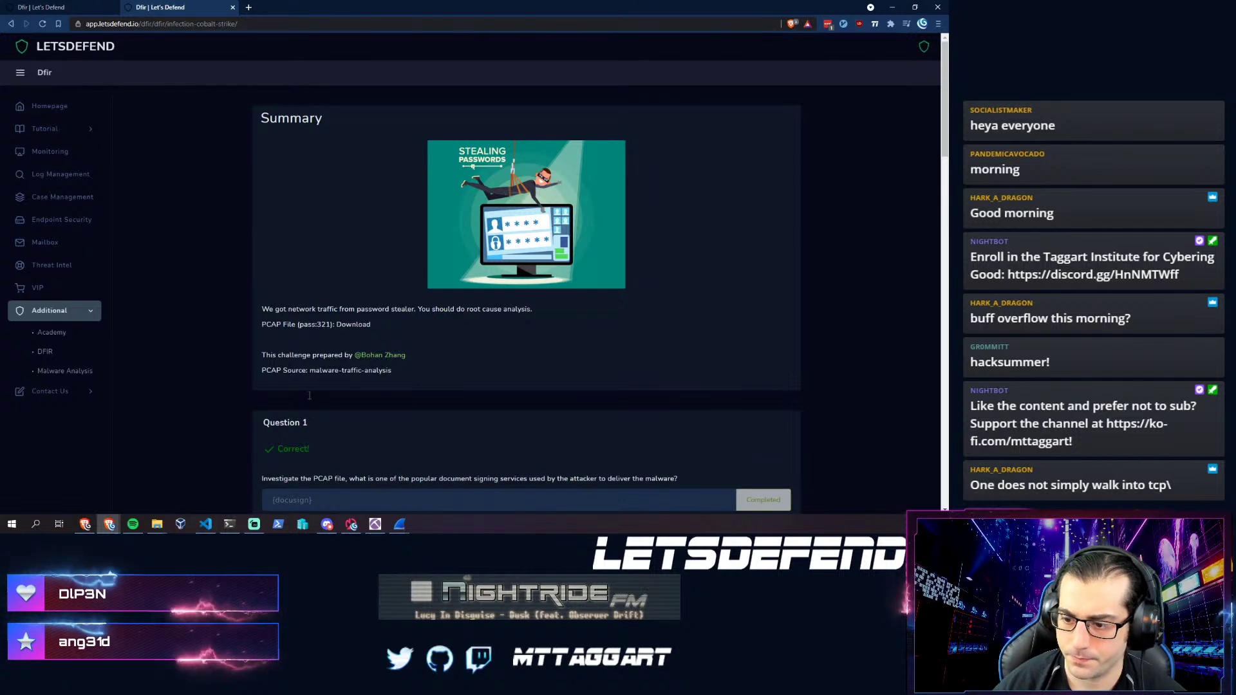
scroll(309, 394, down, 5)
scroll(309, 394, down, 3)
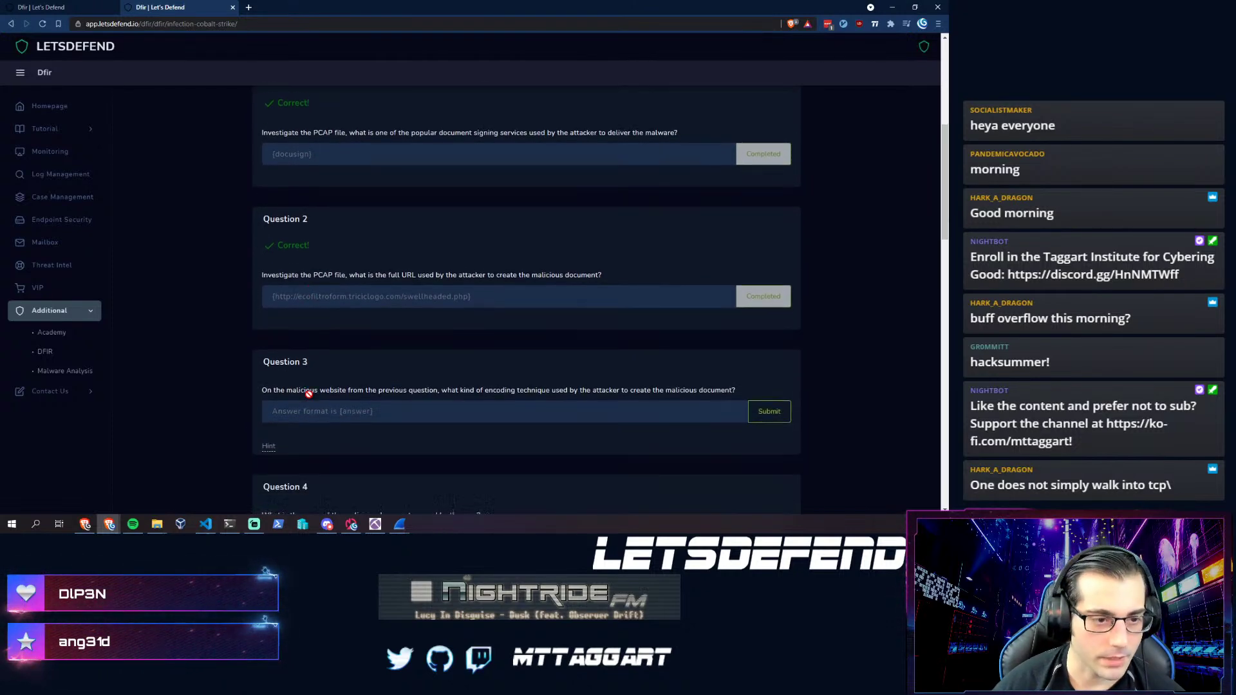
scroll(272, 385, down, 2)
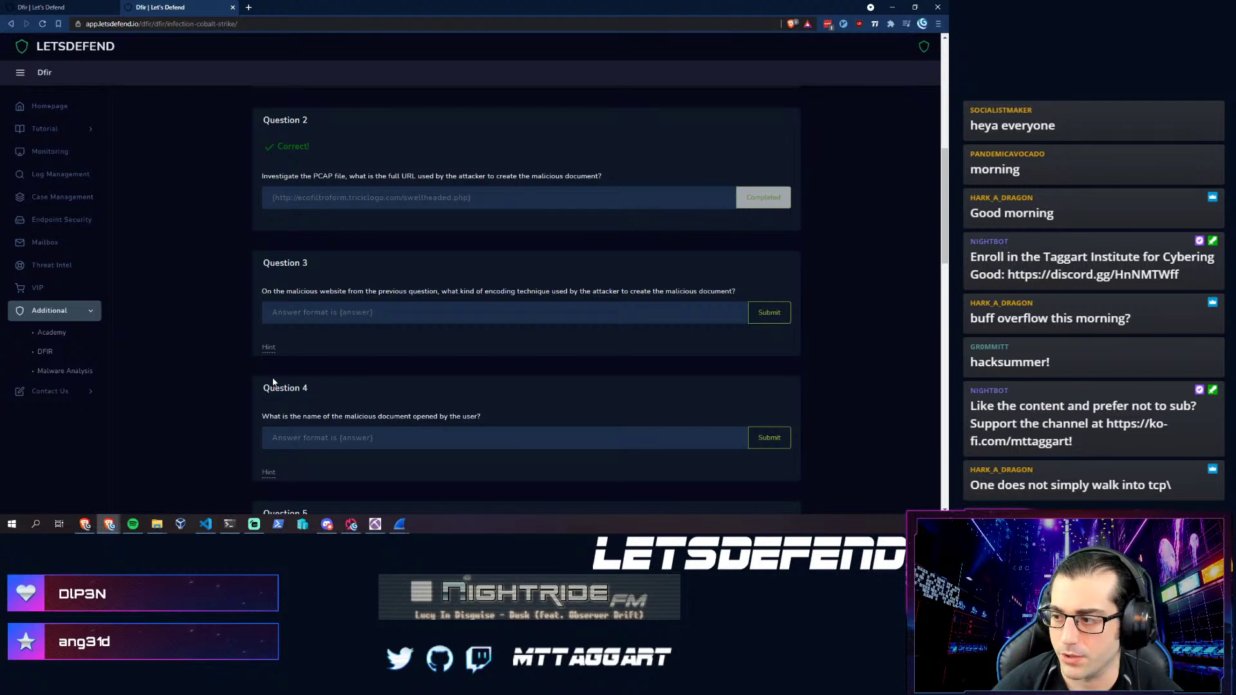
click(361, 313)
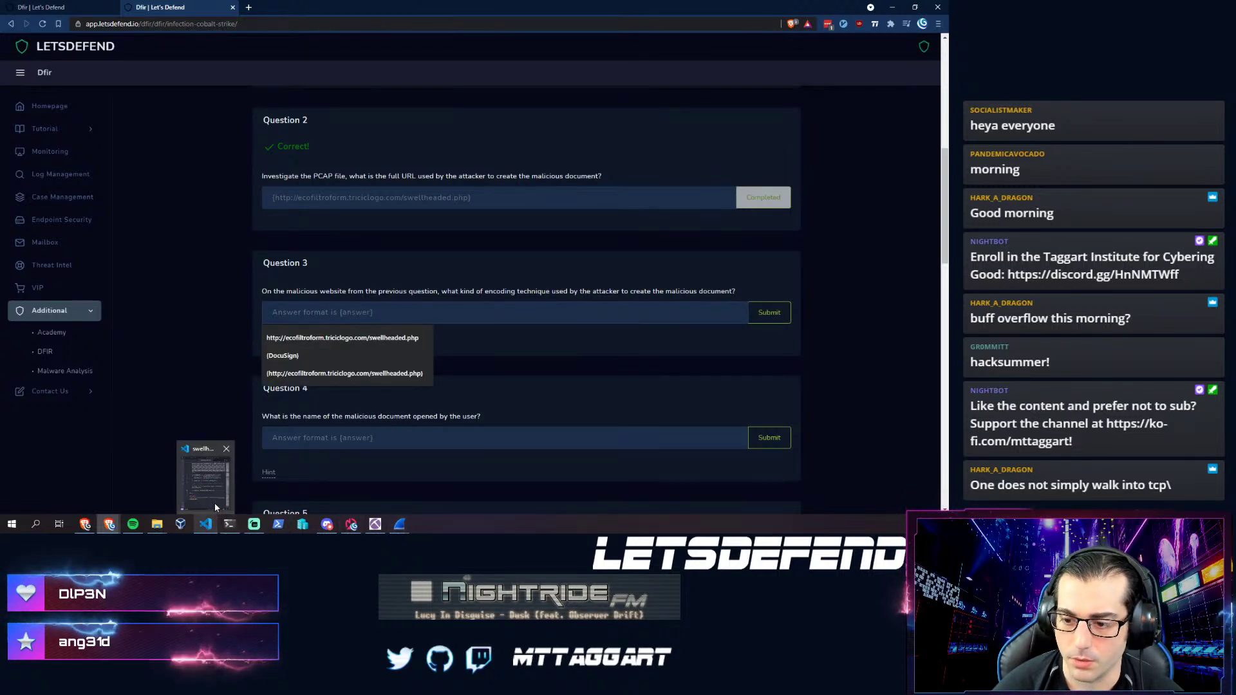
- Scan the base64 blob in swellheaded.php[1].html, then return to Question 3's answer field
click(213, 504)
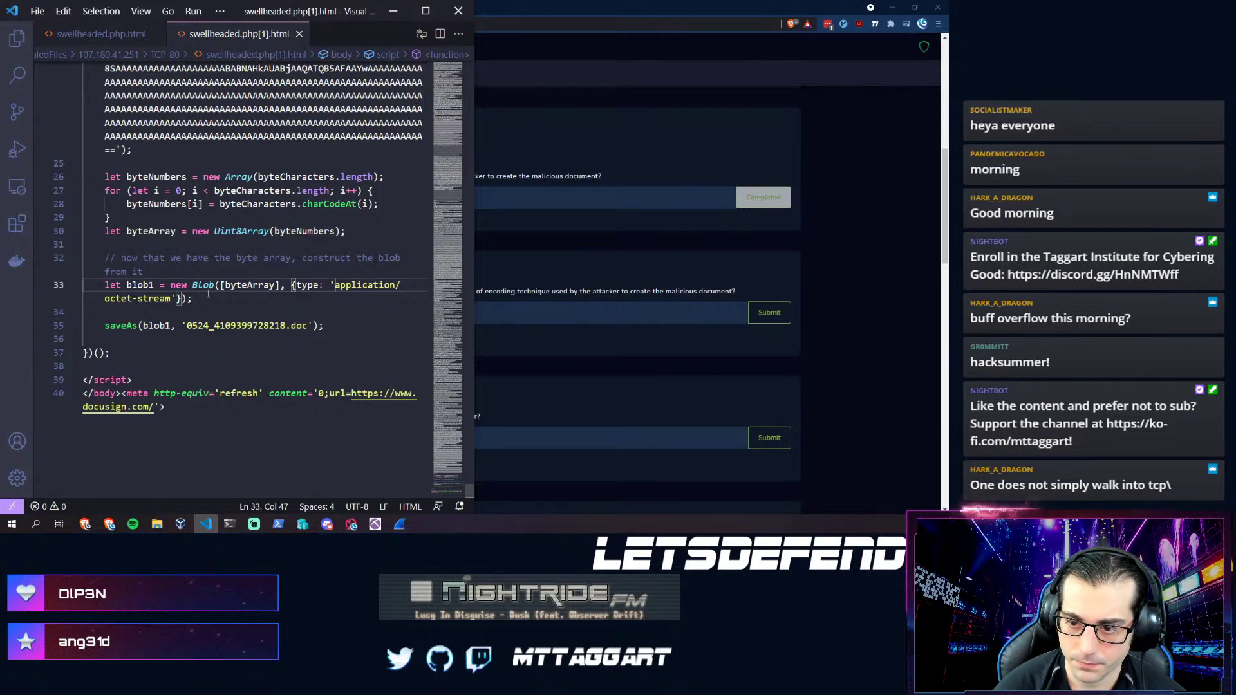
scroll(258, 257, up, 3)
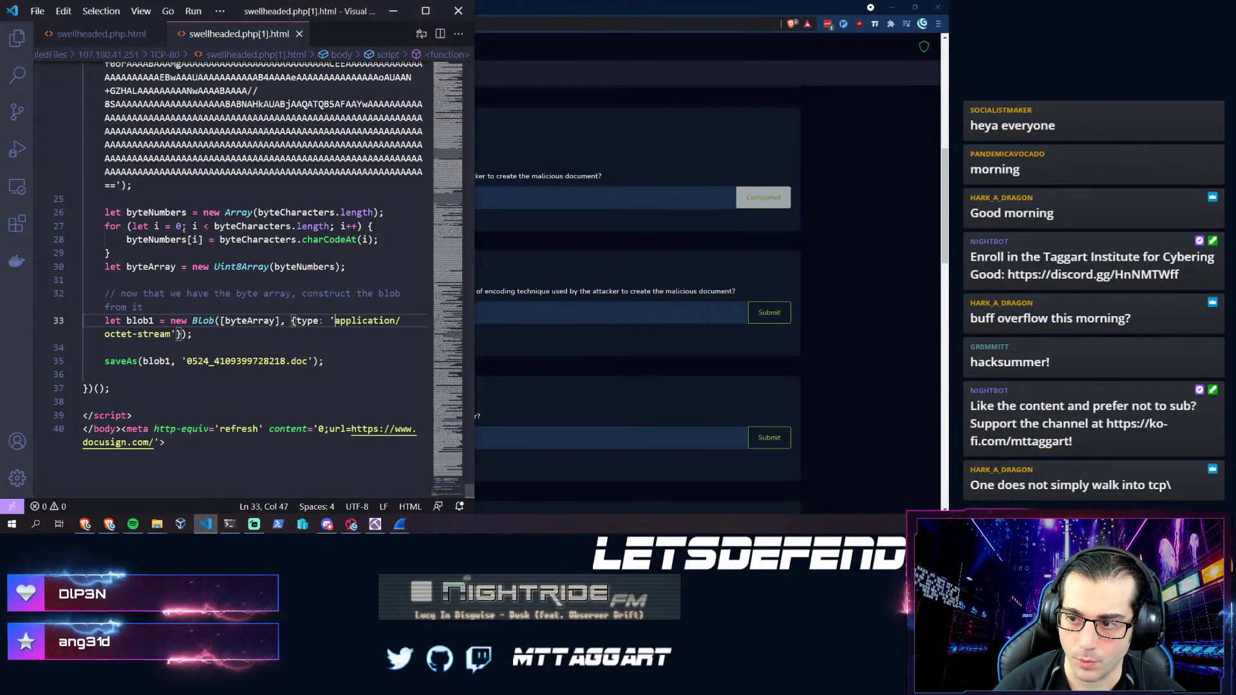
scroll(210, 348, up, 1)
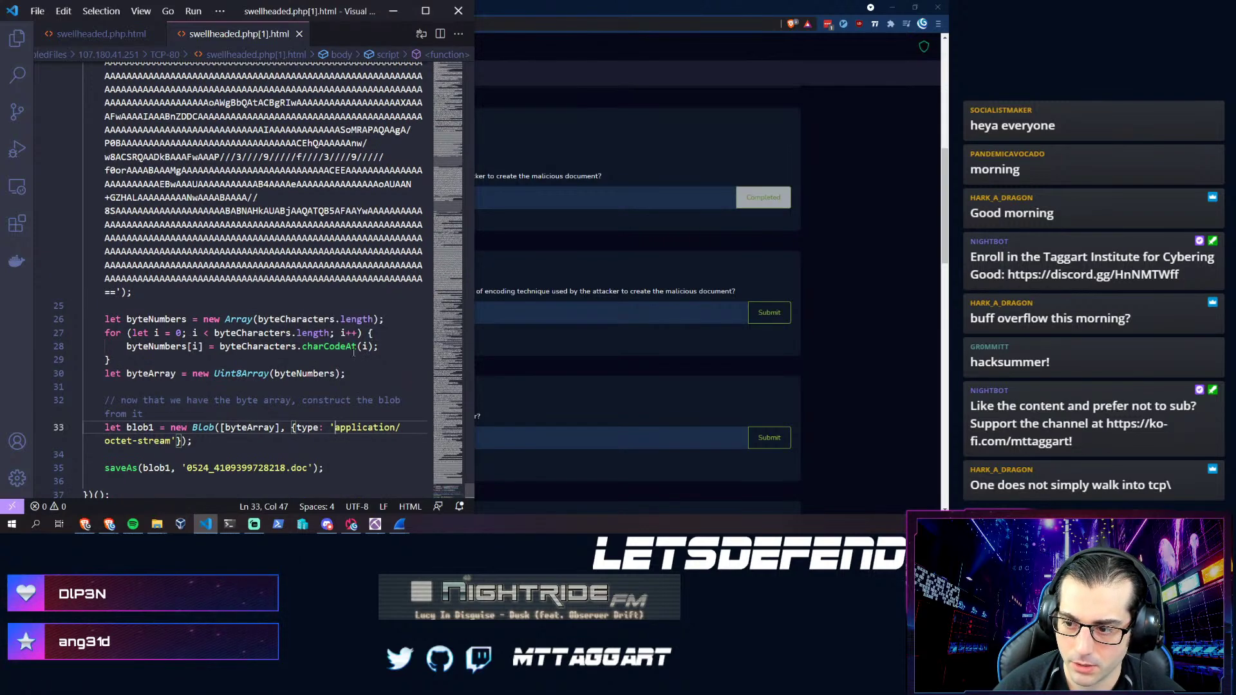
scroll(252, 355, up, 15)
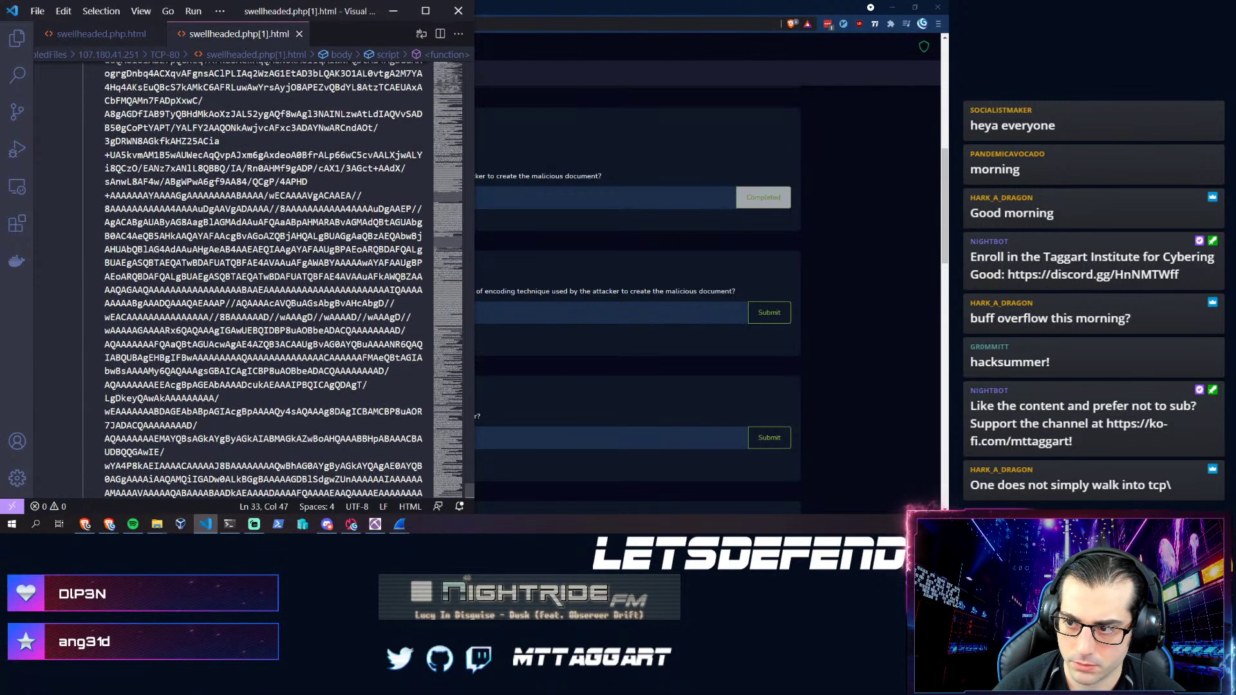
scroll(258, 284, up, 15)
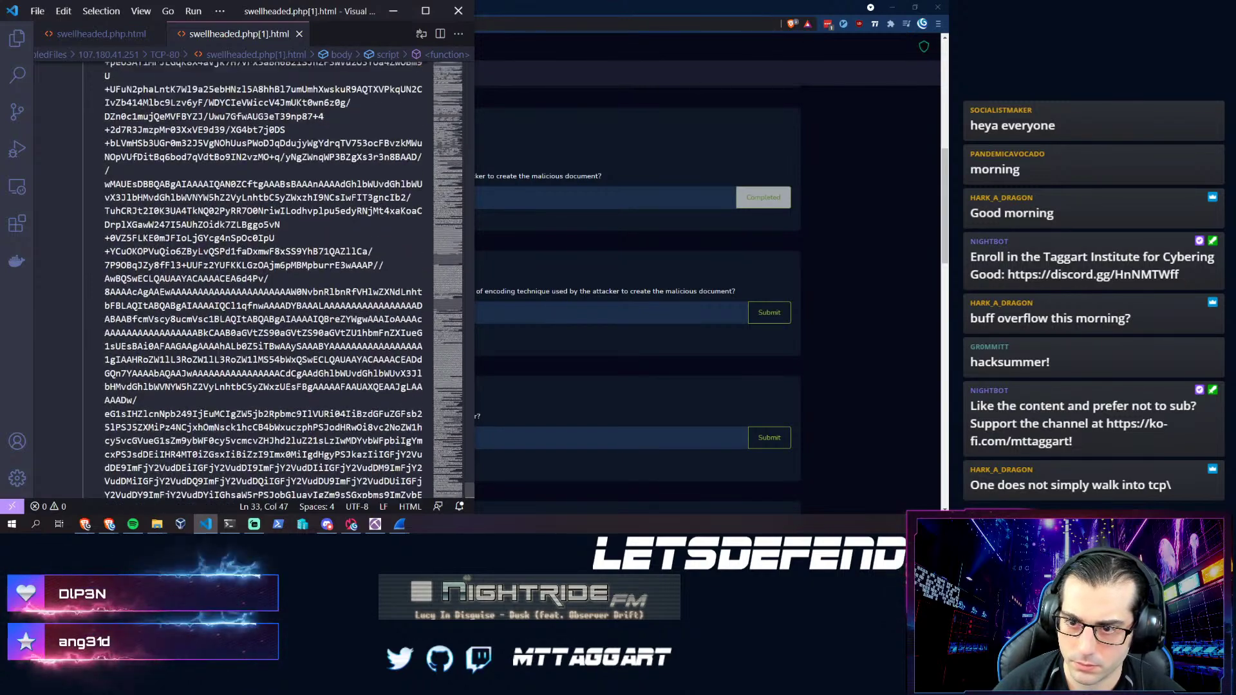
scroll(264, 280, up, 15)
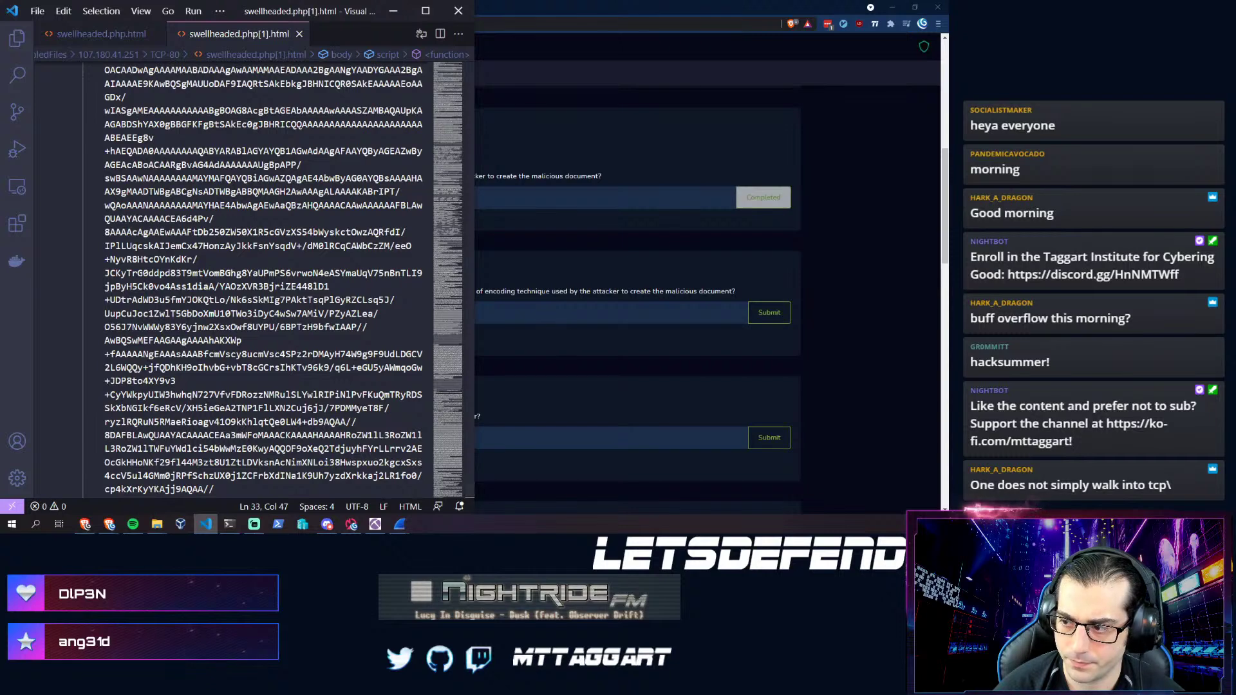
key(alt+Tab)
click(272, 312)
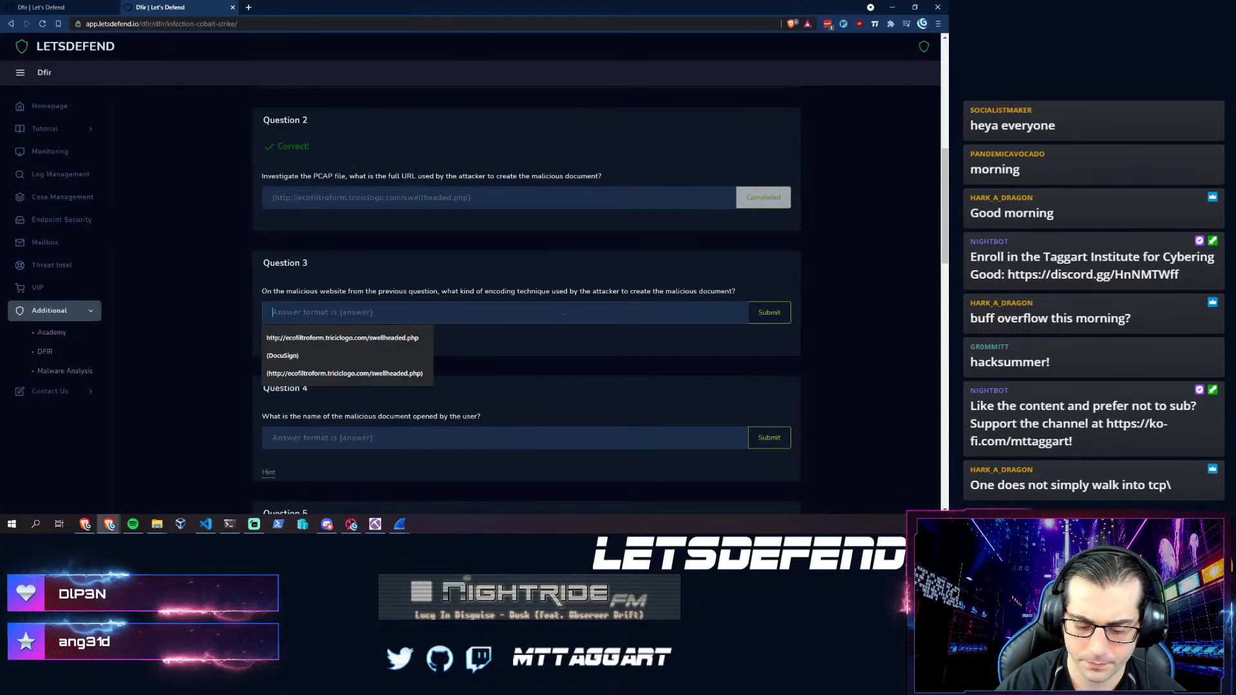
- Answer Question 3 with {base64} and scroll down to Question 4
text({base64})
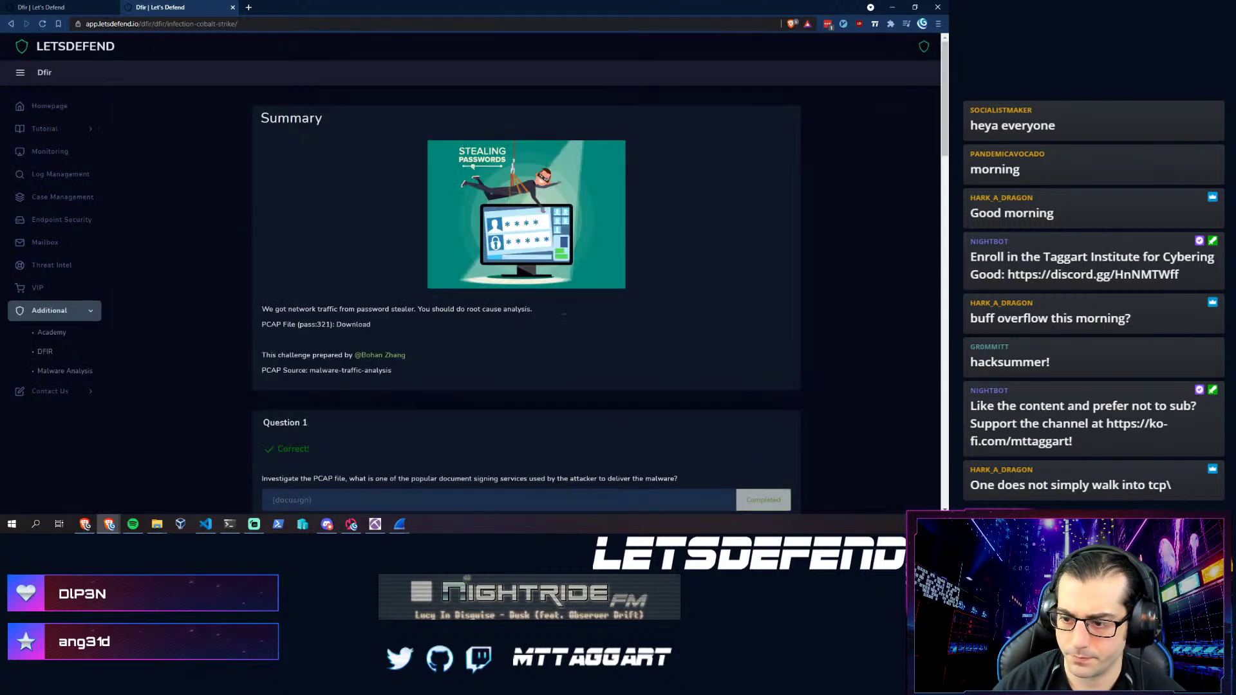
scroll(570, 312, down, 5)
scroll(569, 307, down, 2)
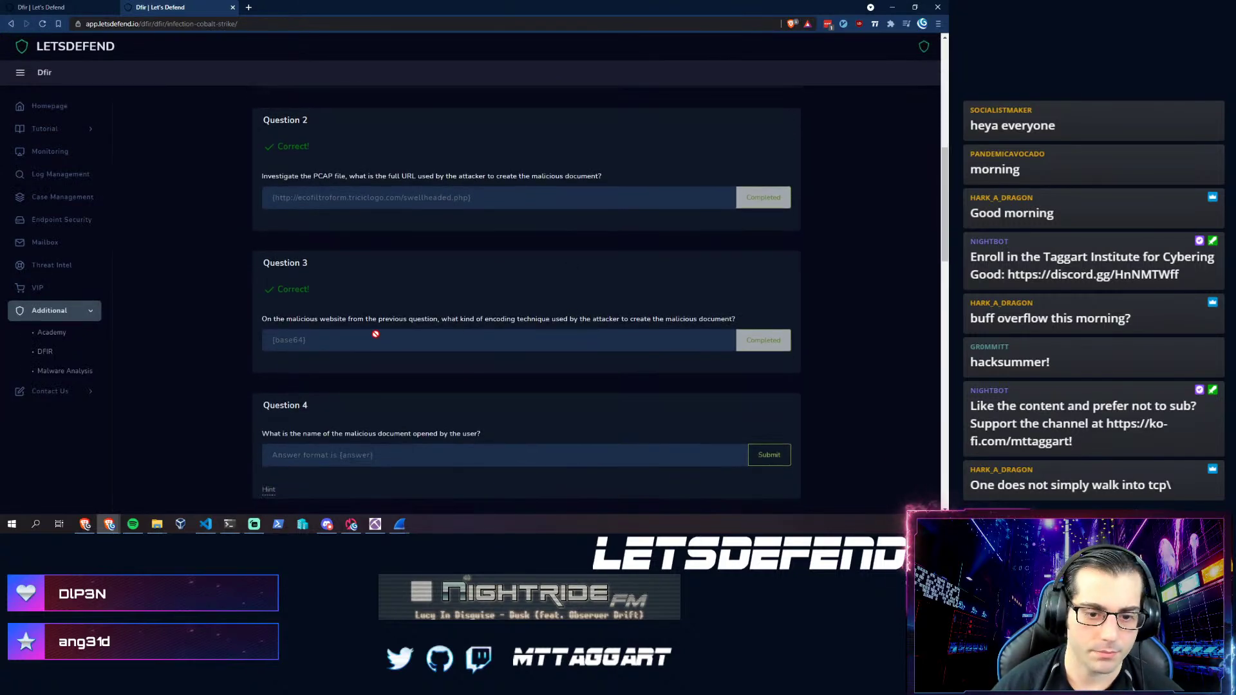
scroll(371, 330, down, 1)
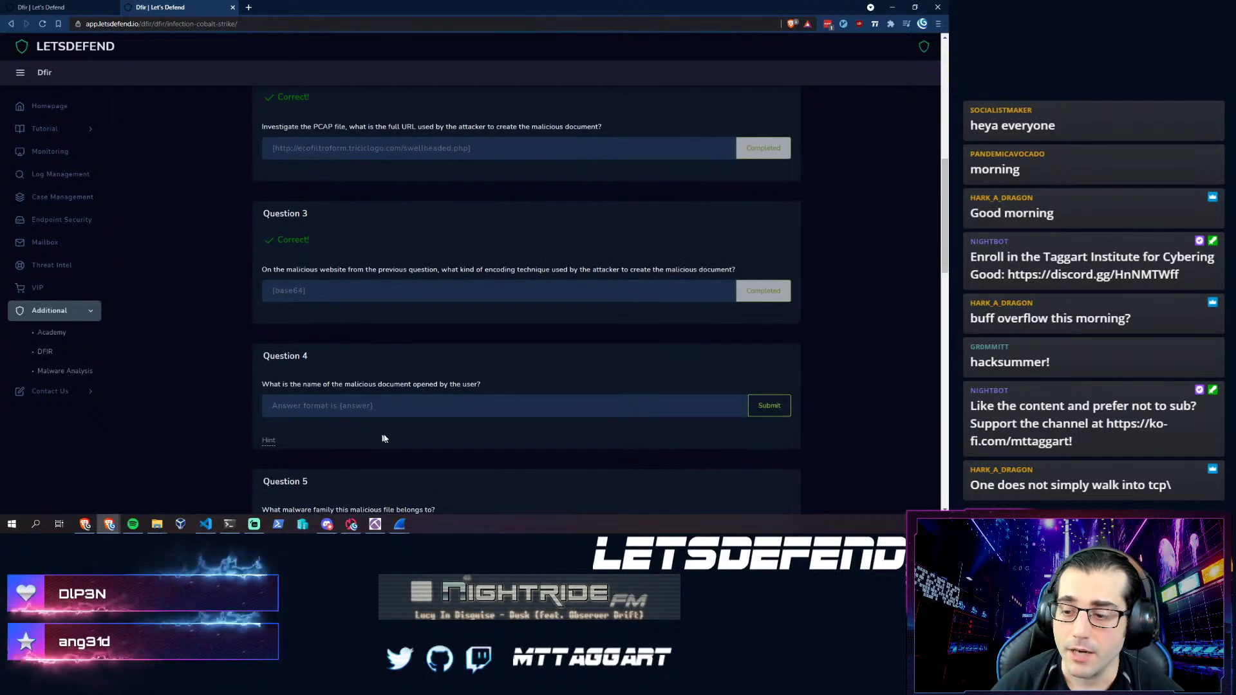
- Rescan swellheaded.php[1].html and place the cursor in Question 4's answer field
click(205, 524)
scroll(470, 489, up, 5)
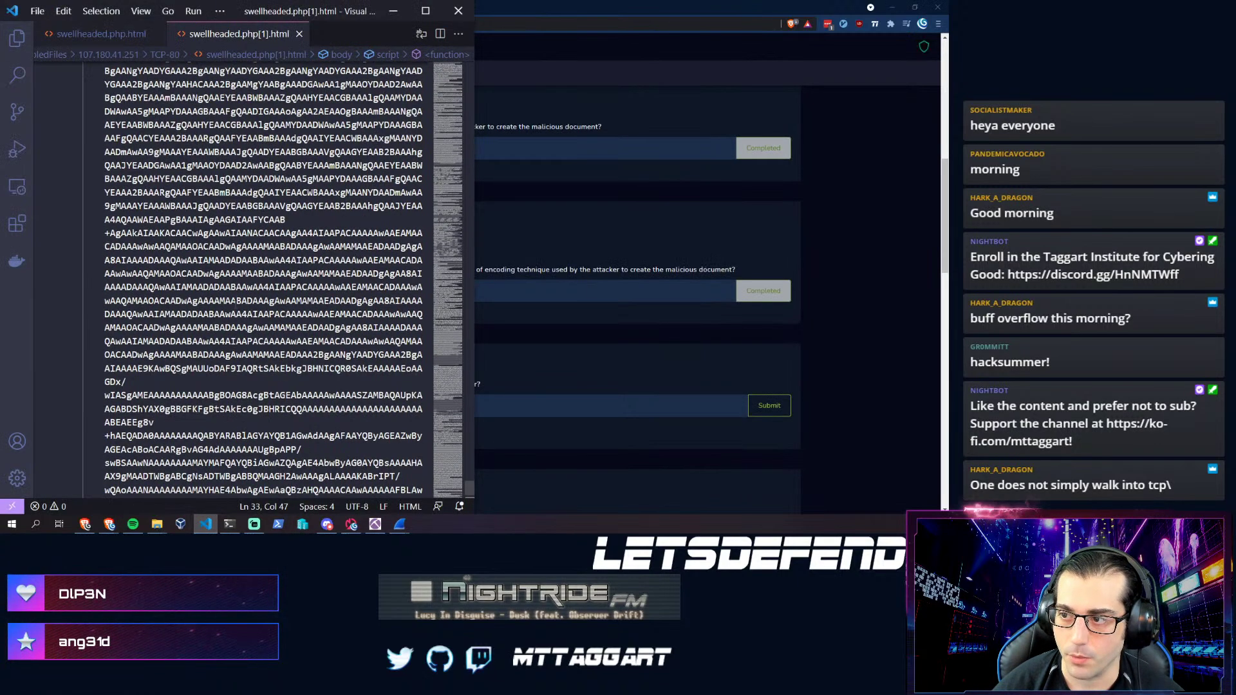
scroll(339, 223, up, 15)
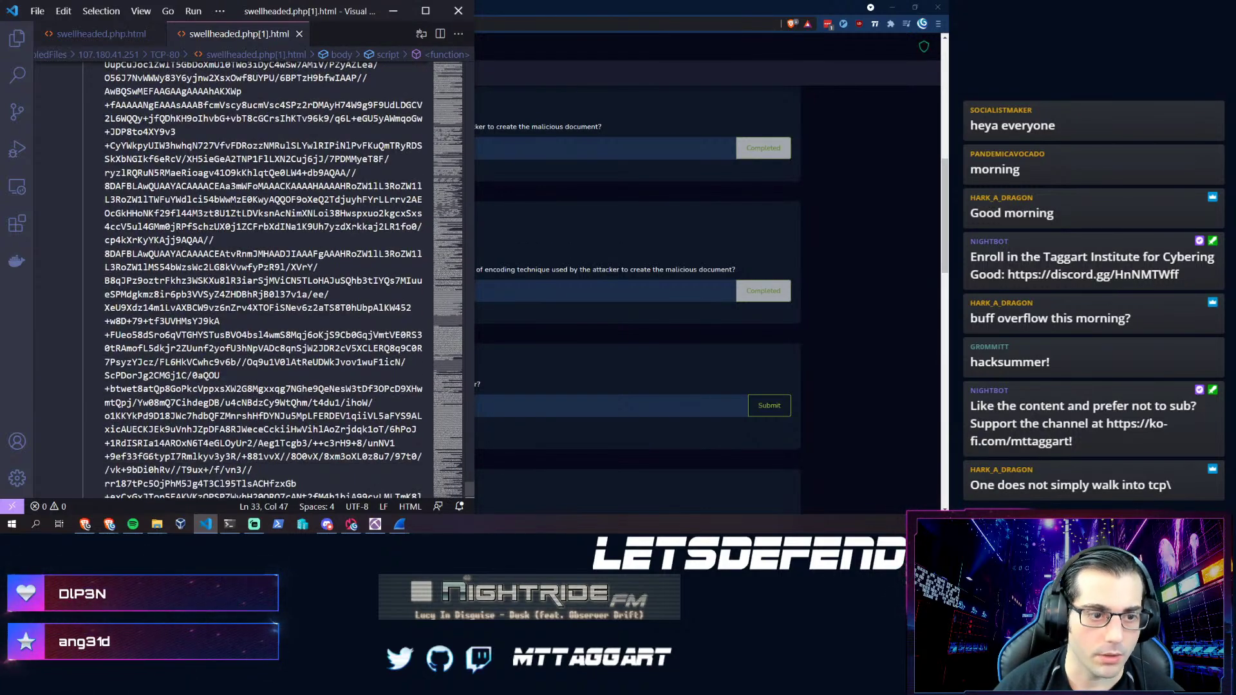
scroll(339, 223, down, 7)
scroll(339, 224, down, 12)
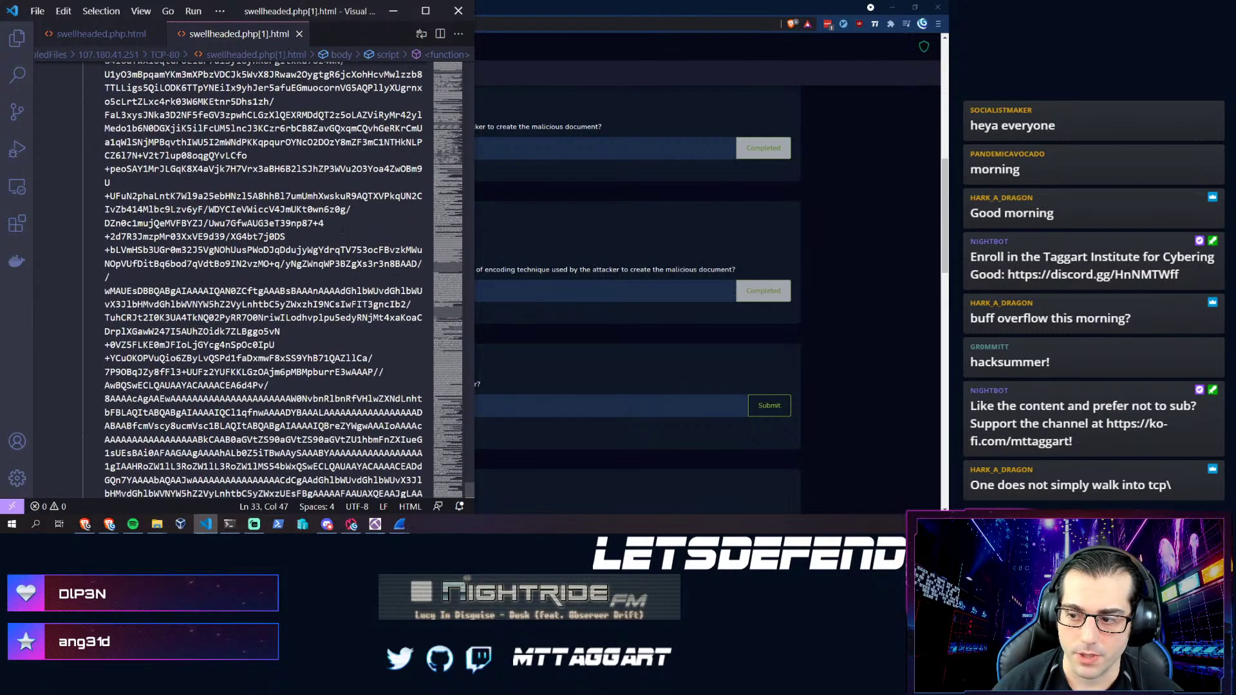
scroll(264, 281, down, 4)
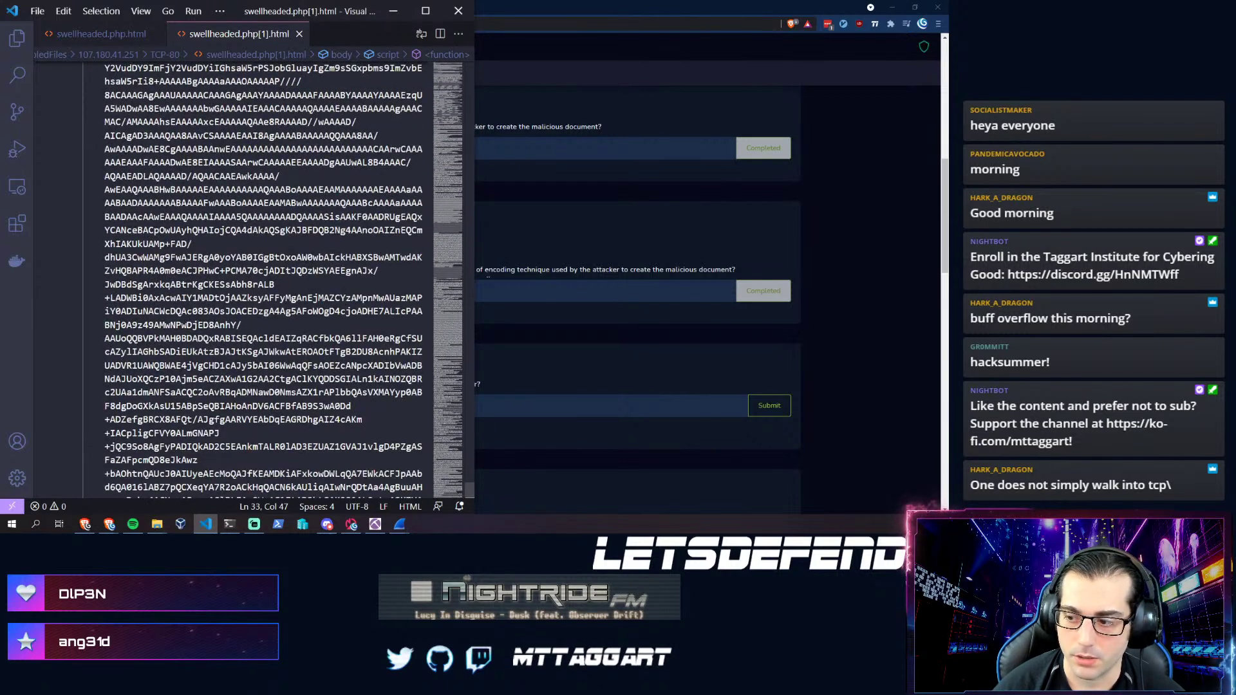
click(539, 366)
scroll(236, 369, down, 2)
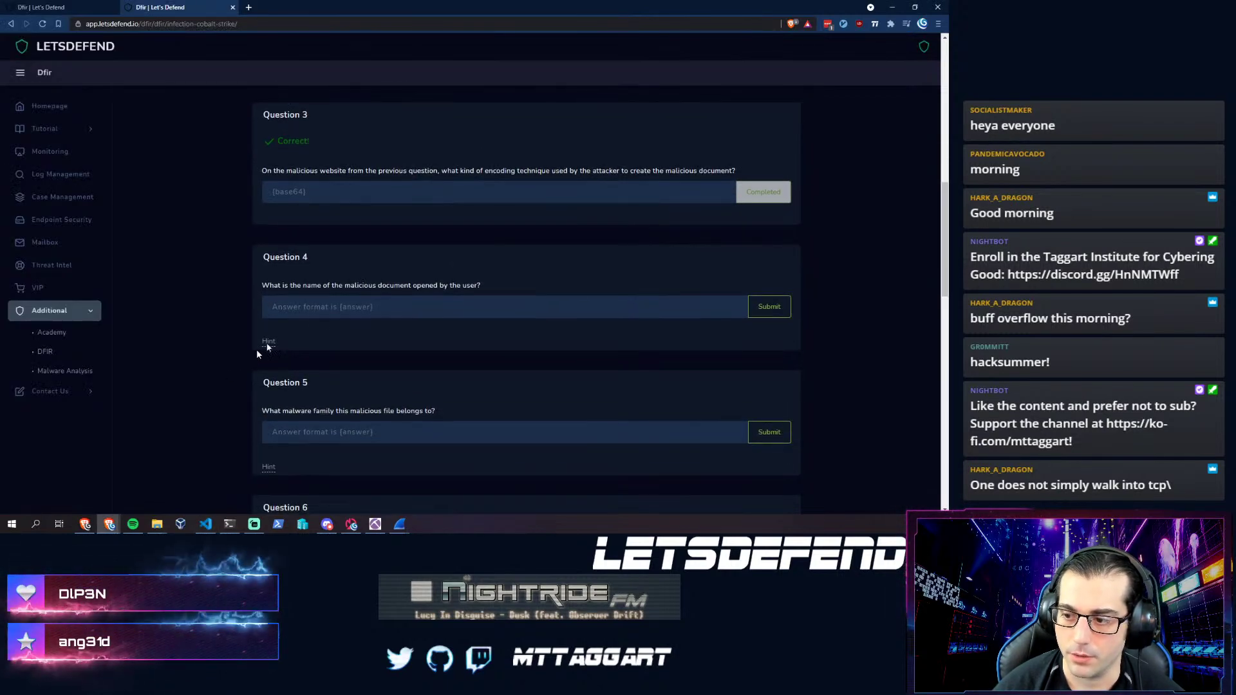
click(289, 307)
- Select the filename 0524_4109399728218.doc from the saveAs call at the file's end
key(alt+Tab)
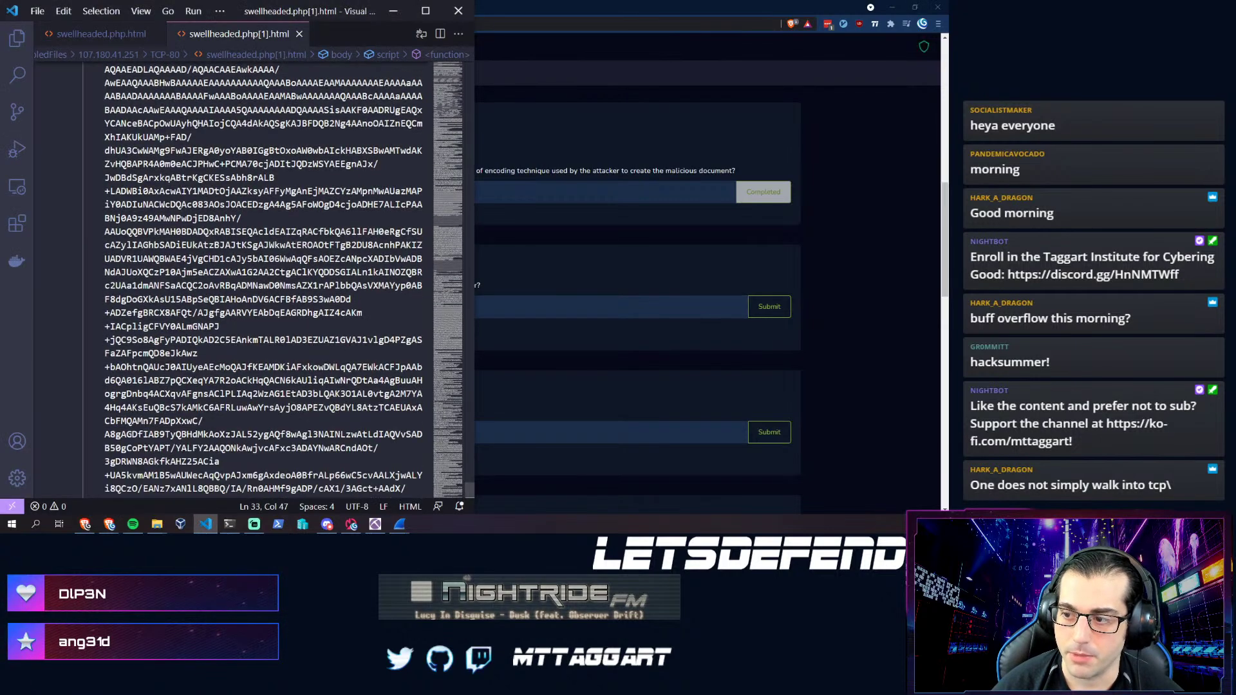
drag(447, 236, 449, 340)
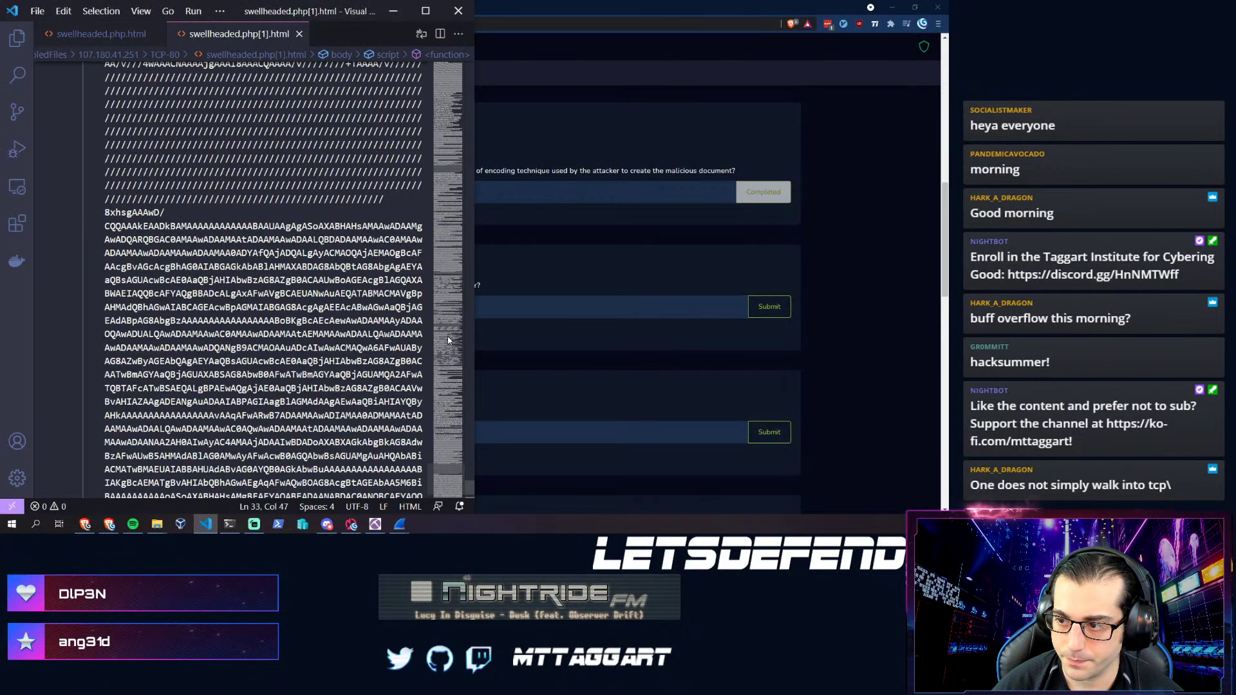
key(ctrl+End)
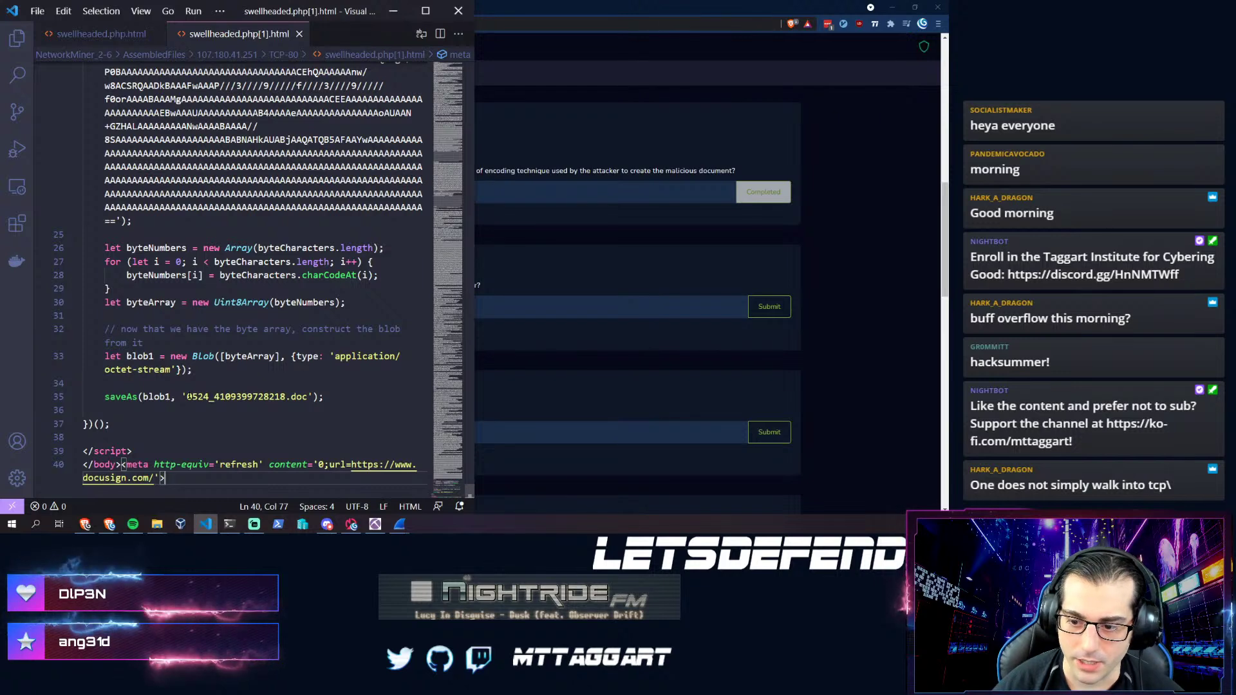
drag(187, 396, 308, 397)
key(ctrl+c)
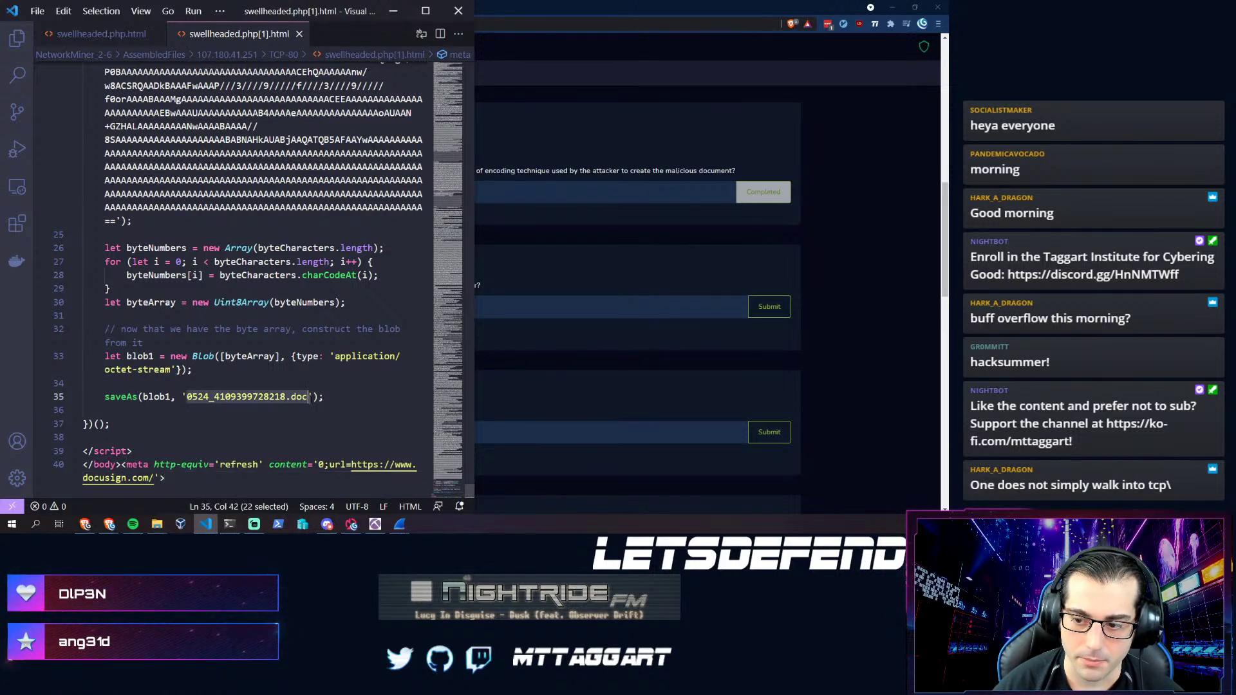
click(583, 341)
- Answer Question 4 with {0524_4109399728218.doc}
click(309, 311)
text({)
key(ctrl+v)
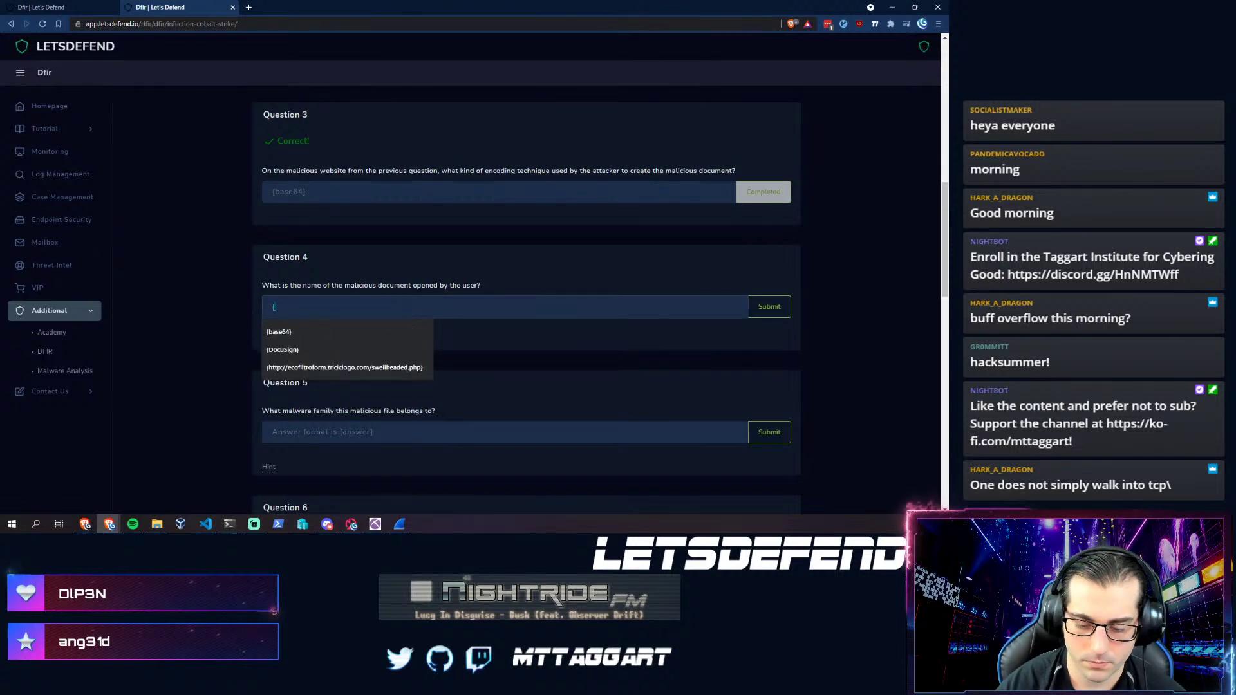
text(})
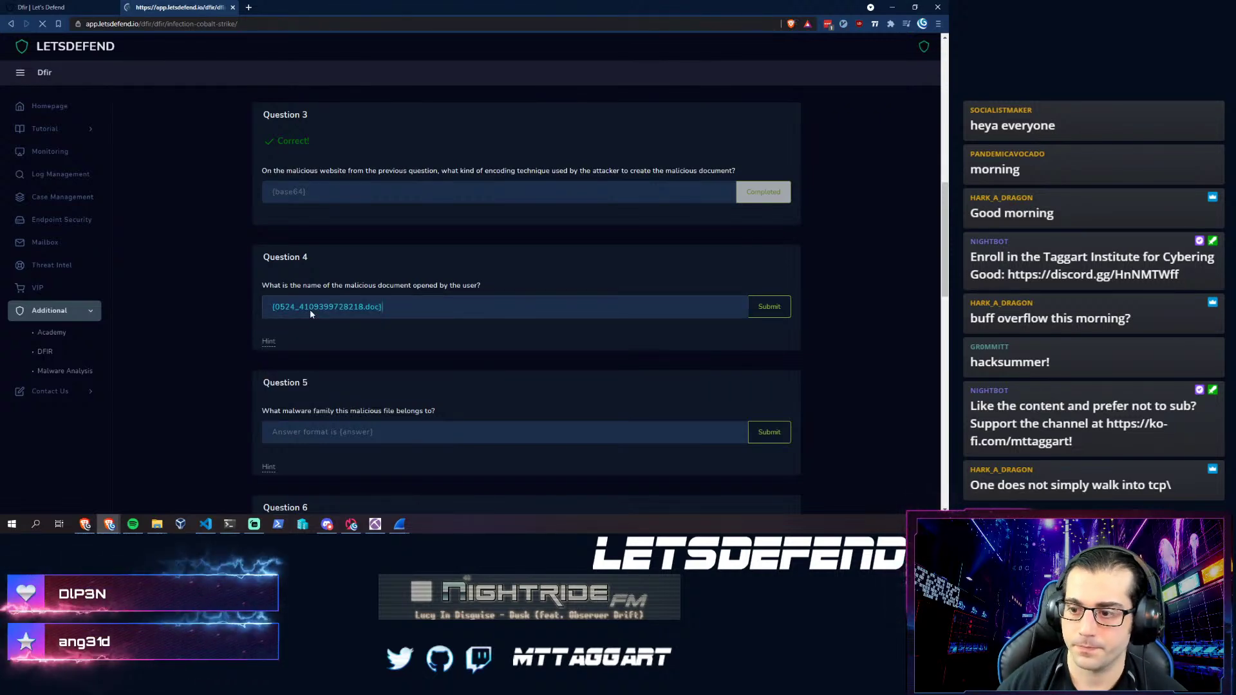
scroll(306, 314, down, 10)
scroll(306, 315, down, 8)
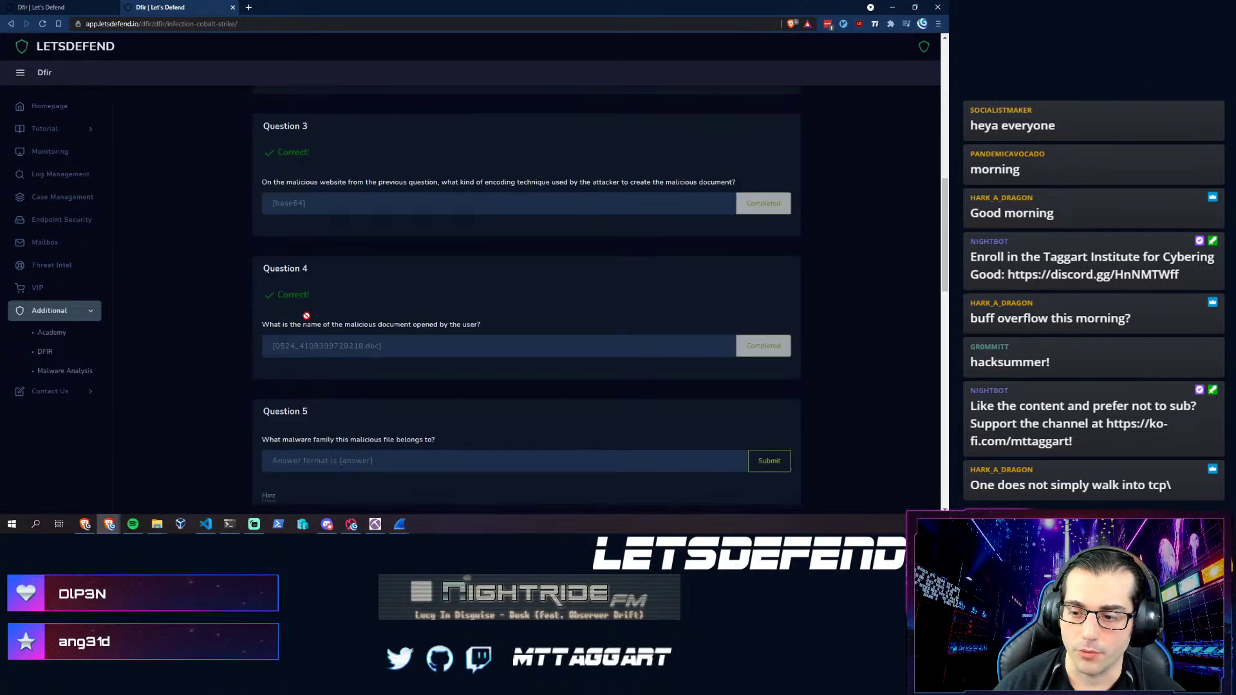
scroll(241, 254, up, 4)
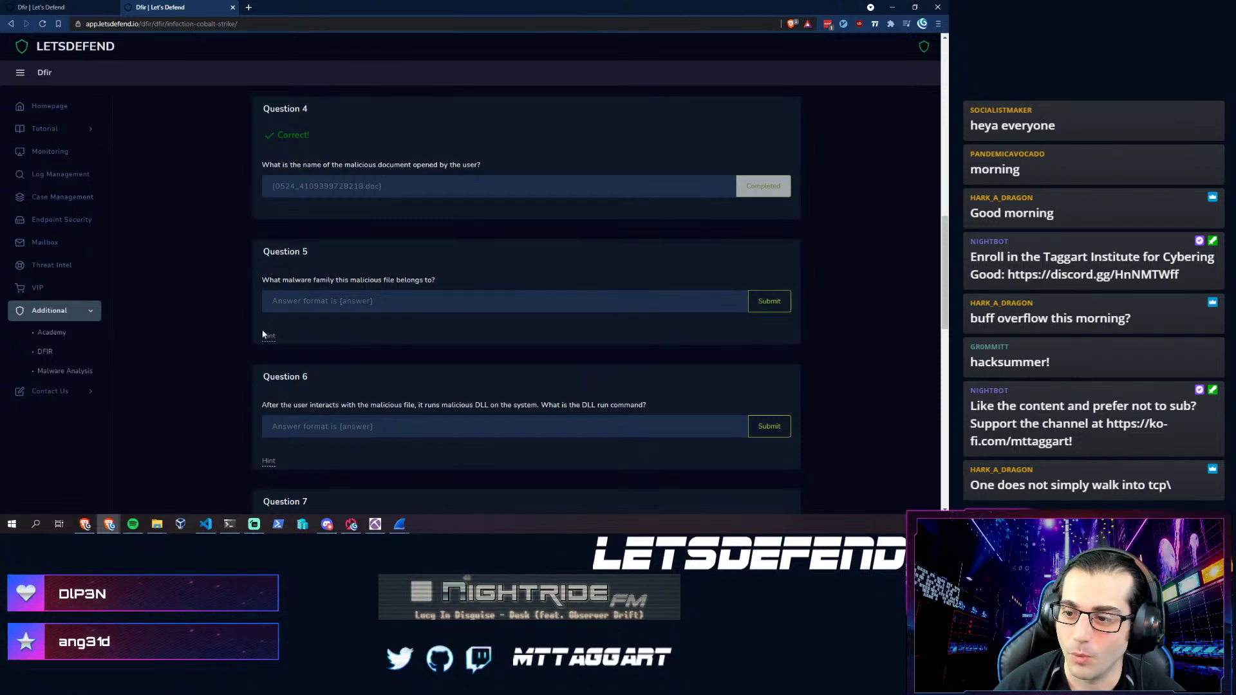
- Place the cursor in Question 5's answer field, dismissing the autofill suggestions
click(386, 300)
click(212, 317)
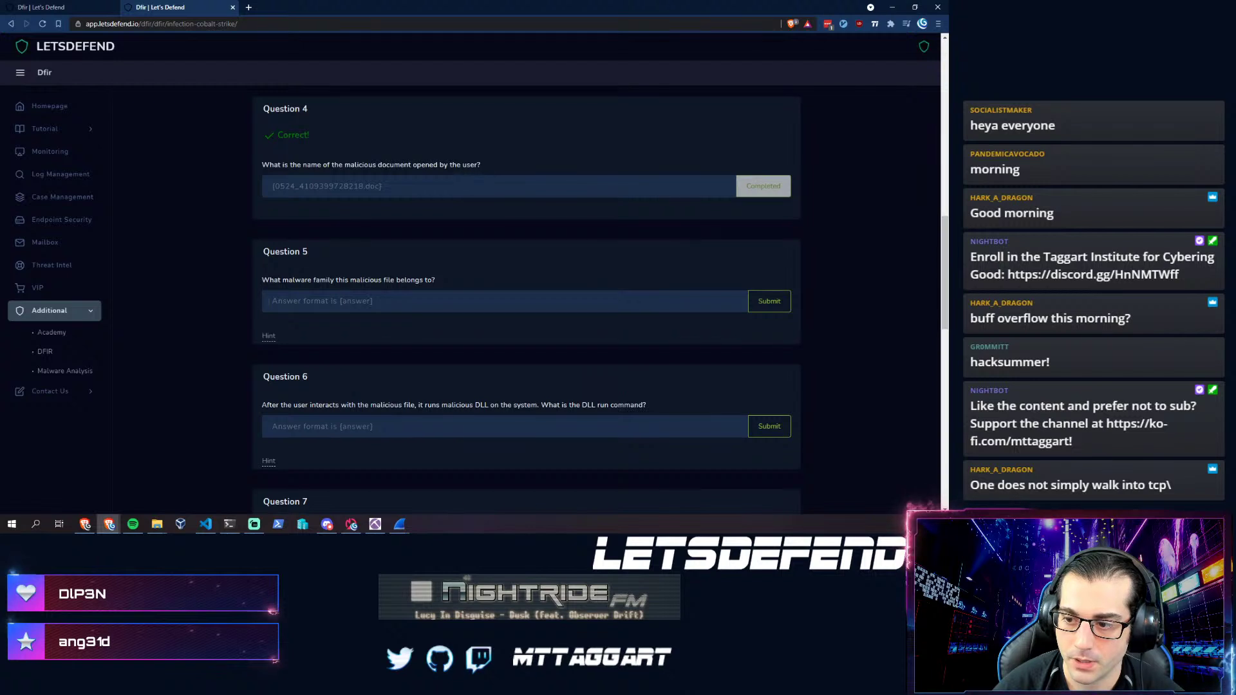
click(268, 301)
click(251, 496)
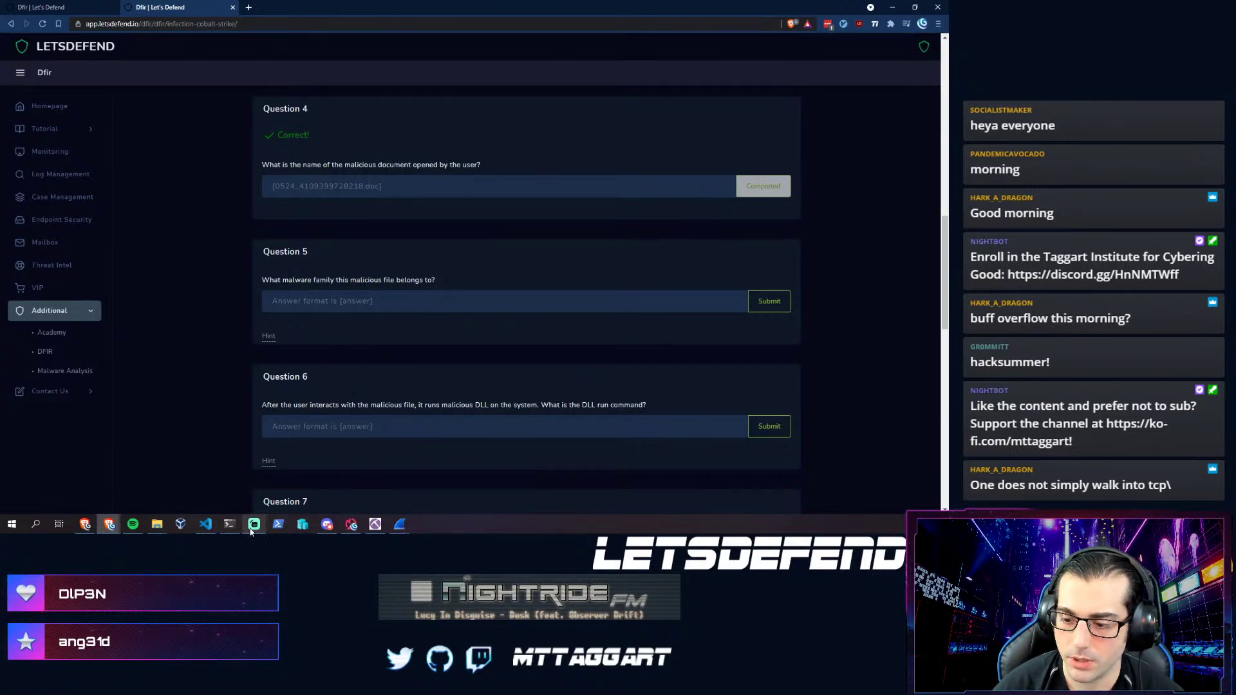
- List NetworkMiner's extracted files, trying a 'doc' filter, and bring up actions for swellheaded.php[1].html
click(379, 527)
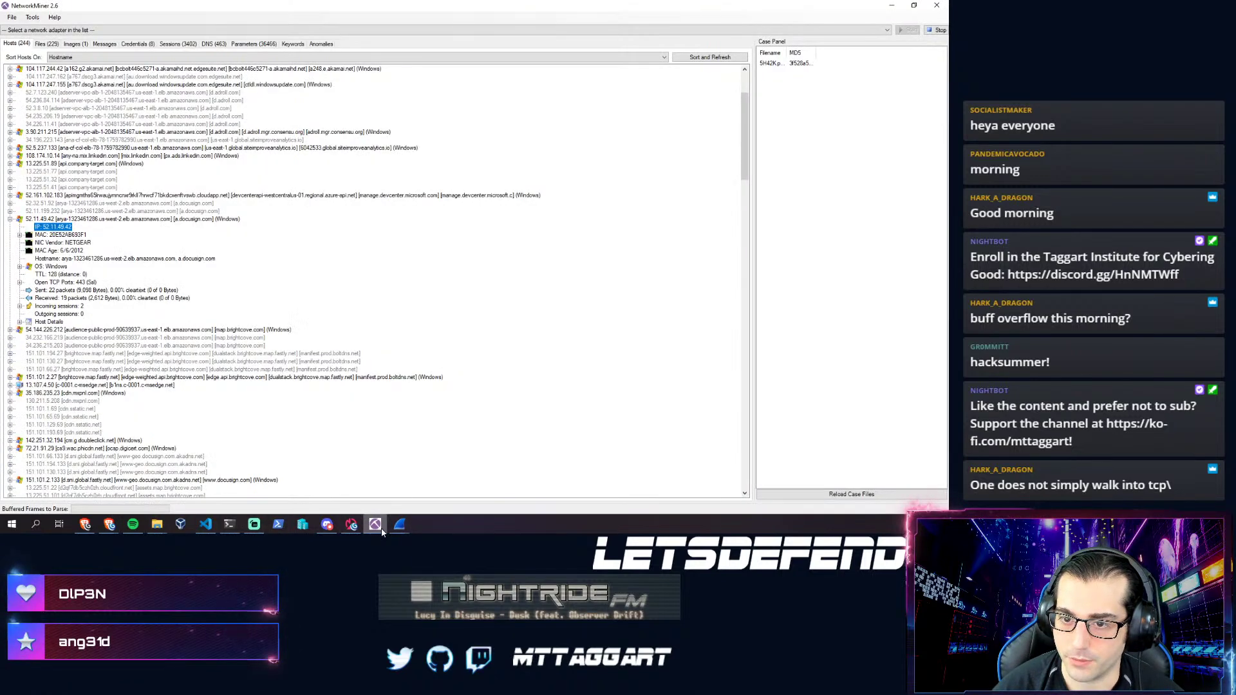
click(45, 45)
click(61, 56)
text(doc)
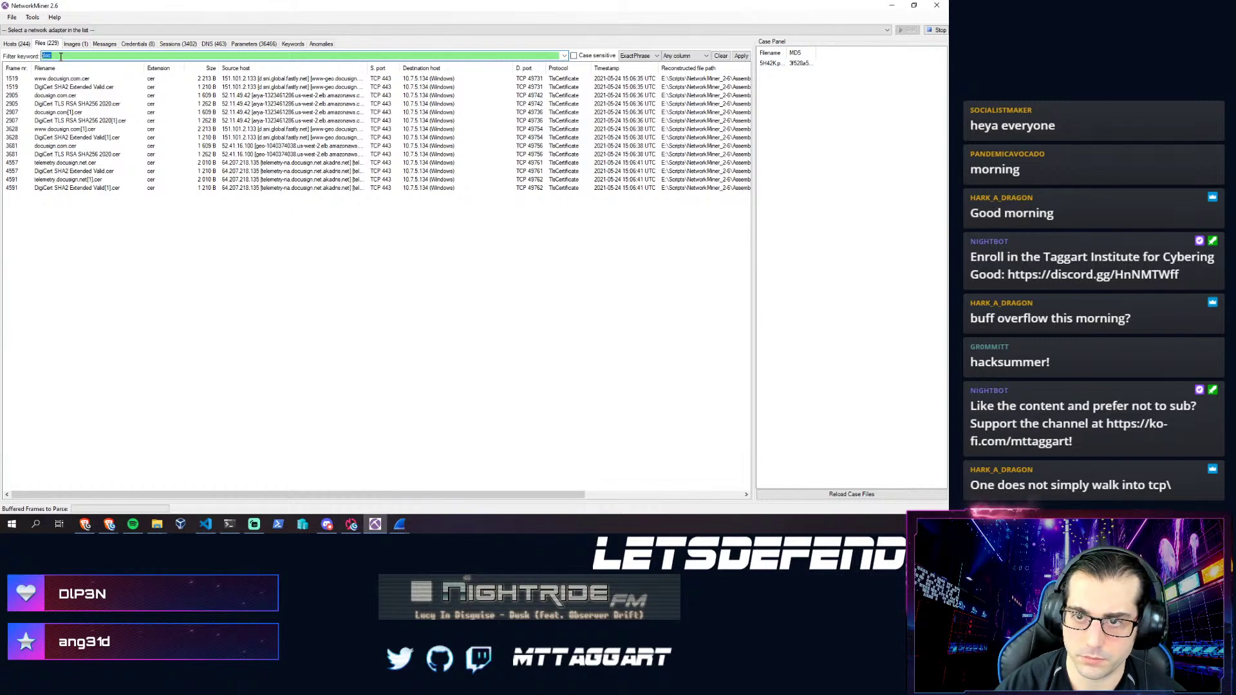
key(BackSpace)
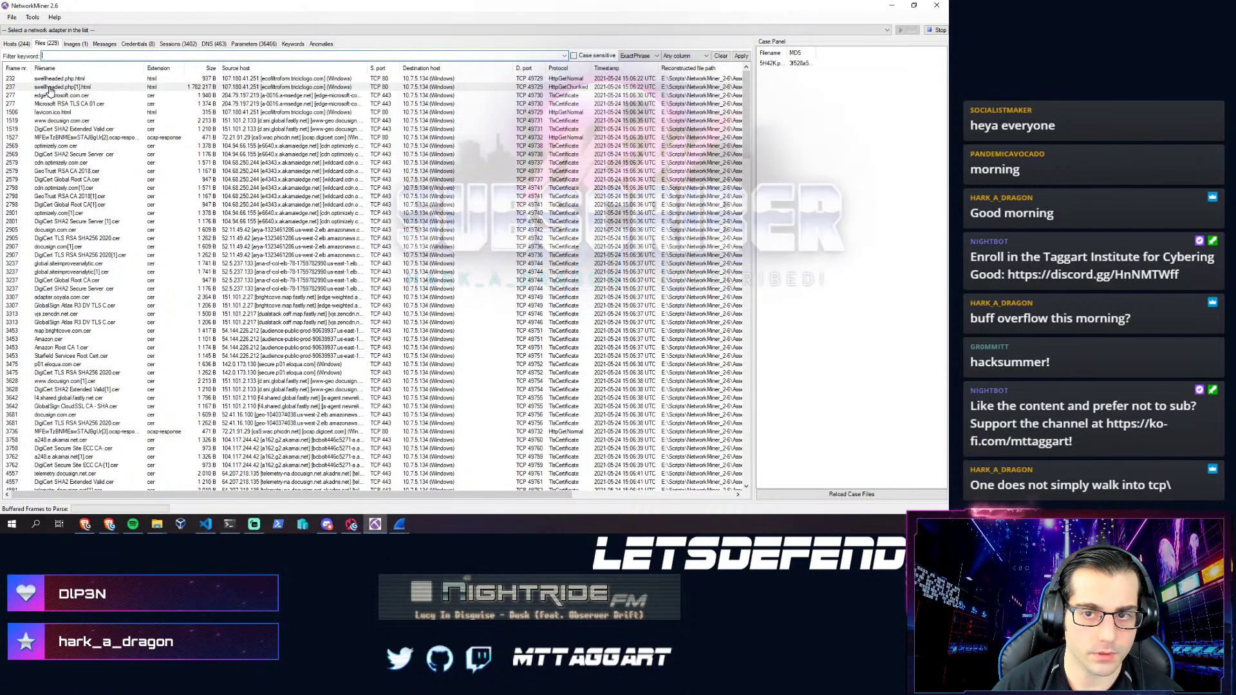
click(50, 90)
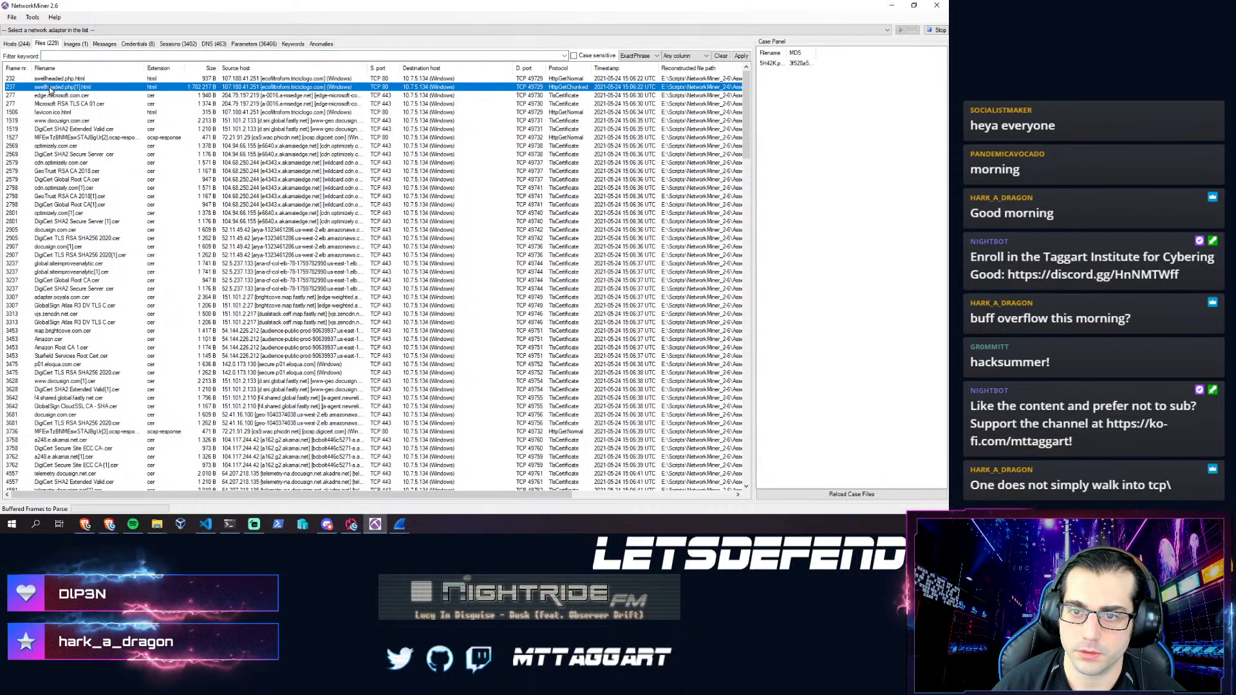
right_click(51, 90)
- Open the reconstructed HTML page in Brave and save the generated .doc into the 5H42K folder
click(59, 93)
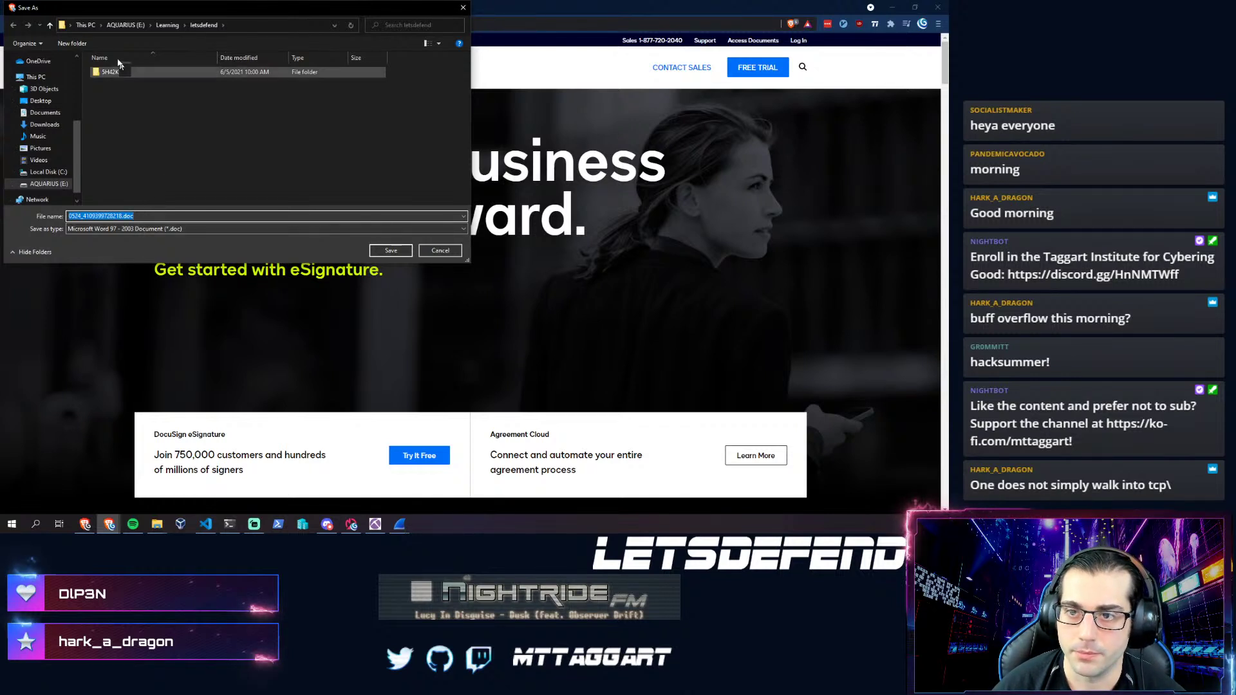
double_click(127, 74)
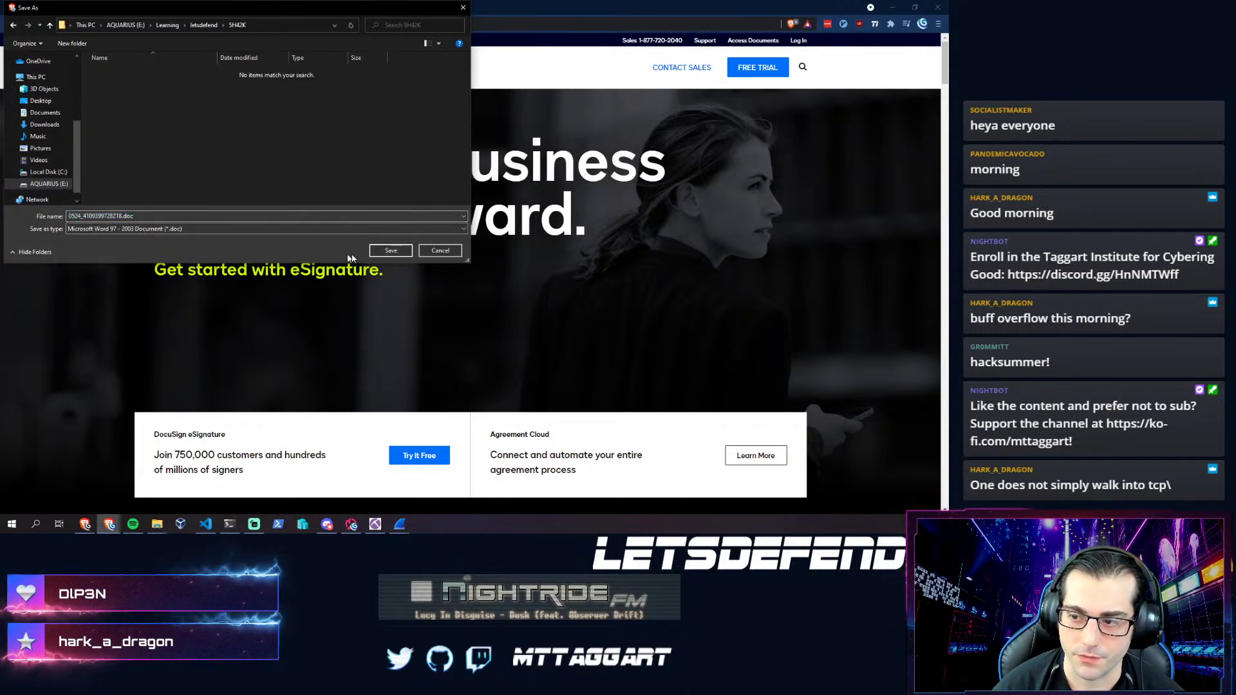
click(390, 250)
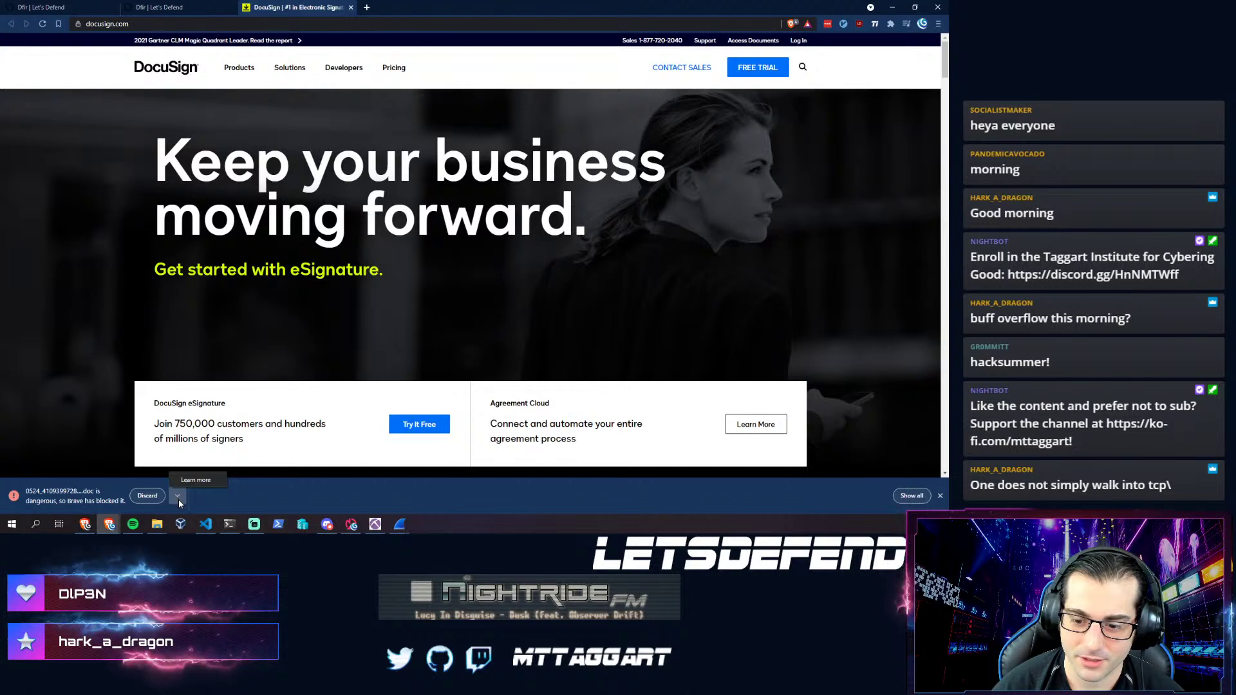
- Check why the .doc download was blocked, then discard it and return to the address bar
click(188, 488)
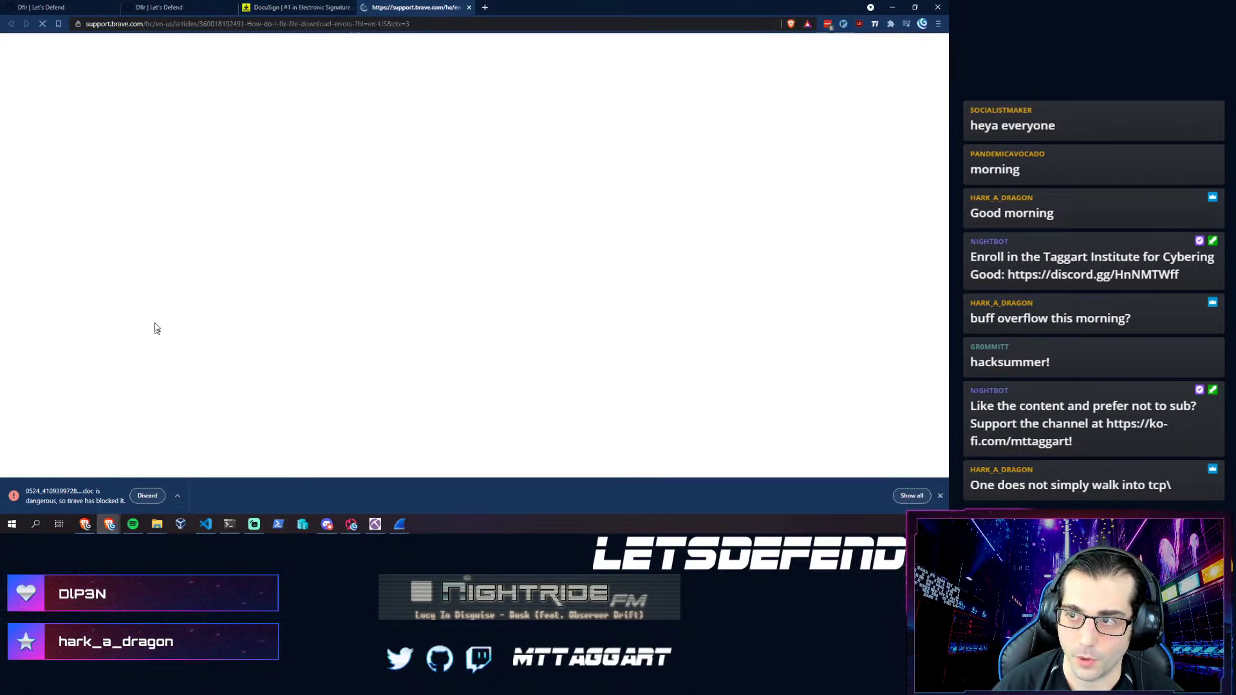
key(ctrl+w)
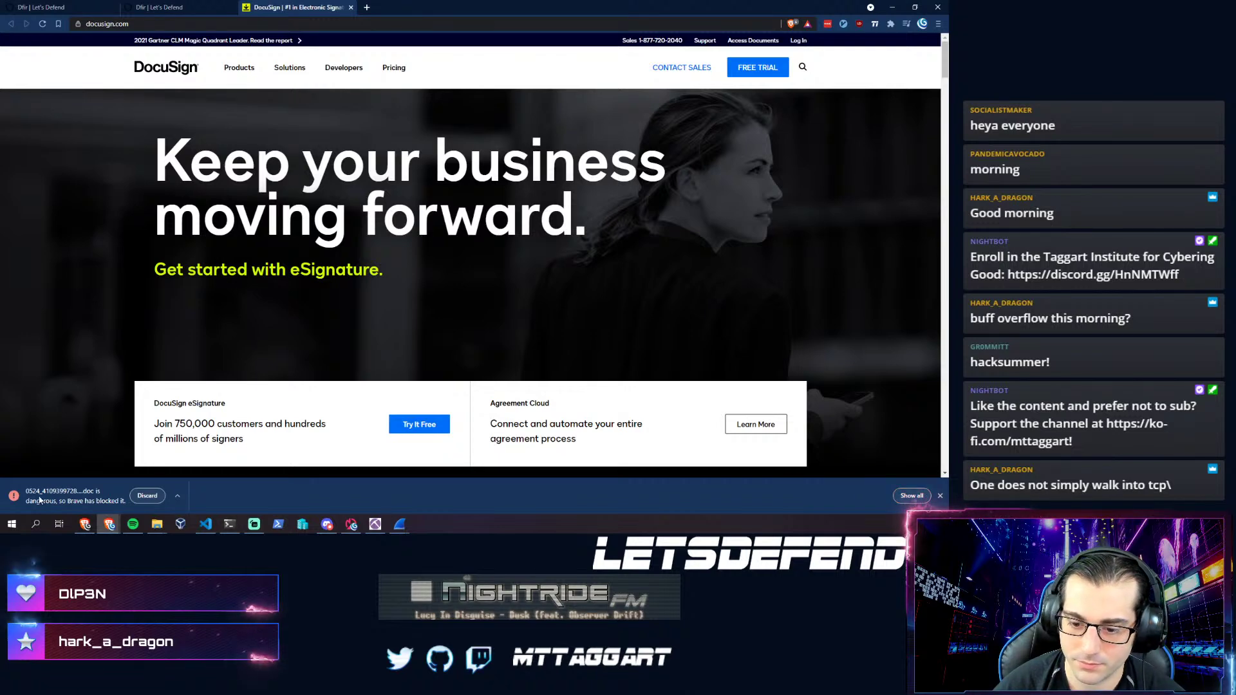
click(140, 498)
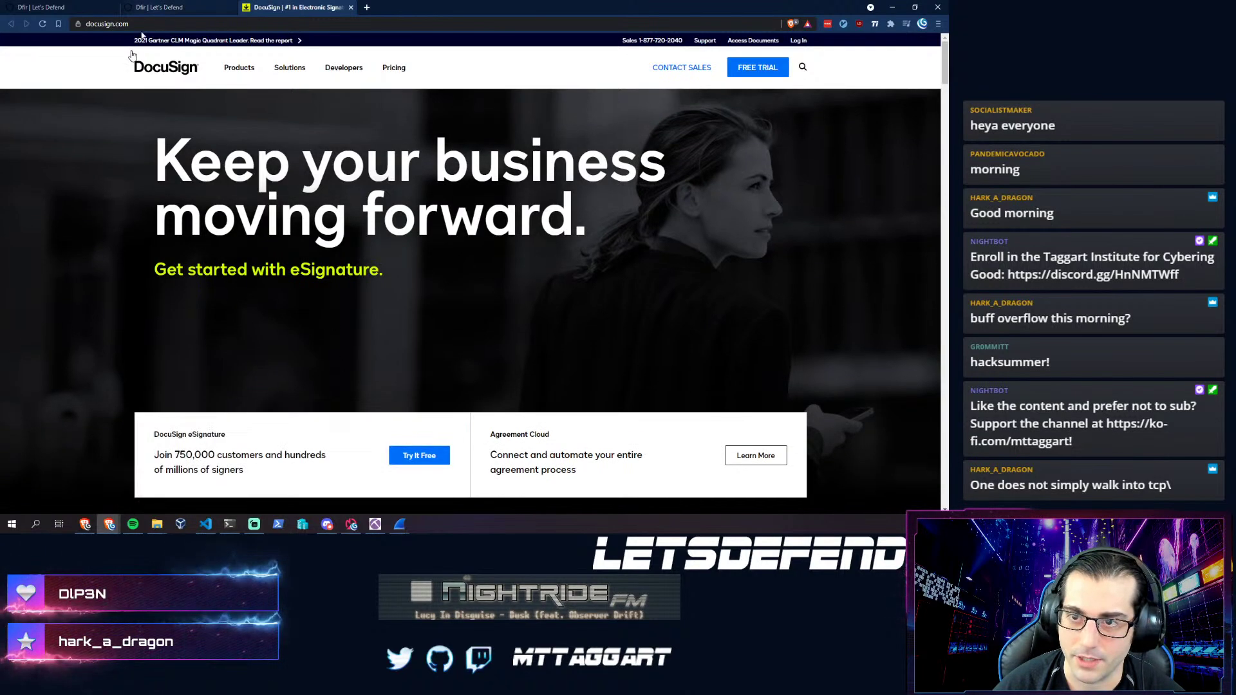
click(178, 23)
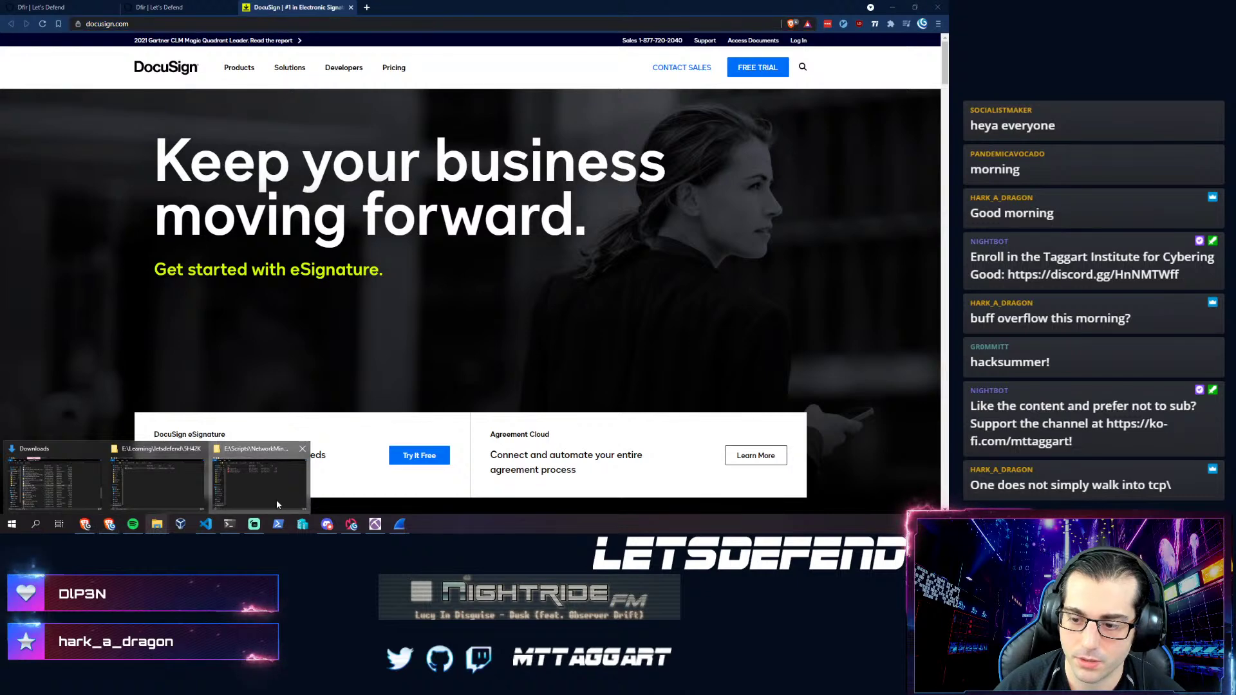
- Open swellheaded.php[1].html from the TCP-80 AssembledFiles folder in Microsoft Edge
click(260, 479)
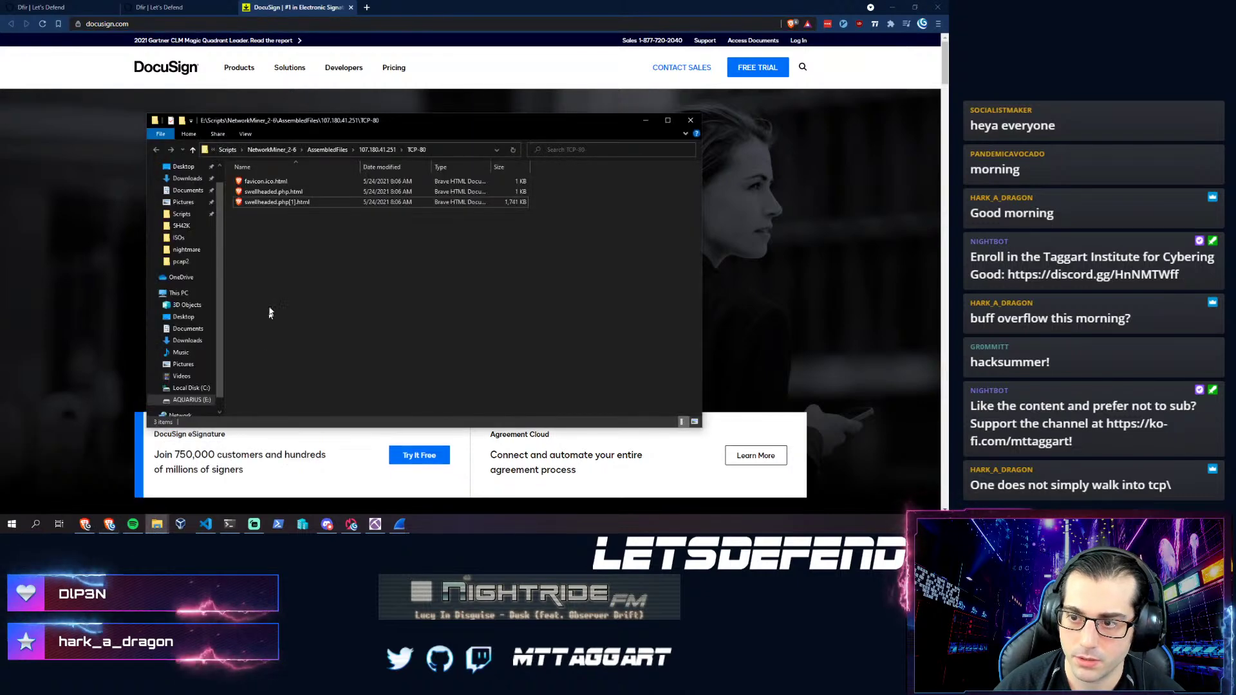
right_click(254, 204)
mouse_move(299, 280)
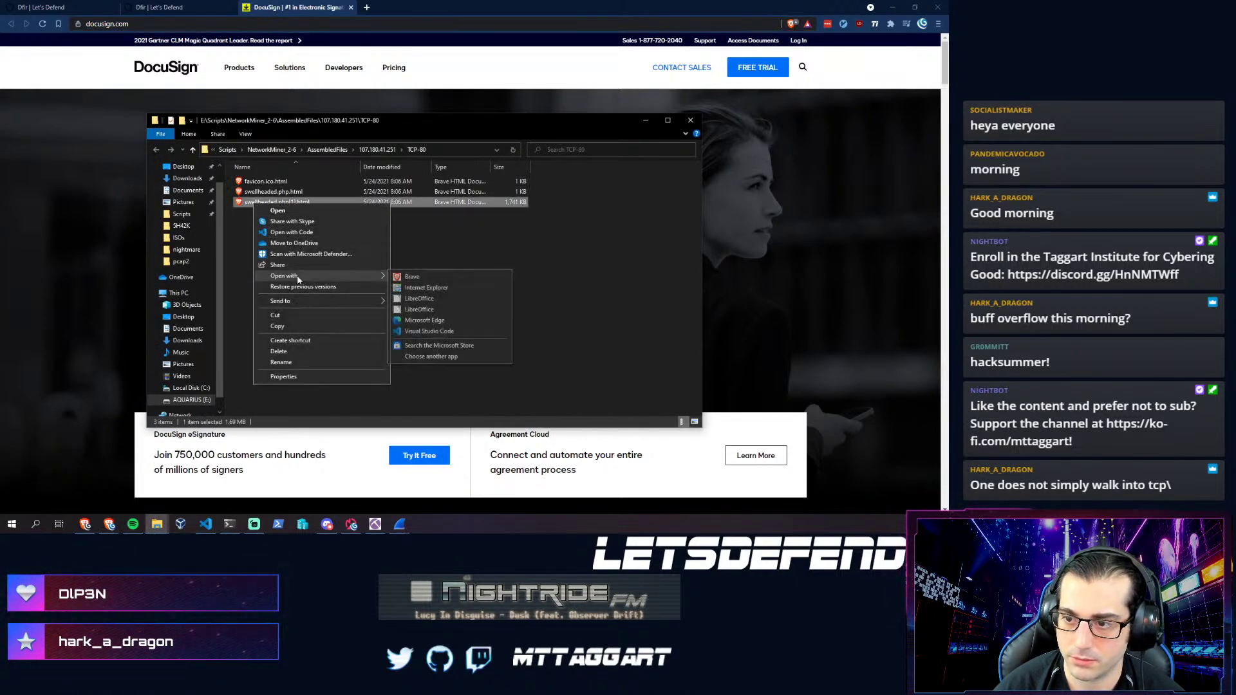
click(435, 320)
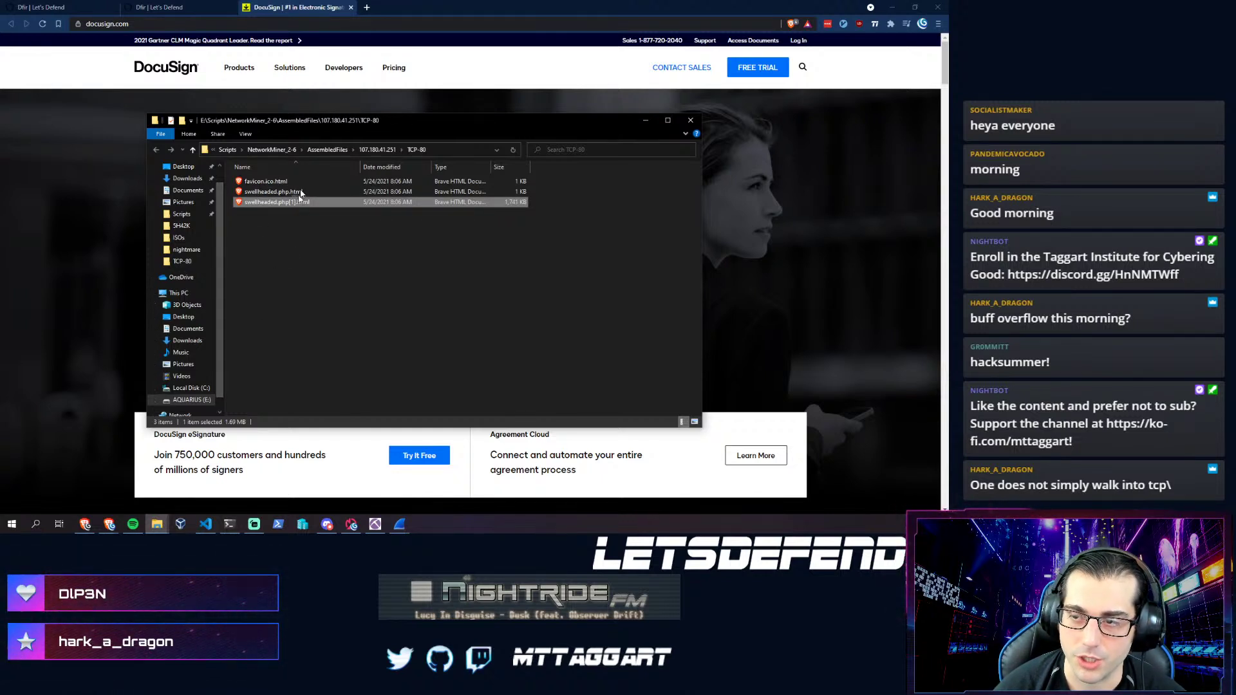
- Go to the VirusTotal website in Brave
click(257, 70)
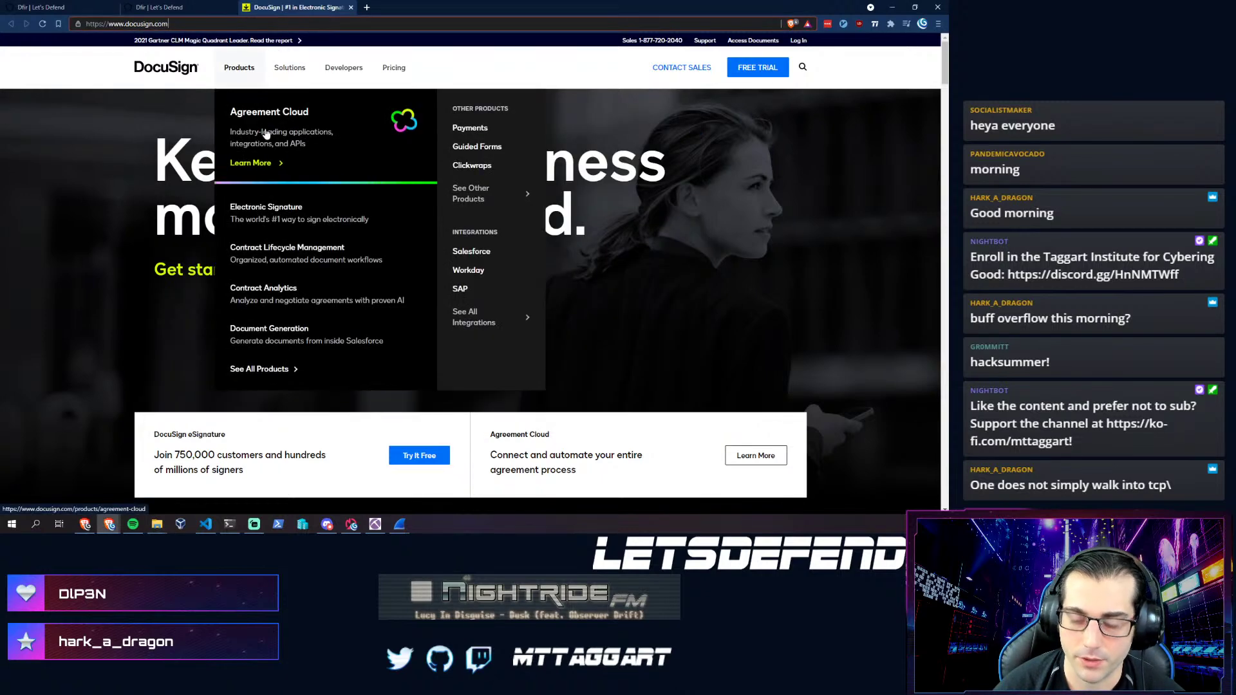
key(ctrl+l)
text(virustotal)
key(Return)
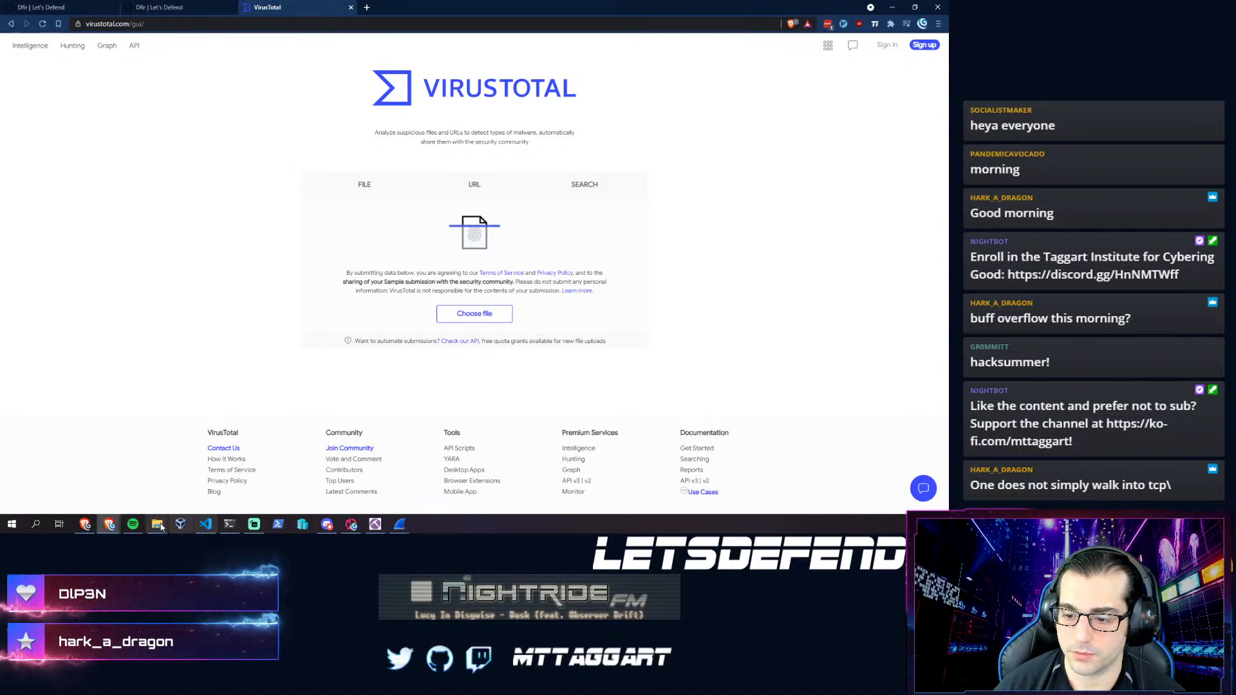
- Upload swellheaded.php[1].html to VirusTotal by dragging it from Explorer, and confirm the scan
mouse_move(157, 524)
click(219, 483)
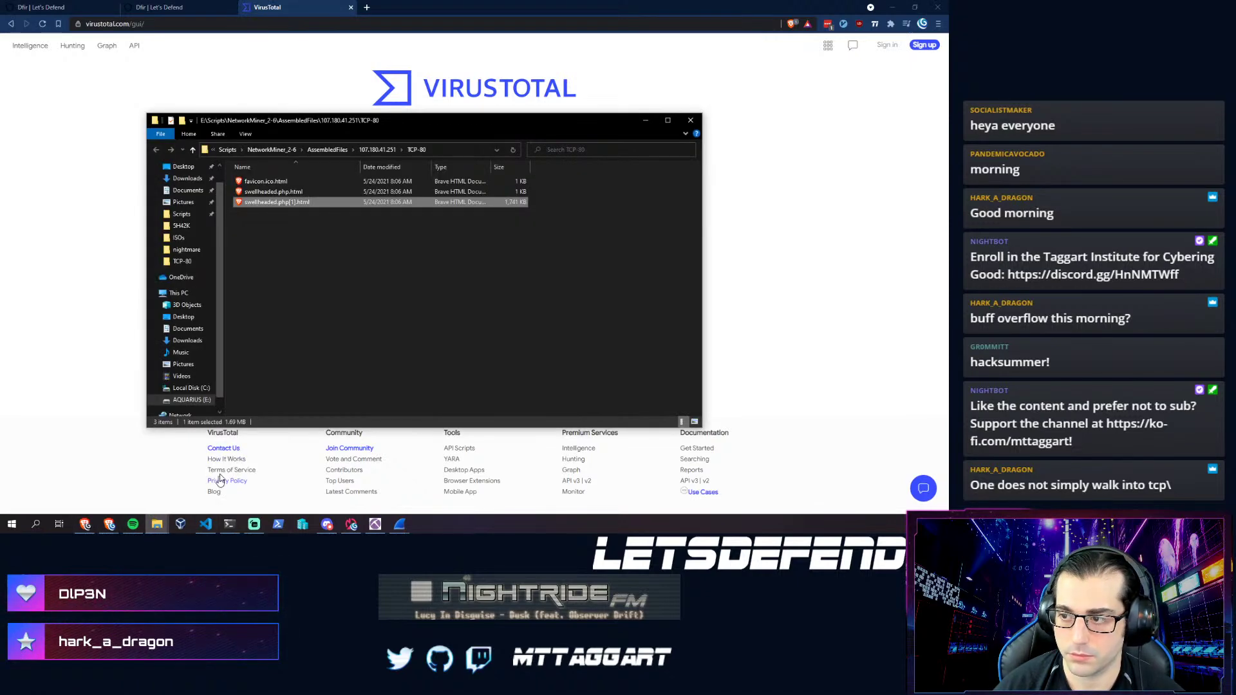
drag(320, 123, 833, 147)
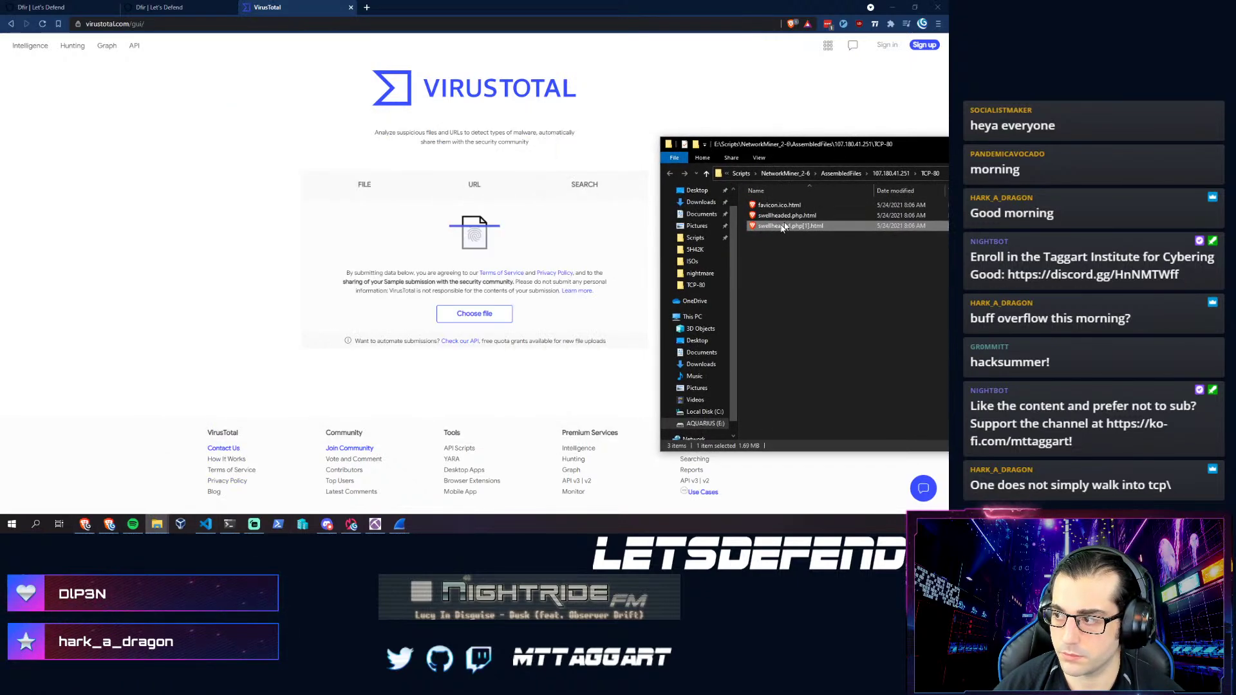
drag(779, 228, 481, 325)
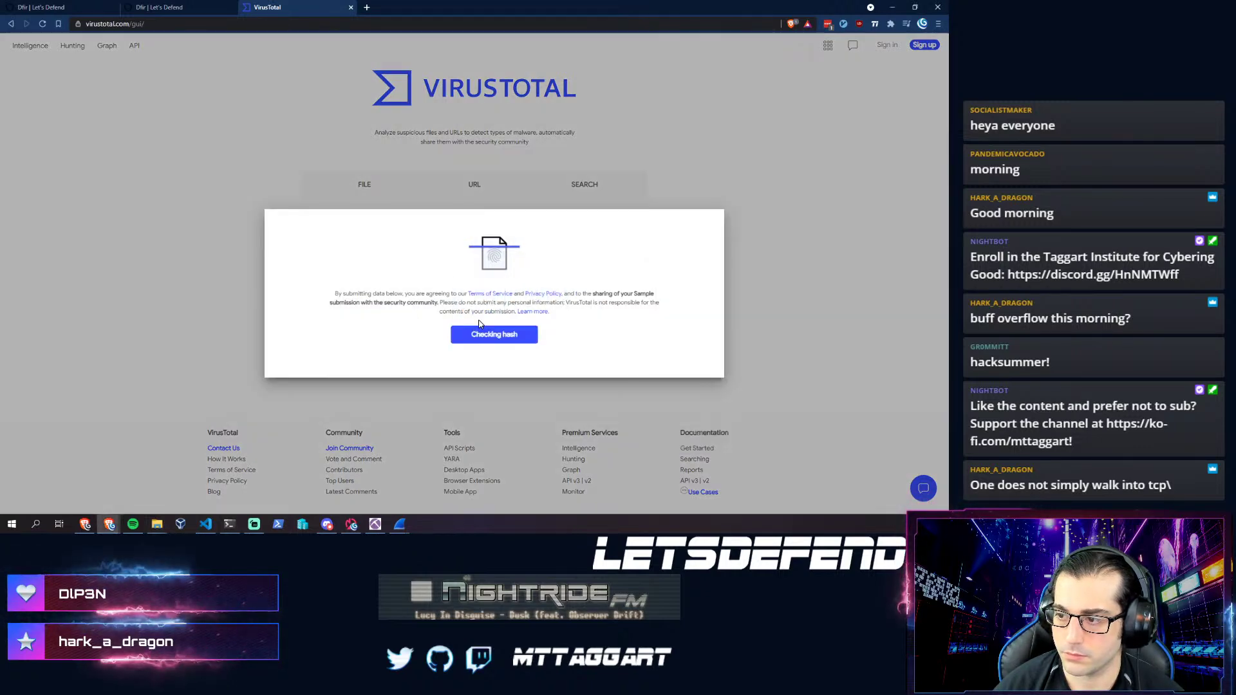
click(478, 343)
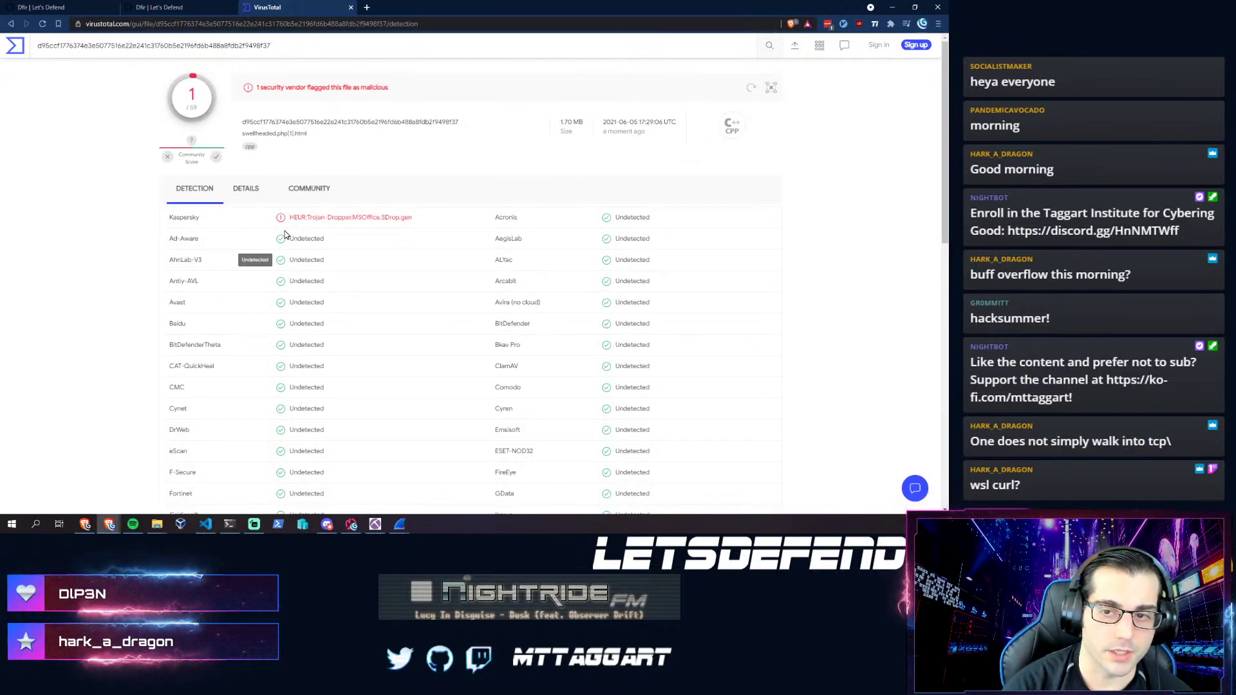
key(alt+Tab)
- Review the base64 payload script saving 0524_4109399728218.doc, then return to the VirusTotal report
scroll(235, 202, up, 2)
scroll(235, 202, up, 10)
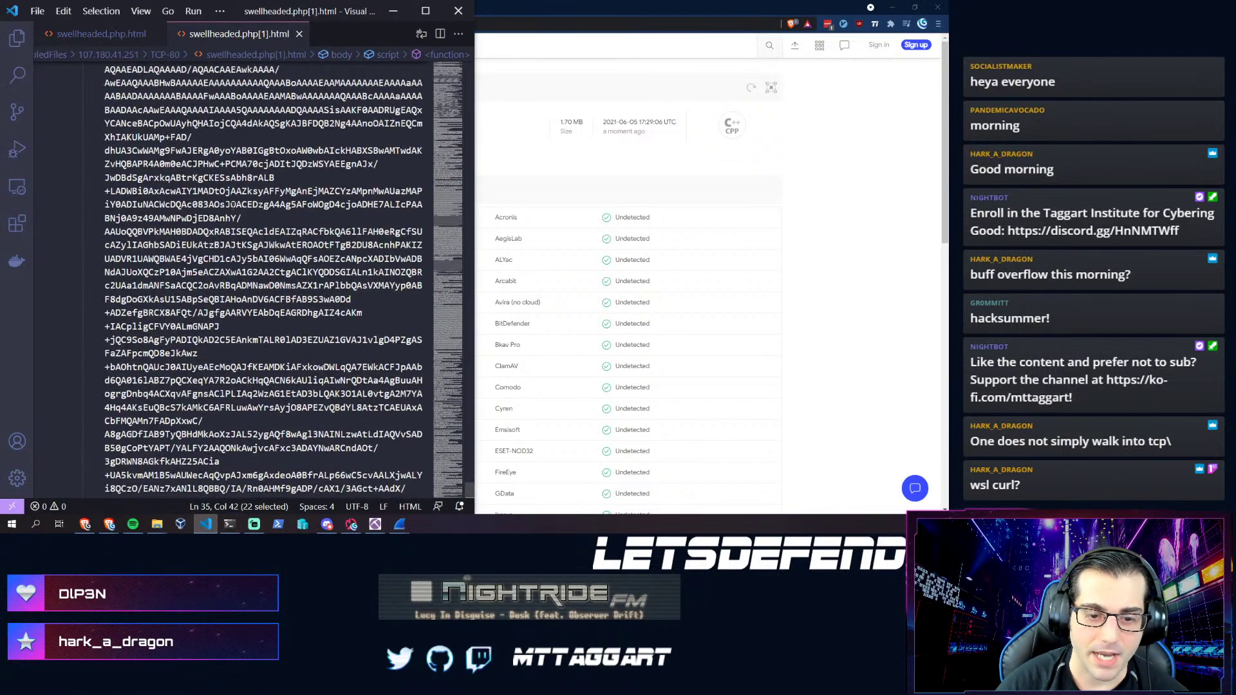
scroll(263, 281, down, 9)
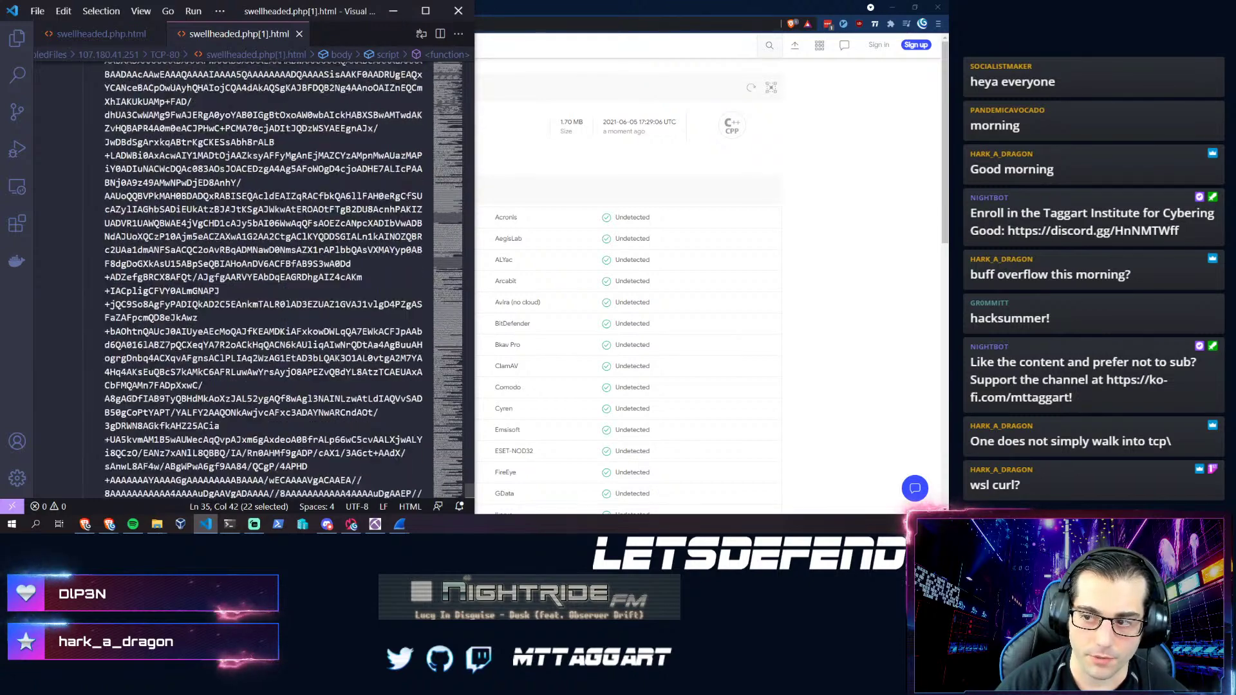
scroll(192, 290, down, 10)
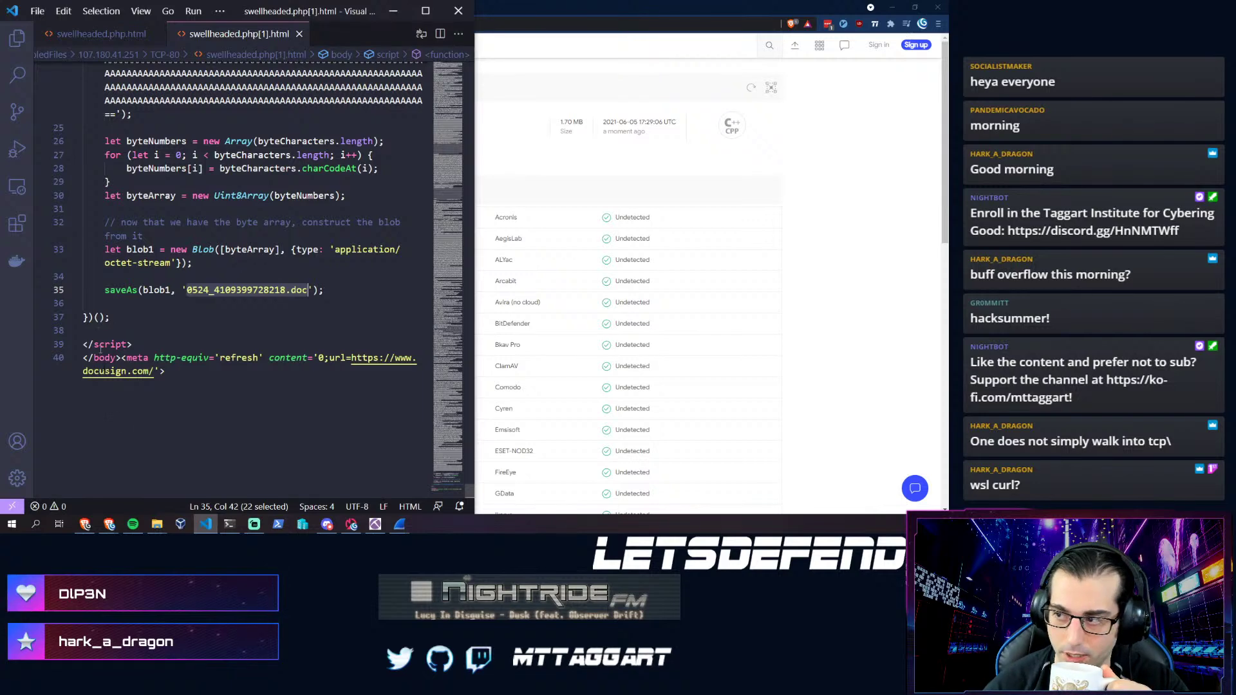
click(804, 200)
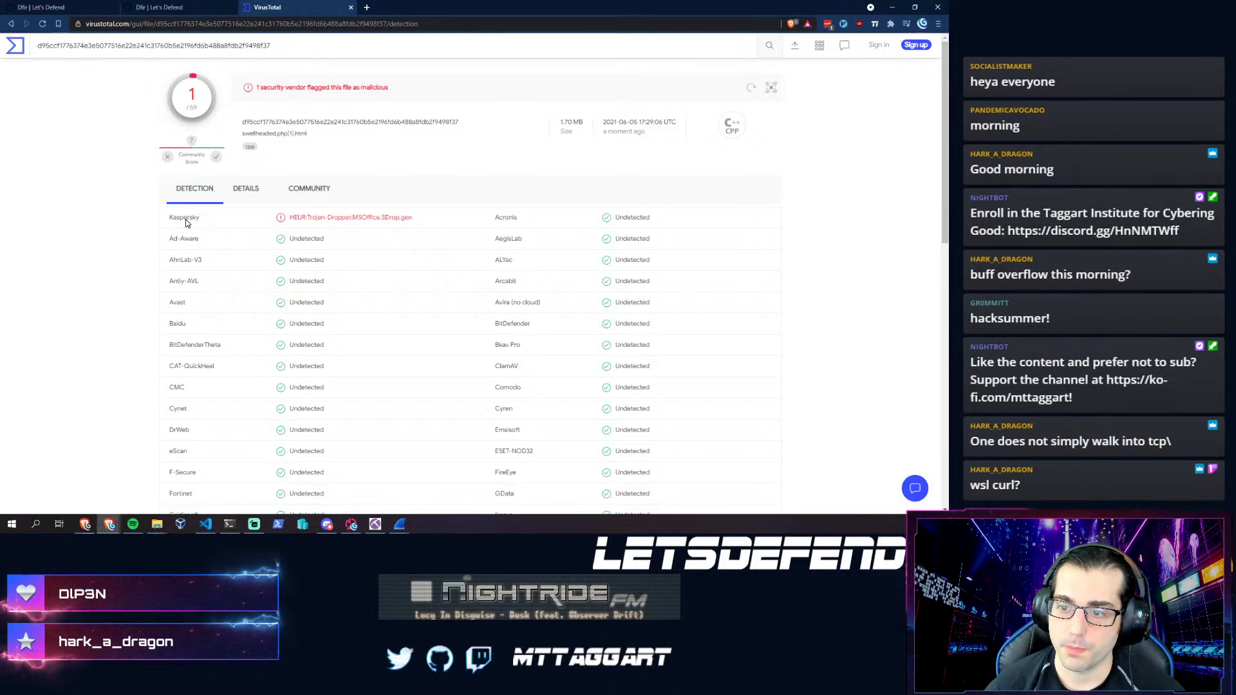
click(245, 187)
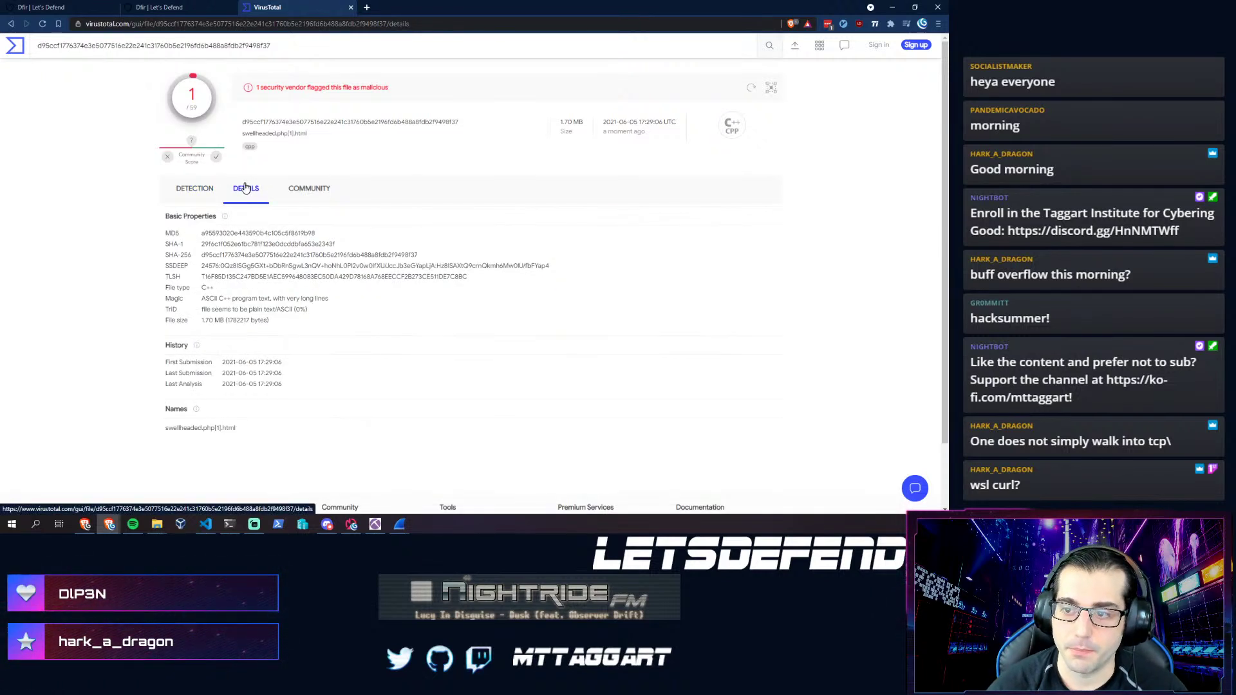
click(304, 196)
click(203, 190)
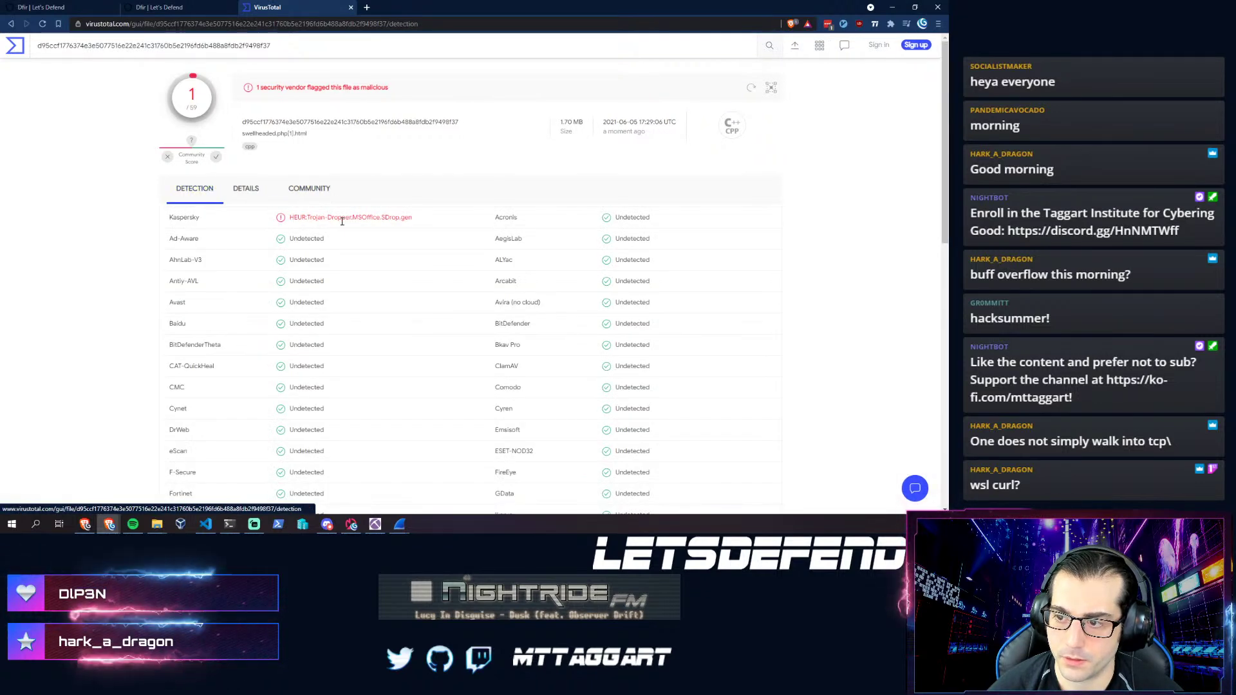
drag(413, 217, 308, 226)
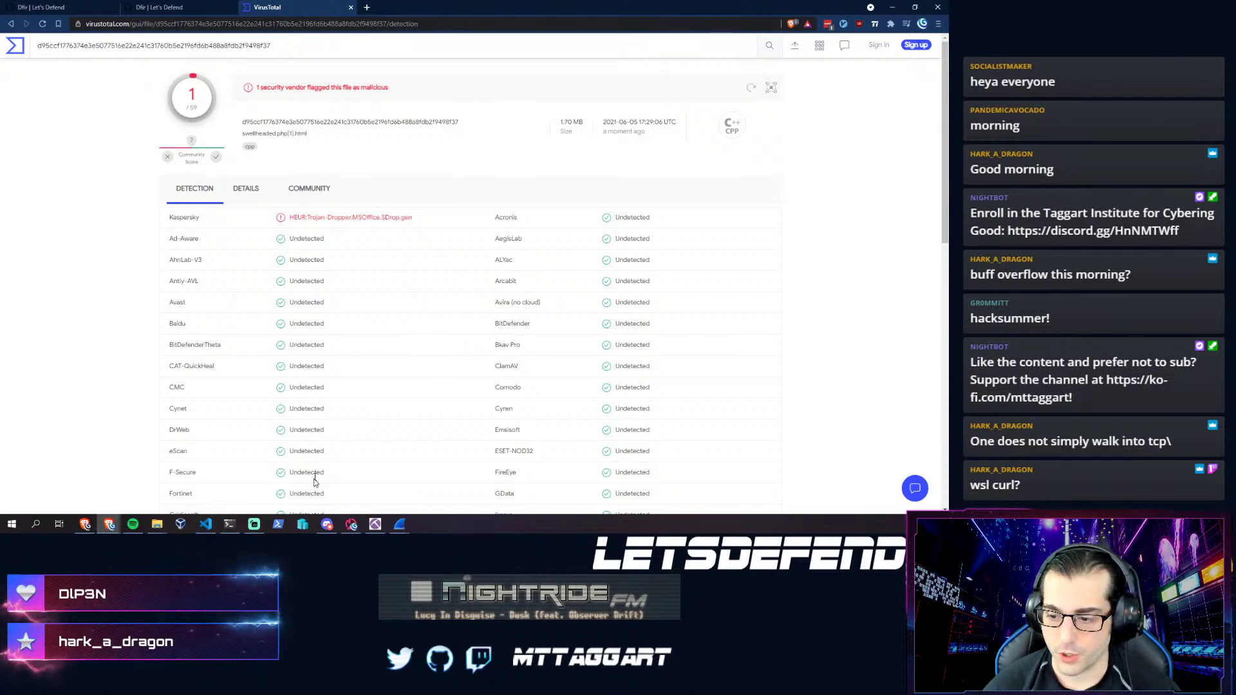
mouse_move(327, 523)
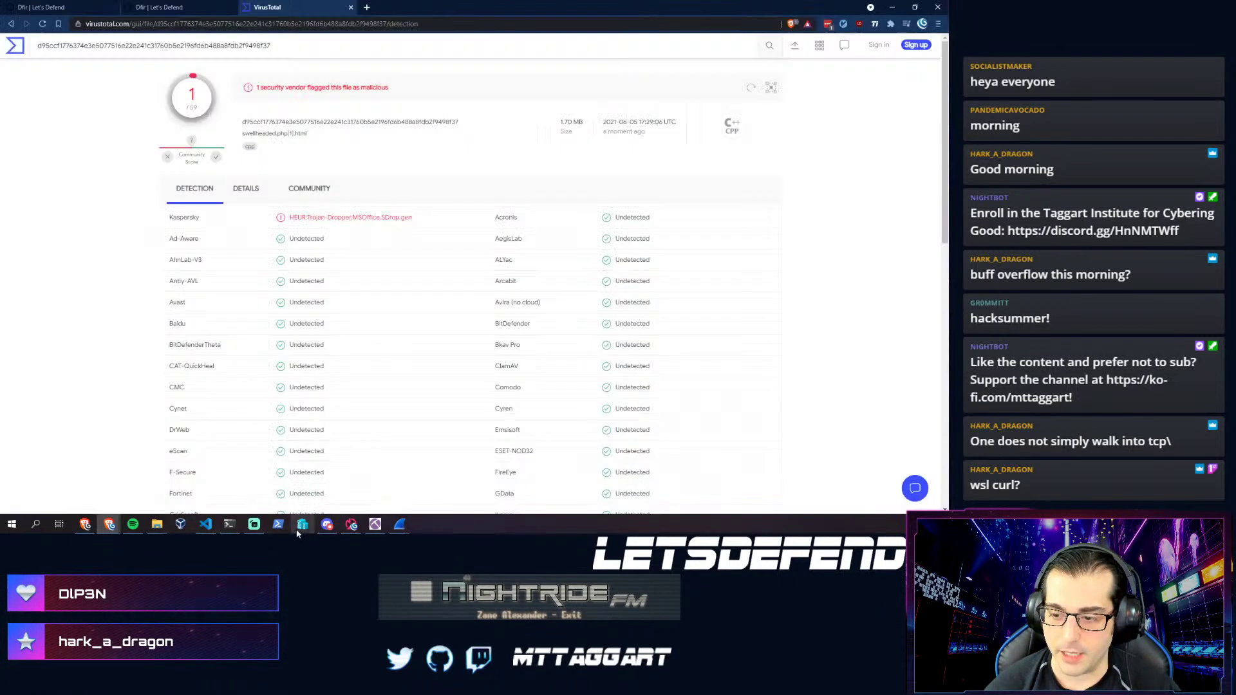
- Connect to the Kali VM from Hyper-V Manager and log in to xrdp with the user's credentials
click(300, 526)
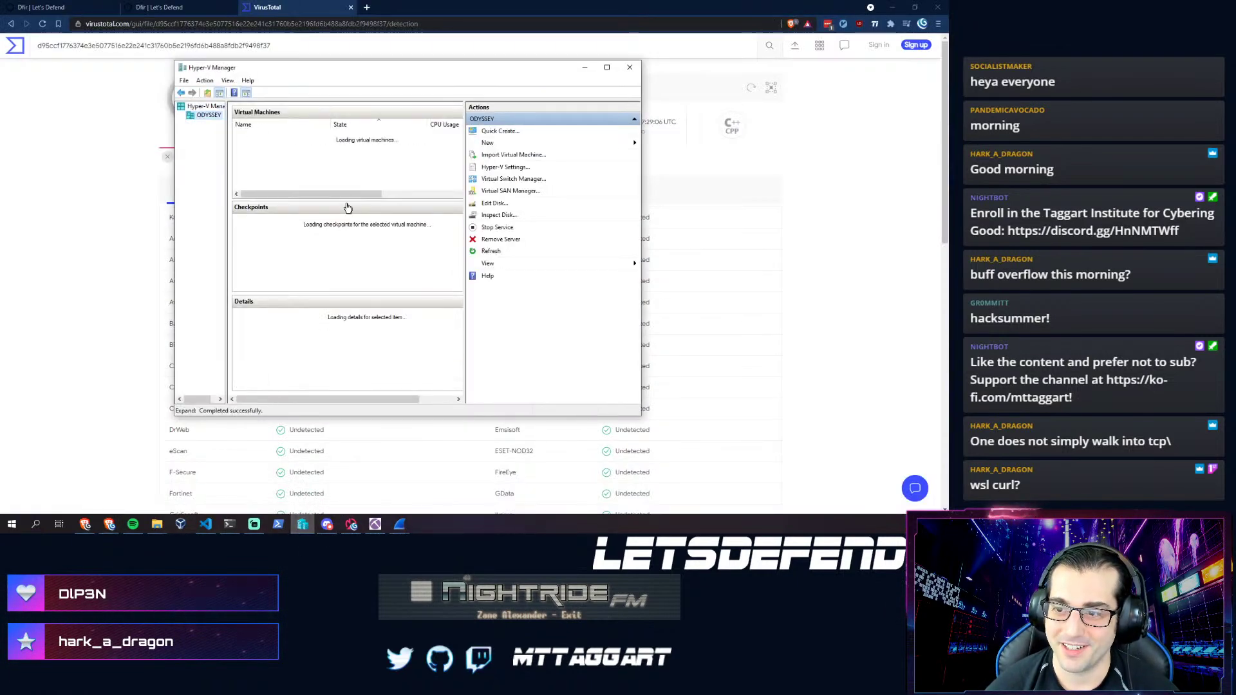
click(584, 67)
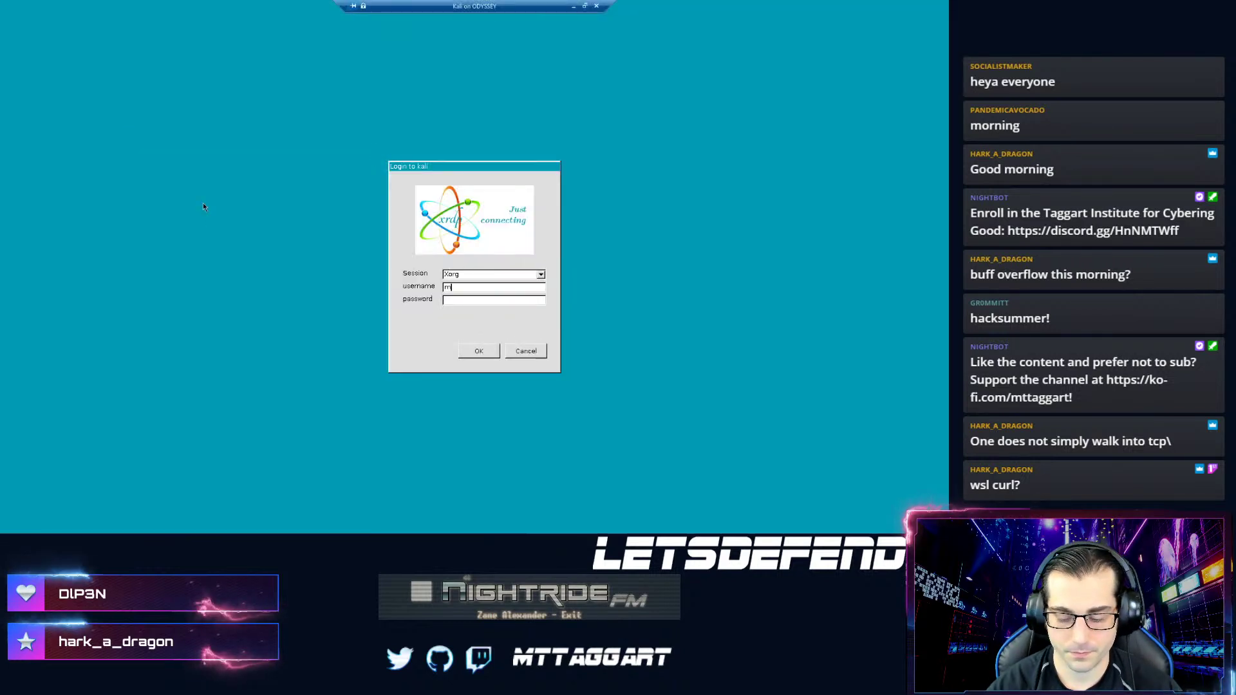
text(mttaggart)
key(Tab)
text(***)
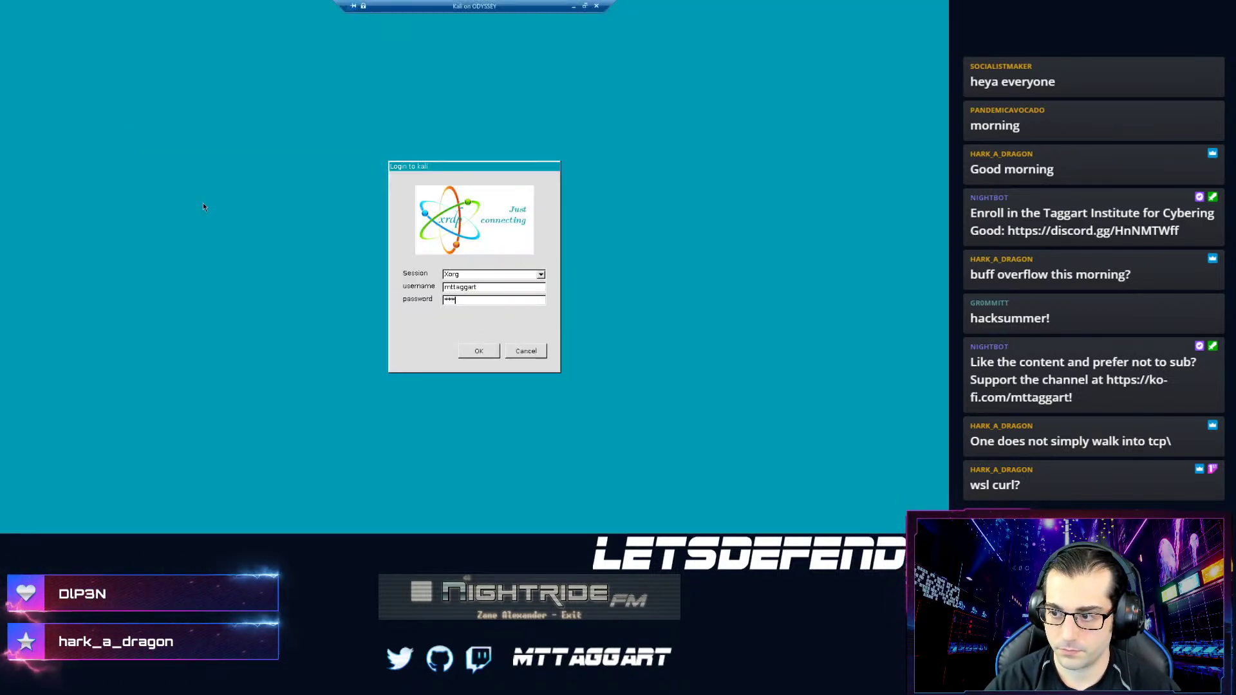
key(Return)
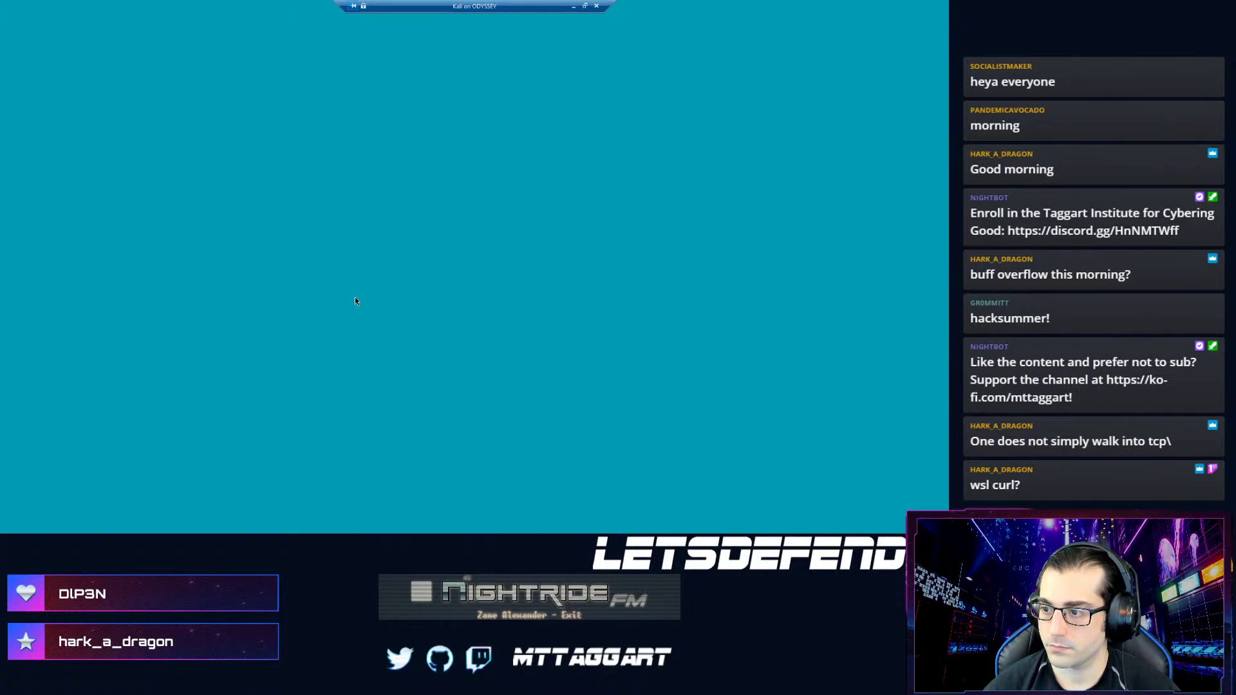
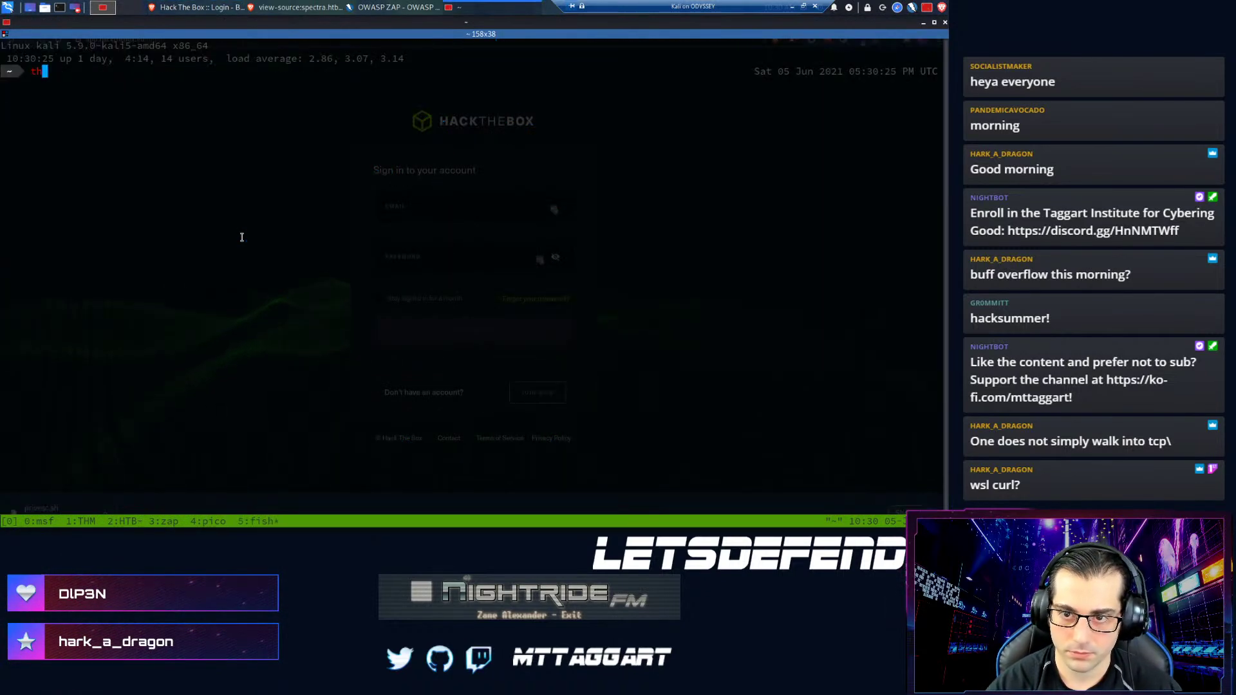
- Open Thunar in the Downloads folder and drag swellheaded.php[1].html into it from the NetworkMiner TCP-80 folder
key(Right)
key(Return)
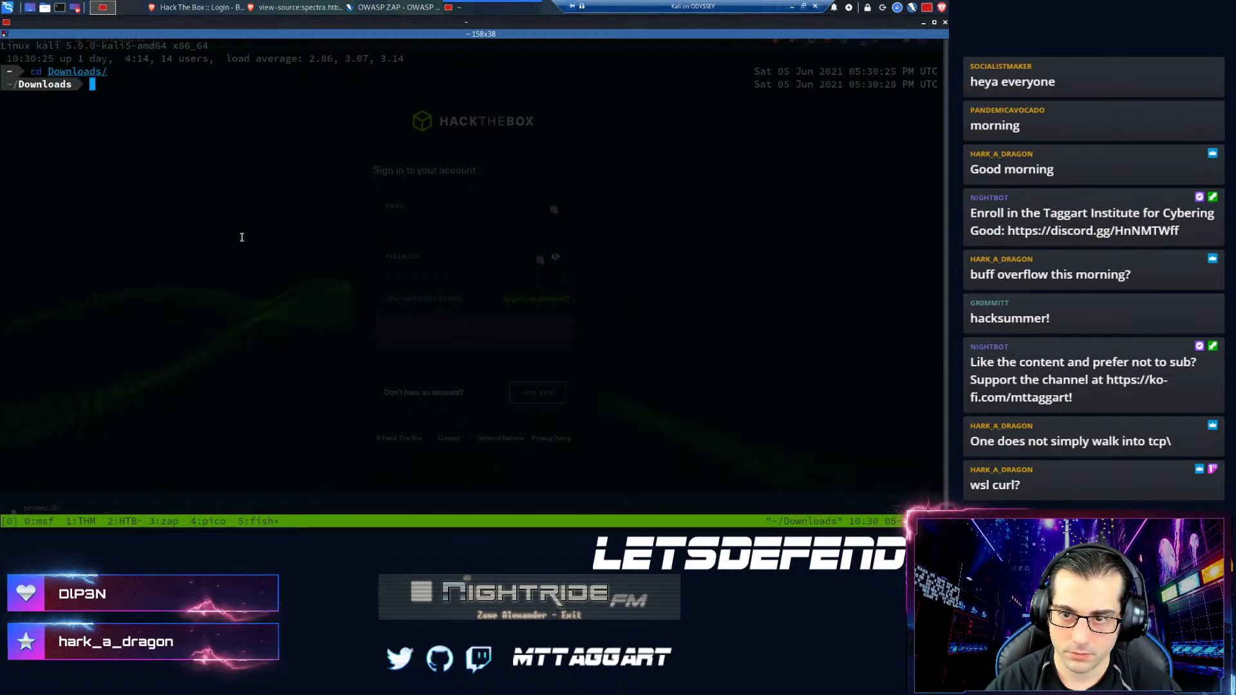
text(thunar)
key(Return)
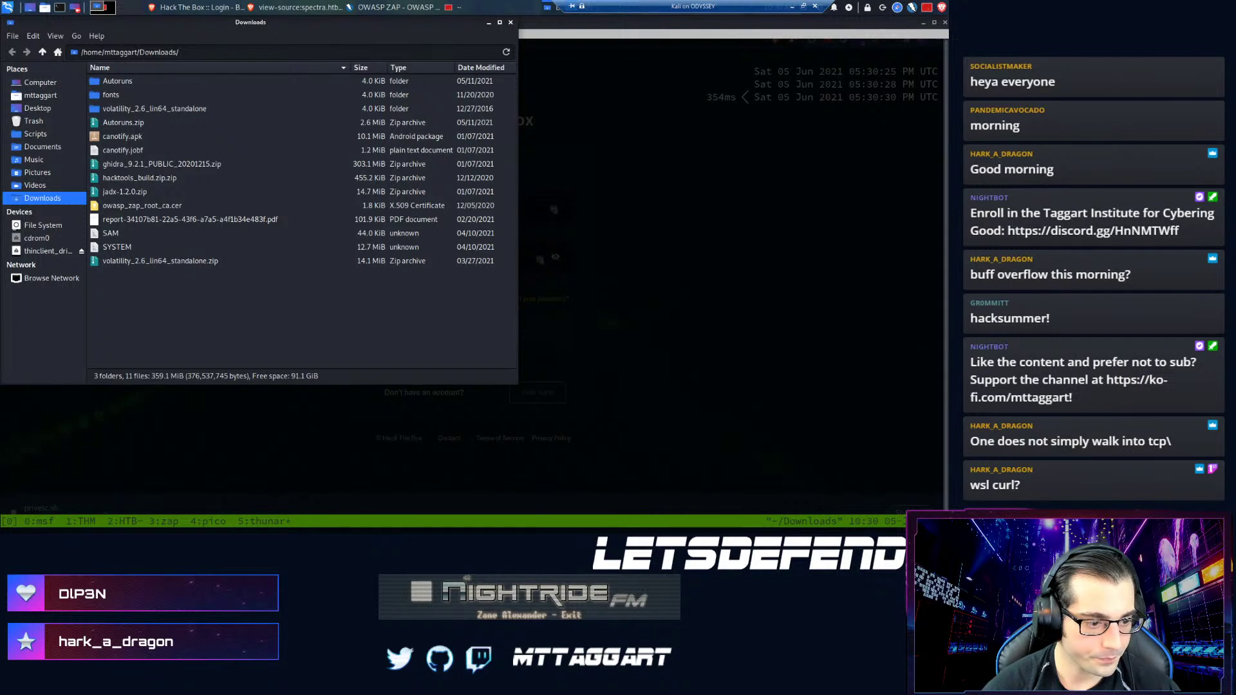
key(alt+Tab)
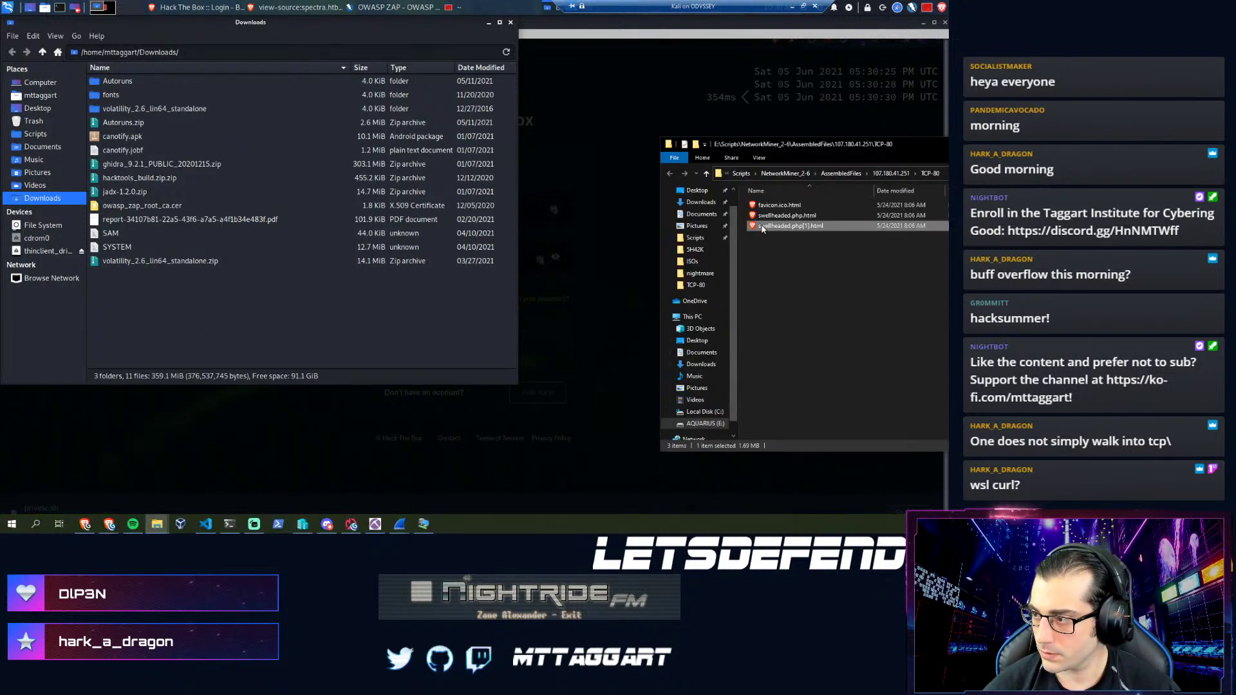
drag(578, 282, 257, 325)
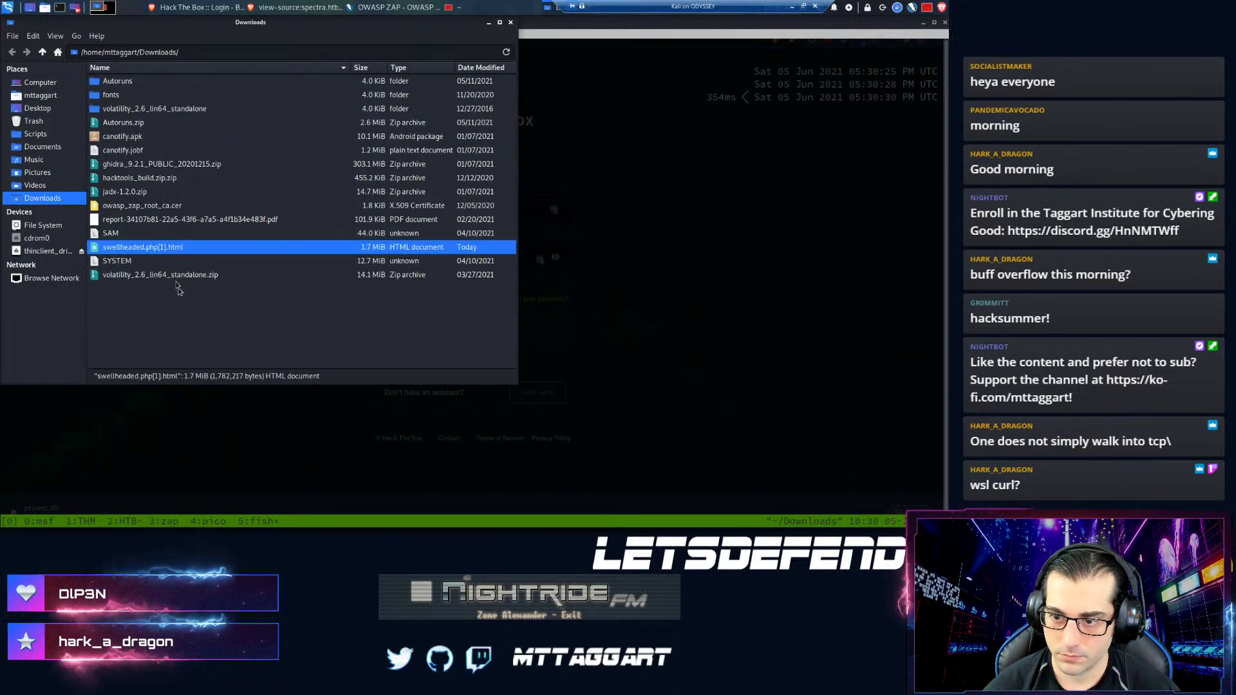
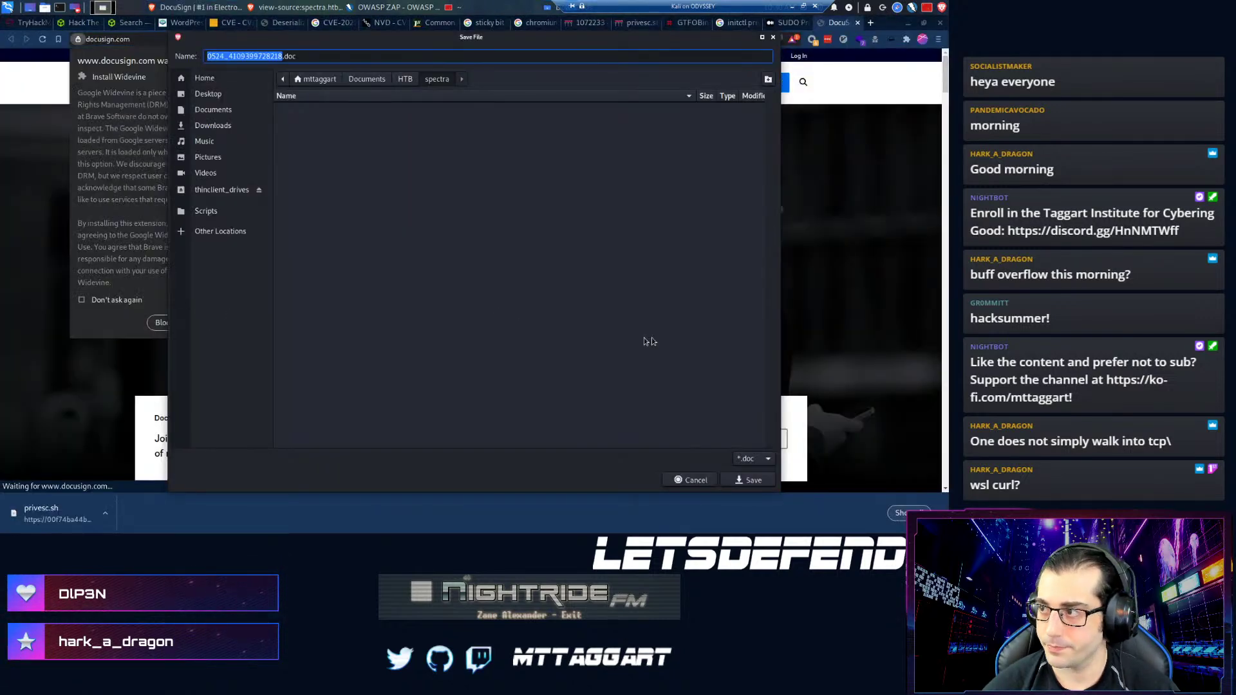
- Save the DocuSign .doc file into the Downloads folder and dismiss the Widevine installation bubble
click(233, 127)
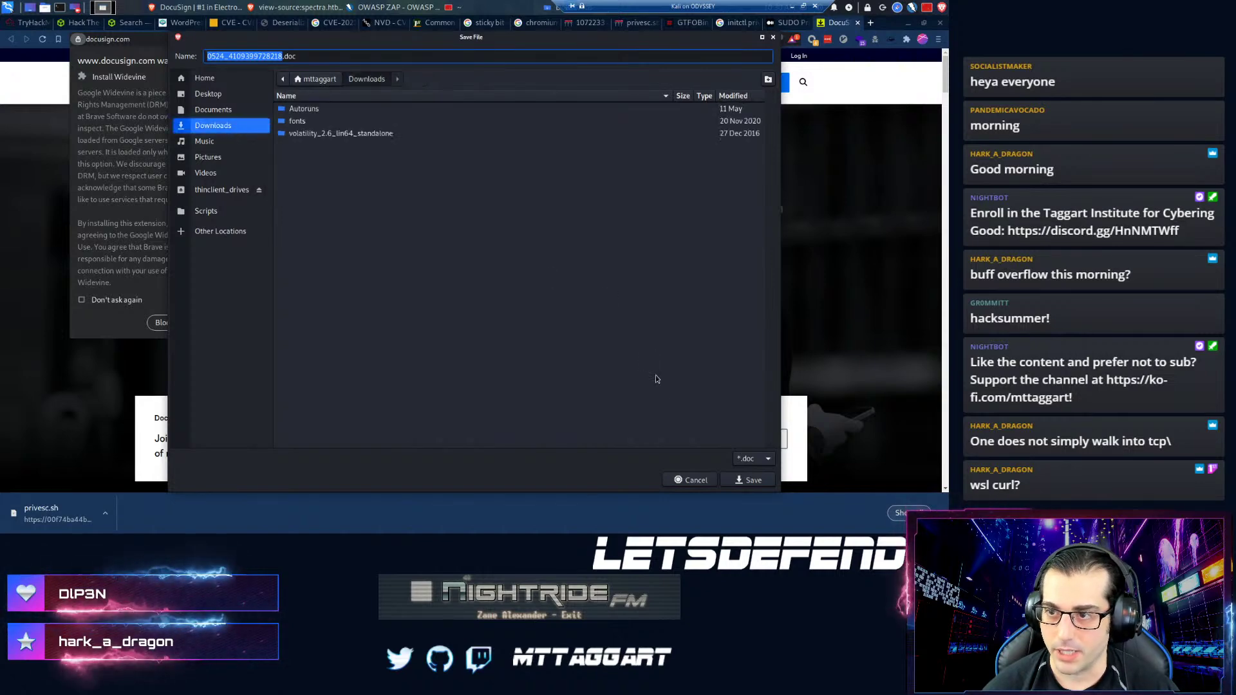
click(739, 480)
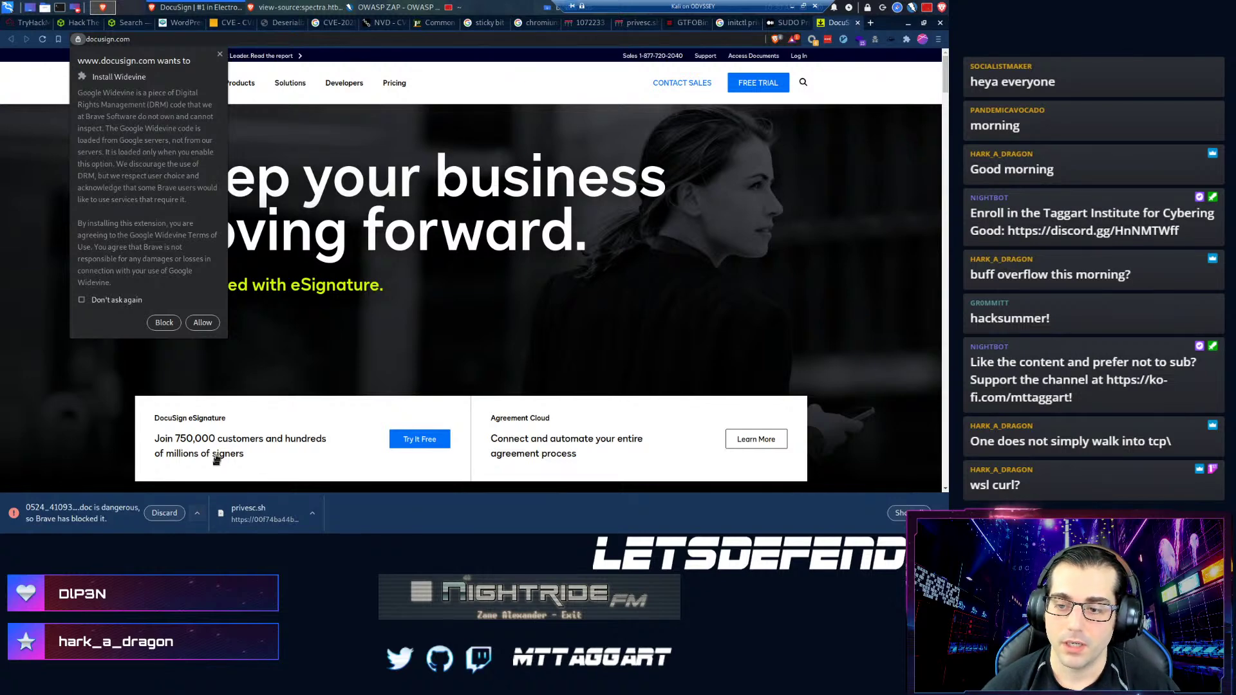
click(240, 82)
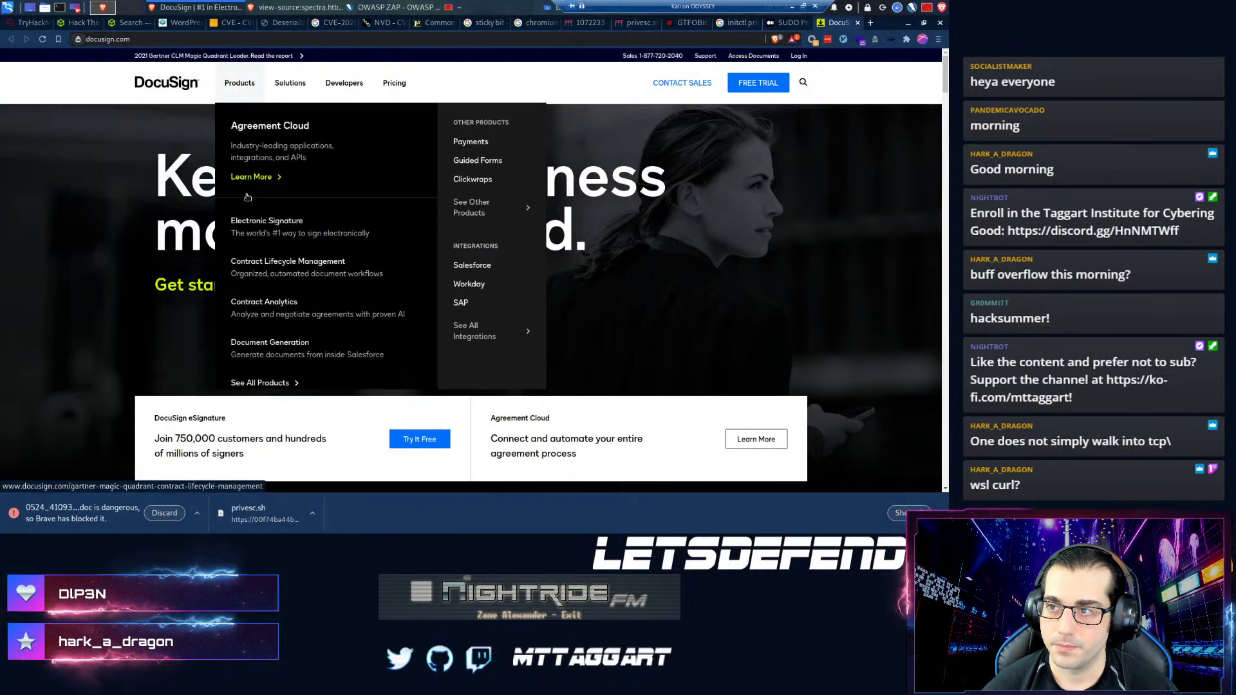
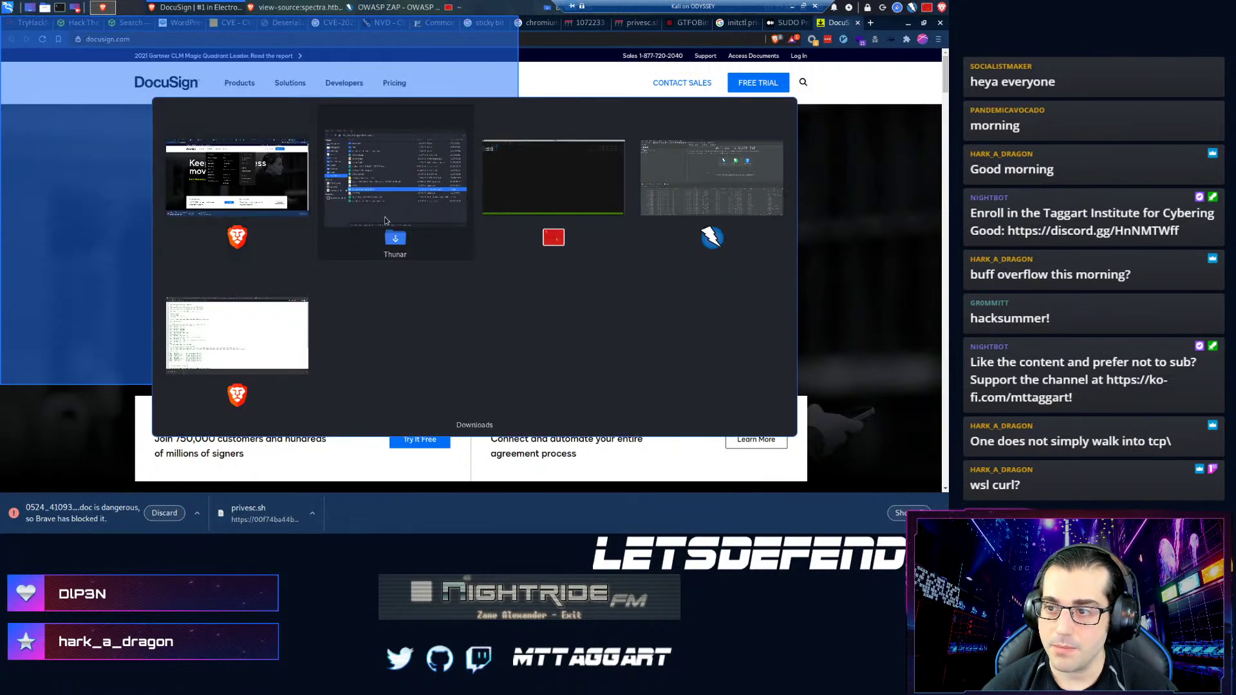
- Open swellheaded.php[1].html from the Thunar Downloads folder in Firefox ESR
click(385, 220)
right_click(107, 250)
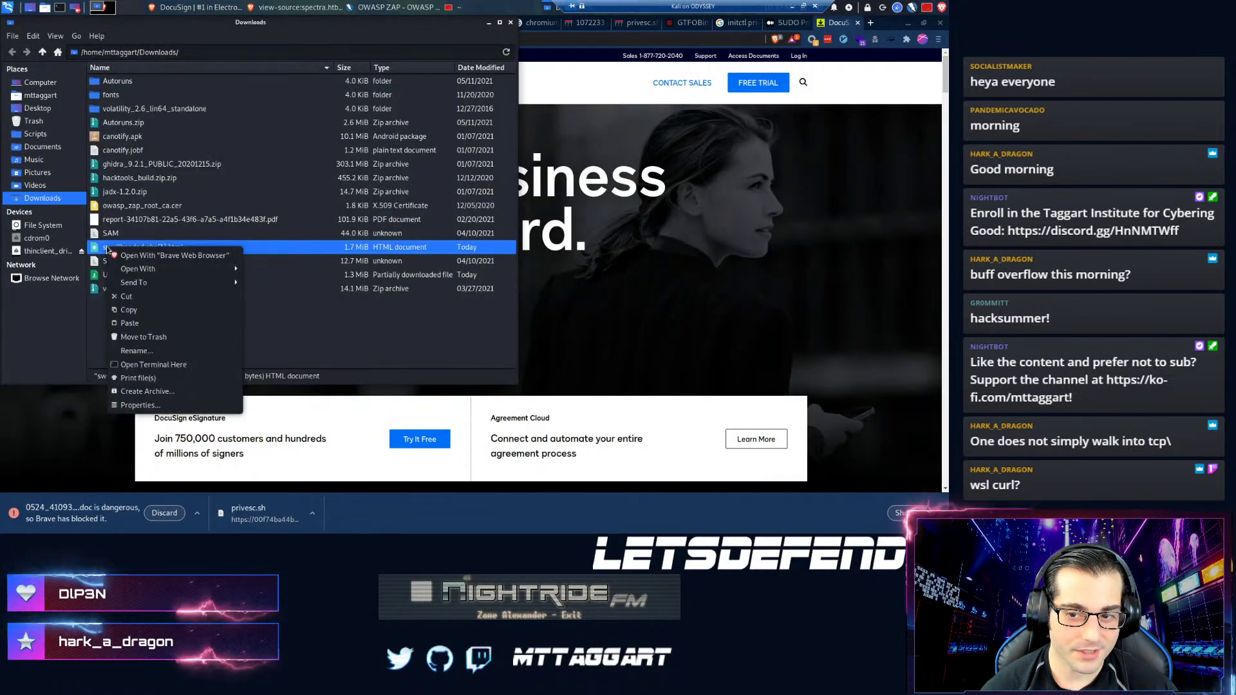
mouse_move(193, 268)
click(274, 268)
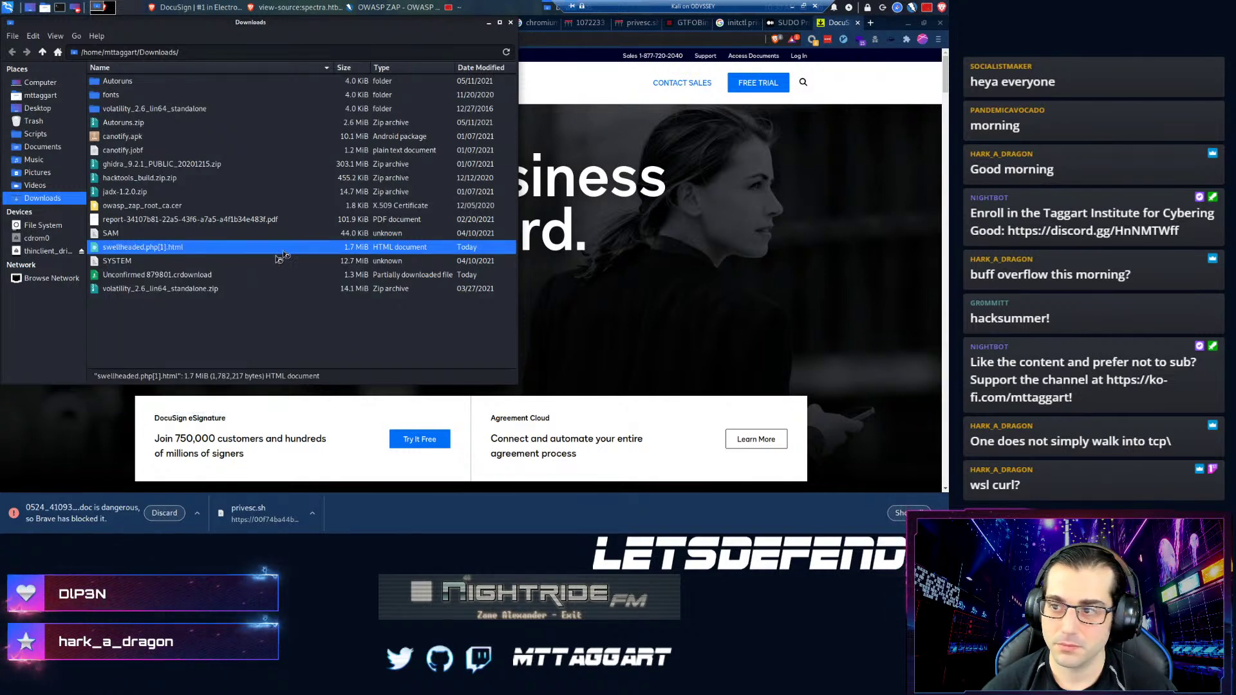
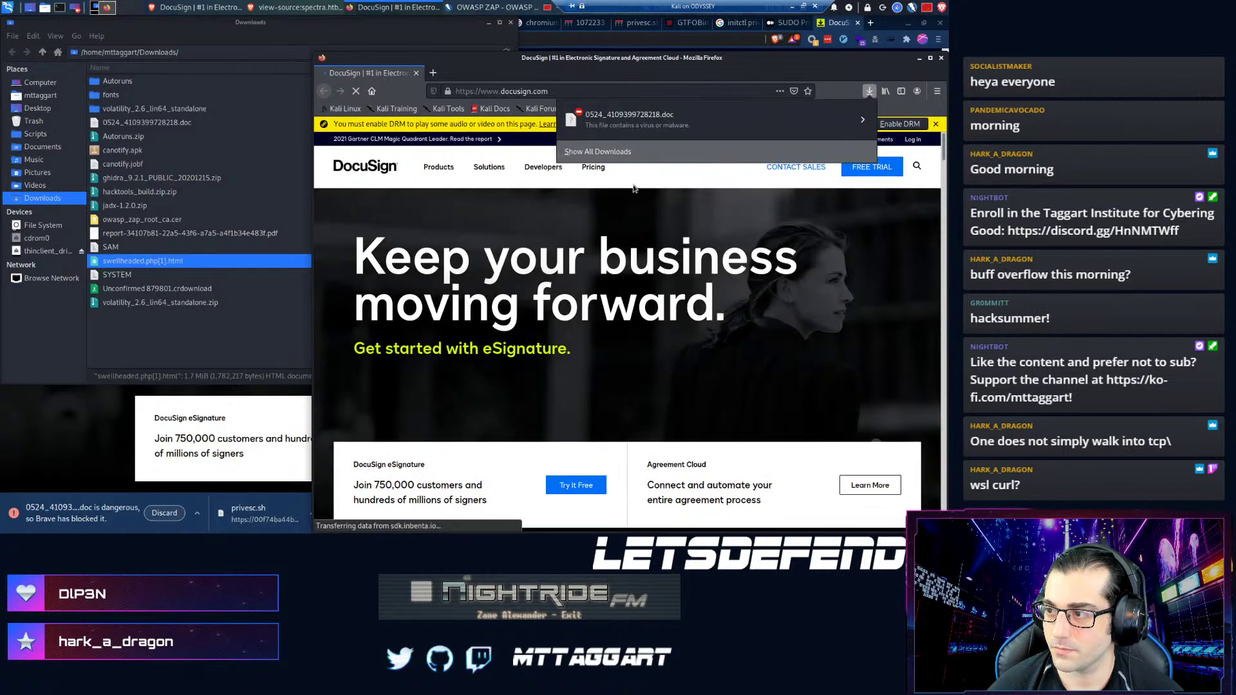
- Keep the flagged 0524_4109399728218.doc download, show it in Downloads, and close Firefox
click(862, 121)
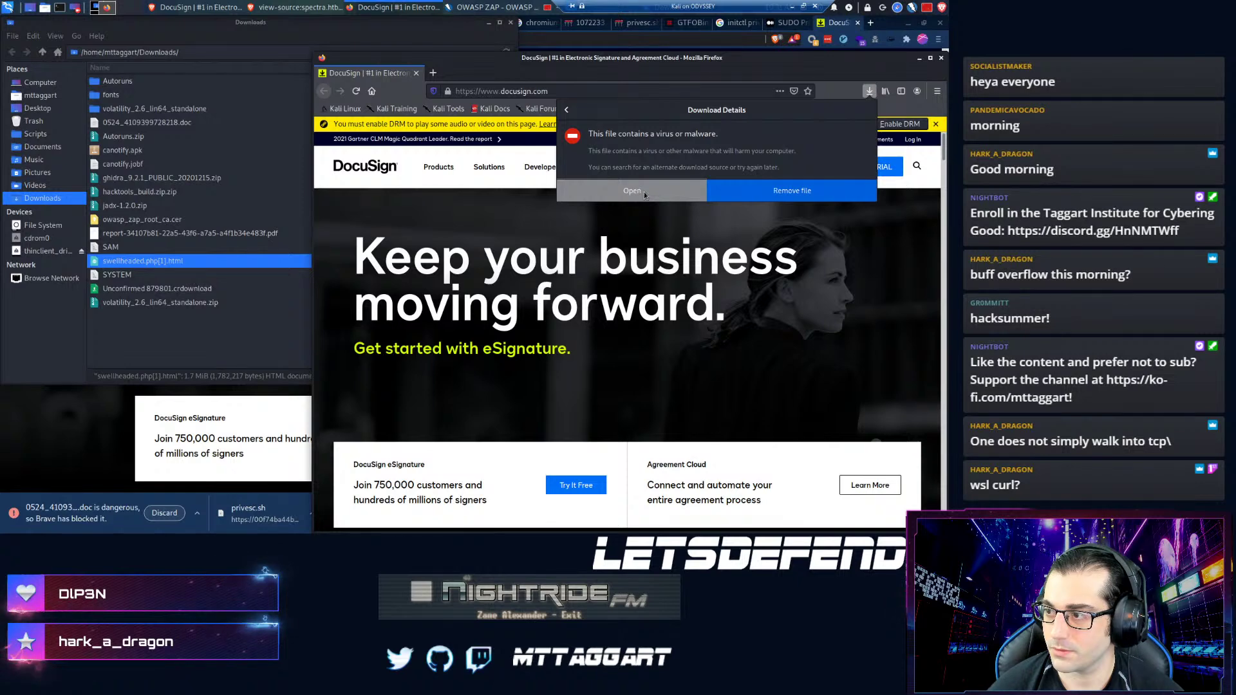
click(643, 196)
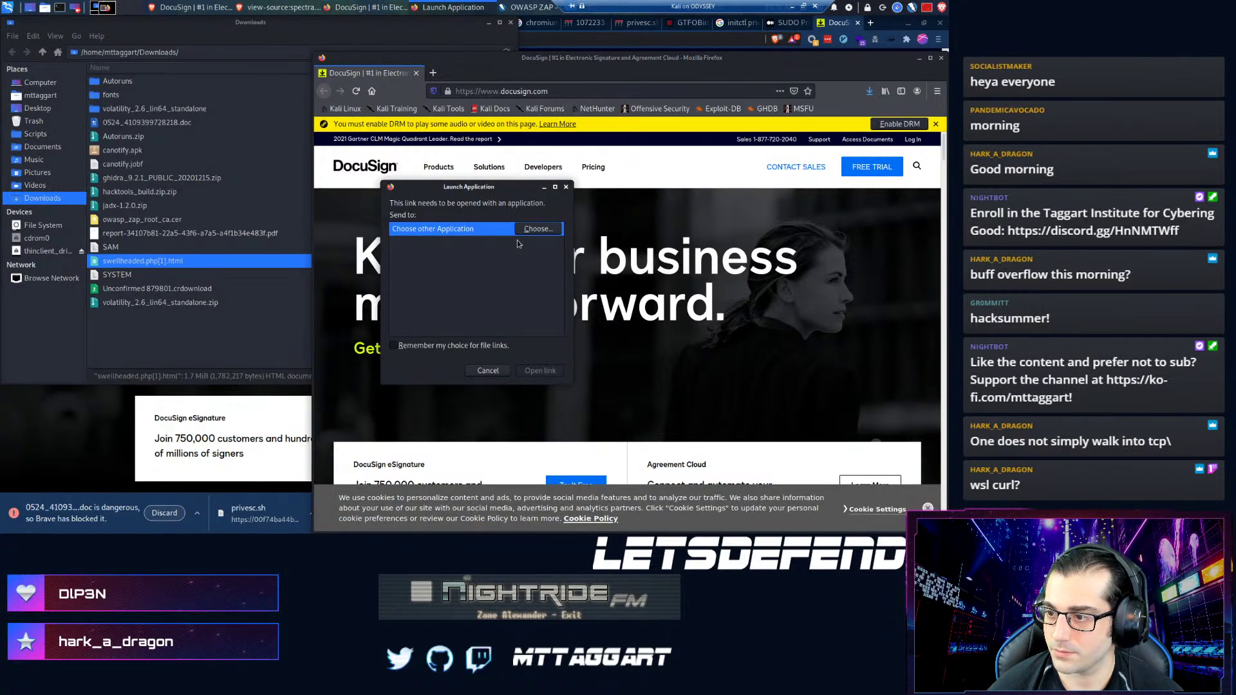
click(487, 370)
click(869, 92)
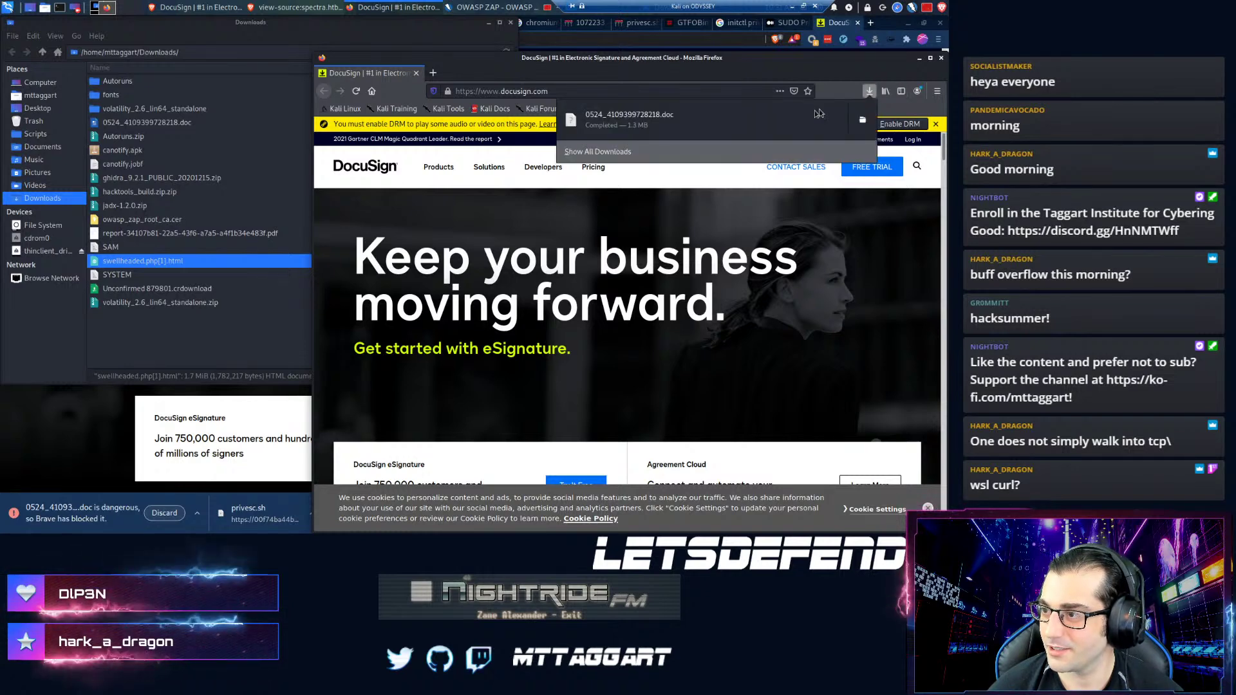
click(863, 120)
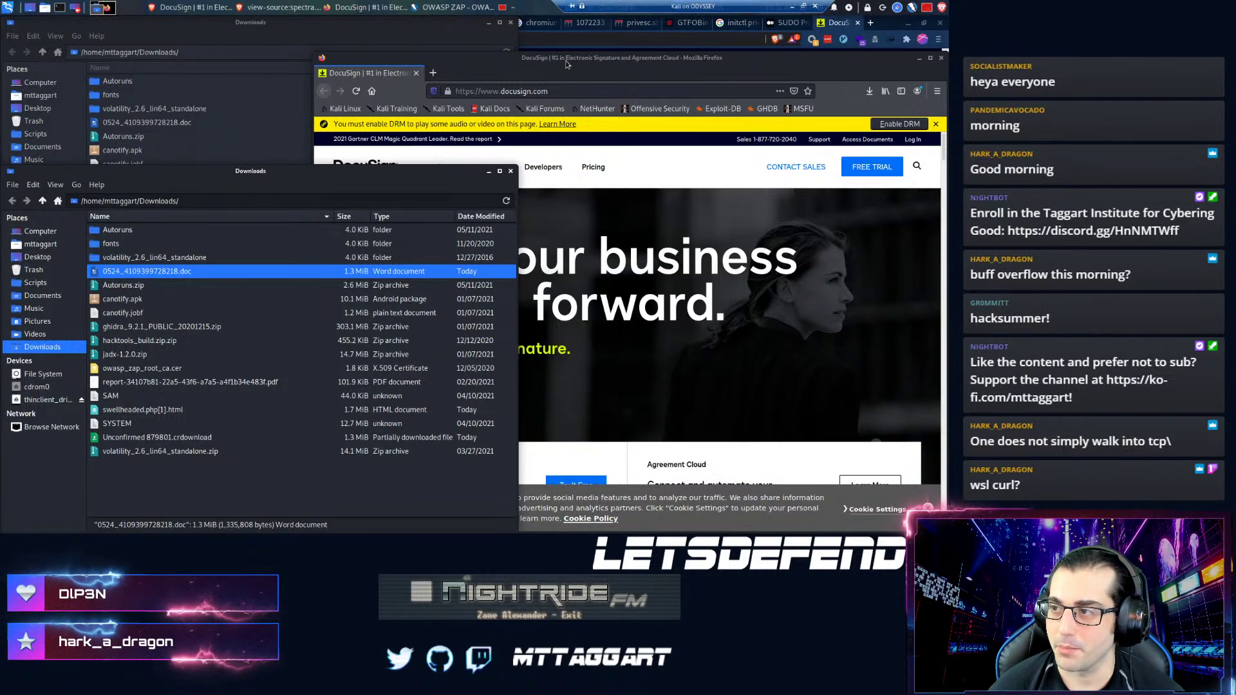
click(939, 59)
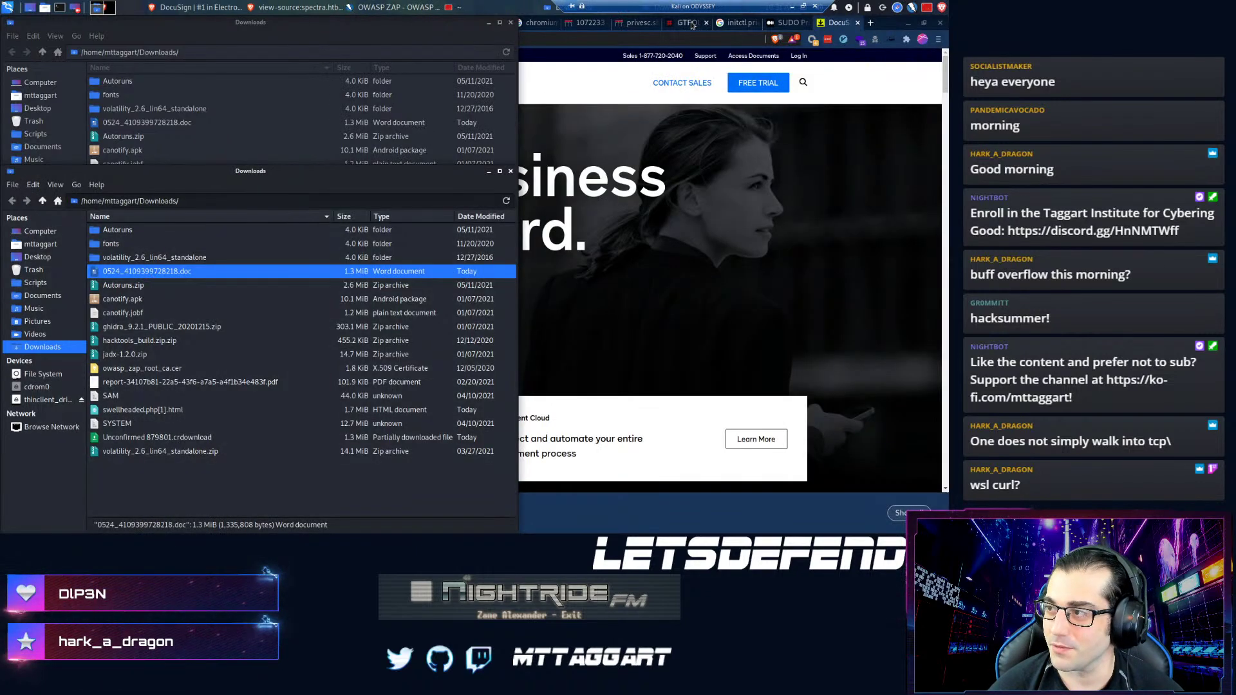
click(685, 36)
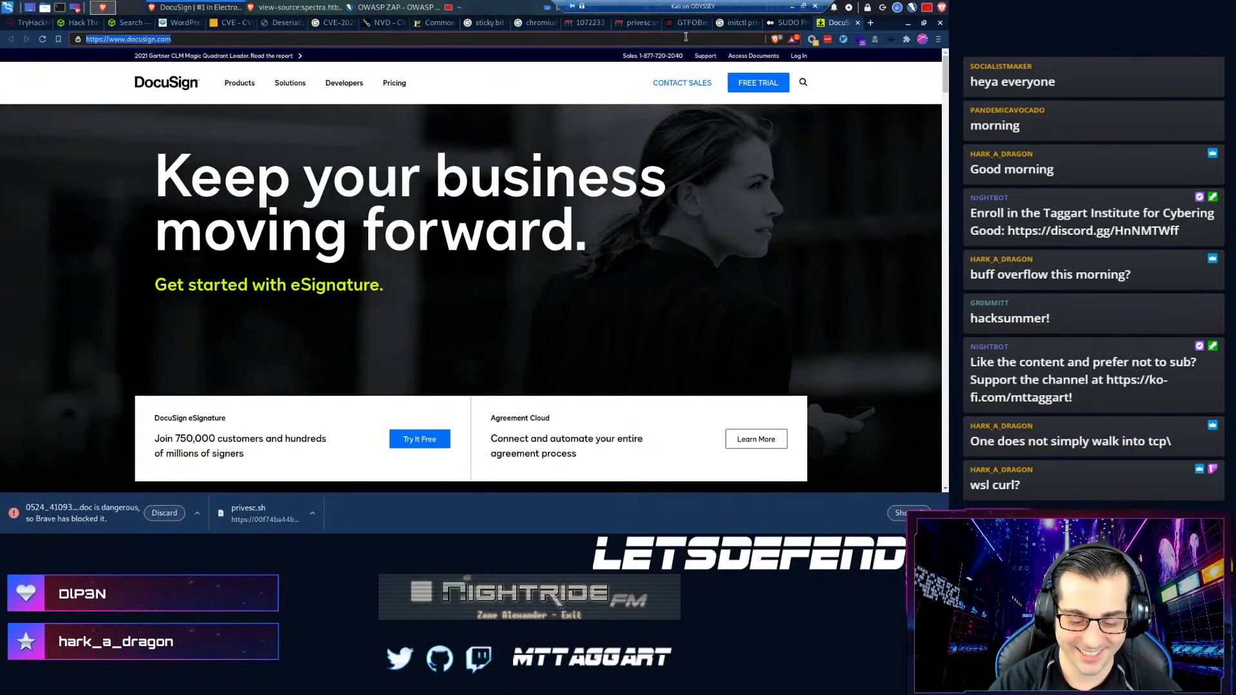
- Load virustotal.com and upload 0524_4109399728218.doc for scanning
text(virustotal.com)
key(Return)
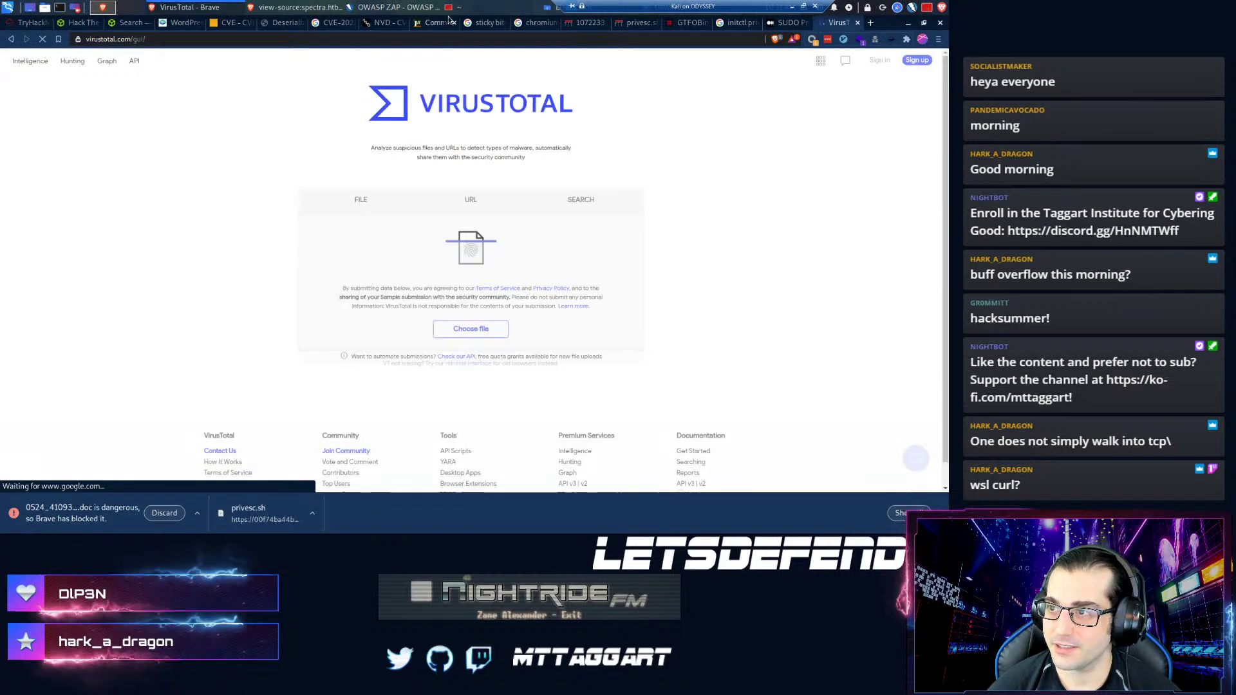
key(alt+Tab)
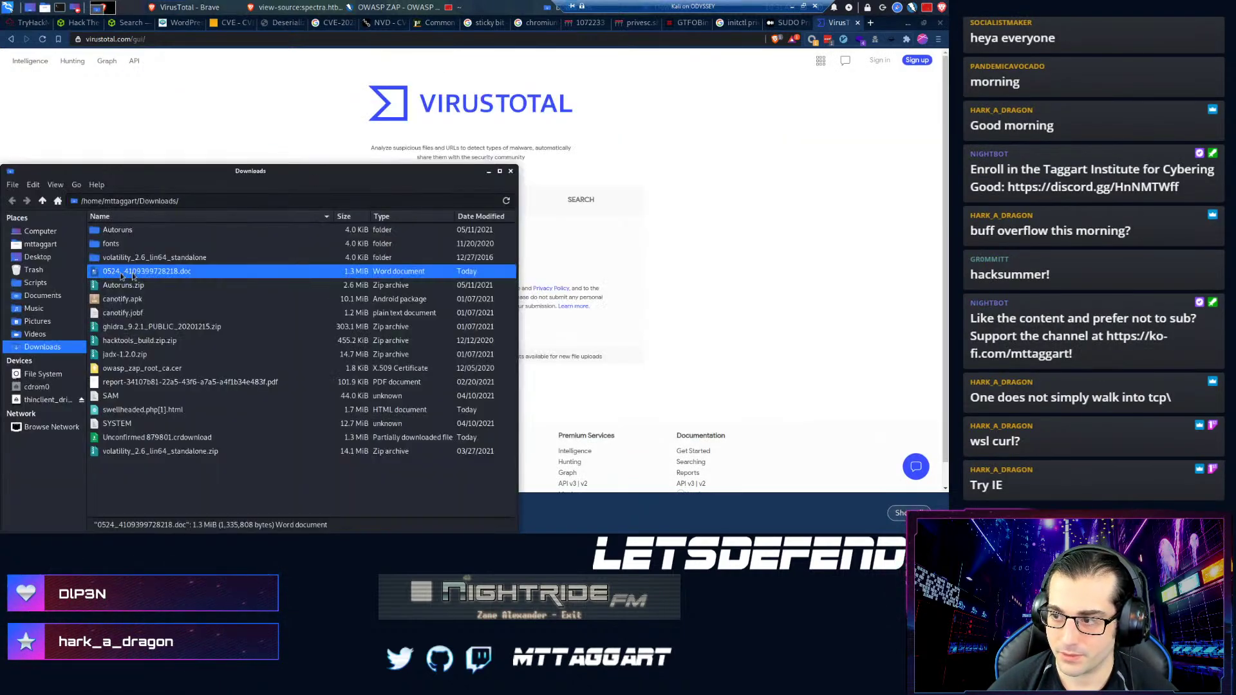
drag(122, 275, 592, 284)
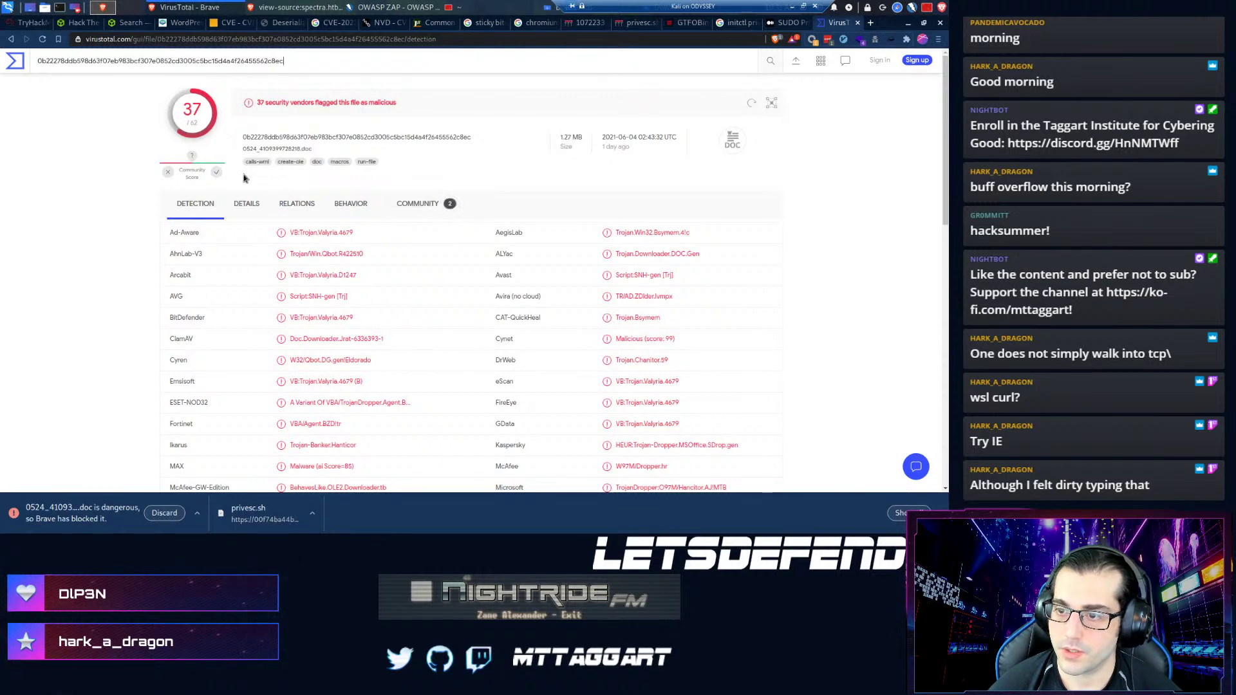
- Review the file's Details, then pick out 'Valyria' in the Detection results
click(243, 205)
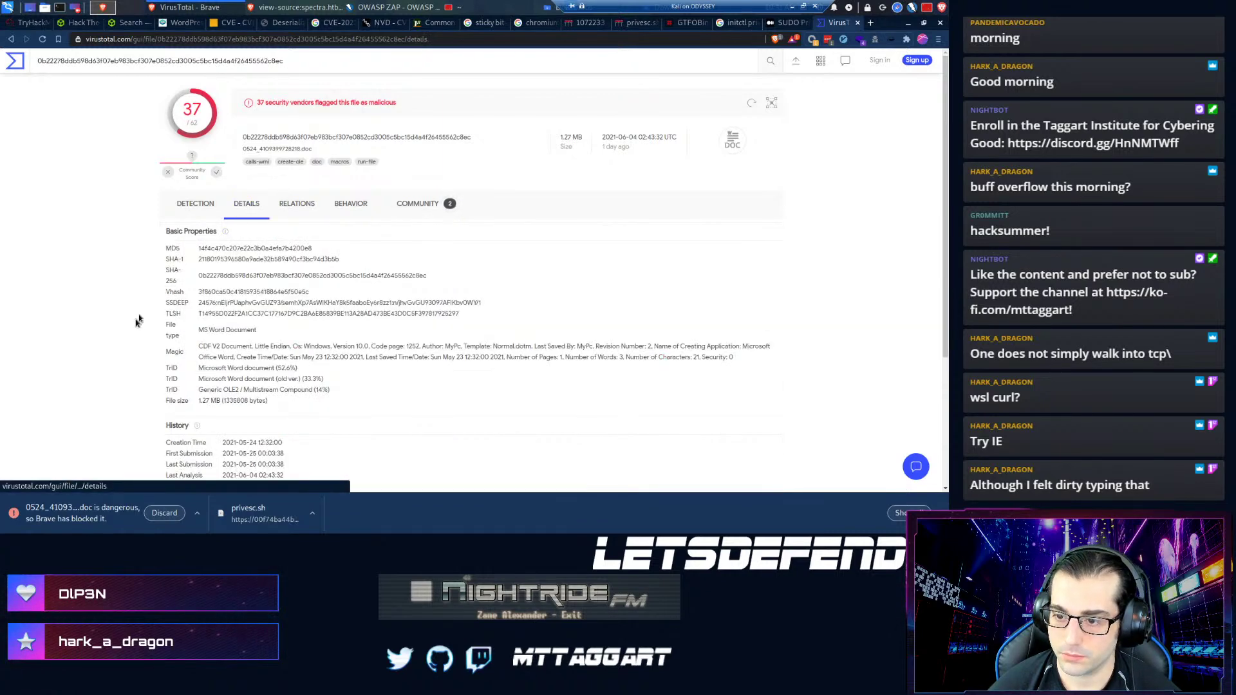
scroll(131, 316, down, 2)
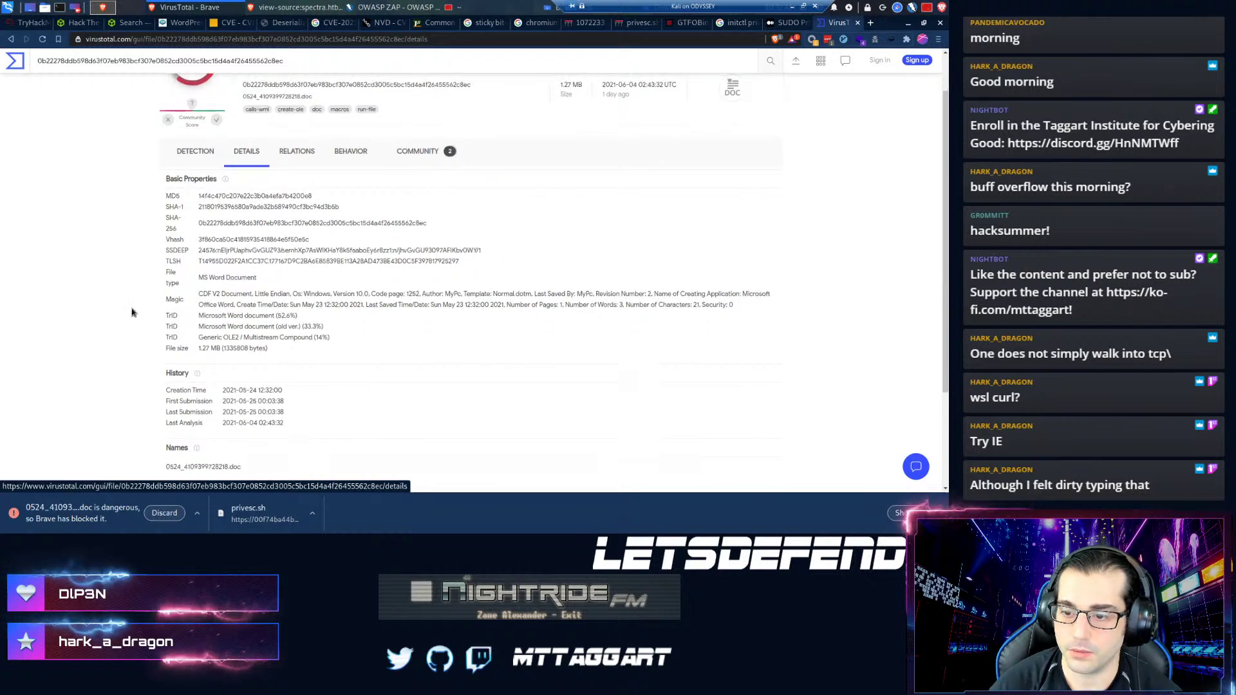
scroll(134, 309, up, 2)
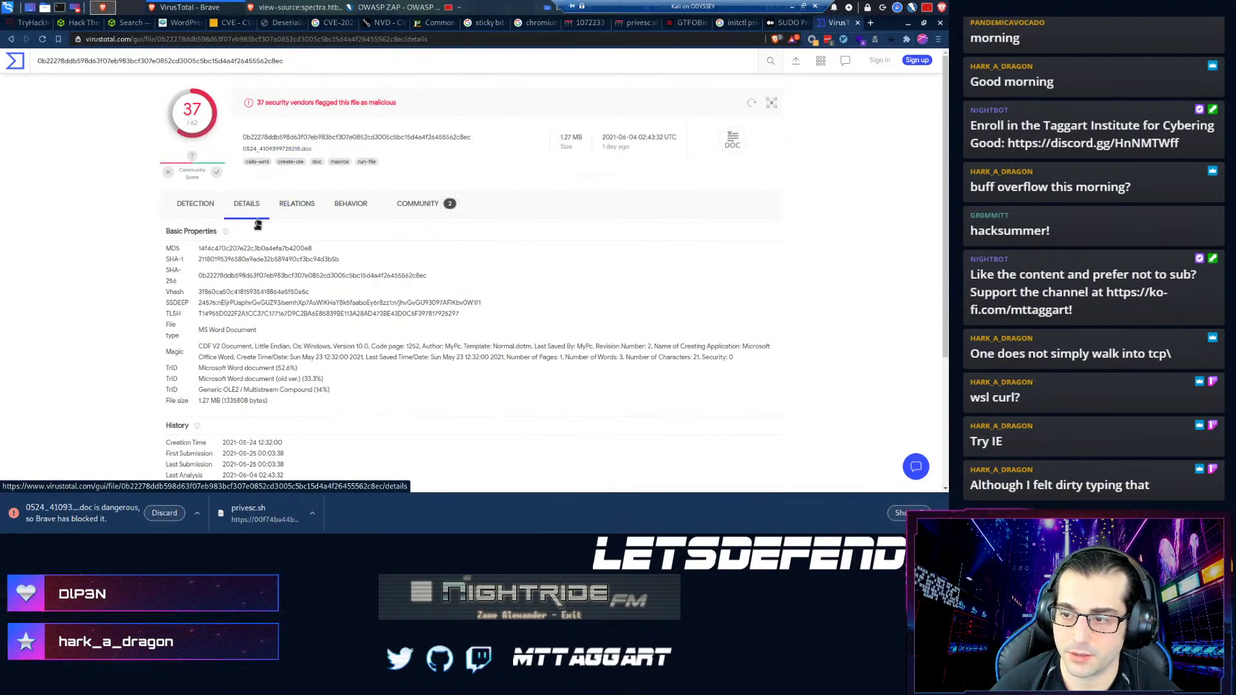
click(188, 204)
scroll(644, 315, down, 5)
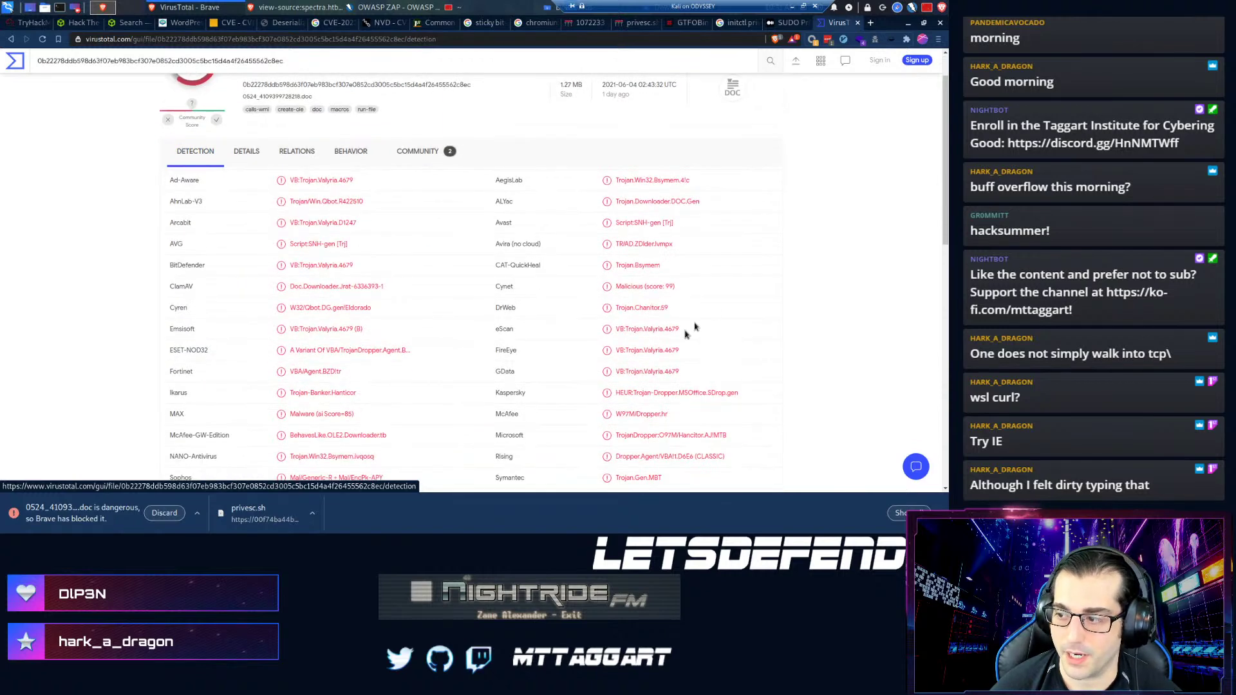
double_click(654, 247)
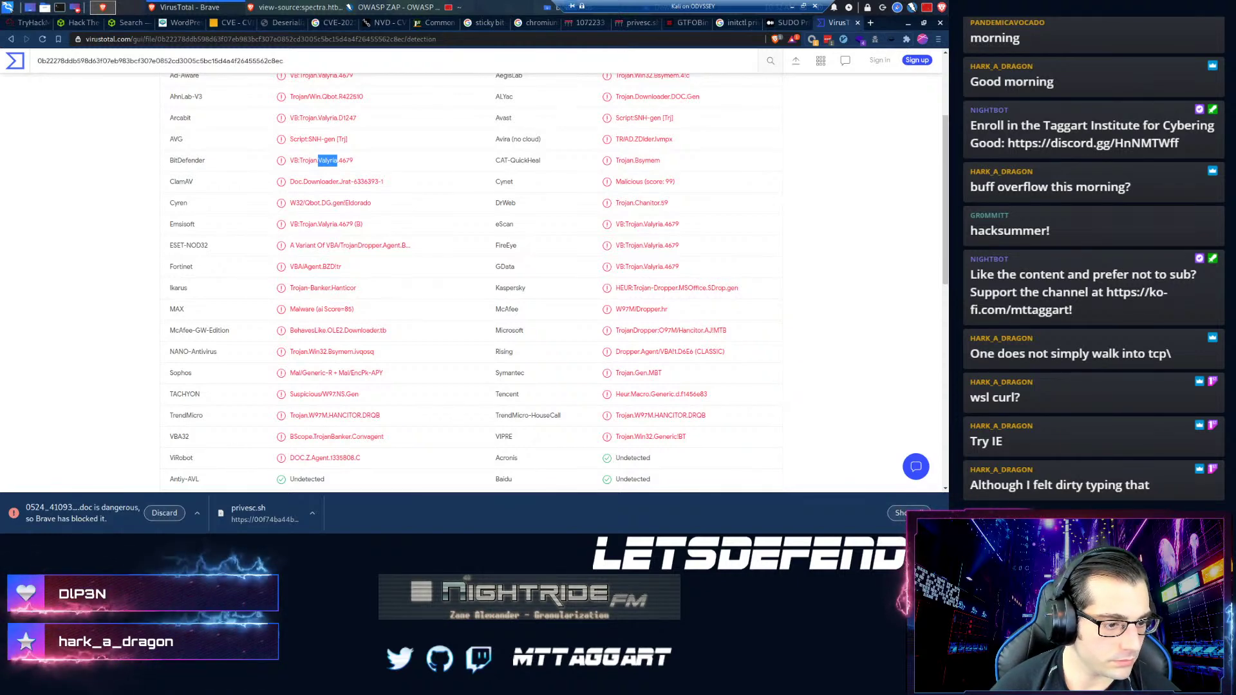
- Submit {Valyria} as the LetsDefend Question 5 answer
click(137, 7)
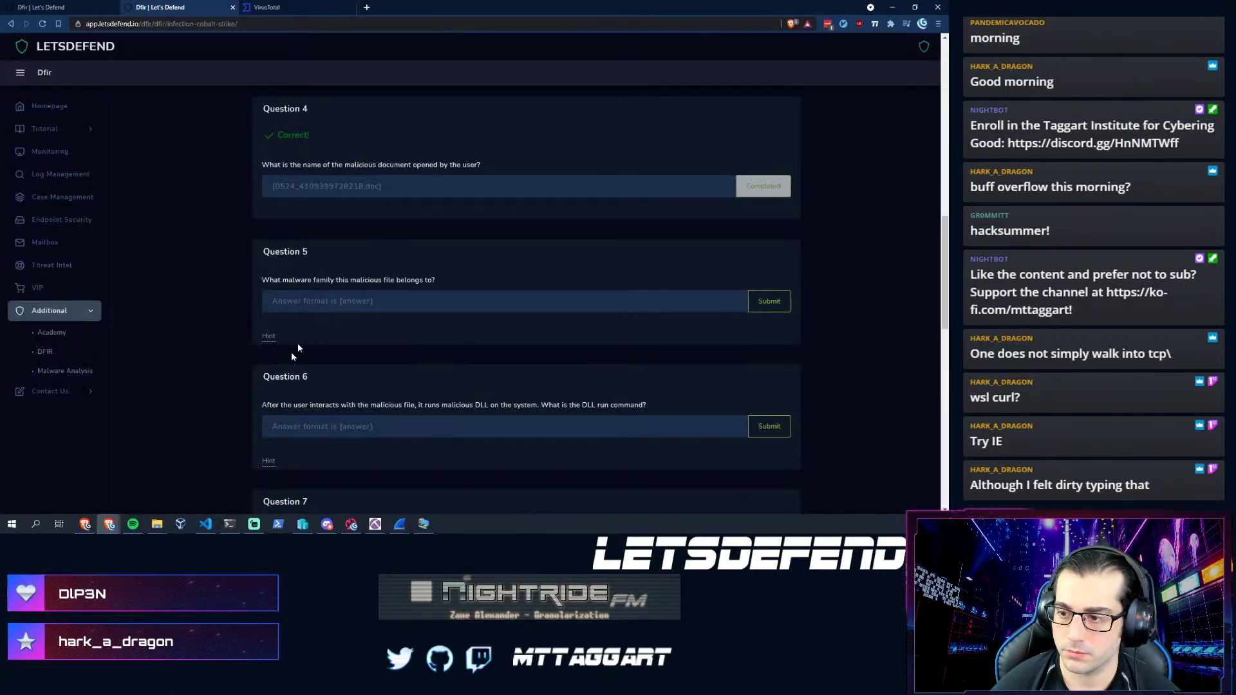
click(323, 300)
text({Valyria)
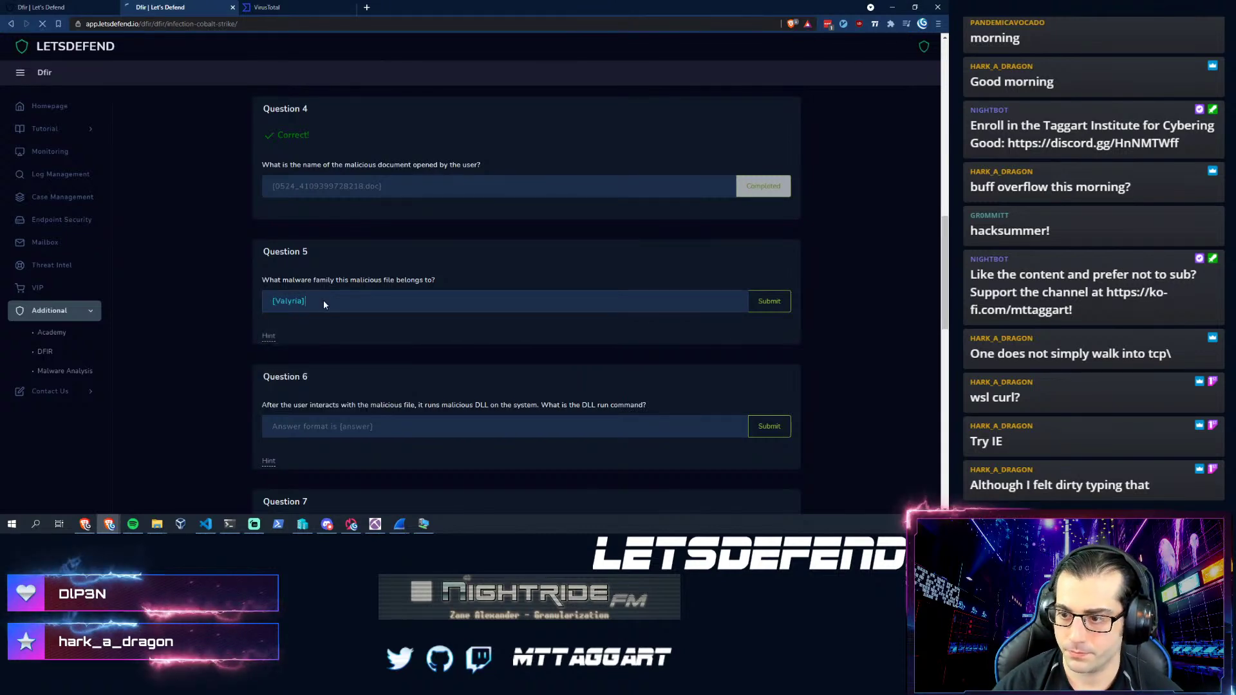
key(Return)
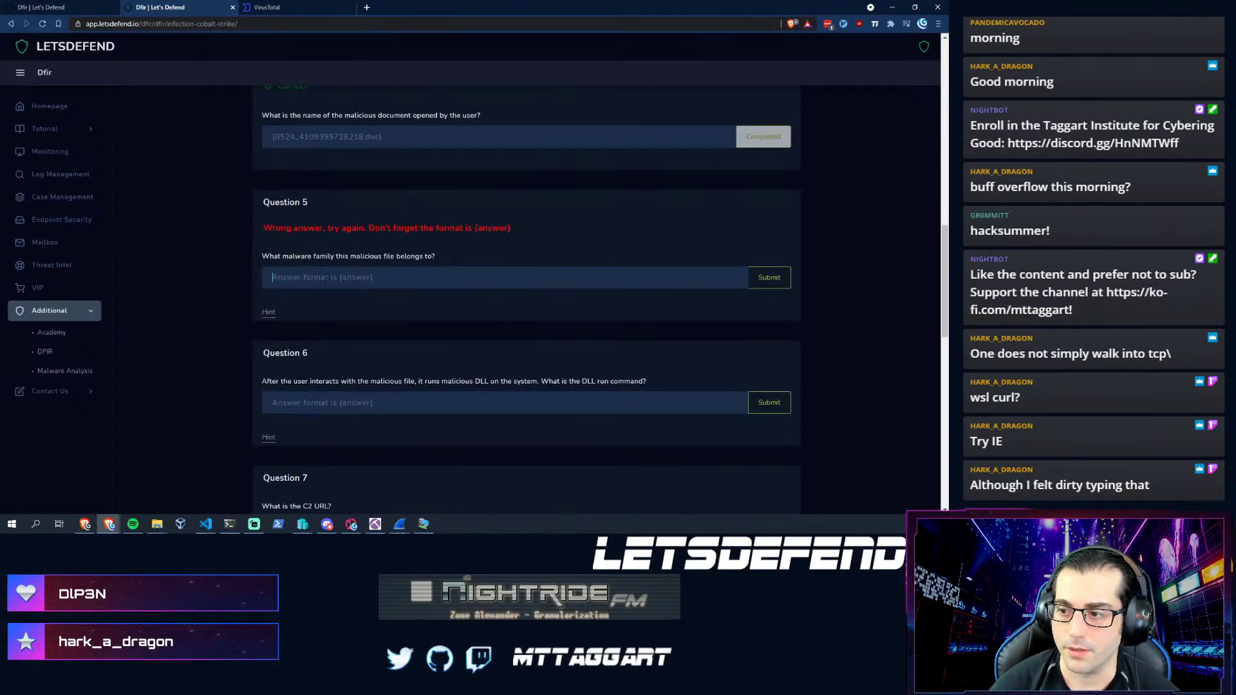
click(330, 281)
click(542, 345)
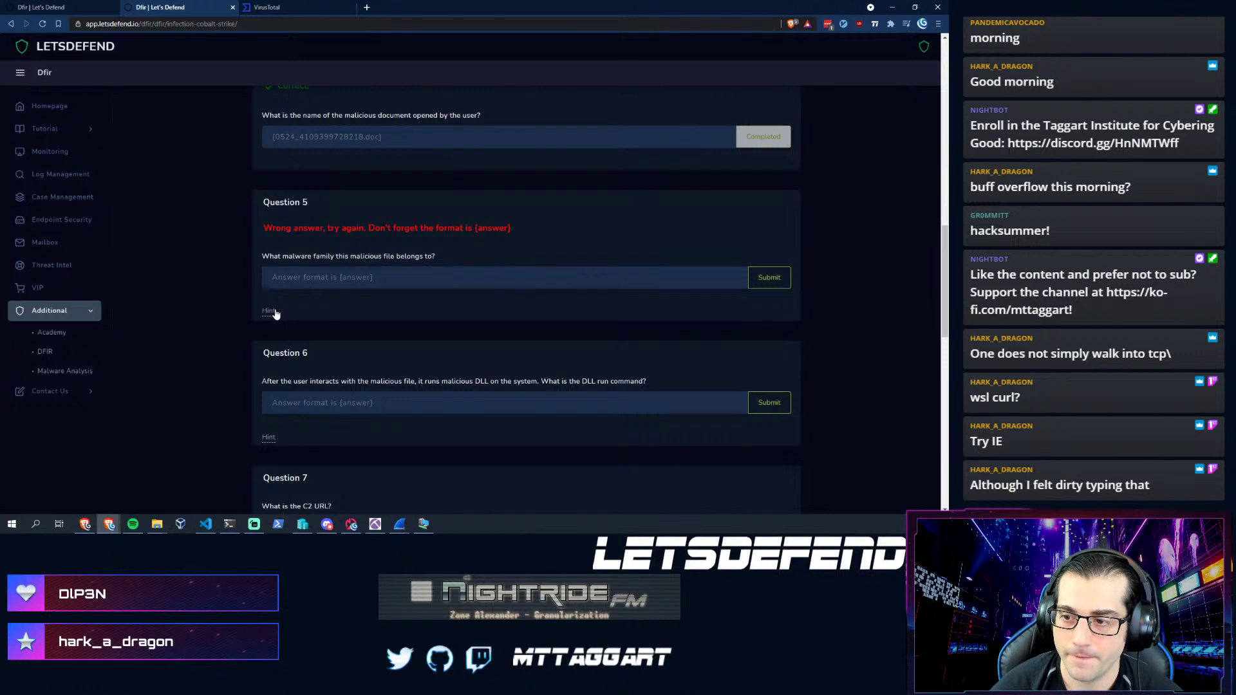
- Turn Brave Shields off for LetsDefend and reveal the Question 5 hint again
click(270, 313)
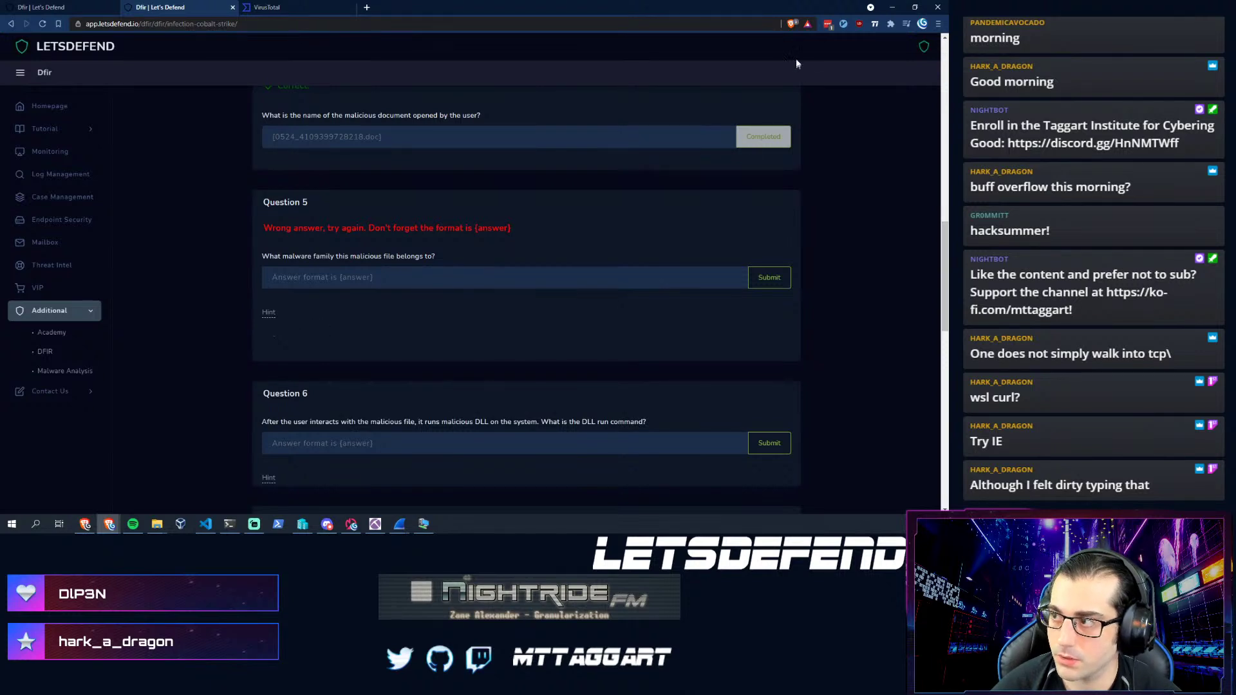
click(789, 23)
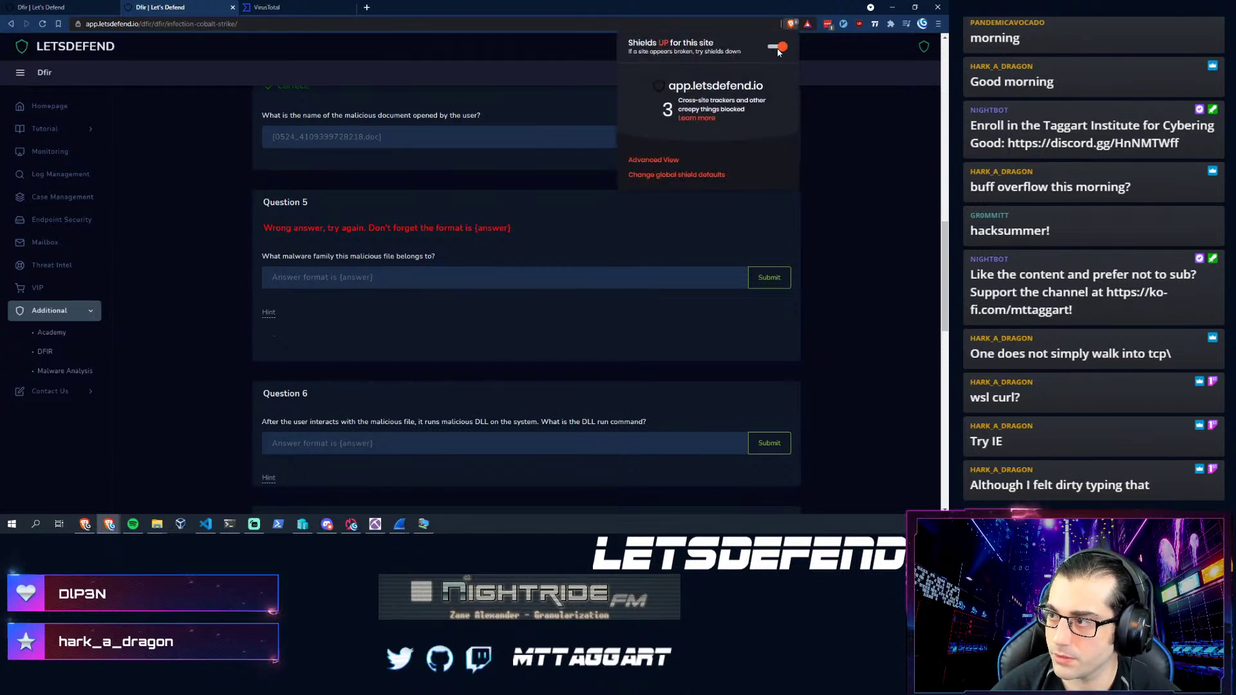
click(779, 47)
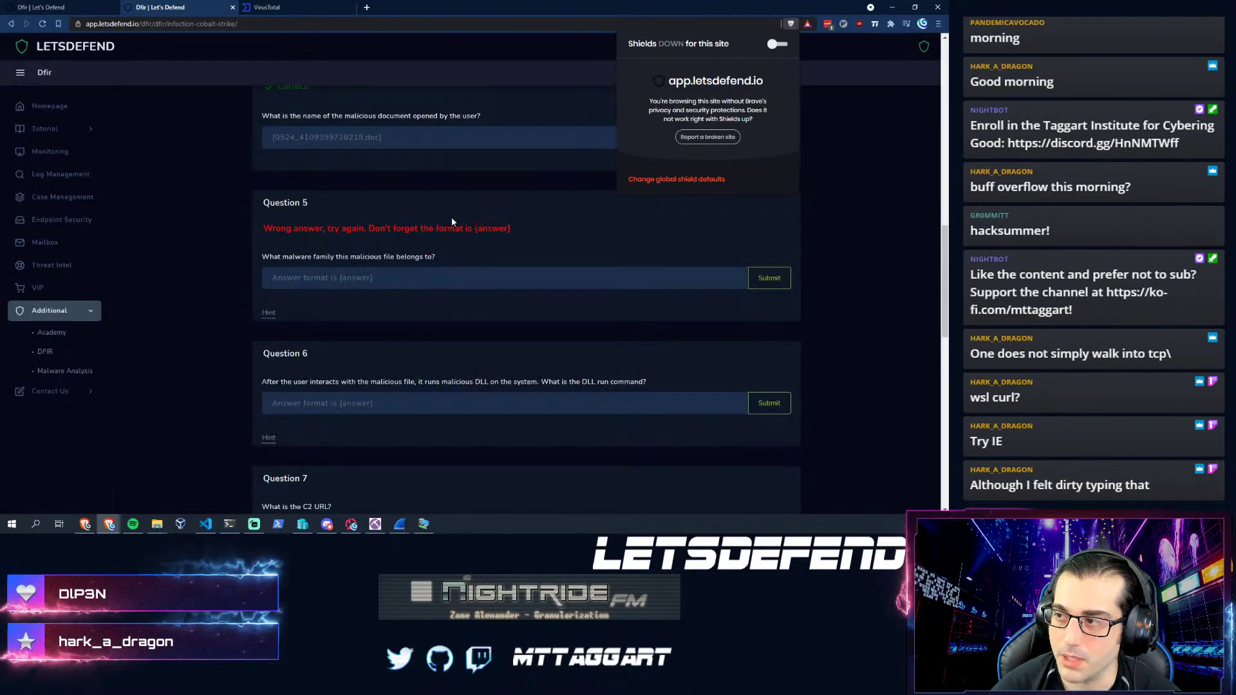
click(238, 321)
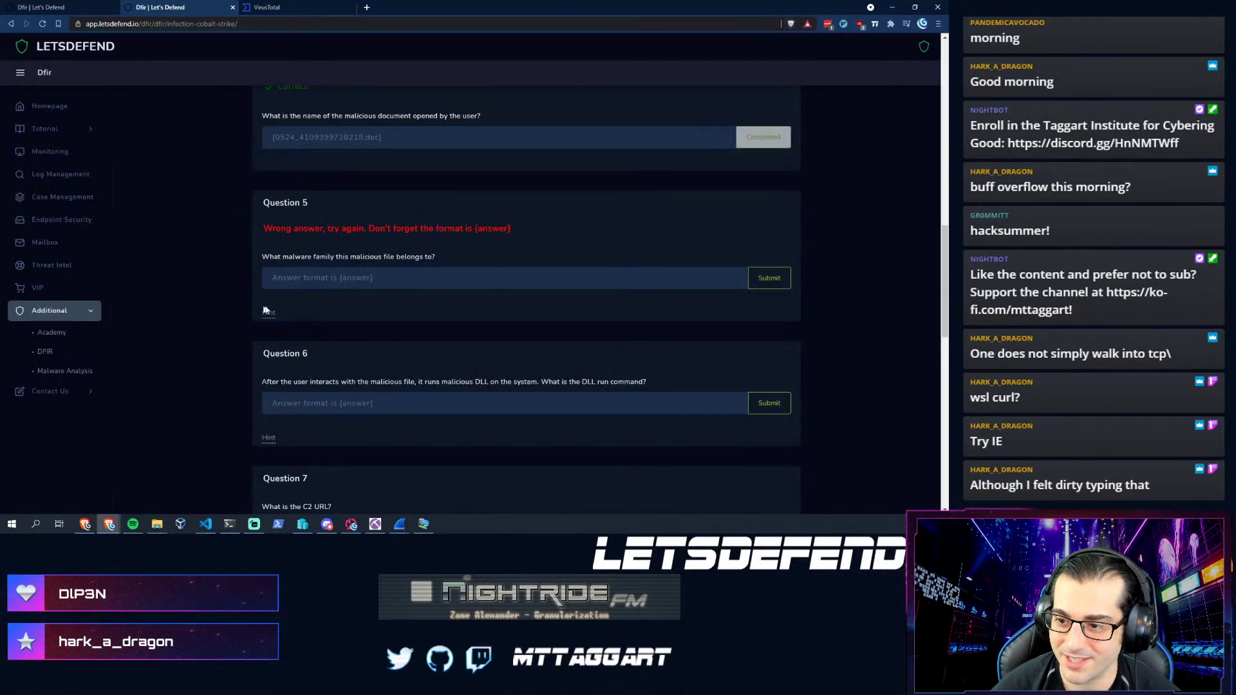
click(269, 313)
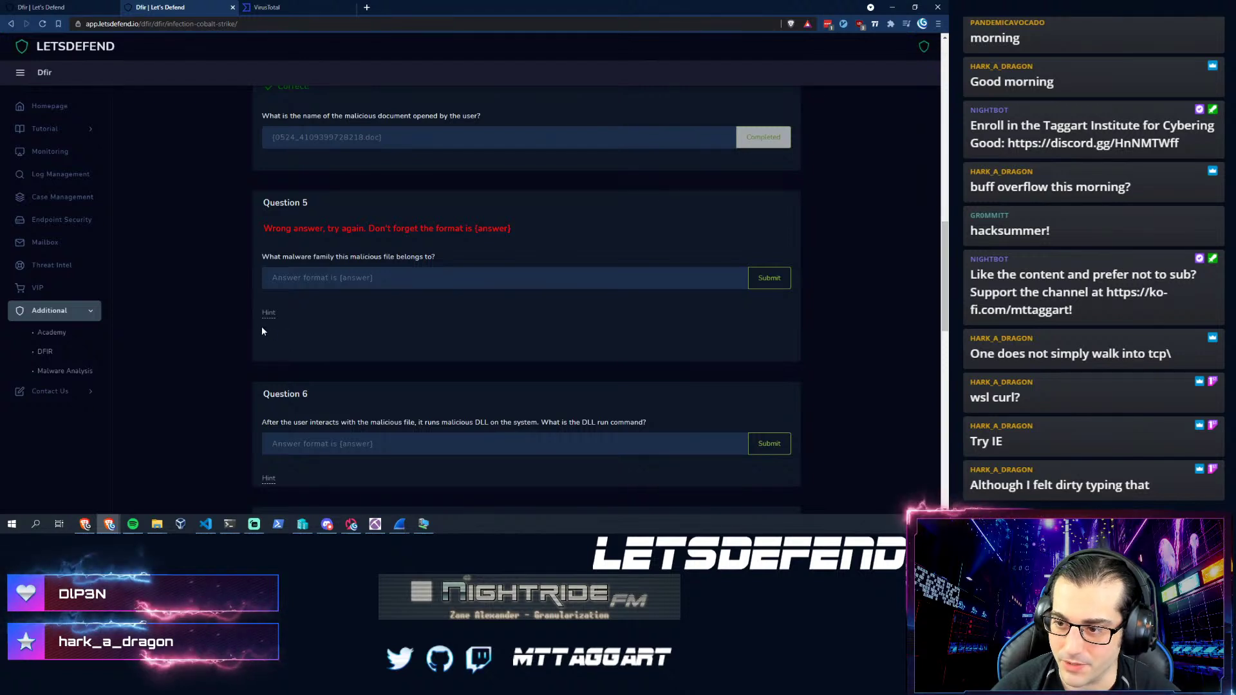
click(313, 278)
click(323, 261)
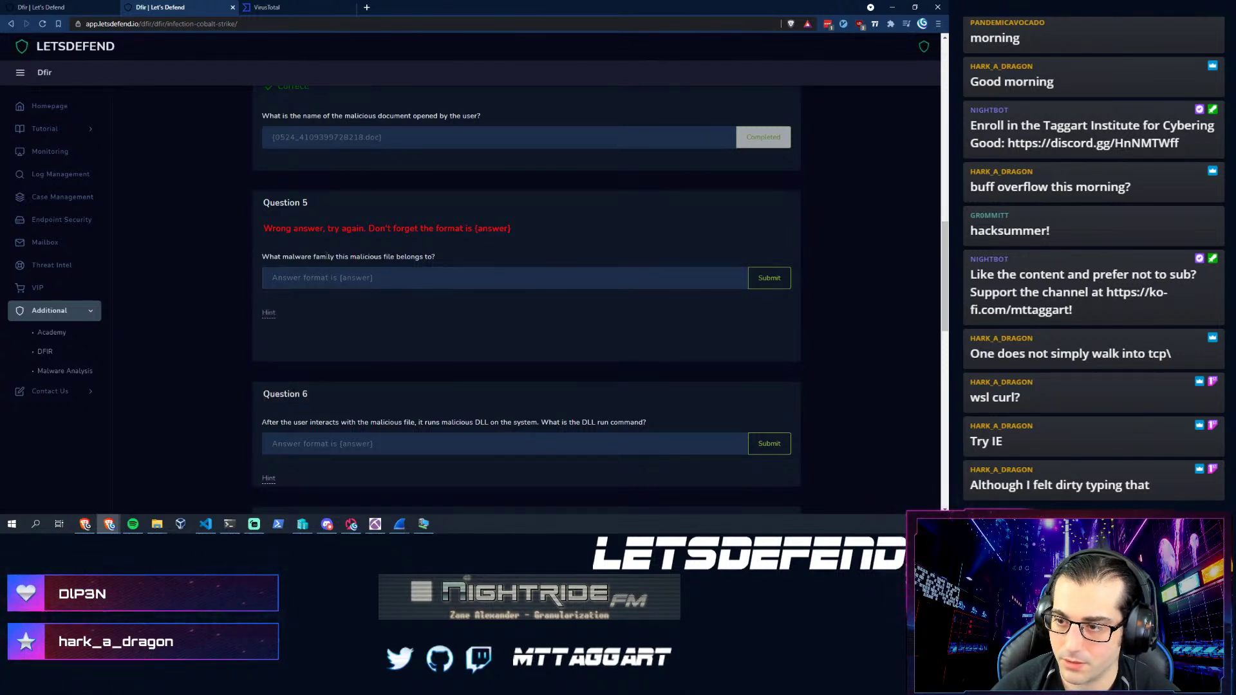
click(423, 523)
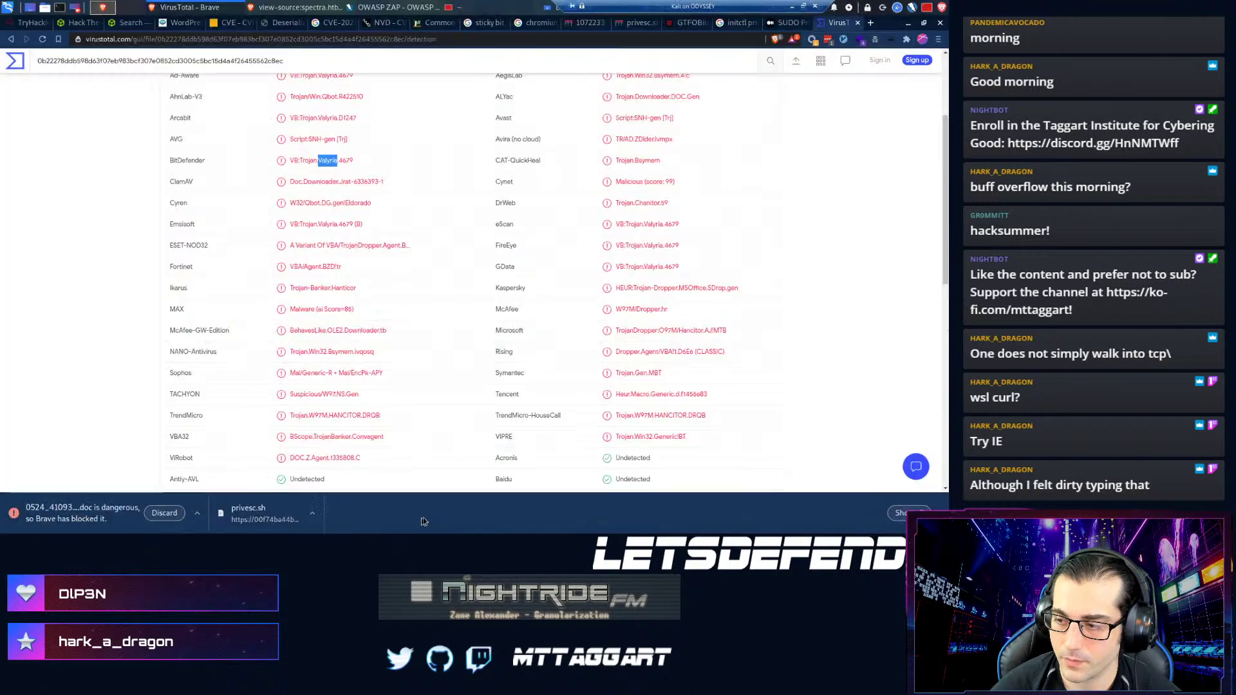
- Read through the file's community comments on VirusTotal
scroll(316, 303, down, 1)
scroll(315, 309, up, 2)
scroll(317, 388, up, 5)
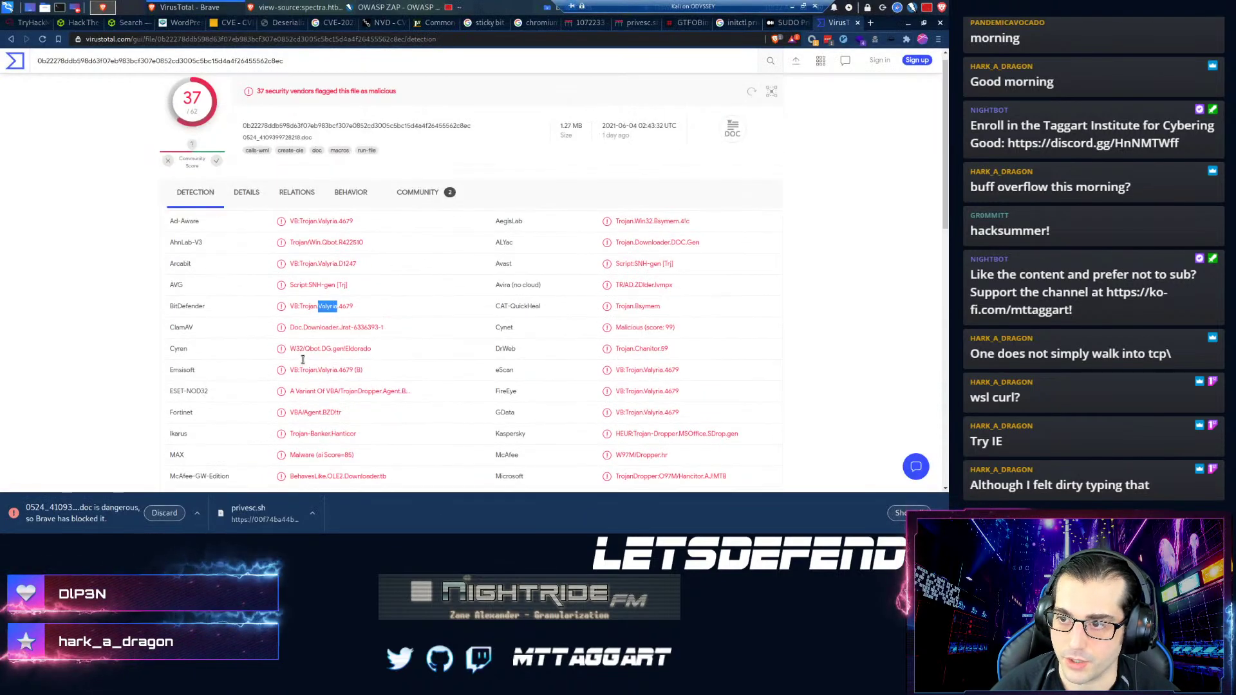
click(418, 204)
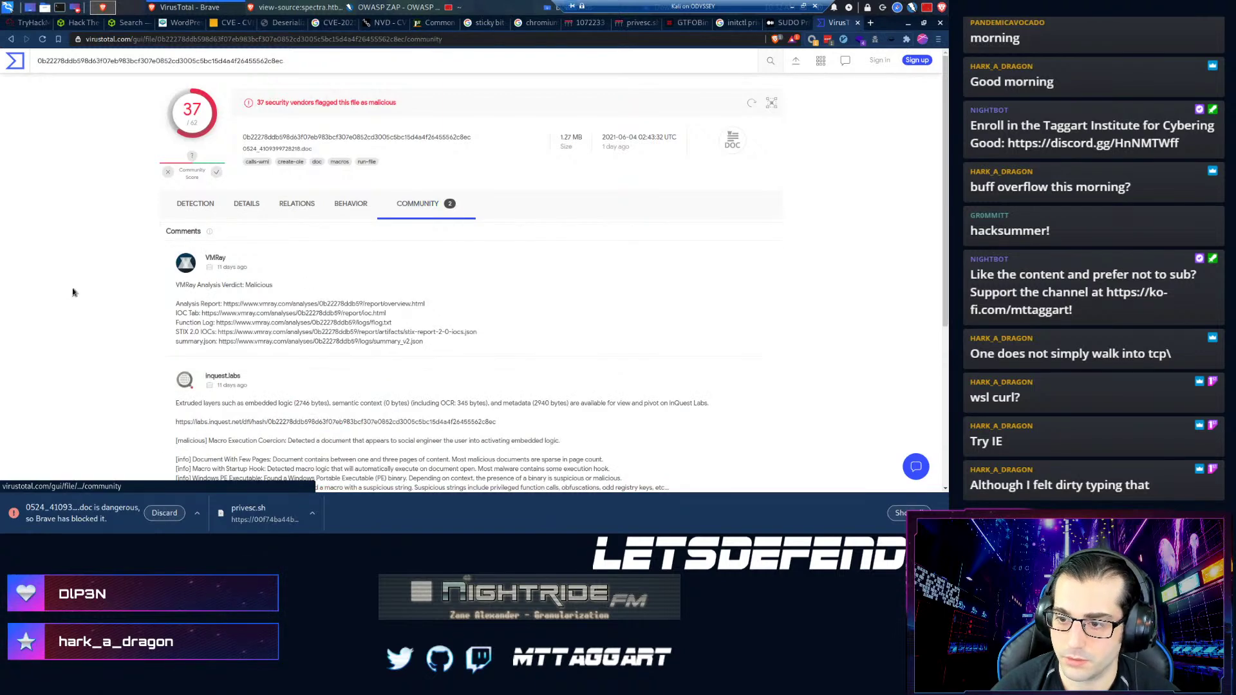
scroll(191, 315, down, 3)
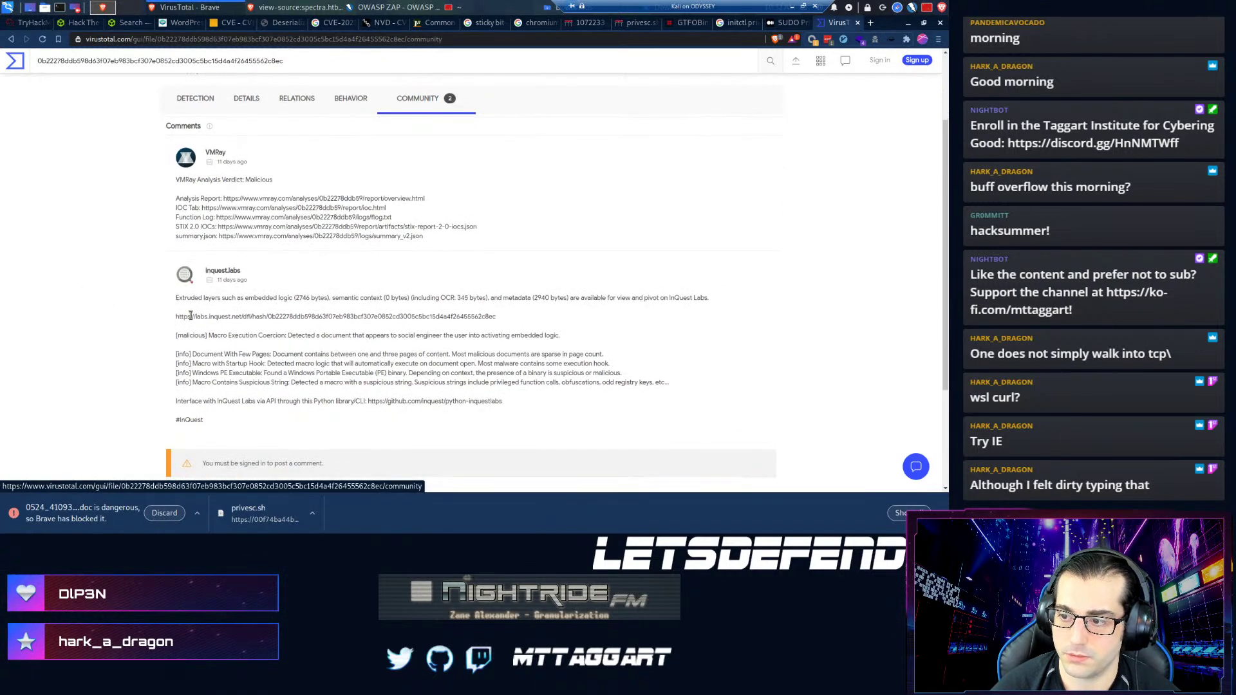
scroll(190, 318, up, 3)
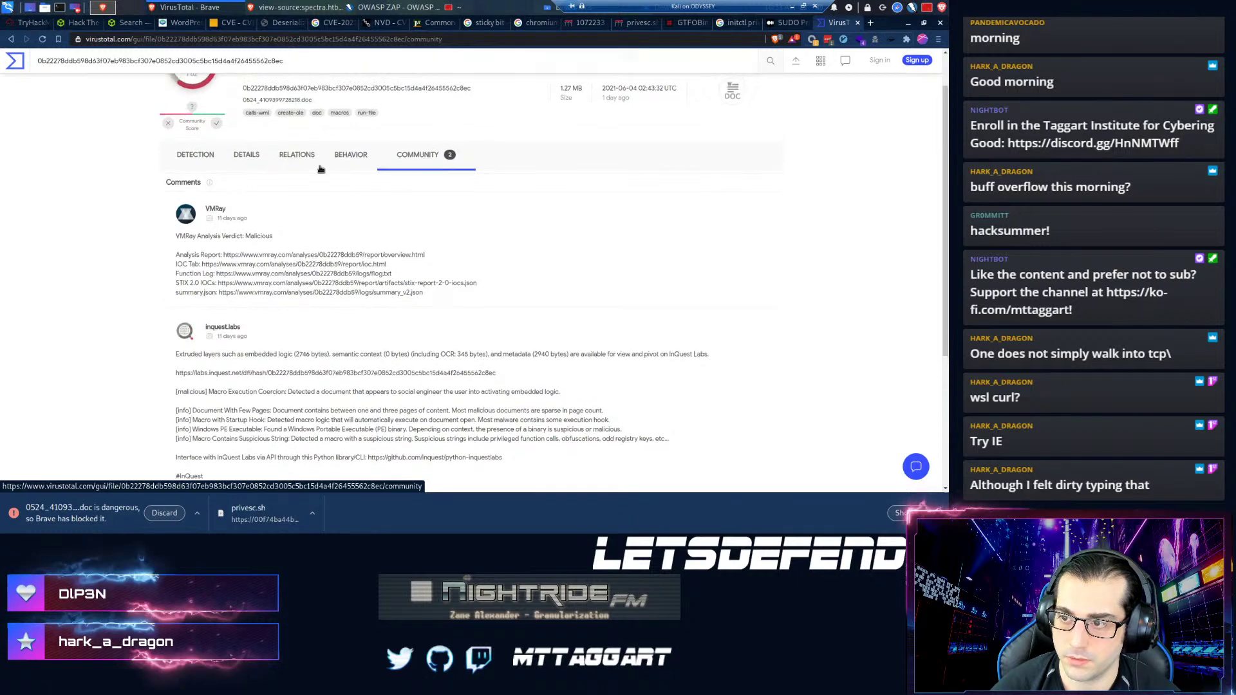
- Show the Details tab with basic properties, history and file names
click(246, 179)
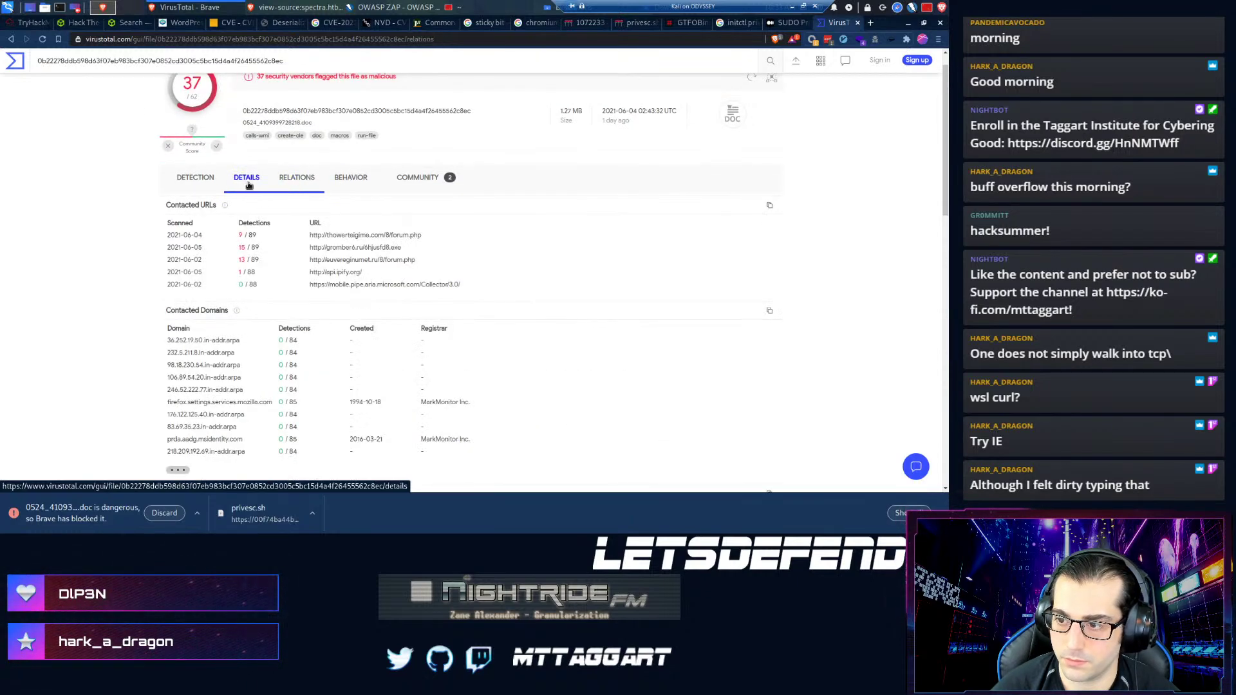
scroll(236, 258, up, 1)
scroll(180, 335, down, 5)
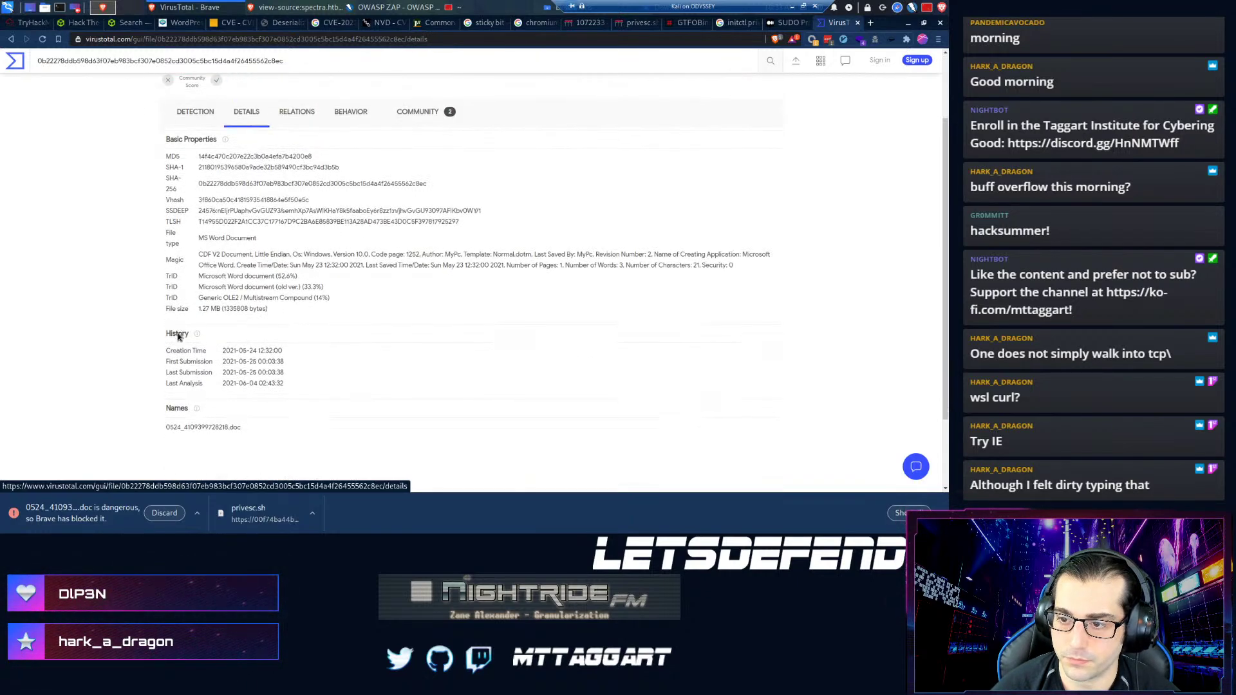
scroll(167, 318, down, 1)
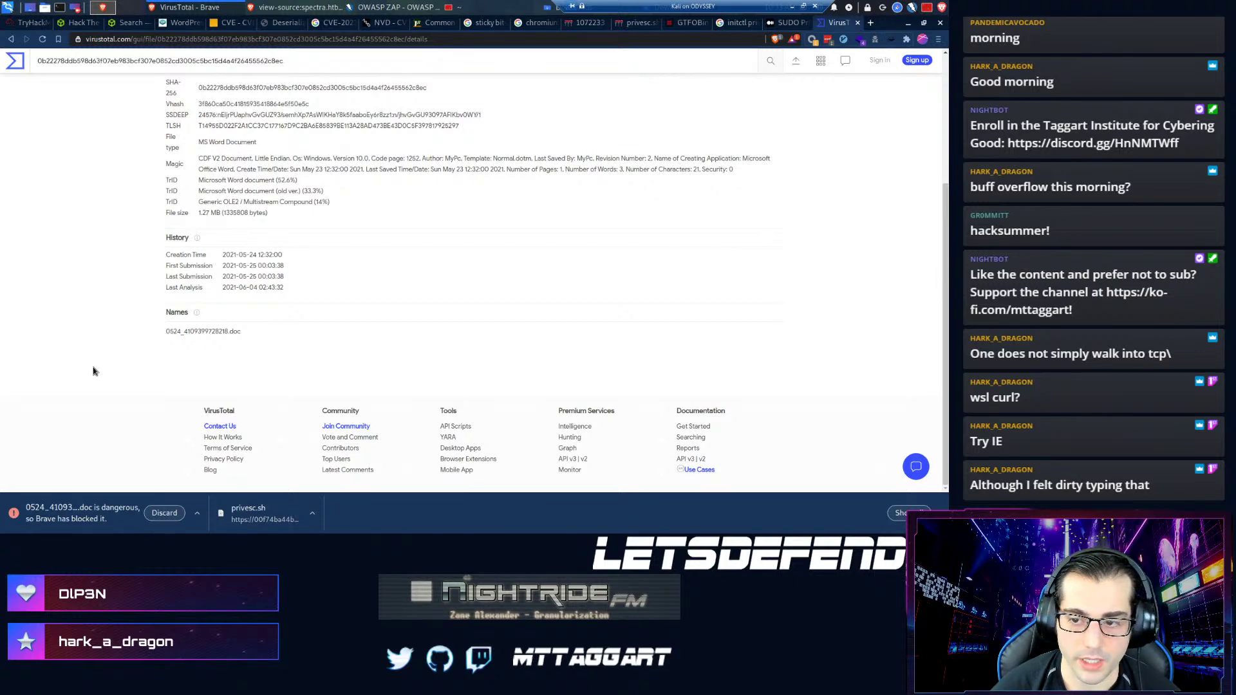
key(alt+Tab)
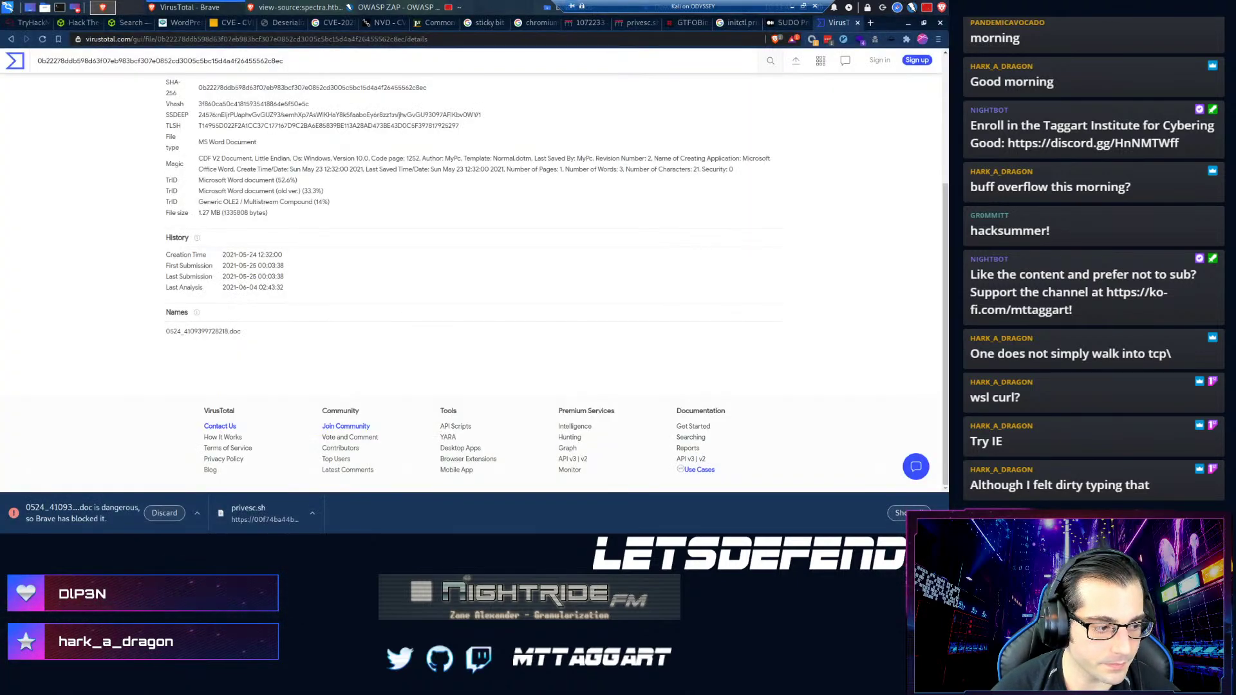
key(super+d)
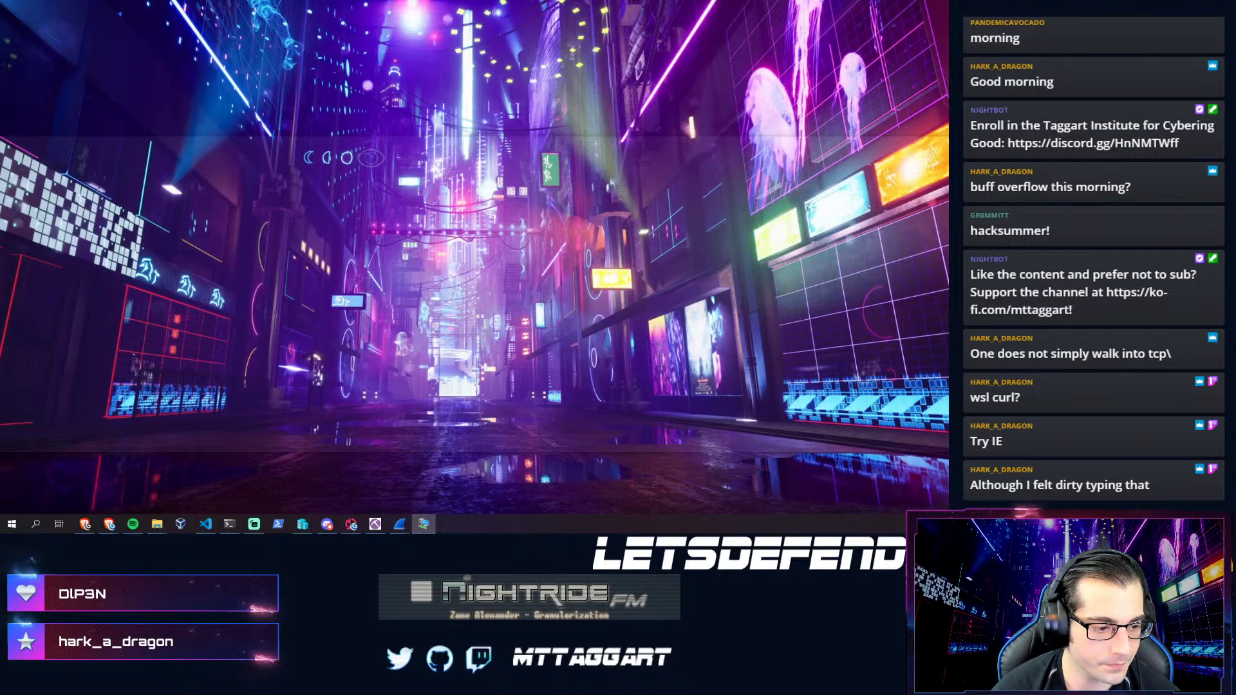
- Enter {Cobalt Strike} as the Question 5 malware family and submit it
key(alt+Tab)
click(272, 278)
text({mal)
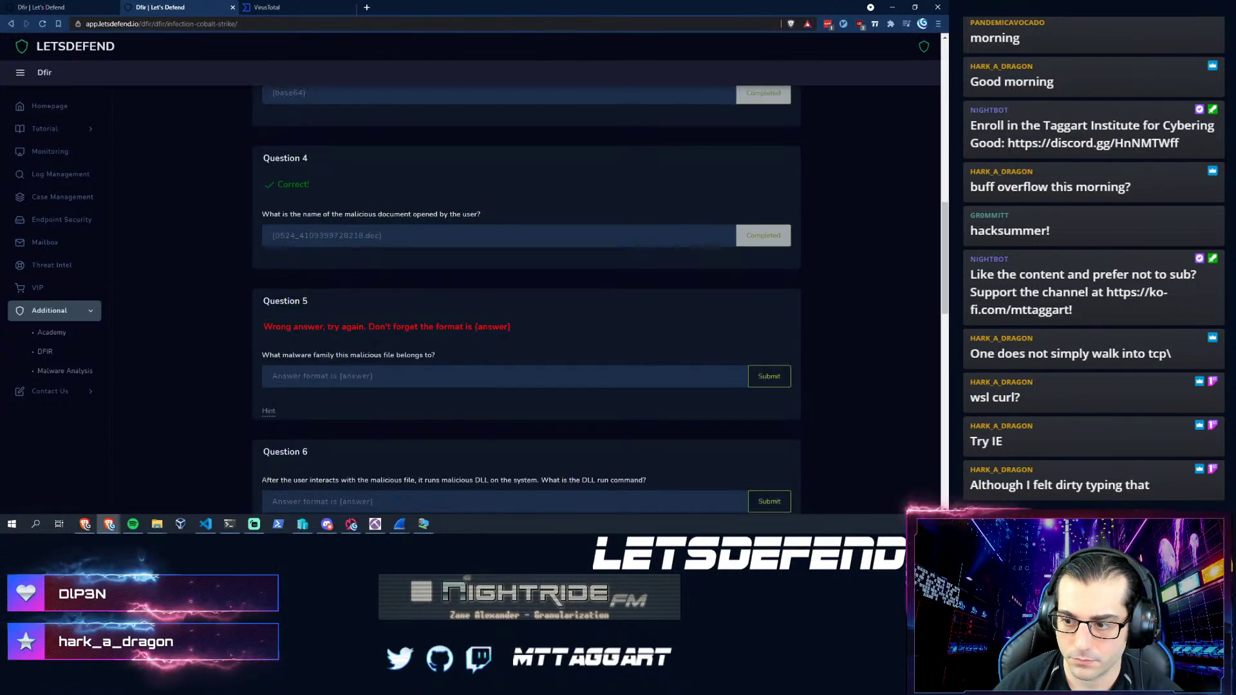
click(279, 380)
text({d)
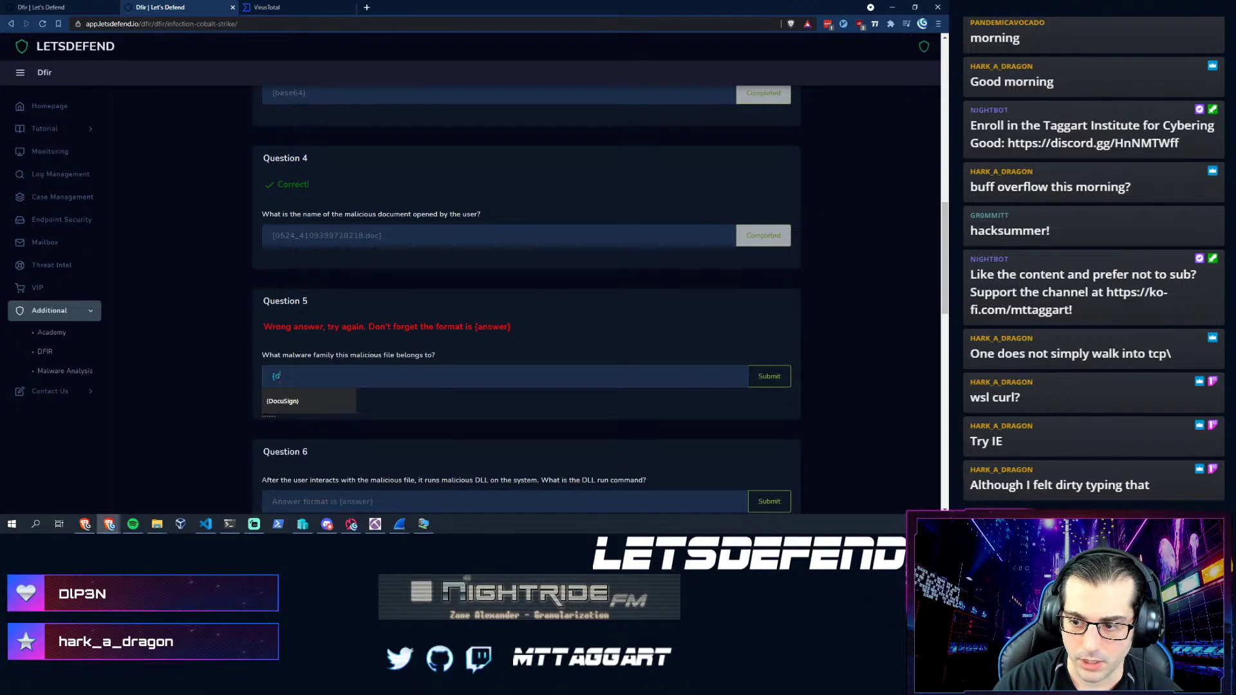
key(BackSpace)
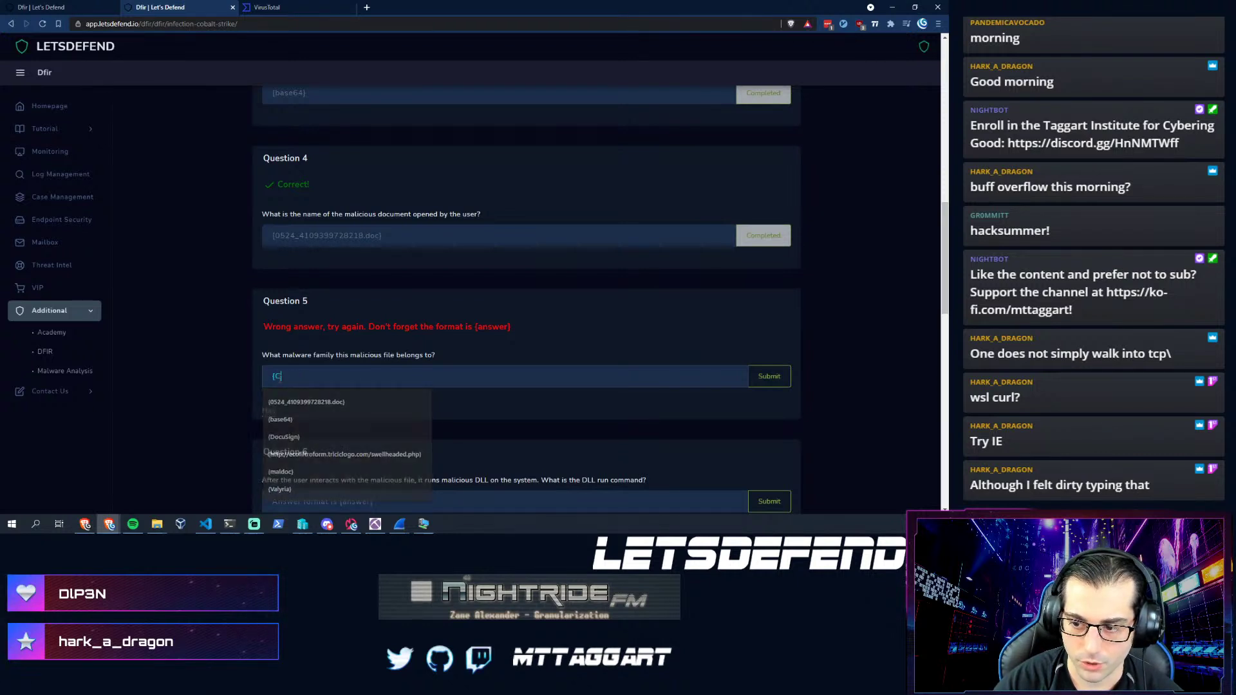
text(Cobalt Strike})
key(Return)
scroll(286, 368, down, 9)
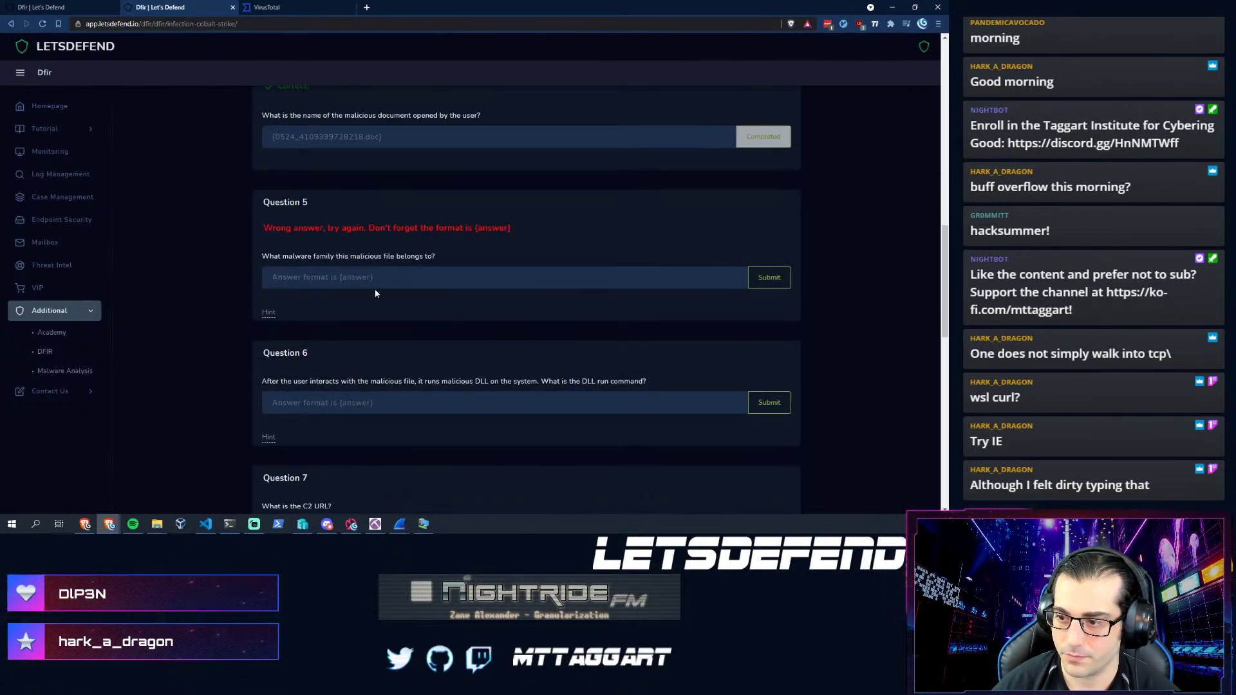
click(380, 281)
click(244, 328)
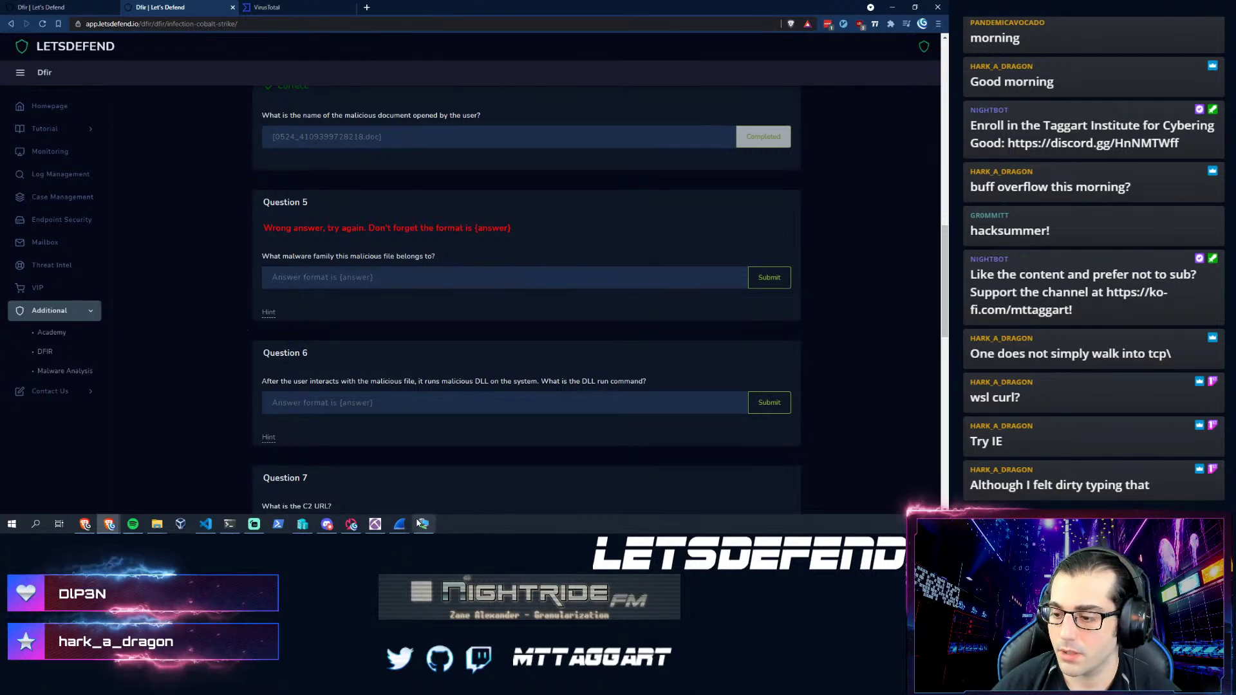
key(alt+Tab)
- Copy the VMRay Analysis Report link from the file's community comments
scroll(324, 271, up, 3)
click(420, 206)
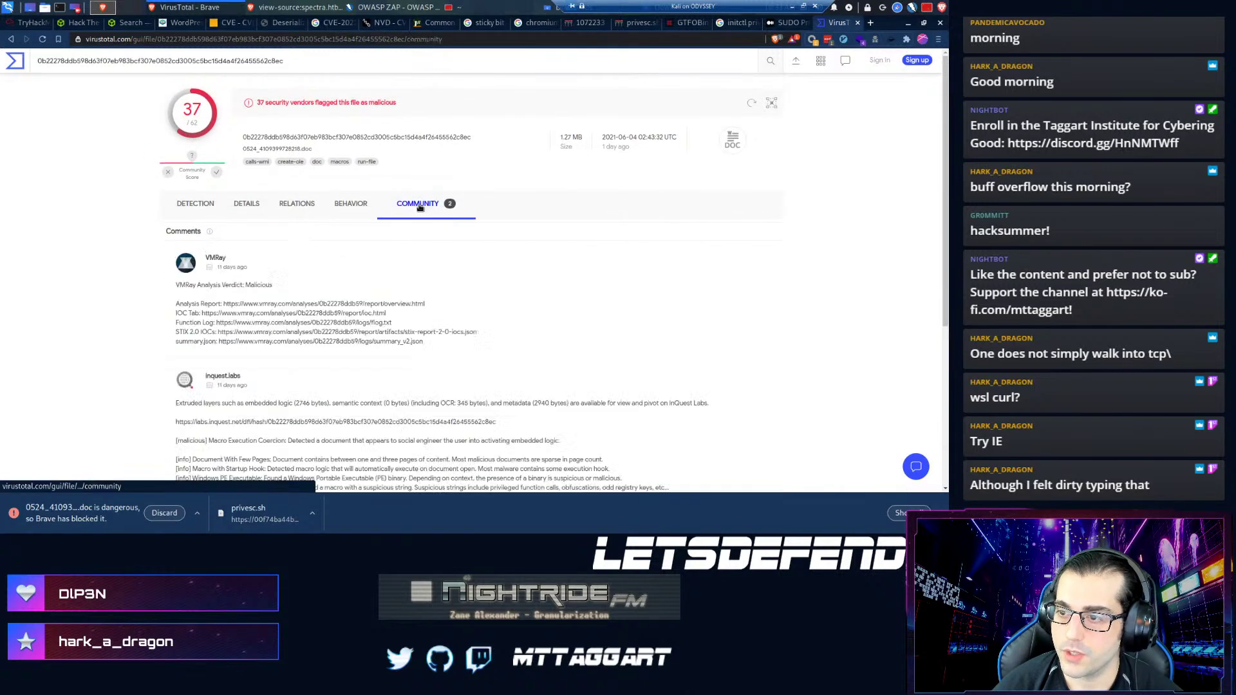
scroll(190, 281, down, 1)
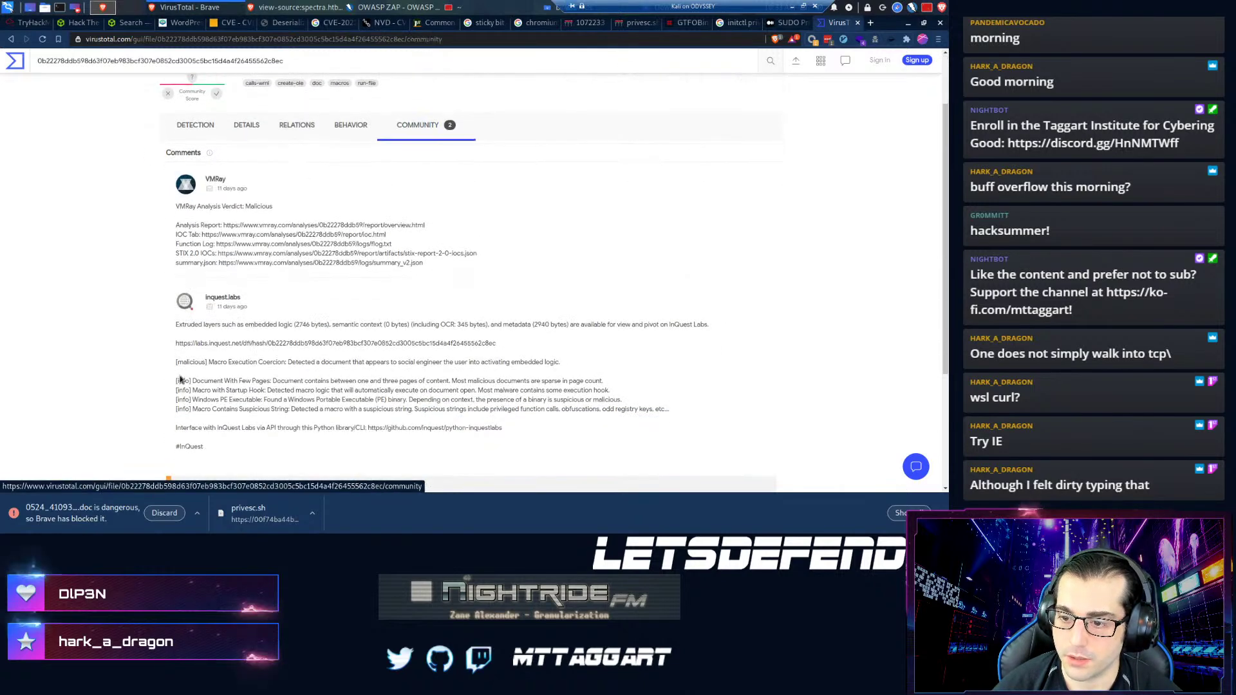
scroll(231, 346, down, 2)
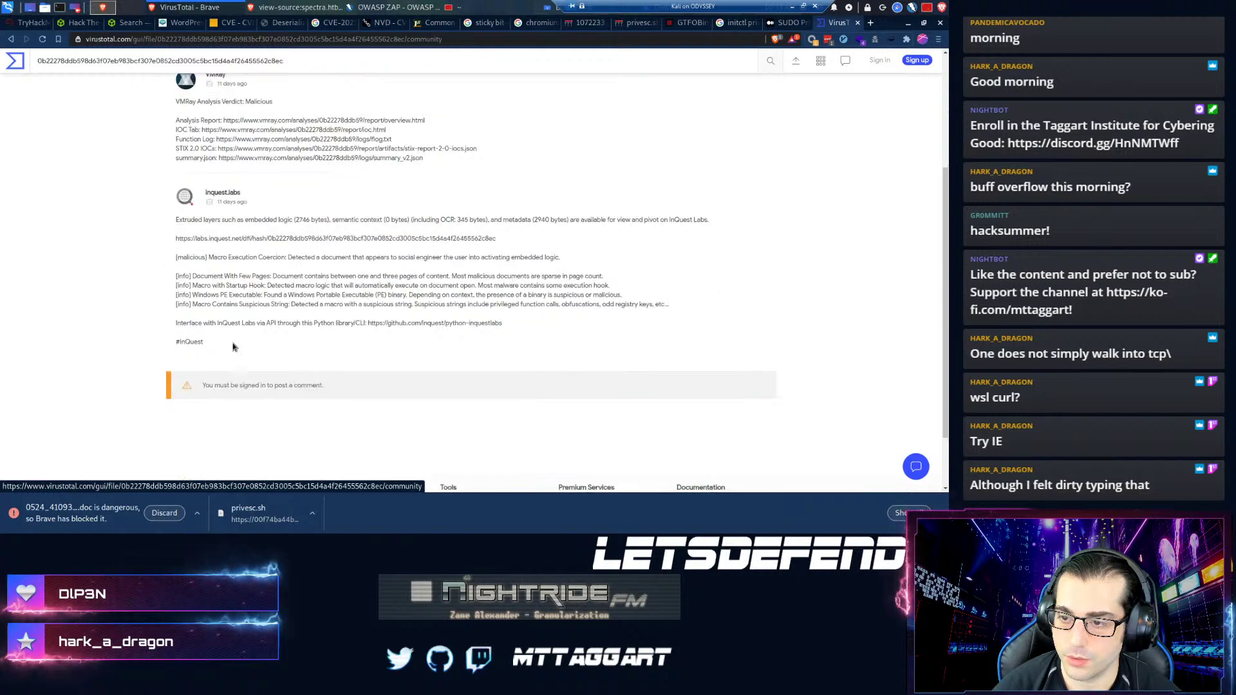
scroll(265, 205, up, 1)
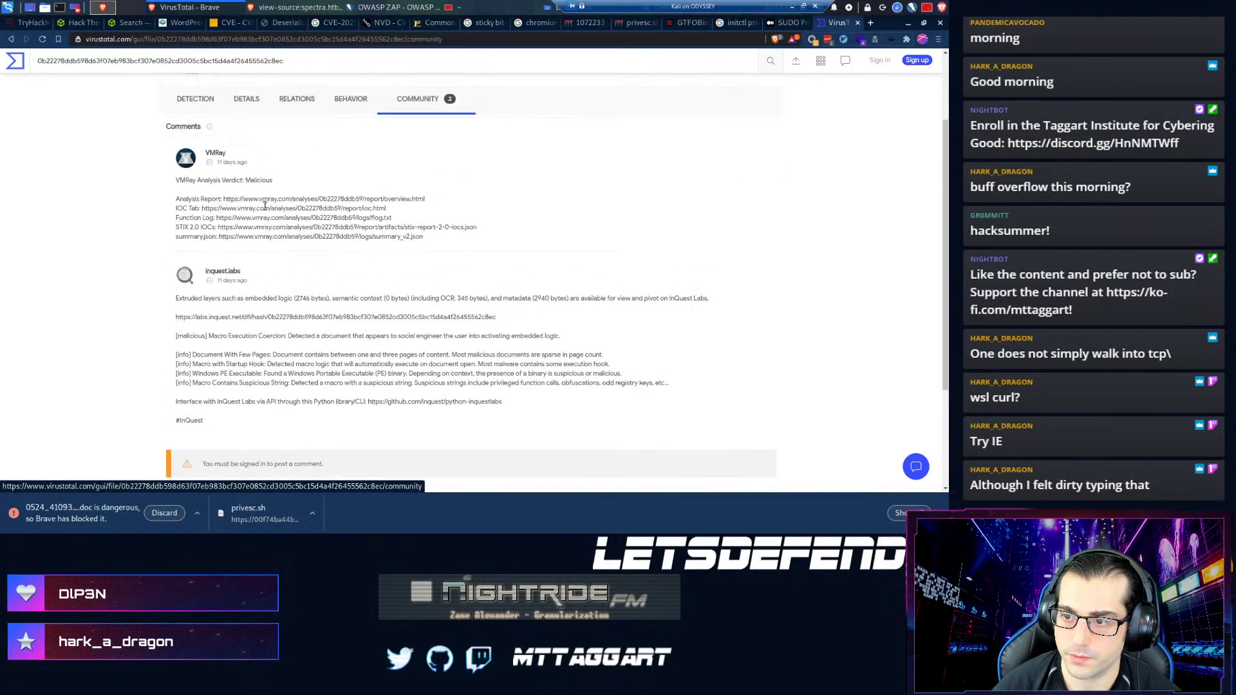
drag(425, 199, 227, 200)
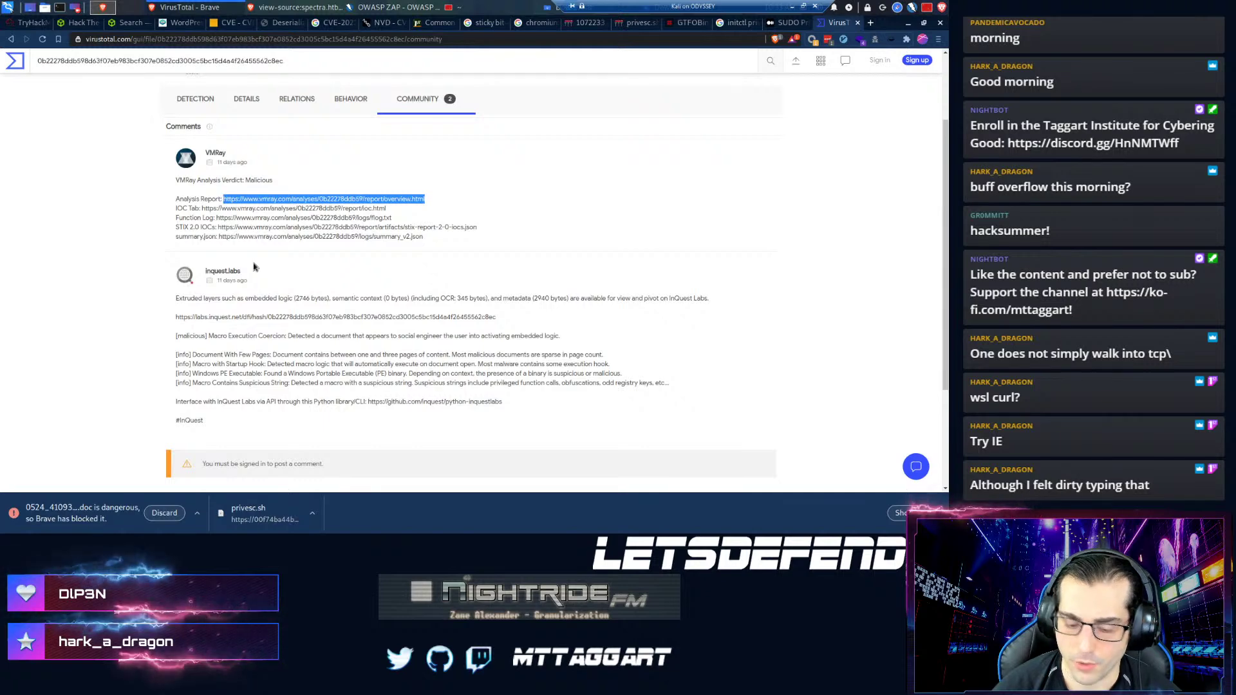
key(ctrl+t)
- Paste the copied VMRay report URL into the new tab and load it
text(https://www.vmray.com/analyses/0b22278ddb59/report/overview.html)
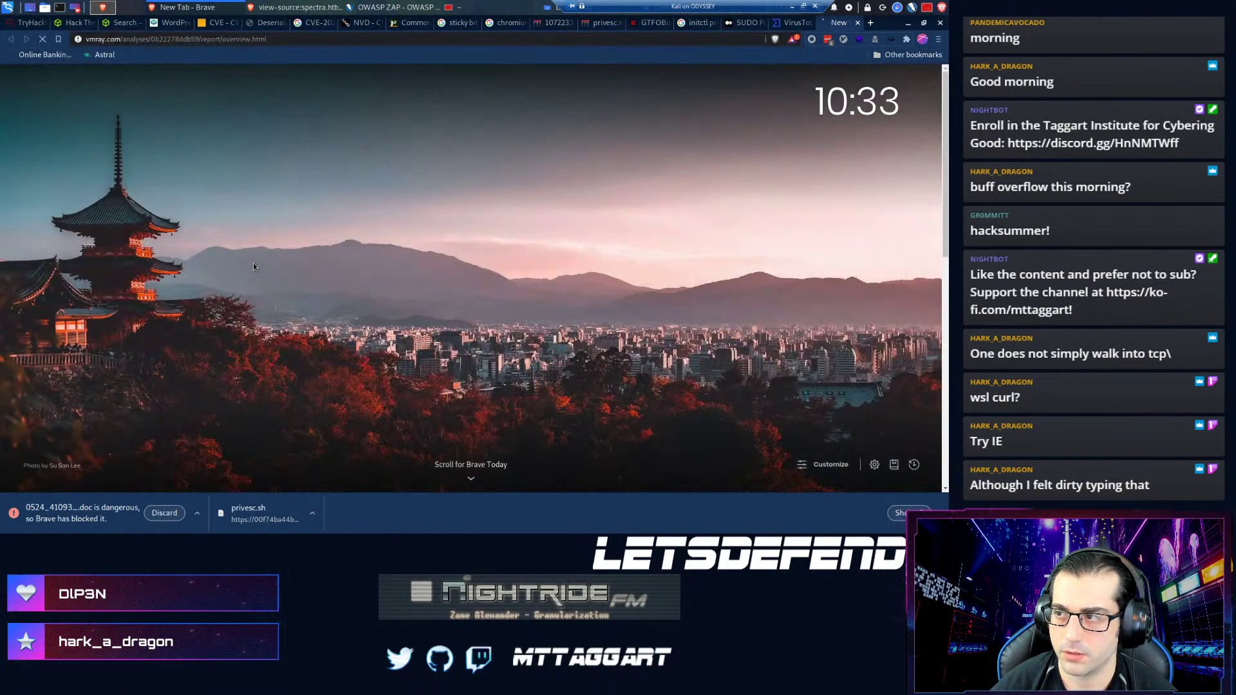
key(Return)
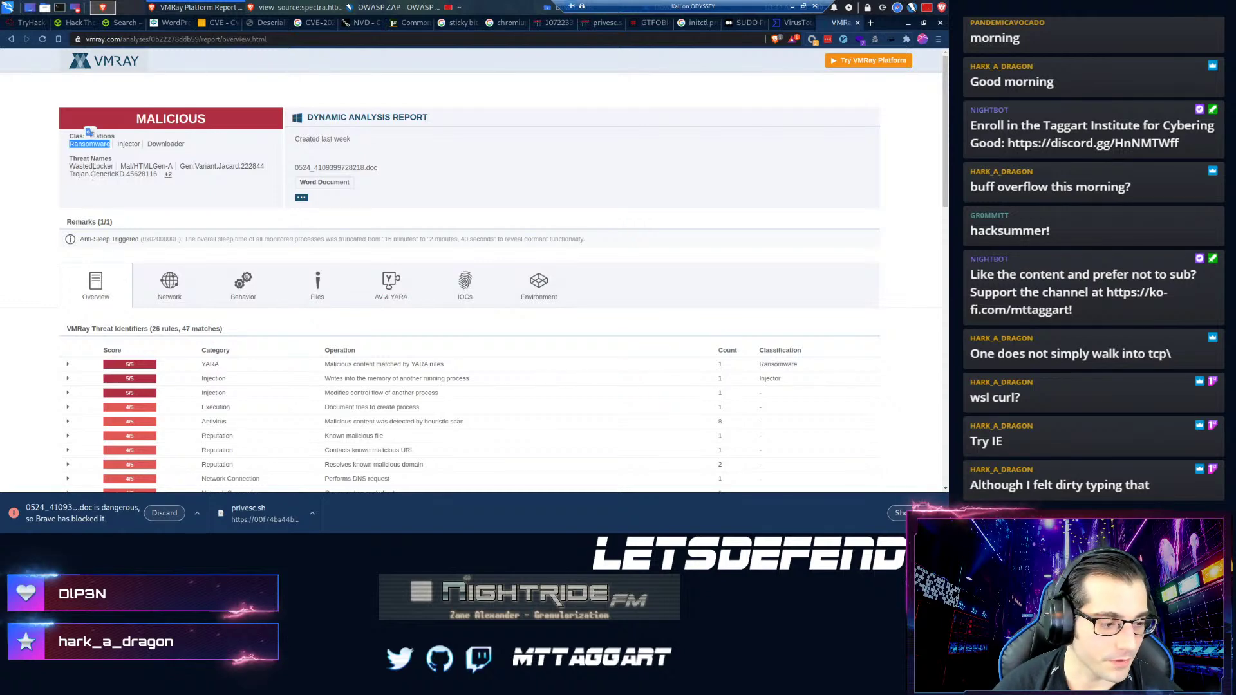
- Enter {Ransomware} as the Question 5 answer
key(super+d)
click(109, 524)
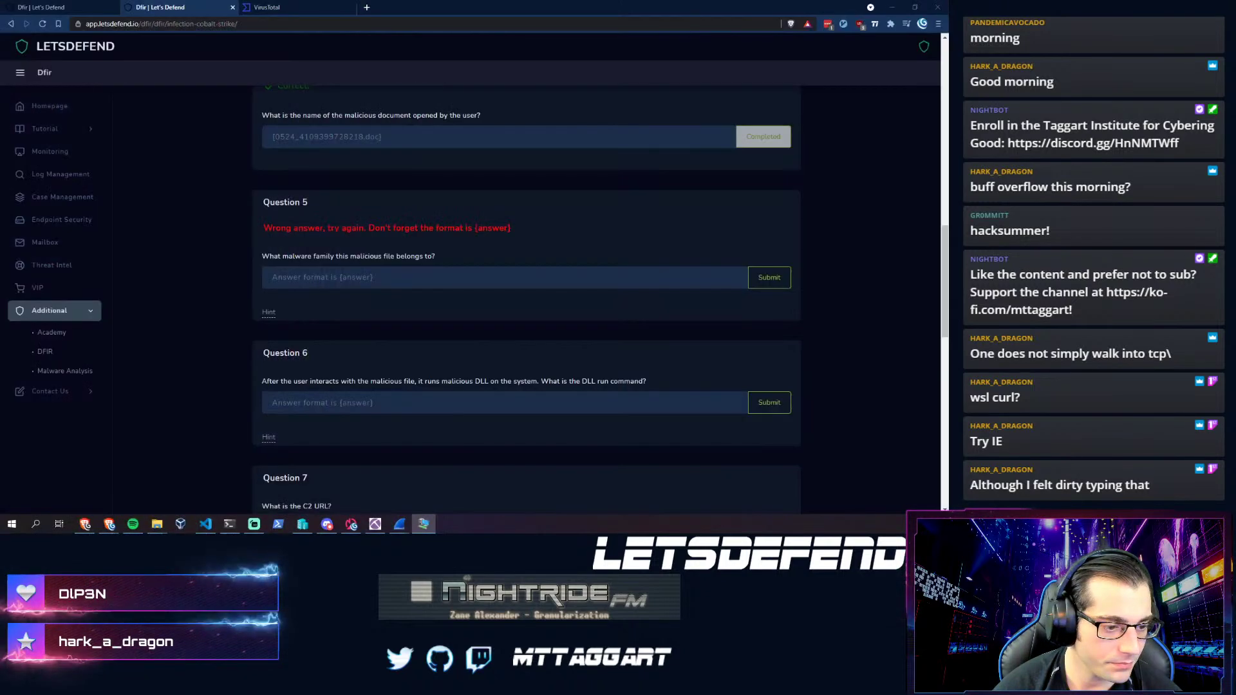
click(314, 283)
text({)
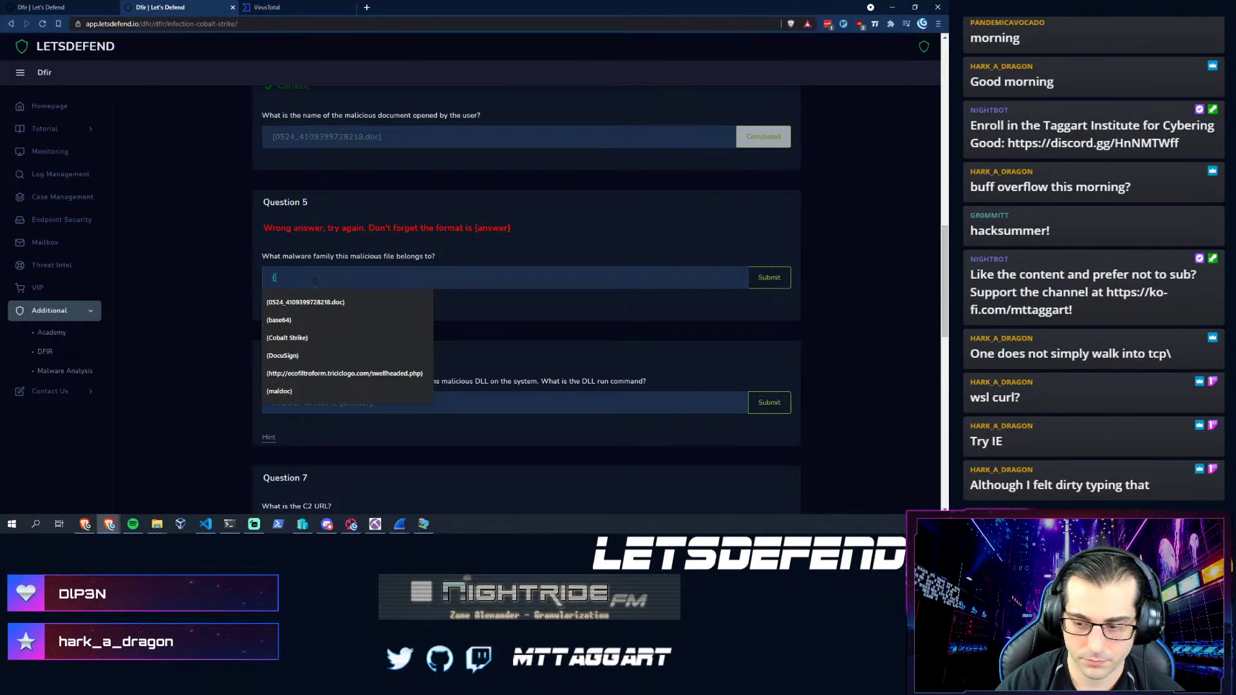
text(Ransomware})
scroll(335, 342, down, 10)
scroll(335, 344, down, 1)
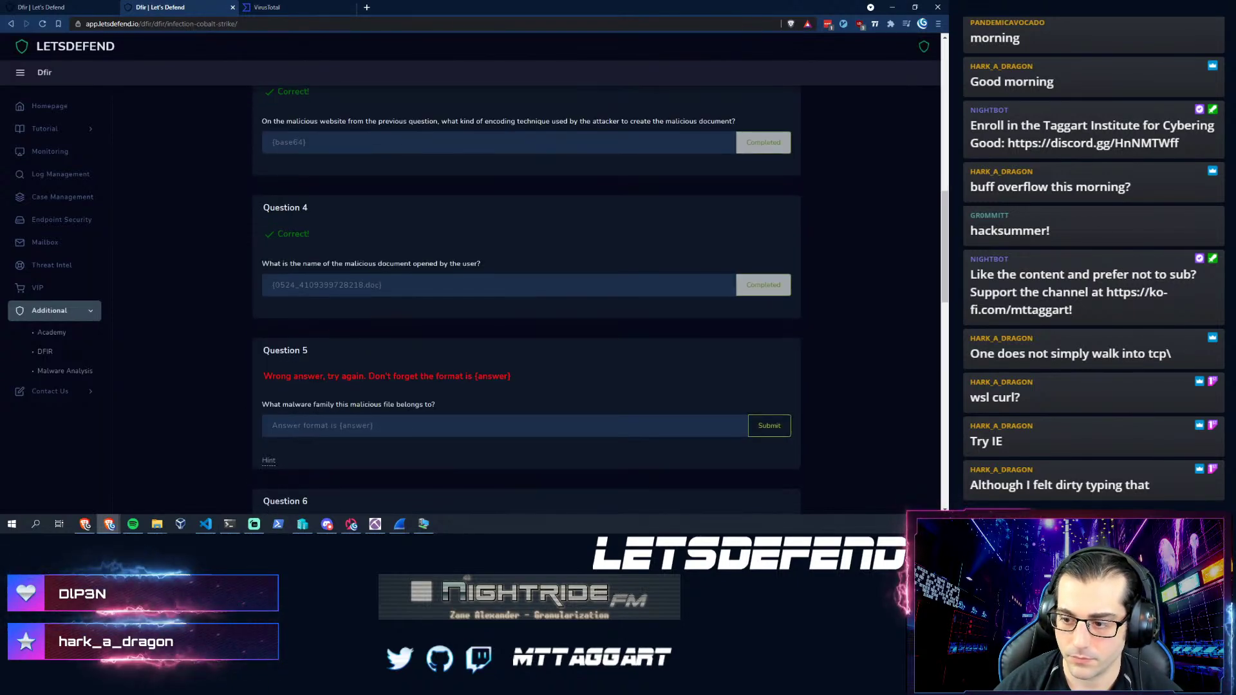
- Submit {WastedLocker} as the Question 5 answer
click(311, 425)
text({WastedLocker)
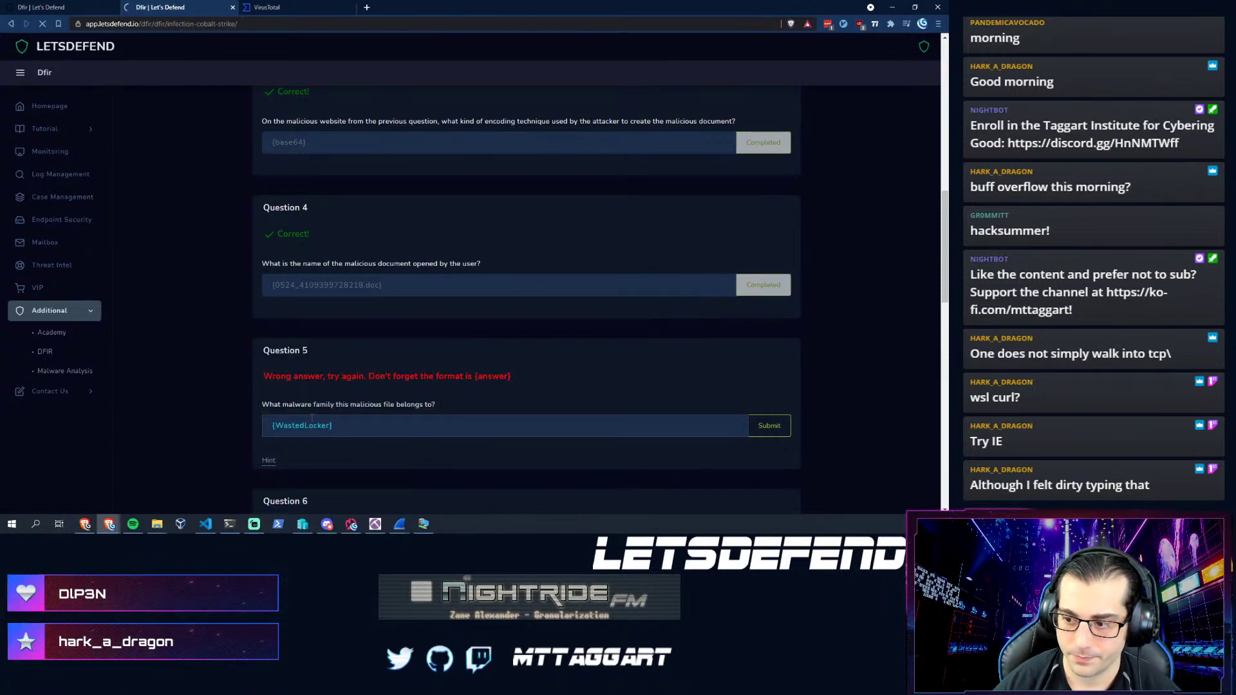
scroll(307, 420, down, 10)
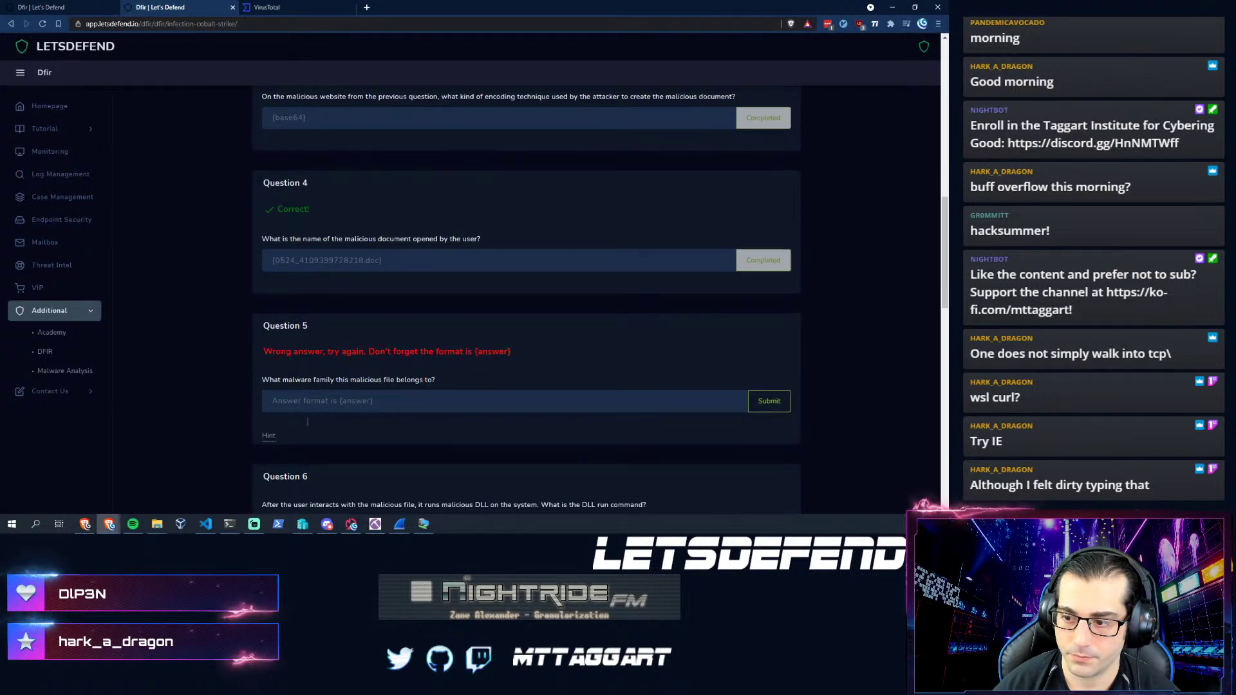
scroll(308, 421, down, 1)
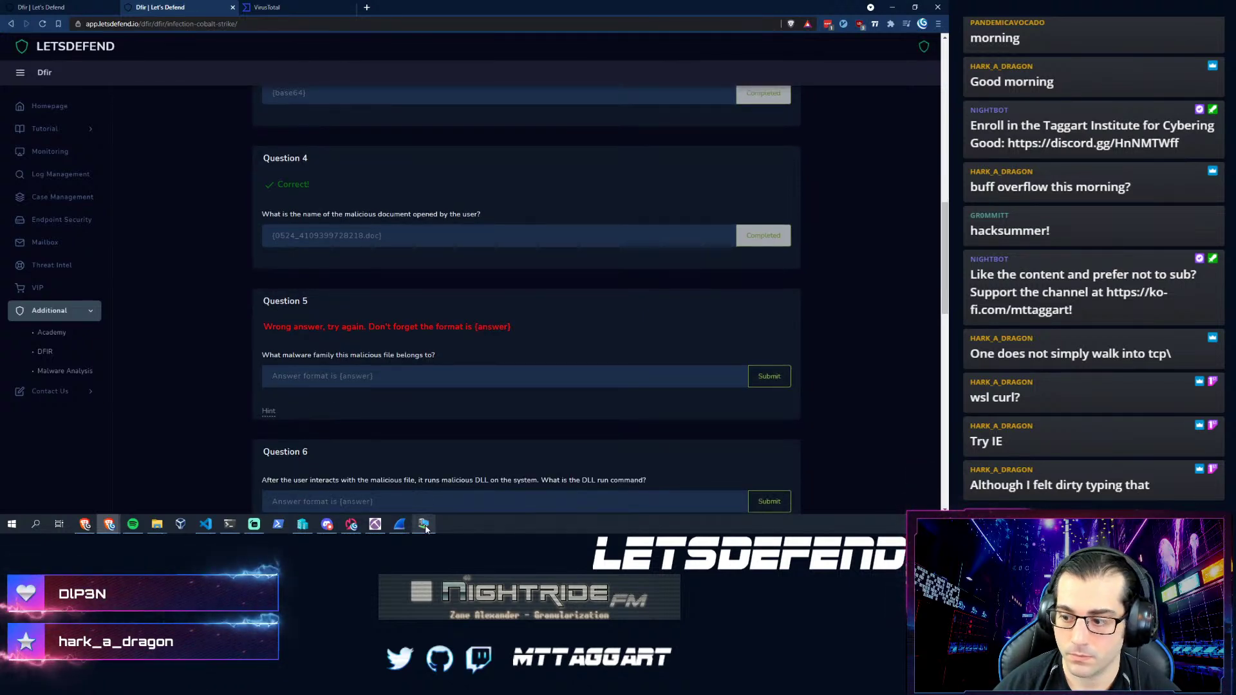
- Scroll through the VMRay report's classification and threat names
click(424, 524)
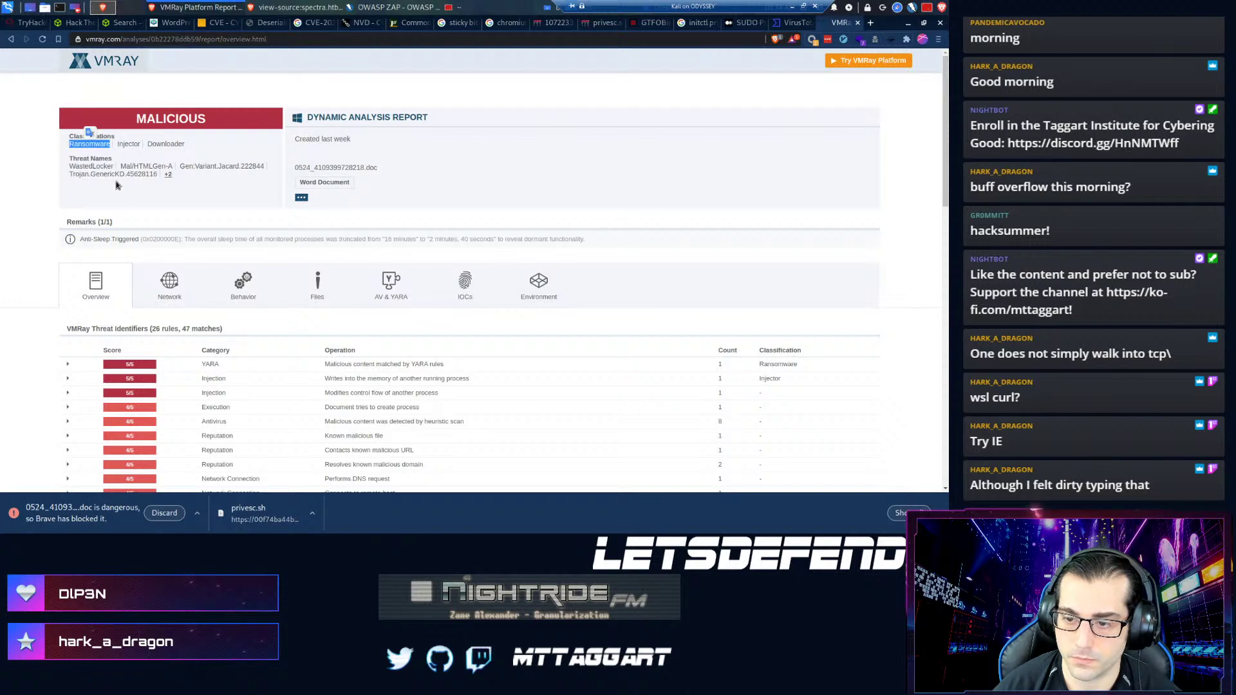
scroll(187, 383, down, 3)
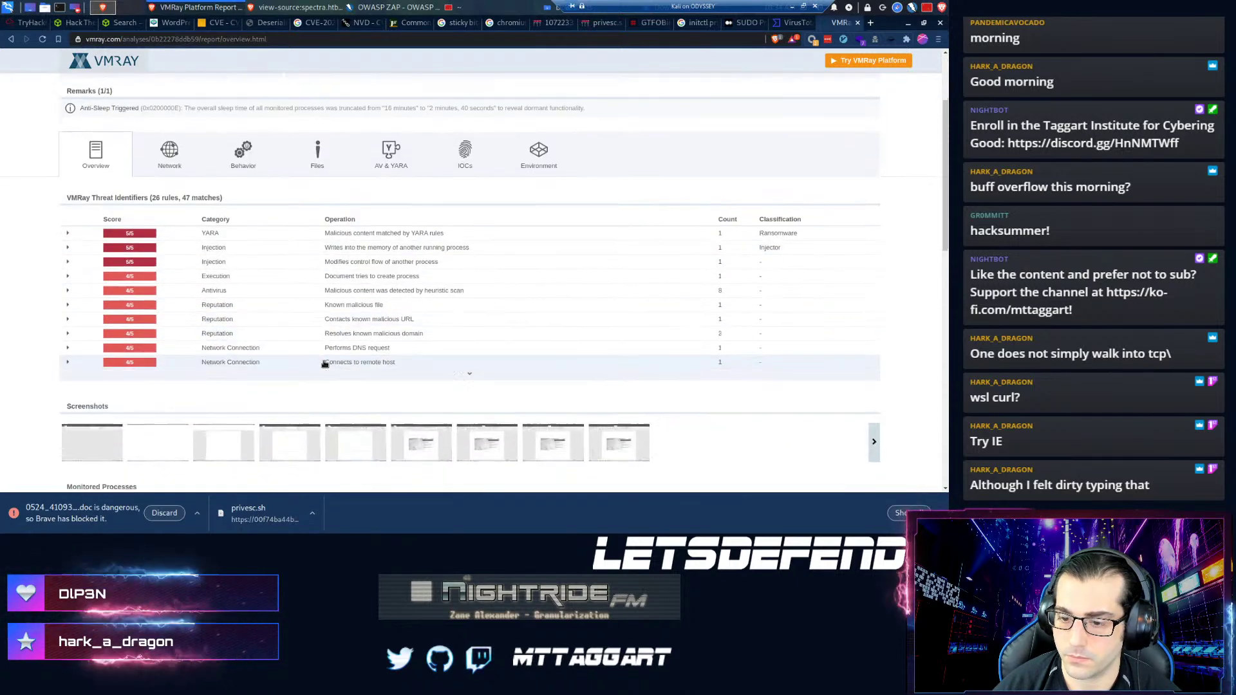
scroll(324, 364, down, 10)
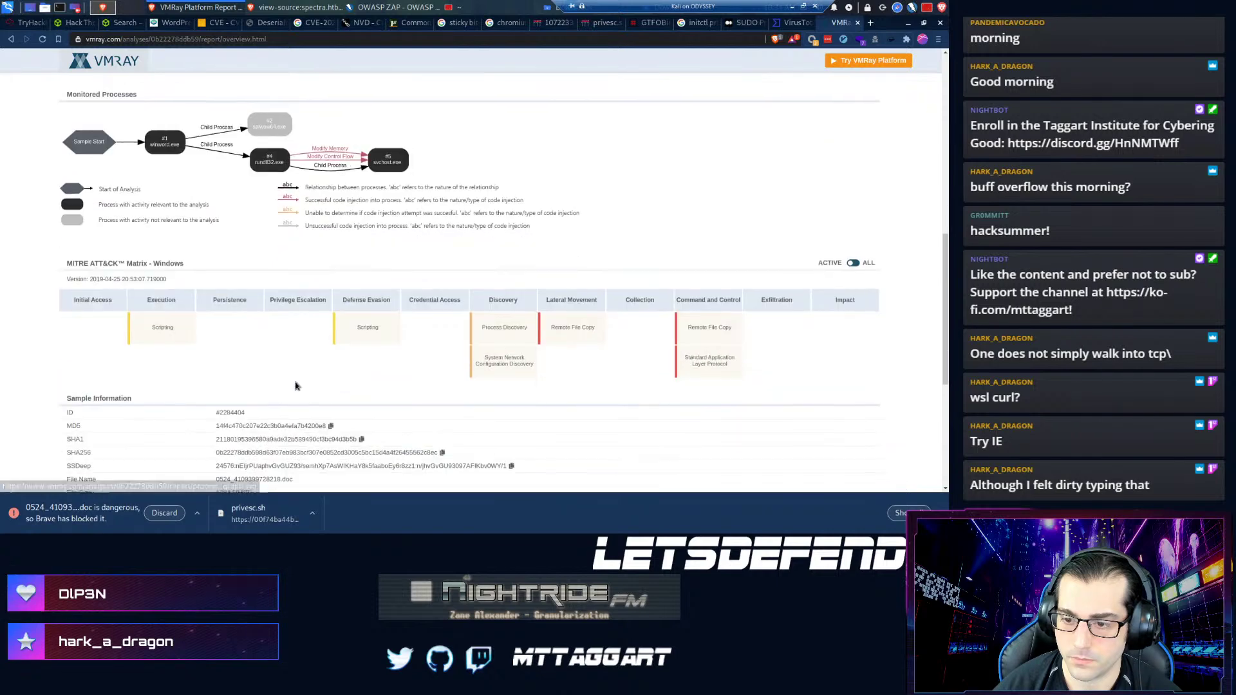
scroll(295, 385, down, 8)
scroll(282, 394, up, 6)
scroll(492, 297, up, 4)
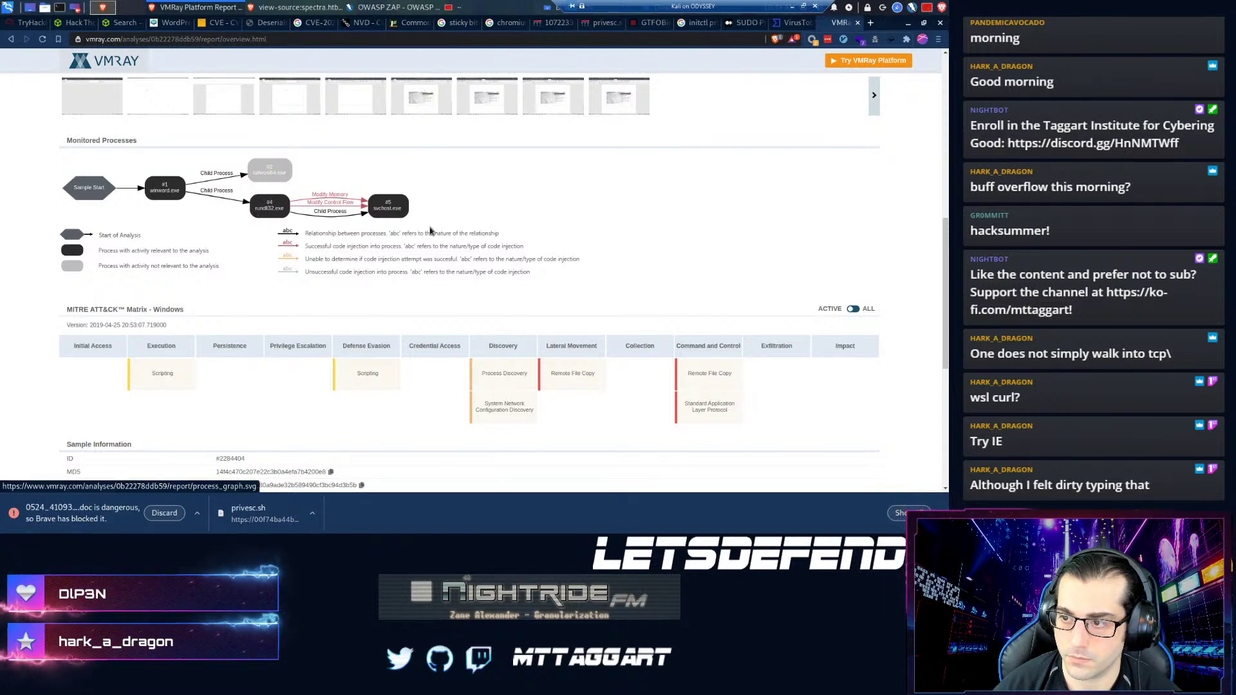
scroll(269, 258, up, 3)
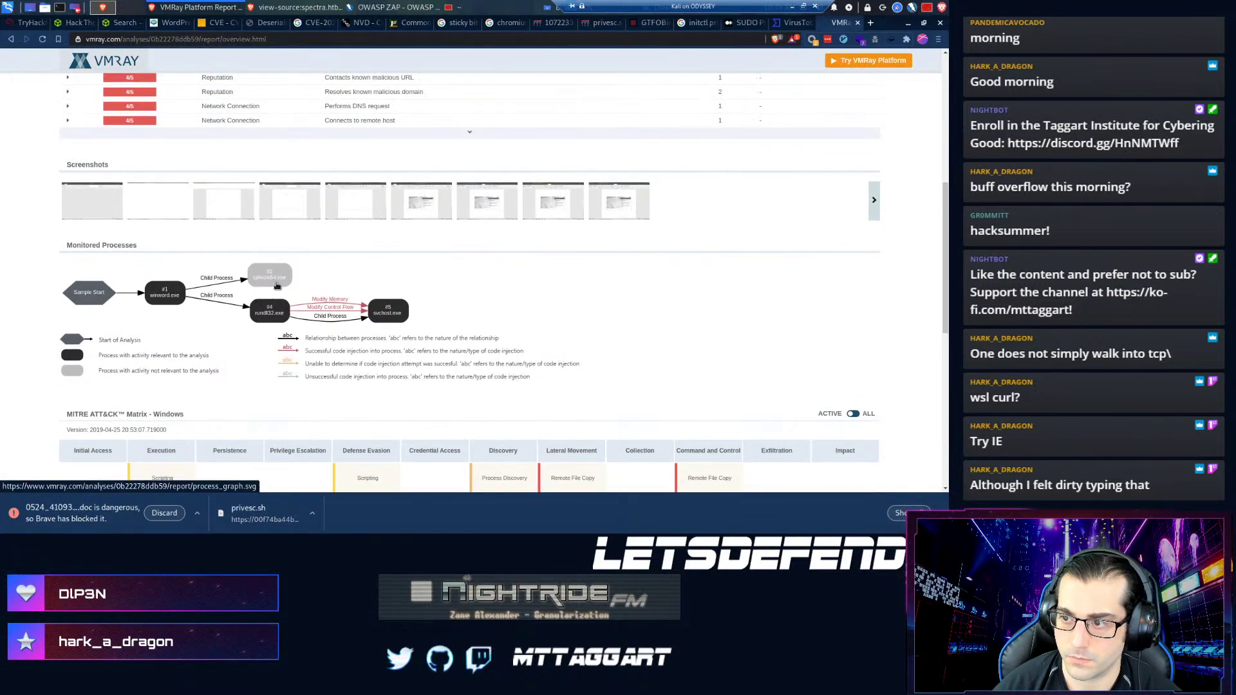
scroll(278, 286, up, 3)
- View the enlarged sandbox screenshots, then note the Jacard variant among threat names
click(447, 315)
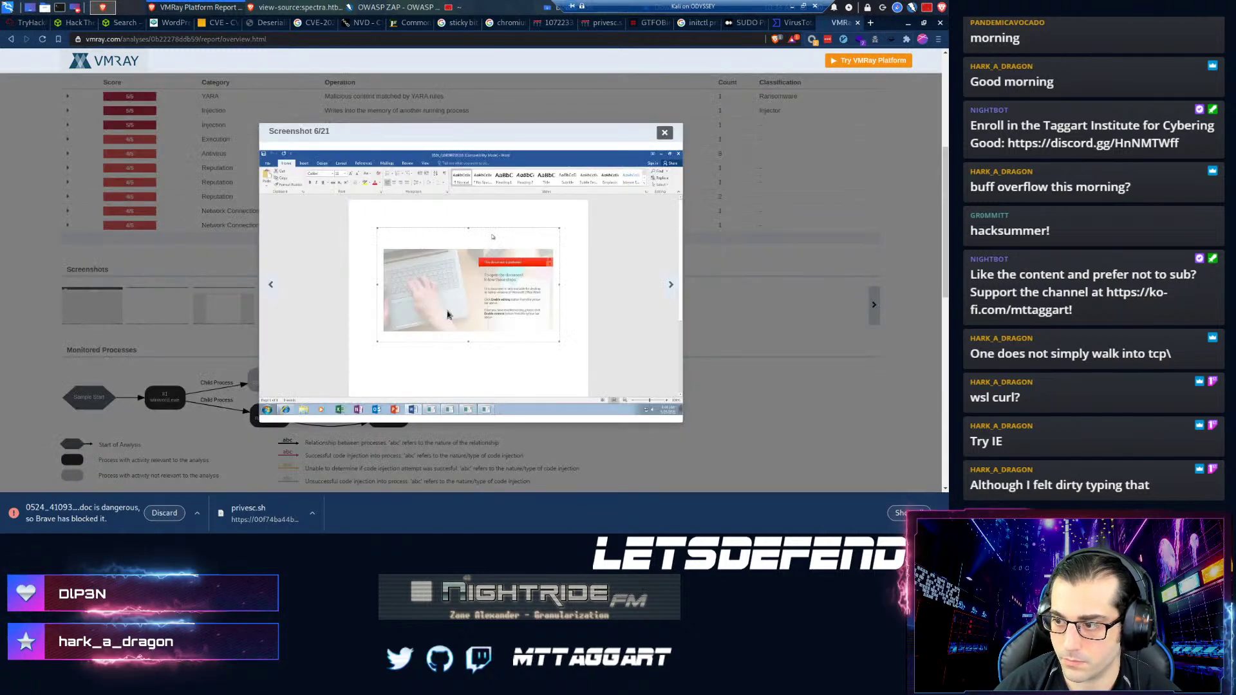
click(670, 285)
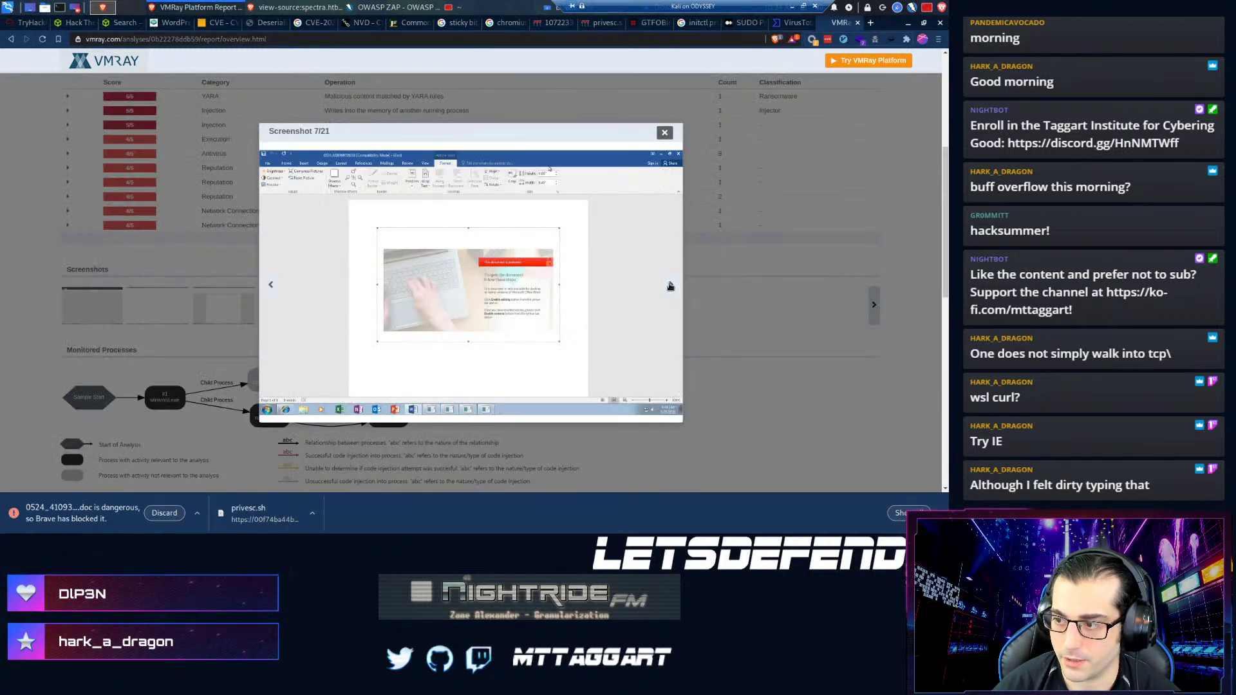
click(690, 297)
scroll(712, 350, up, 3)
scroll(526, 352, up, 2)
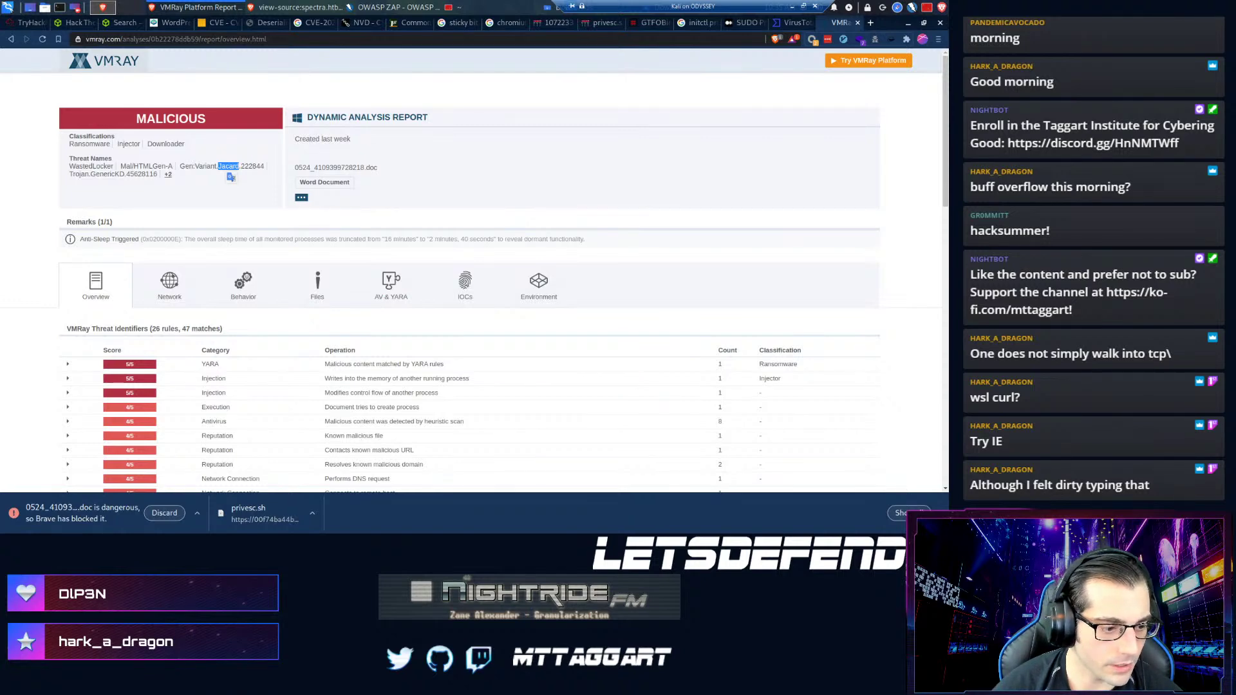
key(alt+Tab)
- Submit {Jacard} as the Question 5 answer and reveal its hint
click(307, 375)
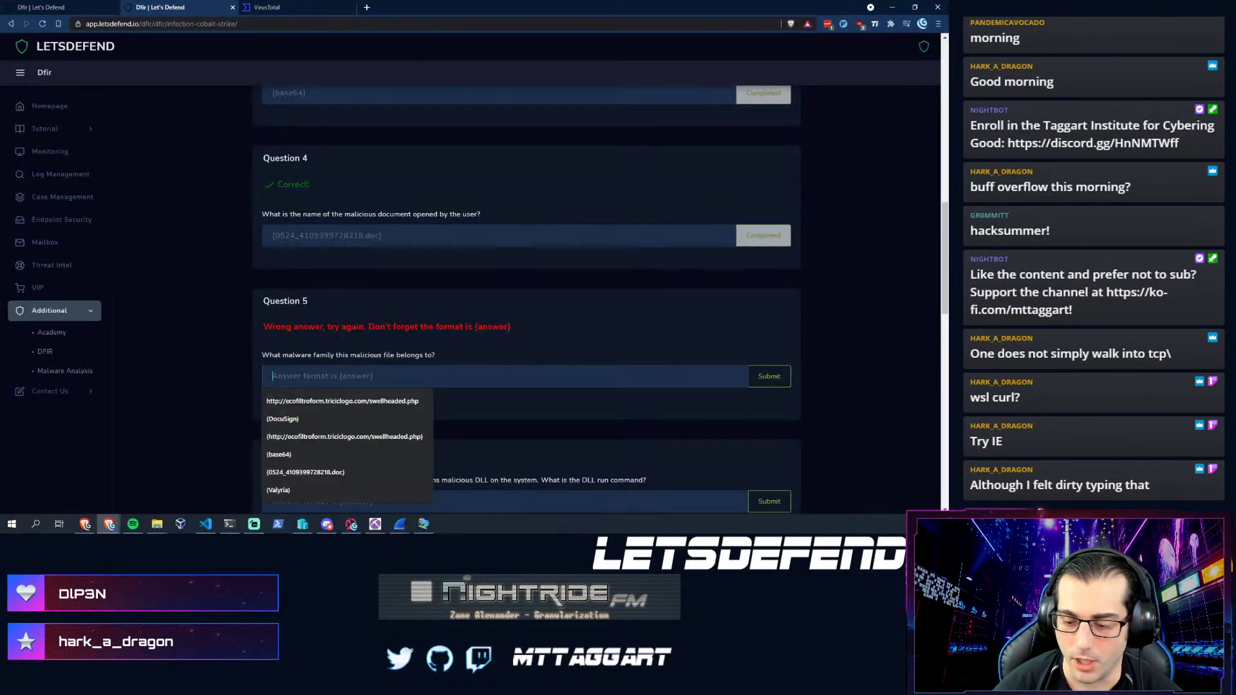
text({Jacard})
key(Return)
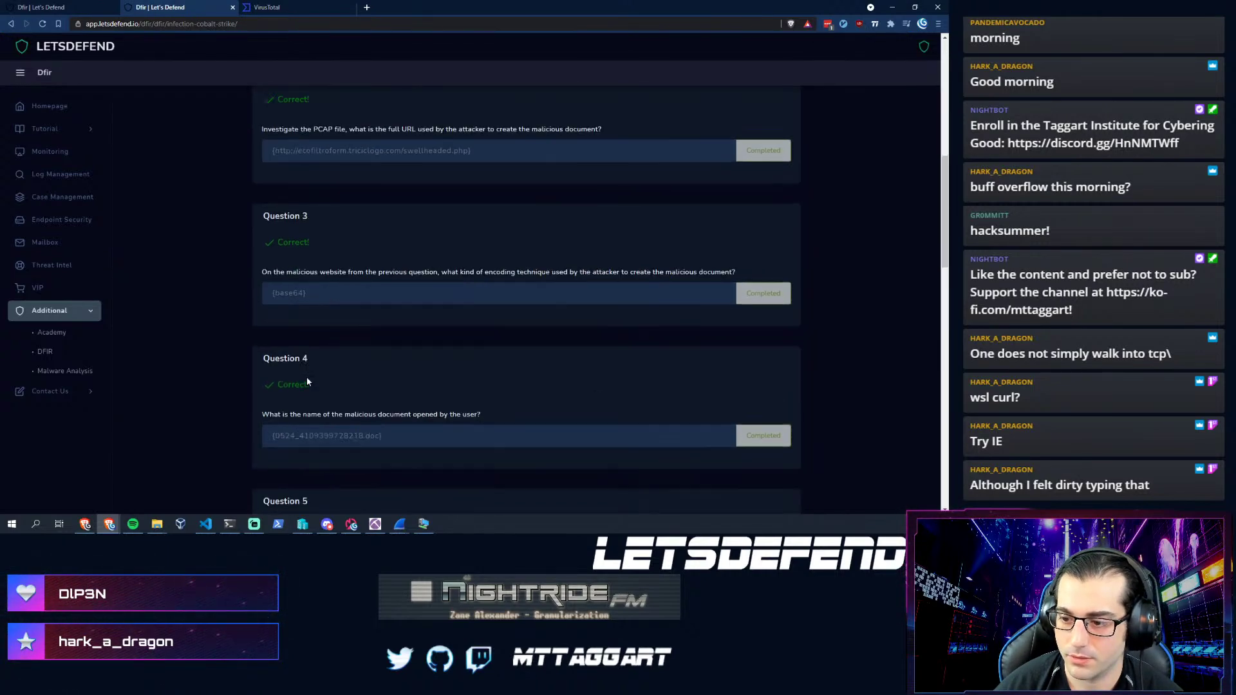
click(269, 363)
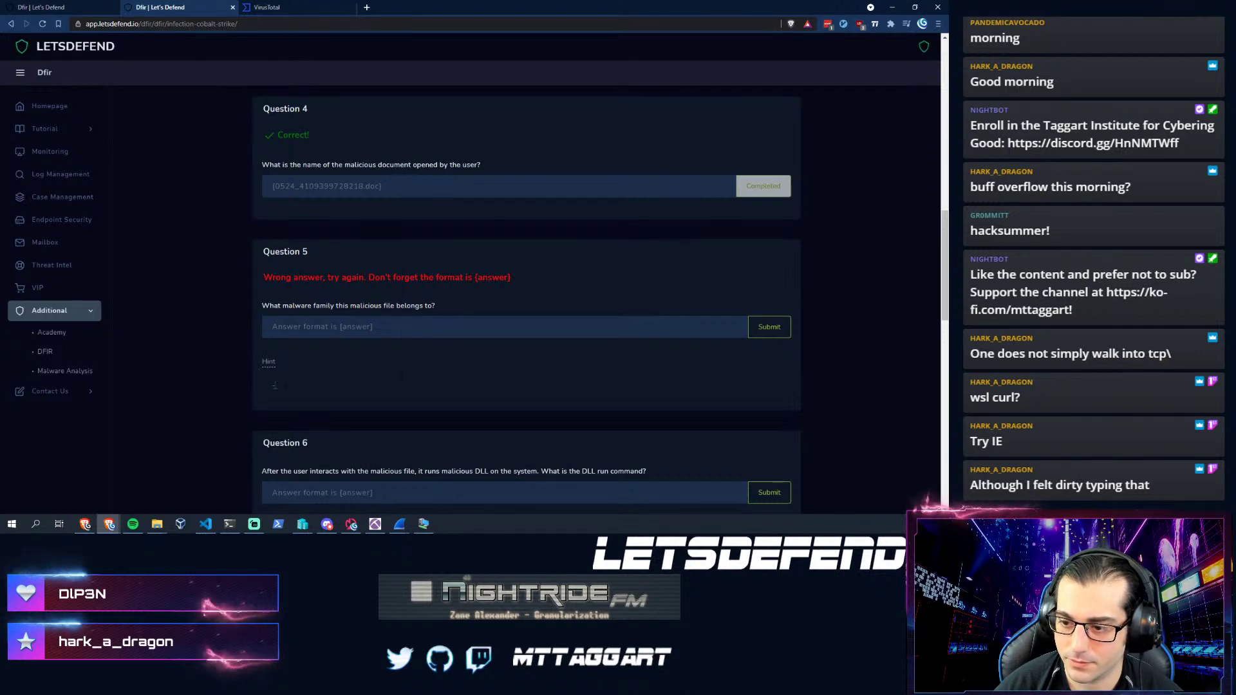
- Inspect the Question 5 hint's page markup in developer tools, then close them
right_click(275, 385)
key(Escape)
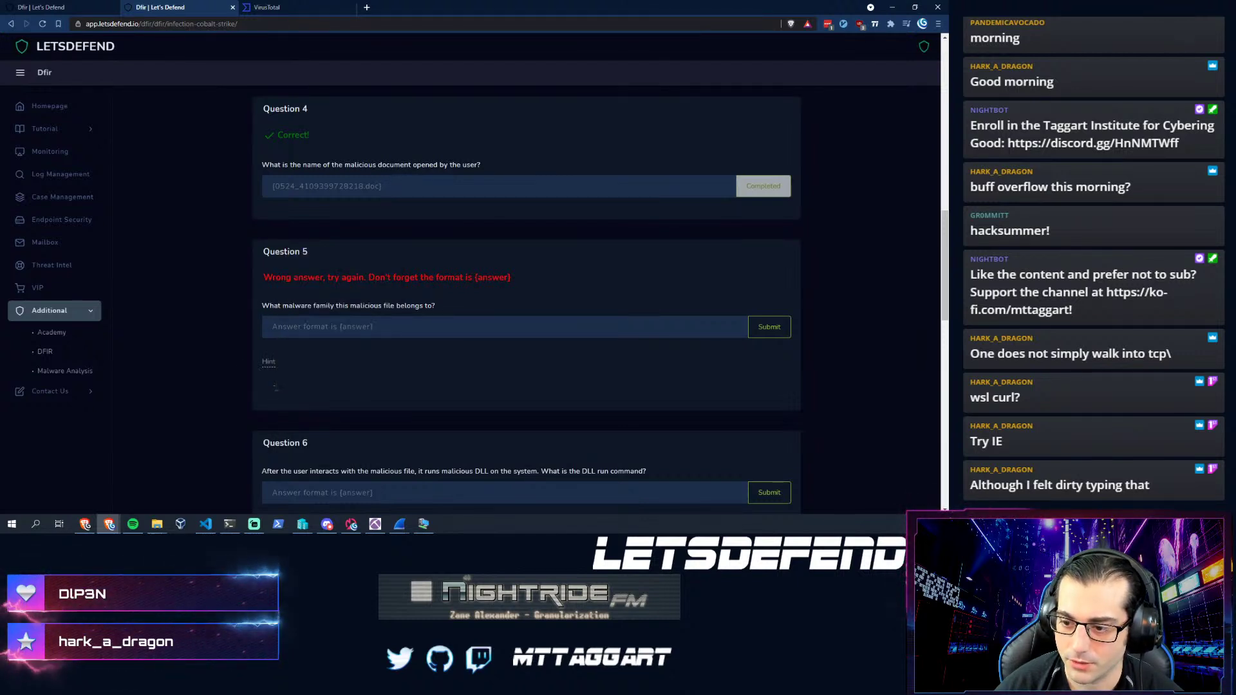
right_click(275, 388)
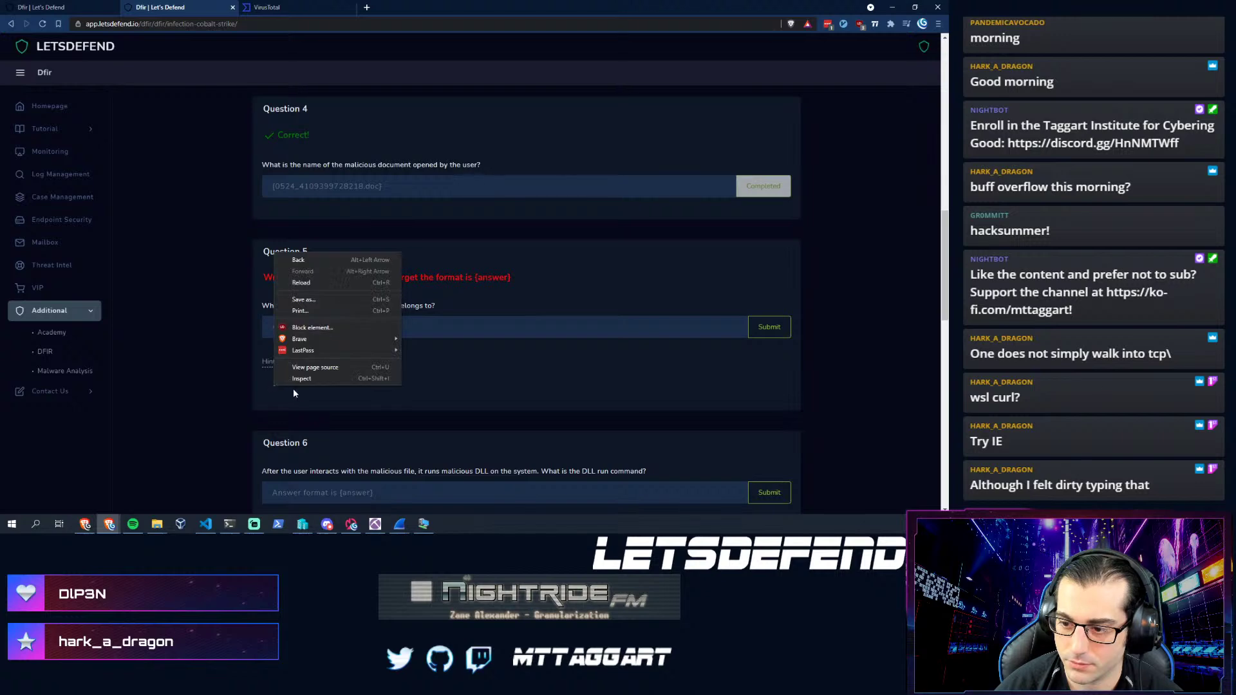
click(301, 378)
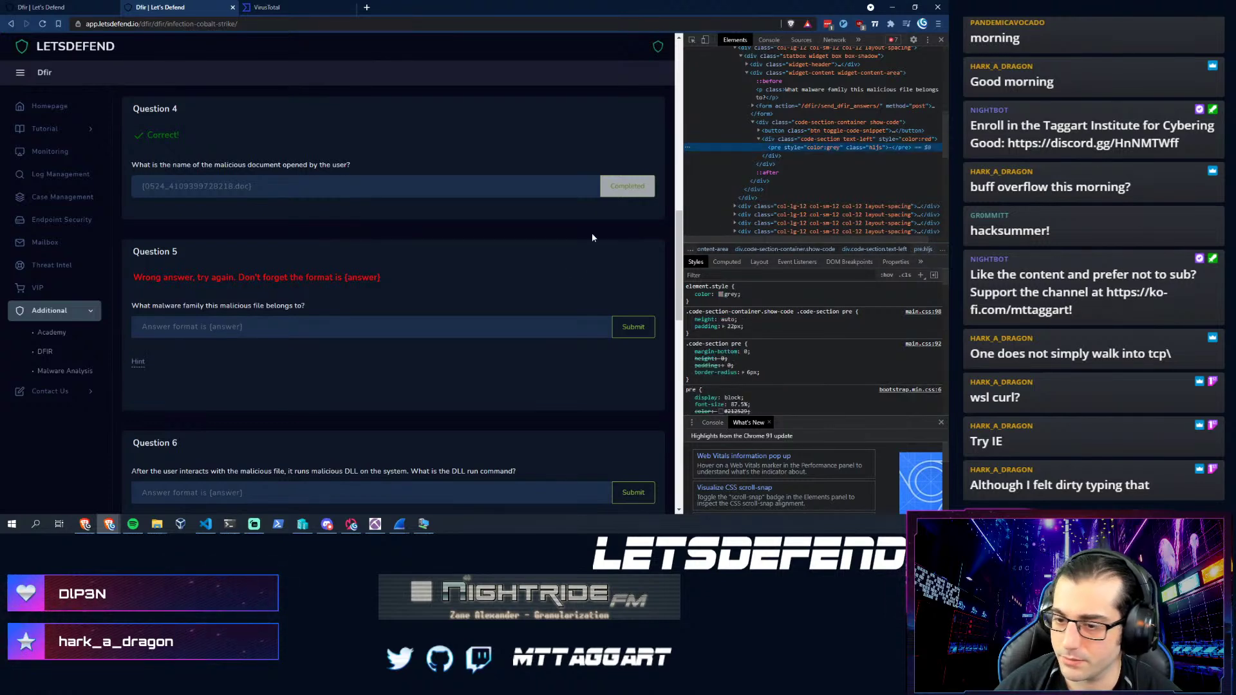
click(940, 40)
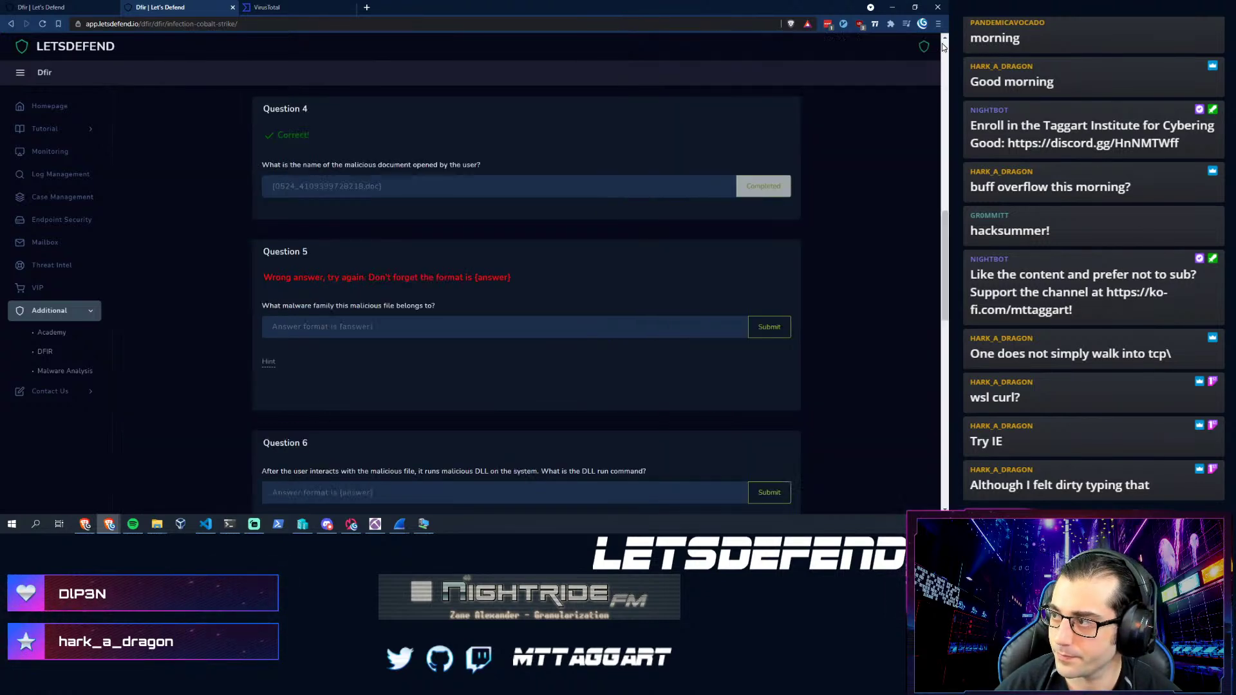
- Scroll down to Question 6 and focus its answer field
scroll(312, 385, down, 2)
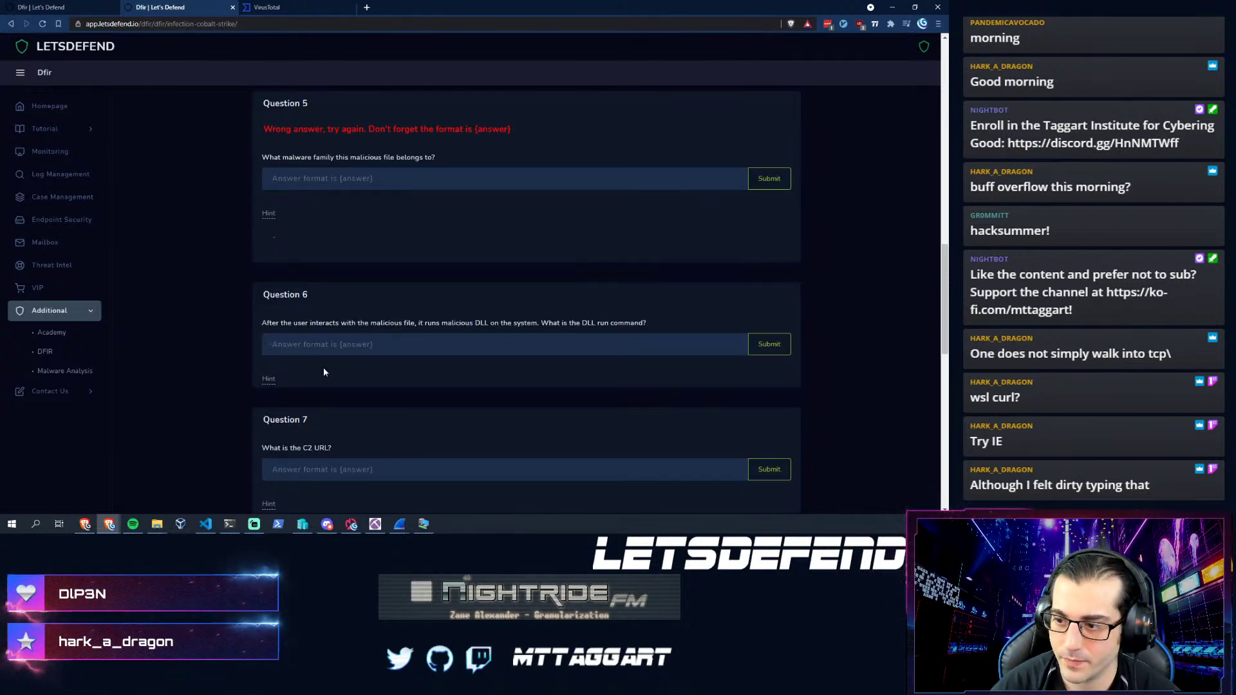
scroll(311, 303, down, 1)
click(291, 294)
click(472, 274)
click(421, 294)
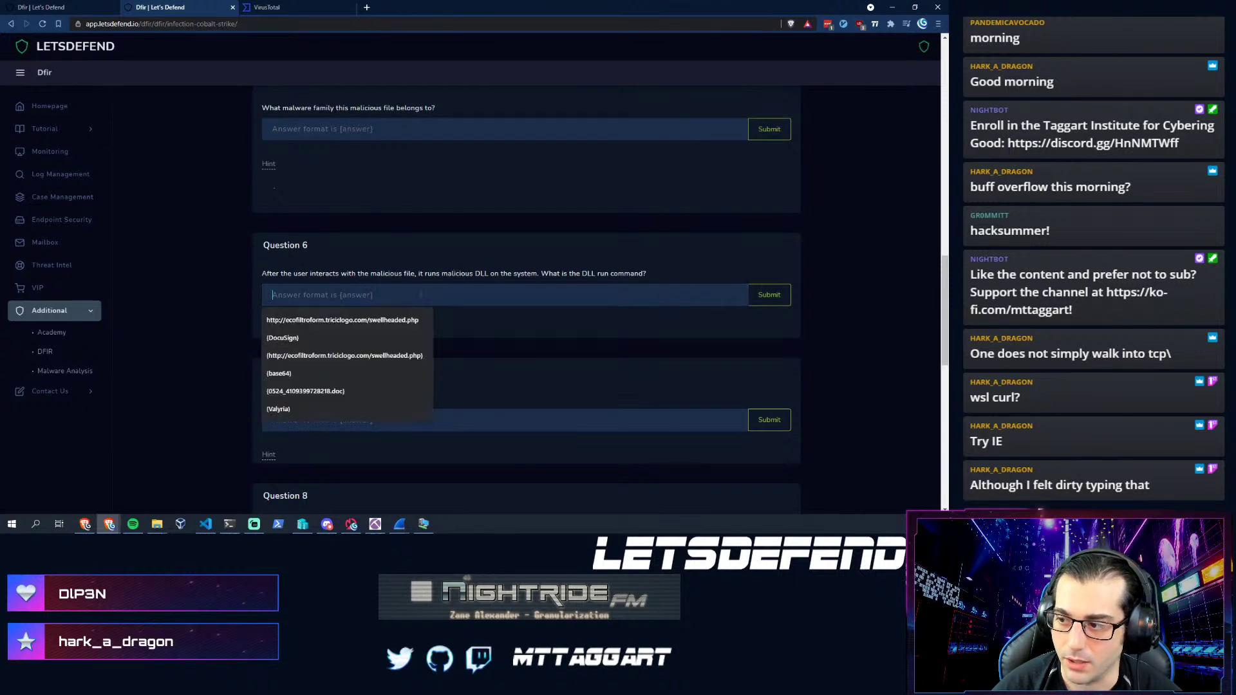
click(593, 328)
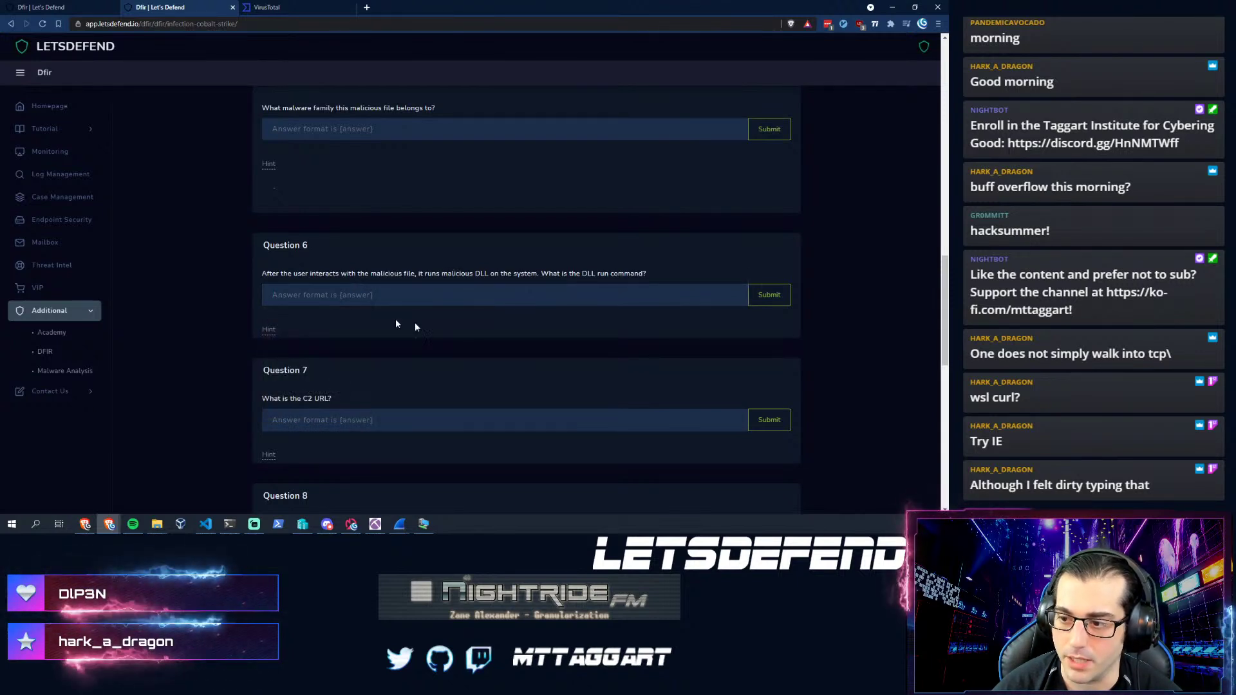
- Check the VirusTotal report's lone Kaspersky trojan detection and its empty community comments
click(288, 9)
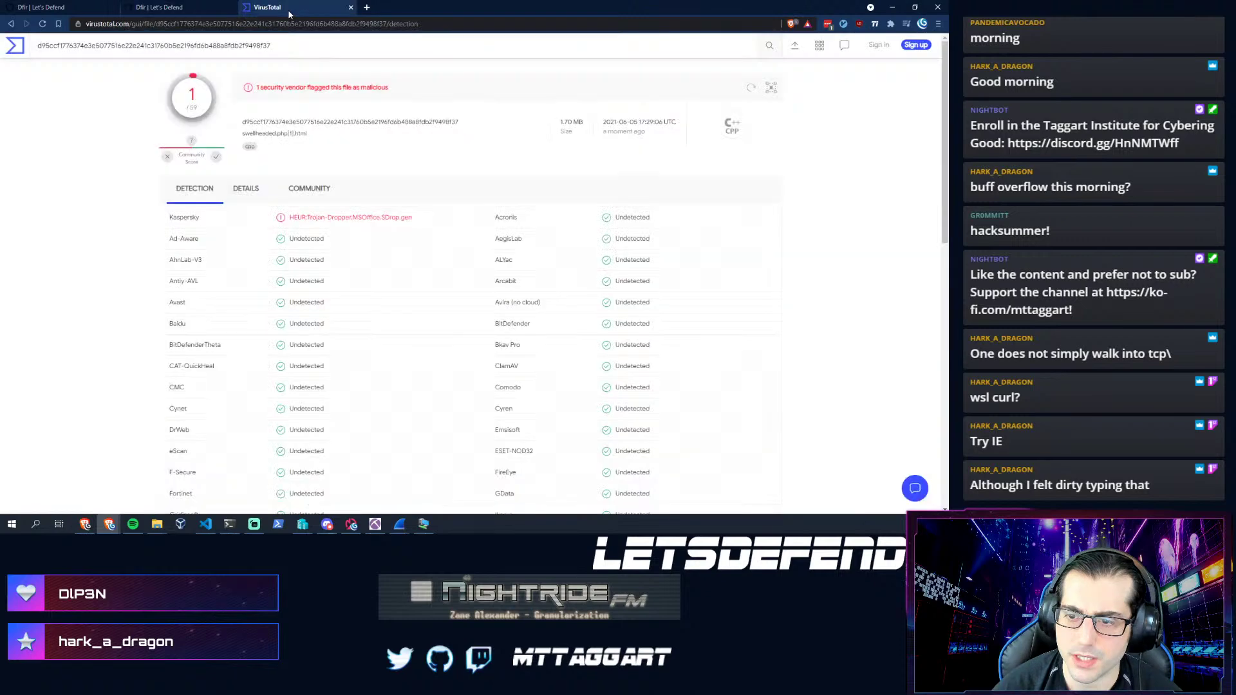
click(300, 193)
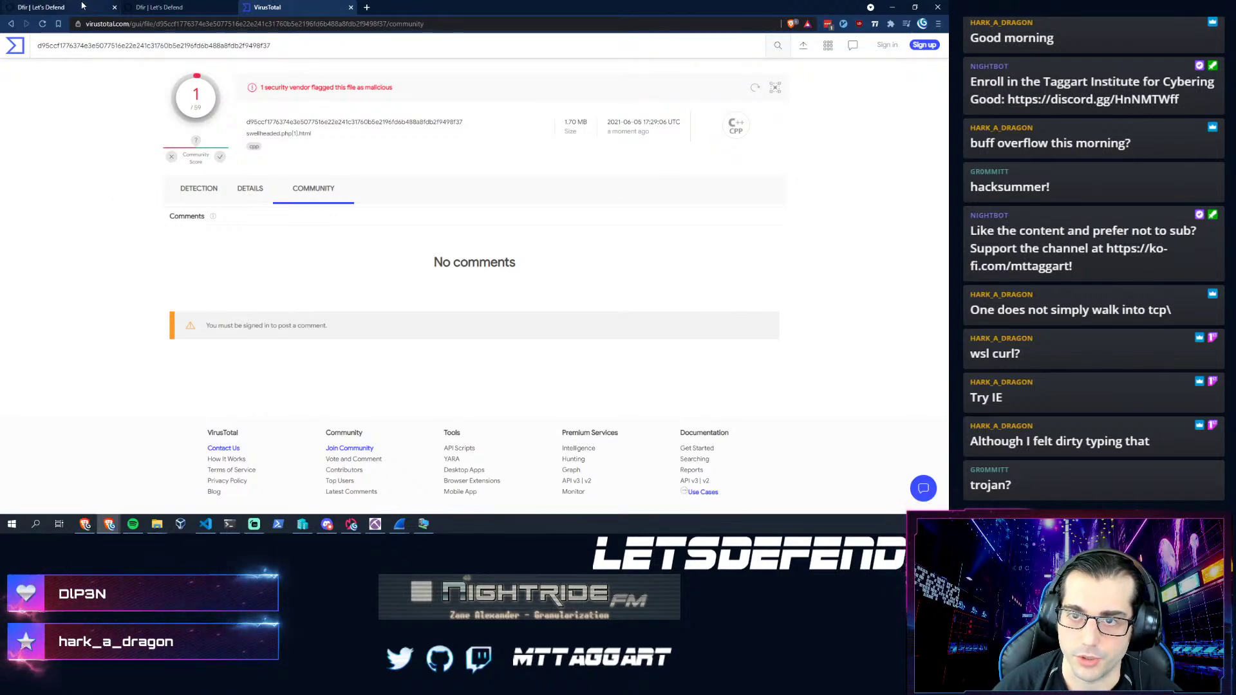
click(155, 7)
- Submit 'Trojan' as the Question 5 malware family answer, which is rejected as wrong
scroll(277, 213, up, 1)
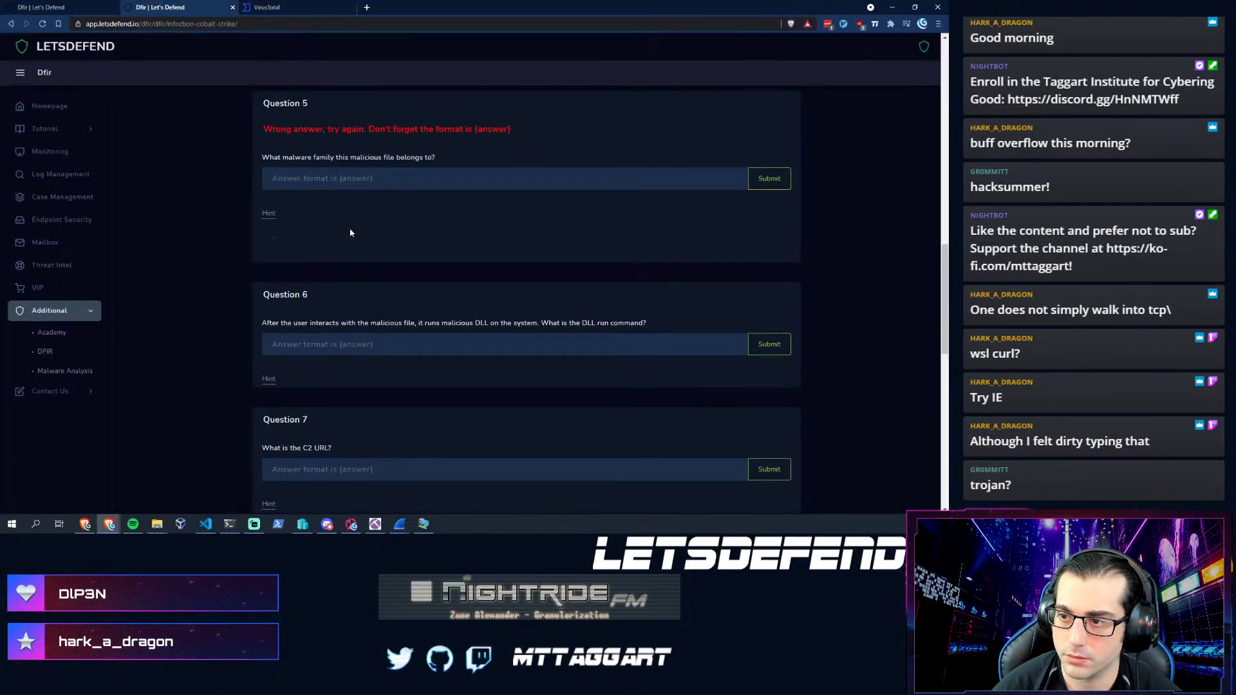
click(359, 180)
text({Trojan})
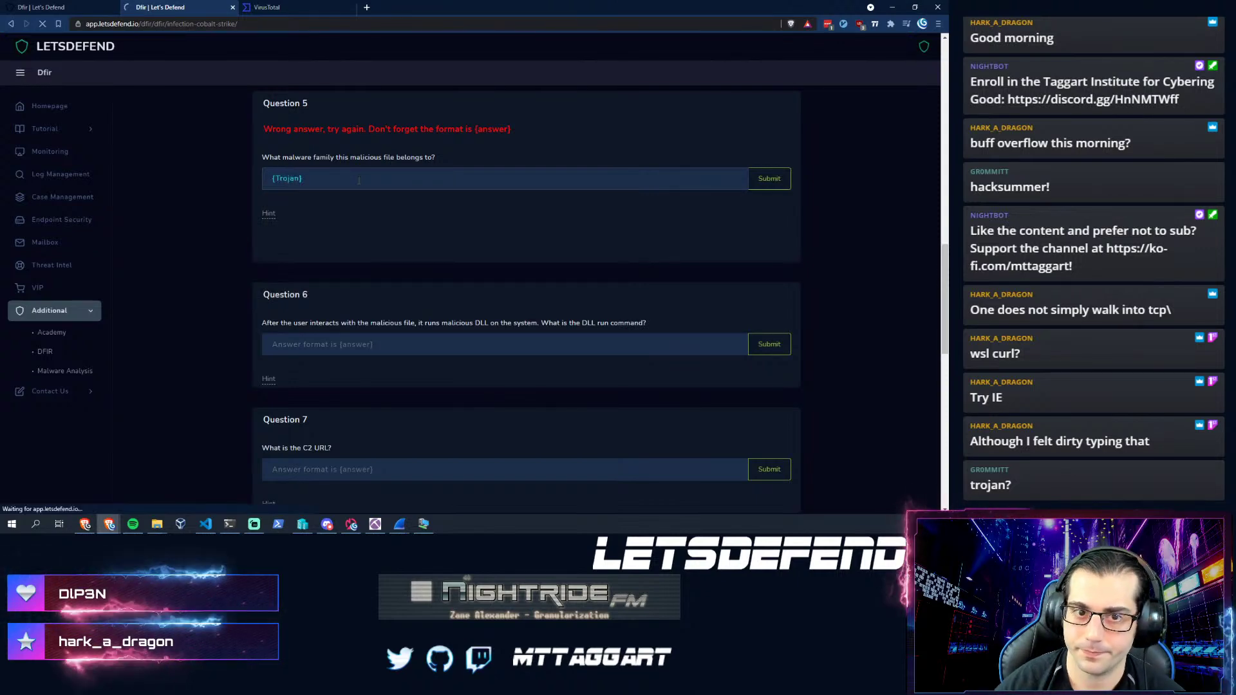
key(Return)
scroll(206, 373, down, 10)
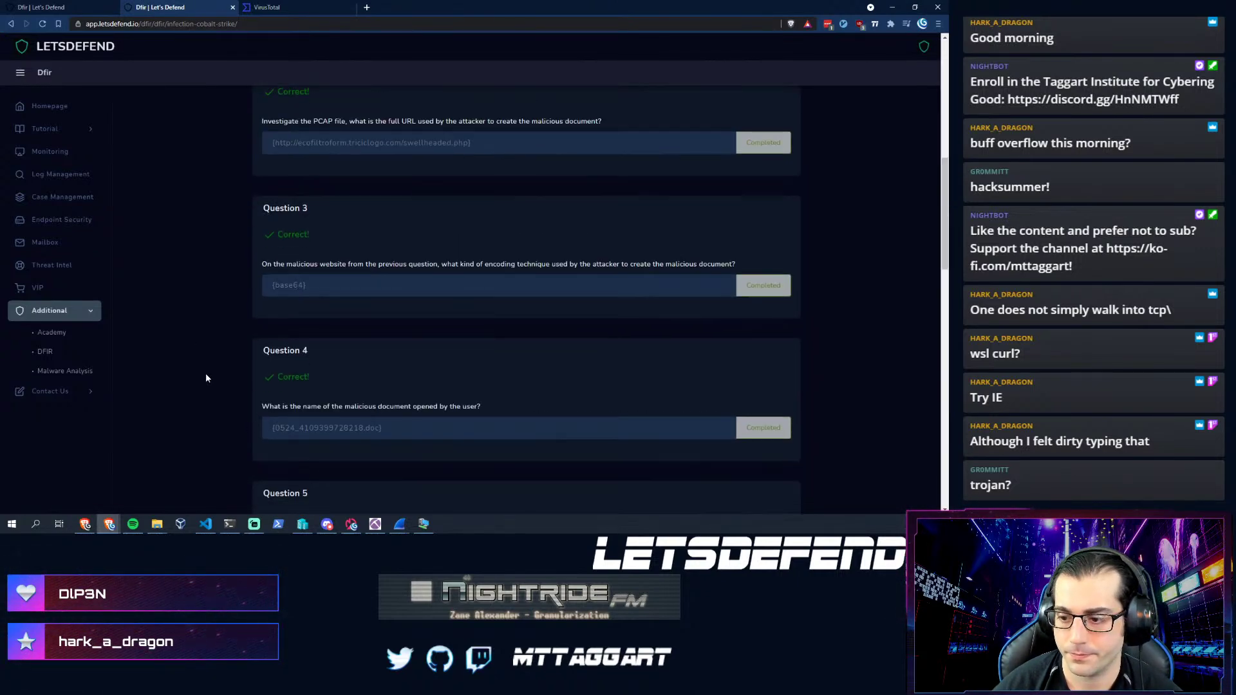
click(269, 354)
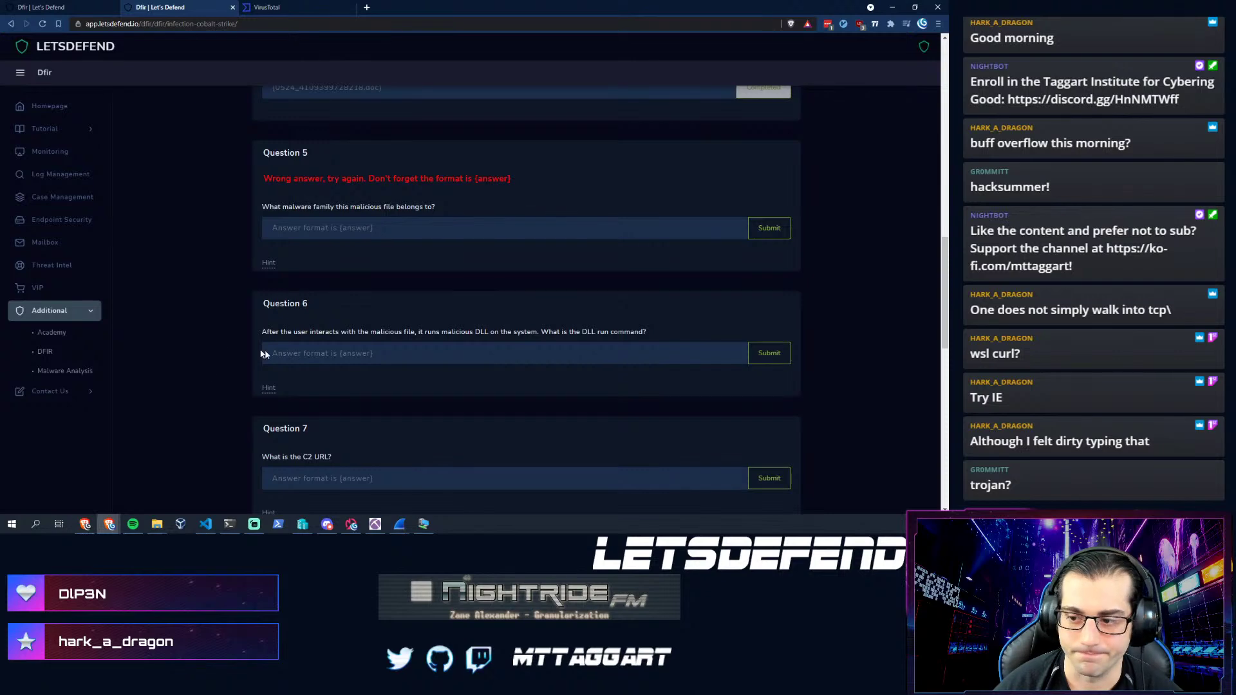
click(191, 344)
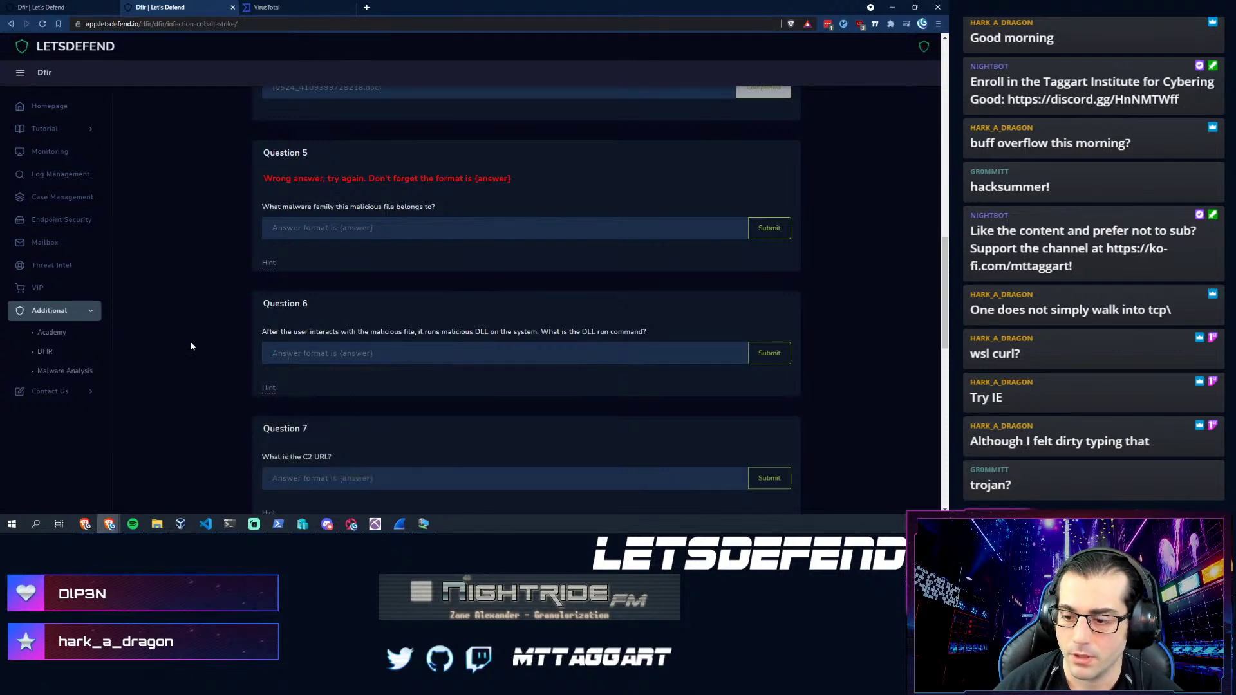
click(367, 7)
- Load app.any.run and start a new sandbox analysis task
text(any.run)
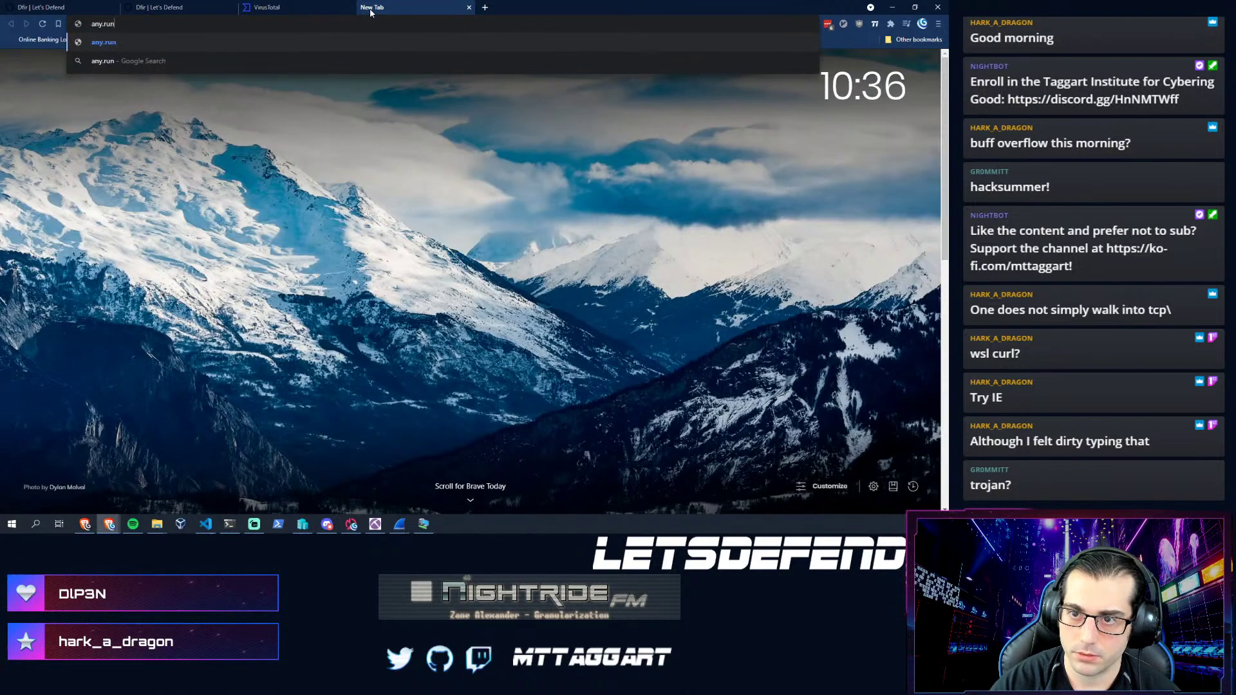
key(Return)
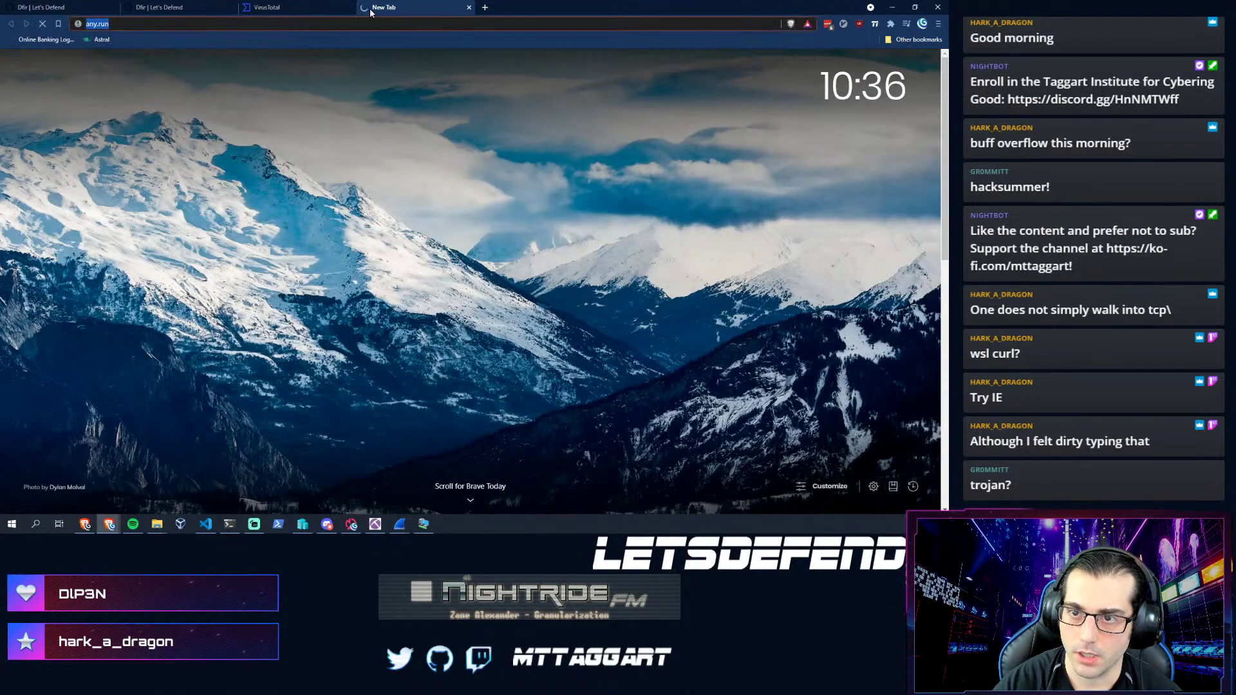
text(pp)
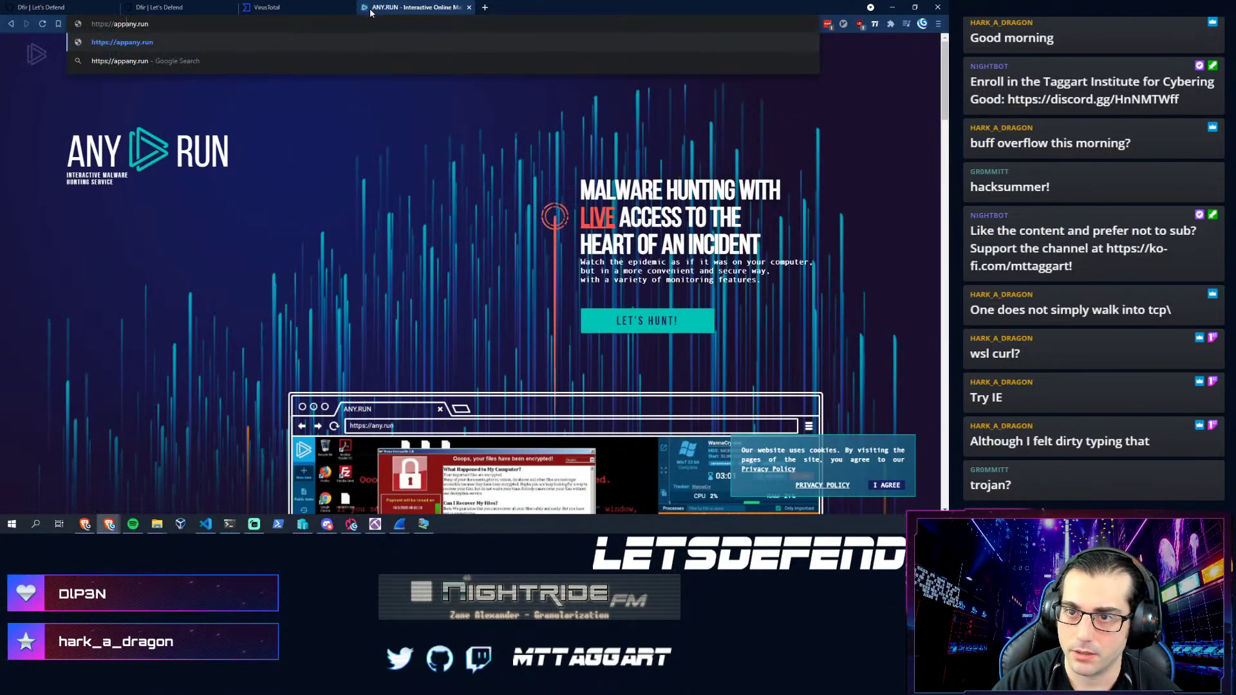
text(.)
key(Return)
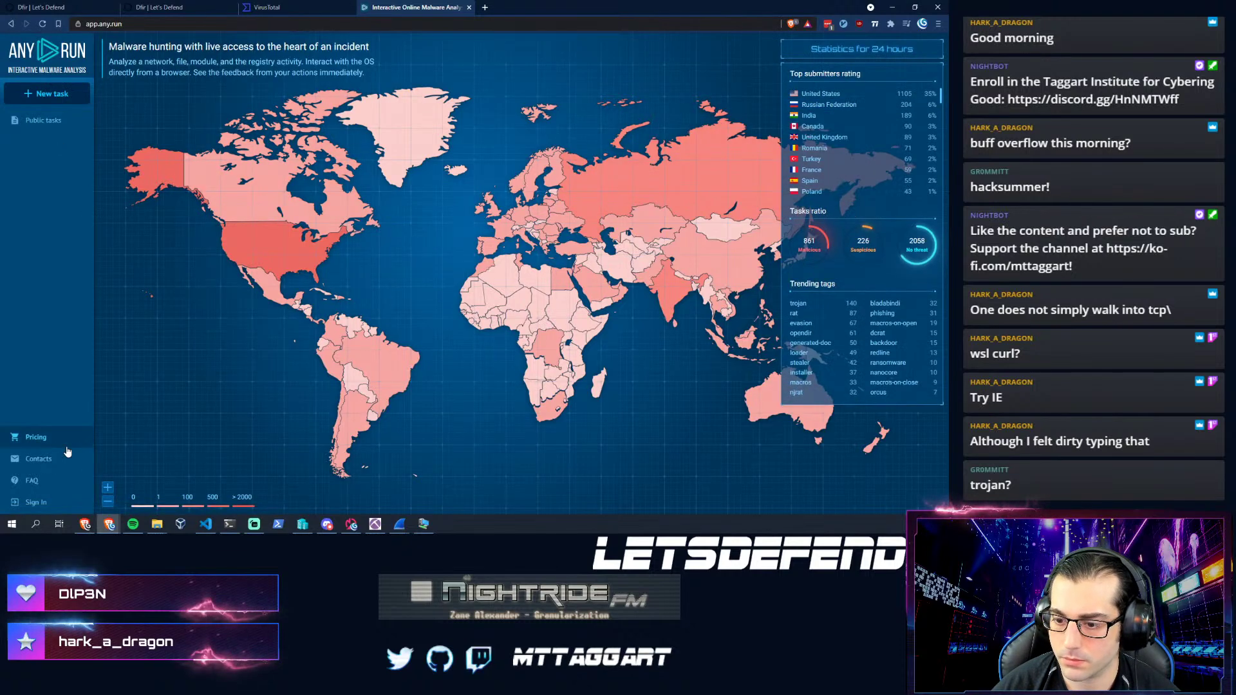
click(44, 97)
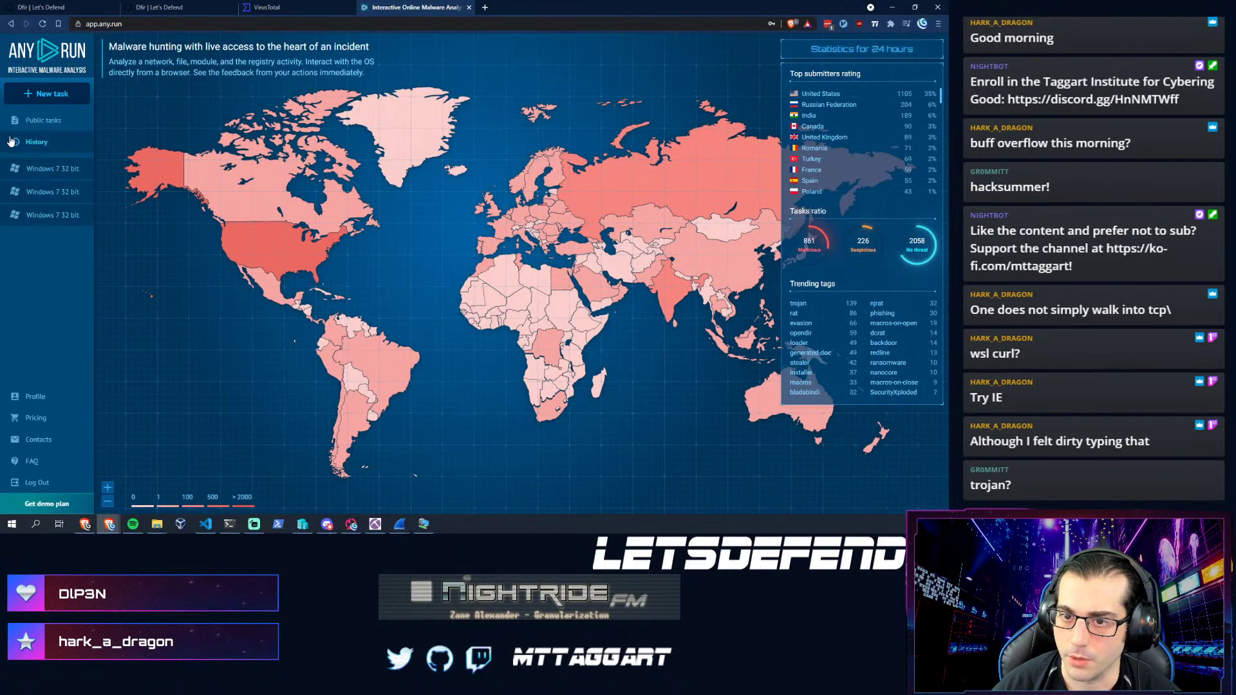
click(48, 92)
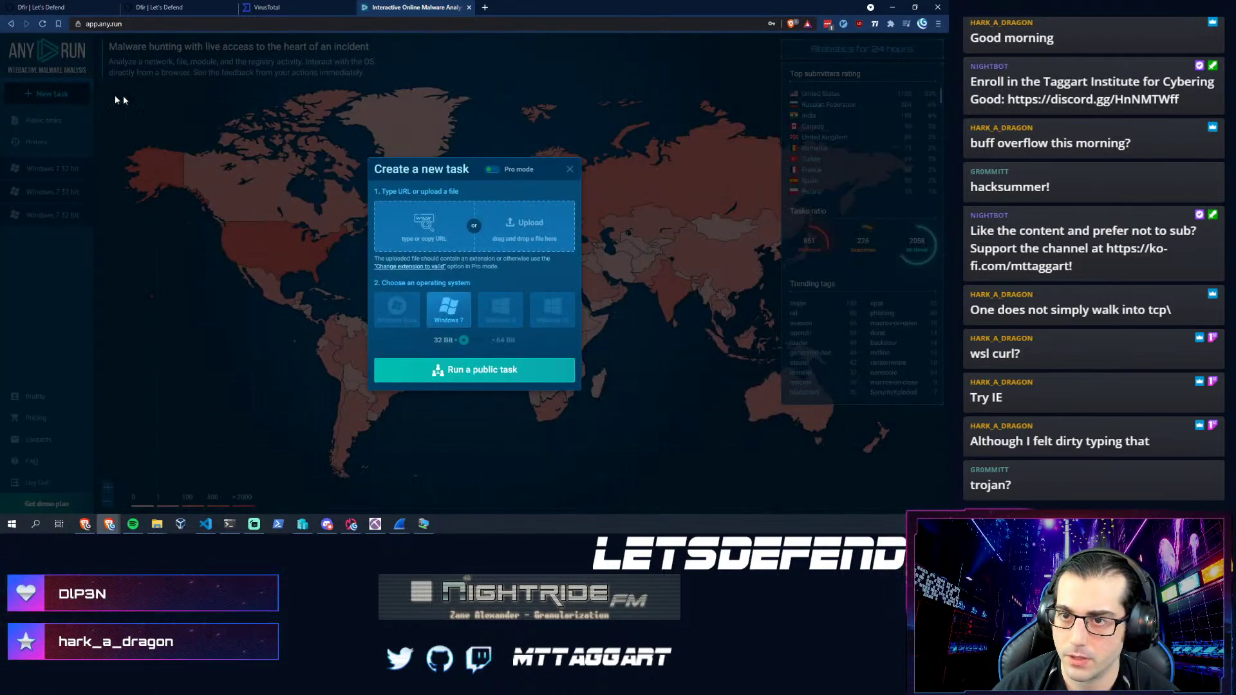
- Open app.any.run in the Kali VM browser, start a new task, and close two old research tabs
click(206, 24)
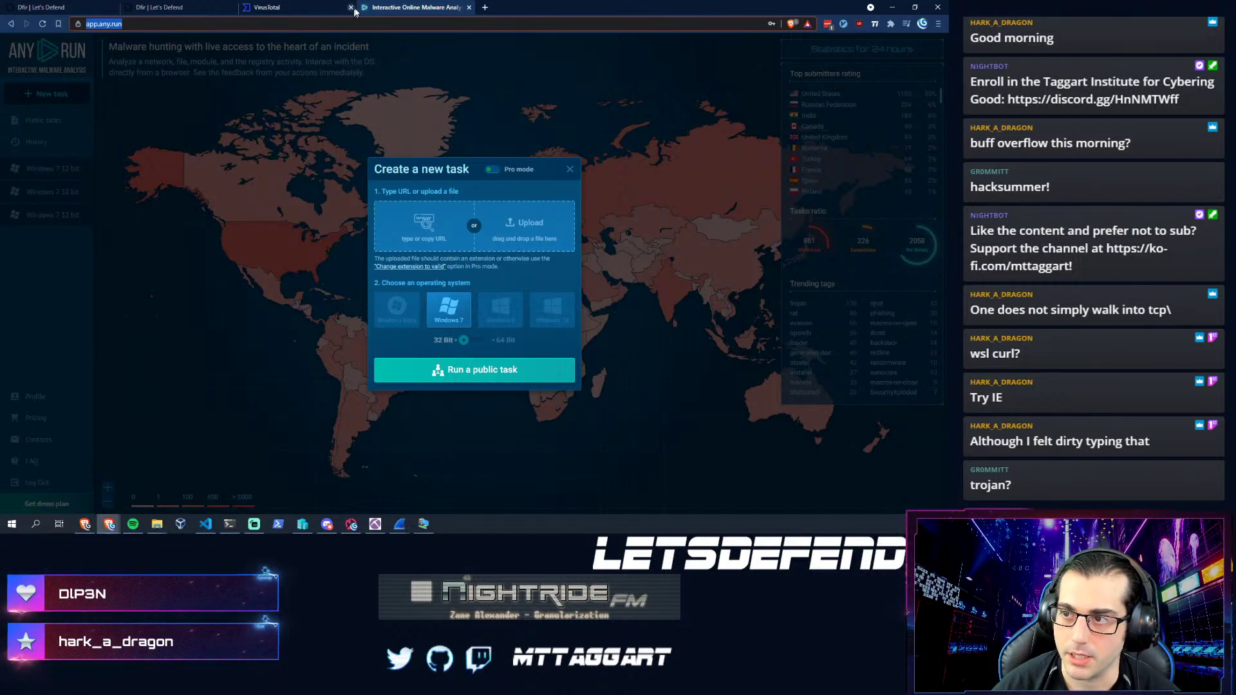
key(ctrl+f)
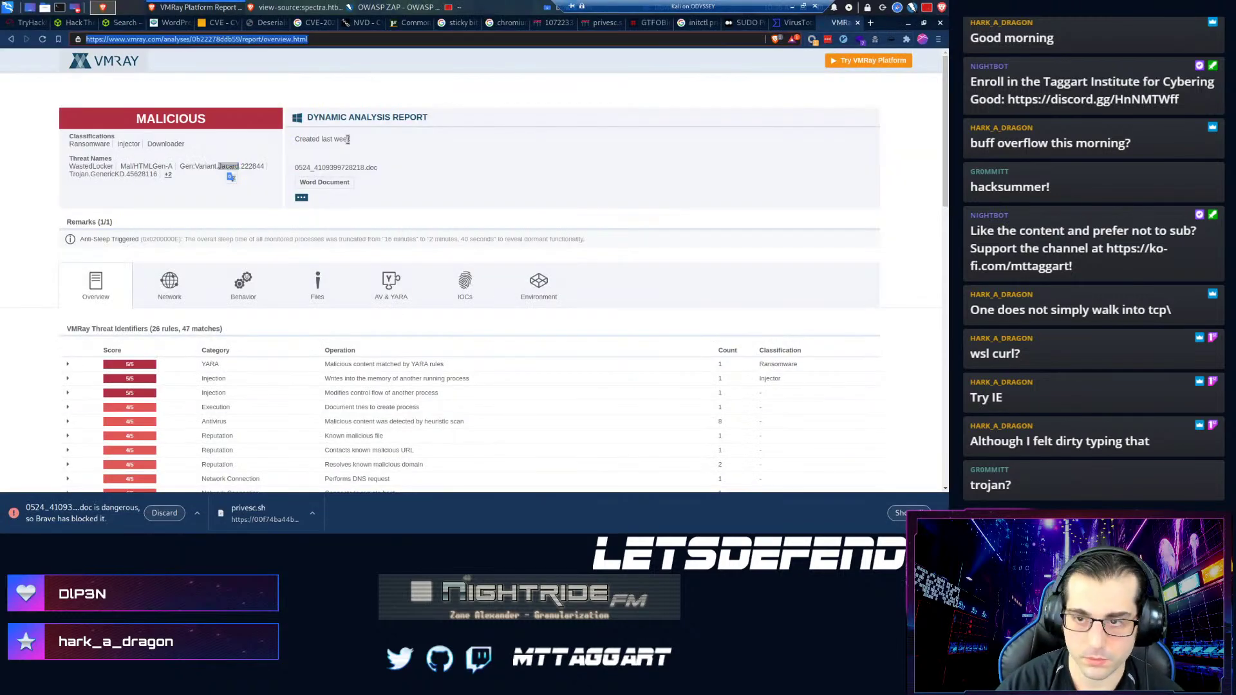
text(app.any.run)
key(Return)
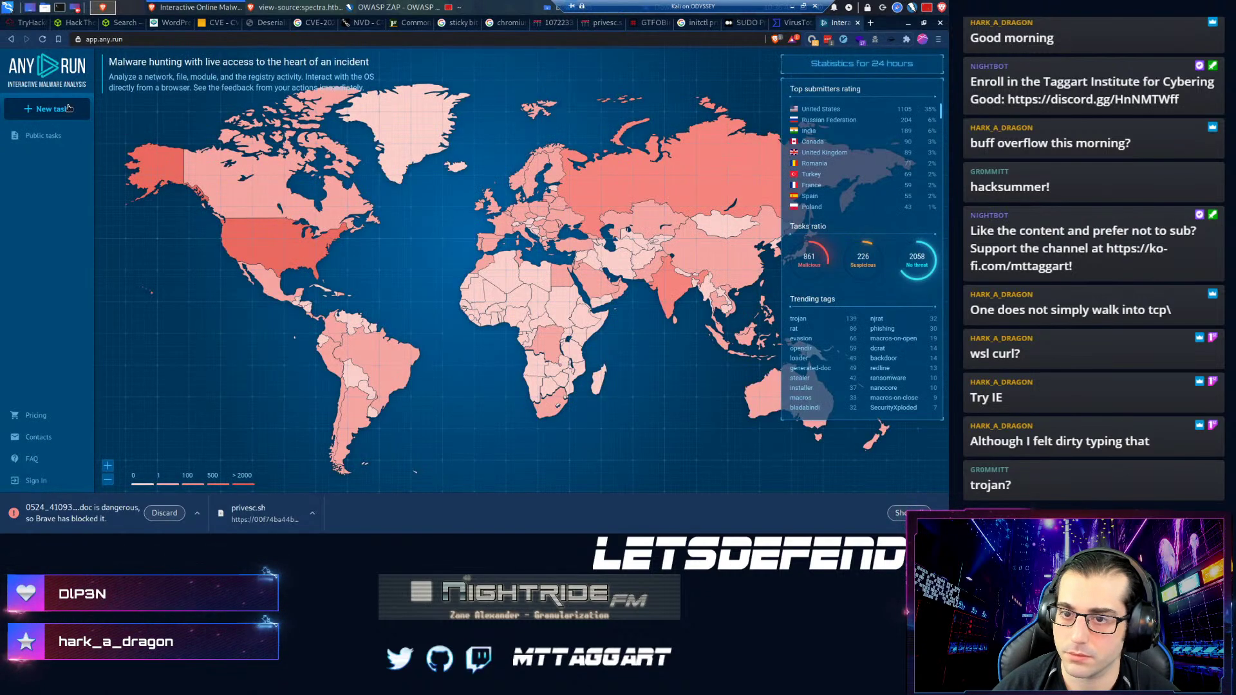
click(68, 110)
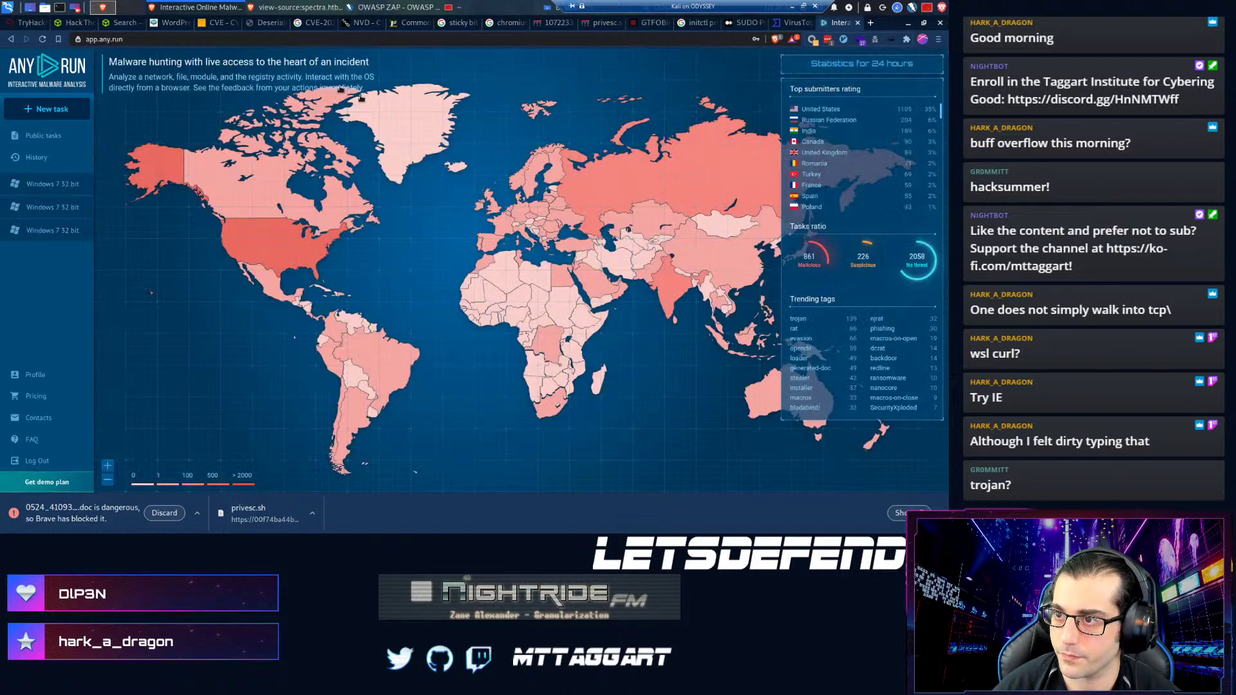
click(235, 23)
click(235, 22)
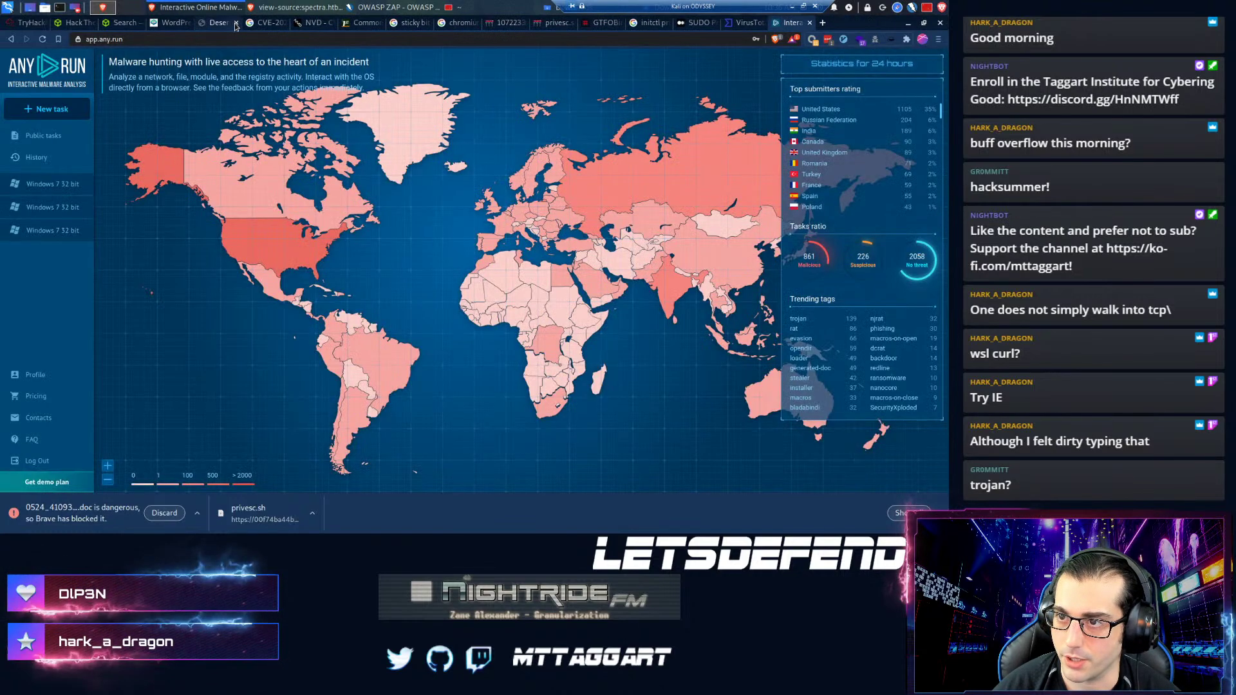
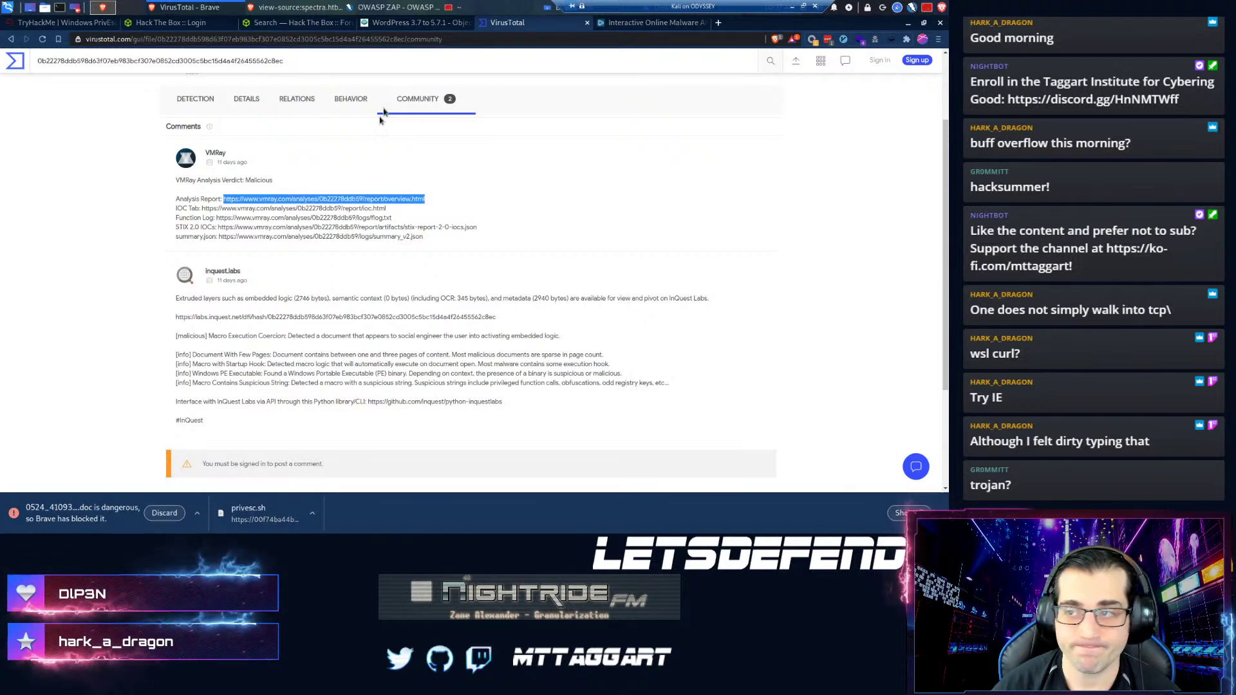
- Upload 0524_4109399728218.doc from Downloads as a new ANY.RUN analysis task
click(641, 26)
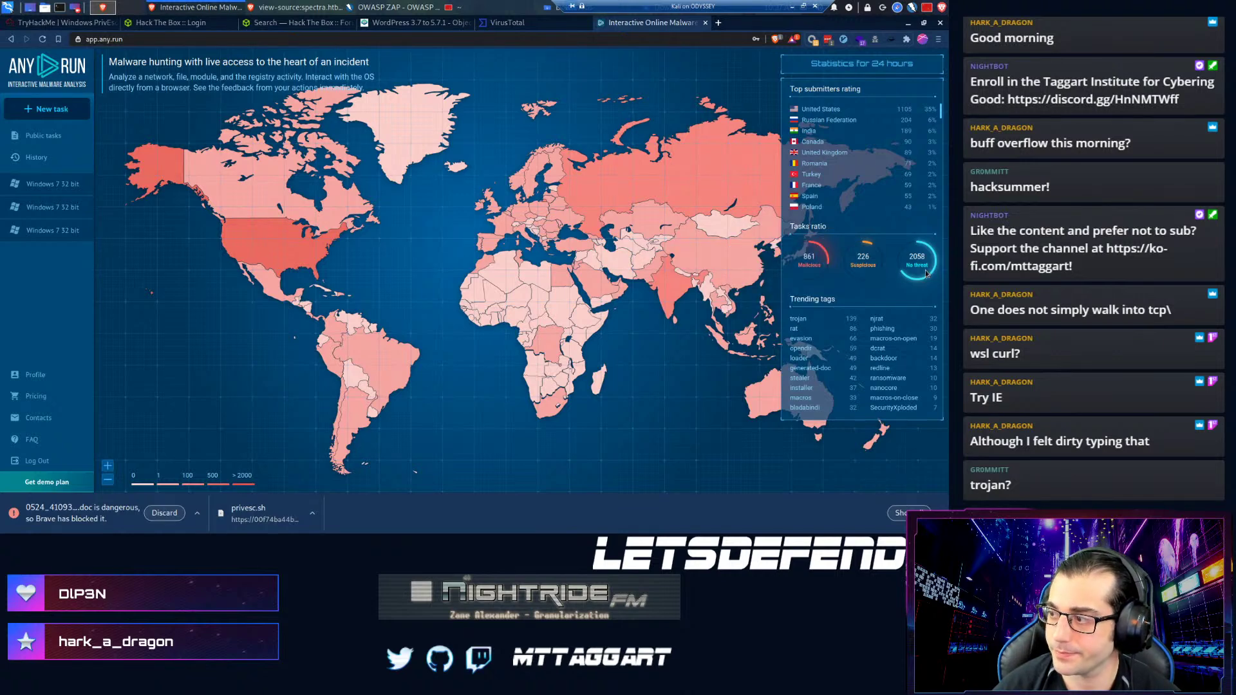
click(51, 108)
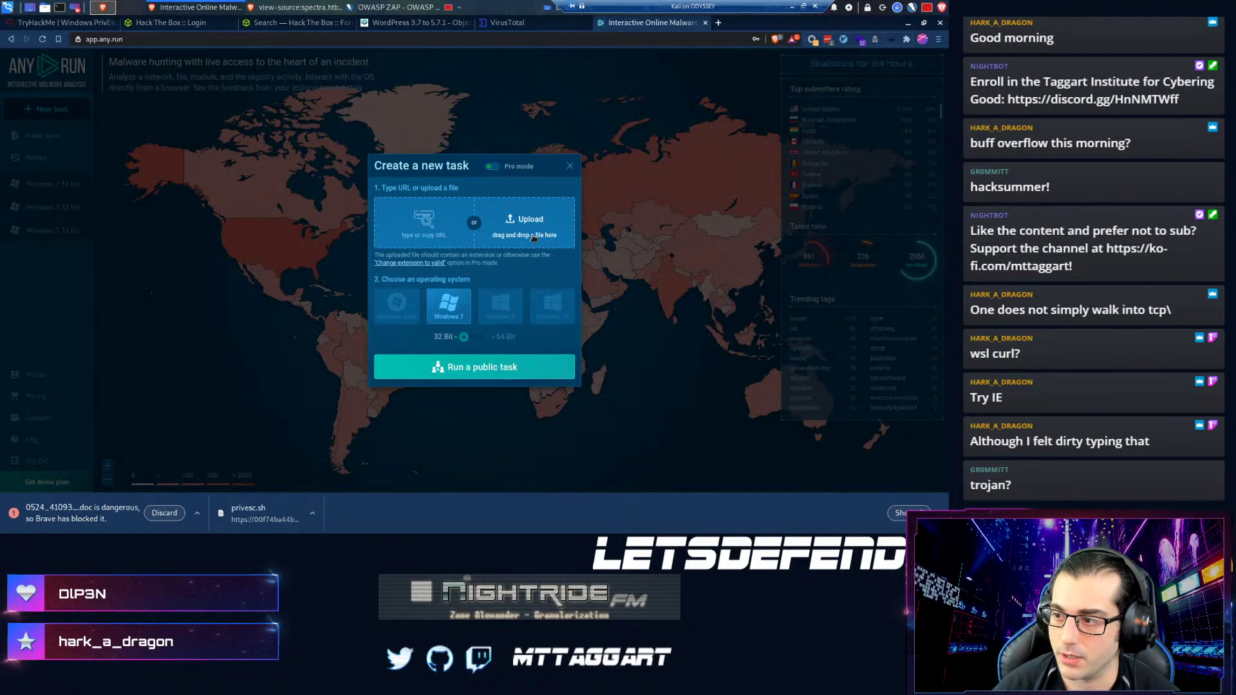
click(527, 225)
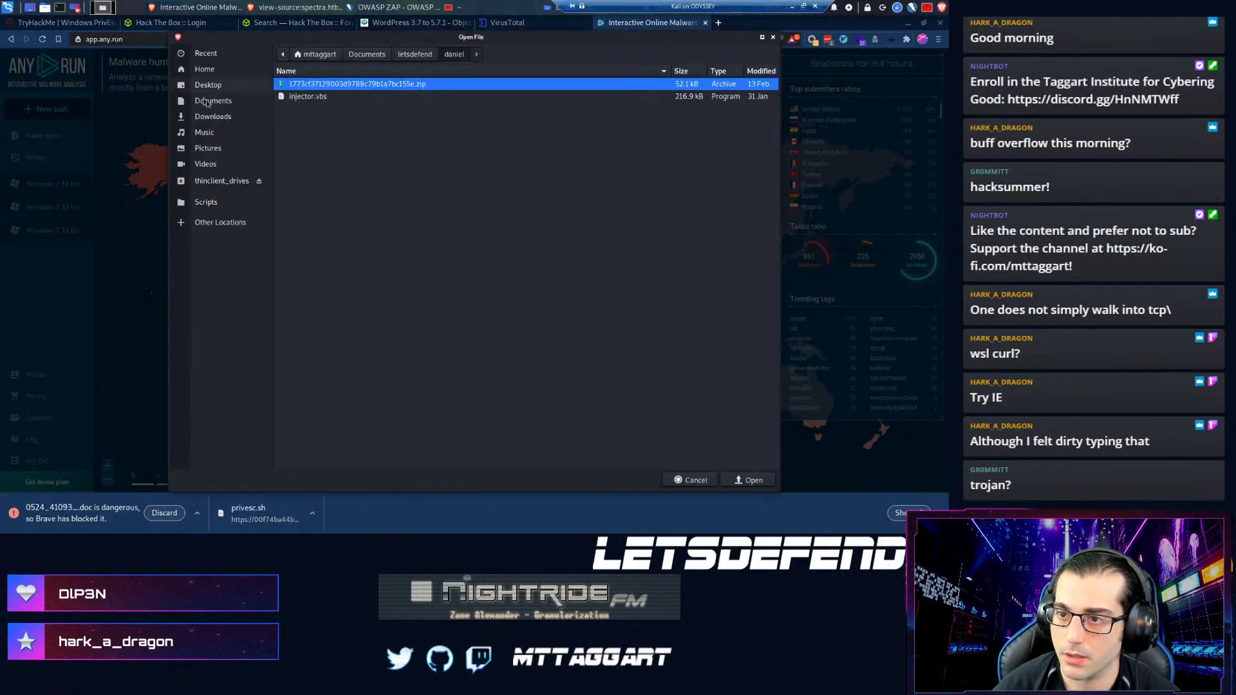
click(211, 118)
double_click(331, 122)
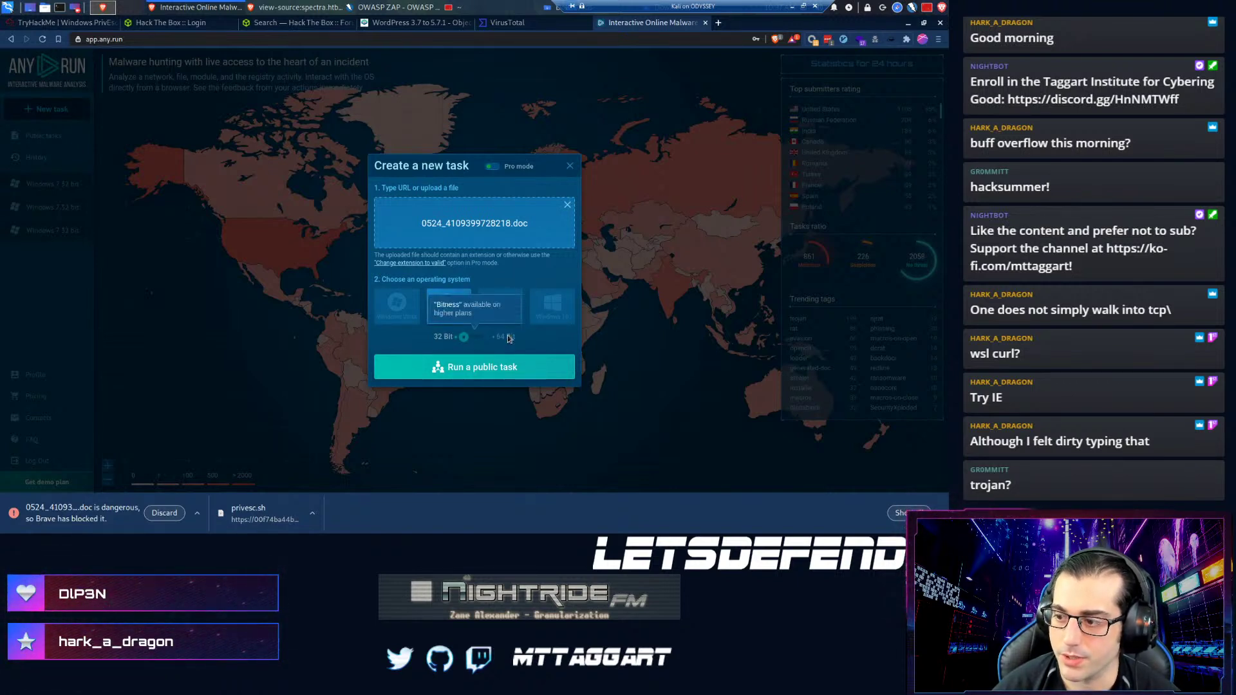
- Run the sample as a public task, then return to the VirusTotal comments
click(448, 356)
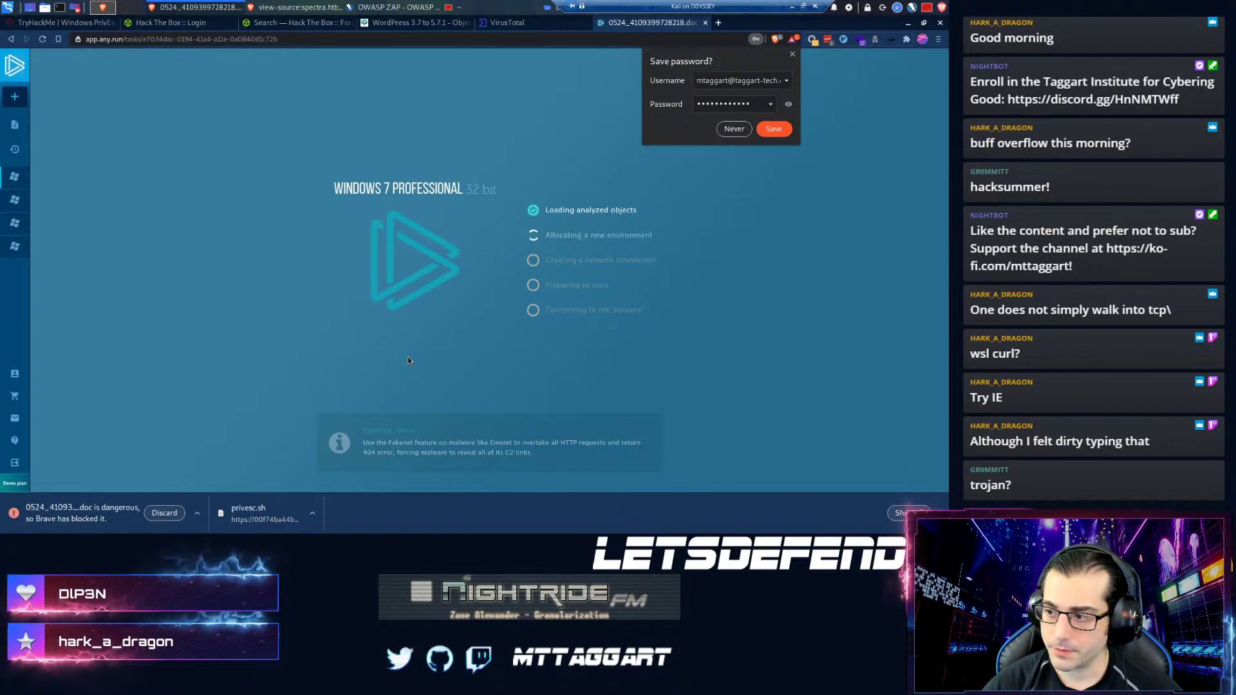
click(792, 55)
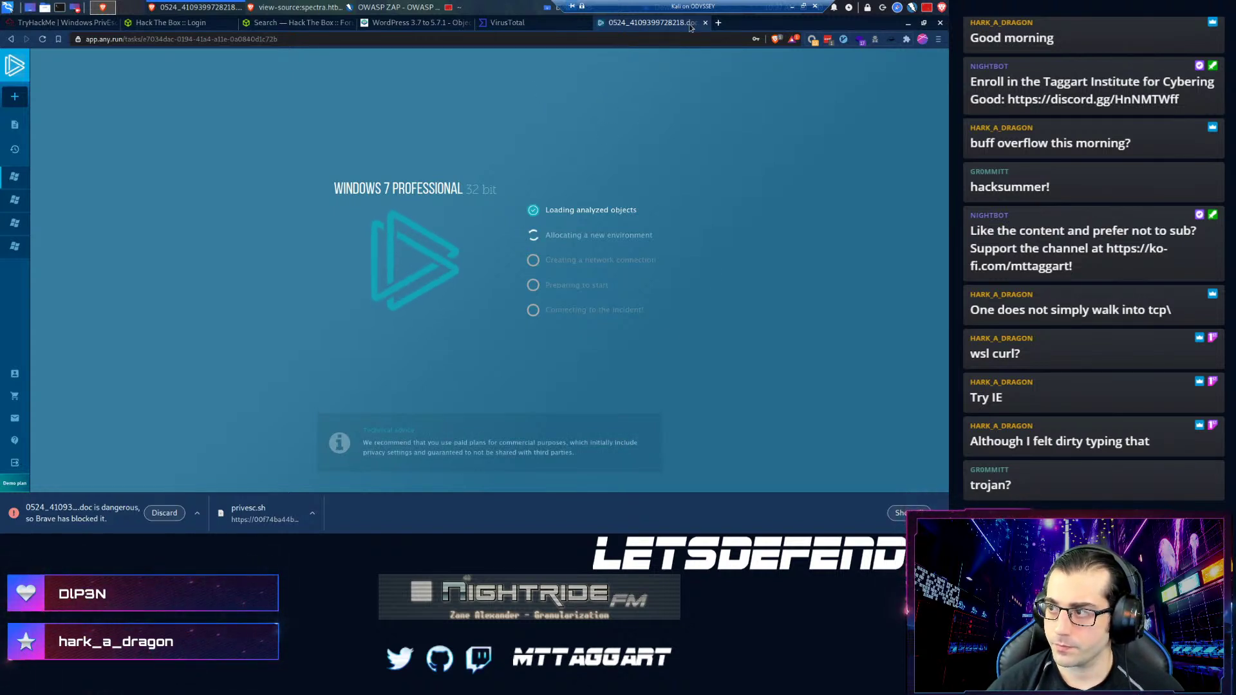
click(551, 26)
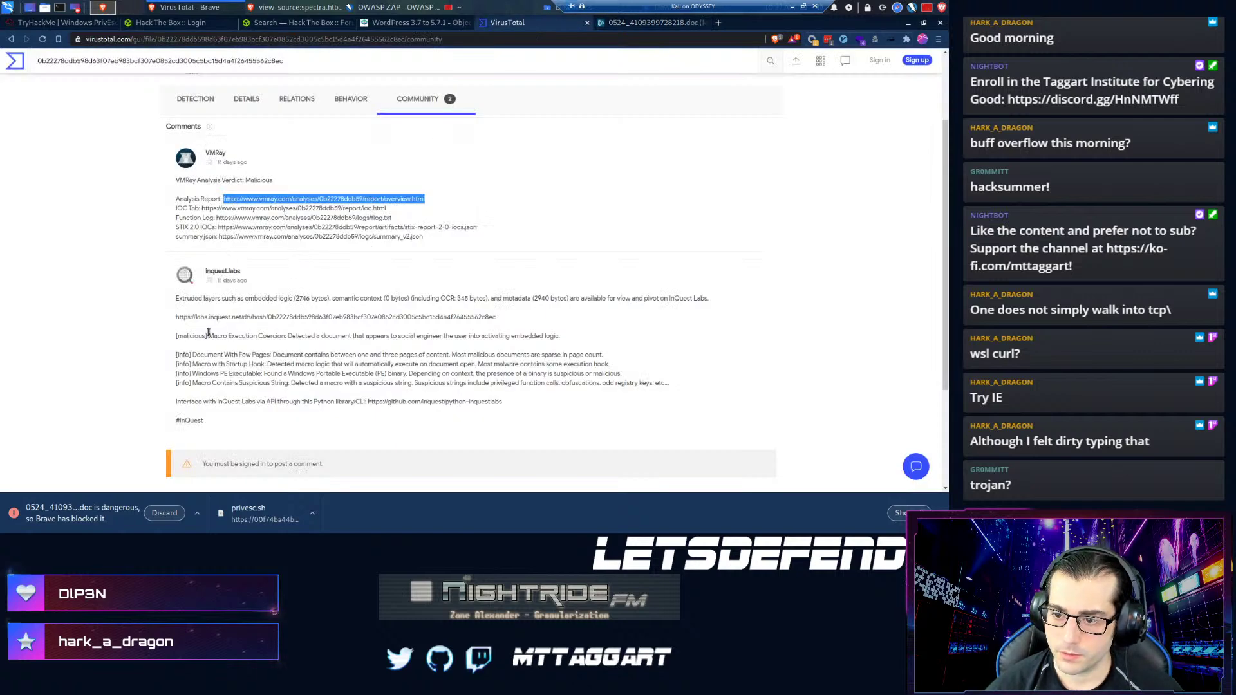
- Copy the labs.inquest.net report link from the VirusTotal comment and load it in a new tab
double_click(219, 316)
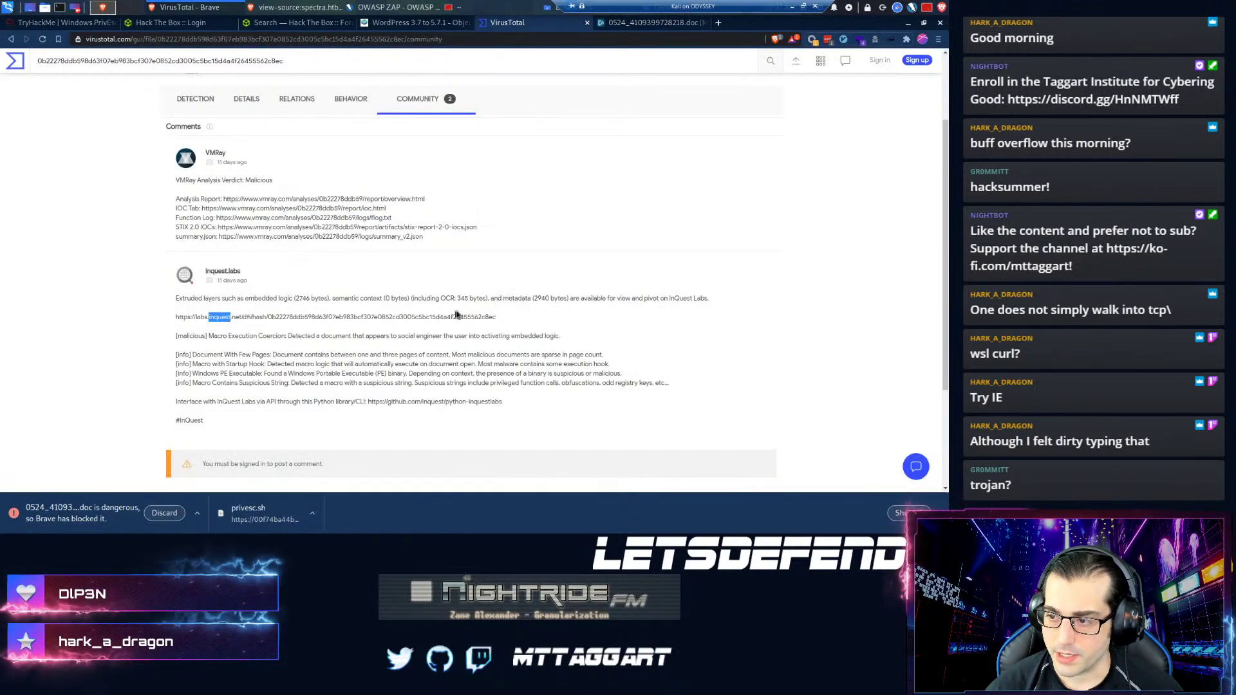
drag(497, 316, 114, 315)
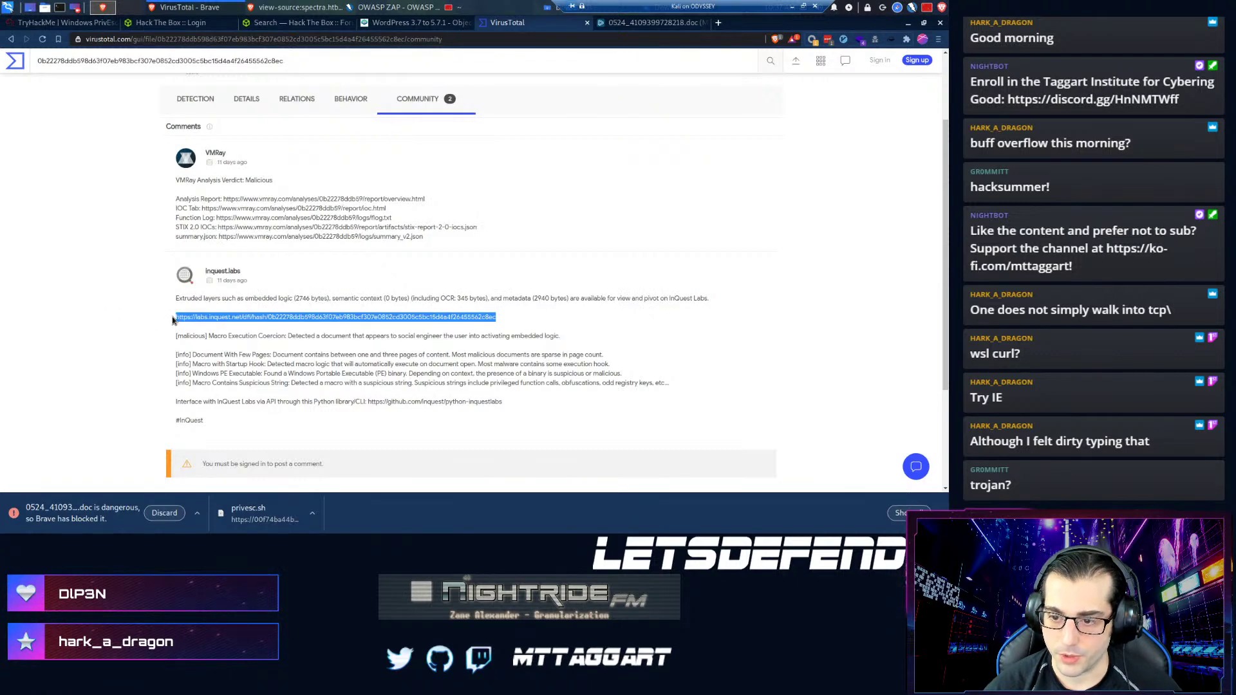
key(ctrl+c)
key(ctrl+t)
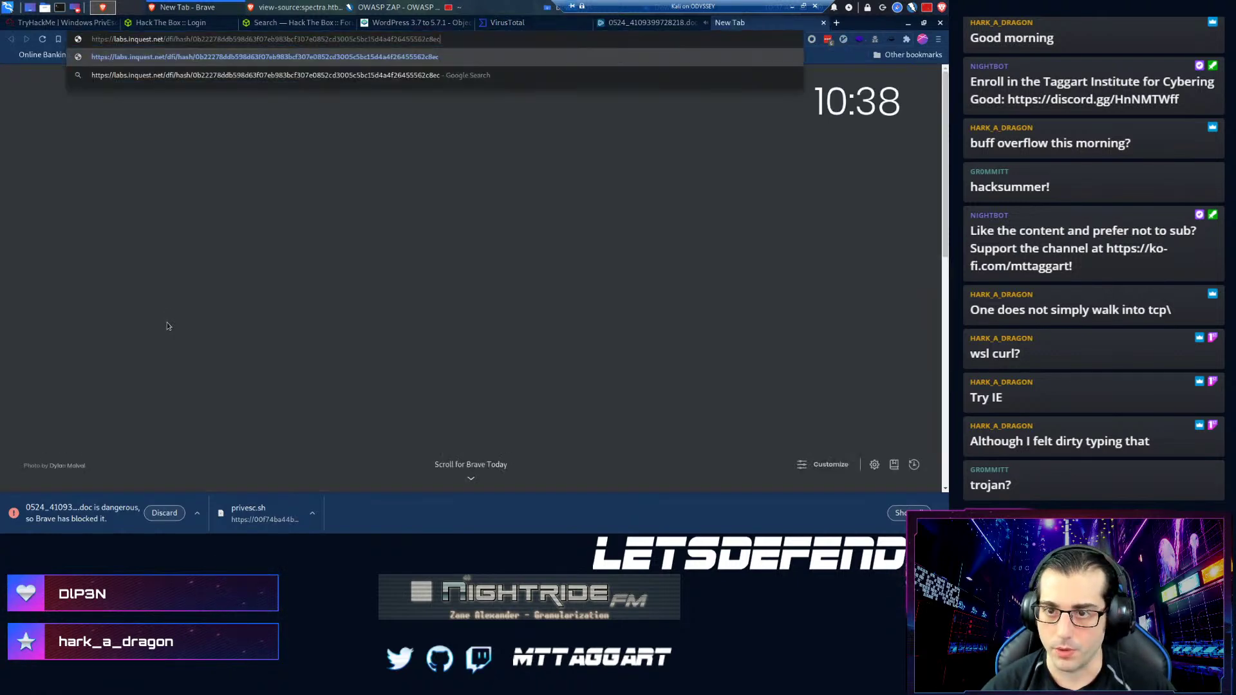
key(ctrl+v)
key(Return)
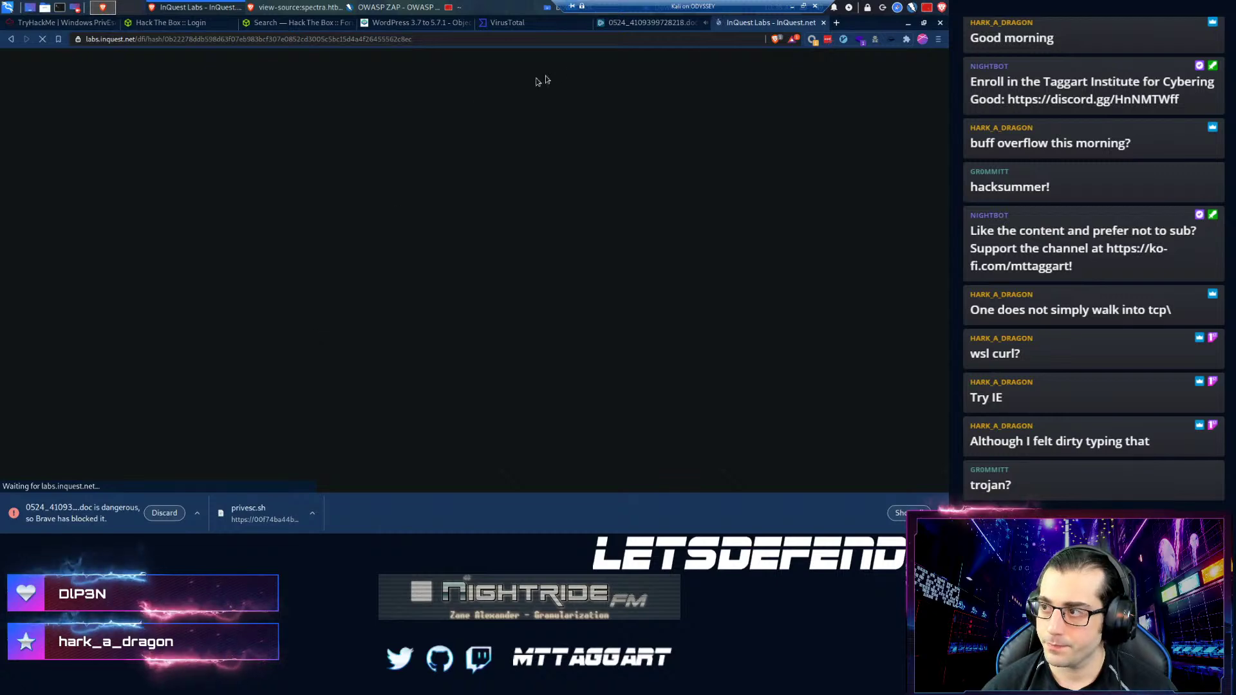
- Scroll through the report to the embedded macro code with the rundll32 command, then minimize the browser
mouse_move(216, 354)
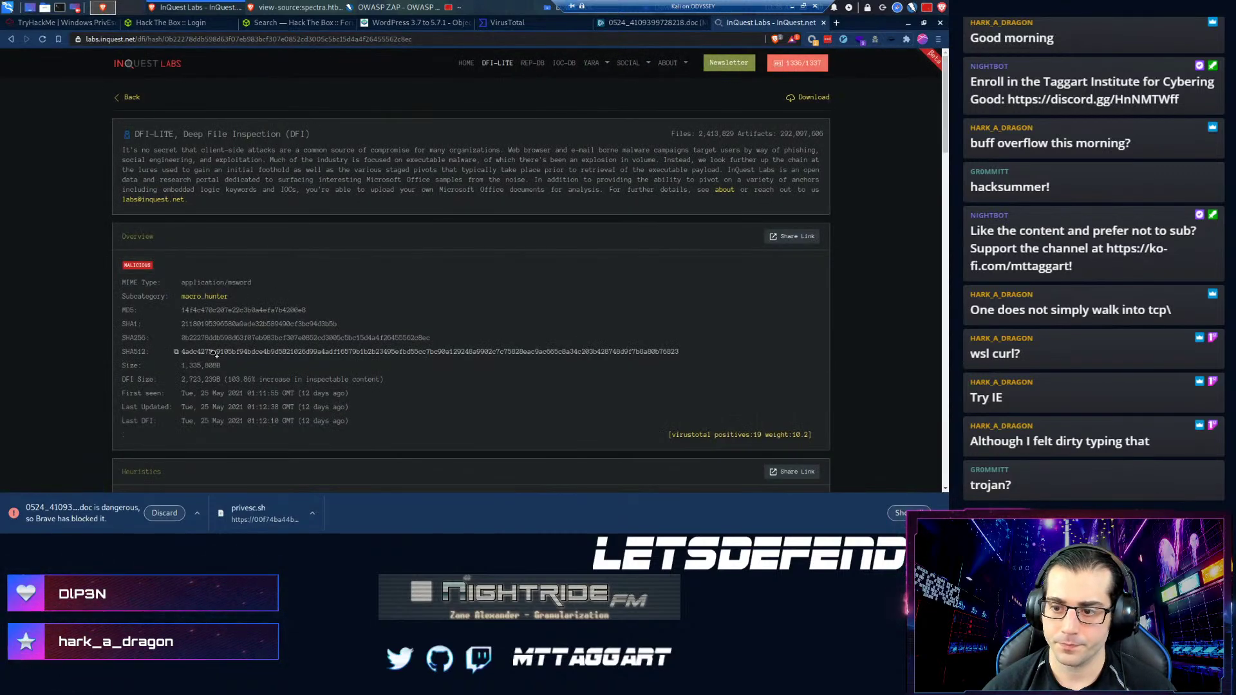
scroll(216, 354, down, 1)
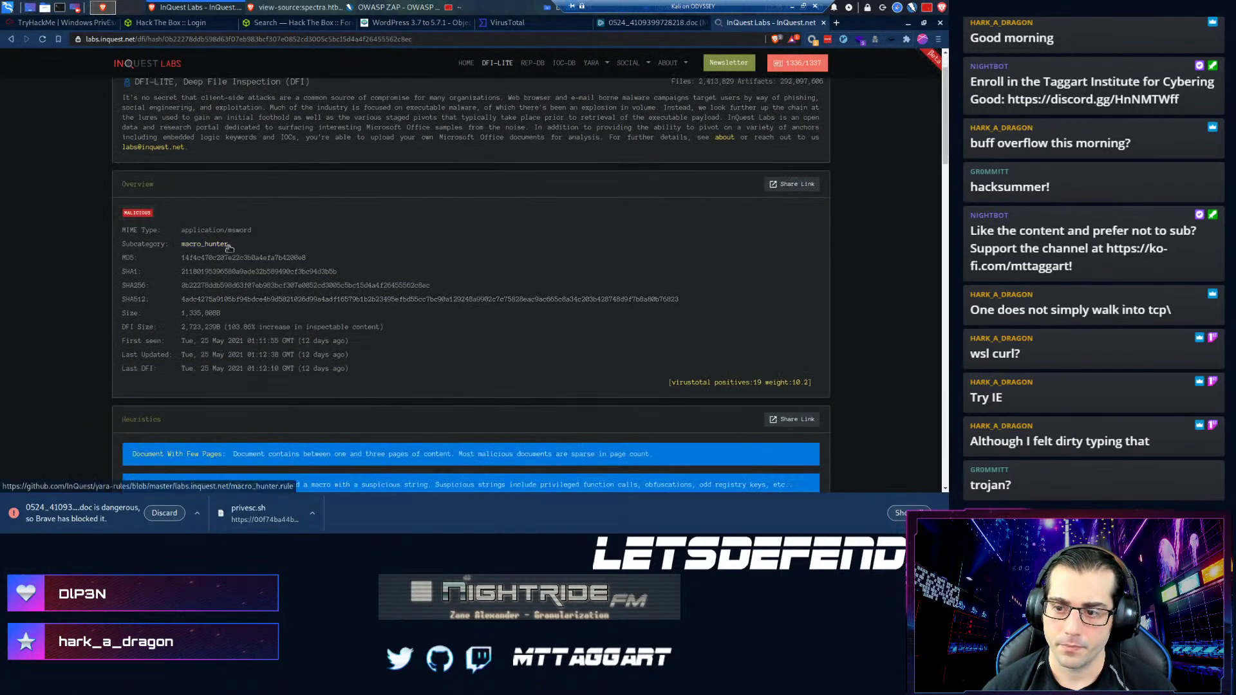
drag(181, 243, 181, 244)
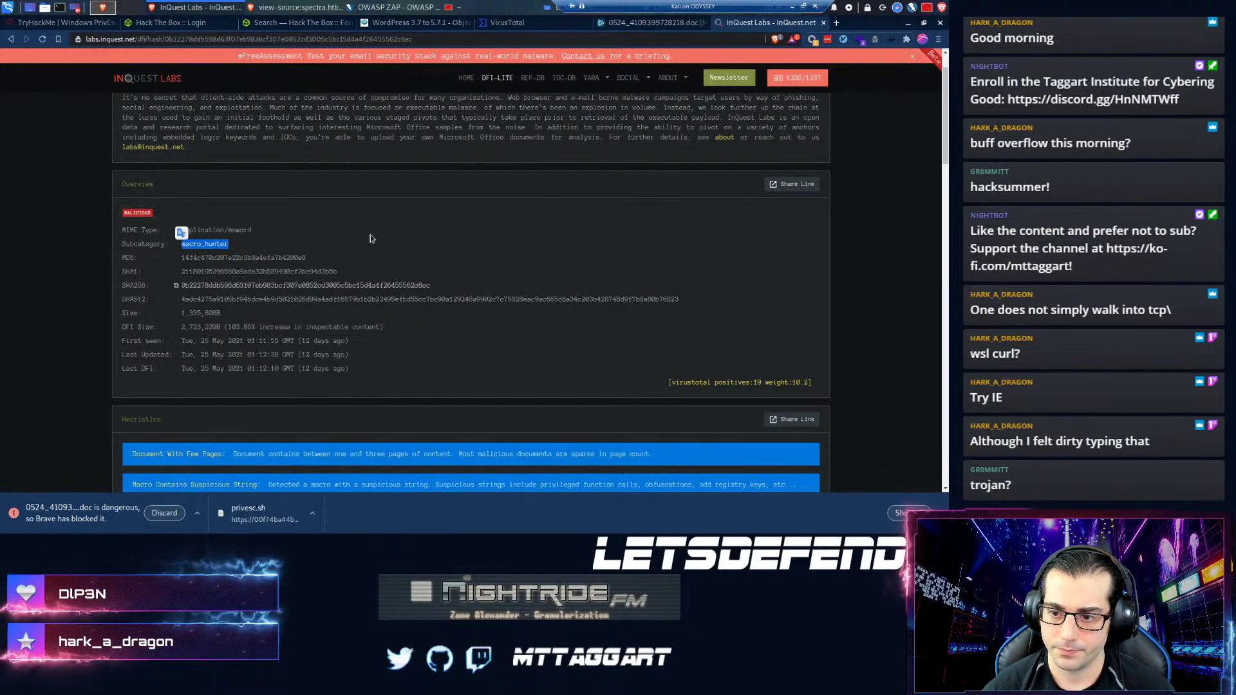
click(380, 260)
scroll(379, 265, up, 1)
scroll(354, 291, down, 3)
scroll(352, 293, down, 3)
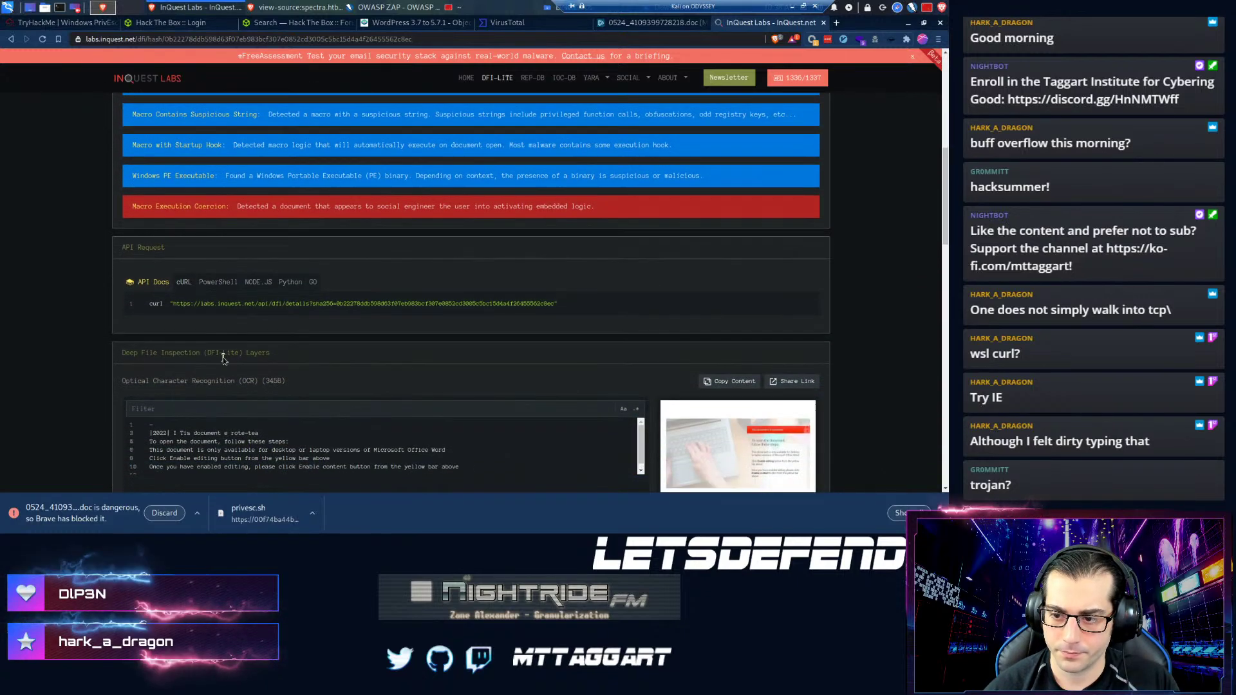
scroll(331, 308, down, 1)
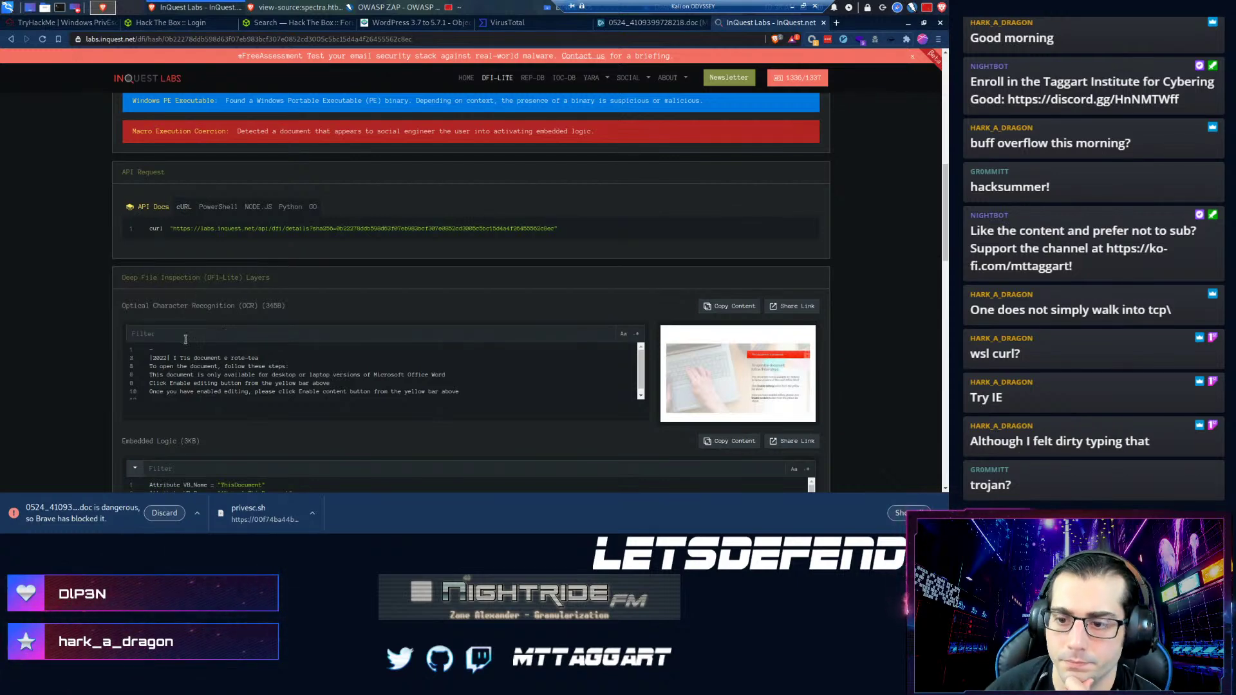
scroll(164, 391, down, 2)
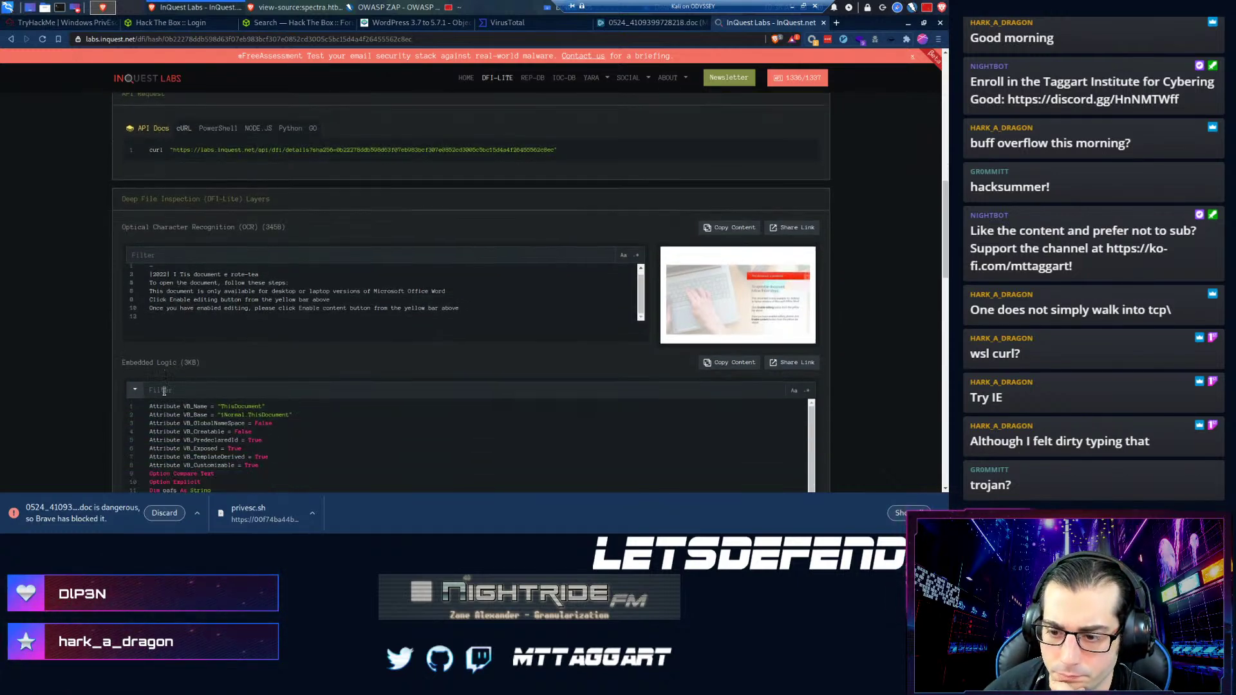
scroll(164, 391, down, 1)
scroll(164, 391, down, 5)
scroll(170, 381, up, 3)
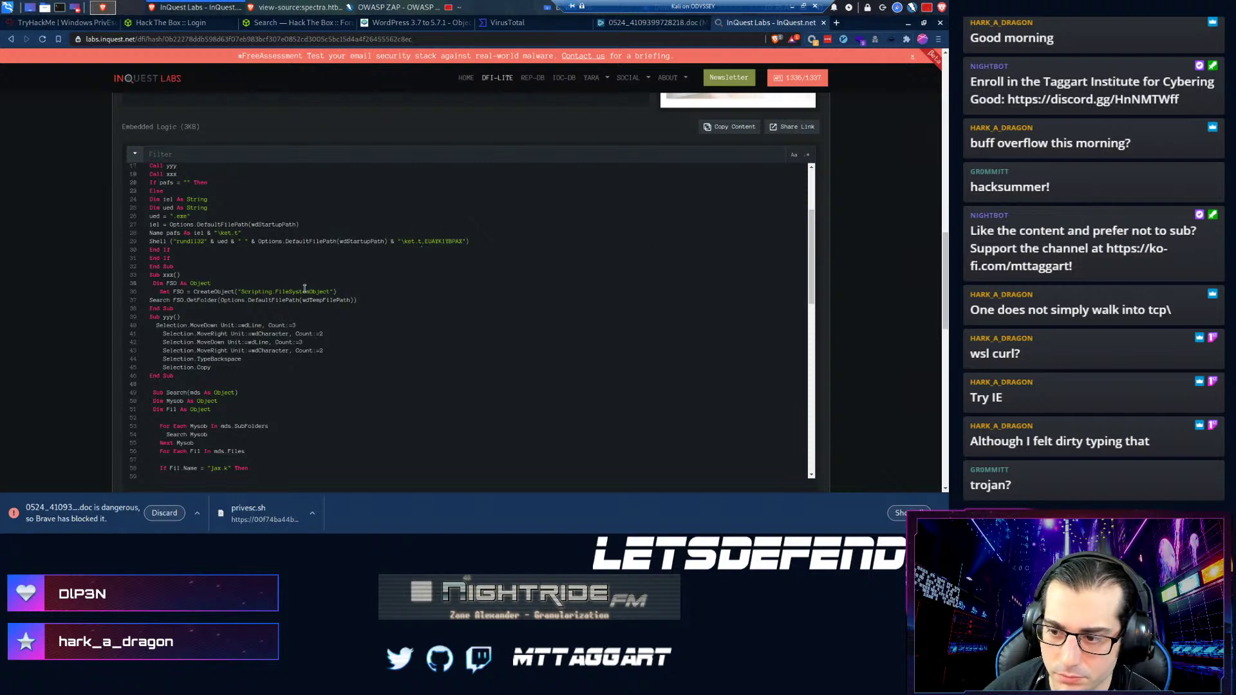
scroll(345, 356, up, 3)
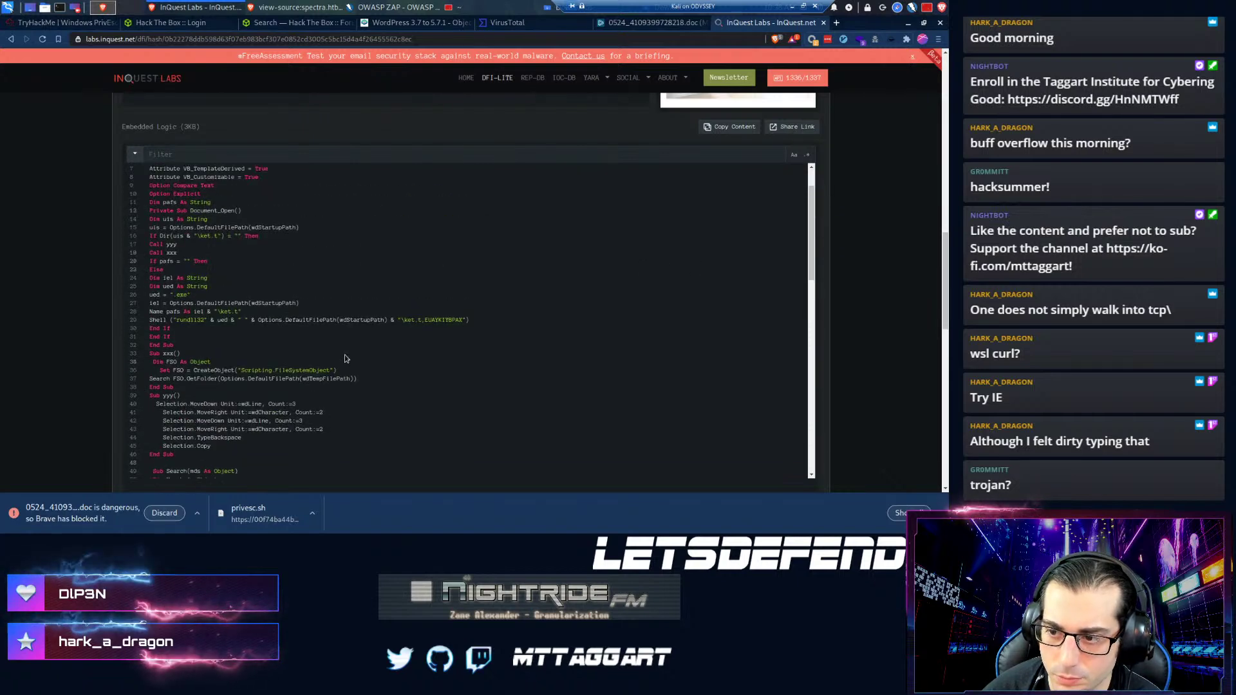
scroll(512, 285, up, 2)
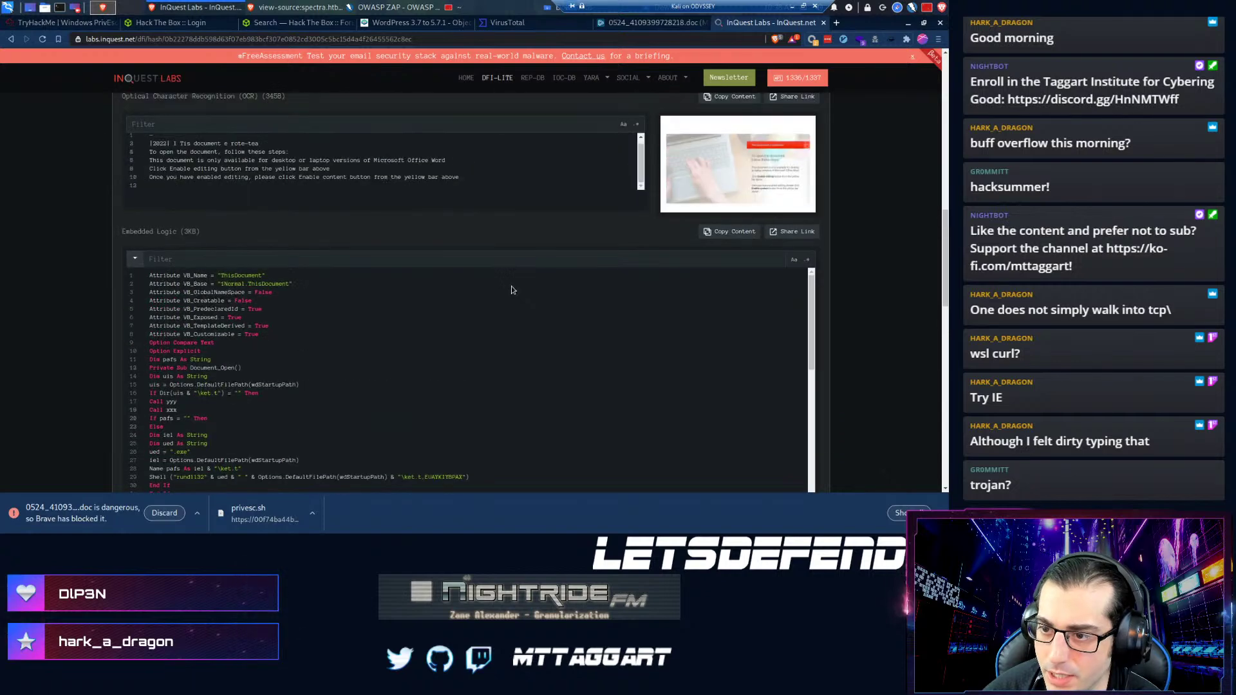
scroll(505, 292, down, 5)
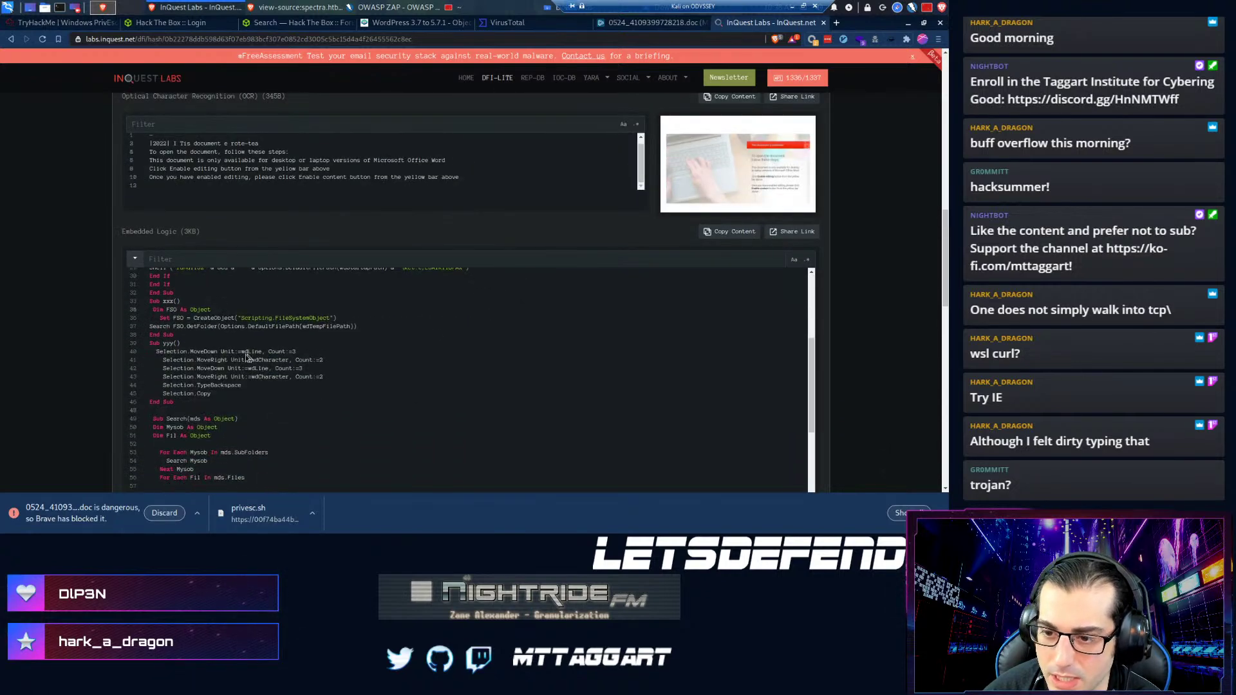
scroll(231, 356, up, 1)
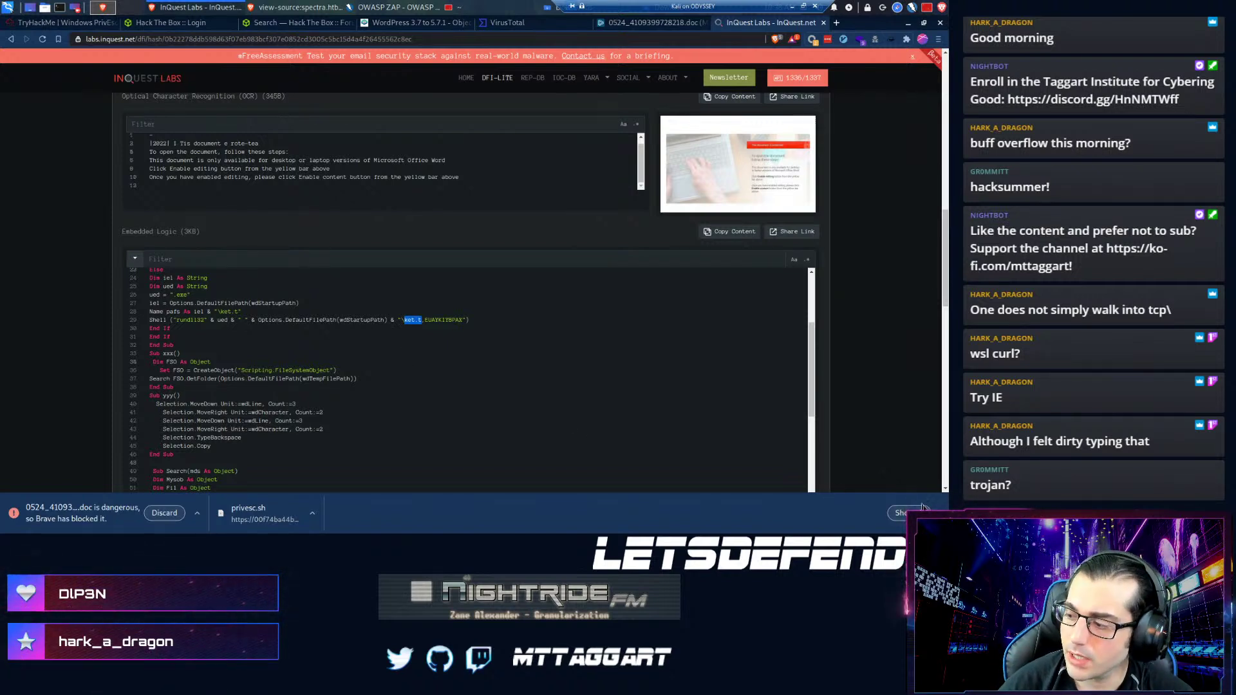
click(938, 513)
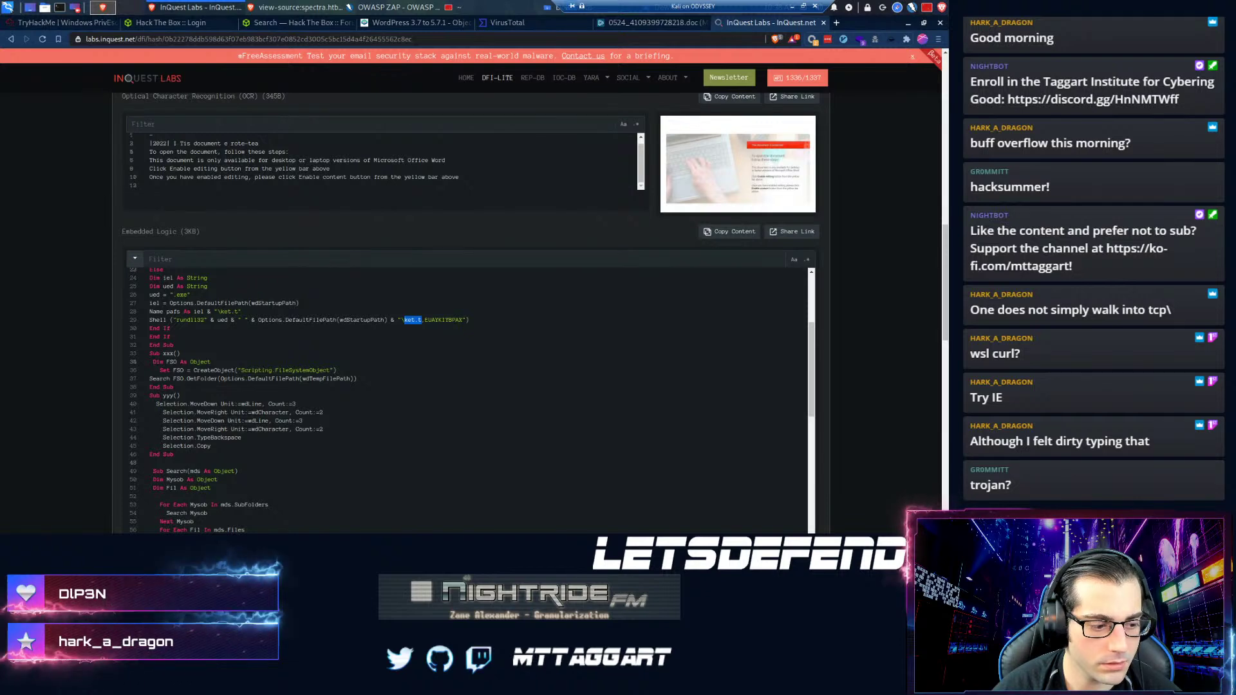
key(super+d)
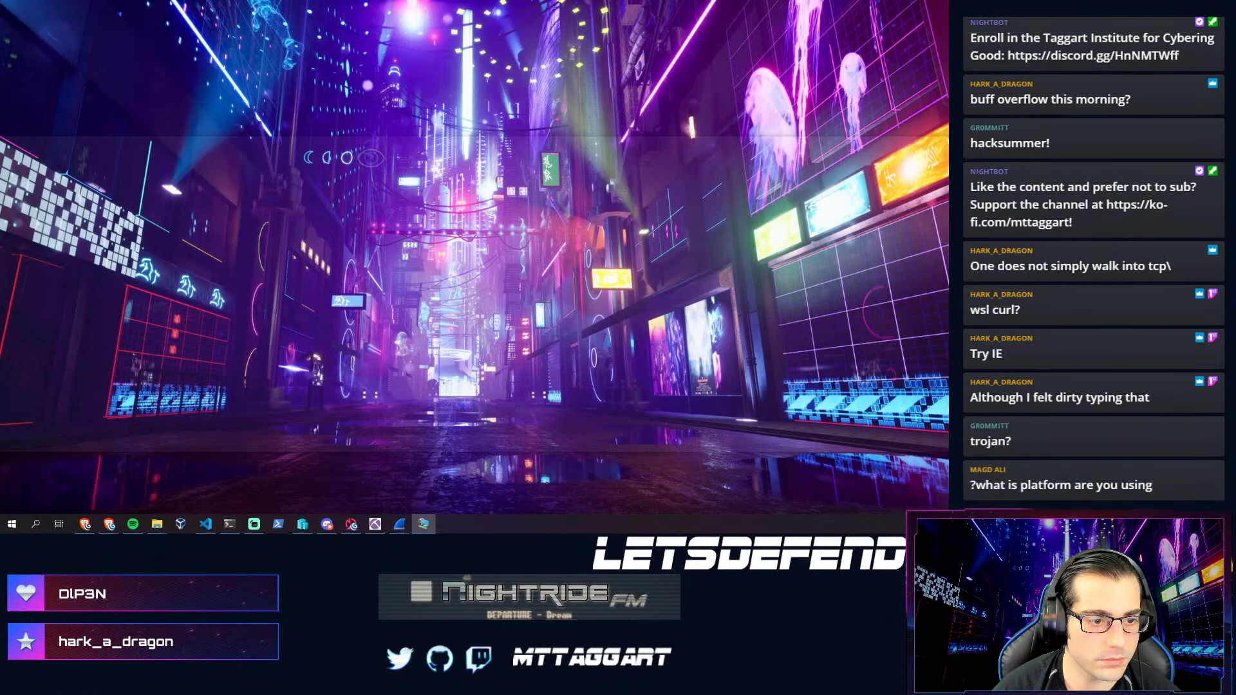
- Close the ANY.RUN page and submit {rundll32.exe} for Question 6, which is marked wrong
key(super+d)
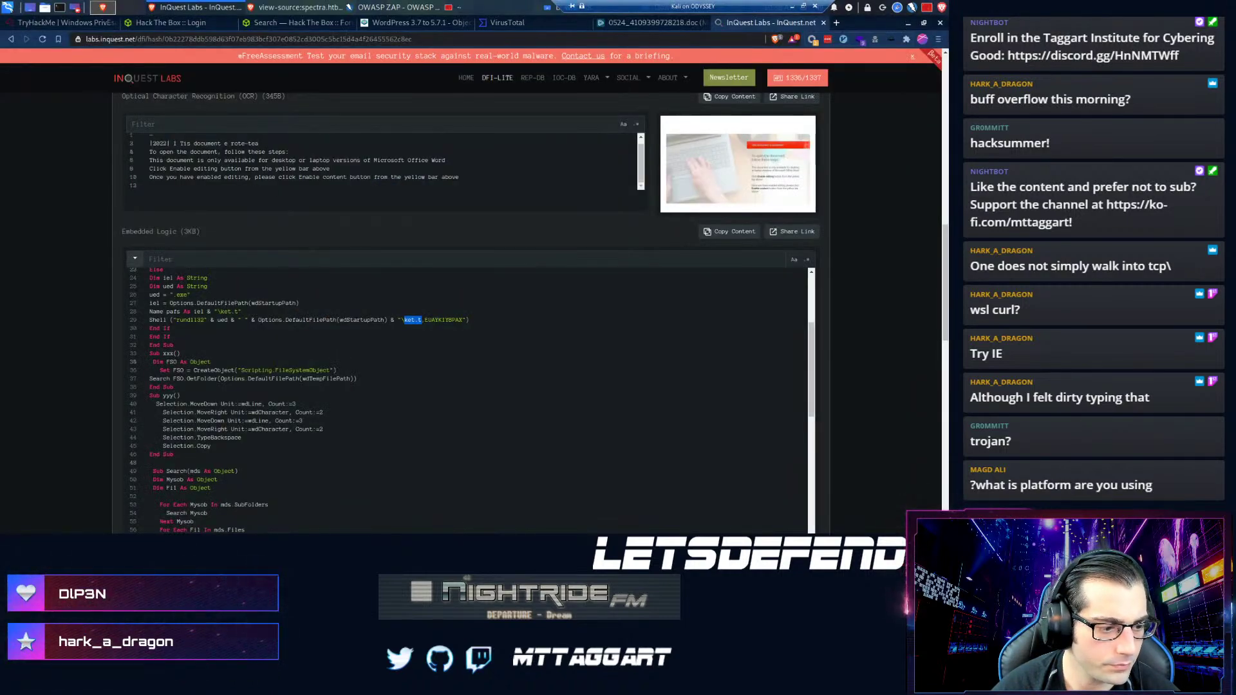
key(super+d)
key(alt+Tab)
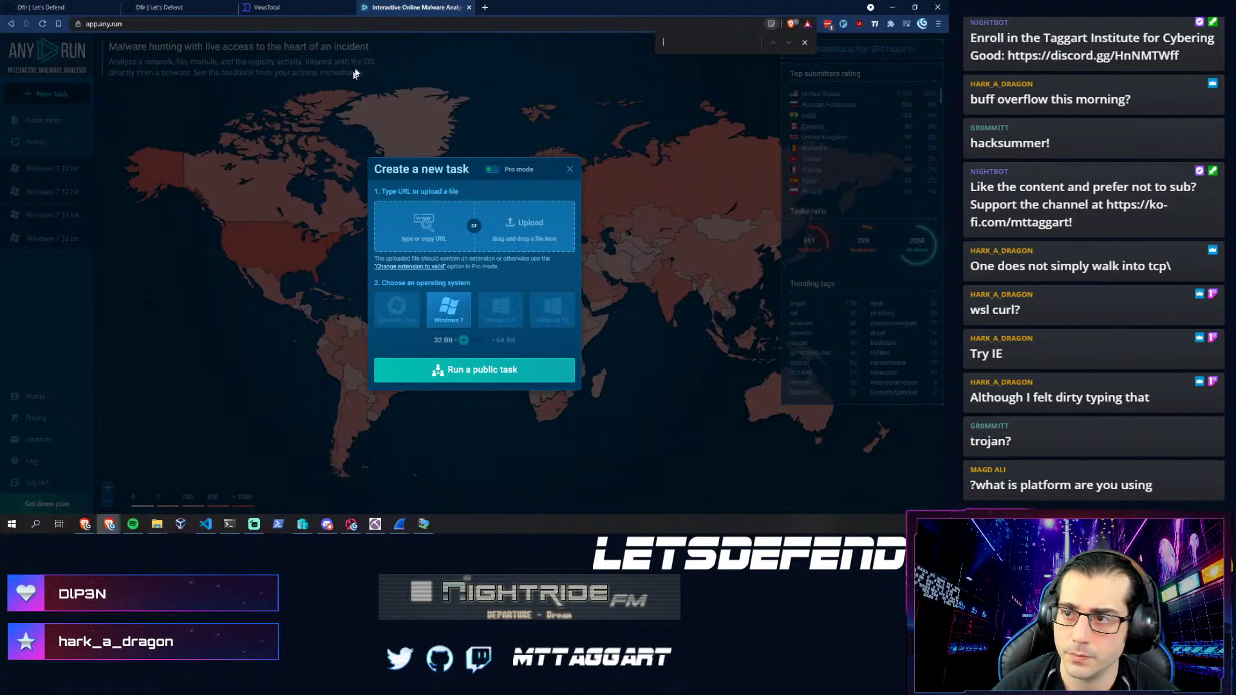
click(469, 7)
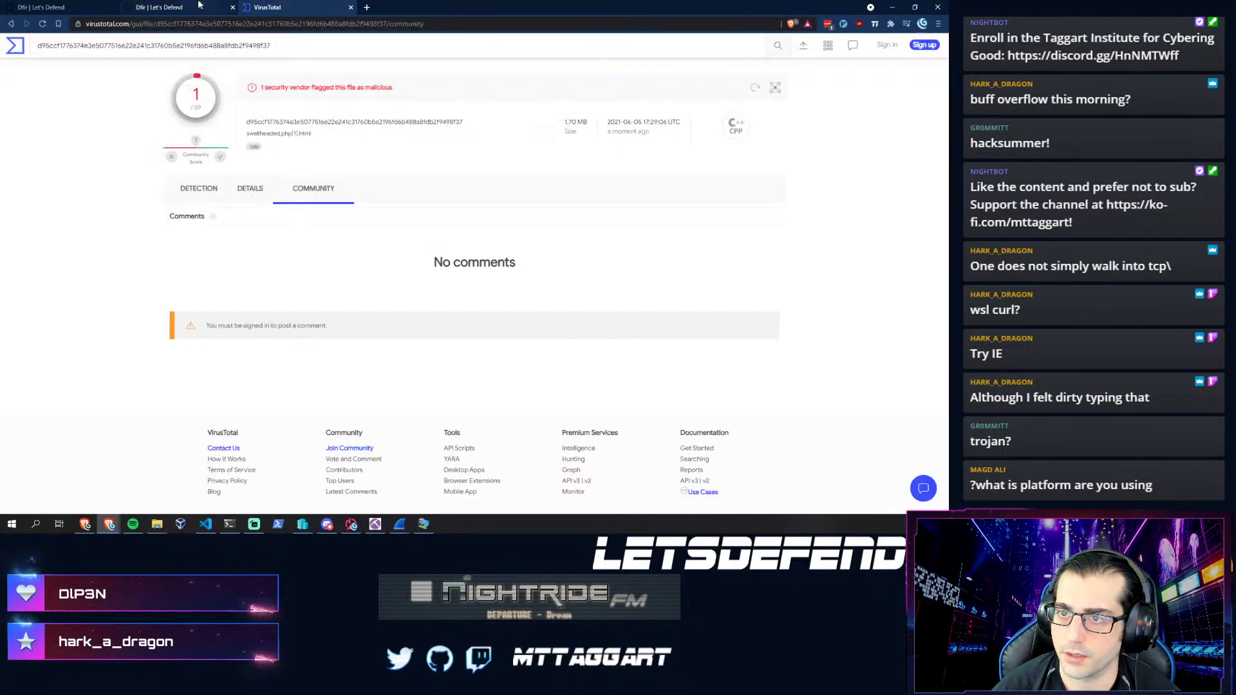
click(164, 7)
click(288, 353)
text({)
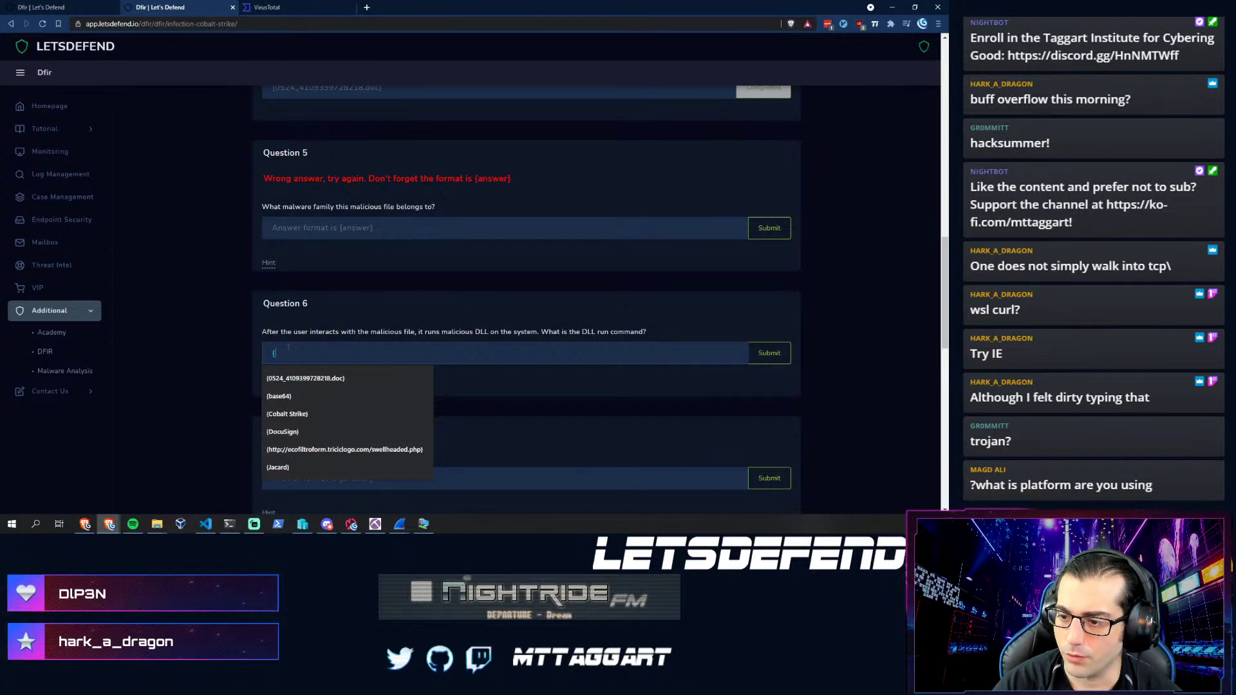
text(ru)
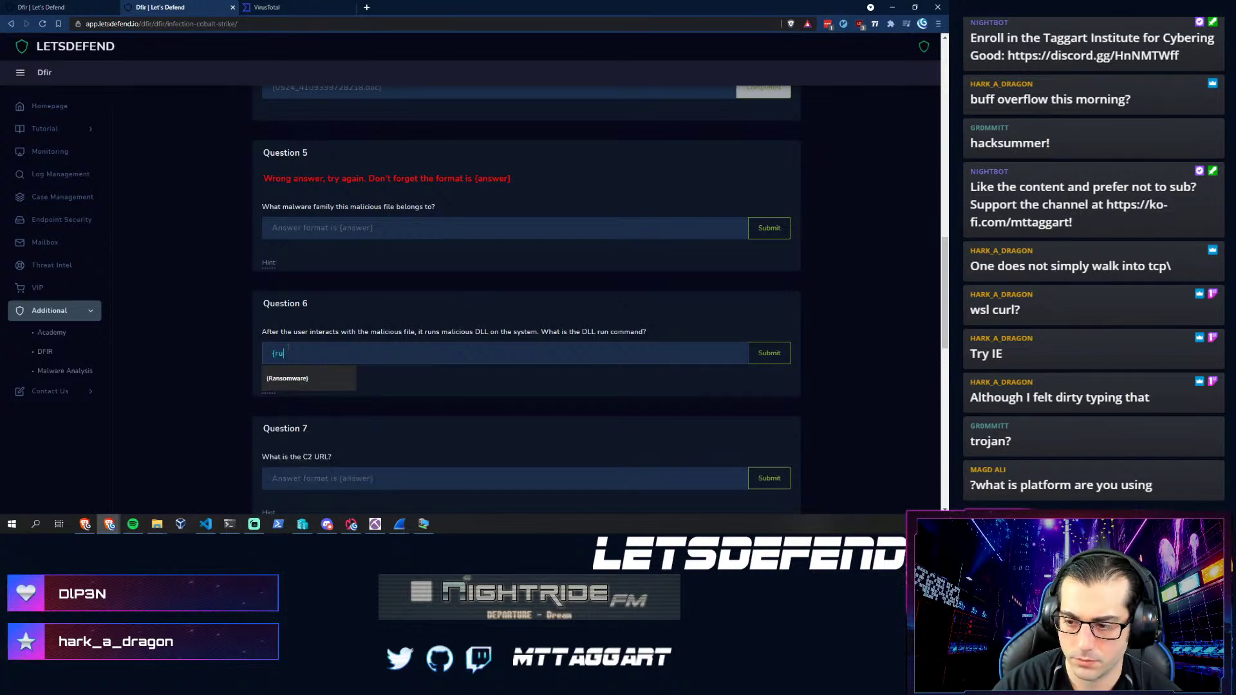
text(ndll32.)
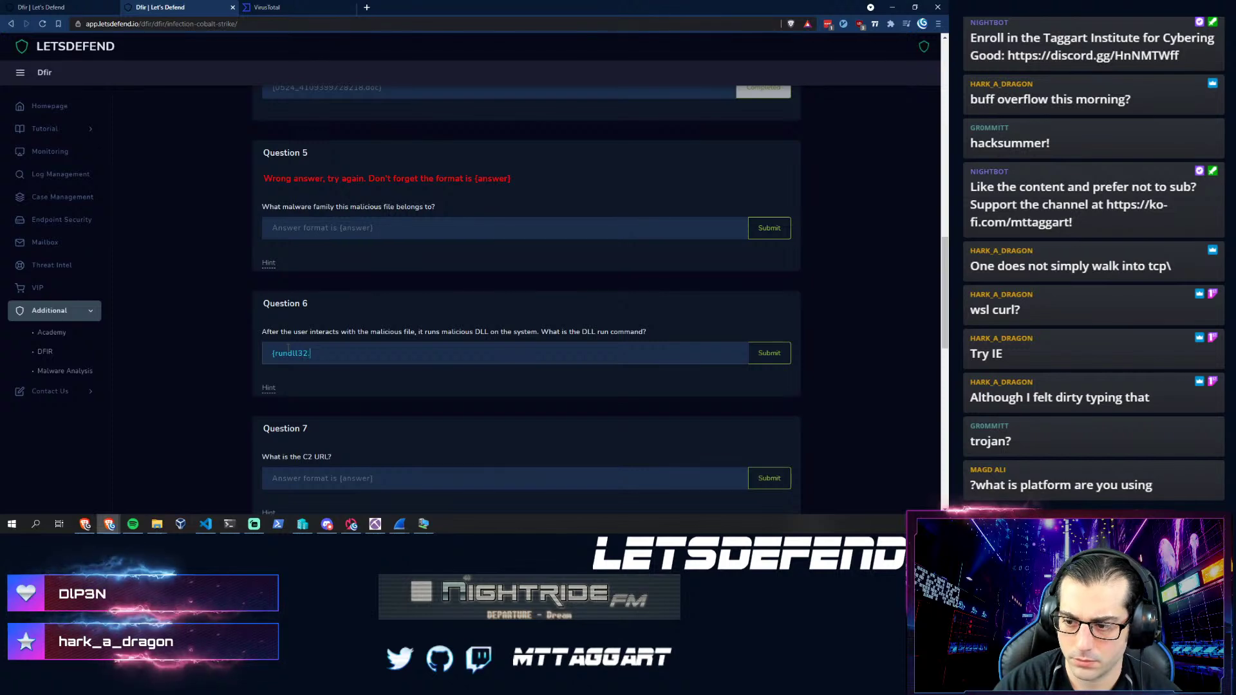
text(exe})
key(Return)
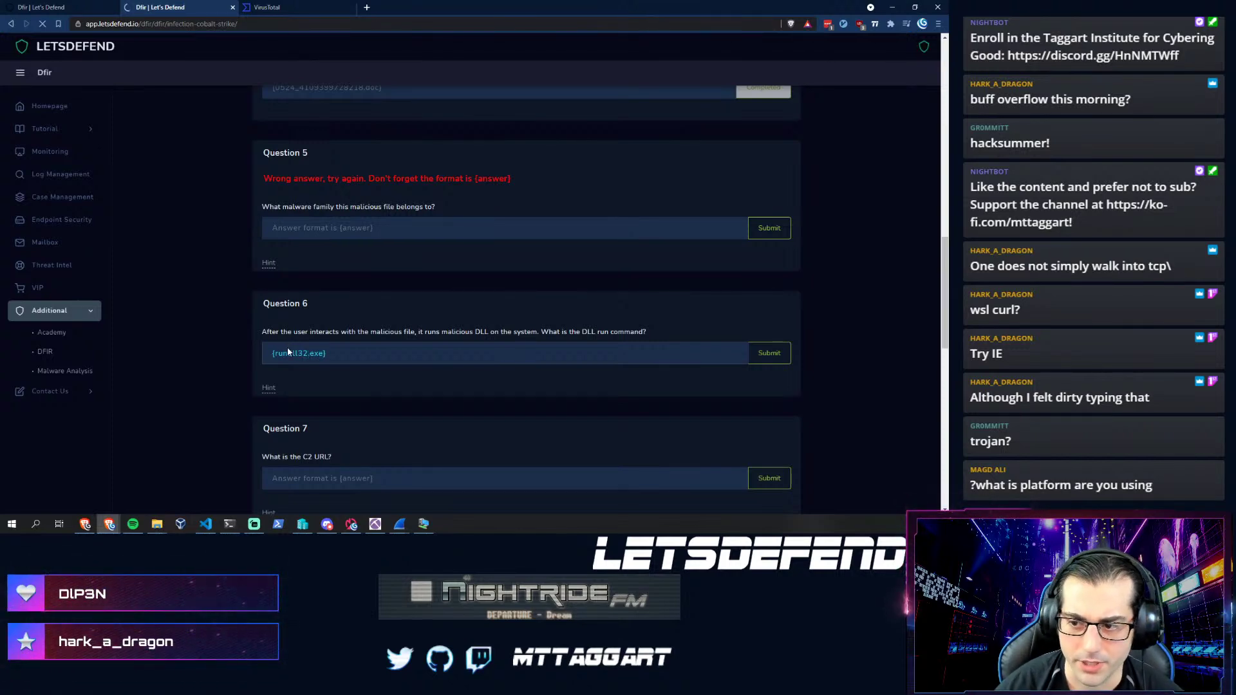
- Select the DLL run command question's answer field, then return to the InQuest Labs analysis
scroll(241, 431, down, 15)
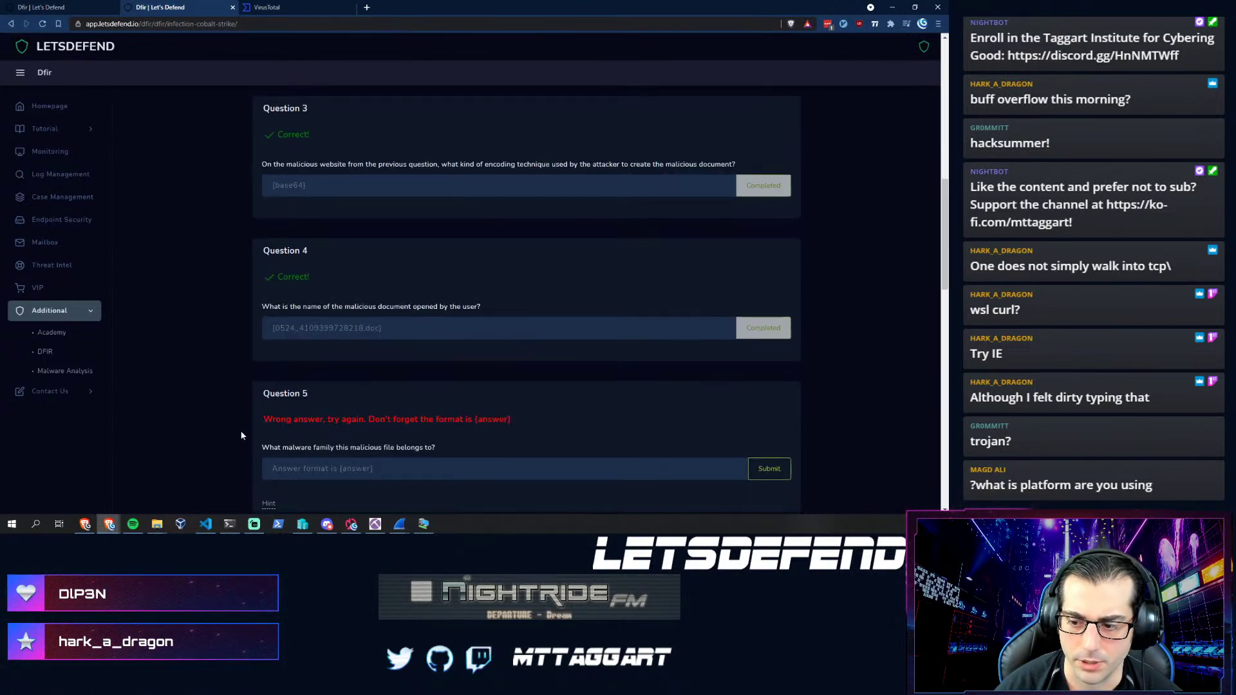
scroll(240, 436, down, 1)
click(283, 380)
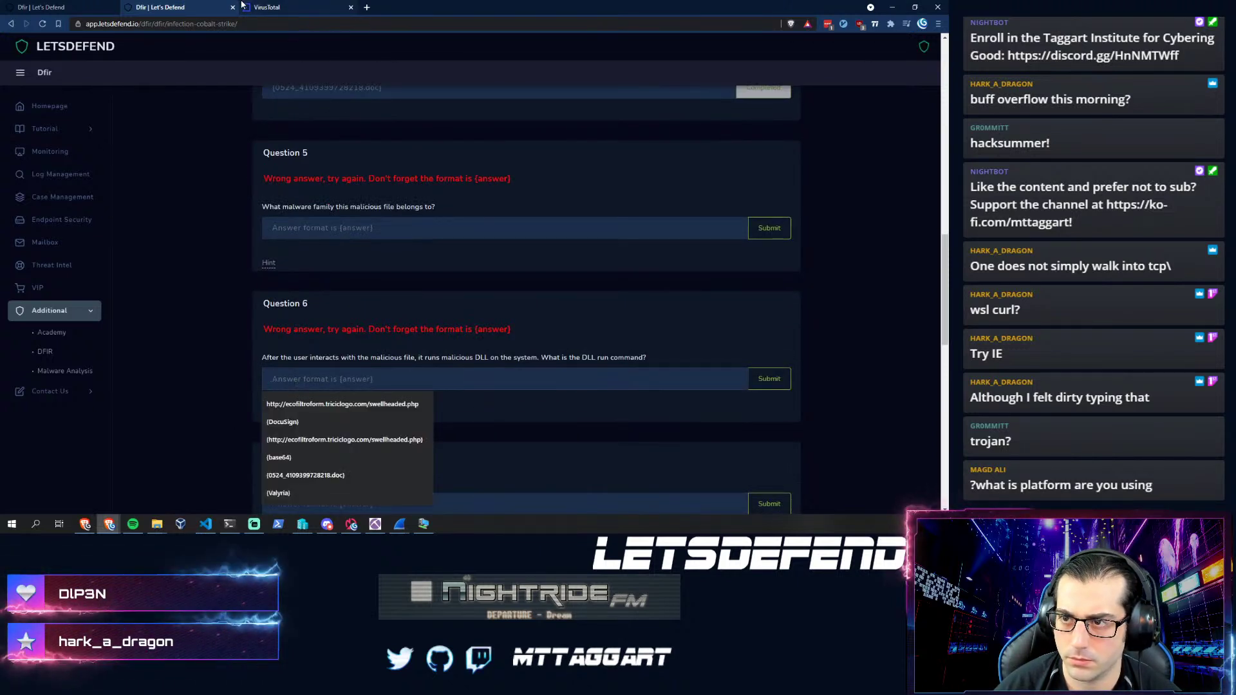
click(422, 524)
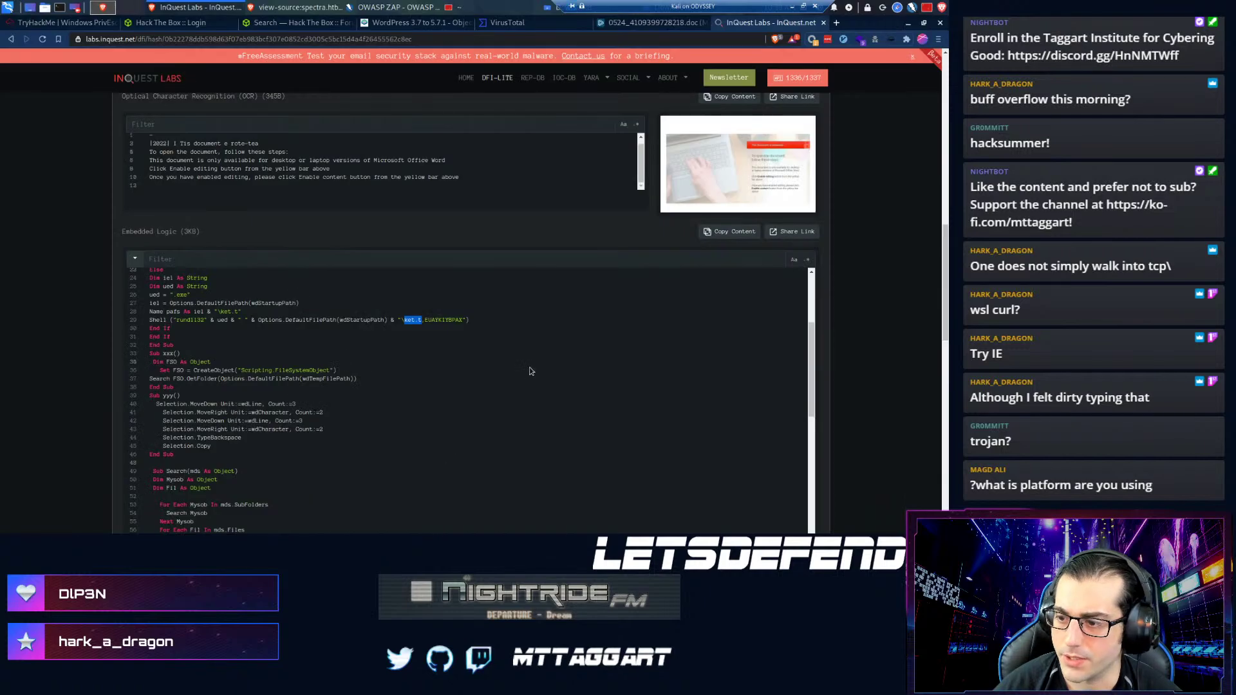
- Open the ANY.RUN task and view WINWORD.EXE's dropped executable content Danger behaviour
click(652, 25)
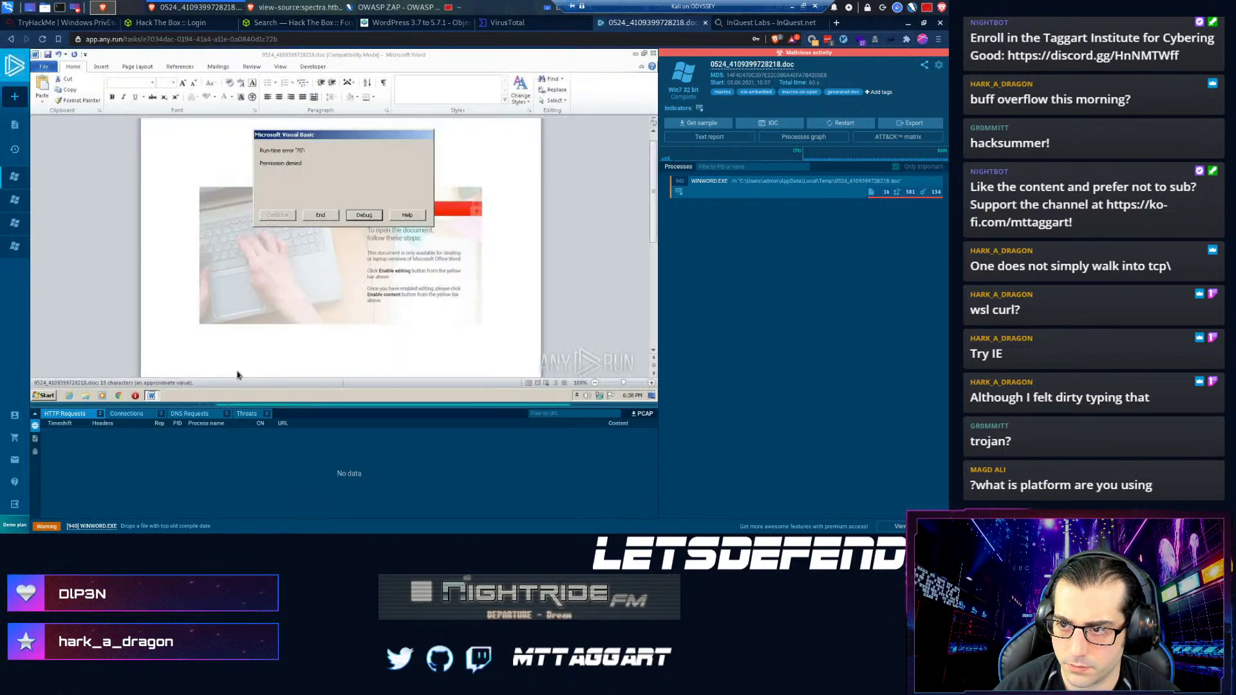
click(727, 186)
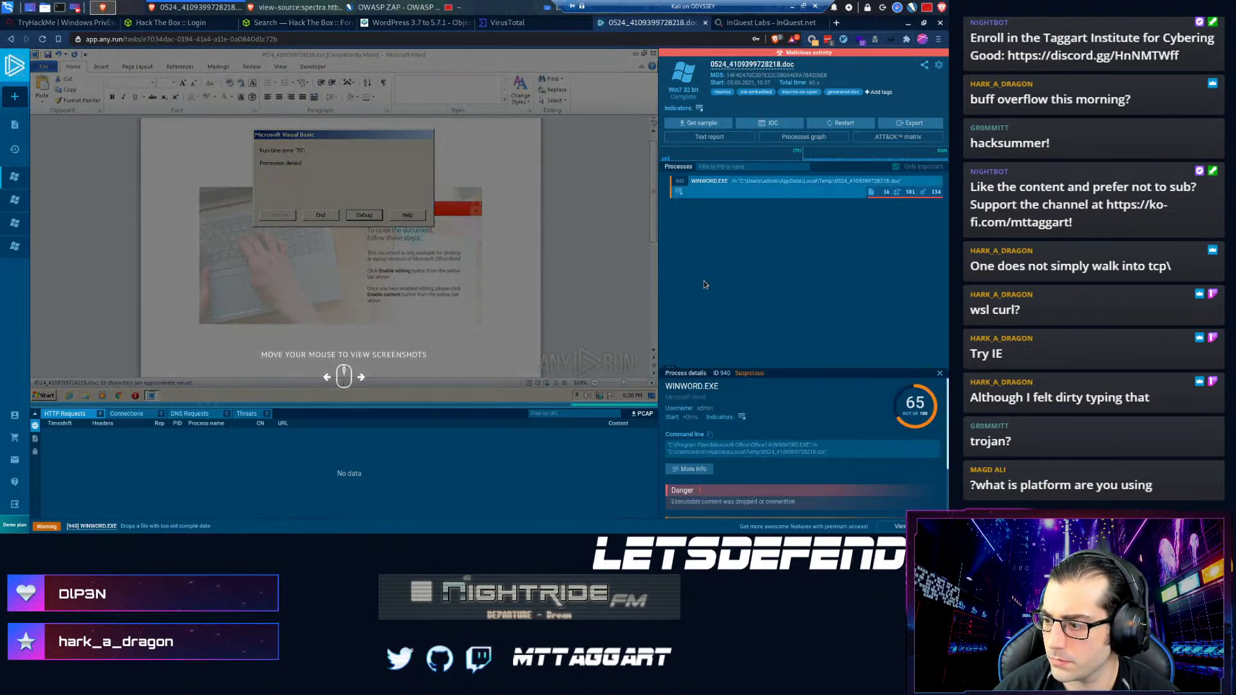
scroll(704, 458, down, 1)
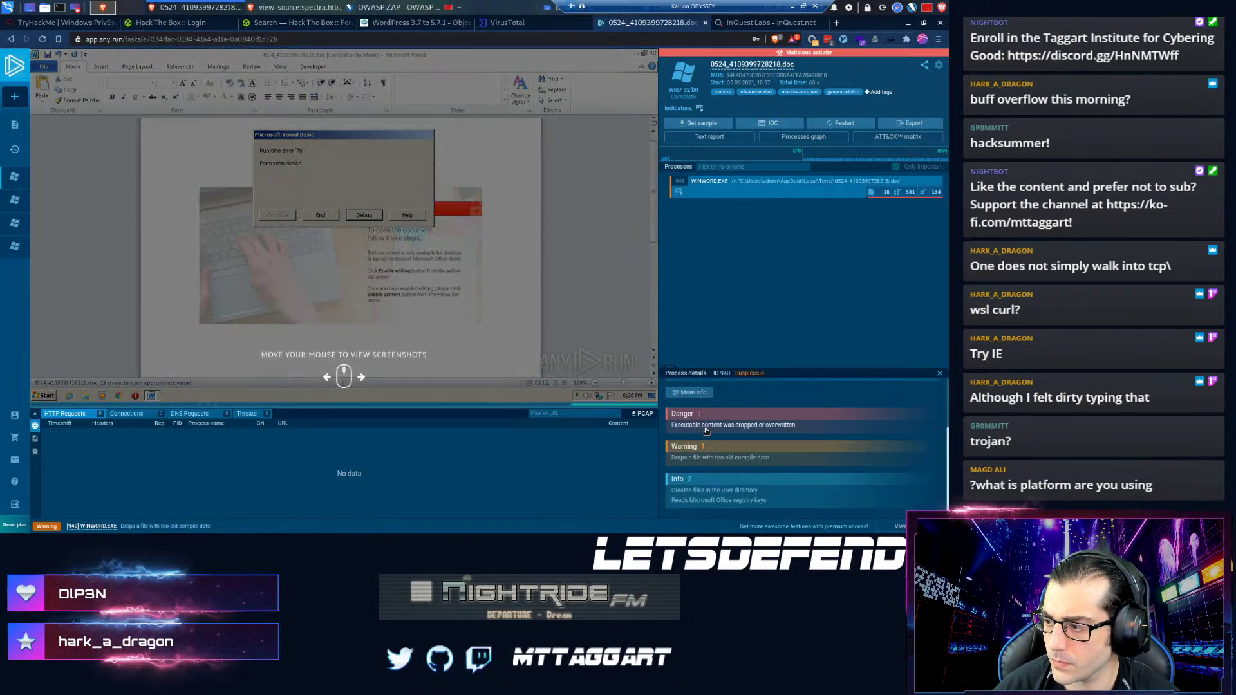
click(706, 428)
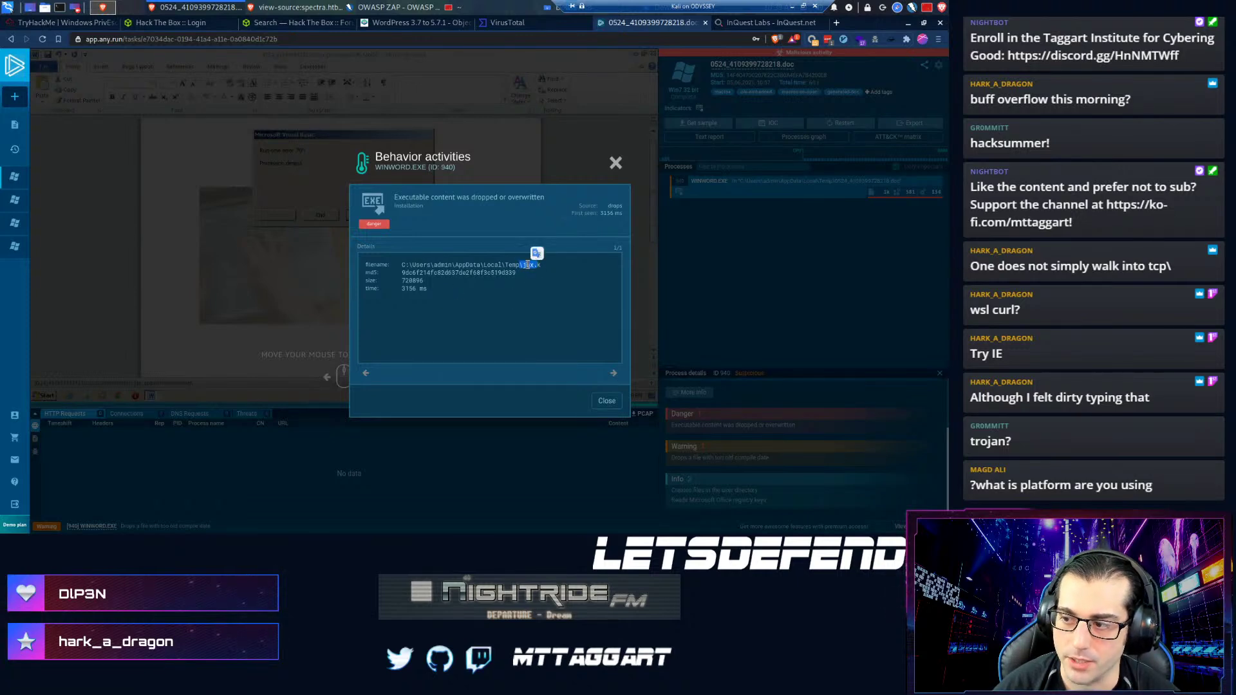
click(606, 402)
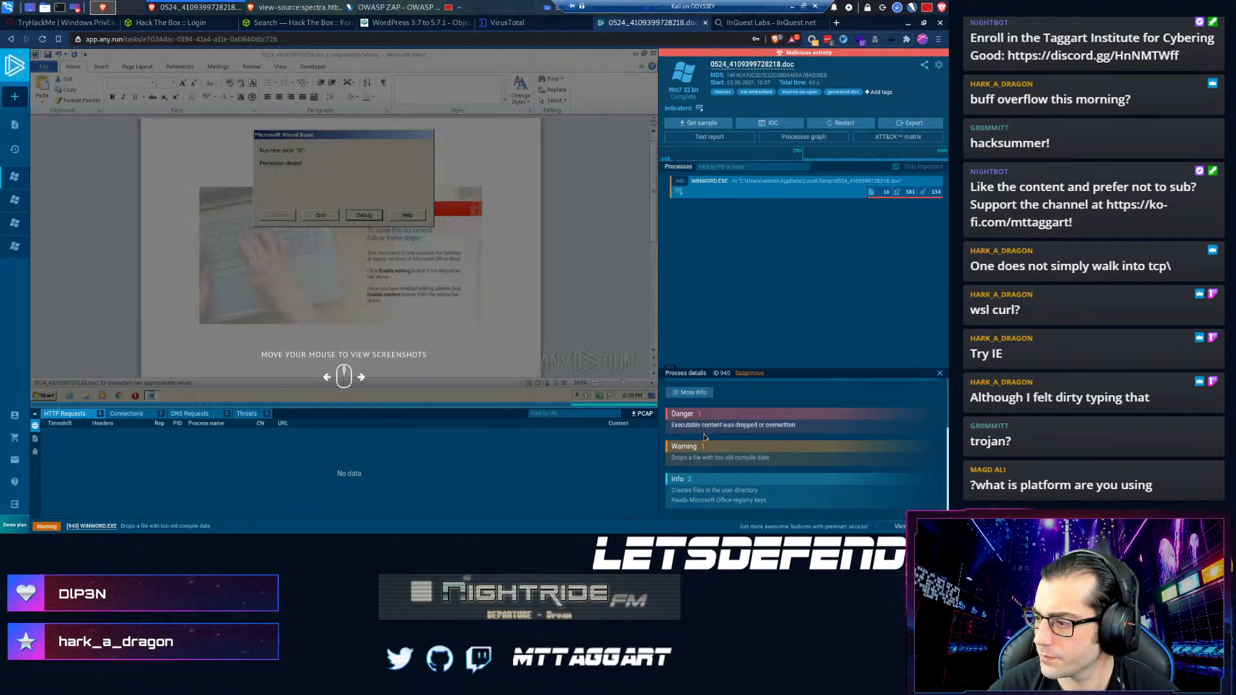
- Inspect WINWORD.EXE's too-old compile date warning and Office registry keys info, then go back to InQuest Labs
click(704, 459)
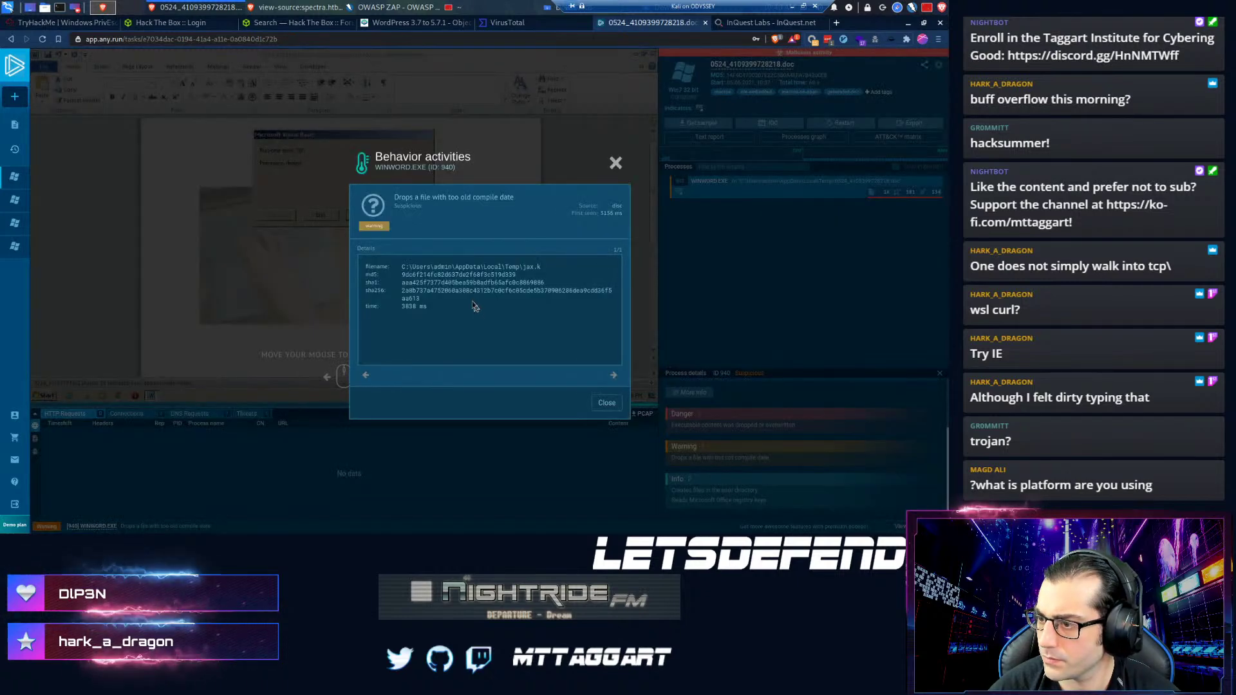
click(607, 402)
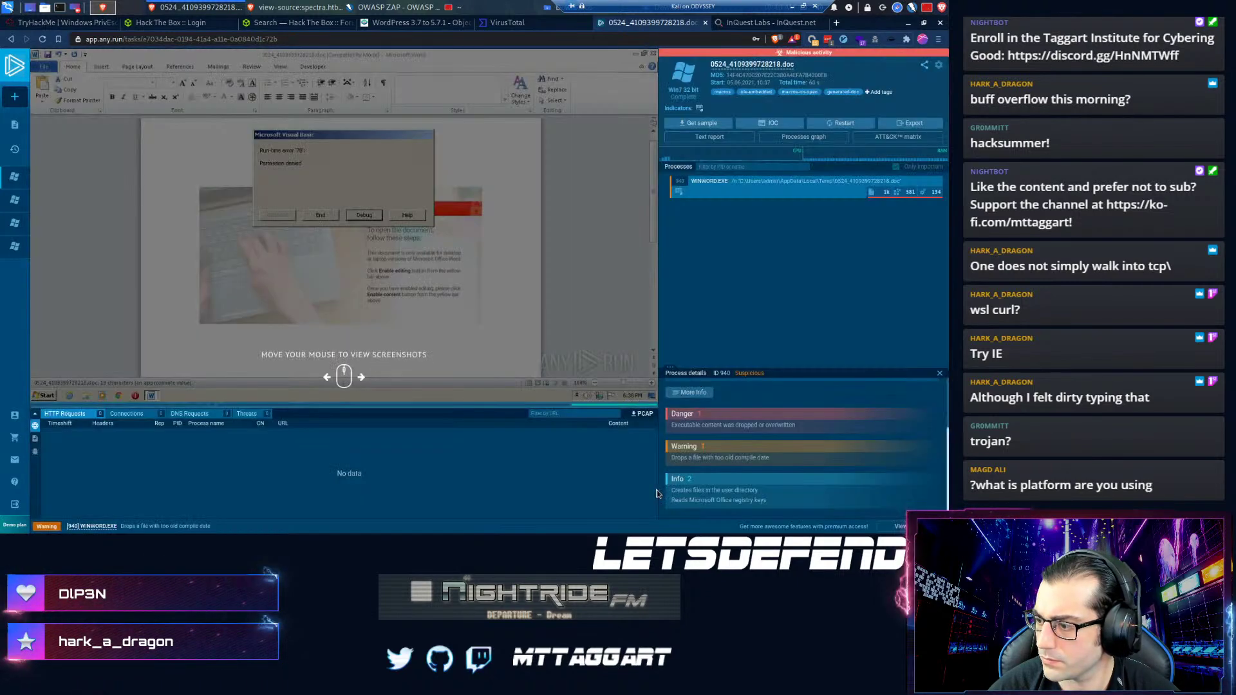
click(692, 501)
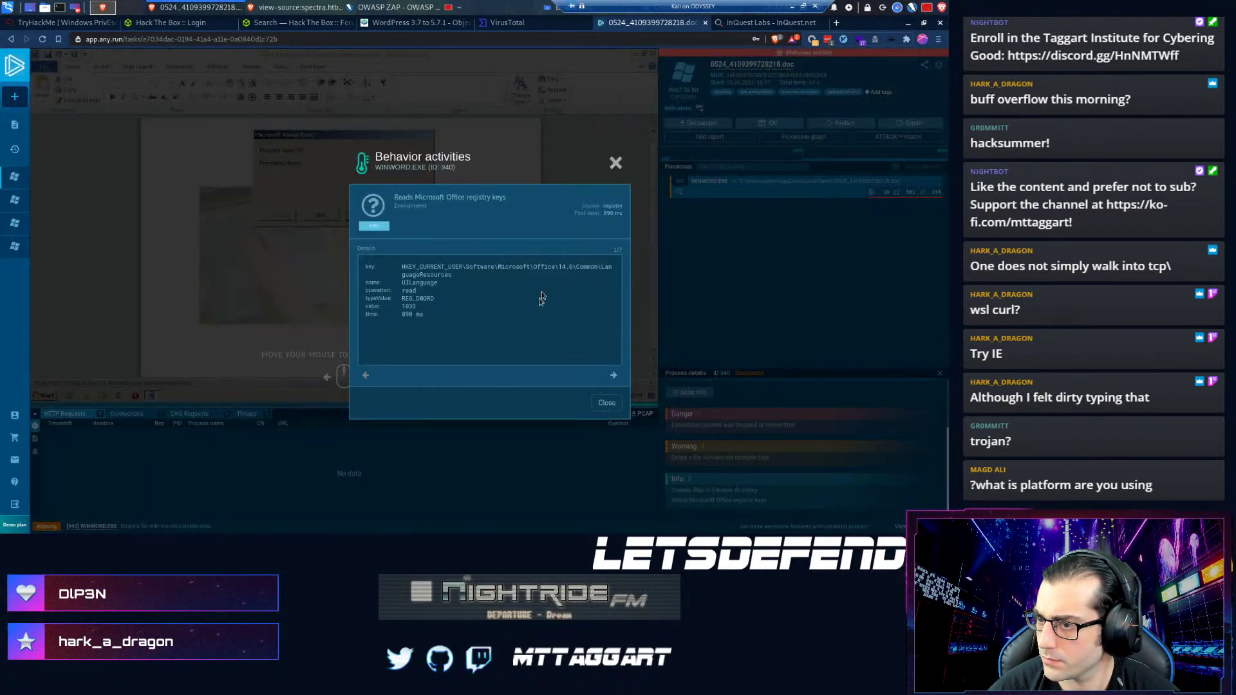
click(606, 403)
click(683, 501)
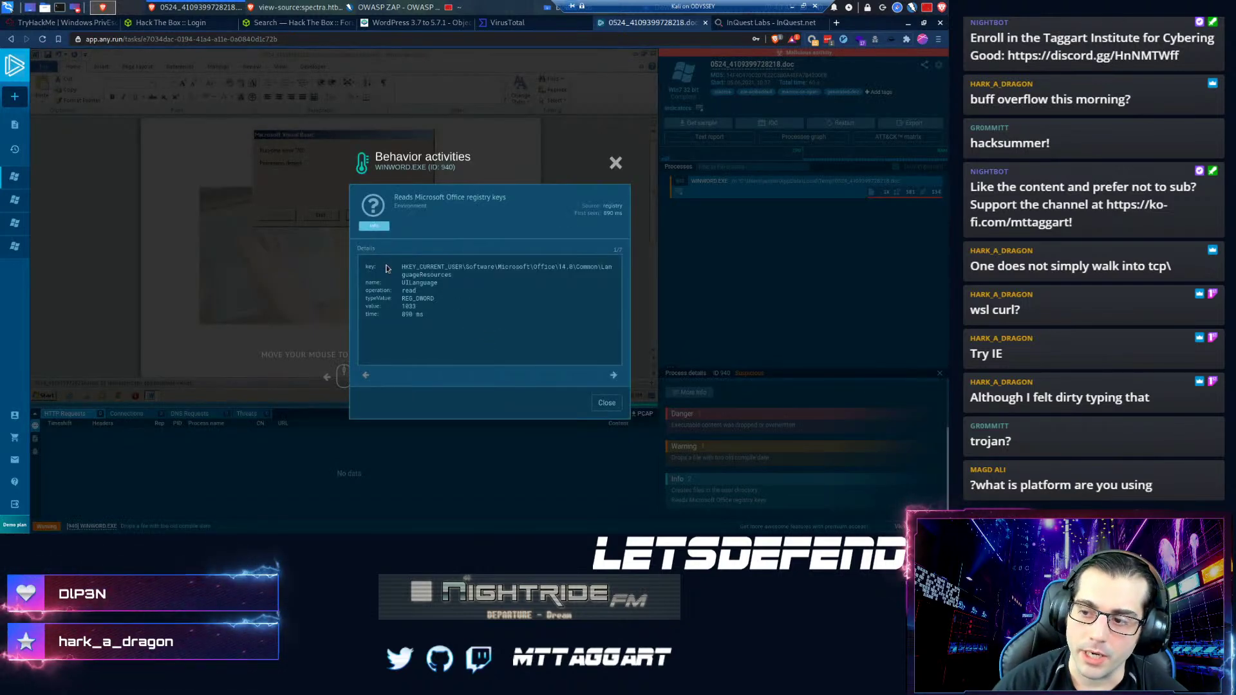
drag(400, 267, 449, 276)
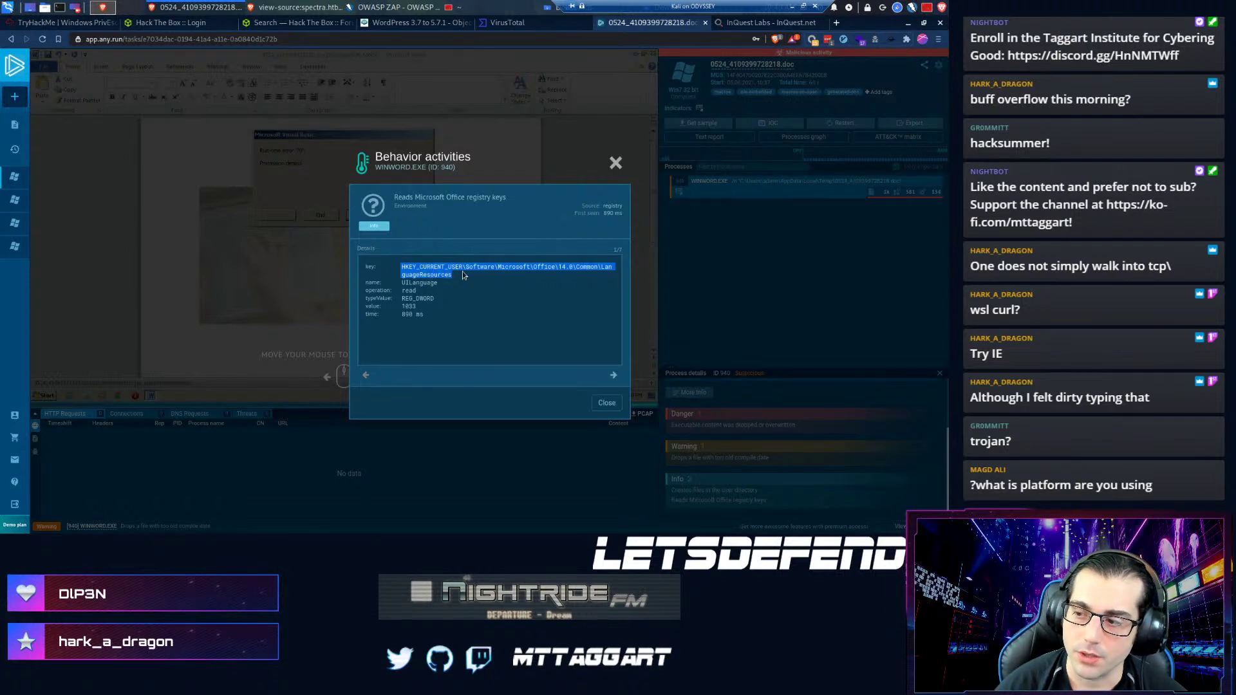
click(558, 269)
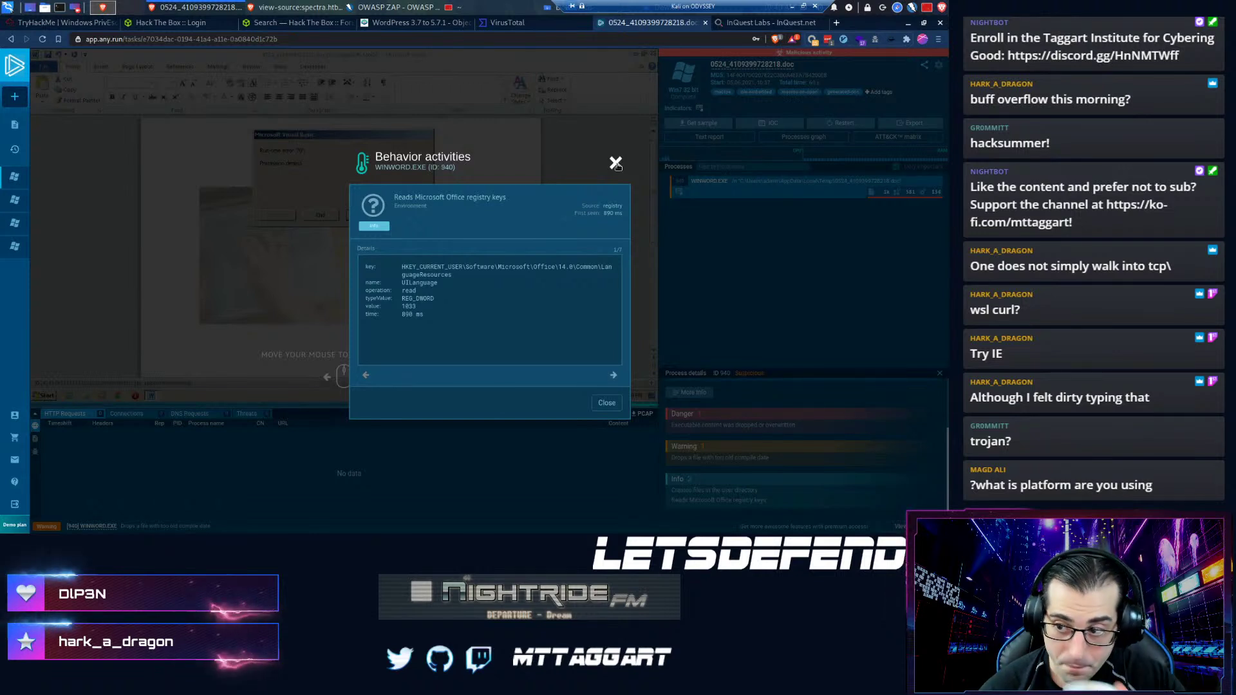
click(616, 163)
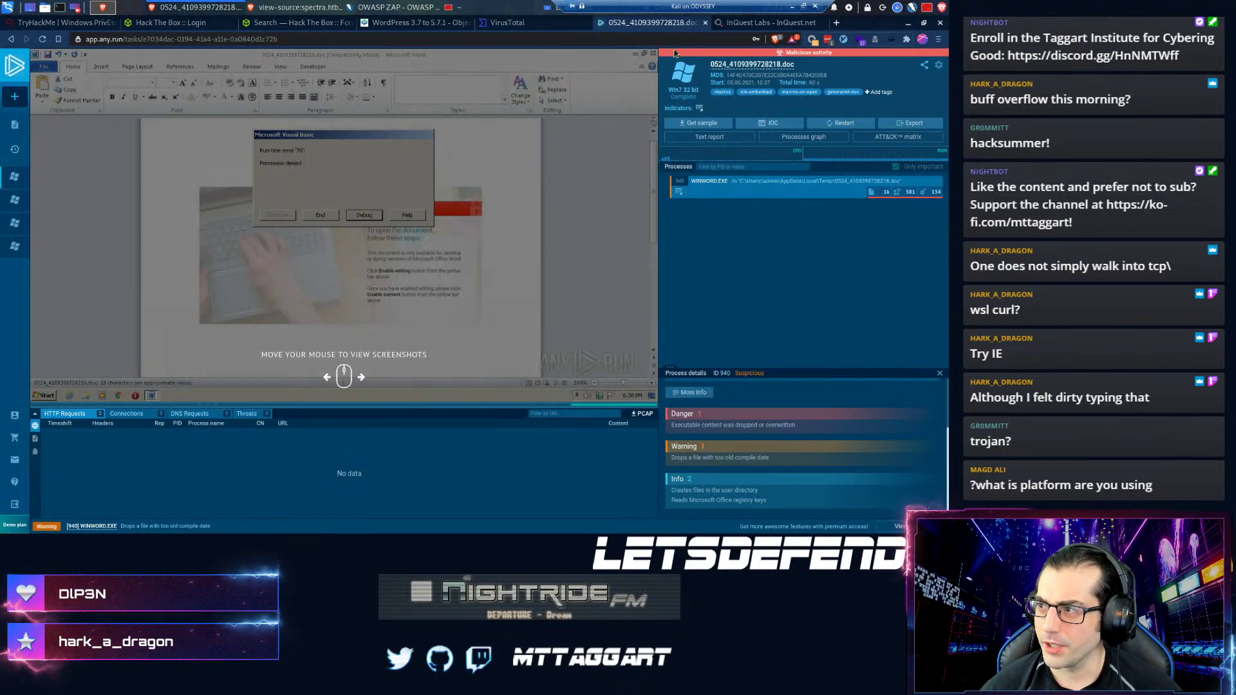
click(721, 24)
- Scroll the macro to line 94 and highlight the Shell rundll32 command and its arguments
scroll(259, 412, down, 3)
scroll(259, 419, down, 5)
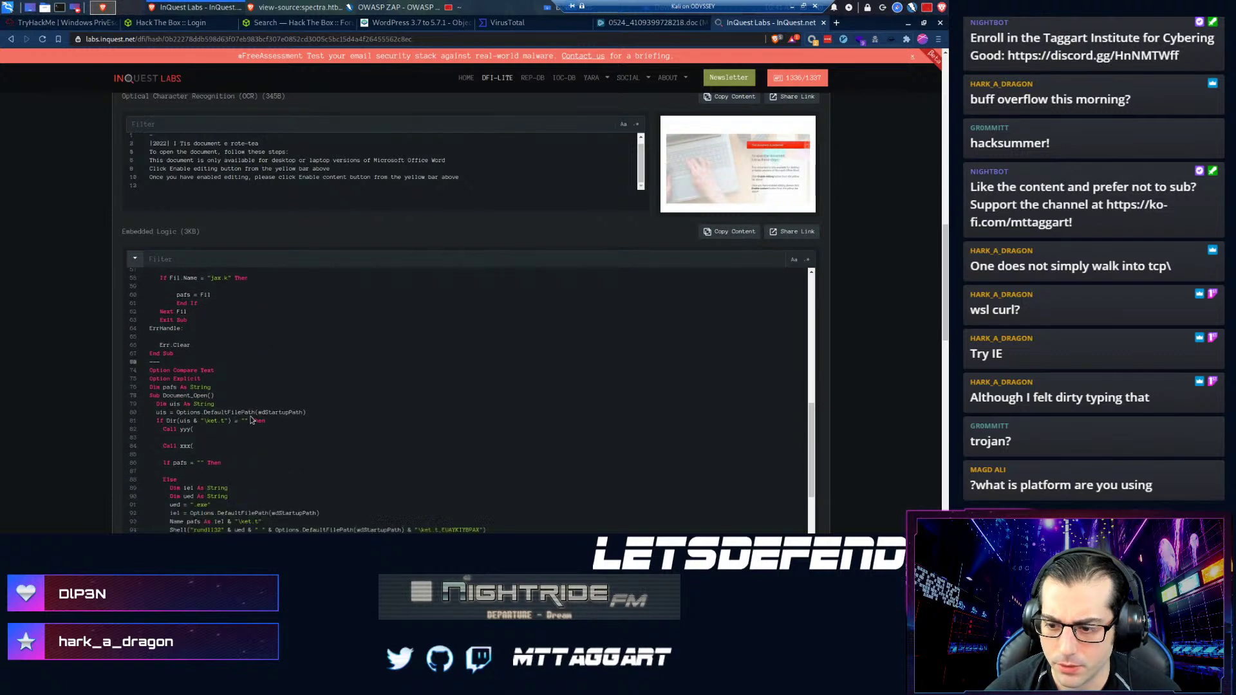
scroll(221, 422, down, 2)
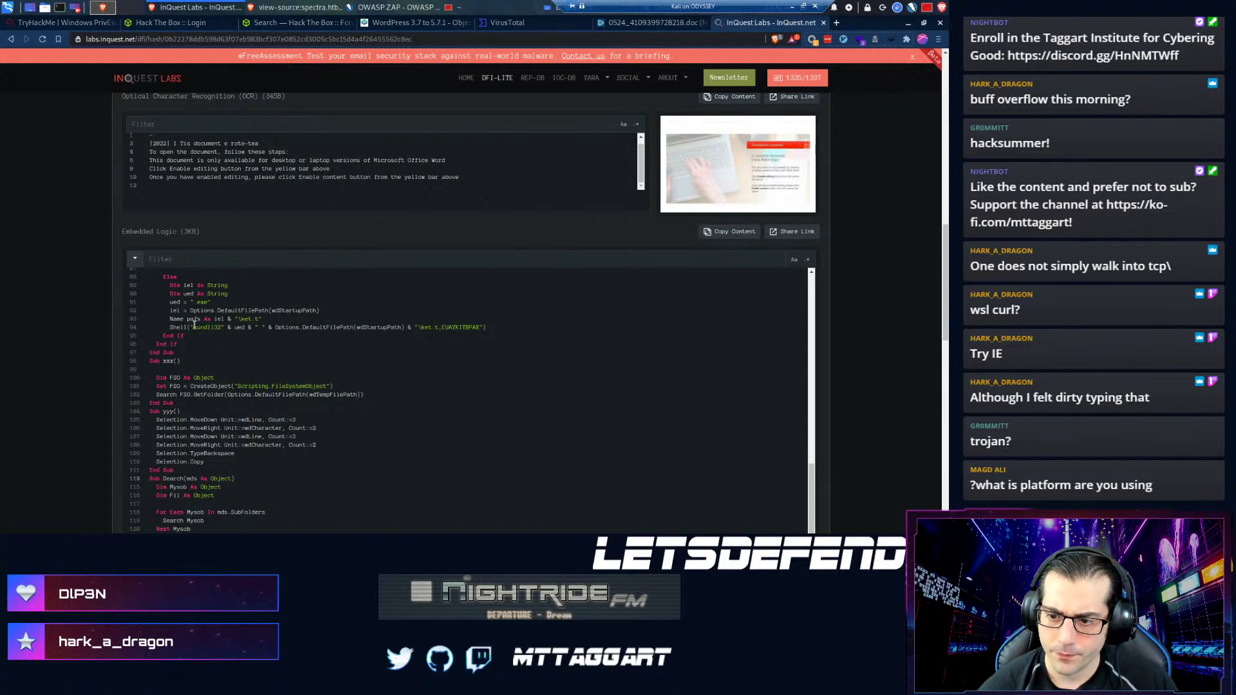
double_click(201, 327)
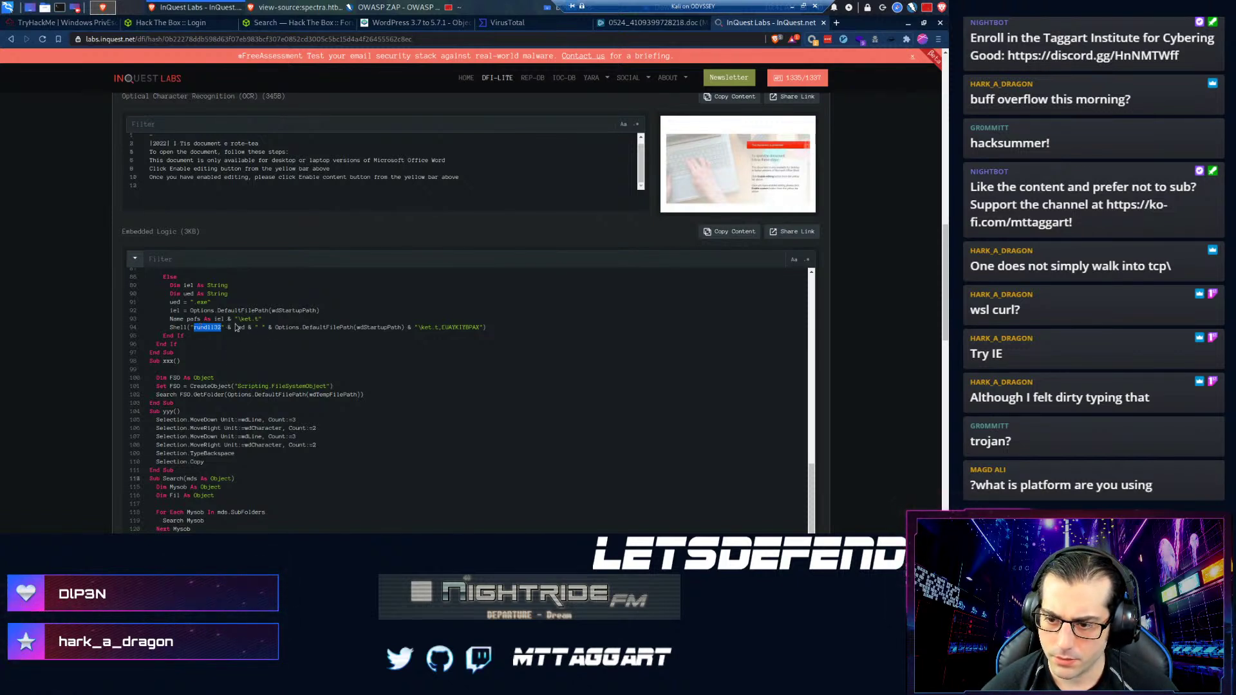
scroll(205, 433, up, 4)
scroll(205, 433, down, 2)
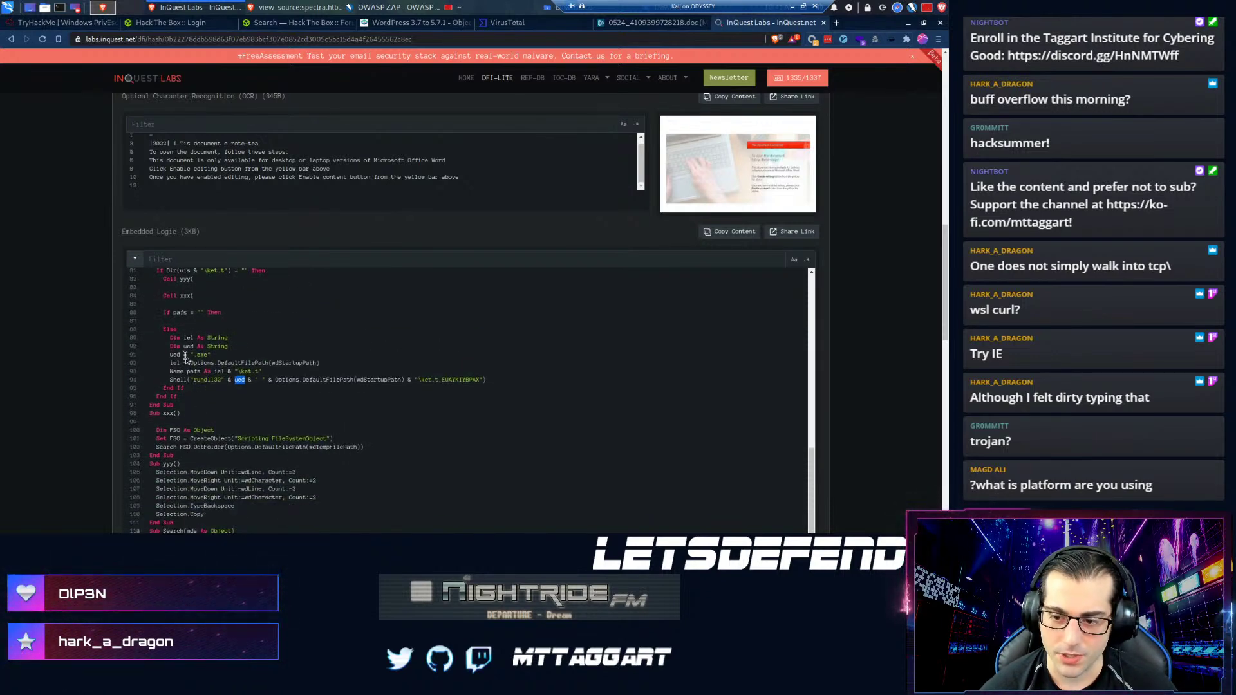
drag(163, 355, 214, 380)
click(194, 379)
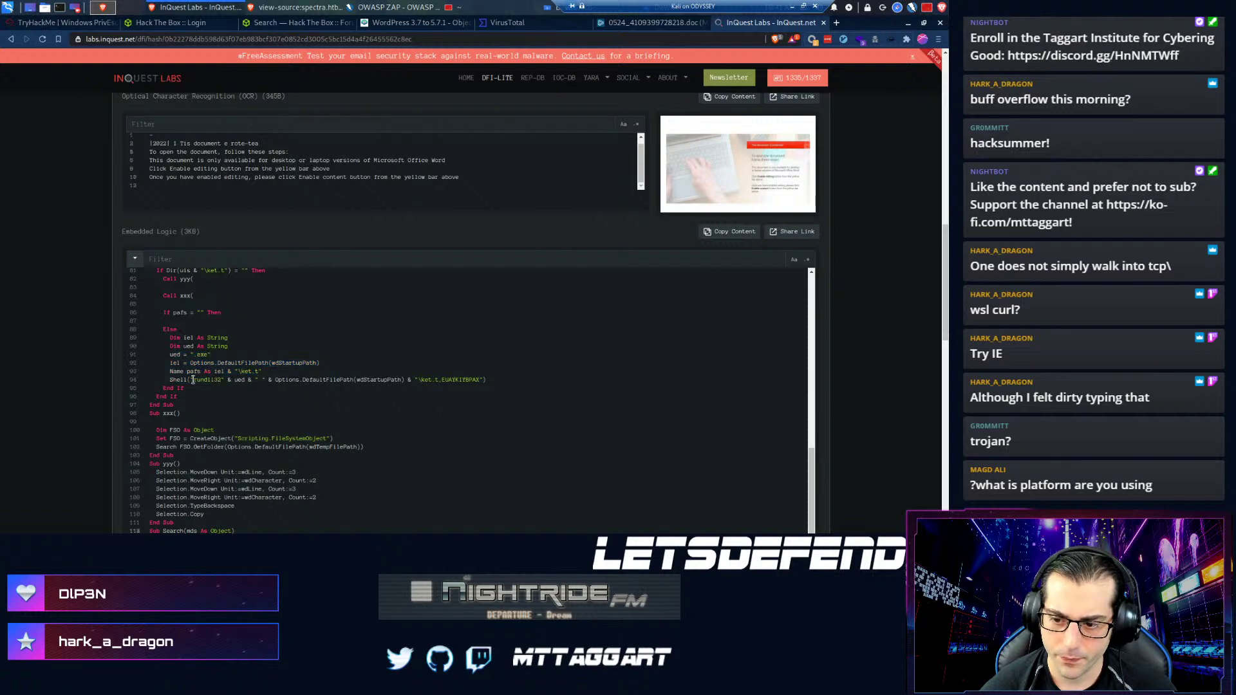
drag(272, 380, 377, 380)
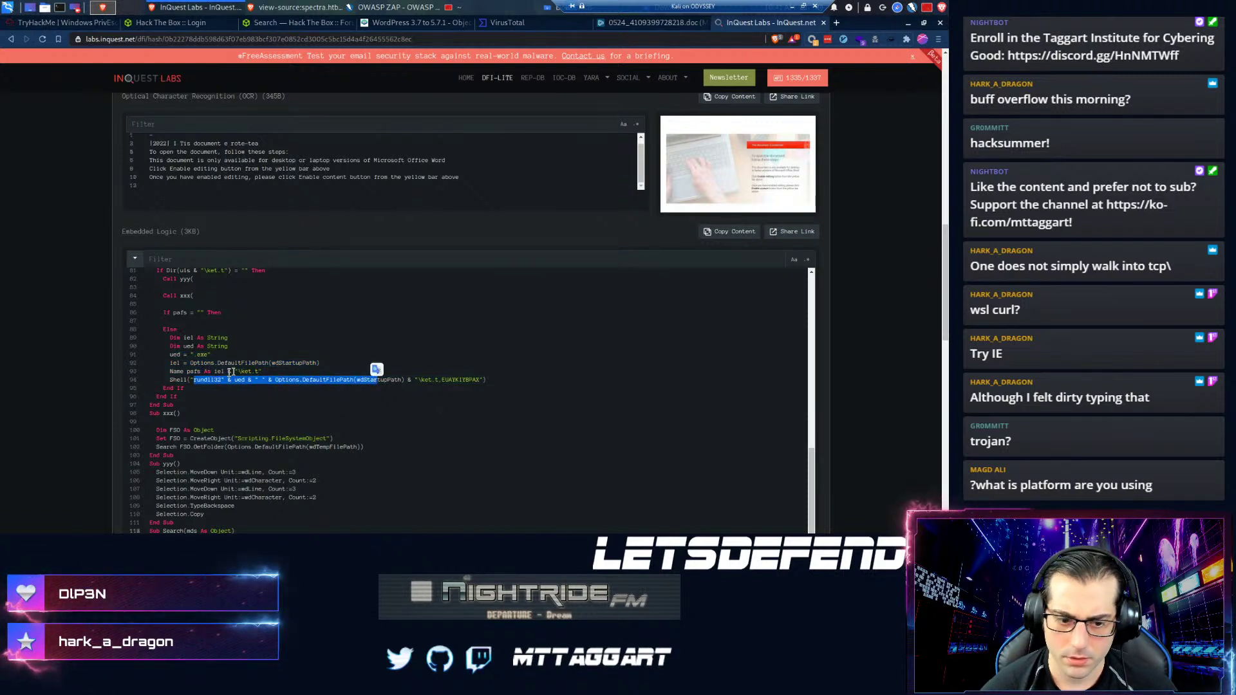
click(261, 371)
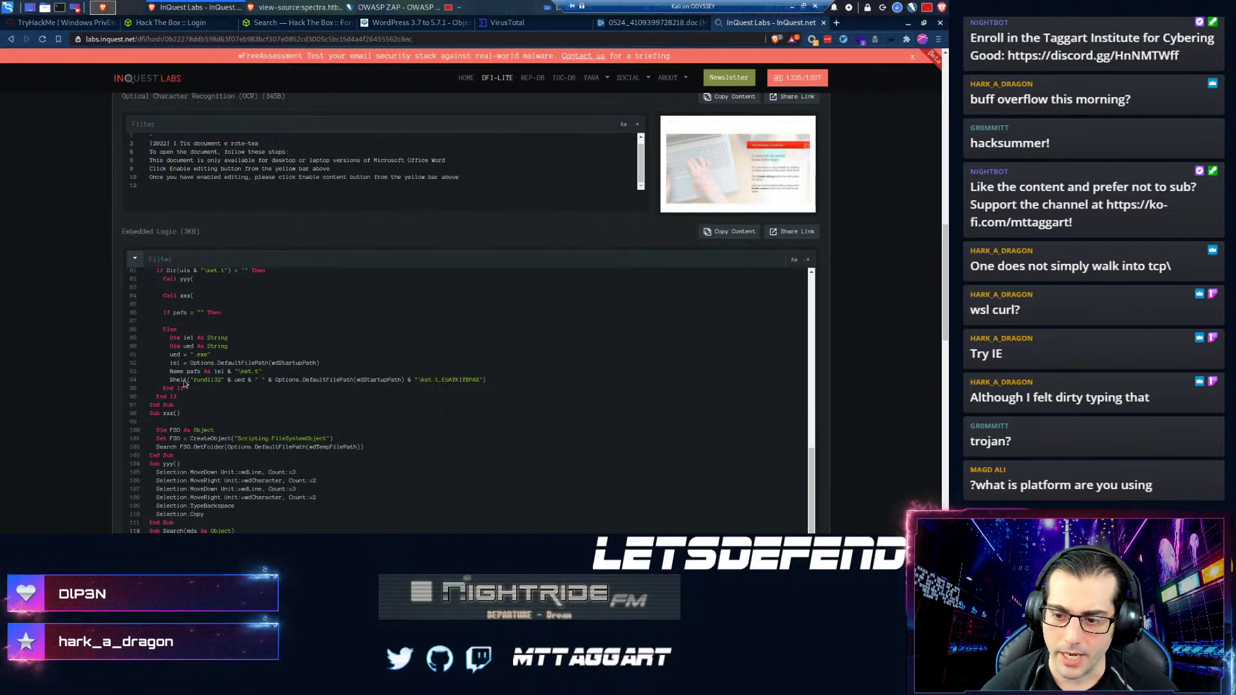
- Highlight the Shell rundll32 line and End If, then scroll the macro up to its beginning
drag(169, 380, 399, 393)
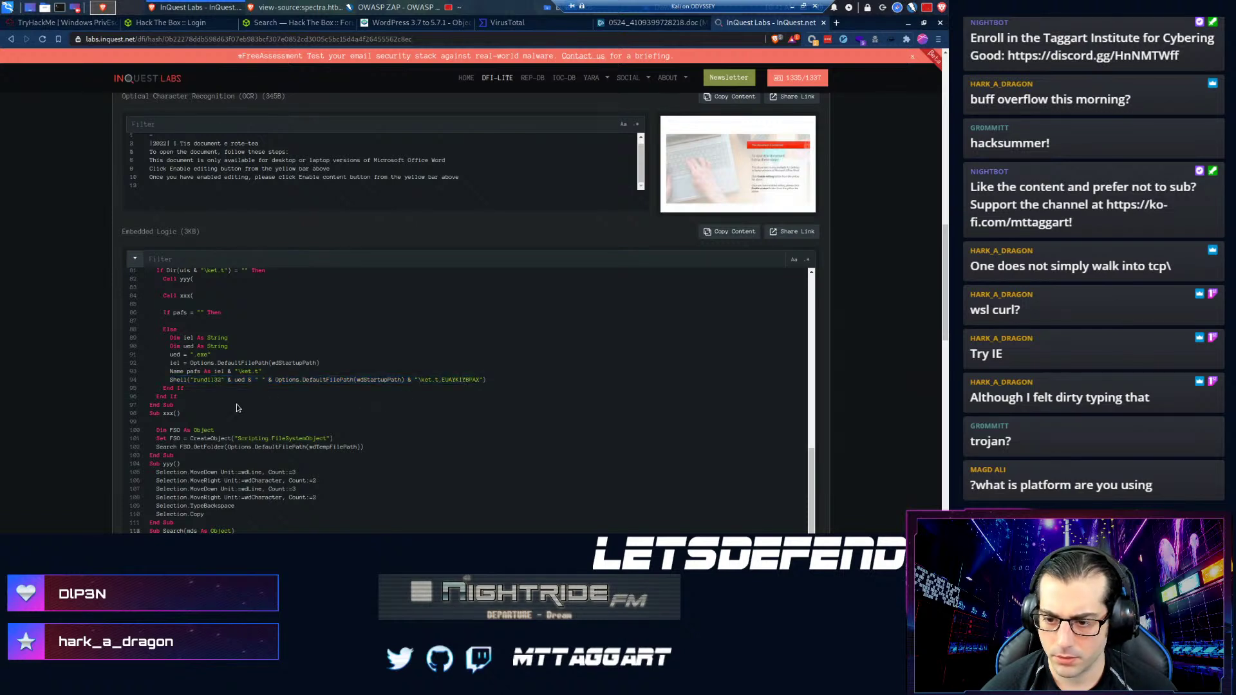
scroll(237, 407, down, 1)
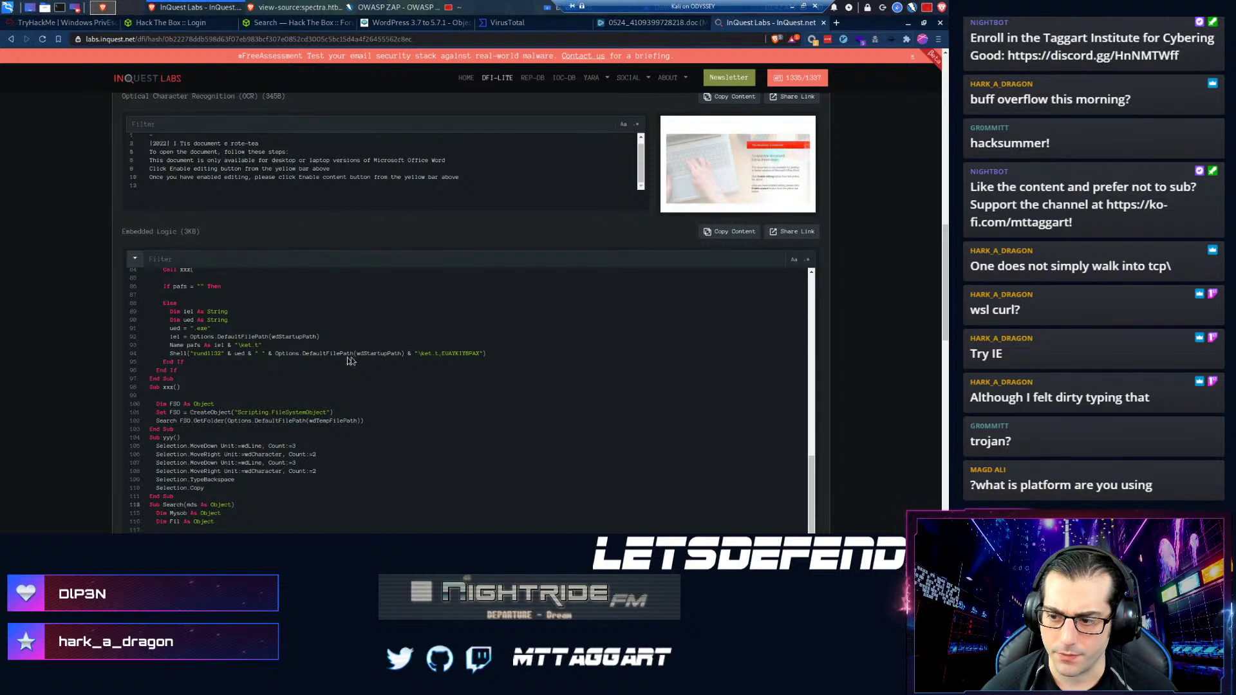
scroll(386, 356, up, 9)
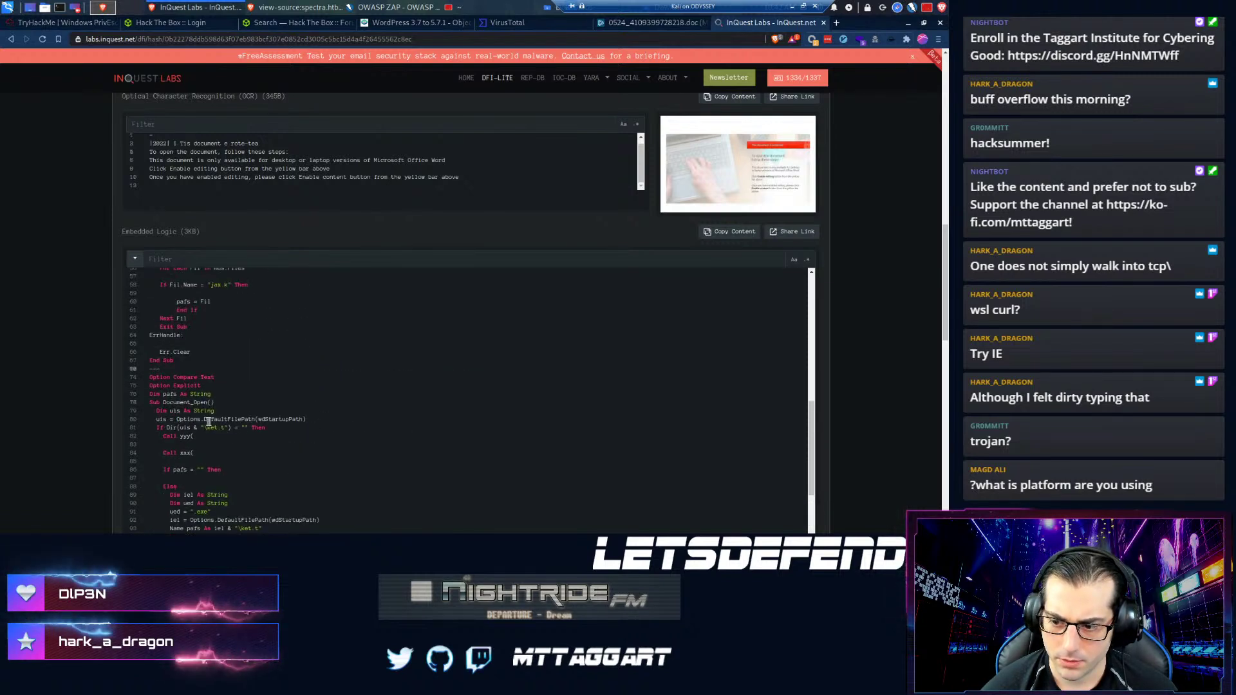
scroll(240, 421, up, 5)
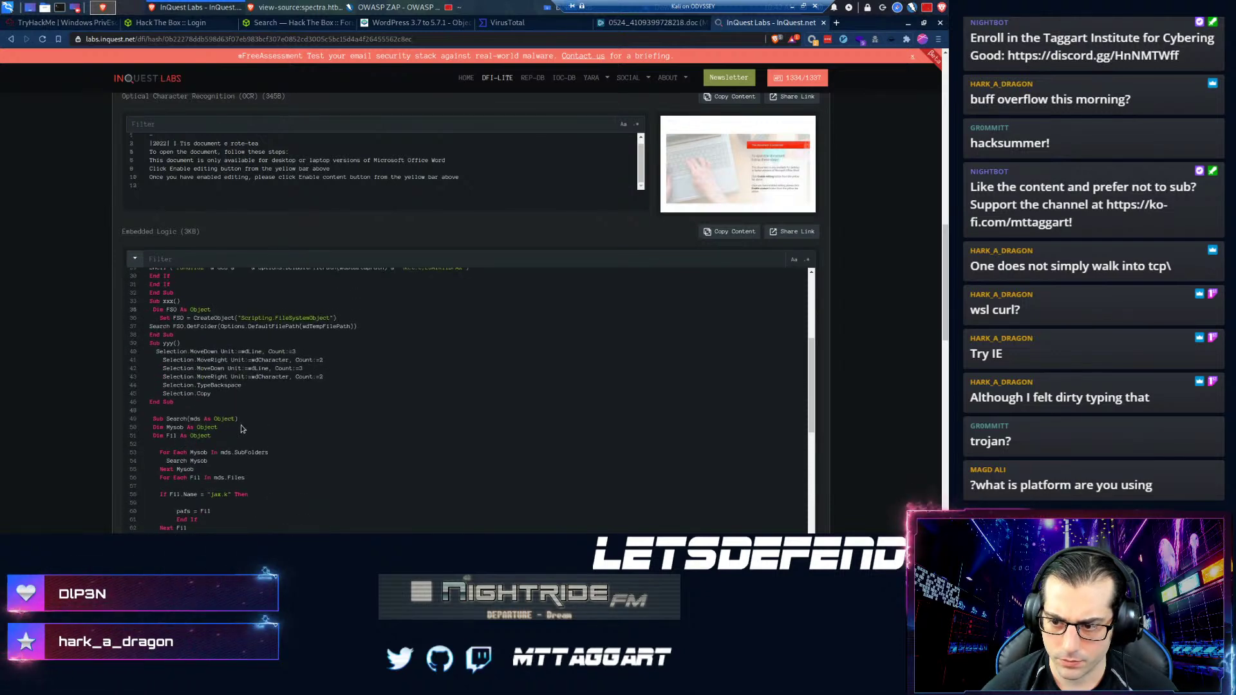
scroll(241, 425, up, 8)
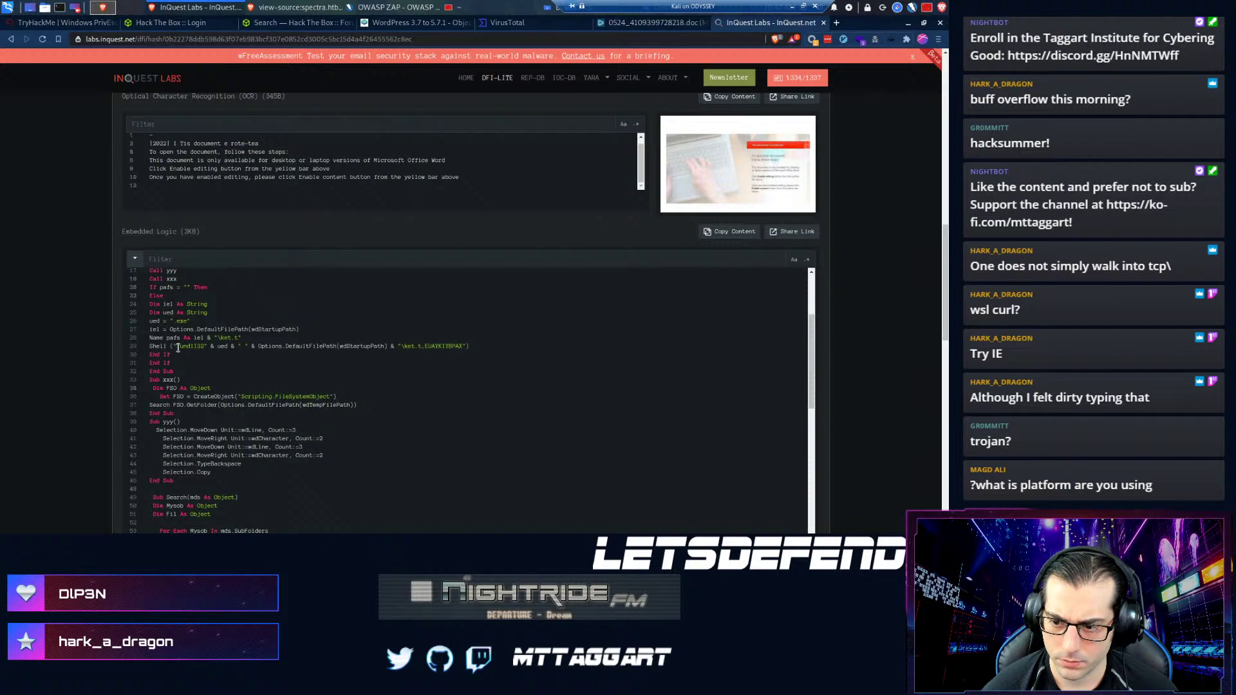
scroll(210, 351, up, 5)
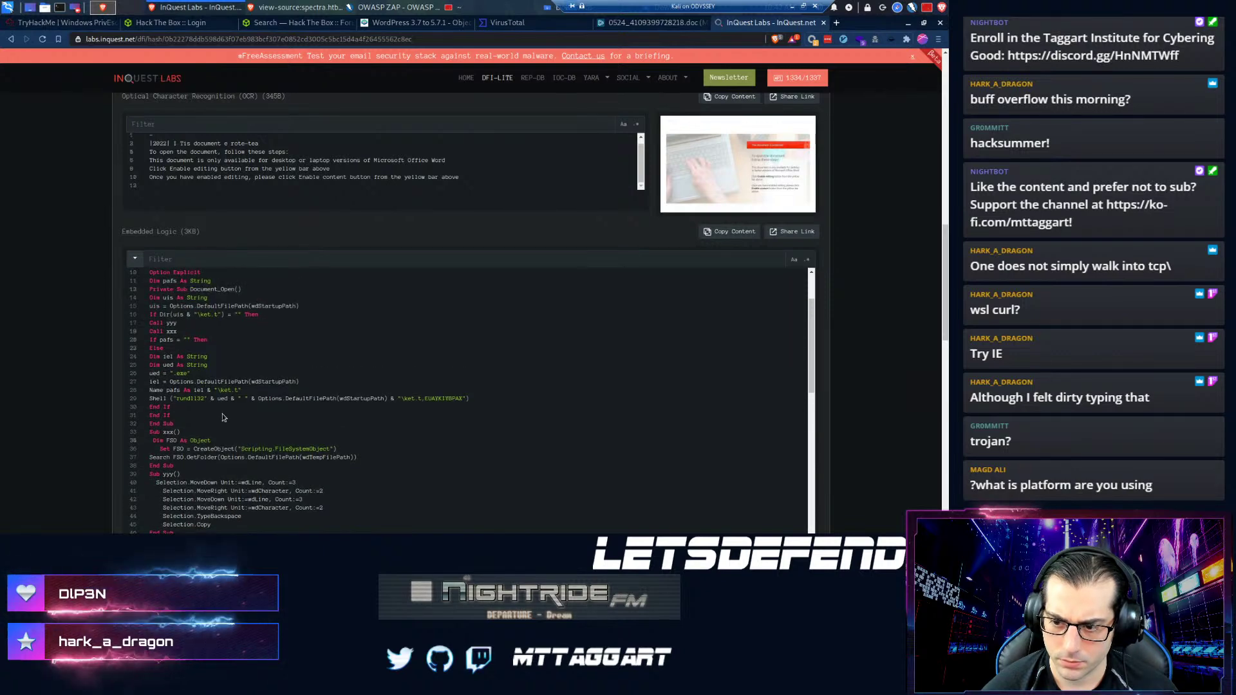
scroll(171, 435, up, 1)
scroll(223, 478, down, 2)
scroll(203, 400, up, 2)
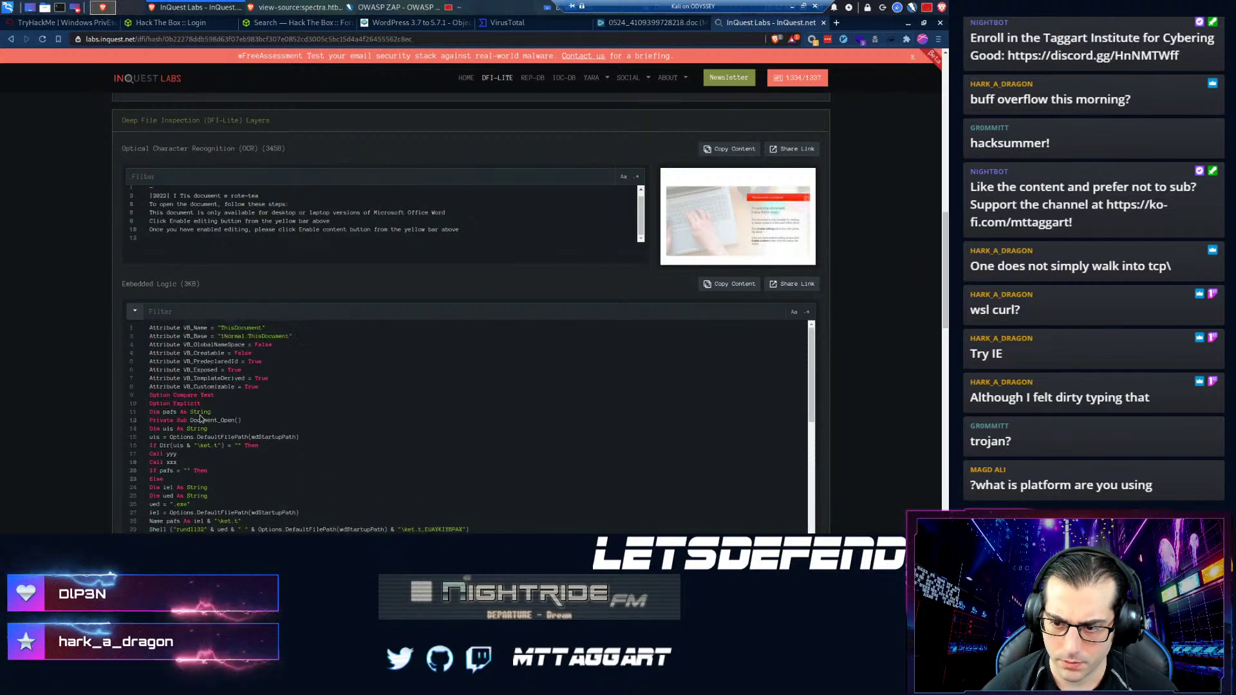
- Scroll down the report to the Metadata section listing the document's IOCs
scroll(247, 499, down, 2)
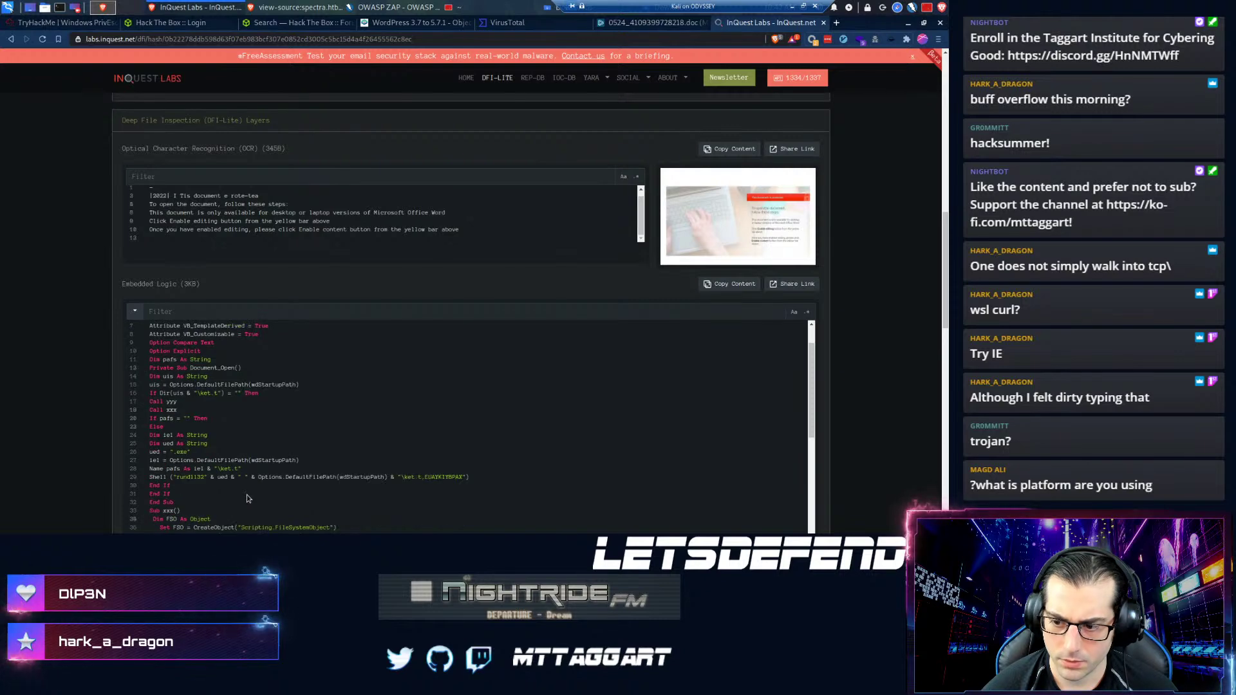
scroll(248, 499, down, 2)
scroll(247, 490, down, 2)
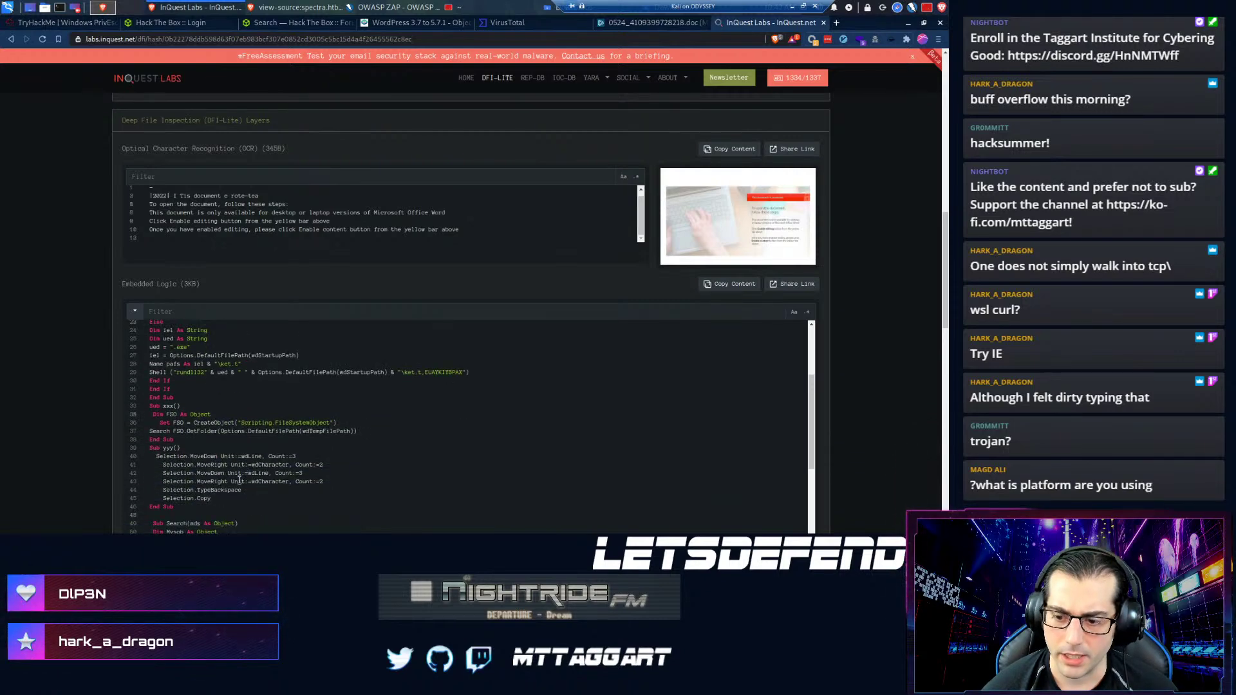
scroll(244, 483, down, 4)
scroll(59, 436, down, 5)
- Show the API request as a PowerShell snippet and scroll up to the malicious verdict and heuristics
scroll(59, 436, down, 5)
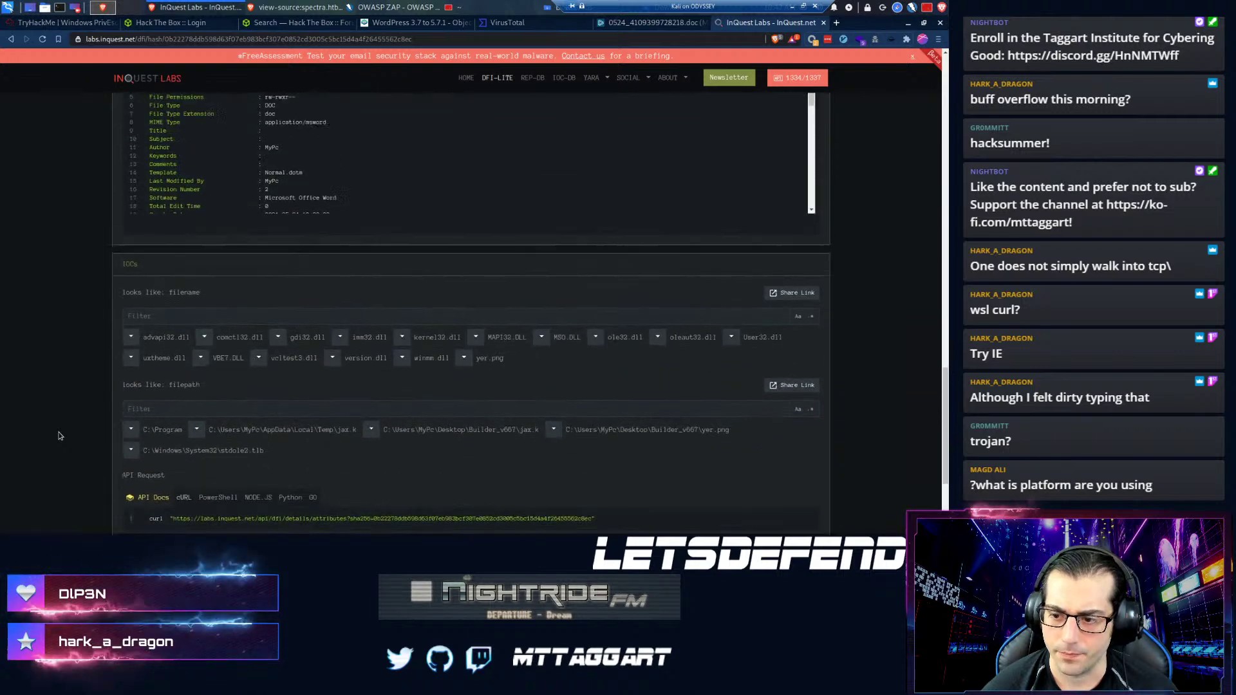
scroll(59, 436, down, 2)
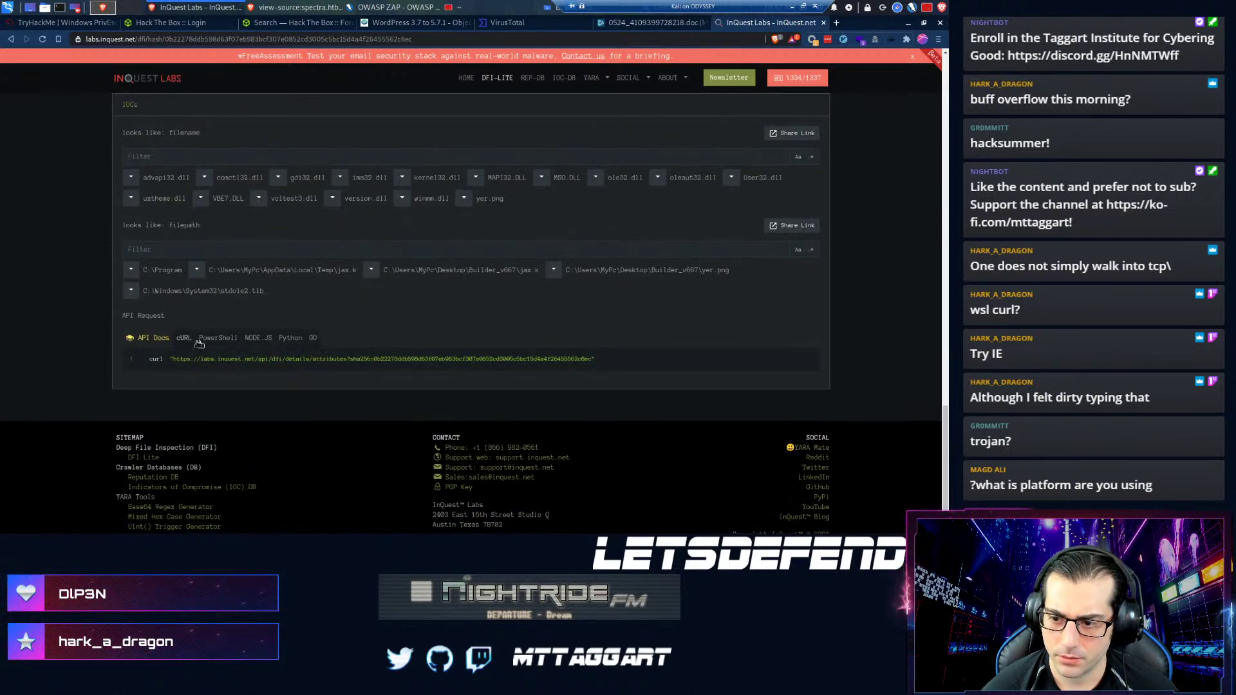
click(201, 340)
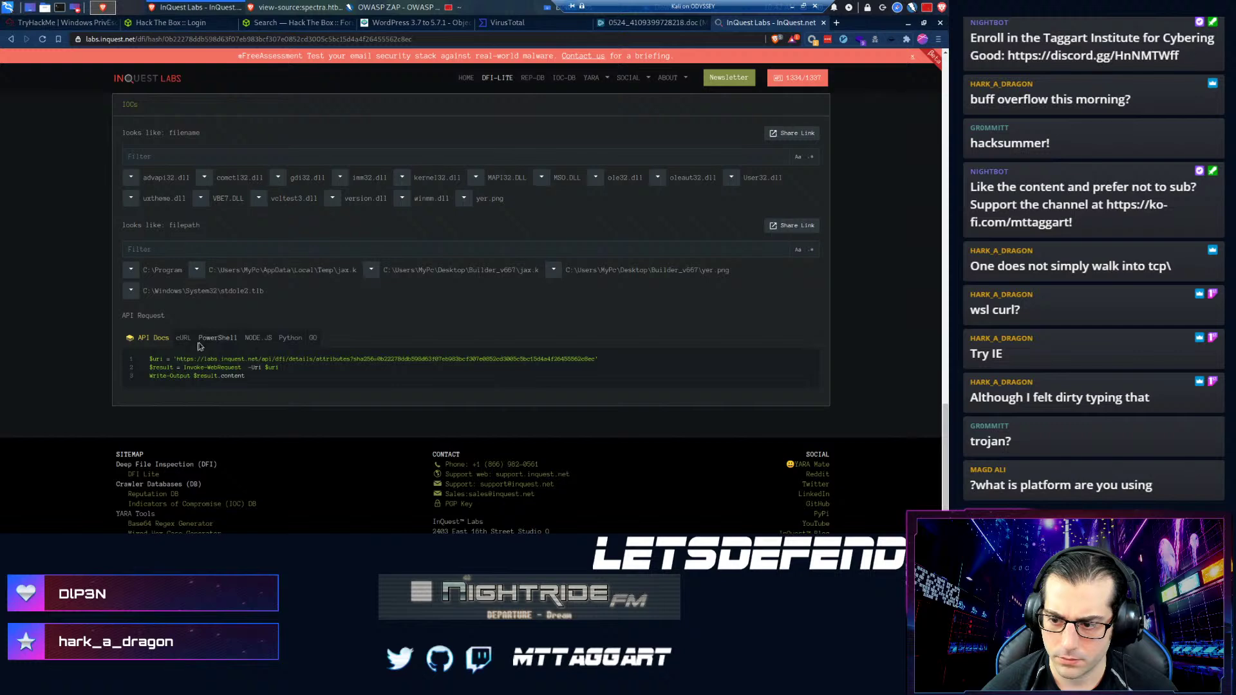
scroll(227, 360, up, 3)
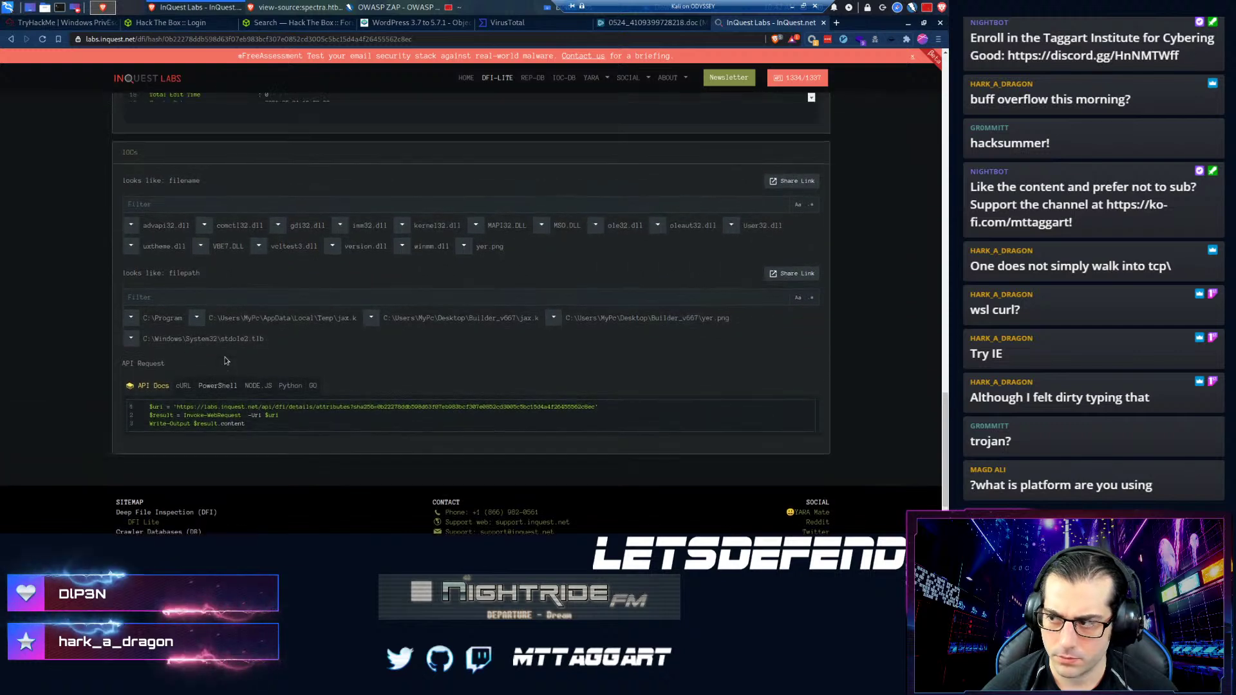
scroll(226, 361, up, 10)
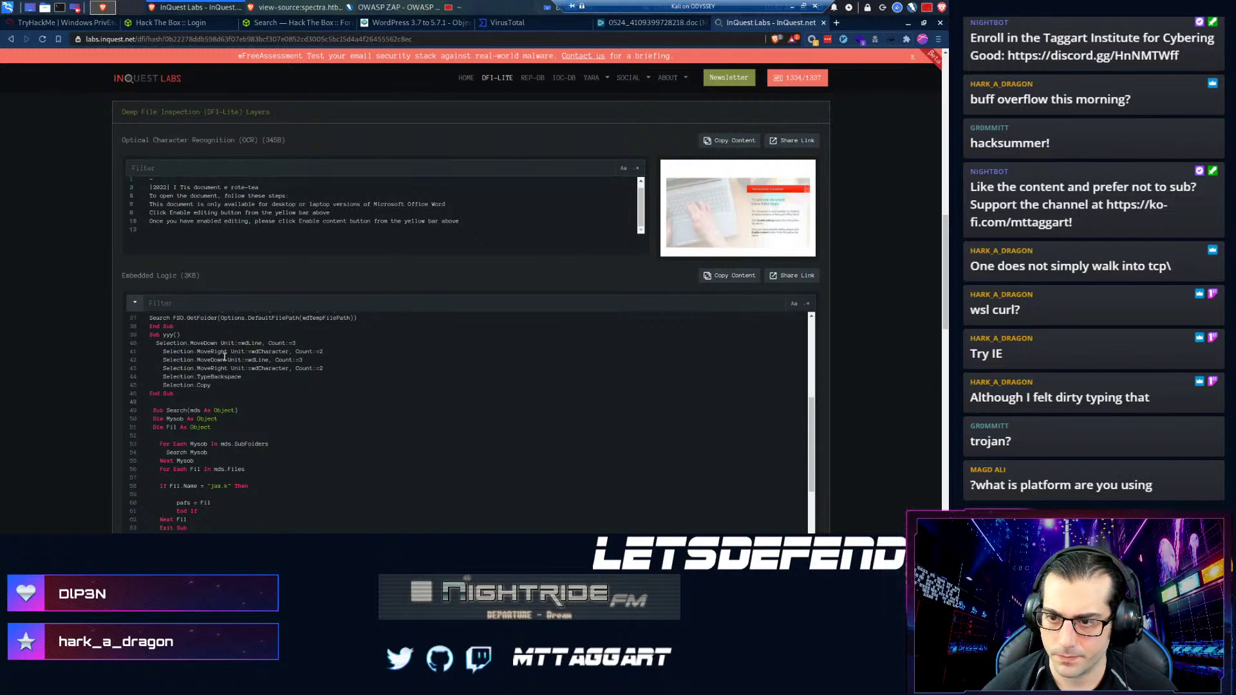
scroll(117, 266, up, 5)
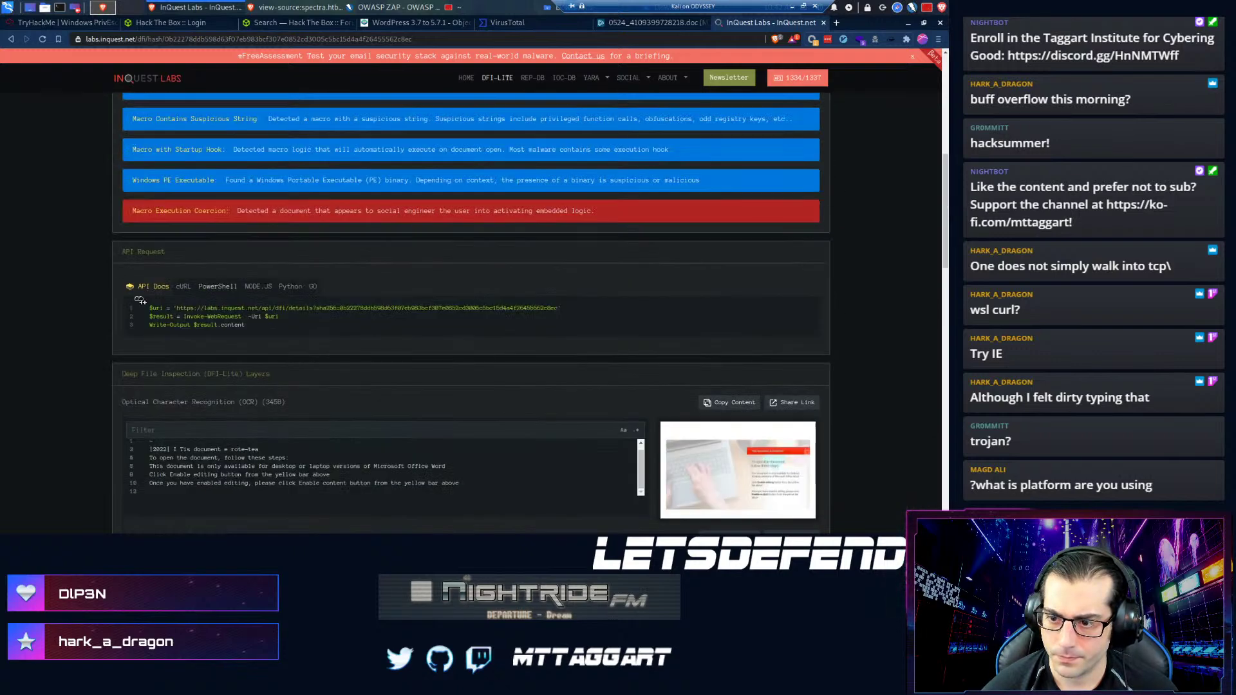
scroll(154, 300, up, 3)
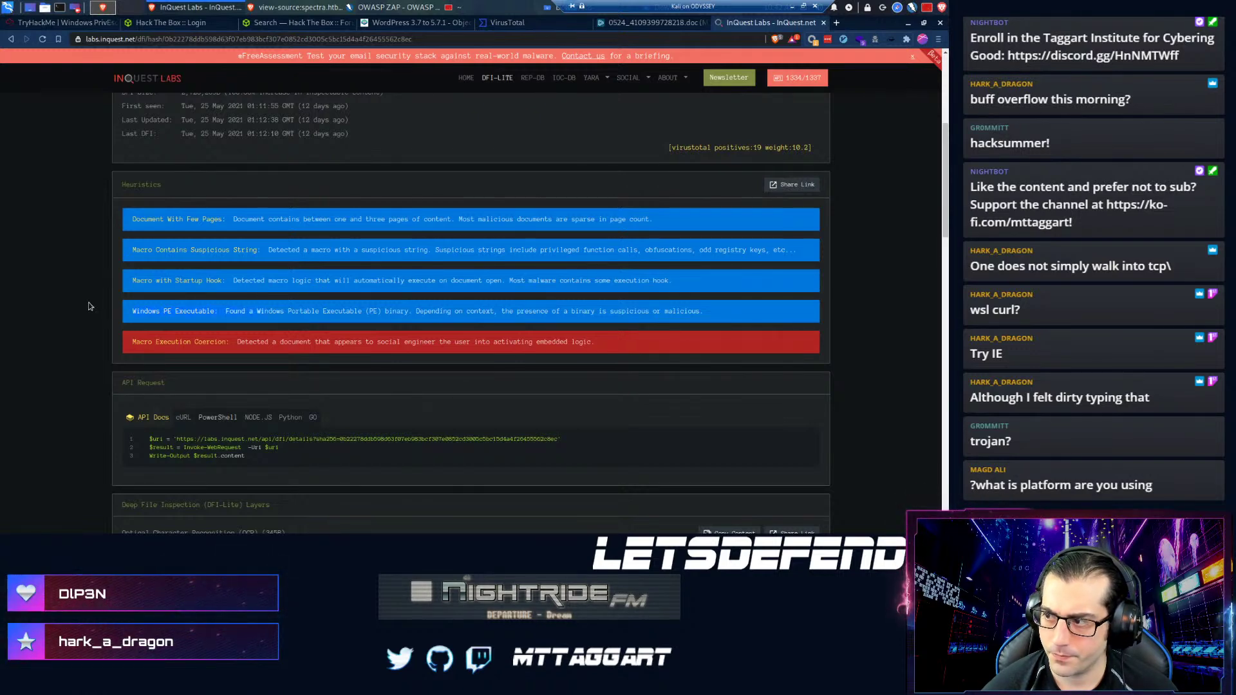
scroll(89, 305, up, 6)
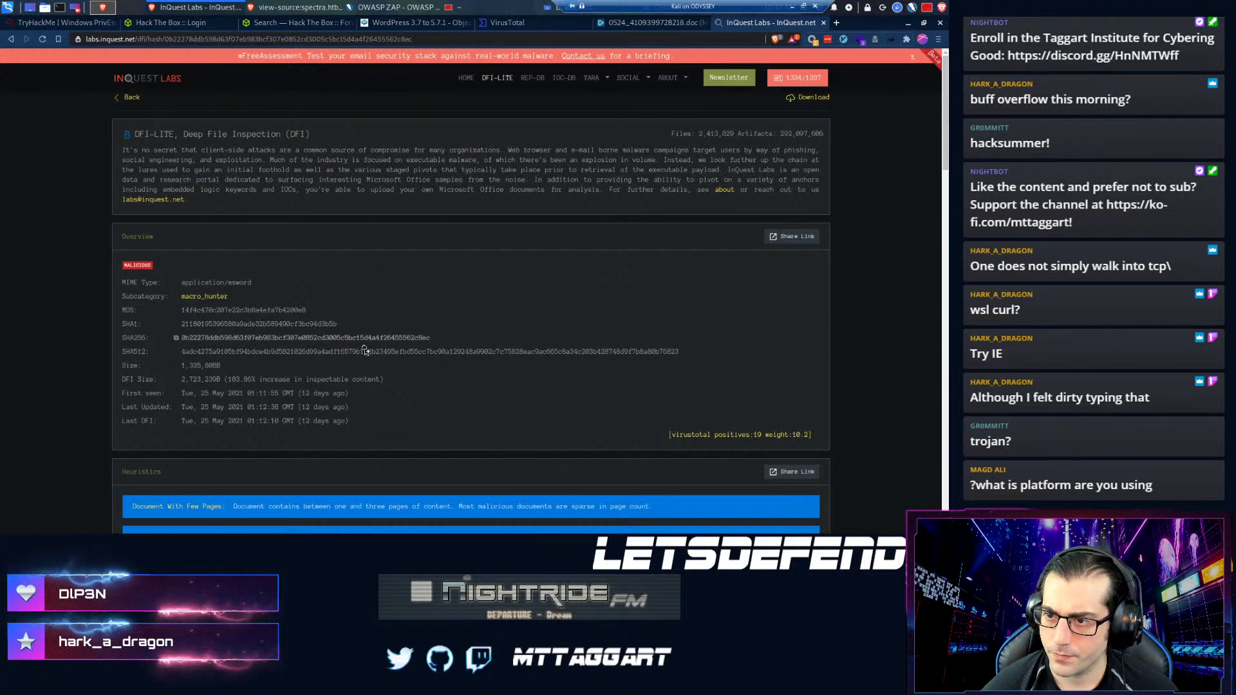
scroll(360, 354, down, 3)
scroll(361, 354, down, 1)
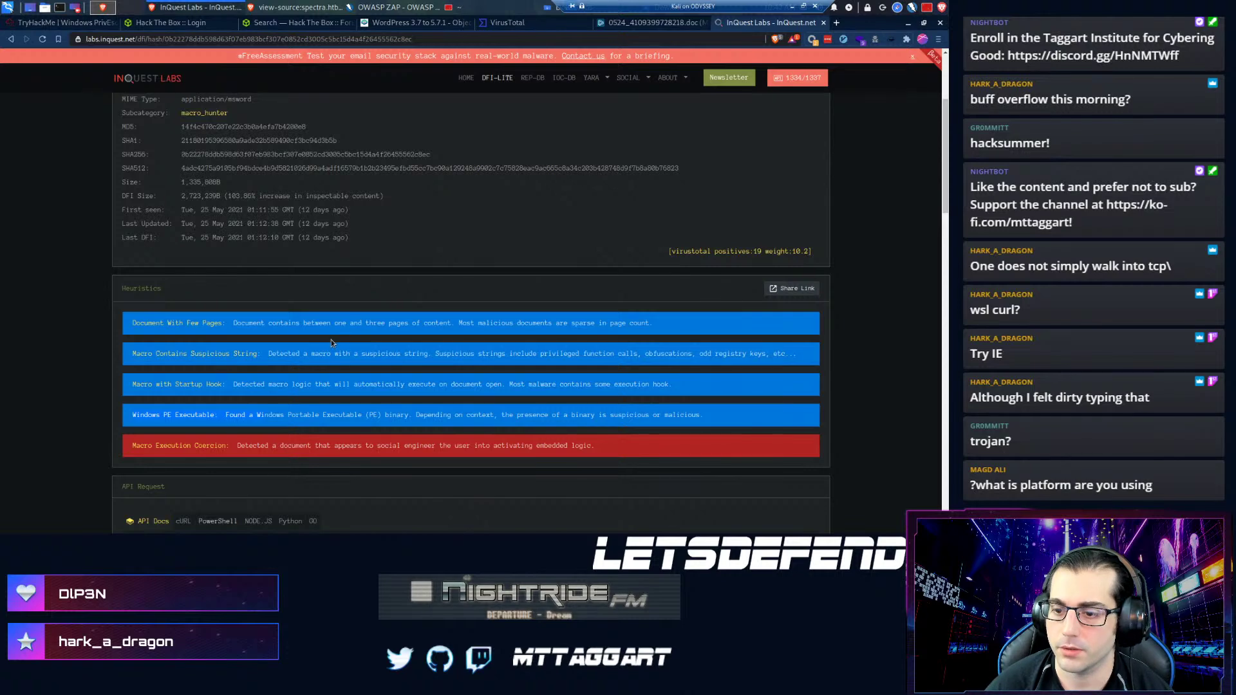
- Follow the Windows PE Executable heuristic, then search Google for 'joe' in a new tab
click(207, 416)
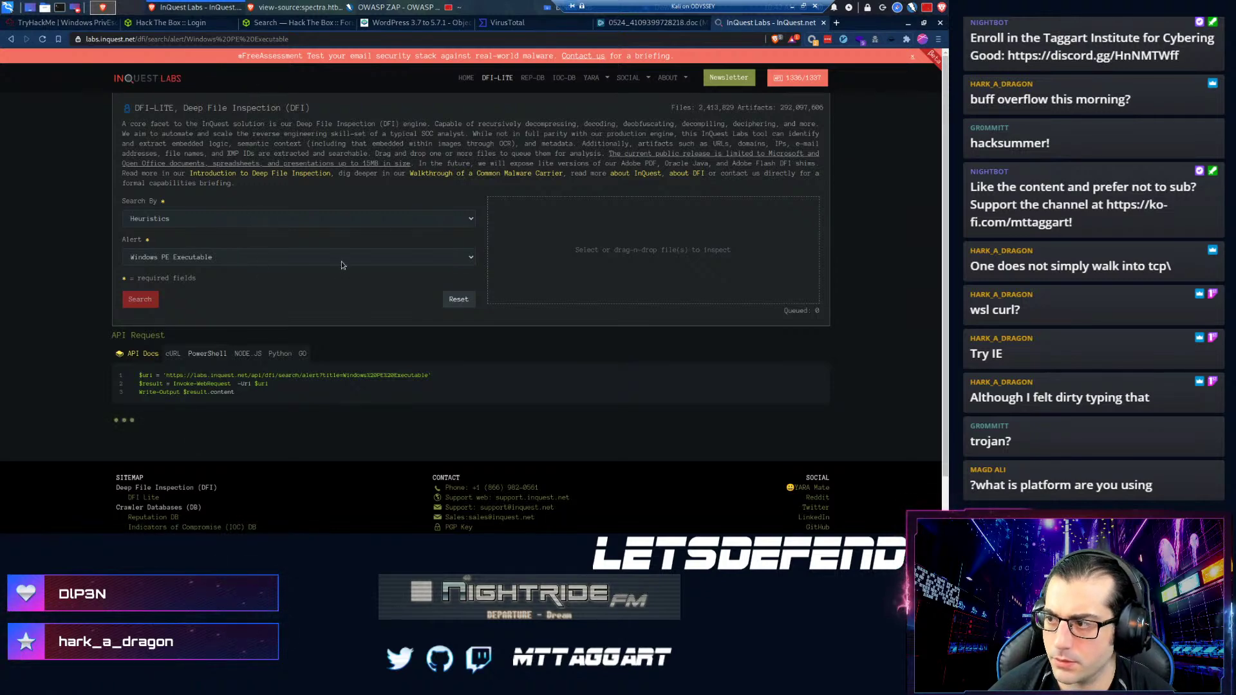
click(621, 26)
click(524, 22)
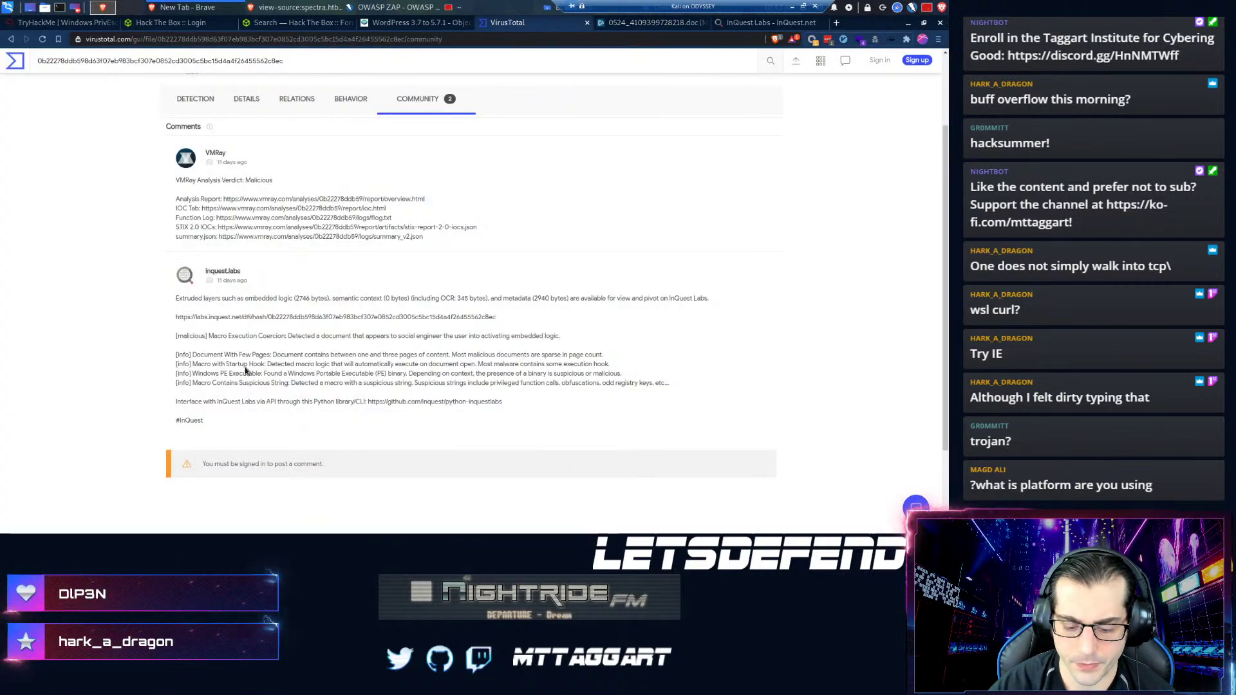
key(ctrl+t)
text(joesandbox)
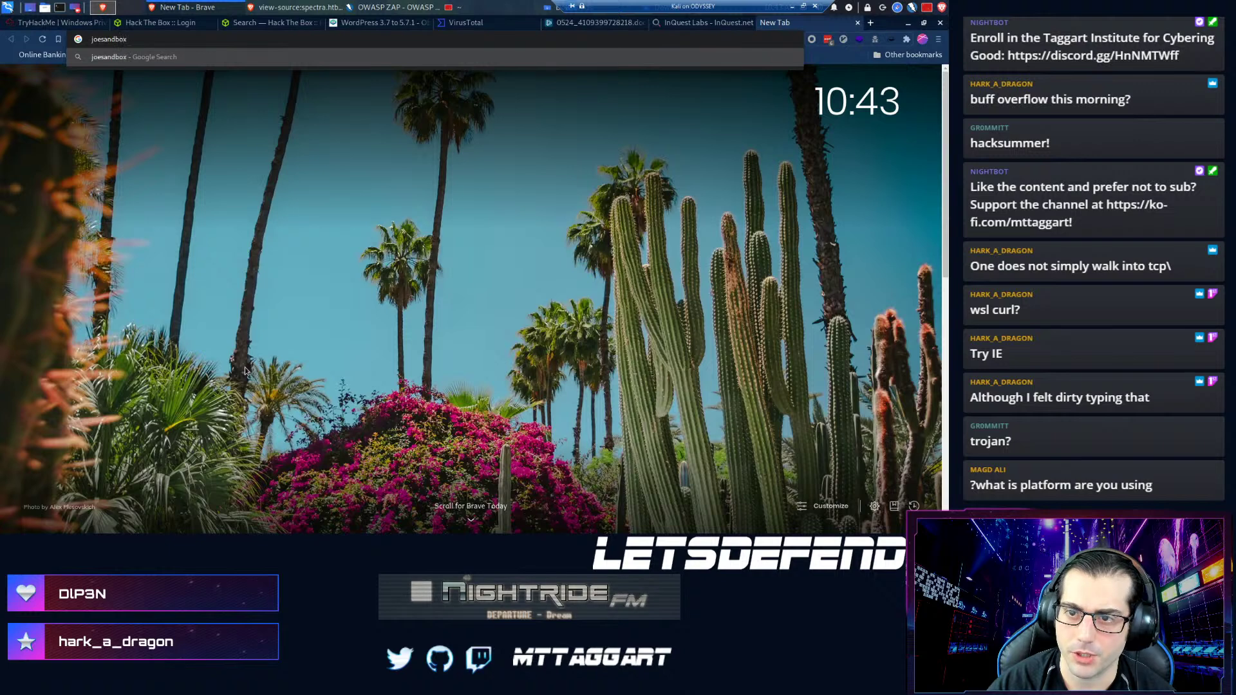
key(Return)
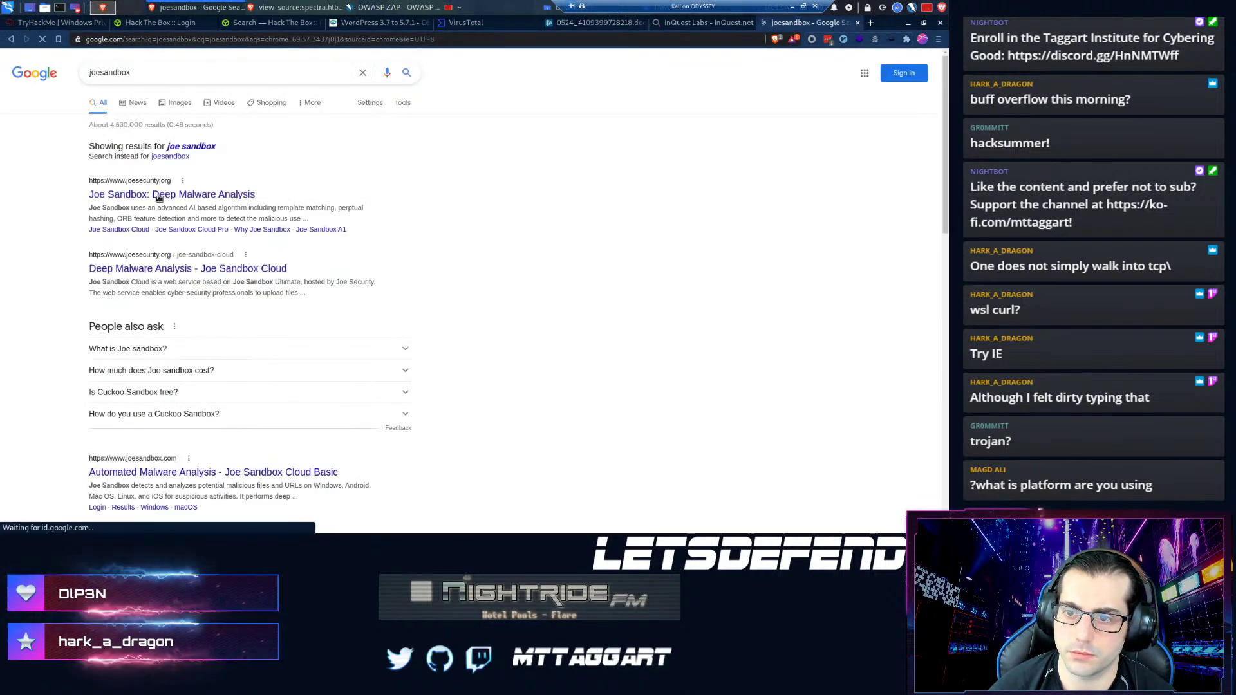
- Visit the Joe Sandbox site and skim its public Reports page before closing that tab
click(160, 194)
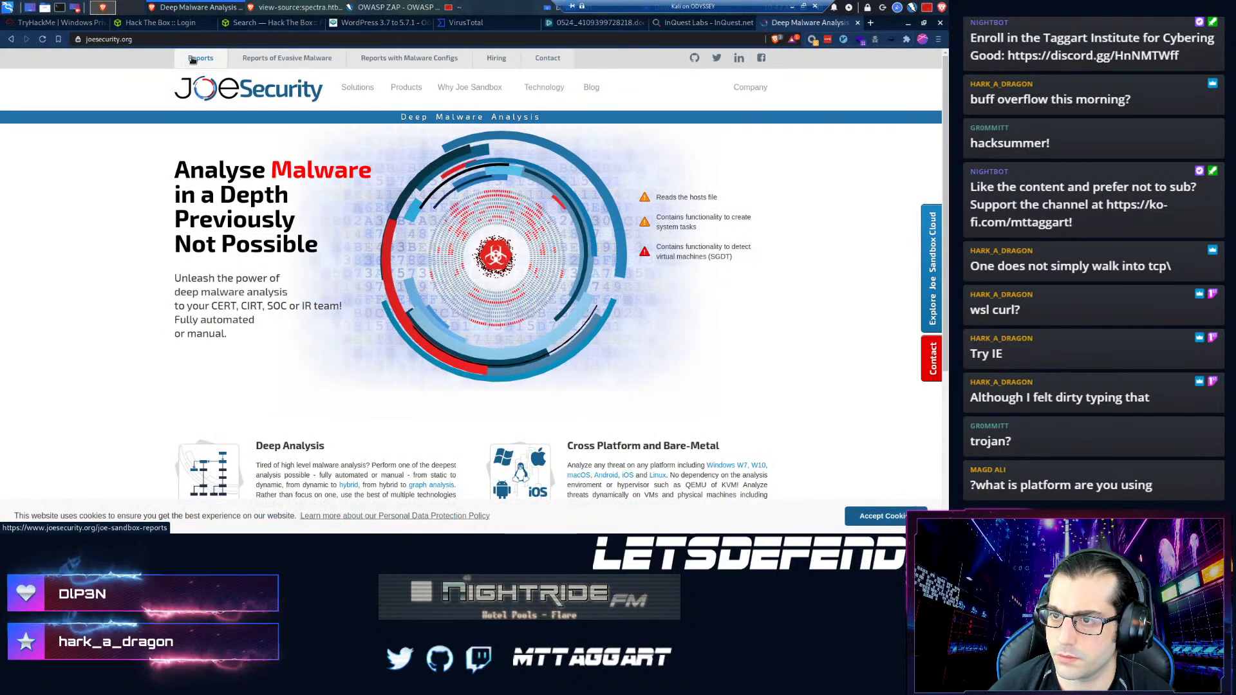
scroll(208, 299, down, 4)
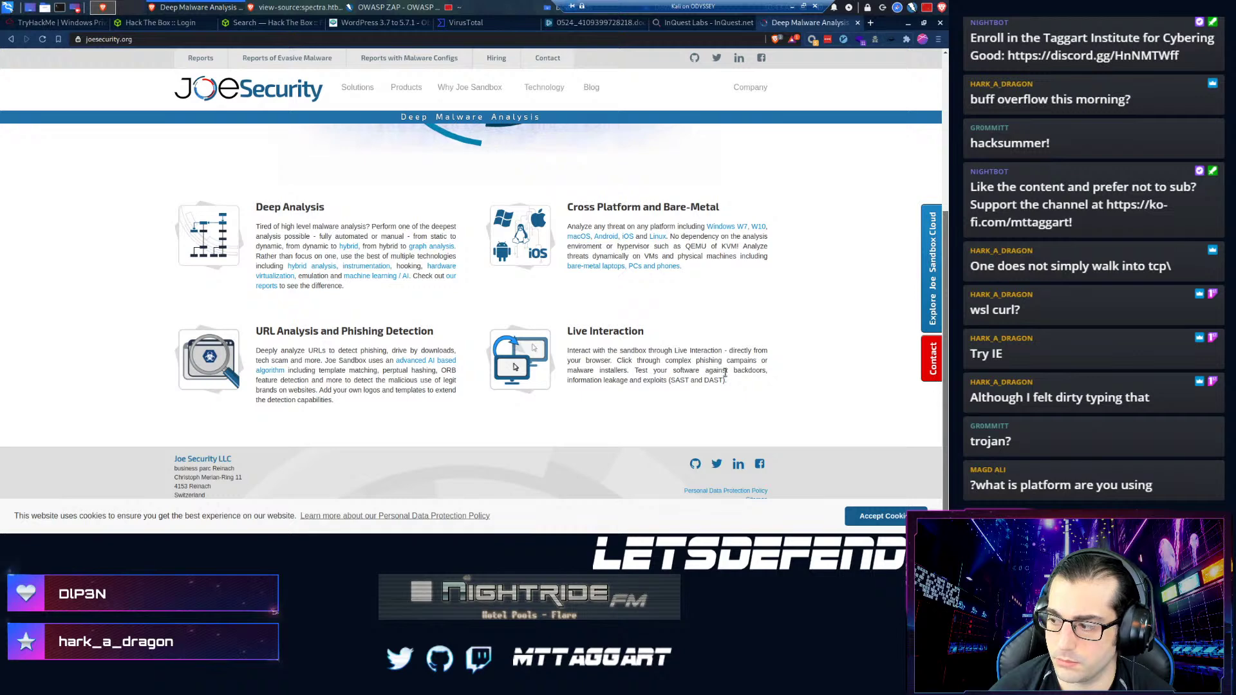
click(189, 62)
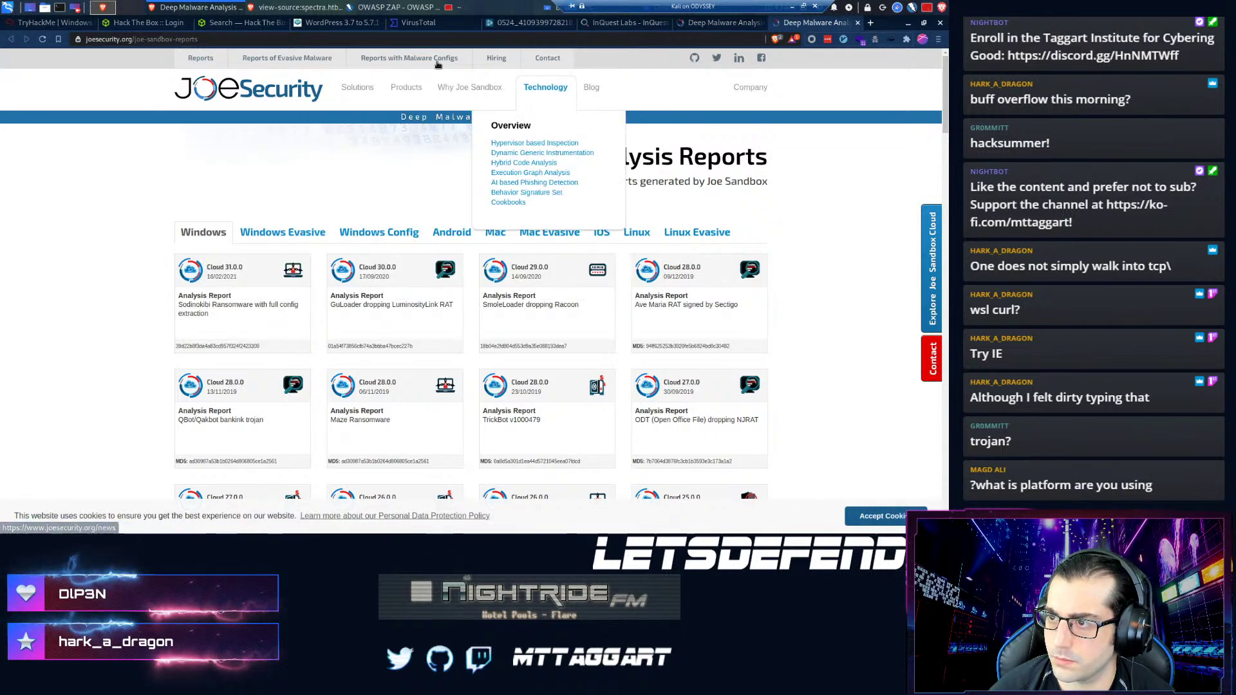
scroll(235, 170, down, 5)
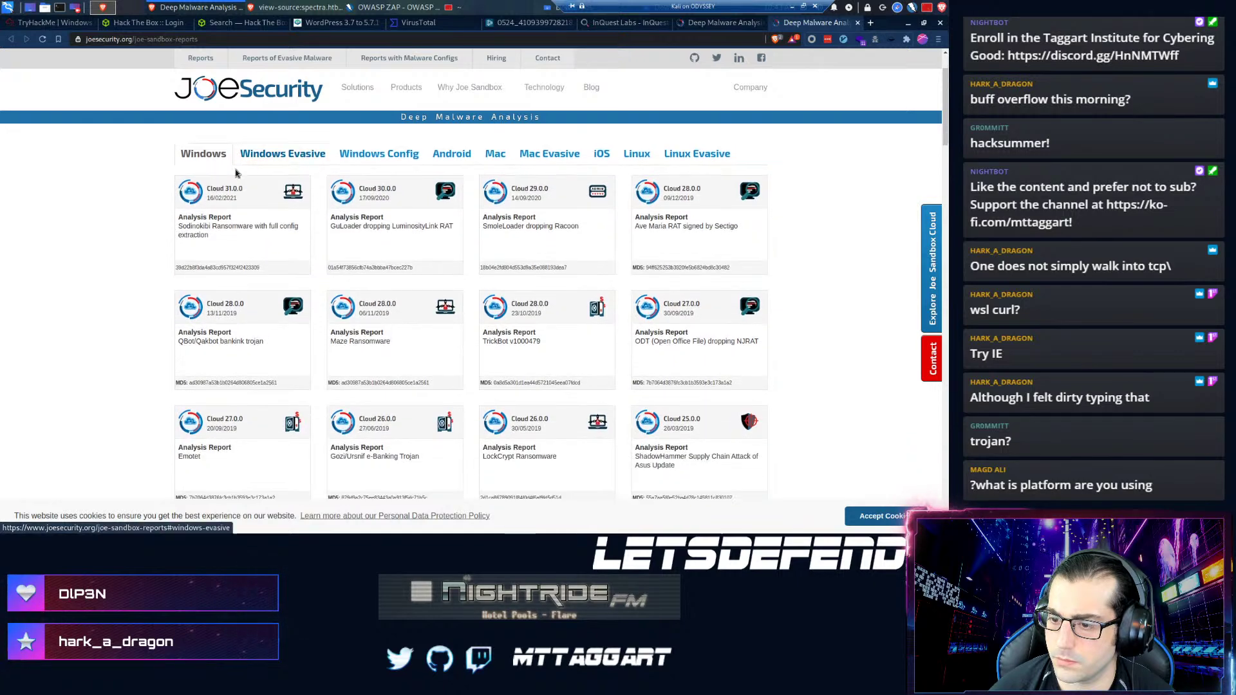
scroll(234, 170, down, 1)
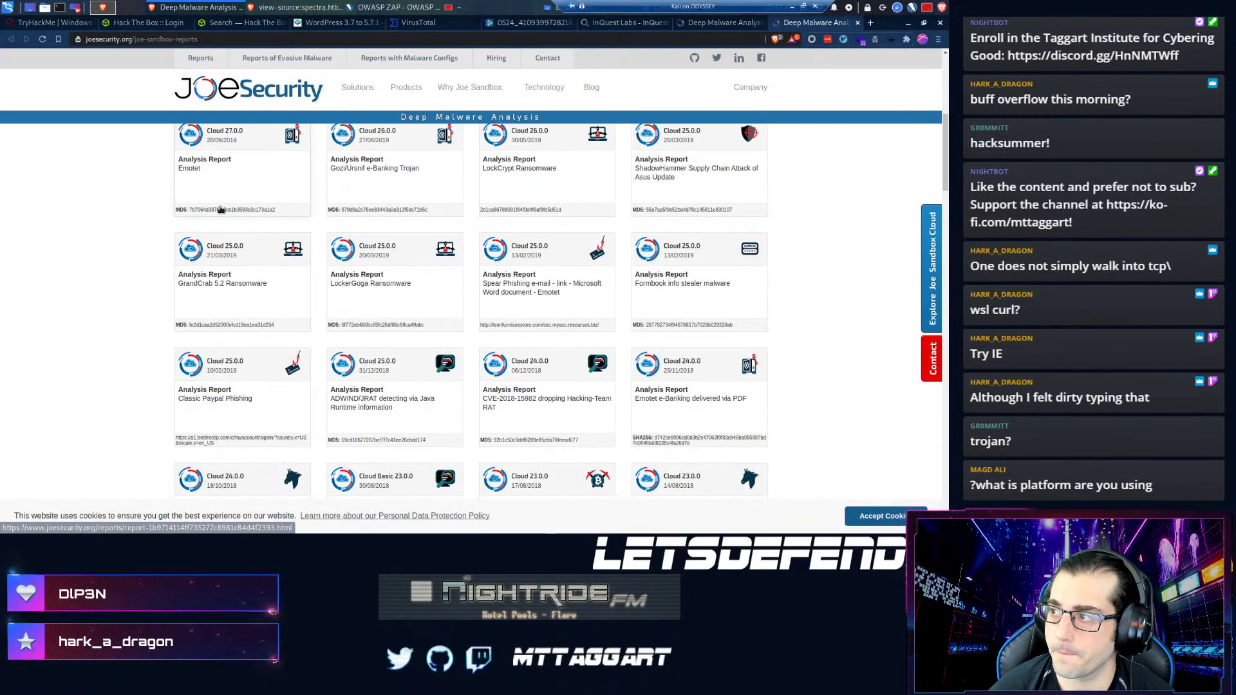
key(ctrl+w)
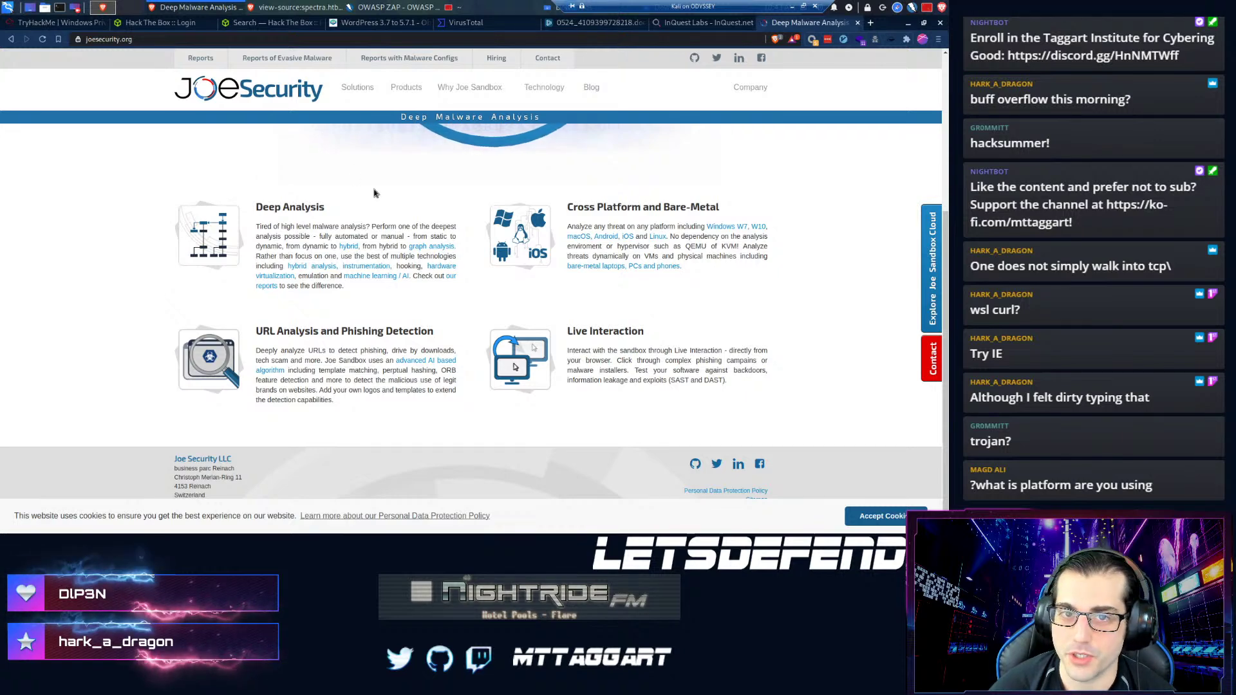
- Revisit the InQuest Labs Windows PE Executable search, then switch back to the ANY.RUN doc analysis
click(668, 24)
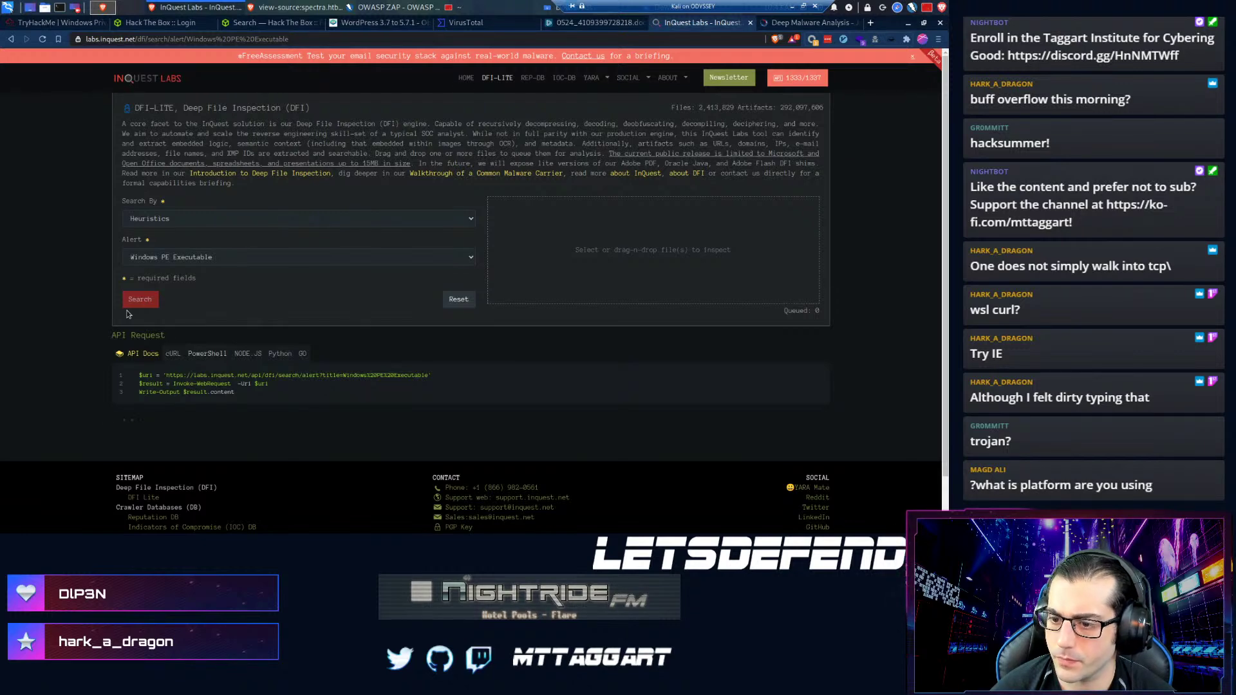
scroll(206, 318, down, 1)
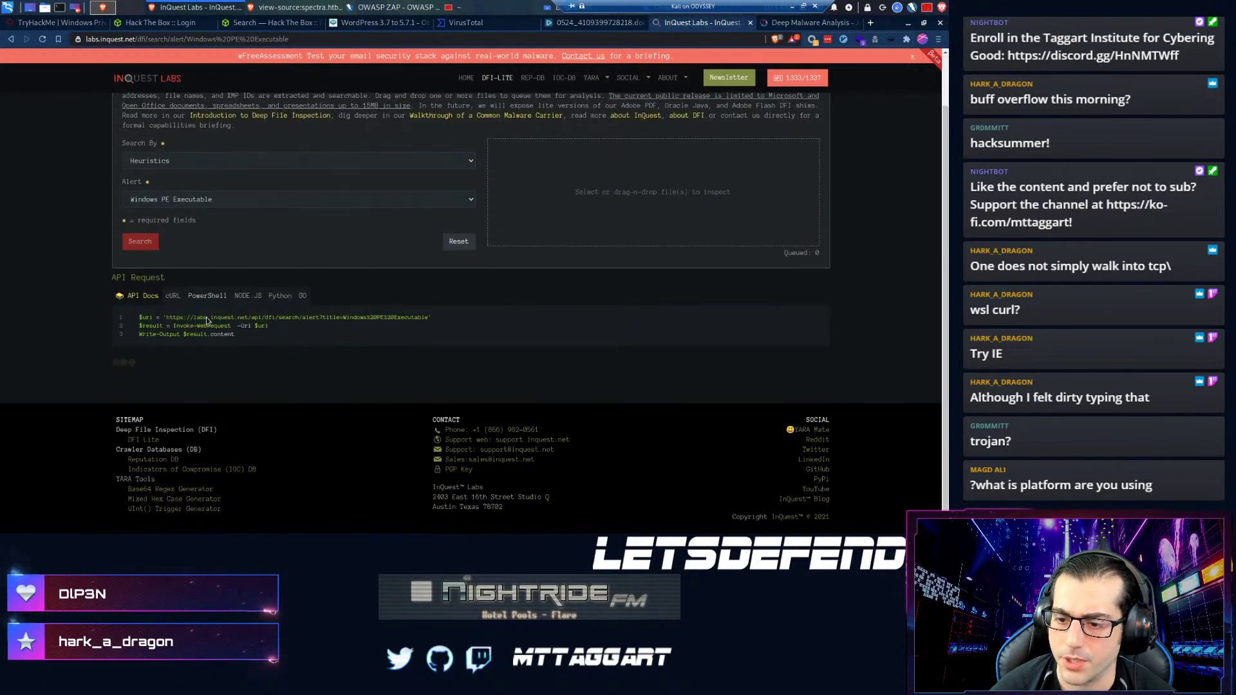
key(ctrl+shift+Tab)
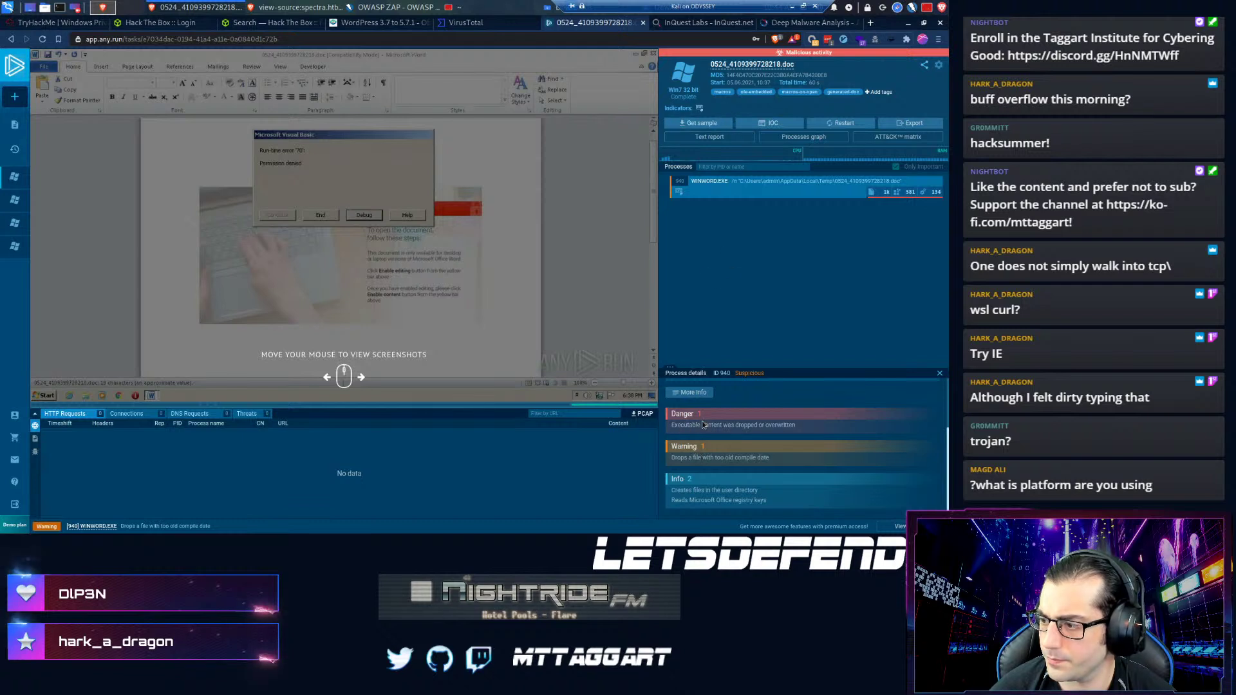
- Open WINWORD.EXE's full details and inspect the dropped ~$Normal.dotm and ~$24_4109399728218.doc files
scroll(701, 450, up, 2)
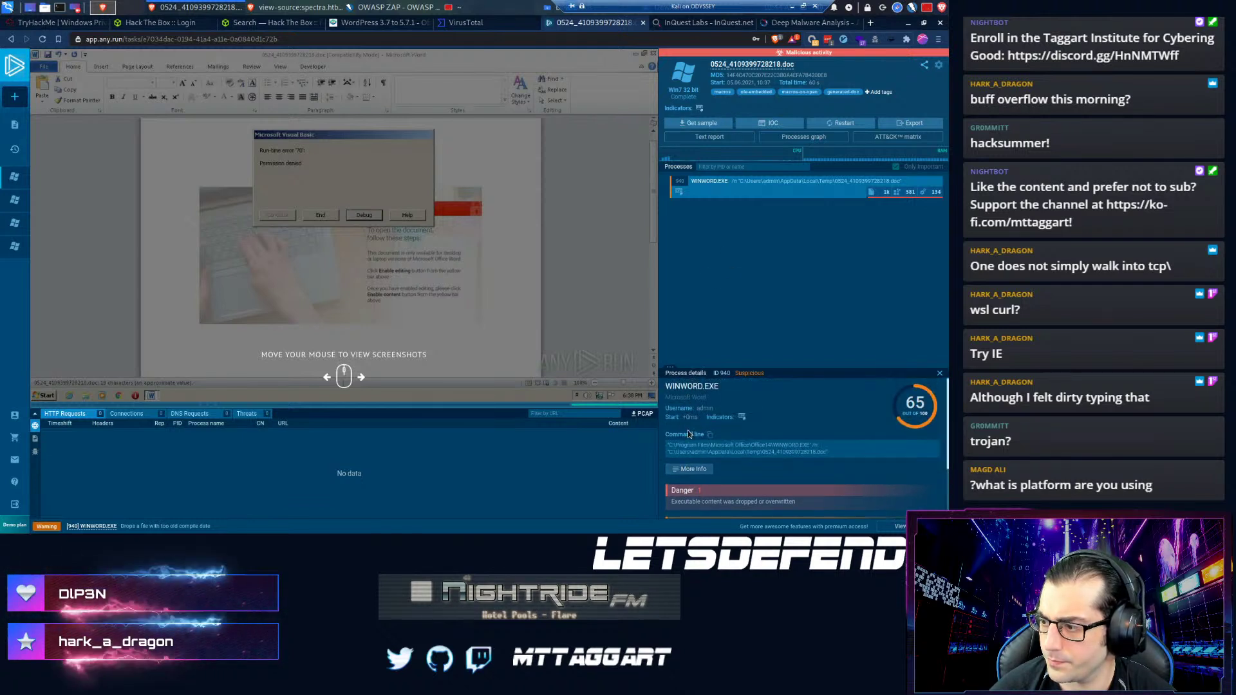
click(690, 470)
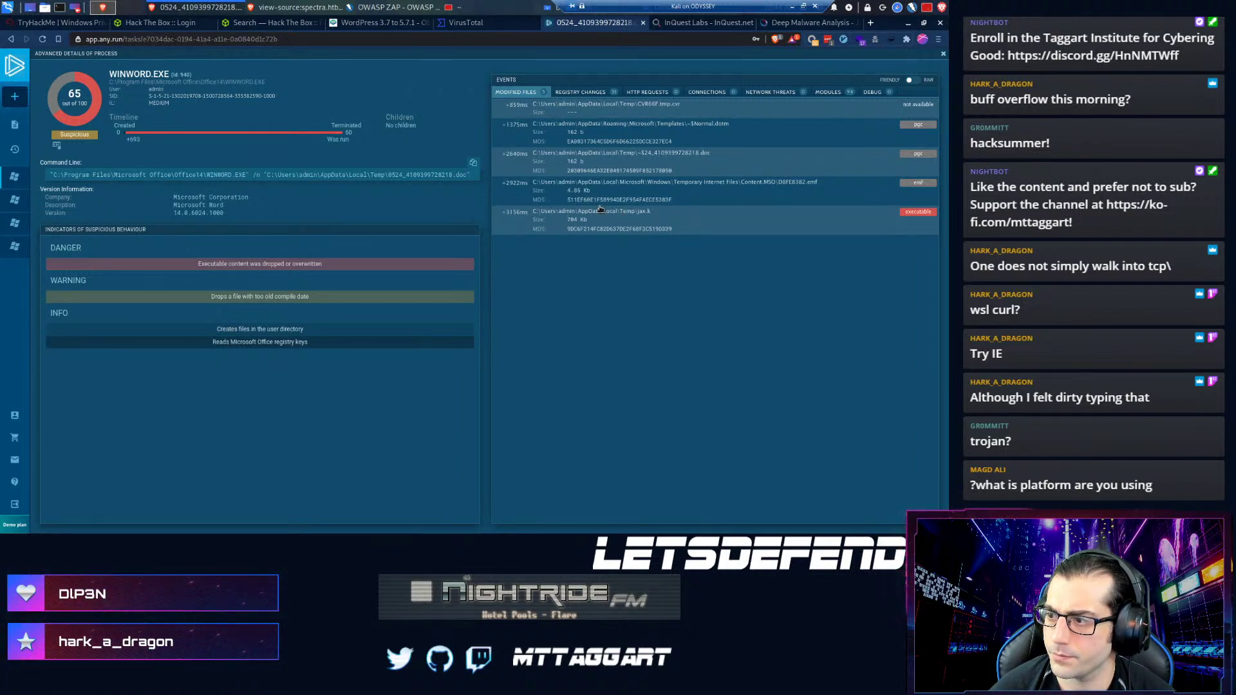
click(588, 136)
click(690, 128)
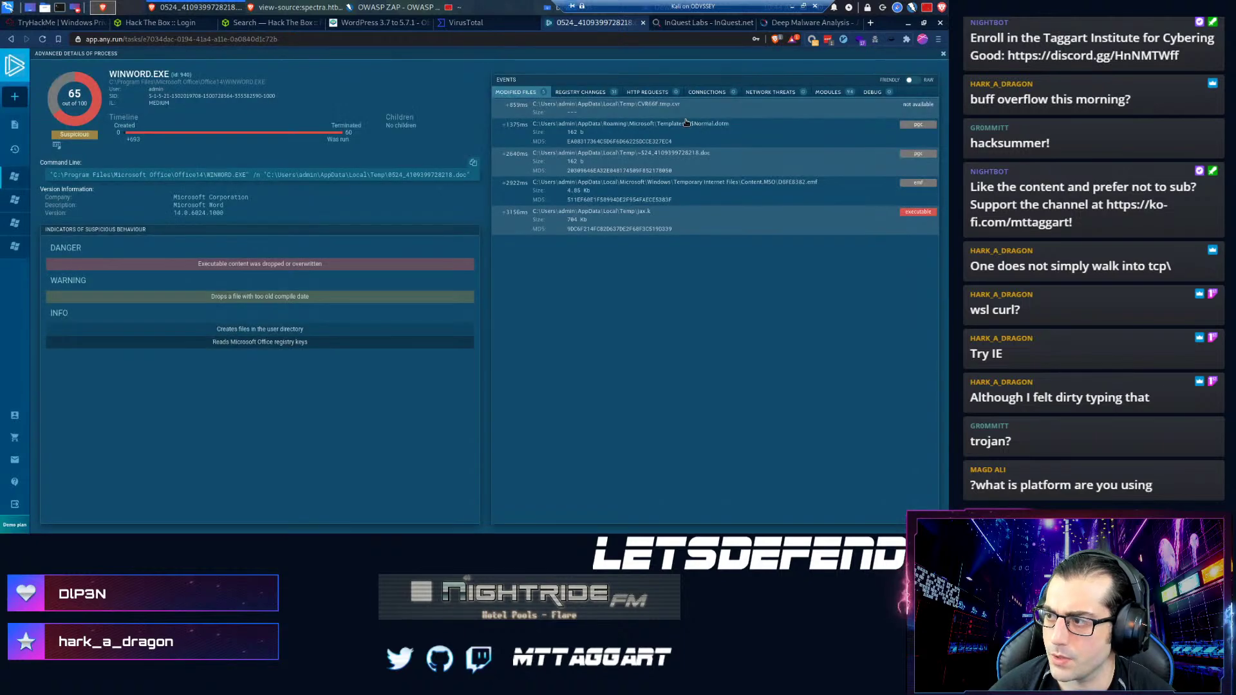
click(639, 173)
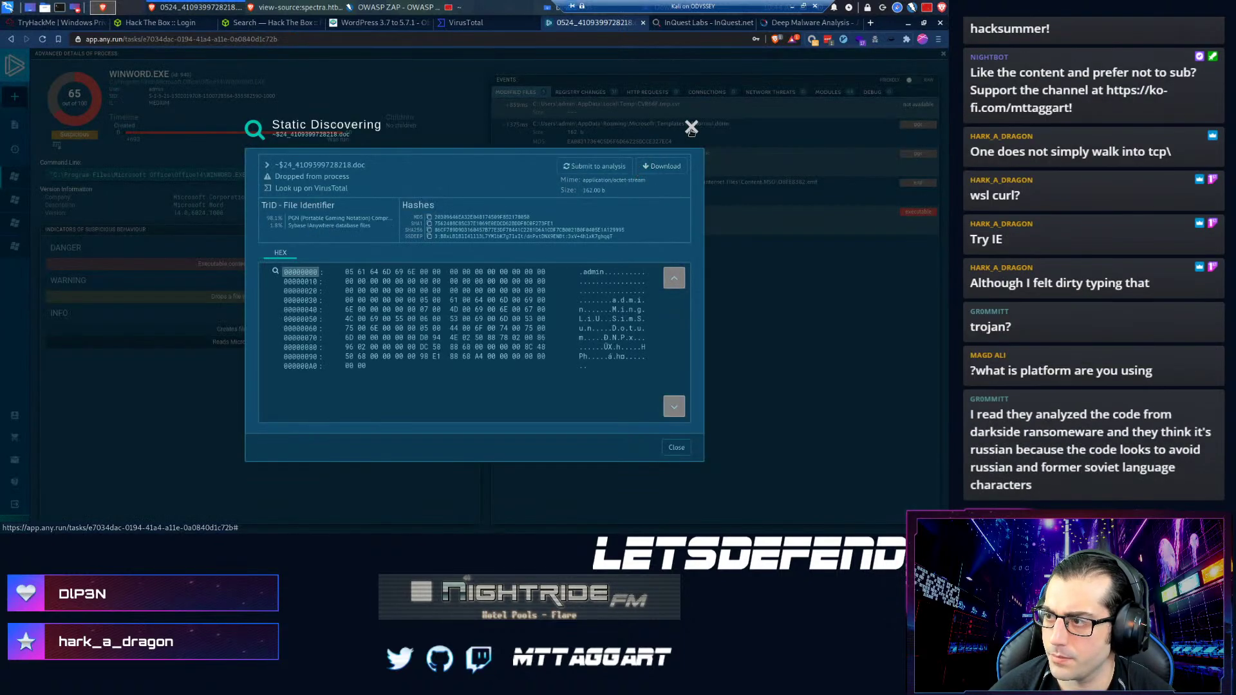
click(690, 129)
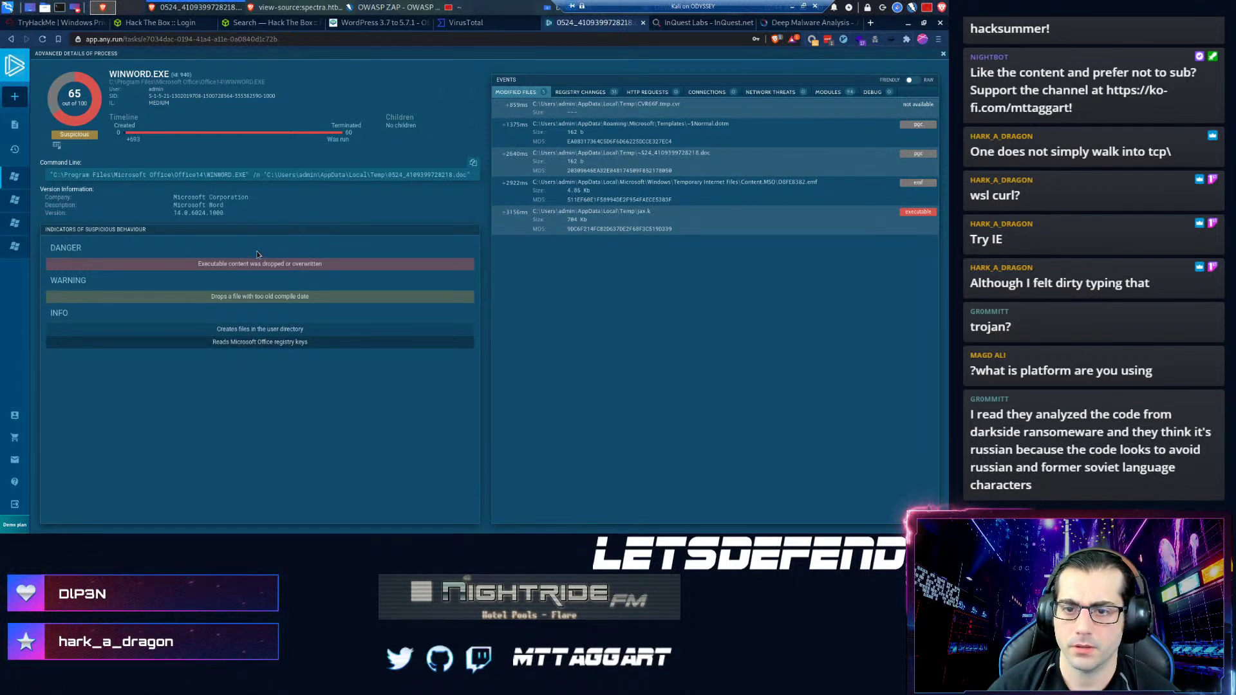
- Browse the recent ANY.RUN tasks, opening the injector.vbs analysis and an Excel sample
mouse_move(14, 199)
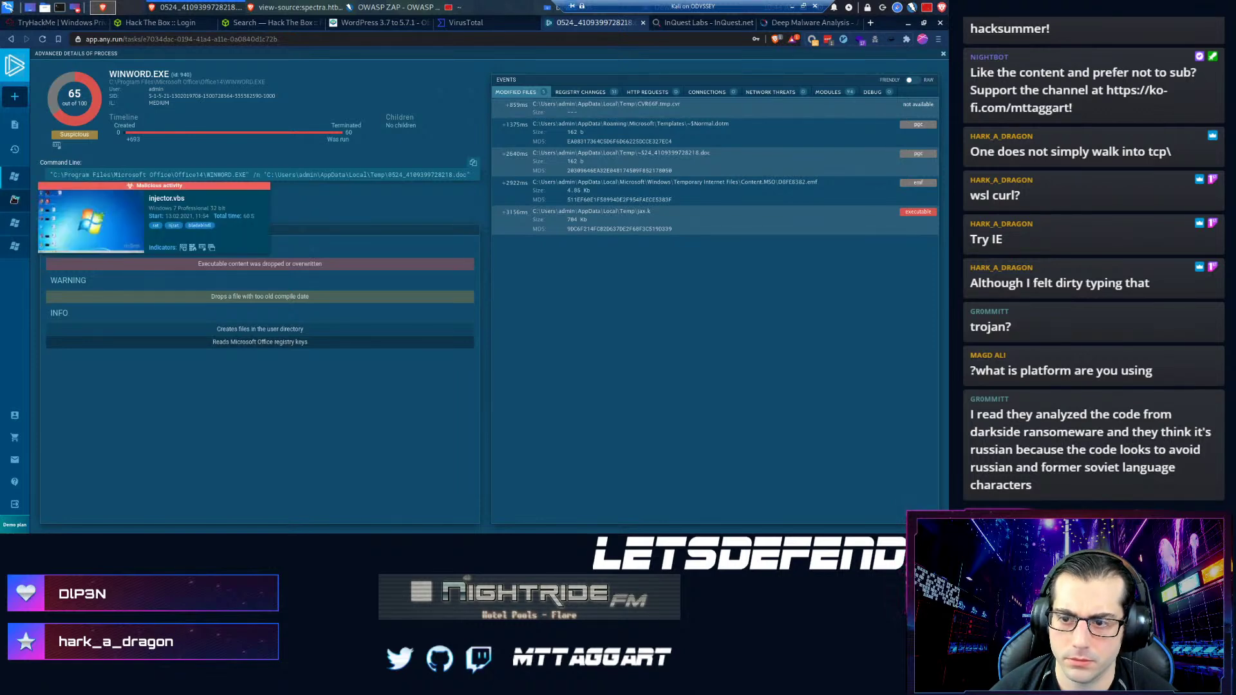
click(14, 200)
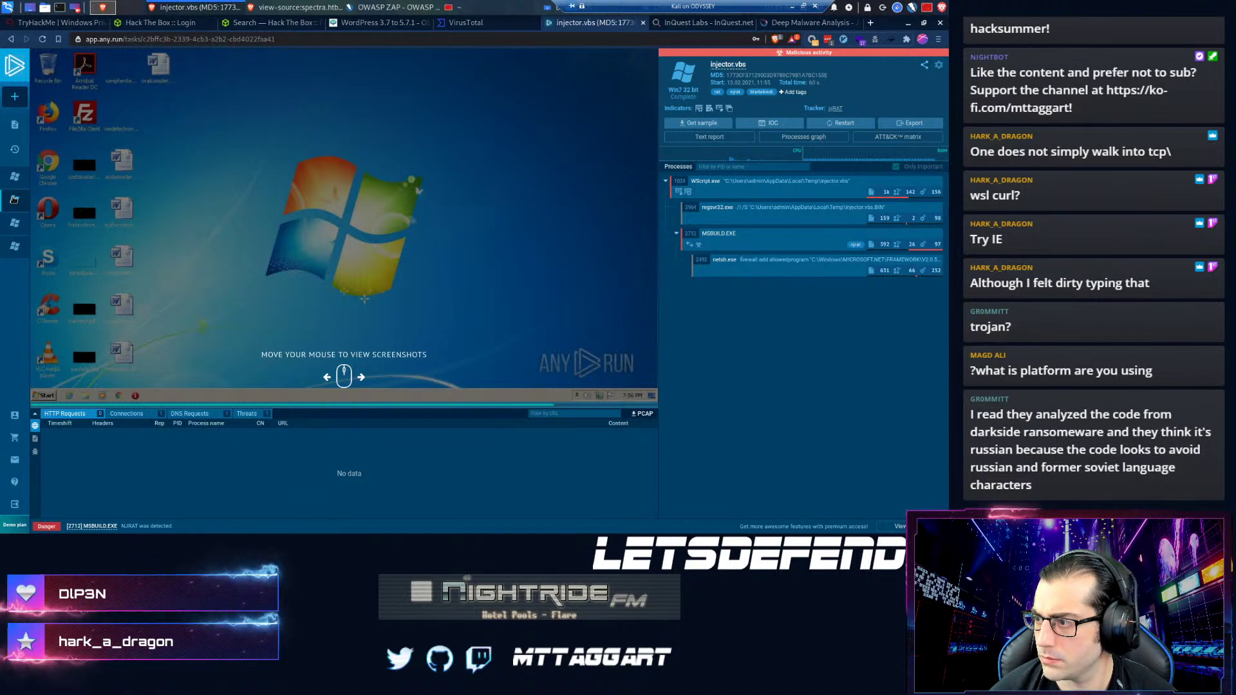
mouse_move(22, 180)
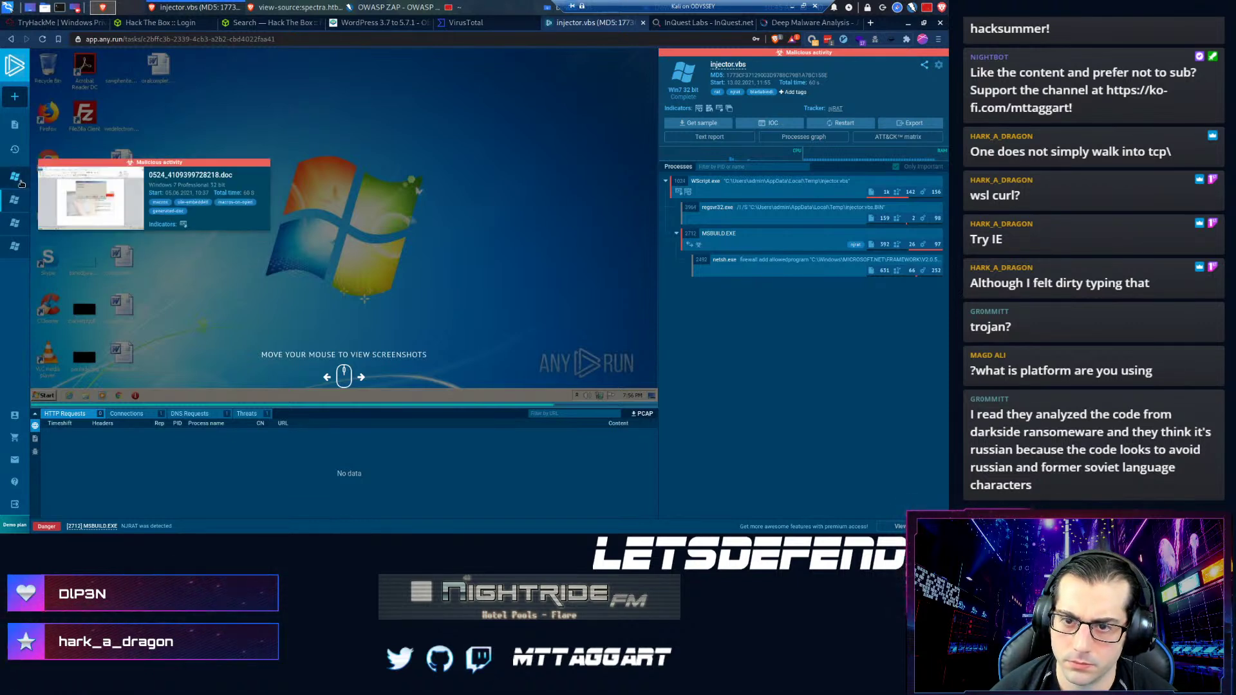
mouse_move(19, 231)
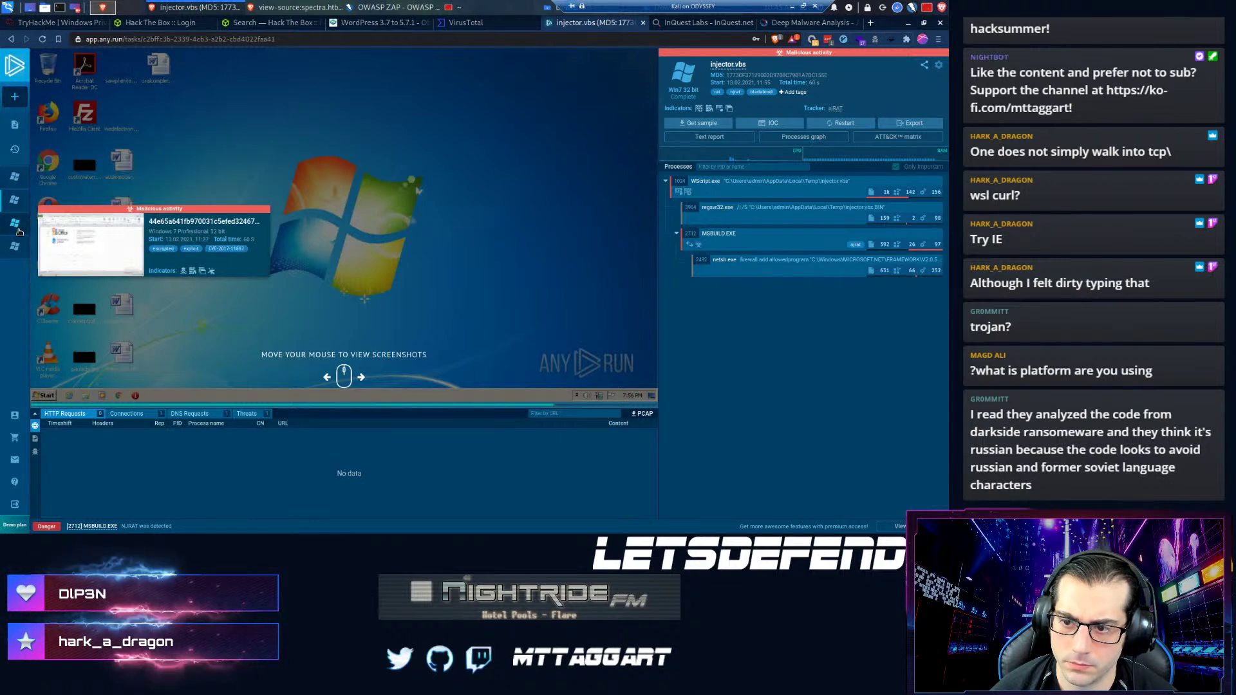
click(20, 231)
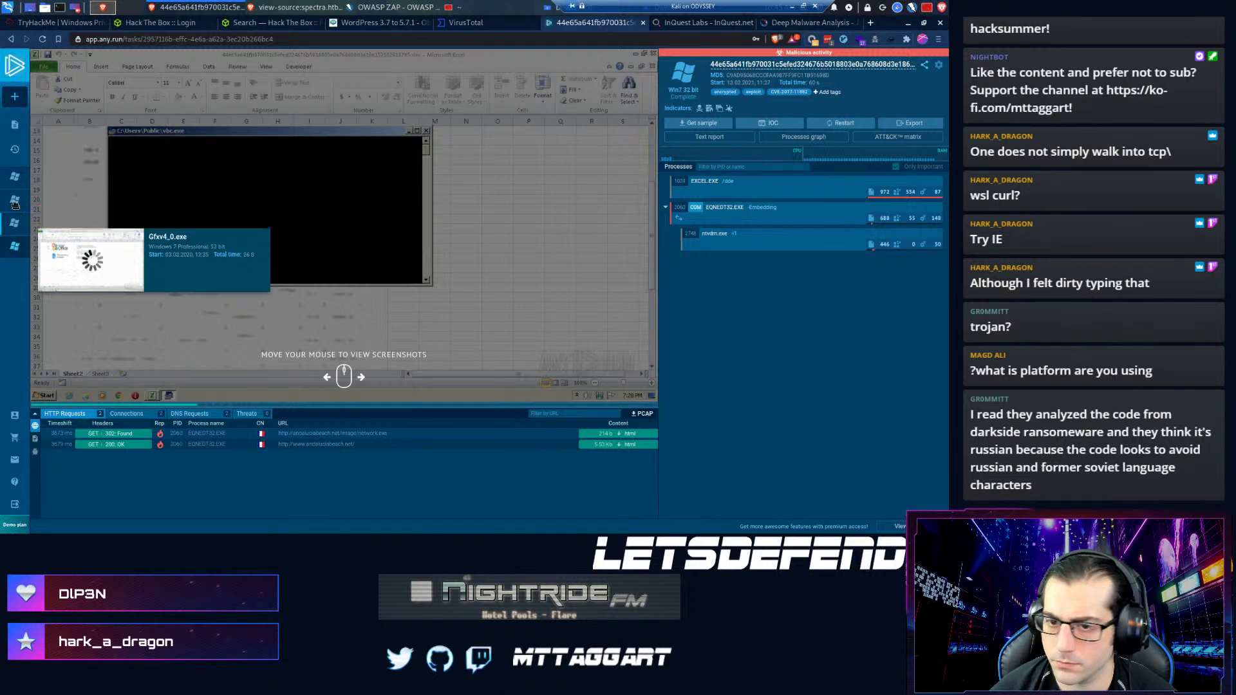
- Return to the 0524_4109399728218.doc task, view WINWORD.EXE details, then close the ANY.RUN tab
click(15, 176)
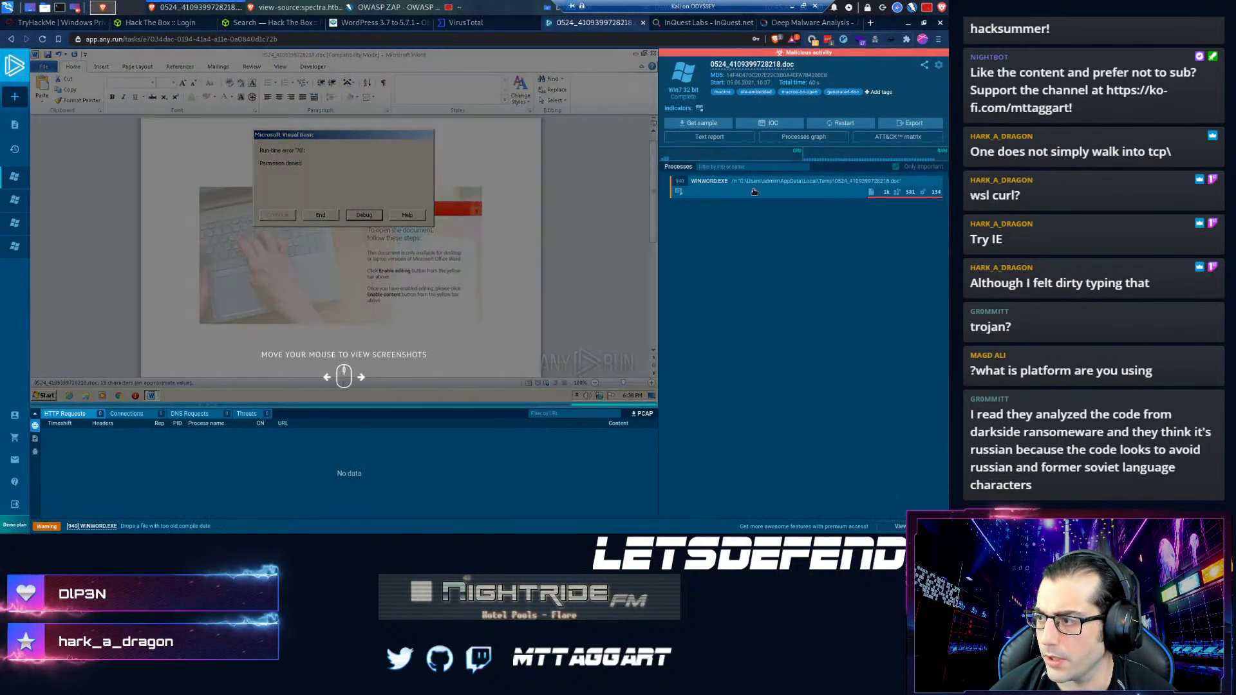
click(754, 191)
scroll(746, 455, down, 2)
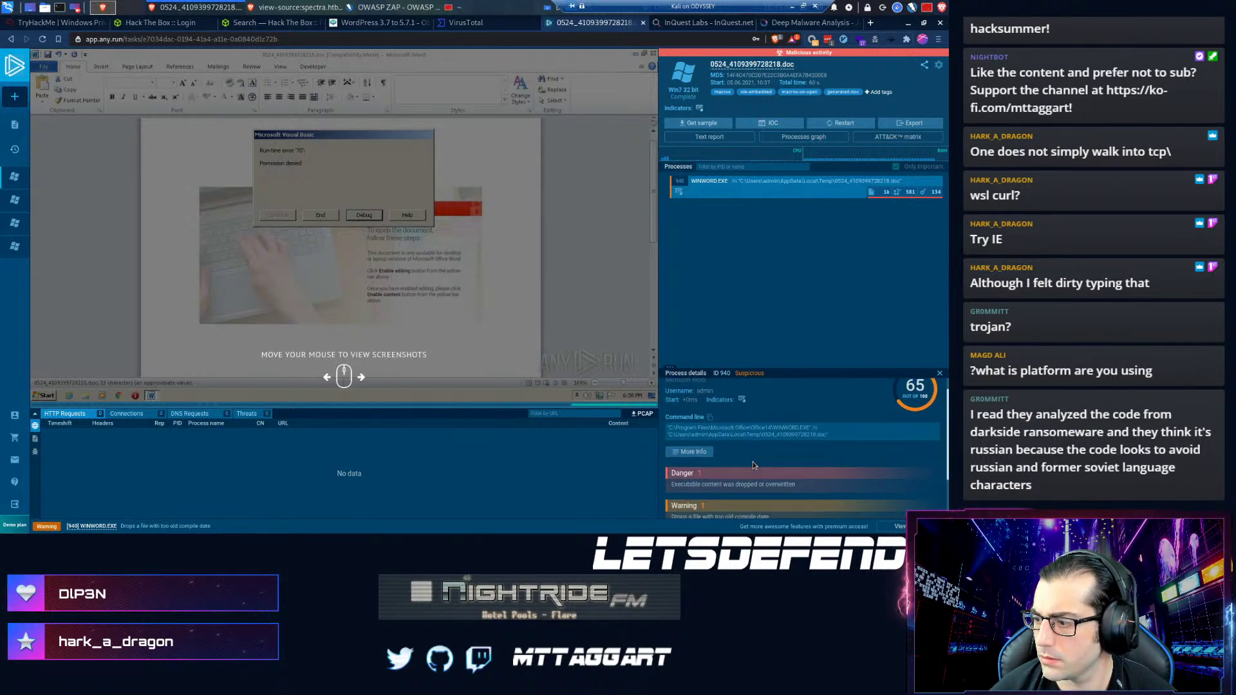
click(642, 24)
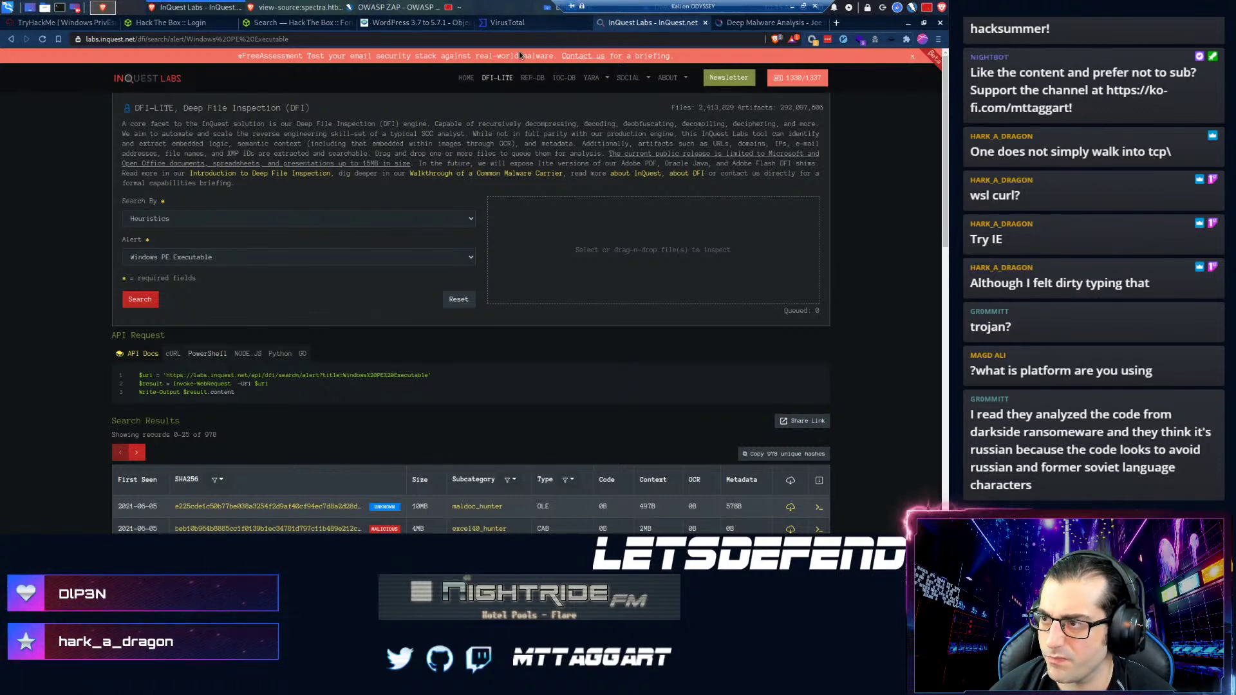
- Search the web for reversinglabs in a new tab and open the ReversingLabs home page
key(ctrl+t)
text(reversi)
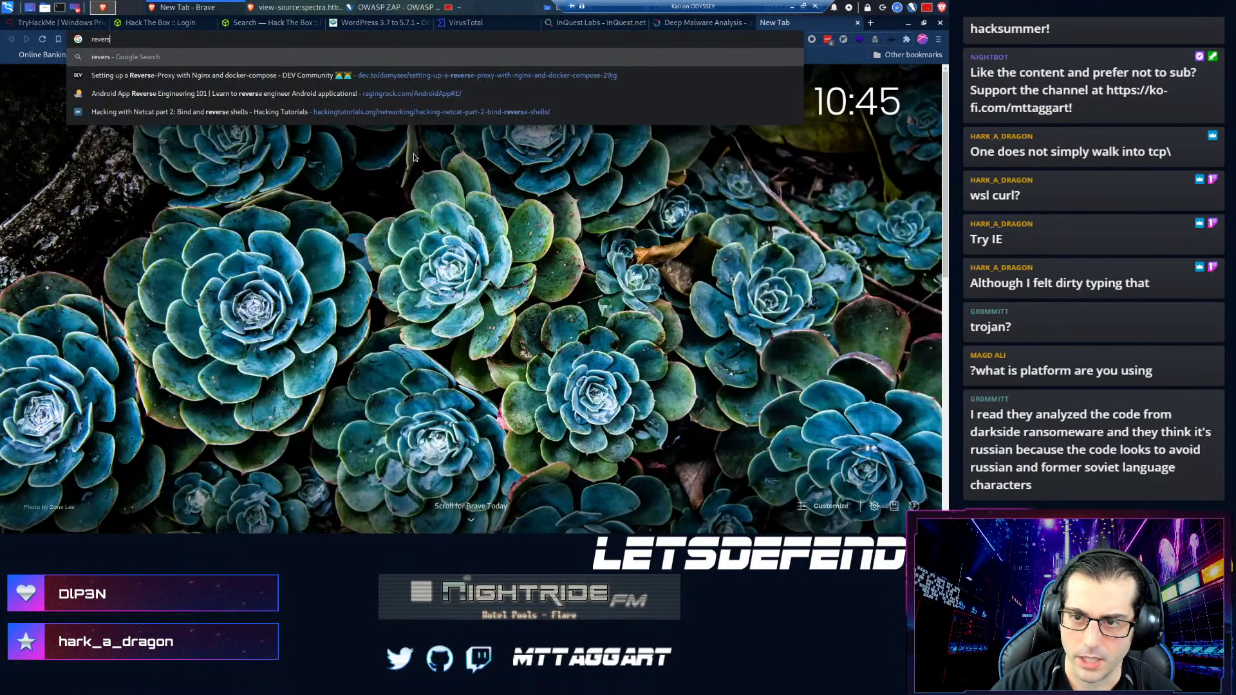
text(nglabs)
key(Return)
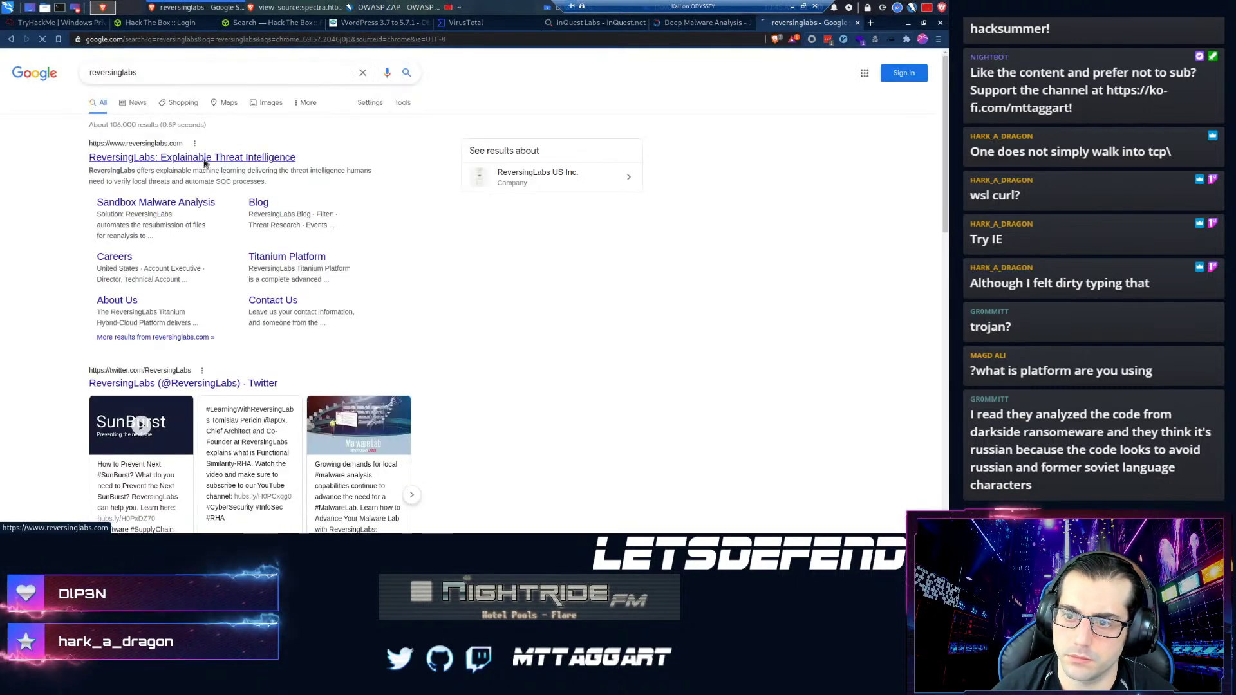
click(166, 157)
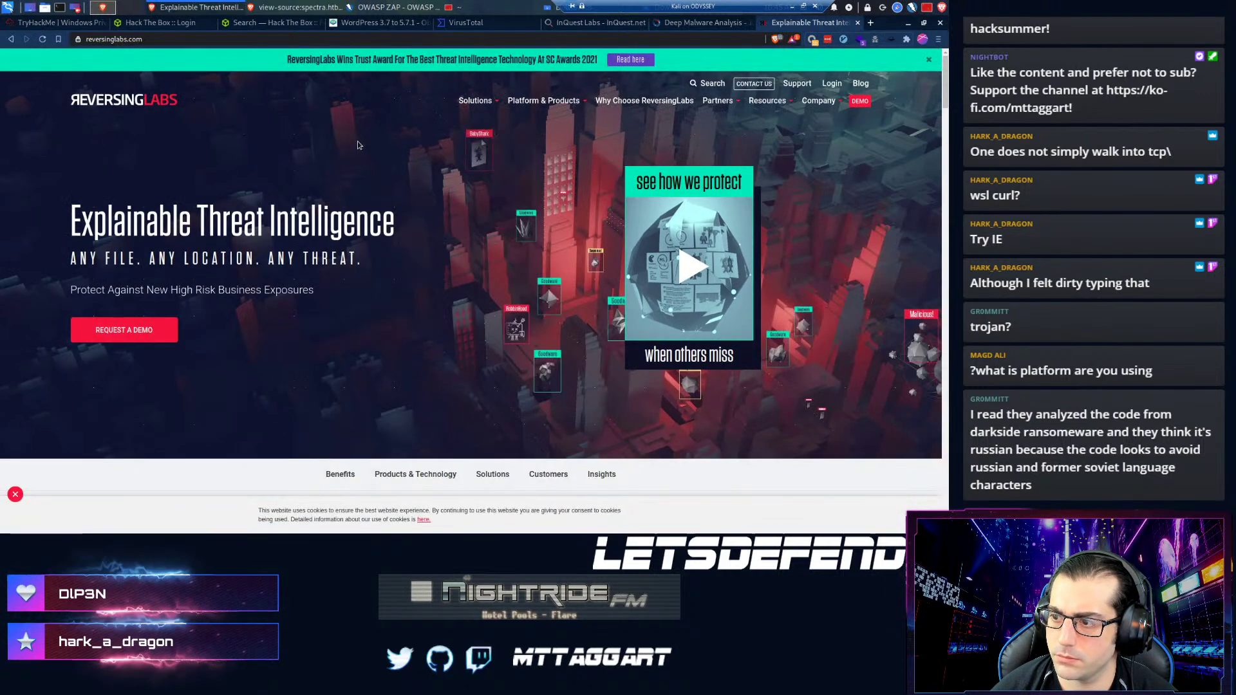
scroll(202, 275, down, 15)
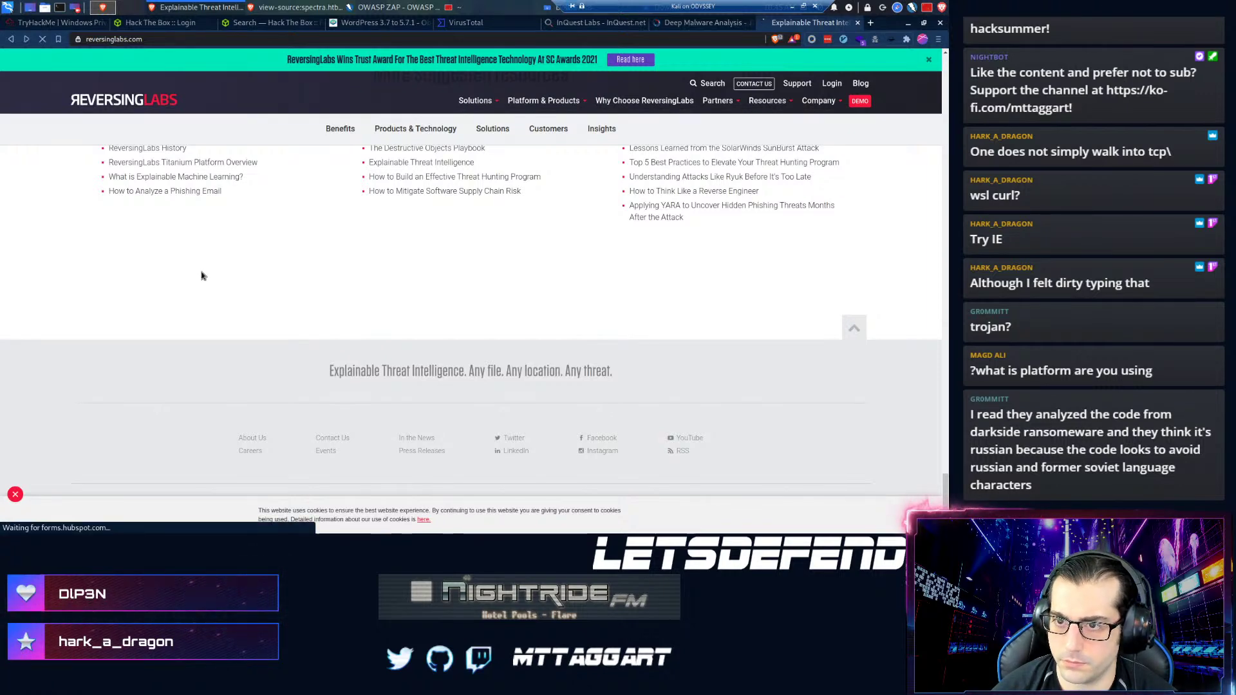
- Go back to the results and read the Sandbox Malware Analysis page
key(alt+Left)
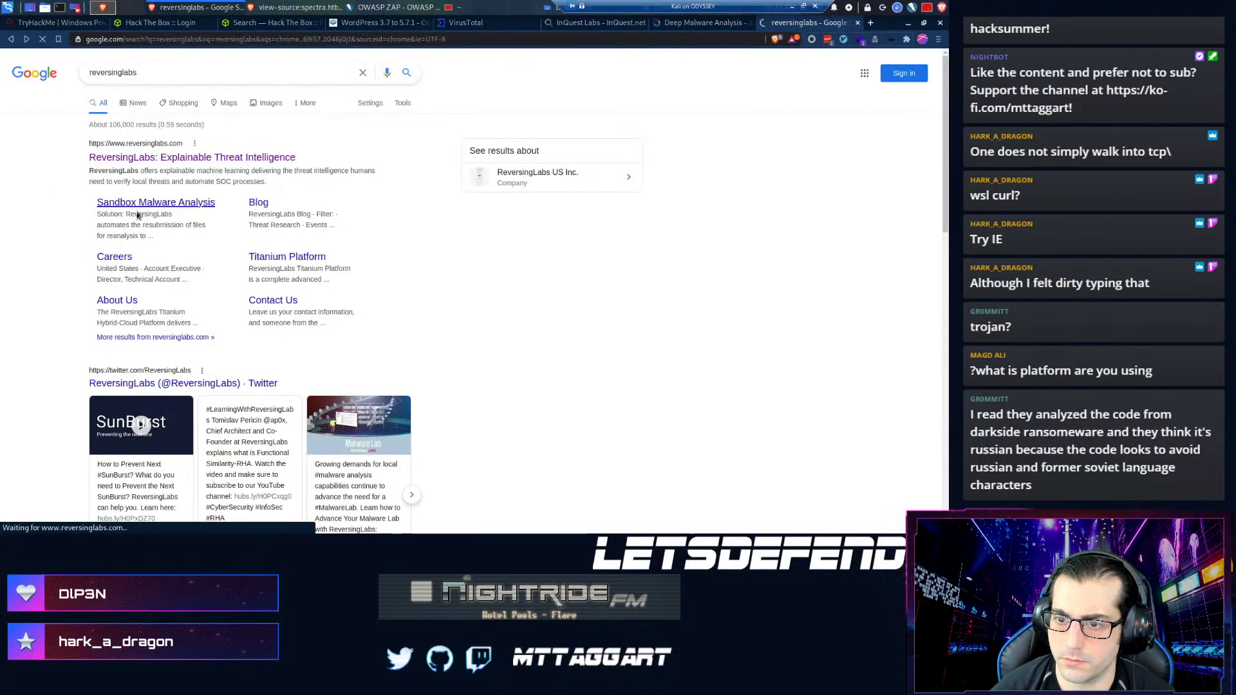
click(137, 204)
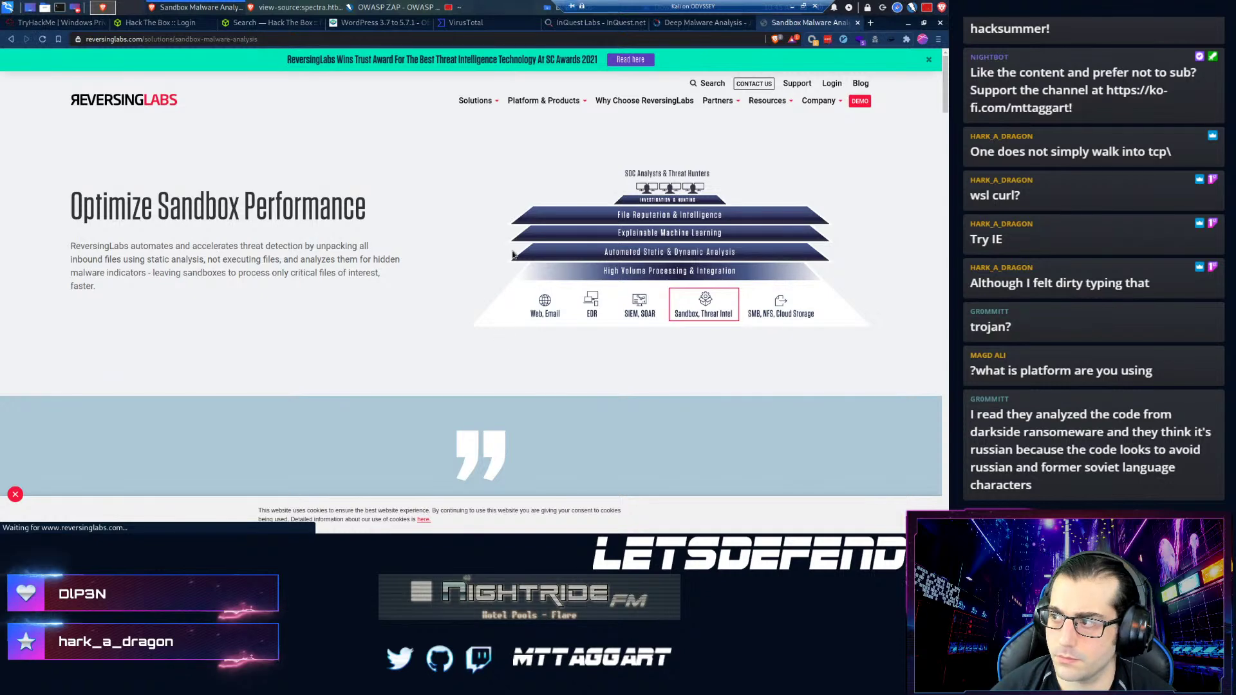
scroll(293, 332, down, 2)
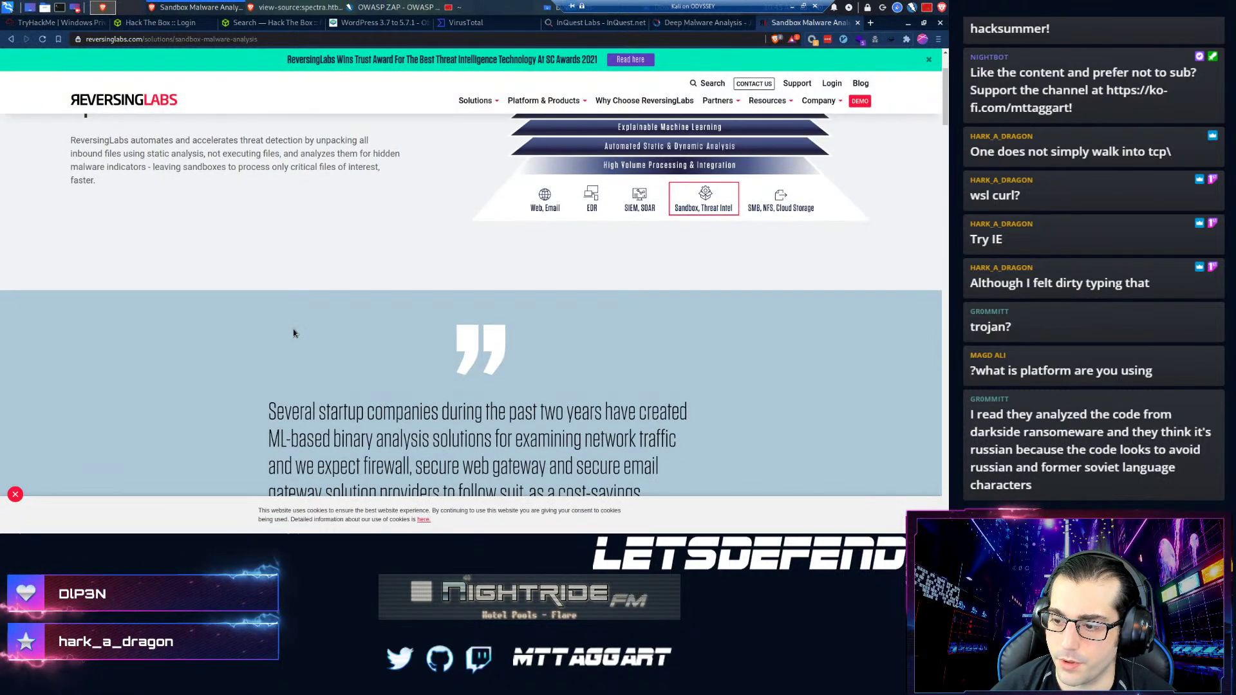
scroll(293, 332, down, 3)
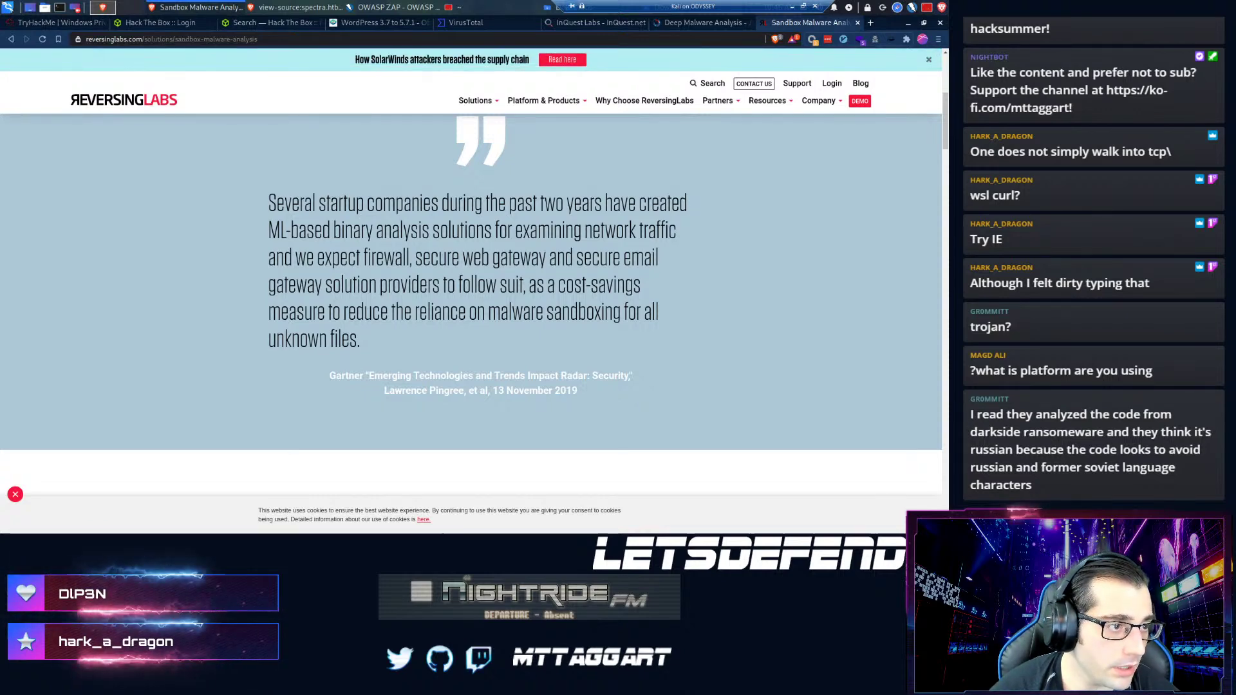
- Start the Flare and Onion VMs, forcing logoff of the blocked session and dismissing the error
key(alt+Tab)
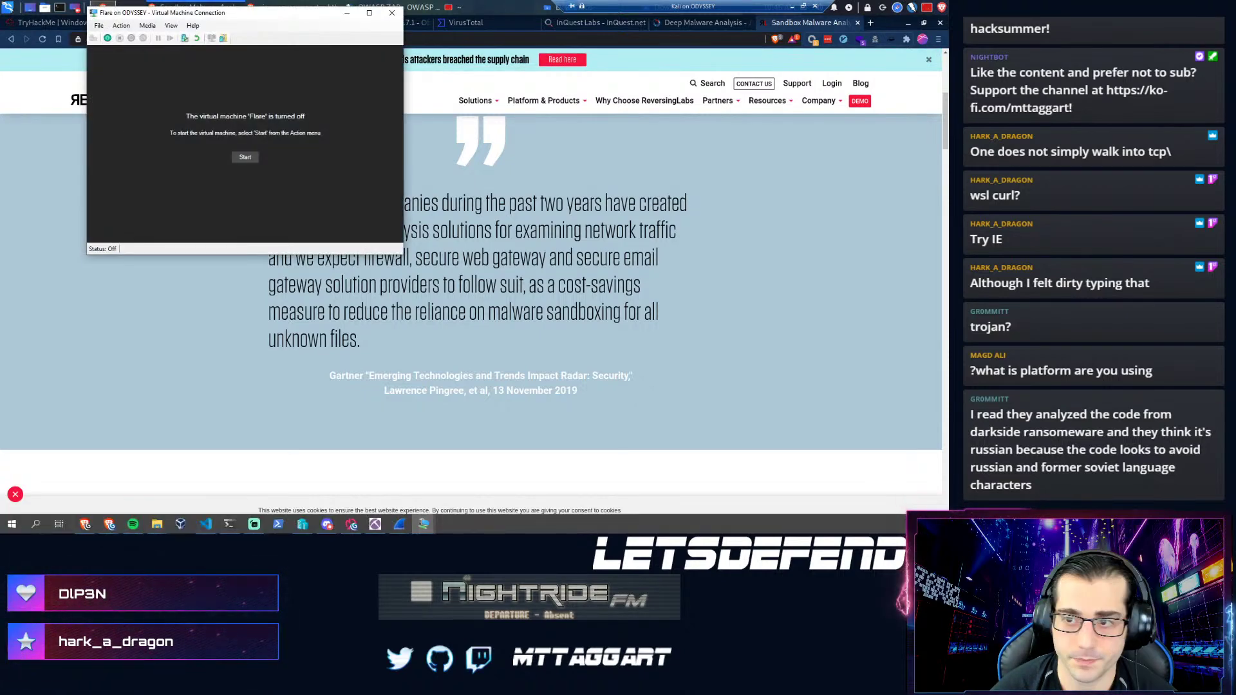
click(242, 156)
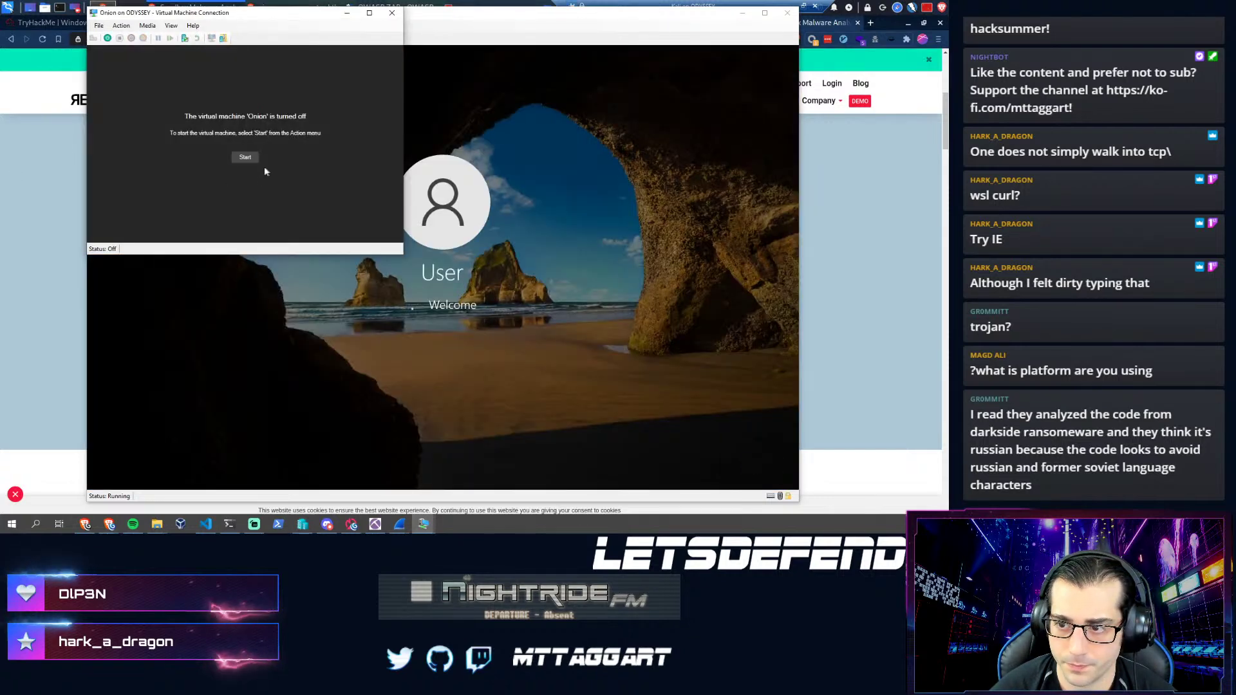
click(246, 157)
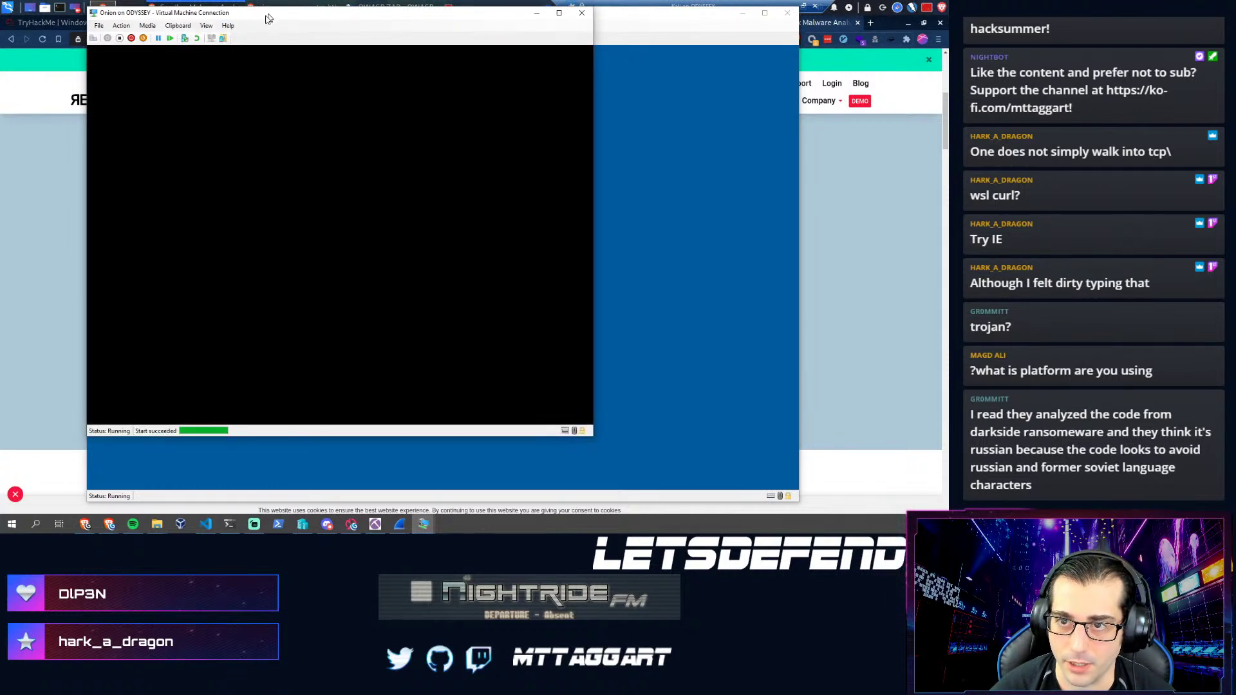
click(644, 193)
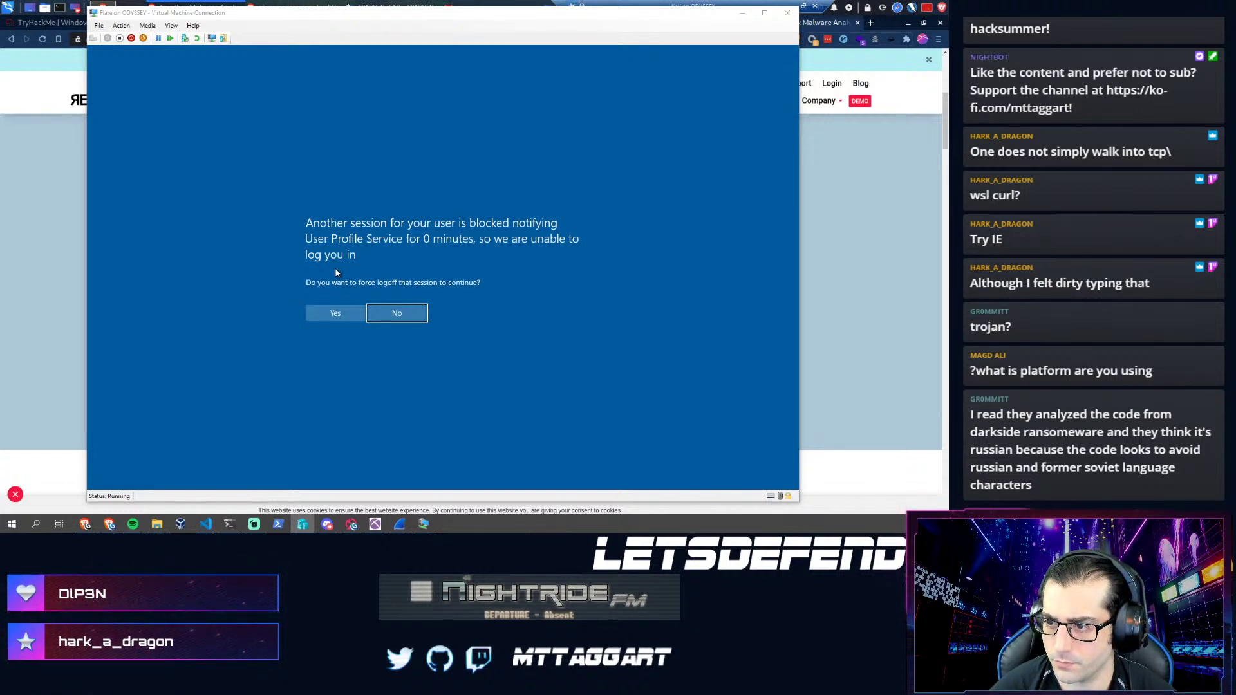
click(339, 316)
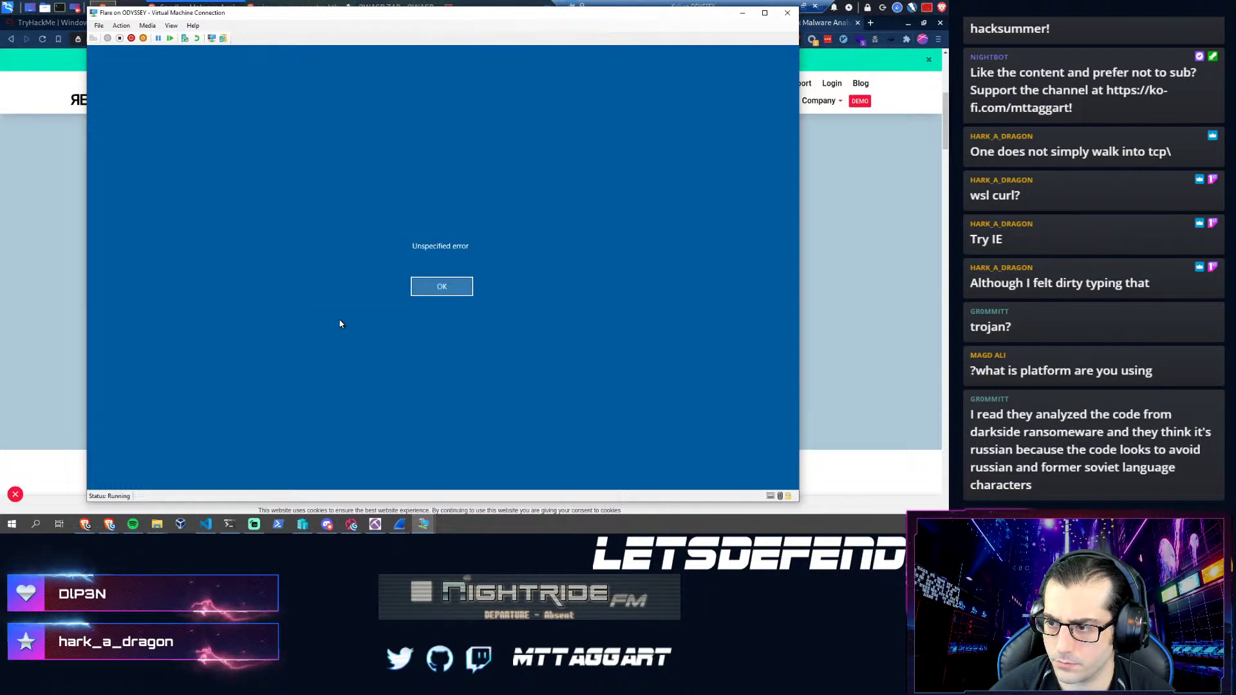
click(441, 287)
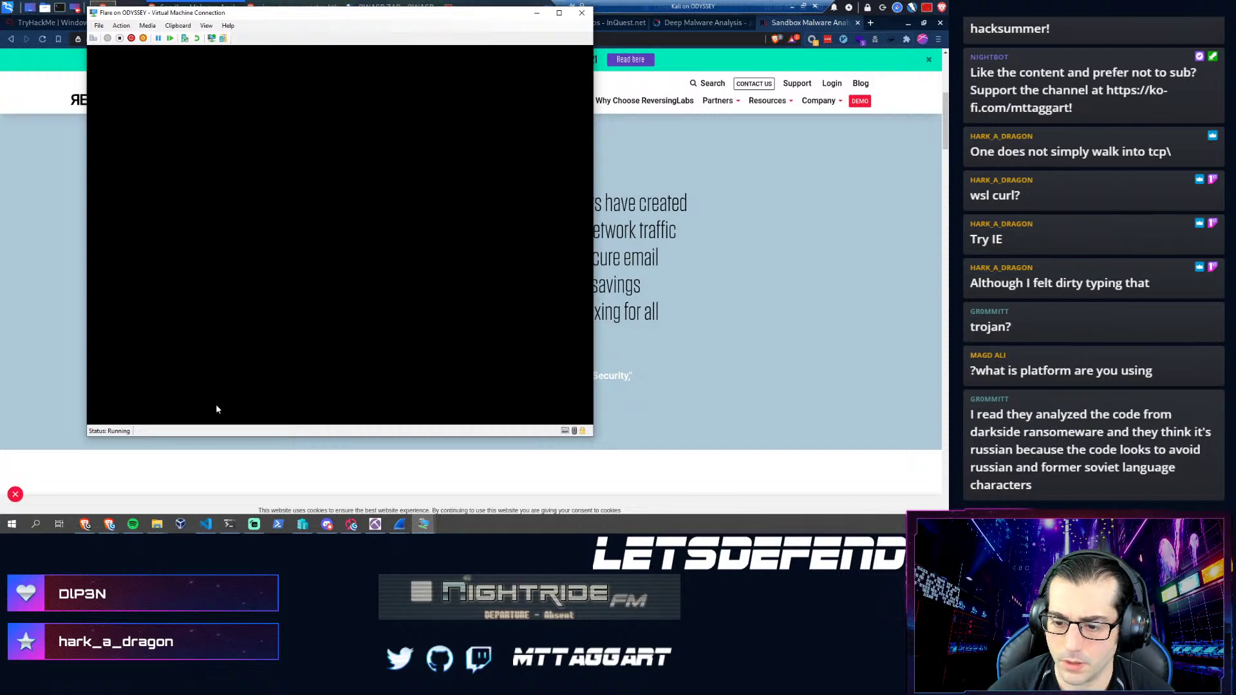
- Hide the VM window and return to the ReversingLabs page in the browser
mouse_move(415, 527)
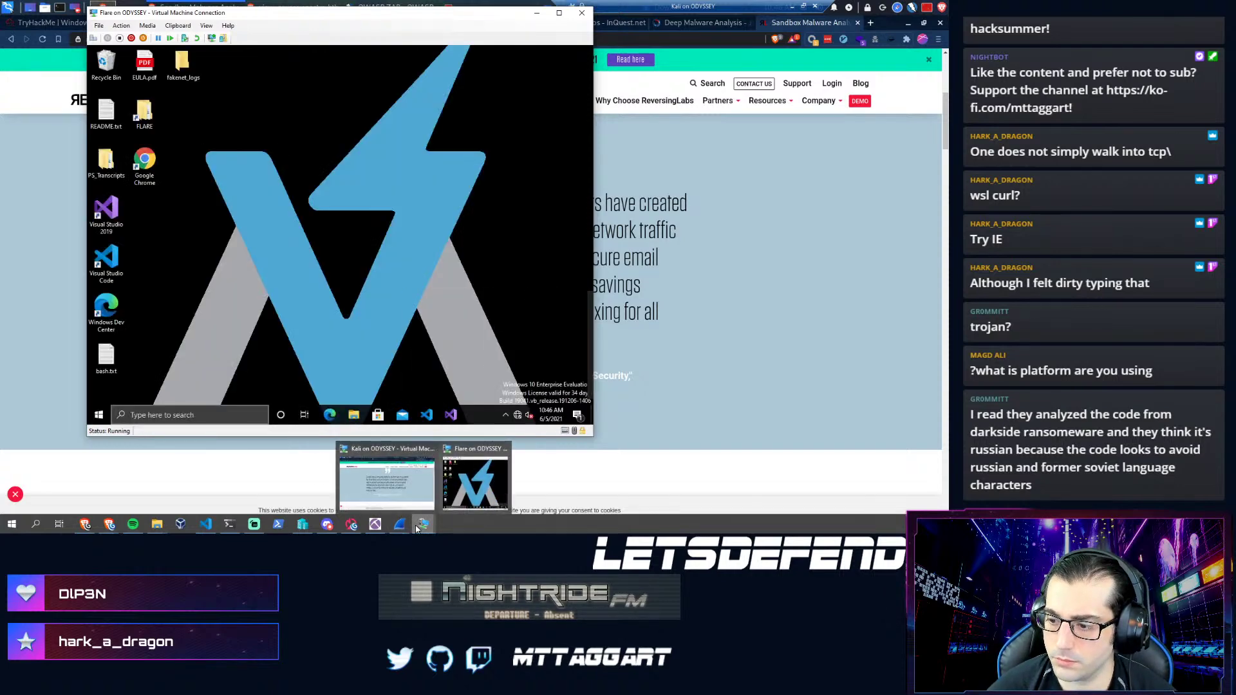
click(395, 500)
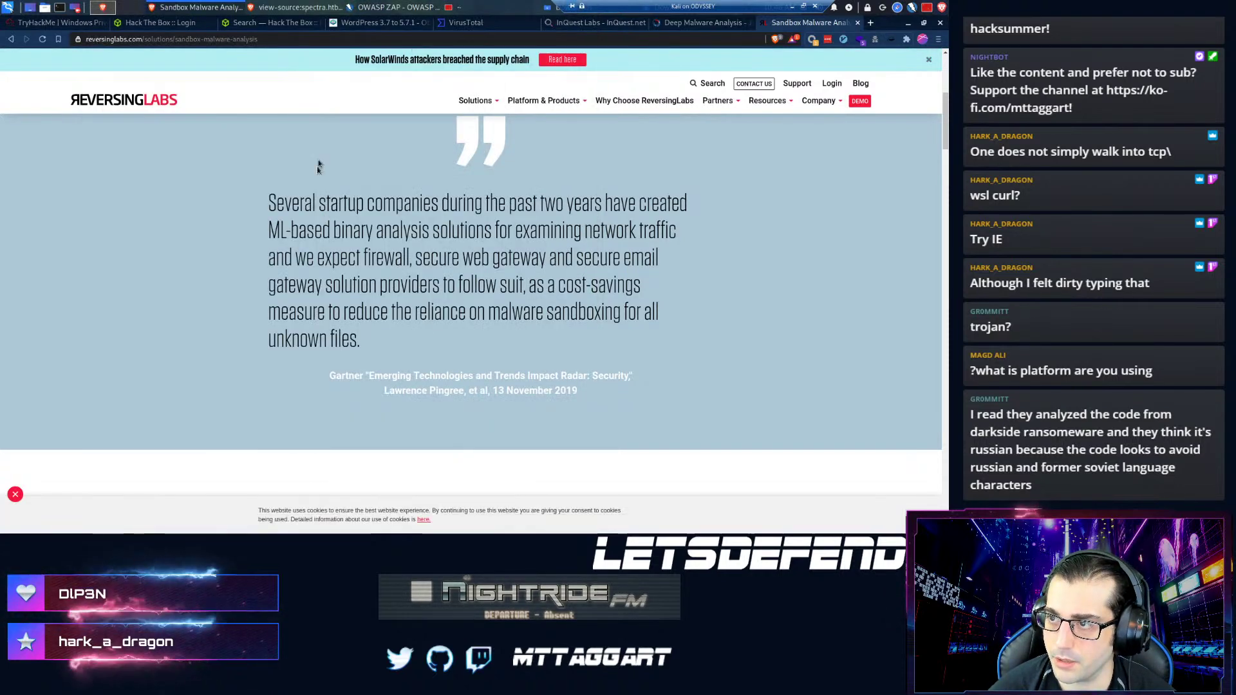
key(alt+Tab)
key(alt+Tab)
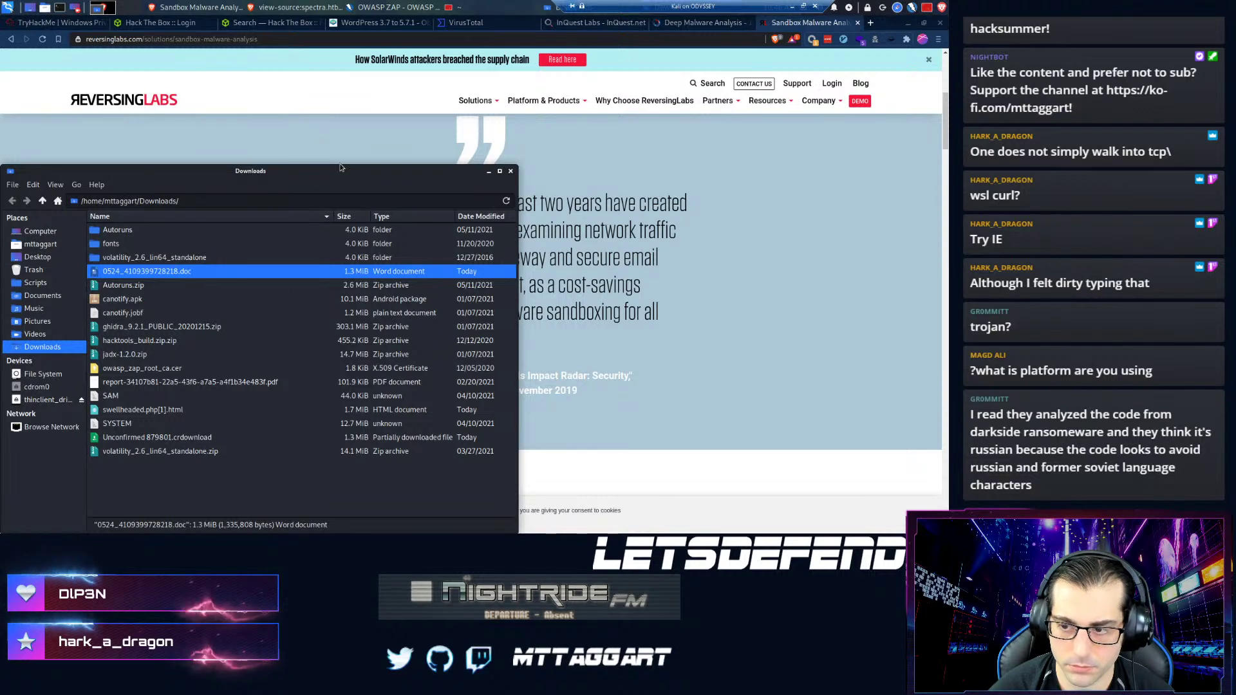
key(alt+Tab)
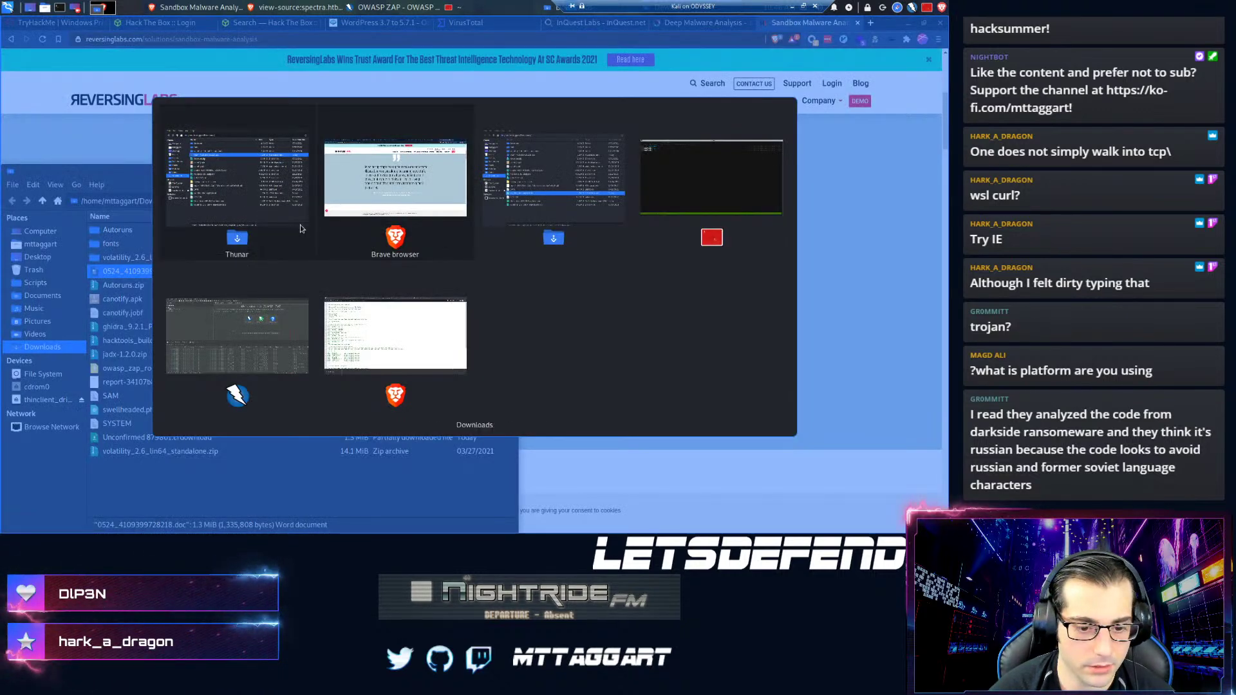
key(alt+Tab)
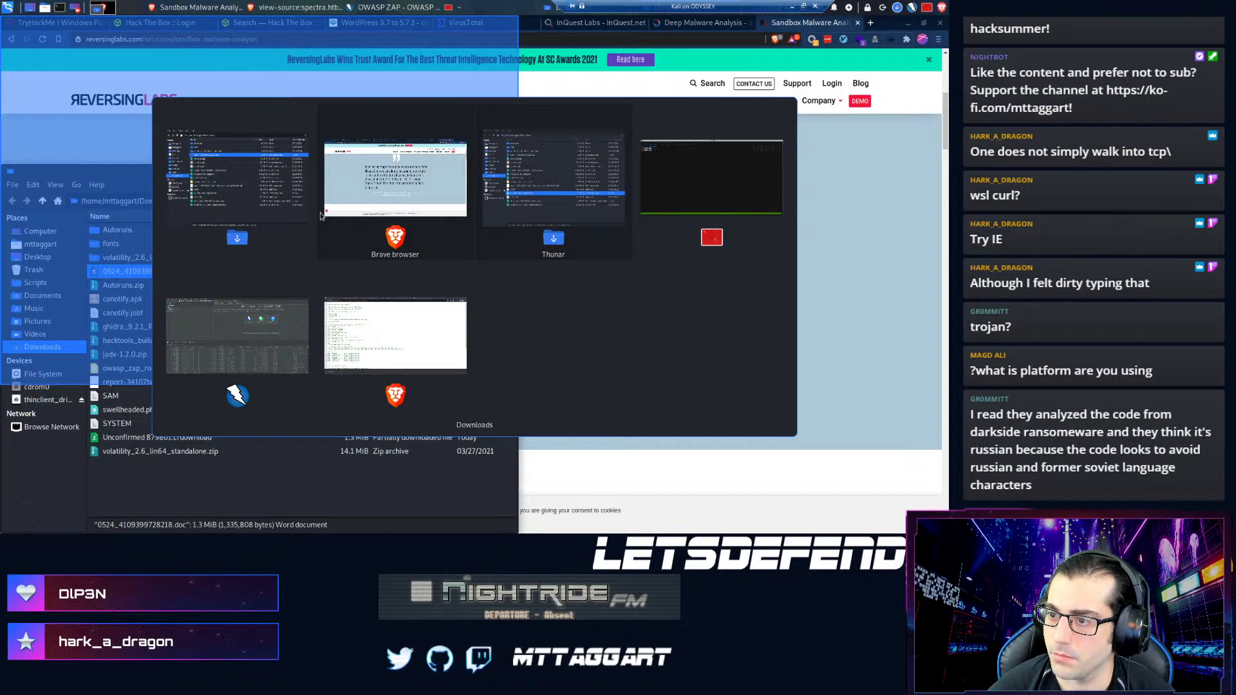
click(320, 216)
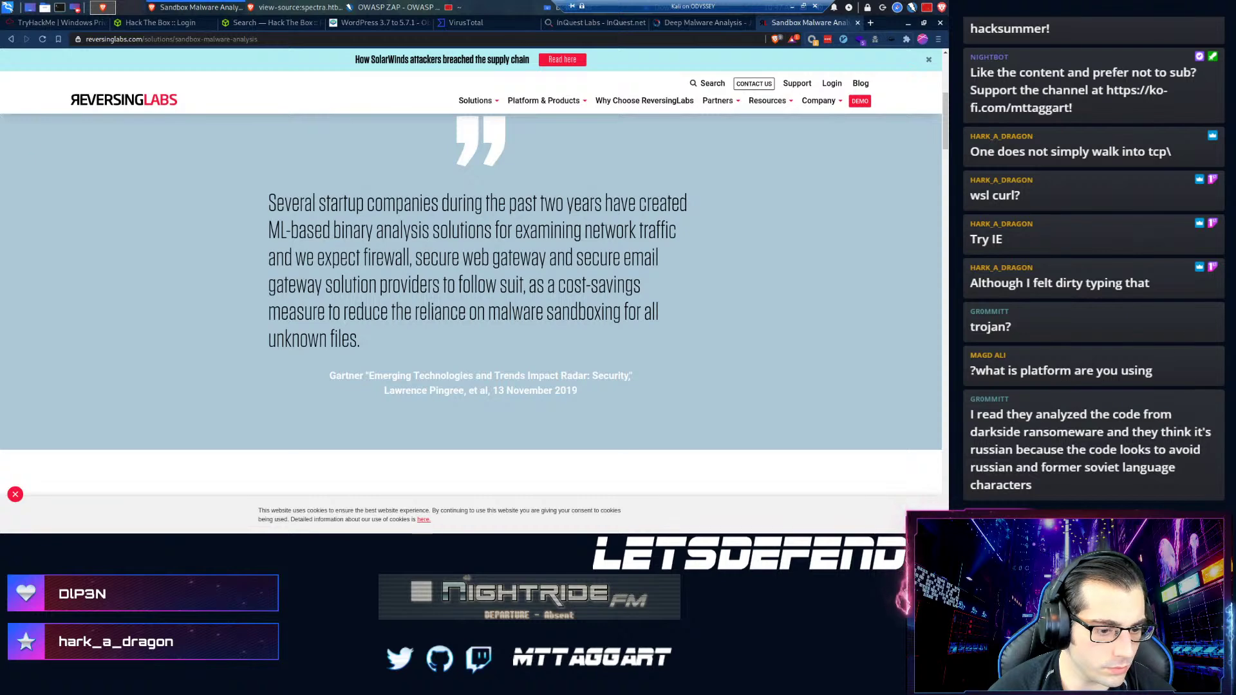
- Open the VM's Downloads folder and the host's NetworkMiner TCP-80 assembled files folder
key(alt+Tab)
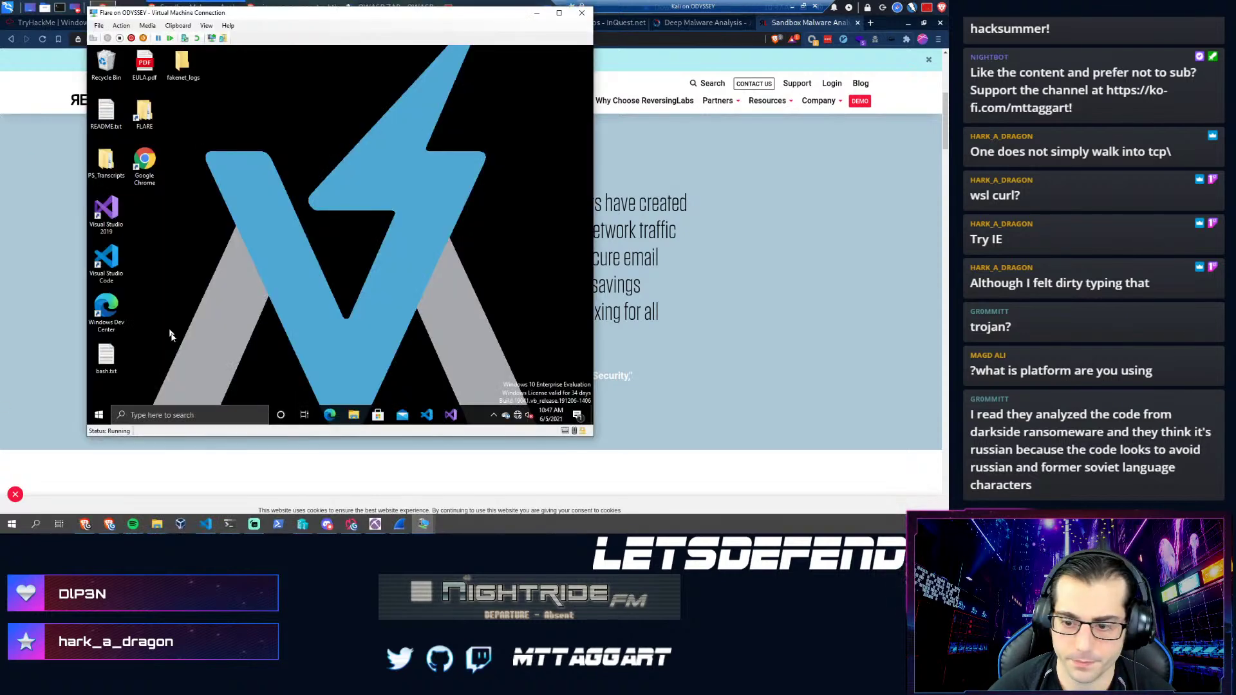
click(355, 415)
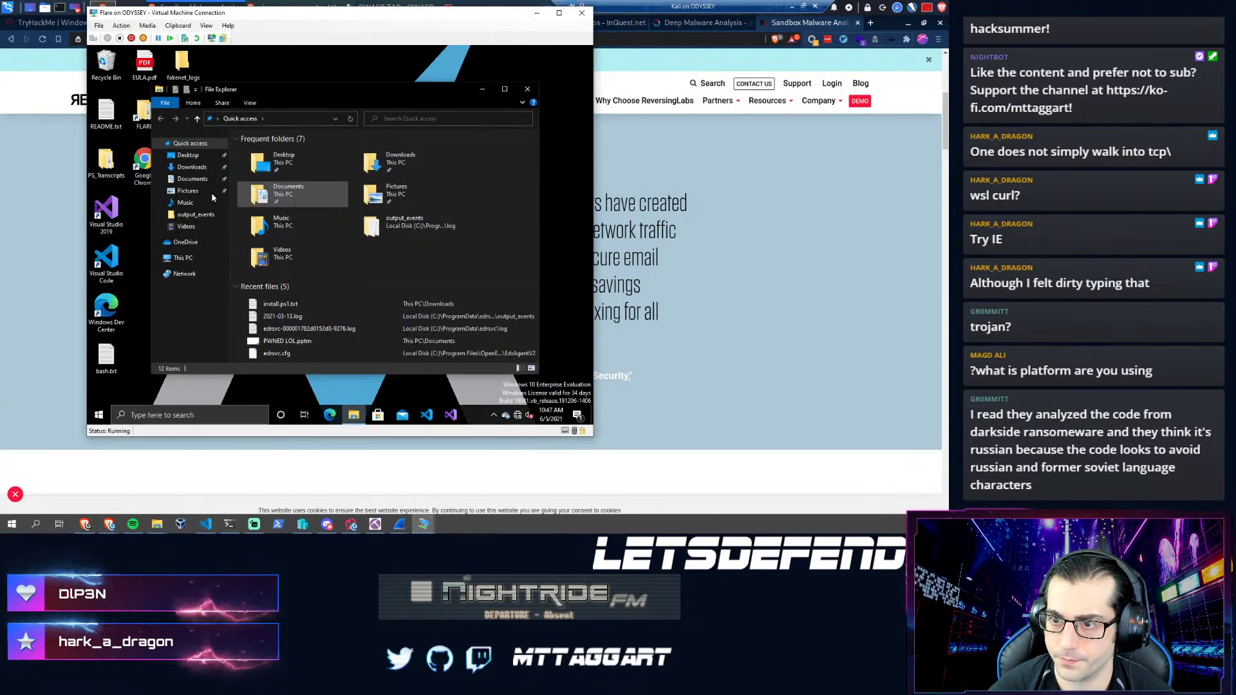
click(193, 168)
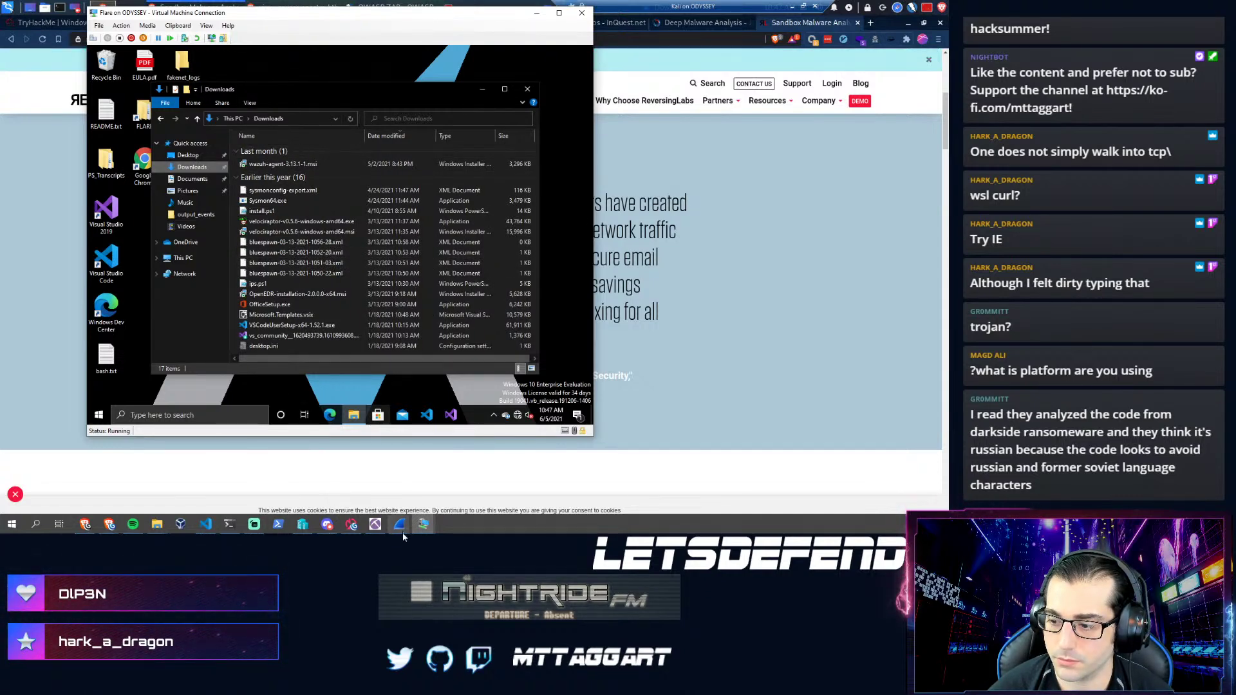
mouse_move(413, 524)
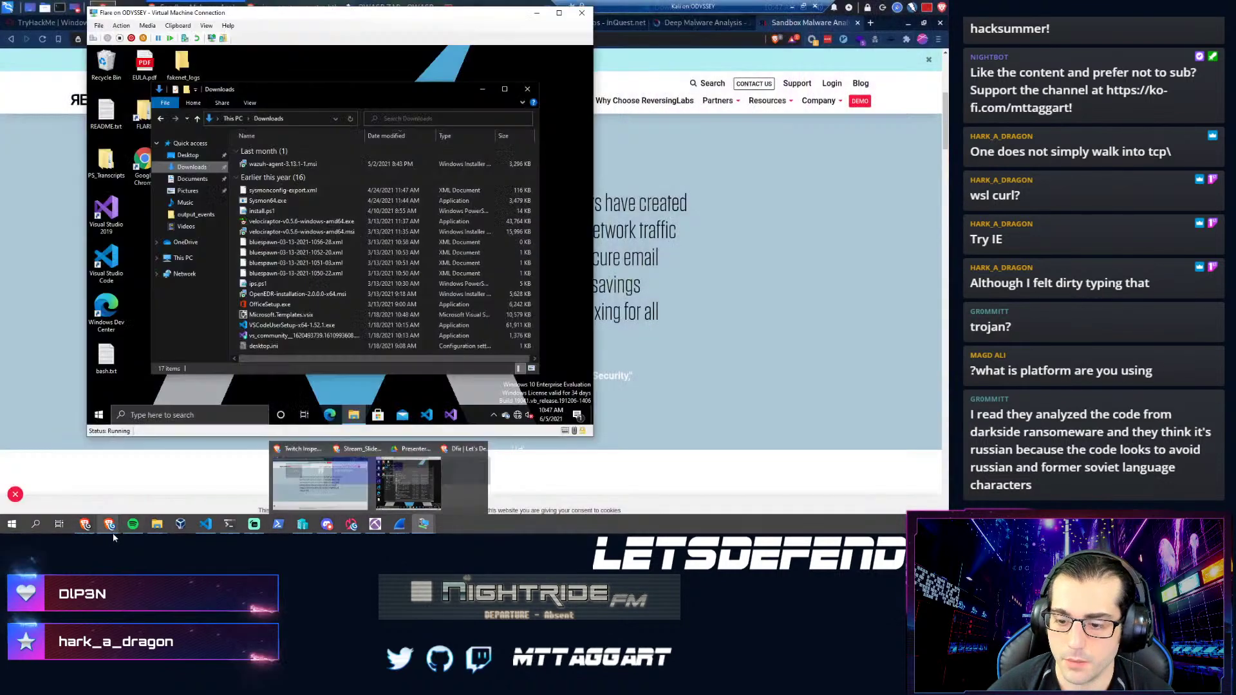
mouse_move(157, 524)
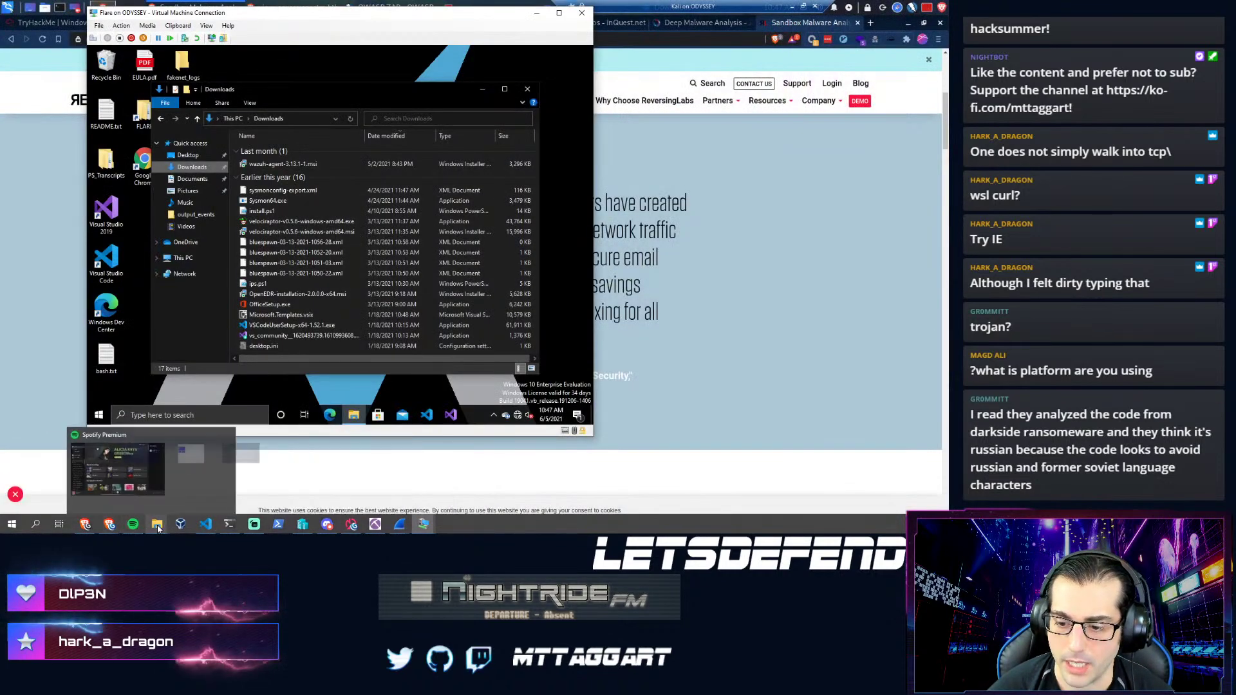
click(260, 480)
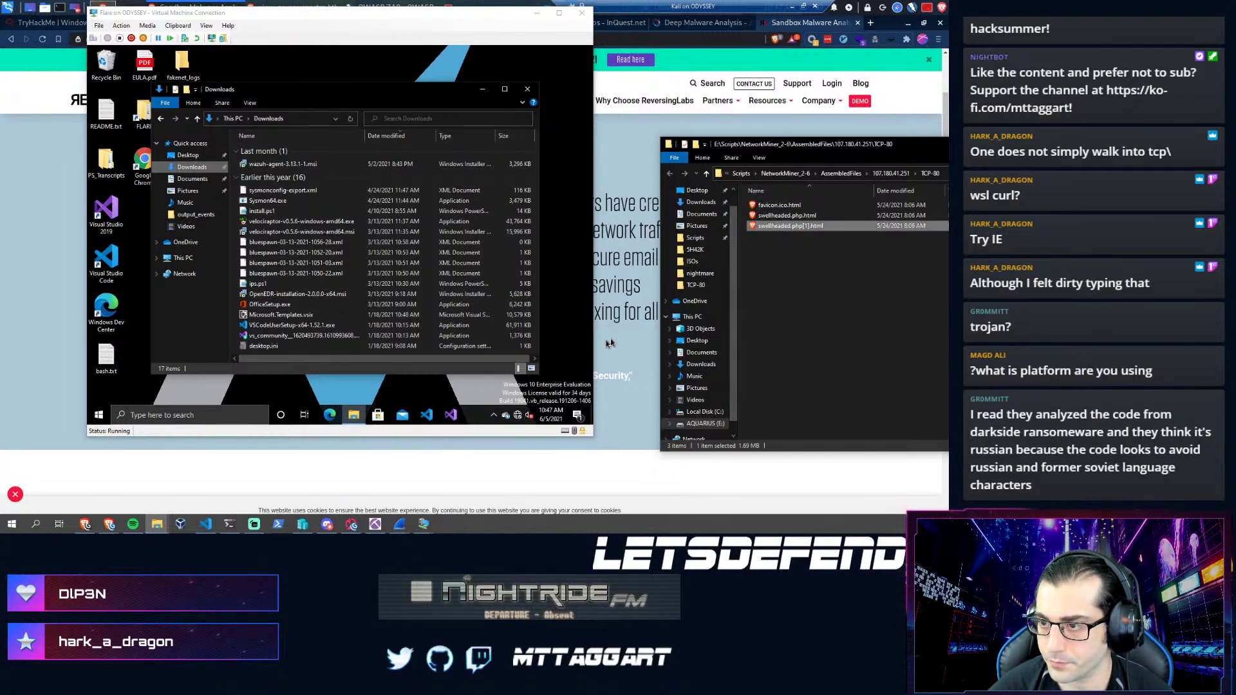
- Select wazuh-agent-3.13.1-1.msi on the host and check the VM's network connection status
click(338, 157)
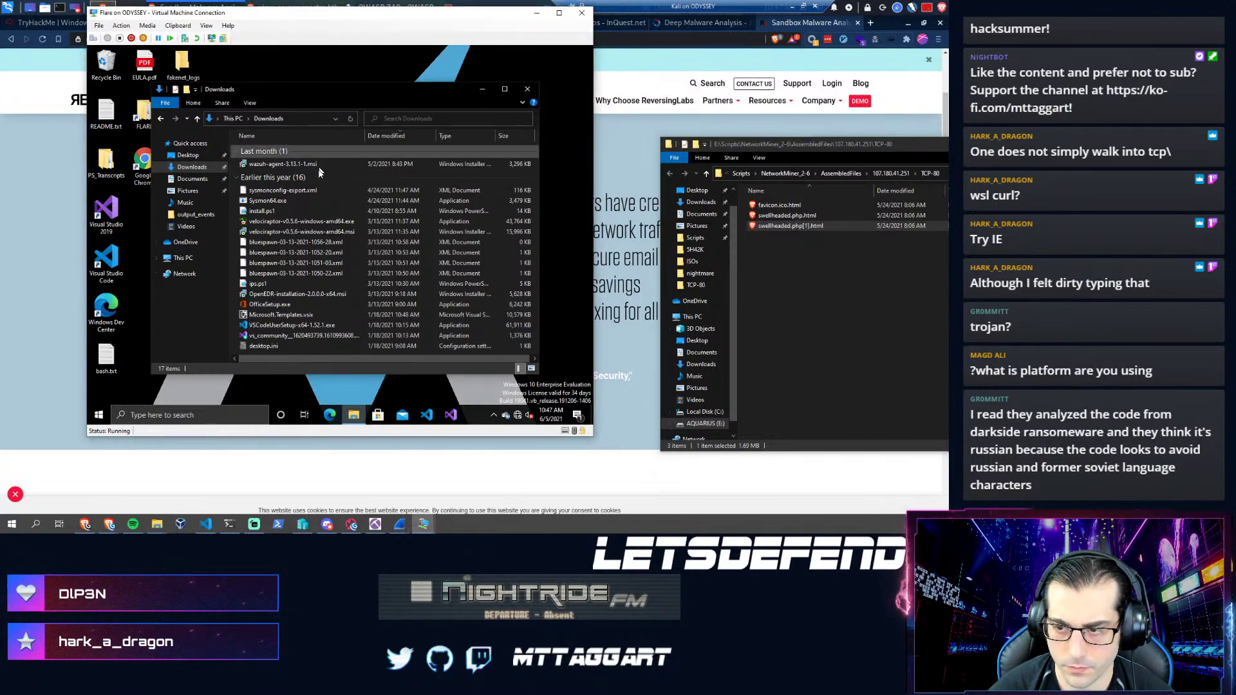
click(778, 228)
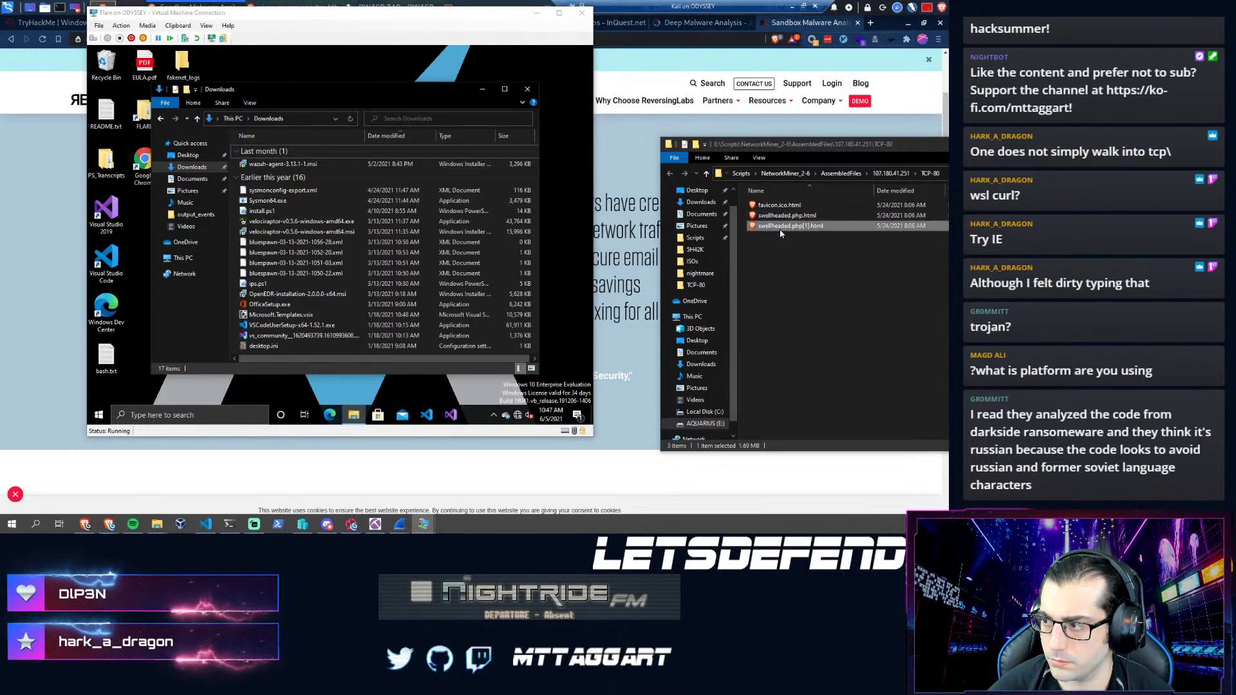
click(377, 165)
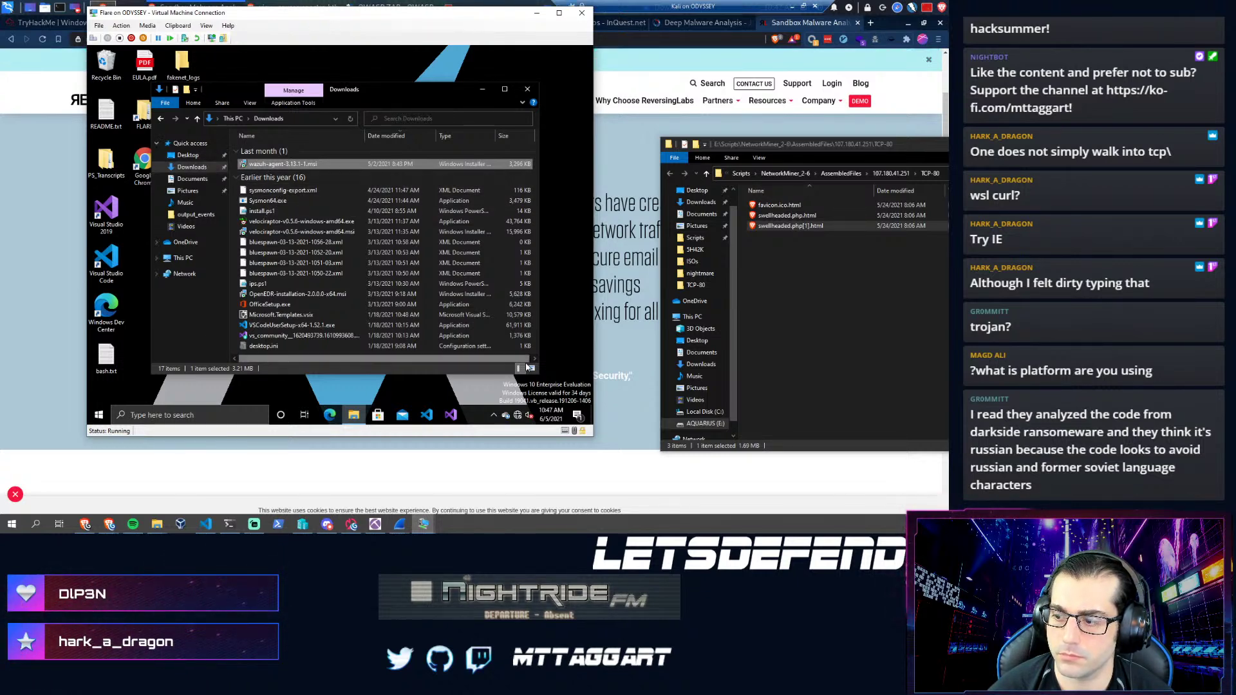
click(519, 417)
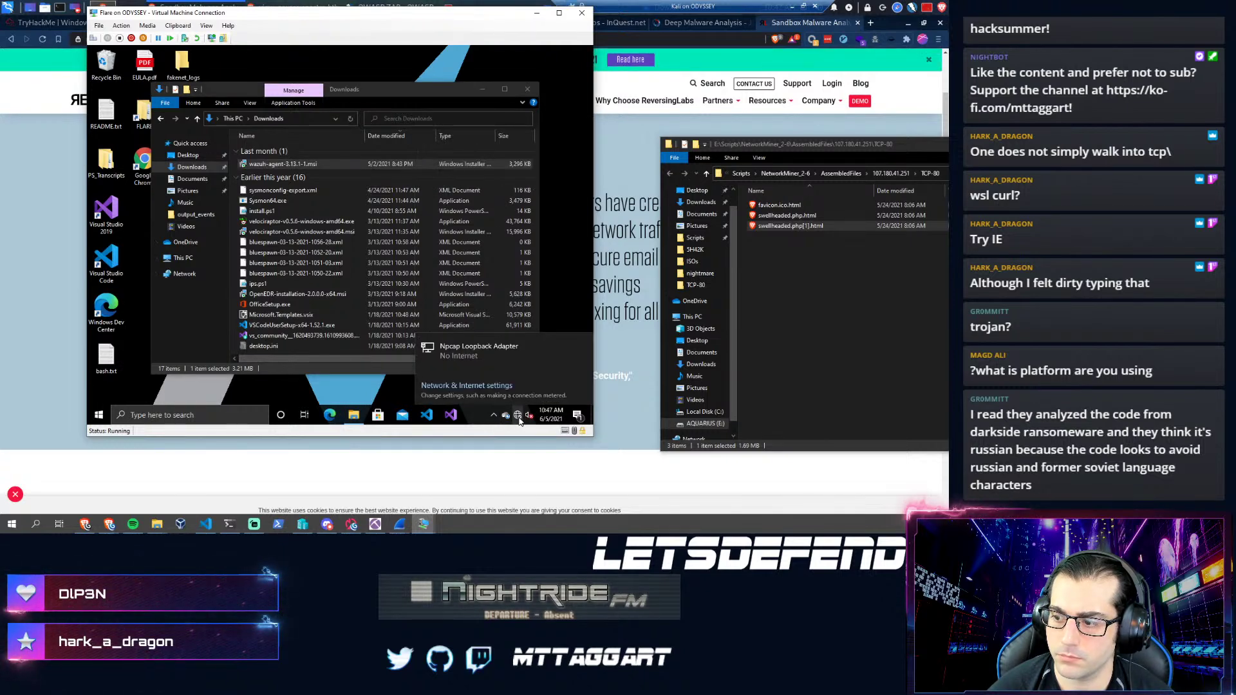
click(518, 418)
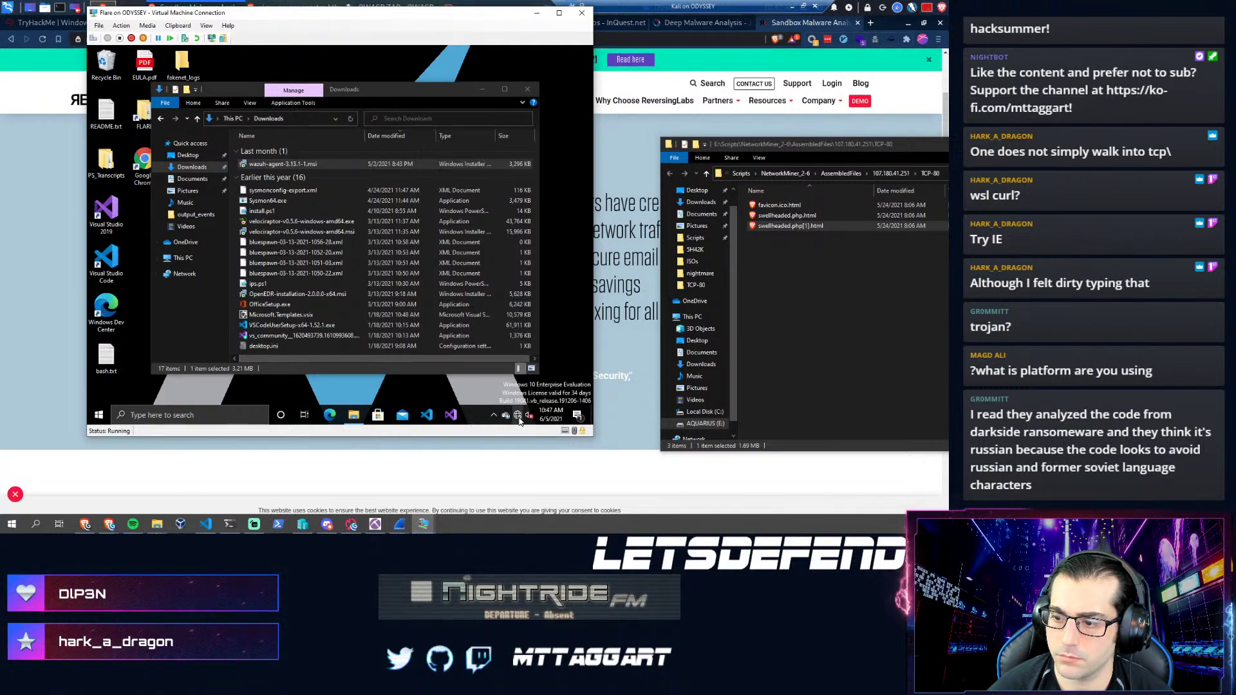
- Copy swellheaded.php[1].html from the host into the VM and maximize the FLARE VM window
right_click(764, 228)
click(779, 352)
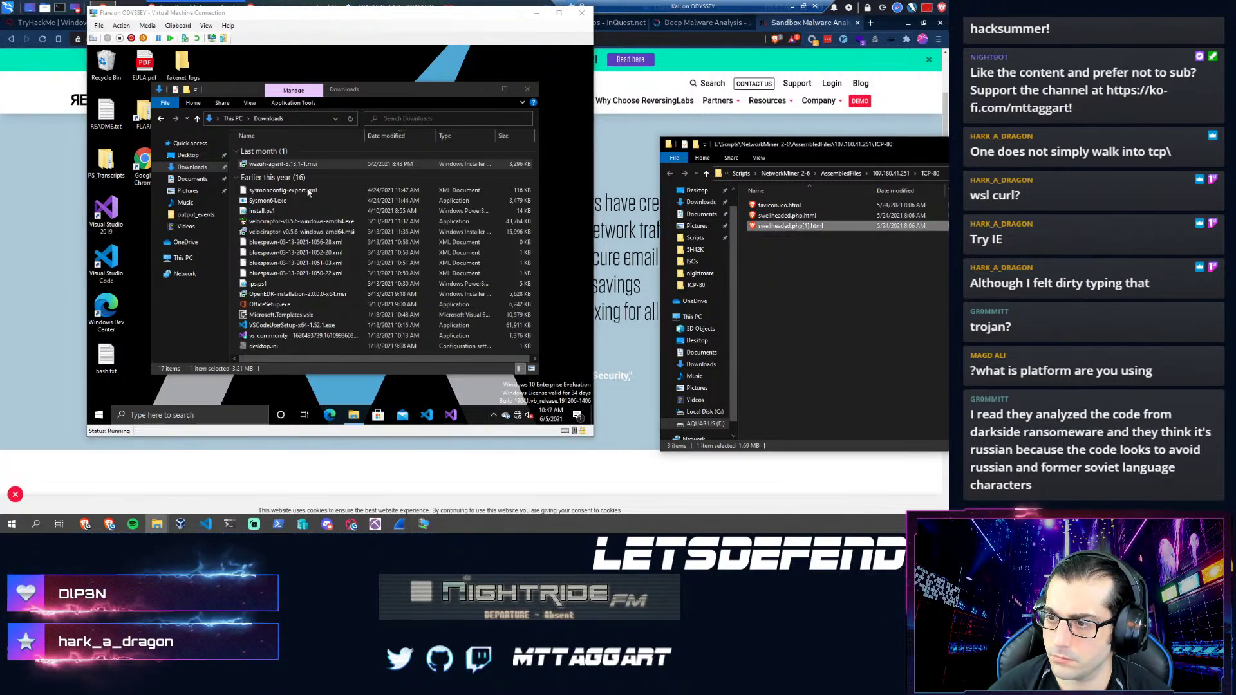
right_click(337, 143)
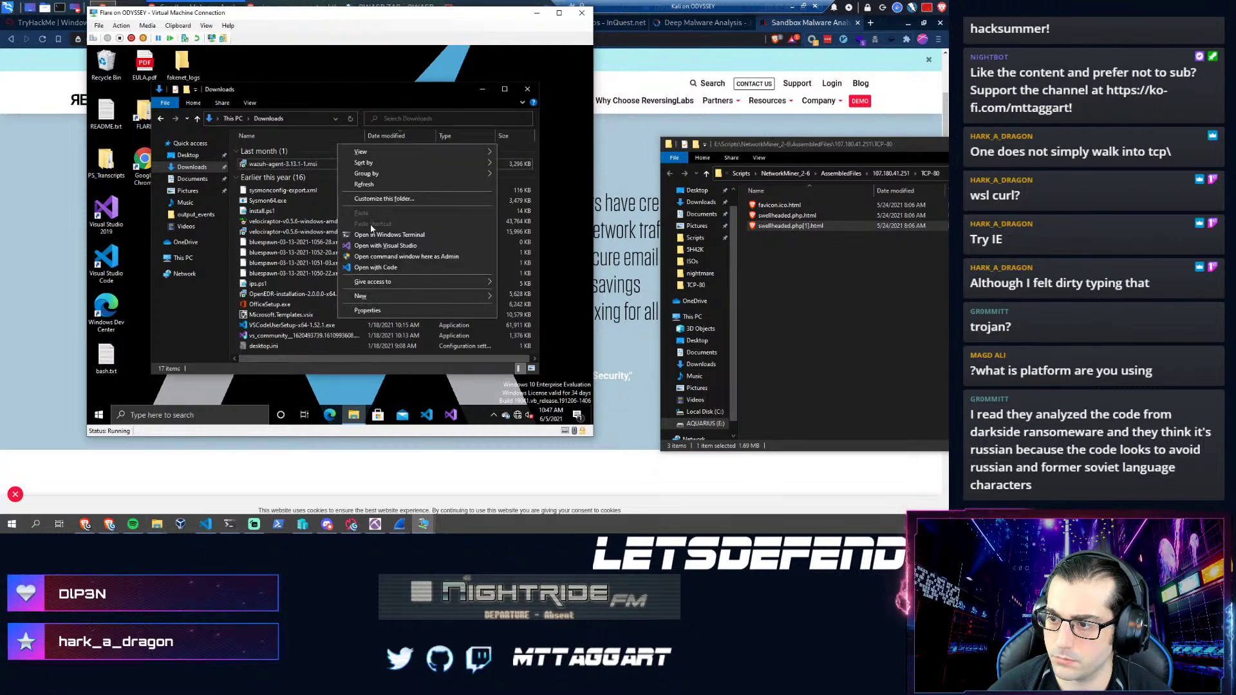
click(304, 67)
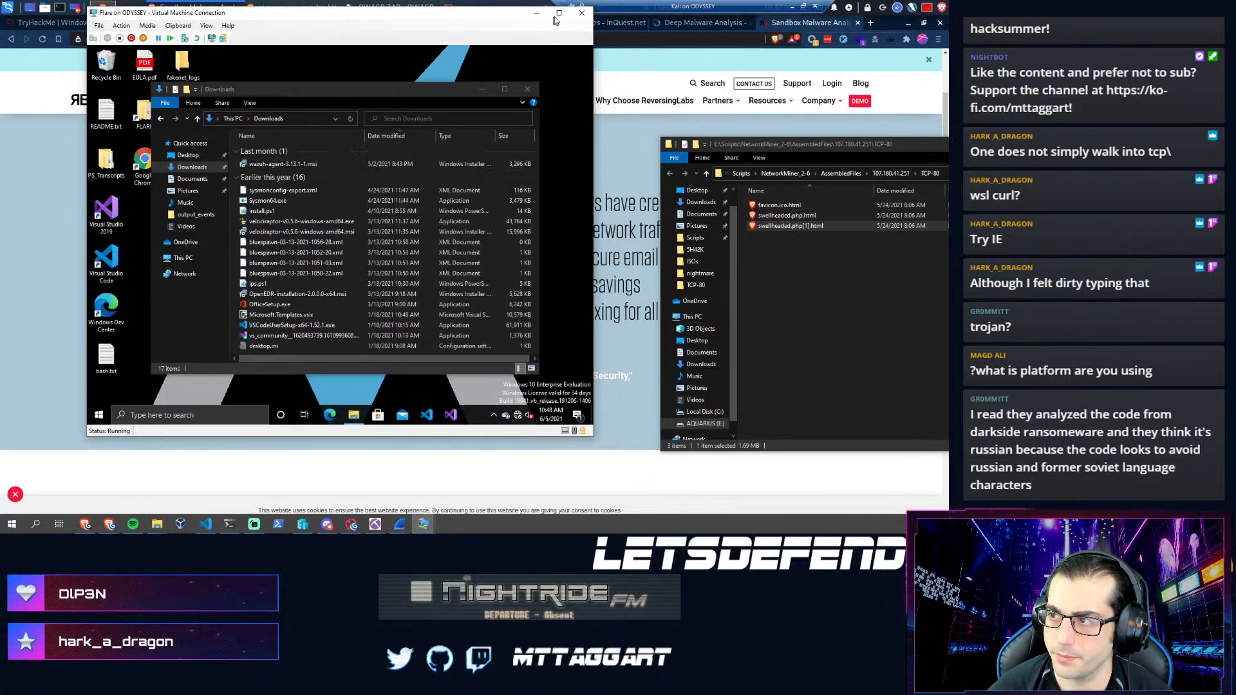
click(582, 14)
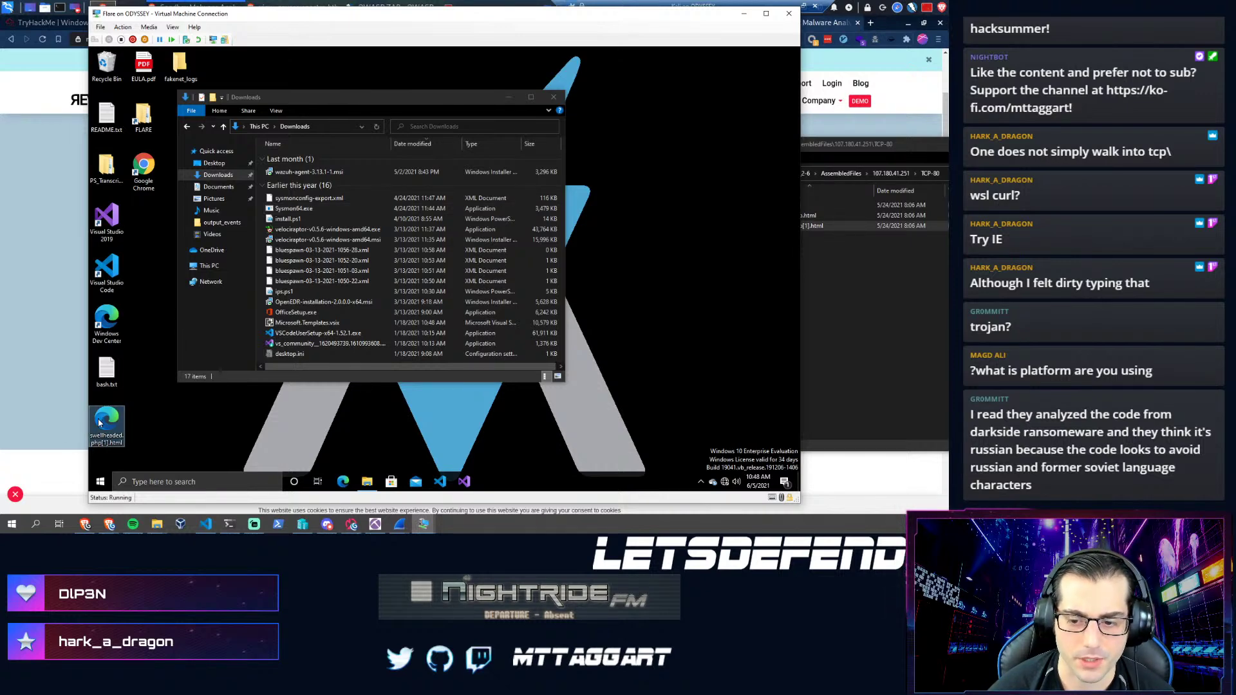
- Open swellheaded.php[1].html in Internet Explorer, dismiss the Java add-on notice, then close IE
click(793, 226)
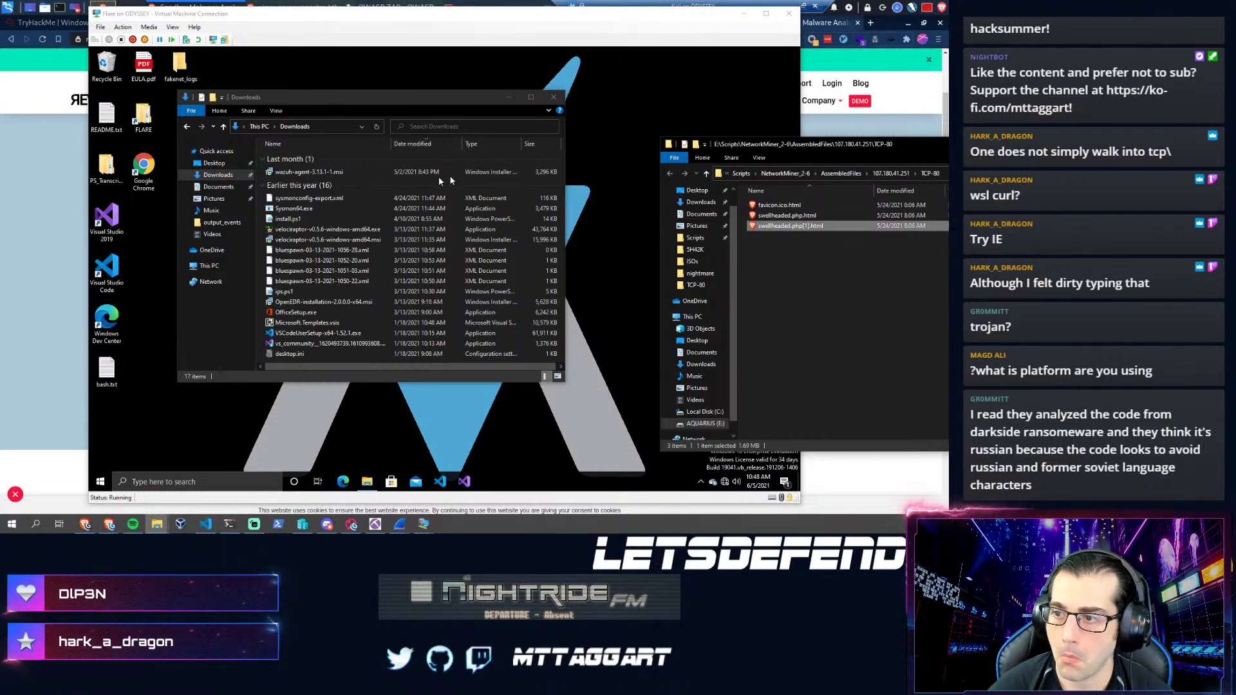
click(352, 172)
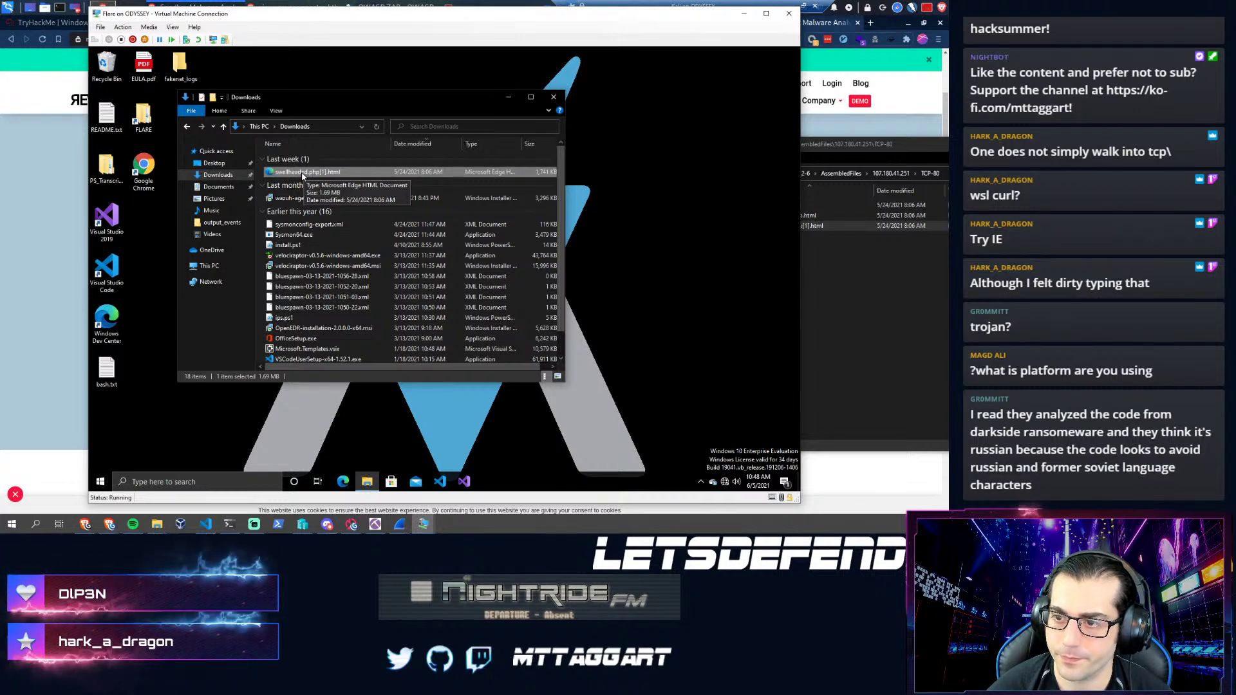
double_click(303, 172)
right_click(302, 172)
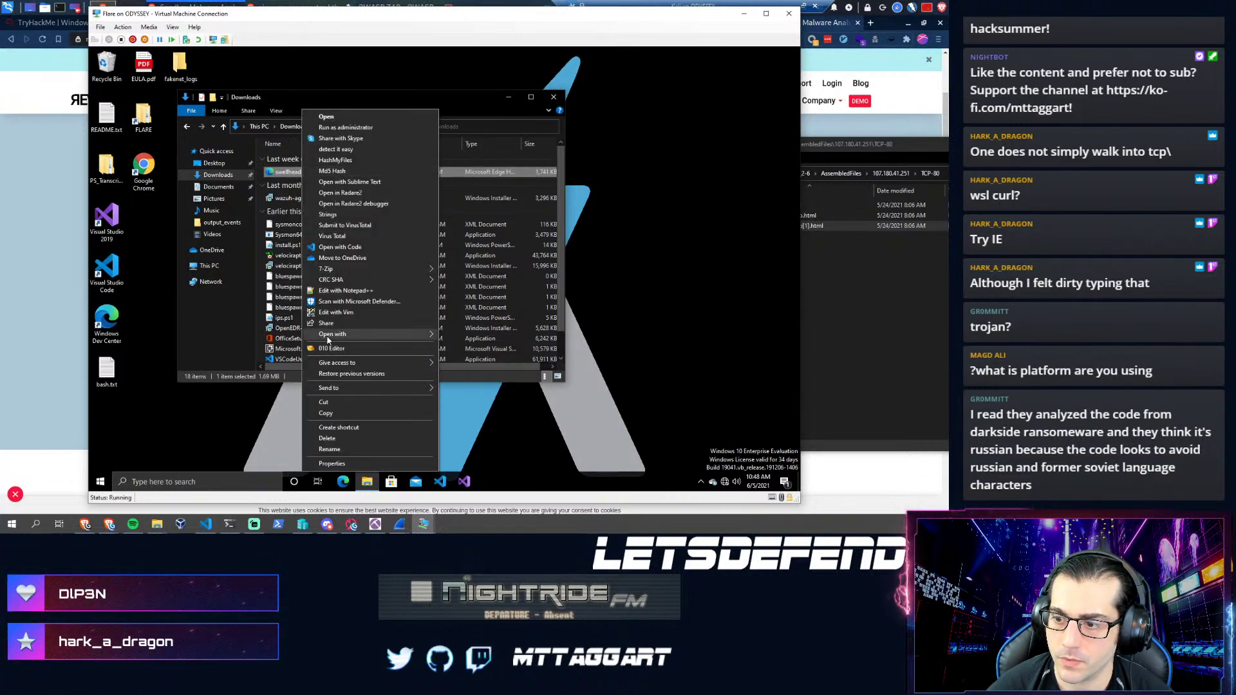
mouse_move(334, 335)
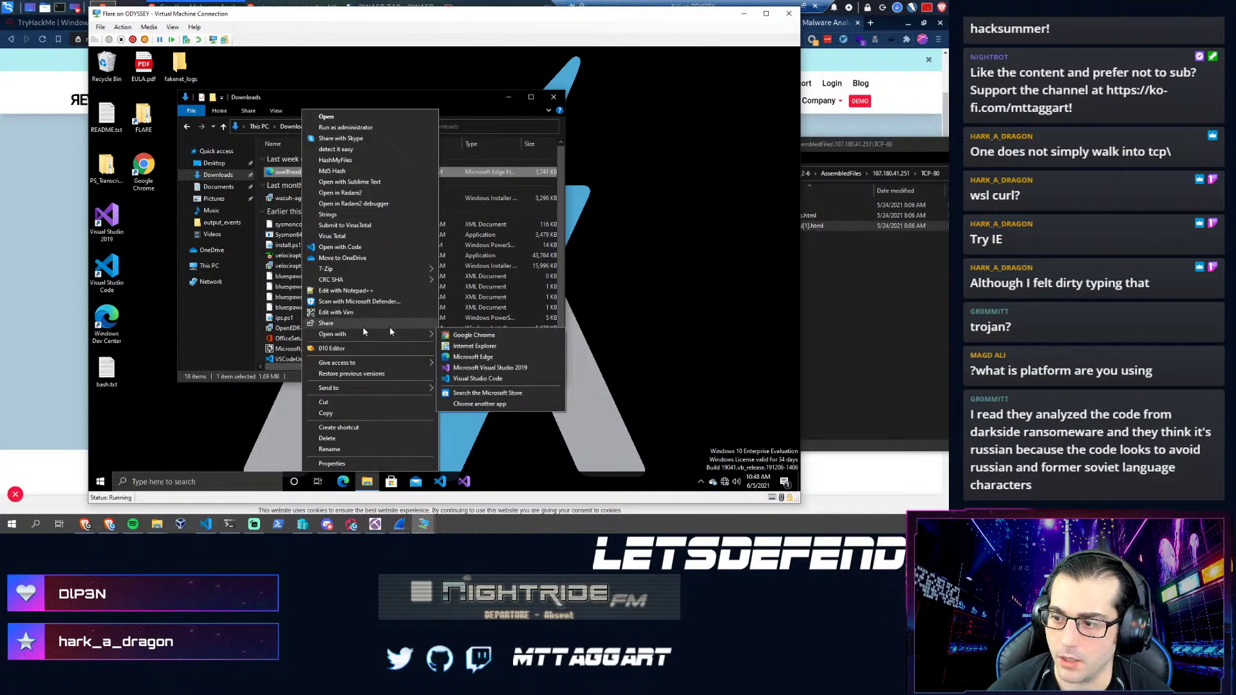
click(475, 347)
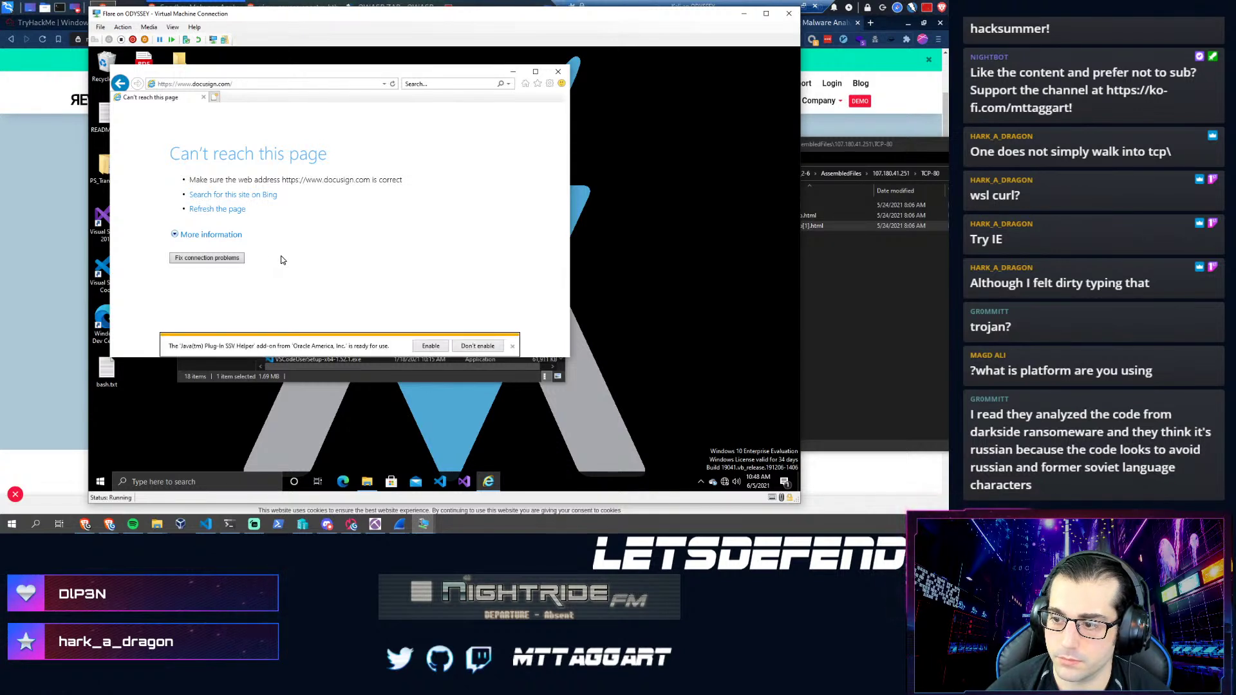
click(447, 347)
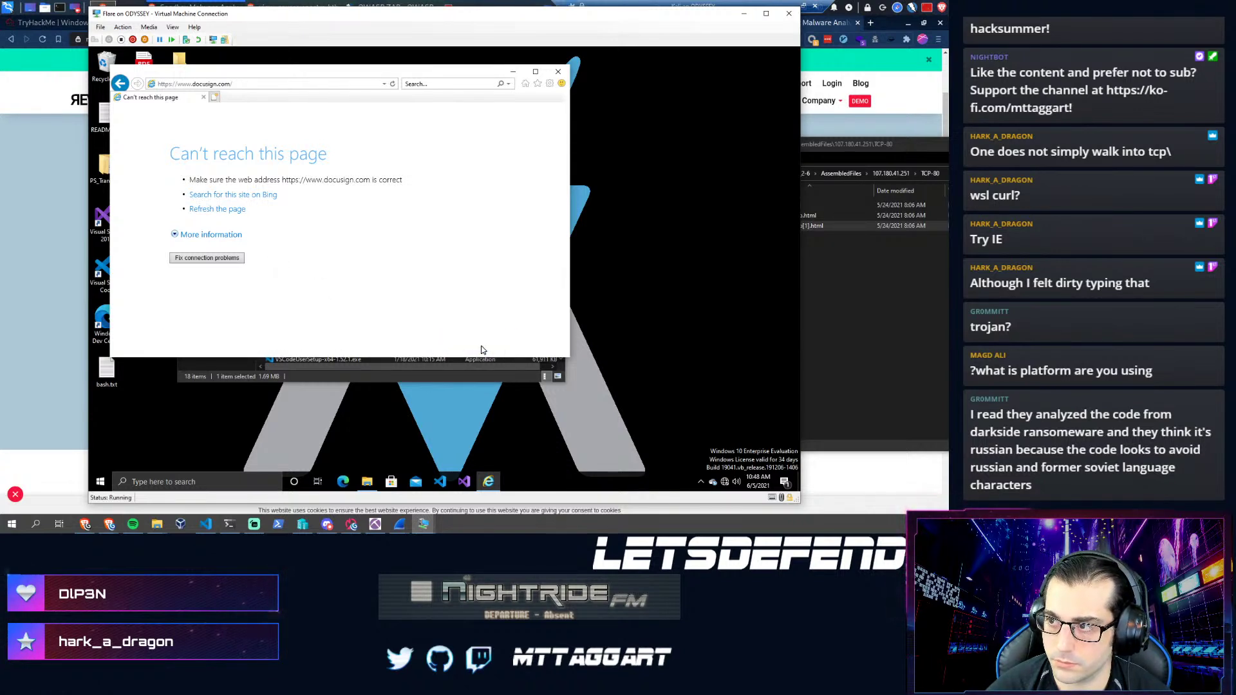
click(125, 85)
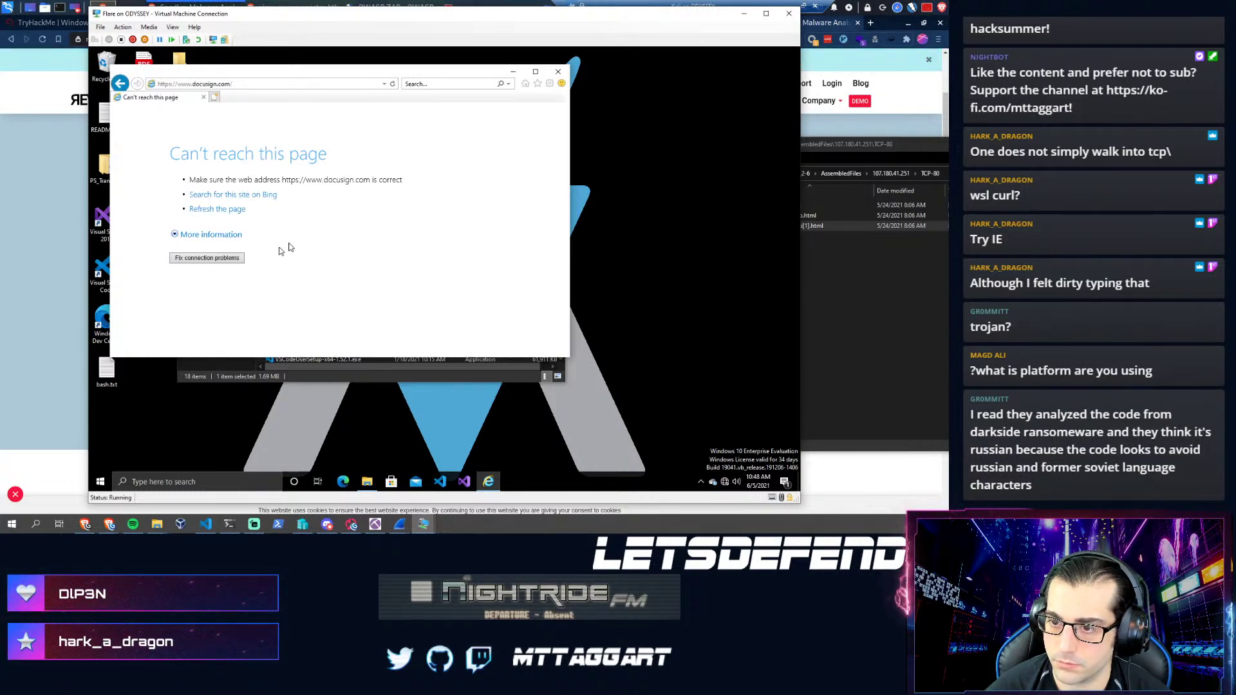
click(557, 72)
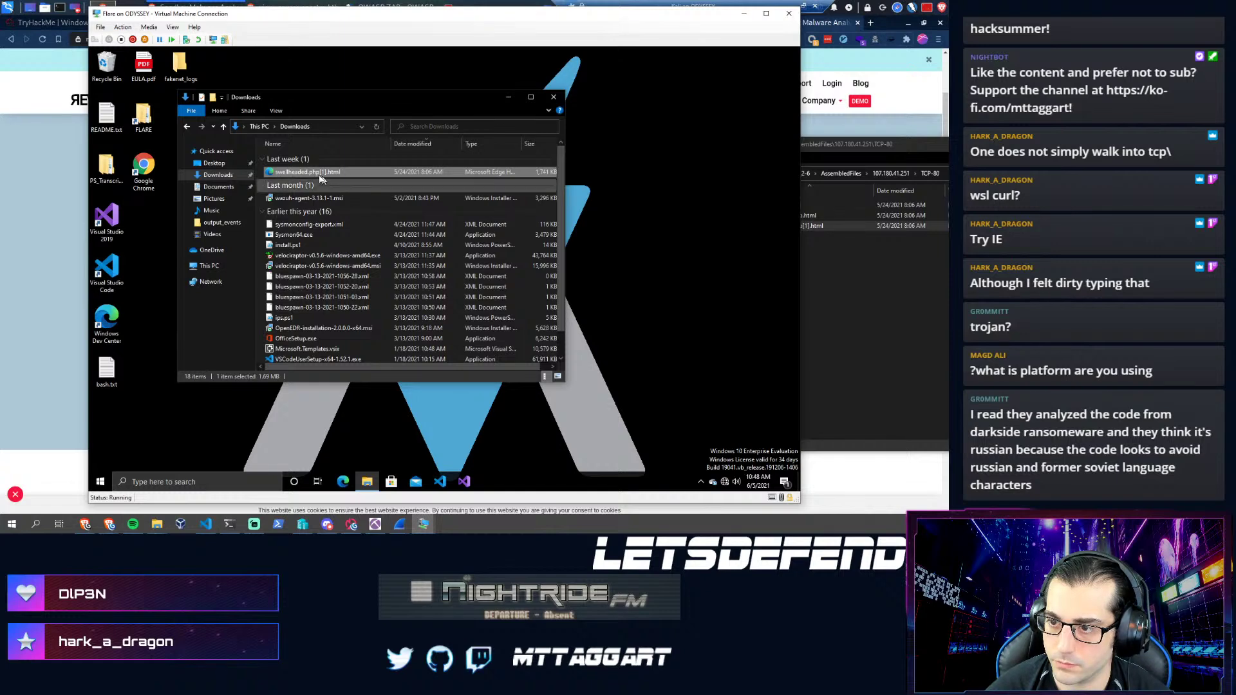
- Open swellheaded.php[1].html again in Microsoft Edge, dismiss the restore prompt and close Edge
double_click(295, 172)
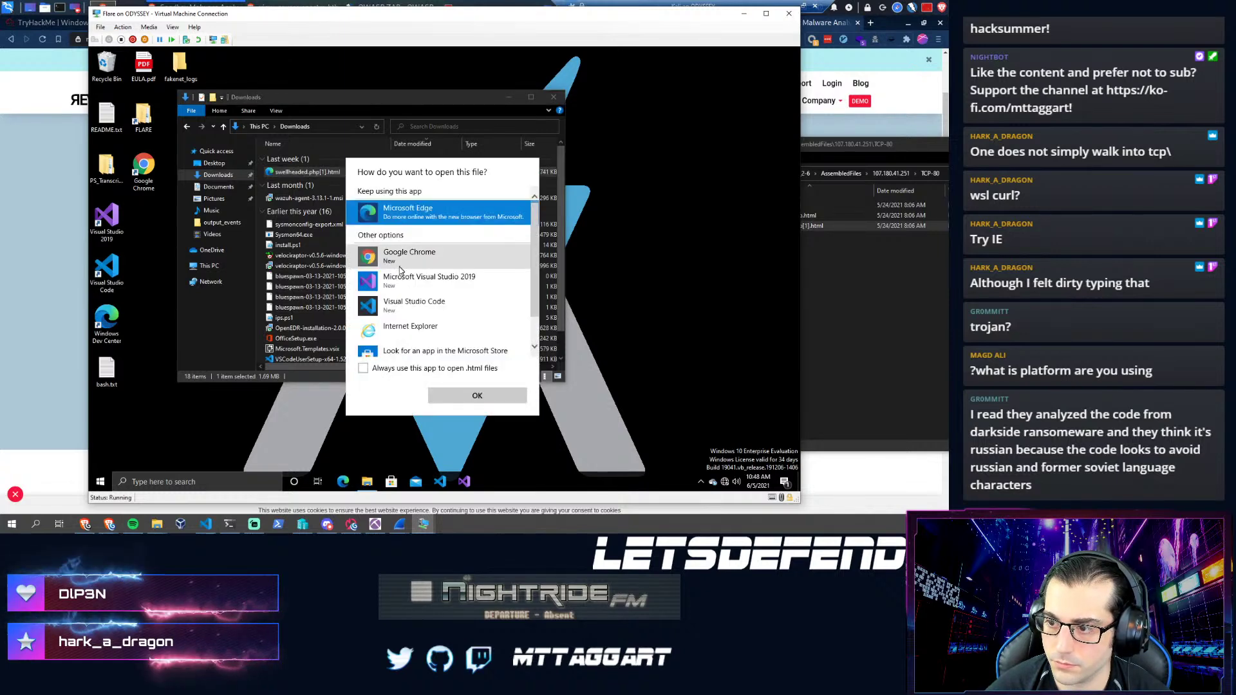
click(454, 396)
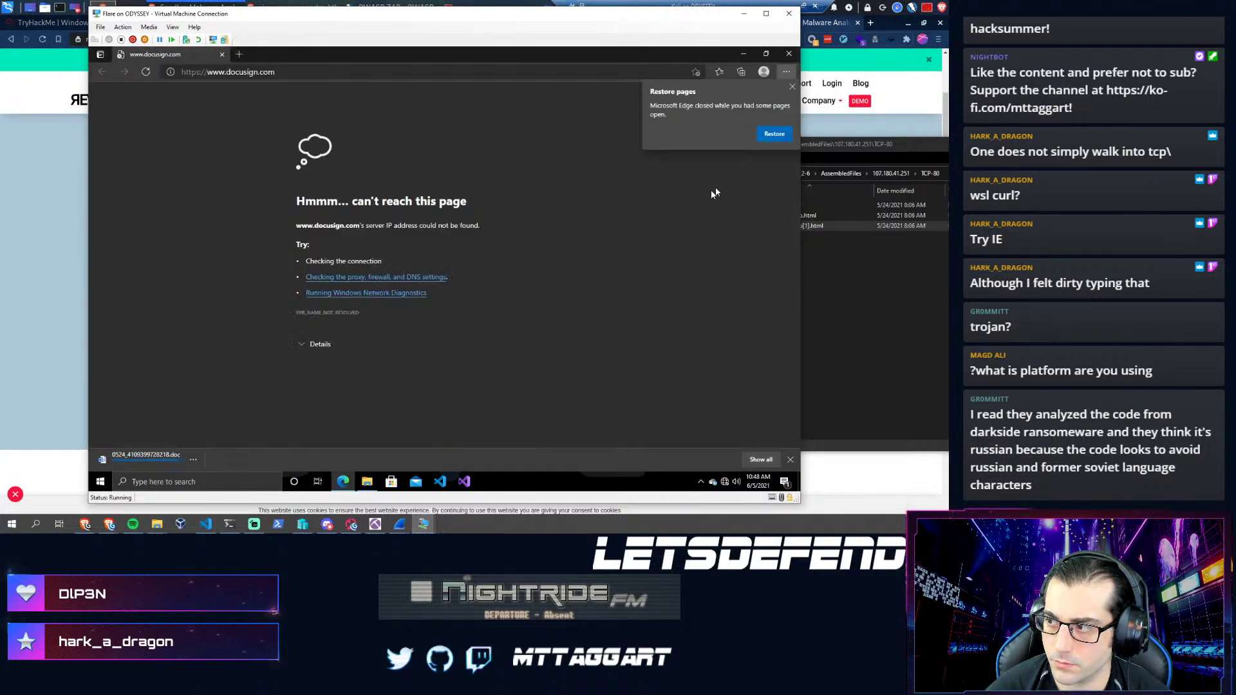
click(792, 86)
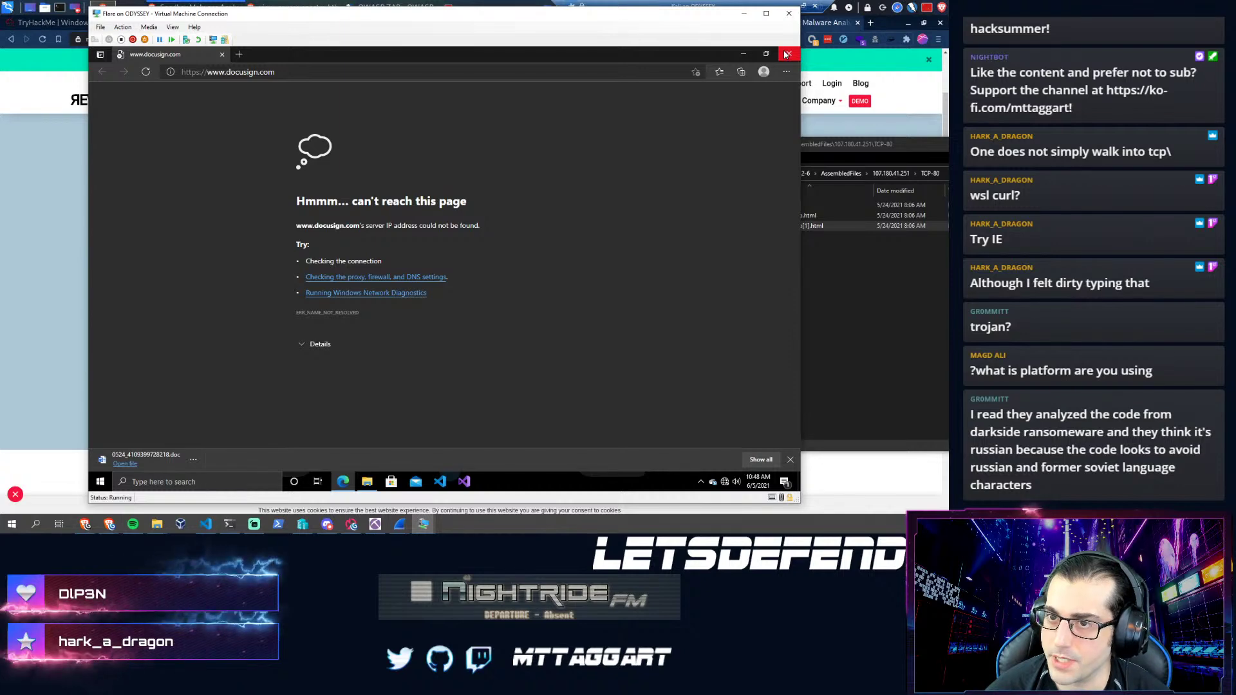
click(787, 54)
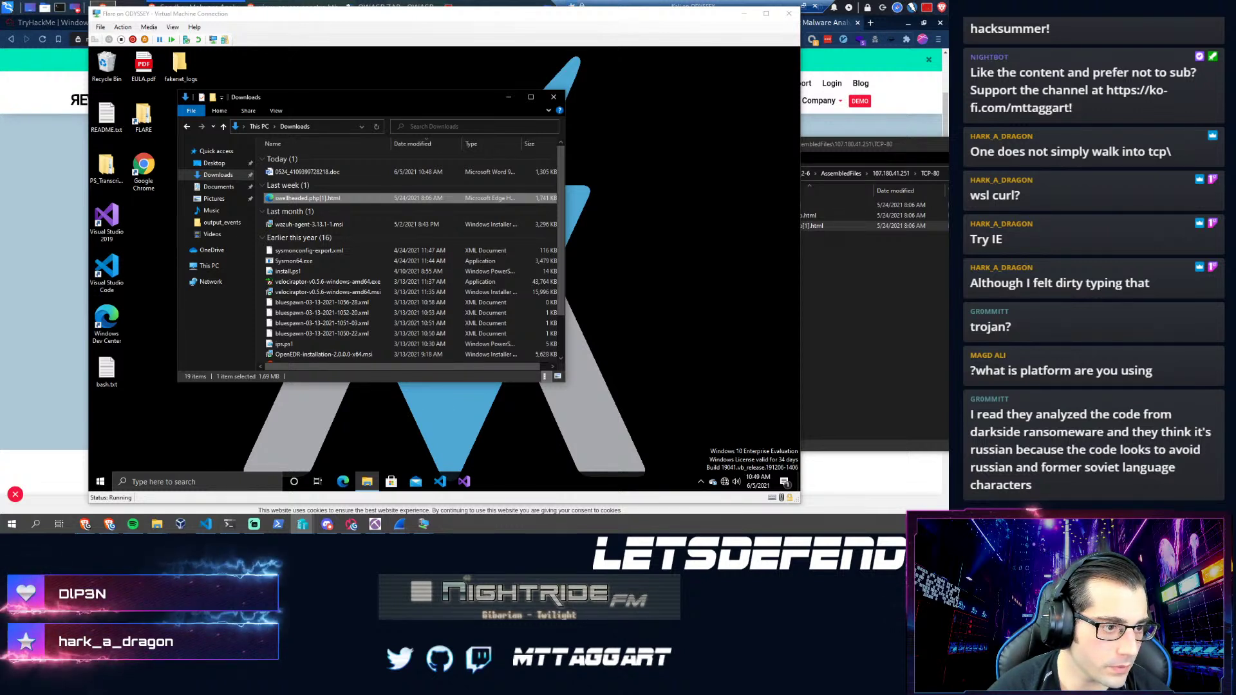
- Connect the FLARE VM's network adapter to Default Switch in the VM settings
key(ctrl+s)
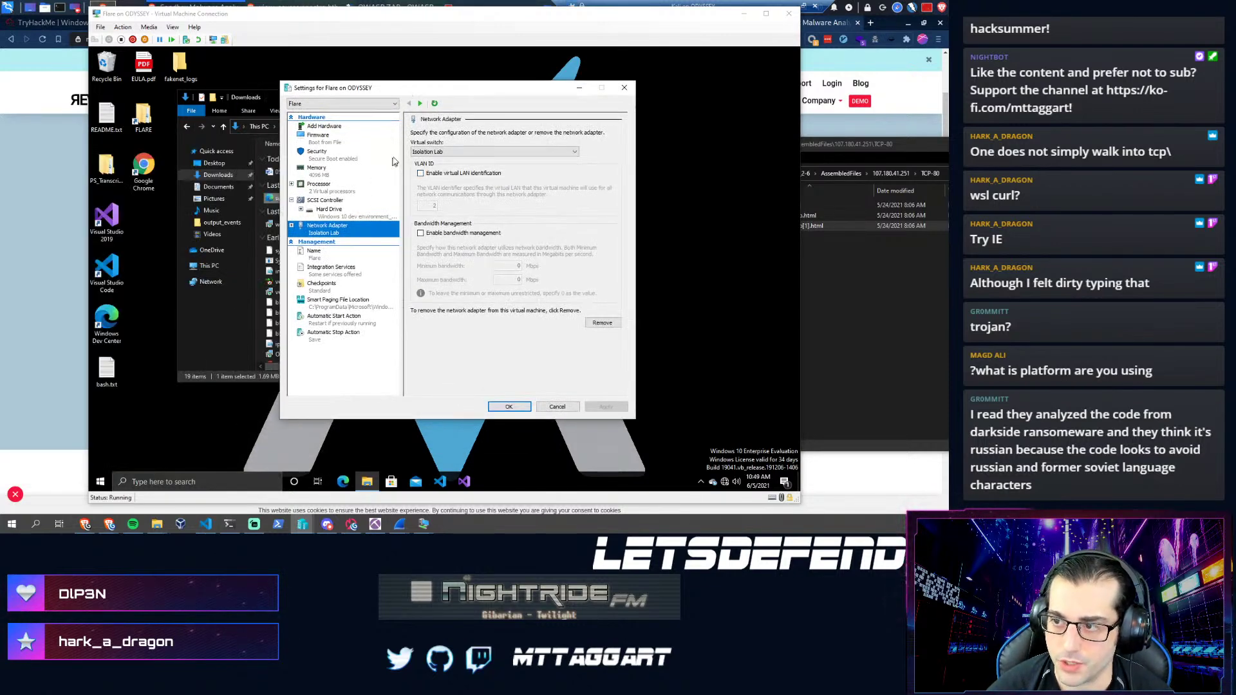
click(430, 152)
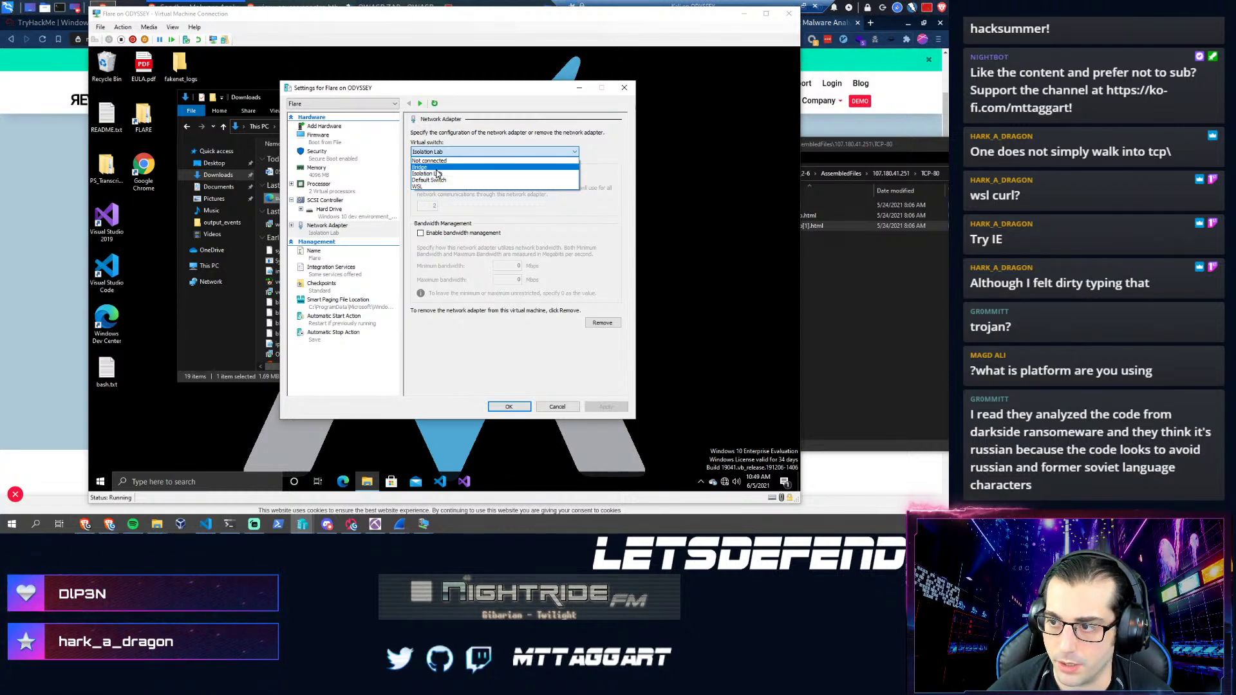
click(430, 180)
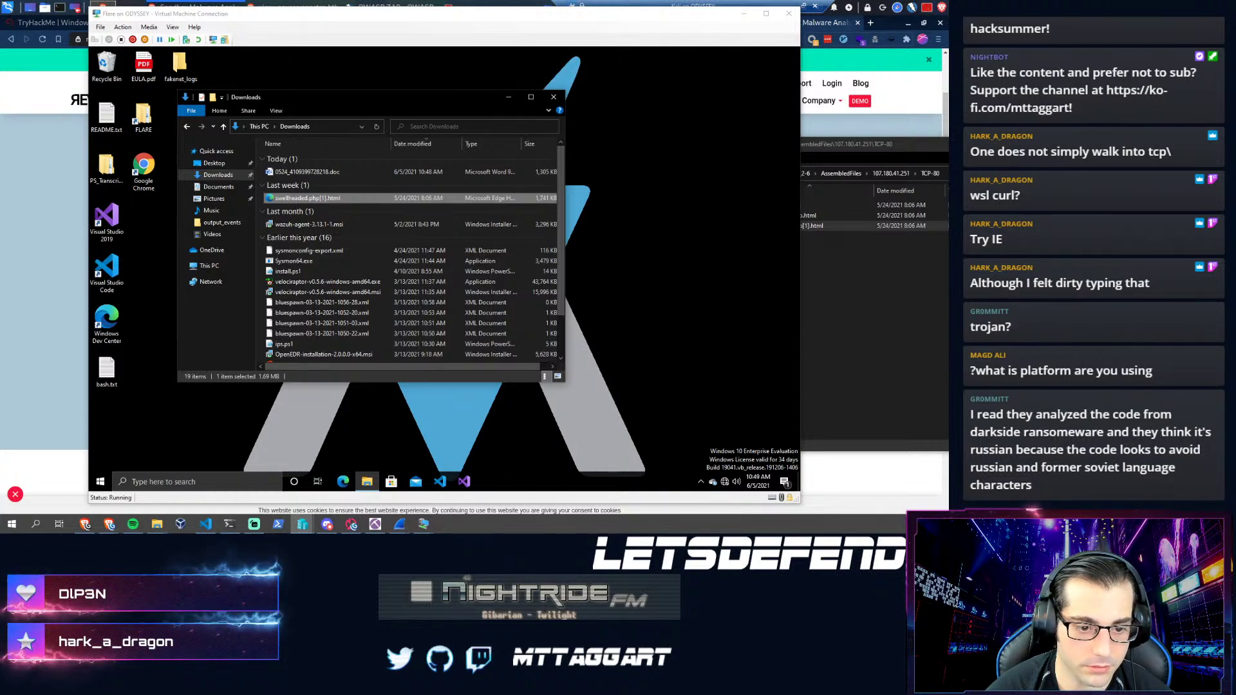
- Select the downloaded 0524_4109399728218.doc and launch Windows PowerShell from the VM's Start menu
click(317, 173)
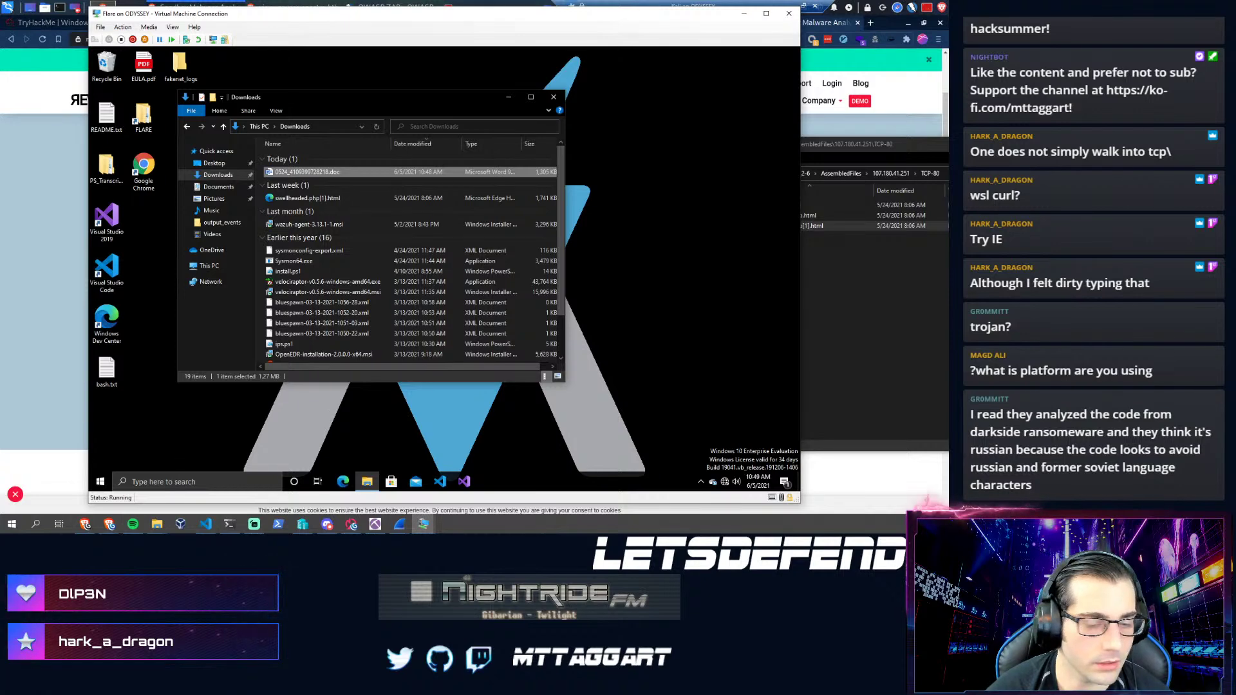
click(107, 480)
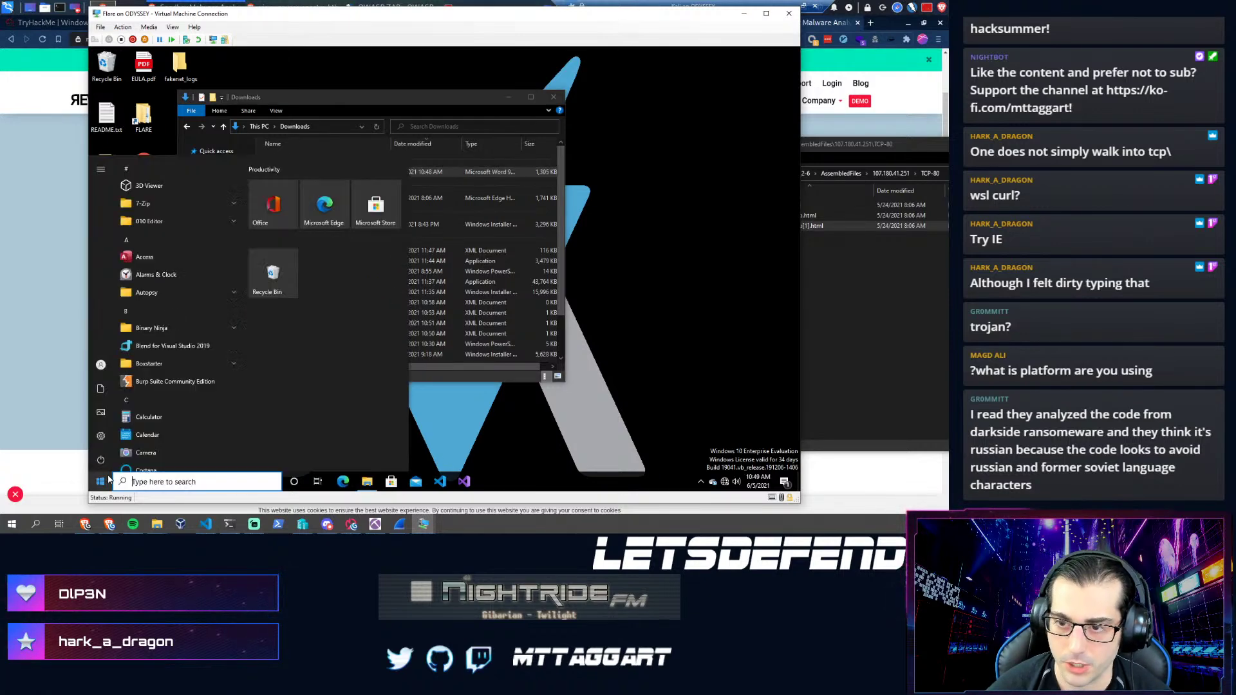
text(powershell)
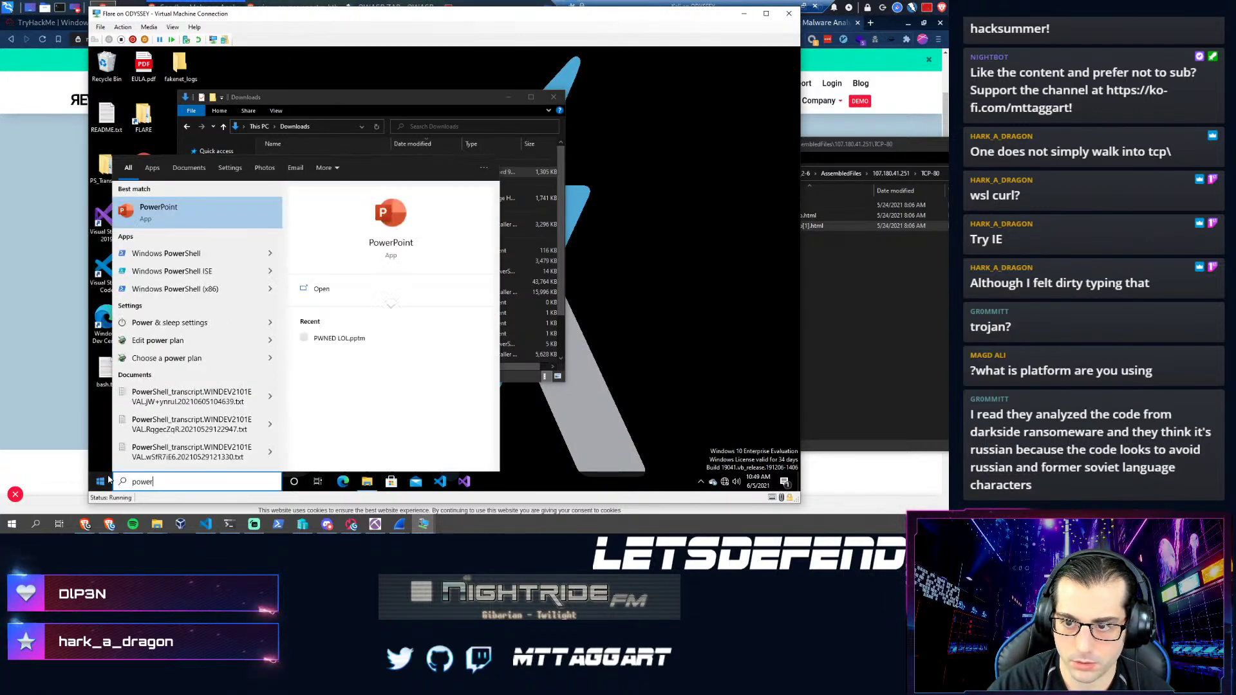
key(Return)
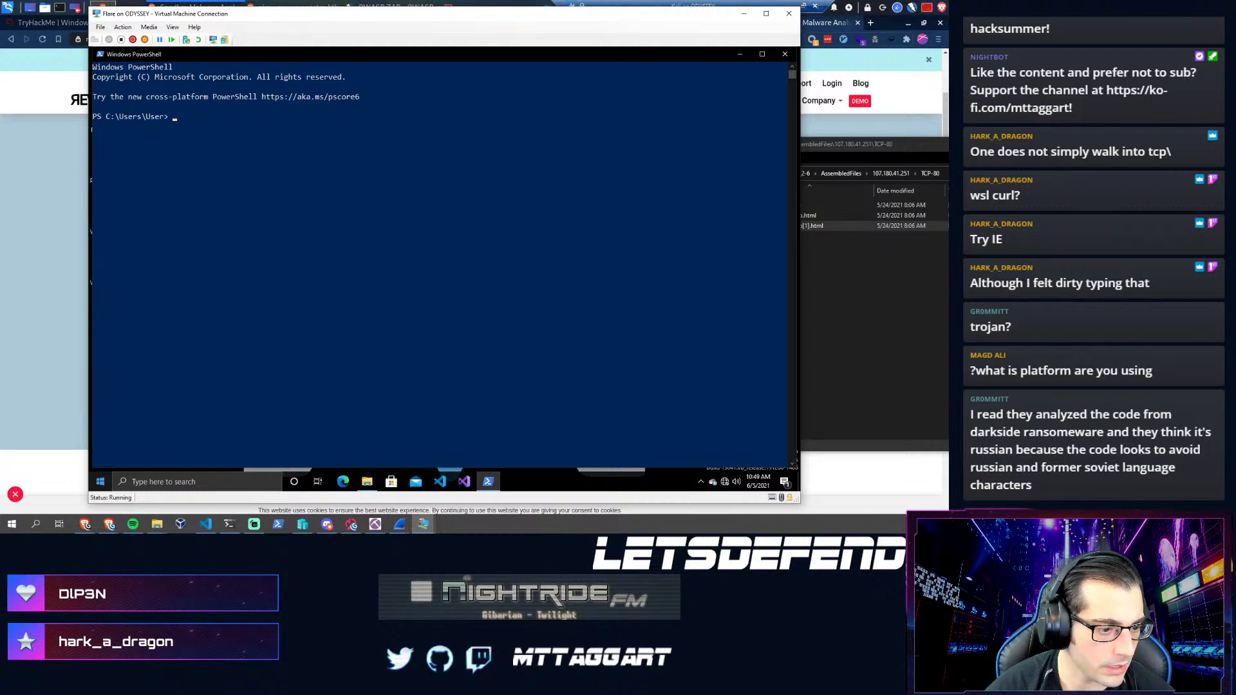
key(alt+Tab)
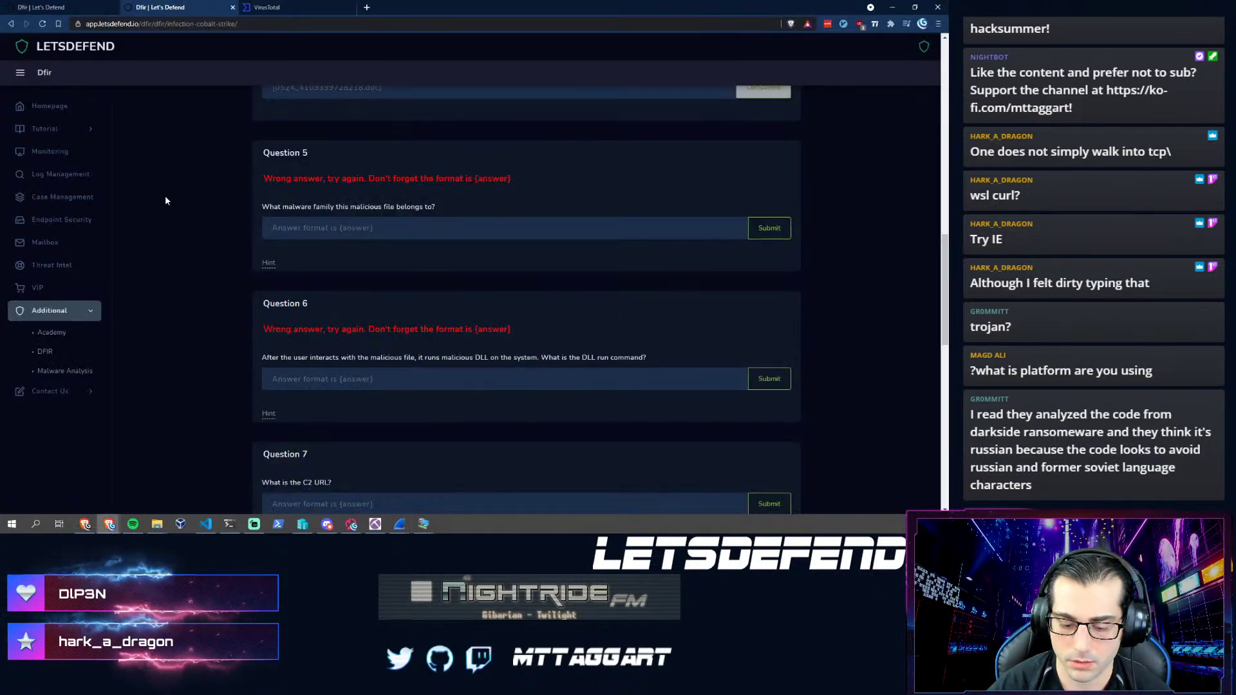
key(ctrl+t)
text(oni)
key(Return)
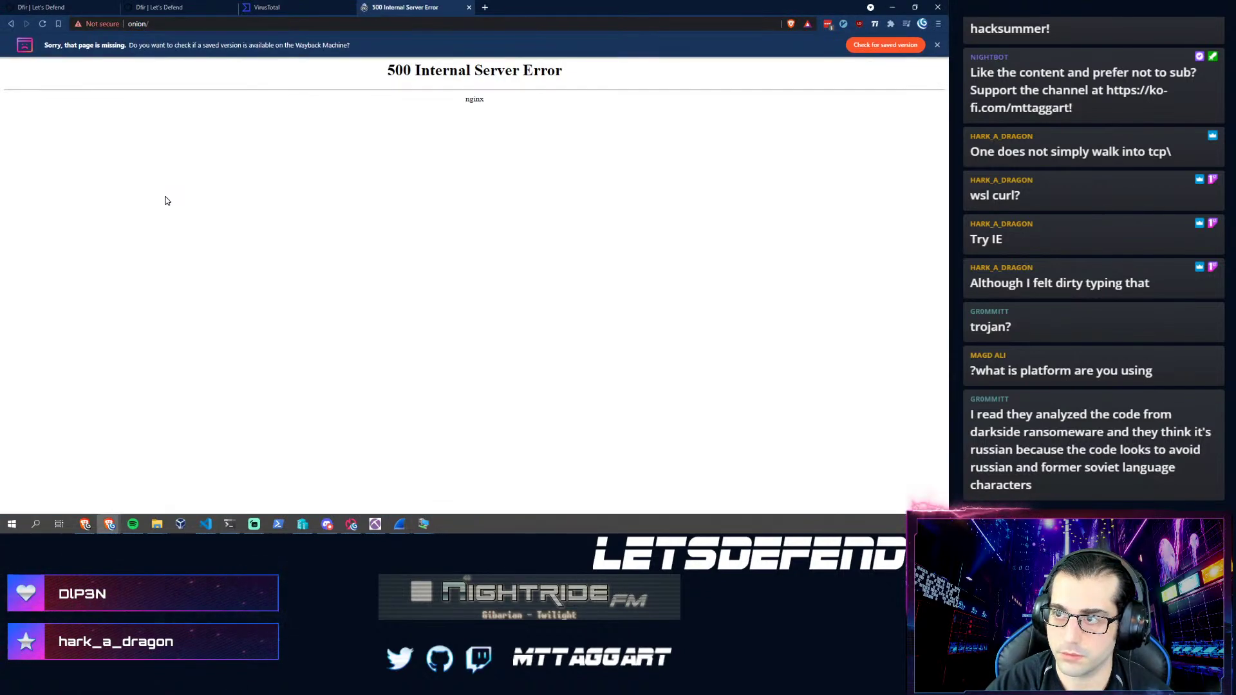
key(ctrl+l)
text(http)
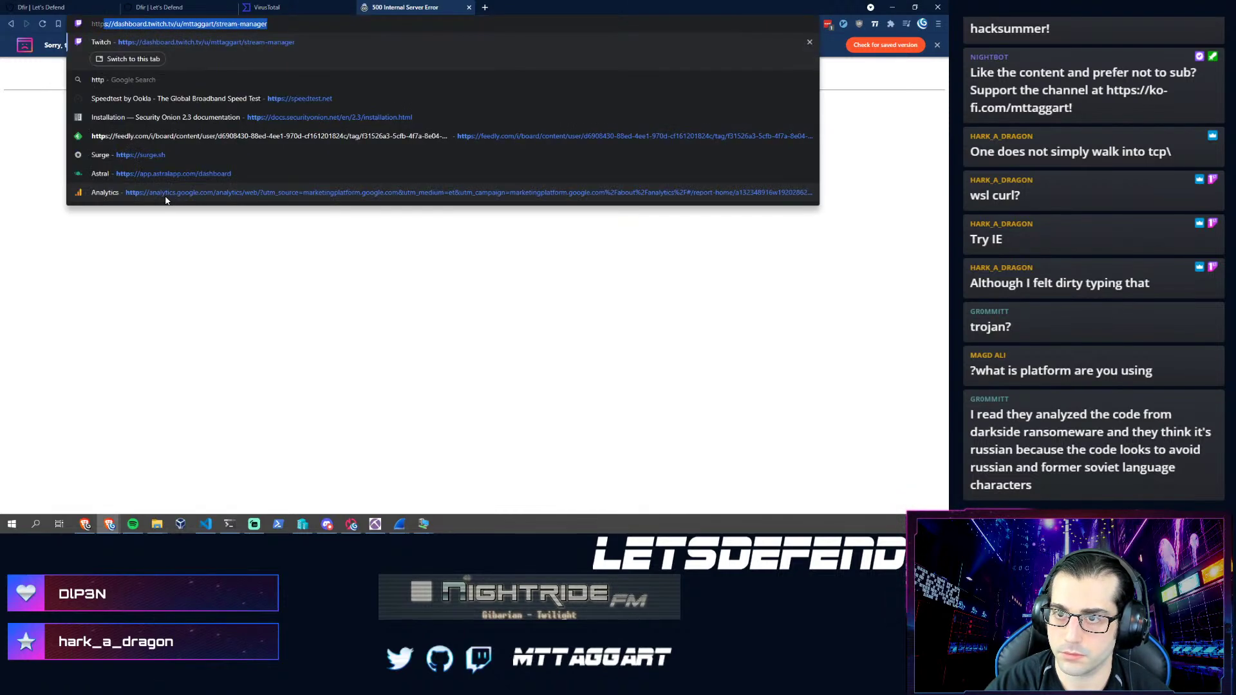
text(s:)
key(BackSpace)
text(://onion)
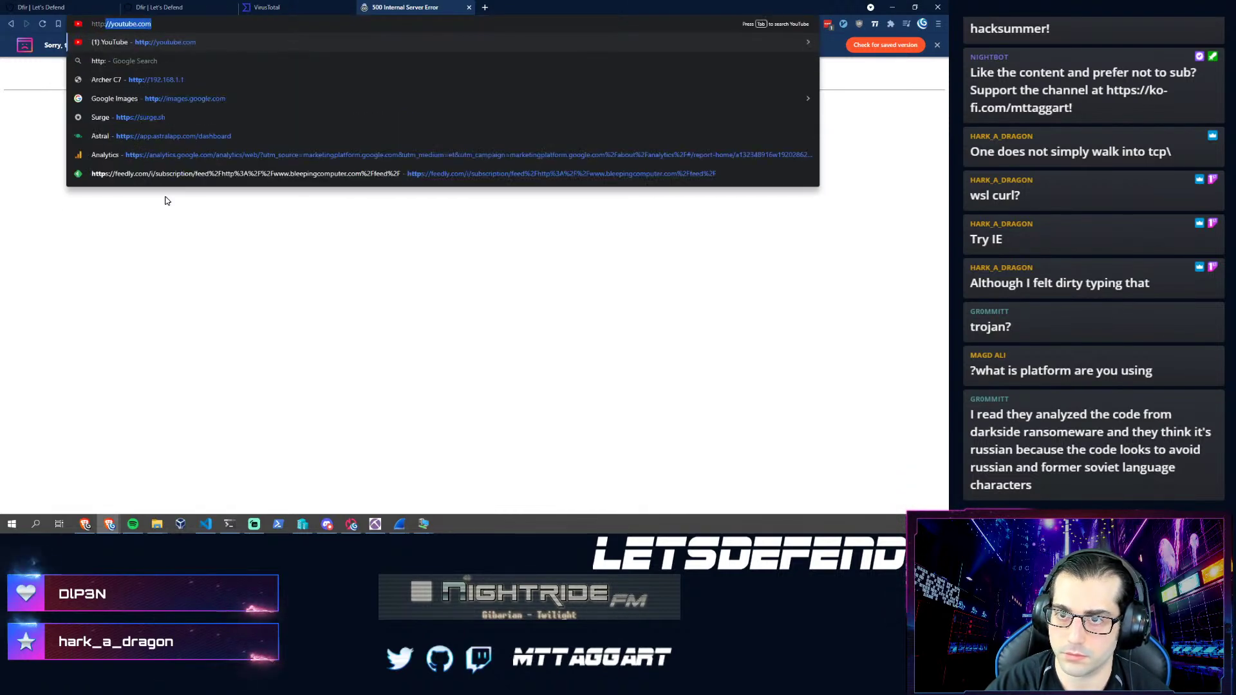
key(Return)
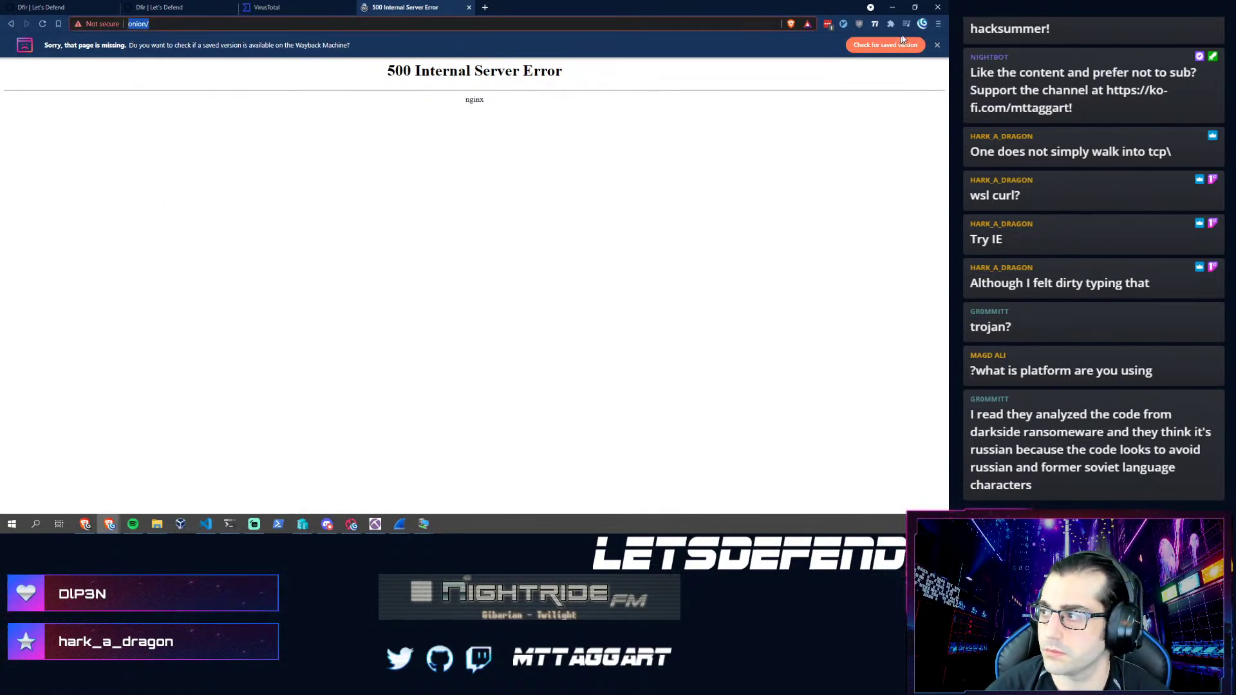
click(937, 45)
key(F5)
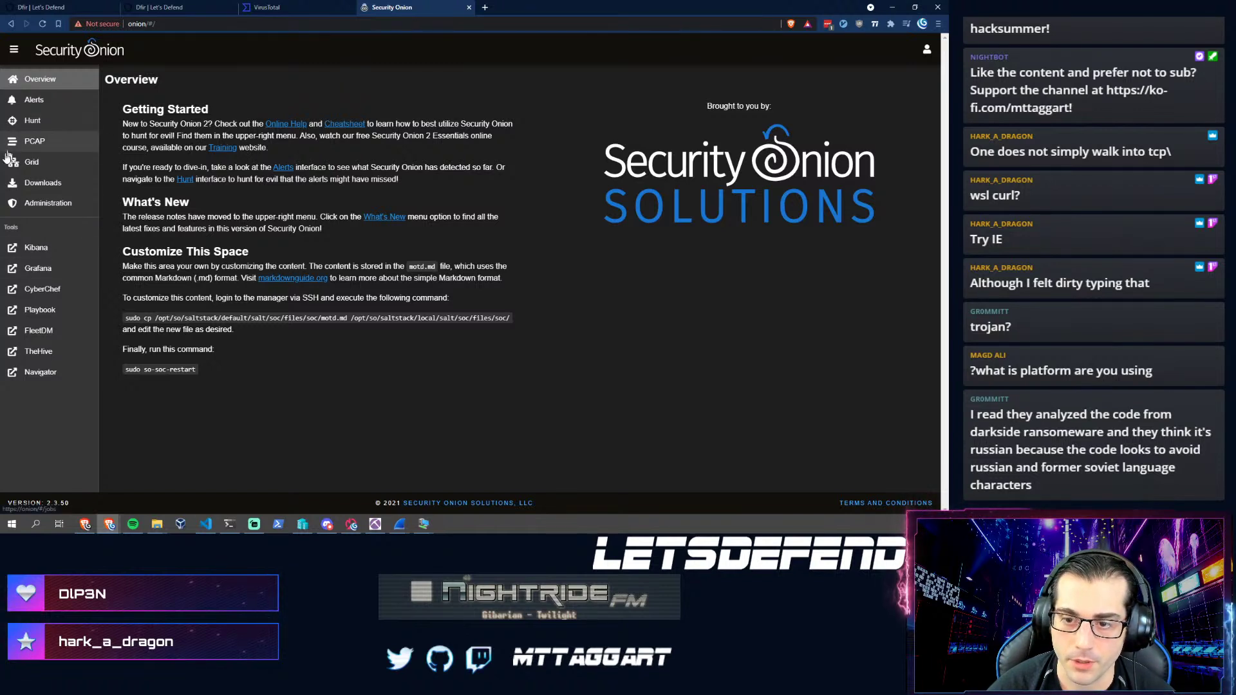
- Open the Grid page and expand then collapse the onion node's details
click(52, 169)
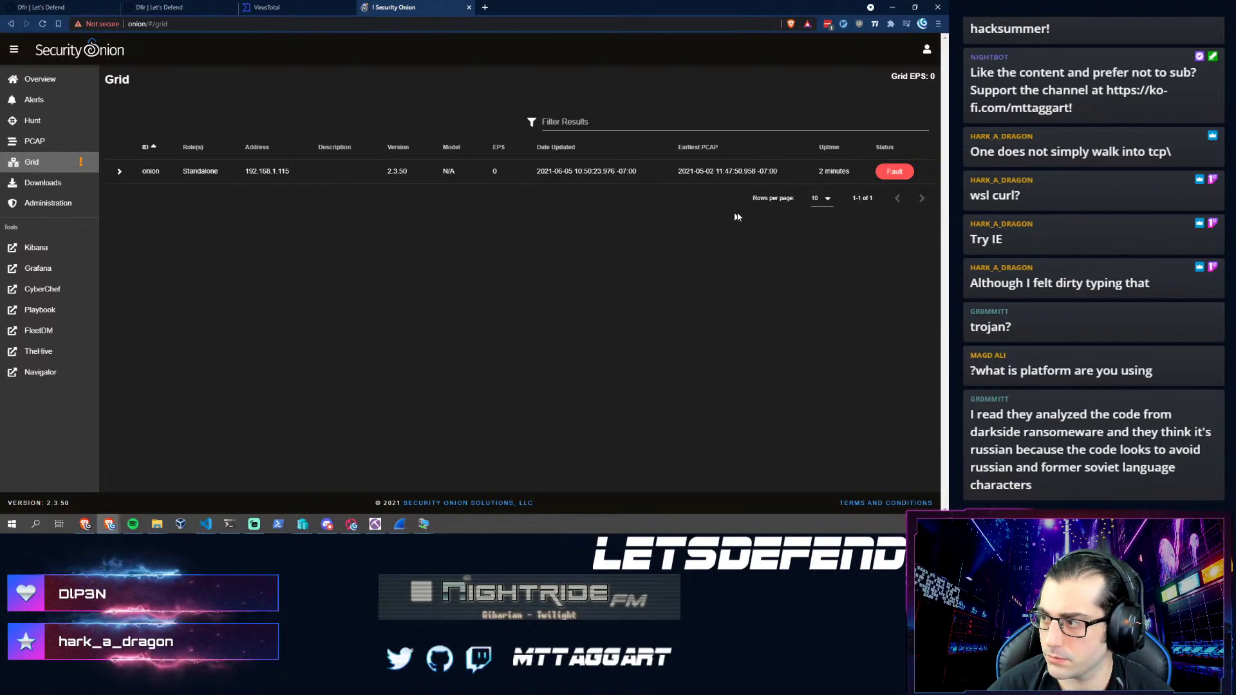
click(870, 175)
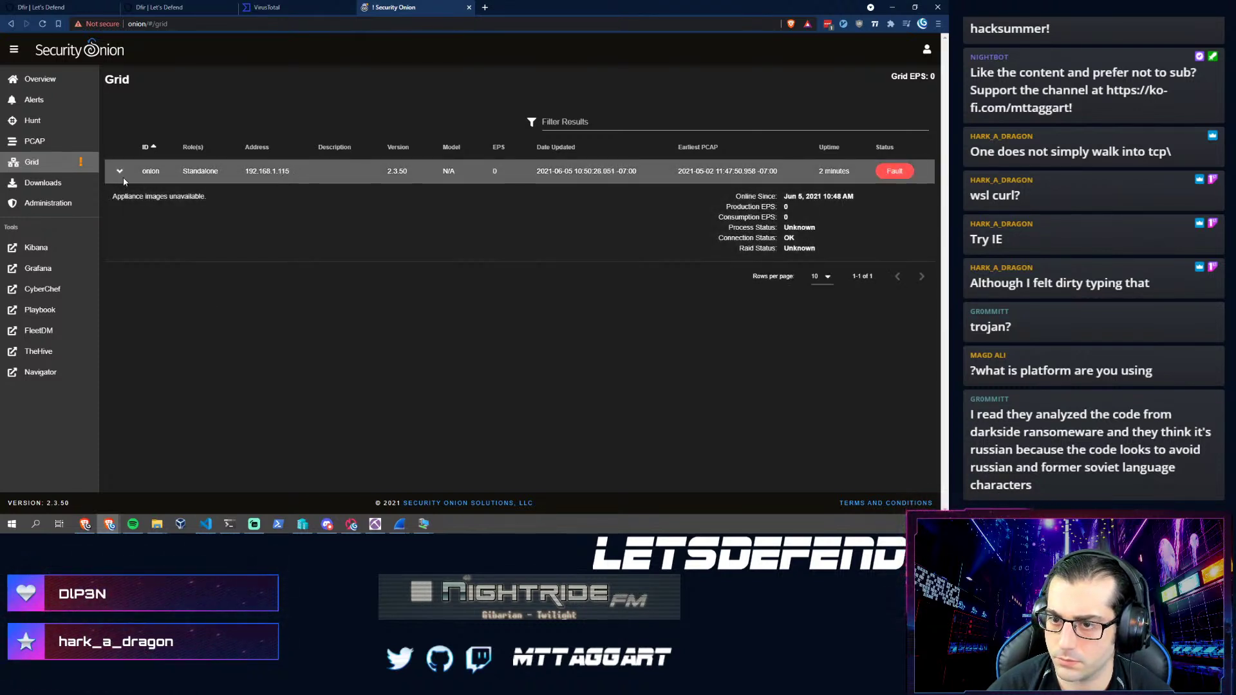
click(117, 172)
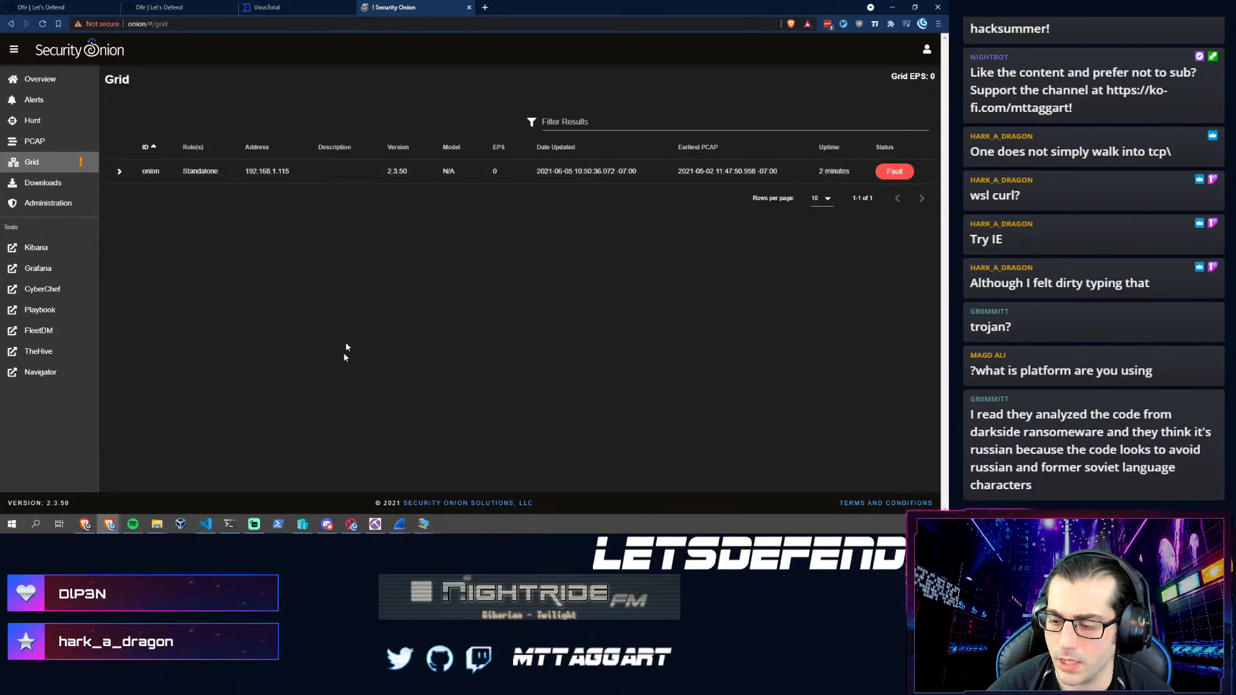
- In the FLARE VM PowerShell, ping 10.0.1.2 and stop it
mouse_move(424, 523)
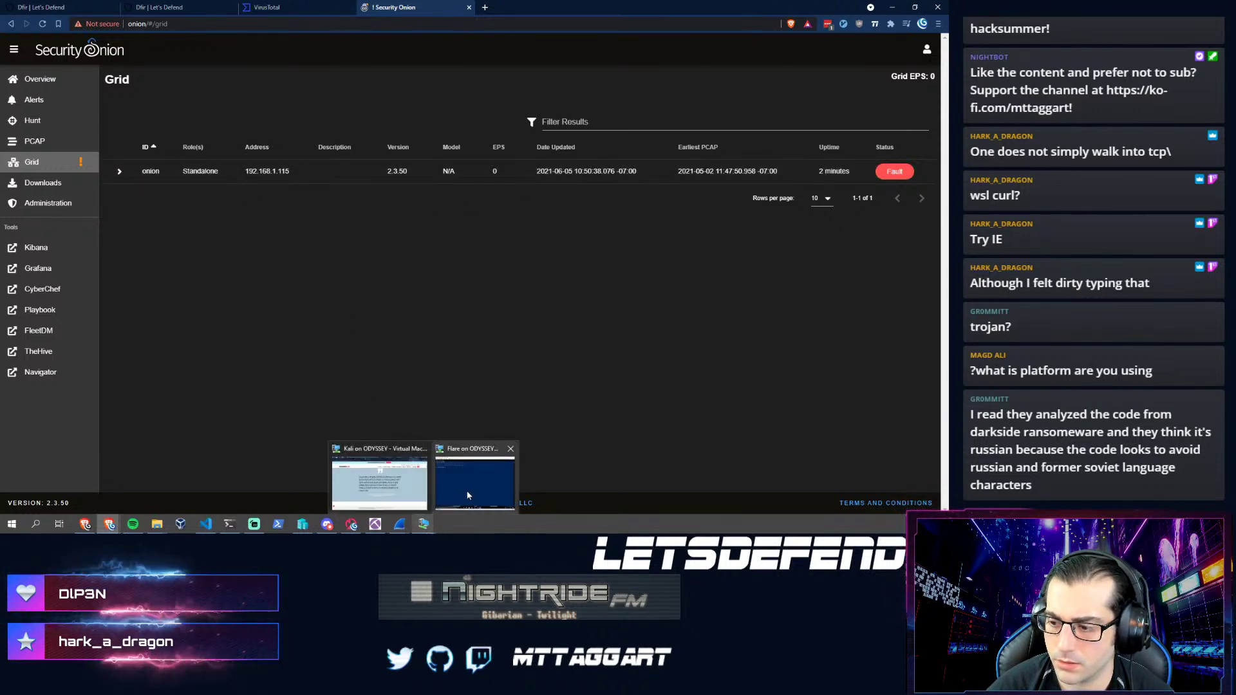
click(513, 483)
text(ping 1)
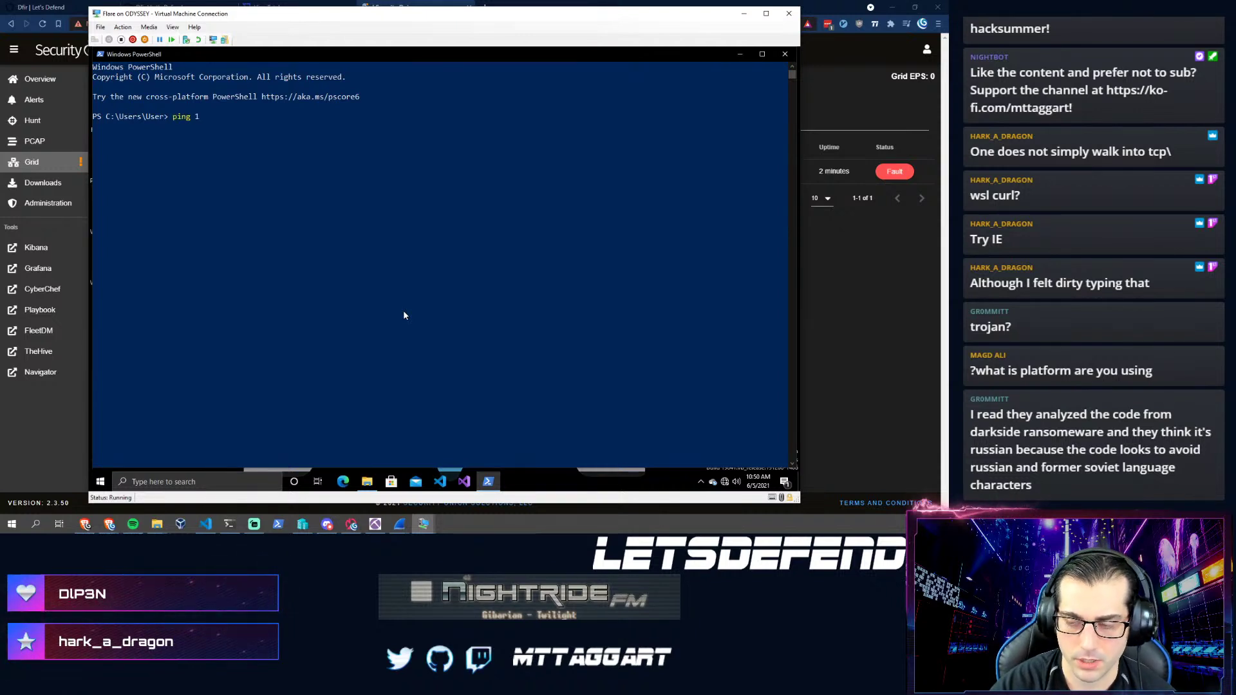
text(0.0.1.1)
key(BackSpace)
text(2)
key(Return)
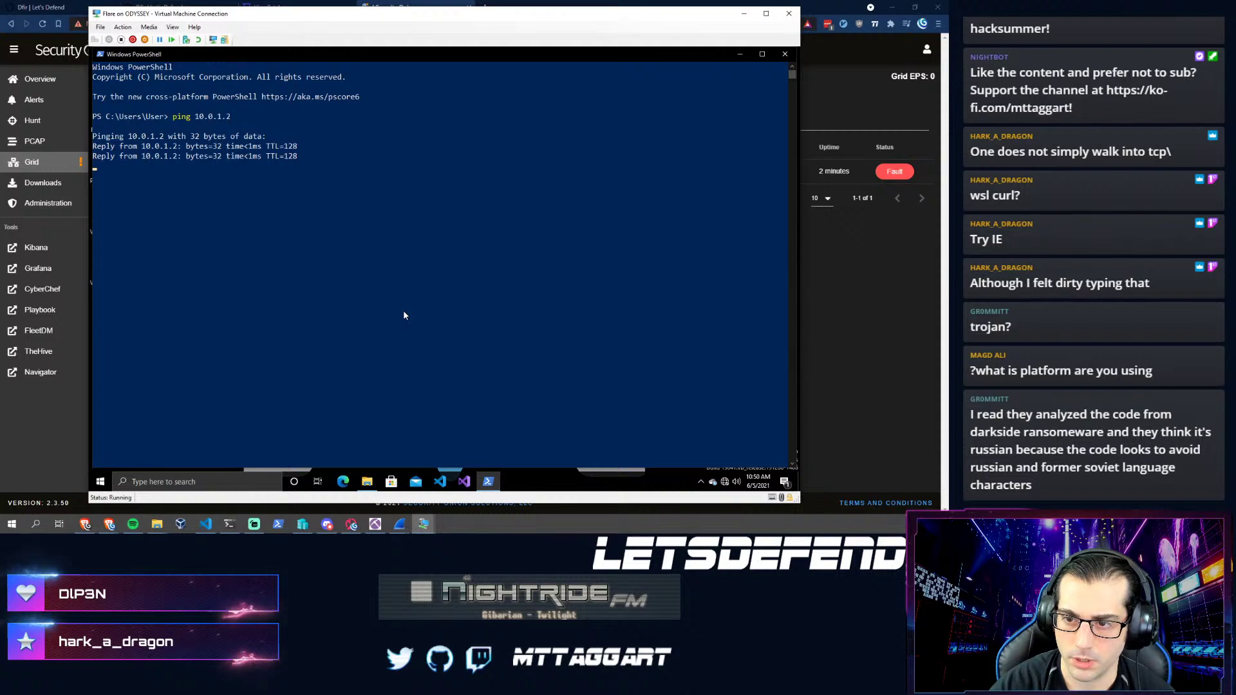
key(ctrl+c)
- Run ipconfig, then ping the gateway 10.0.1.1 and stop it
text(ipconfig)
key(Return)
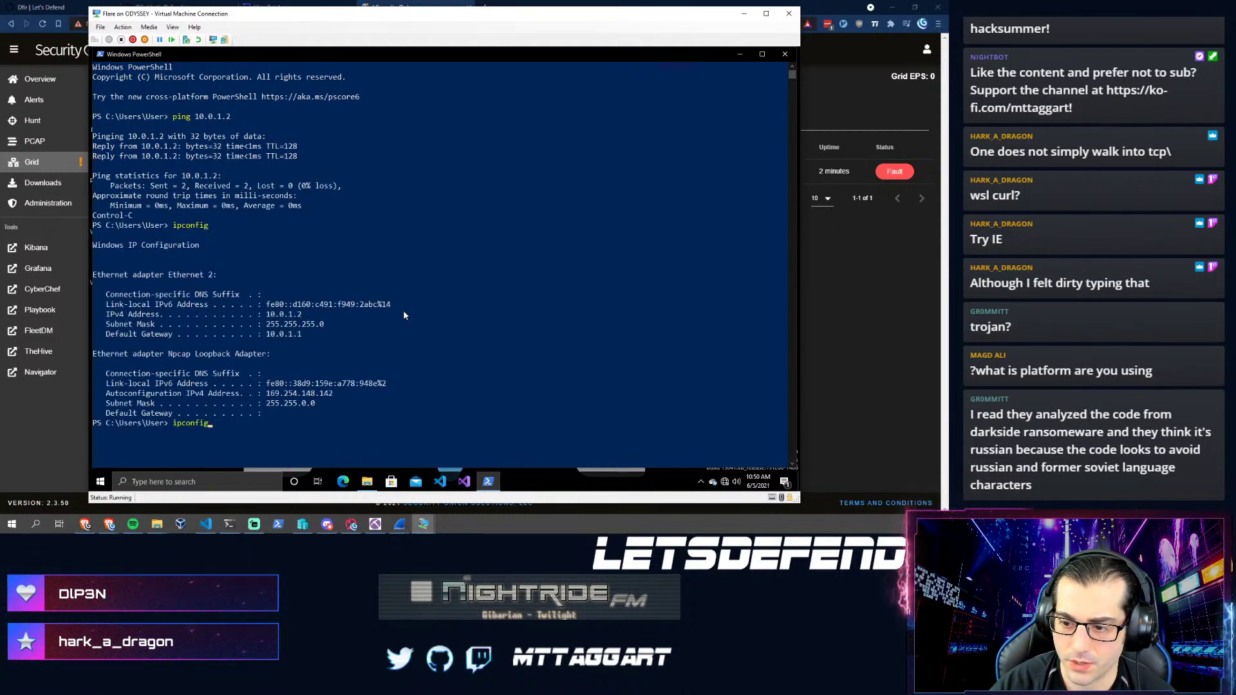
text(ping 10.0.1.1)
key(Return)
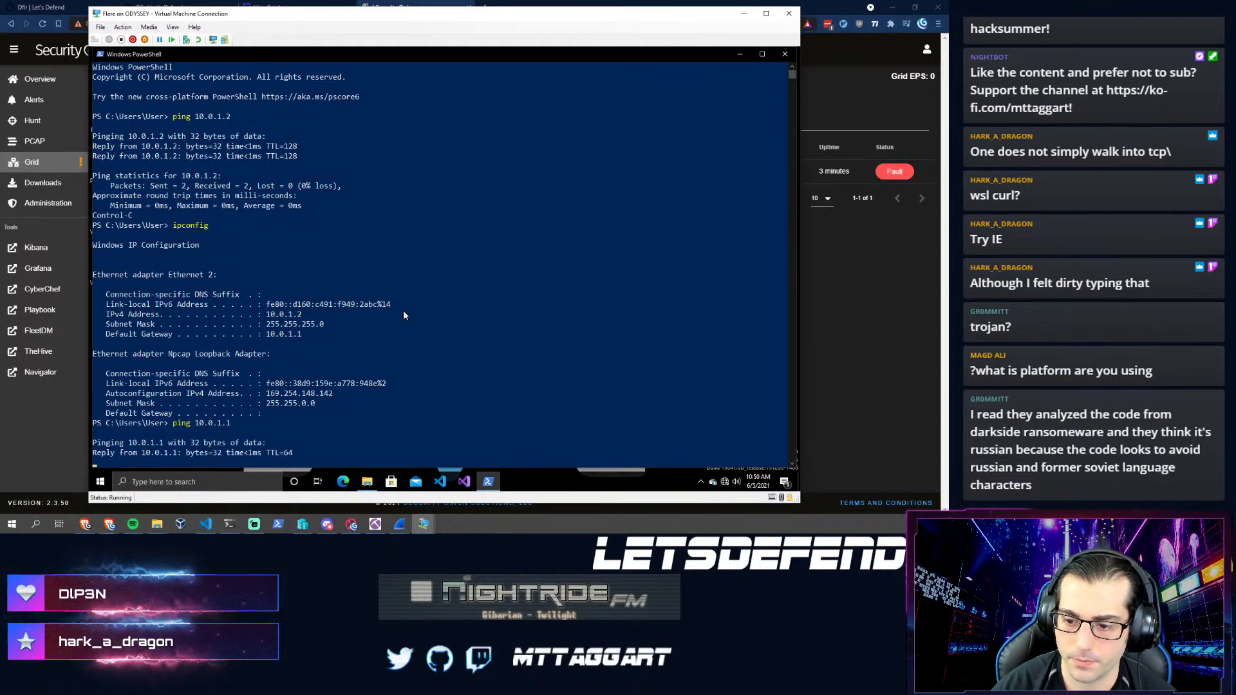
key(ctrl+c)
- Check the Security Onion Grid page, then bring the FLARE VM window back to front
click(890, 310)
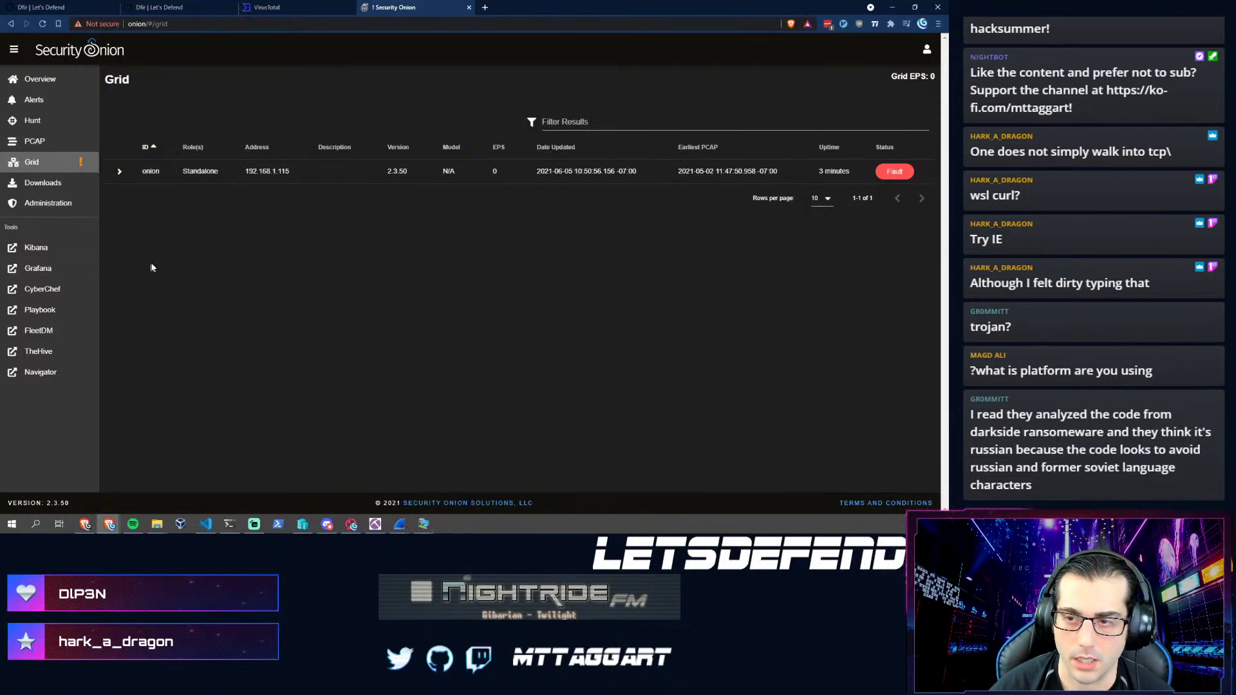
mouse_move(424, 529)
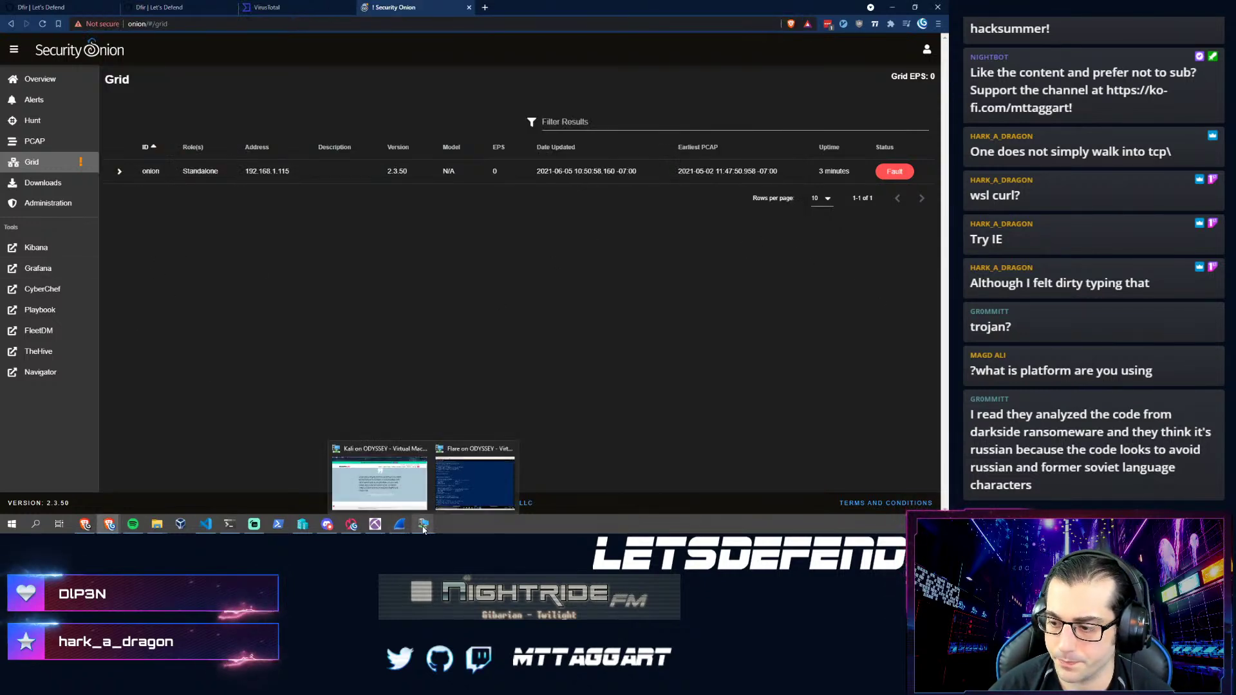
click(379, 477)
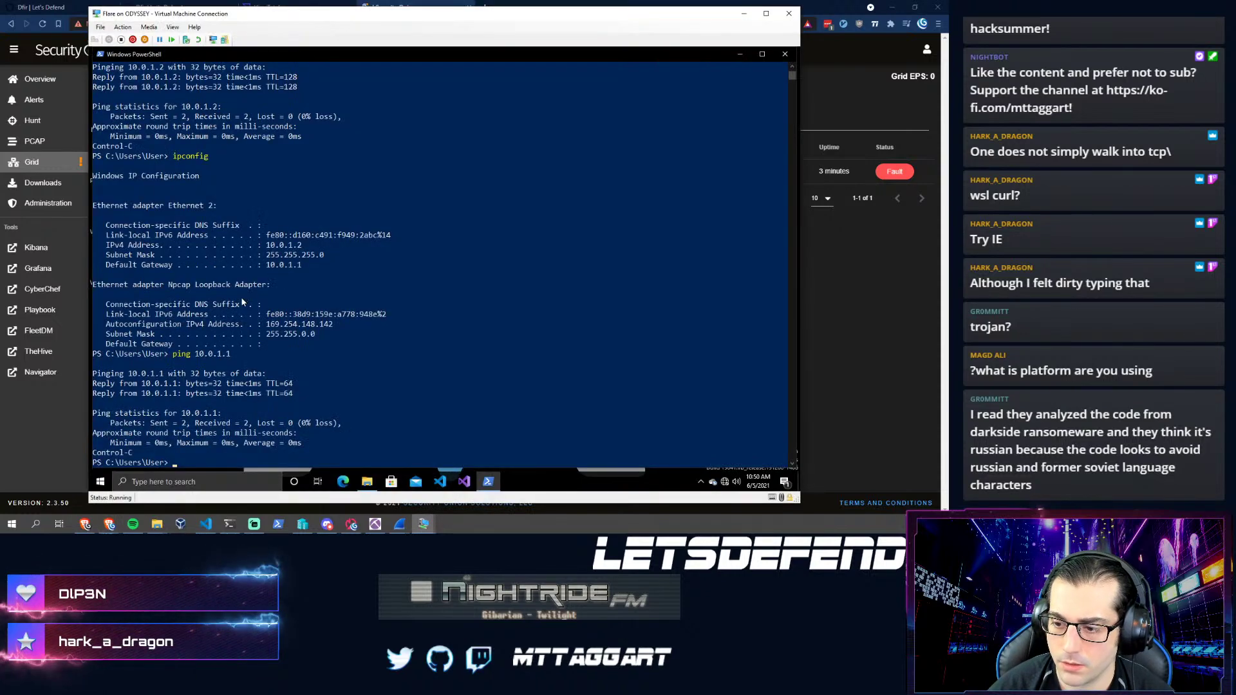
- Open 0524_4109399728218.doc from Downloads in Word, dismissing prompts and enabling editing and macros
click(366, 483)
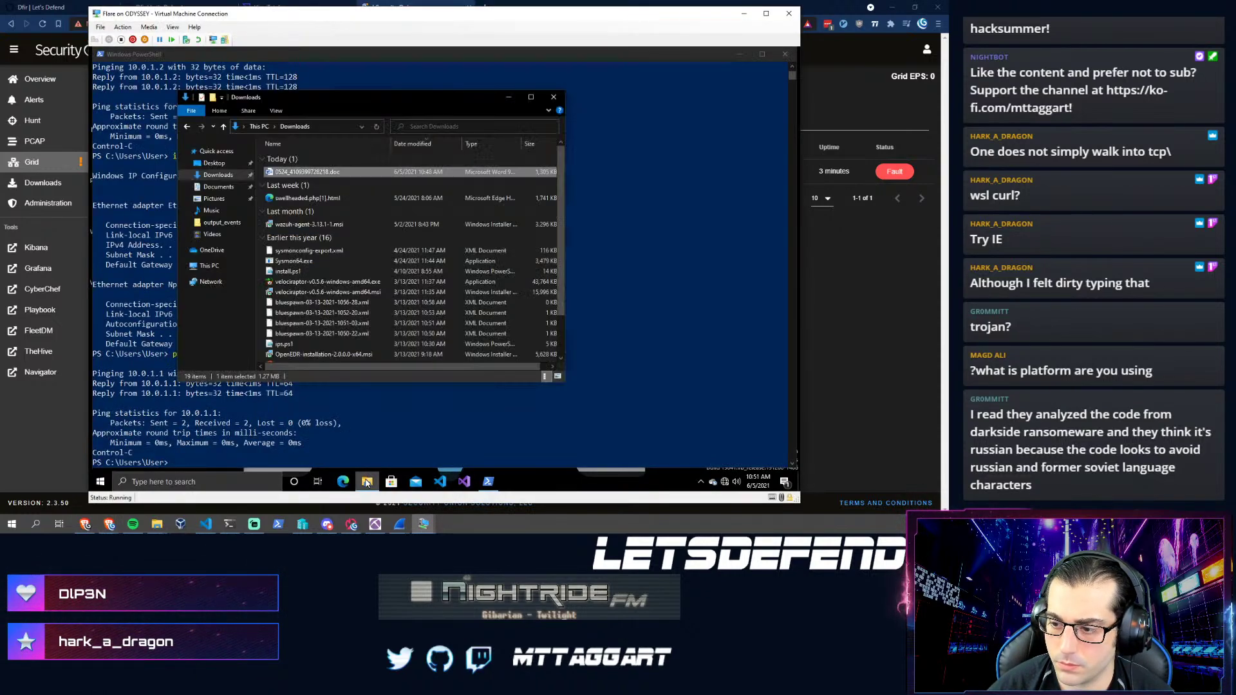
double_click(317, 175)
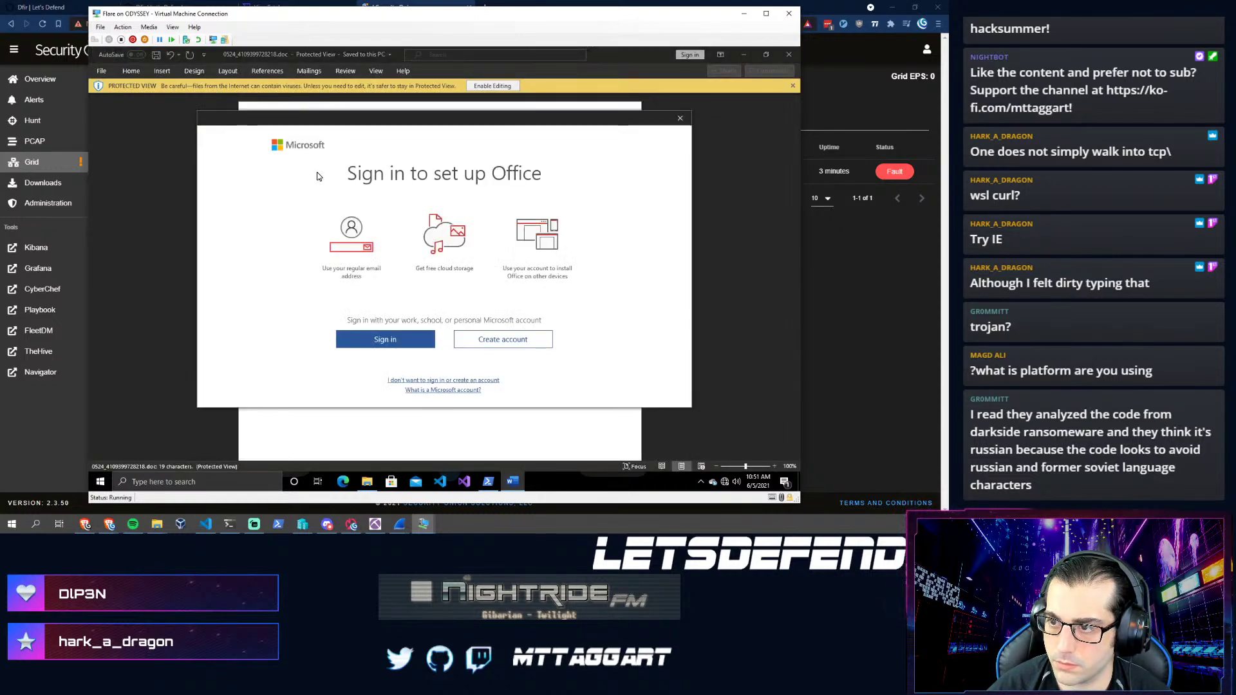
click(681, 119)
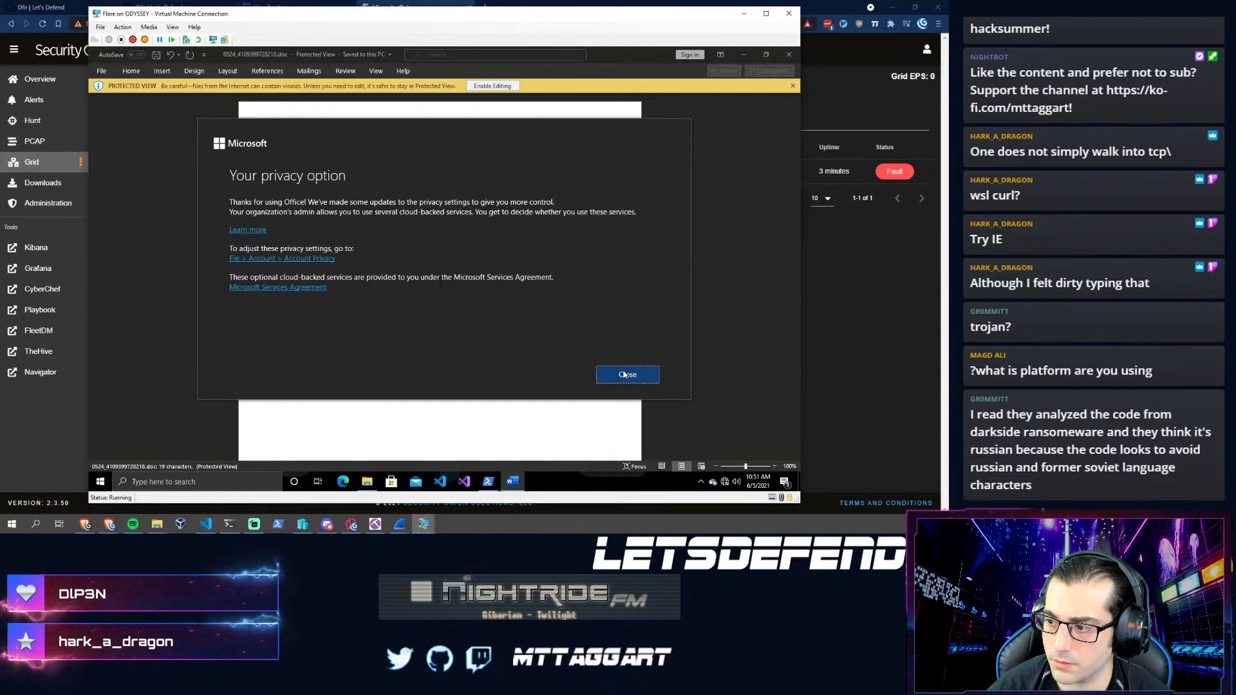
key(Return)
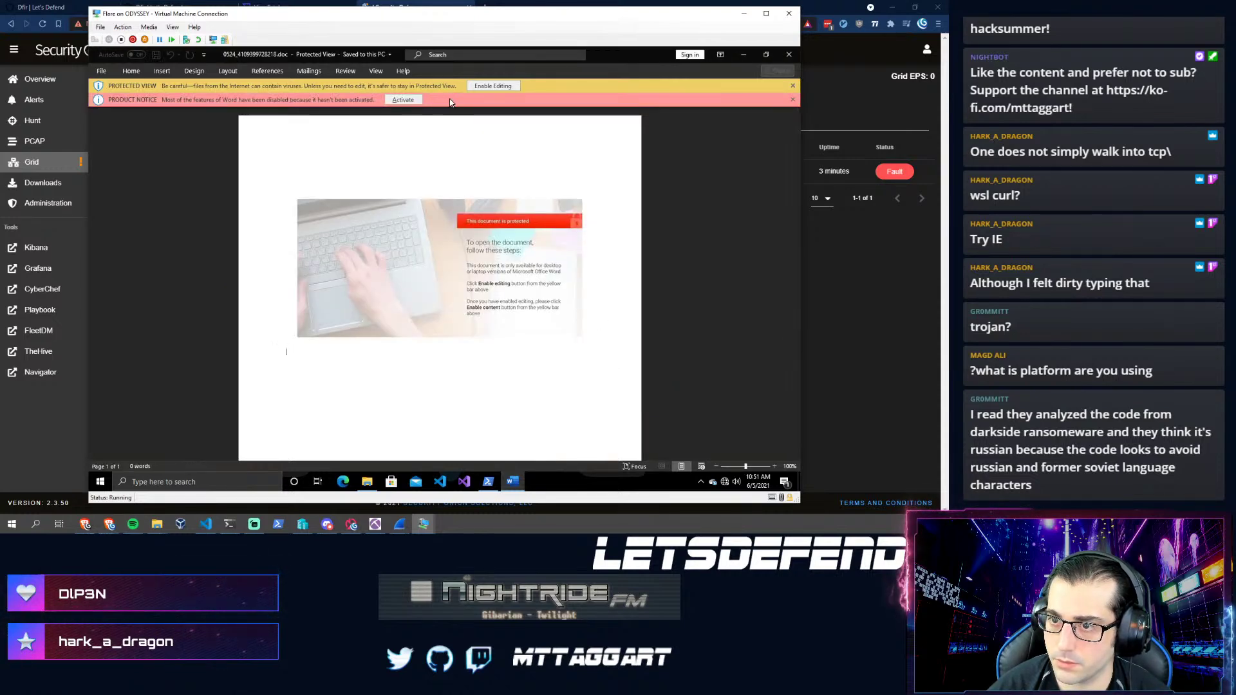
click(491, 86)
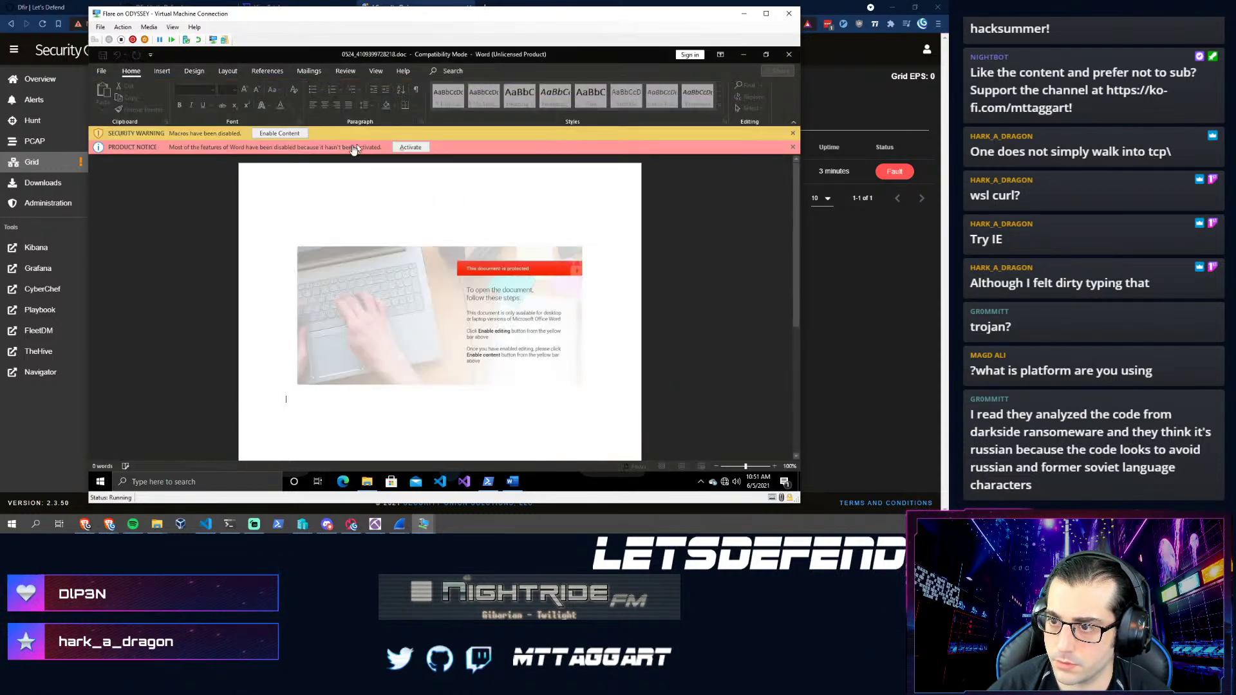
click(272, 136)
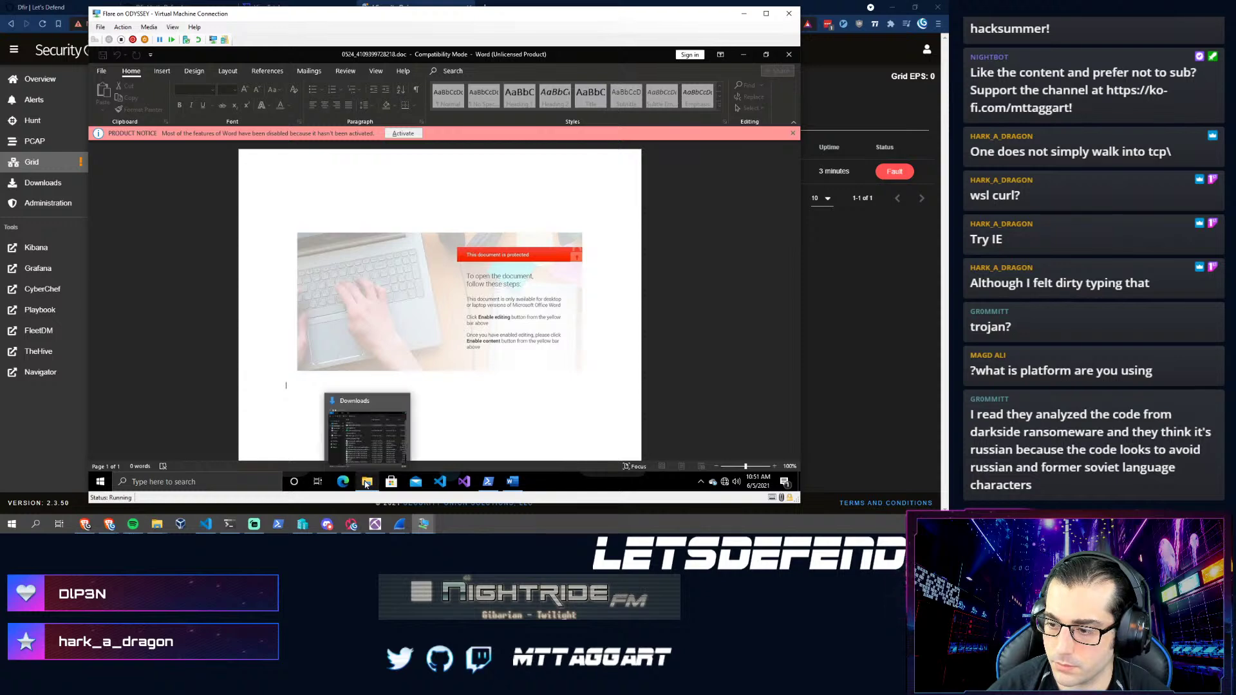
- Check the Downloads folder and opened document again, then minimize the VM to the host browser
click(366, 484)
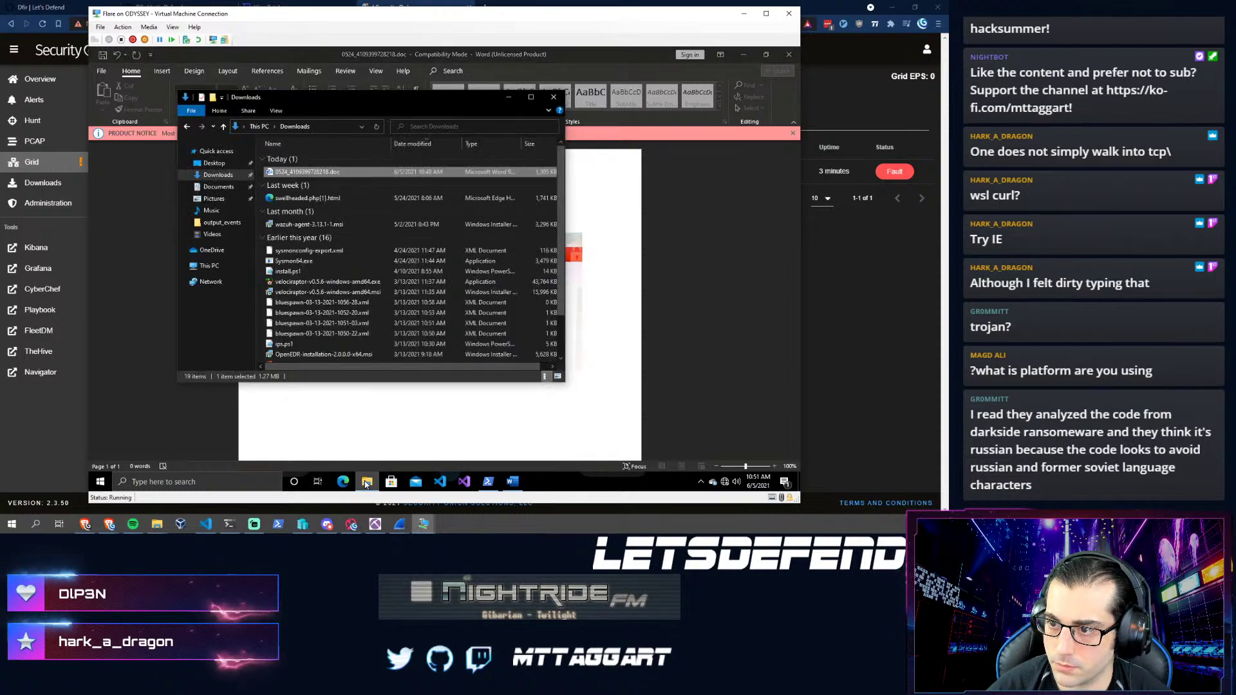
click(750, 210)
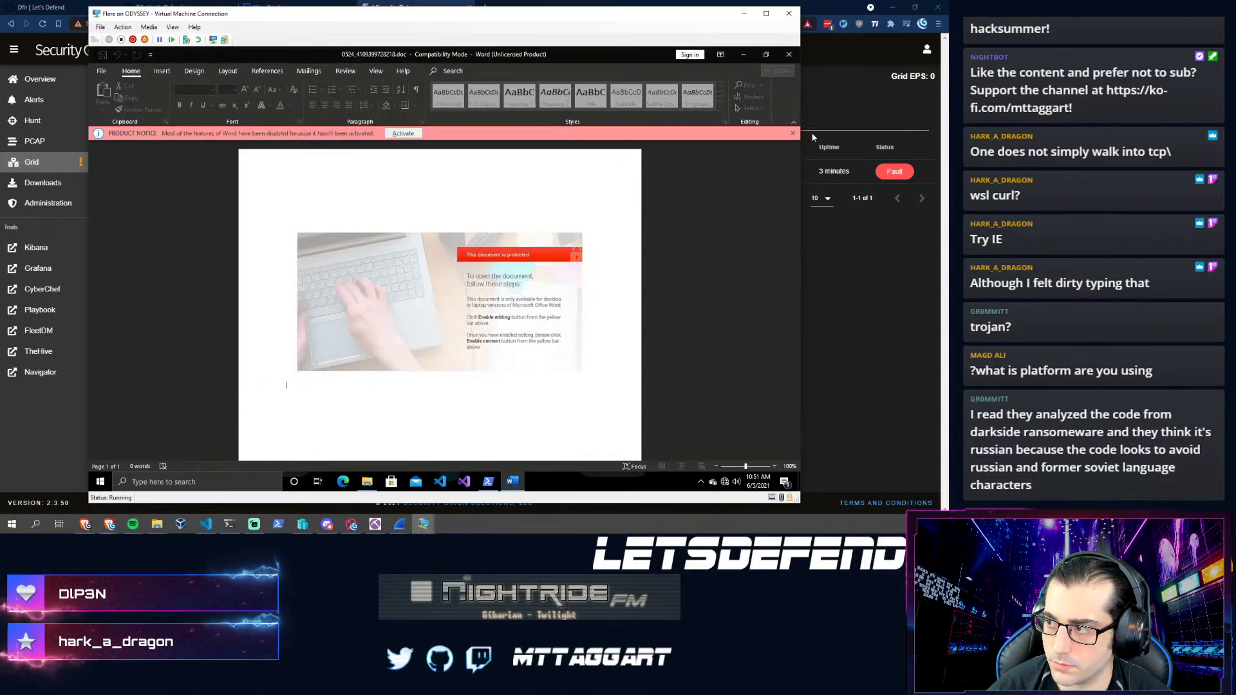
scroll(639, 155, down, 1)
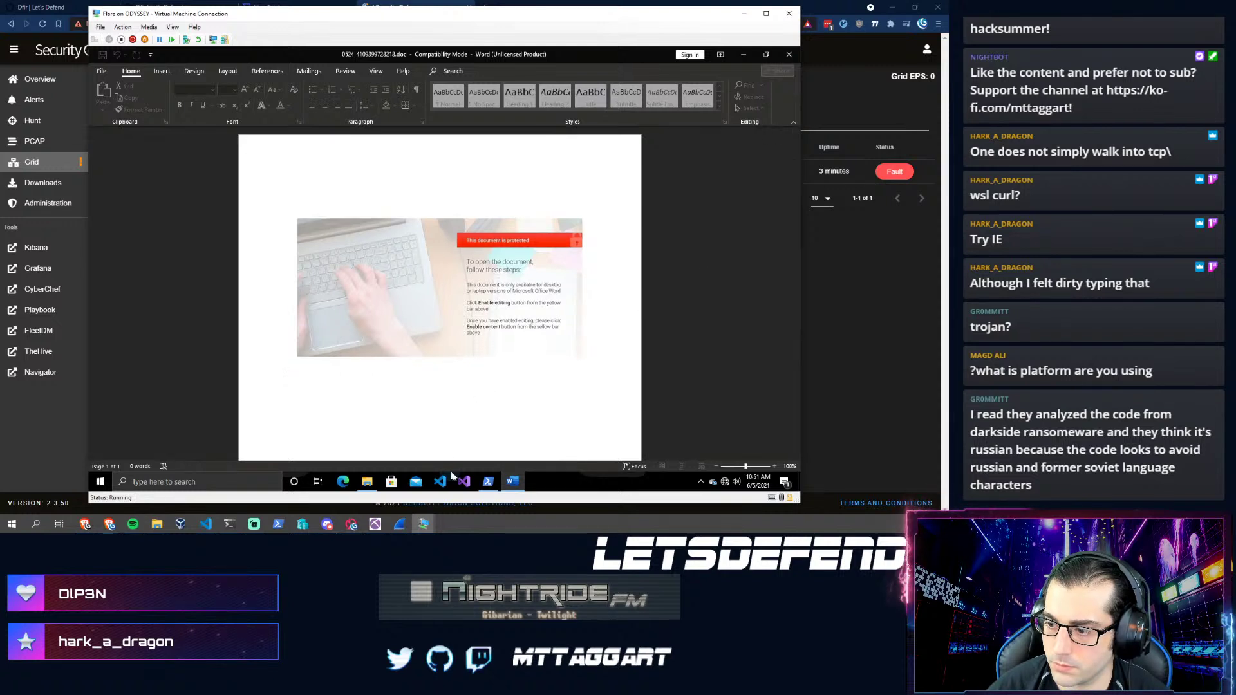
mouse_move(517, 485)
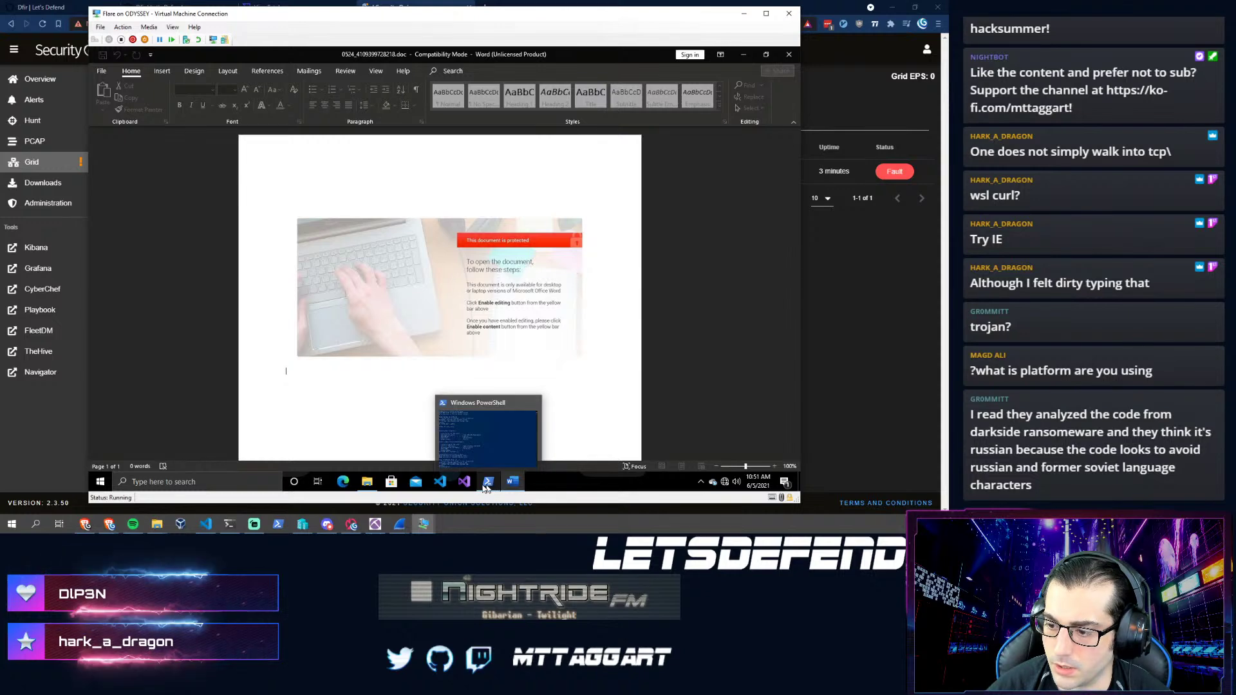
mouse_move(368, 484)
click(379, 446)
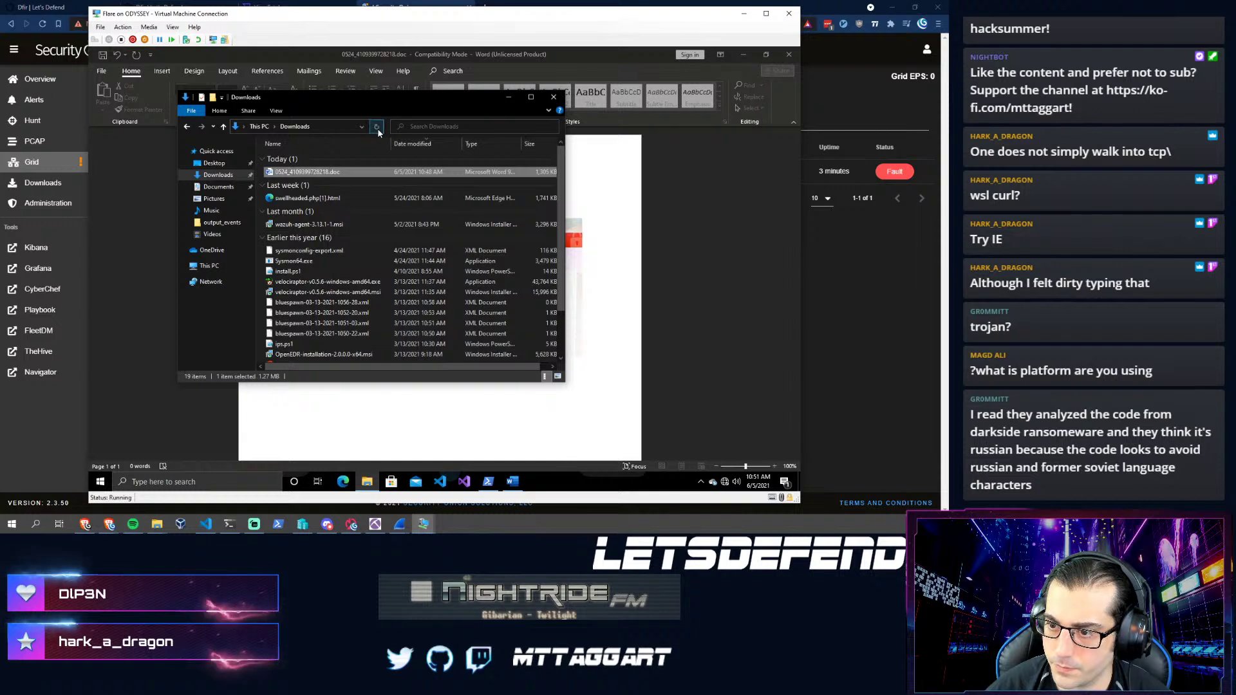
click(834, 389)
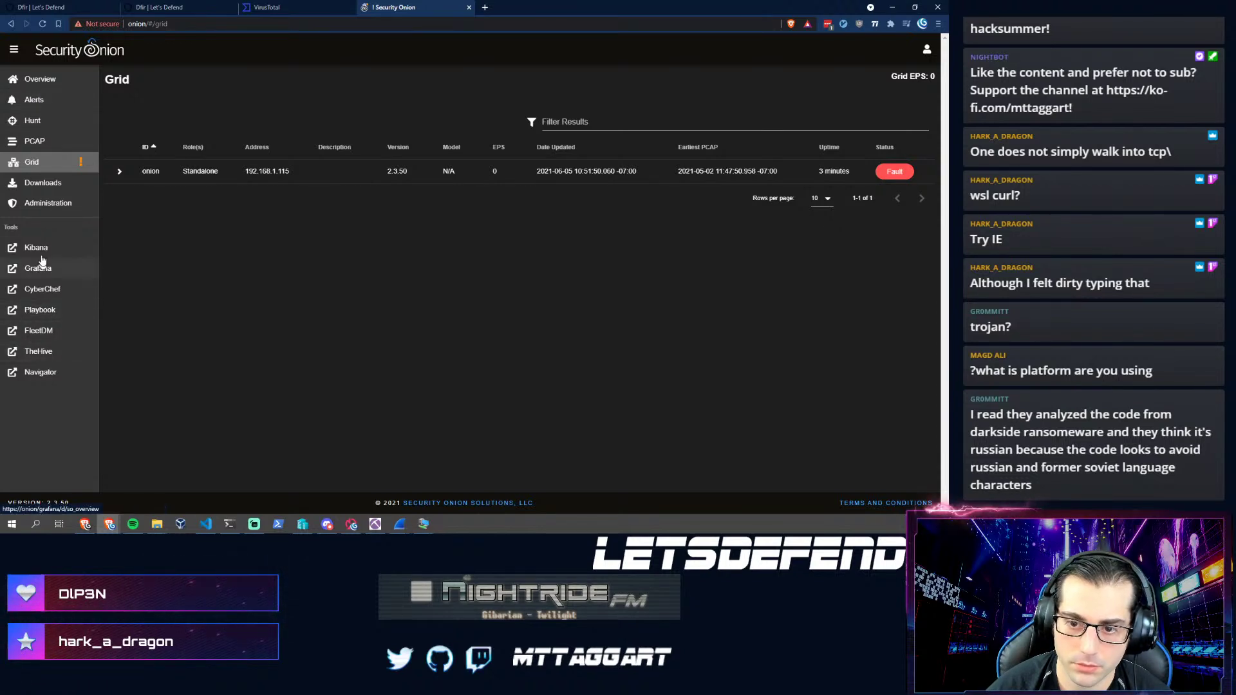
- Open Kibana from Security Onion's Tools in a new tab, which returns 404 page not found
click(39, 248)
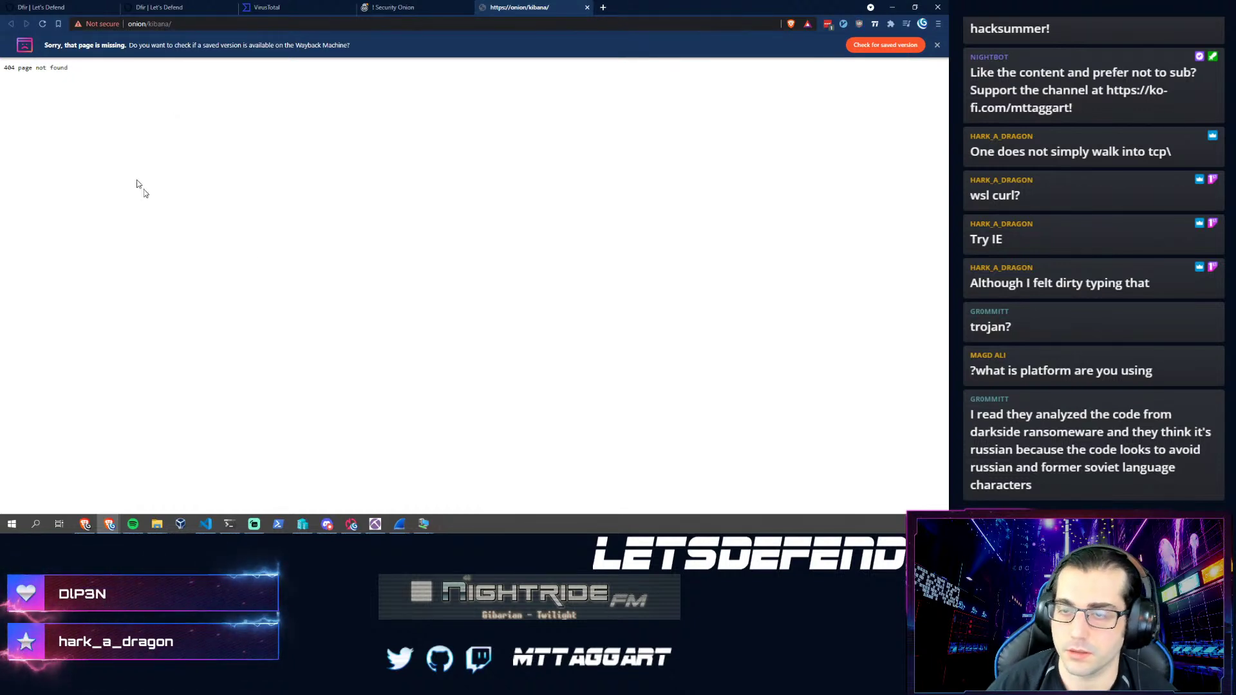
click(388, 7)
click(523, 6)
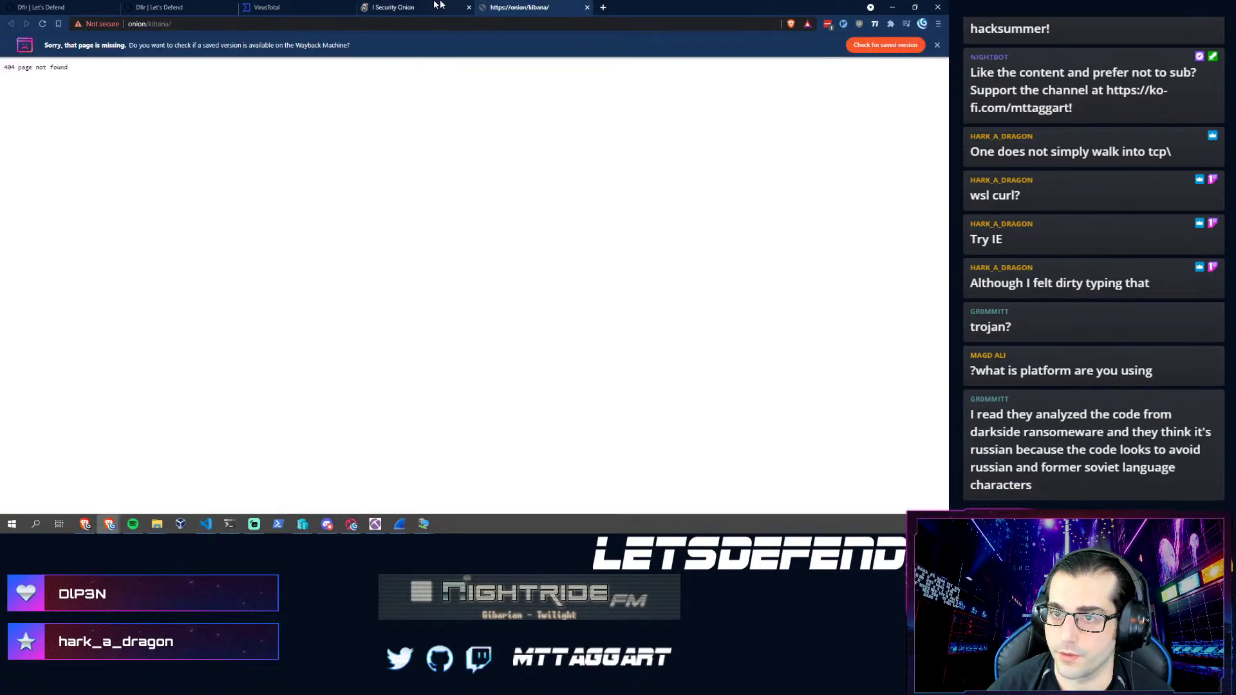
mouse_move(114, 525)
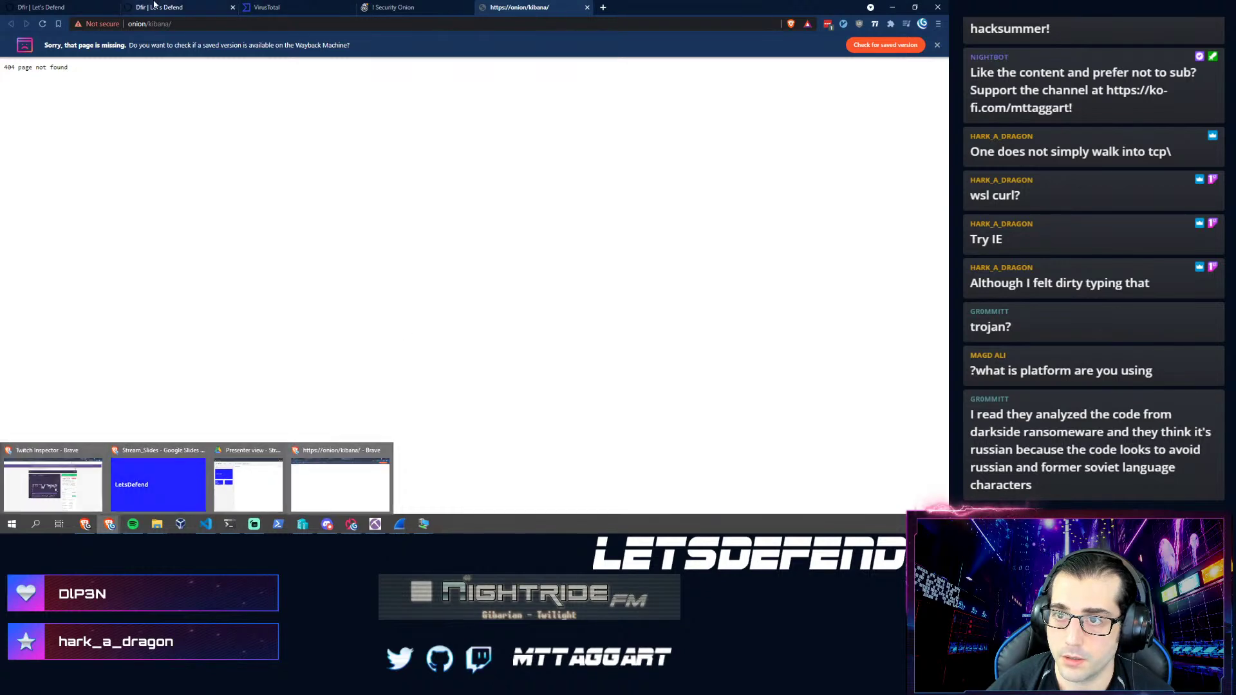
- Scroll the LetsDefend questions to the C2 URL question, then switch to NetworkMiner
key(ctrl+2)
scroll(284, 393, down, 3)
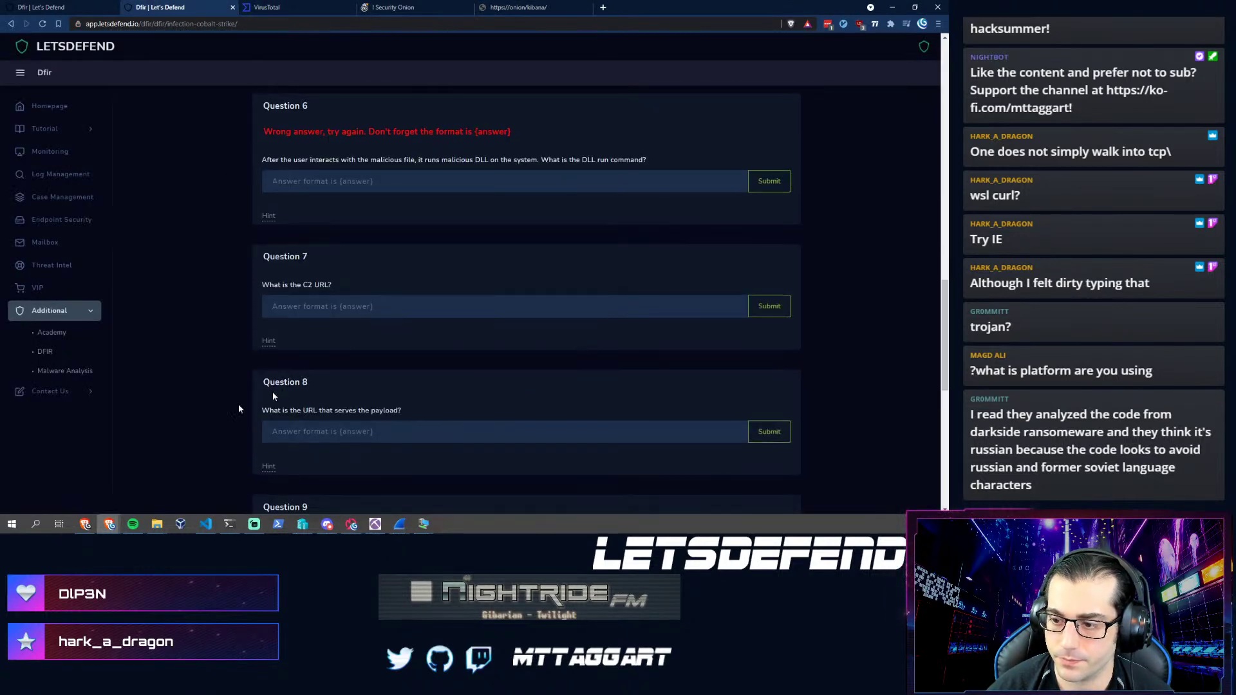
scroll(174, 425, down, 2)
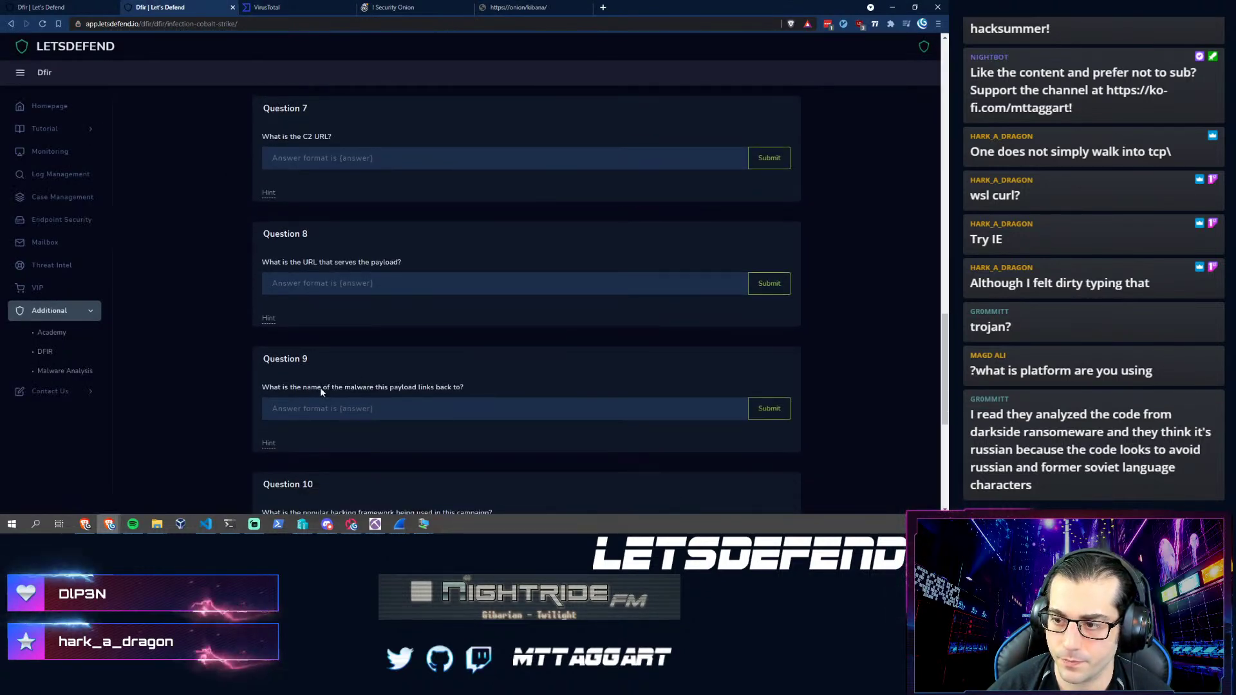
click(323, 161)
scroll(223, 244, up, 2)
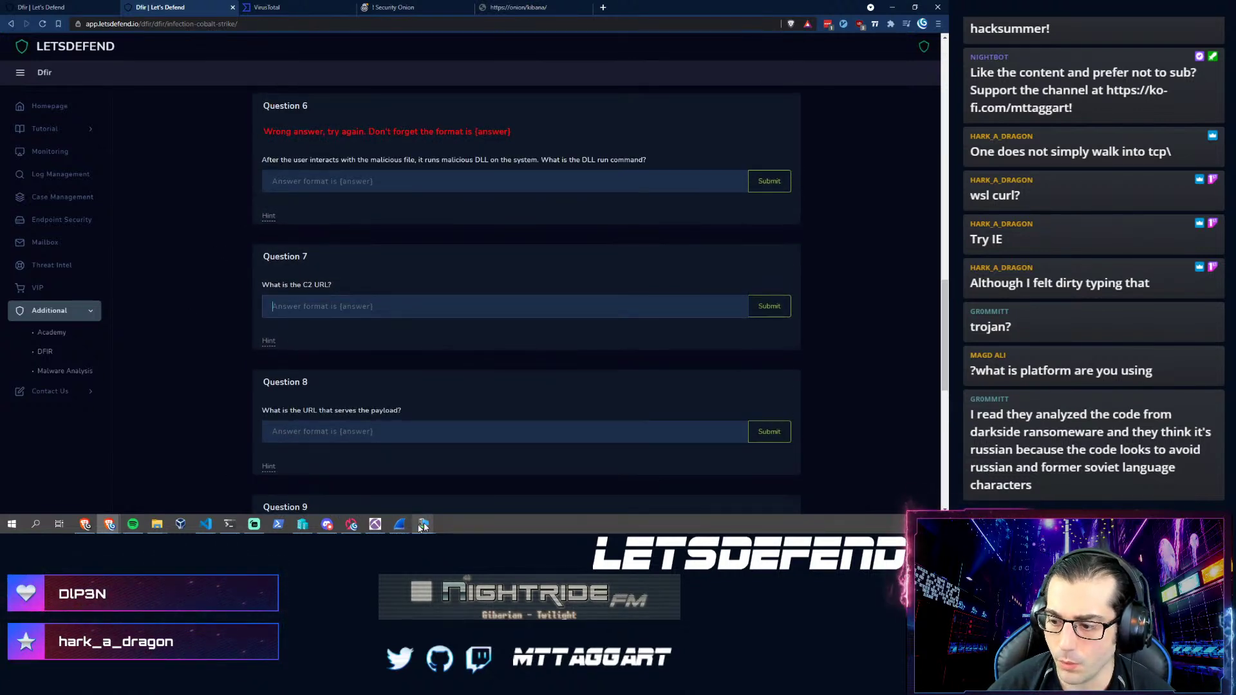
mouse_move(397, 529)
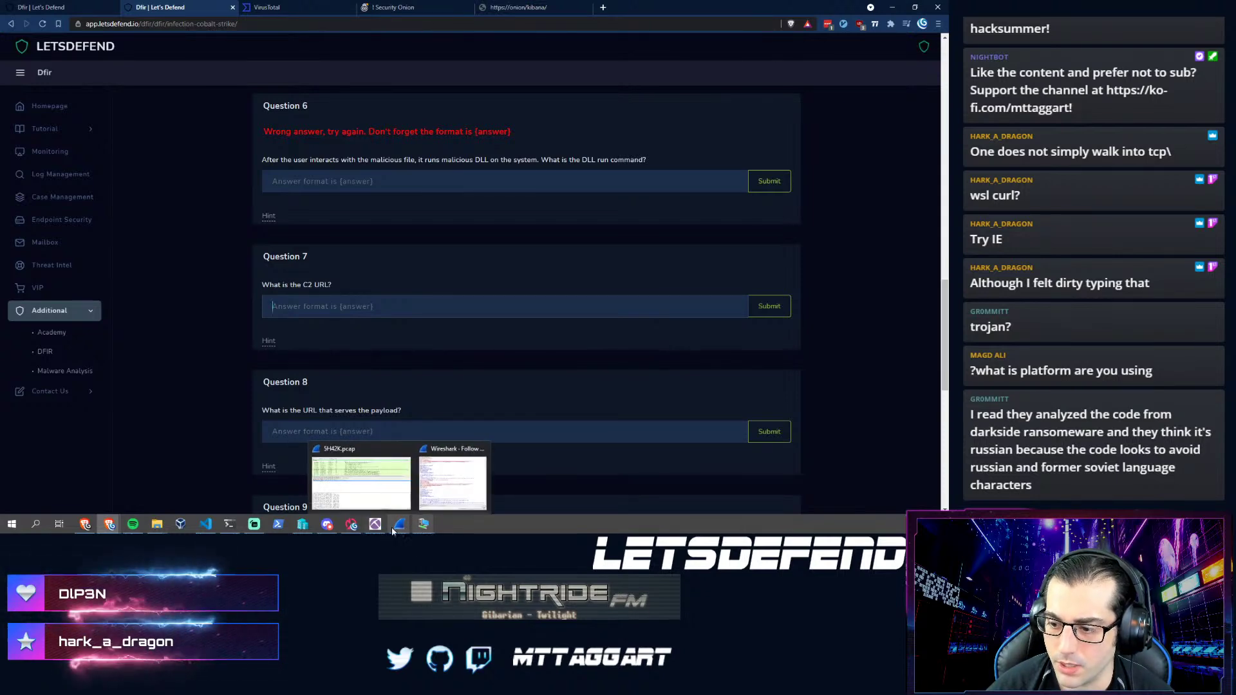
click(375, 524)
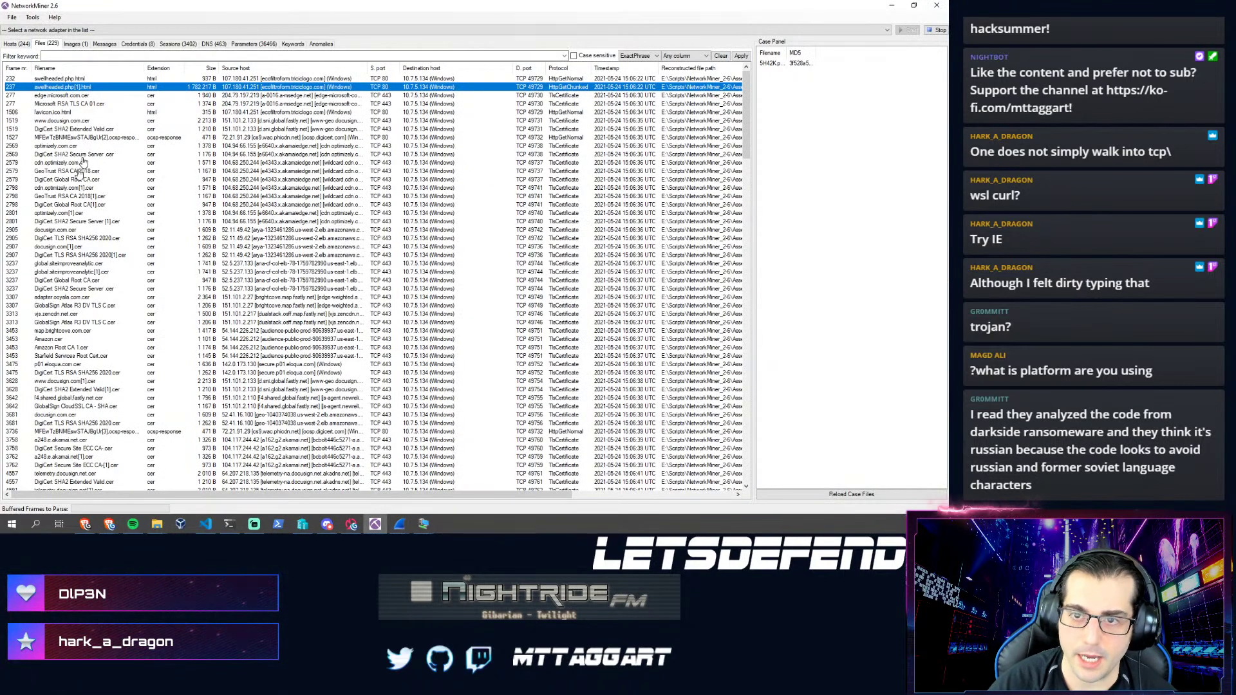
click(210, 45)
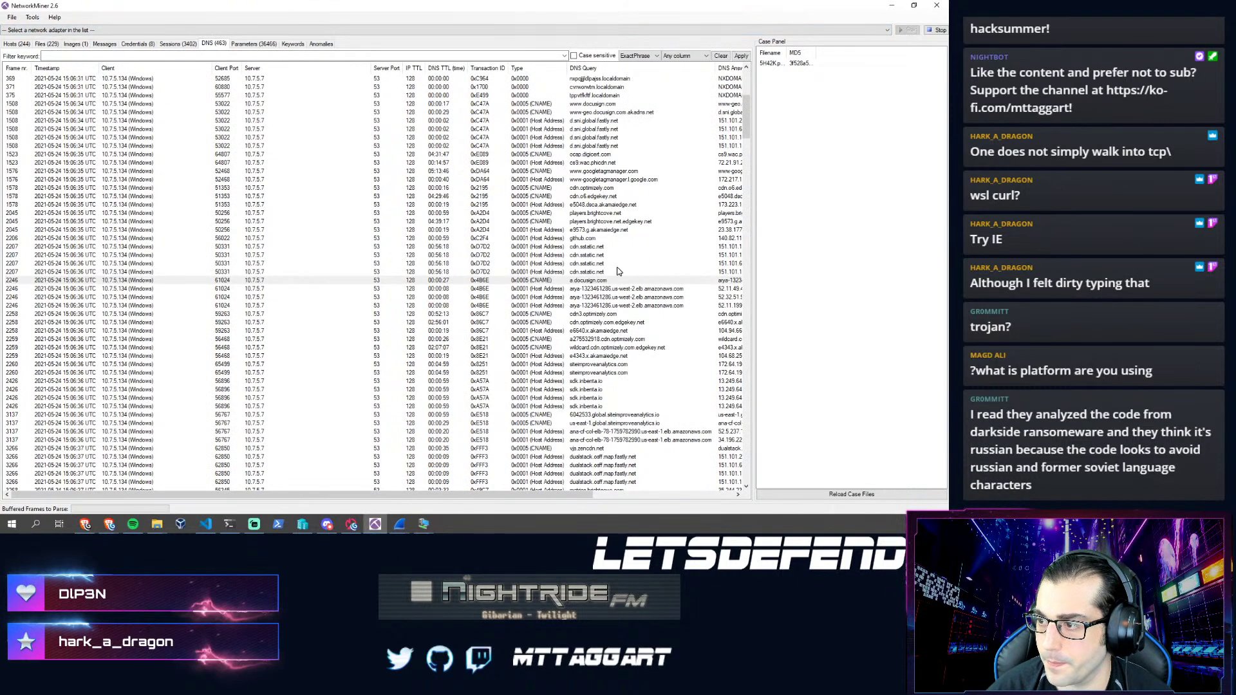
scroll(617, 271, up, 4)
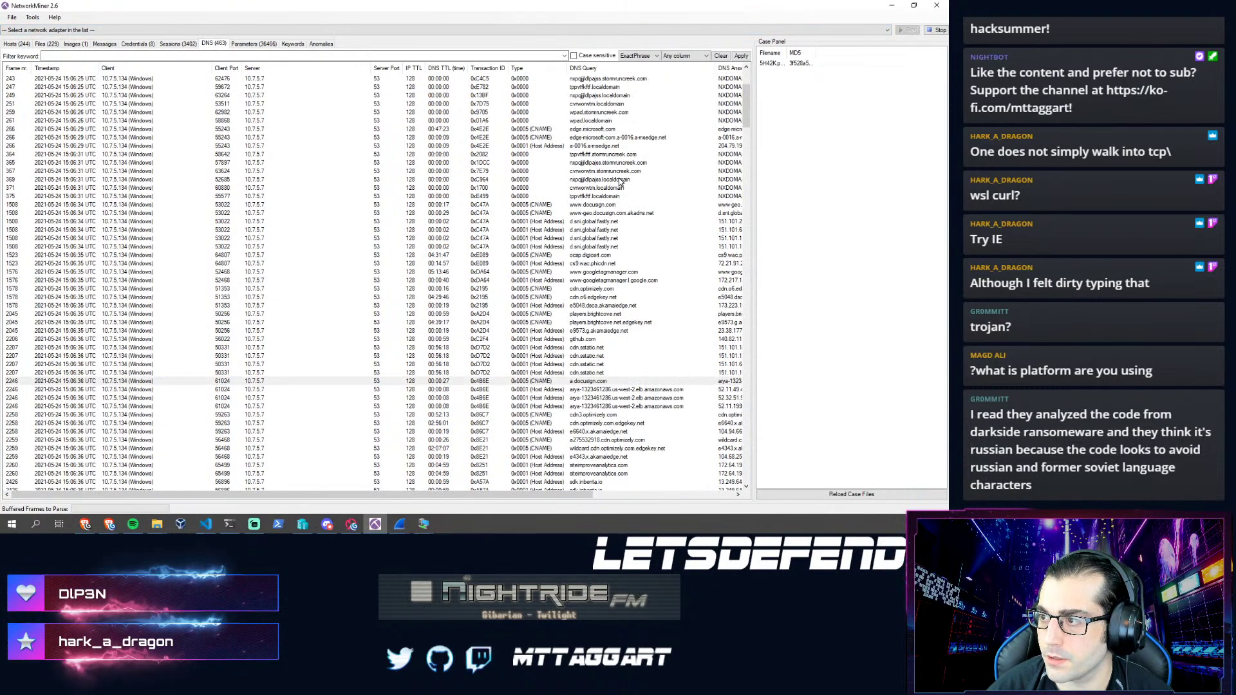
click(586, 96)
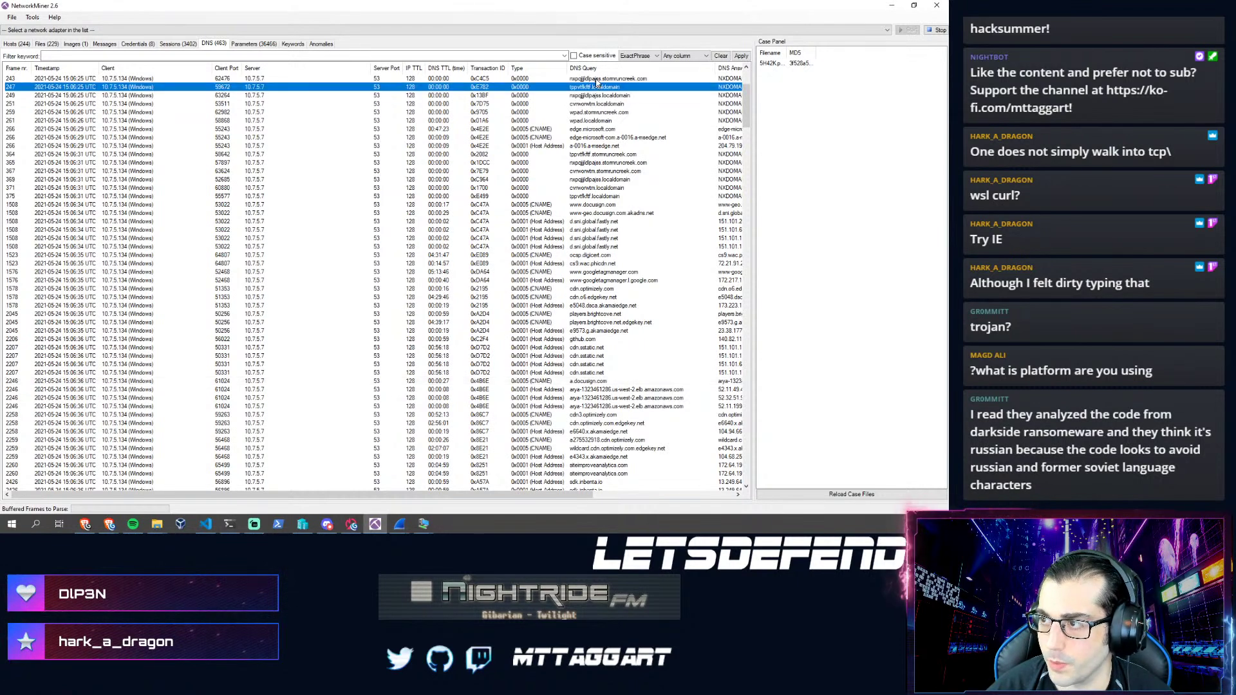
click(591, 89)
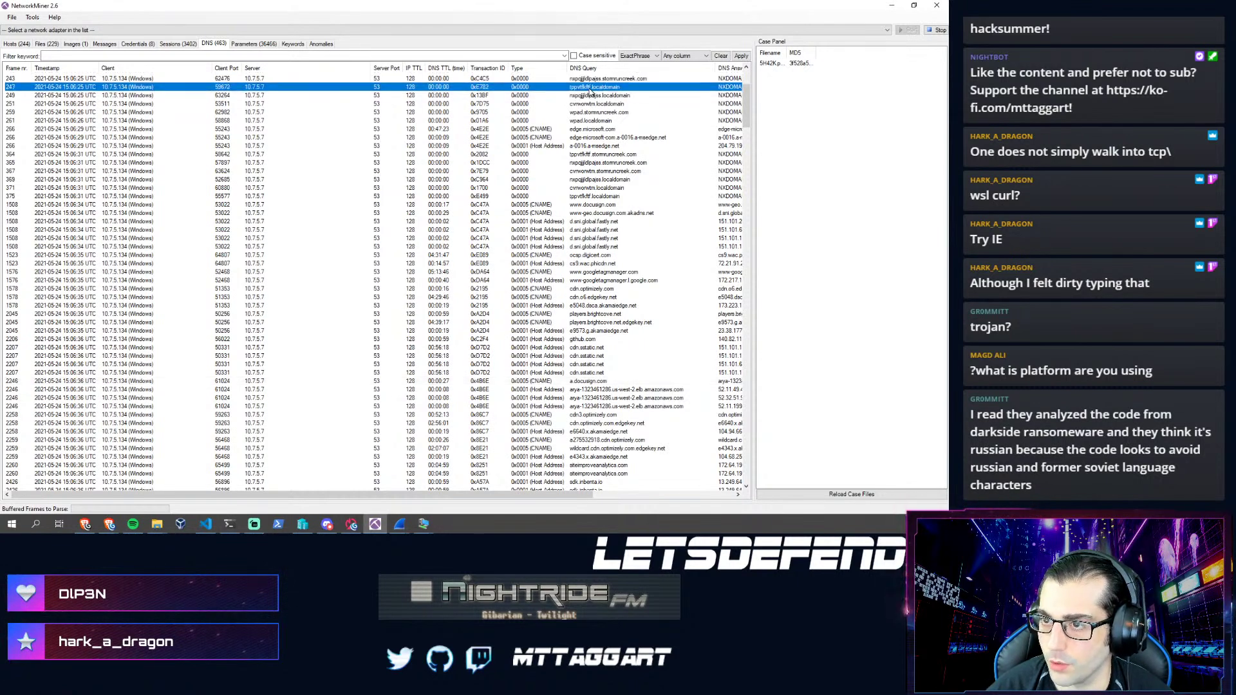
click(582, 179)
scroll(589, 245, down, 3)
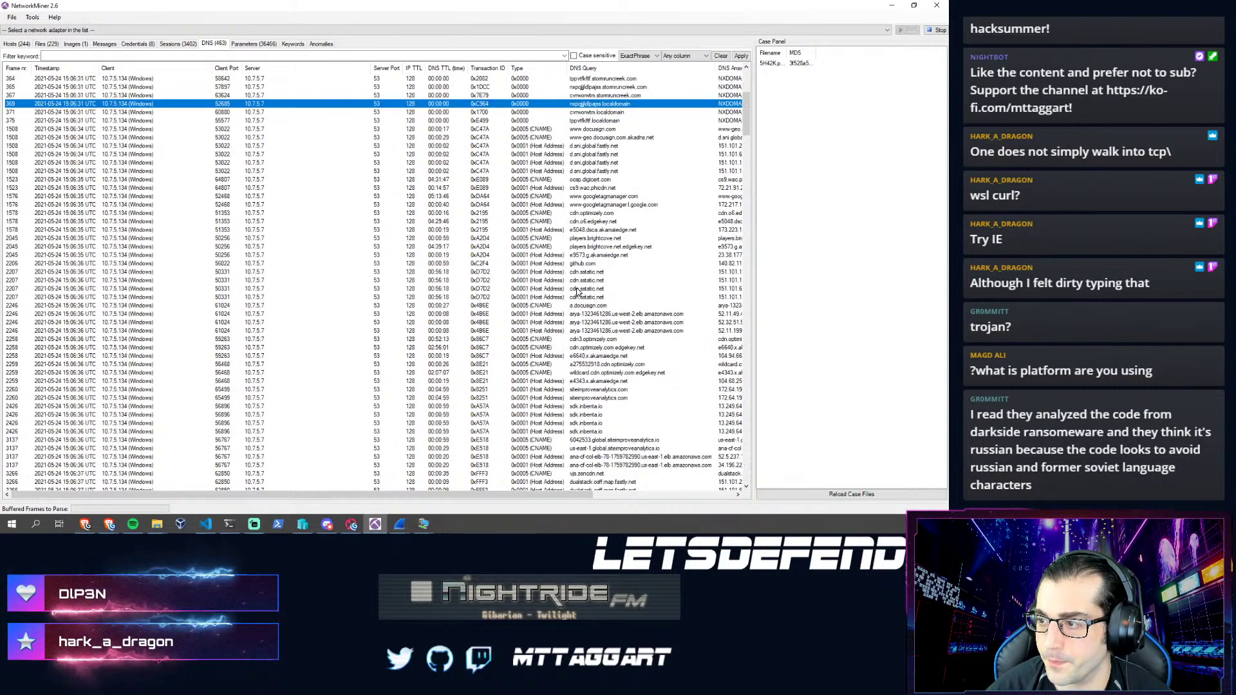
scroll(592, 264, down, 4)
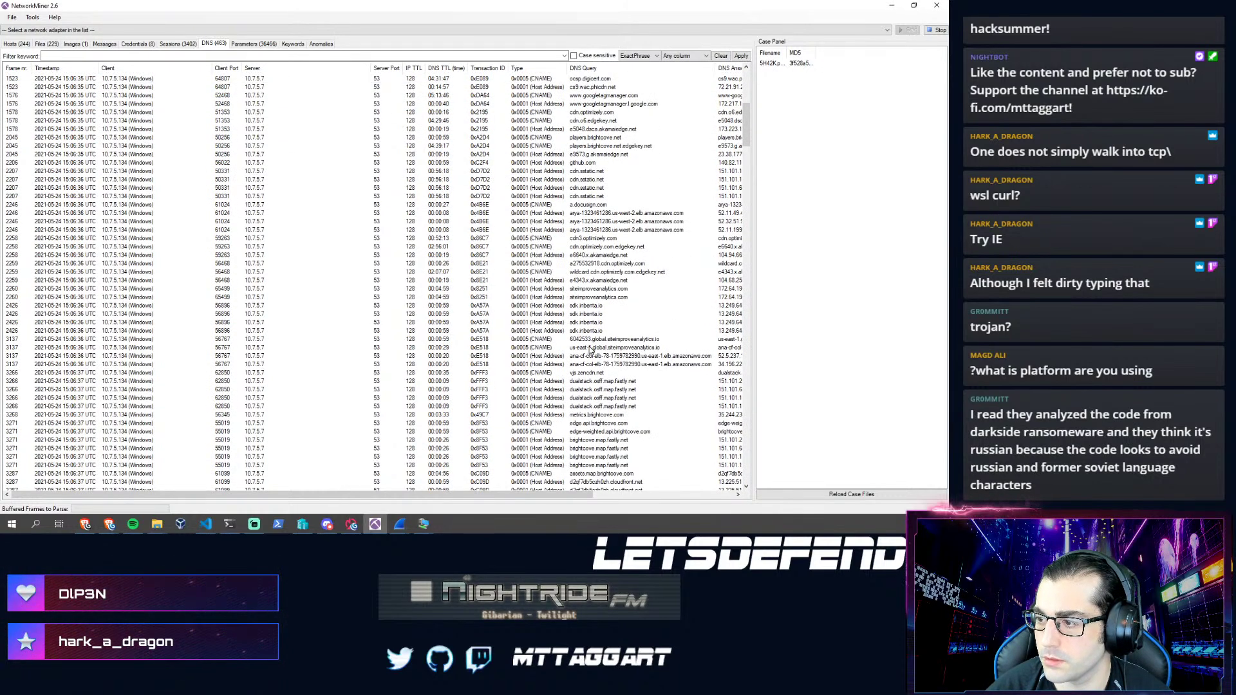
scroll(590, 349, down, 2)
click(574, 256)
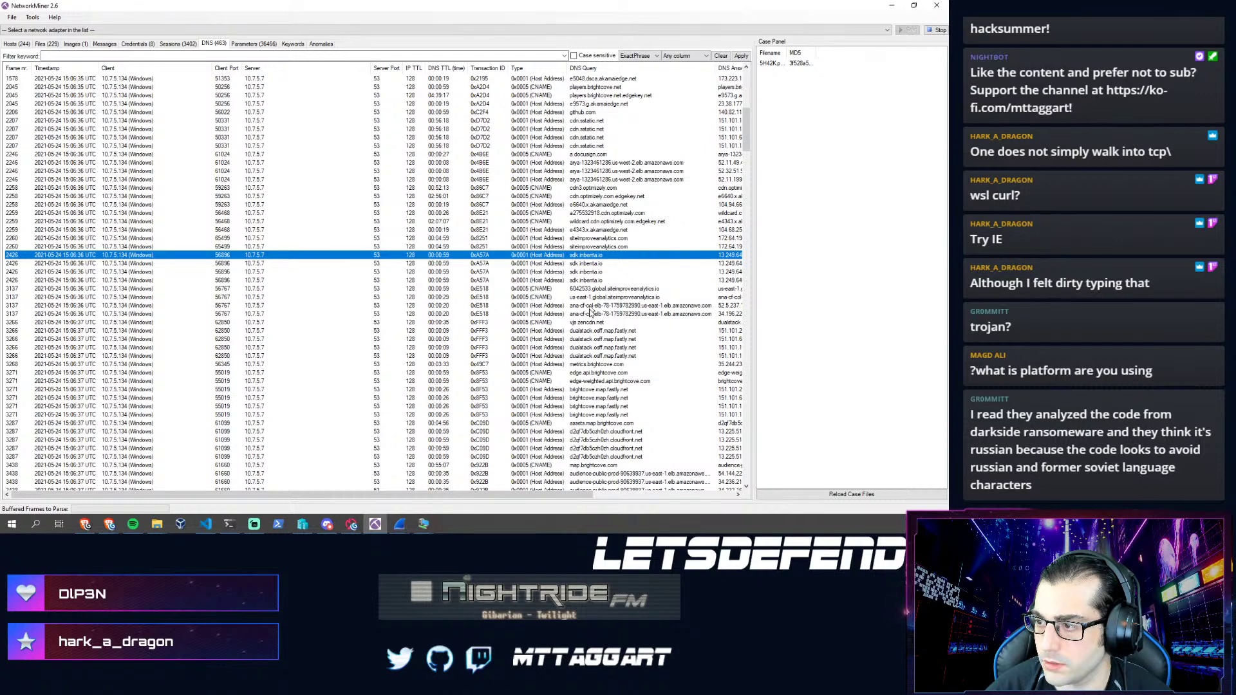
scroll(590, 309, down, 7)
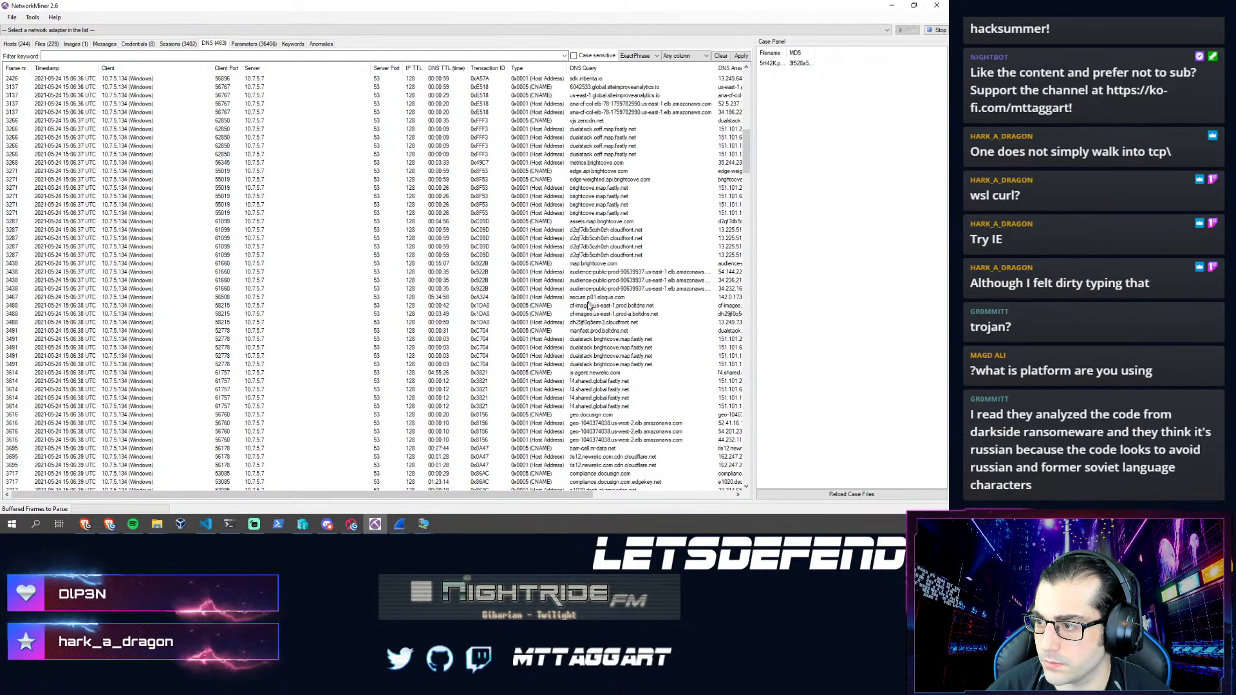
scroll(592, 290, down, 1)
click(602, 205)
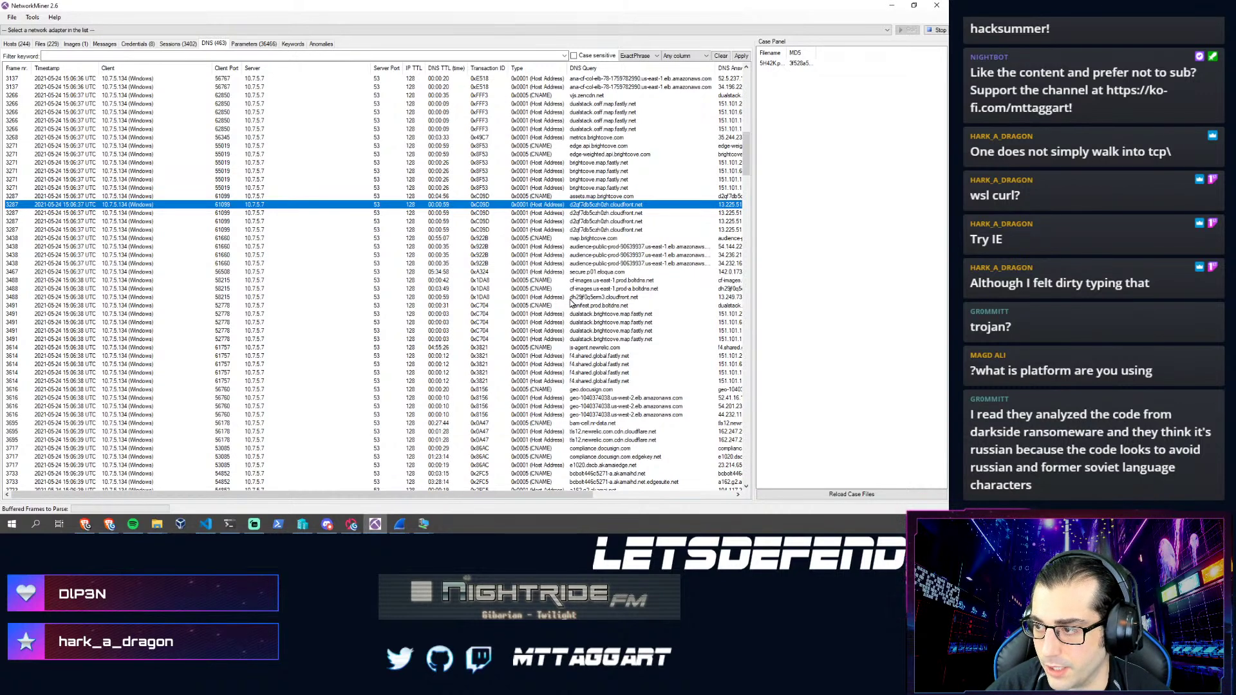
scroll(577, 322, down, 8)
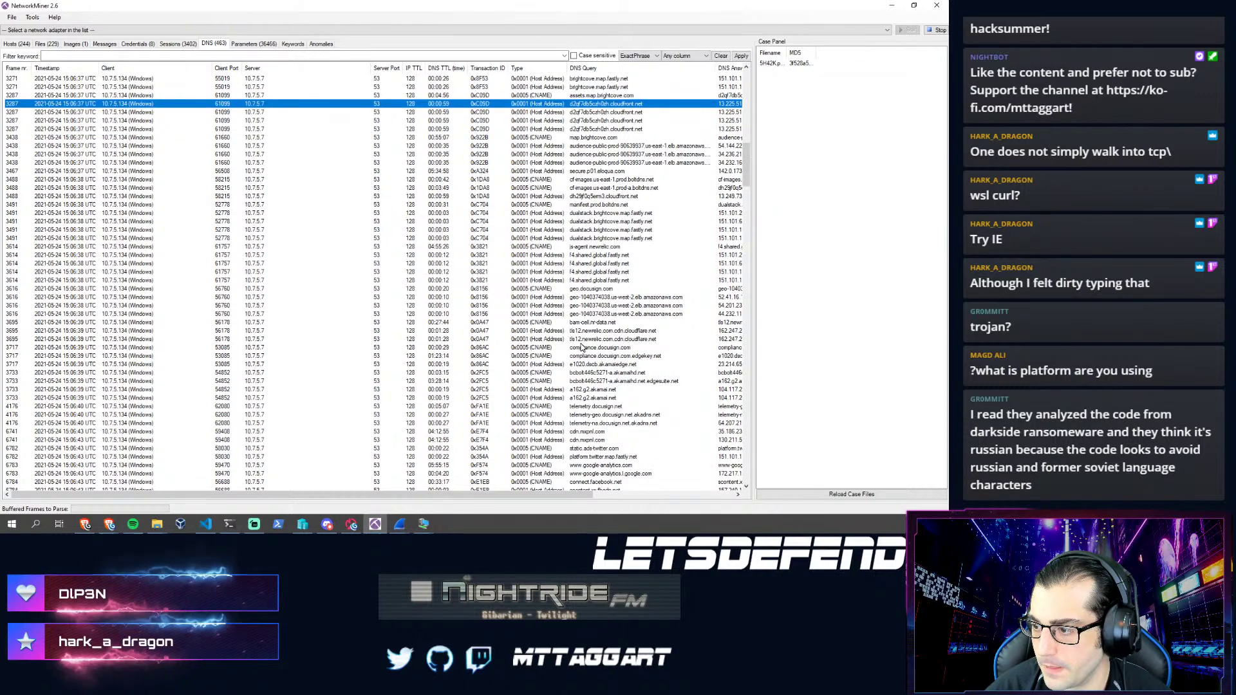
scroll(578, 351, down, 9)
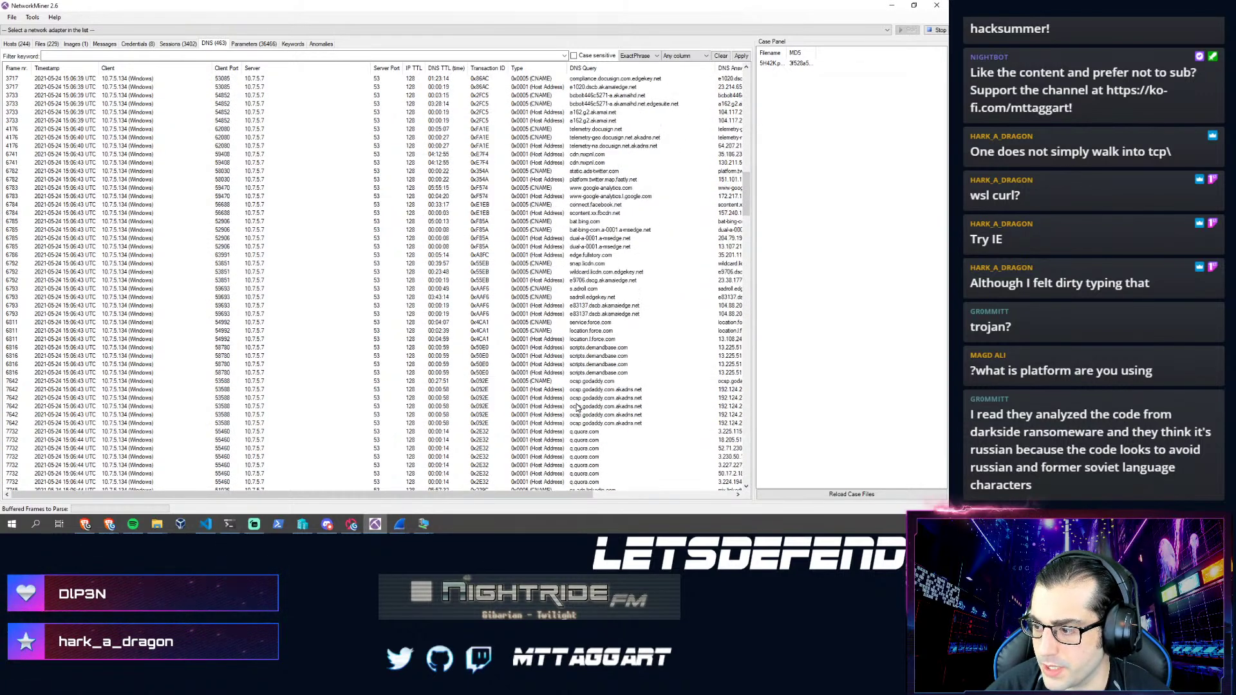
scroll(578, 405, down, 7)
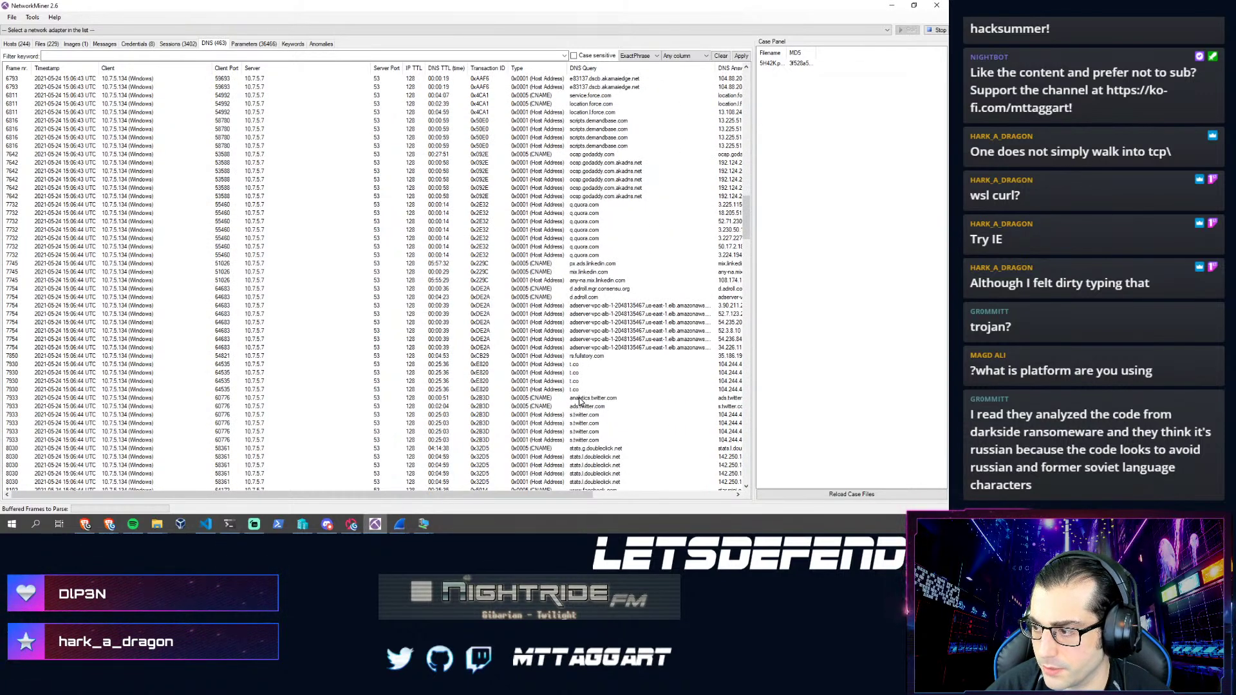
scroll(686, 320, down, 2)
scroll(619, 299, down, 11)
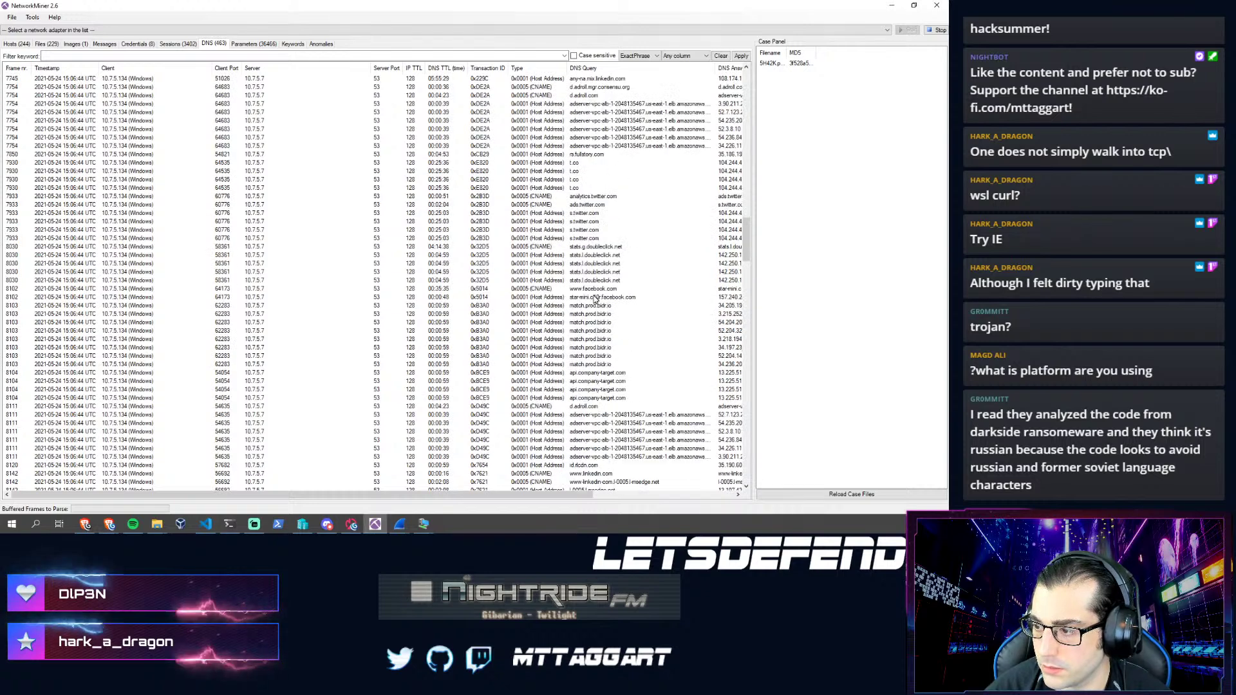
scroll(623, 340, down, 6)
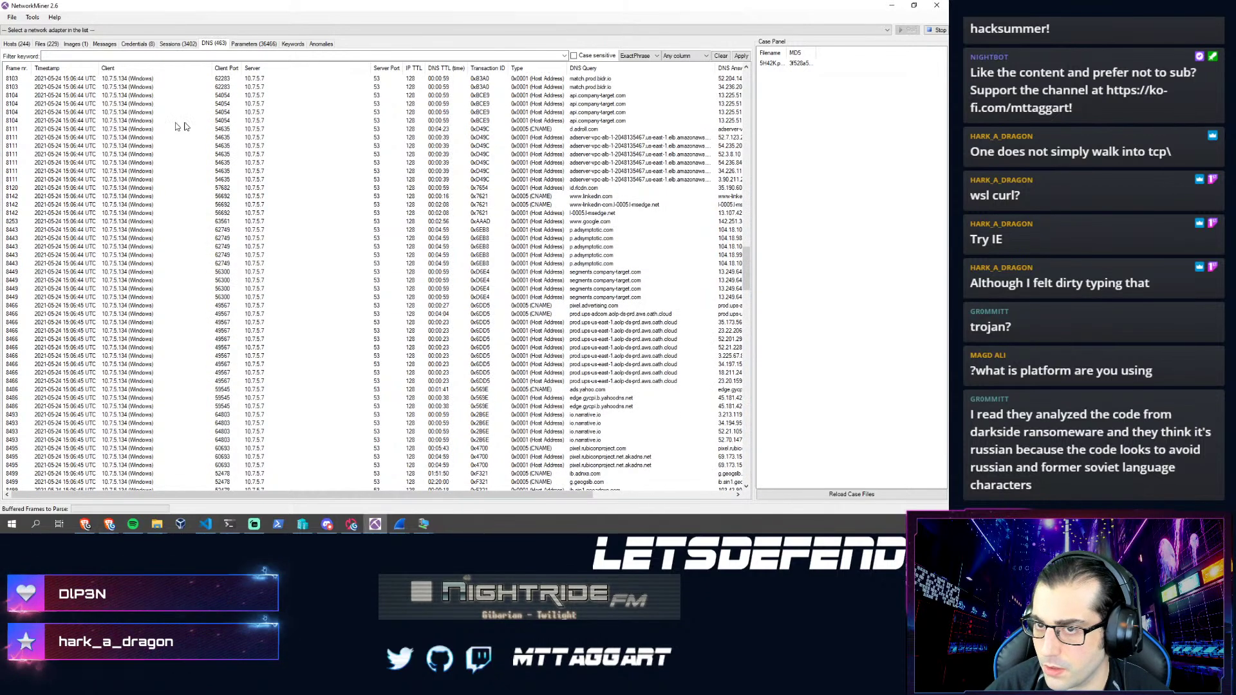
- Sort NetworkMiner's hosts by Received Packets in descending order
click(18, 44)
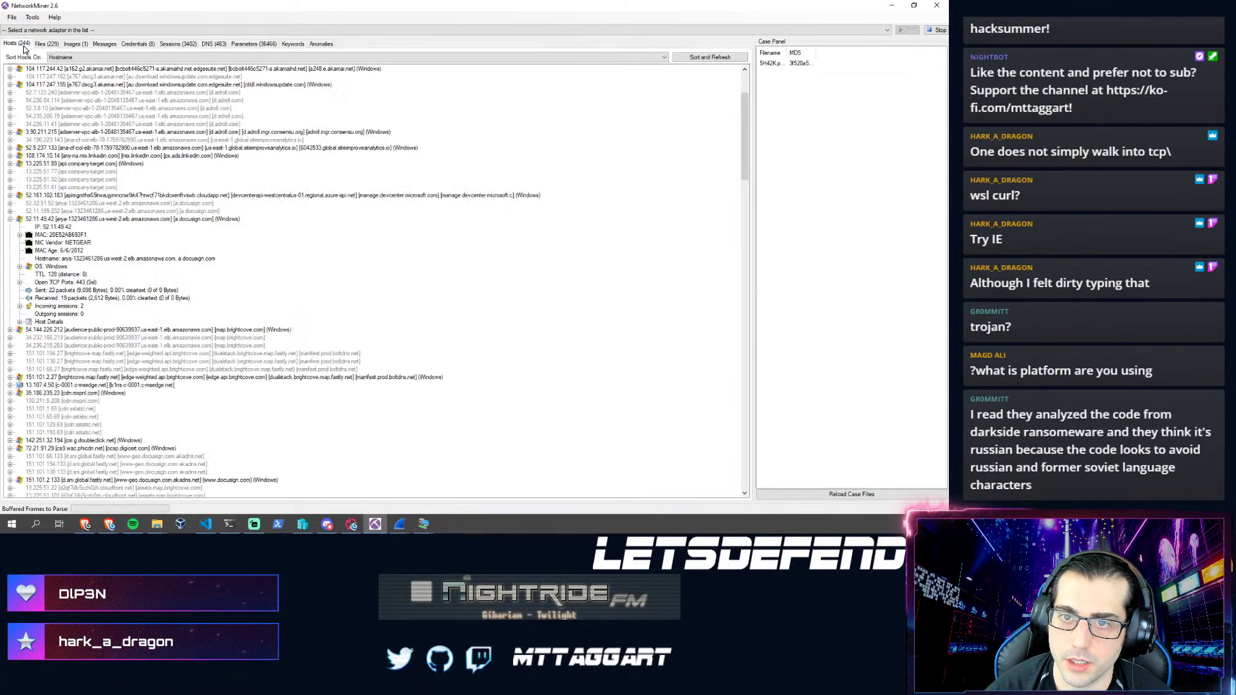
click(71, 59)
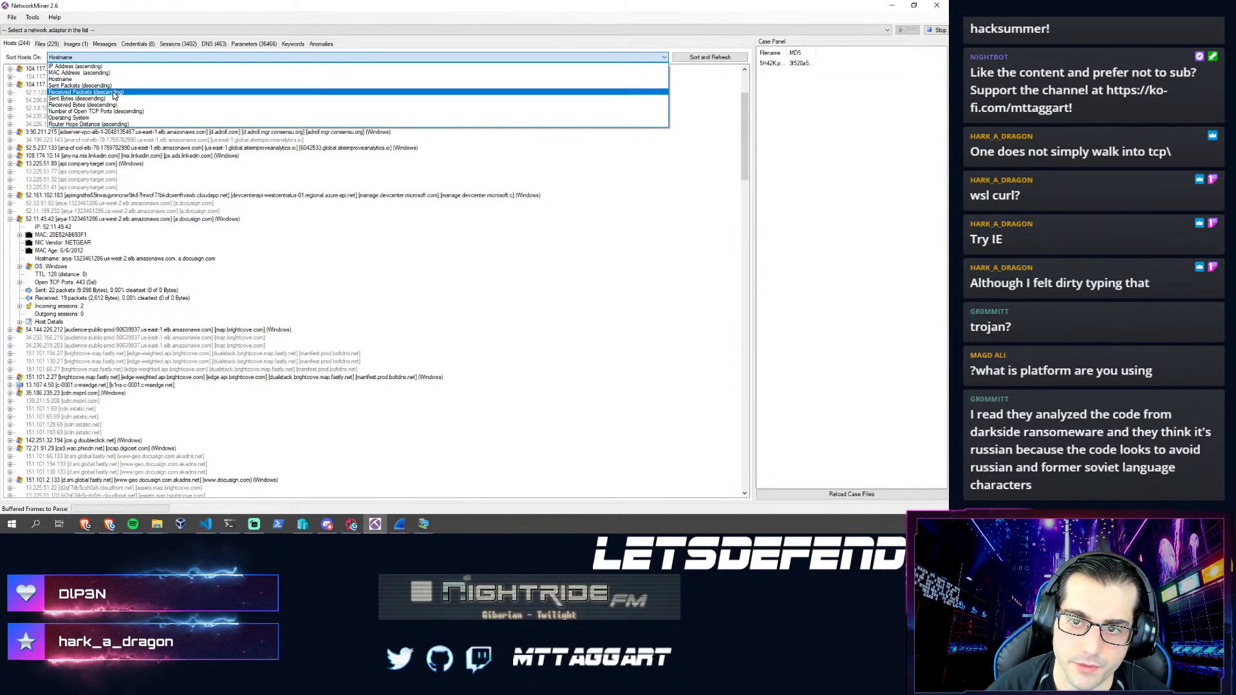
click(110, 94)
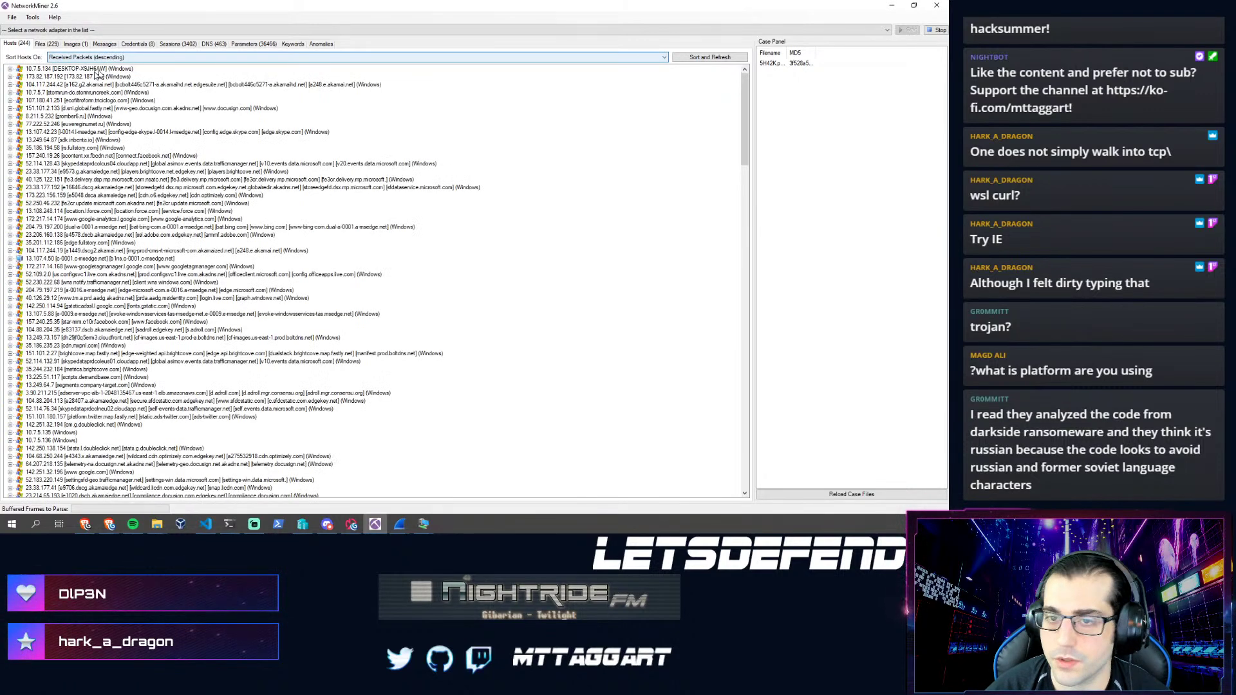
- Review the top hosts and expand gromber6.ru host 8.211.5.232's details, then open Parameters
click(72, 93)
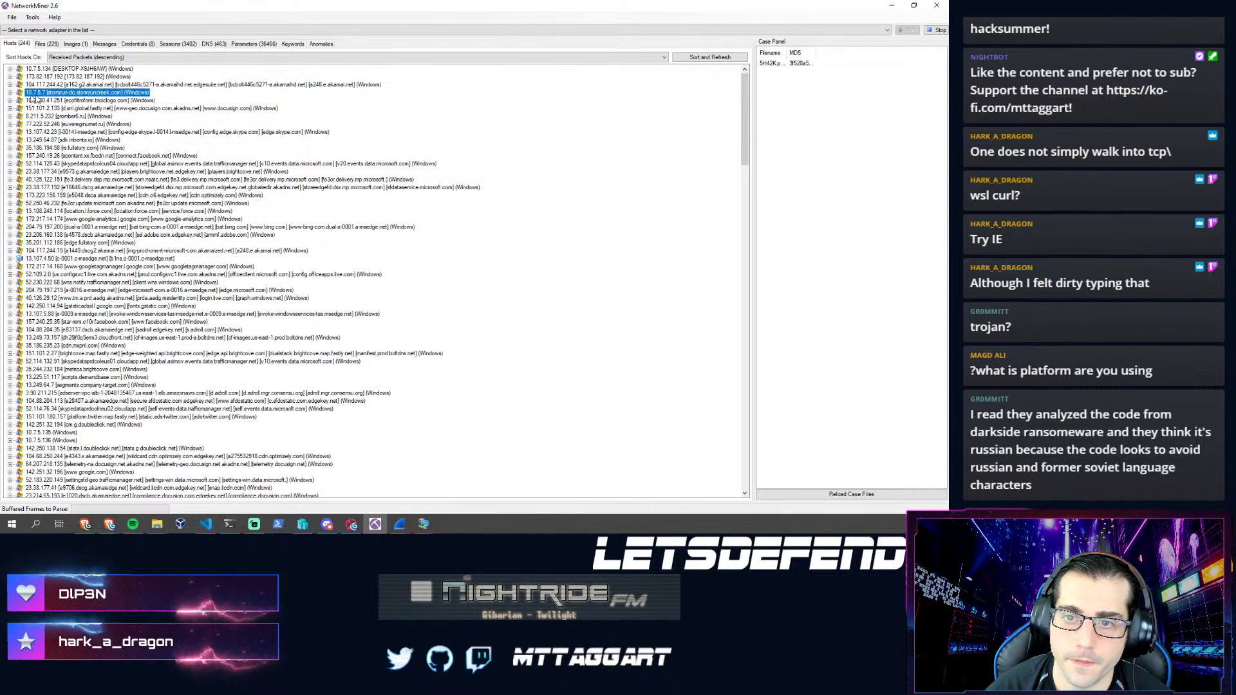
click(54, 84)
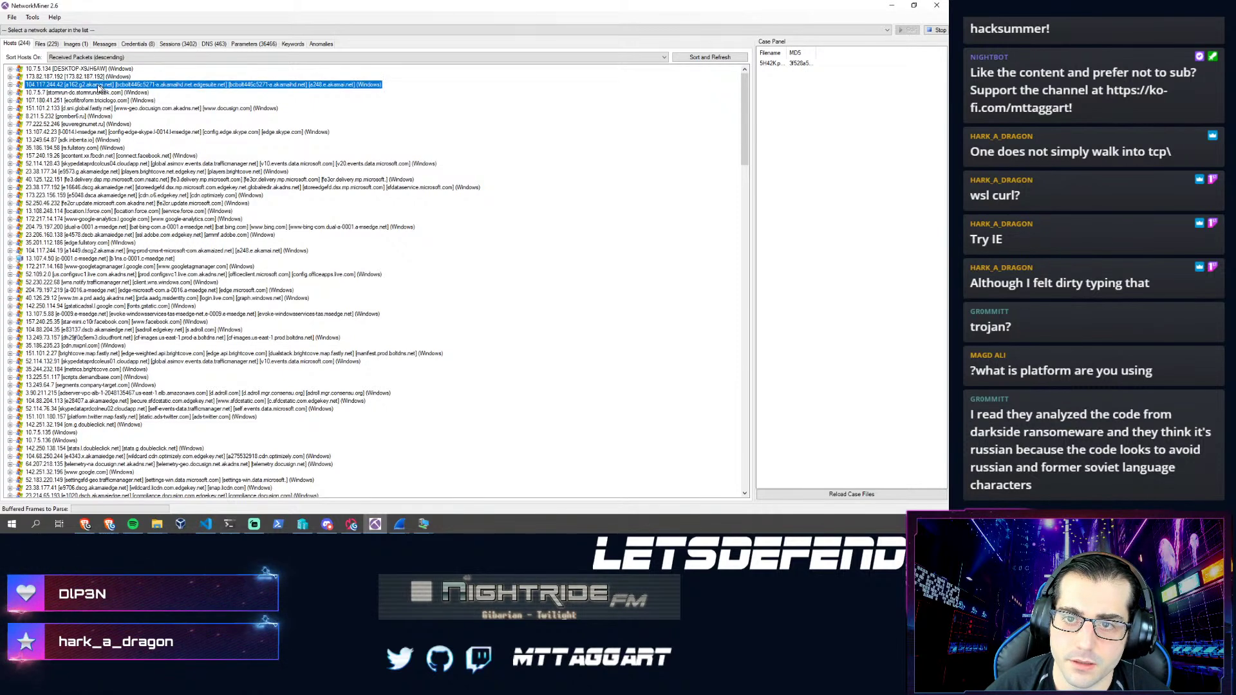
click(40, 78)
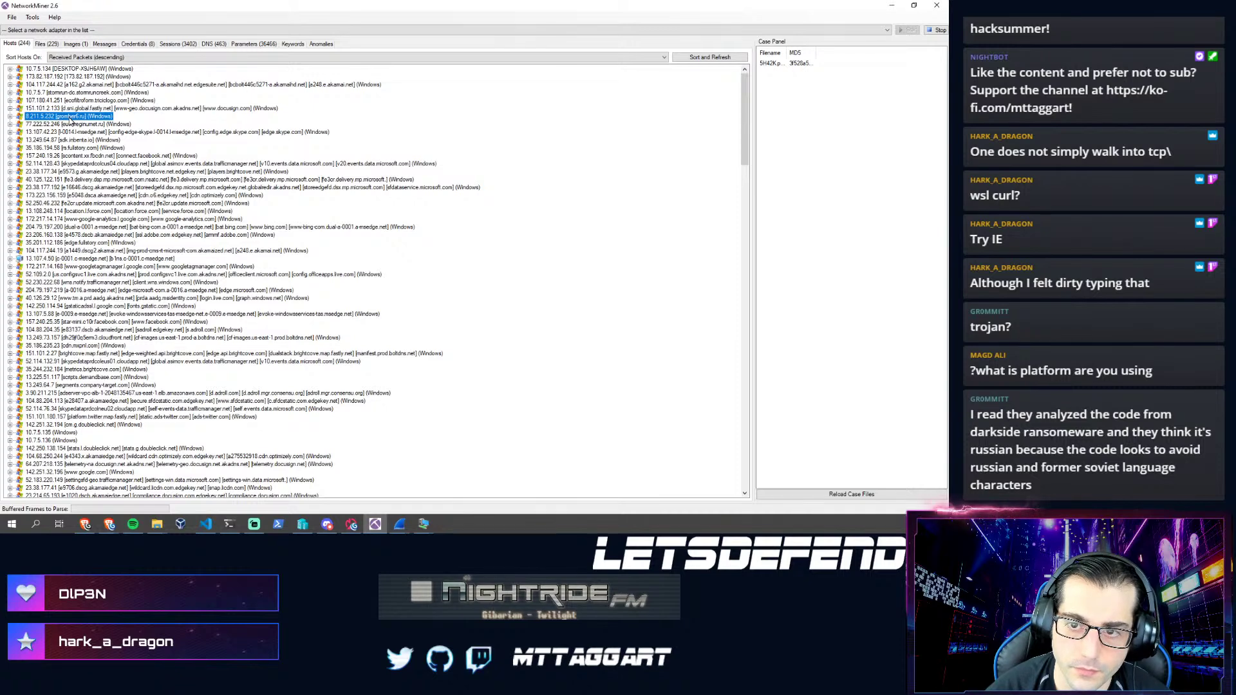
click(78, 101)
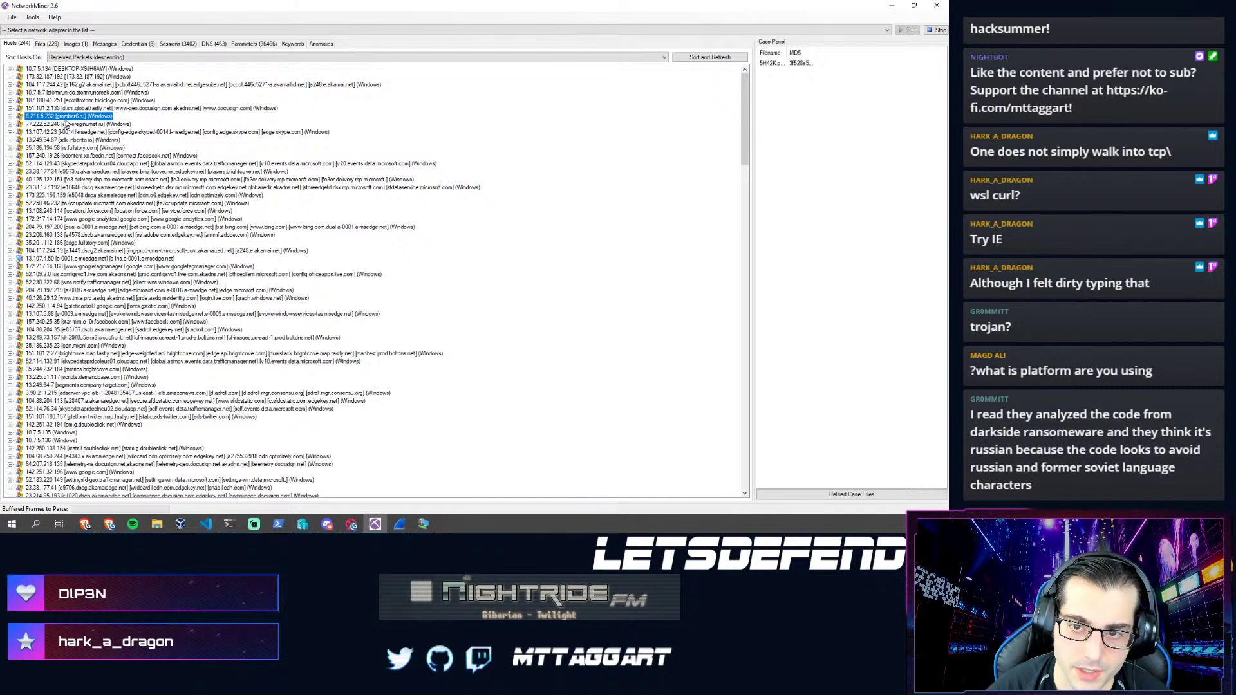
double_click(30, 117)
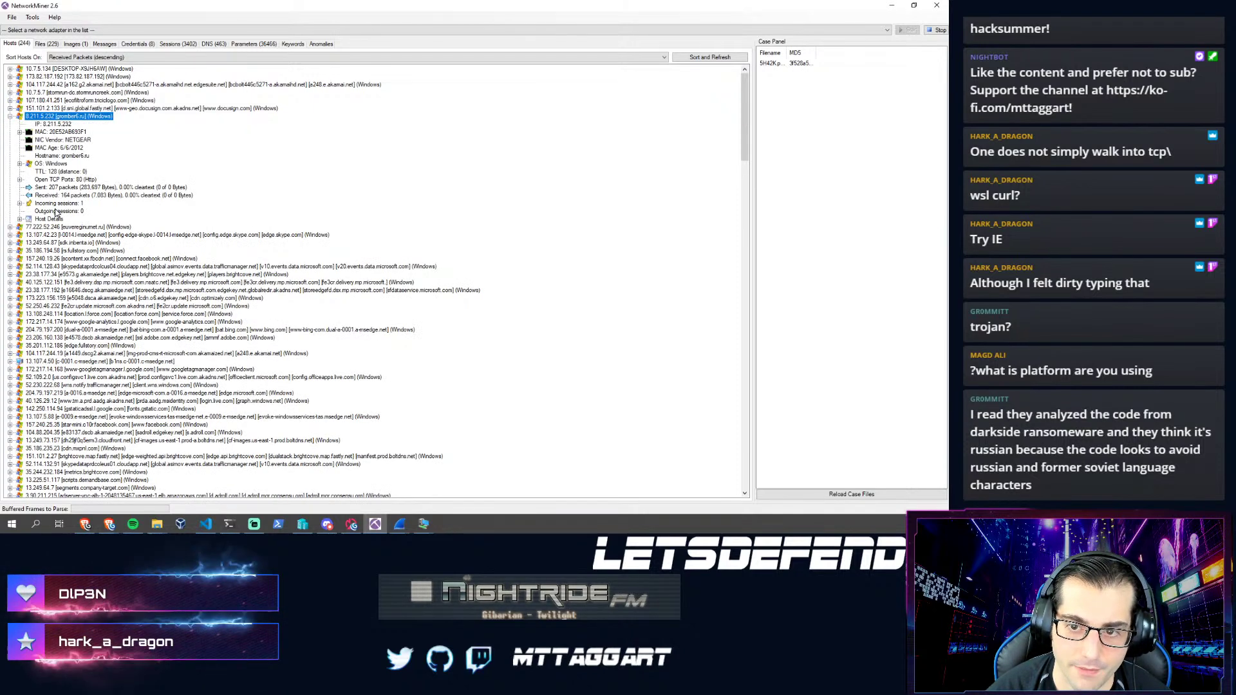
click(11, 117)
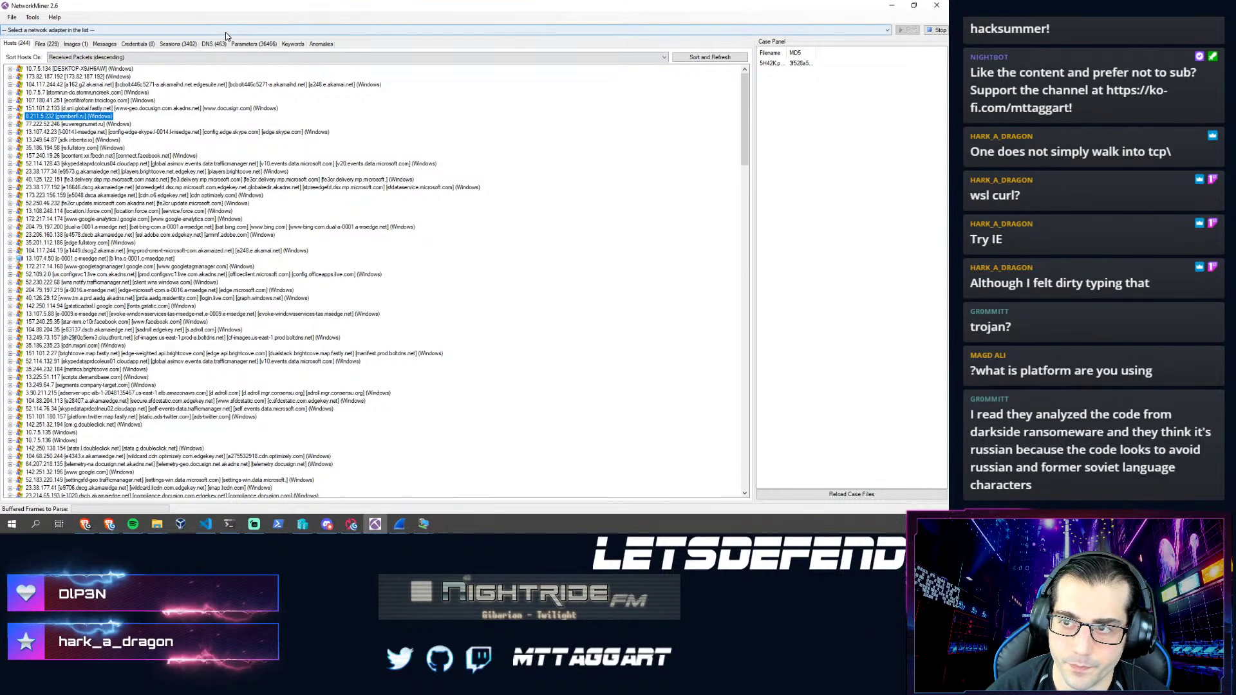
click(240, 44)
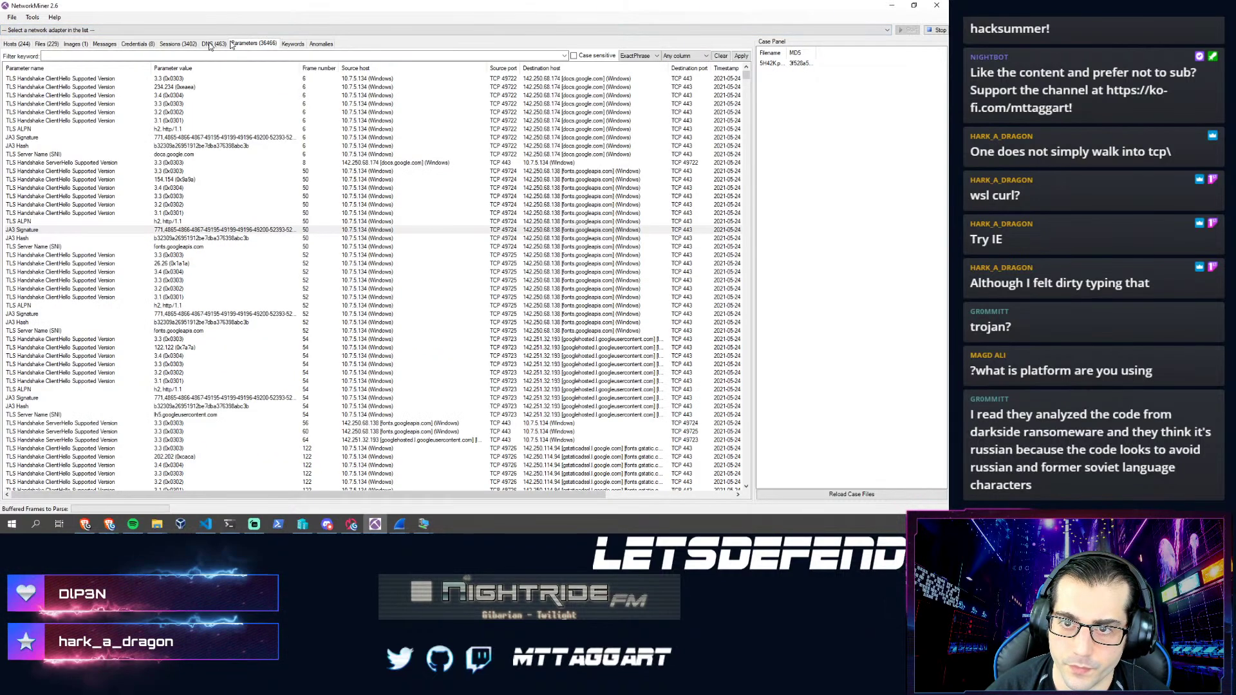
- Filter the parameters by keyword for gromber6.ru and inspect the GET /24s.bin request
click(129, 56)
text(.ru)
key(Return)
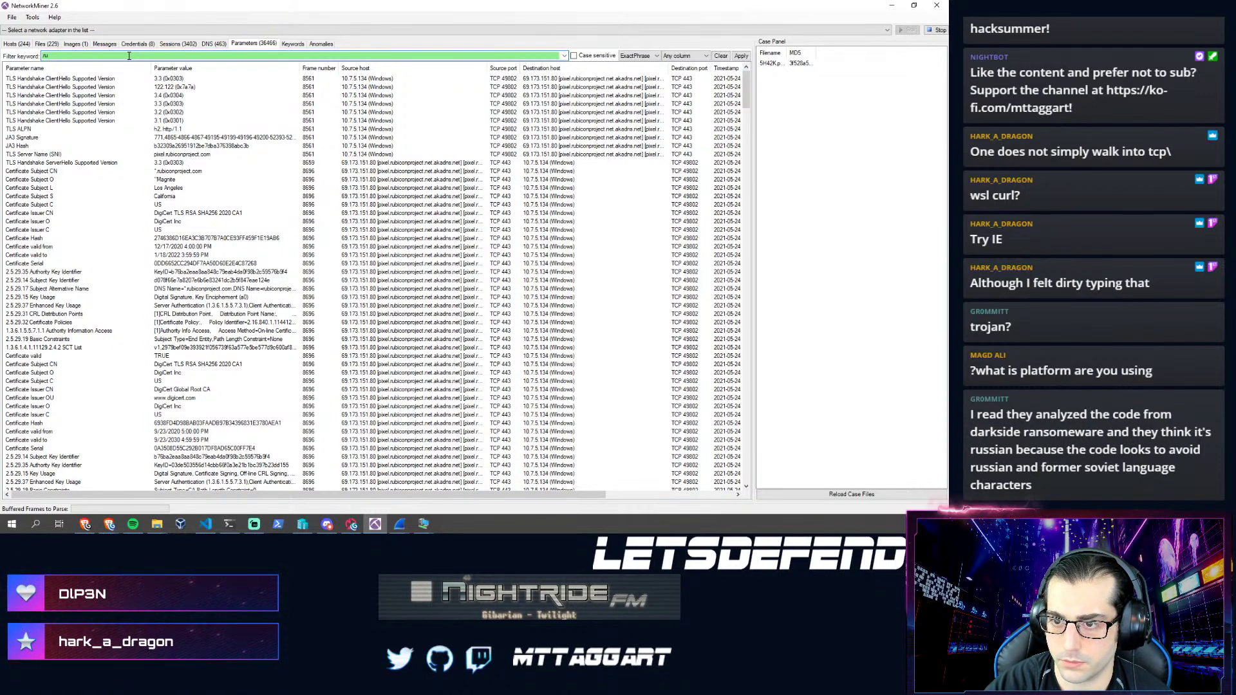
text(gromber)
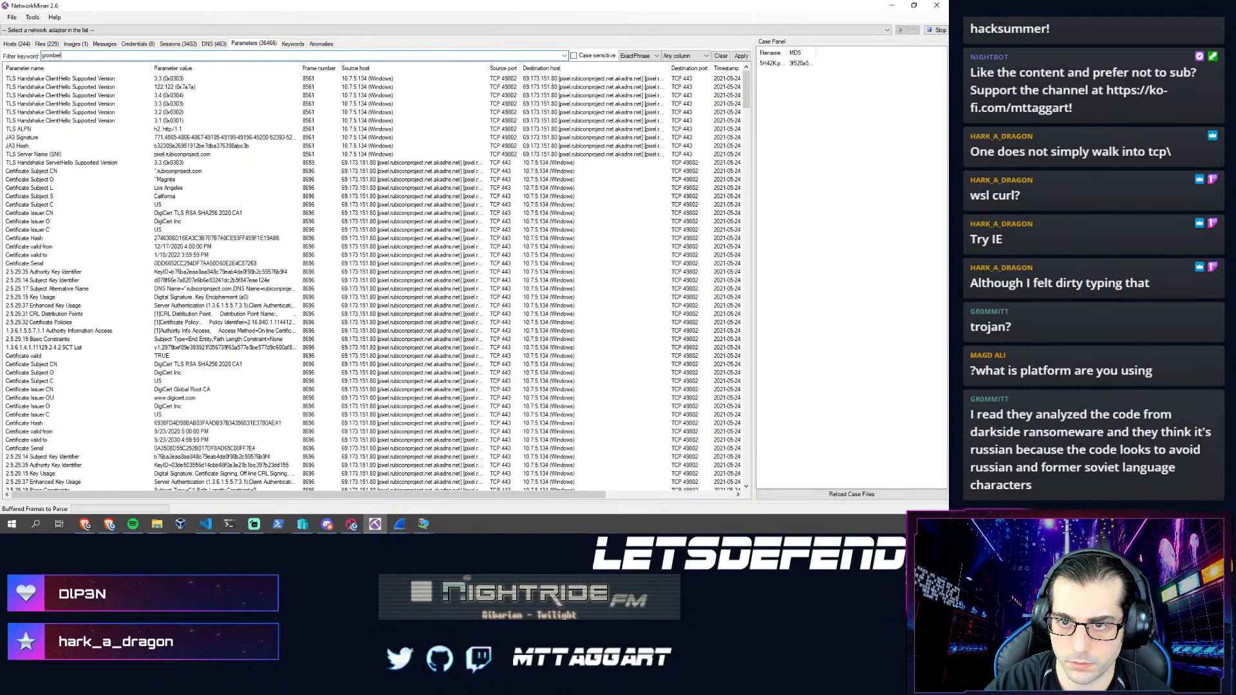
key(Return)
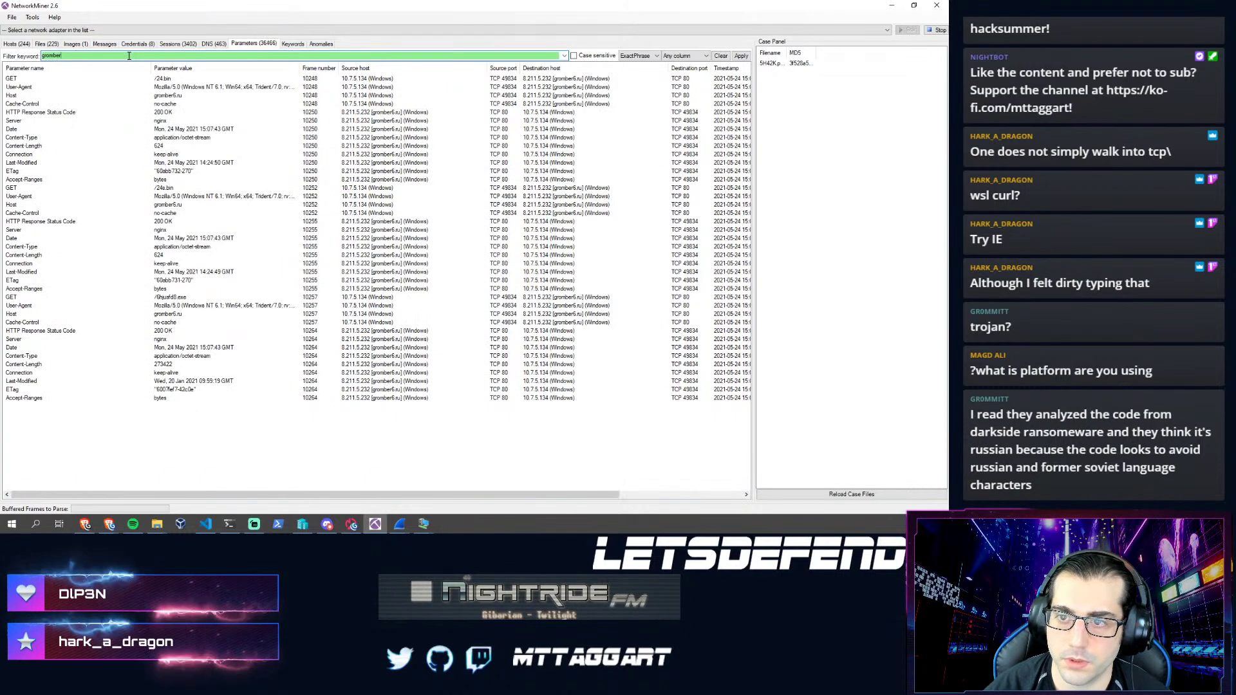
click(172, 97)
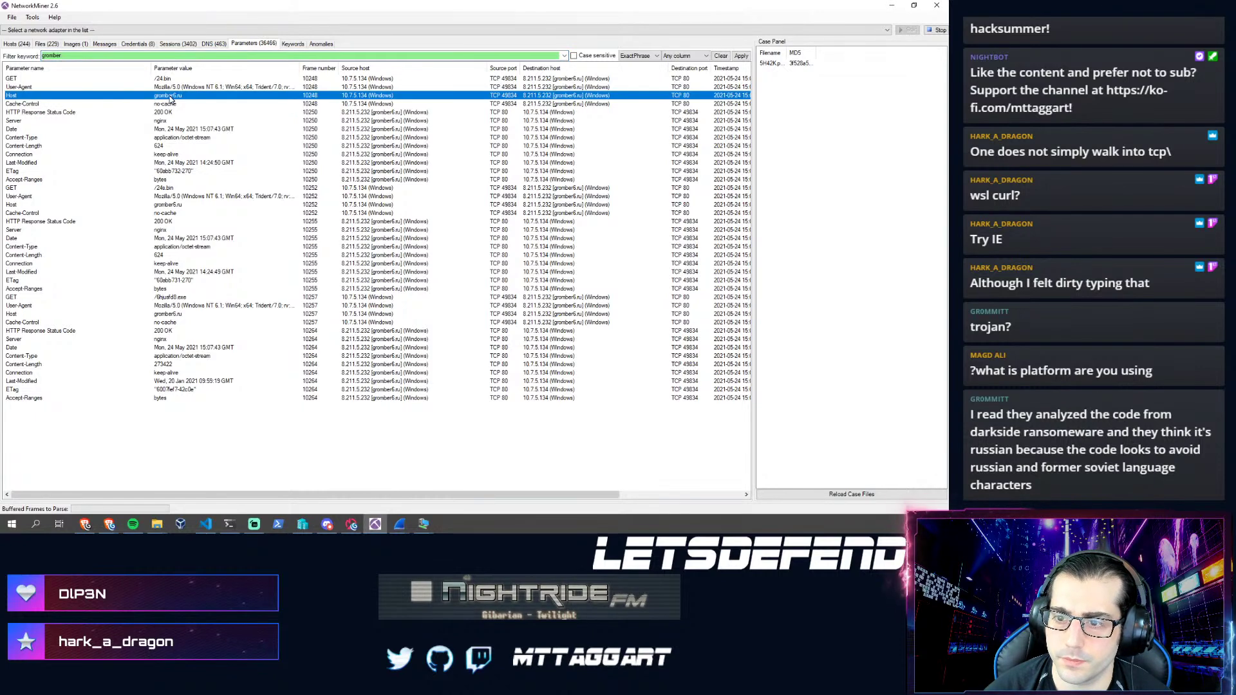
click(165, 188)
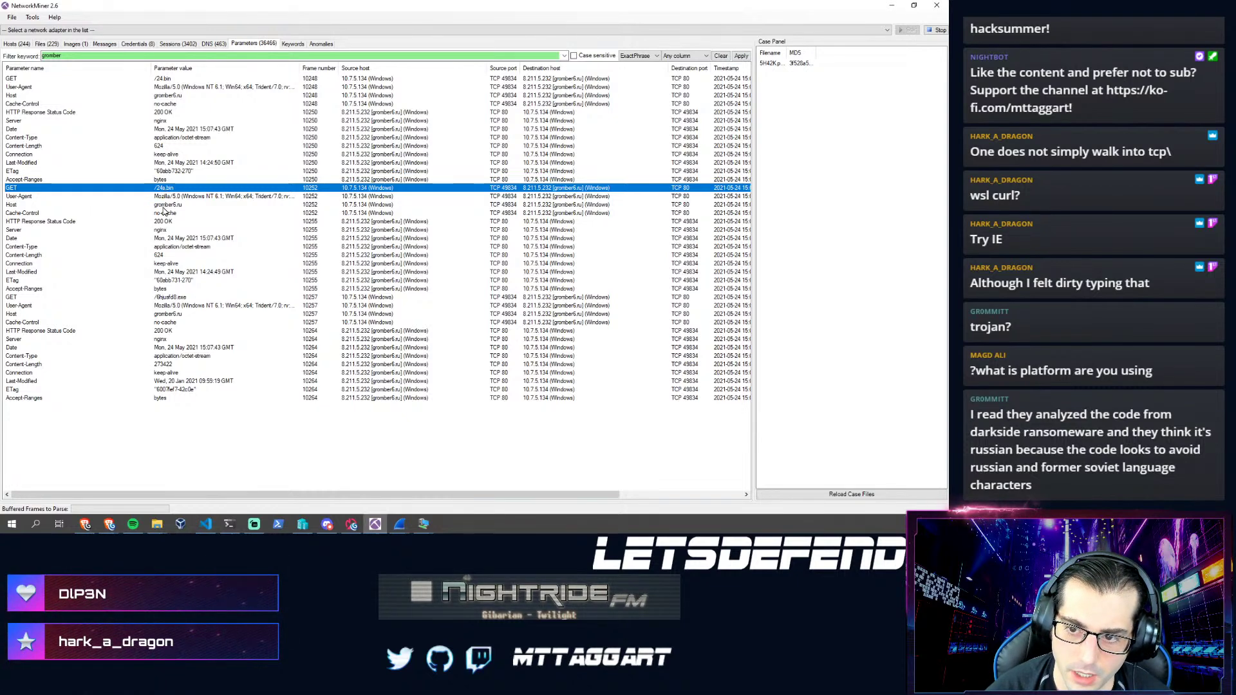
click(177, 205)
click(161, 188)
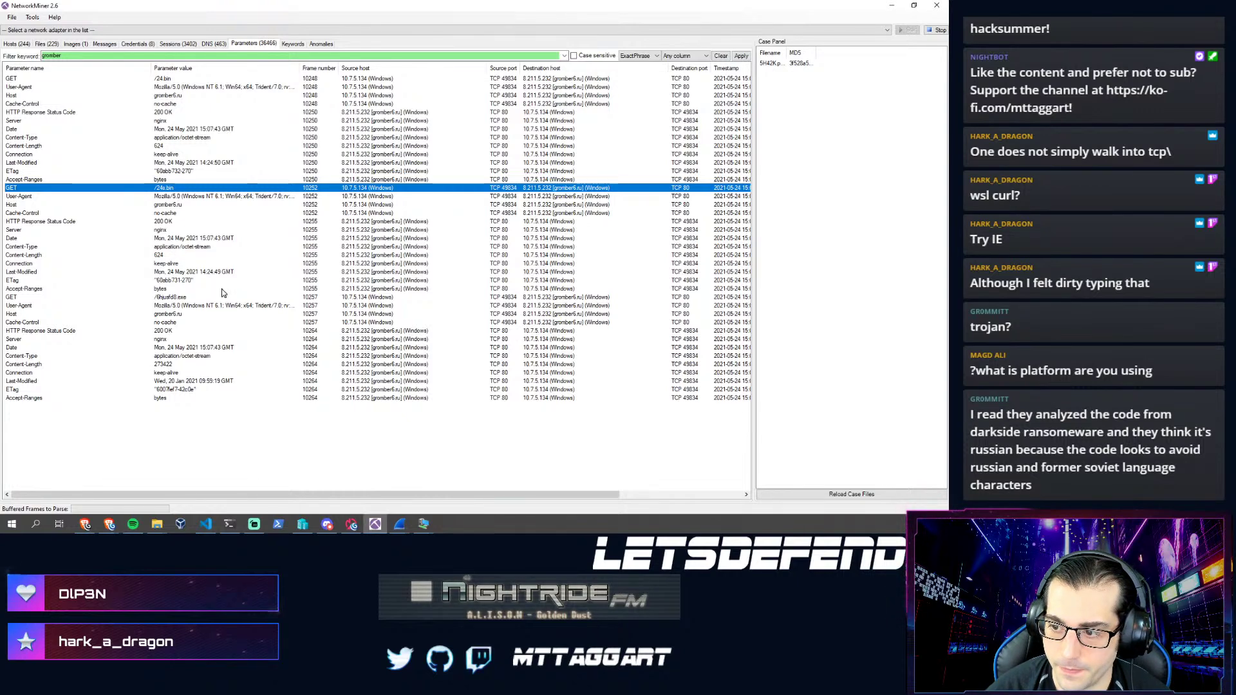
- Copy host 8.211.5.232's IP from the Hosts list and bring Wireshark forward
click(12, 45)
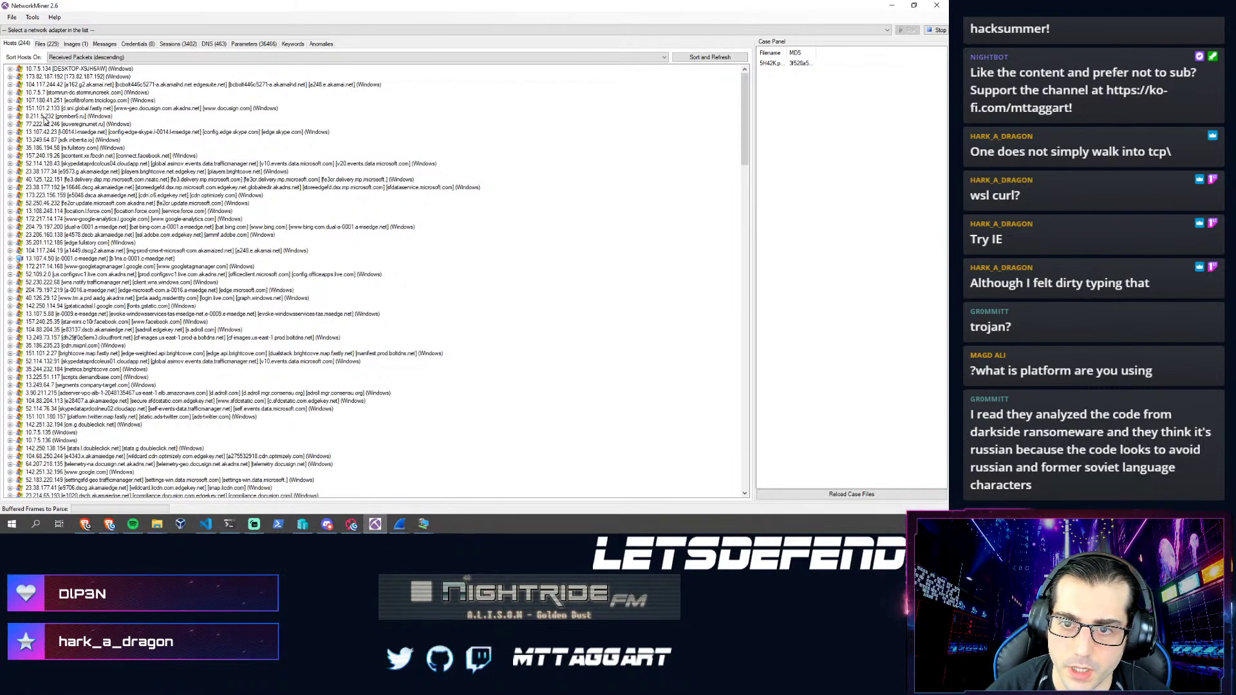
click(11, 117)
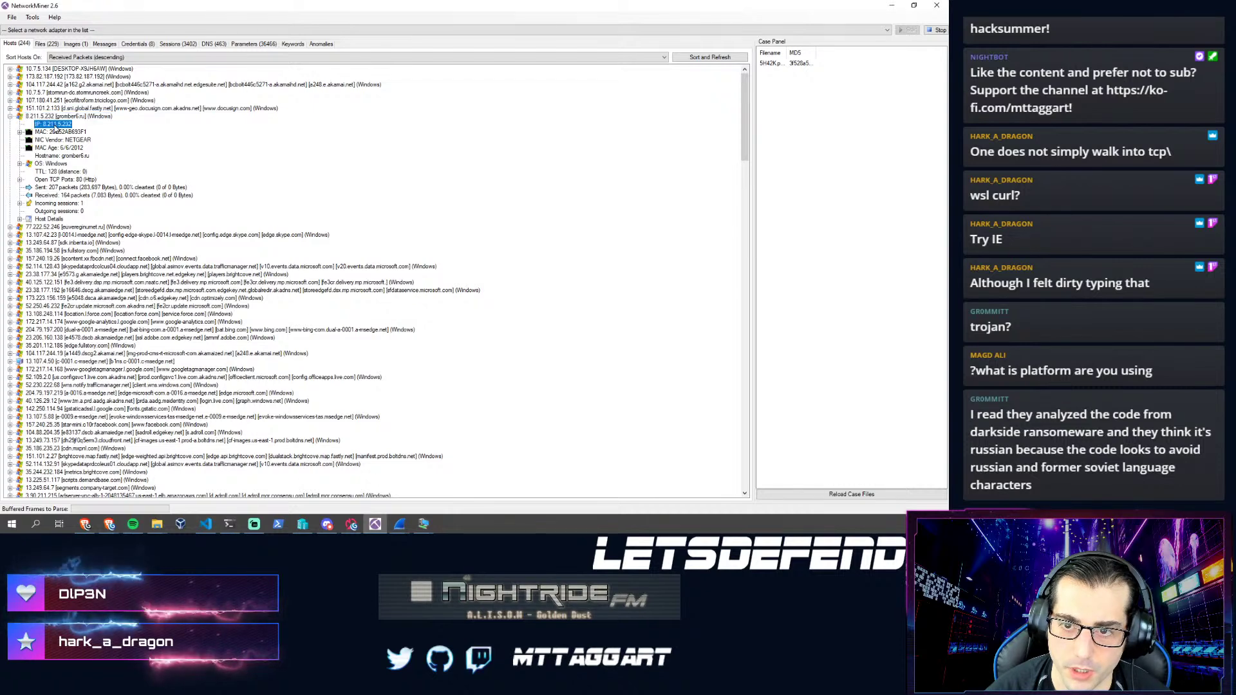
right_click(56, 124)
click(81, 154)
mouse_move(400, 525)
click(376, 470)
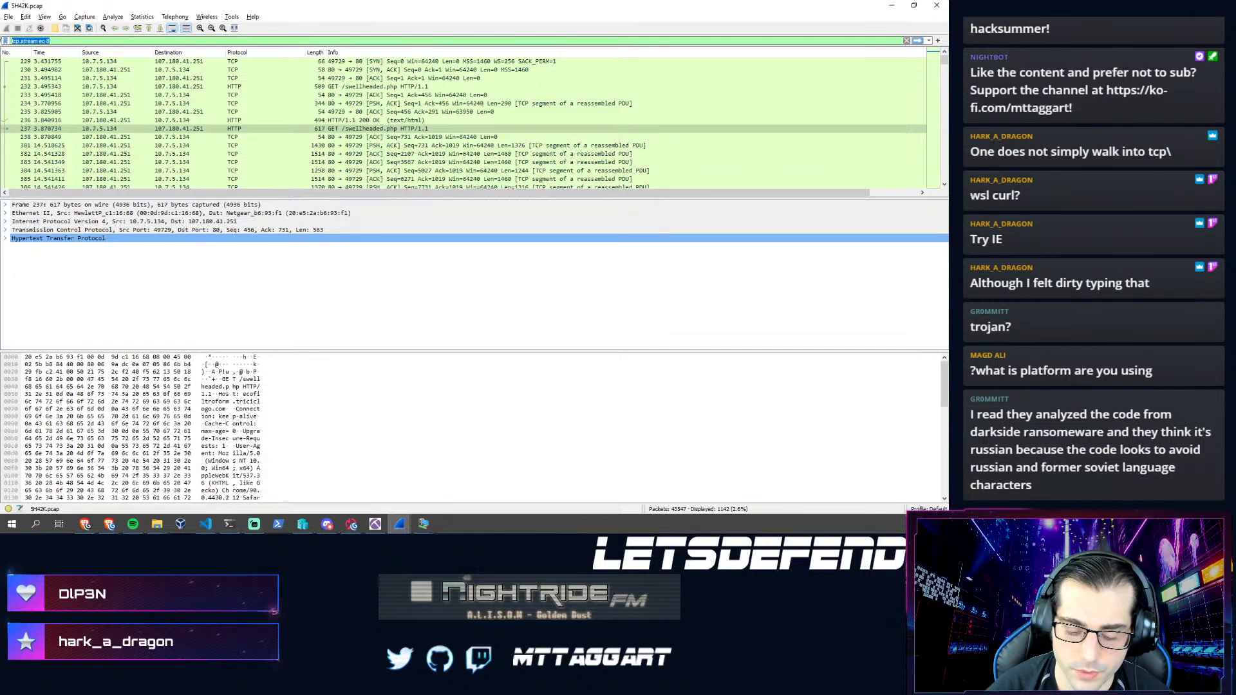
- Apply the display filter ip.dst == 8.211.5.232
text(ip.)
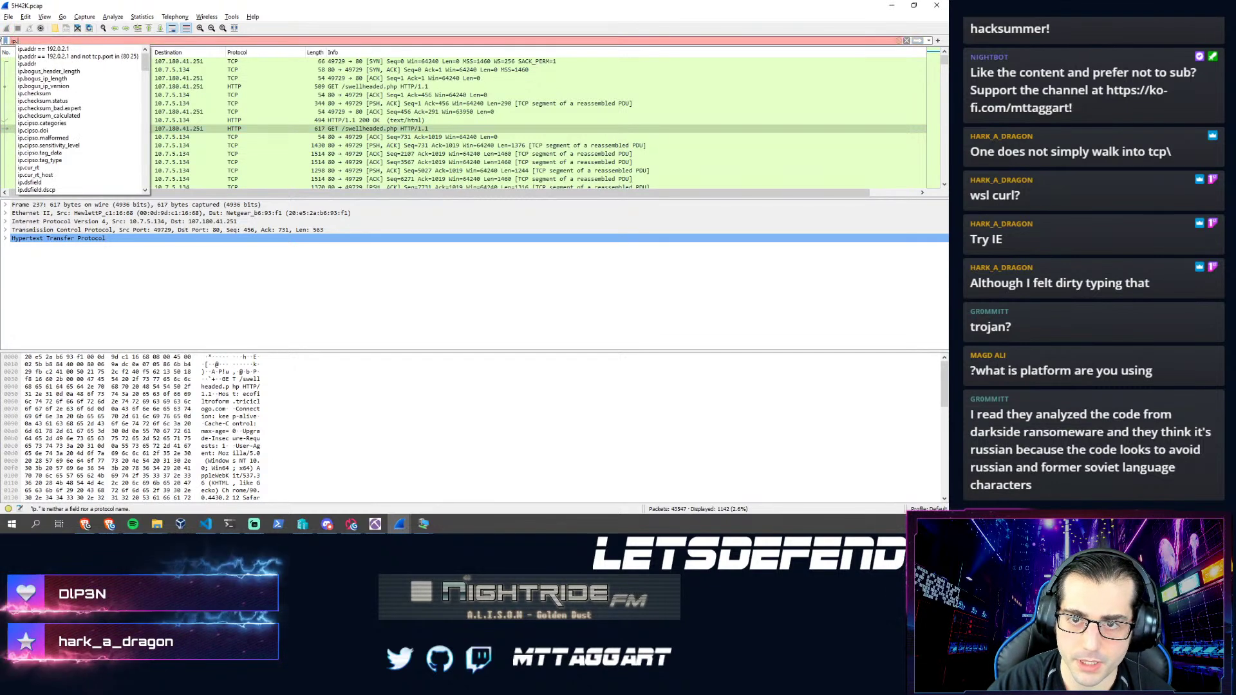
text(src)
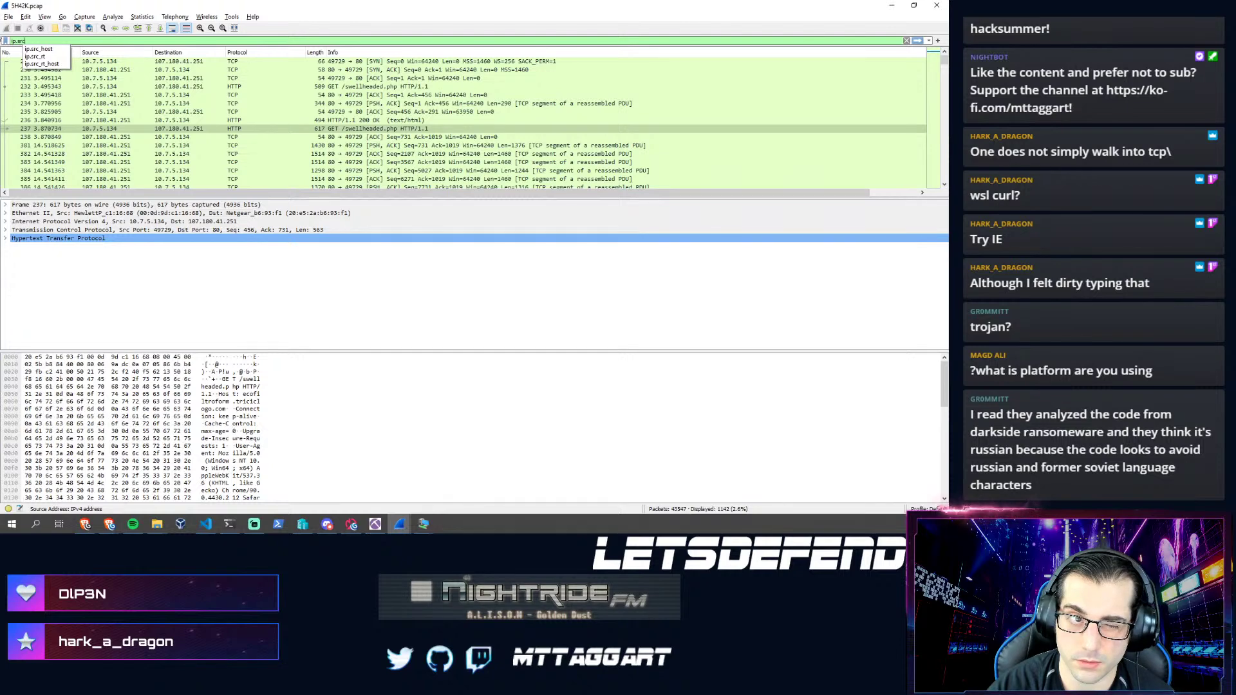
key(BackSpace)
key(BackSpace)
key(BackSpace)
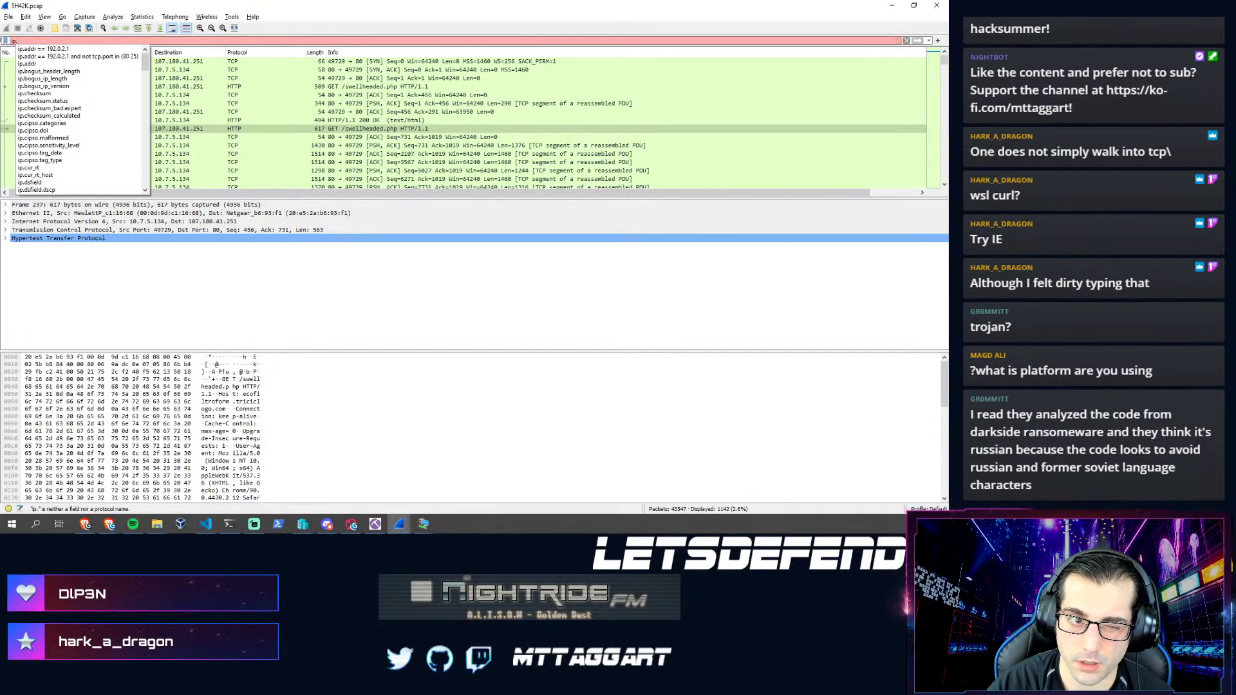
text(dst ==)
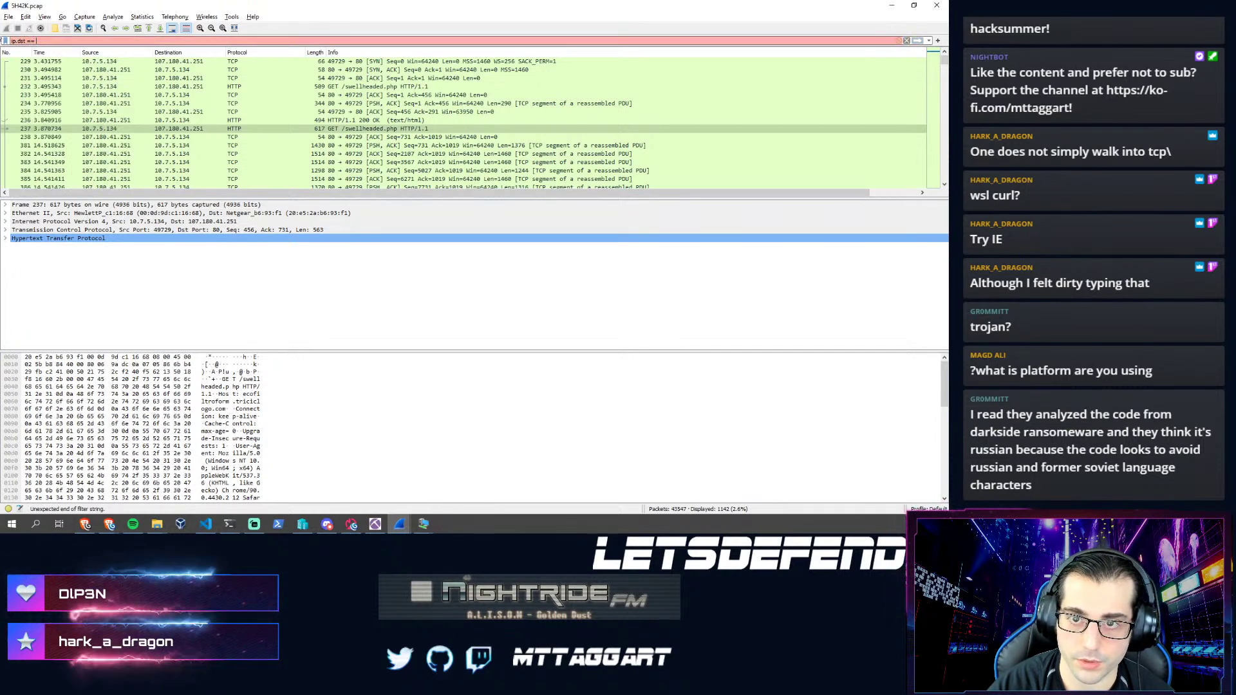
key(ctrl+v)
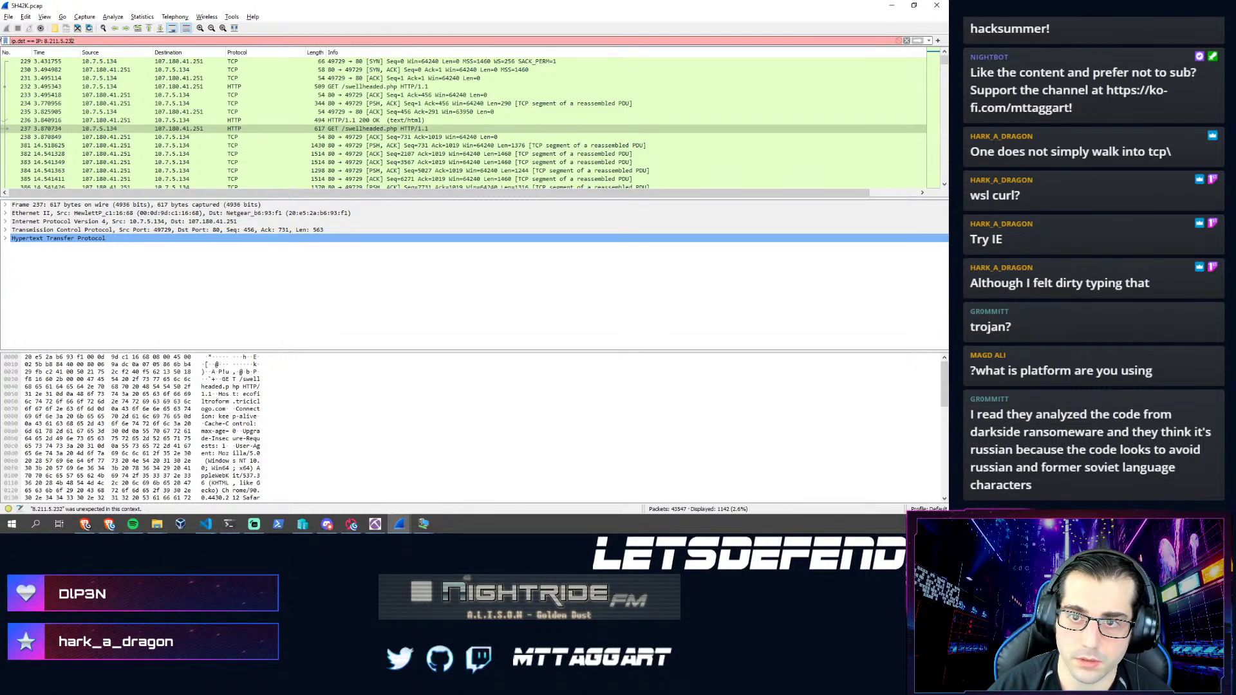
key(BackSpace)
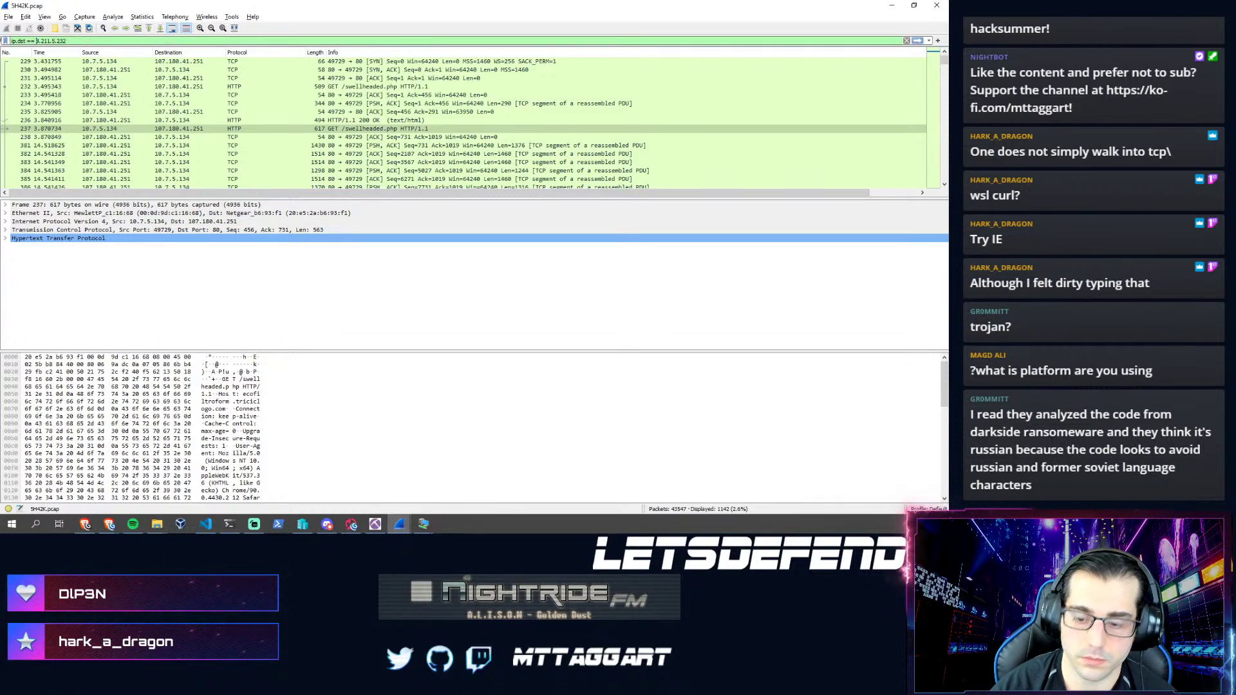
key(Return)
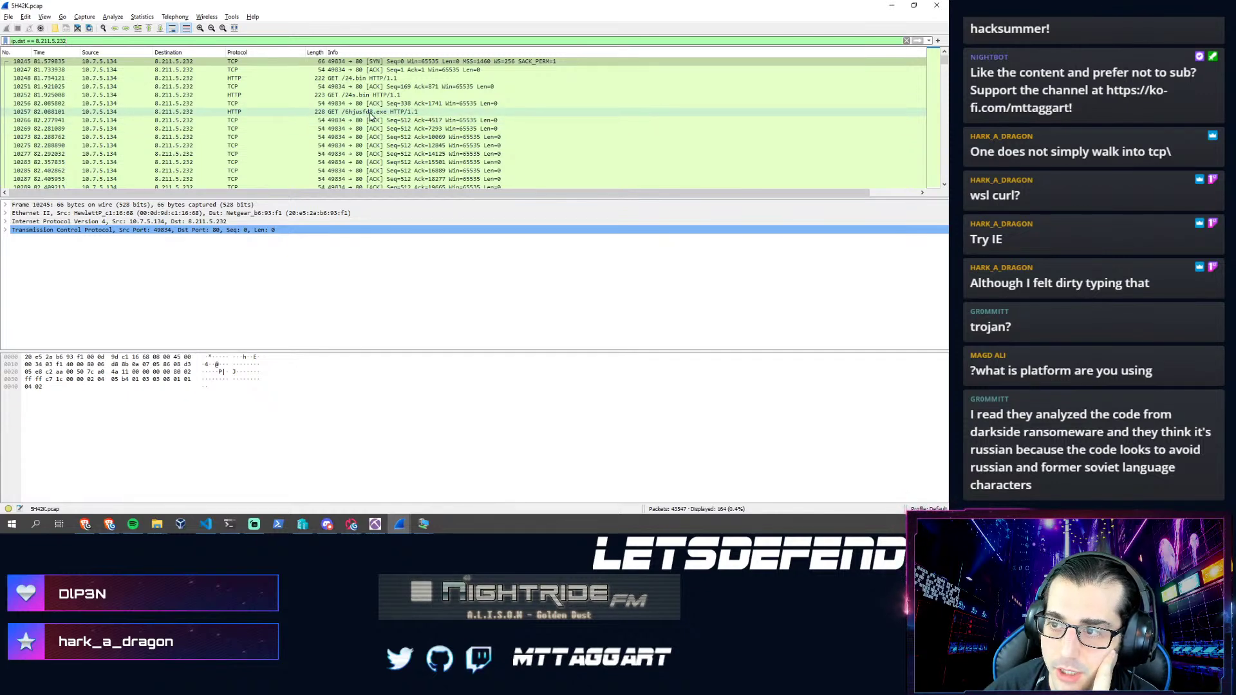
scroll(358, 163, down, 2)
scroll(357, 163, up, 2)
- Follow the first matching packet's TCP stream, showing stream 119's /24s.bin and executable downloads
right_click(380, 62)
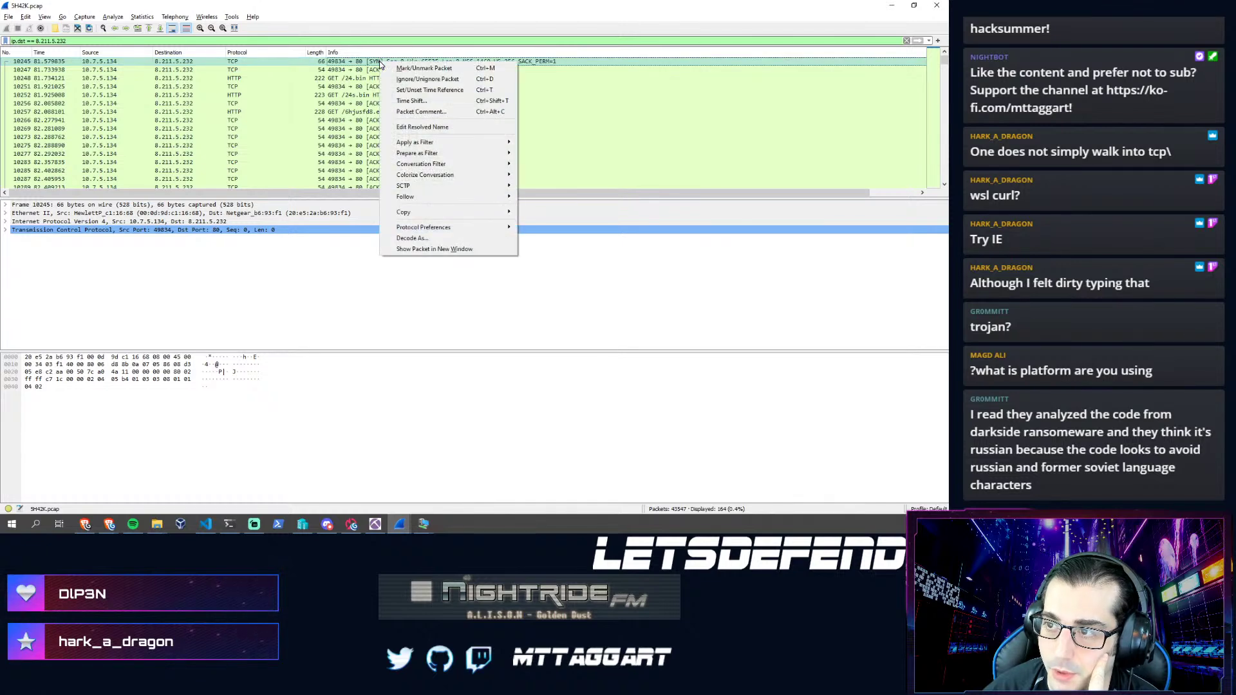
mouse_move(416, 199)
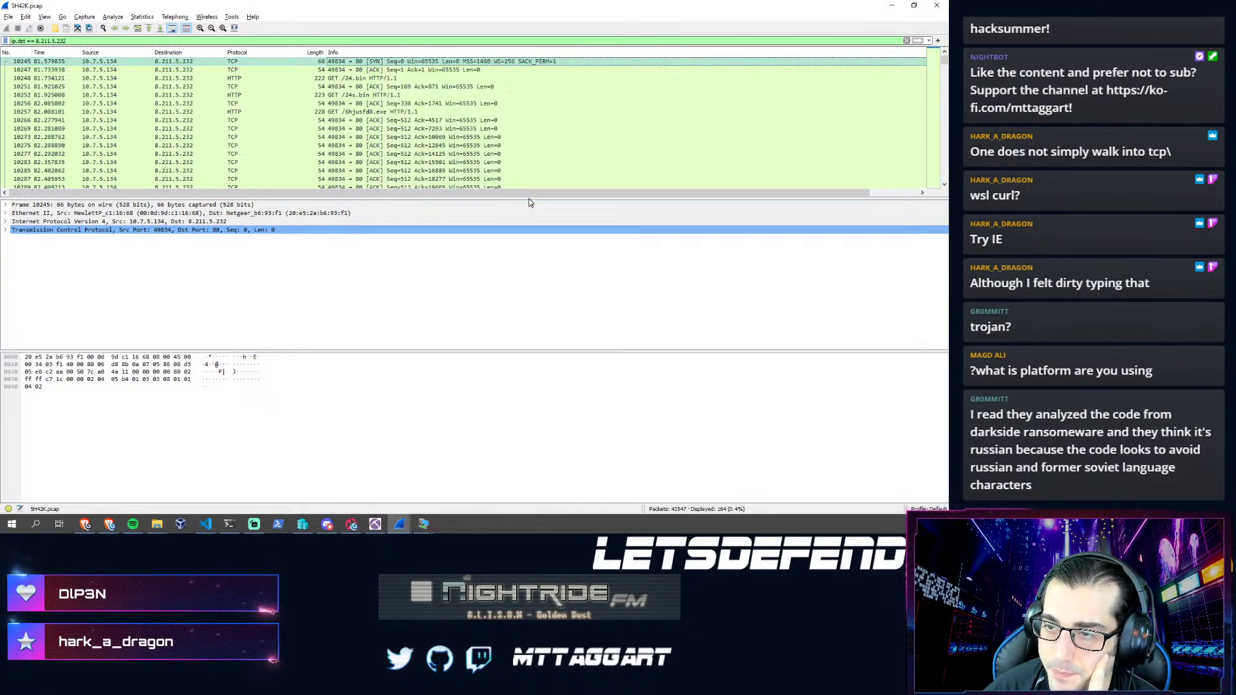
click(534, 196)
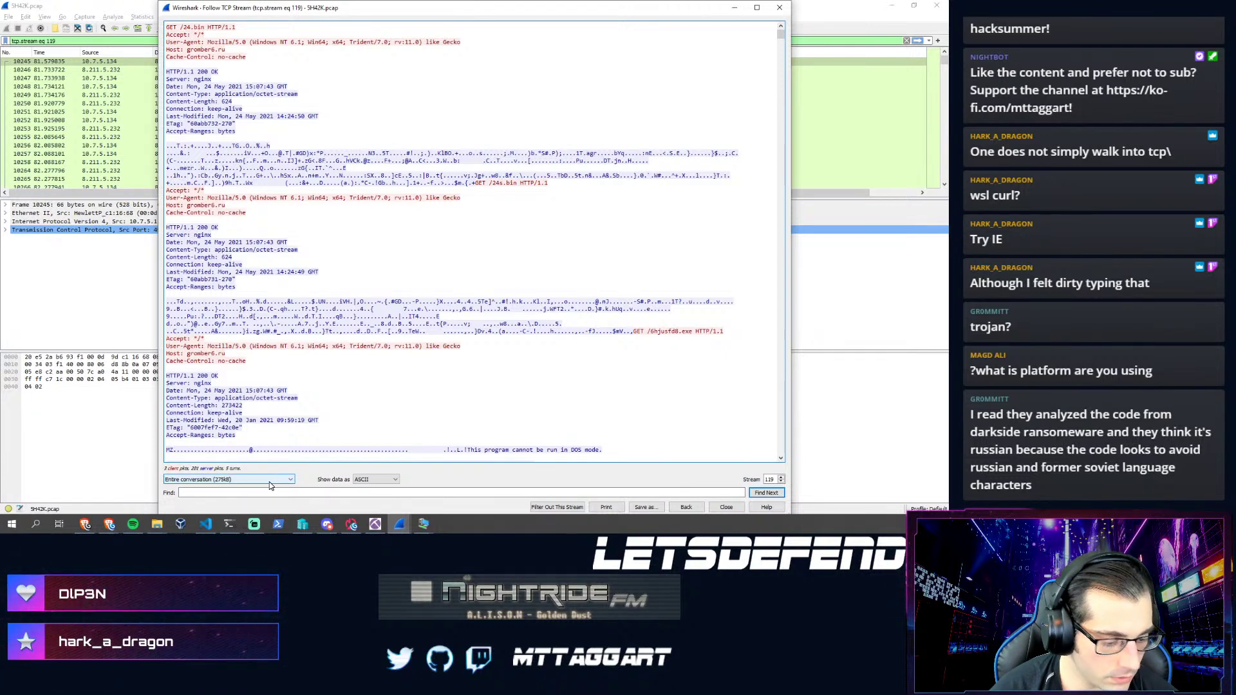
- Focus LetsDefend's Question 7 answer field, then return to the followed TCP stream
mouse_move(106, 526)
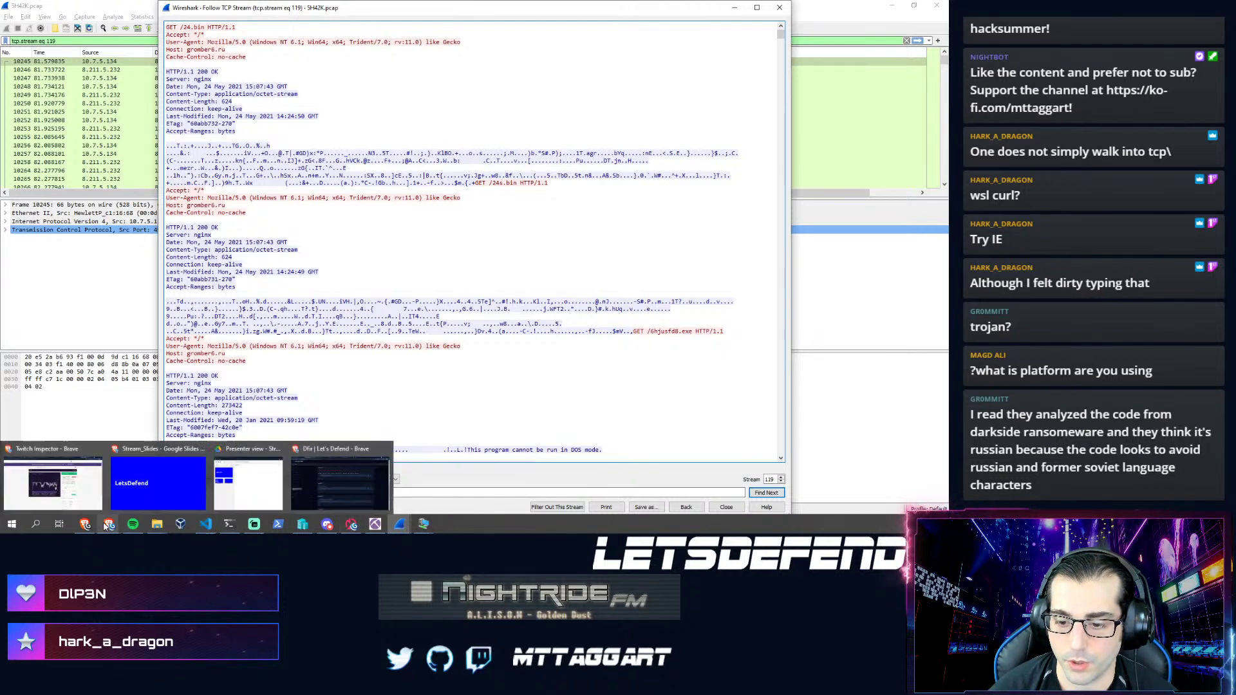
click(353, 498)
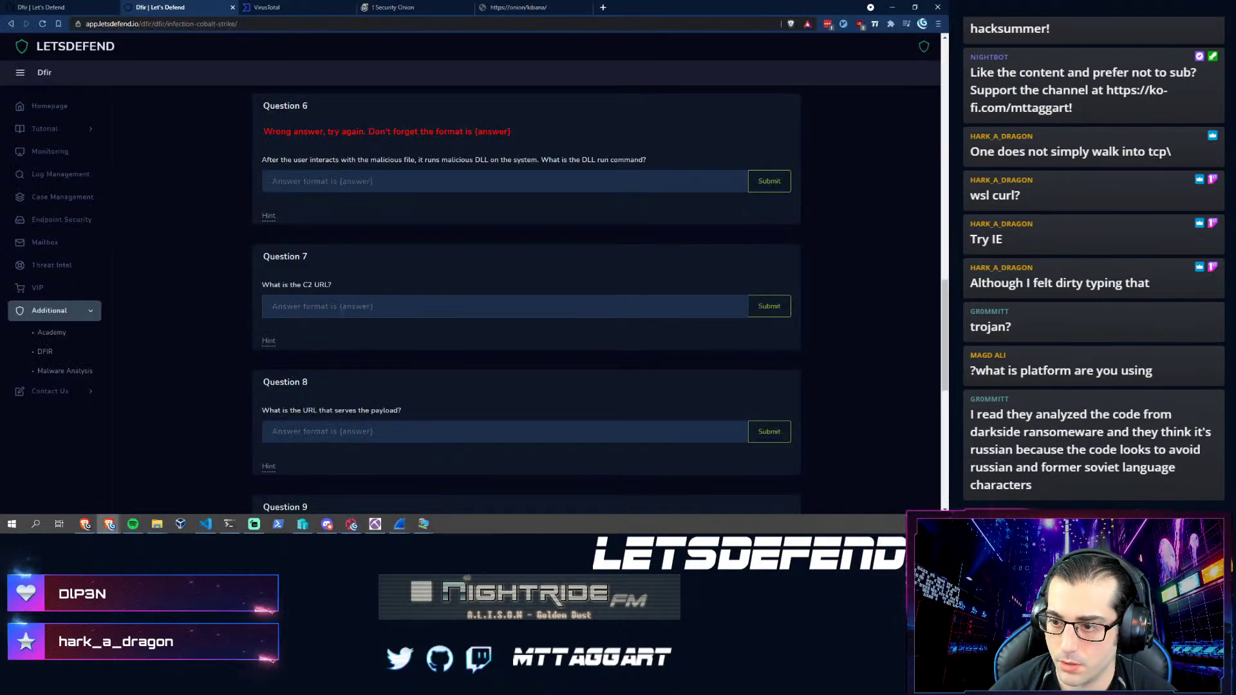
click(452, 300)
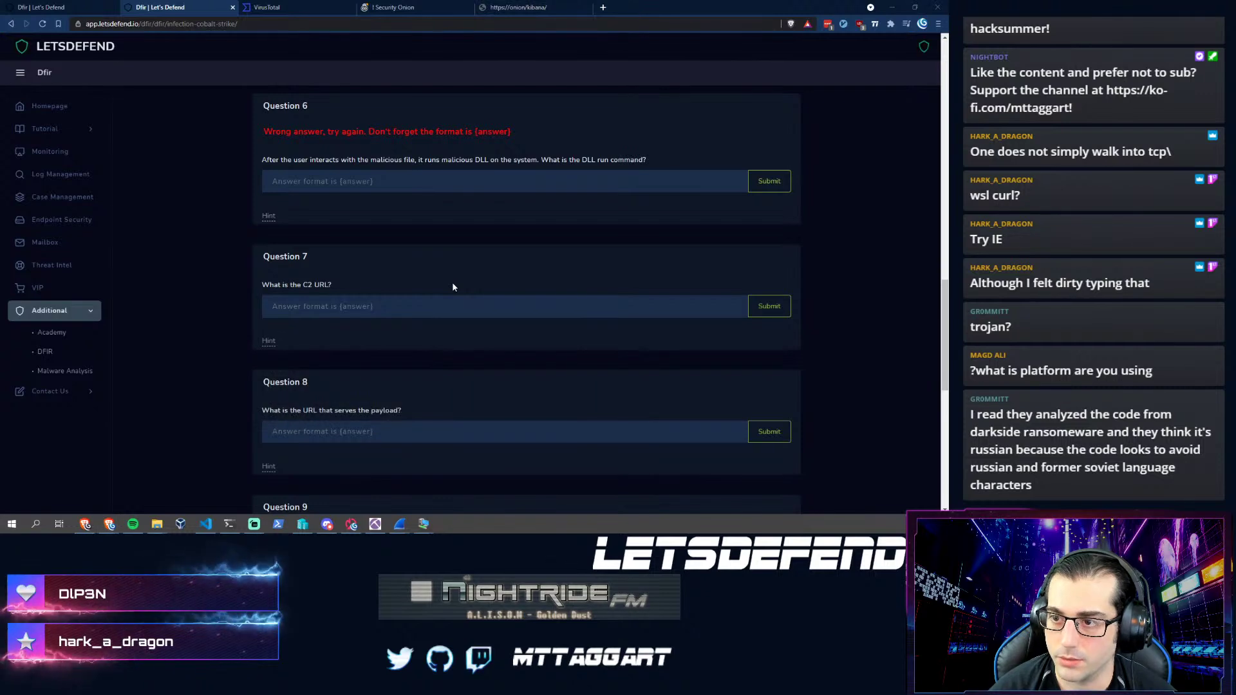
key(alt+Tab)
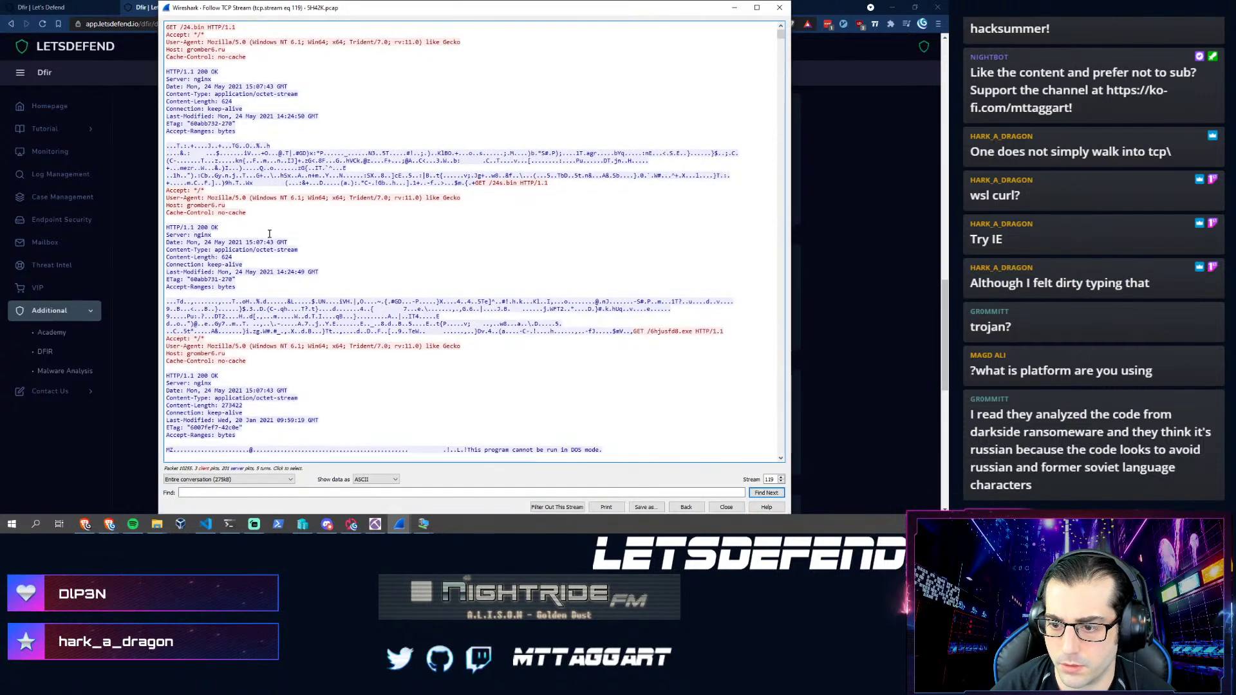
- Scroll through stream 119's executable payload to the end, then advance to TCP stream 120
scroll(264, 389, down, 11)
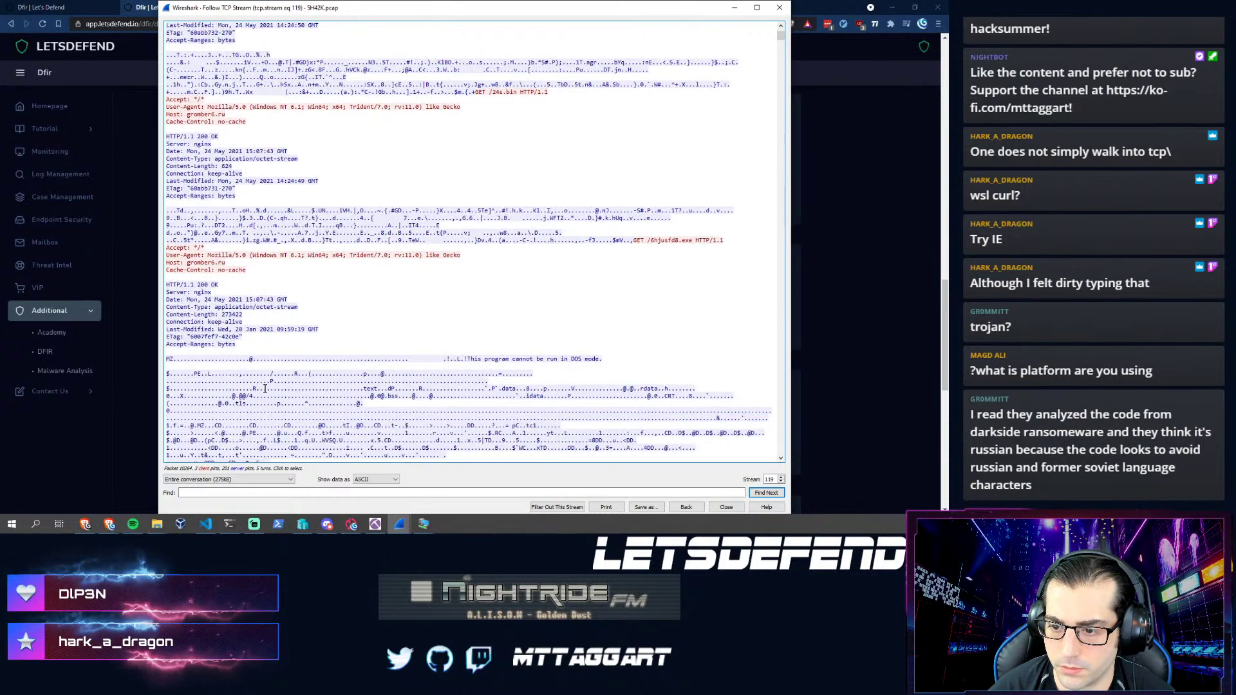
scroll(264, 388, down, 8)
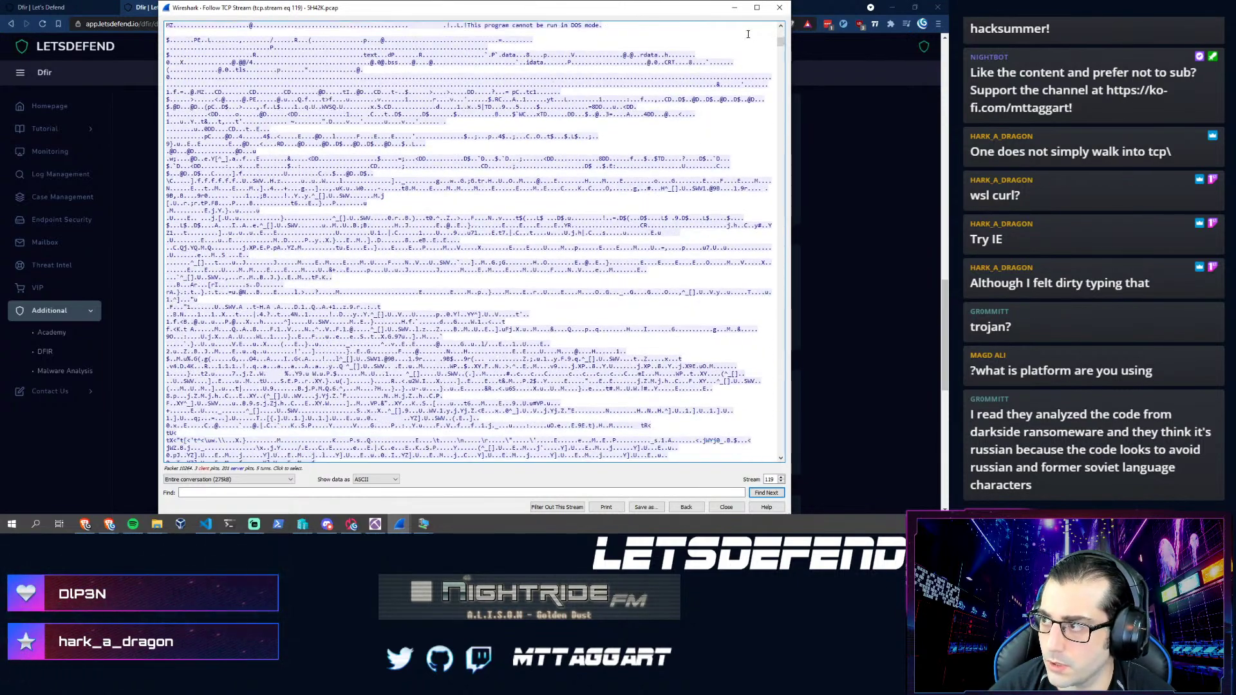
drag(783, 43, 722, 475)
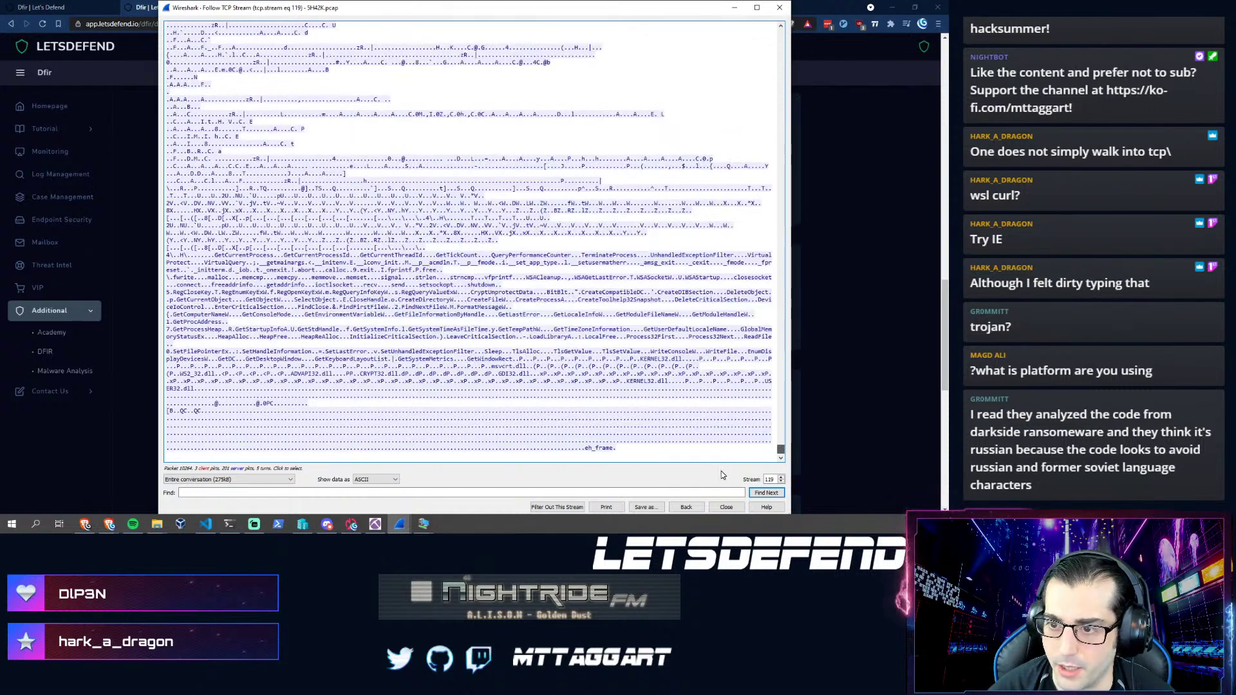
click(781, 477)
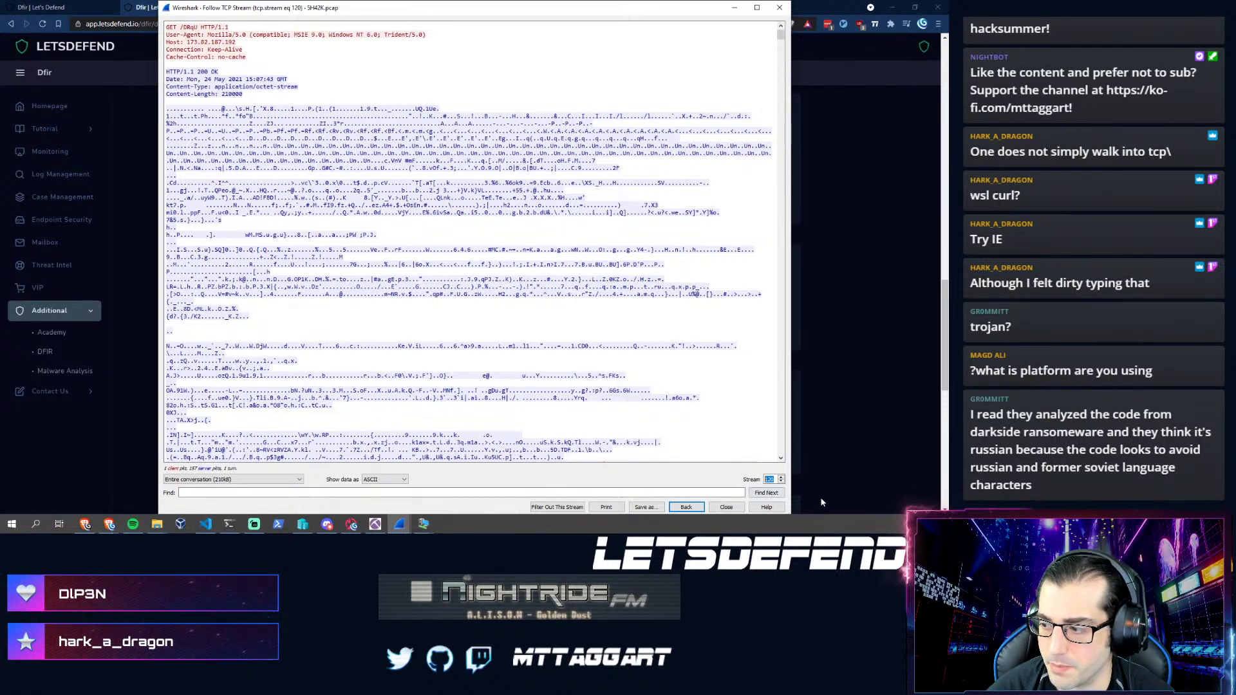
- Look over stream 120's 210000-byte octet-stream download, then advance to stream 121's /h3q9 request
scroll(580, 298, down, 12)
scroll(580, 298, down, 2)
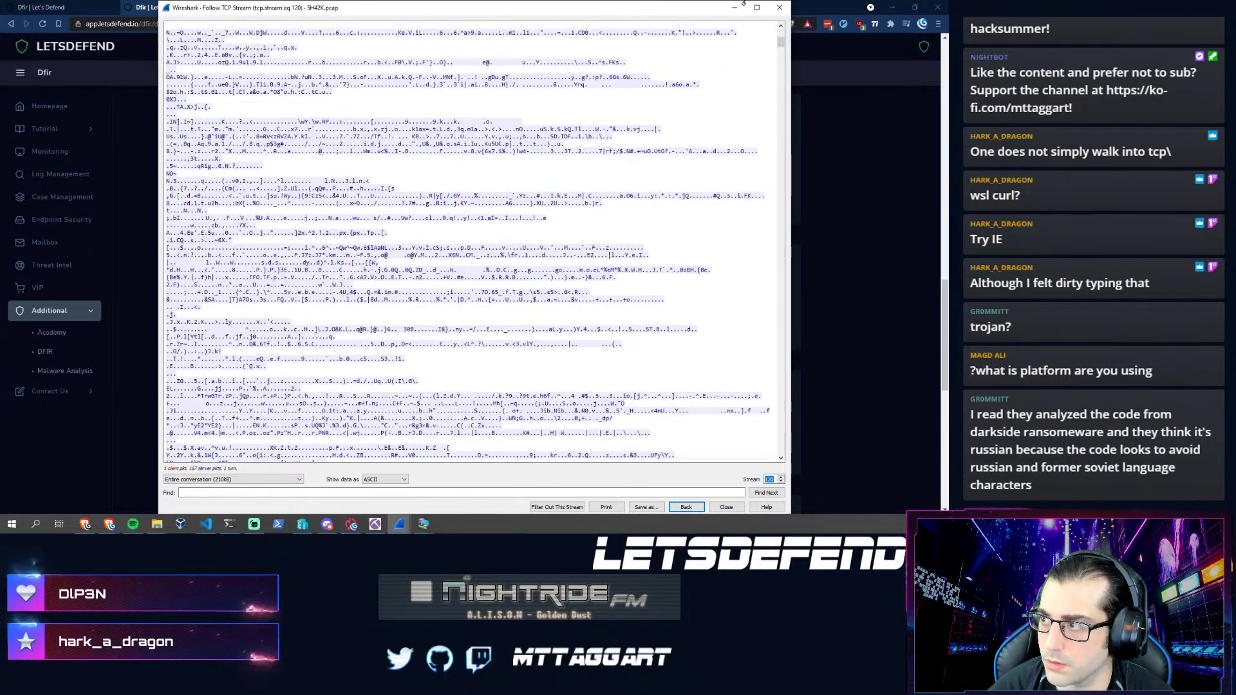
drag(781, 43, 746, 467)
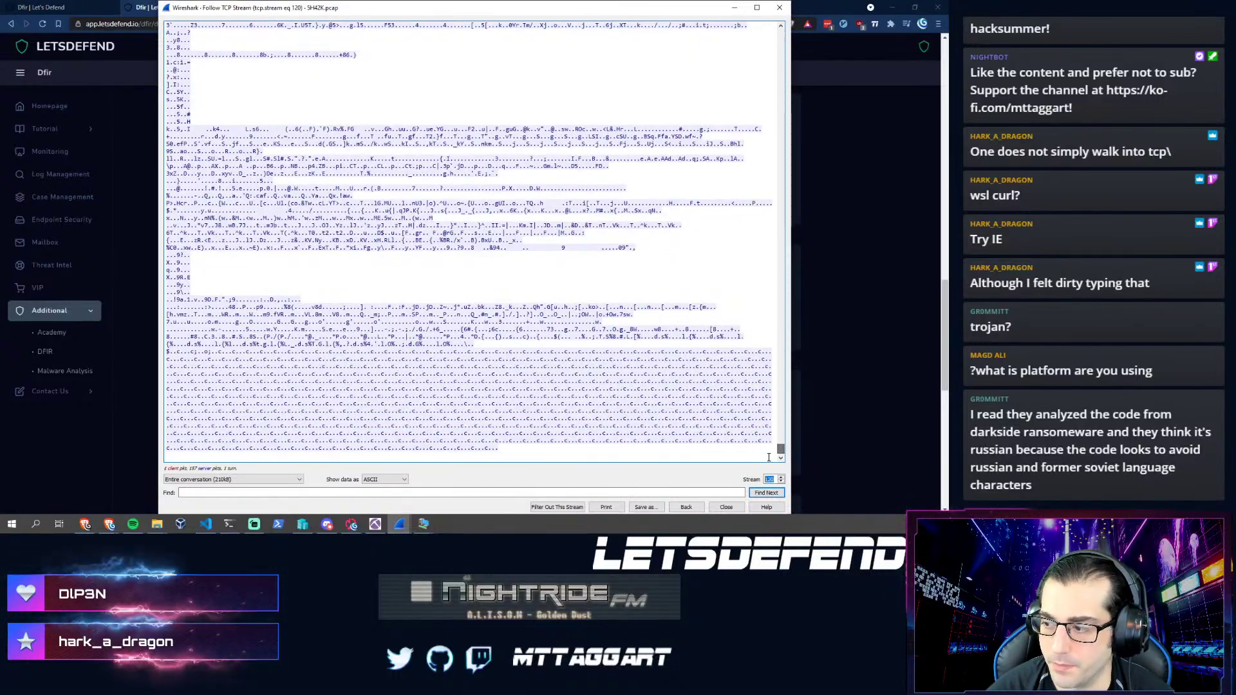
click(781, 478)
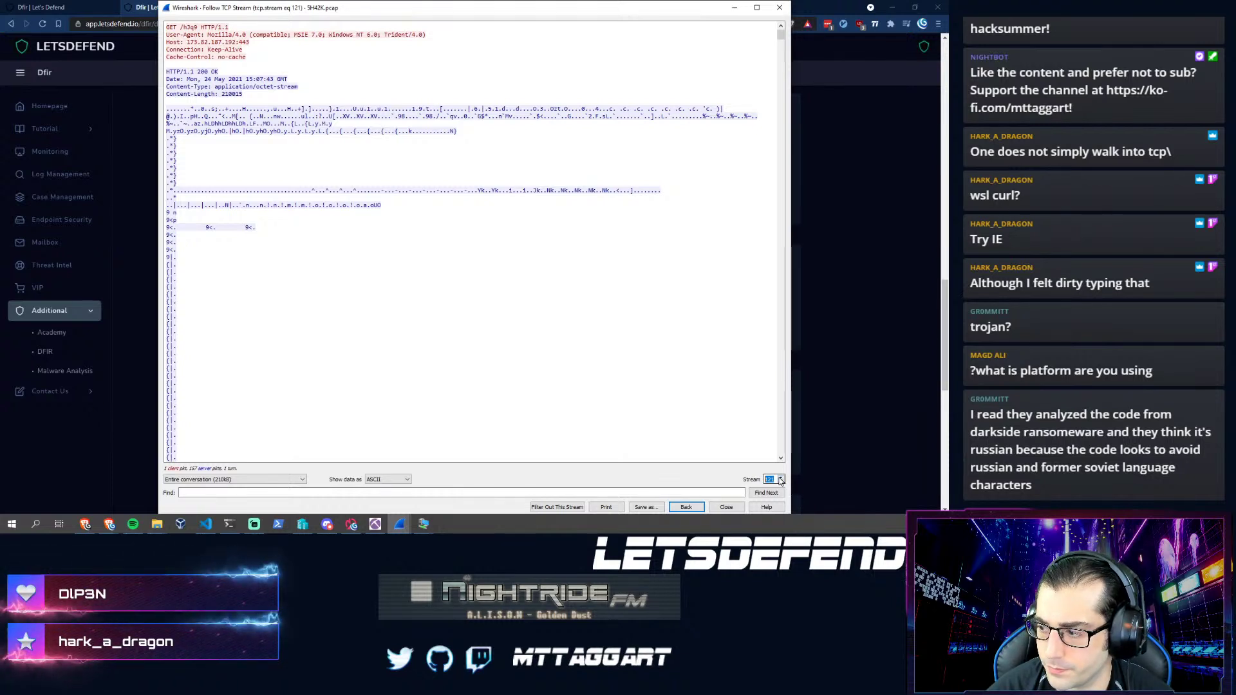
- Step forward through TCP streams 122 to 126
click(781, 477)
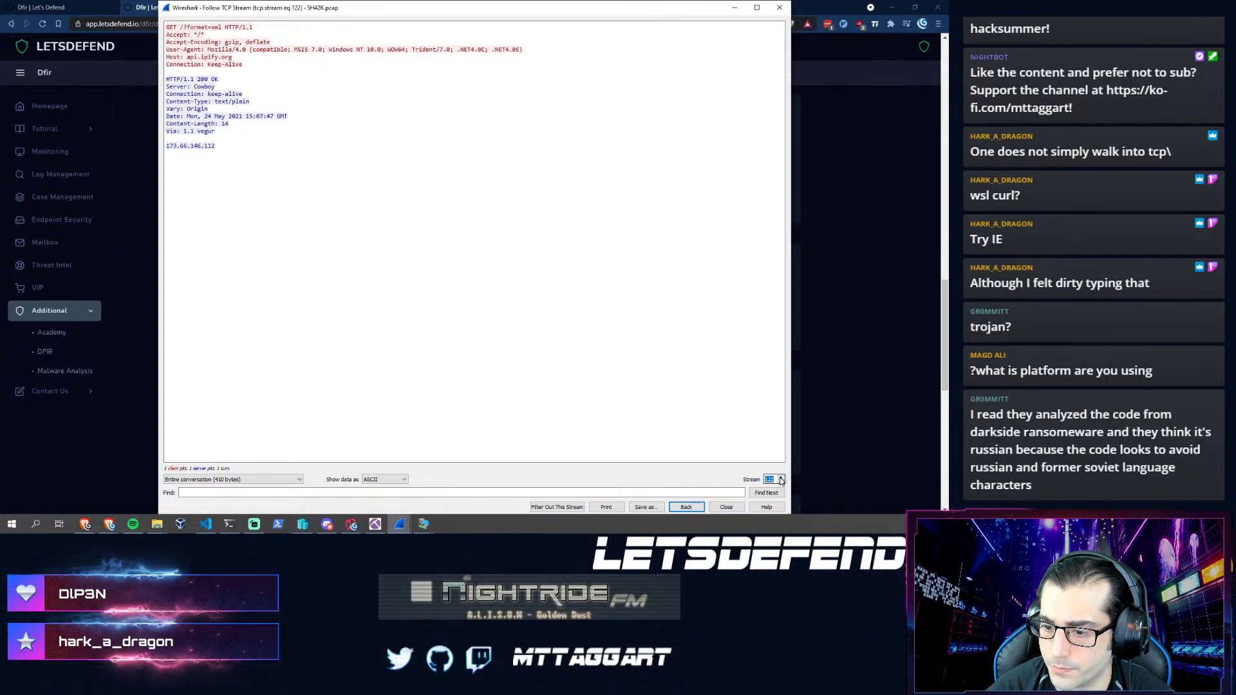
click(781, 477)
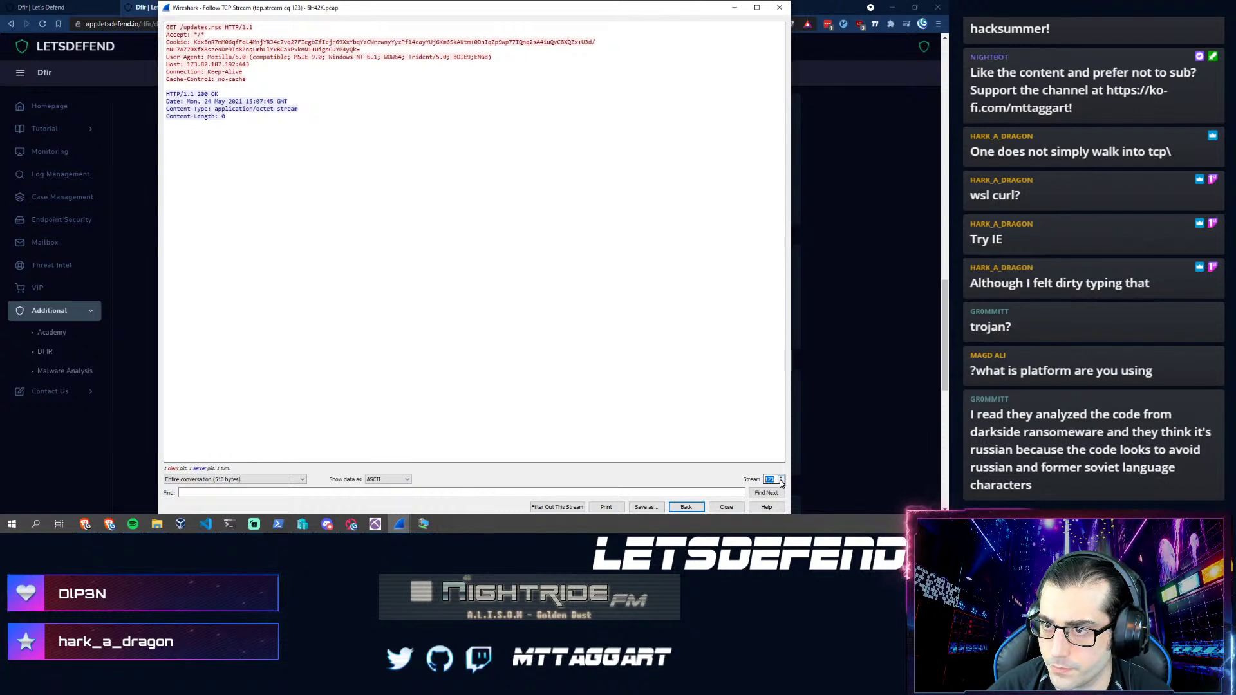
click(781, 478)
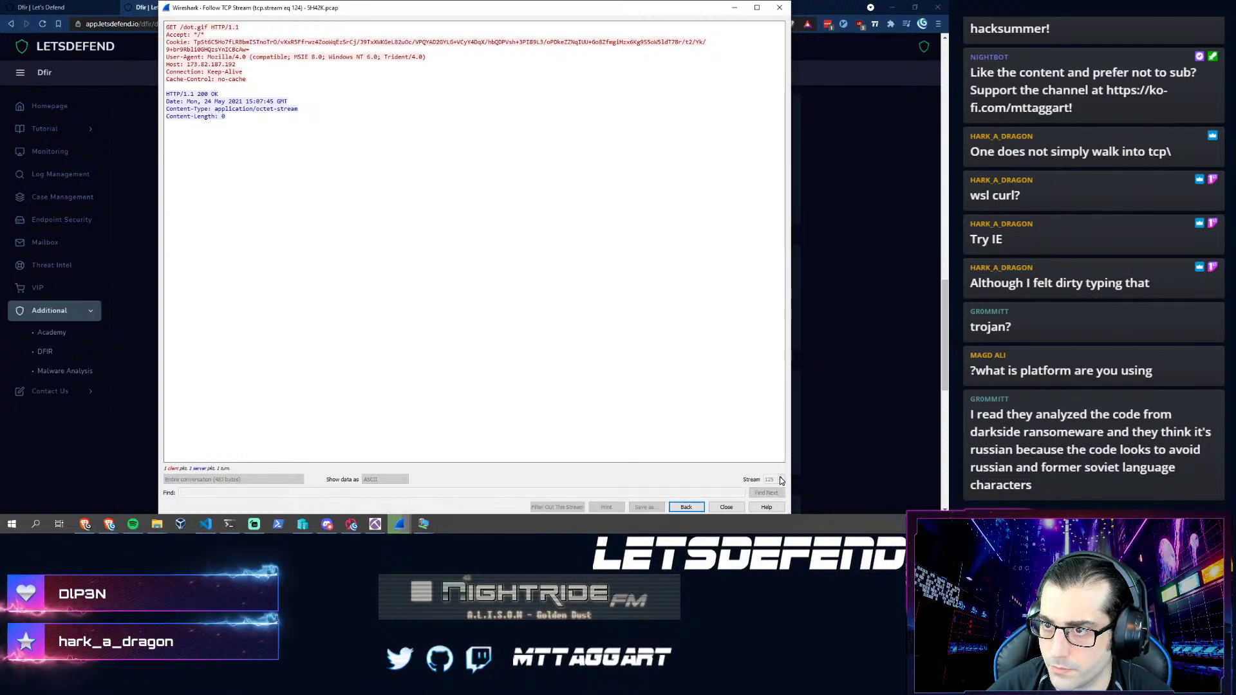
click(781, 478)
click(780, 478)
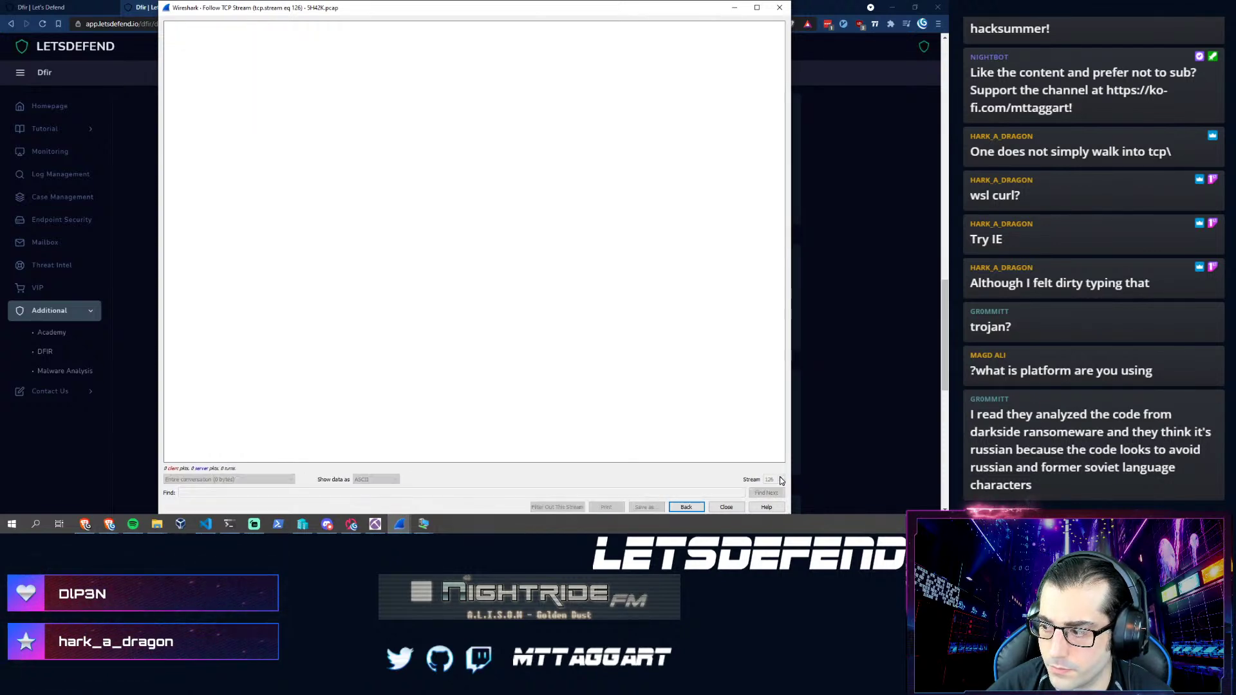
- Step back and forth between streams 121 and 124, settling on api.ipify.org stream 122
click(782, 483)
click(782, 483)
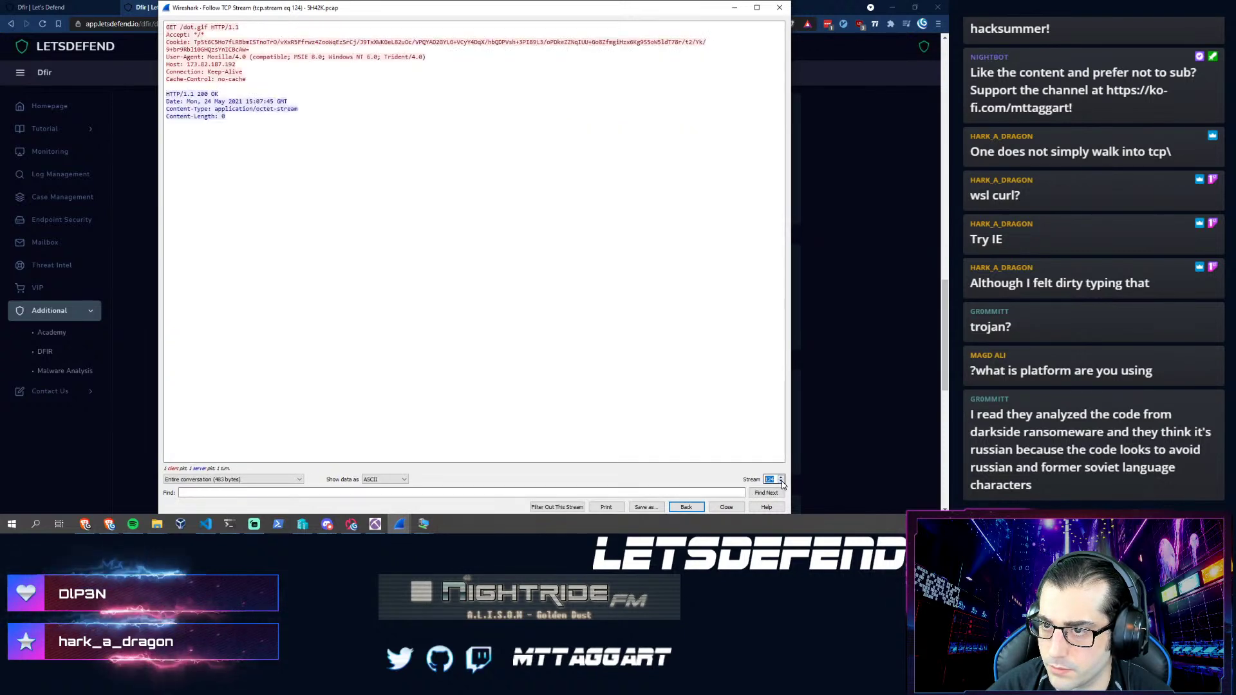
click(781, 481)
click(781, 481)
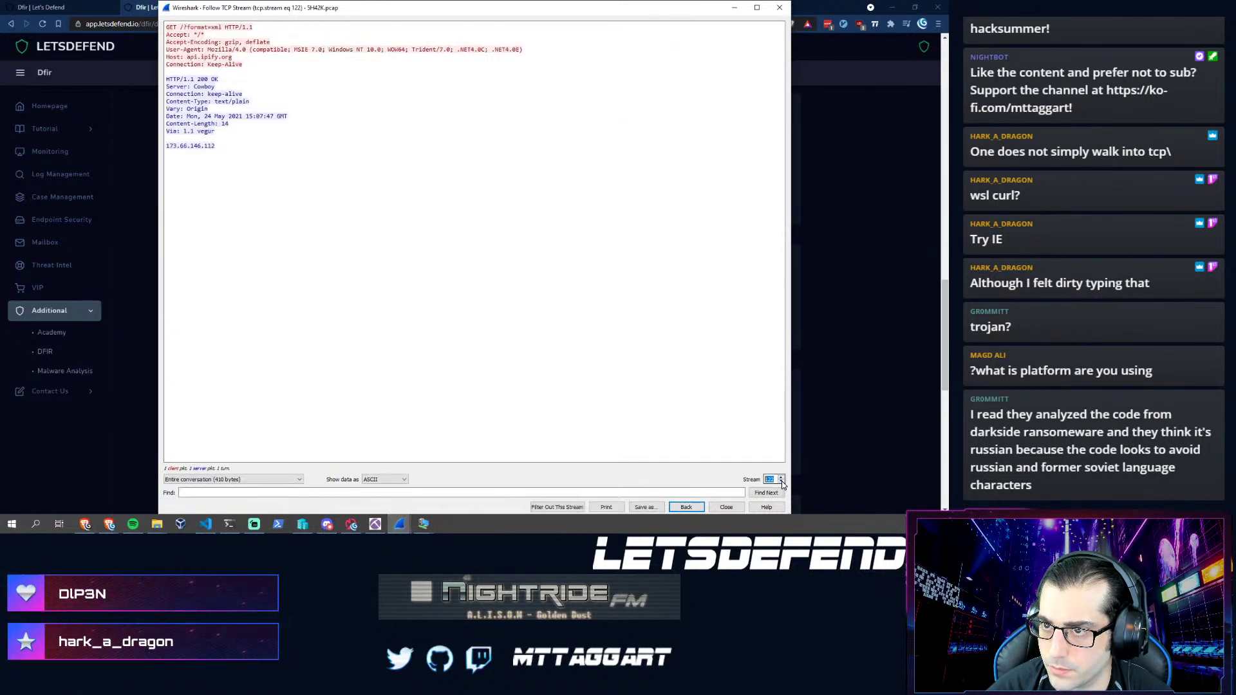
click(782, 482)
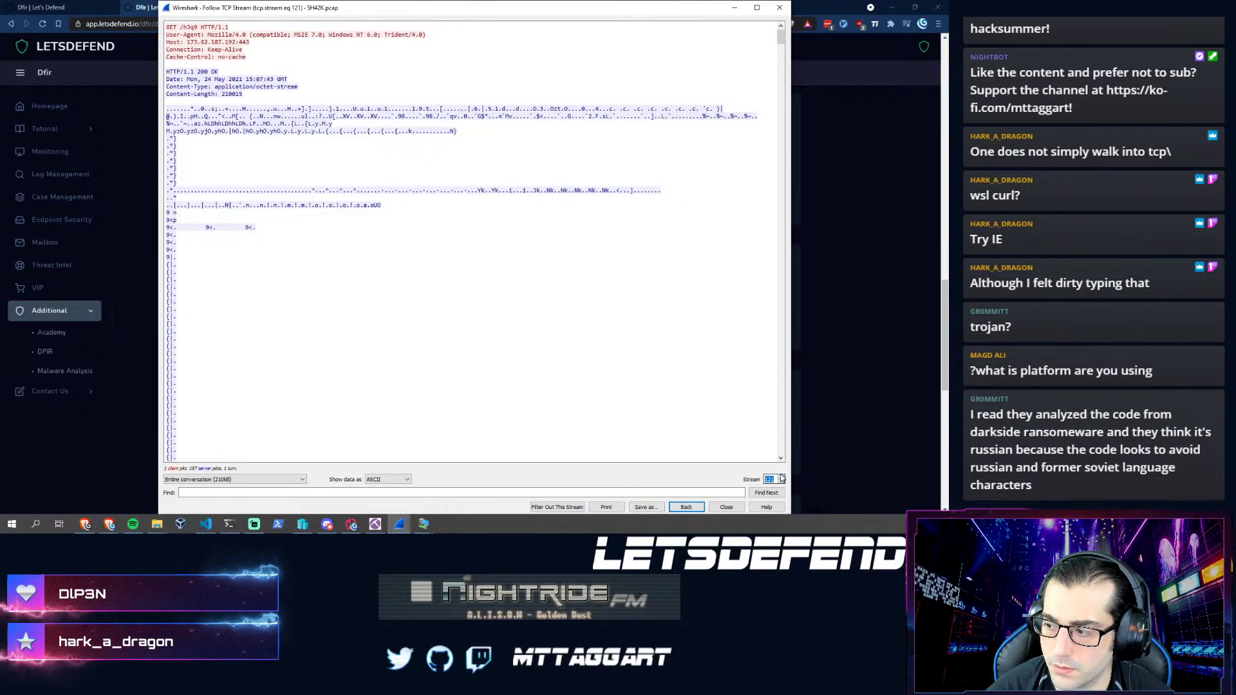
click(781, 477)
click(782, 477)
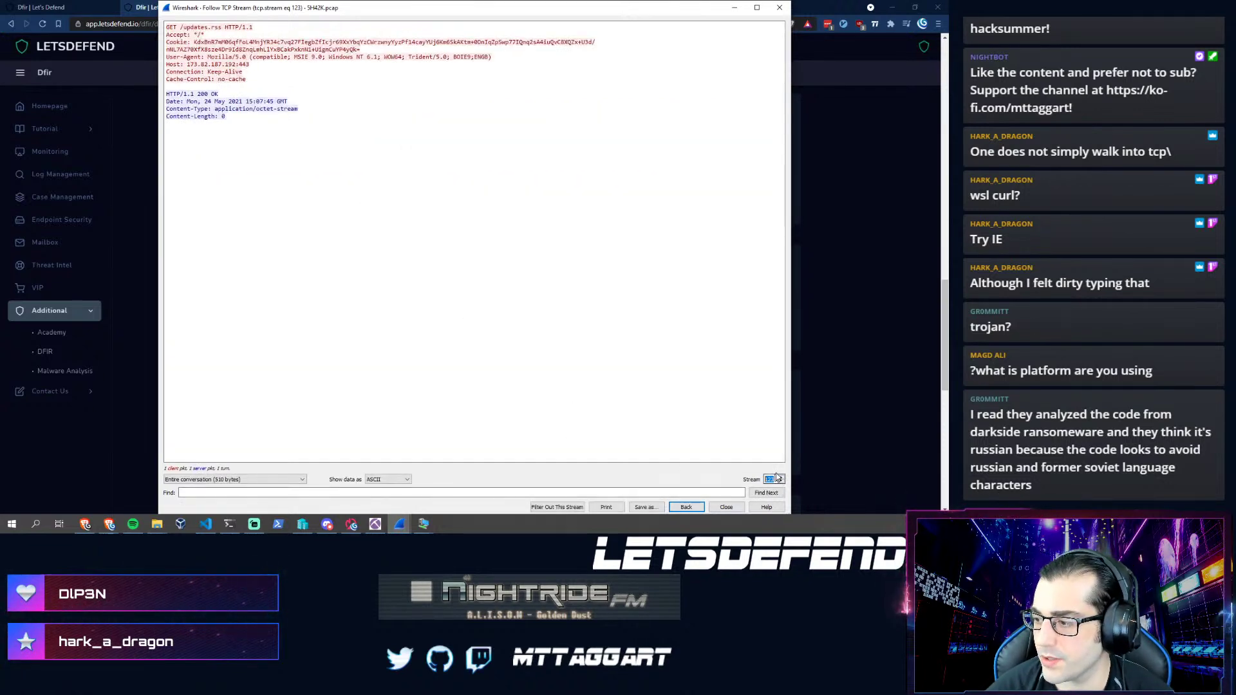
click(781, 477)
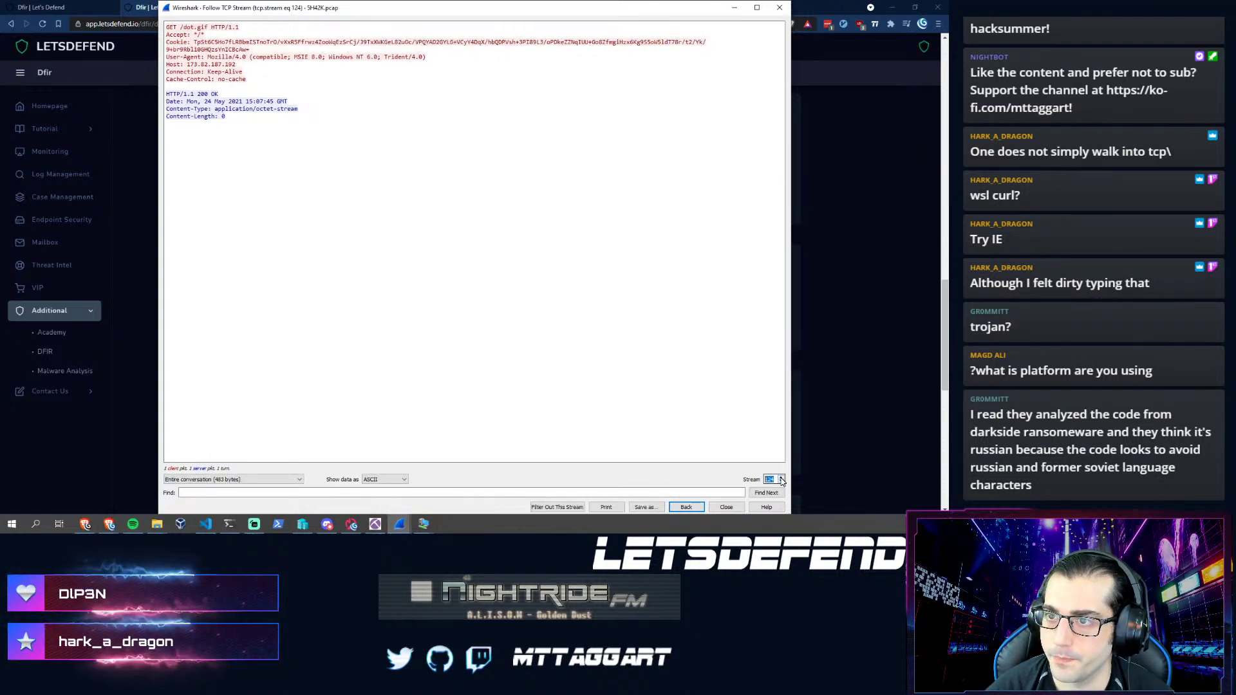
click(781, 482)
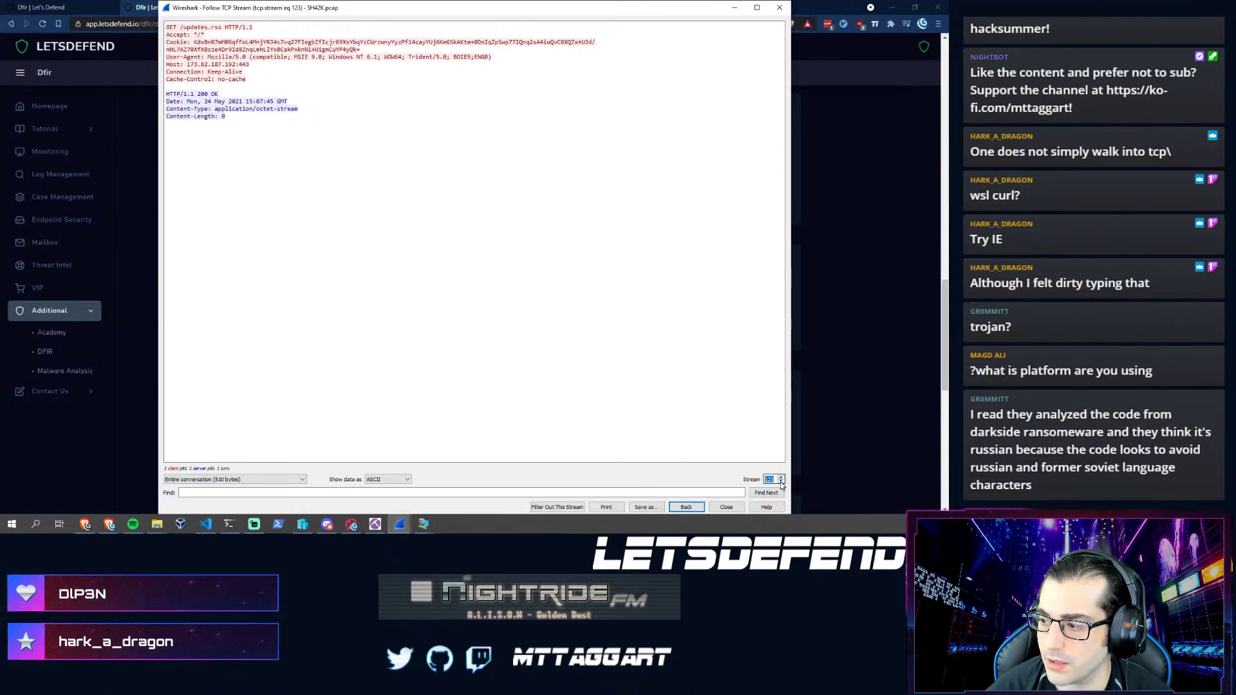
click(780, 483)
click(781, 483)
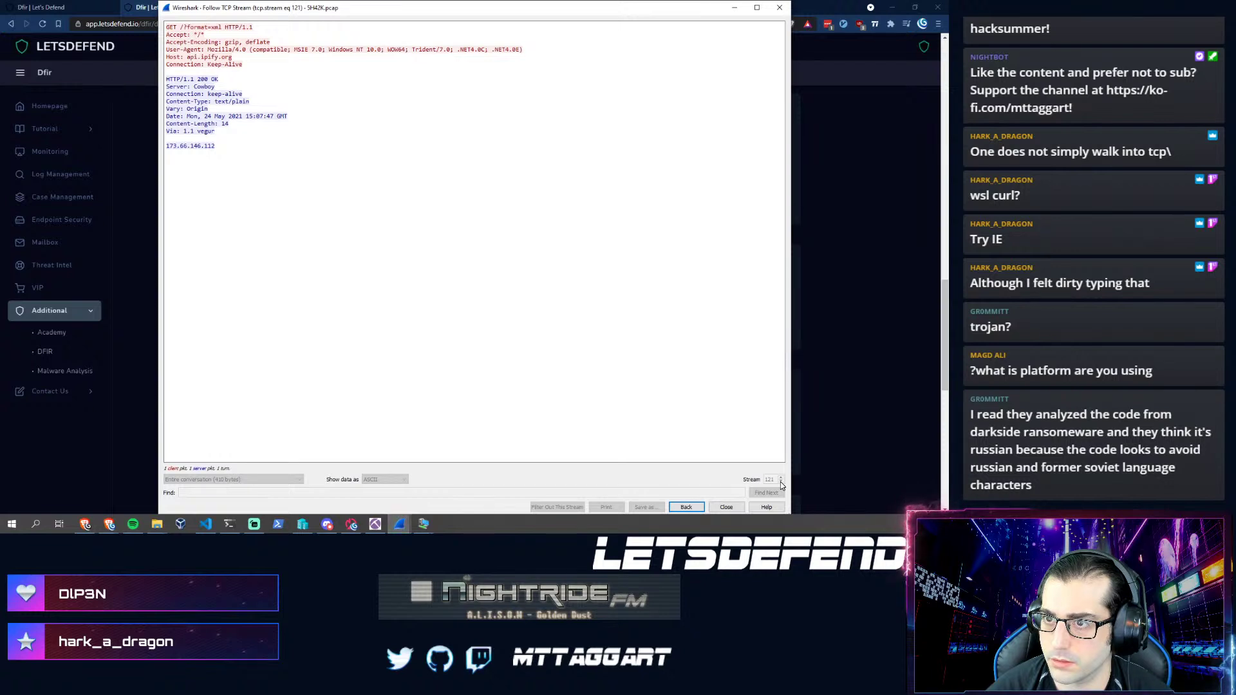
click(782, 477)
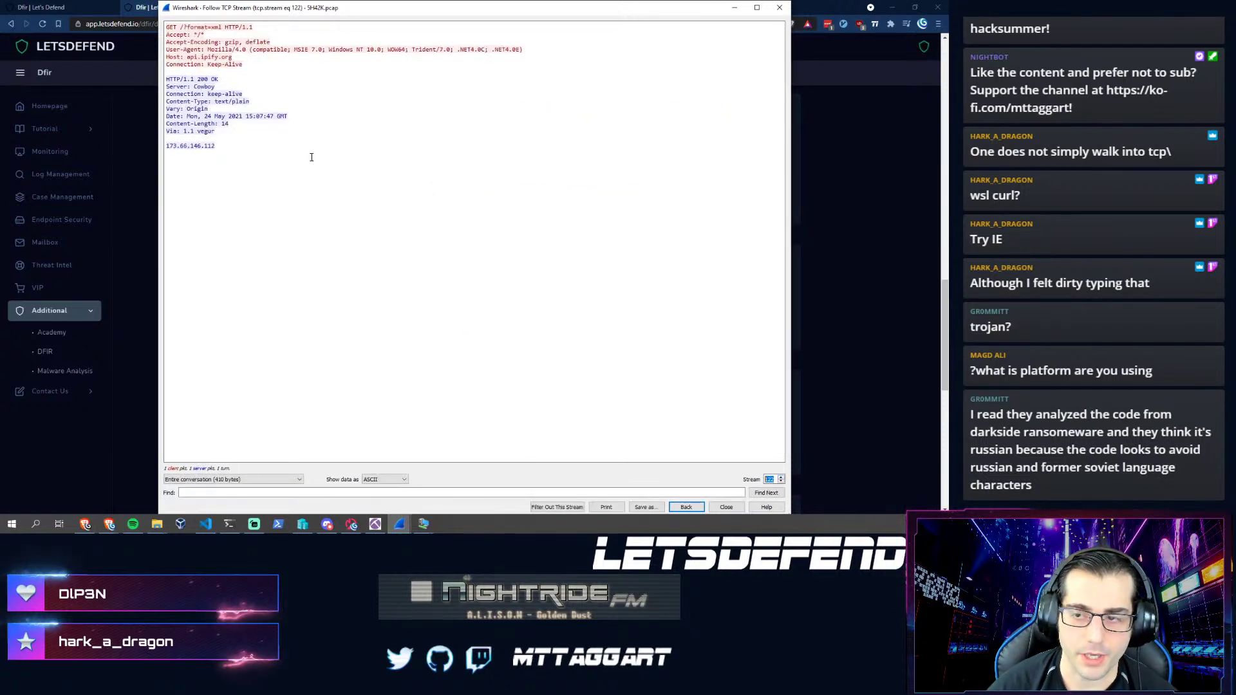
drag(187, 57, 232, 59)
drag(212, 146, 166, 77)
click(182, 159)
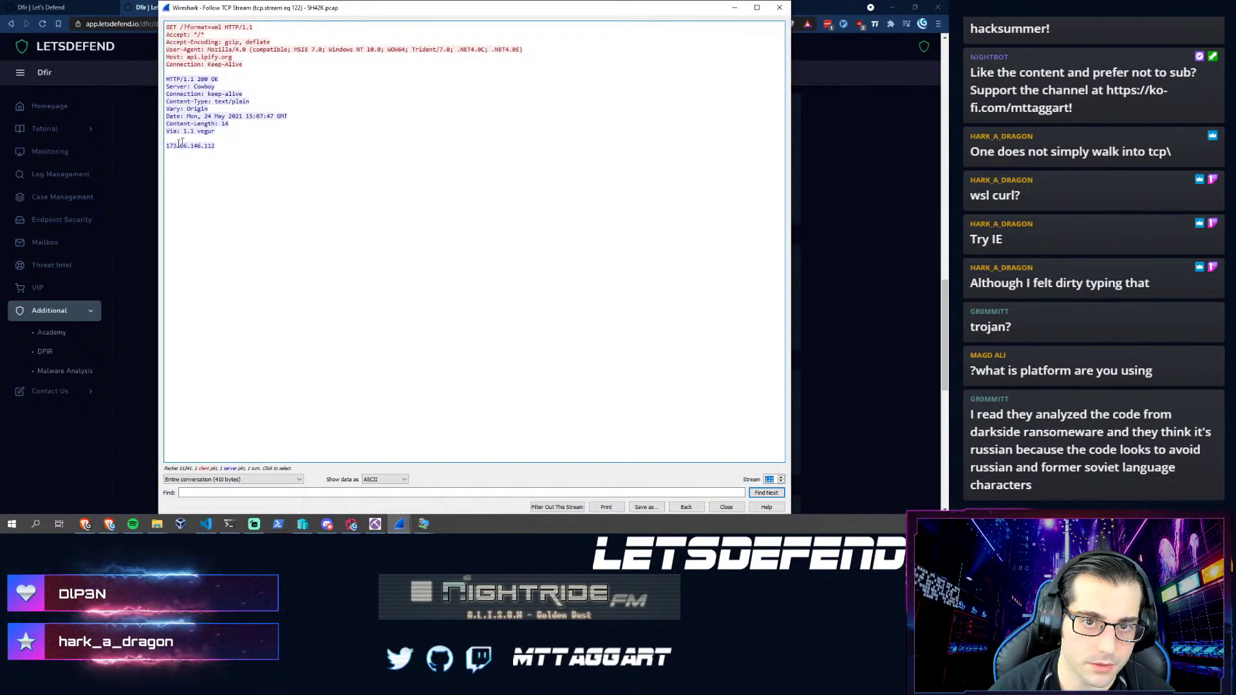
drag(222, 147, 166, 25)
click(194, 161)
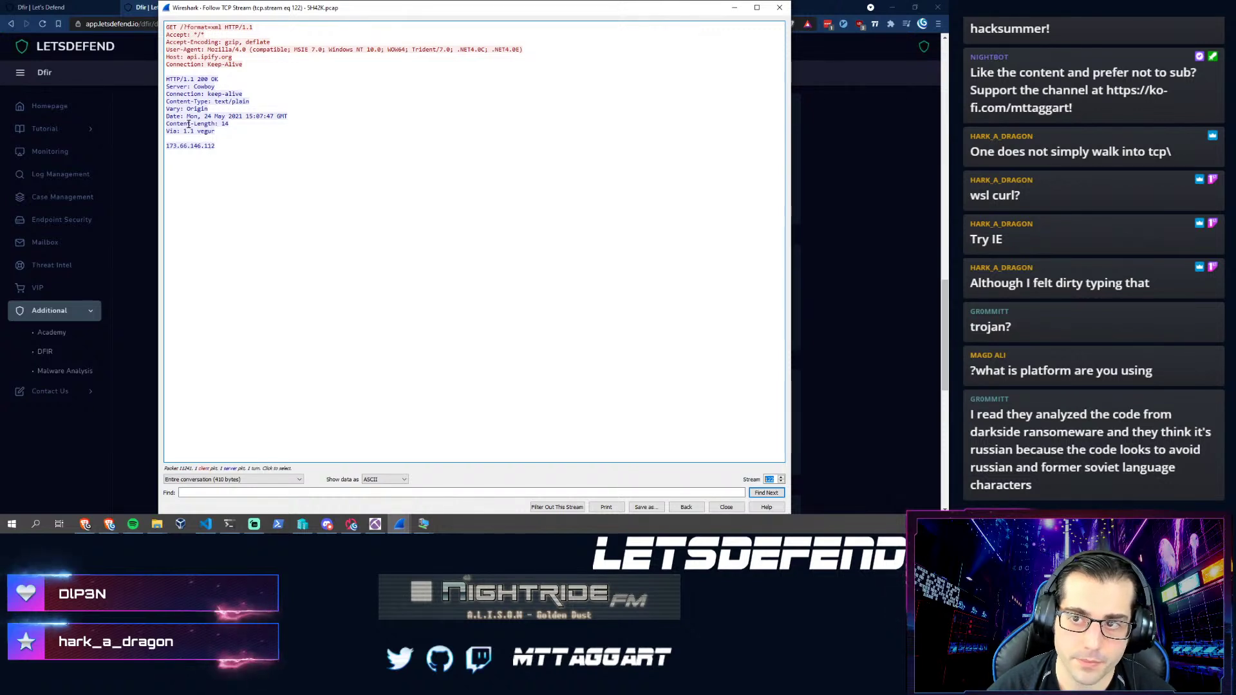
drag(216, 148, 188, 111)
click(187, 111)
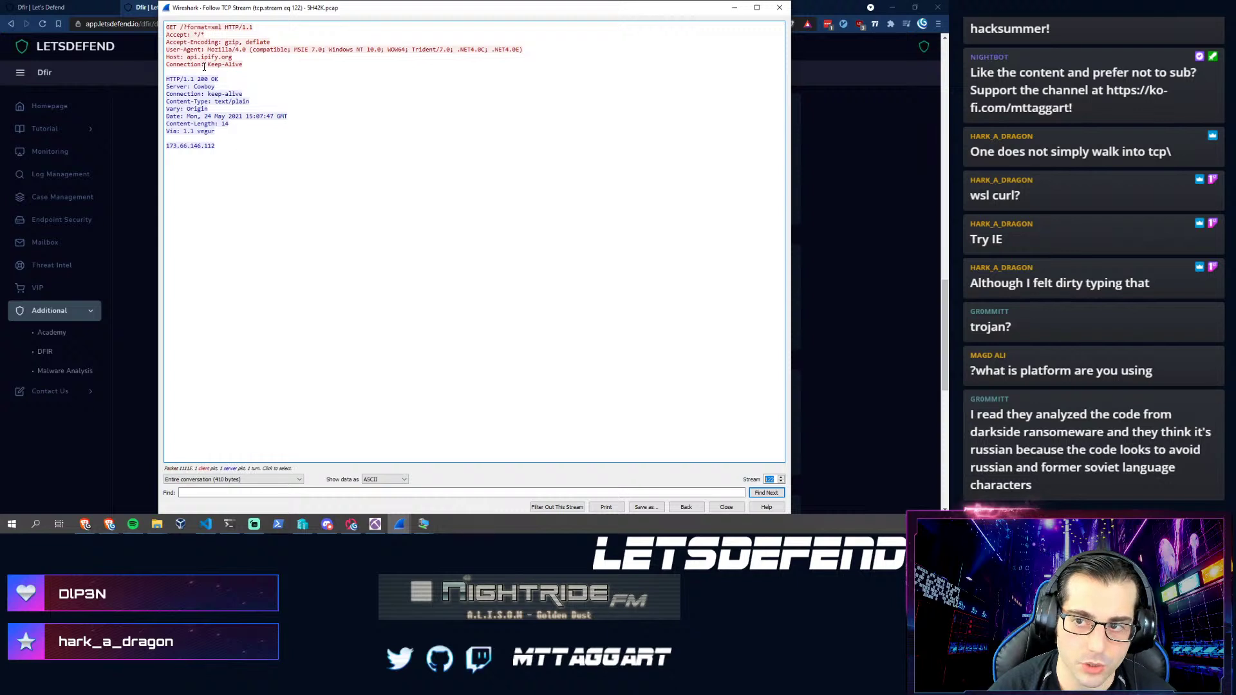
drag(187, 57, 242, 58)
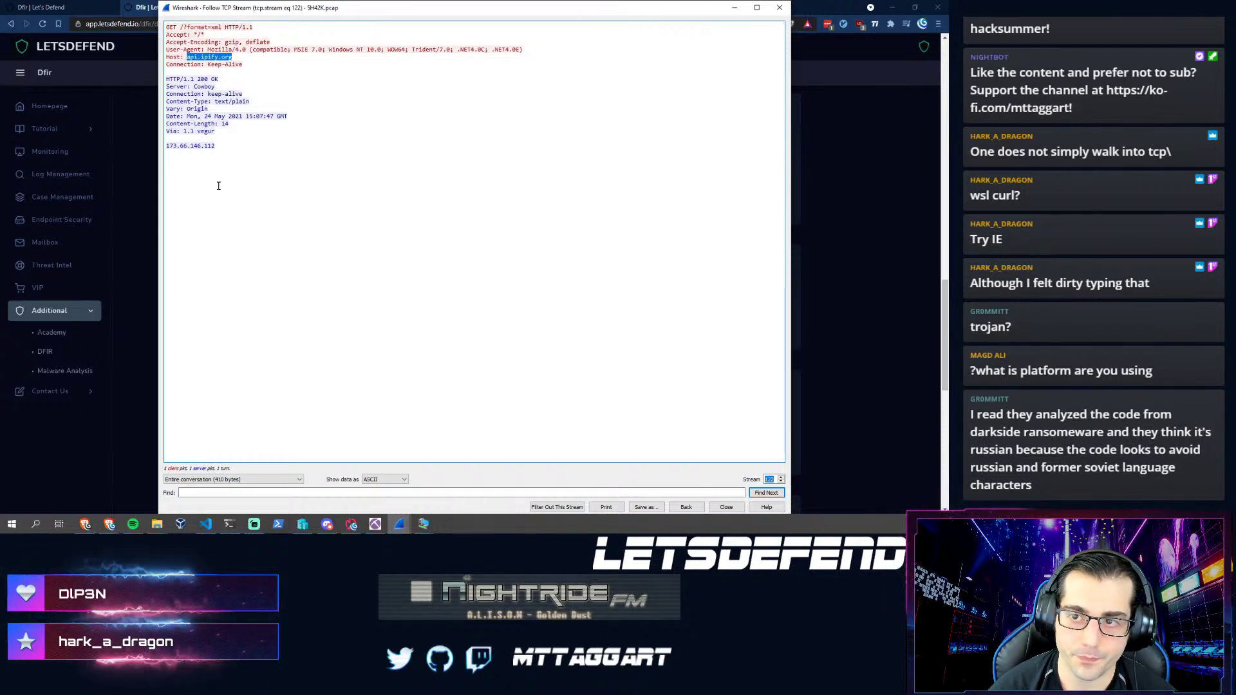
click(237, 527)
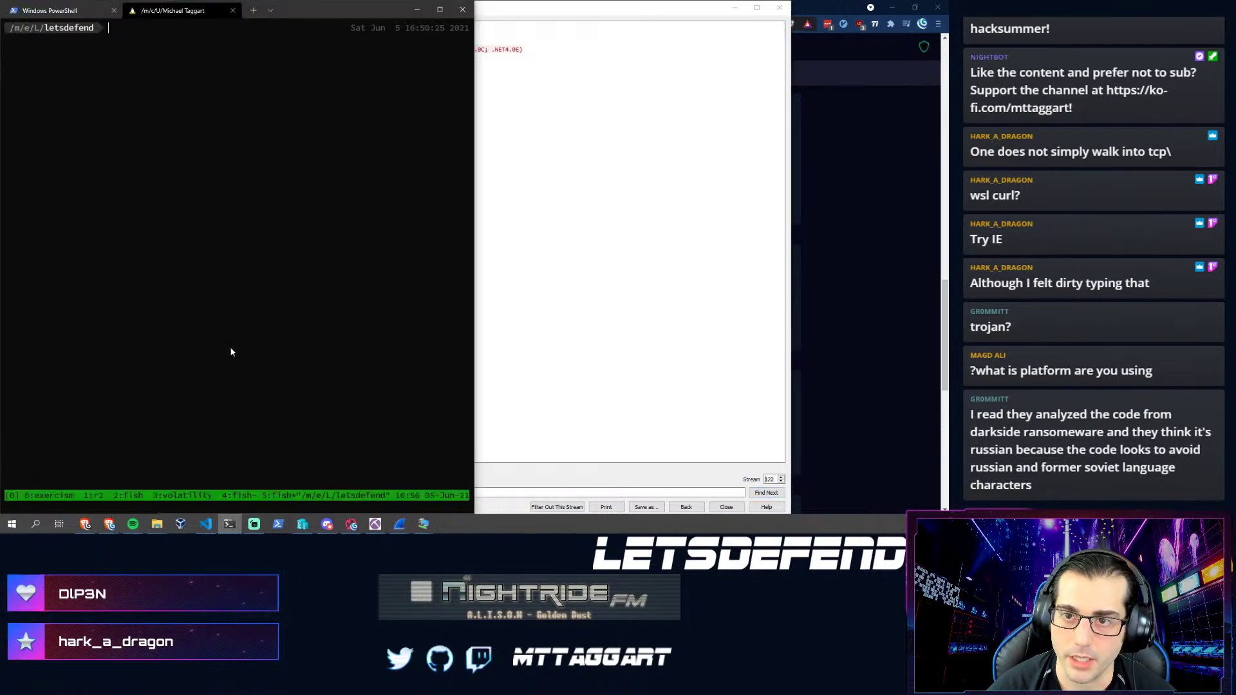
text(curl http)
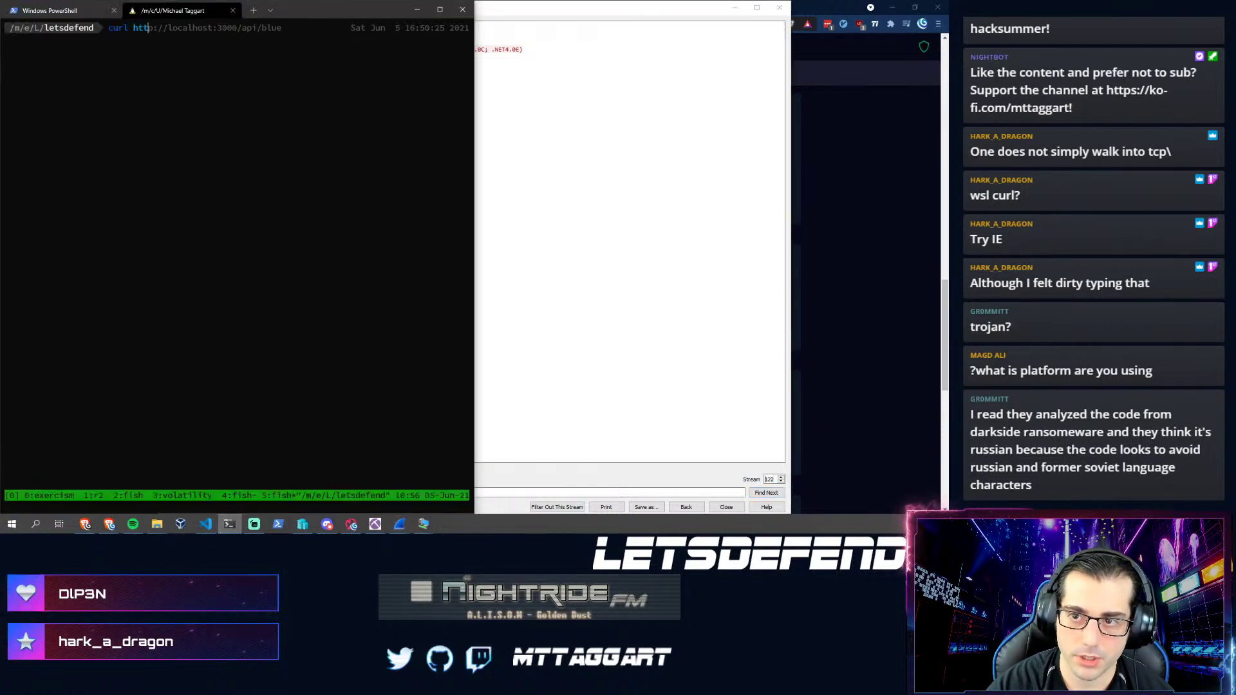
key(alt+Tab)
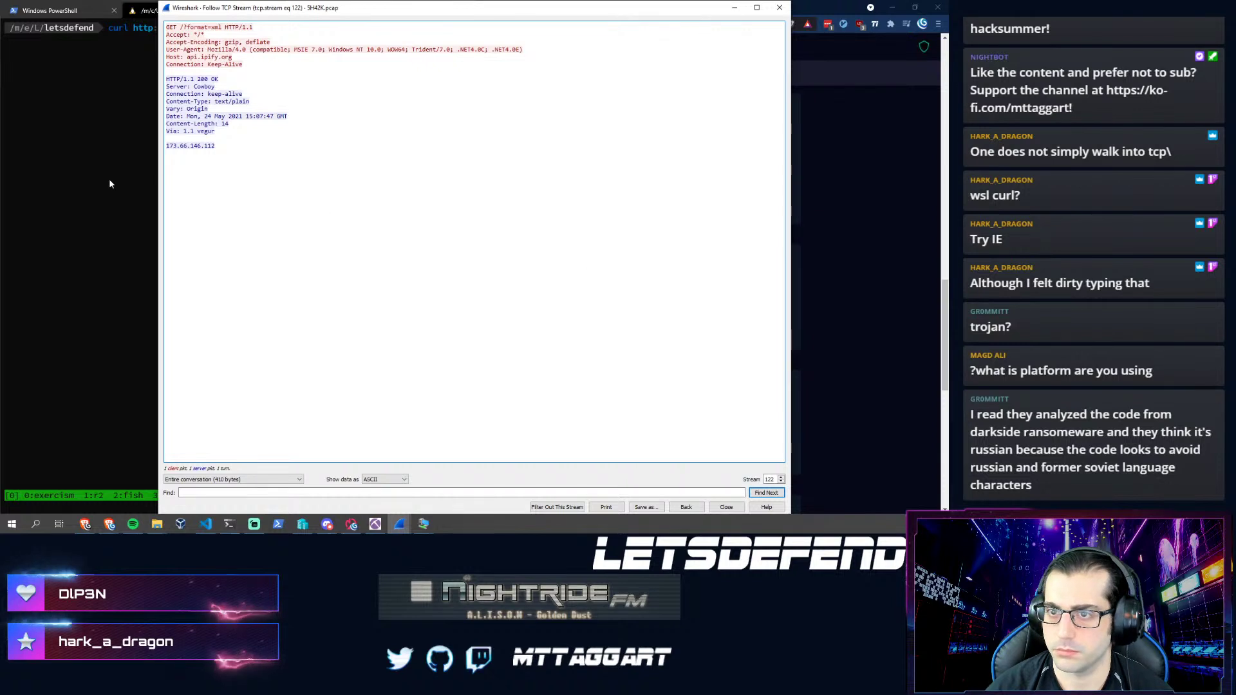
click(109, 179)
text(://api.ipif)
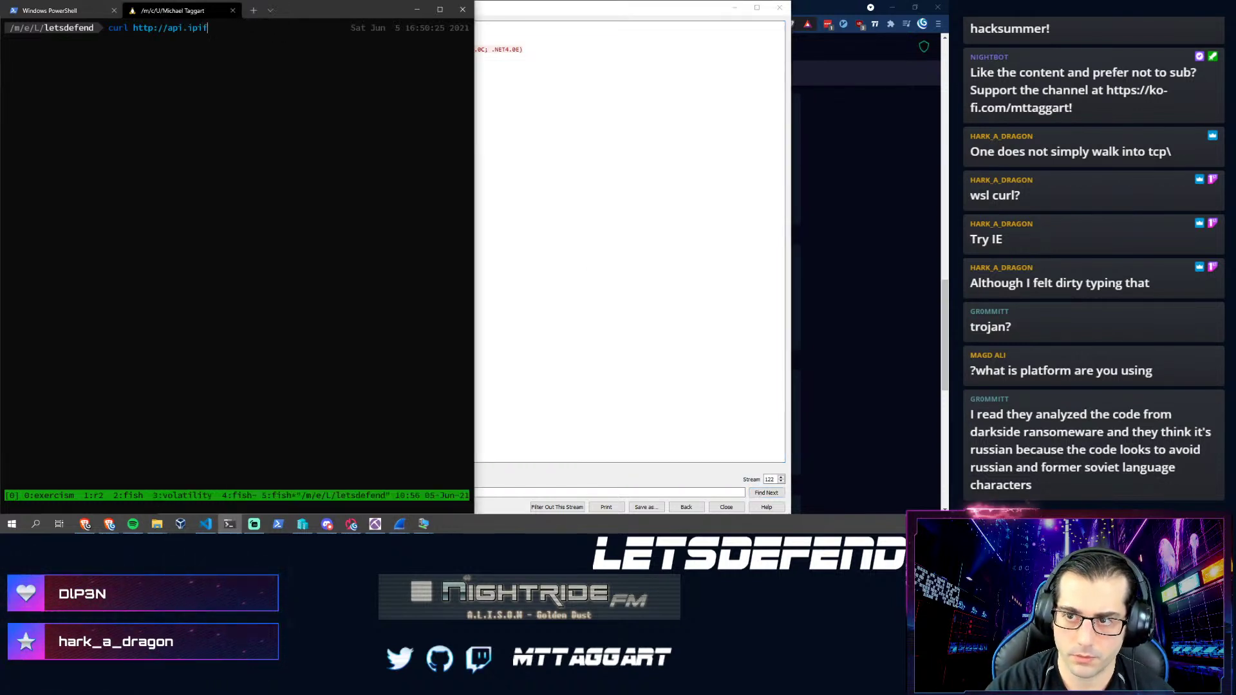
text(y.org)
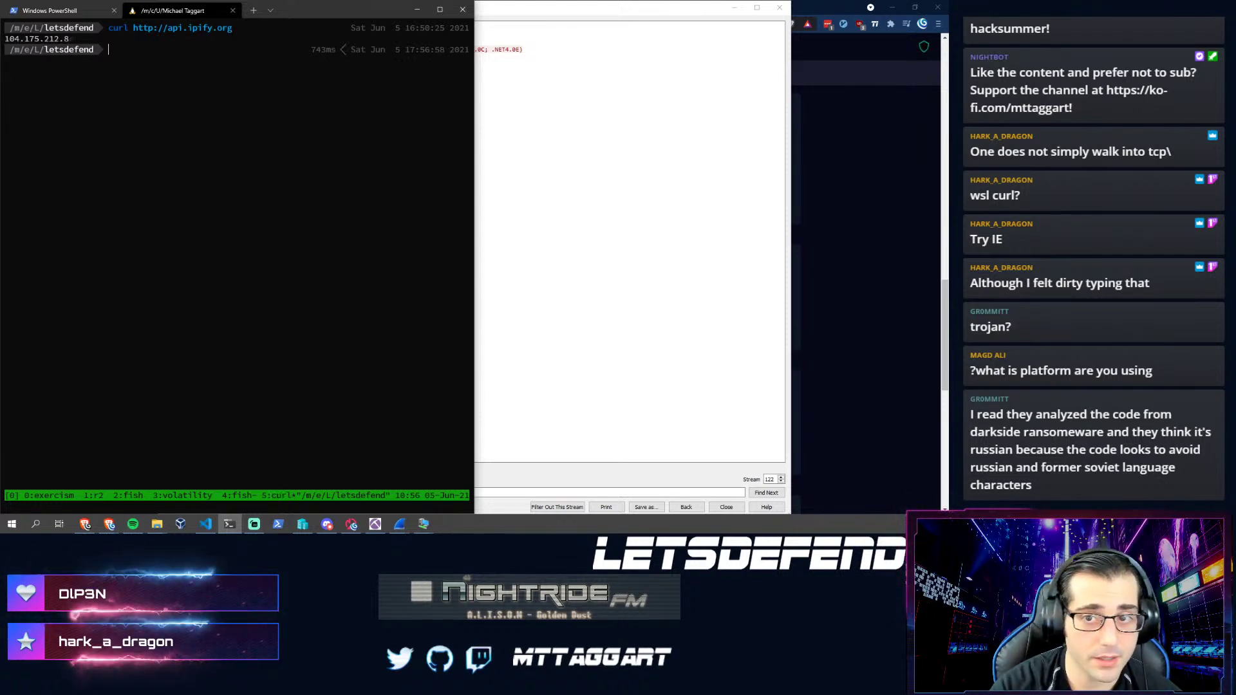
key(Up)
text(?format=xml)
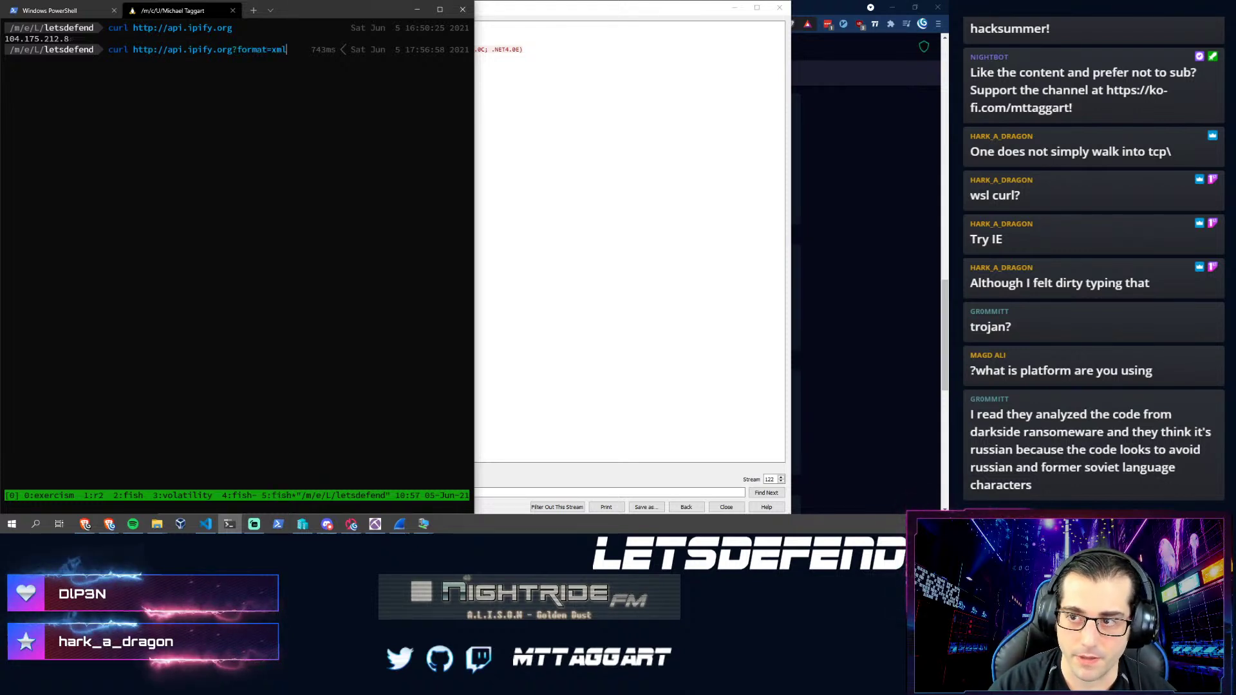
key(Return)
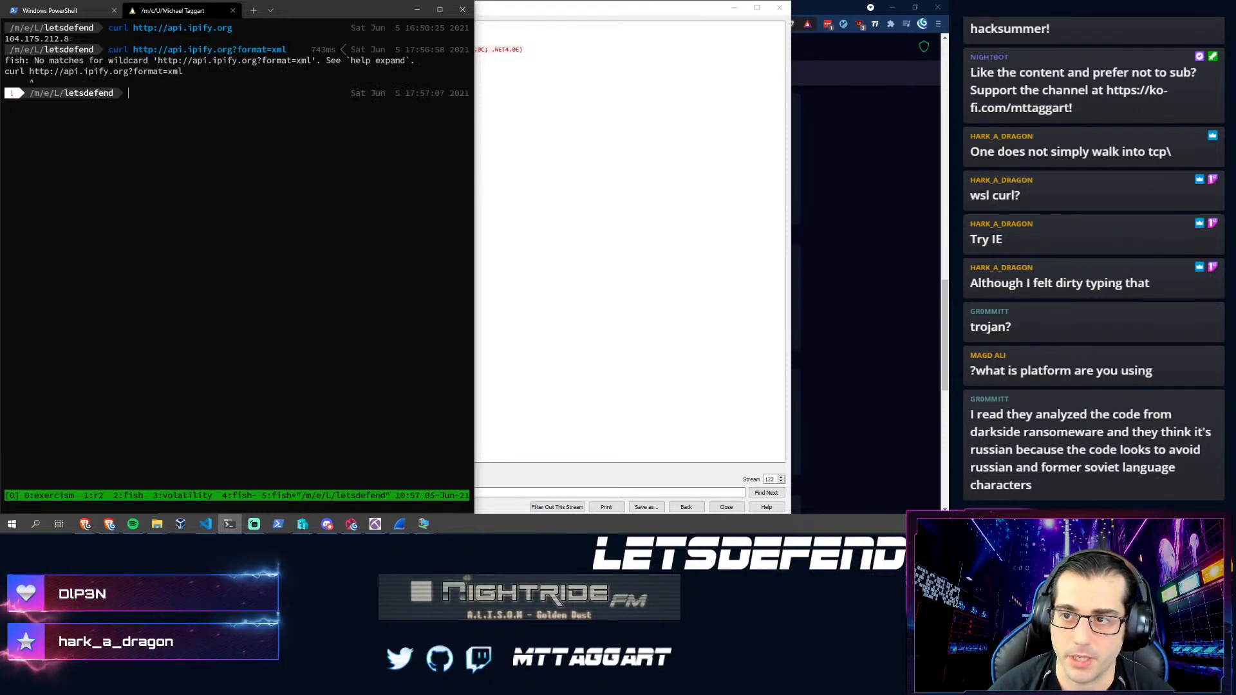
- Rerun the curl with the URL wrapped in single quotes for fish, returning a bare IP
click(510, 169)
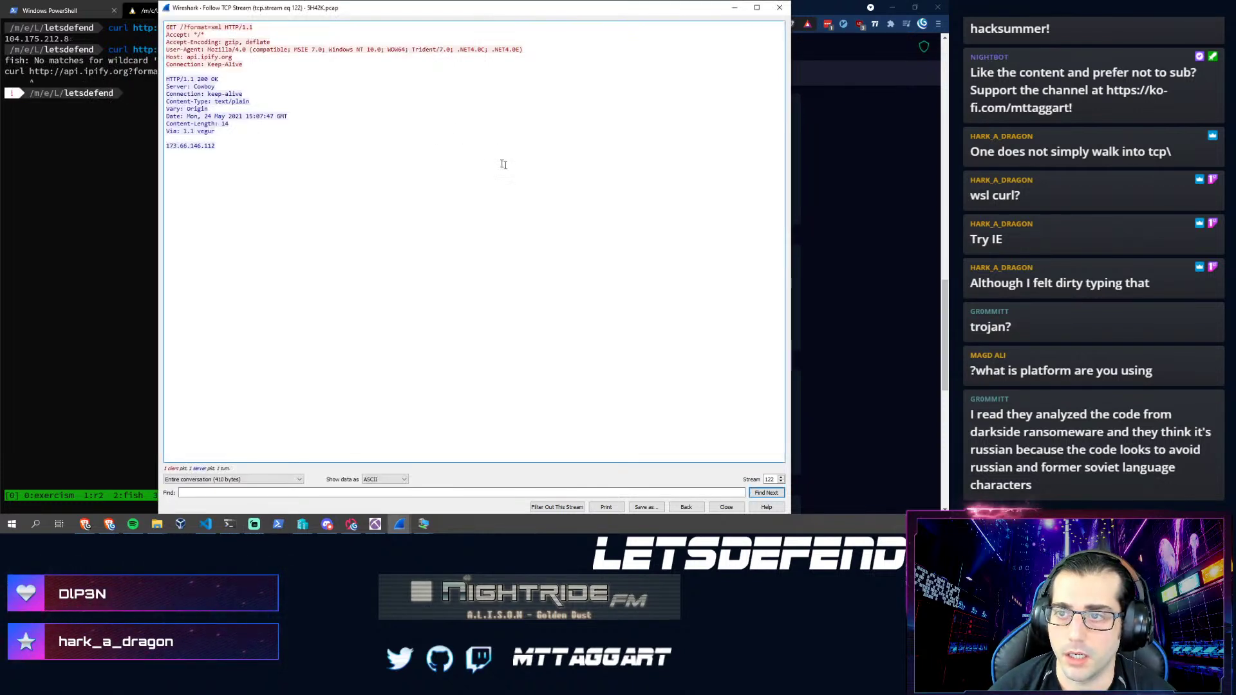
click(123, 151)
key(Up)
key(Left)
key(Left)
key(Left)
key(Left)
key(Left)
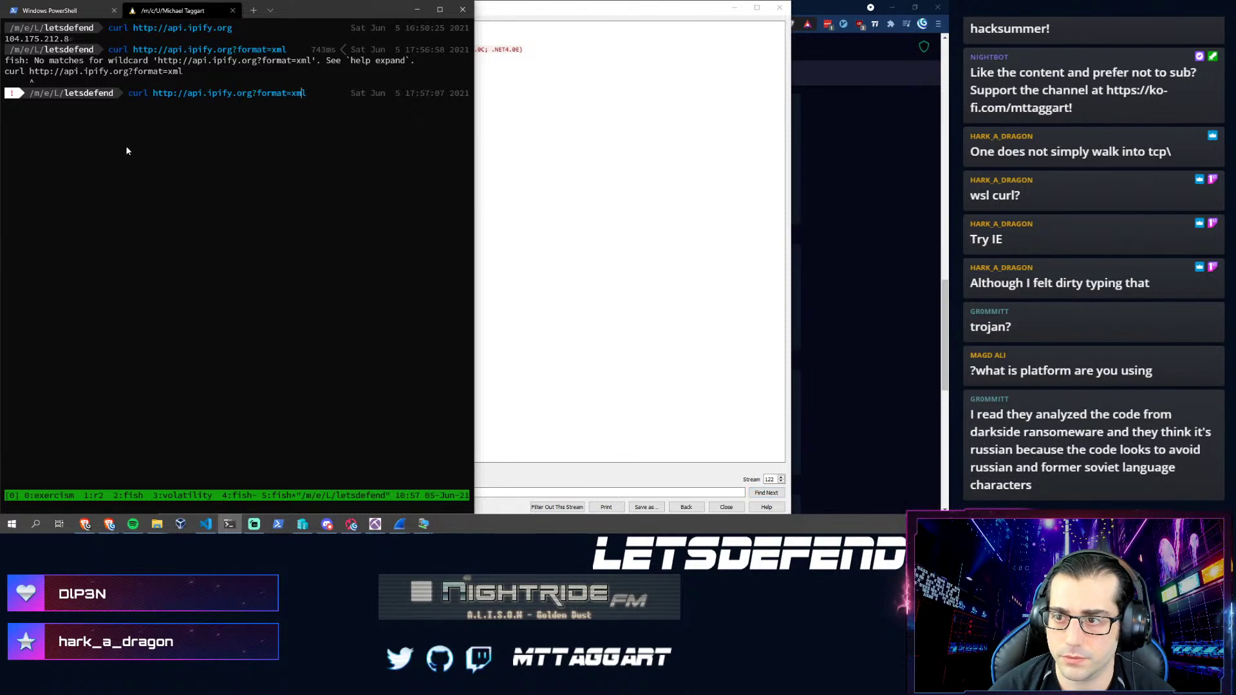
key(Left)
key(Left)
key(Left)
key(Left)
key(Left)
key(Left)
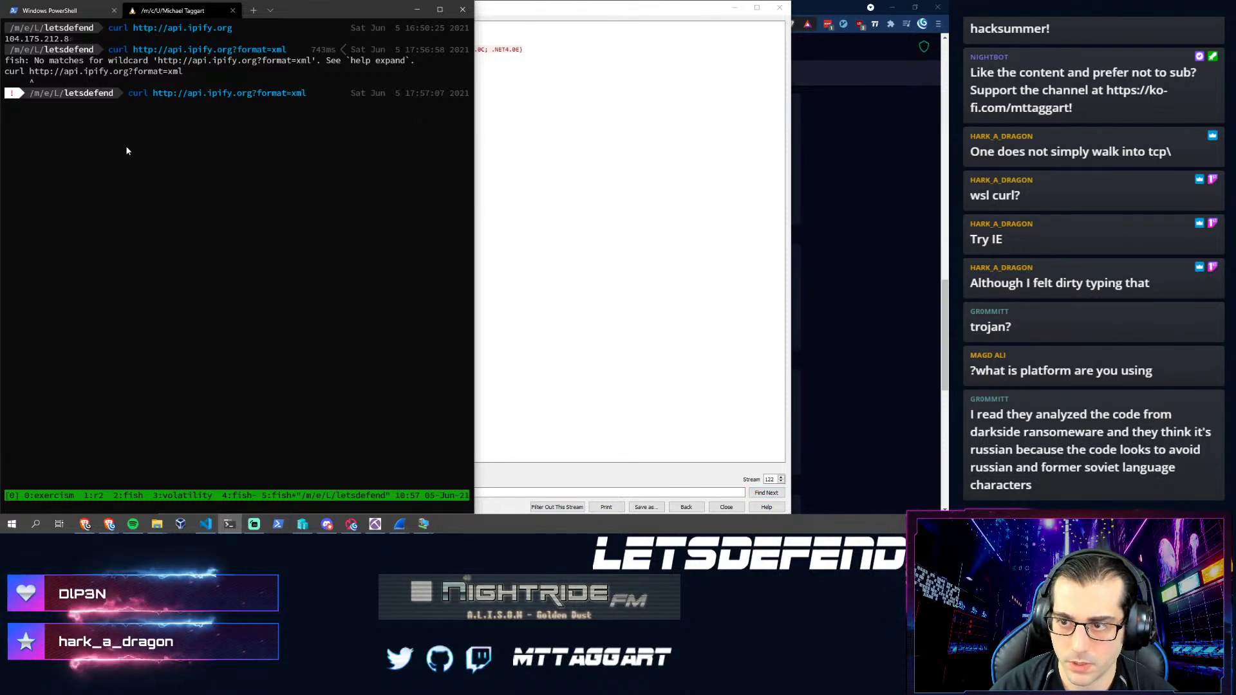
key(Left)
key(Left)
key(Left)
key(Left)
key(Left)
key(Left)
key(Left)
key(Left)
key(Left)
key(Left)
key(Left)
key(Left)
key(Left)
key(Left)
key(Left)
key(Left)
key(Left)
key(Left)
key(Left)
key(Left)
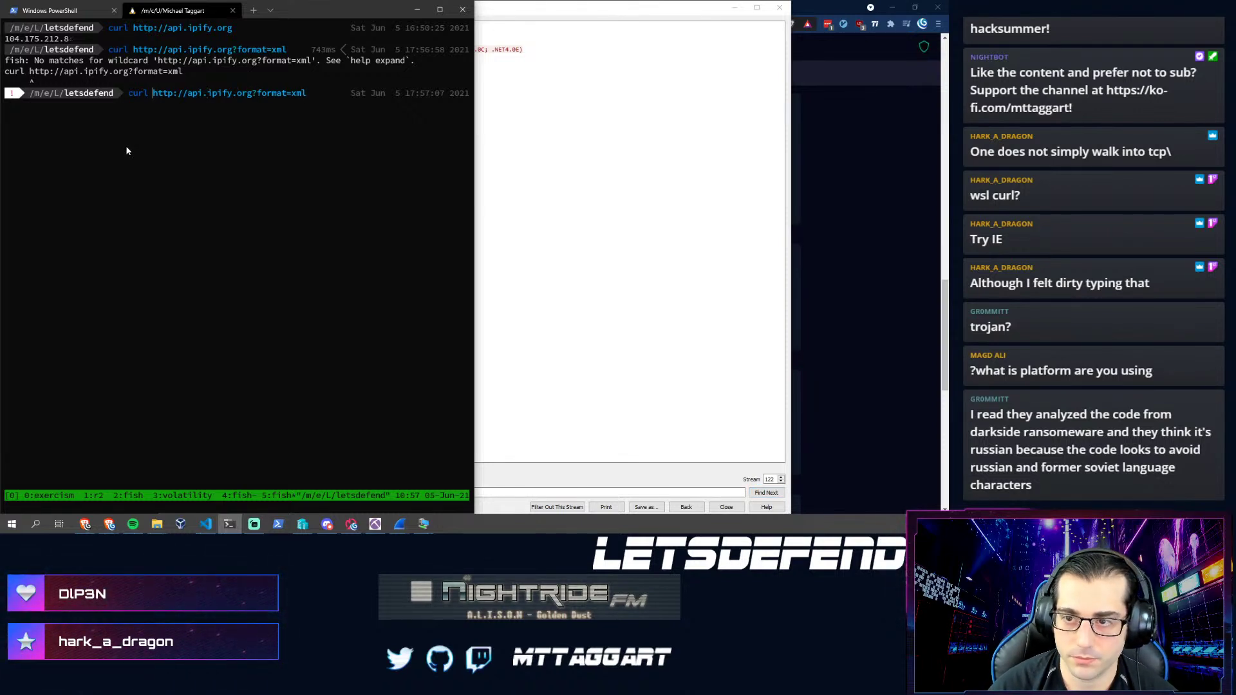
text(')
key(End)
text(')
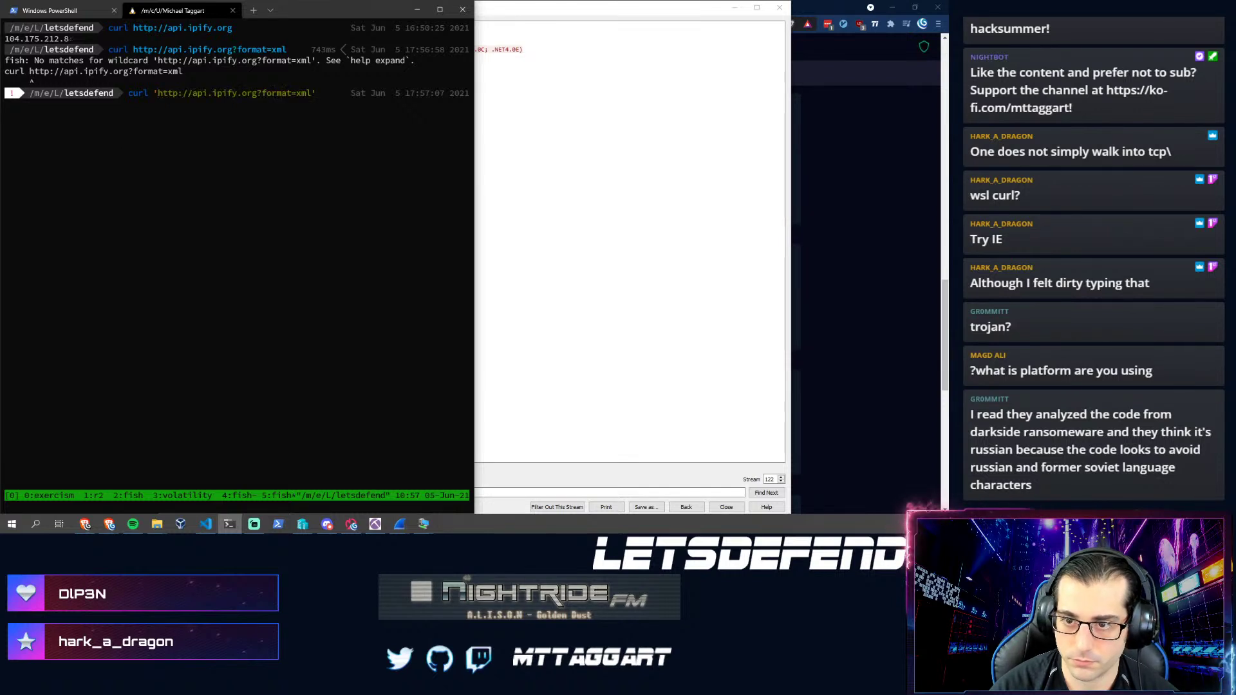
key(Return)
- Recall the quoted command, then clear the terminal output and return to Wireshark
key(Up)
key(Left)
key(Left)
key(Left)
key(Left)
key(Left)
key(Left)
key(Left)
key(Left)
key(Left)
key(Left)
key(Left)
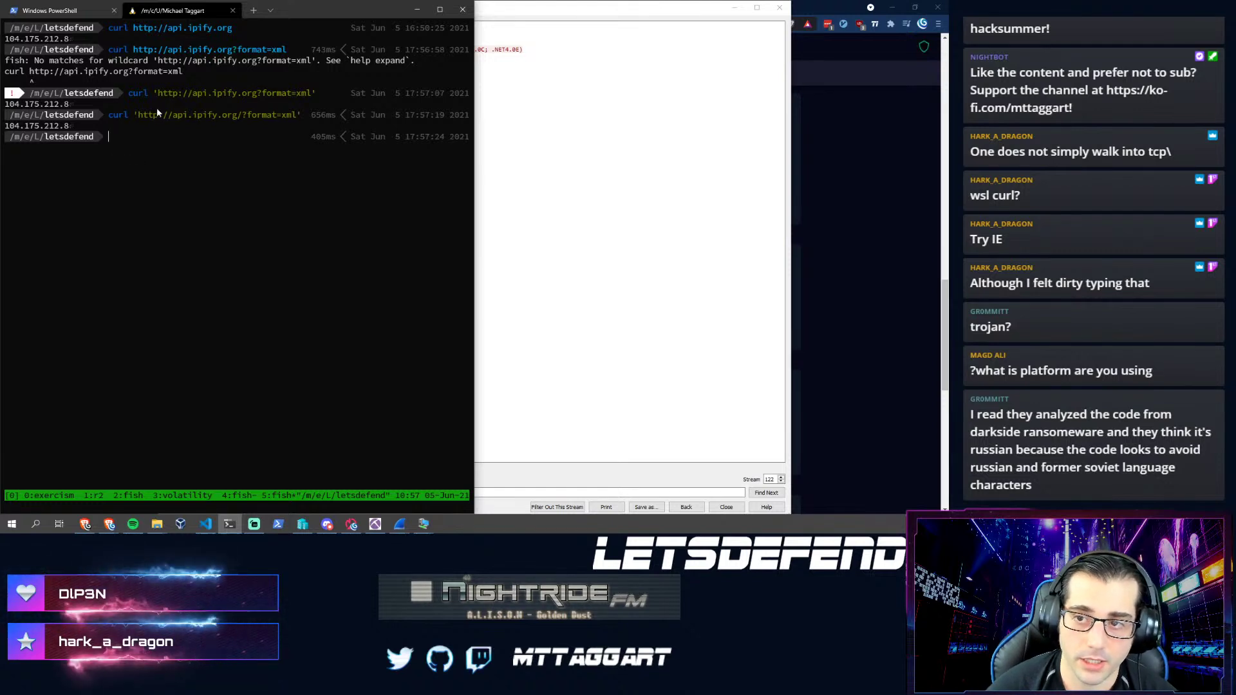
key(alt+Tab)
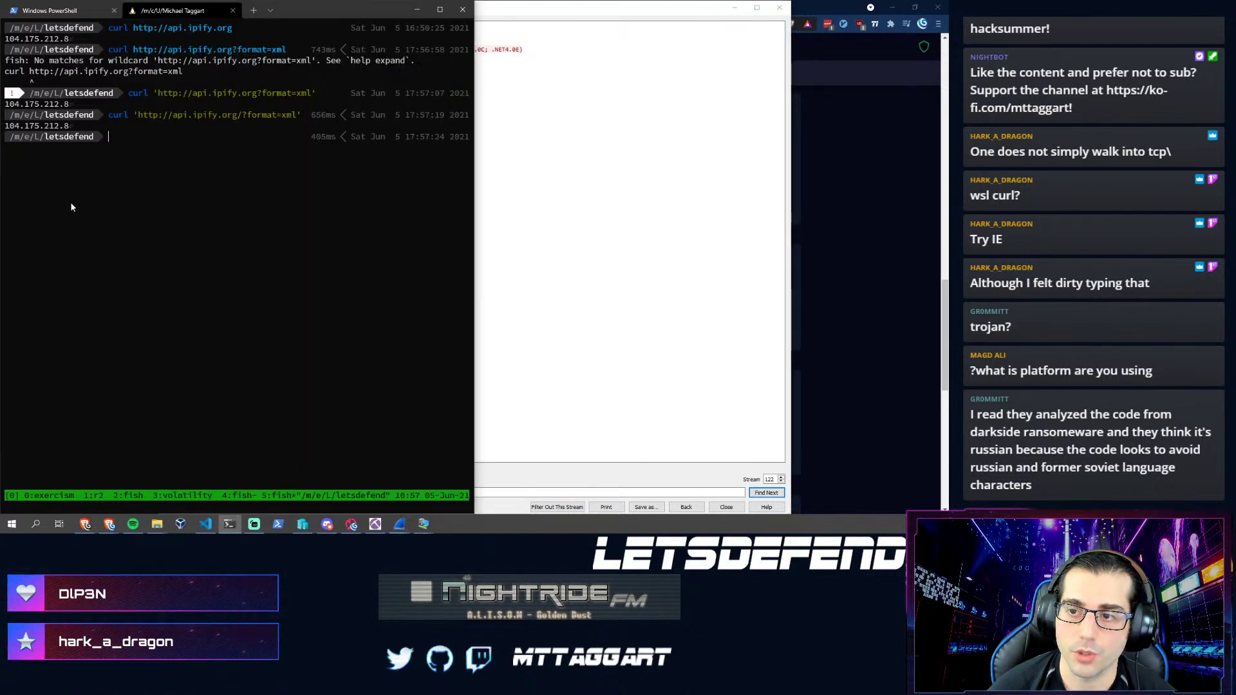
key(ctrl+l)
key(alt+Tab)
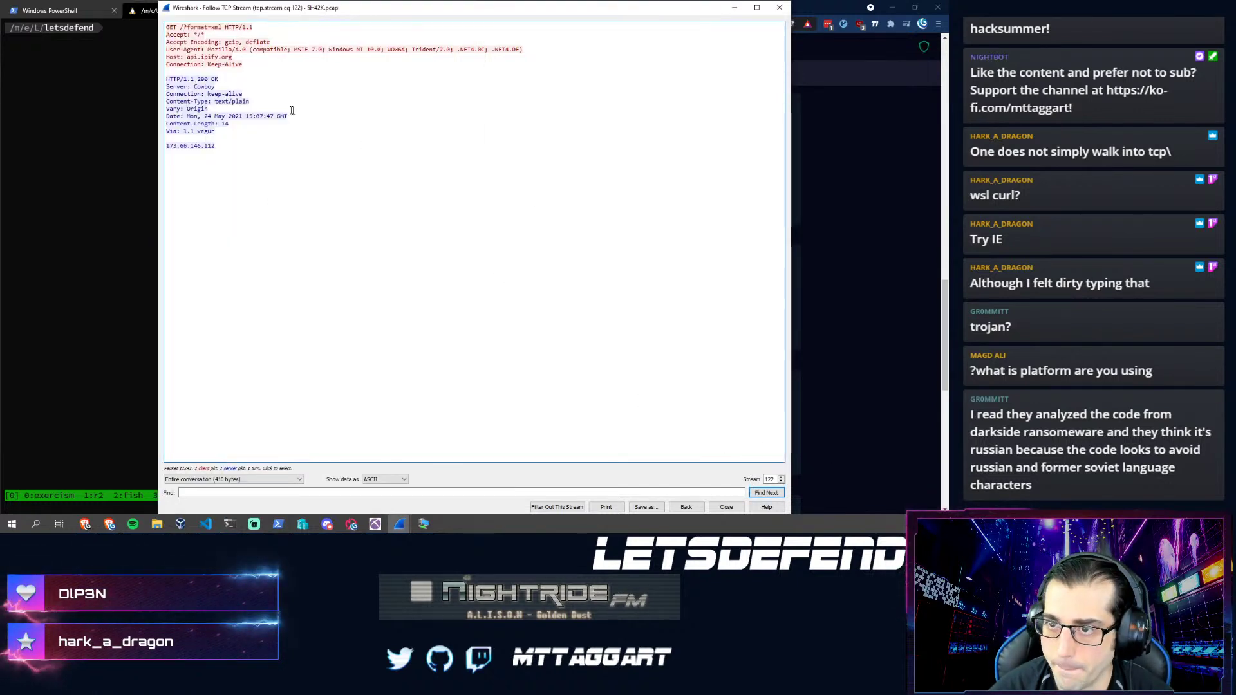
- Step through TCP streams 123 and 124, highlighting the beacon host IP 173.82.187.192 in each
click(780, 477)
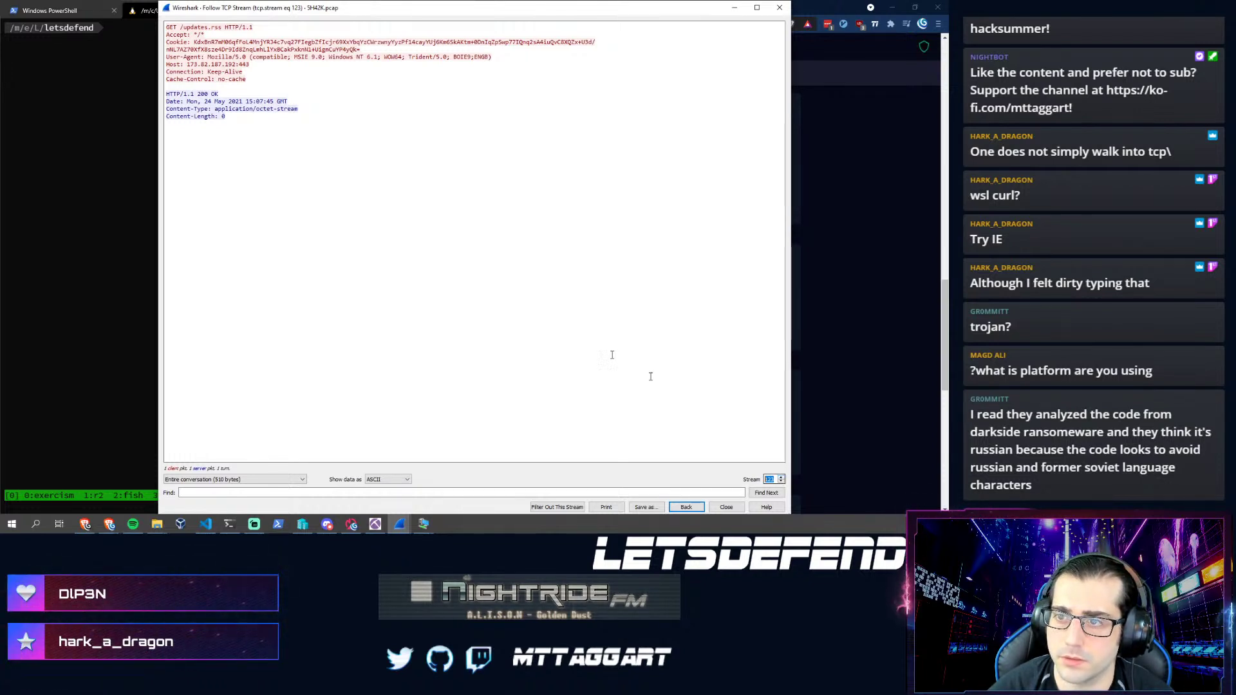
drag(186, 65, 236, 64)
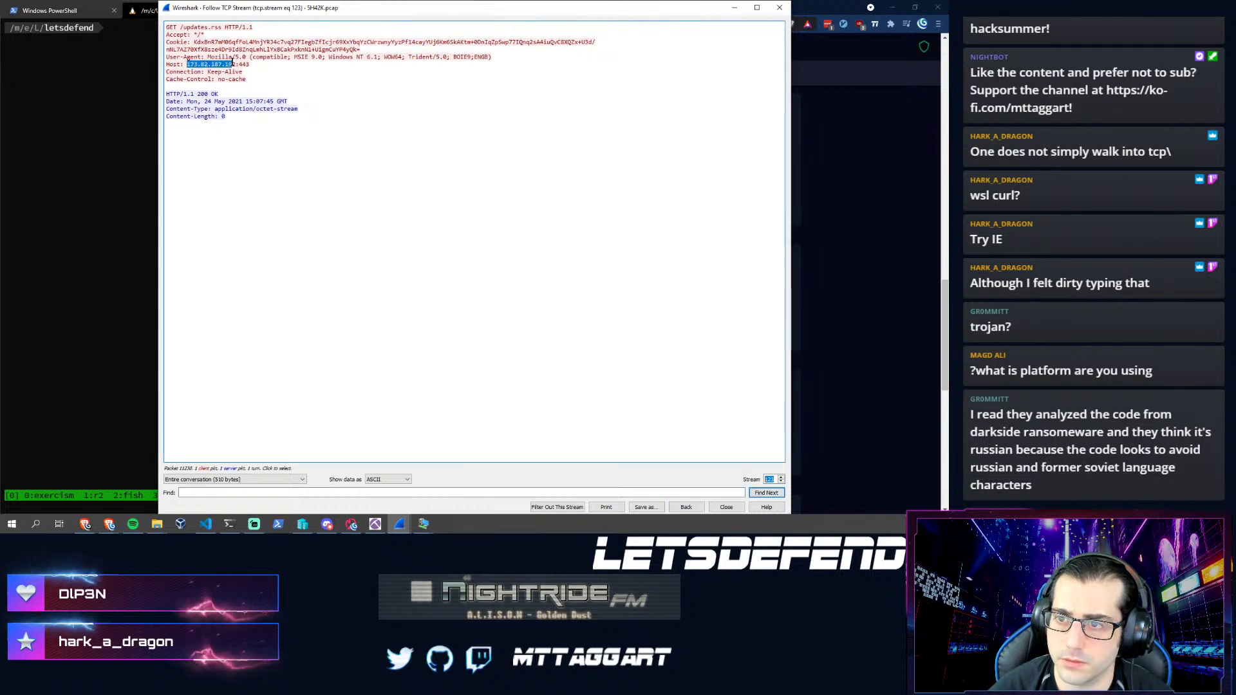
click(782, 477)
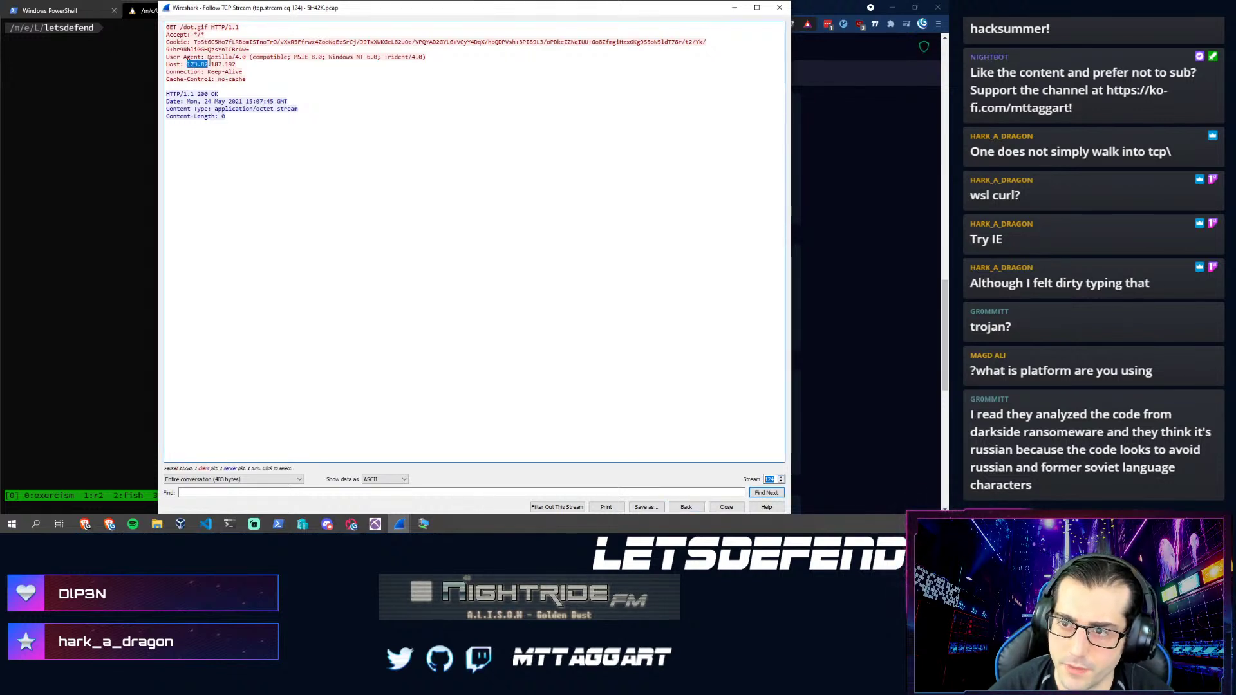
drag(231, 60, 239, 64)
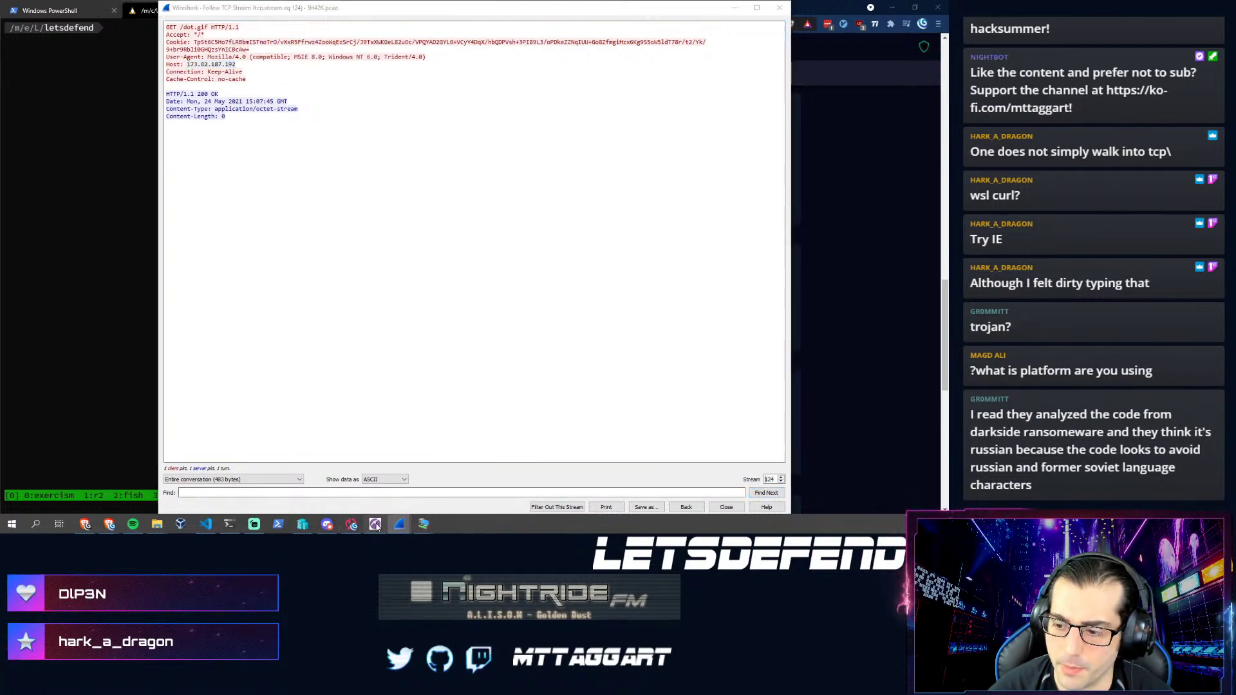
- In NetworkMiner, collapse host 8.211.5.232 and expand and select host 173.82.187.192
key(alt+Tab)
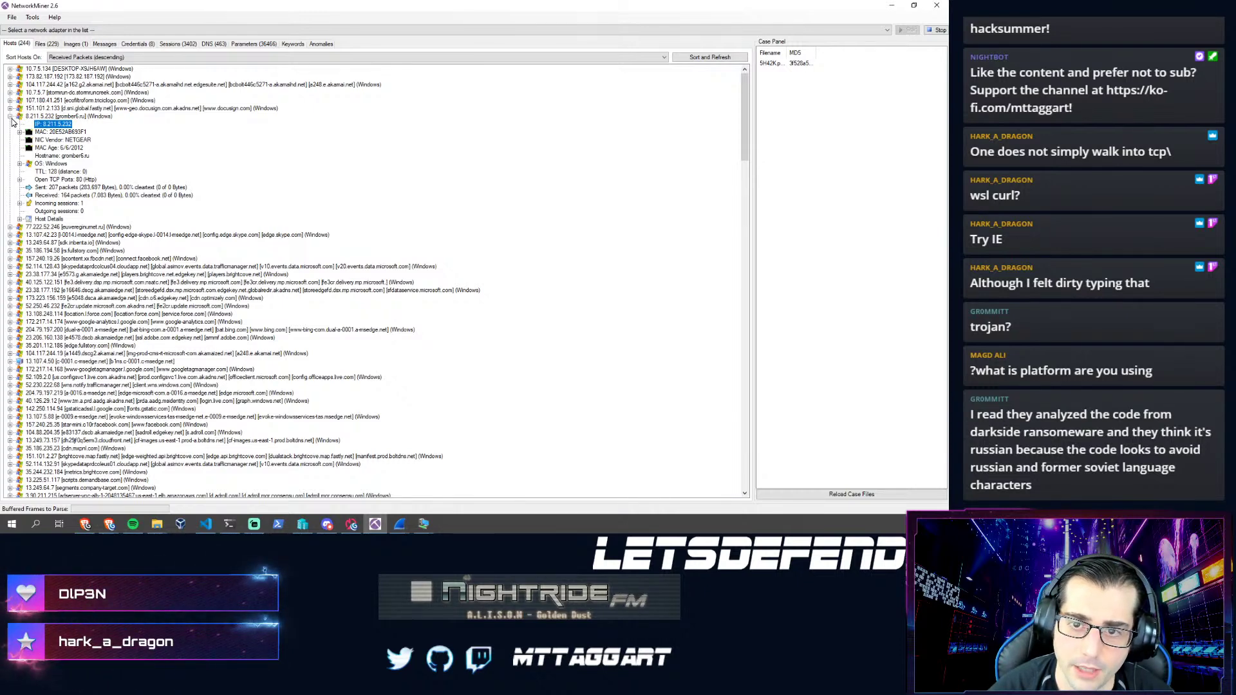
click(9, 116)
click(10, 76)
click(39, 77)
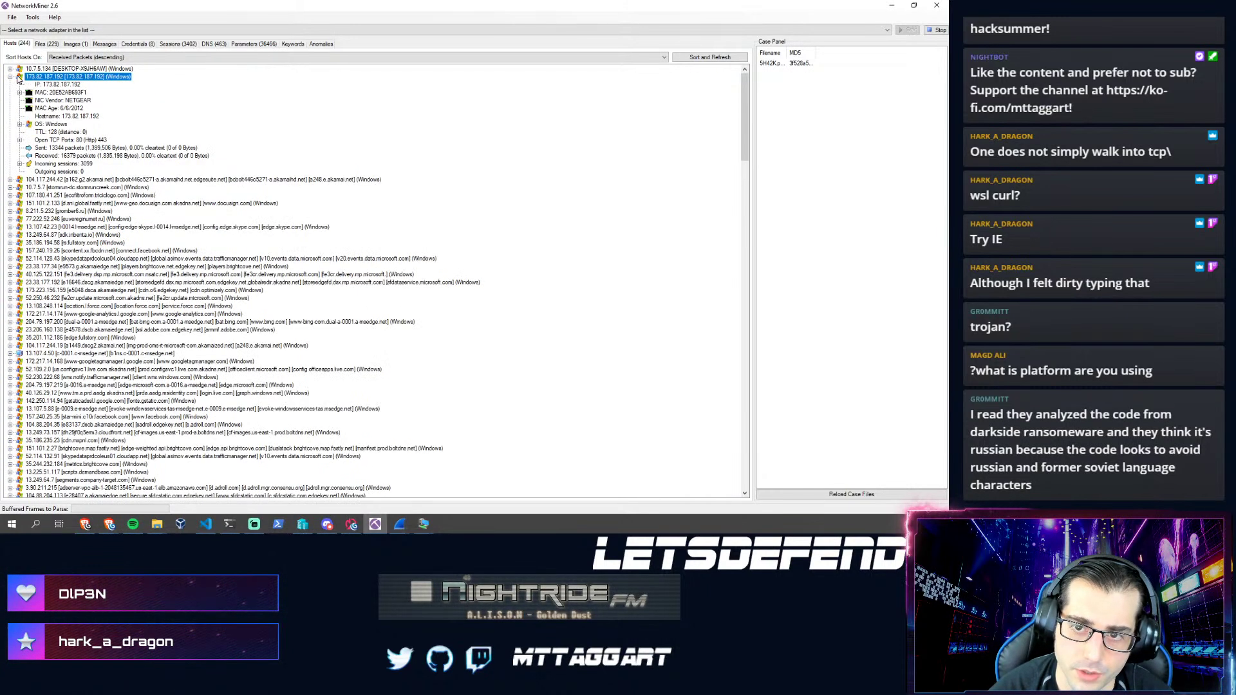
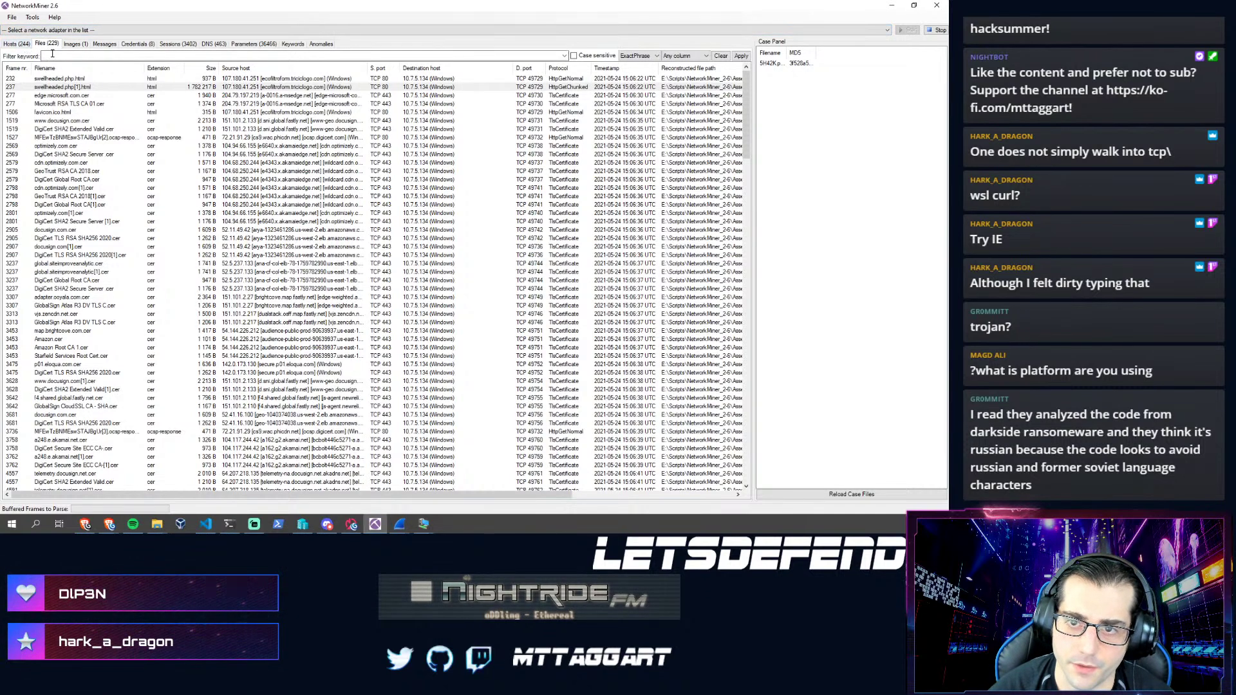
- Filter NetworkMiner's Files list by the keyword 173.82.187.192
text(173.82.187.192)
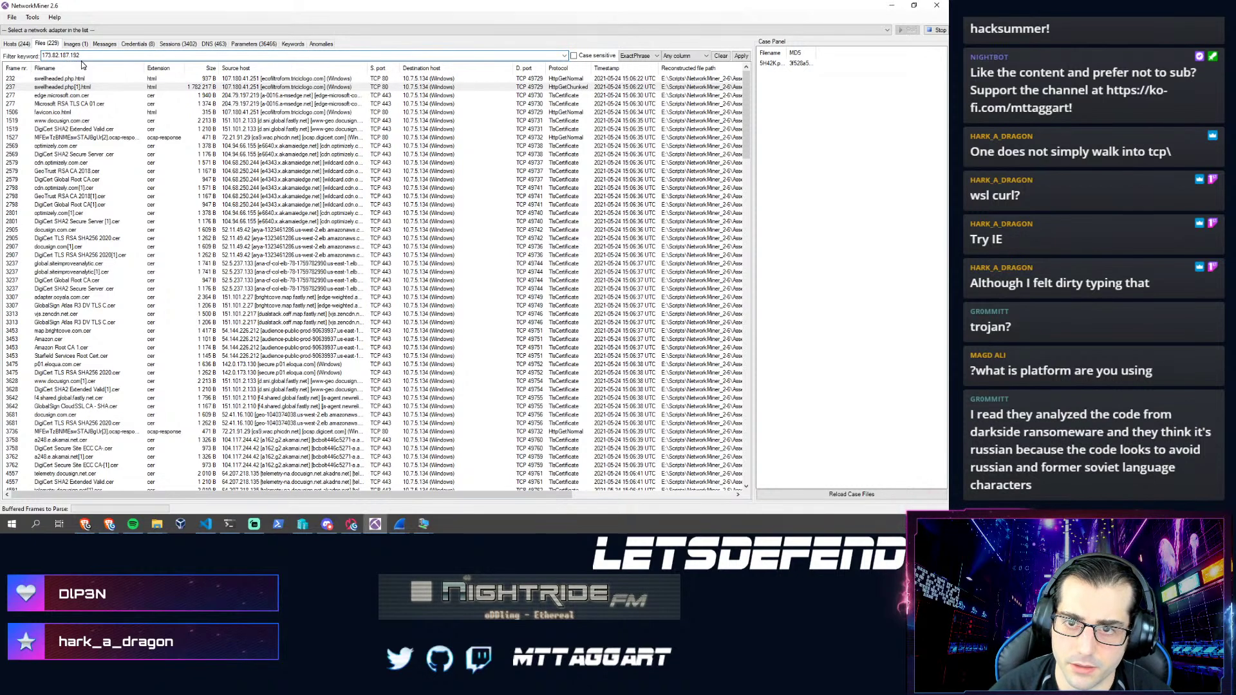
key(Return)
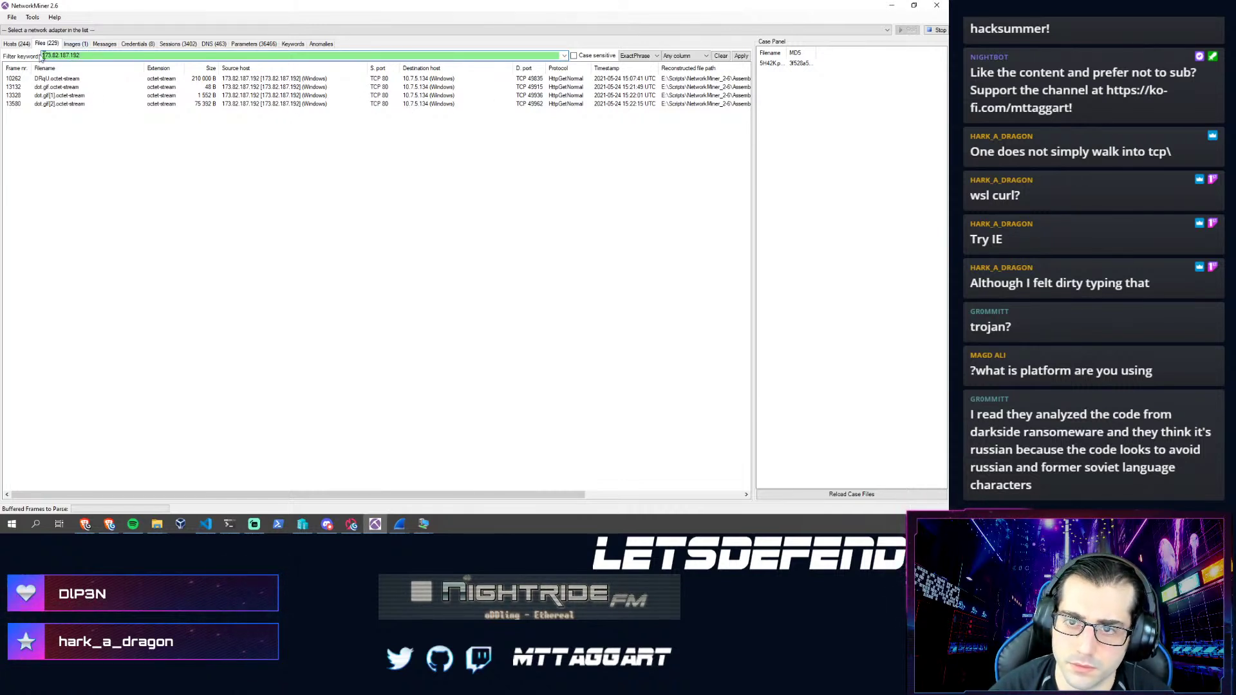
- Filter the Sessions list by the keyword 173.82.187.192
click(178, 43)
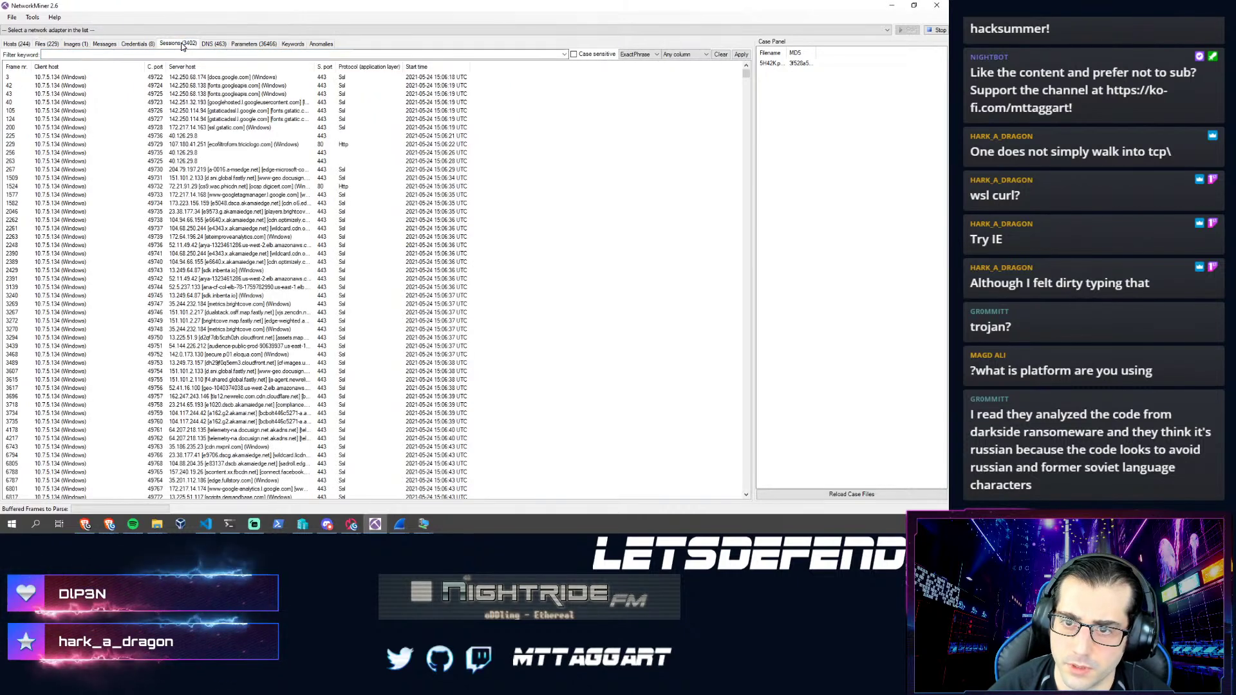
click(124, 55)
text(173.82.187.192)
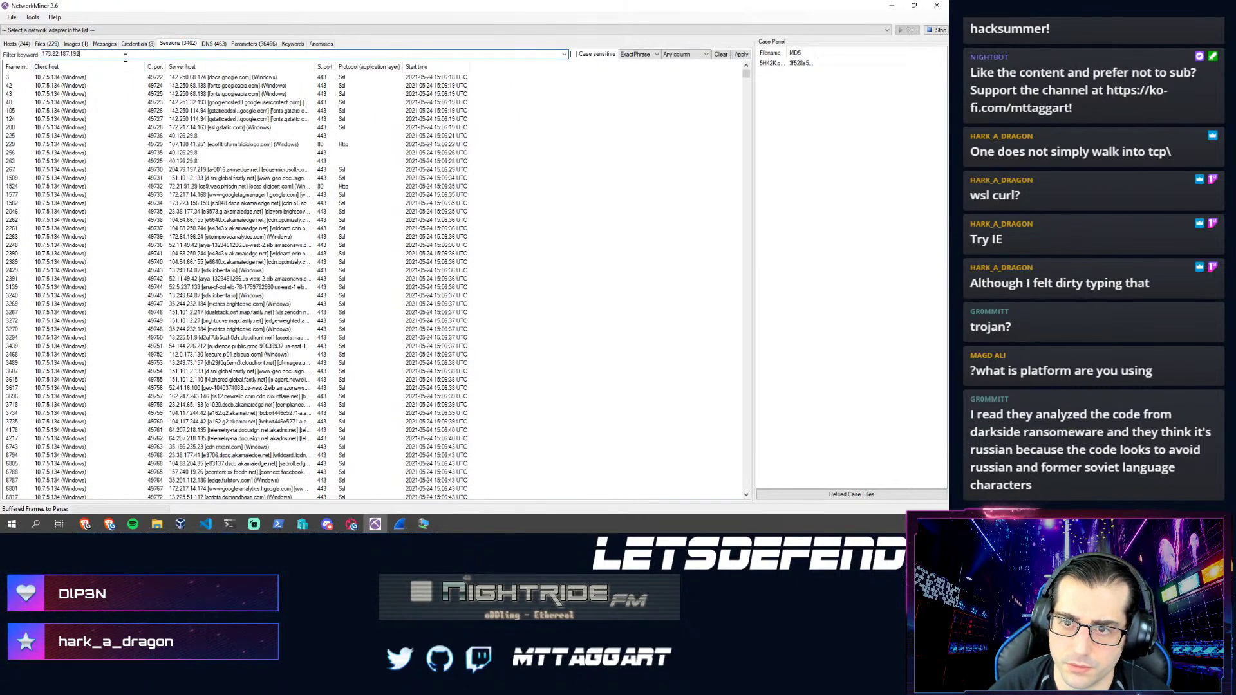
key(Return)
- Scroll through the matching sessions and inspect several HTTP and port-443 sessions with that server
scroll(296, 177, down, 11)
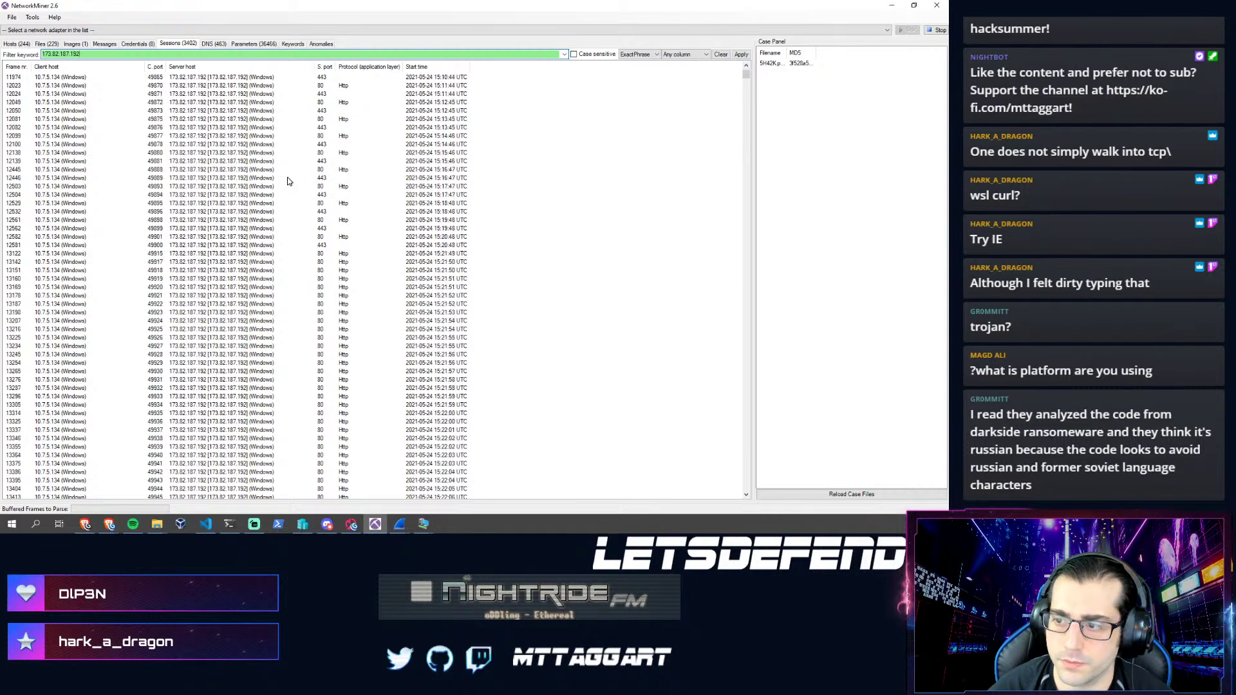
scroll(271, 189, down, 2)
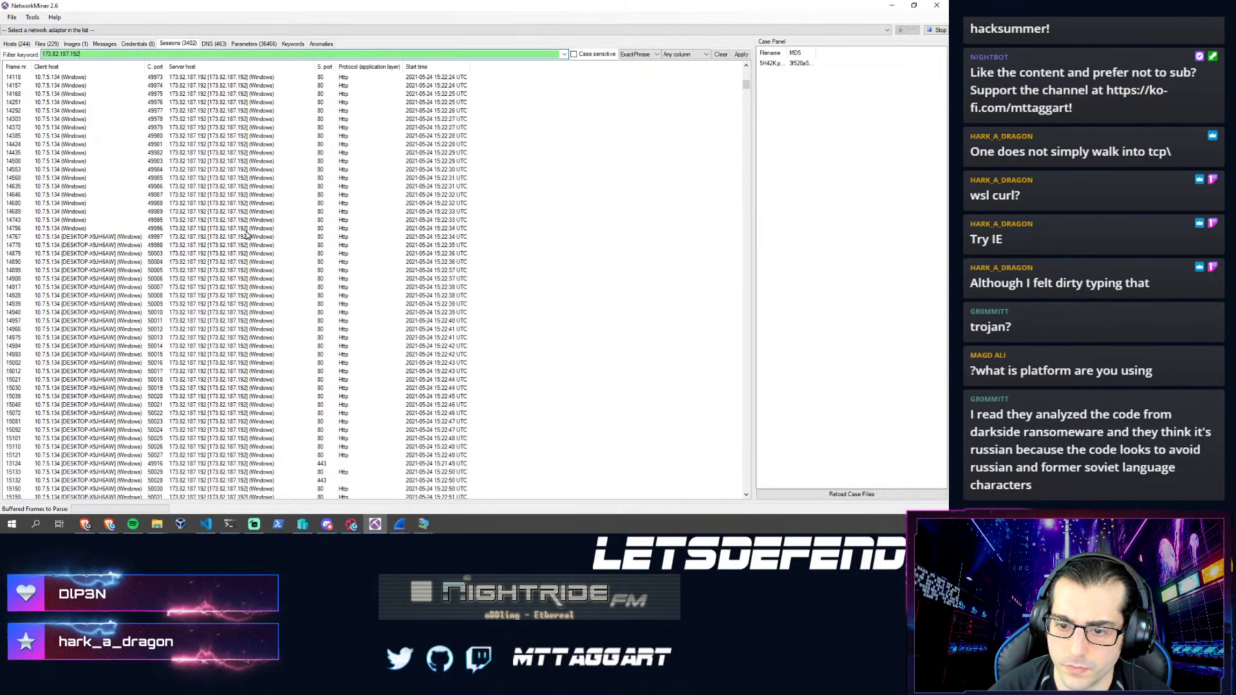
scroll(237, 229, up, 12)
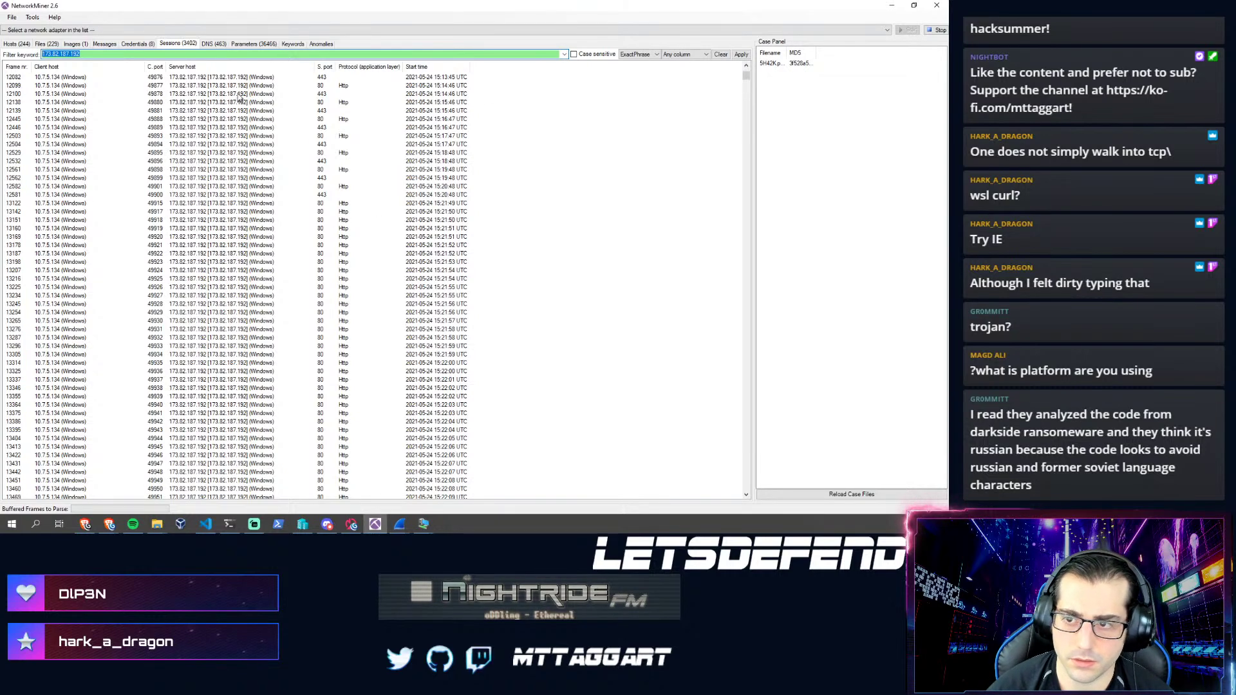
click(243, 119)
click(244, 155)
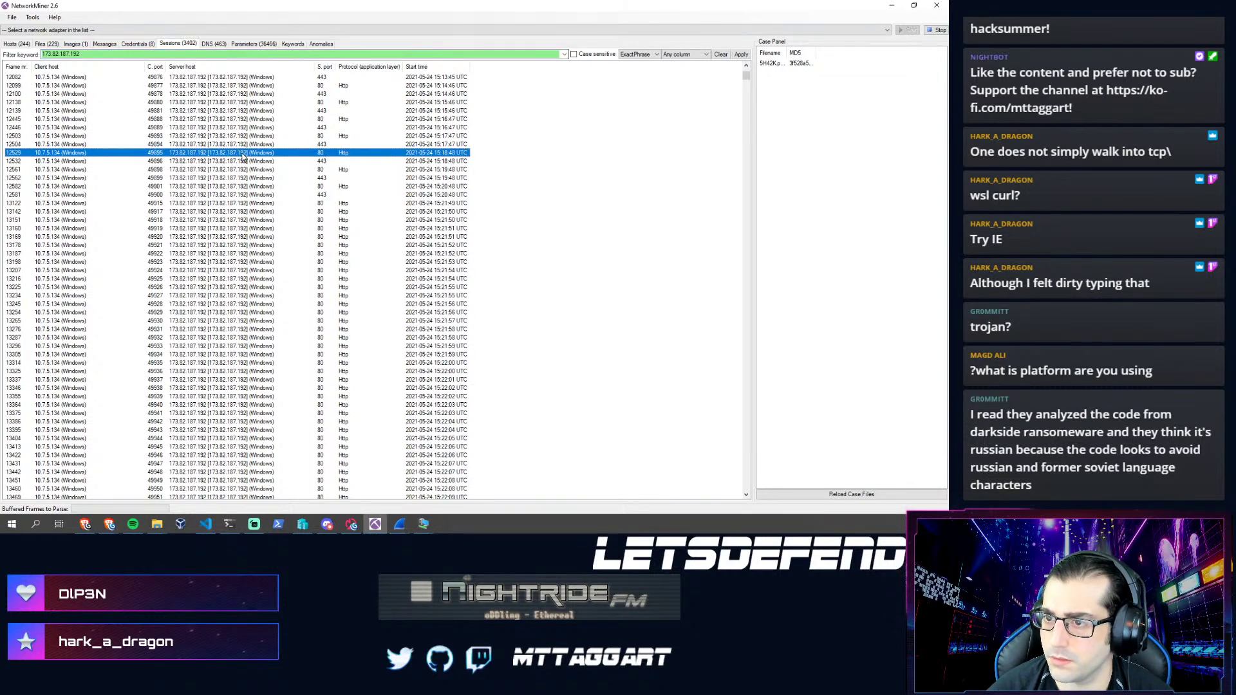
click(224, 128)
click(253, 43)
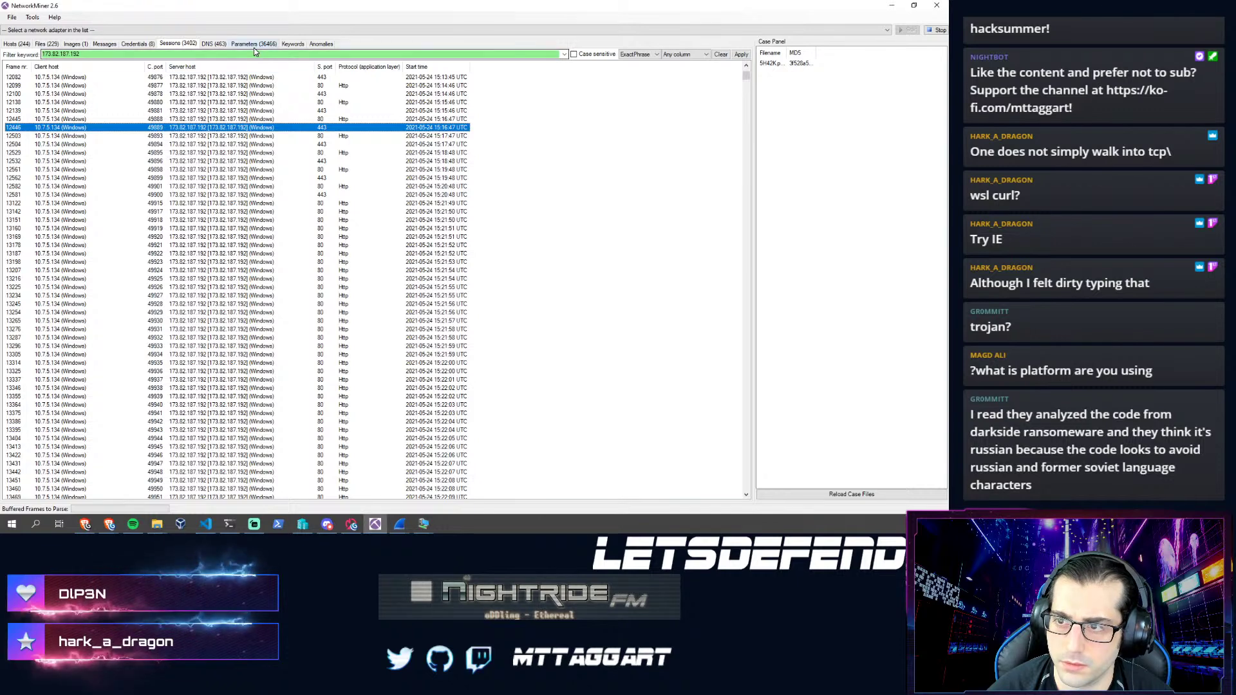
text(173.82.187.192)
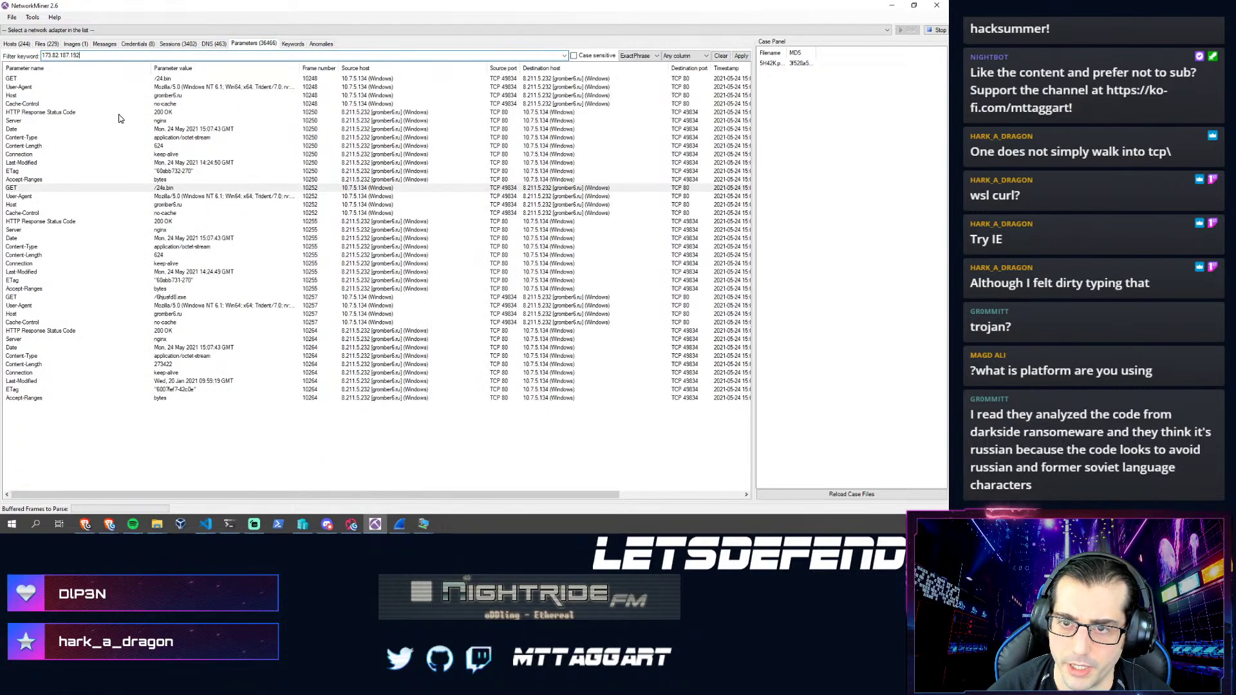
key(Return)
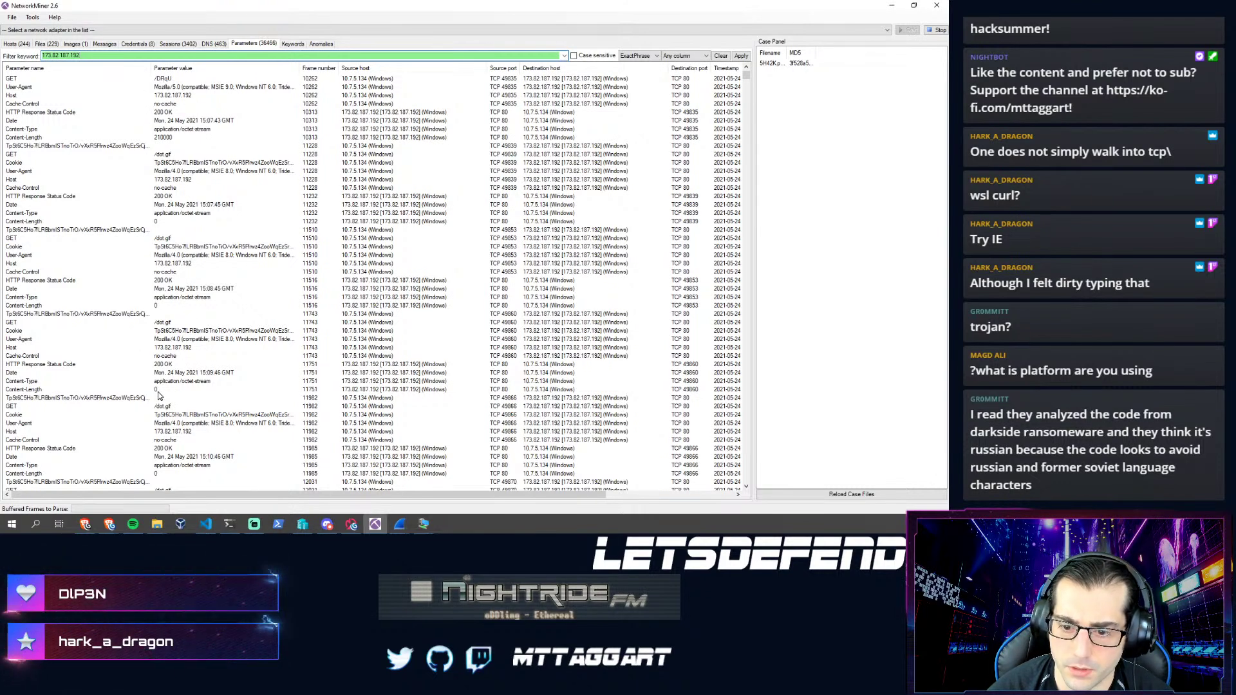
scroll(161, 399, down, 1)
scroll(176, 393, down, 13)
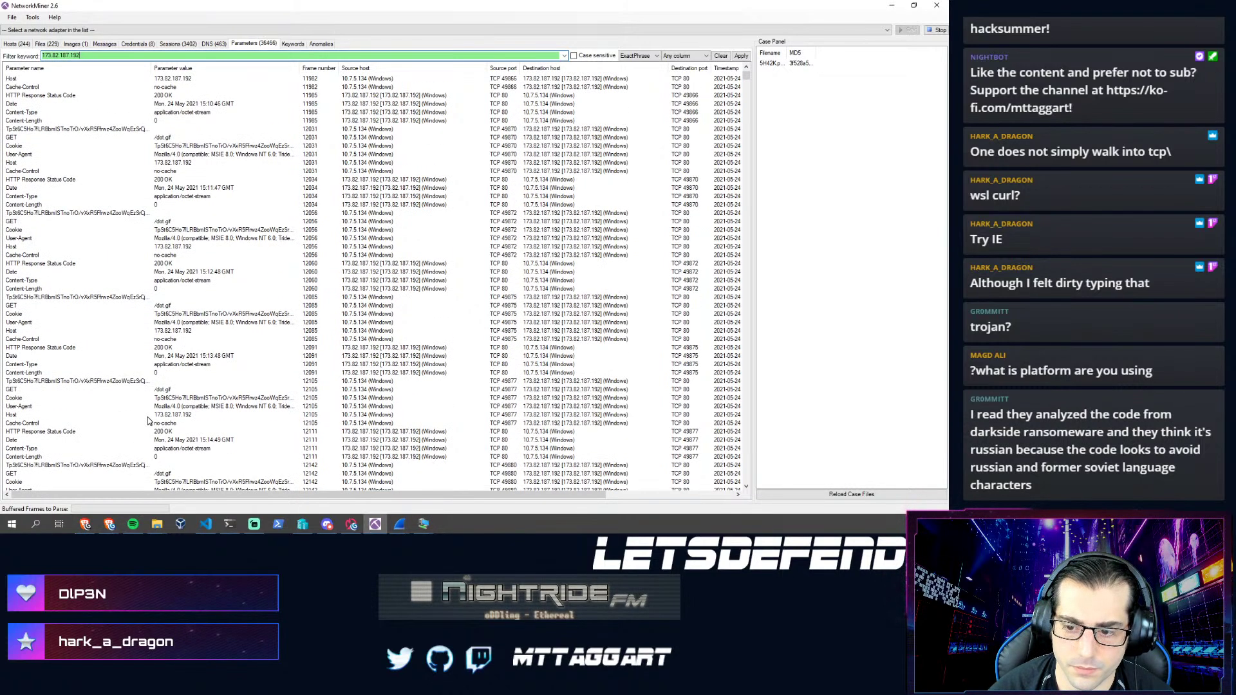
scroll(148, 420, down, 15)
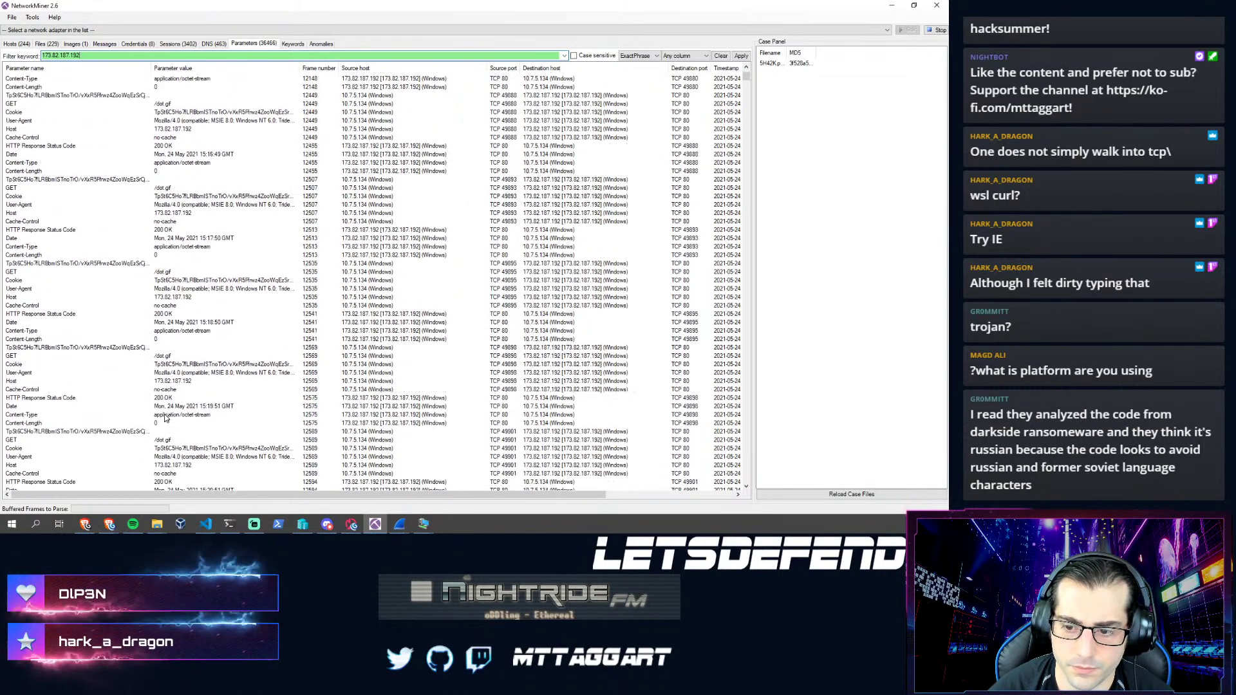
scroll(166, 418, down, 4)
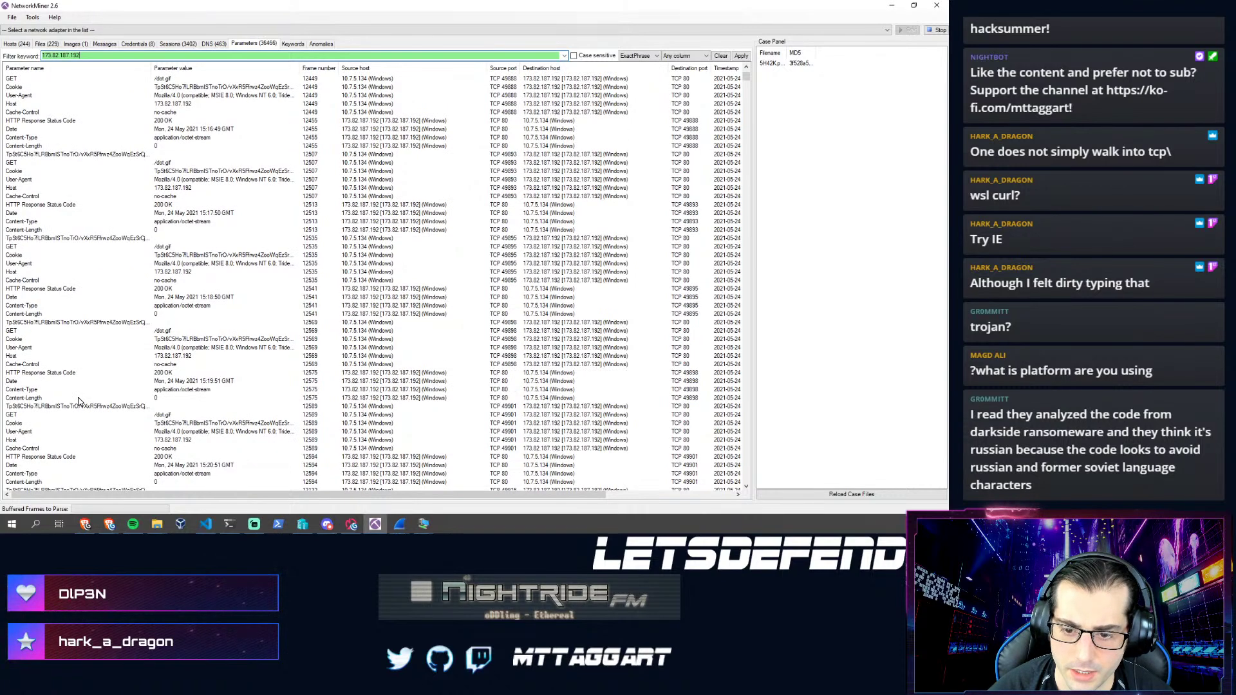
scroll(133, 402, up, 20)
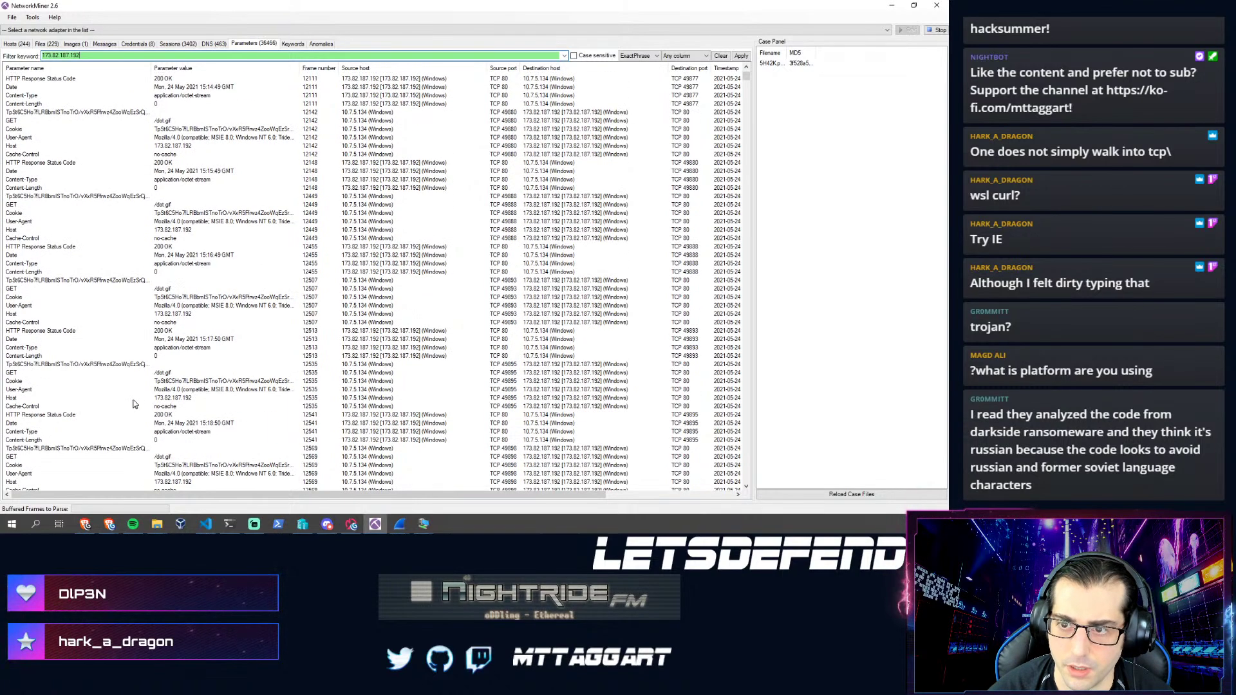
scroll(135, 401, up, 5)
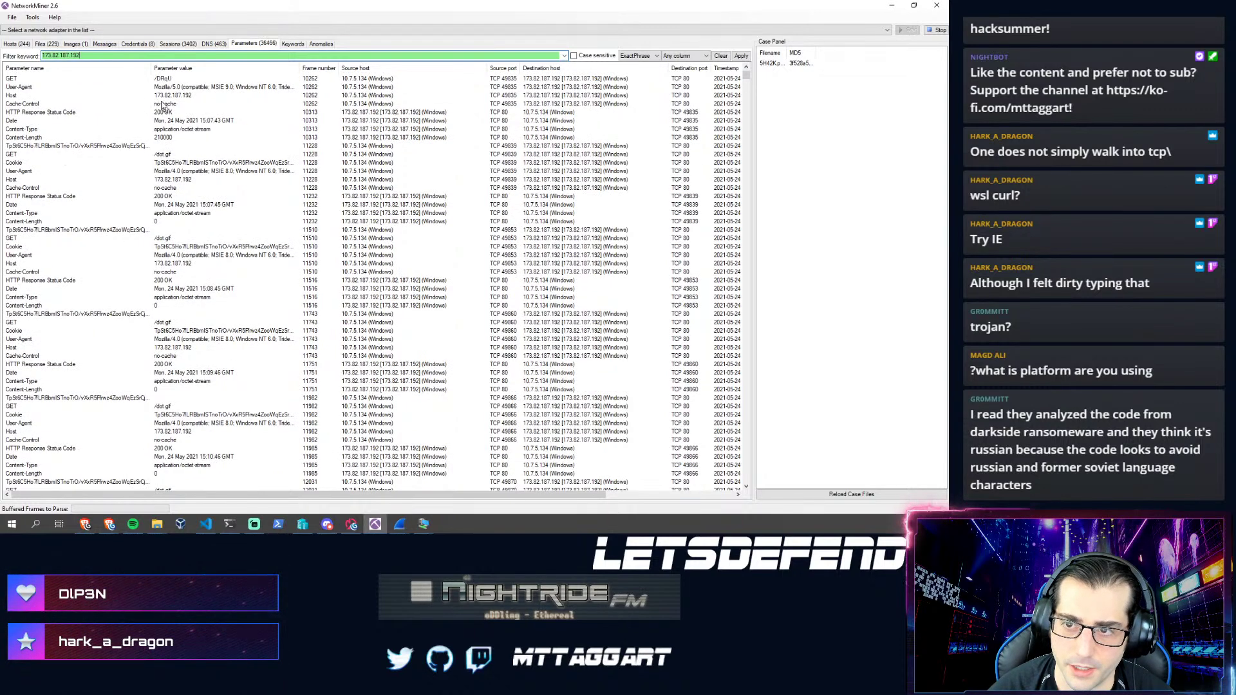
scroll(198, 267, down, 18)
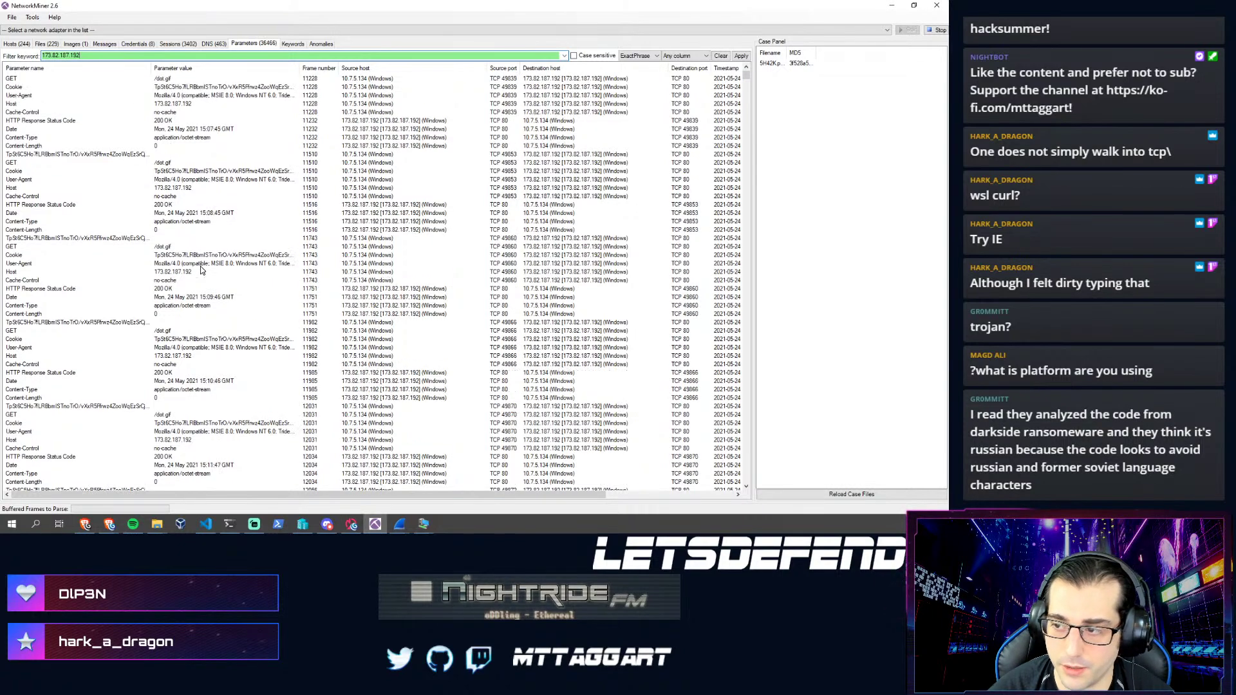
scroll(177, 389, down, 16)
scroll(177, 390, down, 3)
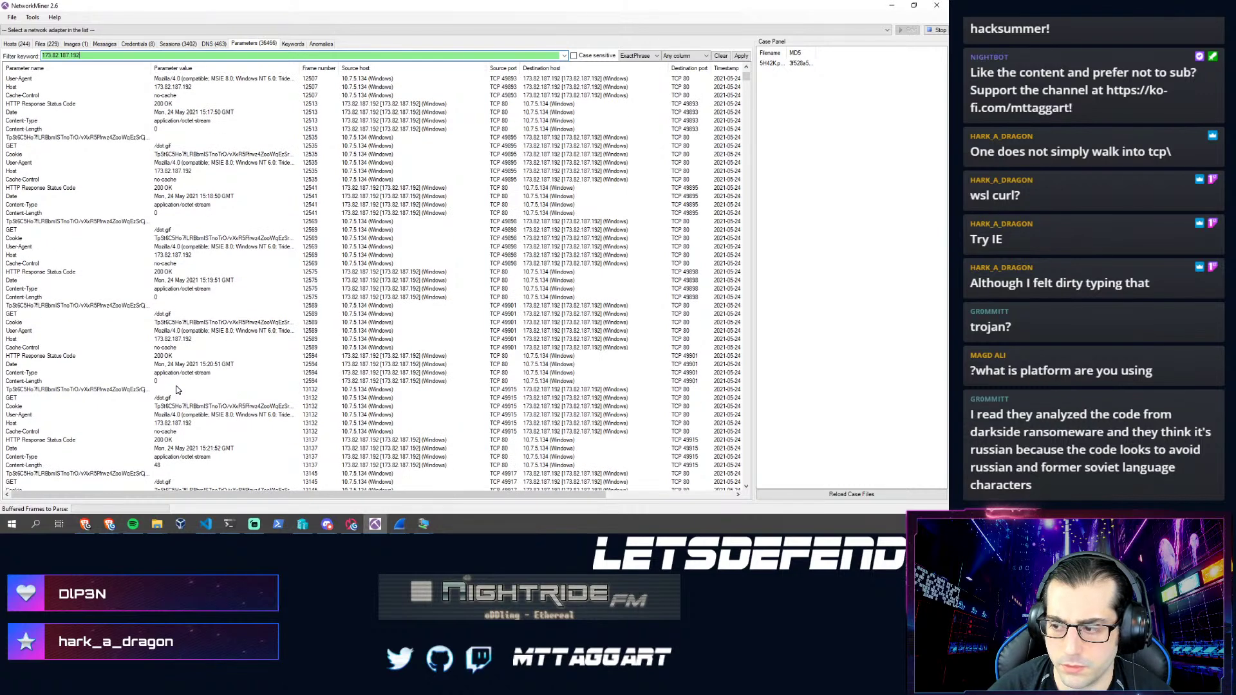
scroll(177, 390, down, 2)
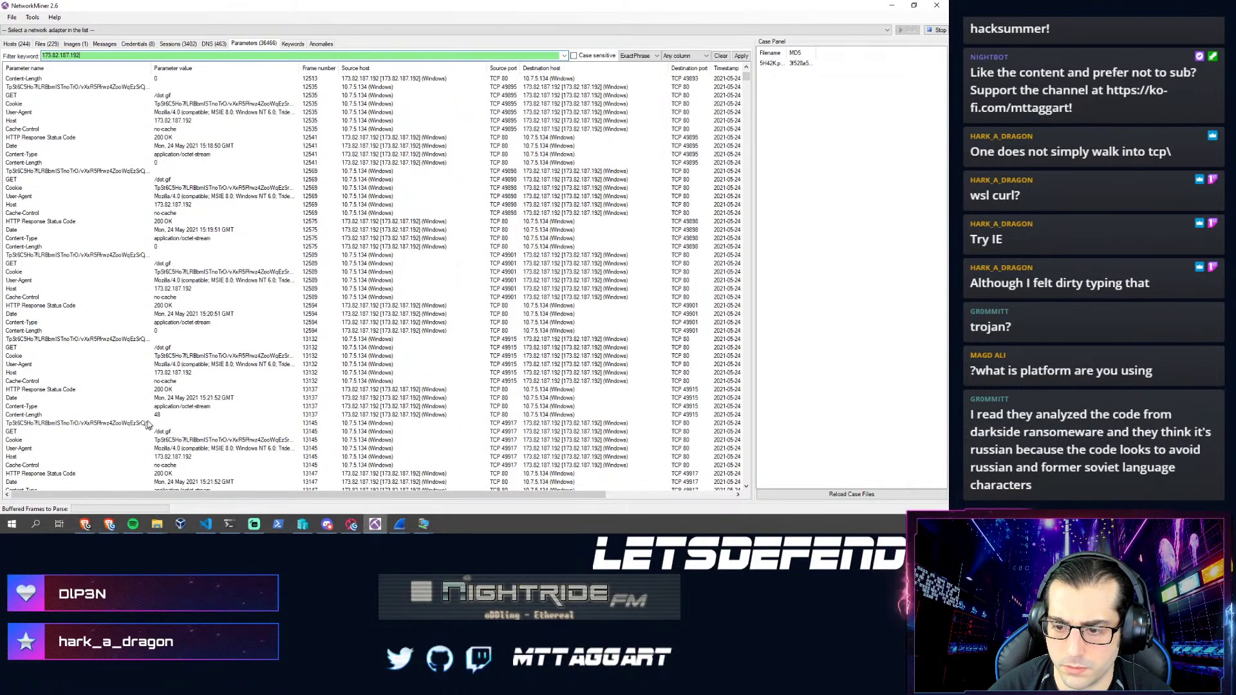
scroll(159, 417, down, 7)
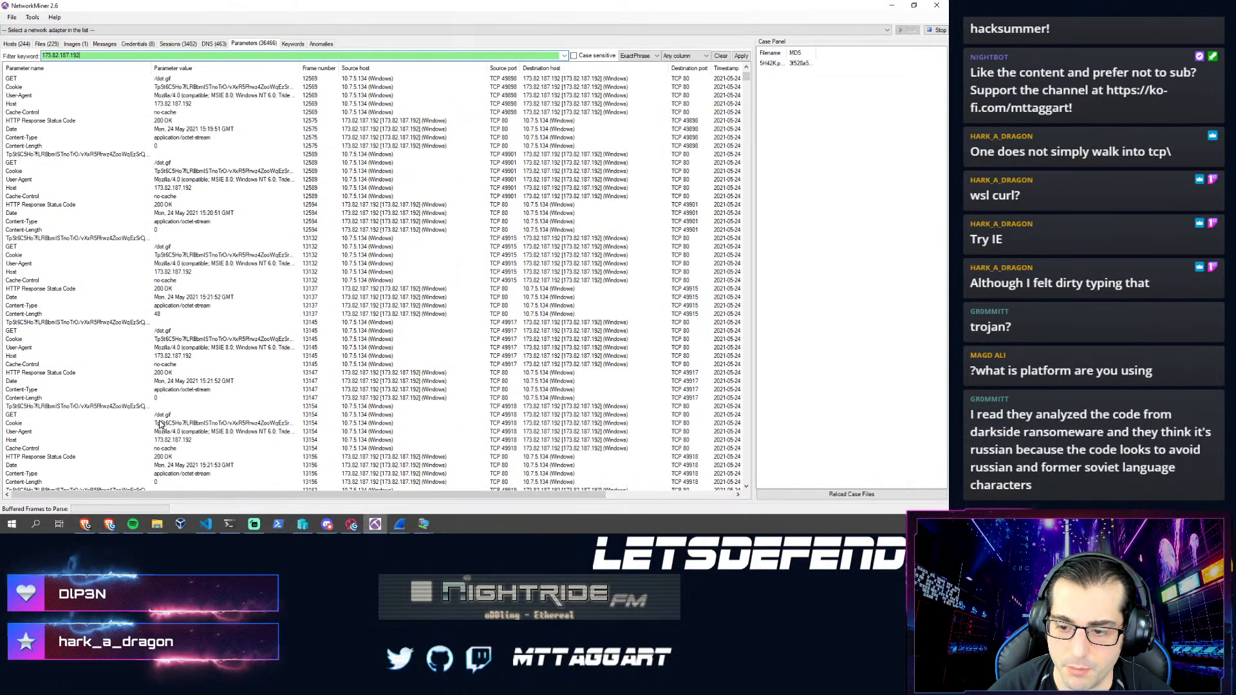
scroll(171, 405, up, 2)
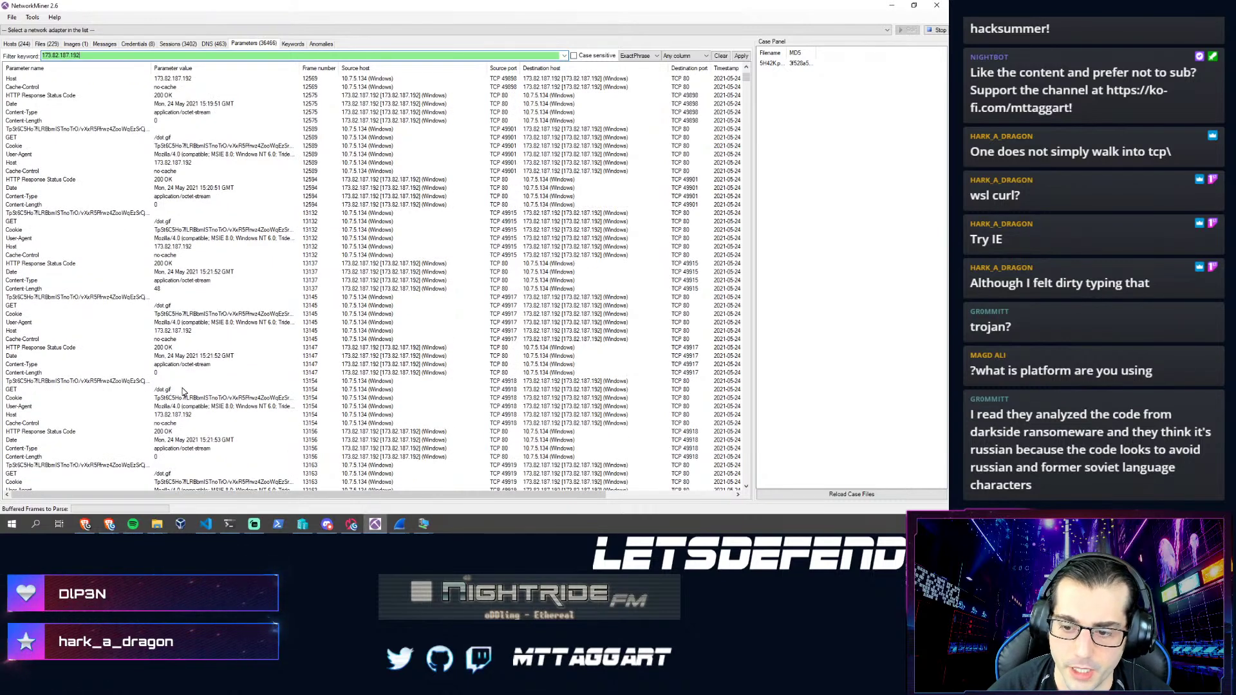
scroll(166, 399, up, 20)
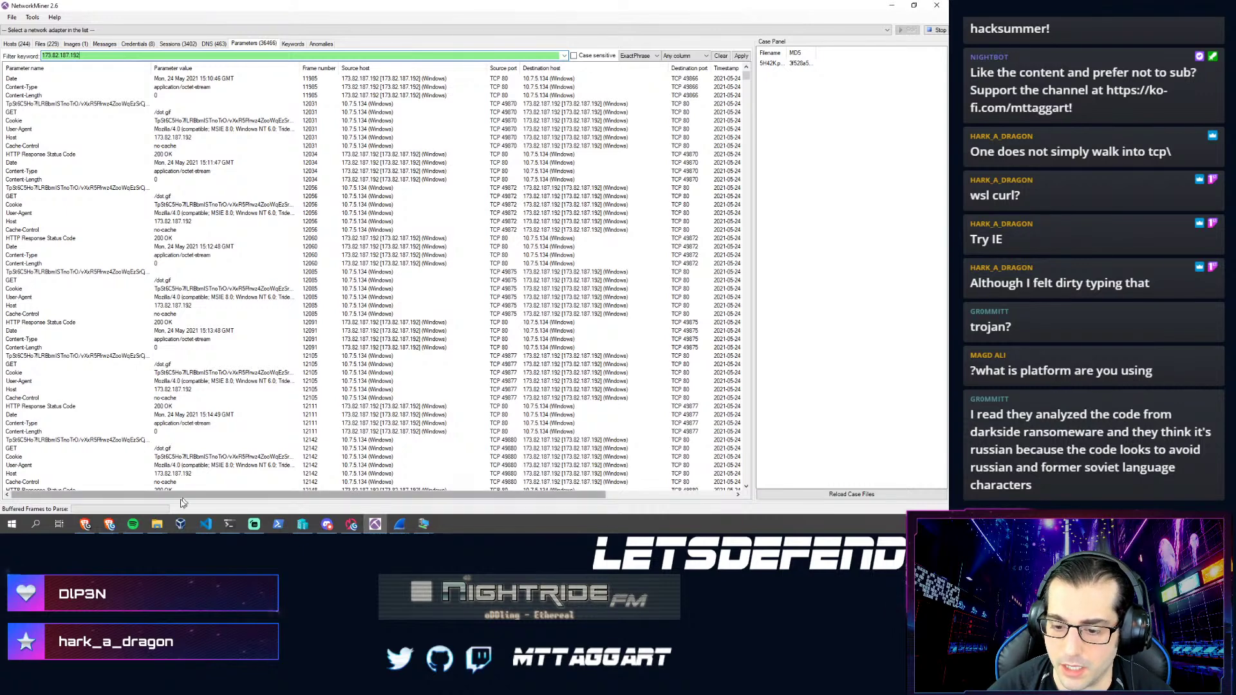
mouse_move(109, 523)
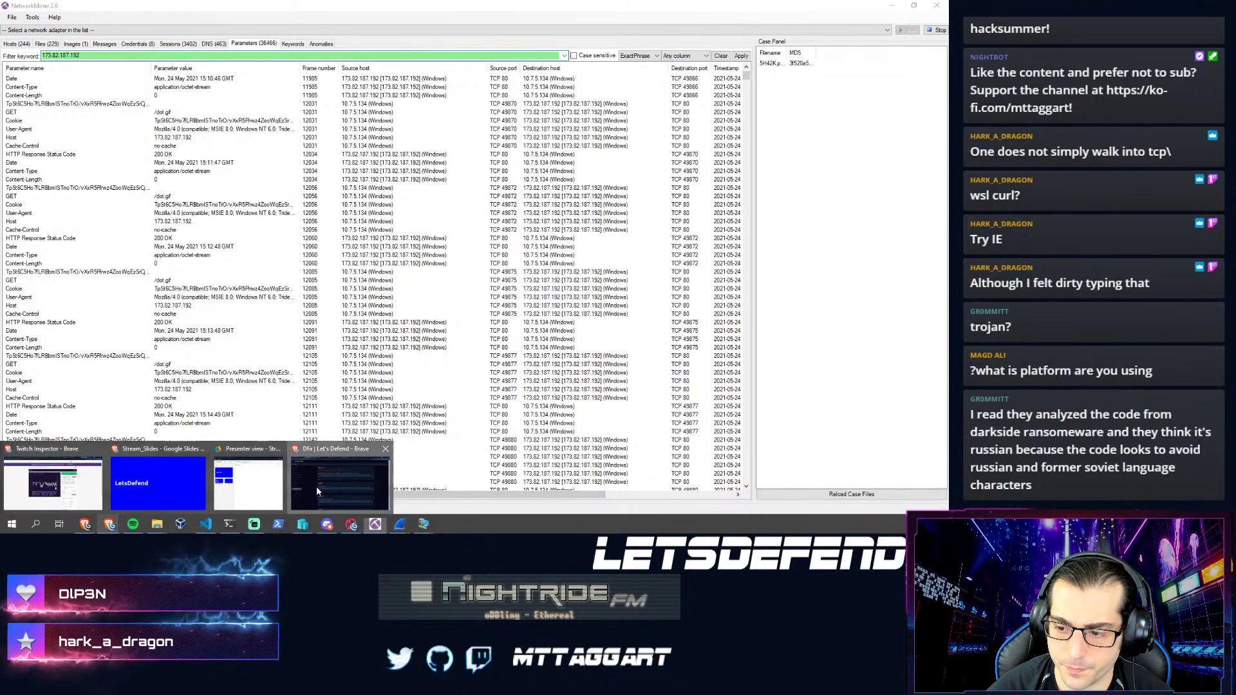
click(317, 491)
click(345, 306)
text({https:)
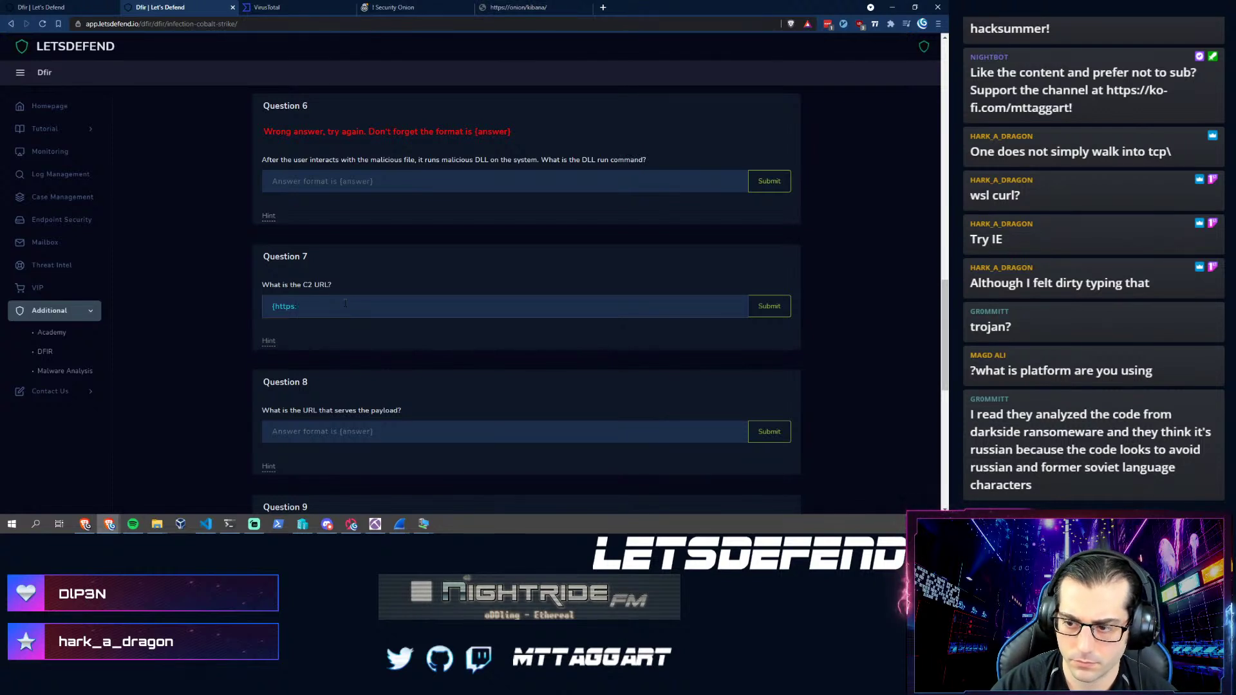
key(BackSpace)
key(BackSpace)
text(://173.82.187.192/dot)
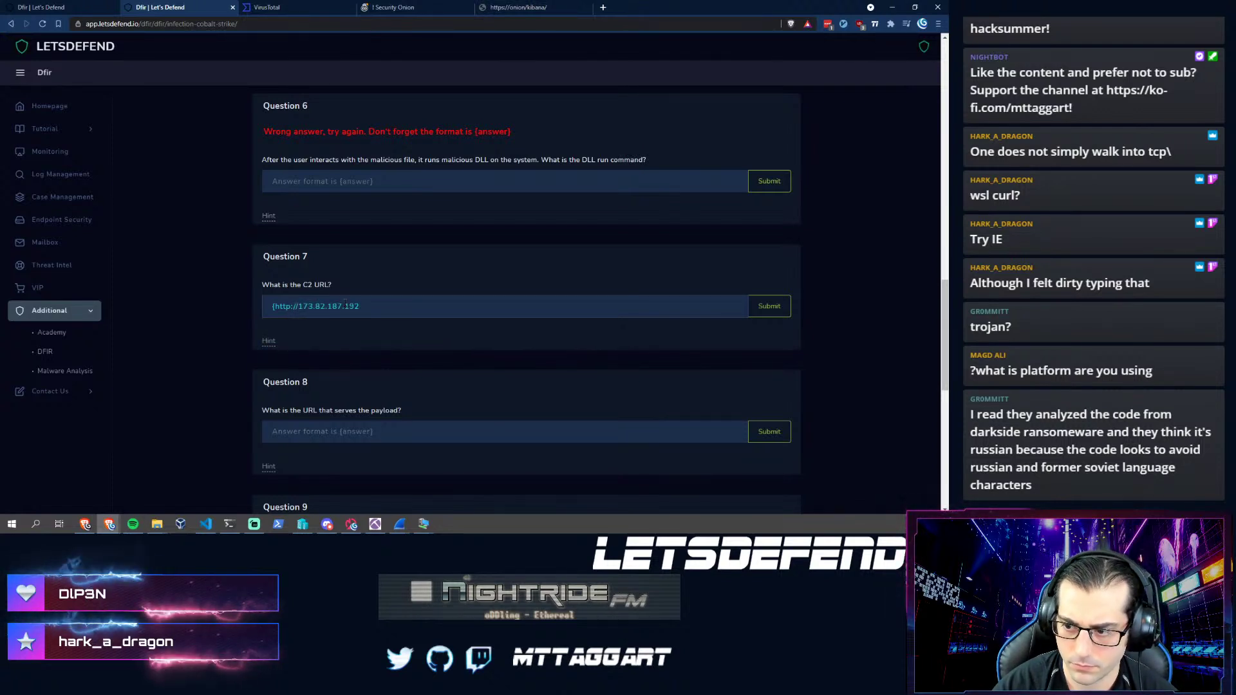
text(.gif)
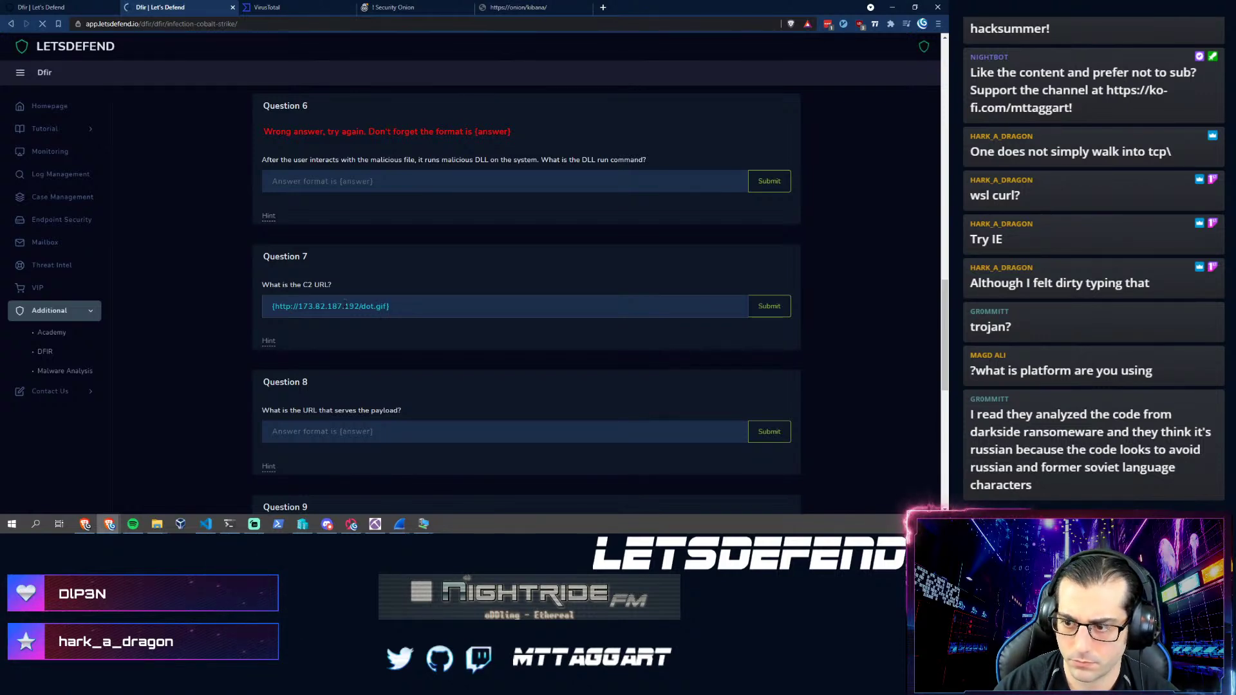
scroll(370, 364, down, 15)
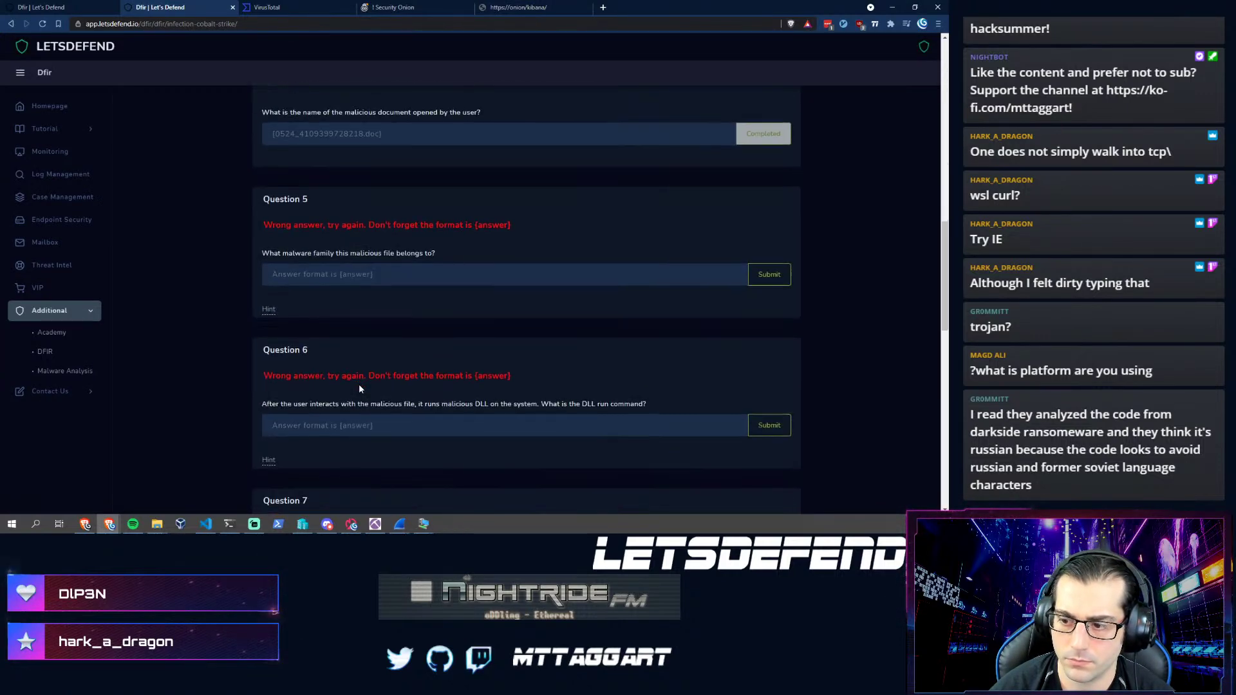
scroll(357, 384, down, 3)
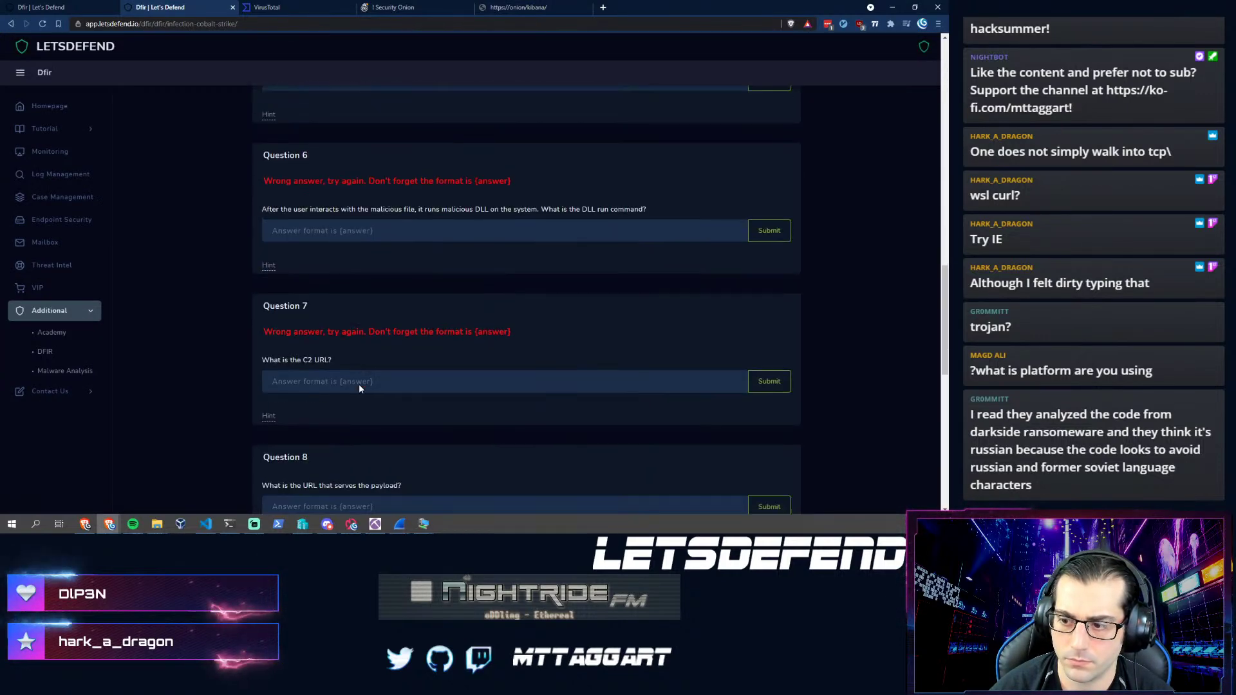
click(257, 416)
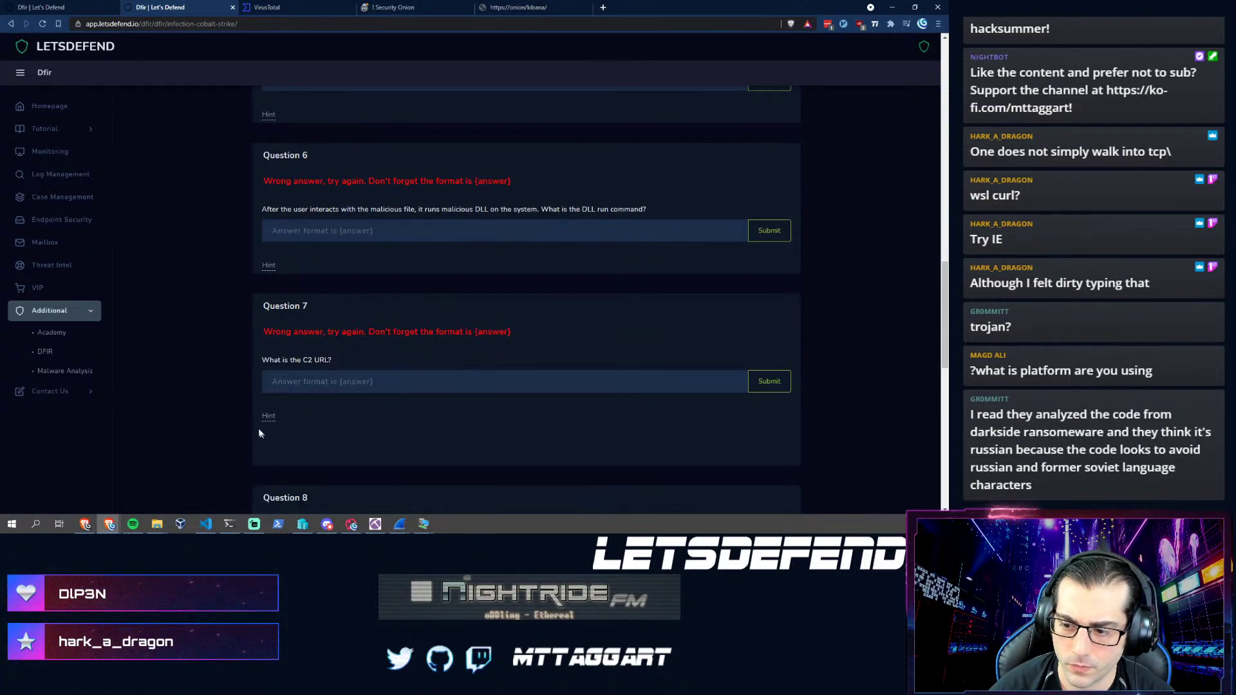
scroll(299, 369, down, 1)
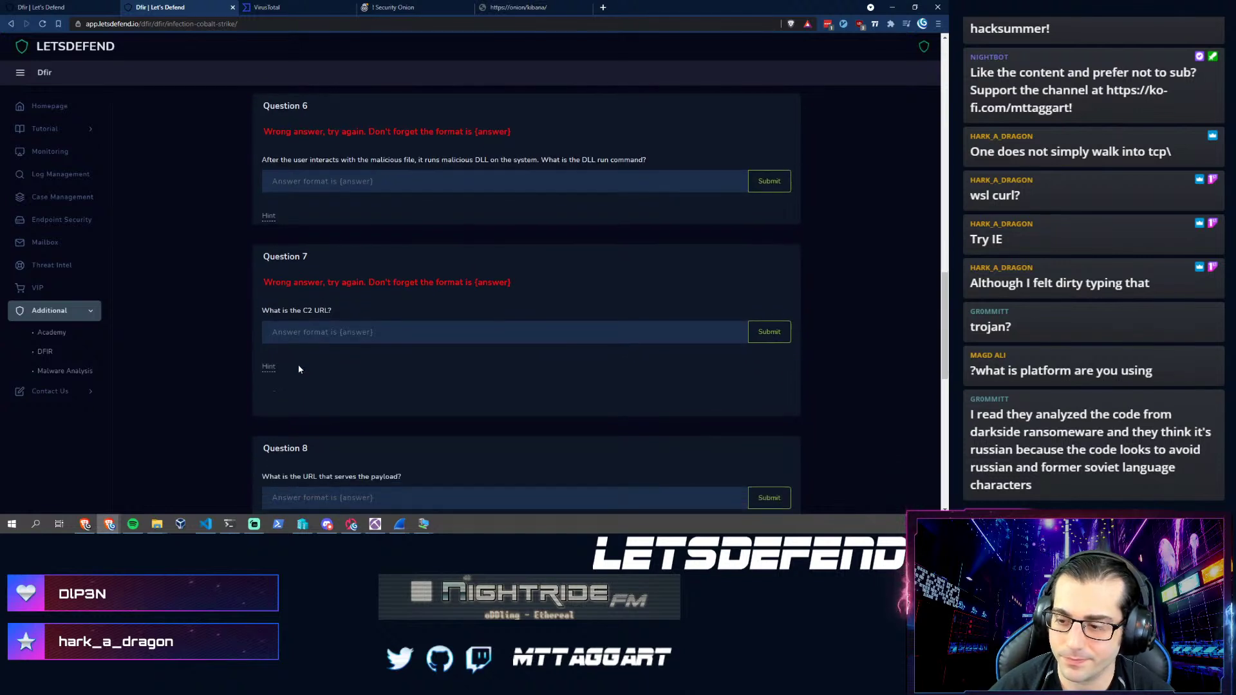
text({http)
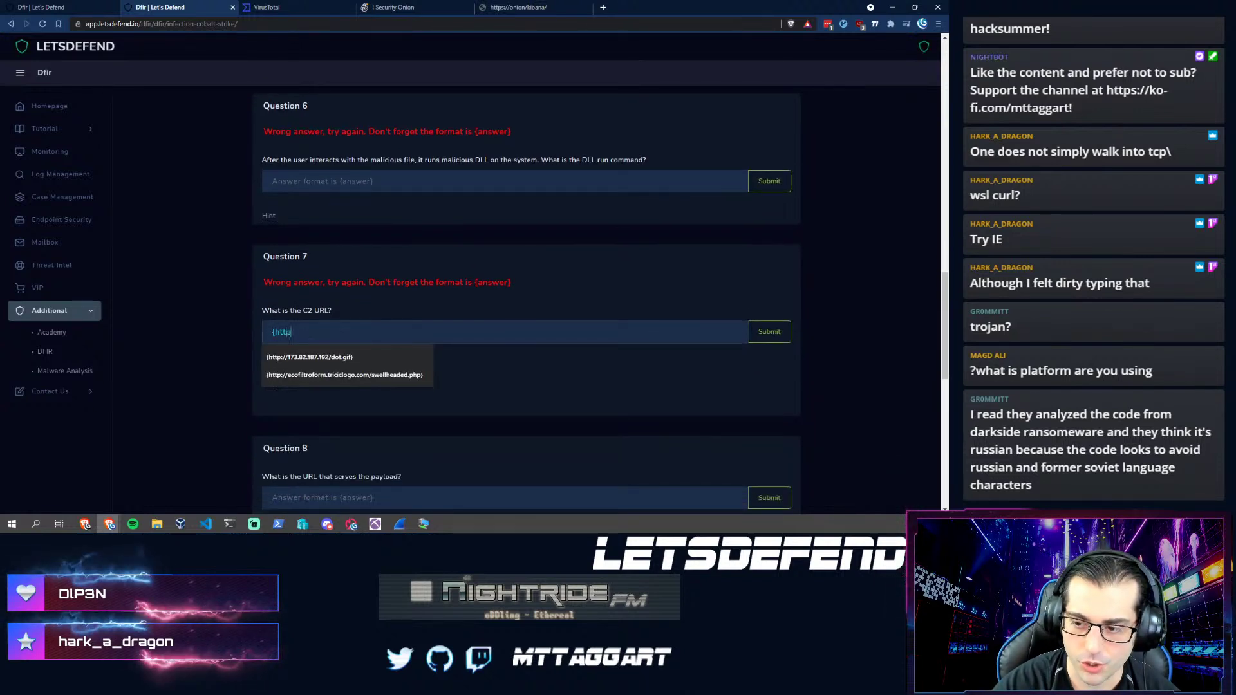
key(Down)
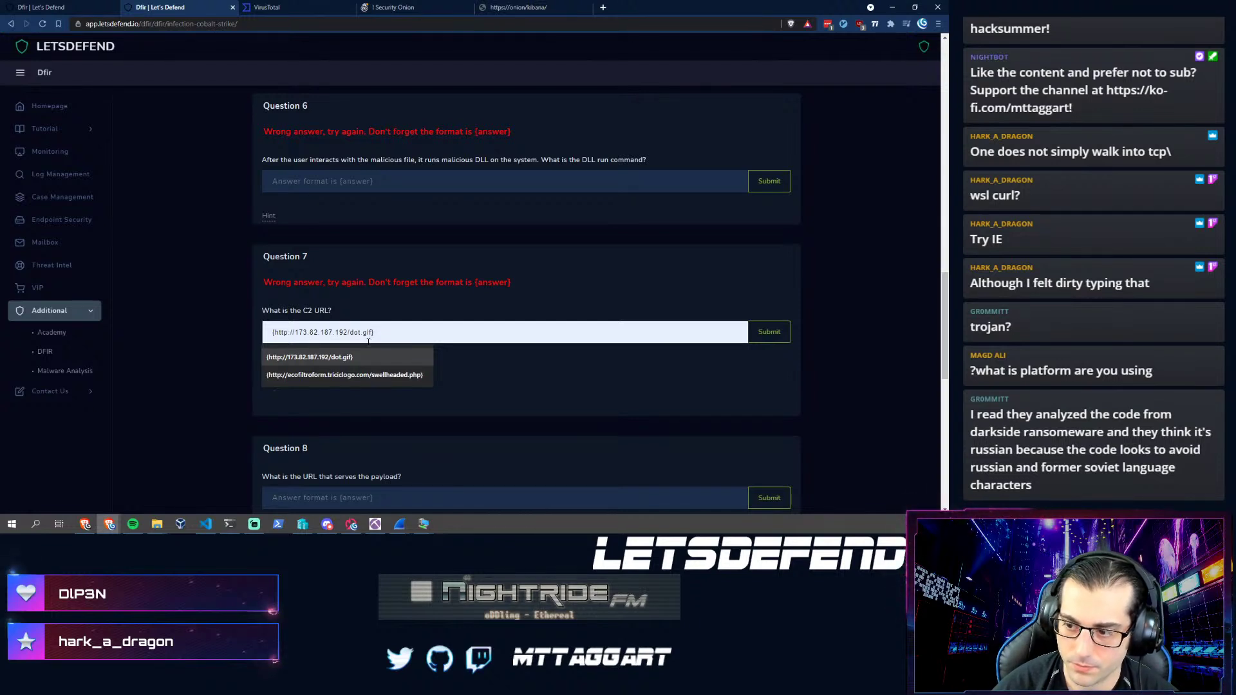
key(Down)
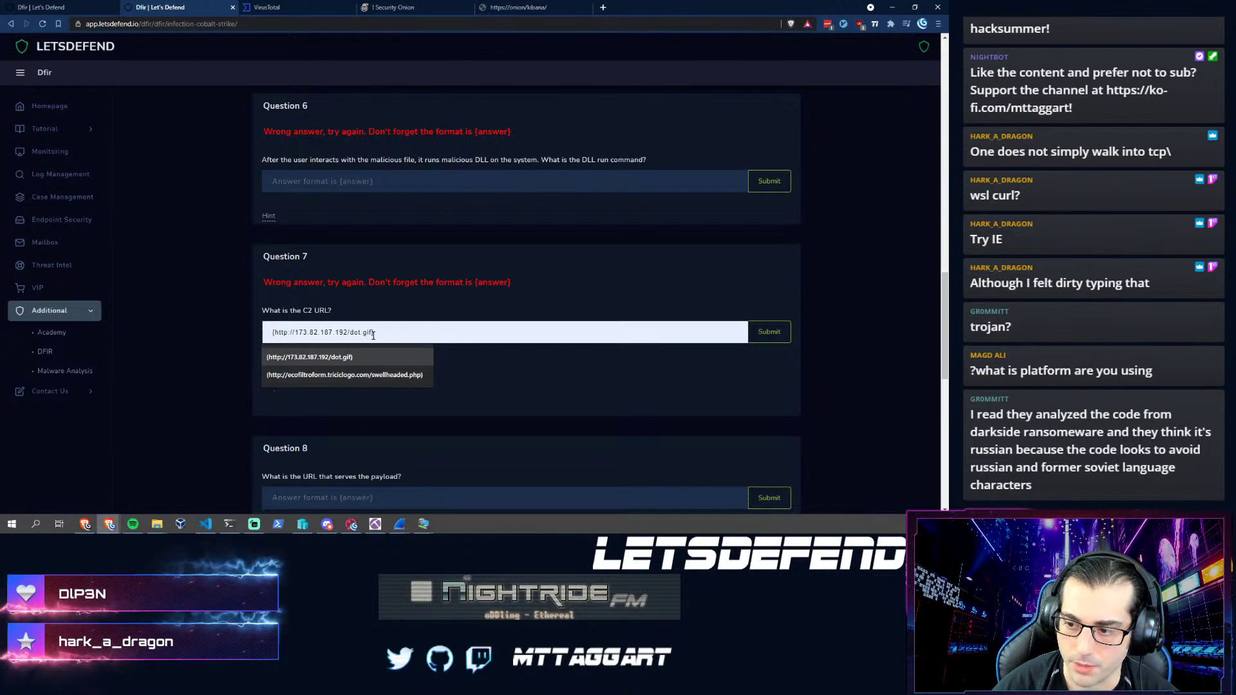
key(Up)
key(Return)
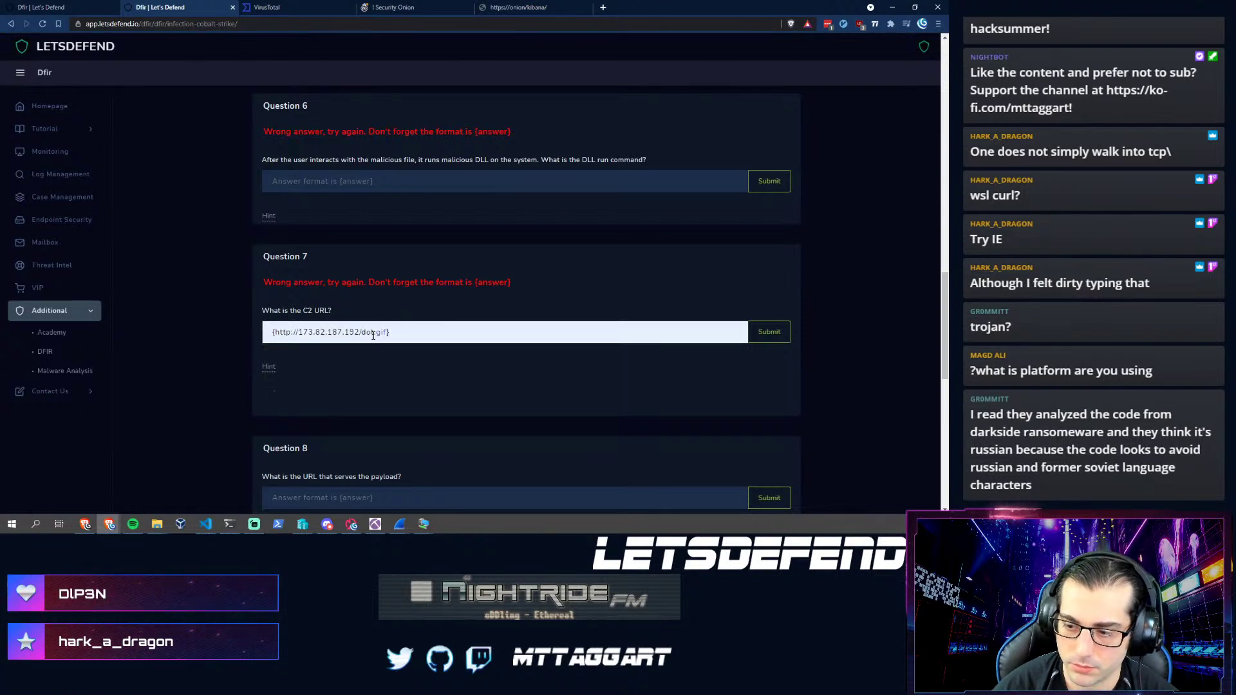
key(BackSpace)
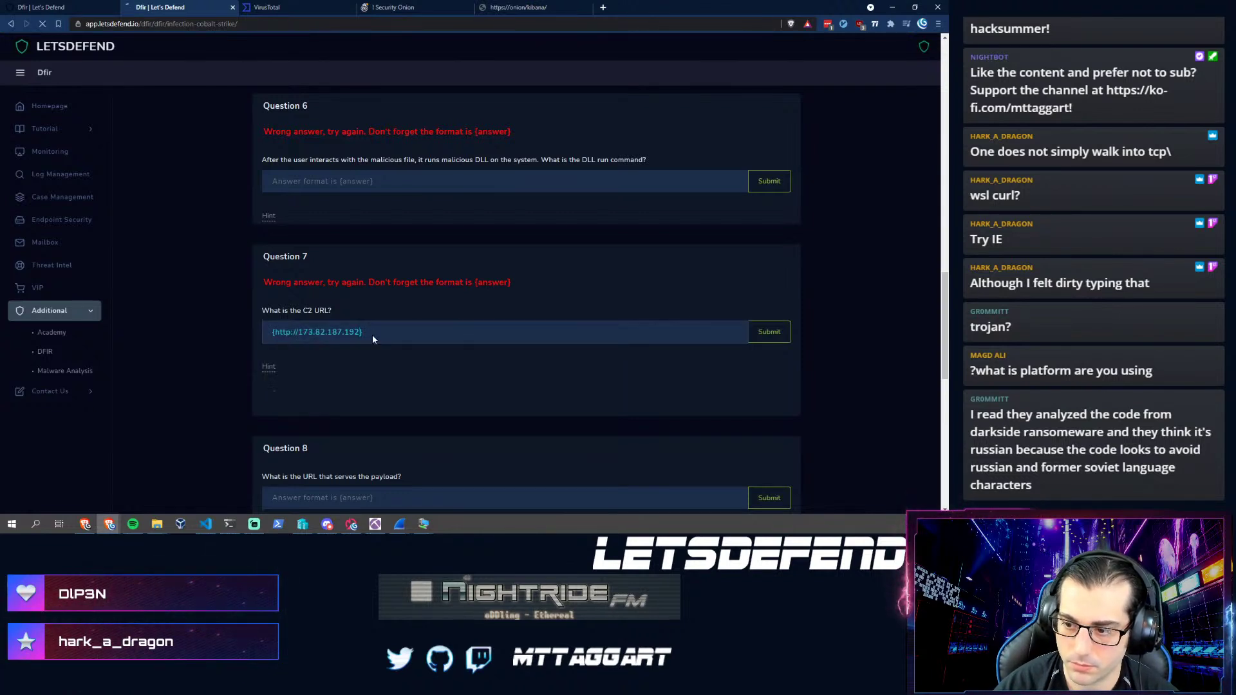
- Submit {173.82.187.192} as the Question 7 C2 URL answer, which is marked wrong
scroll(284, 444, down, 10)
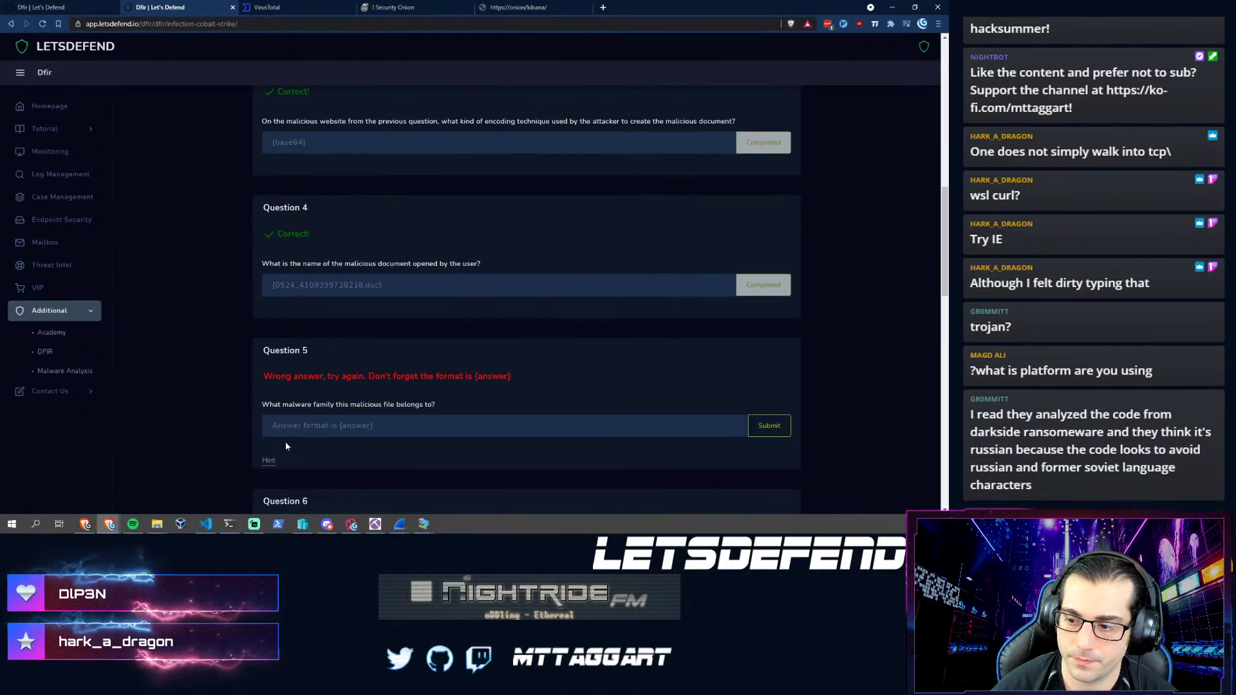
scroll(286, 445, down, 3)
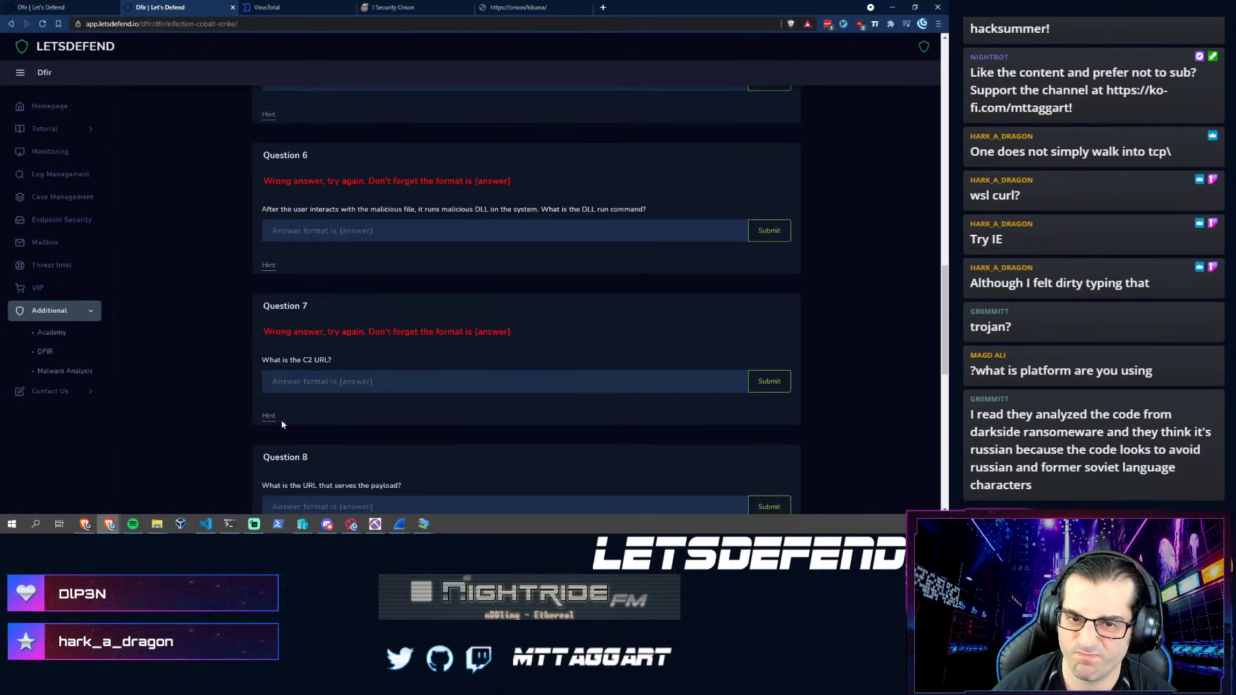
scroll(297, 418, down, 1)
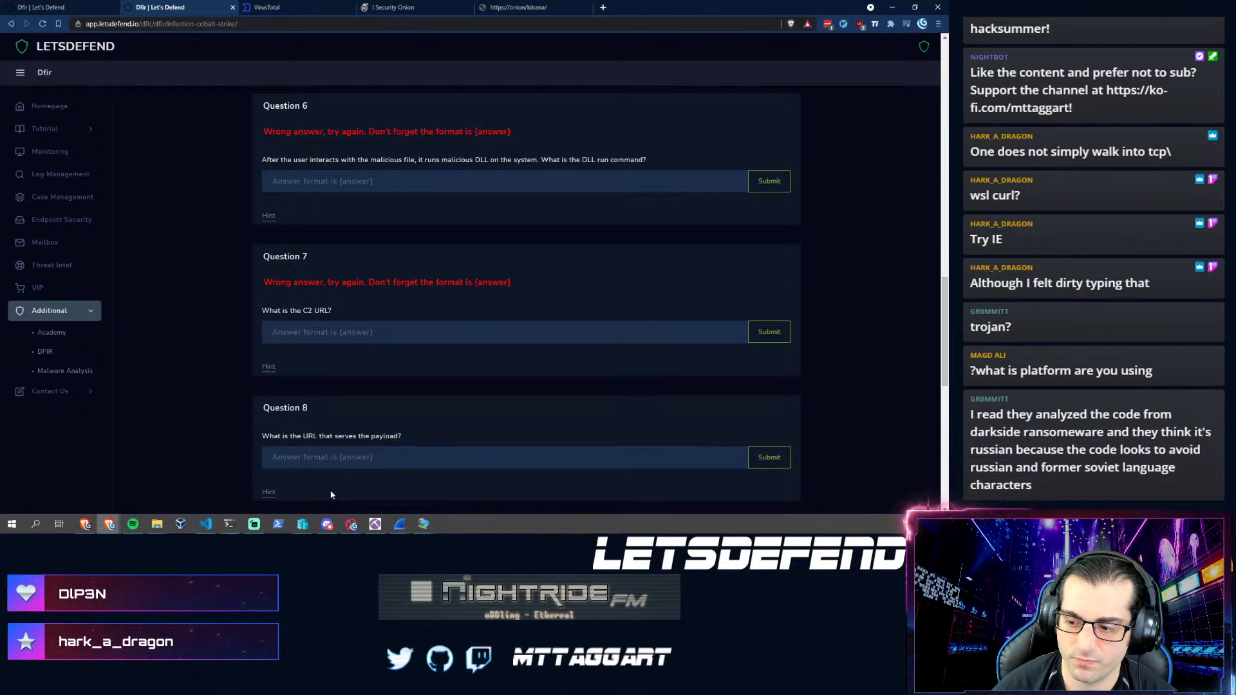
scroll(377, 473, down, 2)
click(347, 361)
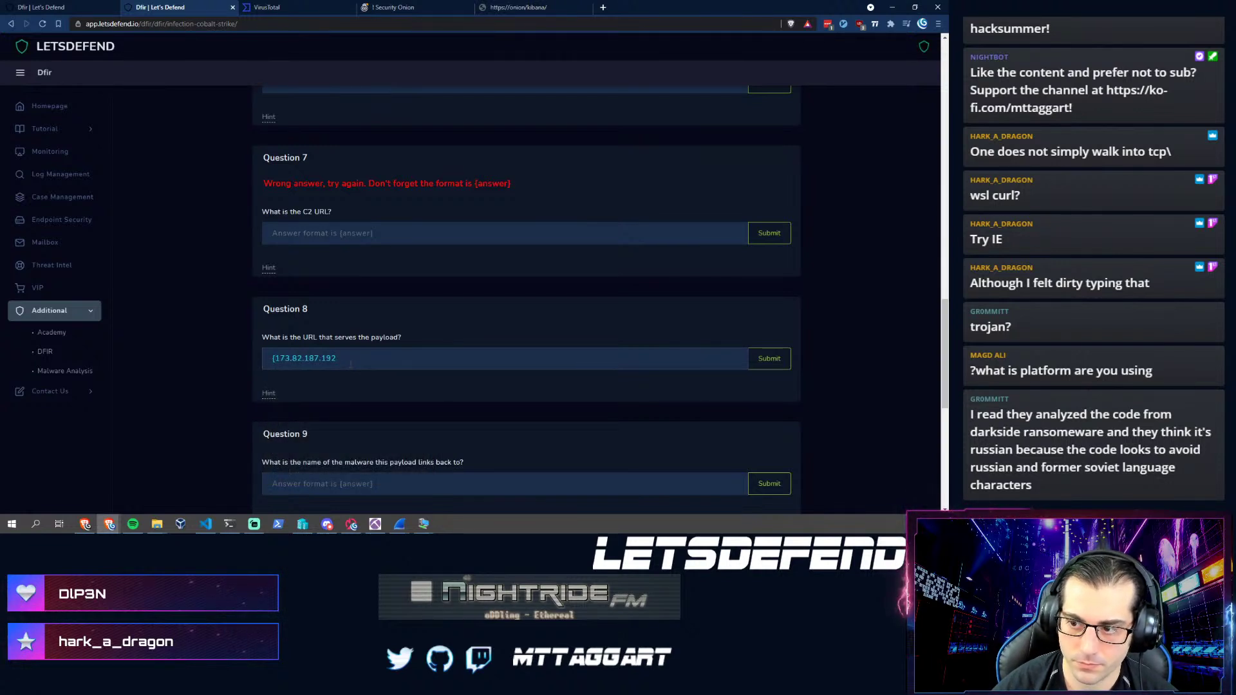
click(412, 233)
text({173.82.187.192})
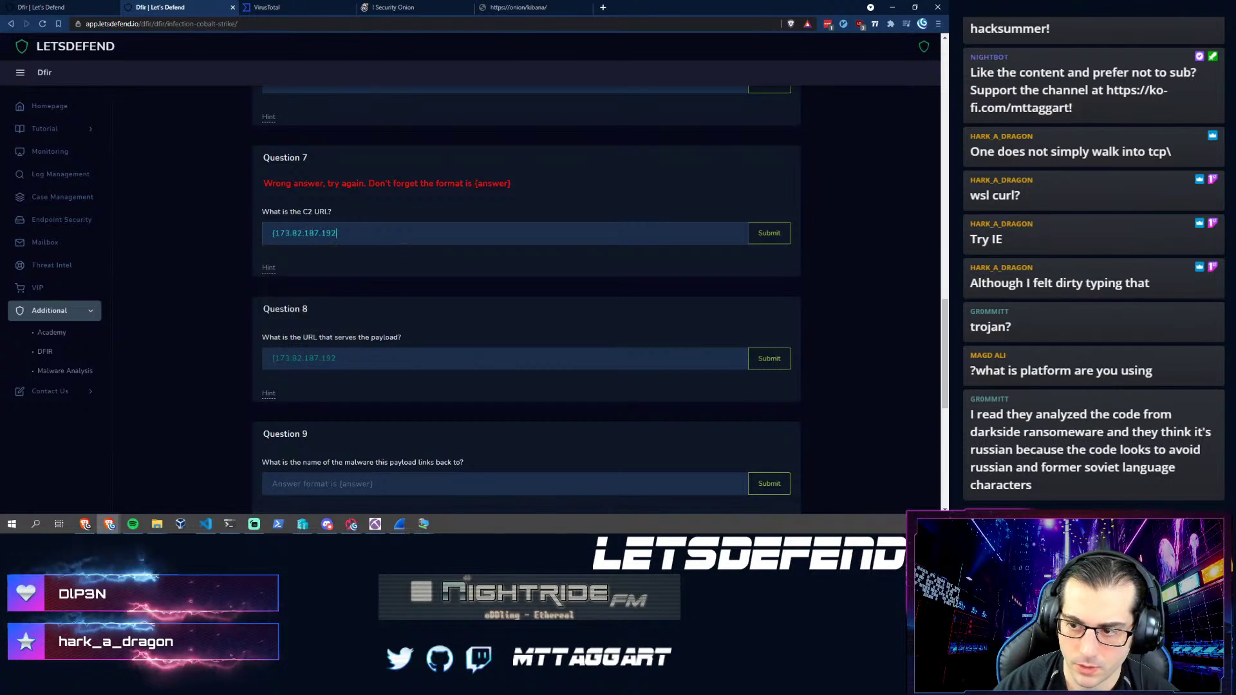
key(Return)
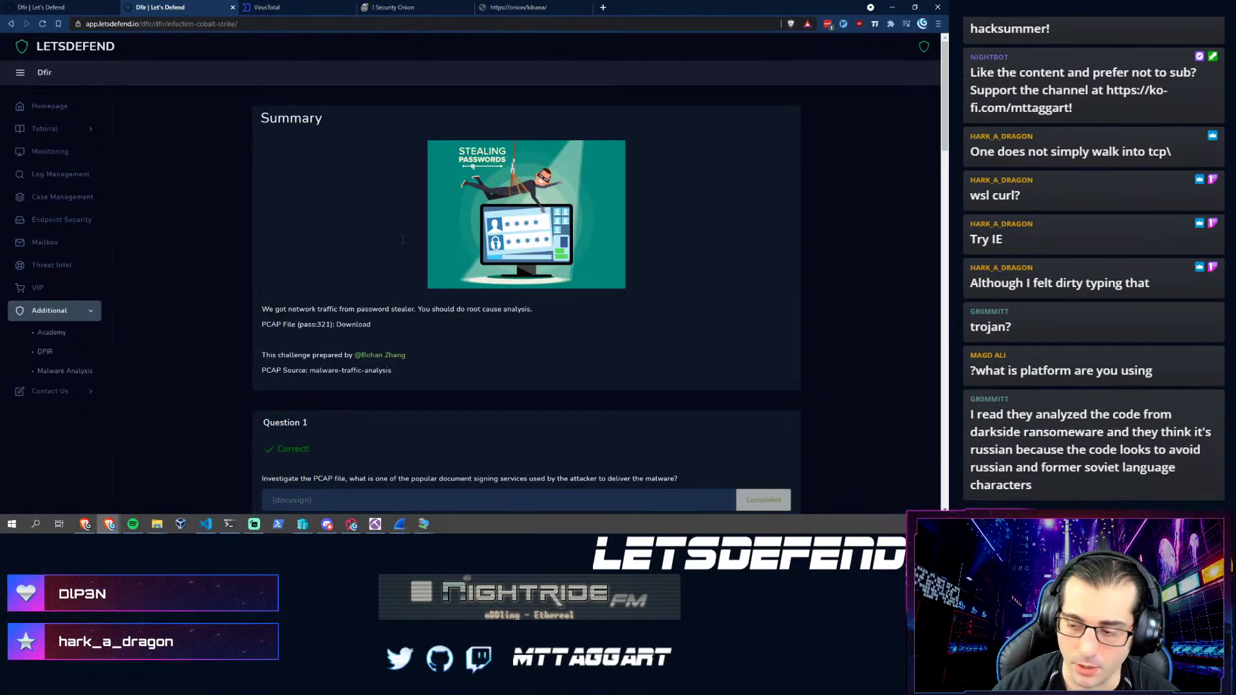
- Scroll down to review the remaining Questions 10 through 12
scroll(403, 238, down, 3)
scroll(403, 239, down, 12)
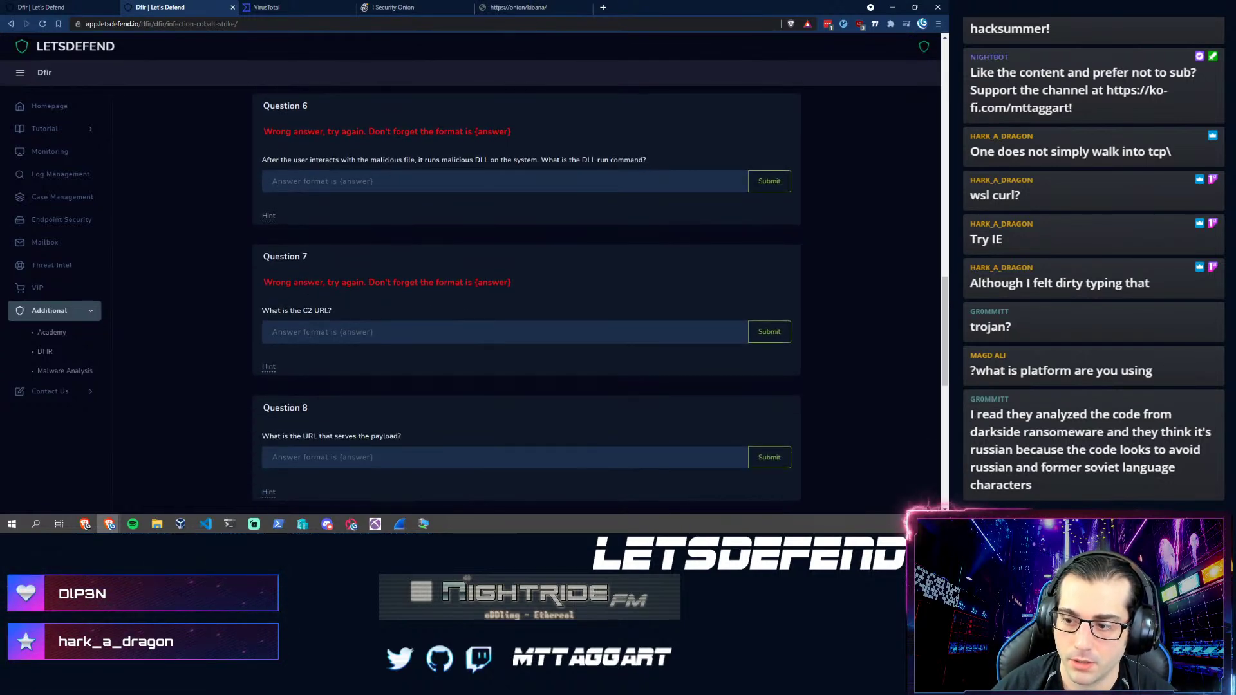
scroll(285, 425, down, 2)
scroll(273, 320, down, 3)
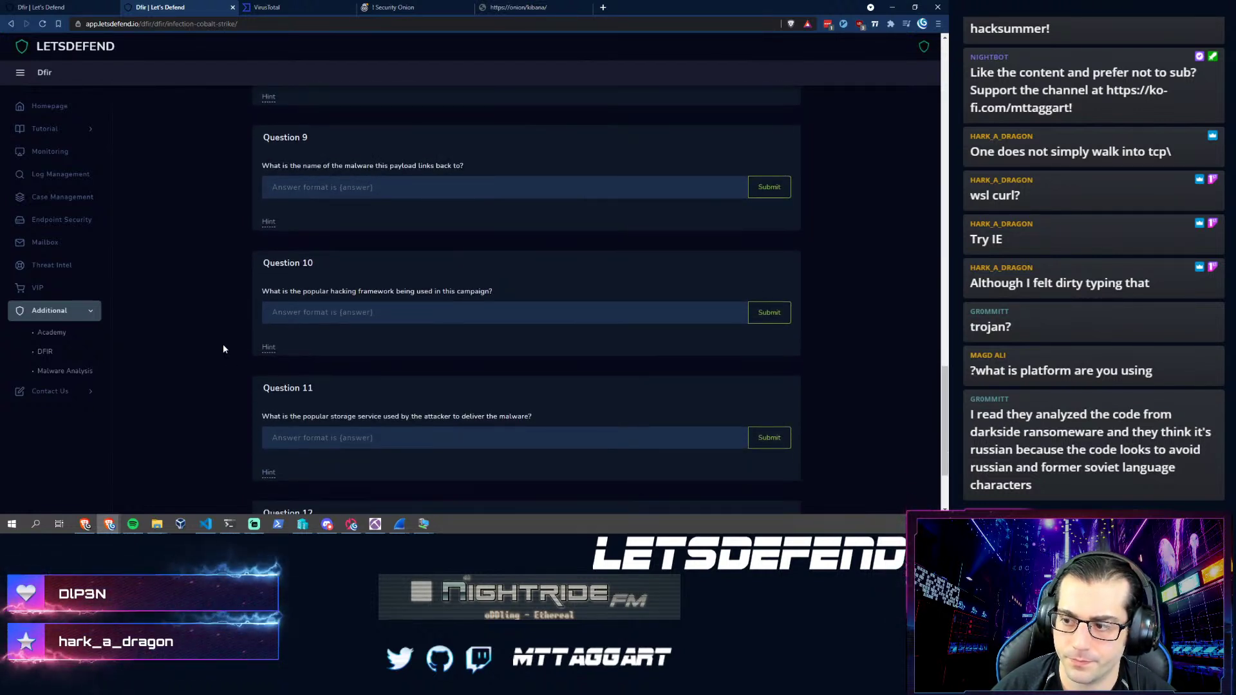
scroll(223, 349, down, 2)
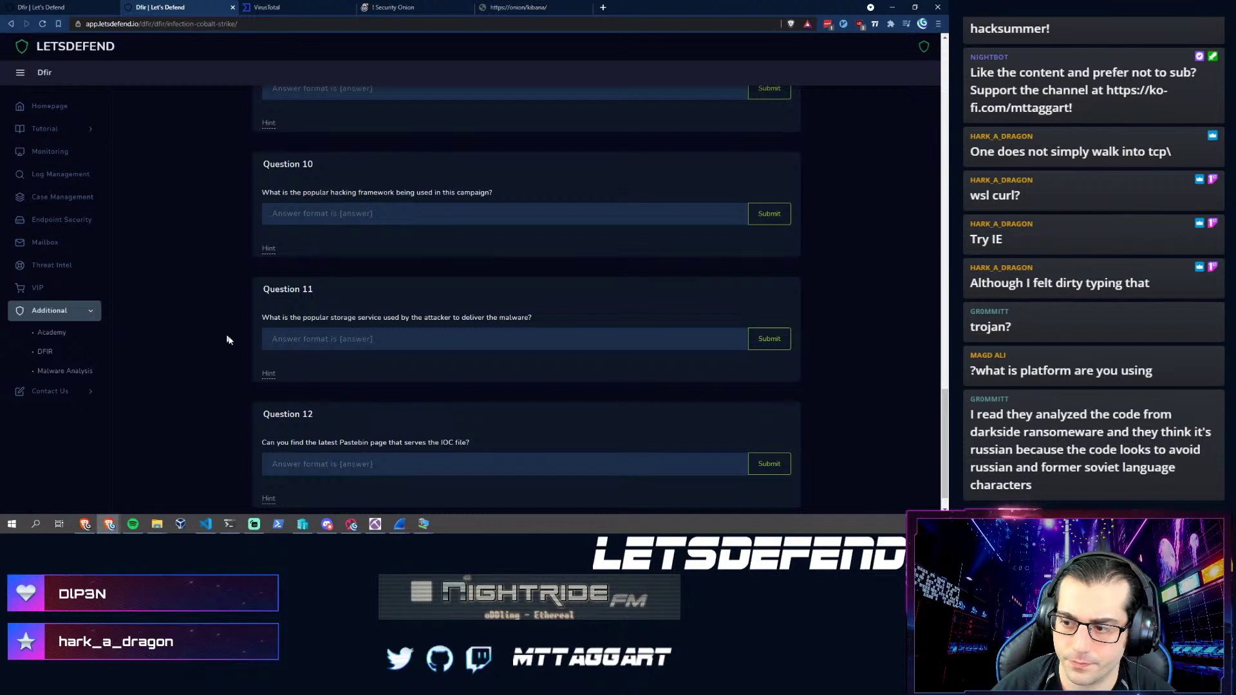
scroll(246, 357, down, 1)
click(285, 313)
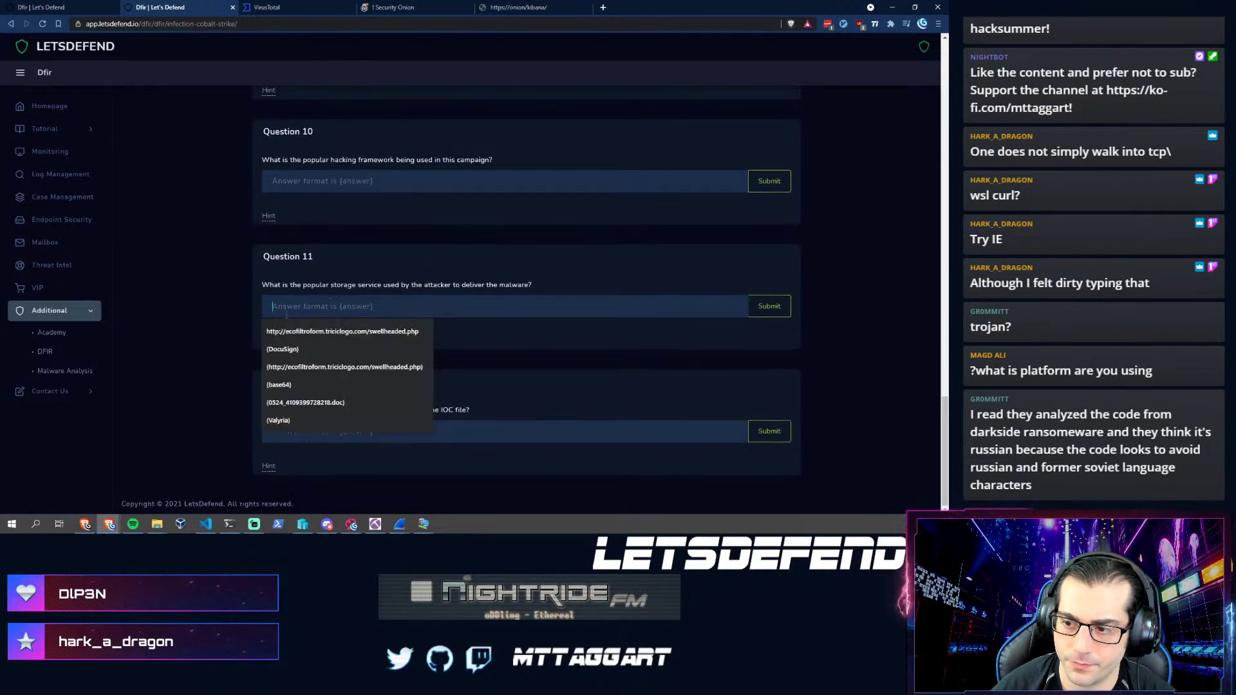
click(166, 335)
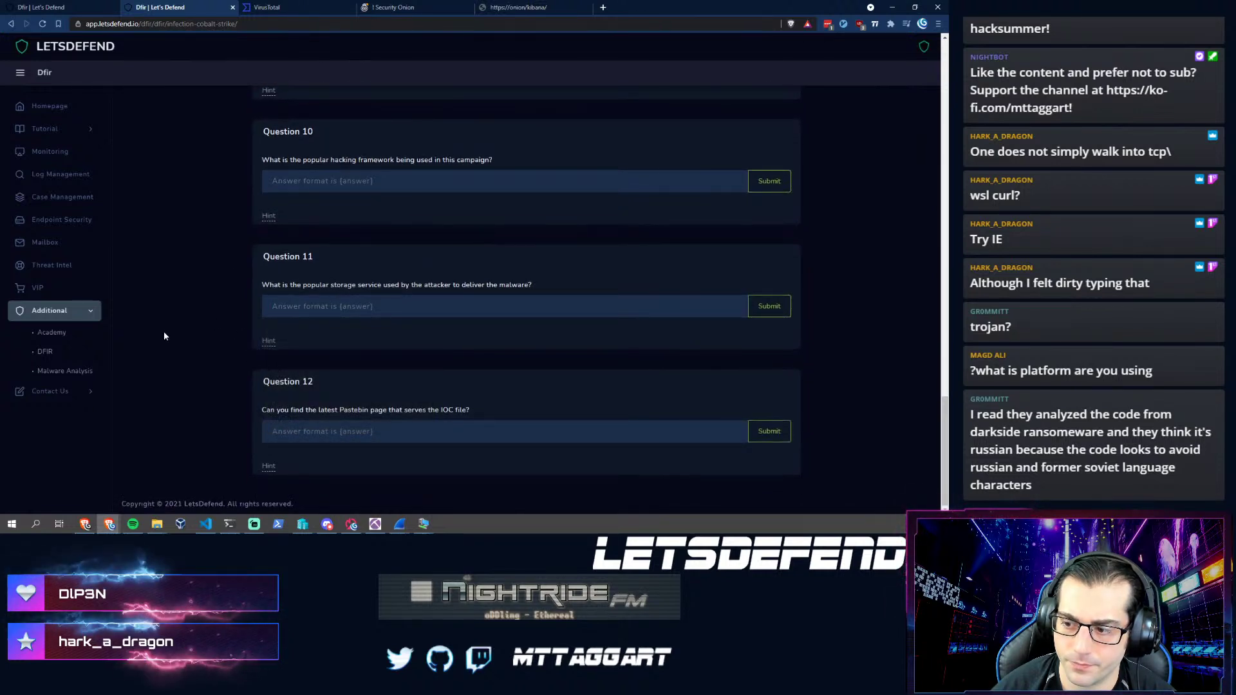
scroll(269, 389, up, 20)
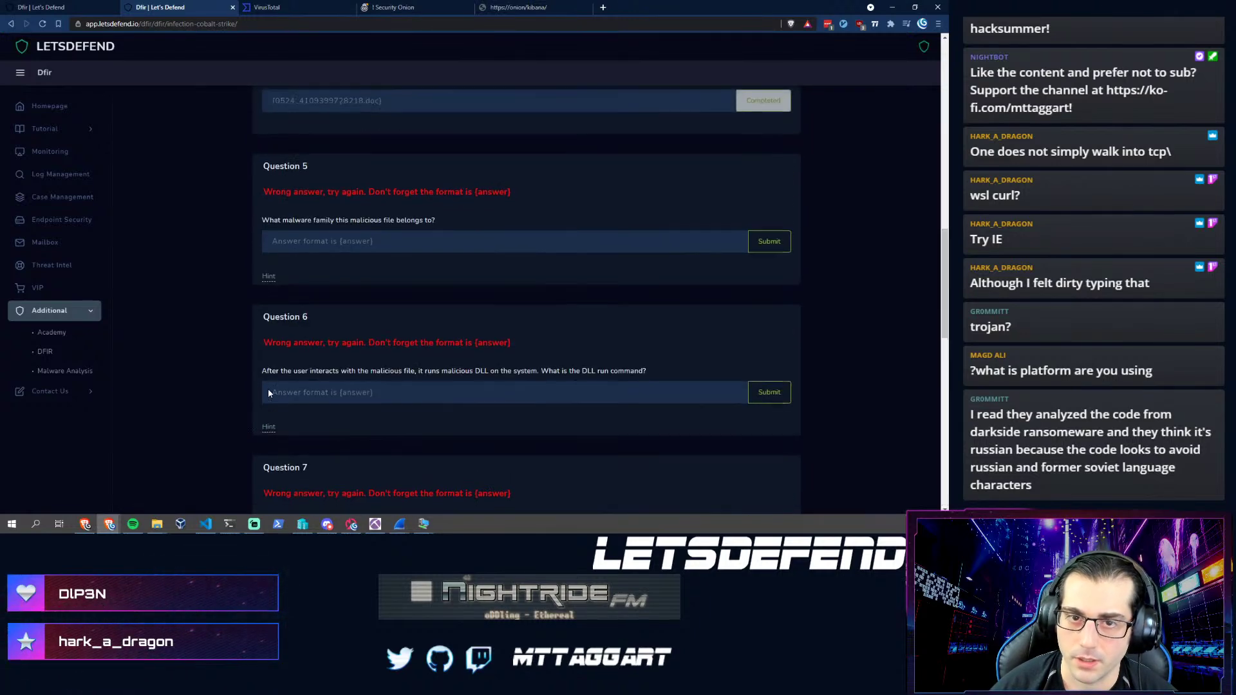
scroll(267, 389, up, 8)
scroll(268, 379, down, 7)
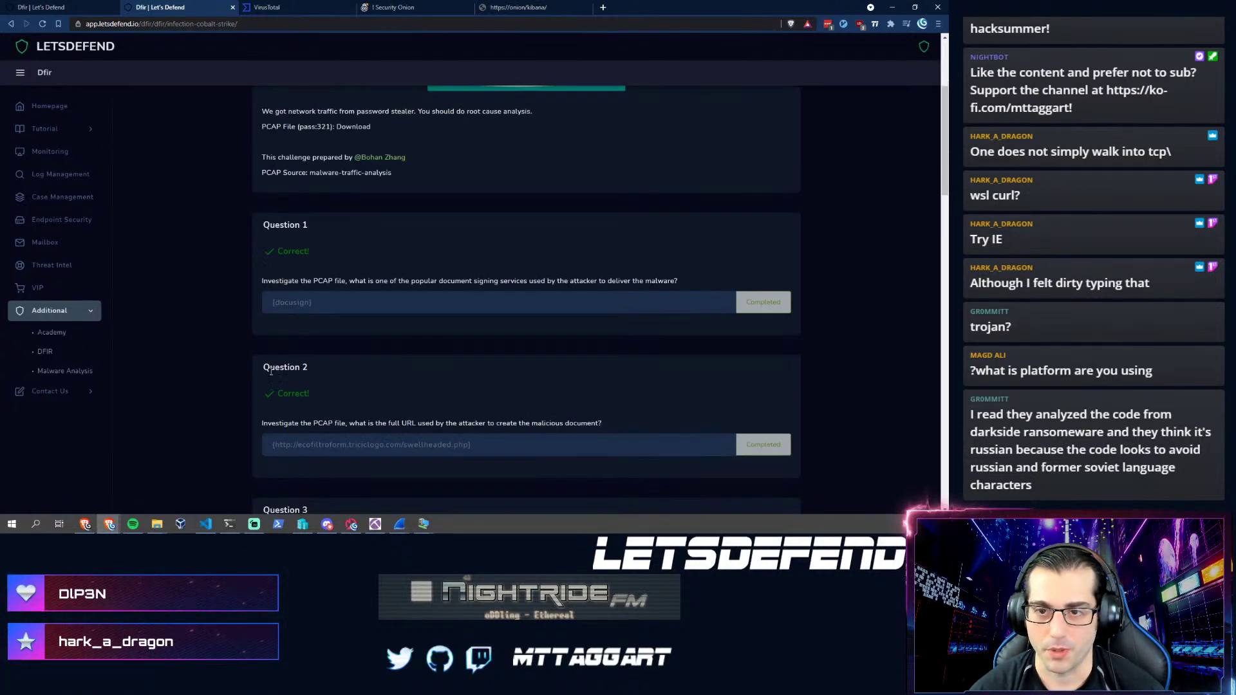
scroll(266, 377, down, 10)
scroll(264, 383, up, 3)
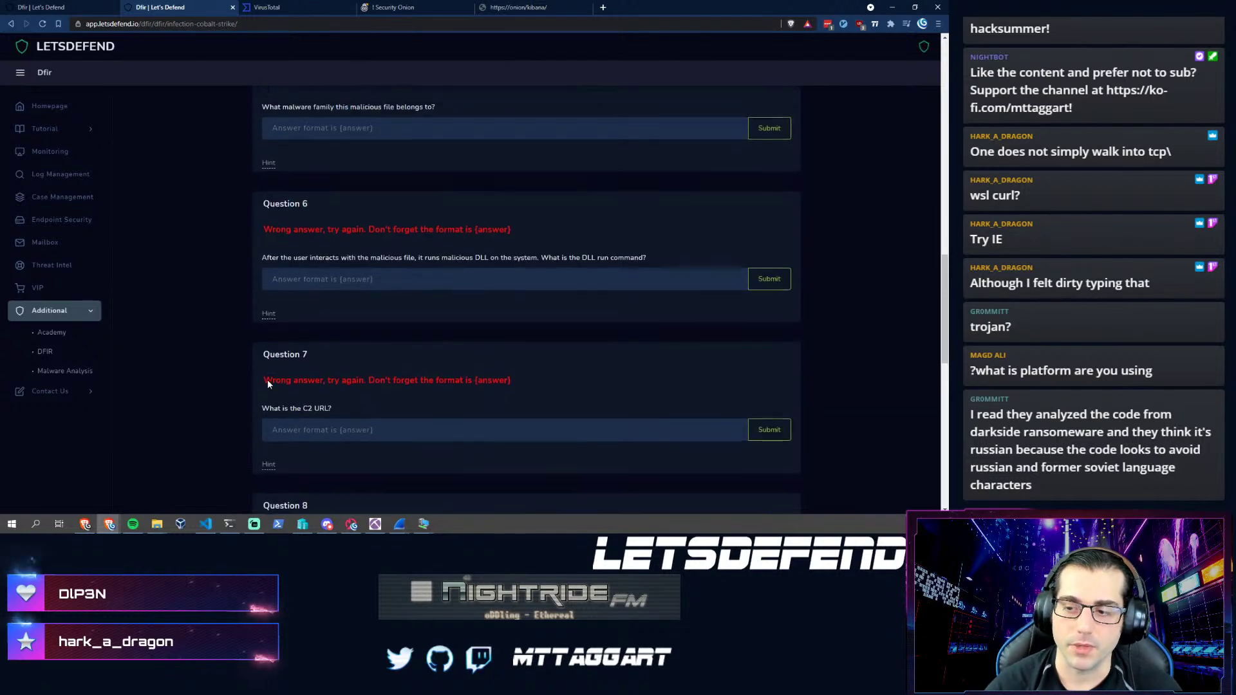
mouse_move(375, 523)
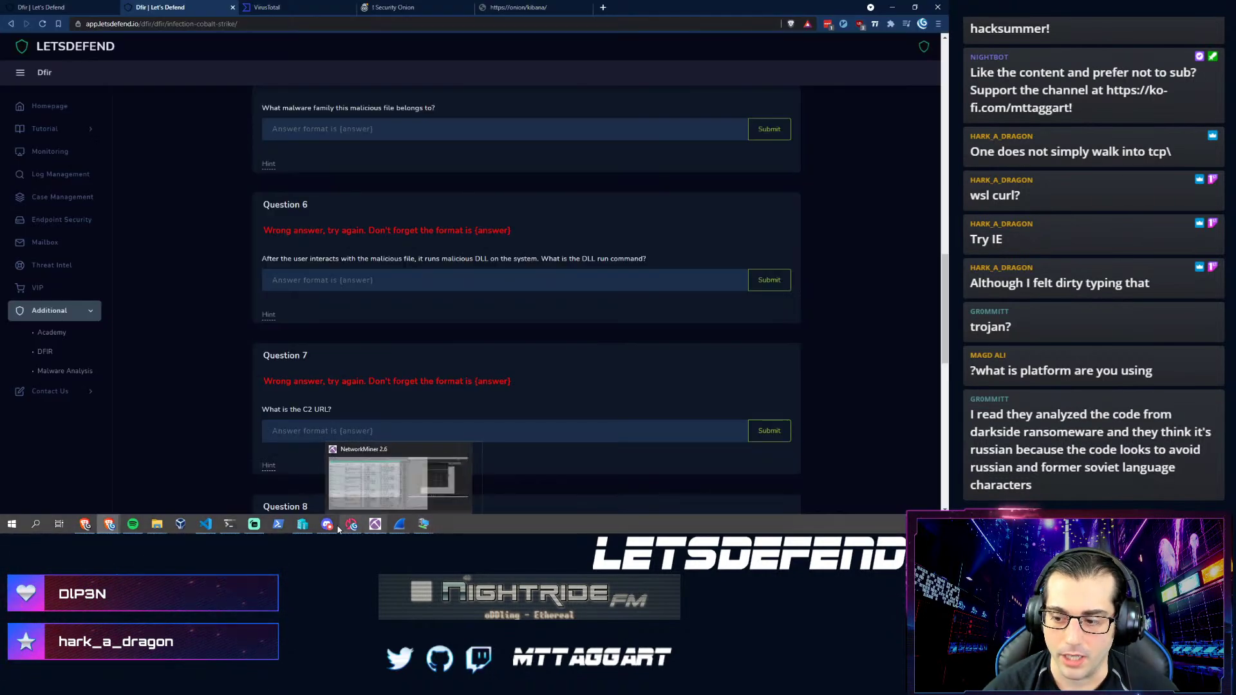
mouse_move(334, 529)
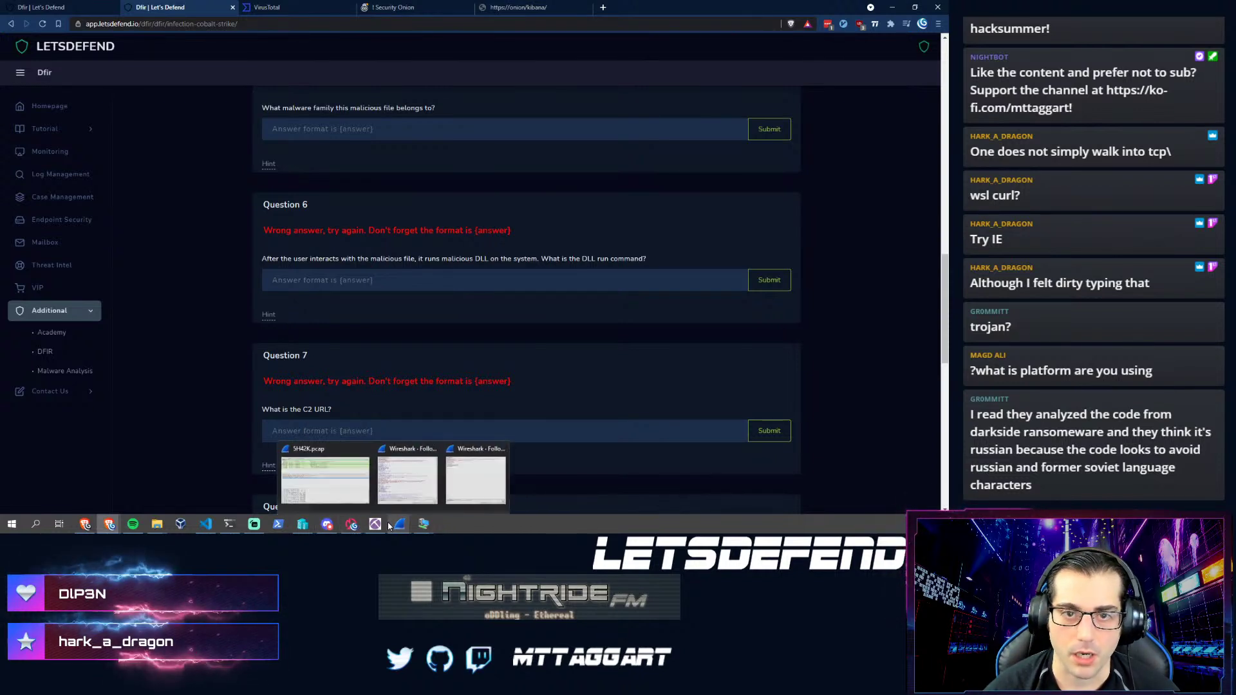
click(293, 281)
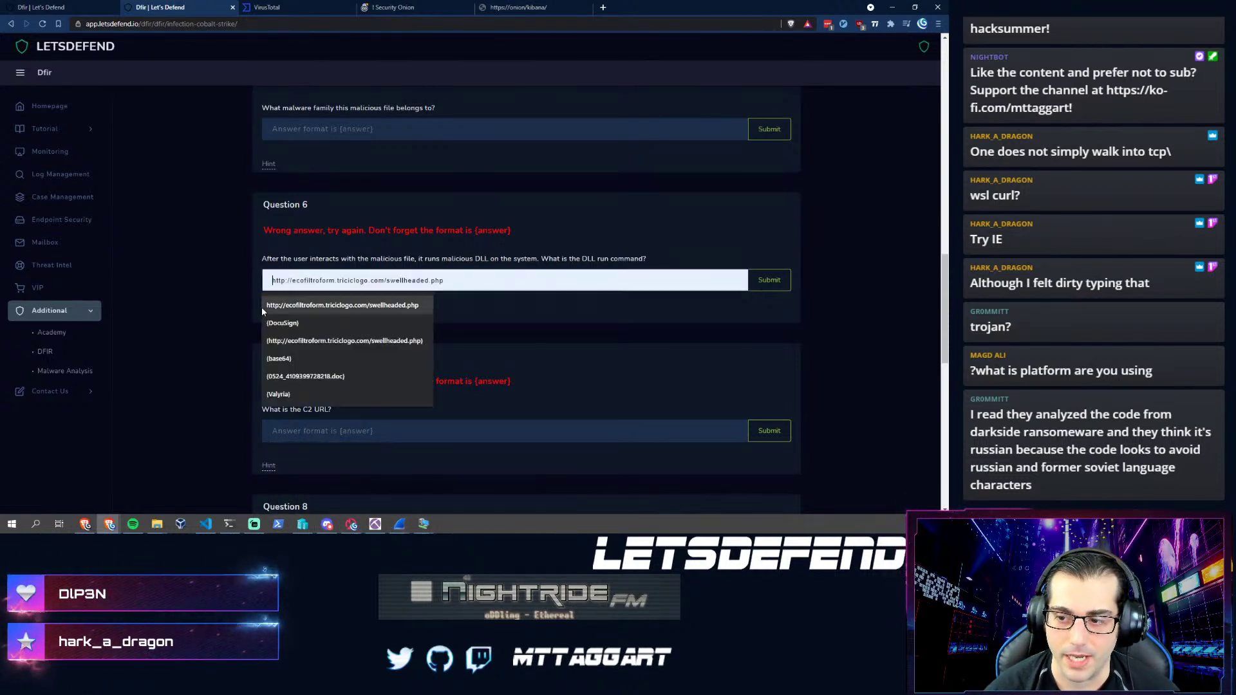
click(198, 322)
scroll(197, 325, up, 2)
scroll(198, 326, up, 3)
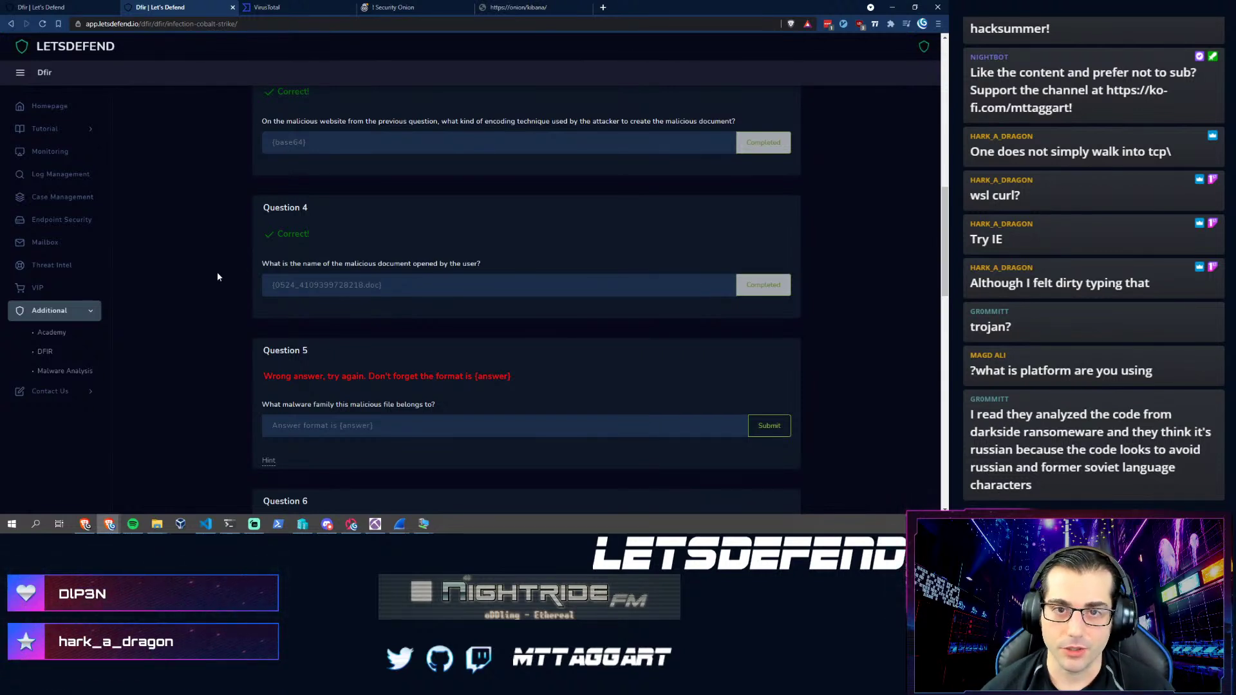
scroll(199, 360, down, 2)
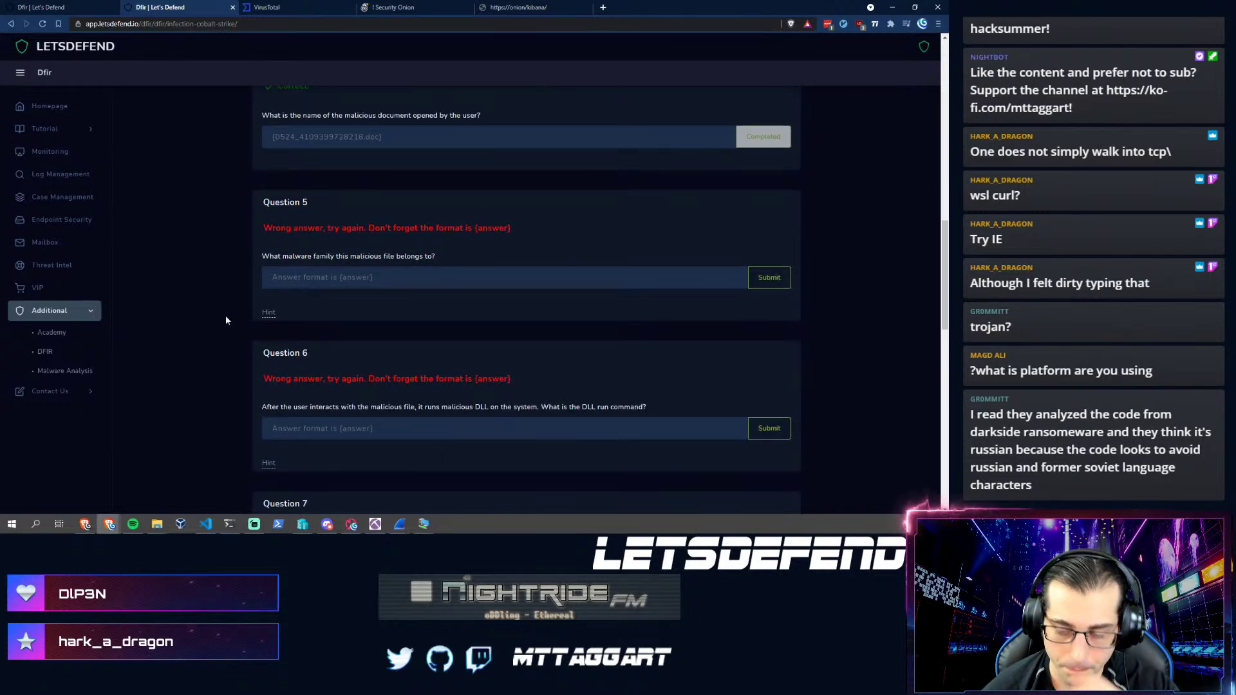
mouse_move(379, 524)
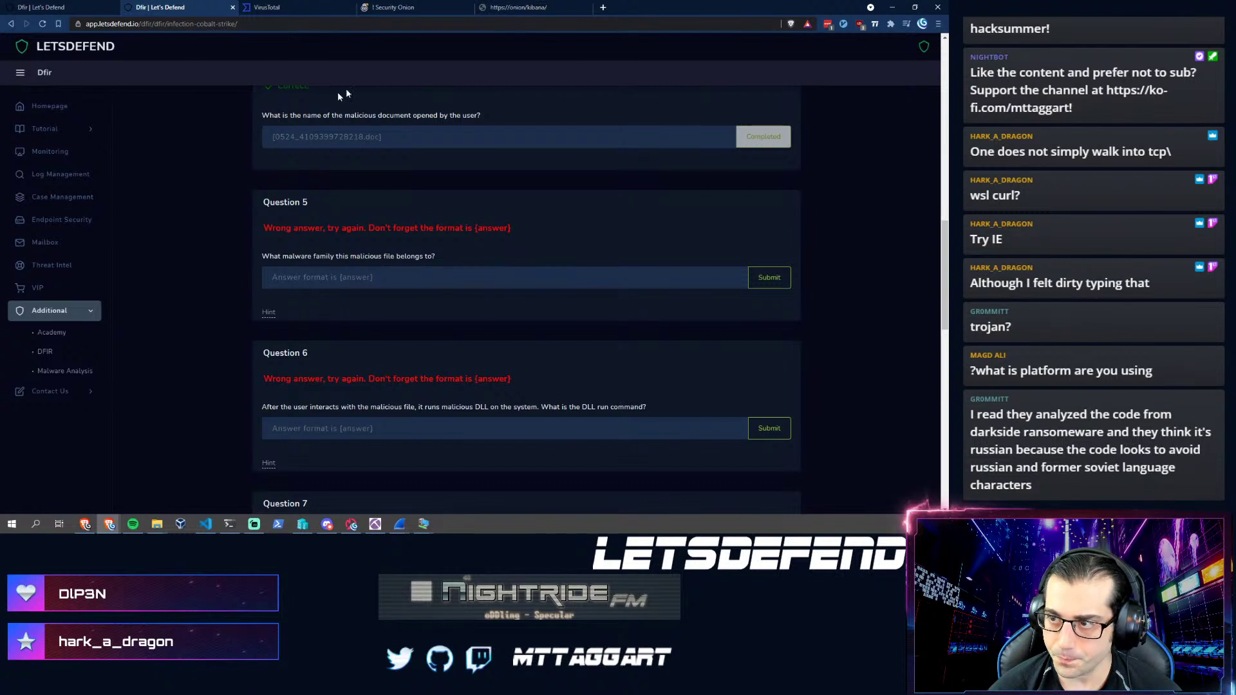
- Reload the Kibana page and dismiss the two shards-failed warnings
click(521, 8)
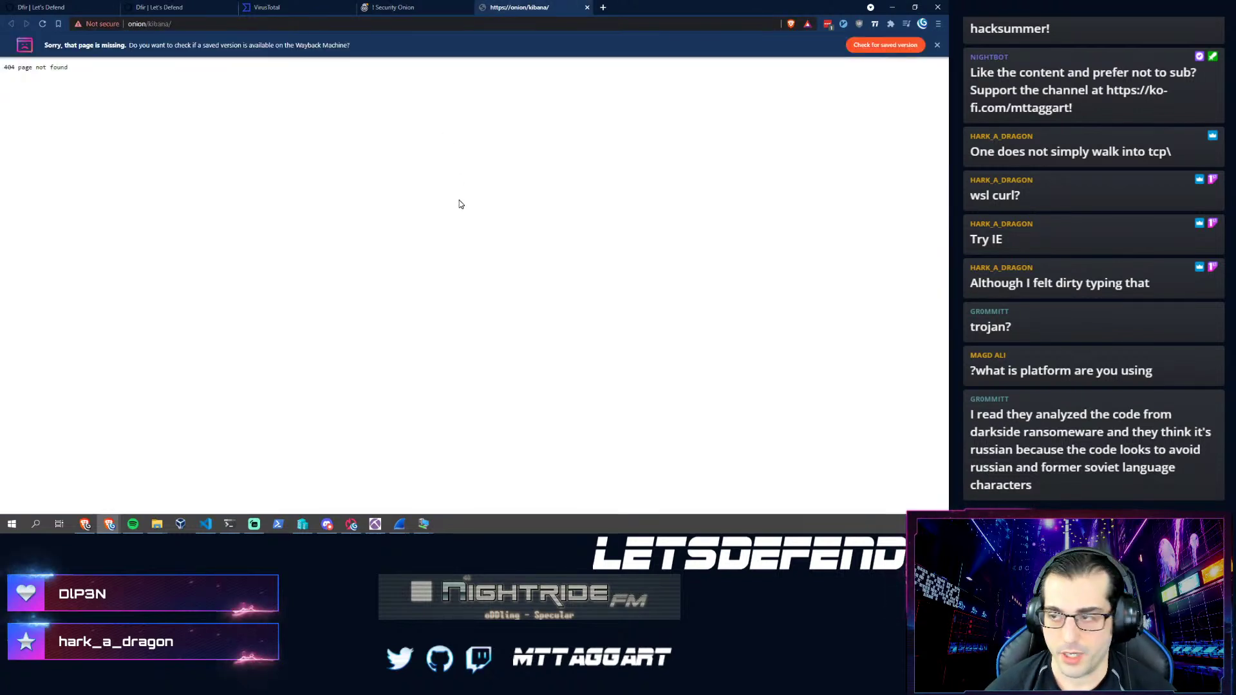
key(F5)
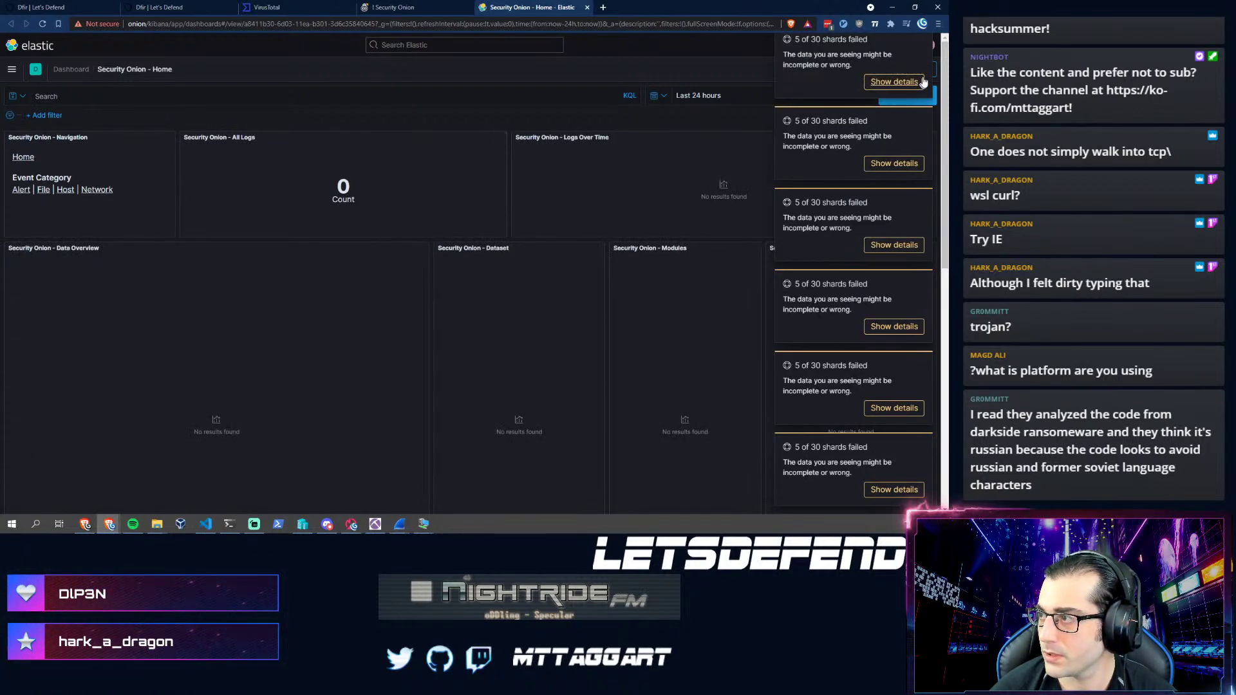
click(922, 40)
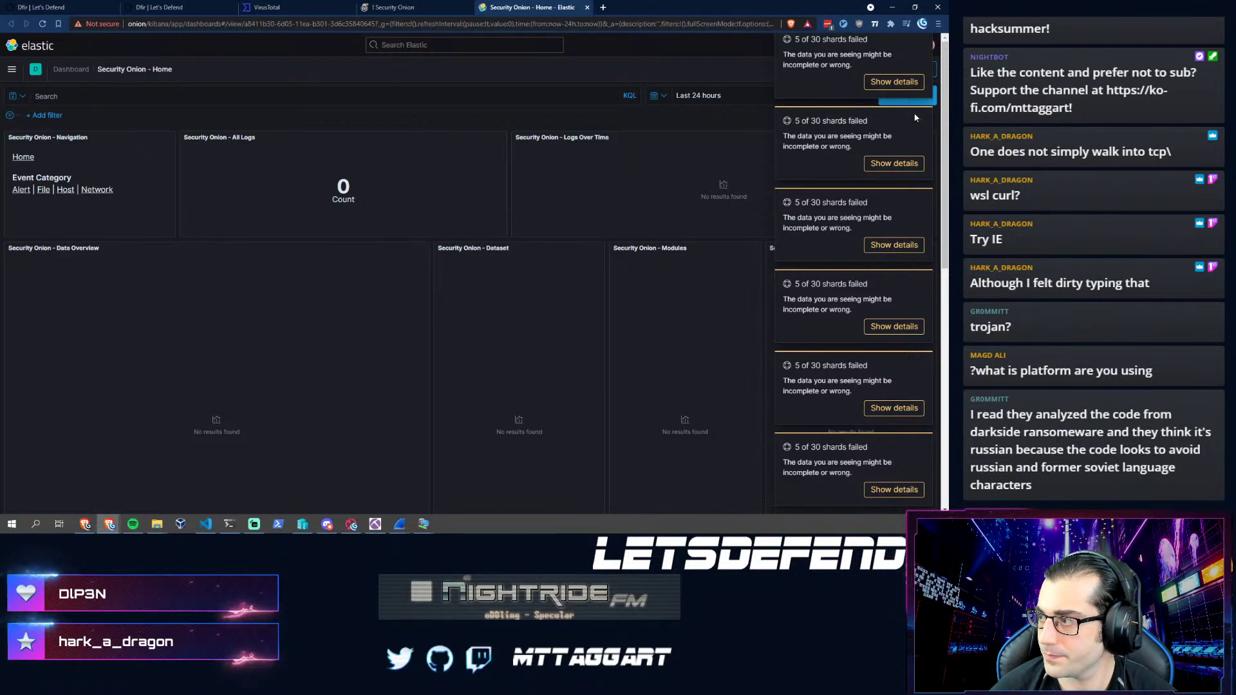
click(922, 123)
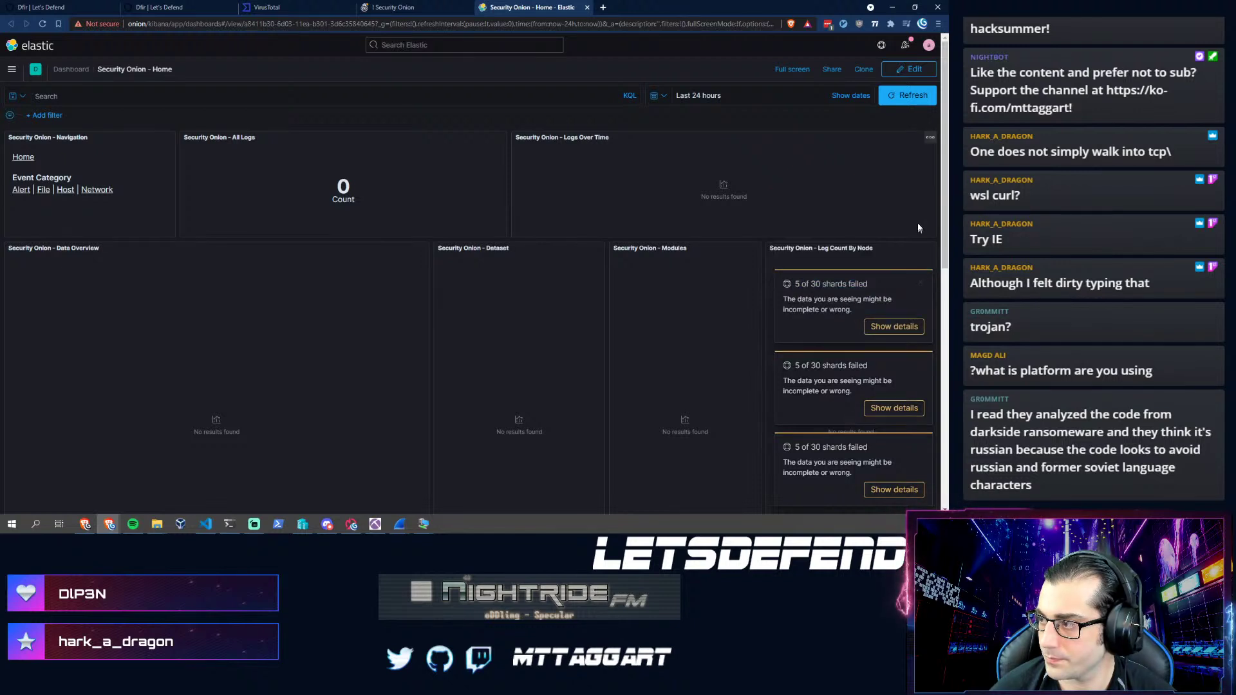
- Glance at the Security Onion Alerts dashboard, then go to Discover under Analytics
click(21, 189)
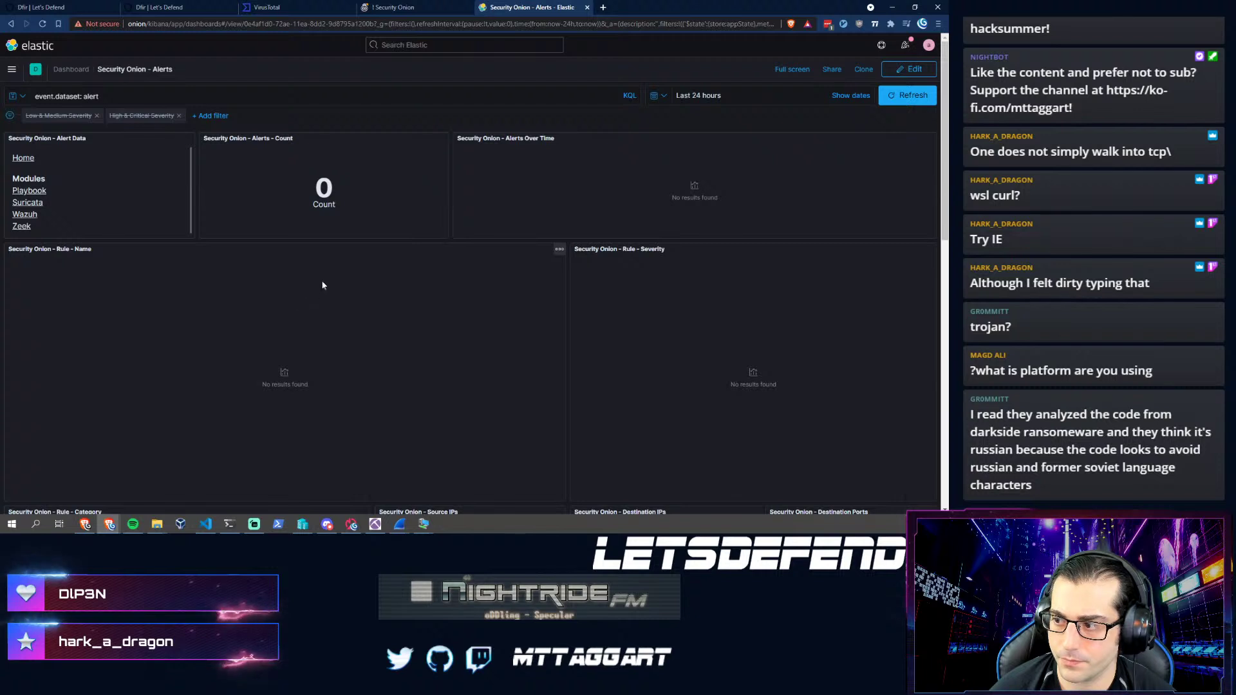
scroll(444, 374, down, 2)
scroll(386, 396, up, 2)
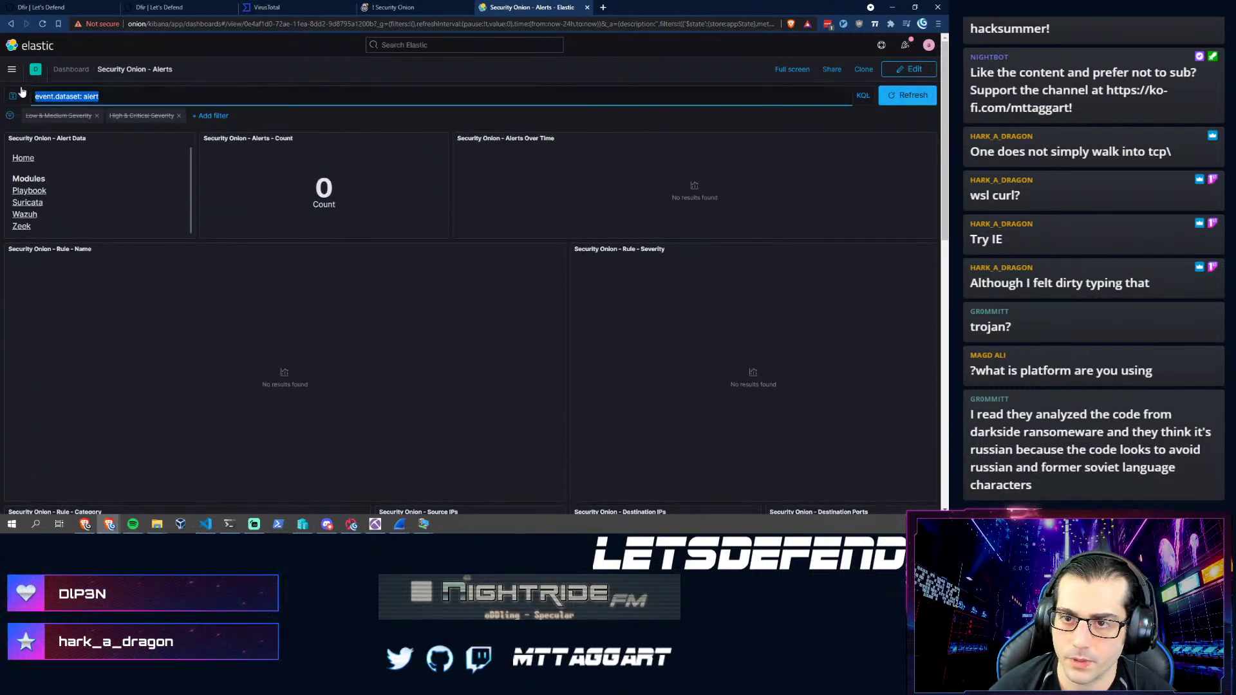
click(11, 69)
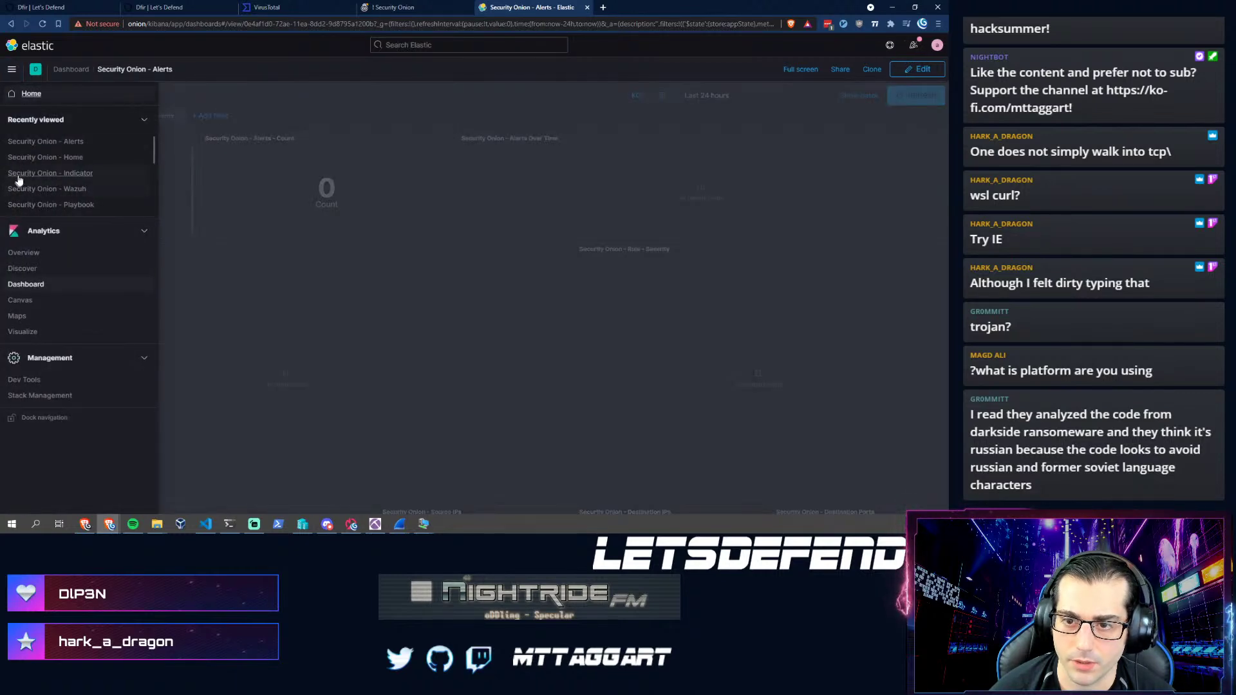
click(12, 268)
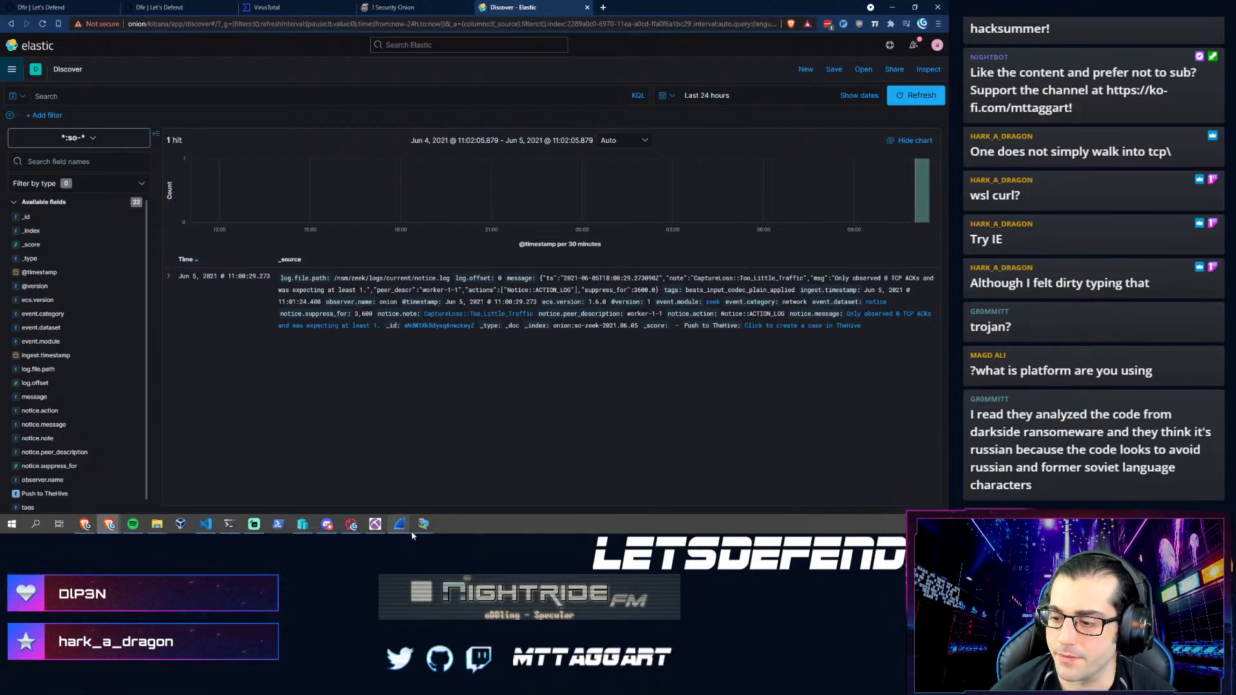
- Check the Windows and Kali VMs, then return to the 'Dfir | Let's Defend' questions tab
mouse_move(425, 528)
click(387, 483)
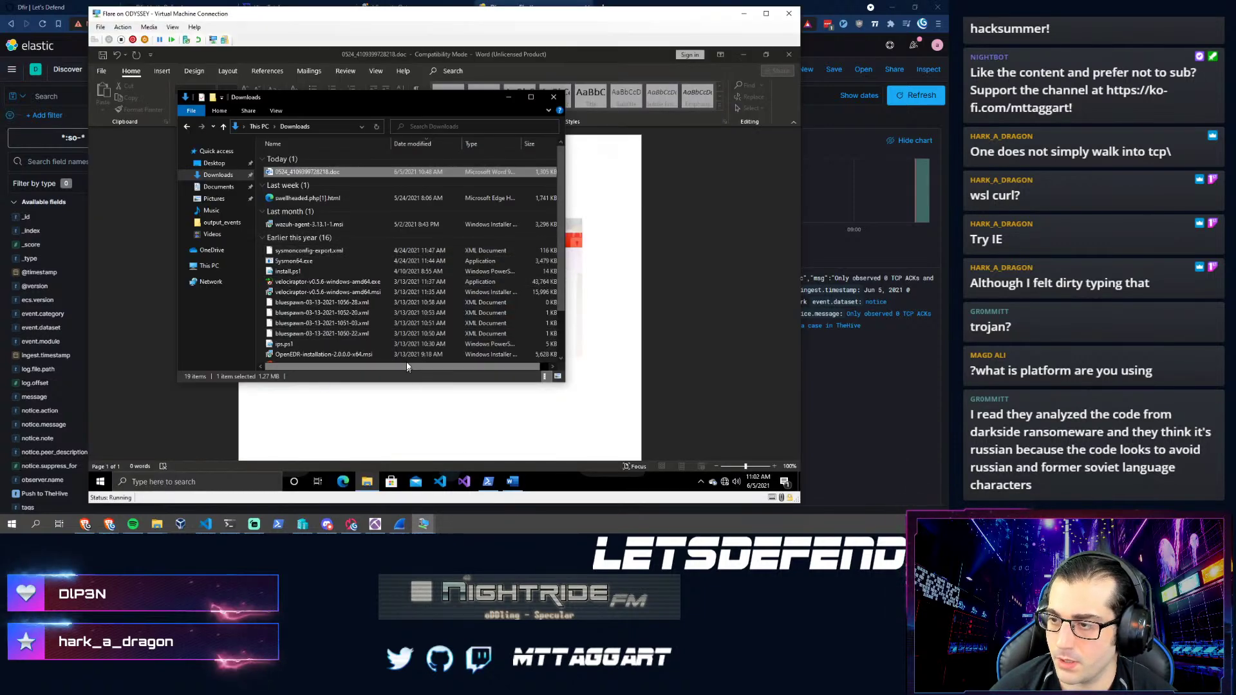
click(424, 524)
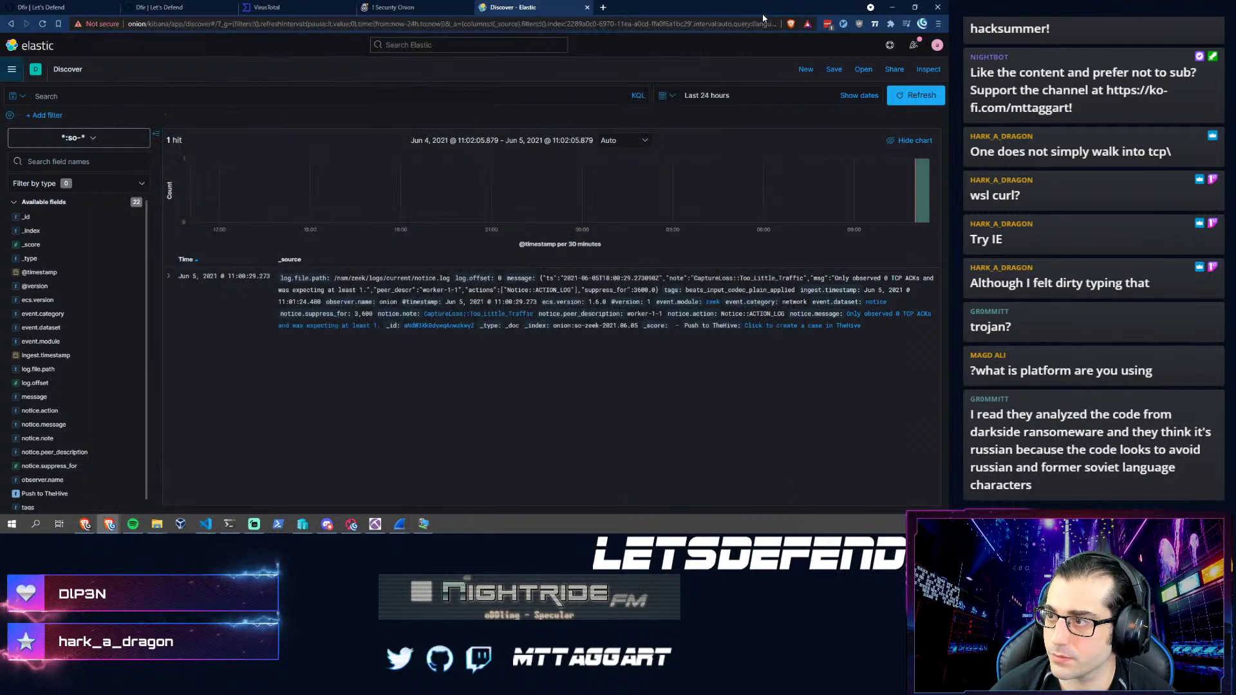
click(424, 524)
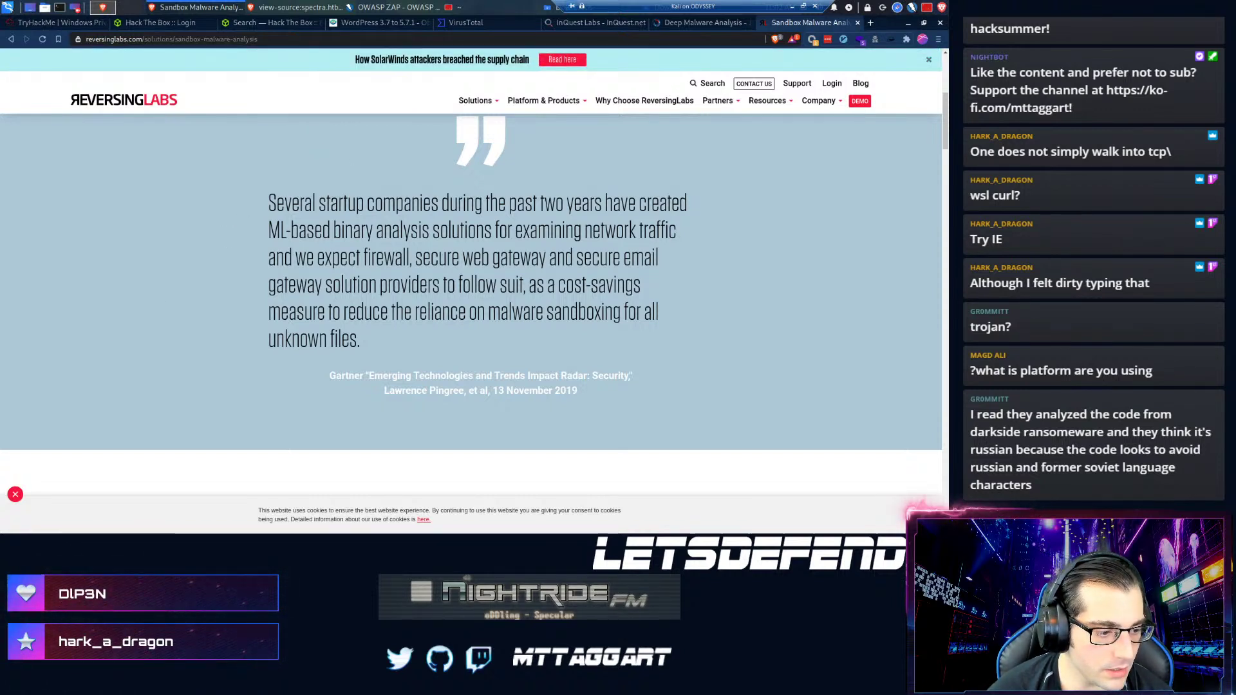
key(alt+Tab)
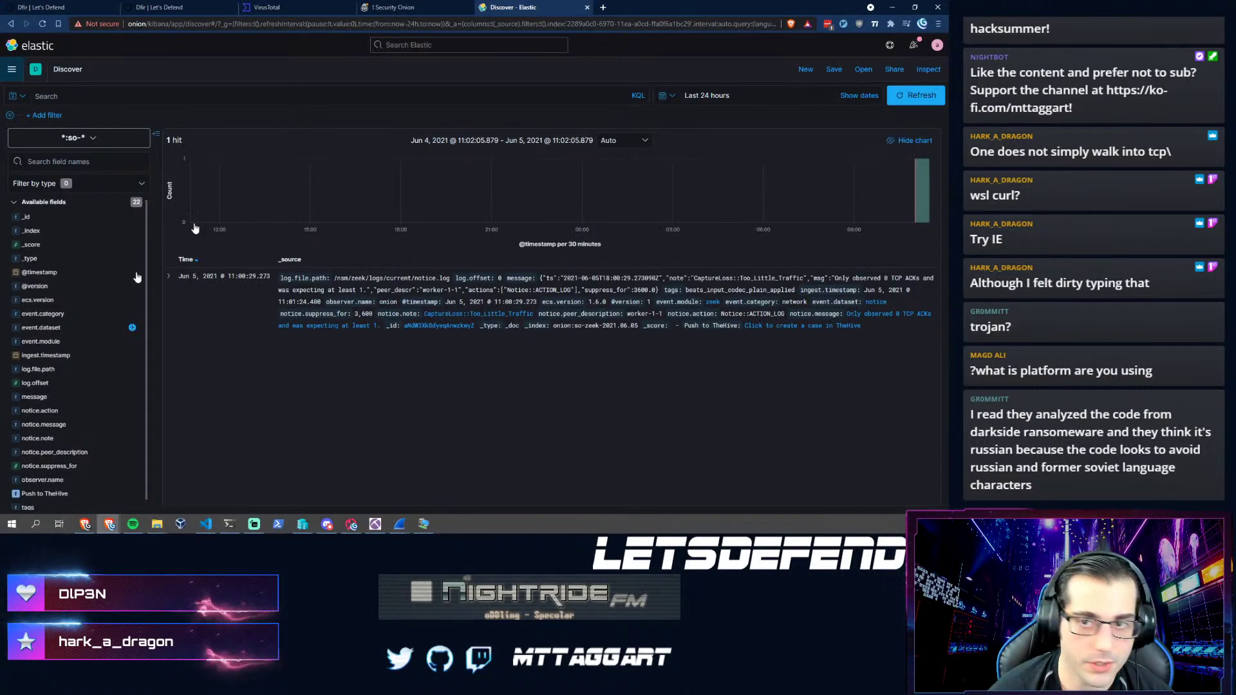
click(192, 6)
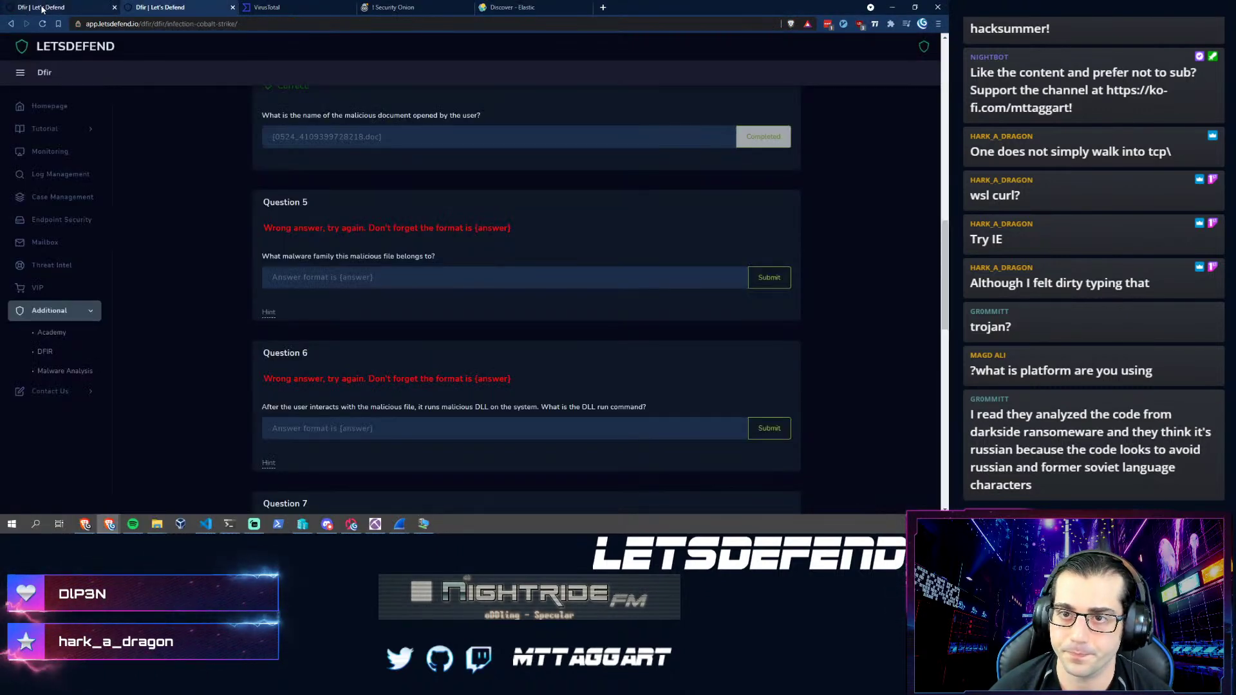
- Dismiss the free-plan notice, briefly check SOC144, then expand the SOC145 Ransomware Detected details
click(42, 8)
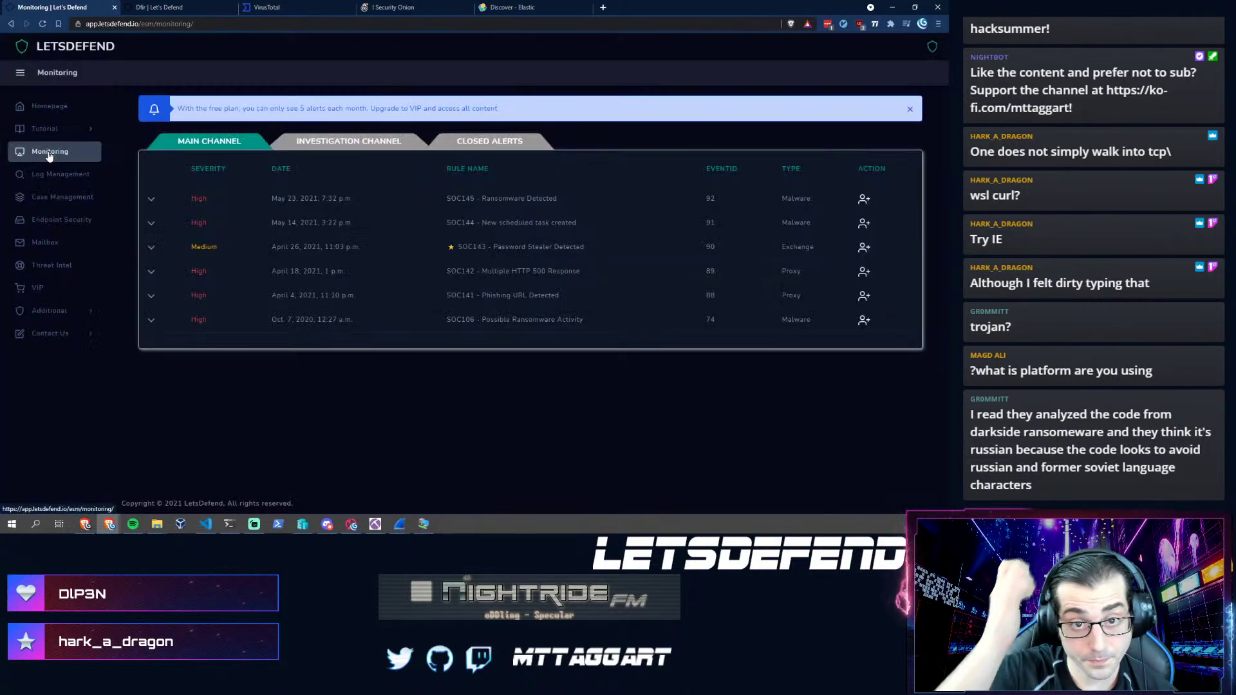
click(910, 109)
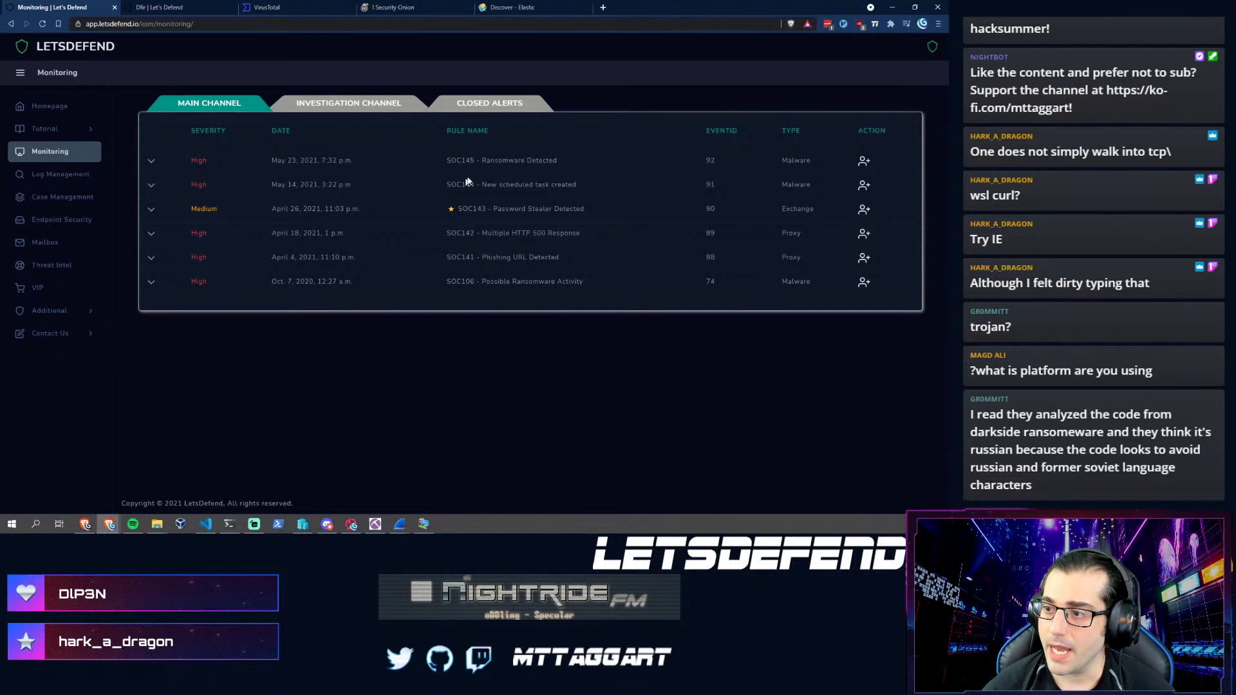
click(542, 185)
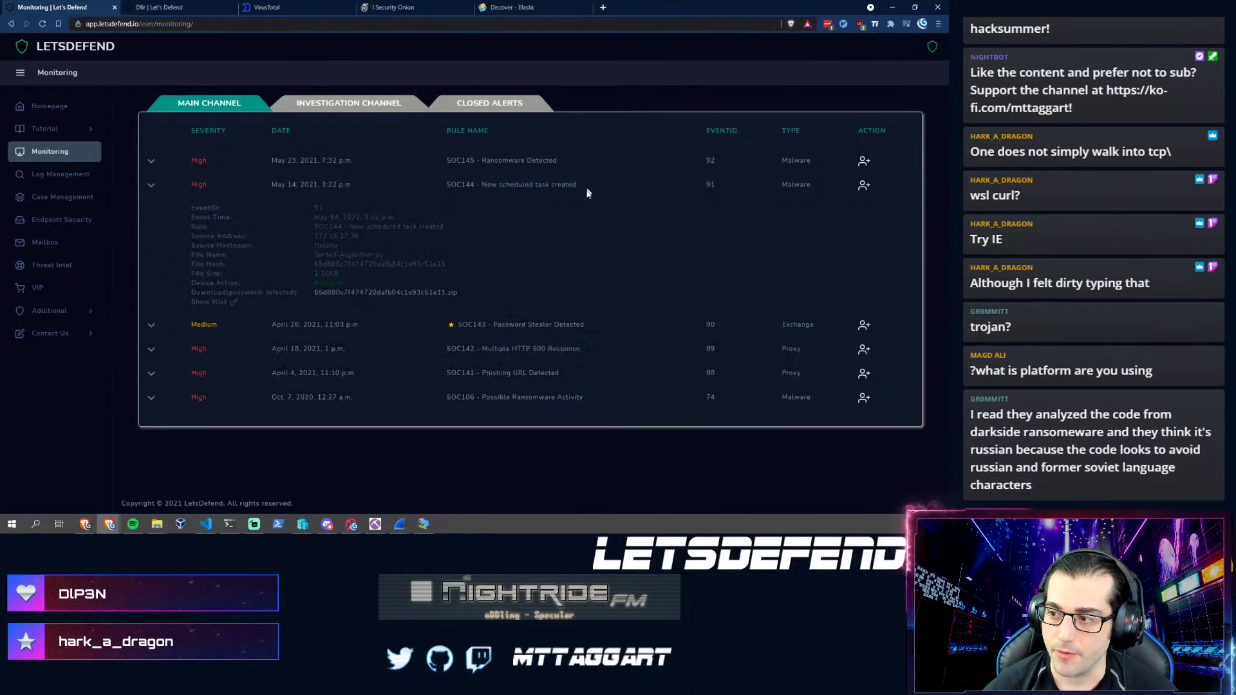
click(152, 186)
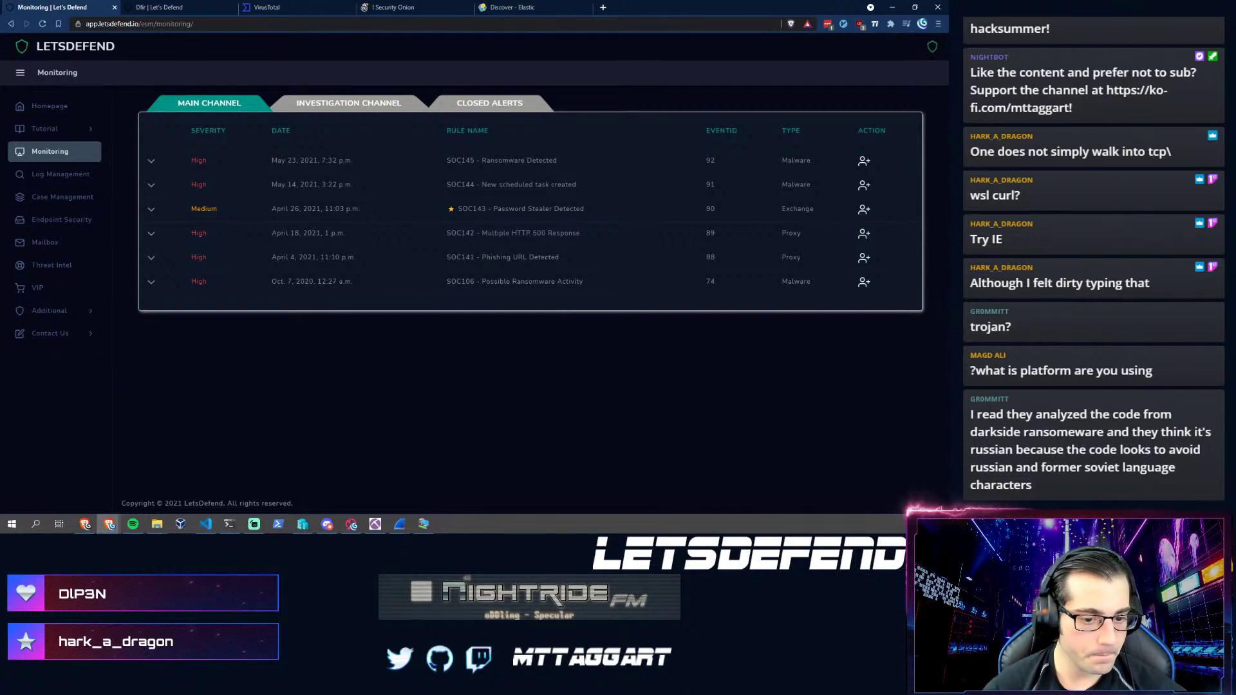
key(alt+Tab)
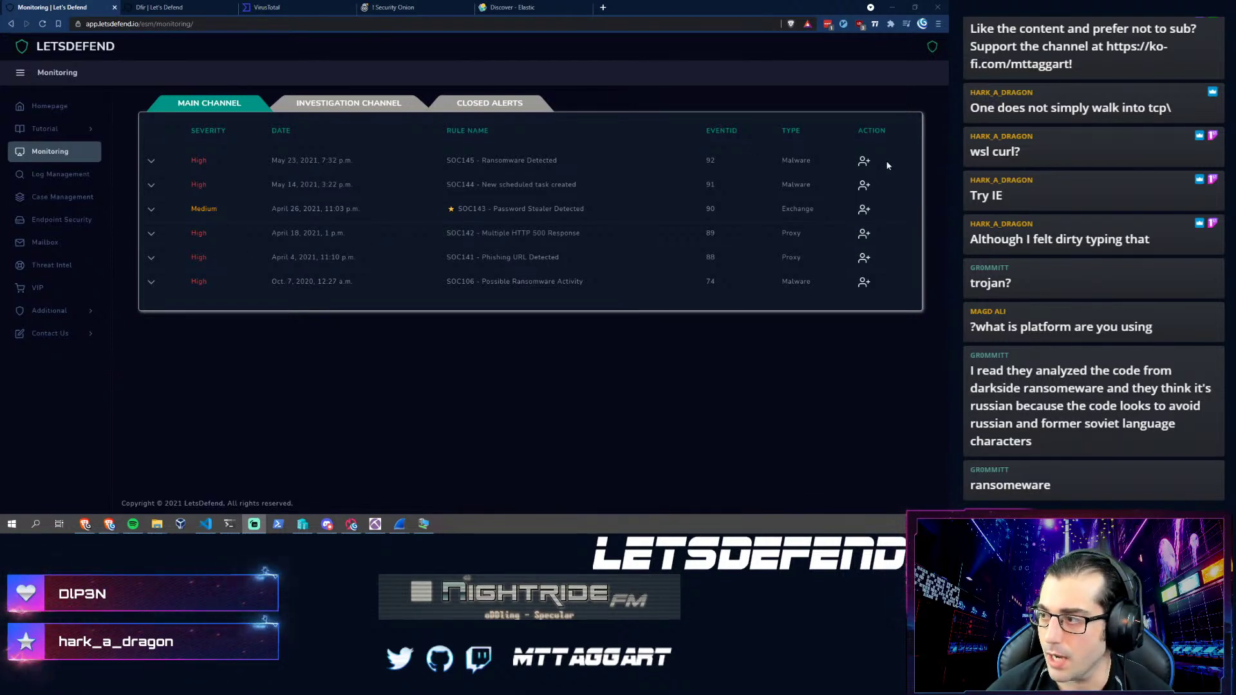
click(150, 162)
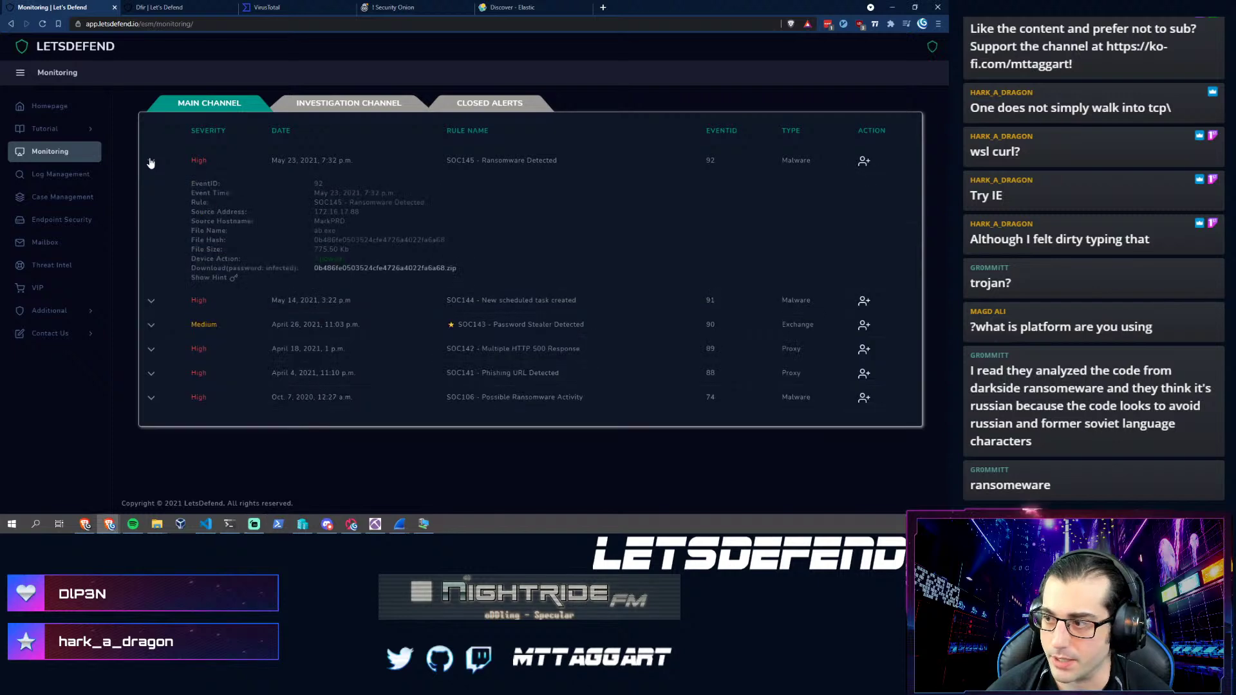
- Take ownership of SOC145 (EventID 92) and expand it in the Investigation Channel
click(864, 162)
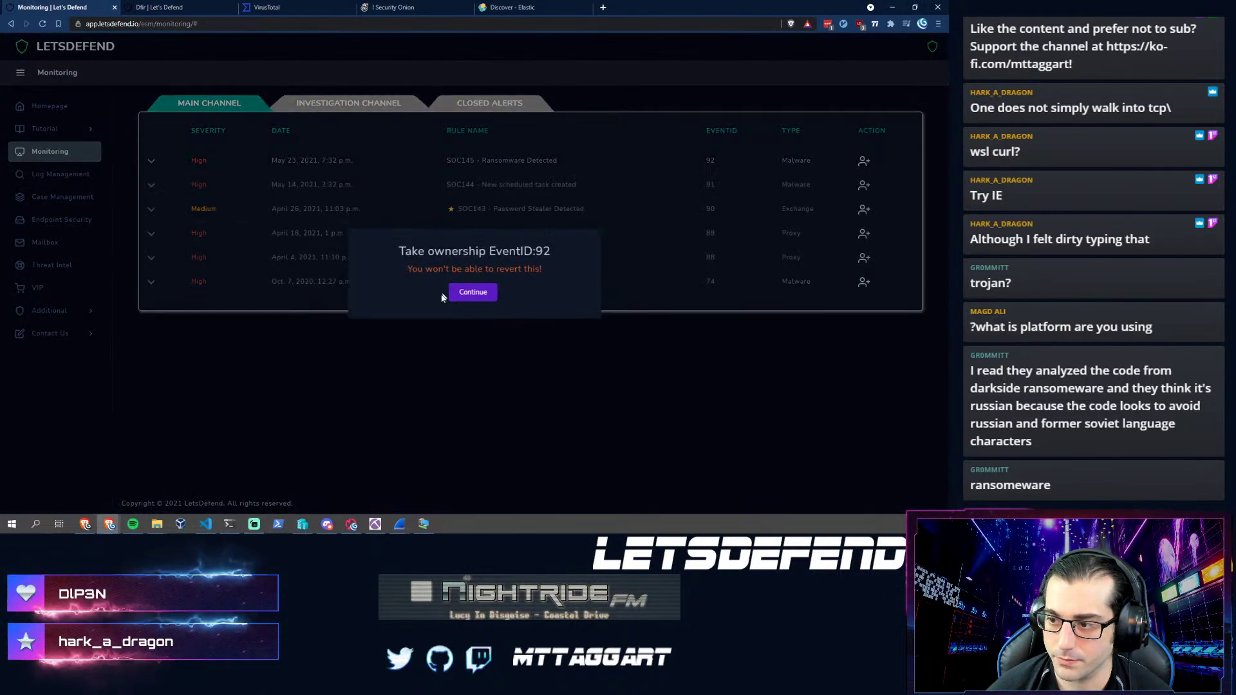
click(459, 291)
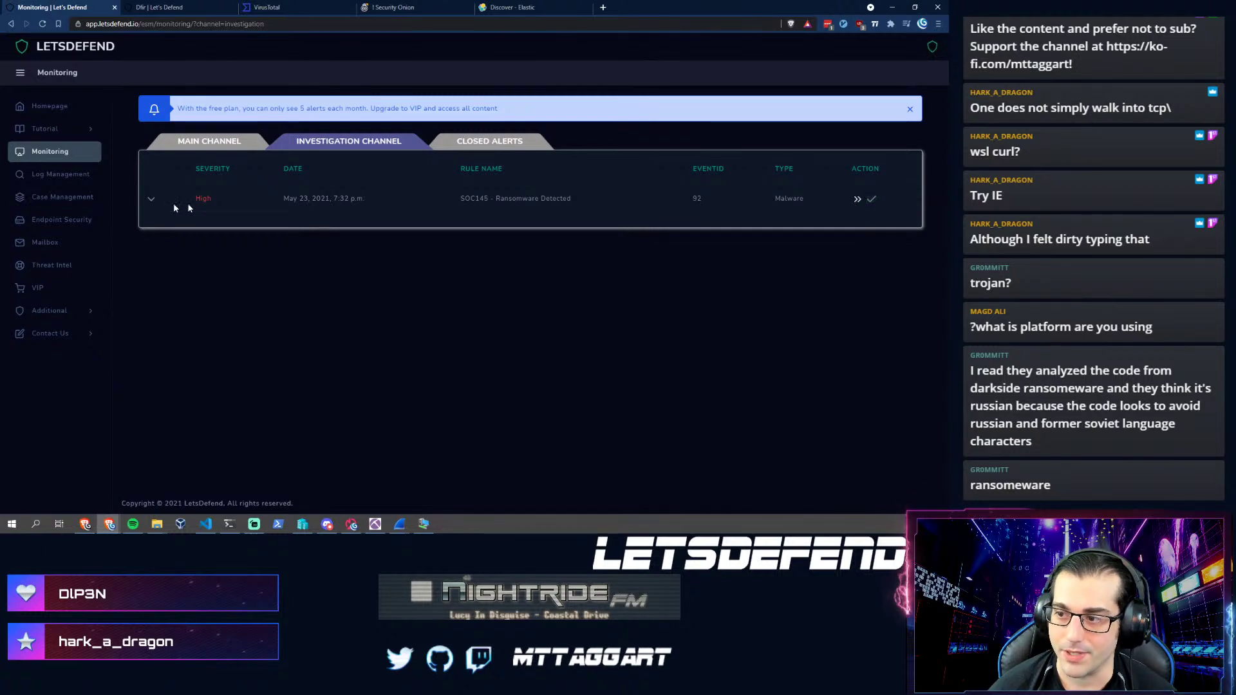
click(150, 200)
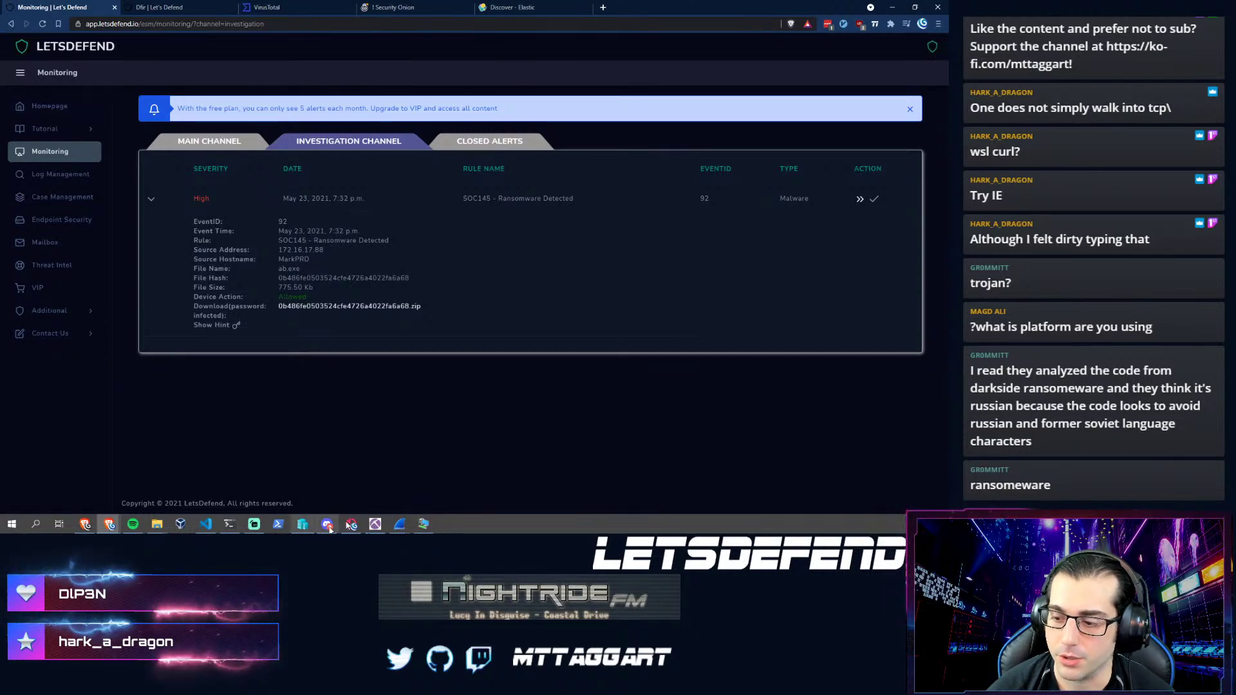
- On the Kali VM, browse to letsdefend.io and sign in to the LetsDefend account
click(423, 524)
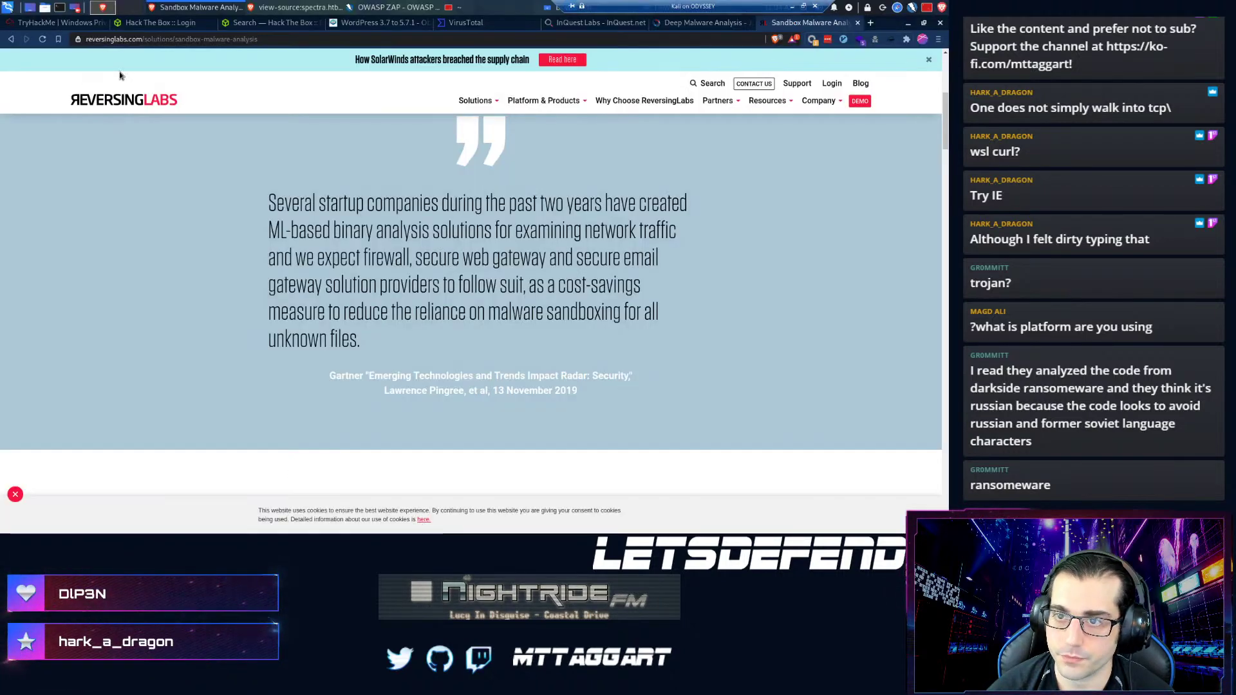
click(446, 39)
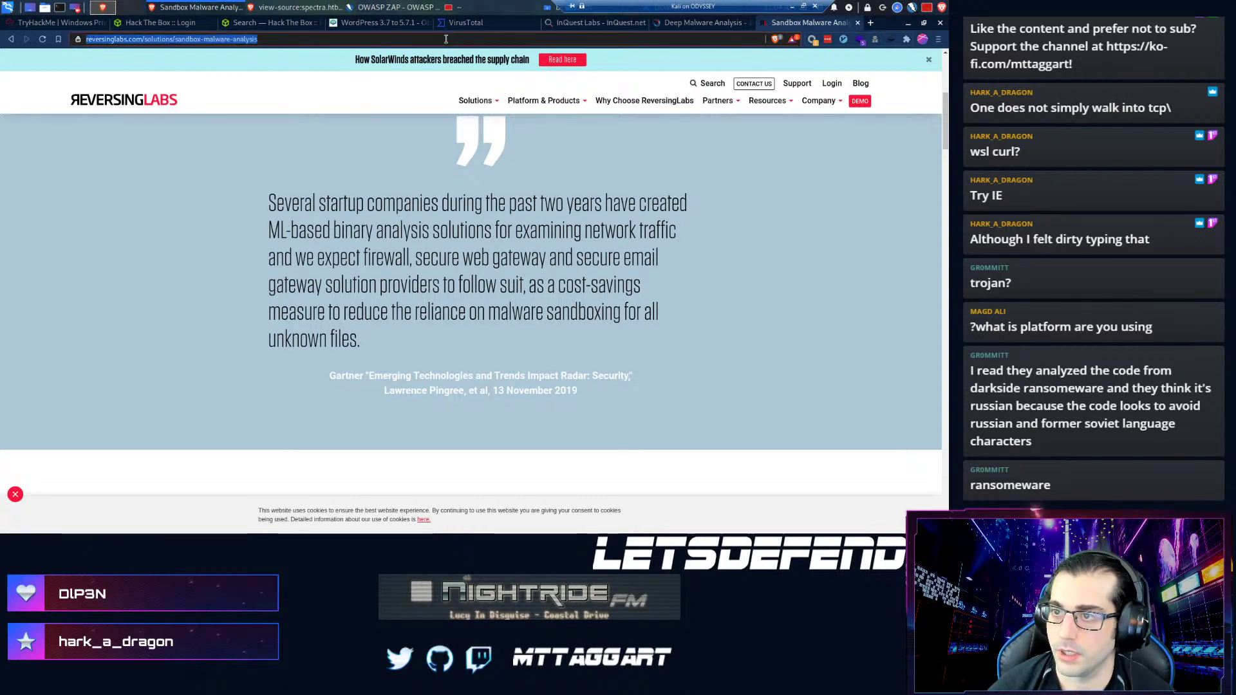
key(BackSpace)
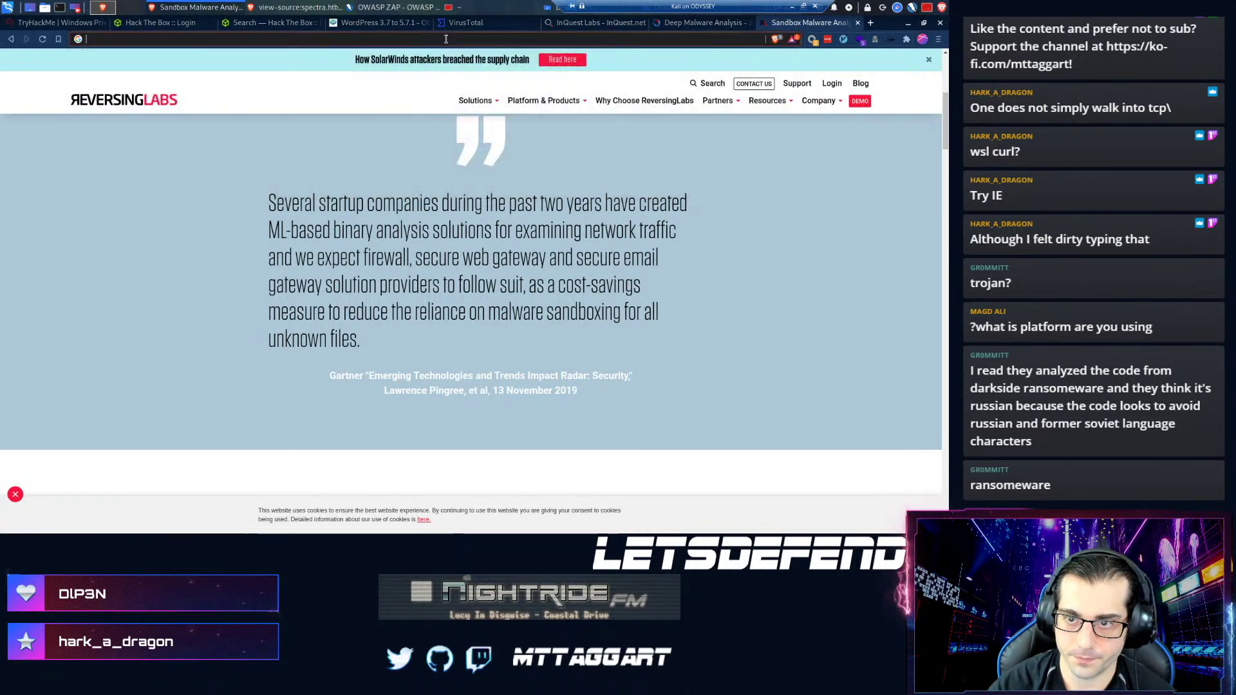
text(l)
key(BackSpace)
key(BackSpace)
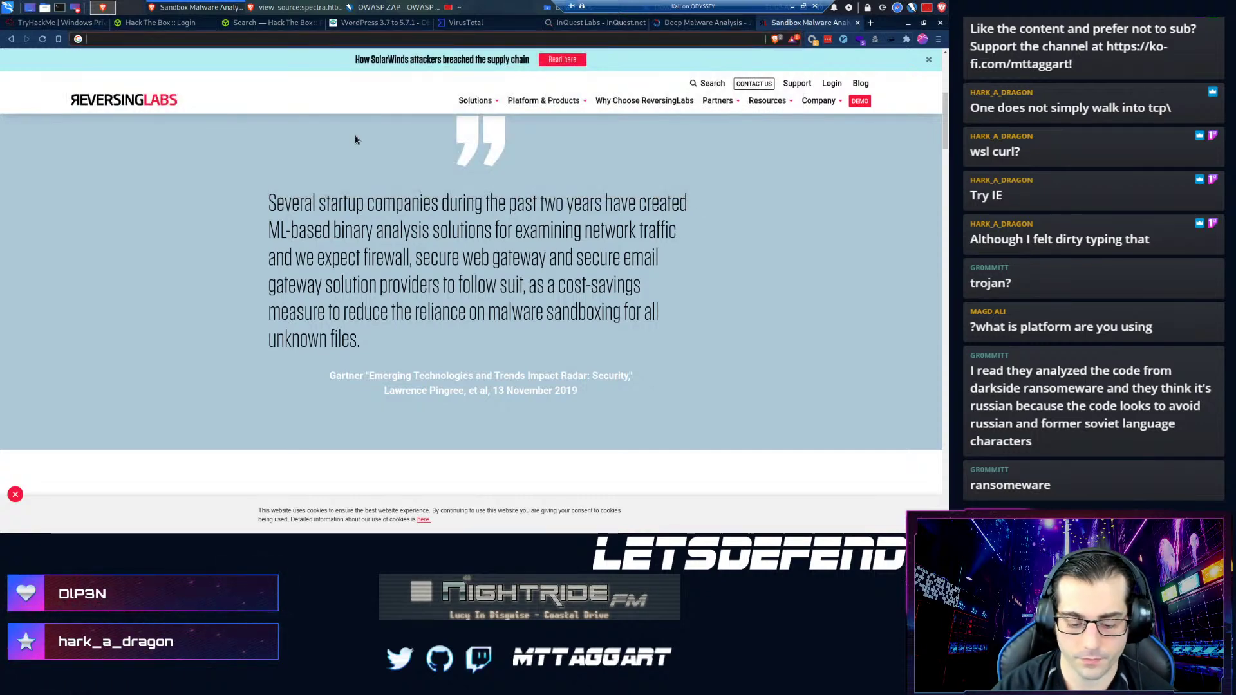
text(letsdefend.io)
key(Return)
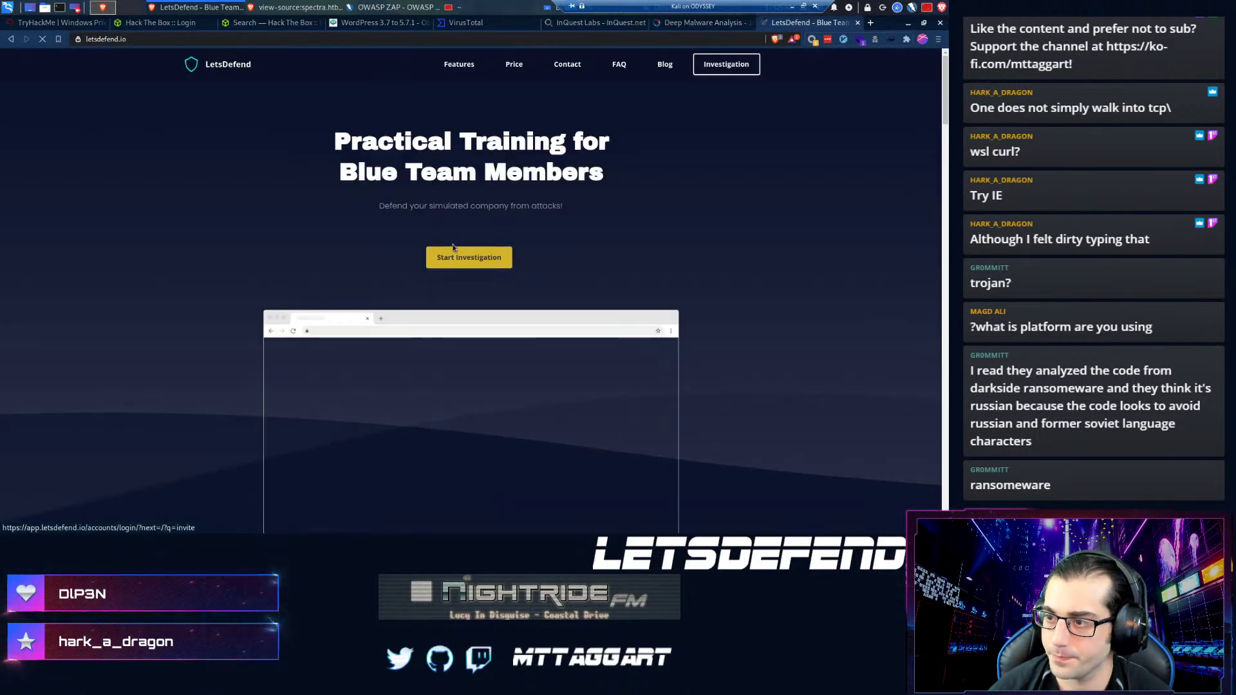
click(458, 257)
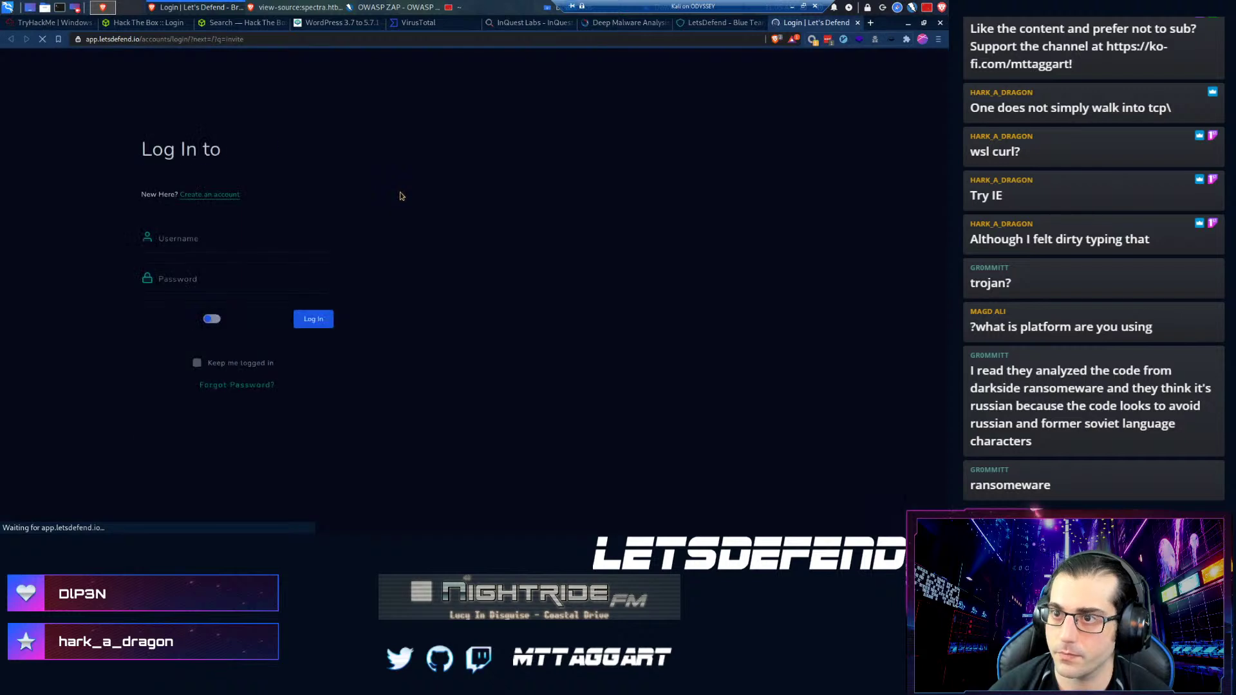
click(203, 241)
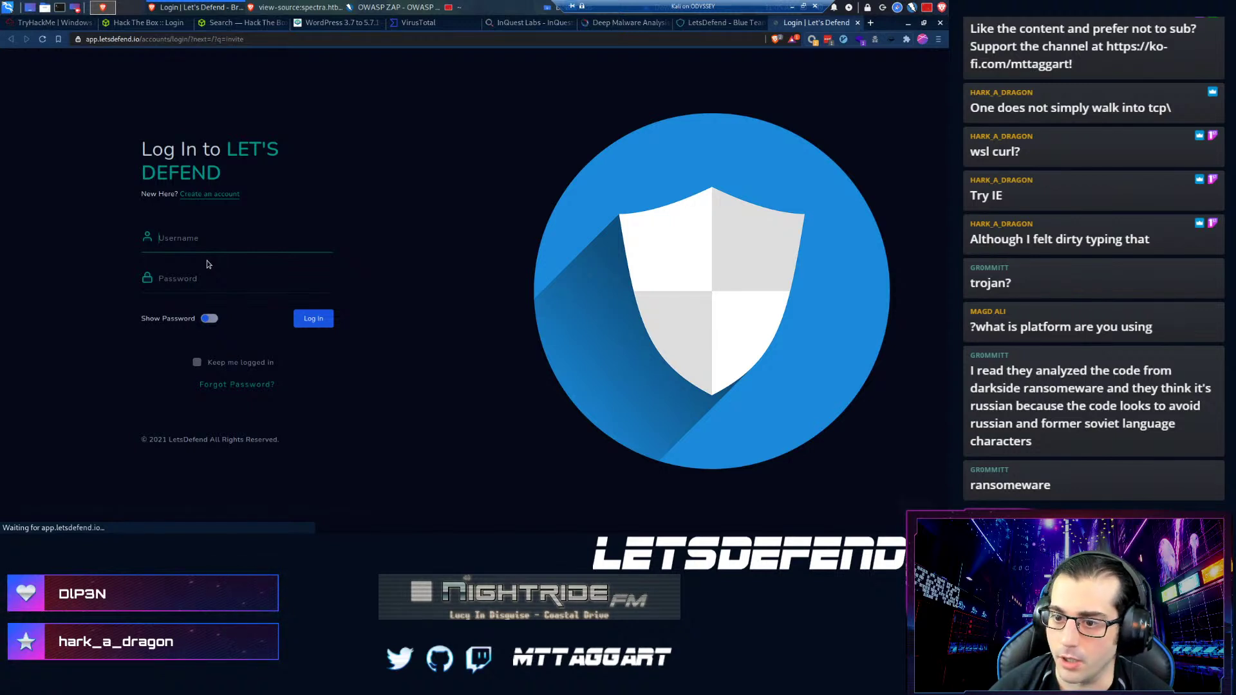
click(306, 322)
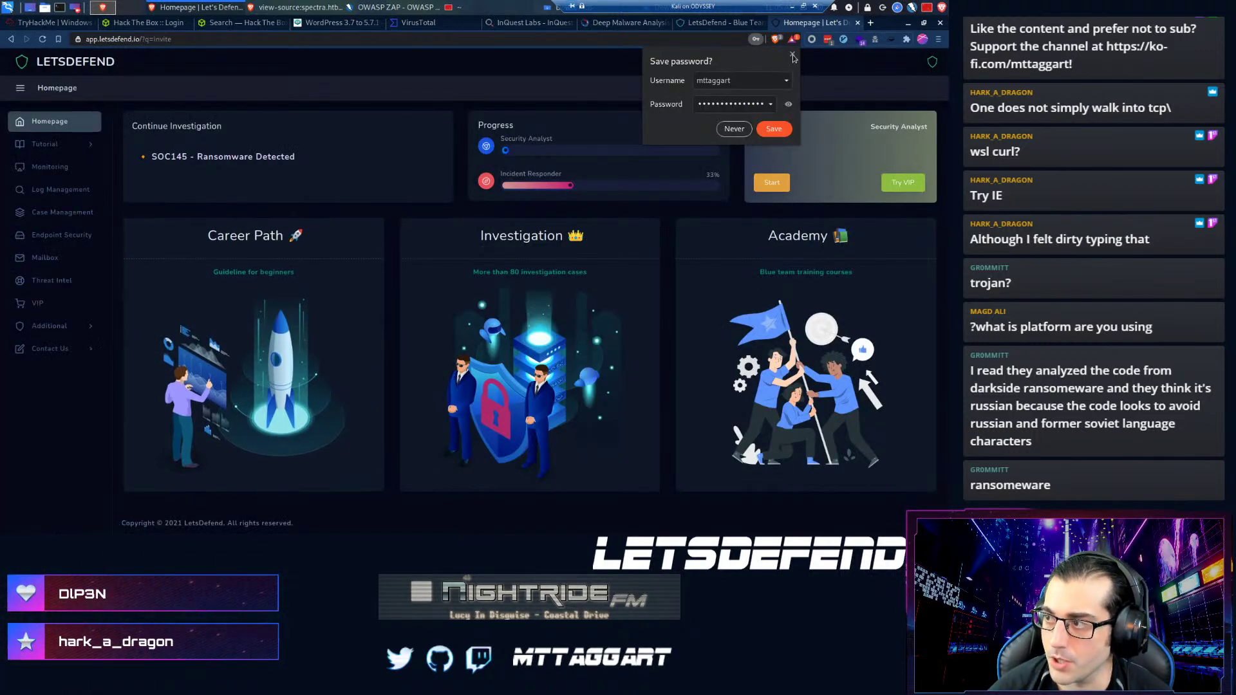
click(793, 56)
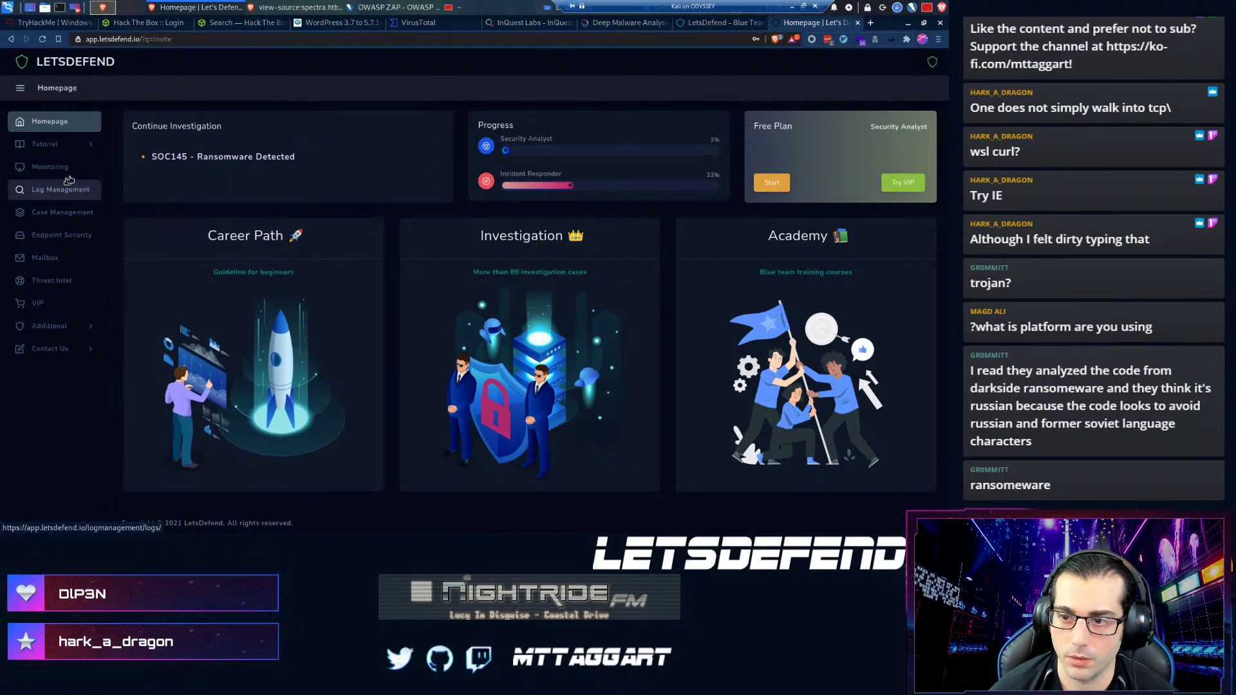
- Reopen the SOC145 alert from the investigation list and download its malware sample zip
click(184, 156)
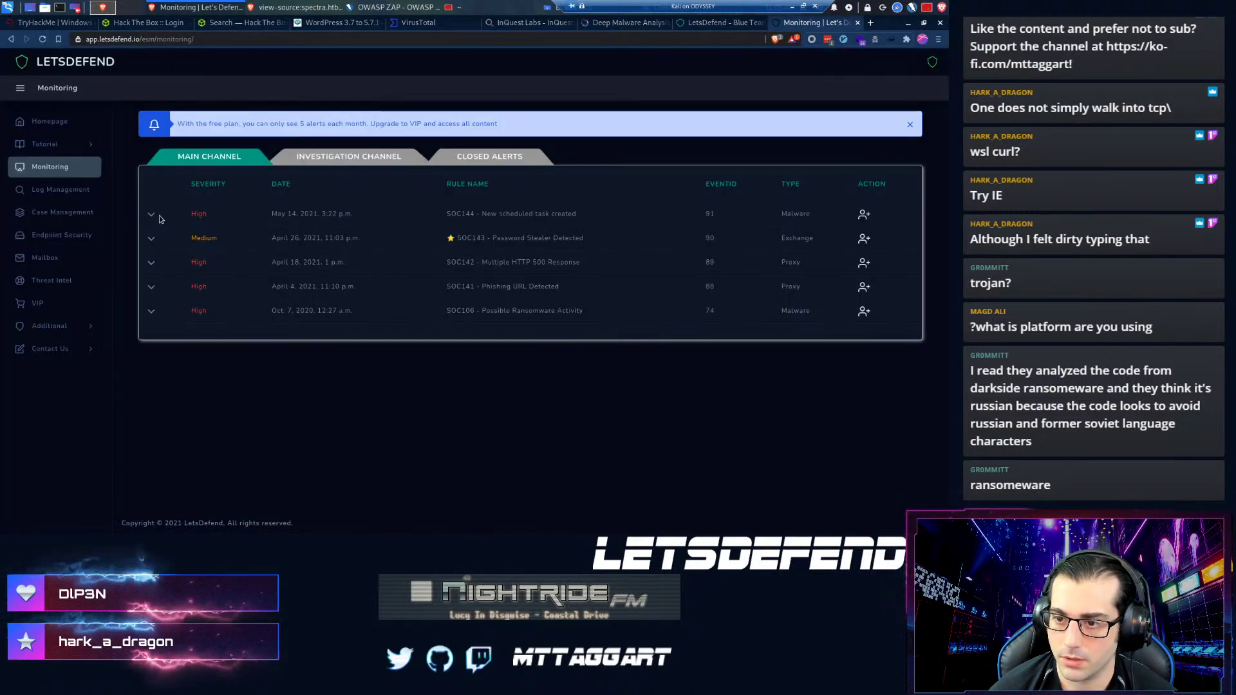
click(362, 154)
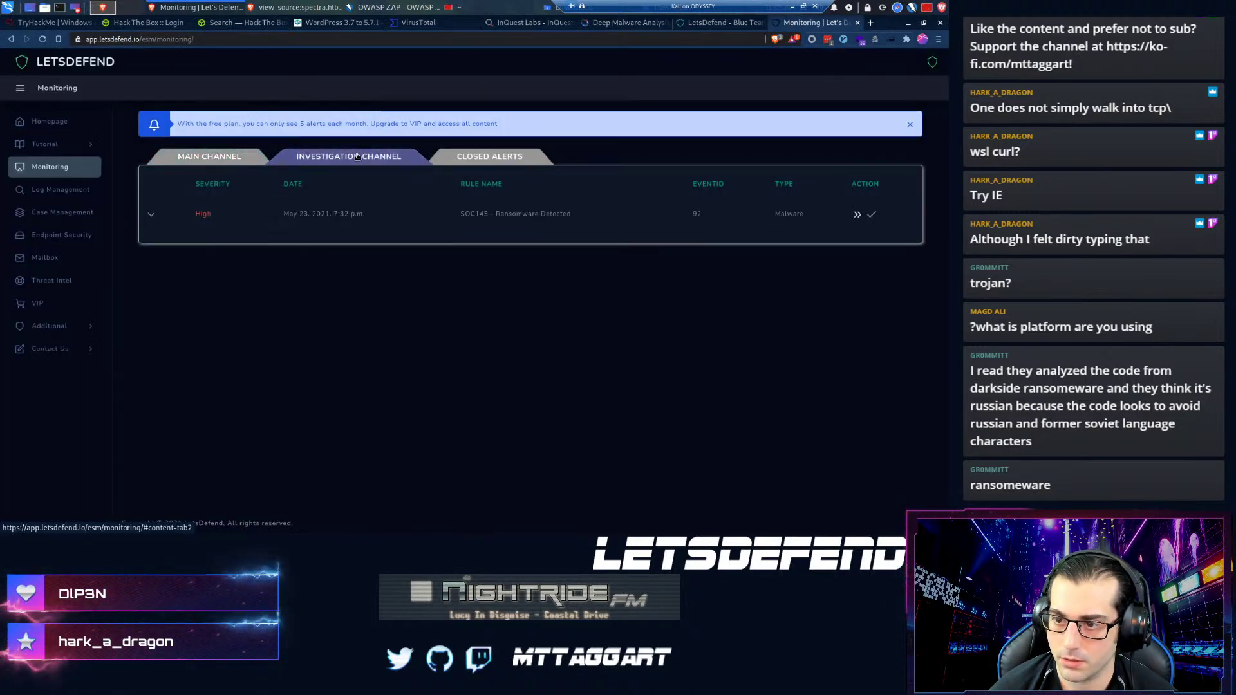
click(151, 215)
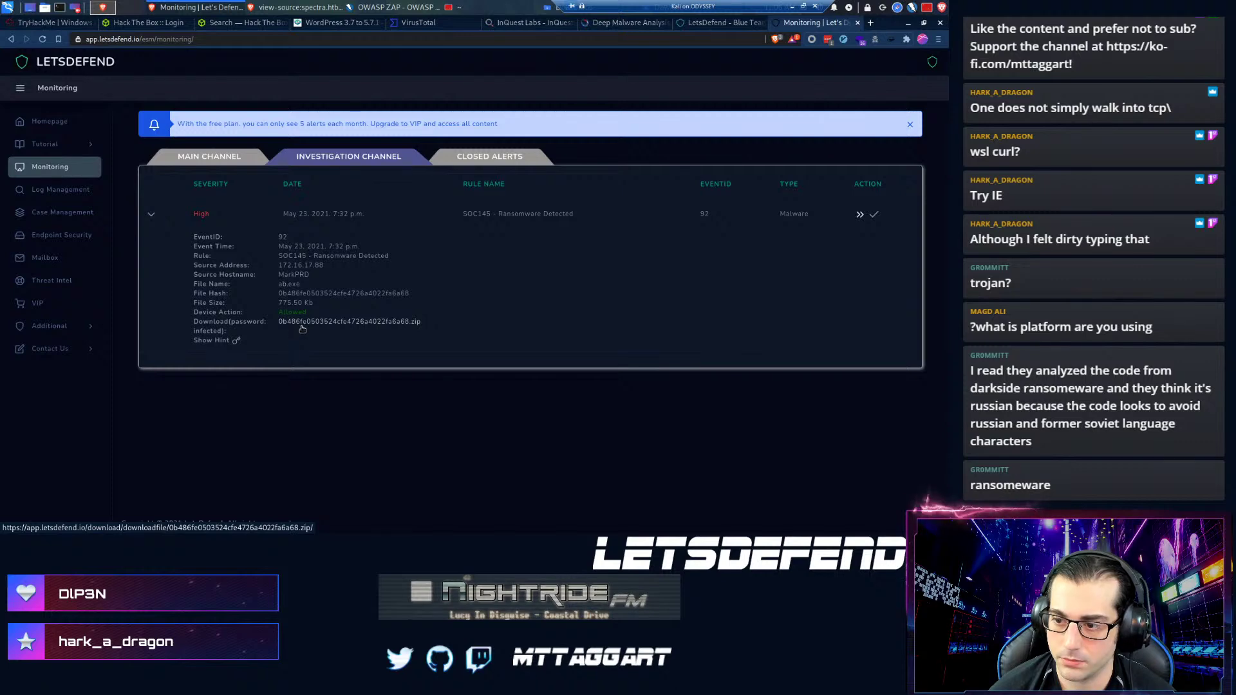
click(302, 322)
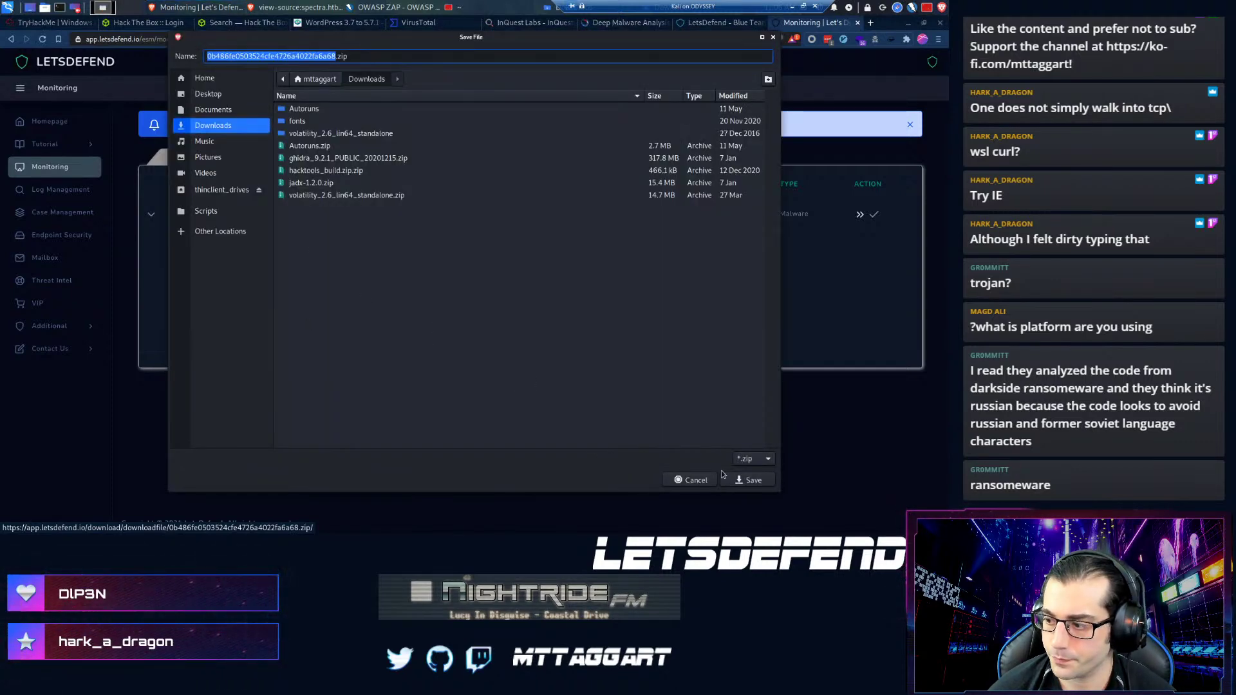
- Save the SOC145 sample zip into Downloads and drop down the terminal
click(747, 480)
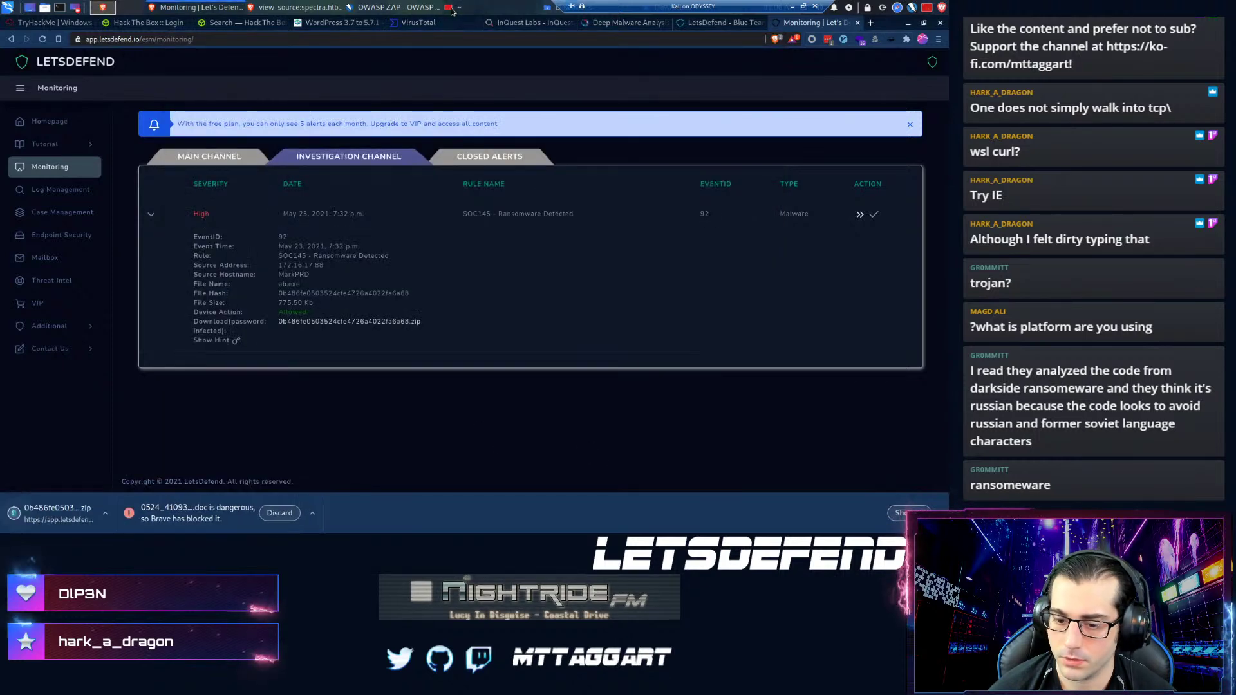
key(F12)
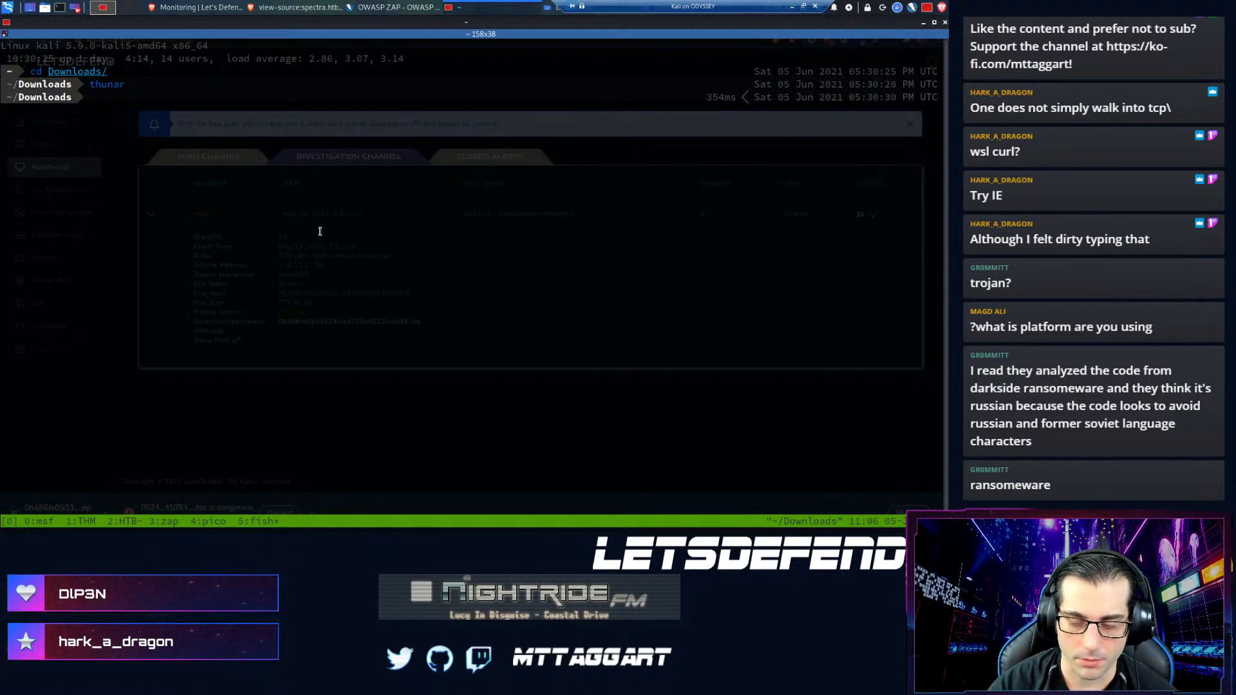
key(ctrl+b)
key(percent)
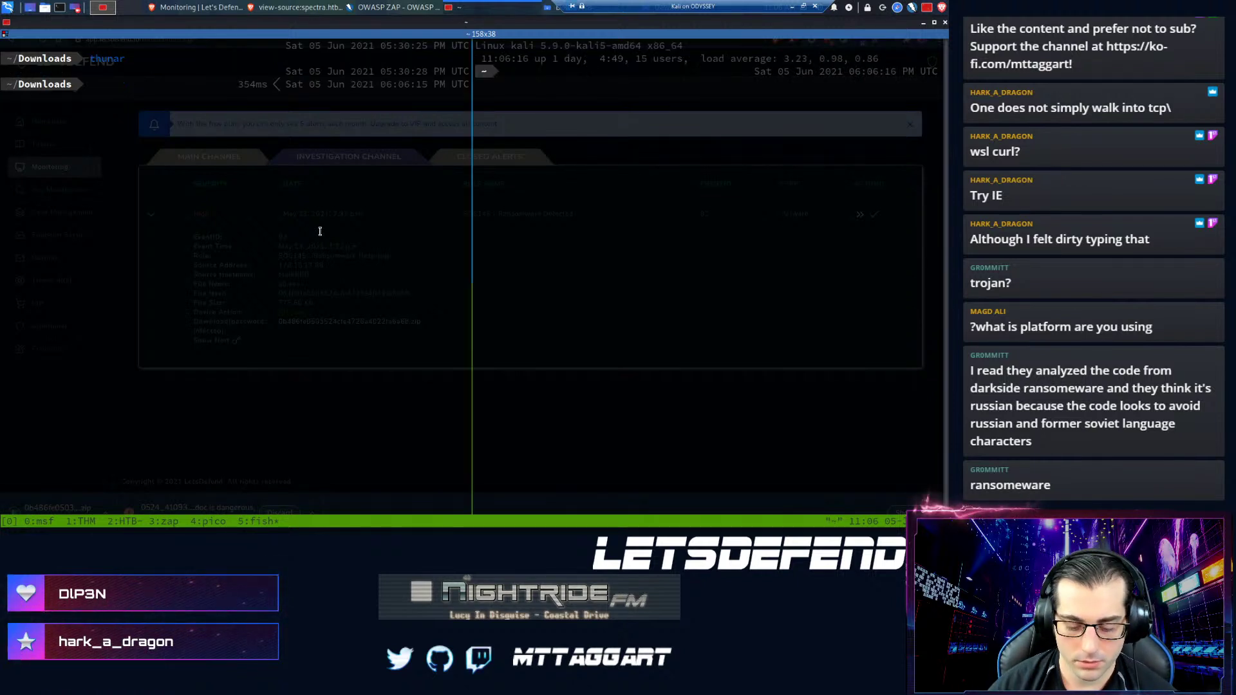
key(ctrl+b)
key(Left)
key(ctrl+l)
text(u)
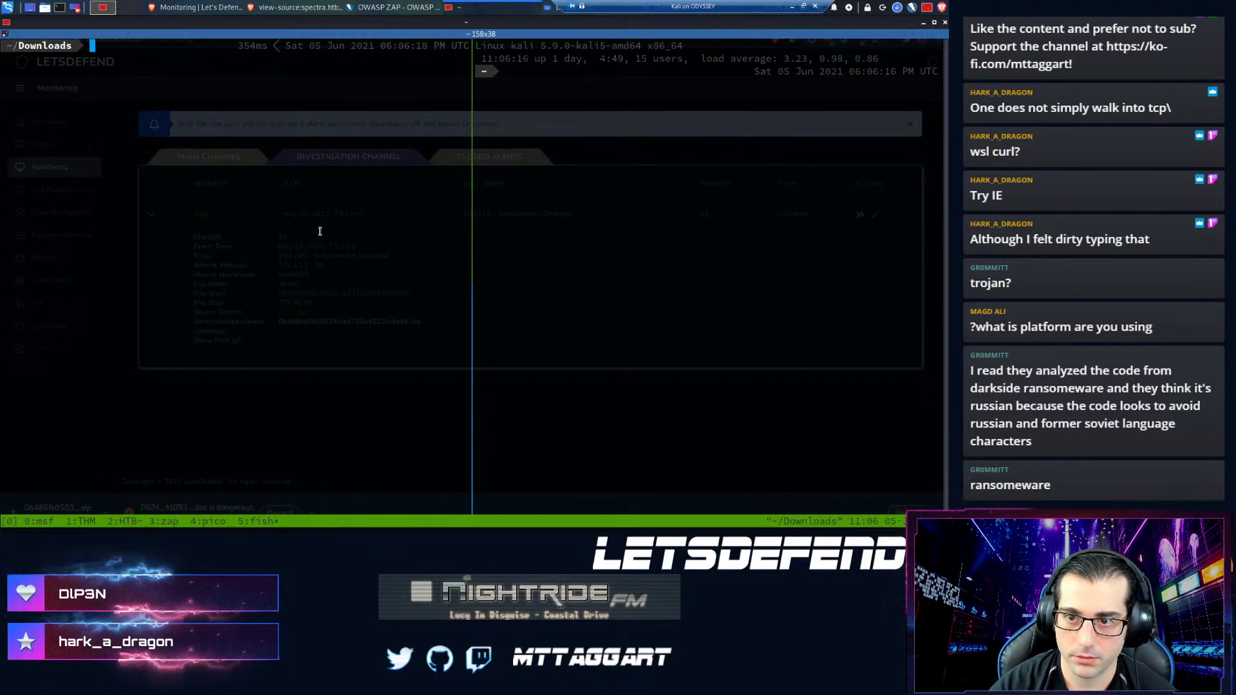
text(nzip 0b486fe0503524cfe4726a4022fa6a68.zip)
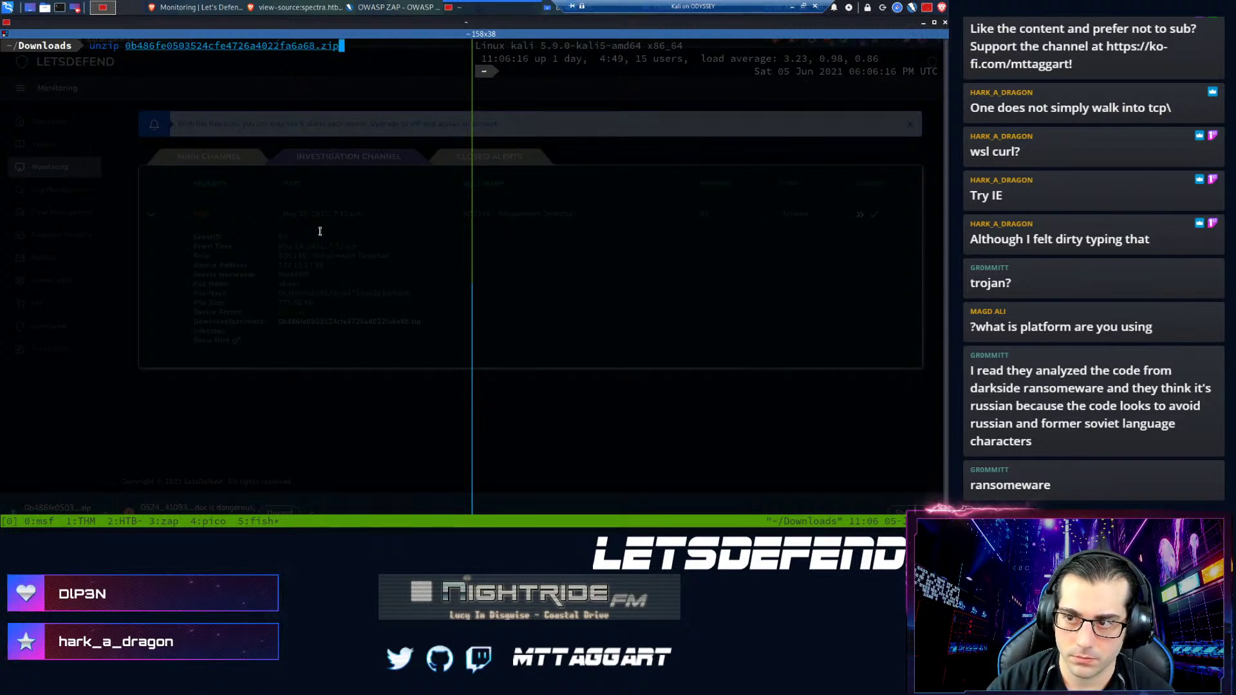
key(Return)
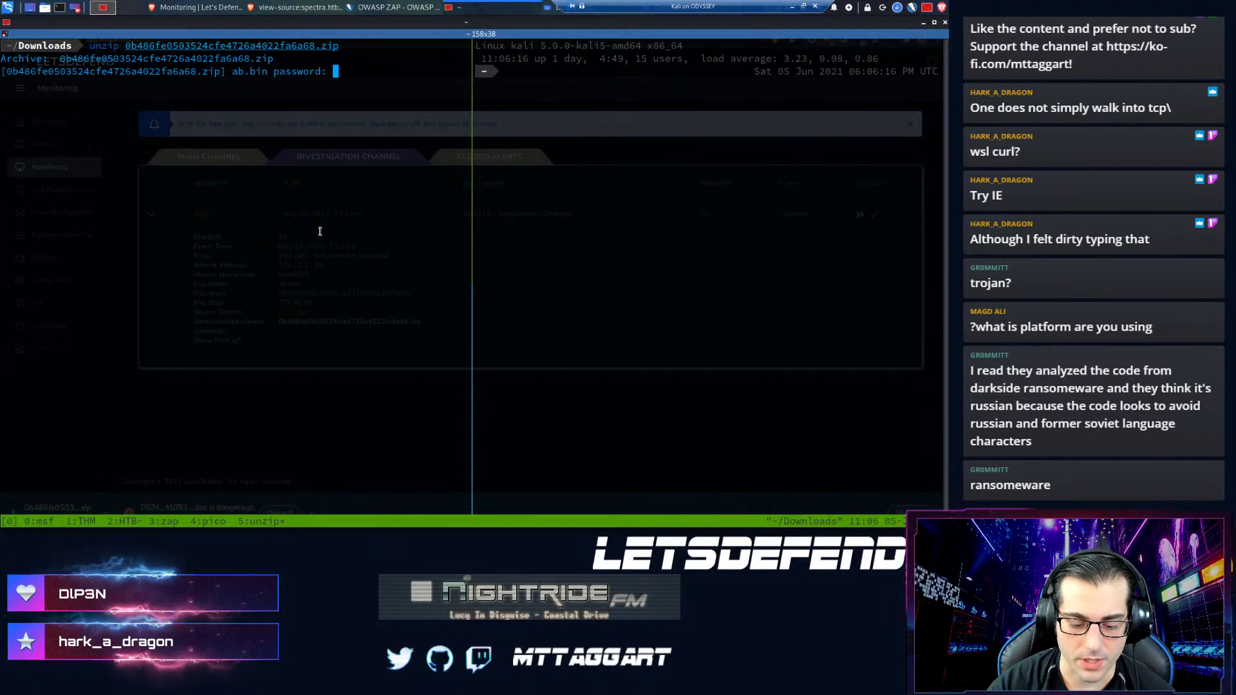
text(infected)
key(Return)
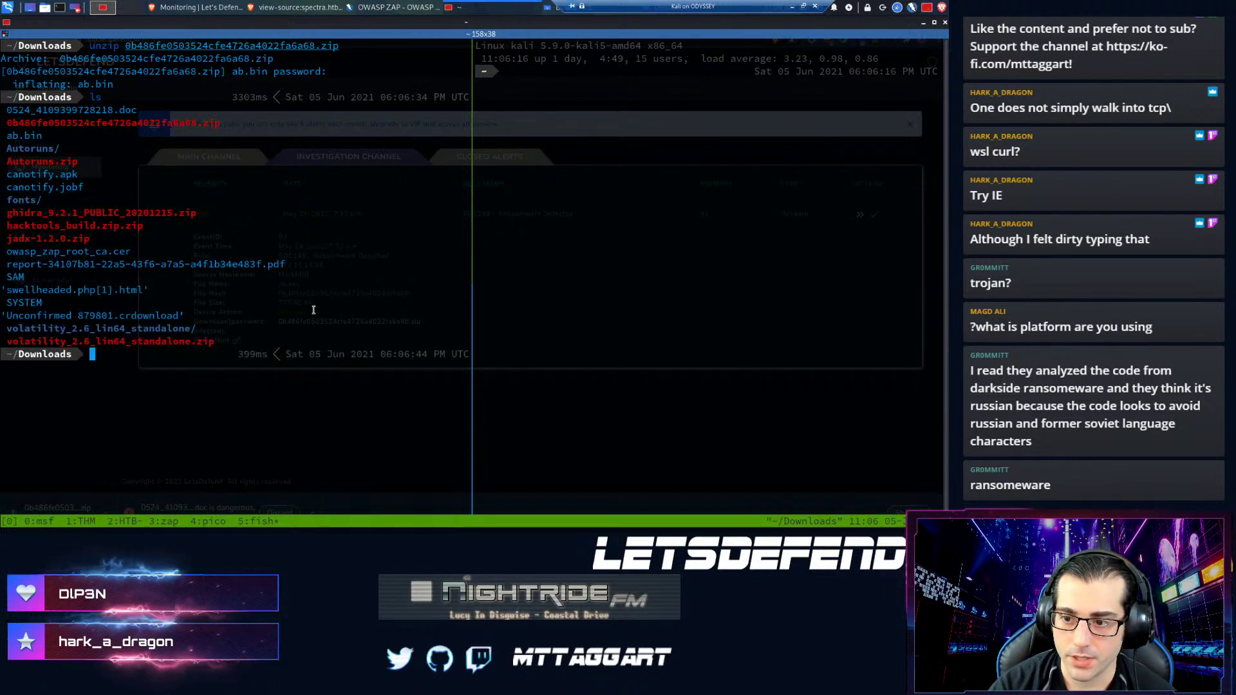
- Compute ab.bin's MD5 with md5sum to confirm it matches the alert hash, then hide the terminal
key(ctrl+l)
text(um ab.bin)
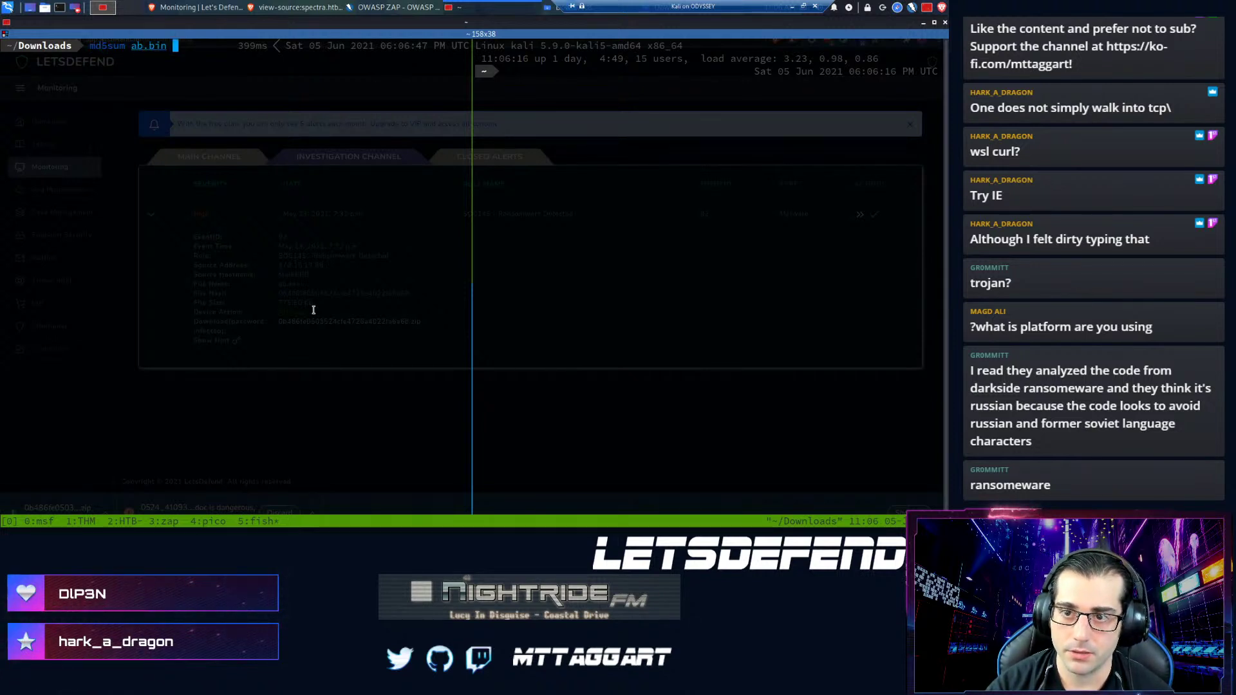
key(Return)
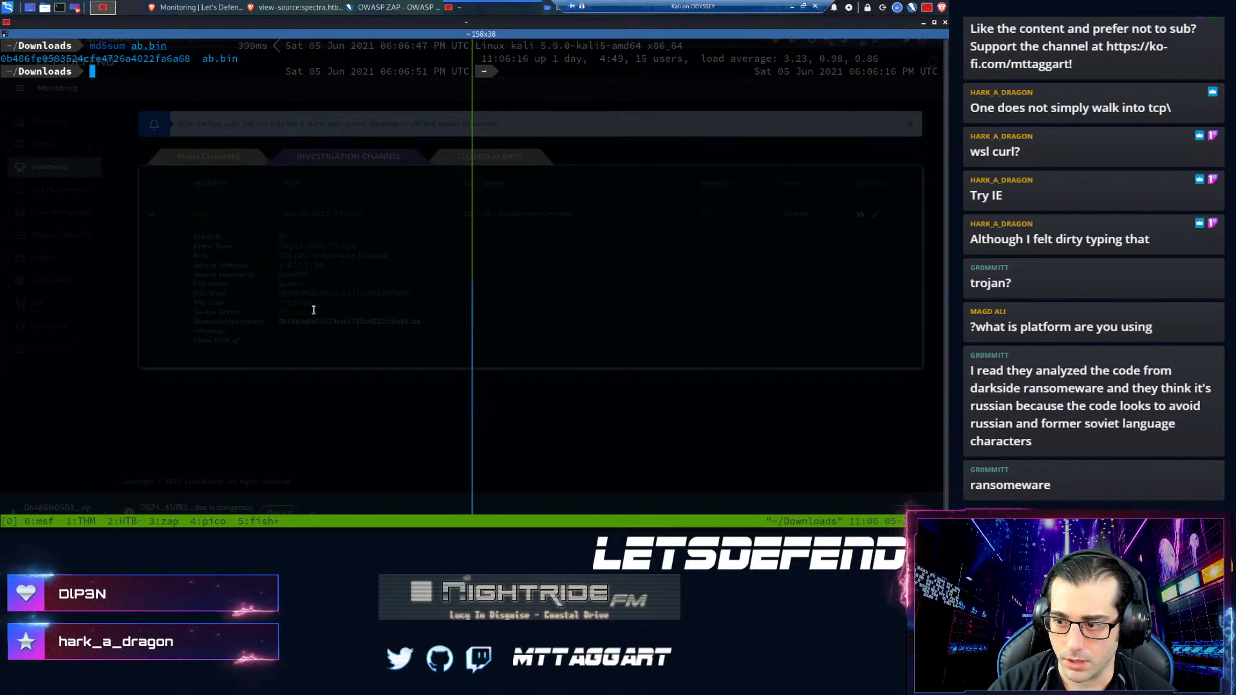
key(alt+Tab)
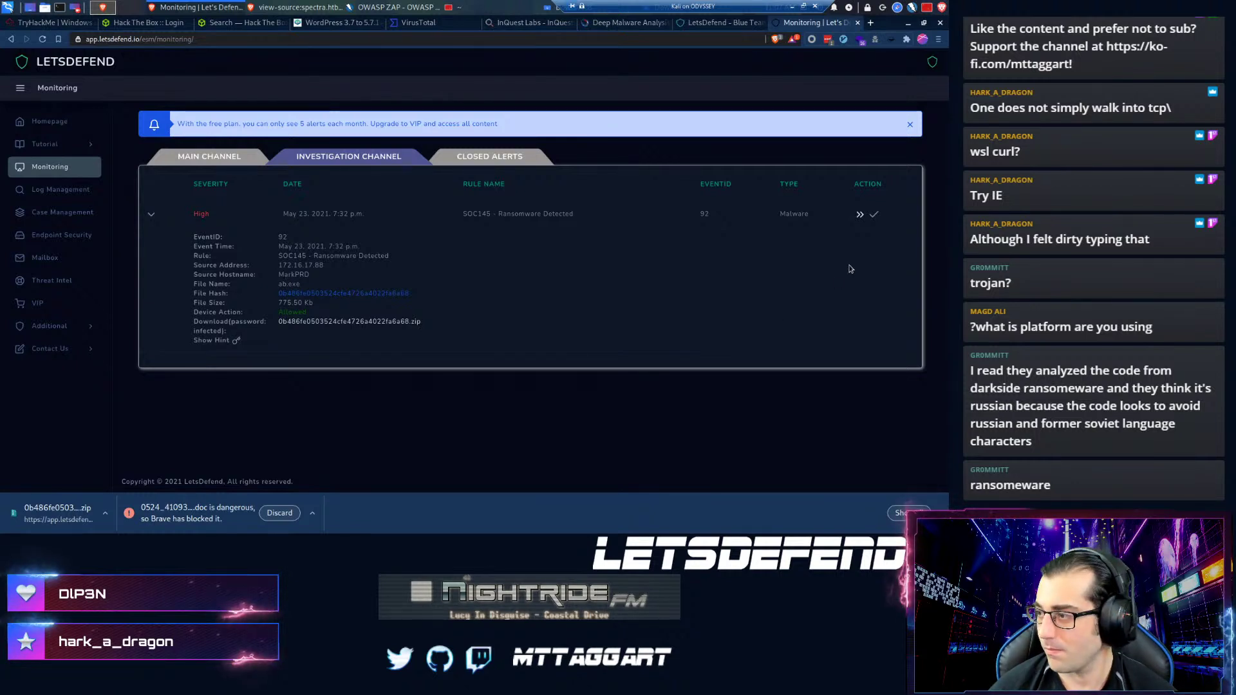
- Create a case for the SOC145 alert and start its malware playbook
click(857, 215)
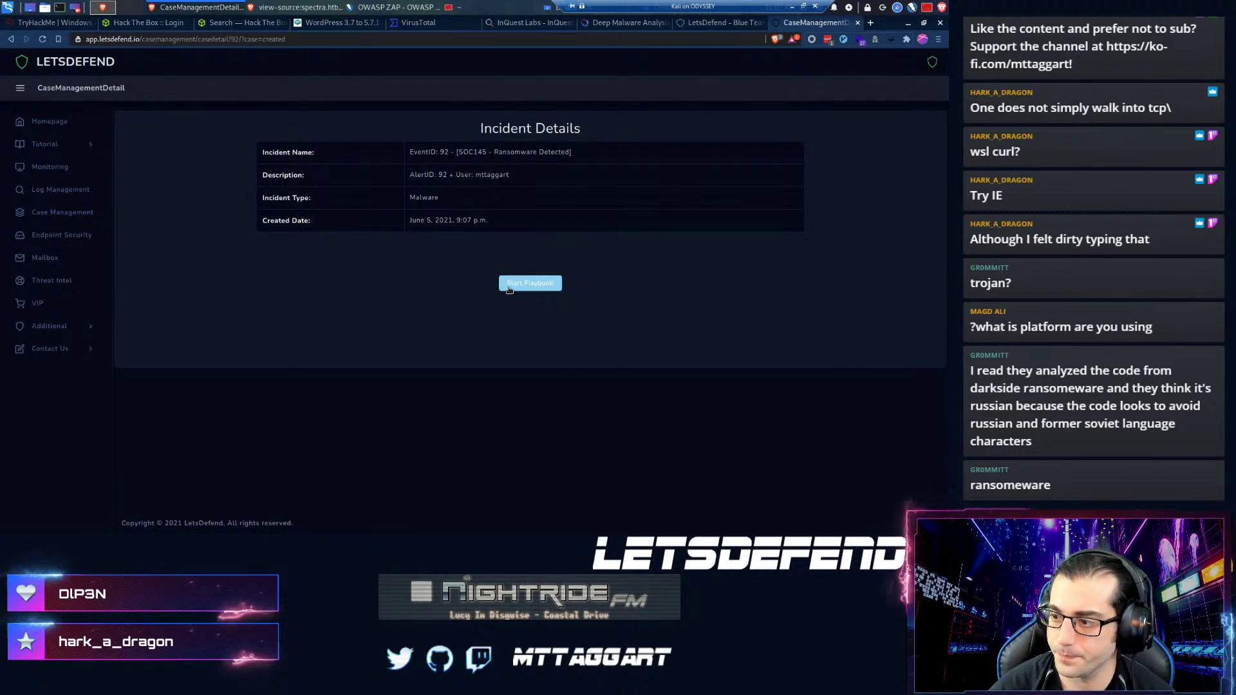
click(530, 283)
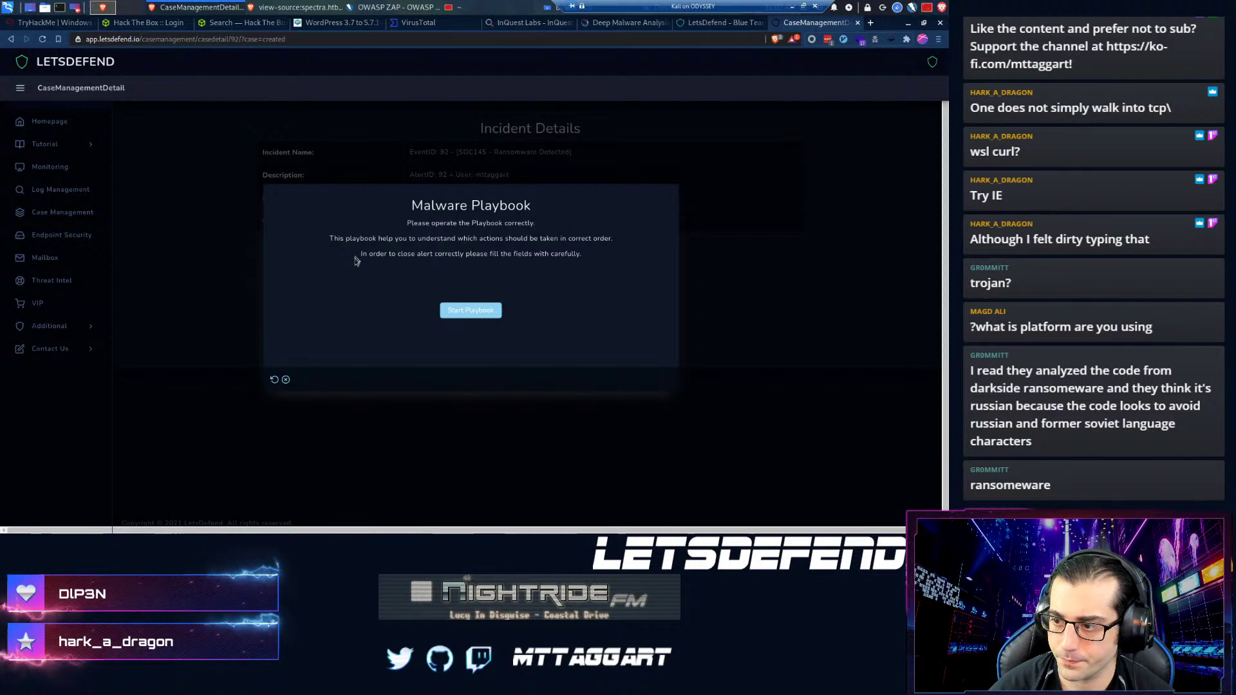
click(451, 311)
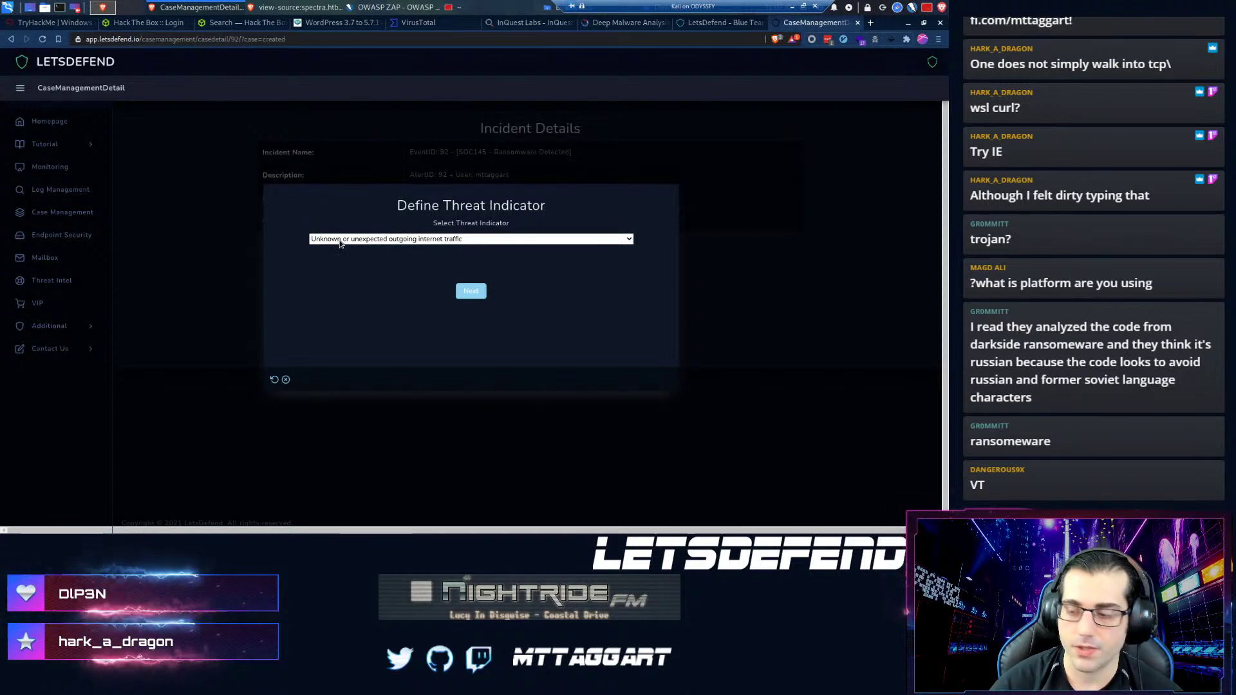
- Set the playbook's threat indicator to Other and advance to the quarantine question
click(626, 240)
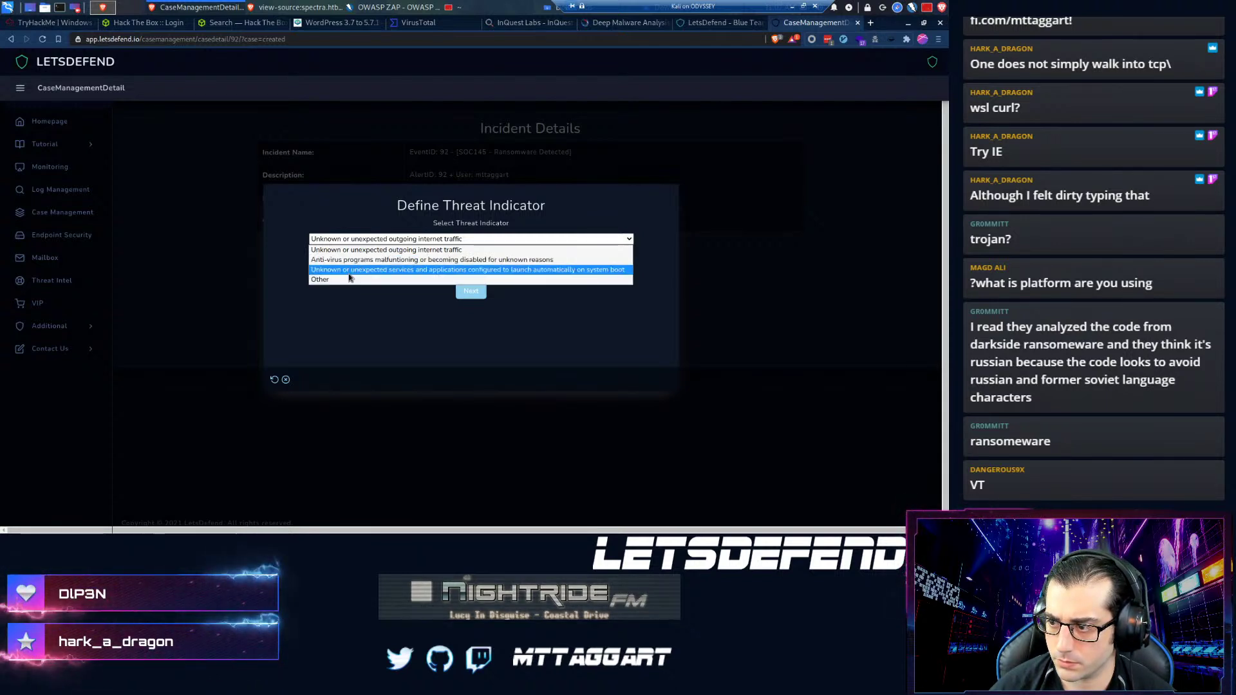
key(Escape)
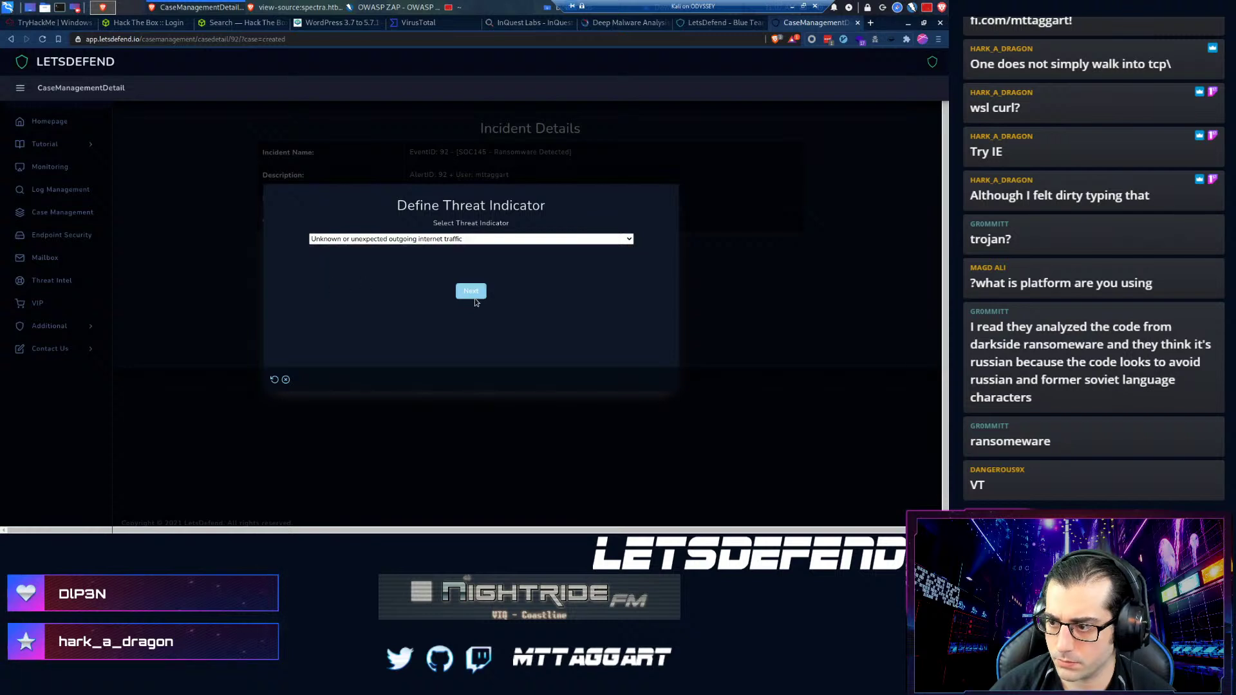
key(o)
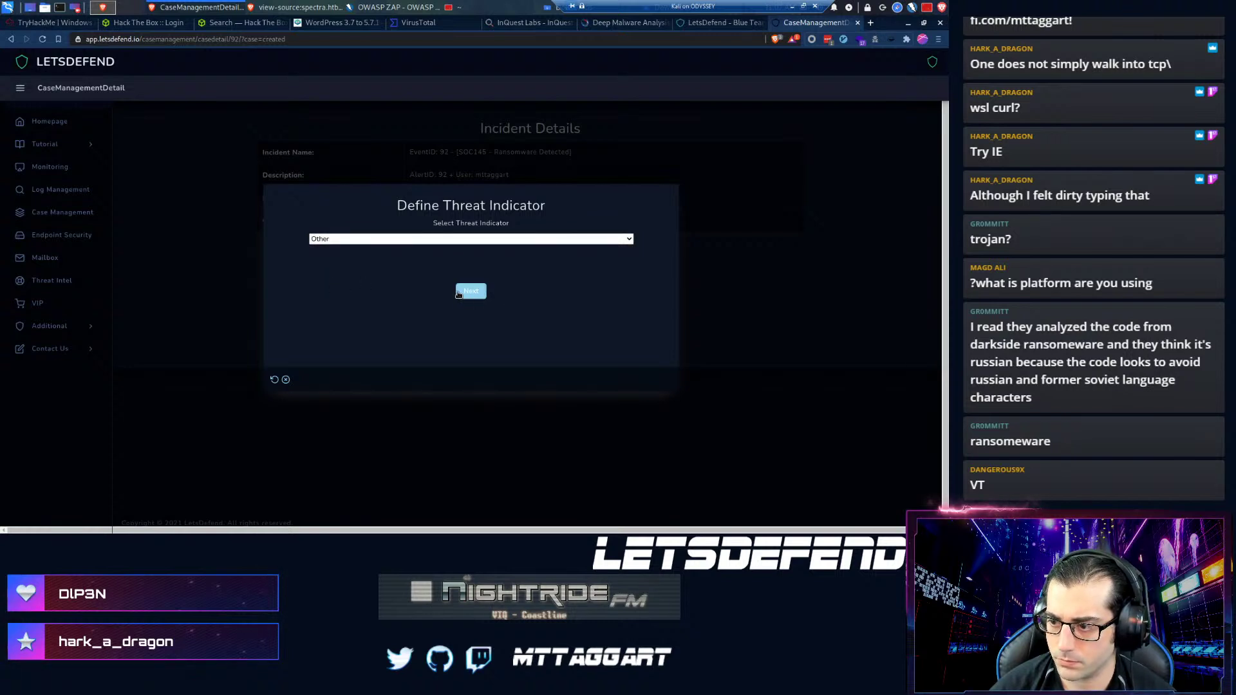
click(470, 292)
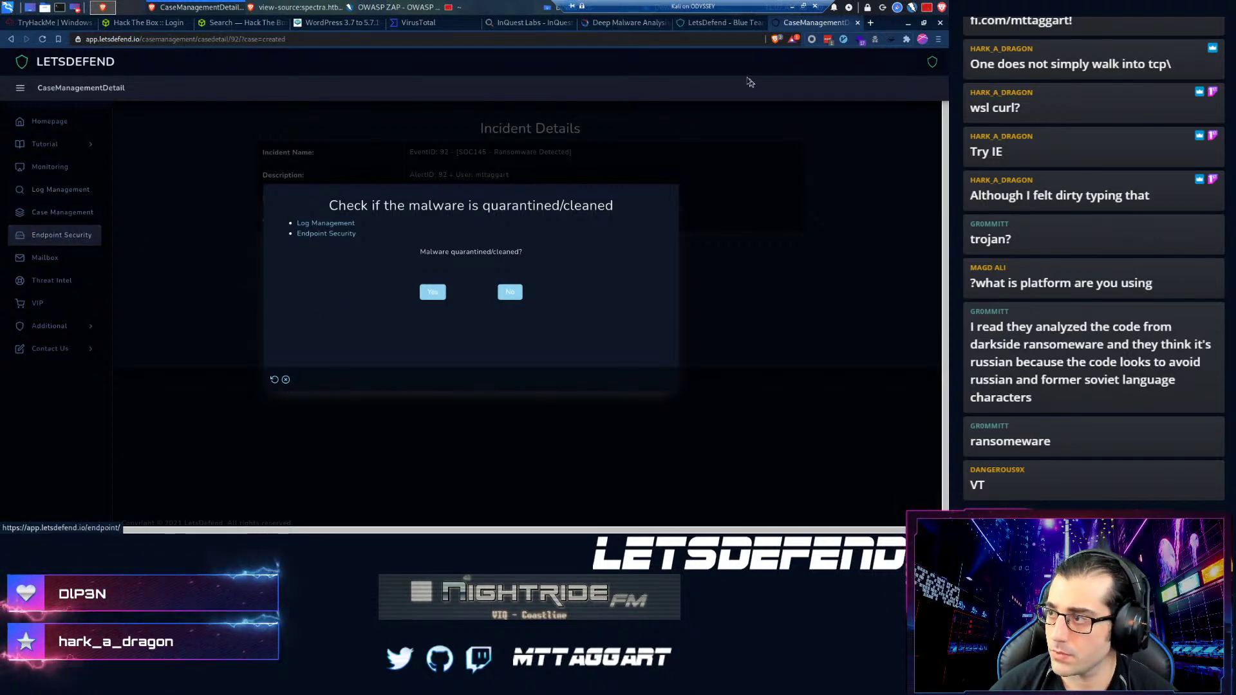
- Search the sample's hash on virustotal.com to open its report: 59/70 vendors flag Avaddon ransomware
key(ctrl+t)
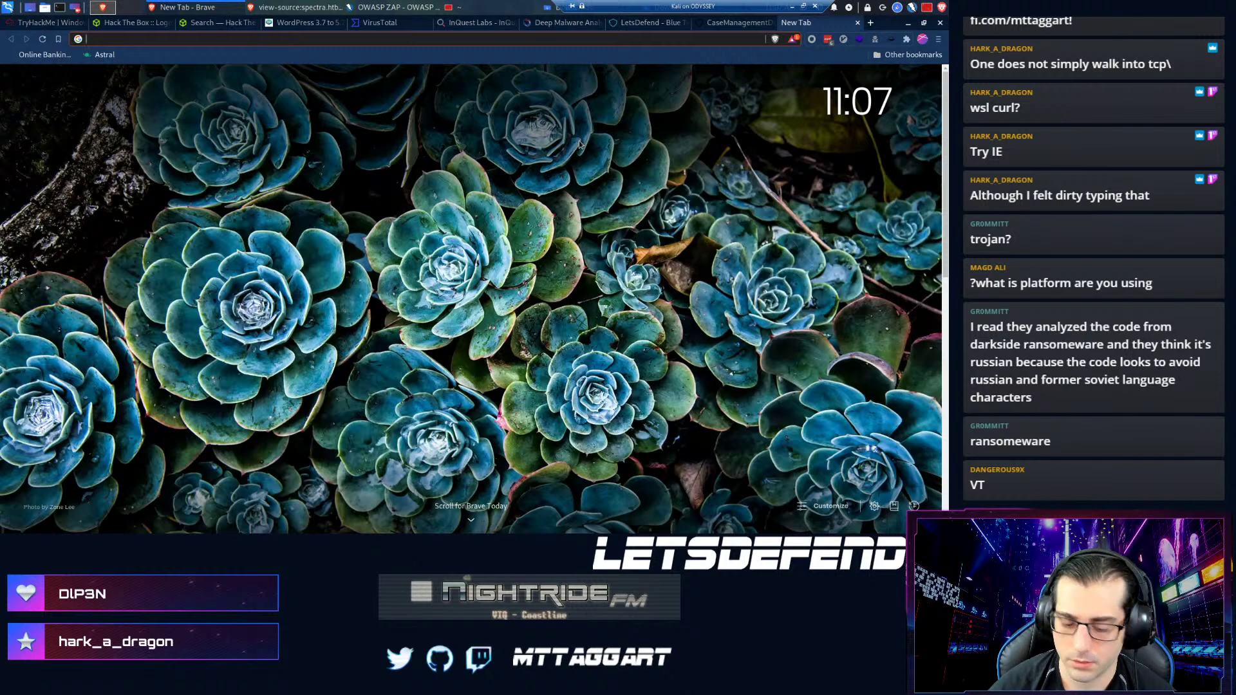
text(virustotal.com)
key(Return)
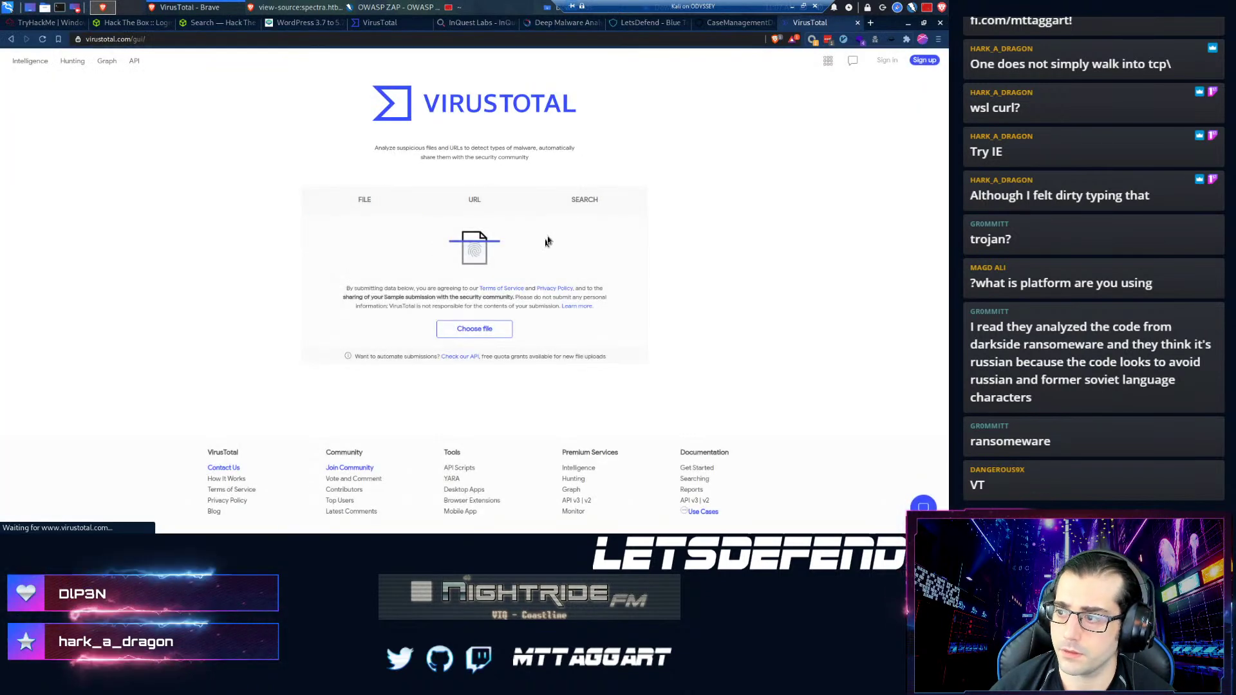
click(582, 208)
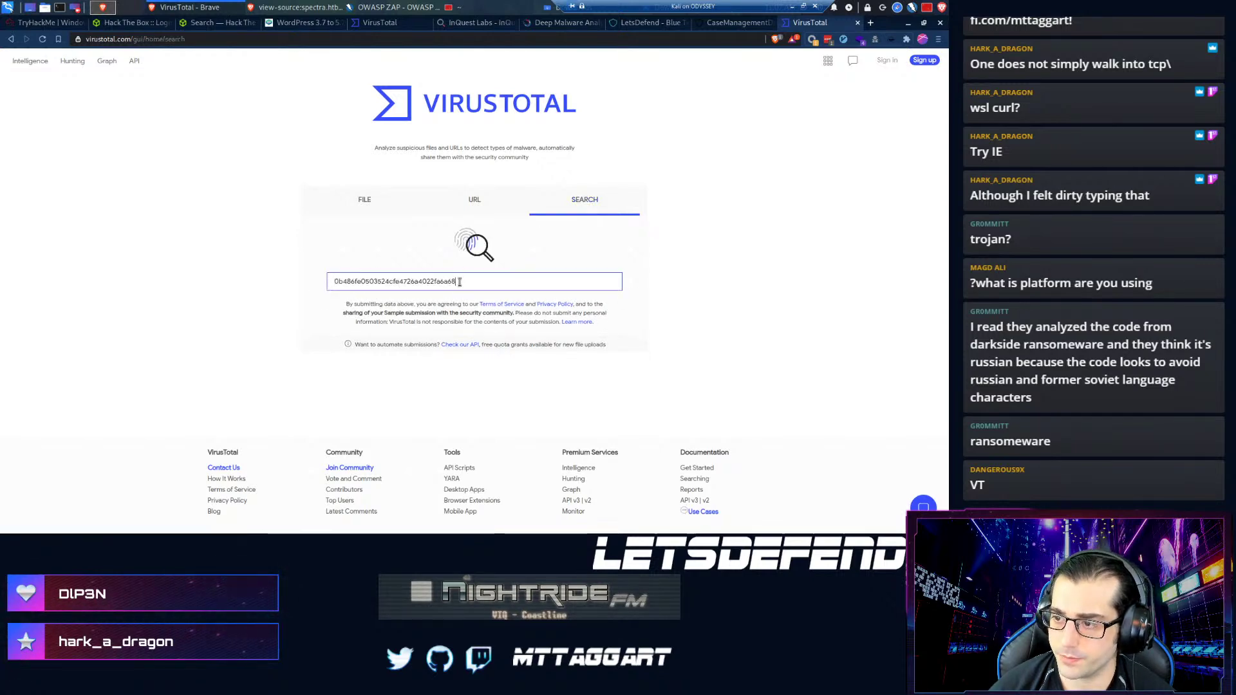
key(Return)
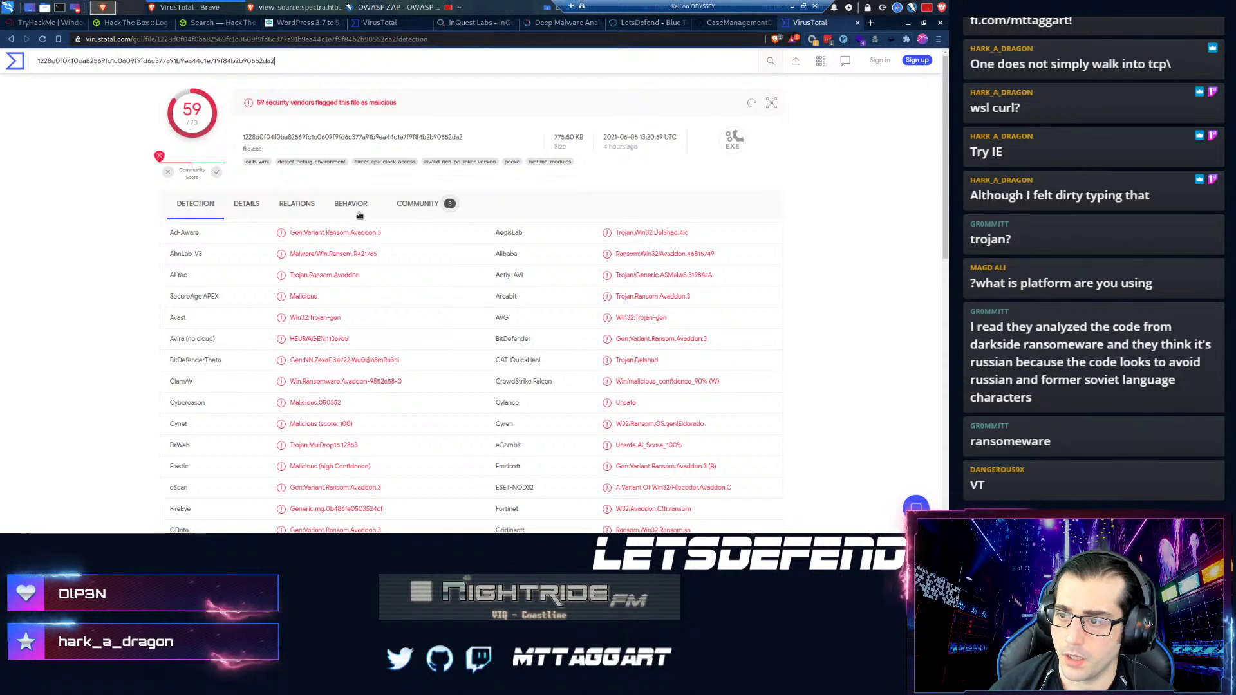
click(422, 206)
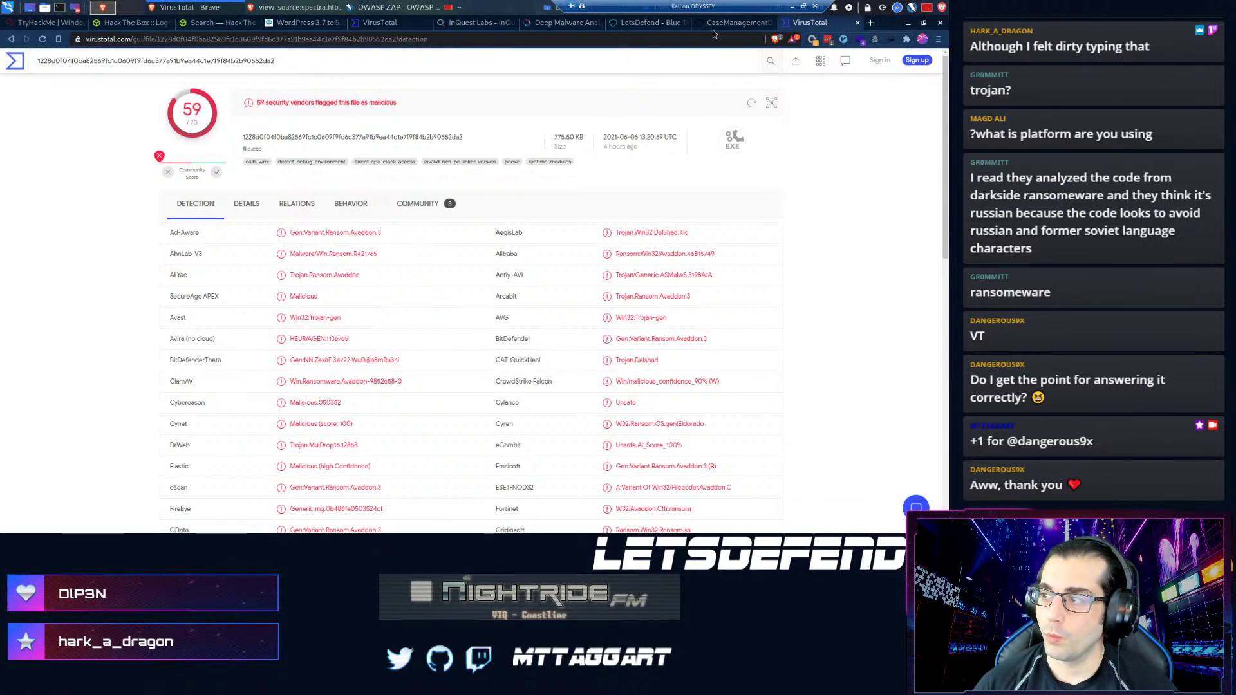
- Switch between the LetsDefend landing page and case tabs, then return to the VirusTotal report
click(640, 21)
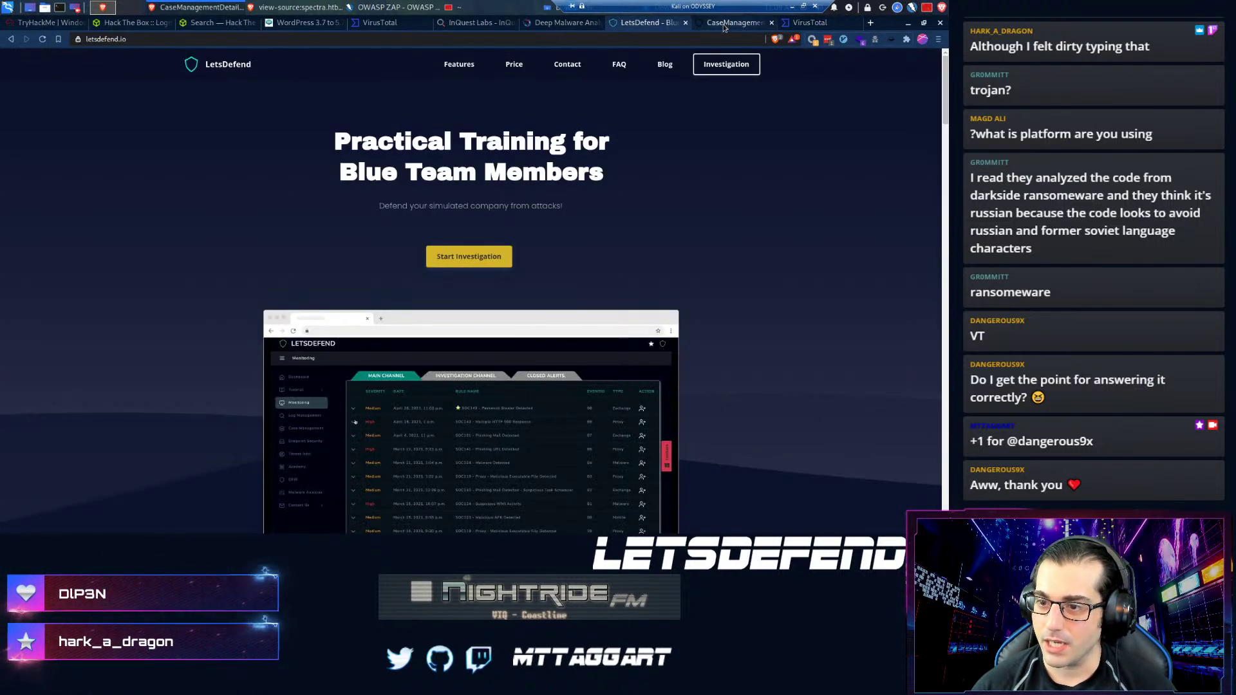
click(730, 22)
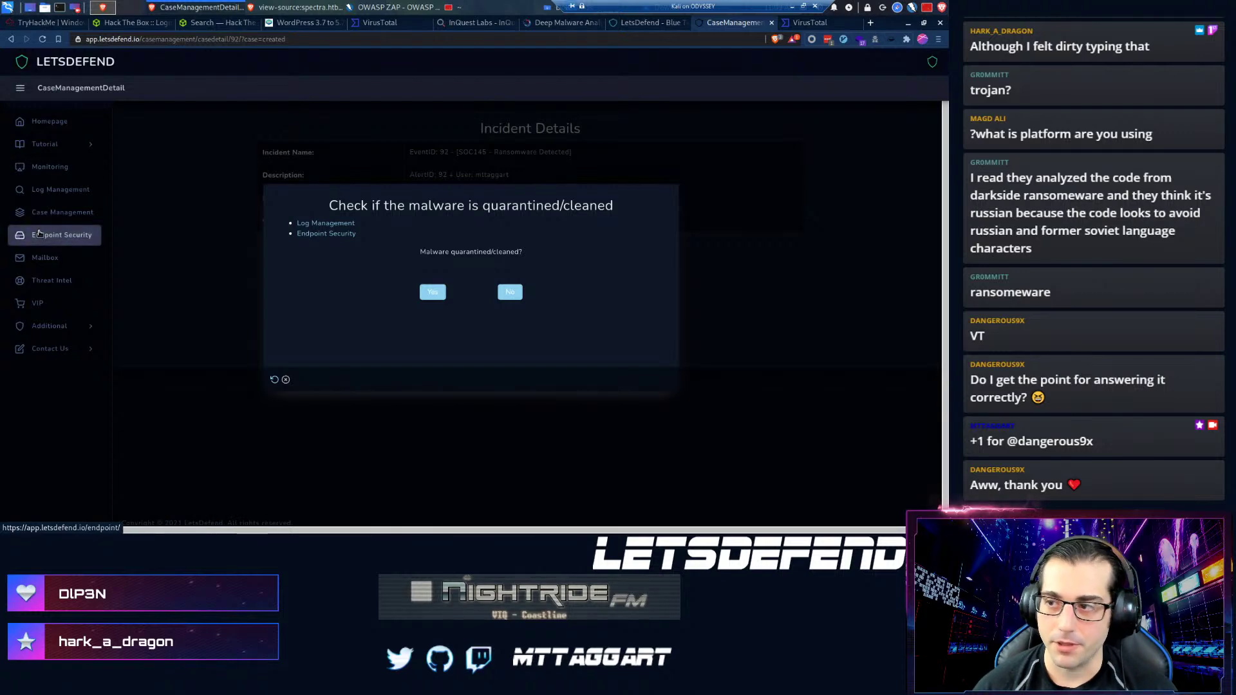
click(637, 22)
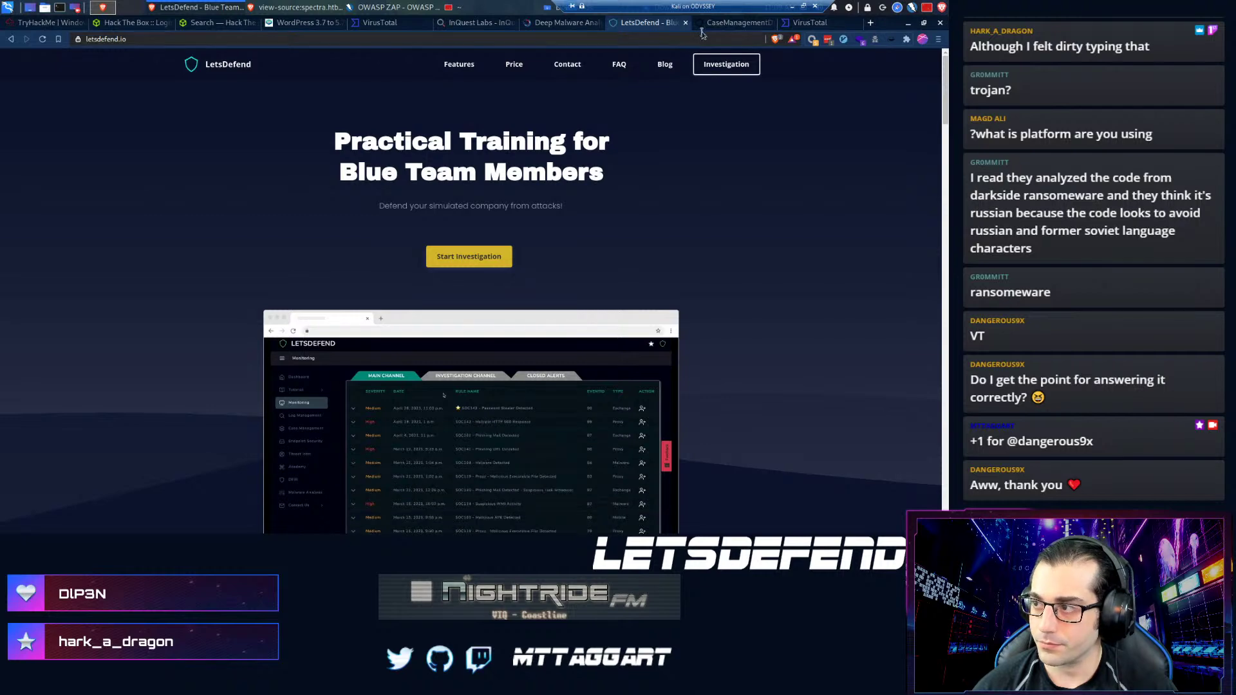
click(733, 23)
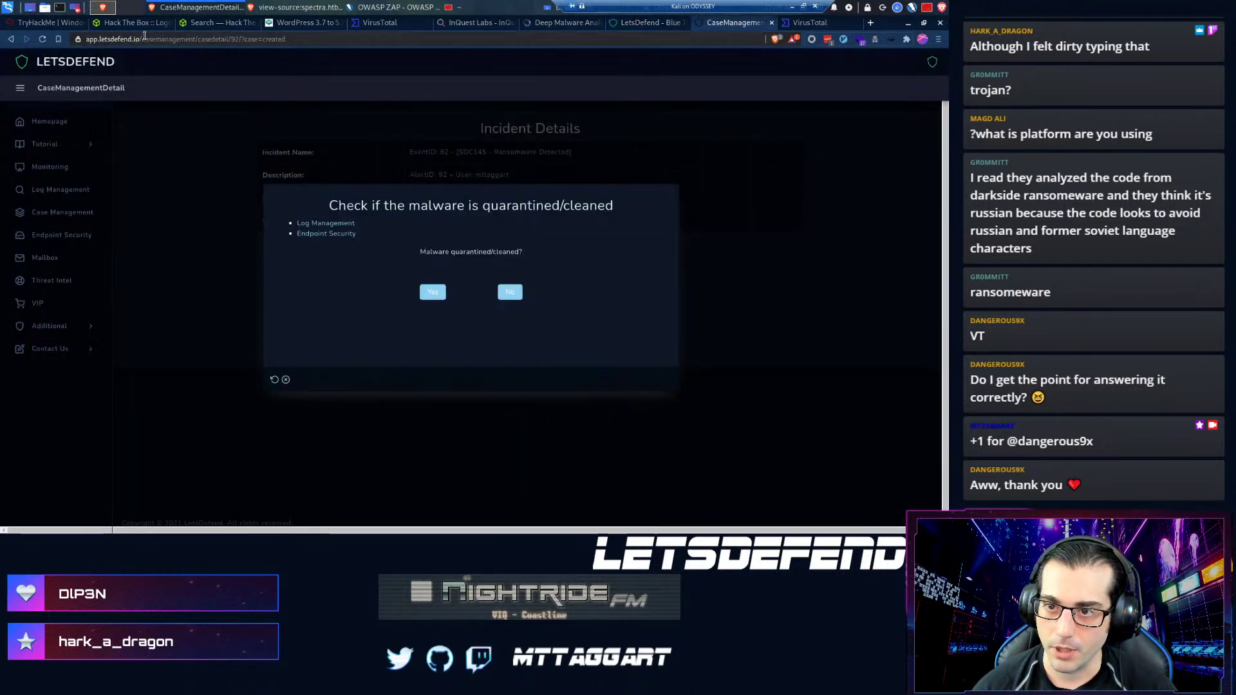
click(142, 39)
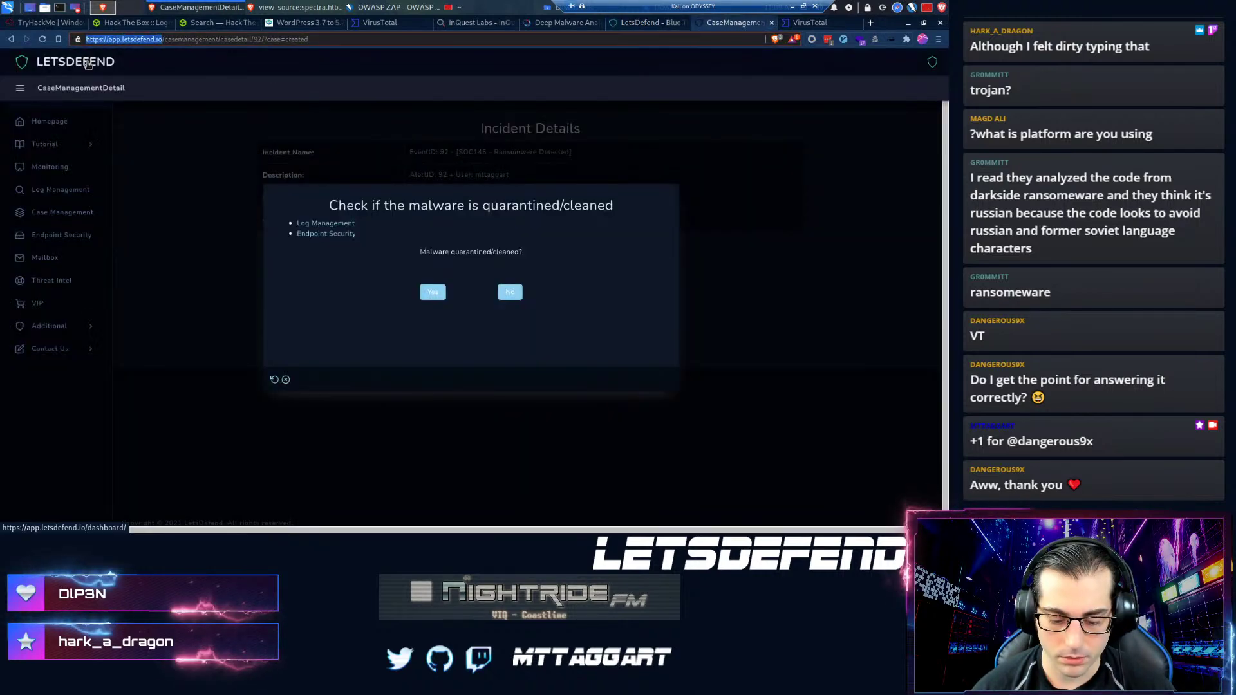
text(t)
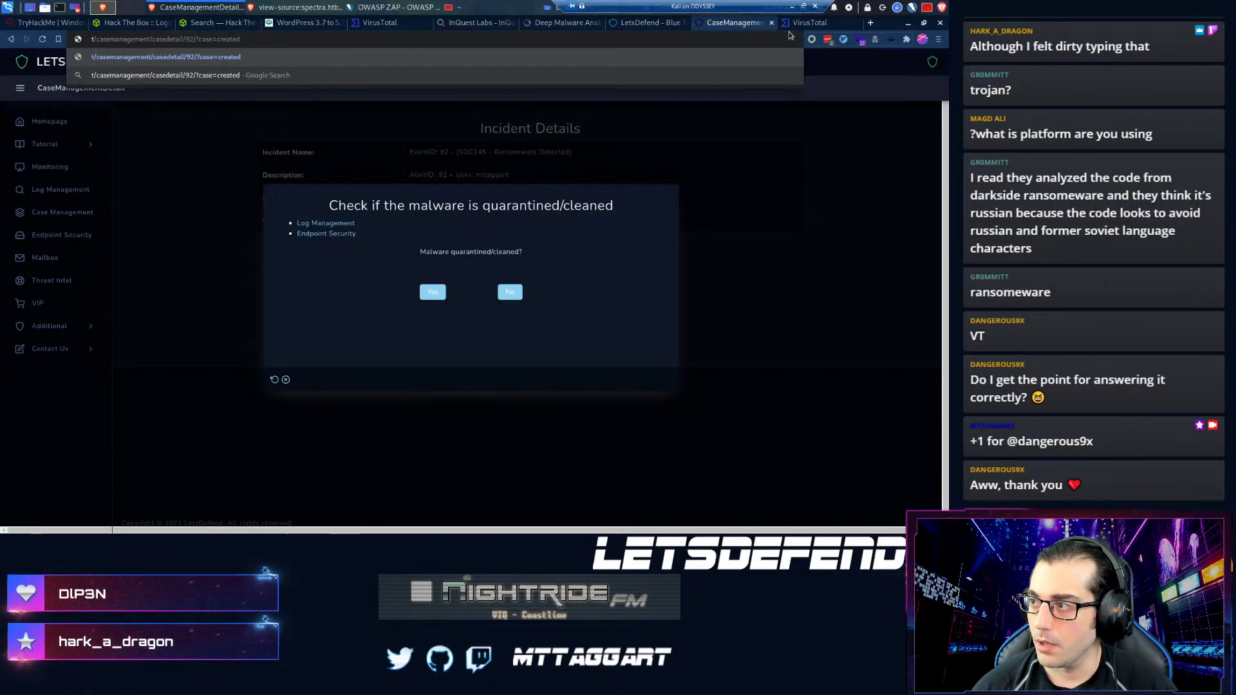
click(805, 23)
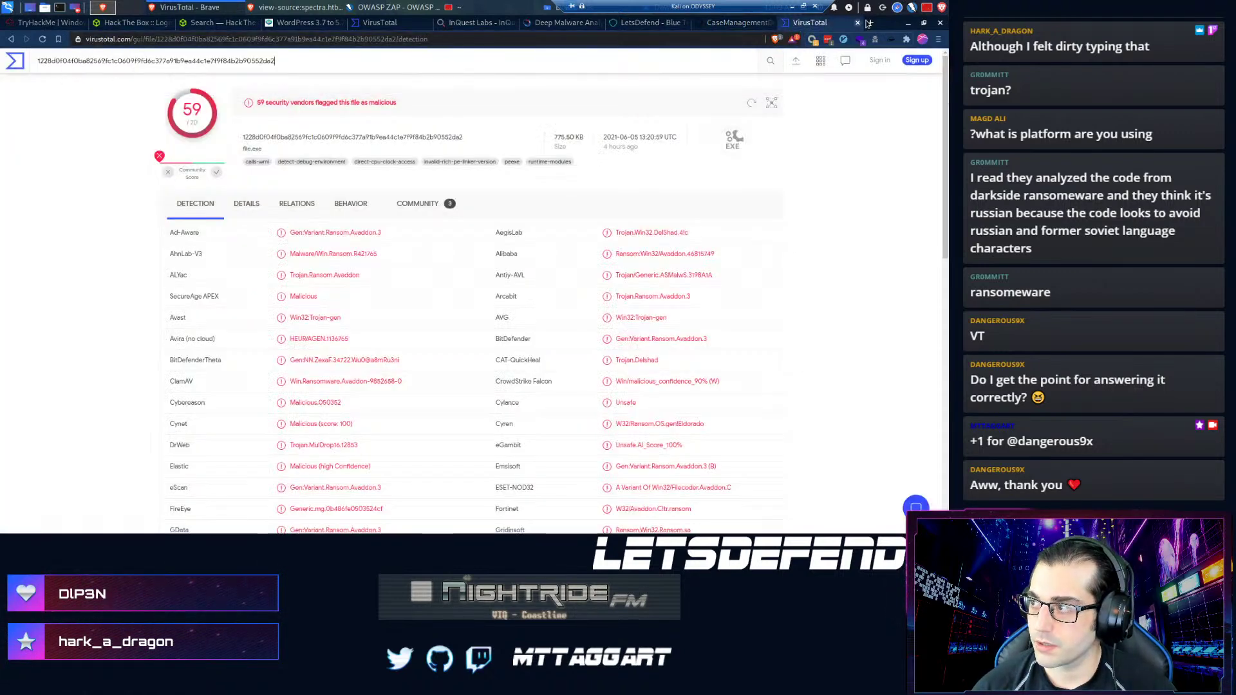
- Load the LetsDefend app in a new tab and show the Endpoint Security host list
key(ctrl+t)
text(app.letsdefend.io)
key(Return)
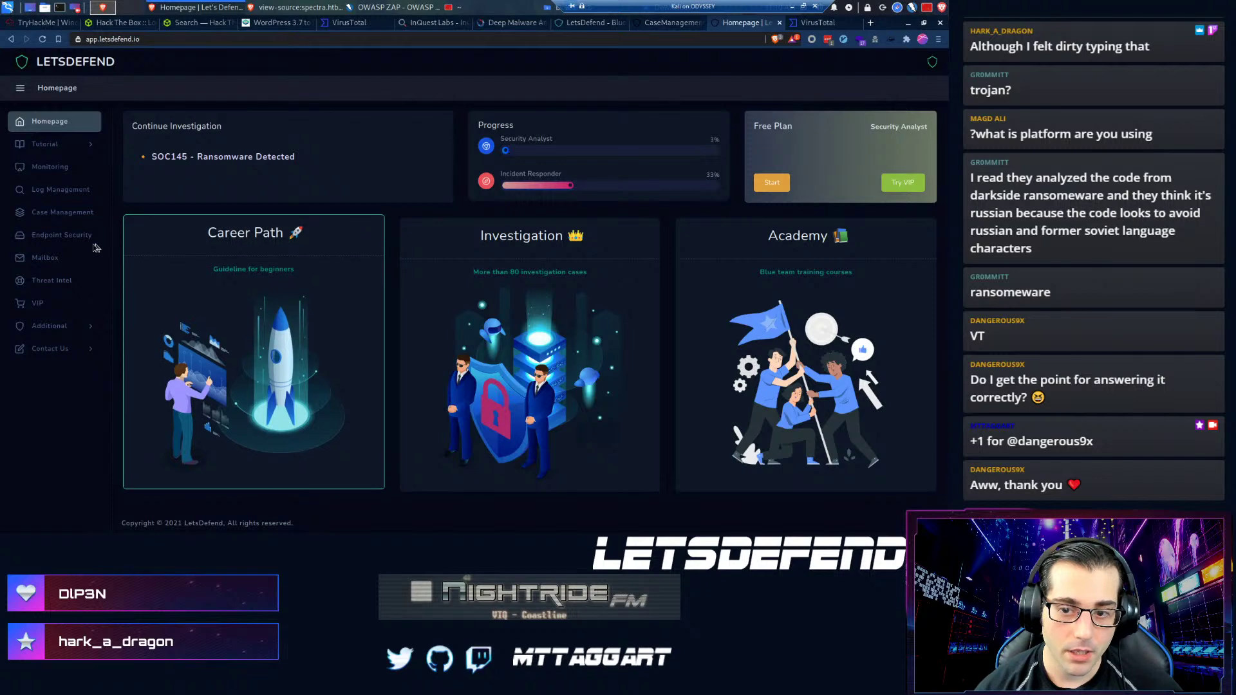
click(70, 235)
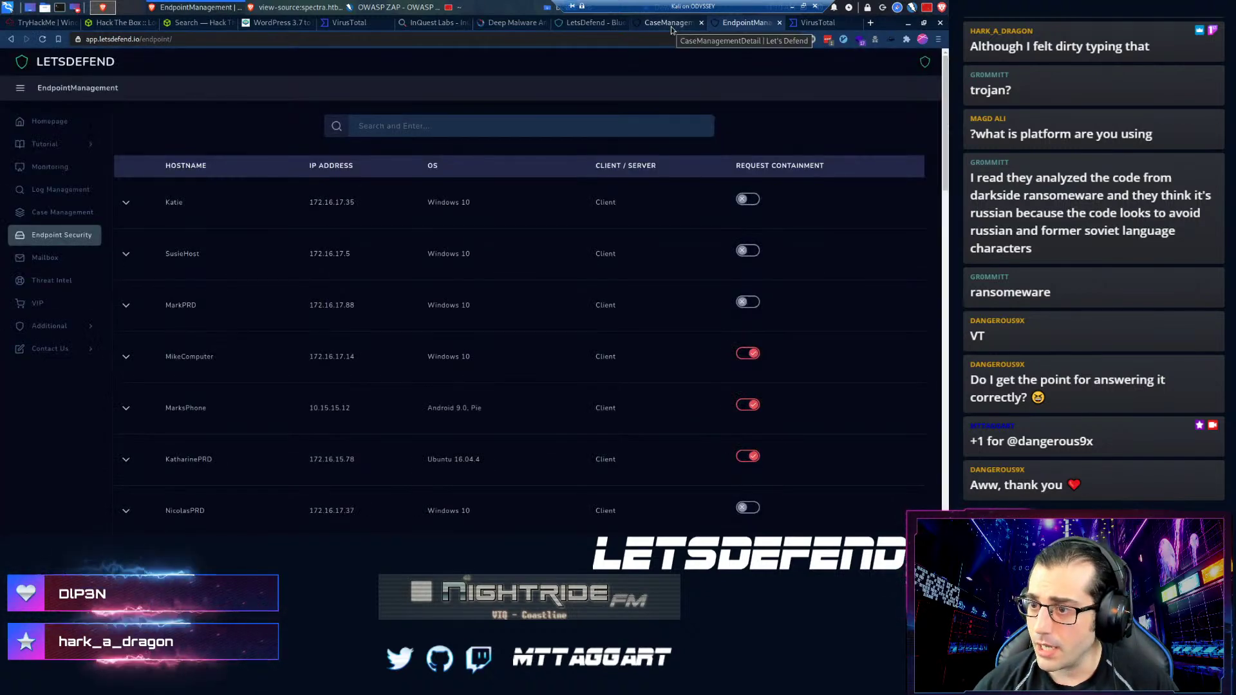
click(671, 25)
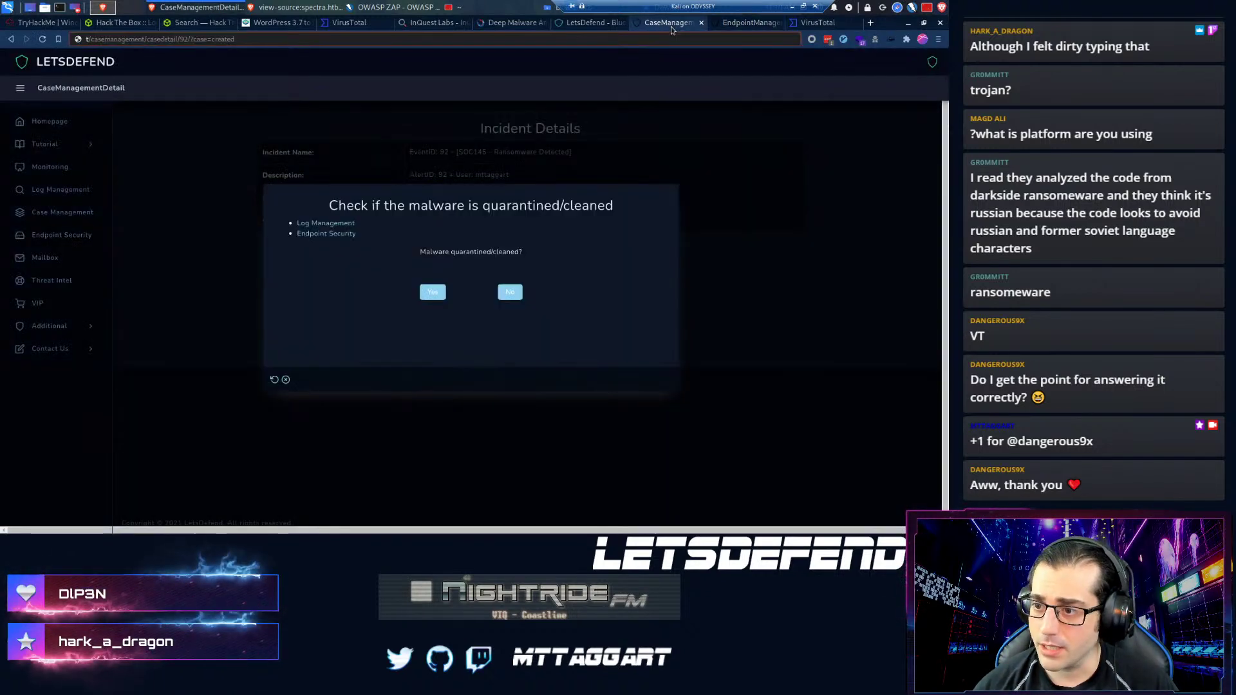
click(719, 29)
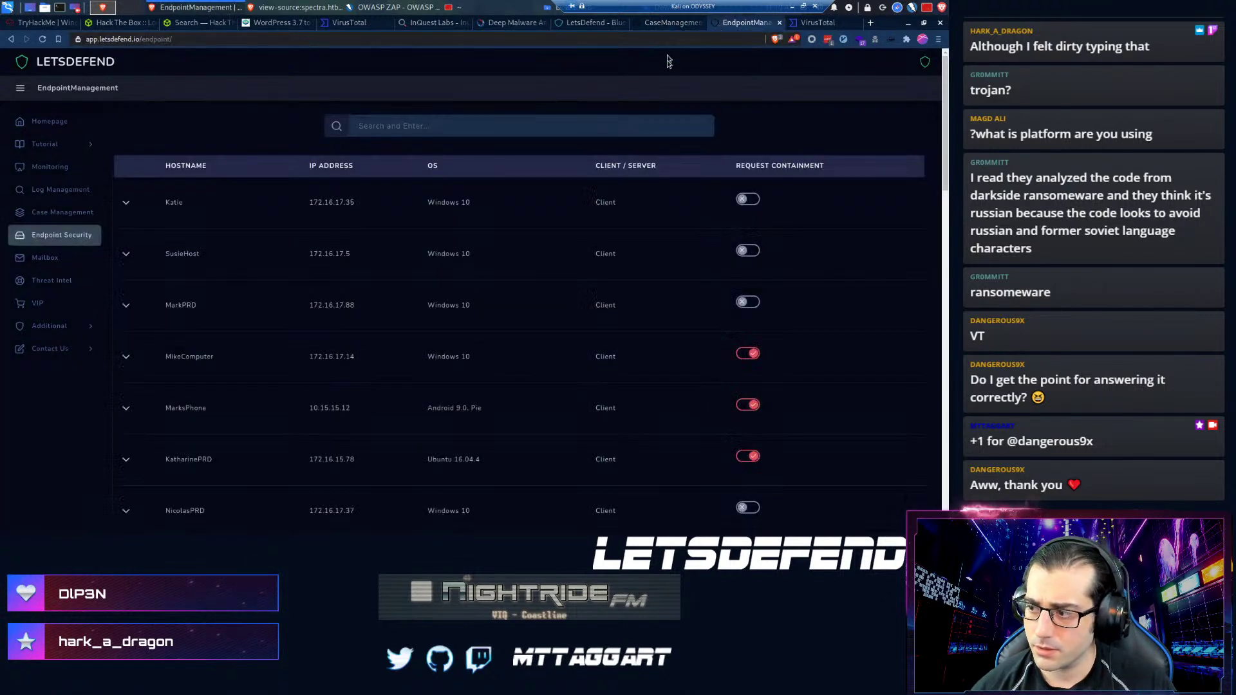
- Review the SOC145 alert details among the alerts under investigation
click(21, 167)
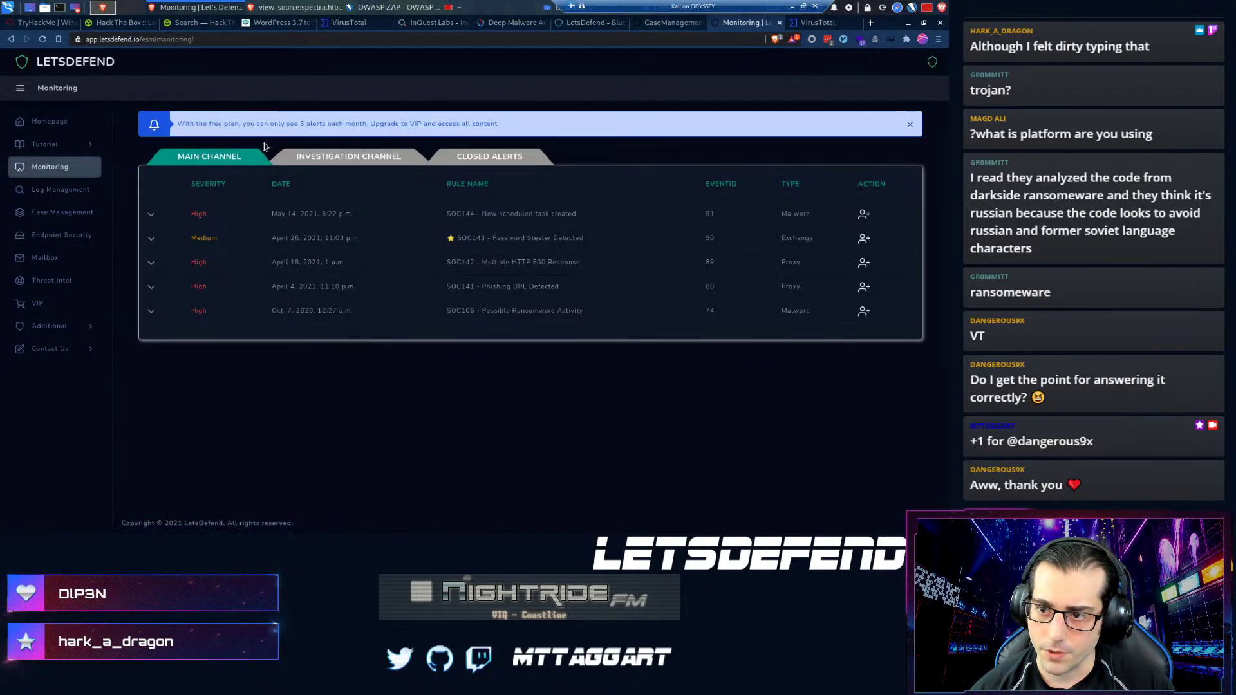
click(339, 158)
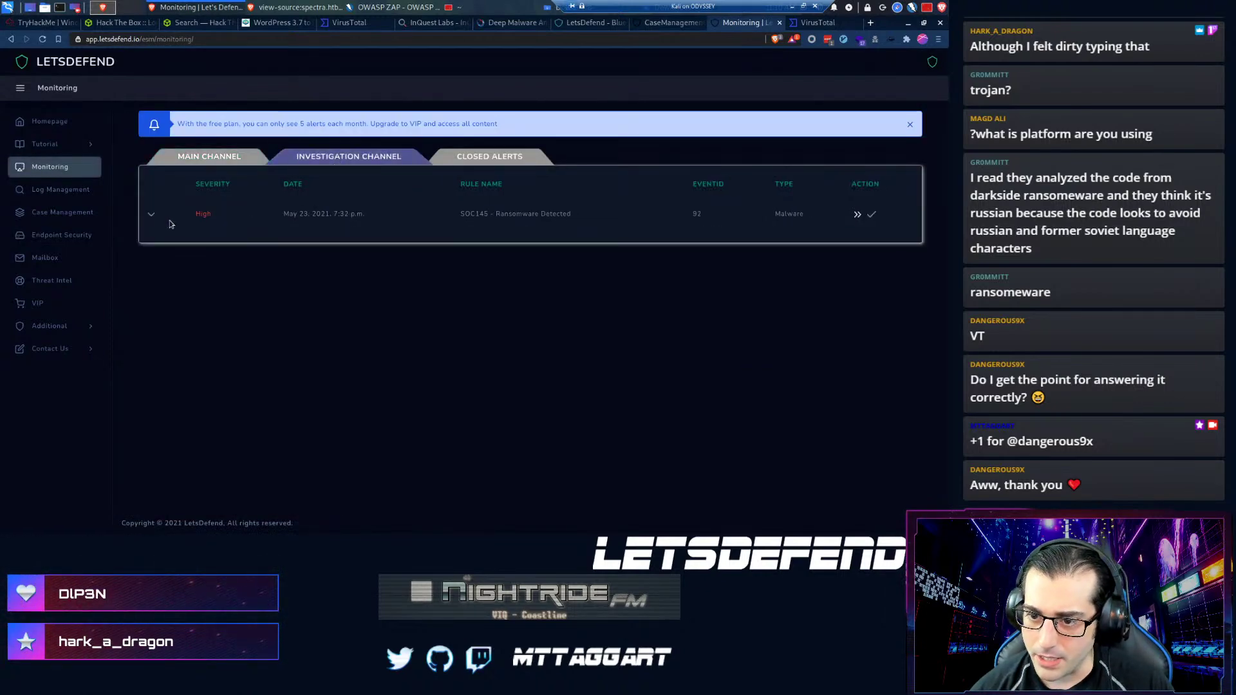
click(148, 215)
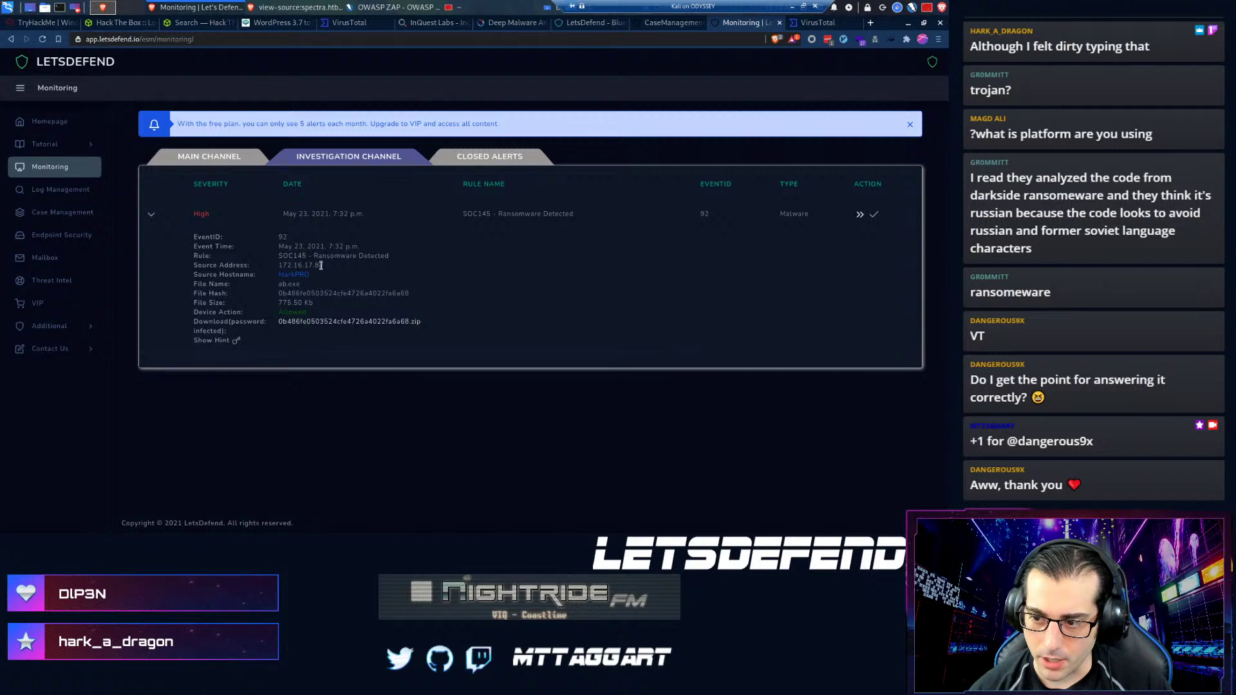
- Request containment of the MarkPRD host in Endpoint Security
click(33, 237)
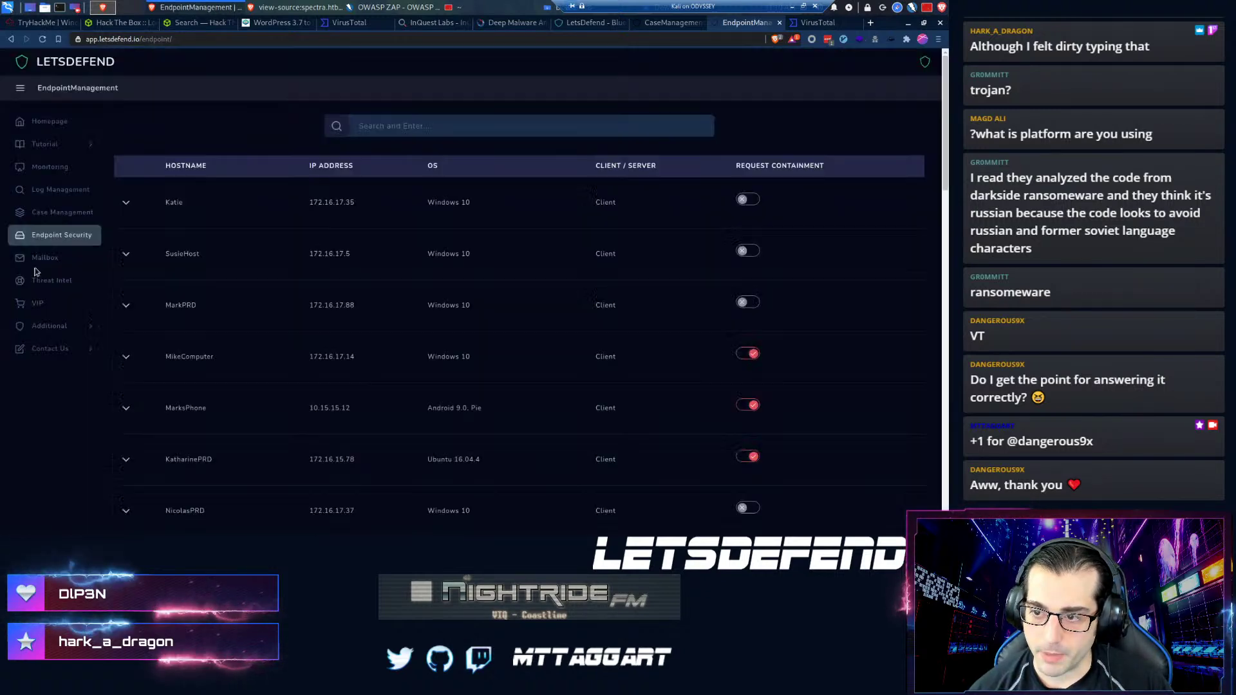
click(406, 126)
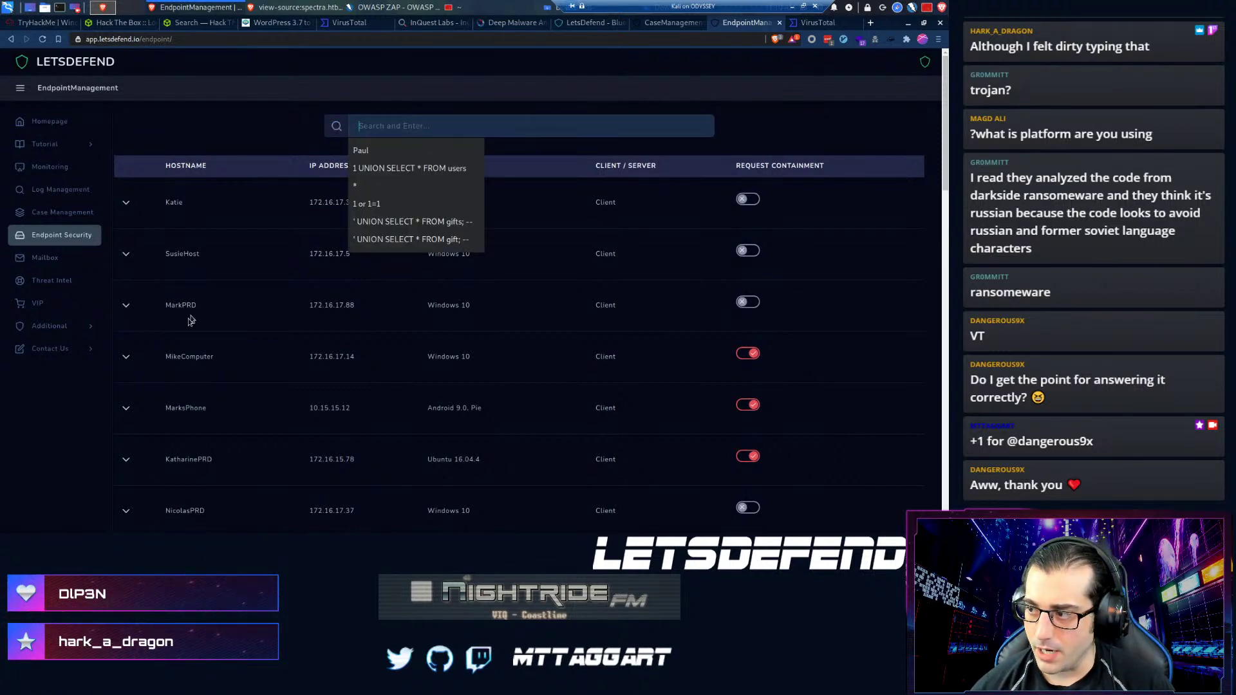
click(154, 313)
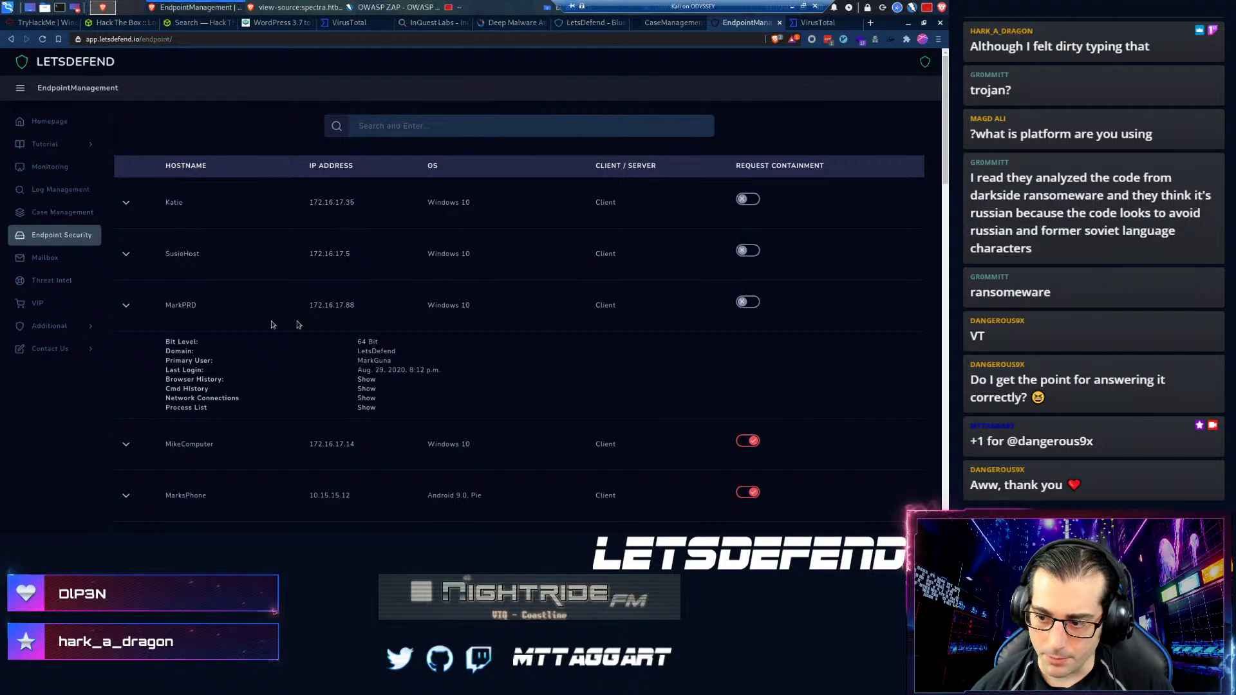
click(745, 304)
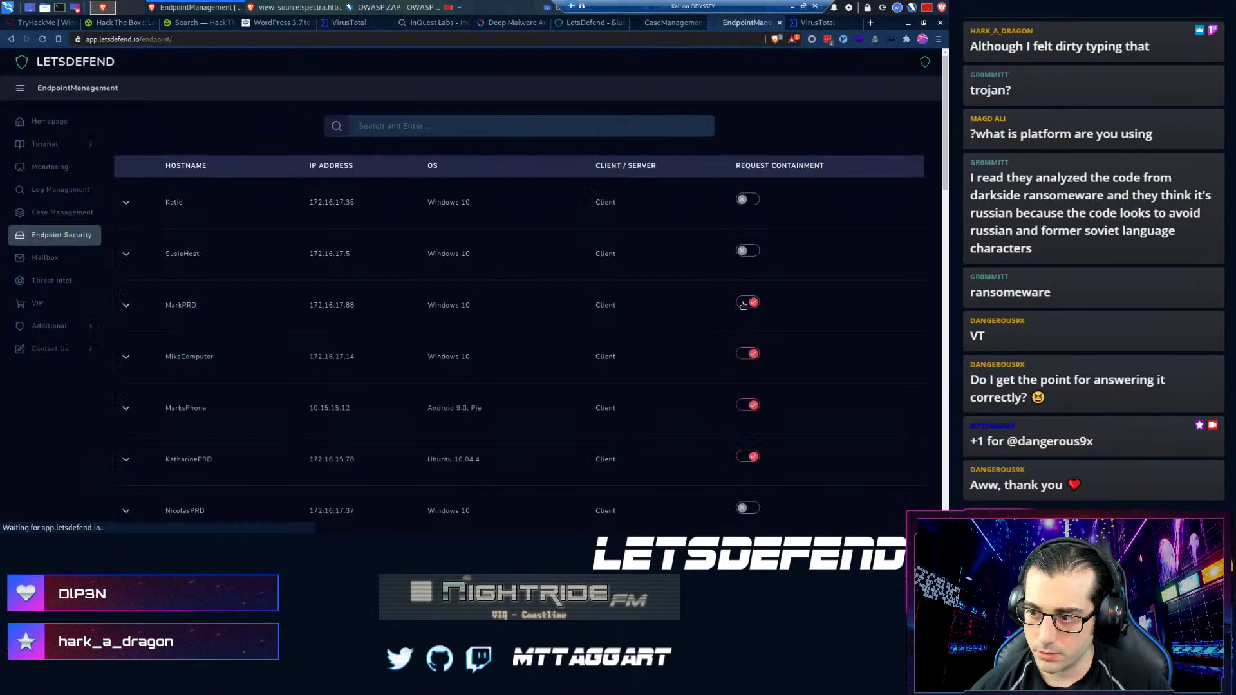
click(125, 306)
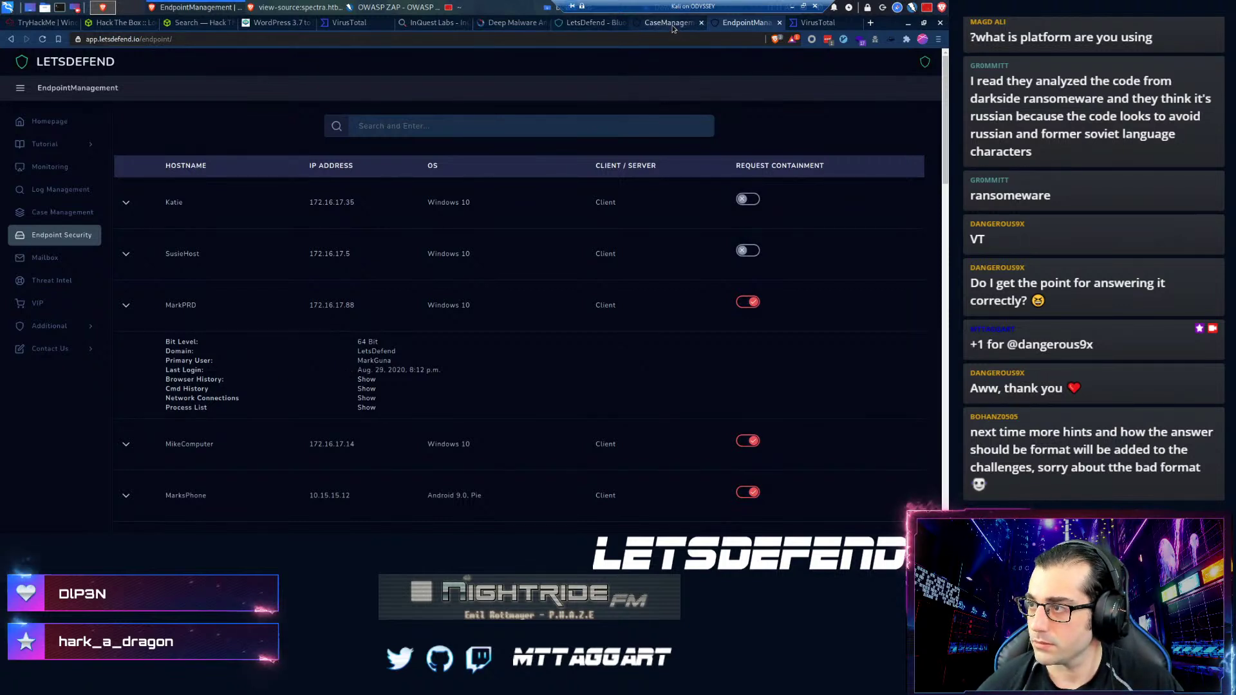
- Confirm MarkPRD's containment and answer the playbook's quarantine question to reach Analyze Malware
click(640, 23)
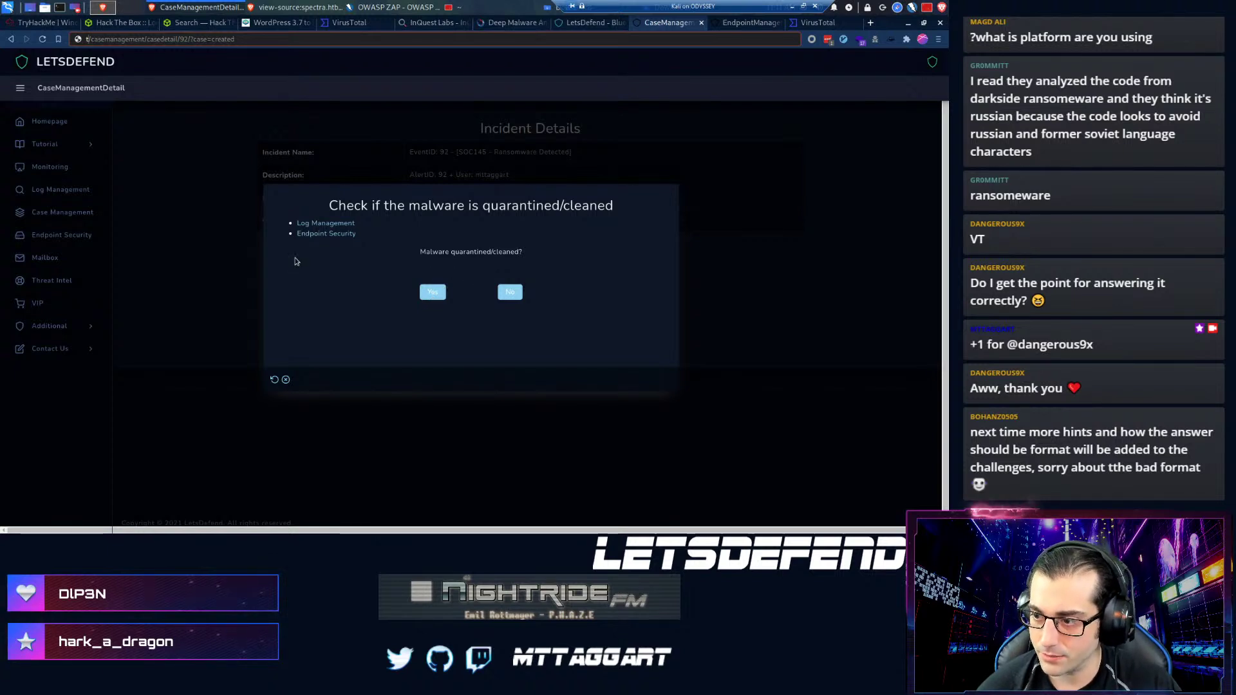
click(747, 23)
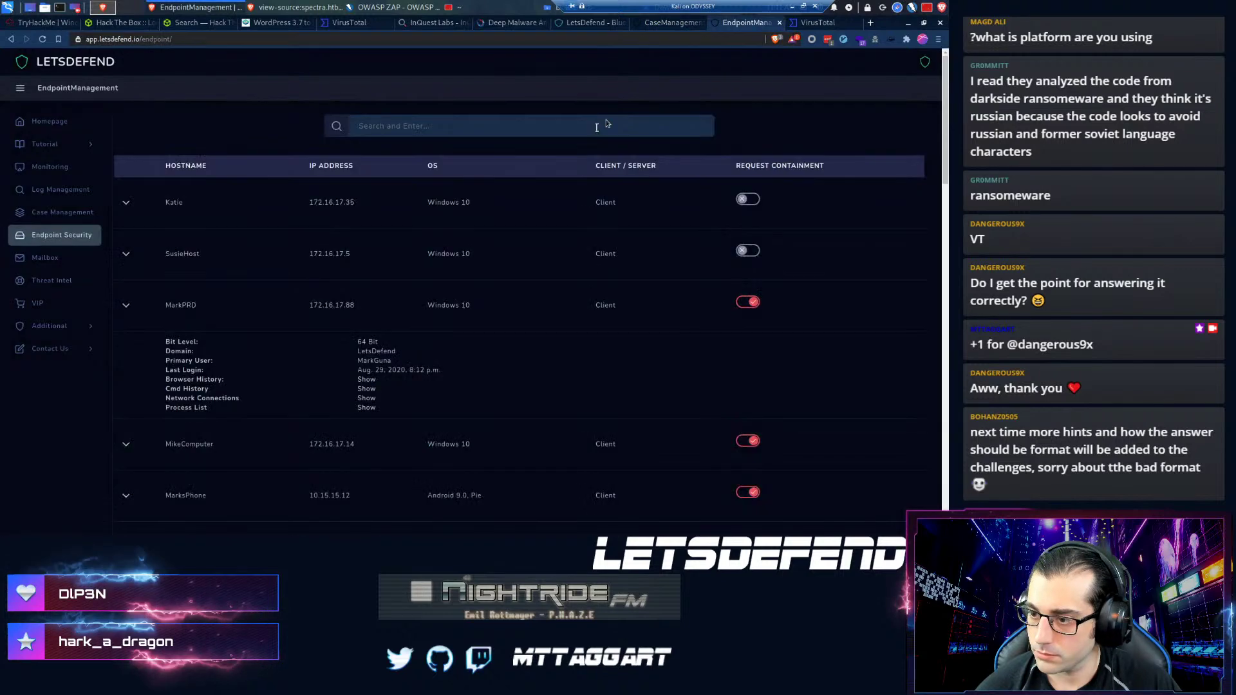
click(668, 25)
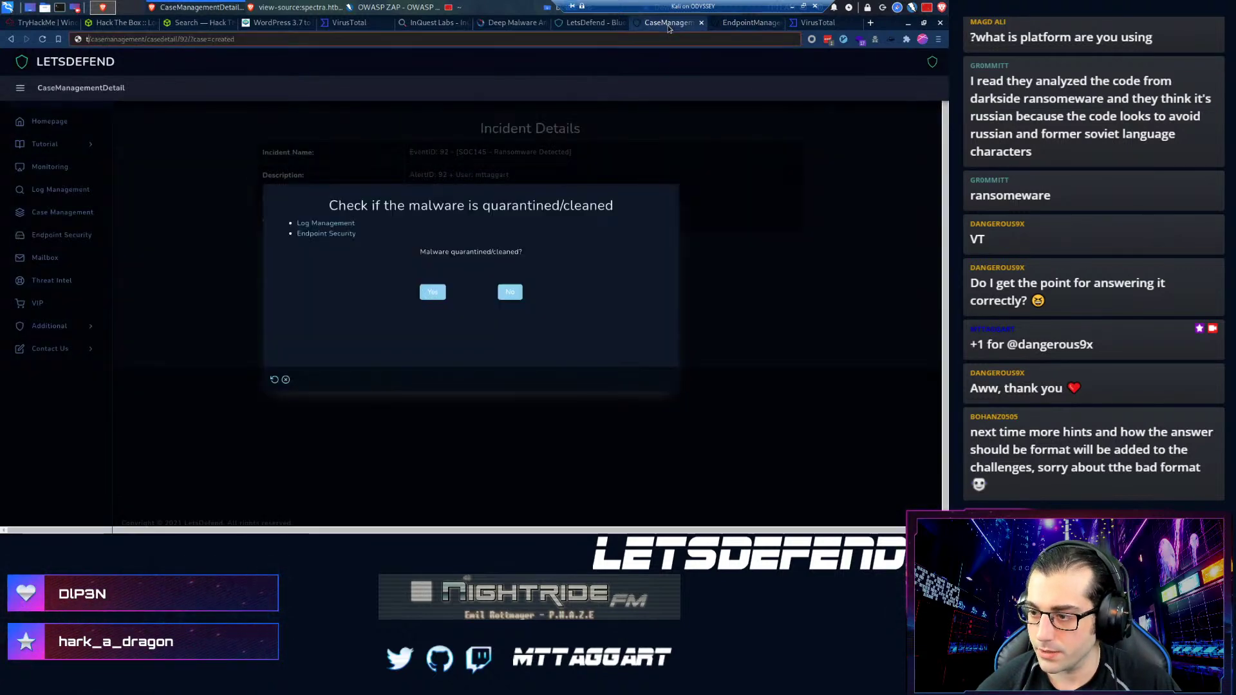
click(431, 291)
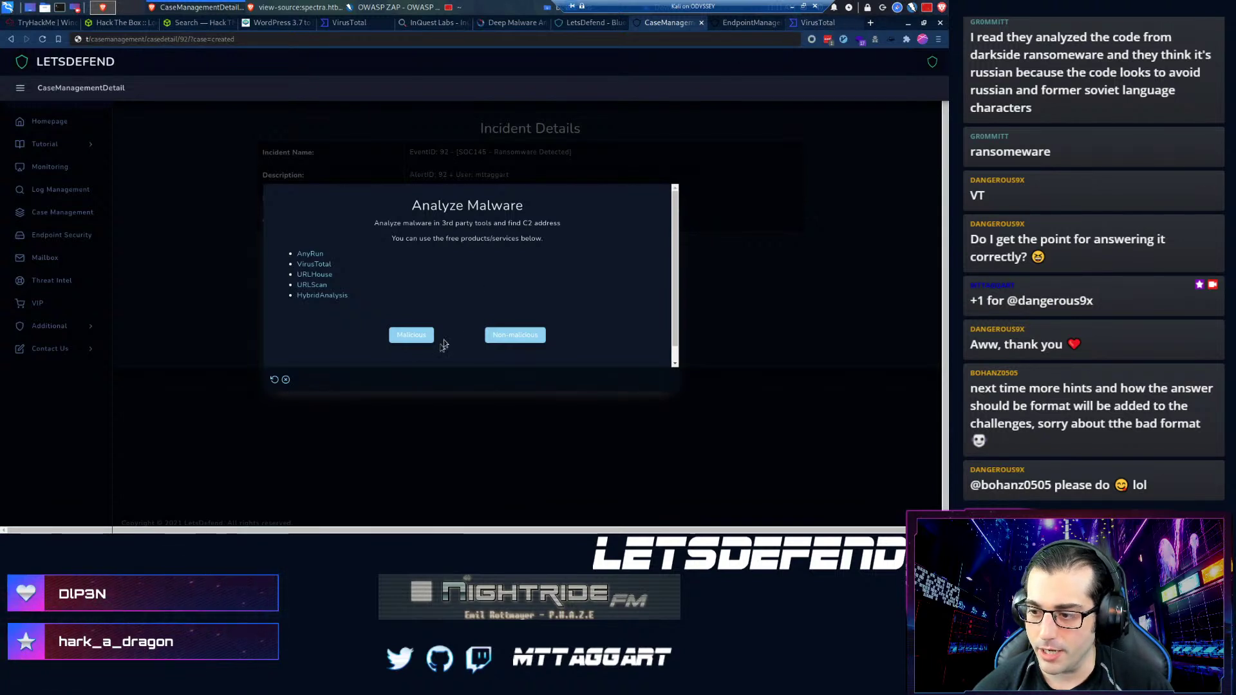
- Mark the analysed file as Malicious, then return to the VirusTotal report
click(407, 335)
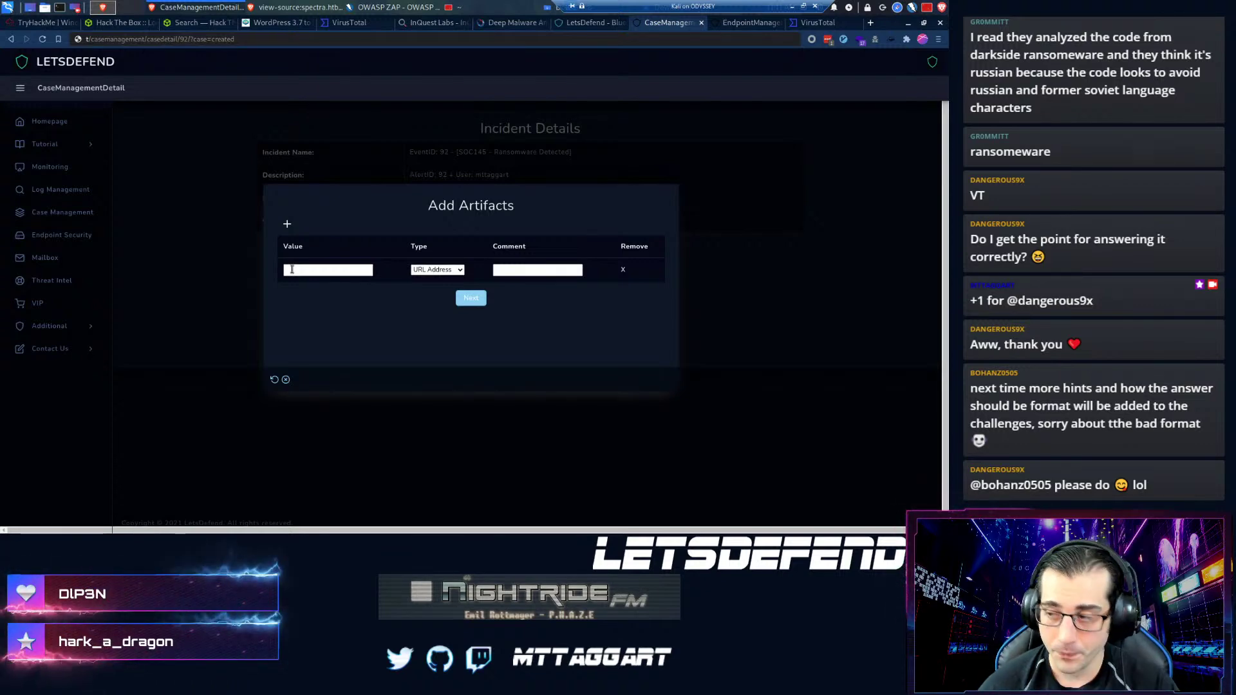
click(818, 25)
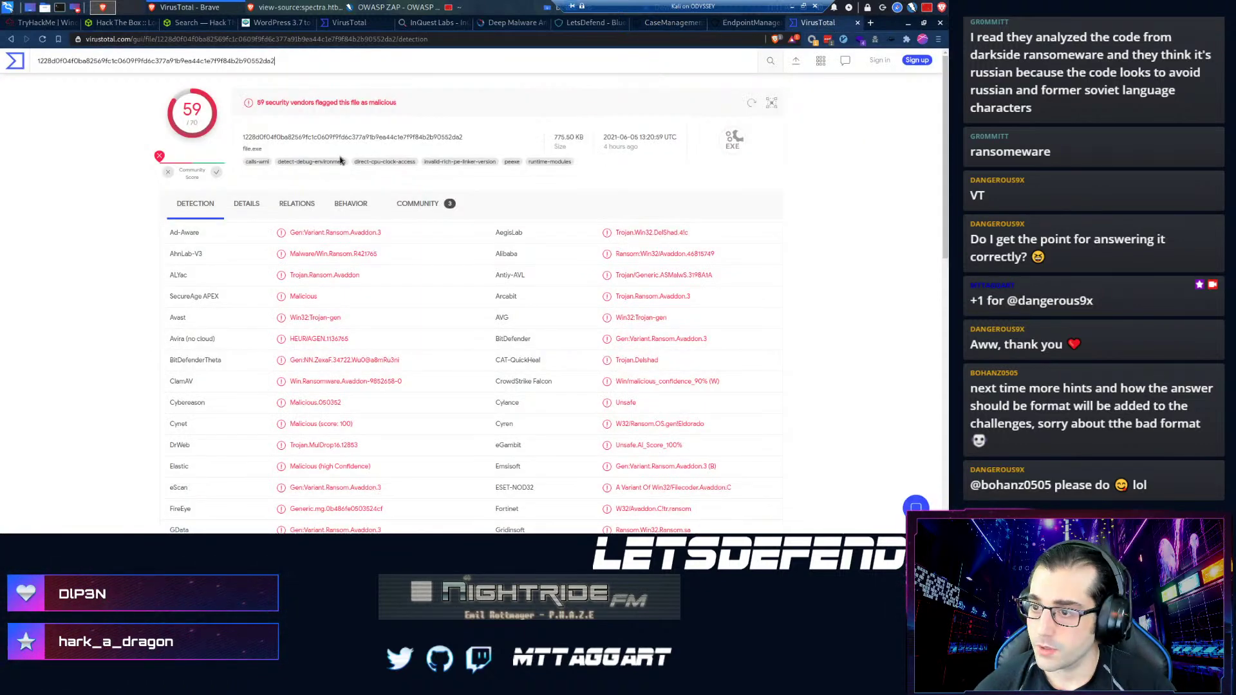
- Read VirusTotal's community comments identifying the file as Avaddon ransomware
click(415, 202)
scroll(175, 325, down, 1)
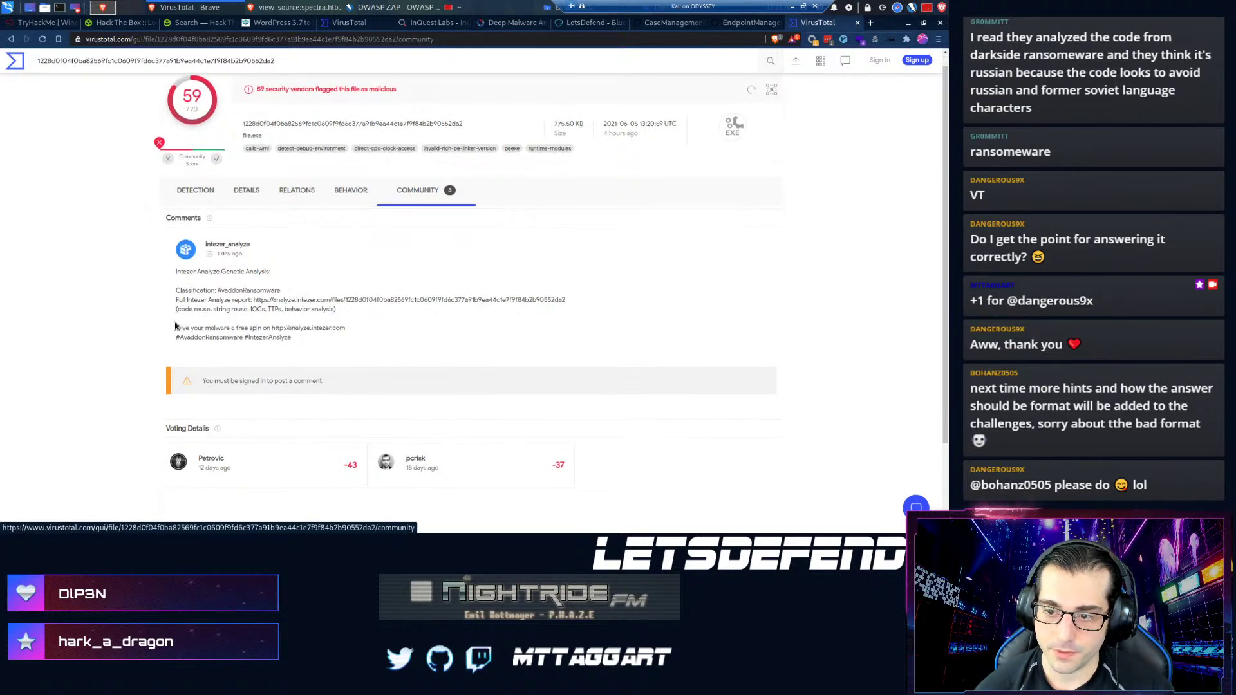
scroll(175, 322, up, 1)
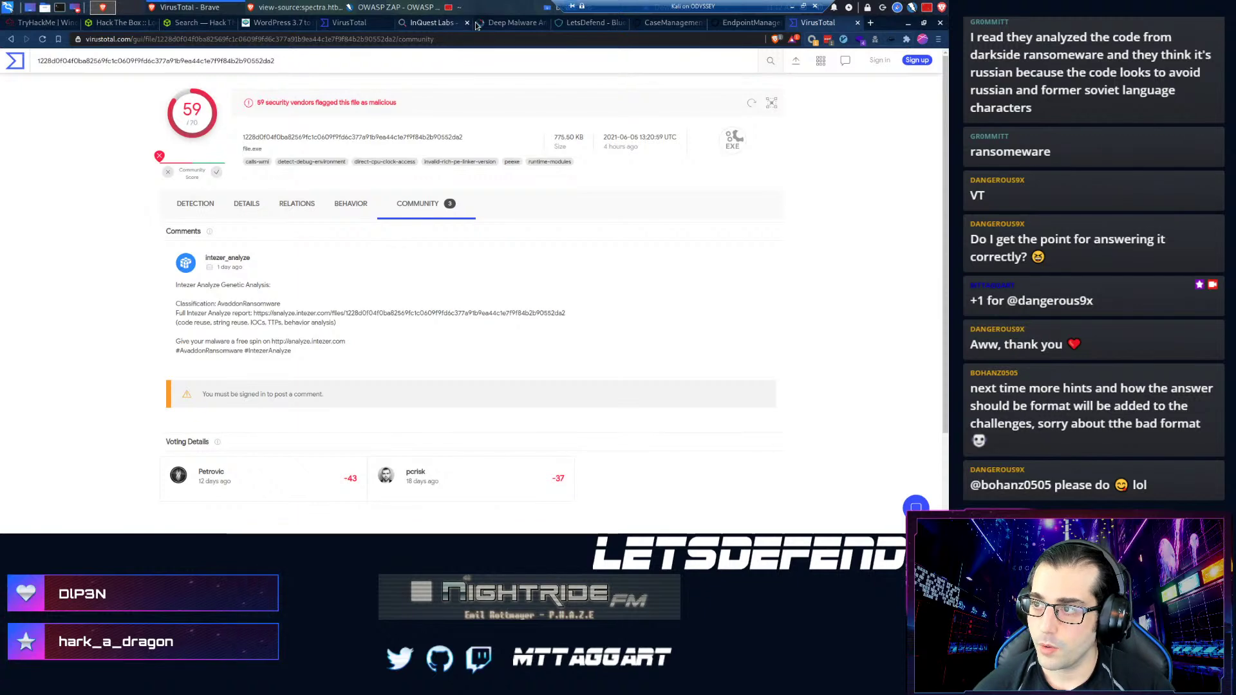
- Load app.any.run in a new browser tab
key(ctrl+t)
text(app.any.run)
key(Return)
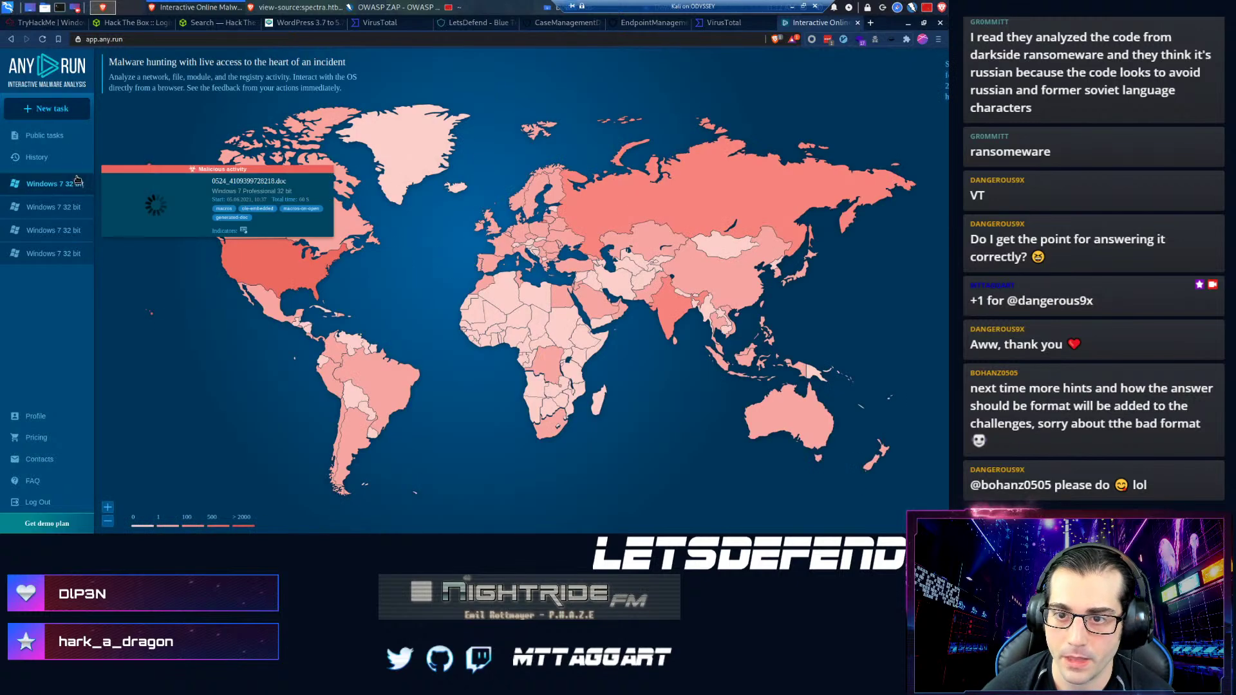
- Upload ab.bin from Downloads as a new ANY.RUN task and run it publicly, accepting the terms
click(65, 117)
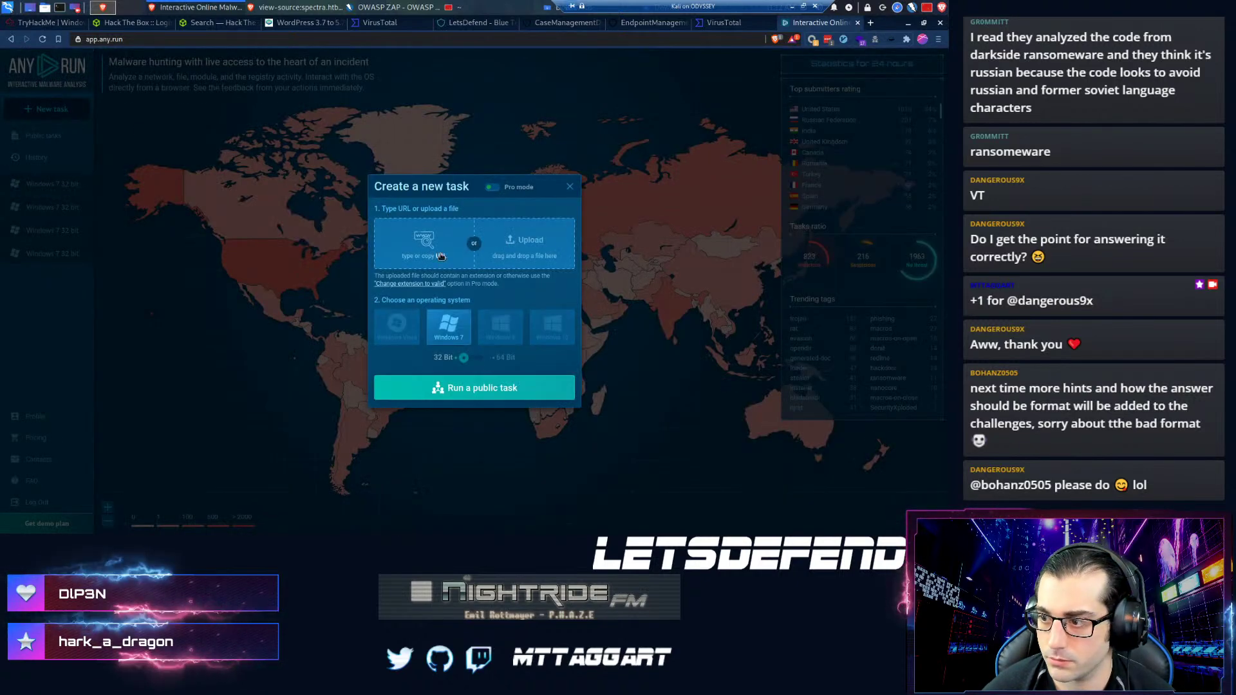
click(441, 251)
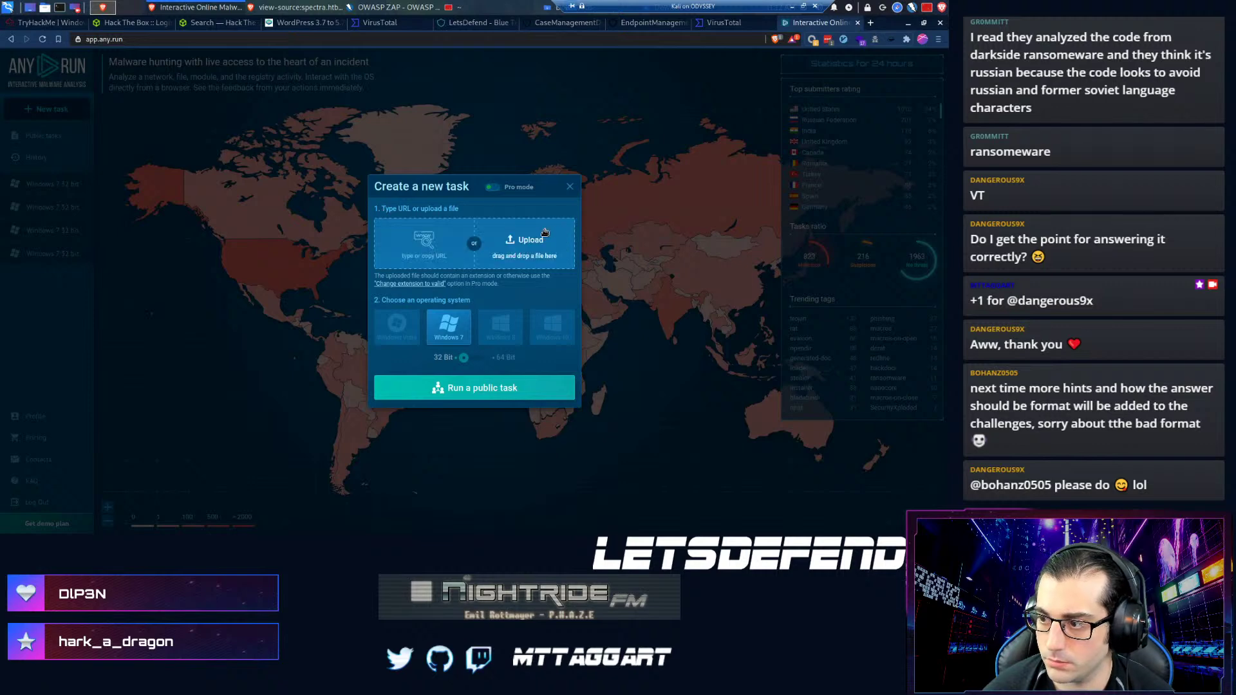
click(545, 233)
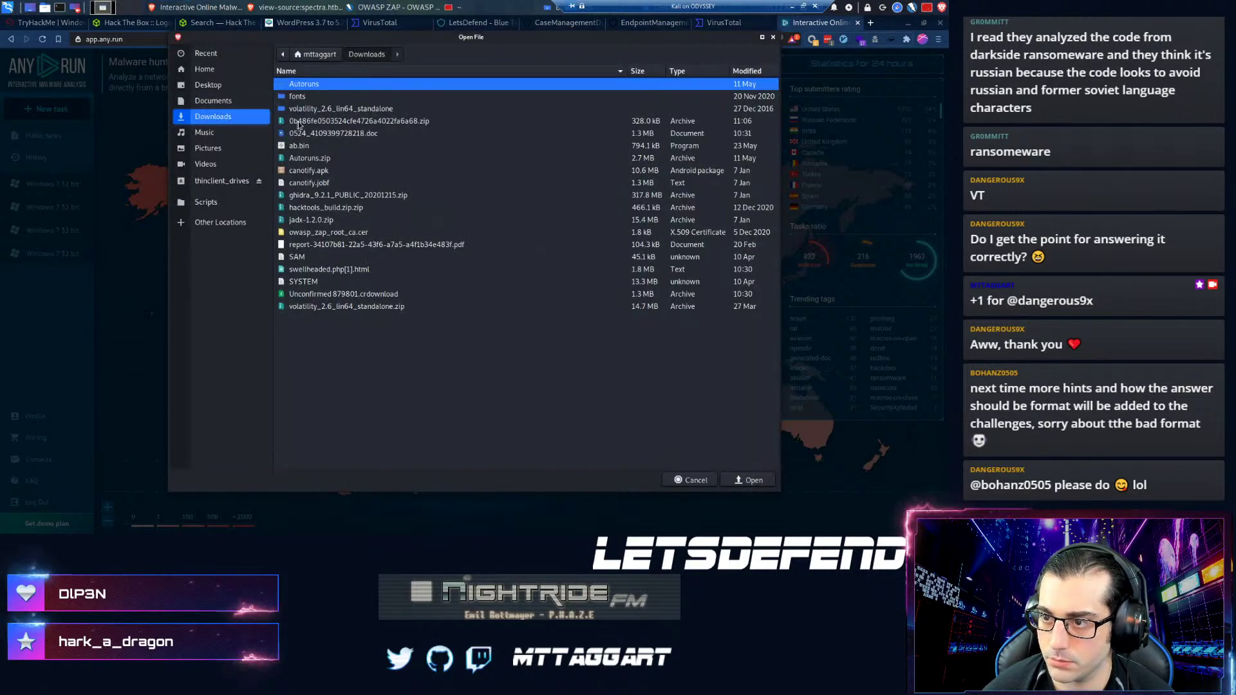
double_click(298, 146)
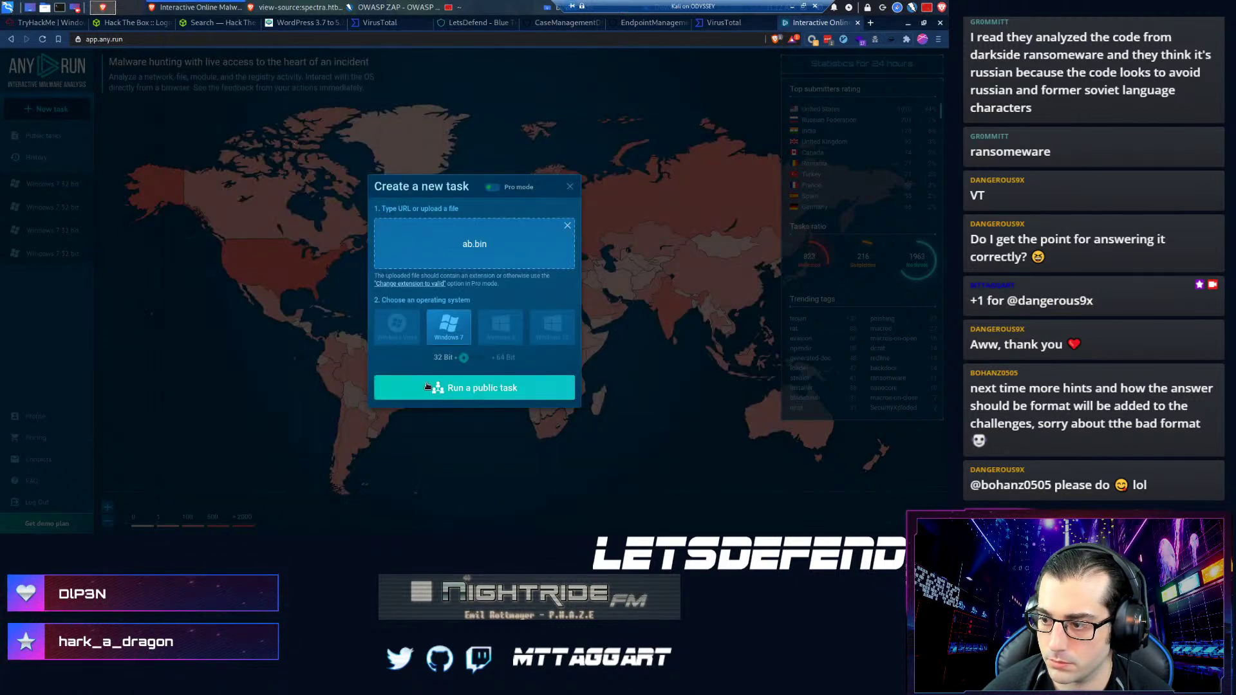
click(428, 386)
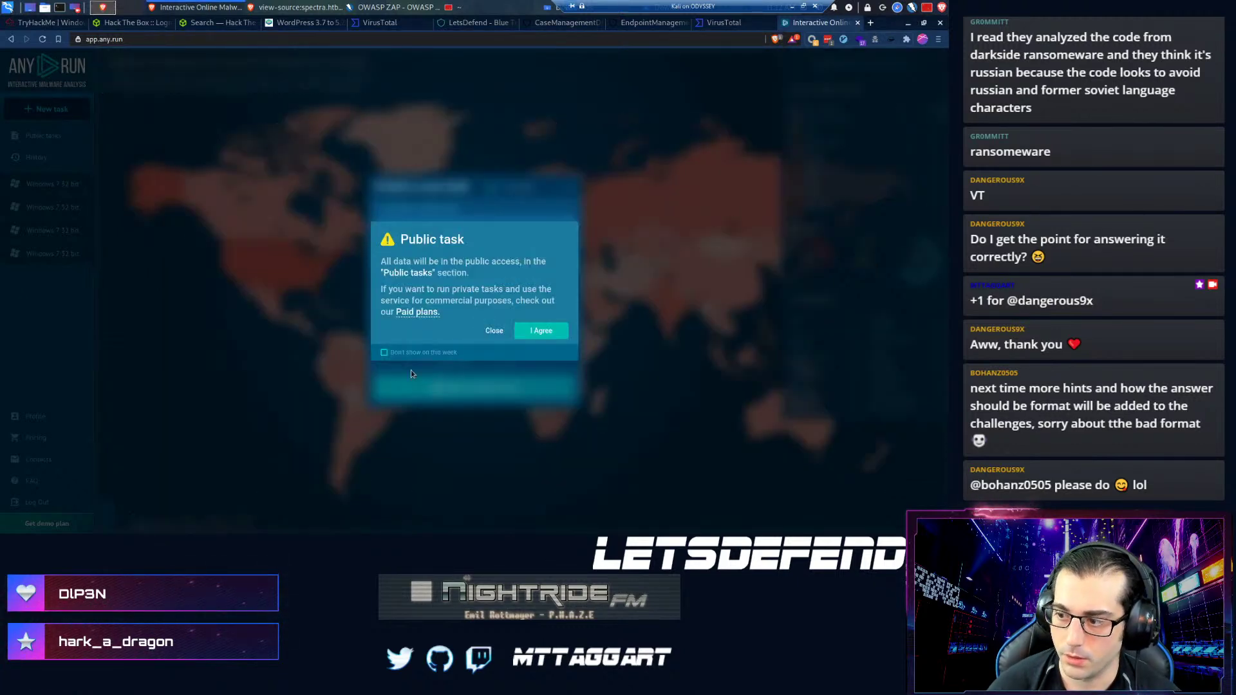
click(564, 332)
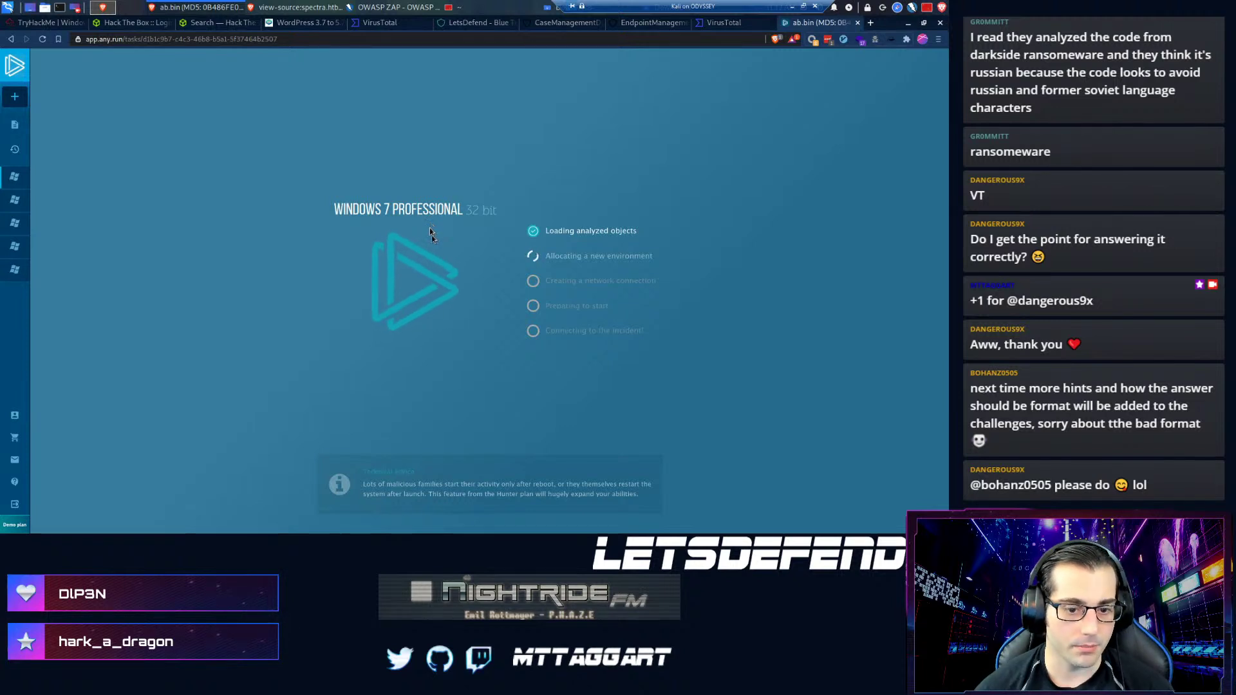
- Approve the sandbox's User Account Control prompt so ab.bin runs with admin rights
mouse_move(14, 246)
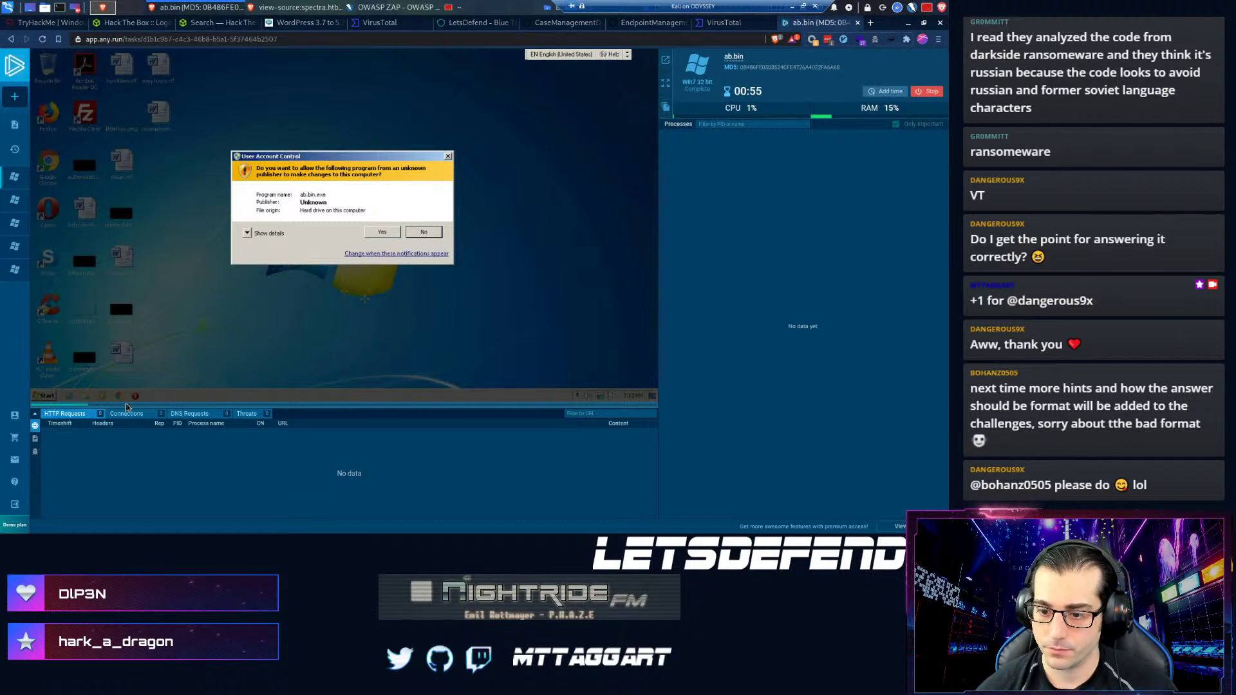
click(390, 236)
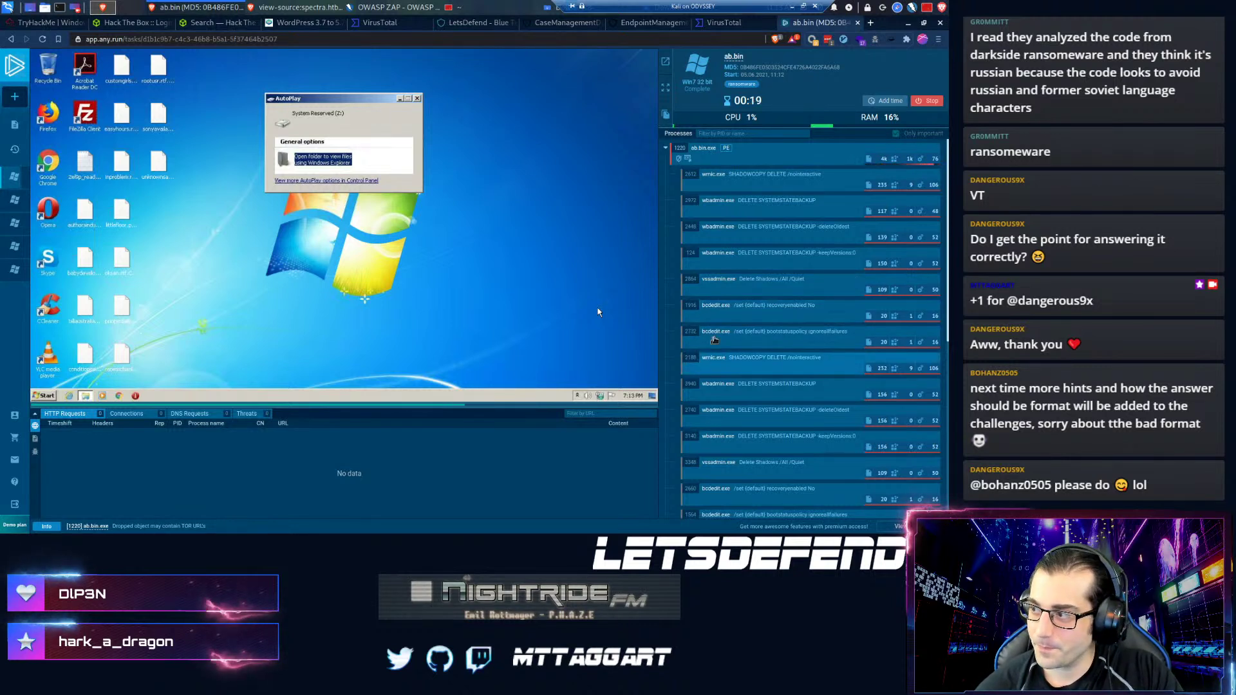
- Scroll through ab.bin's backup-deleting child processes and open the sample's text report in a new tab
scroll(726, 193, down, 5)
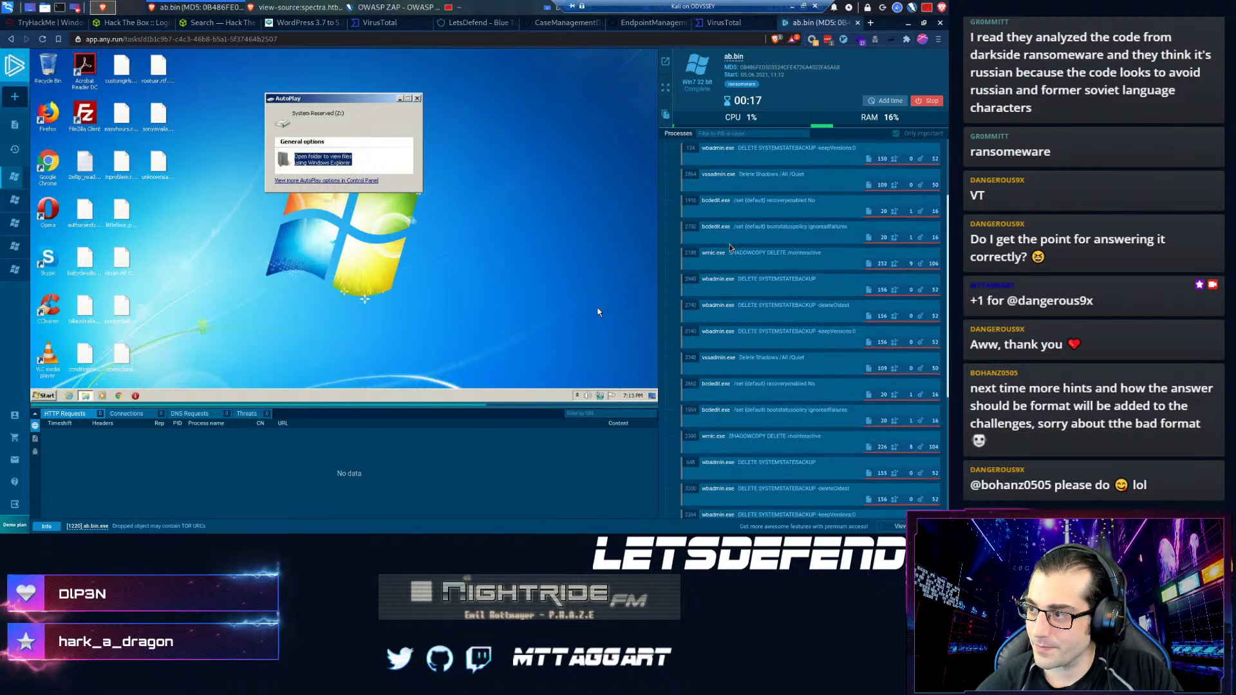
scroll(729, 248, down, 1)
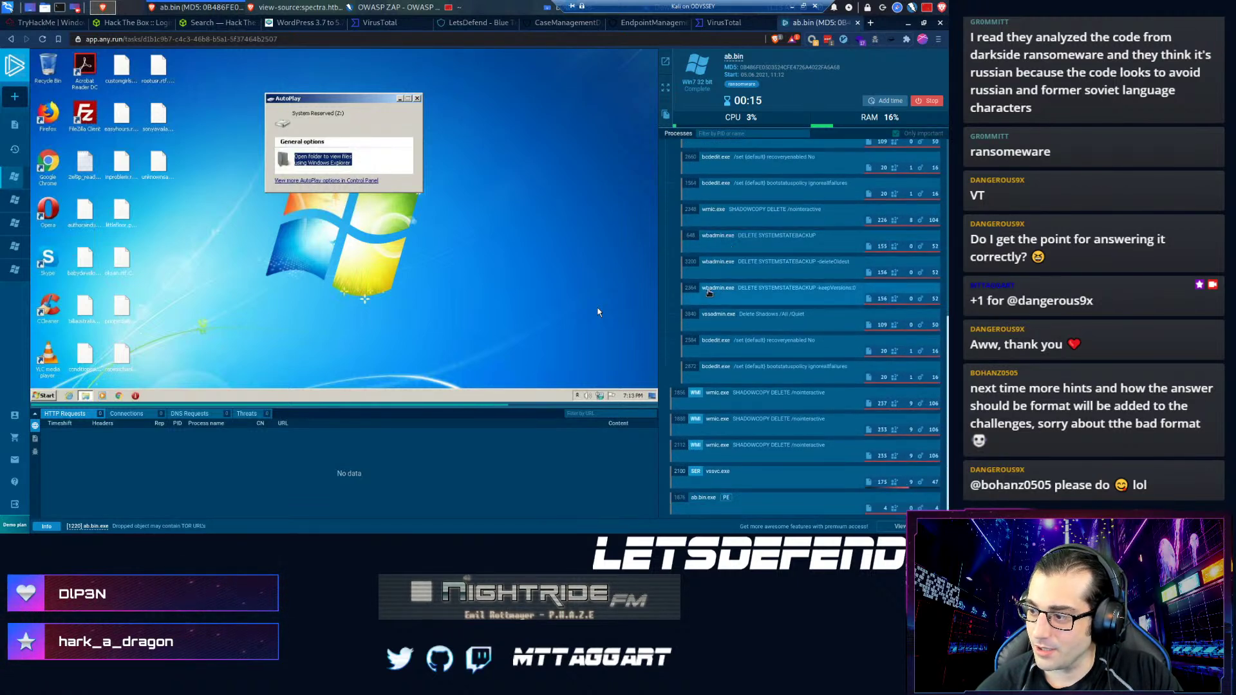
scroll(711, 361, up, 5)
scroll(712, 354, up, 5)
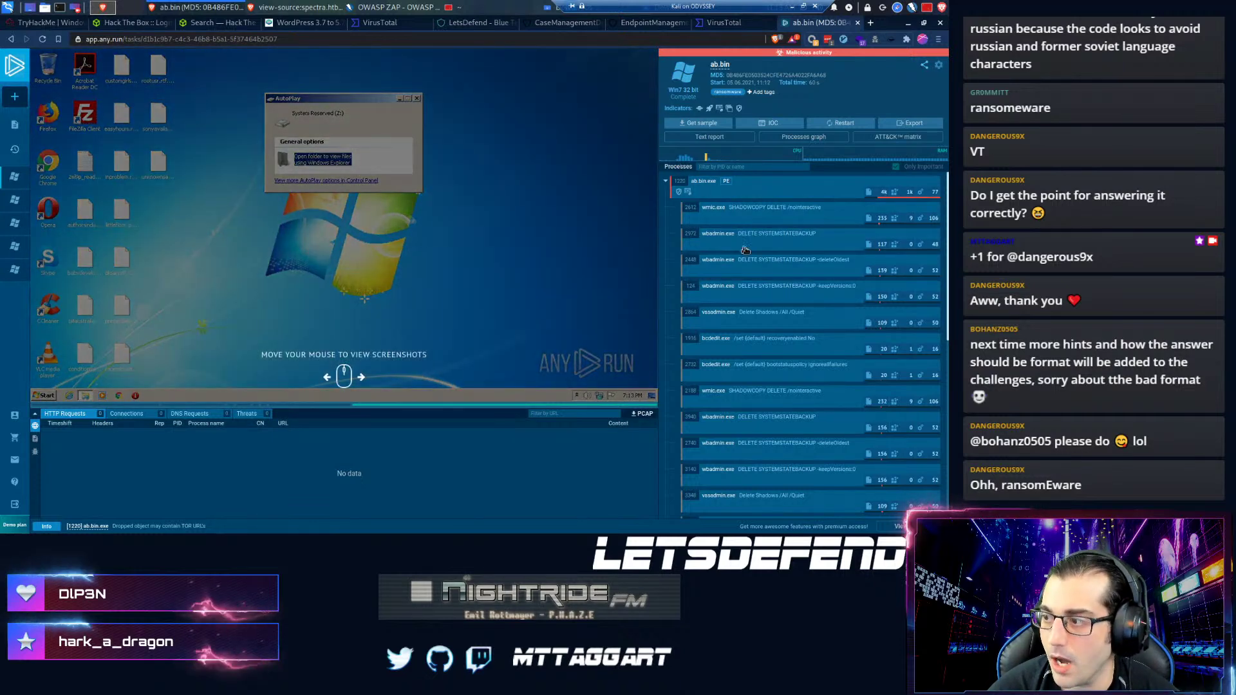
scroll(719, 322, down, 1)
scroll(719, 322, down, 5)
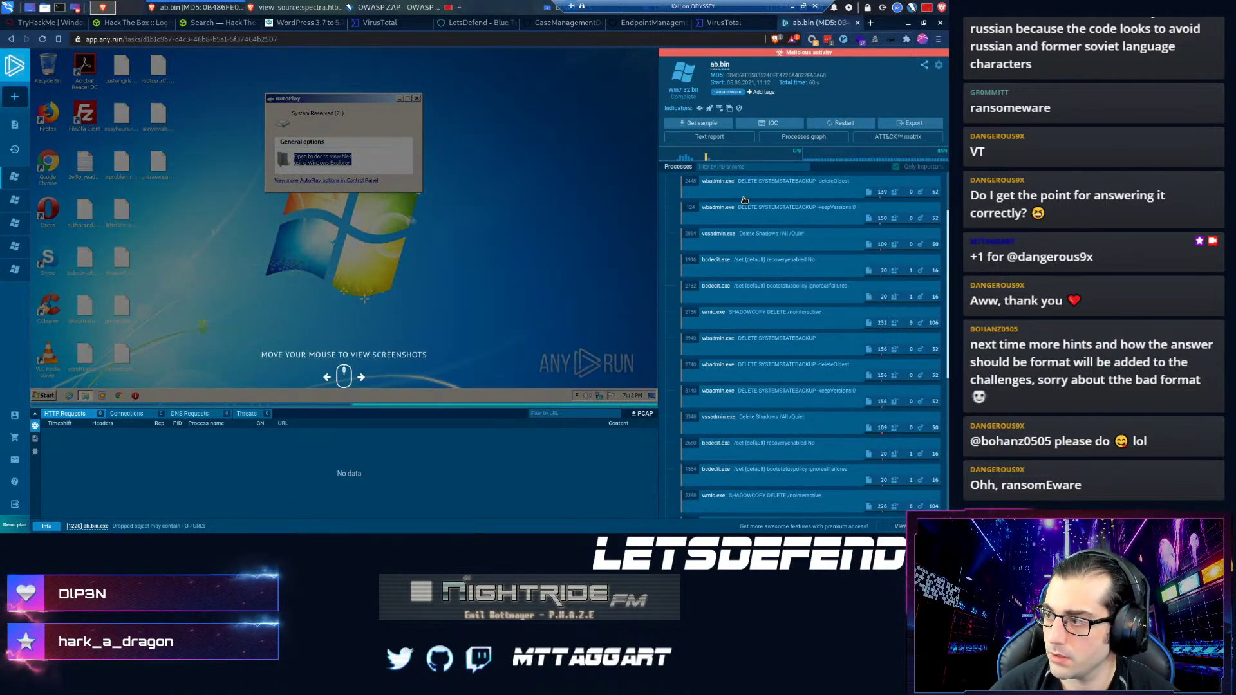
scroll(731, 254, down, 4)
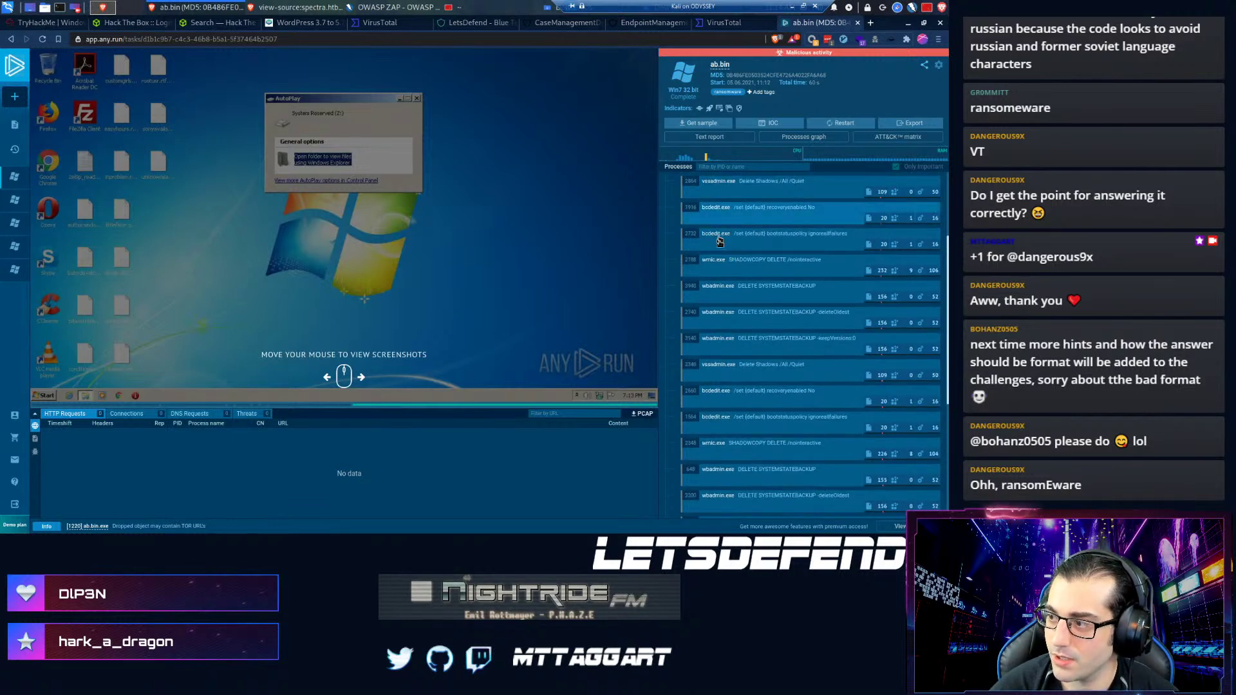
scroll(722, 257, down, 3)
scroll(727, 319, down, 6)
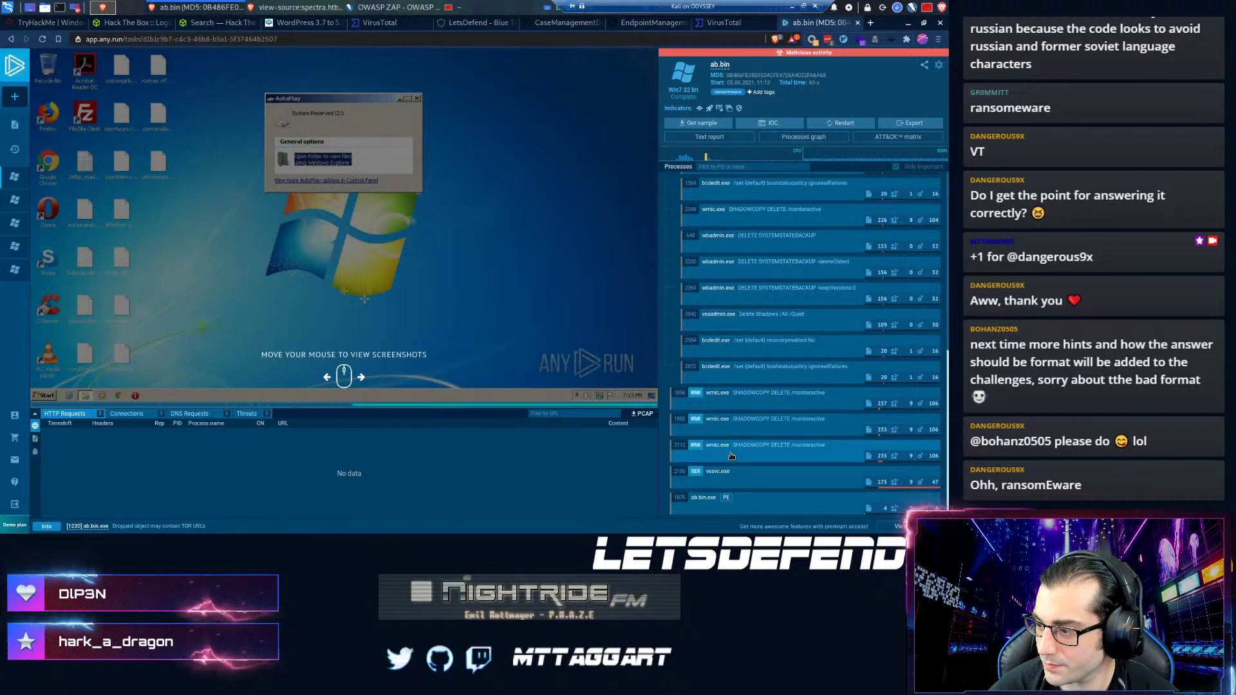
scroll(790, 456, down, 12)
scroll(790, 457, up, 1)
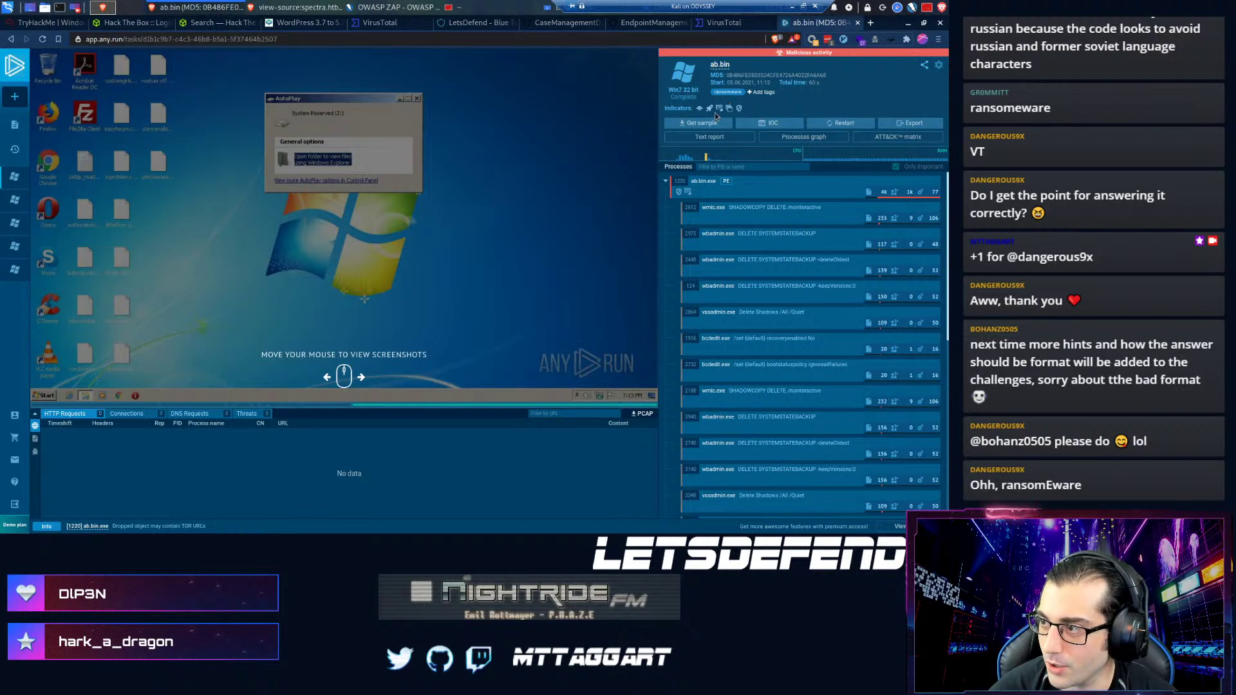
mouse_move(709, 112)
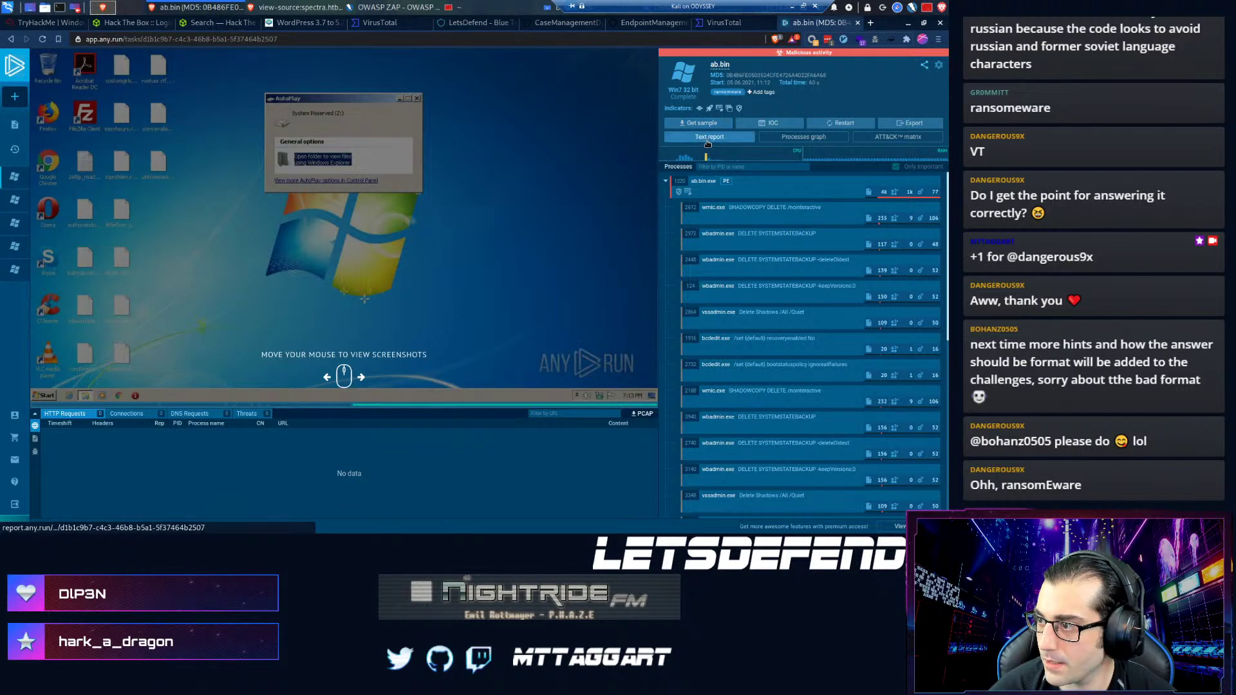
click(710, 138)
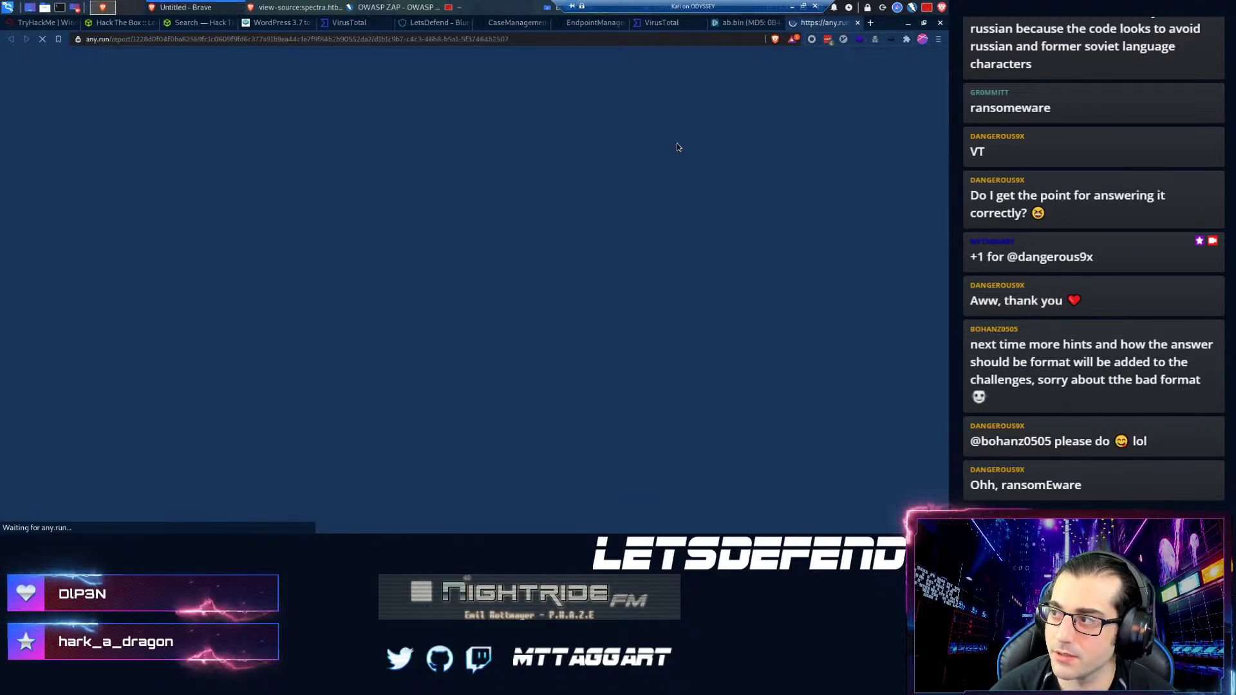
- Copy the ab.bin sample's MD5 hash from the text report and return to the endpoint list
scroll(302, 298, down, 4)
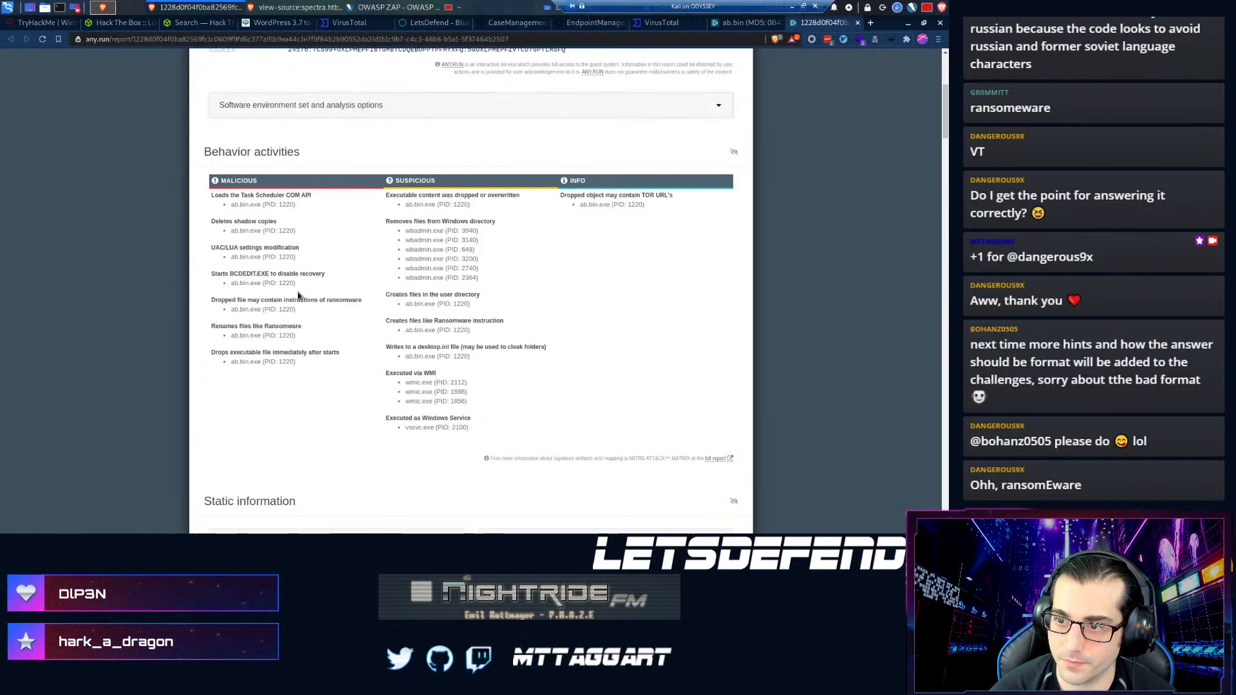
scroll(298, 295, up, 2)
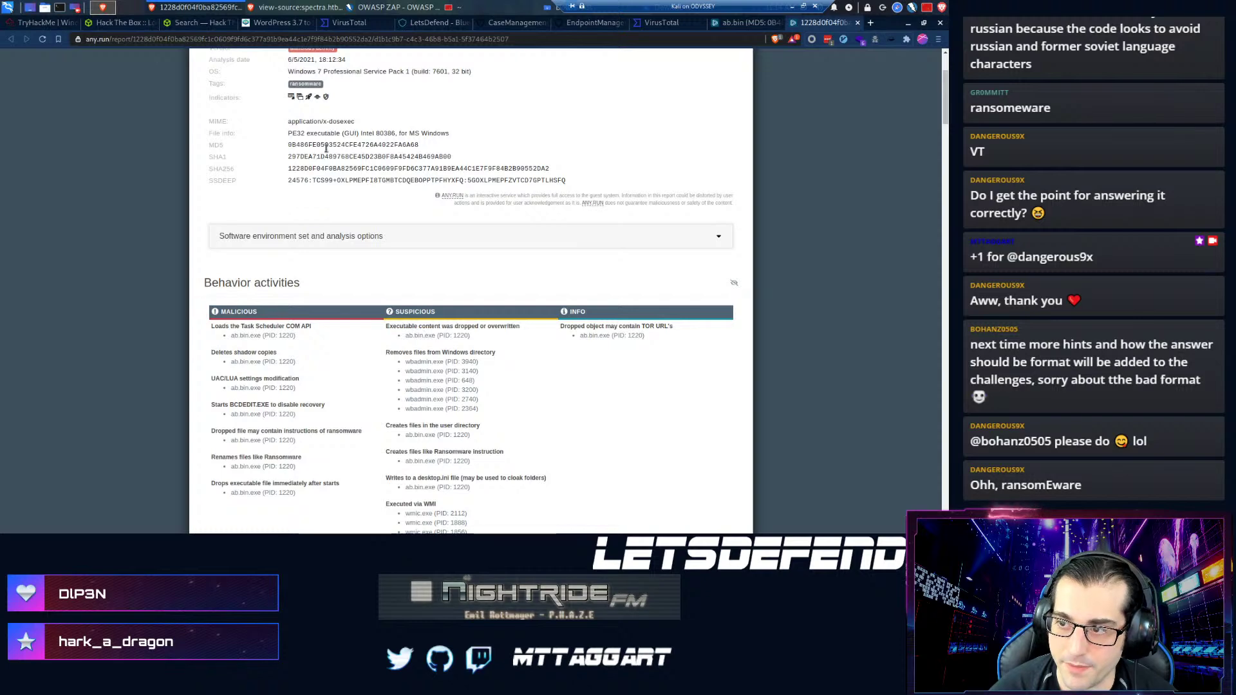
double_click(325, 145)
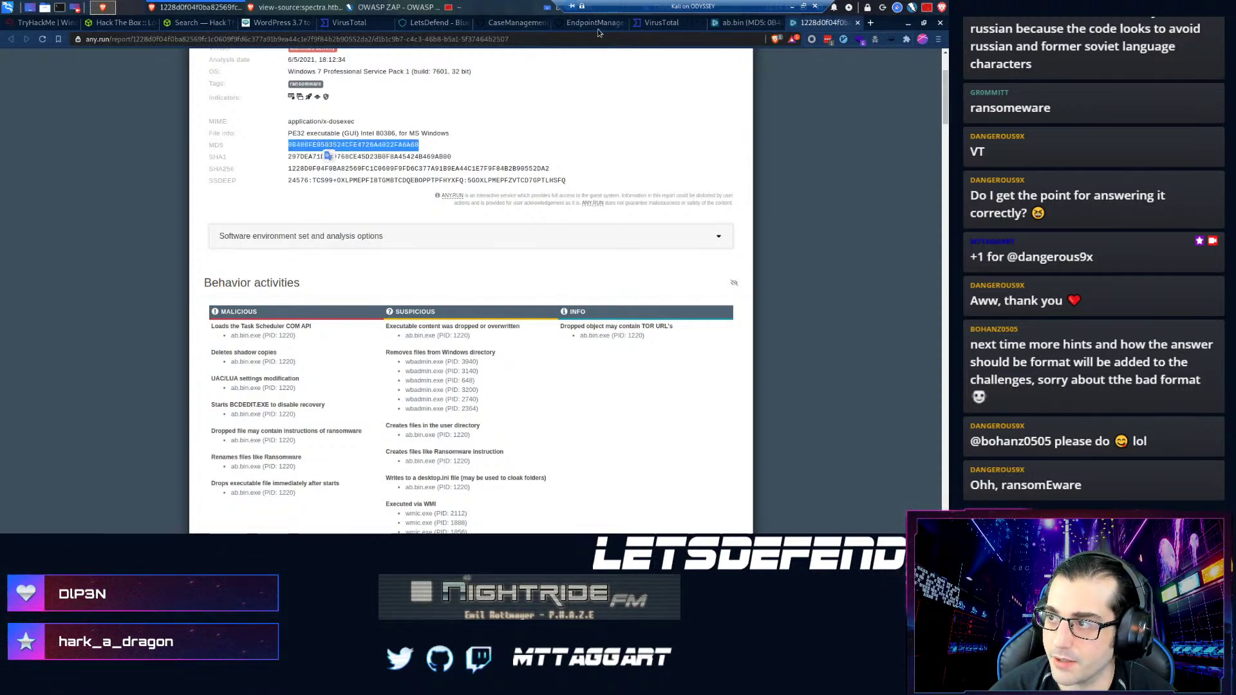
click(592, 23)
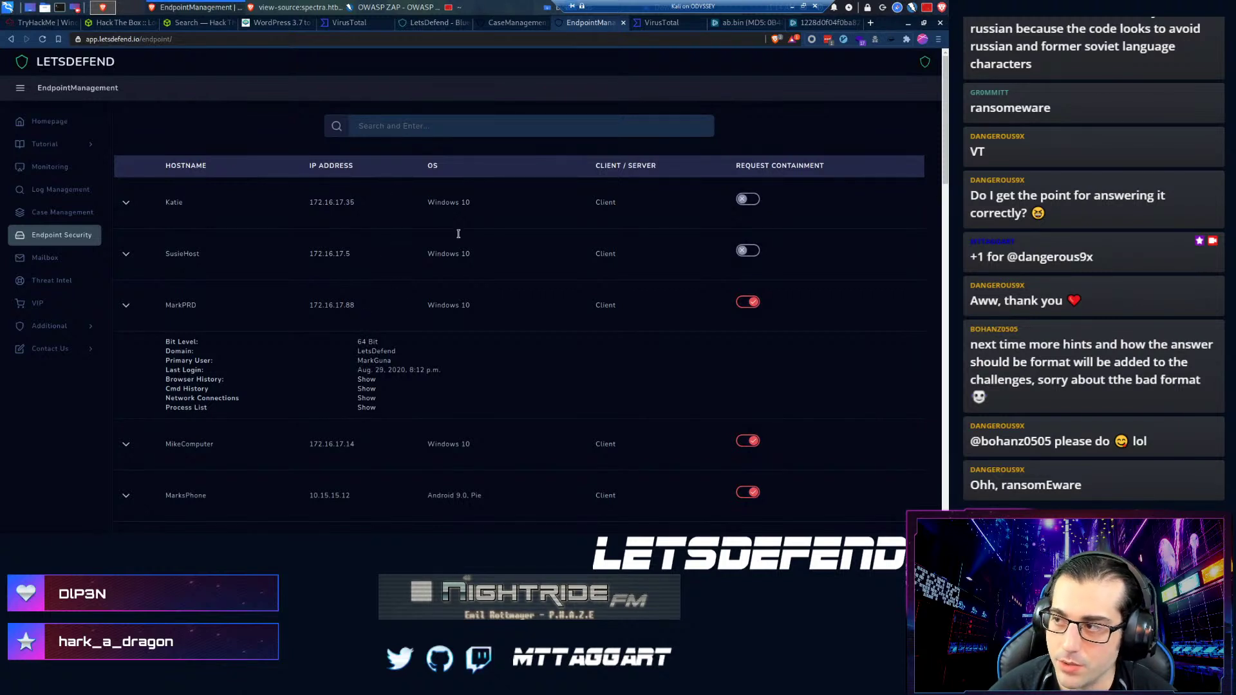
- Paste ab.bin's MD5 as an artifact of type MD5 Hash with comment ab.bin
click(513, 23)
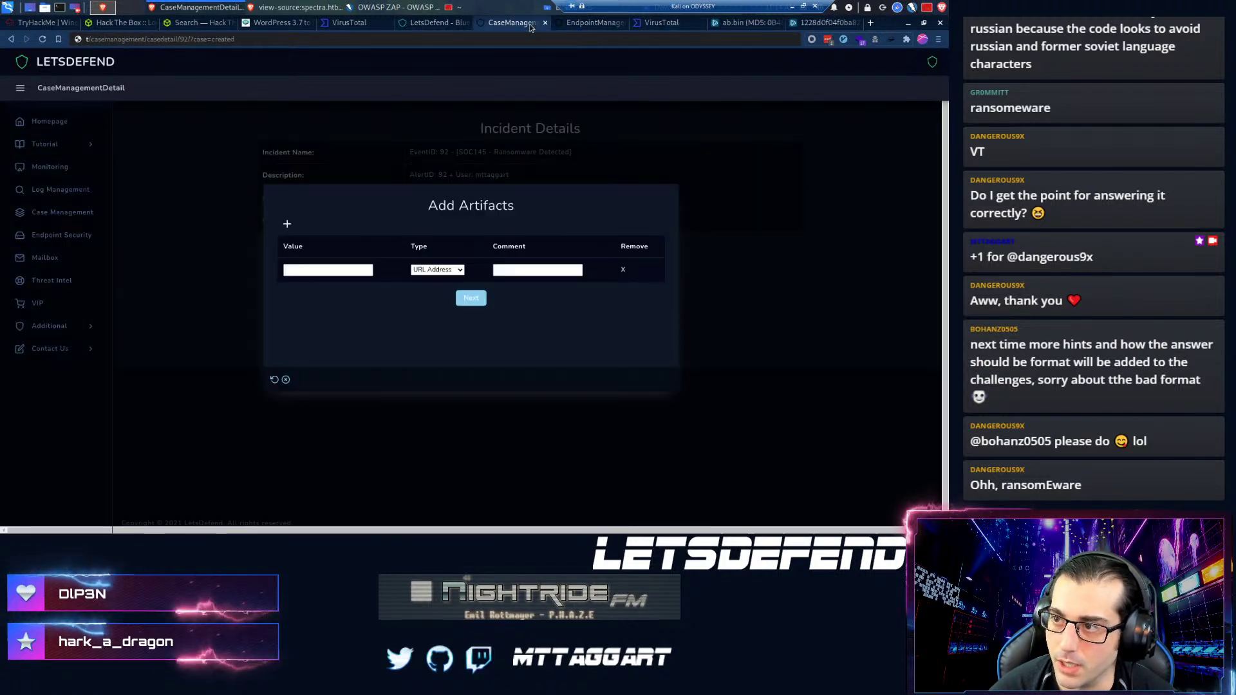
click(322, 270)
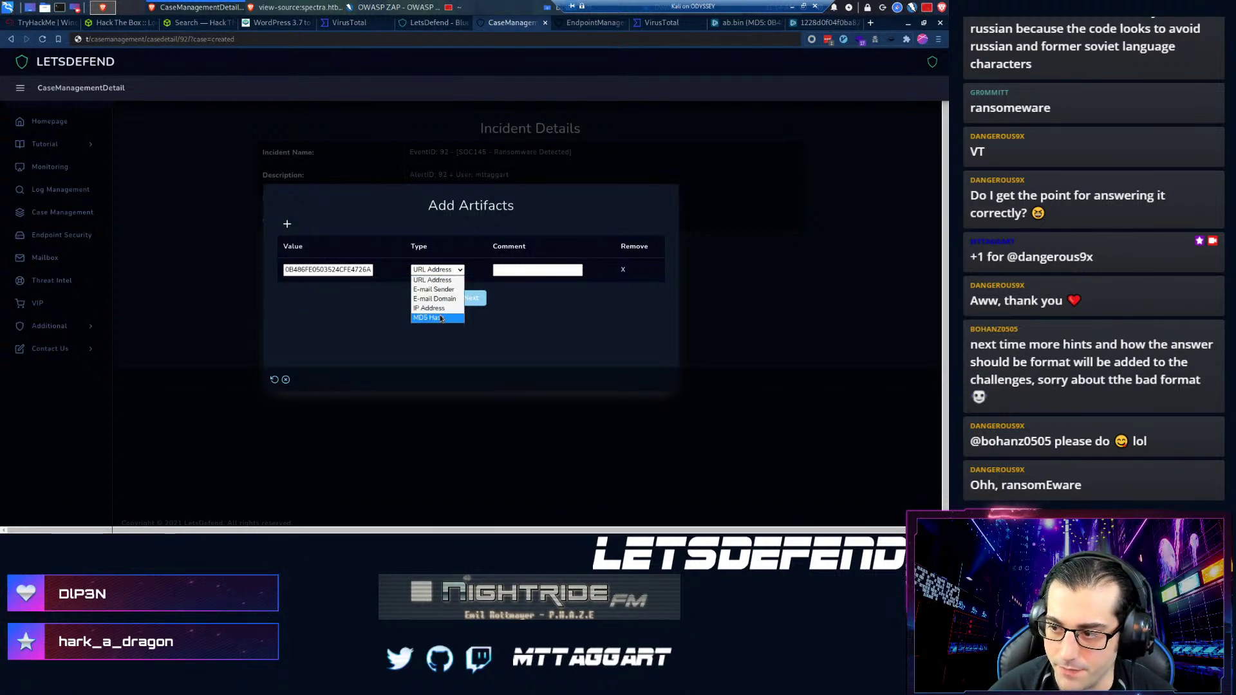
click(442, 318)
click(504, 271)
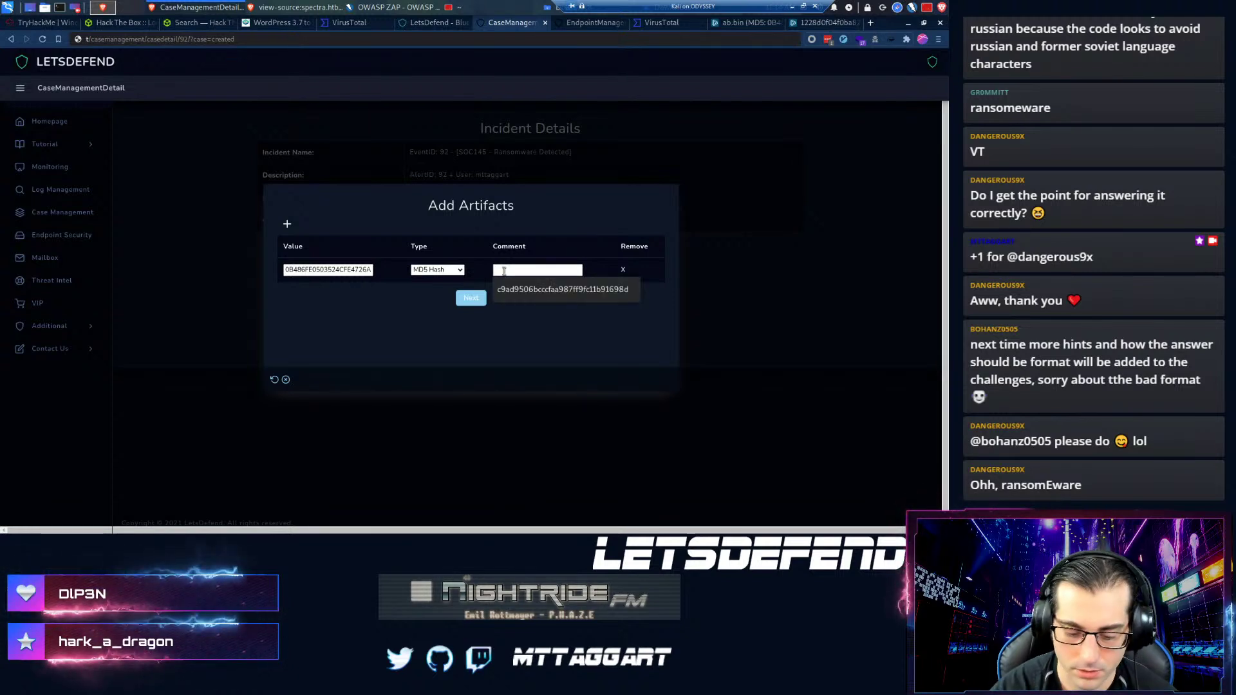
text(ab.bin)
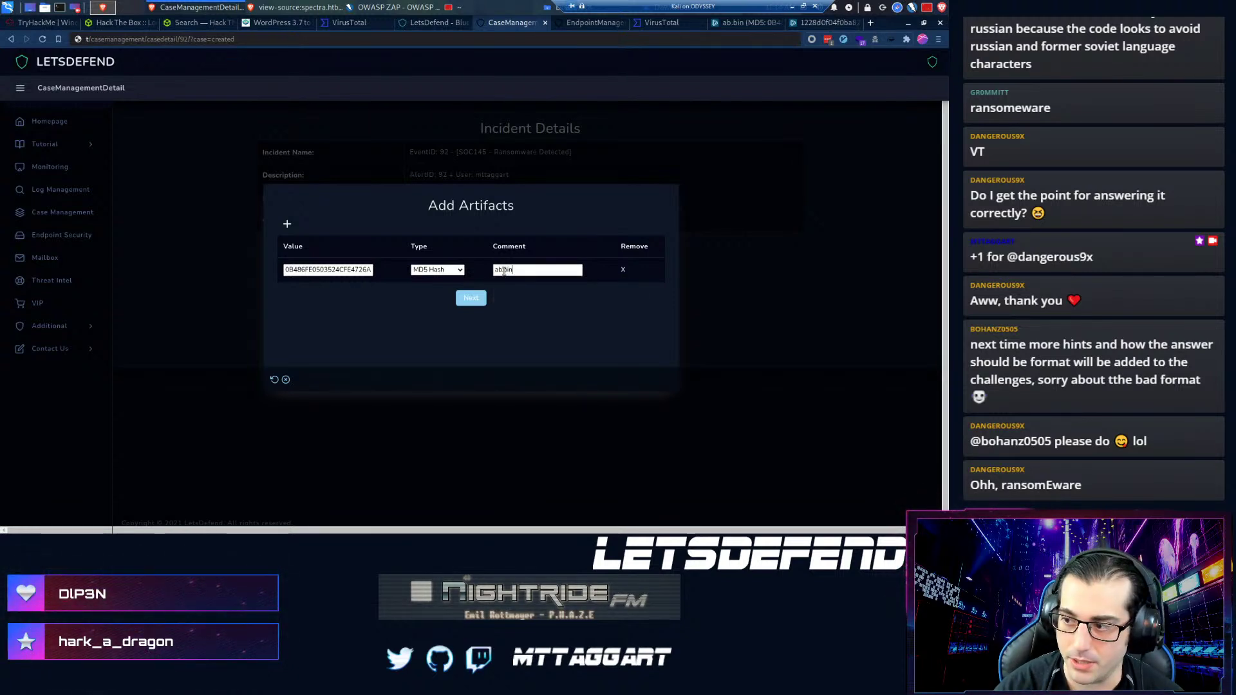
- Add a second artifact row and begin choosing its type
click(287, 224)
click(416, 296)
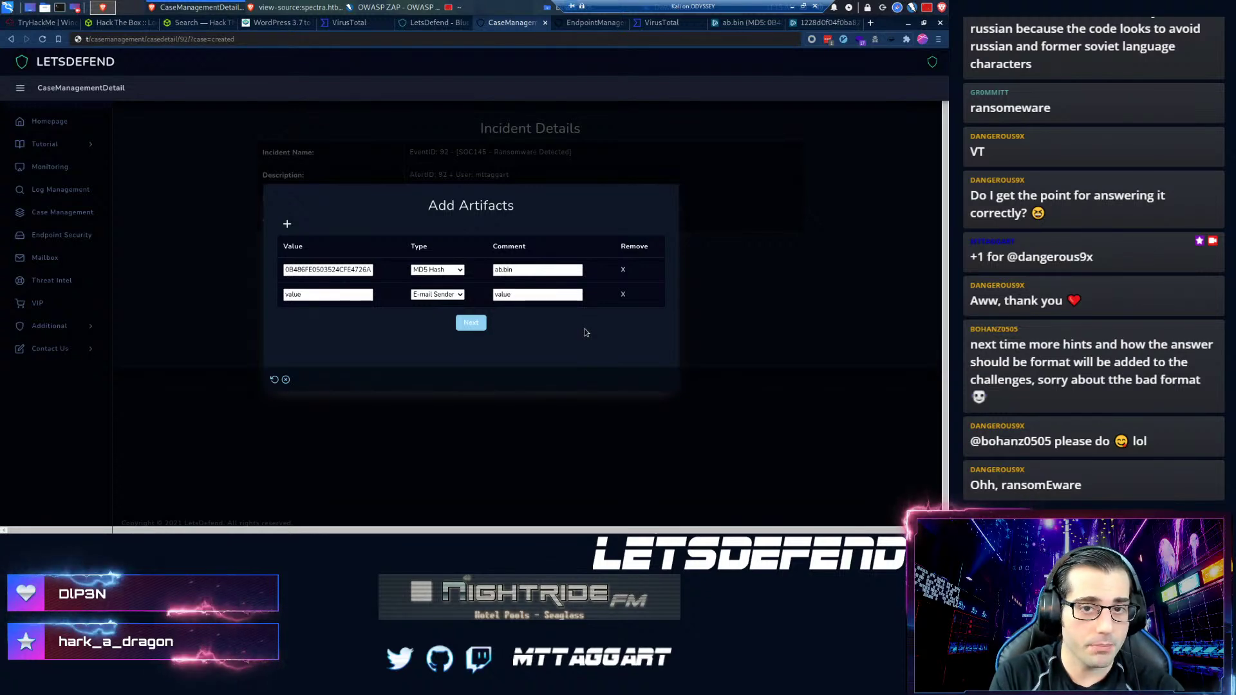
click(830, 23)
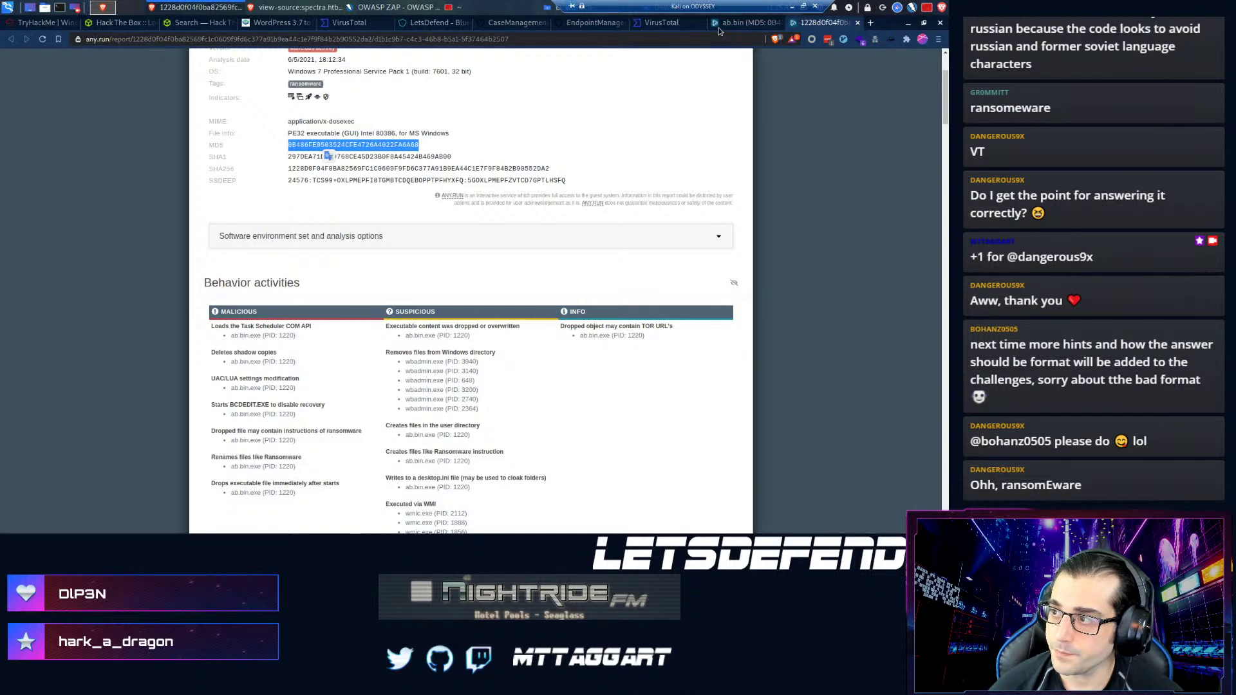
- Compare the ab.bin sandbox replay with the text report's shadow-copy and backup deletion entries
scroll(384, 349, down, 2)
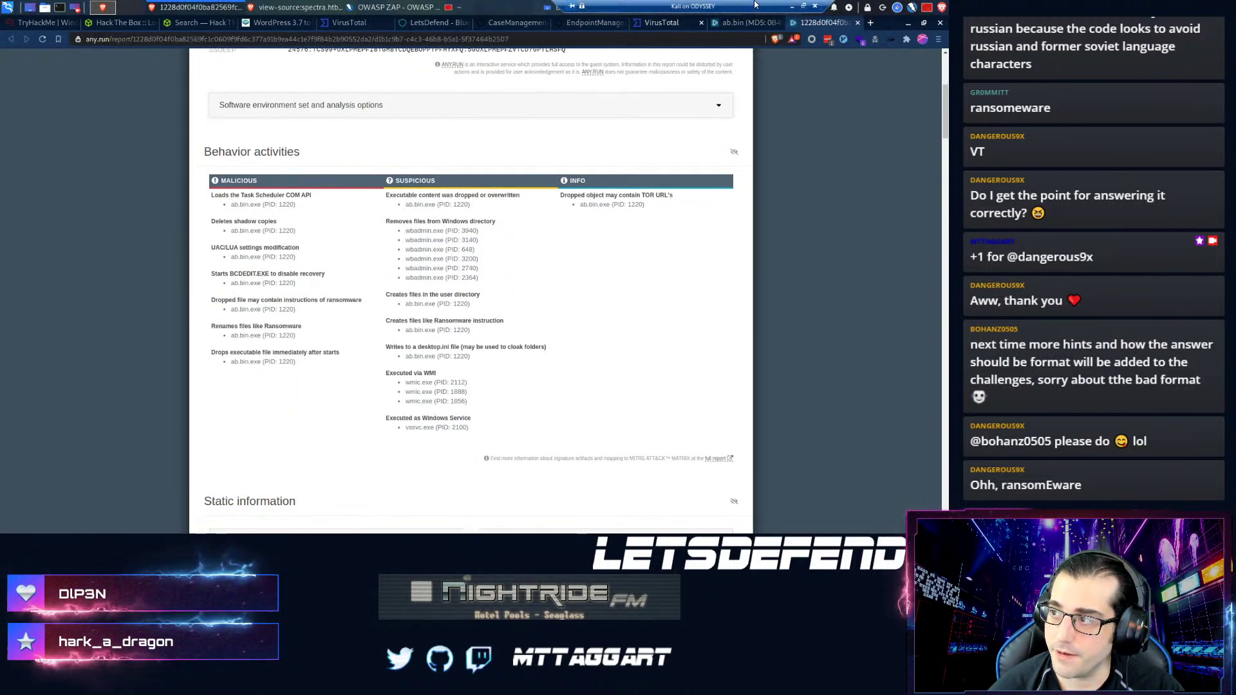
click(747, 22)
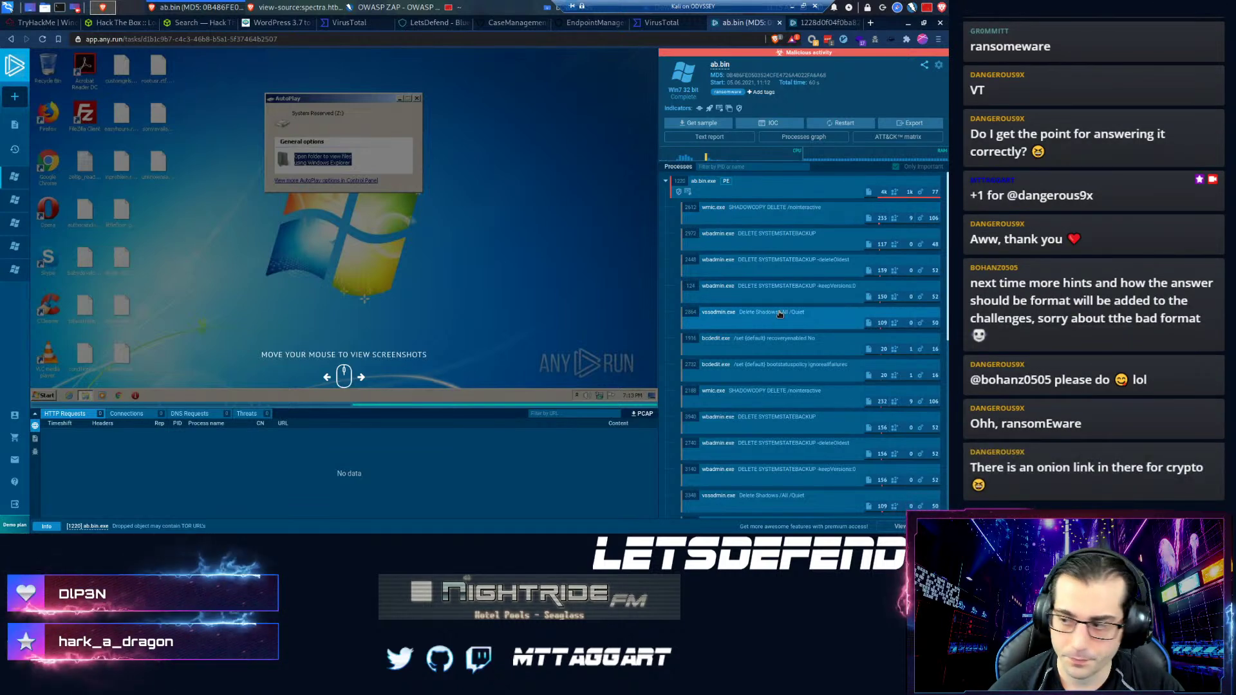
scroll(798, 258, down, 3)
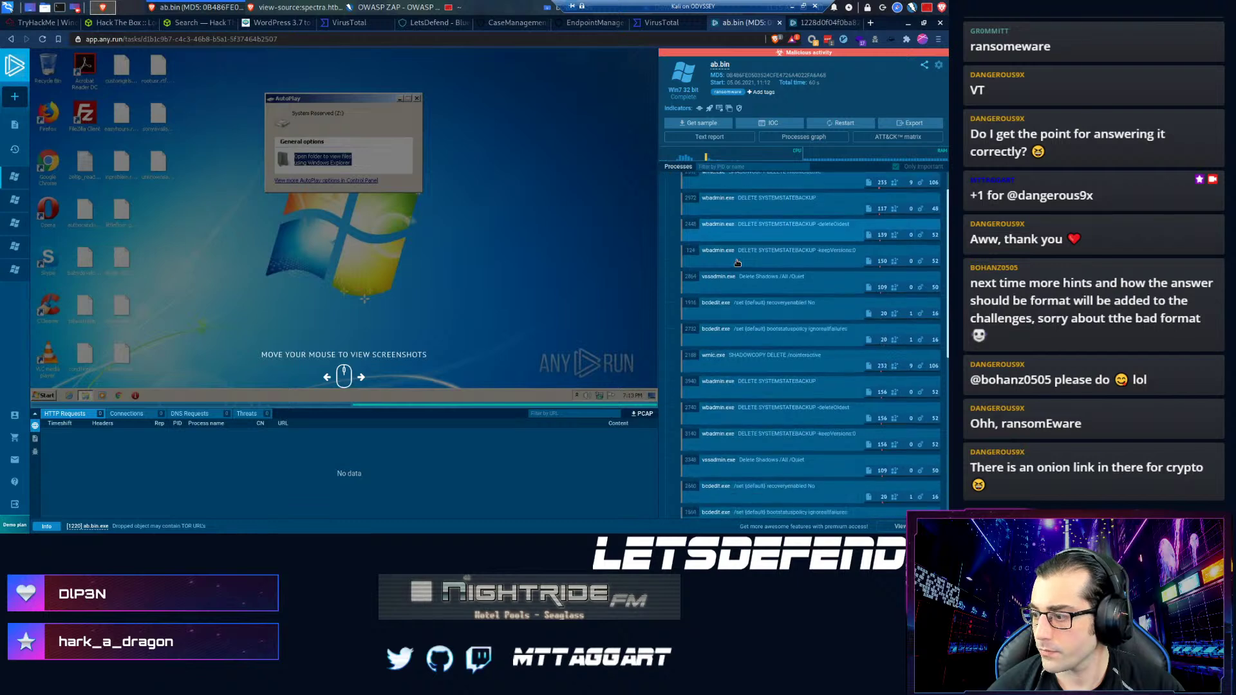
click(808, 24)
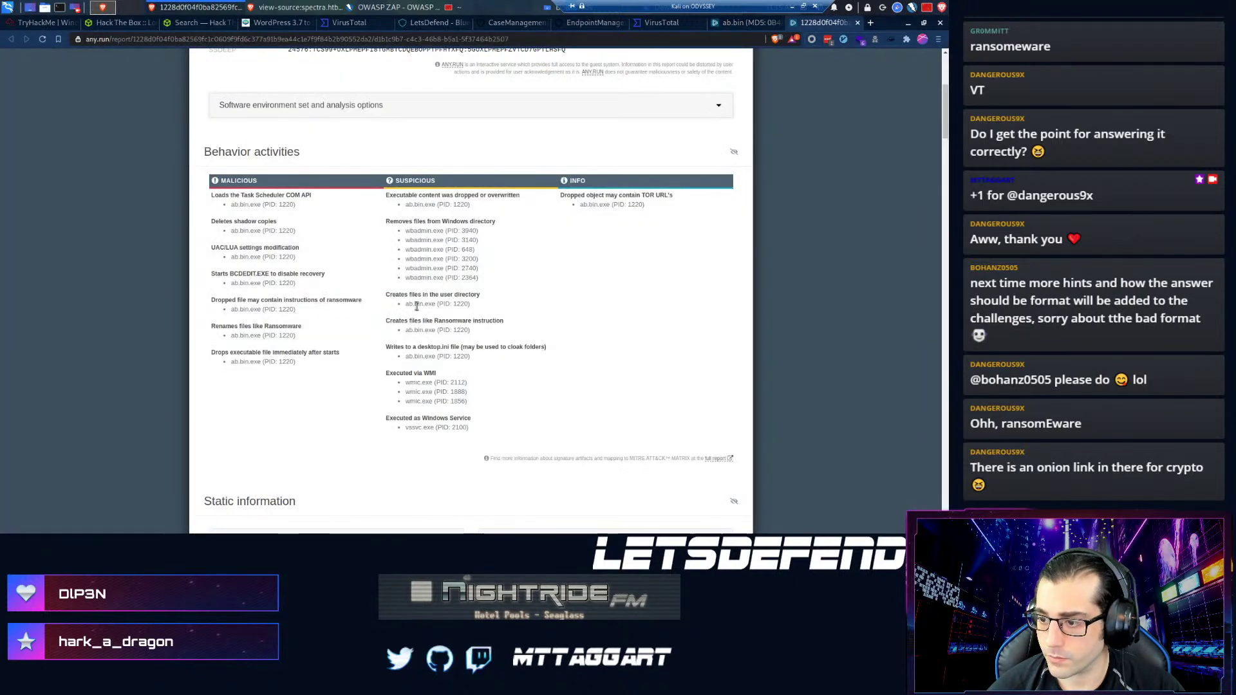
scroll(418, 348, down, 1)
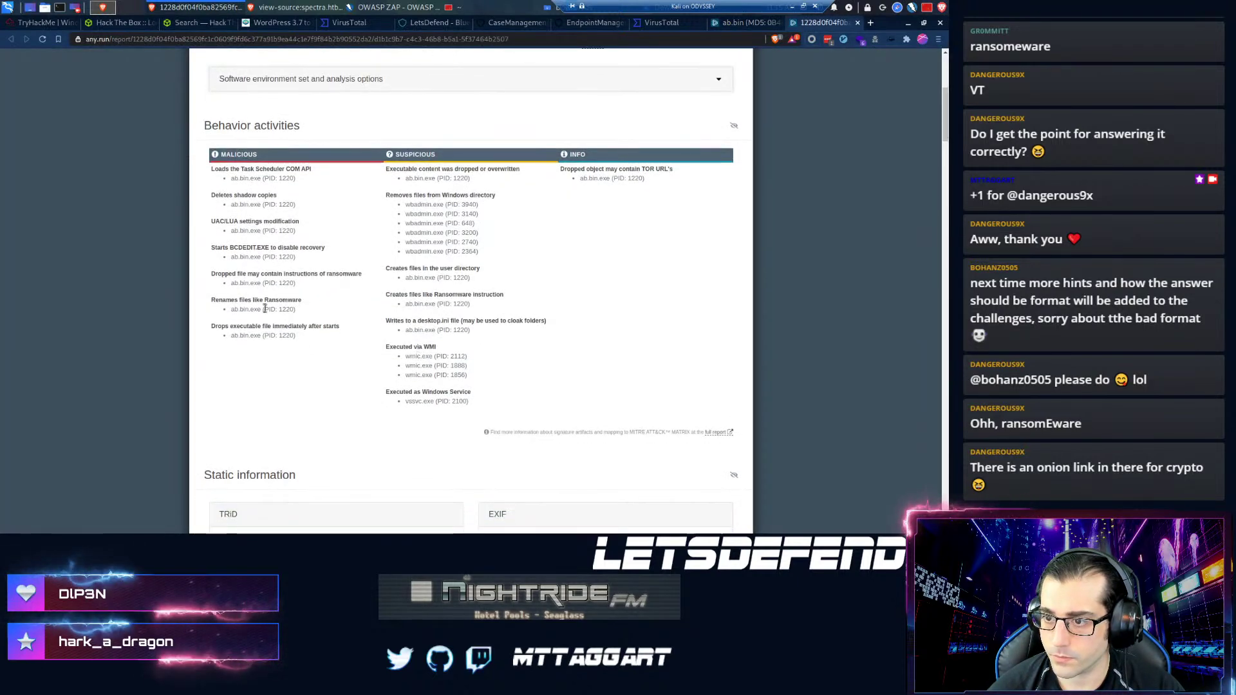
scroll(267, 311, up, 1)
scroll(266, 310, up, 2)
scroll(399, 314, down, 3)
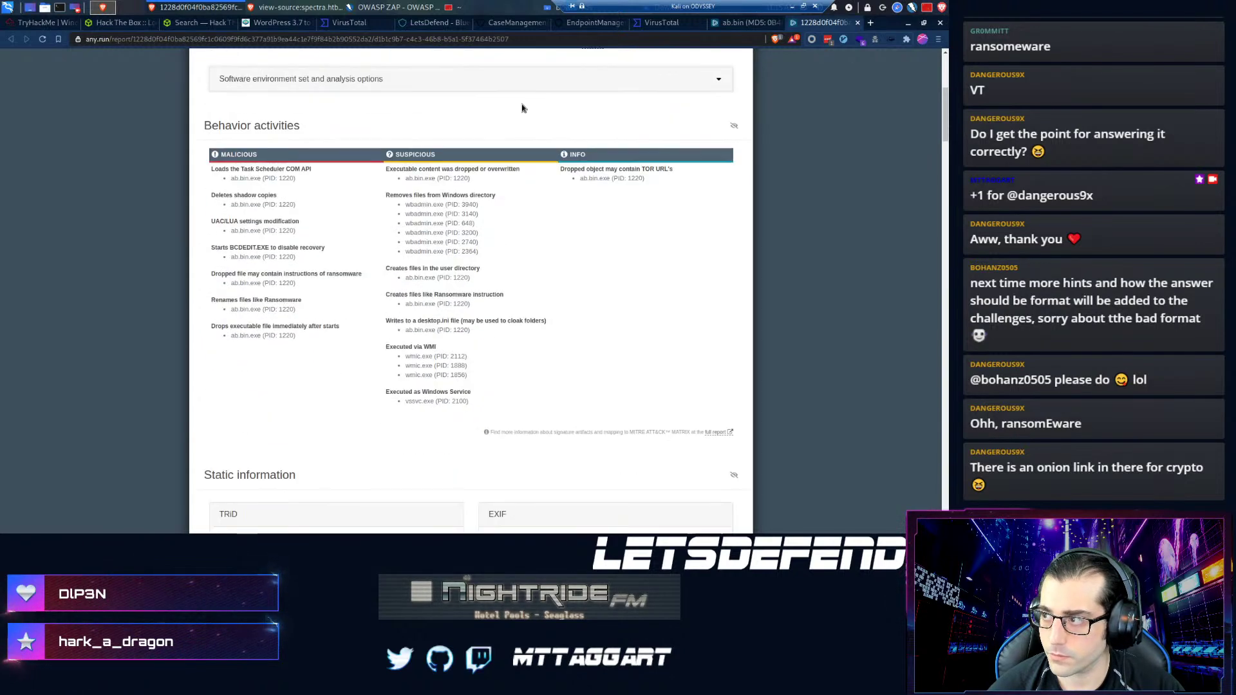
scroll(399, 314, down, 12)
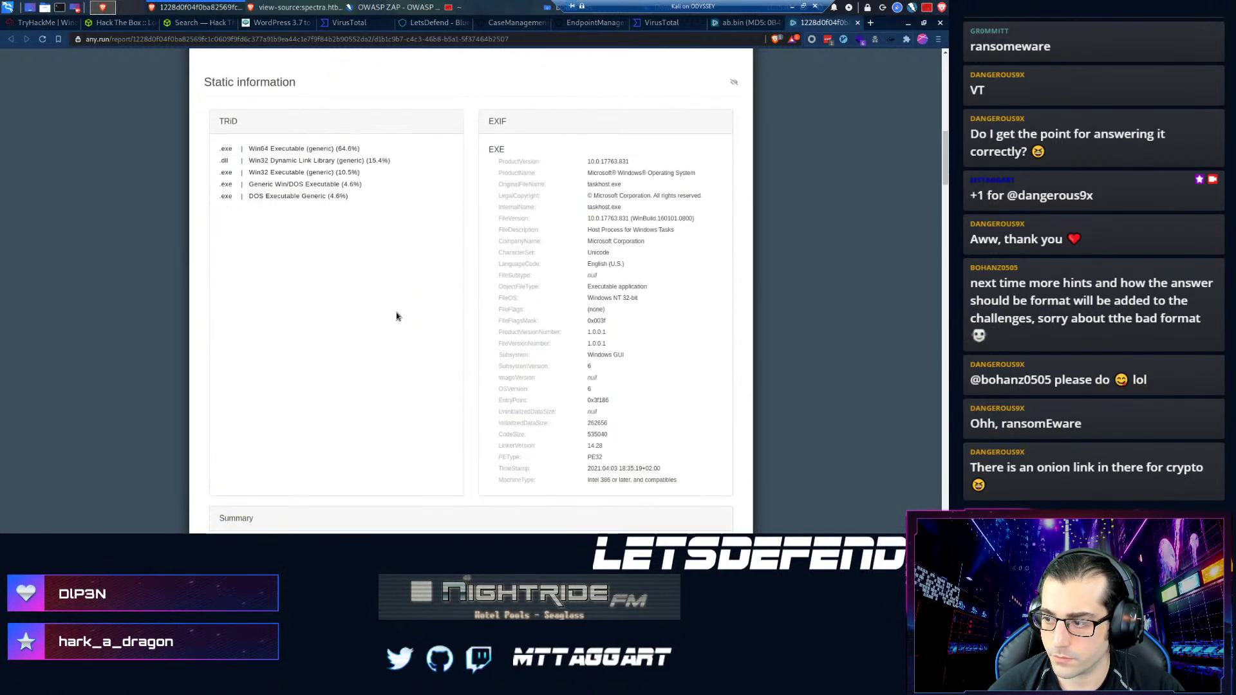
scroll(396, 315, down, 9)
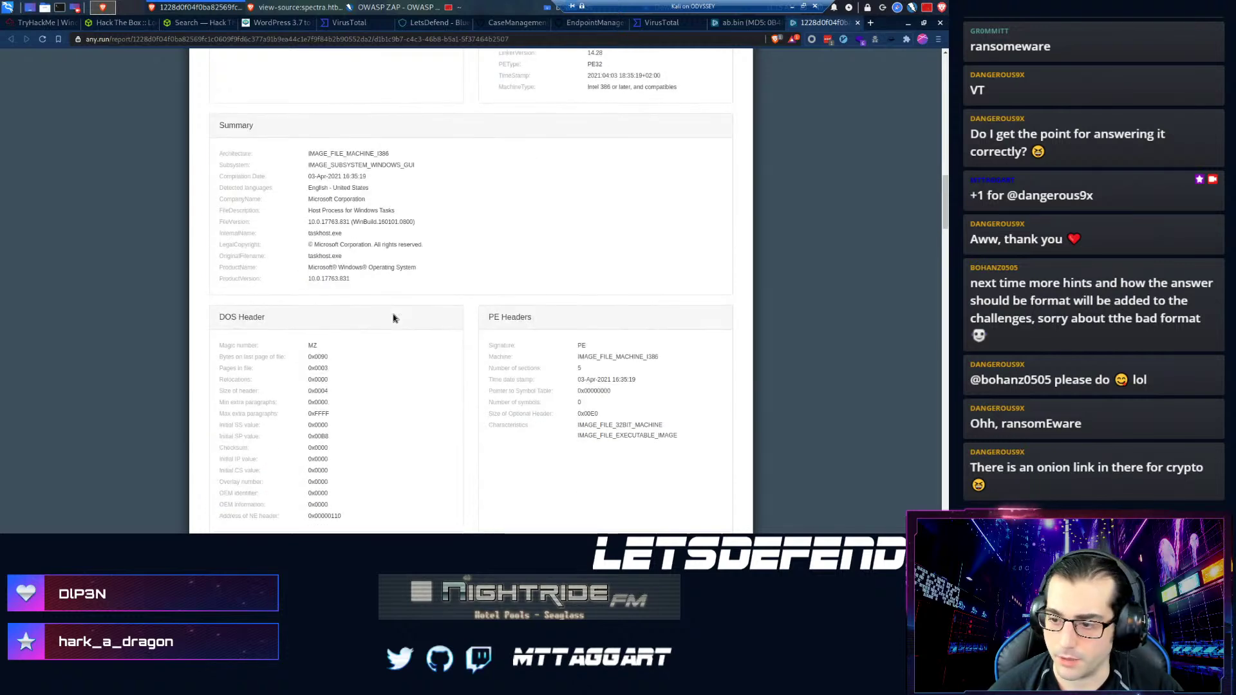
scroll(399, 309, up, 20)
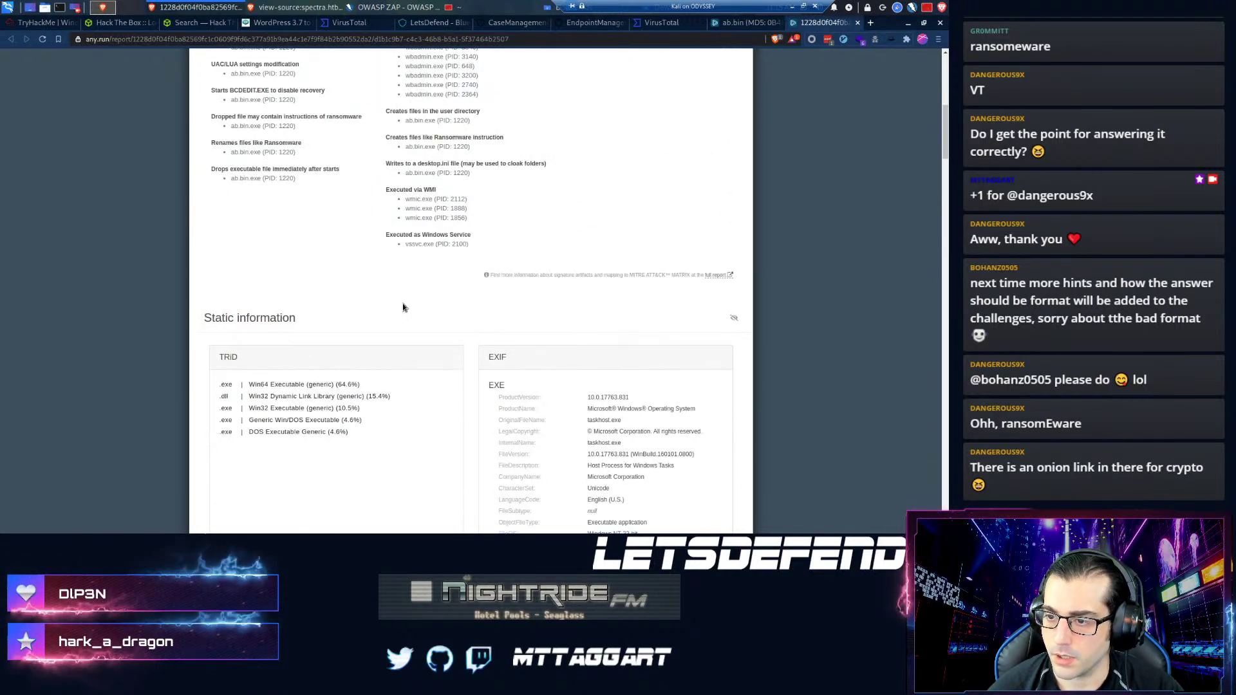
scroll(403, 307, up, 3)
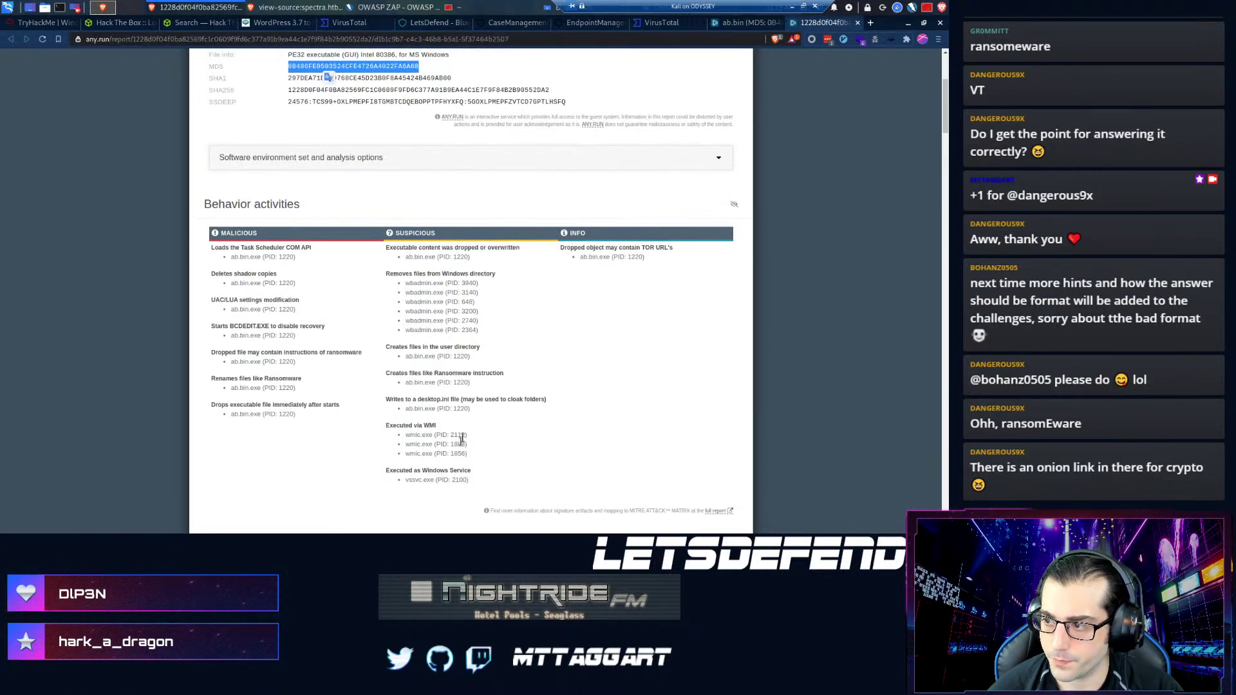
scroll(589, 265, up, 3)
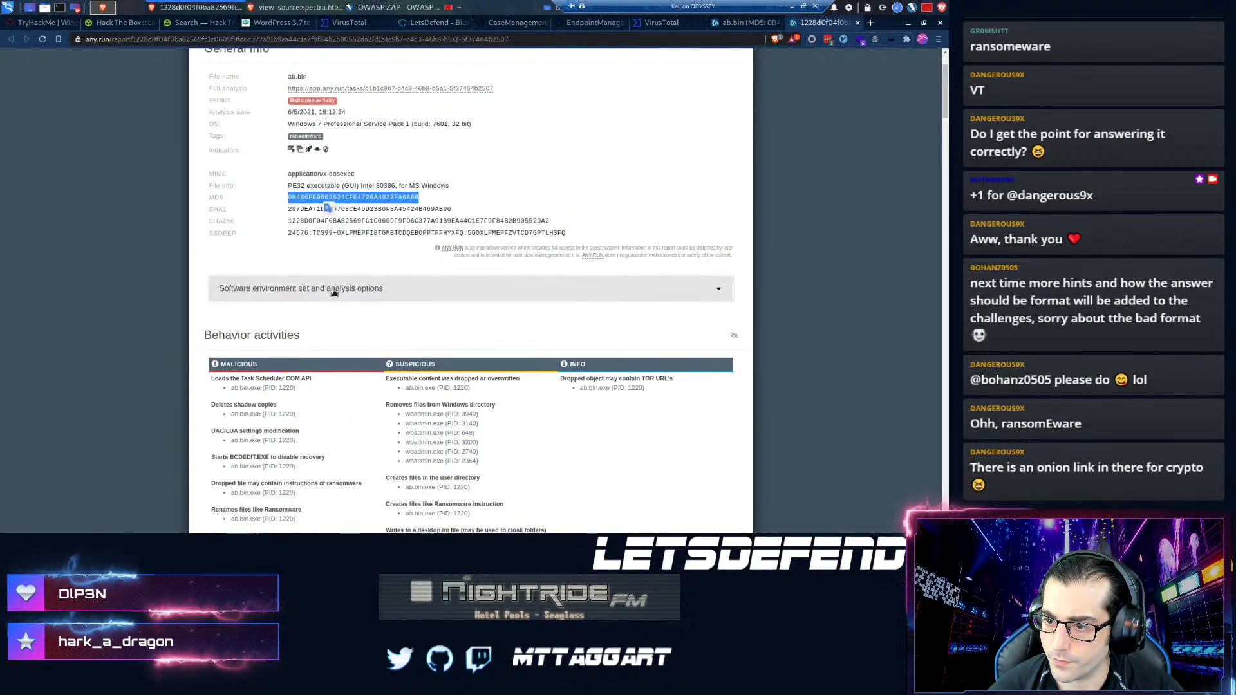
scroll(263, 358, down, 4)
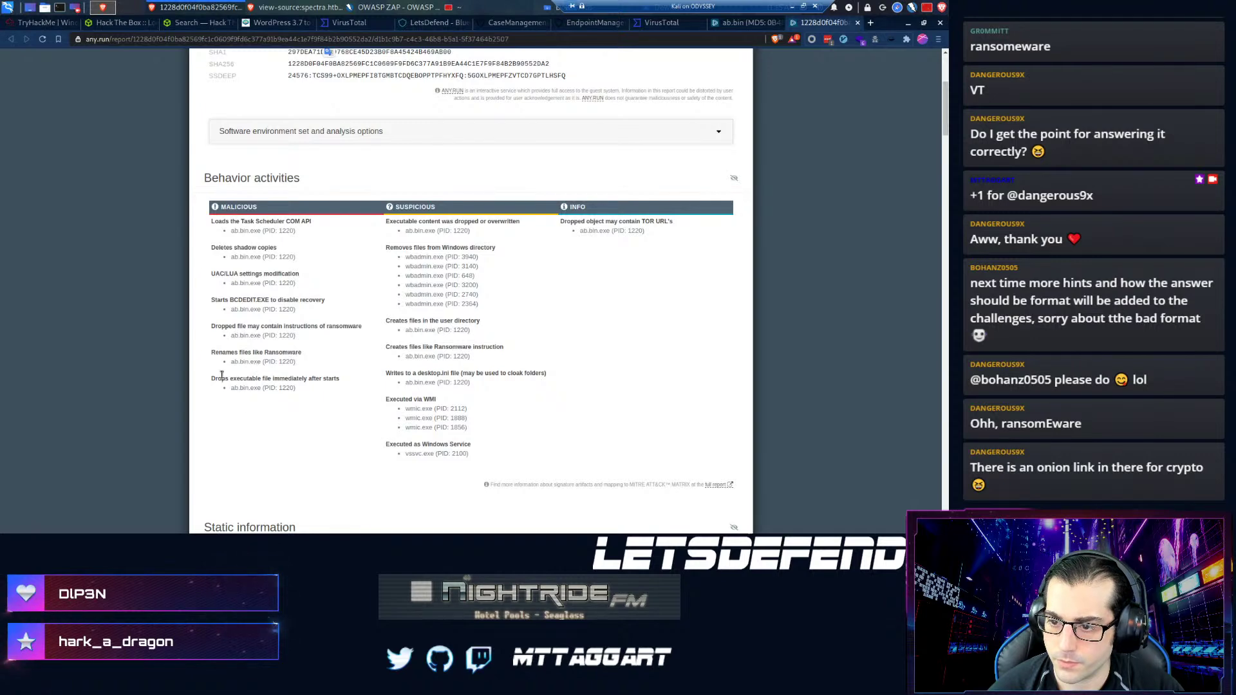
scroll(338, 408, down, 3)
- Inspect the wbadmin, vssadmin, bcdedit and wmic processes in the sandbox replay
click(723, 24)
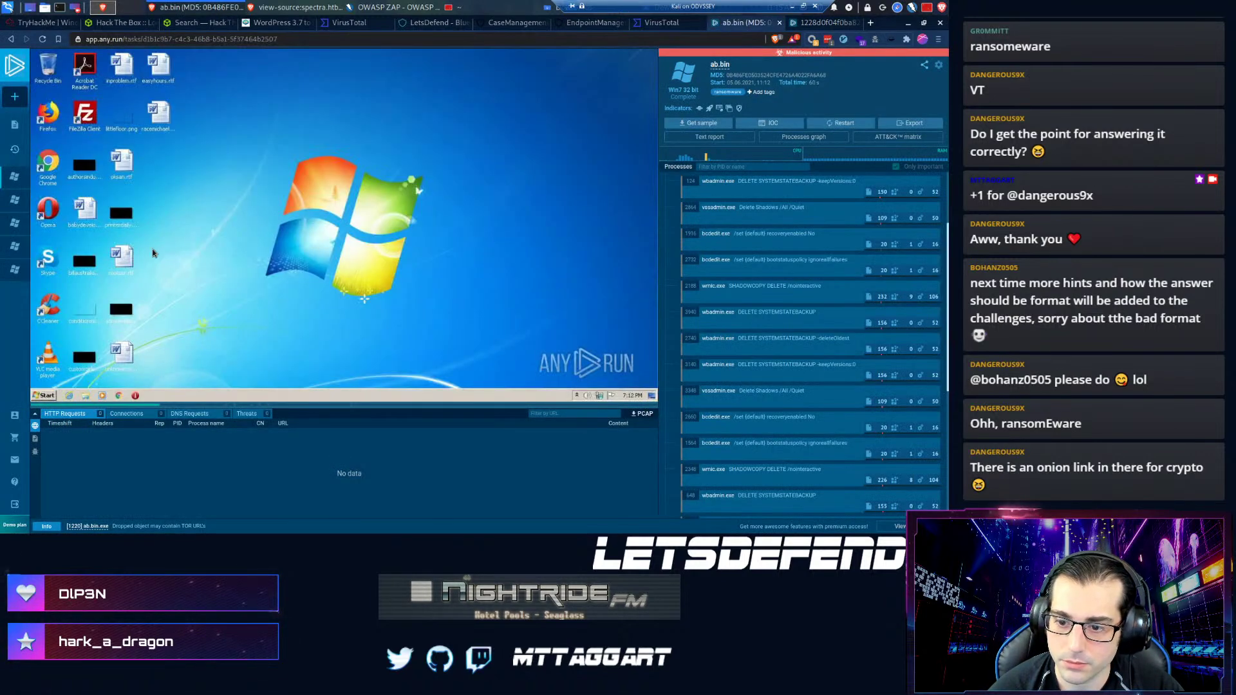
scroll(759, 322, down, 5)
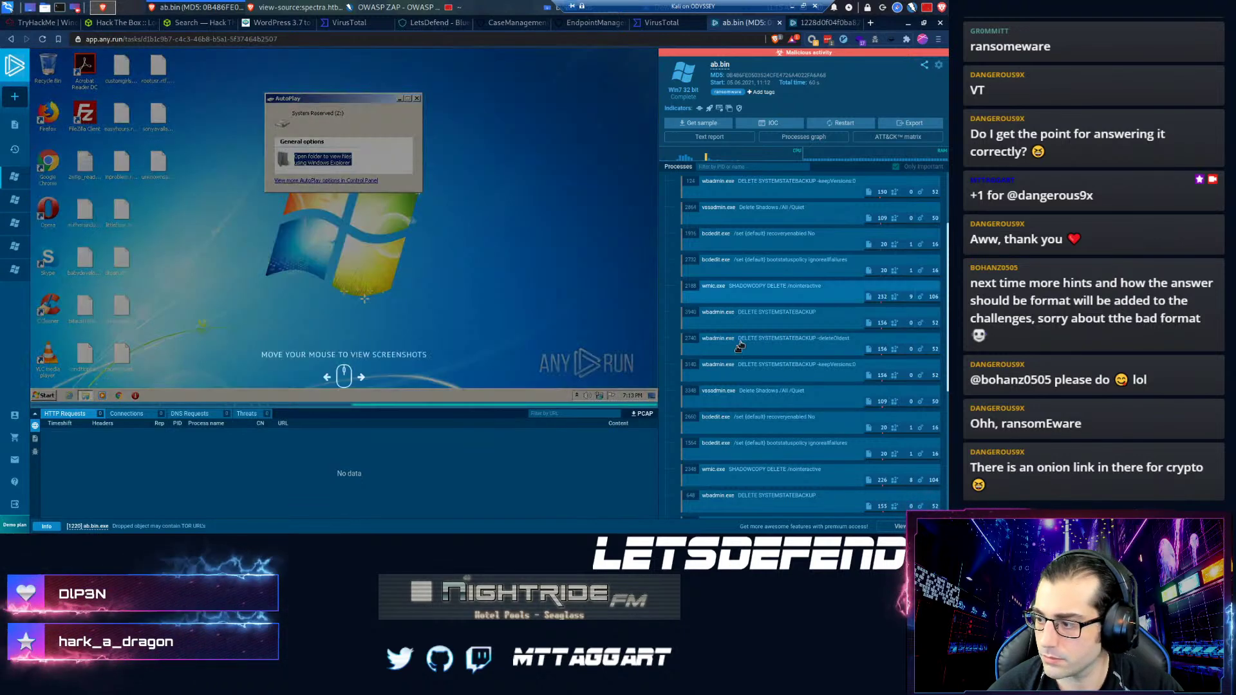
scroll(742, 354, down, 1)
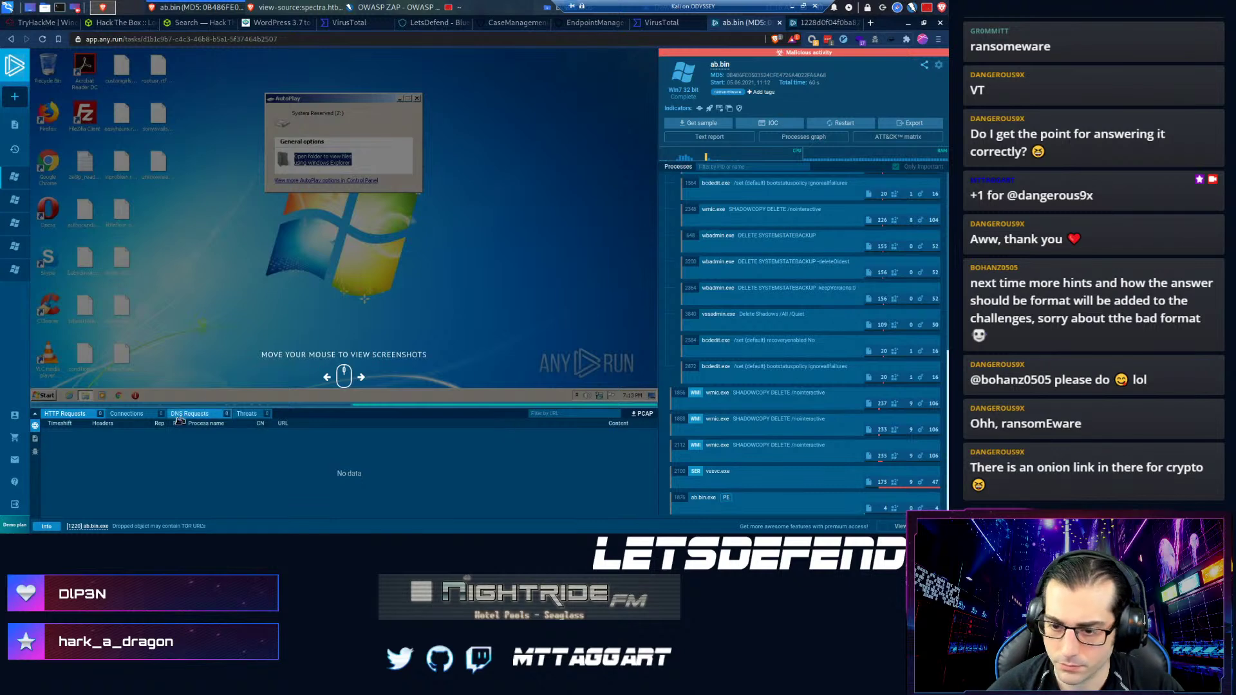
- Show ab.bin's Files modification list and select a dropped readme note's file name
click(35, 439)
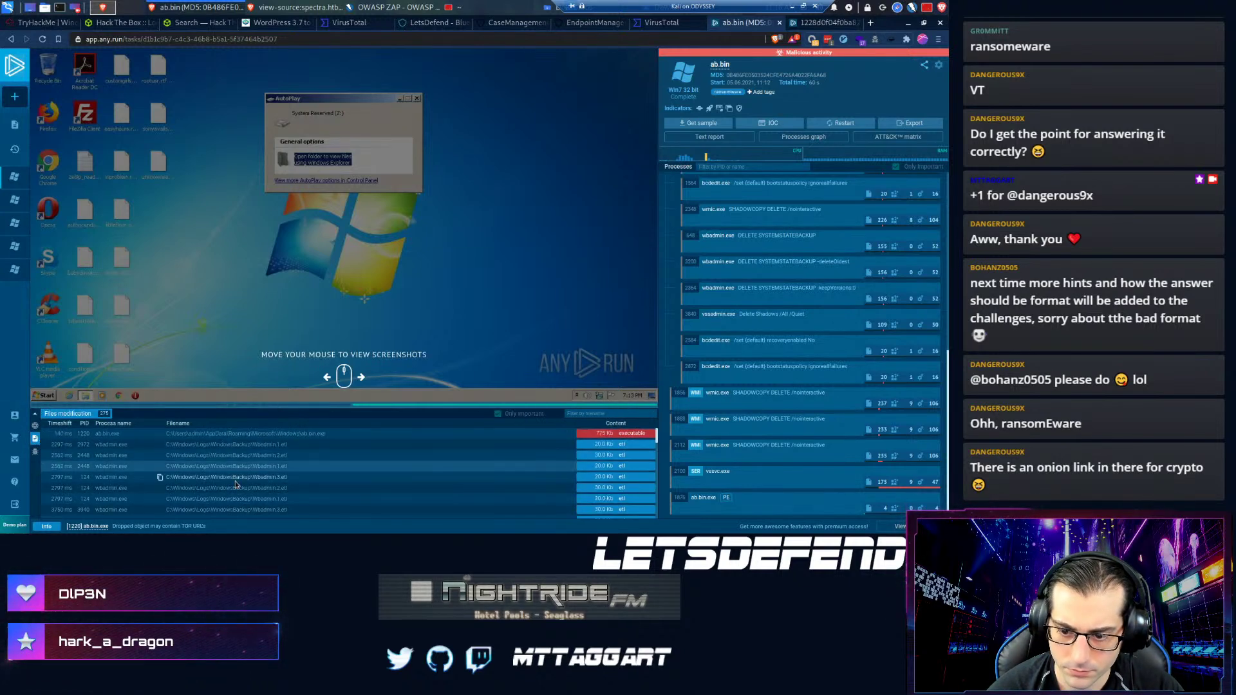
scroll(230, 477, down, 10)
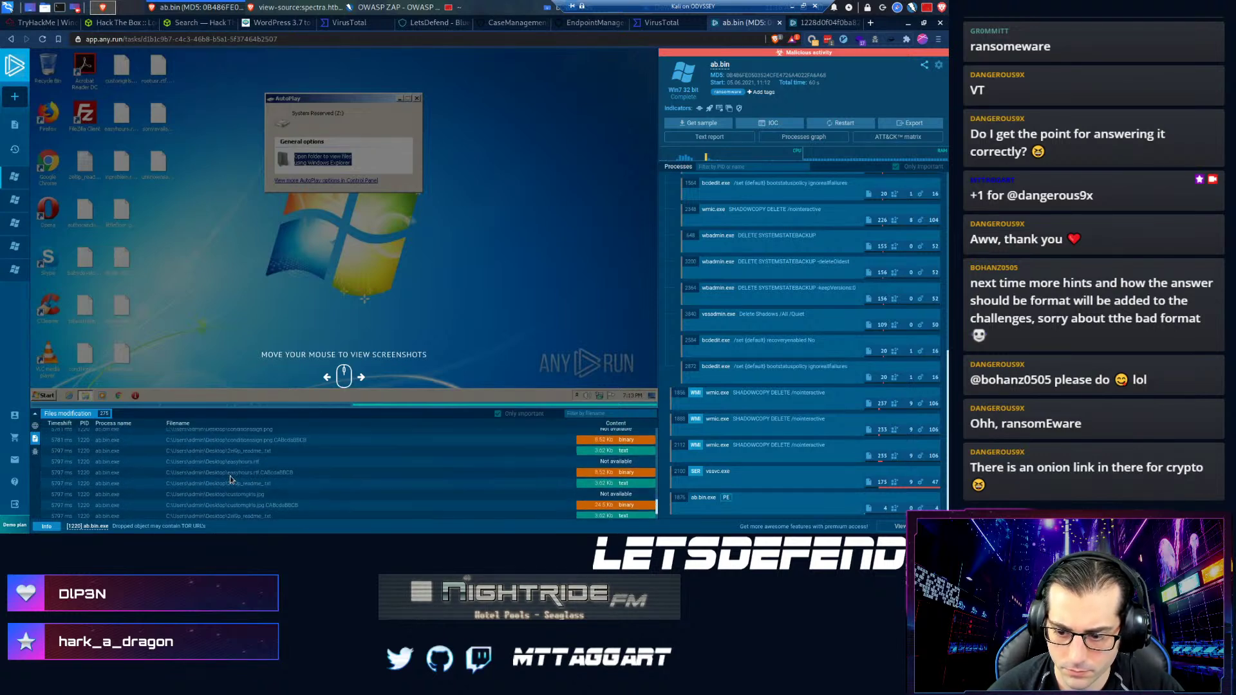
scroll(229, 477, down, 3)
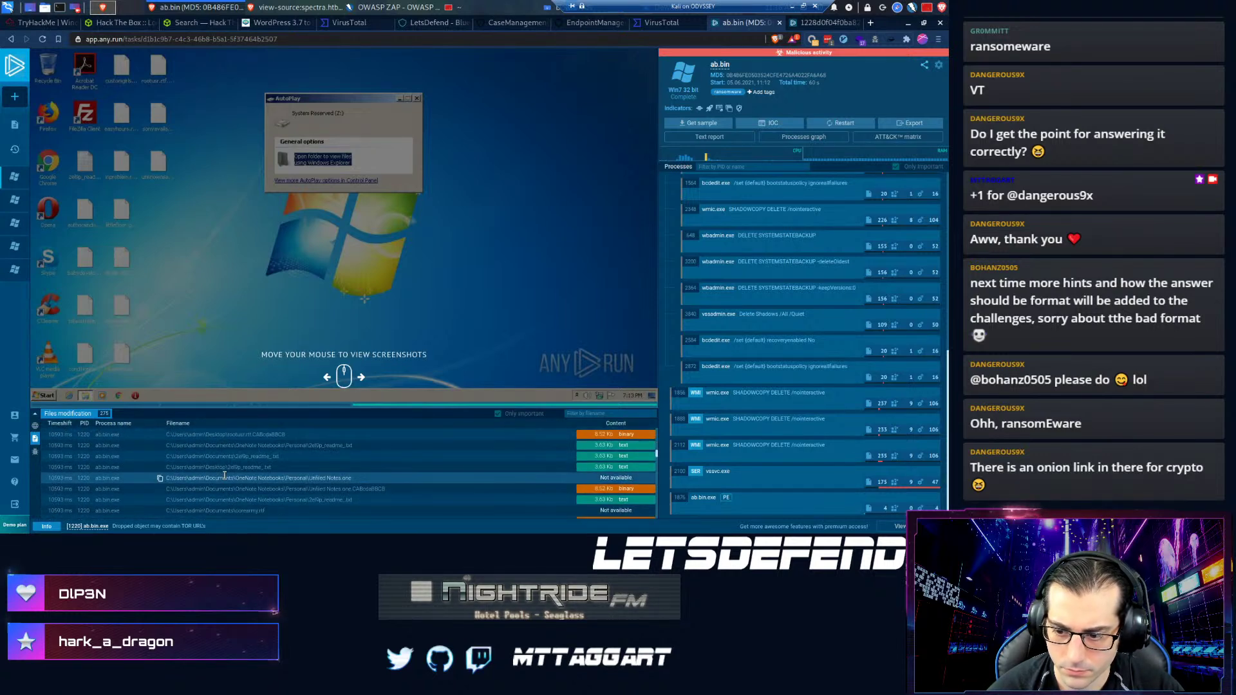
scroll(225, 460, up, 1)
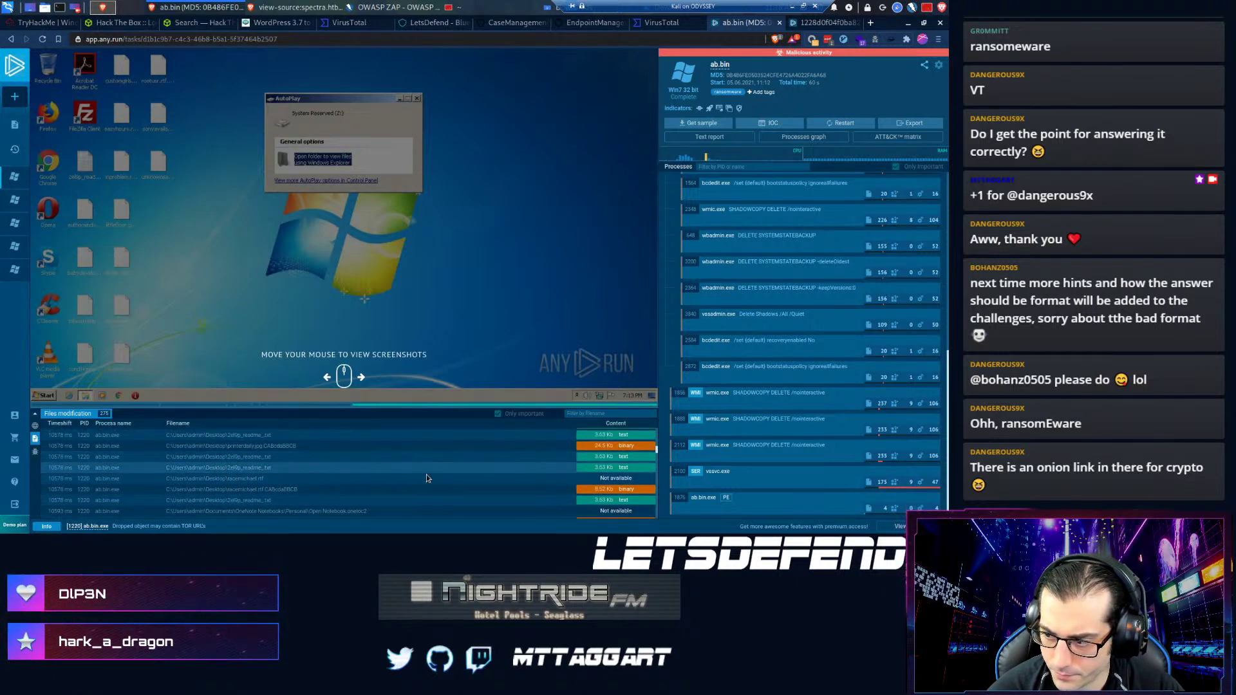
scroll(344, 468, down, 4)
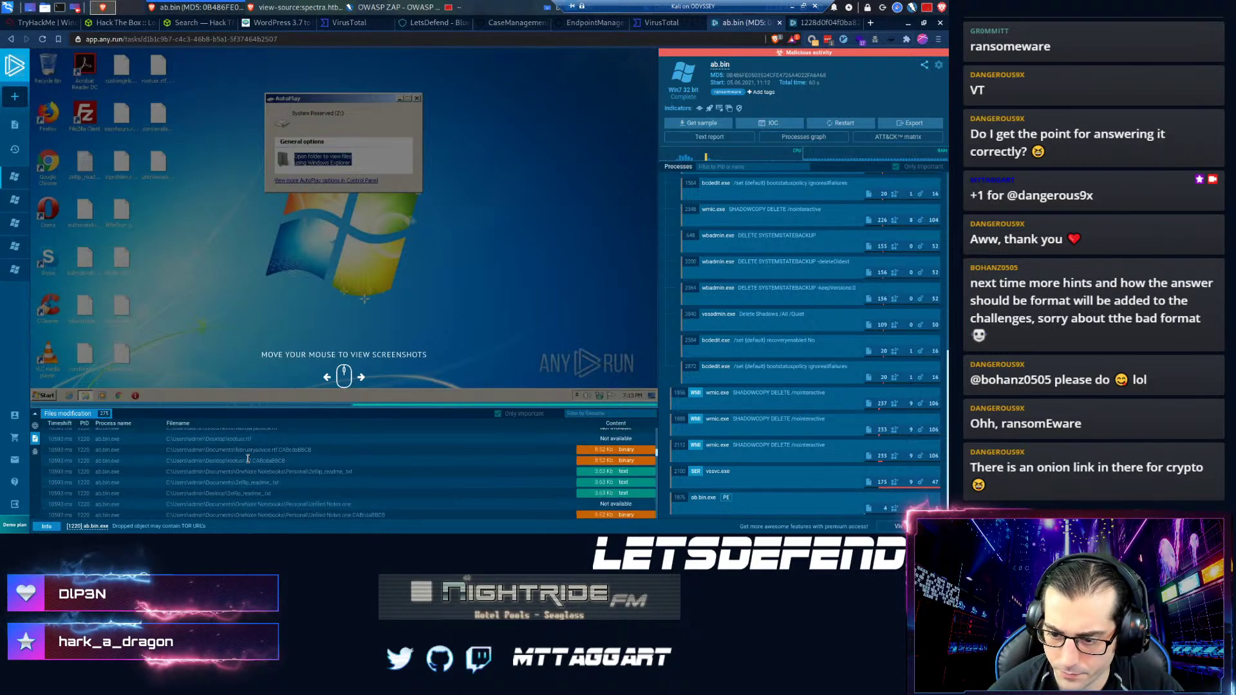
scroll(283, 473, down, 3)
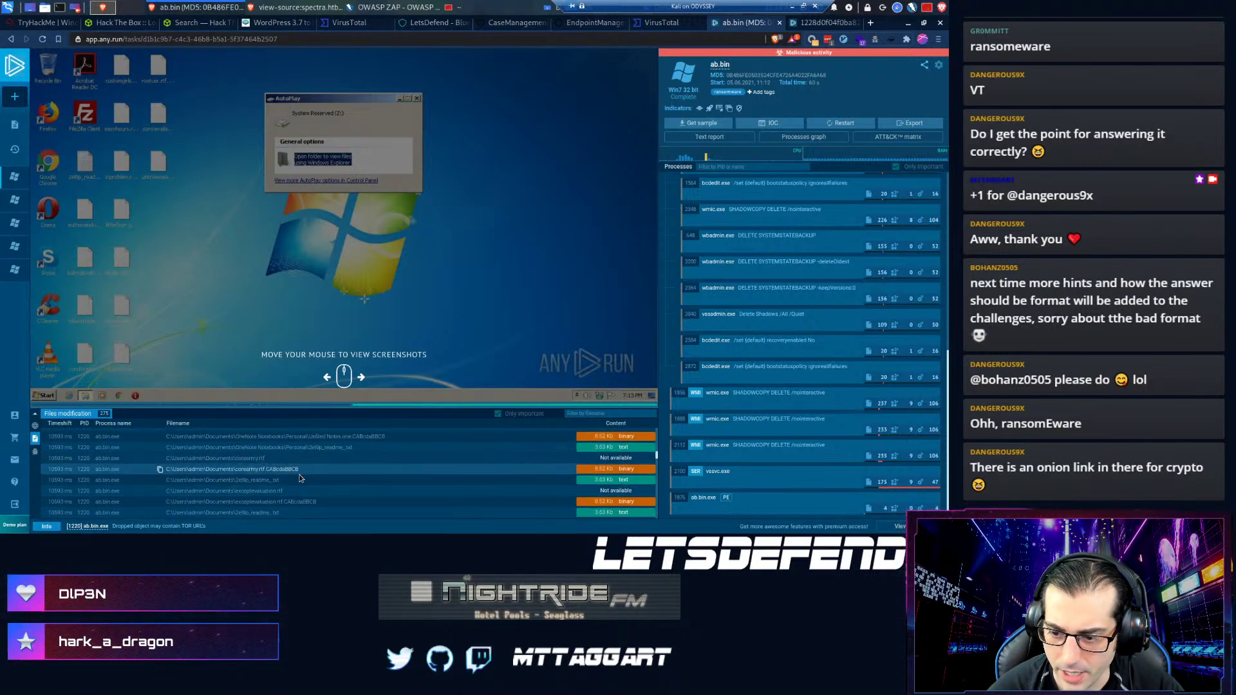
scroll(295, 471, up, 1)
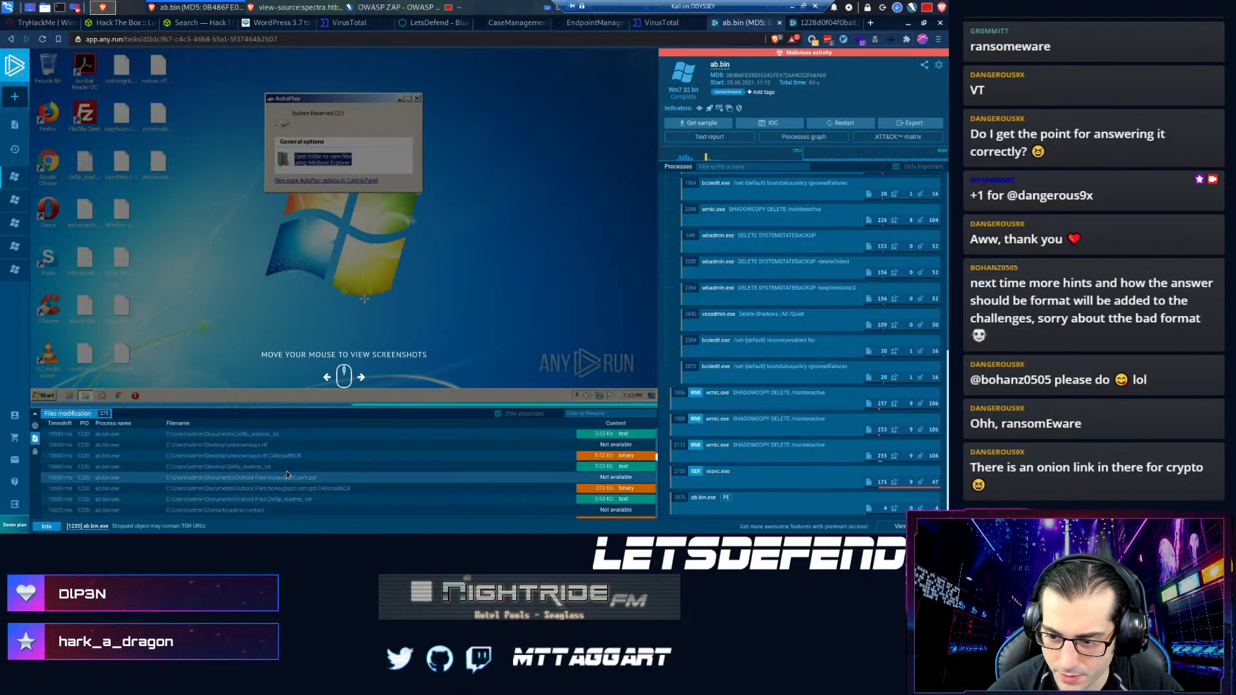
drag(232, 468, 227, 469)
- Scroll through the encrypted file copies and readme notes across user folders
scroll(282, 474, down, 3)
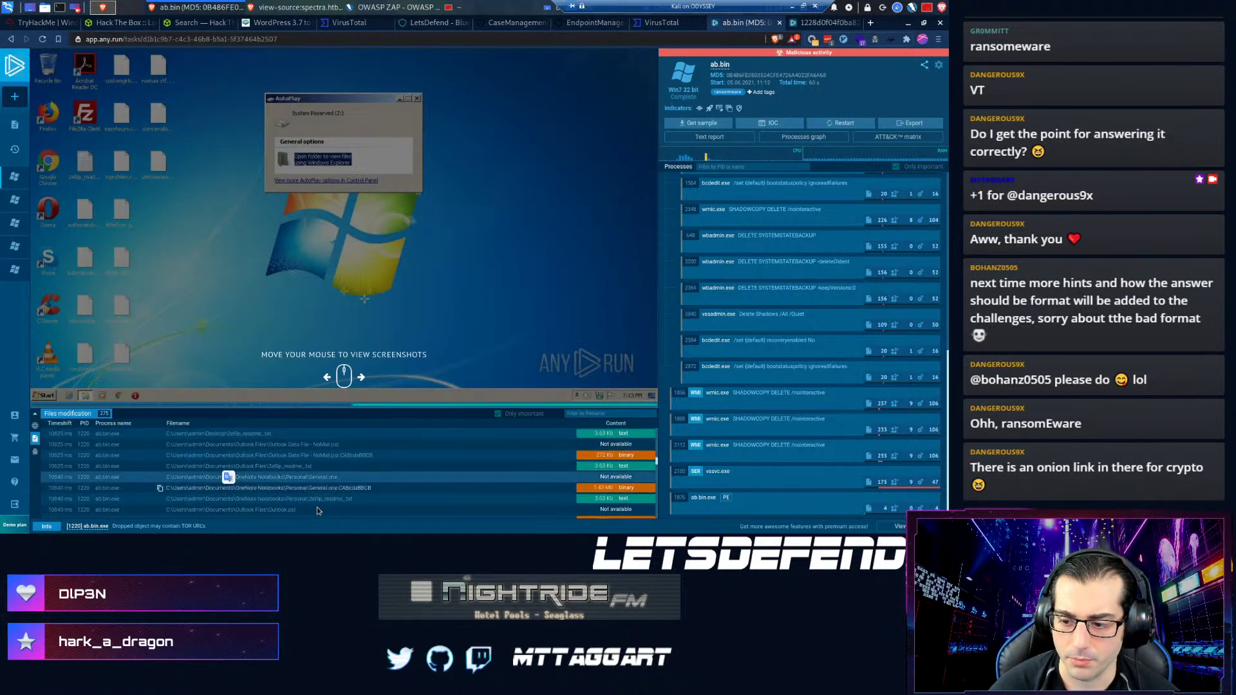
scroll(309, 486, up, 1)
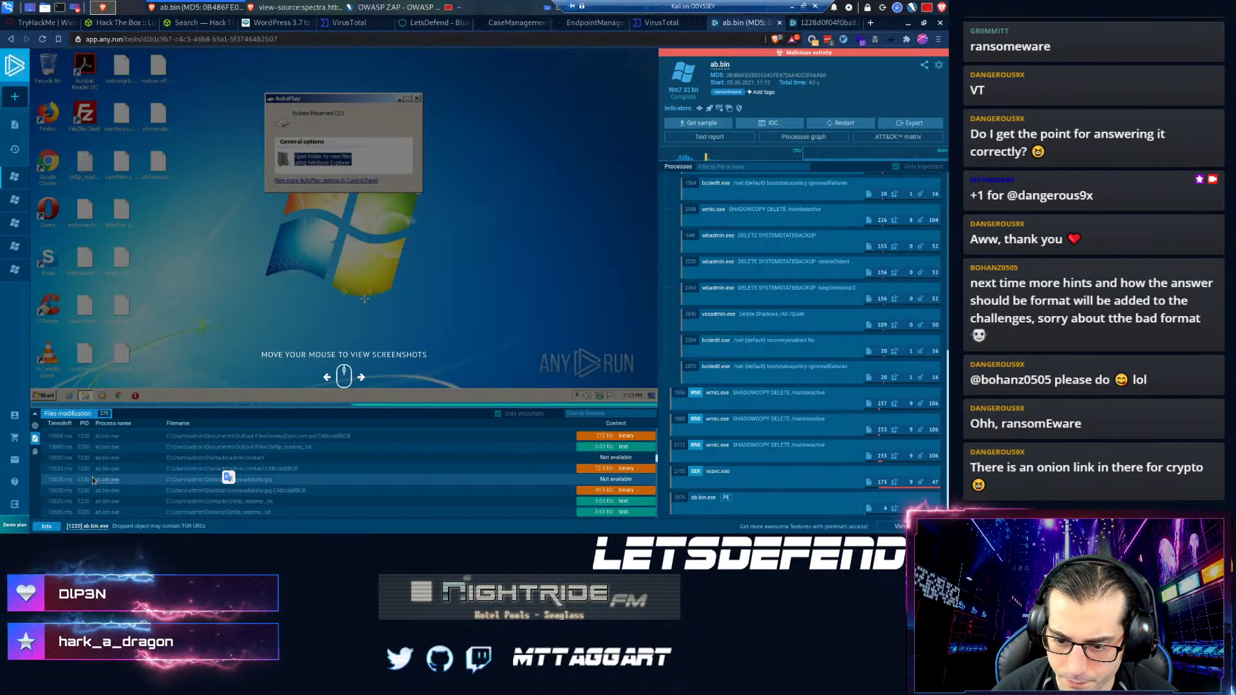
scroll(190, 484, down, 3)
scroll(191, 483, down, 5)
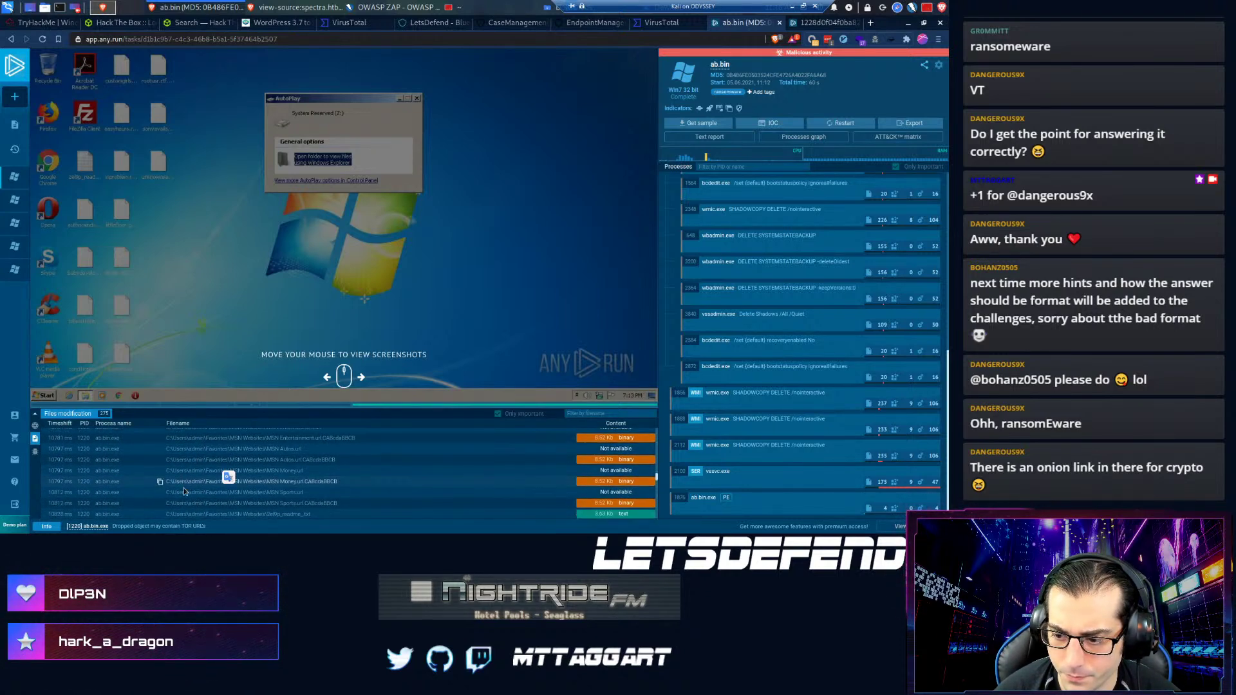
scroll(188, 485, up, 3)
scroll(188, 485, up, 5)
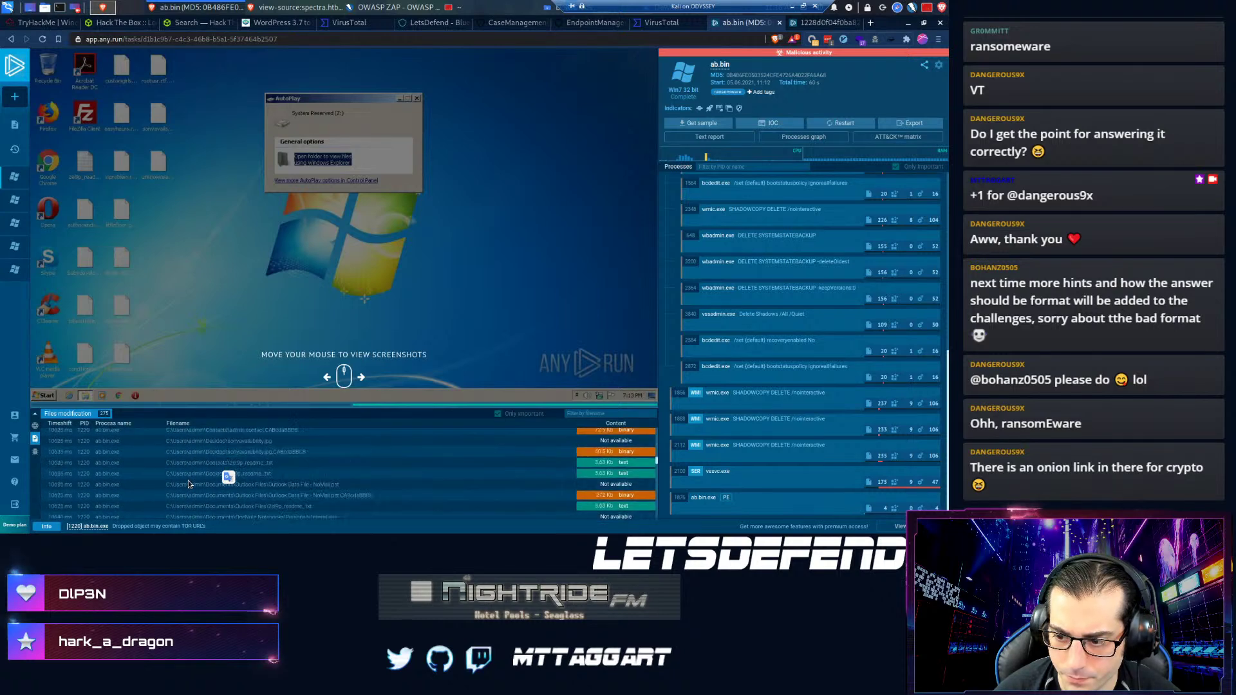
scroll(188, 480, up, 10)
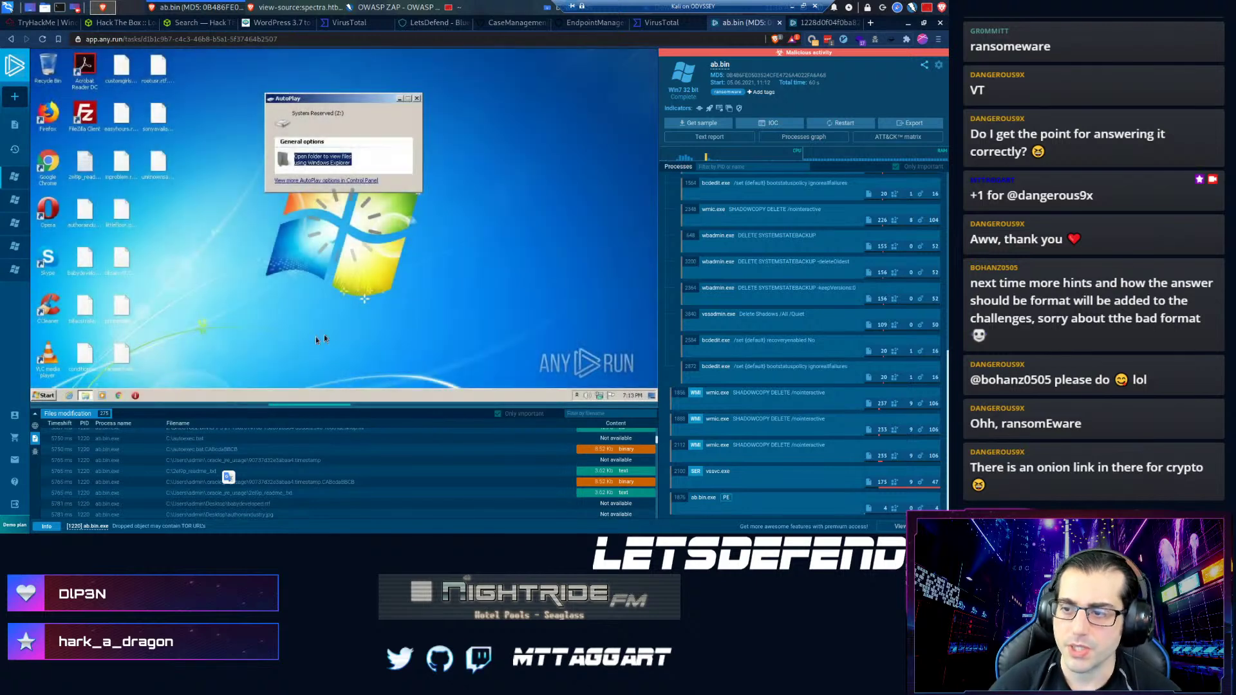
click(760, 124)
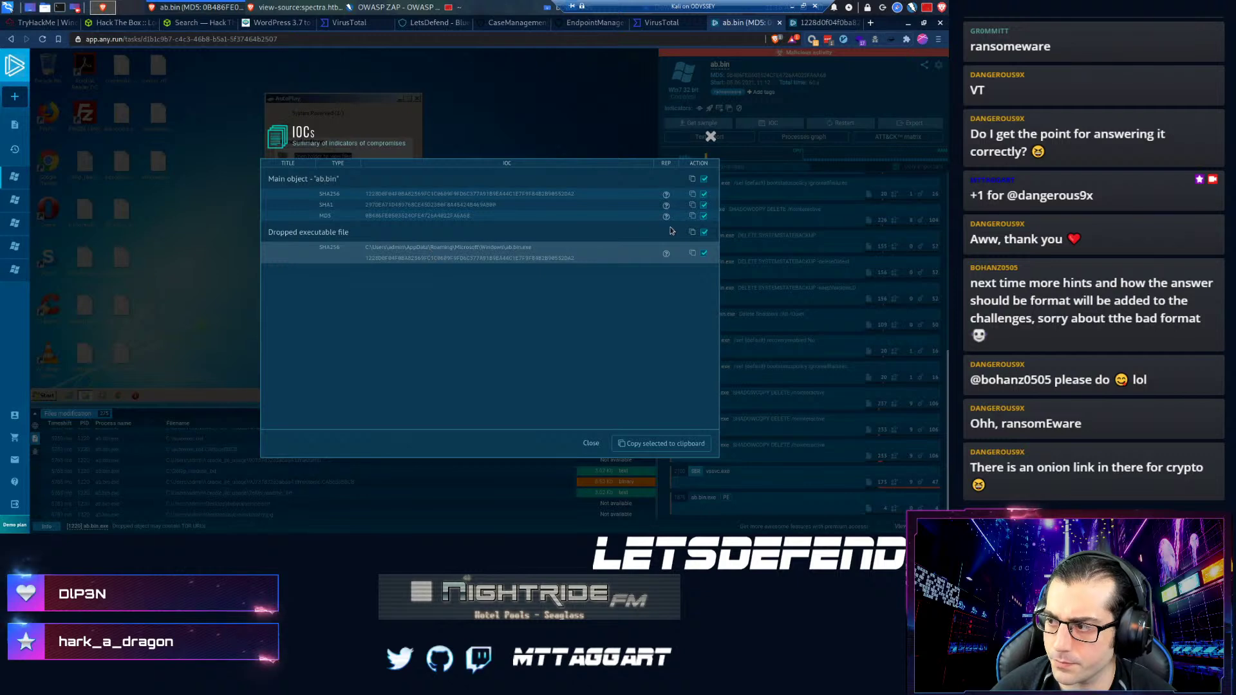
click(710, 137)
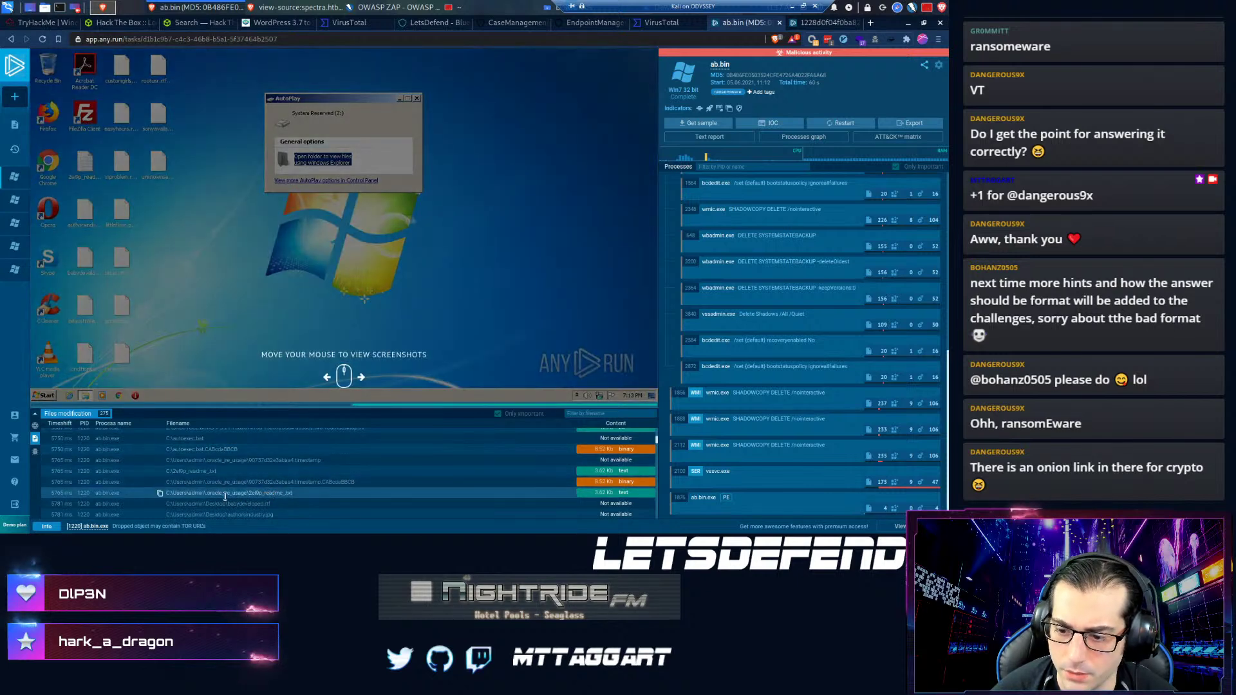
scroll(225, 494, down, 1)
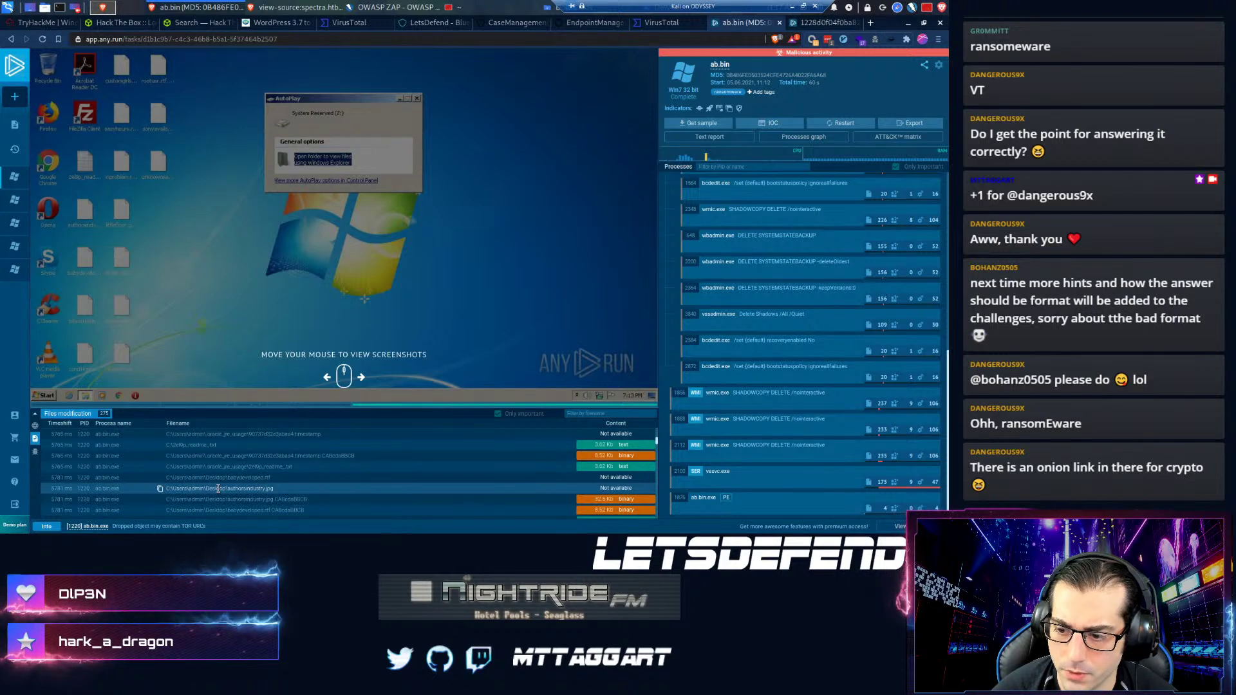
scroll(218, 488, up, 5)
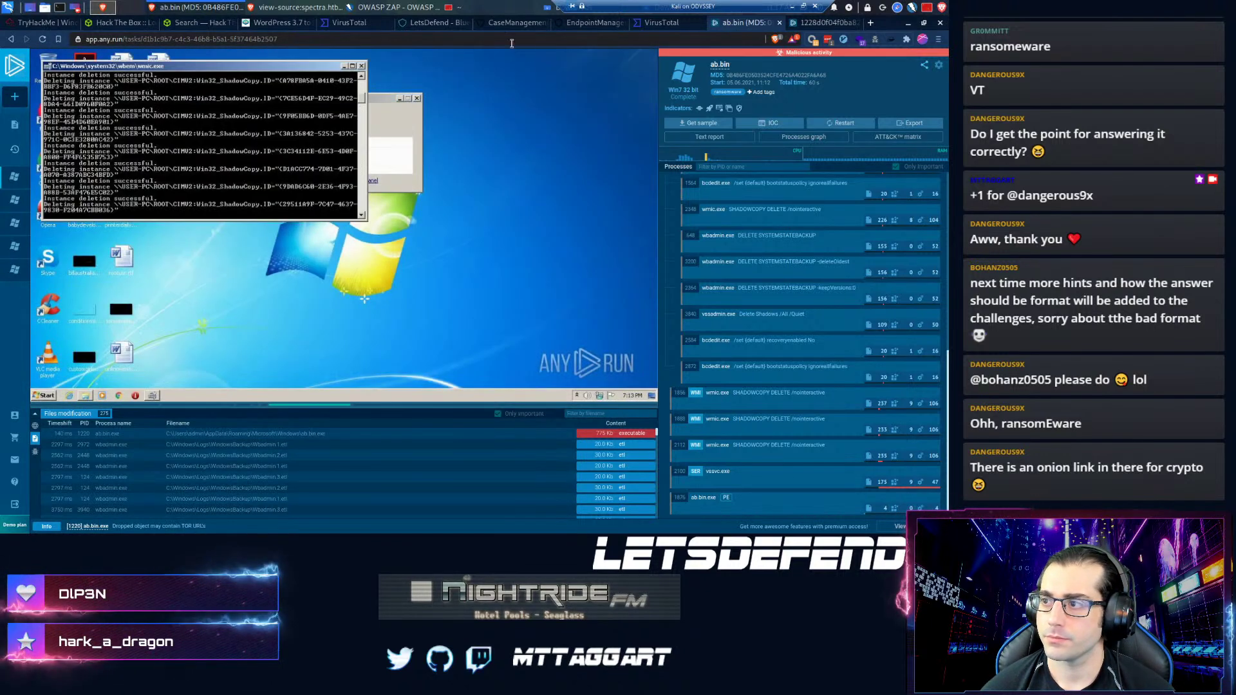
- Submit the Add Artifacts step to reach the C2-request question, then return to the endpoints
click(576, 26)
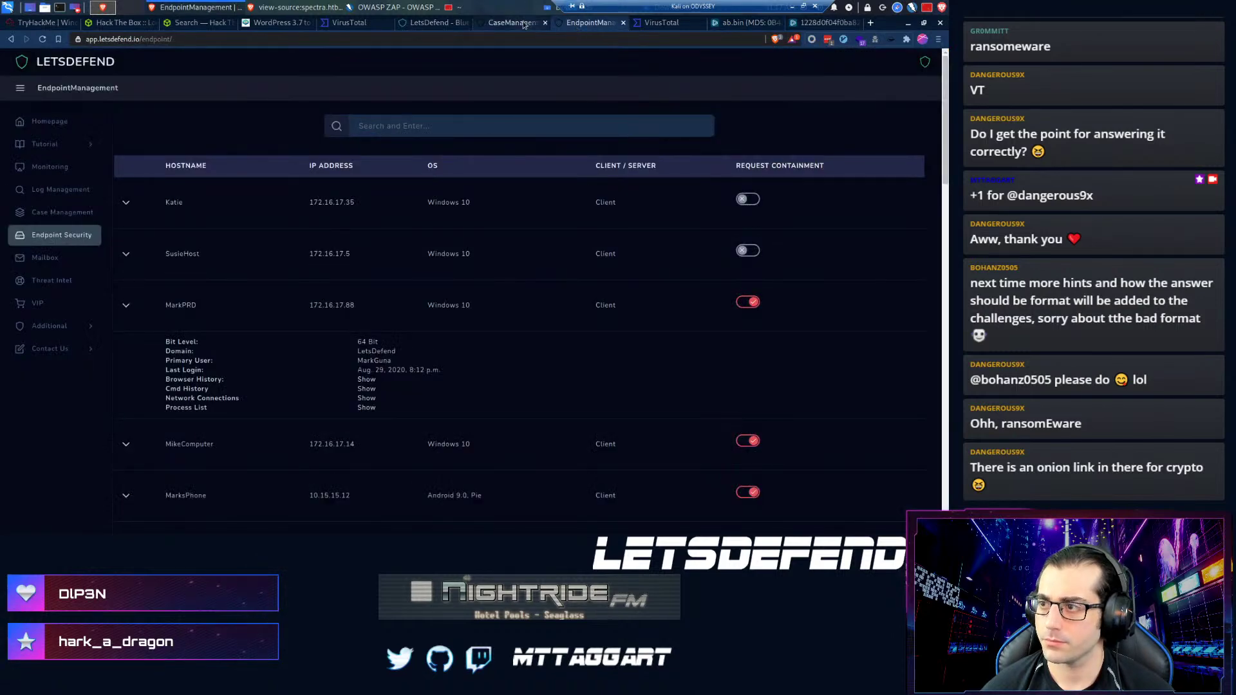
click(524, 24)
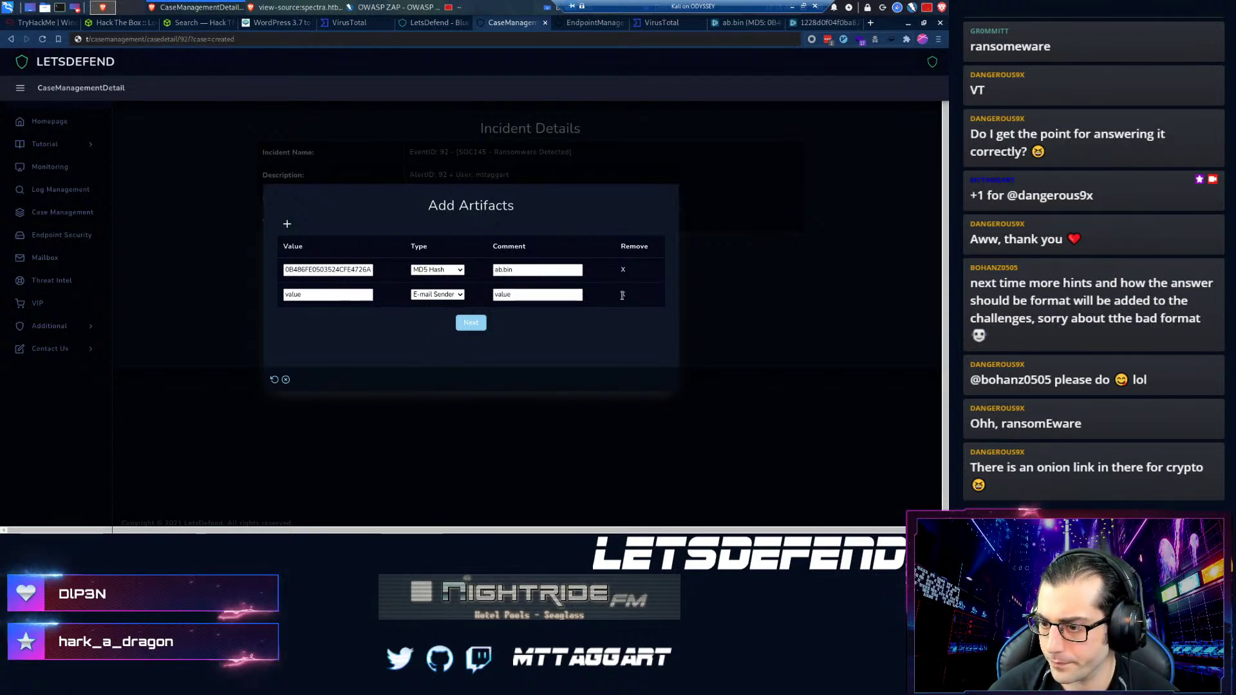
click(468, 323)
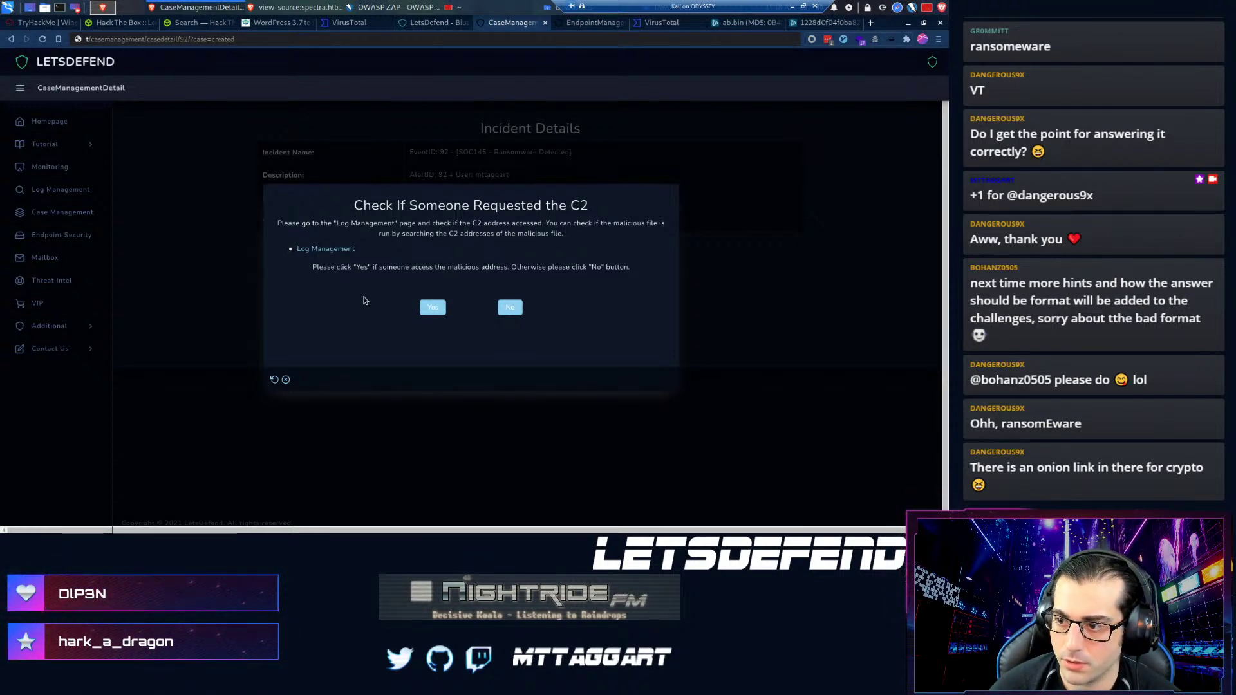
click(578, 24)
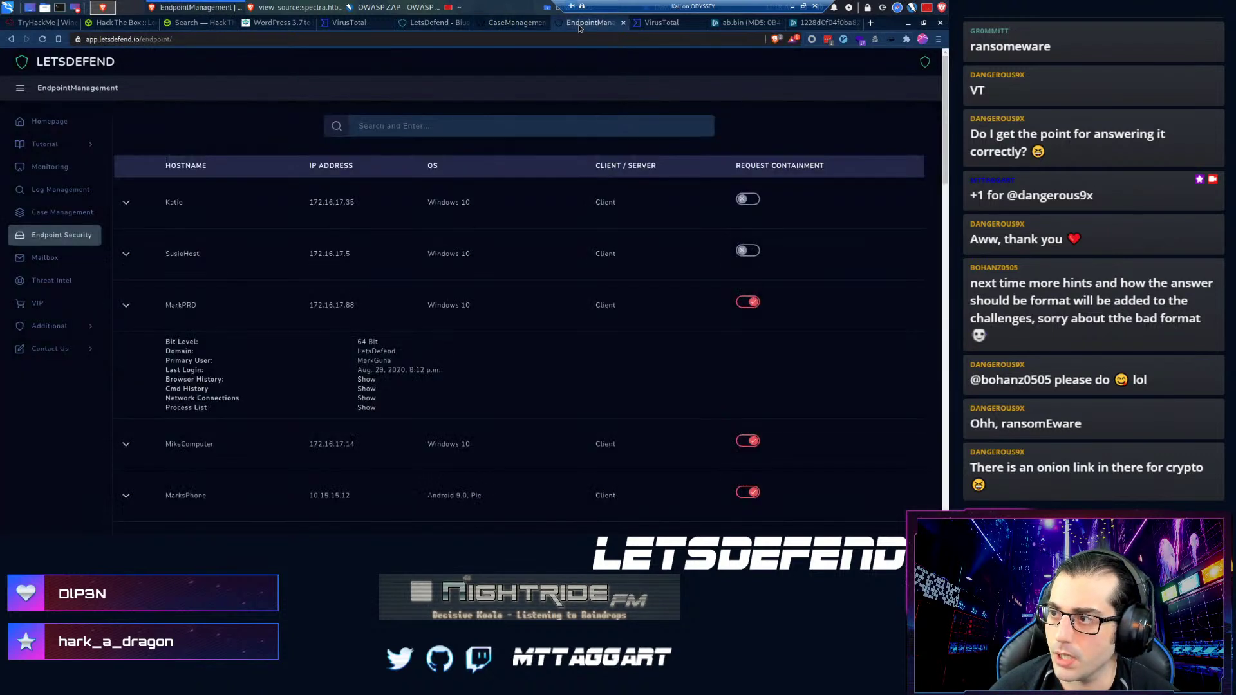
- In Log Management, select destination 81.169.145.105 in the proxy log from 172.16.17.88
click(46, 191)
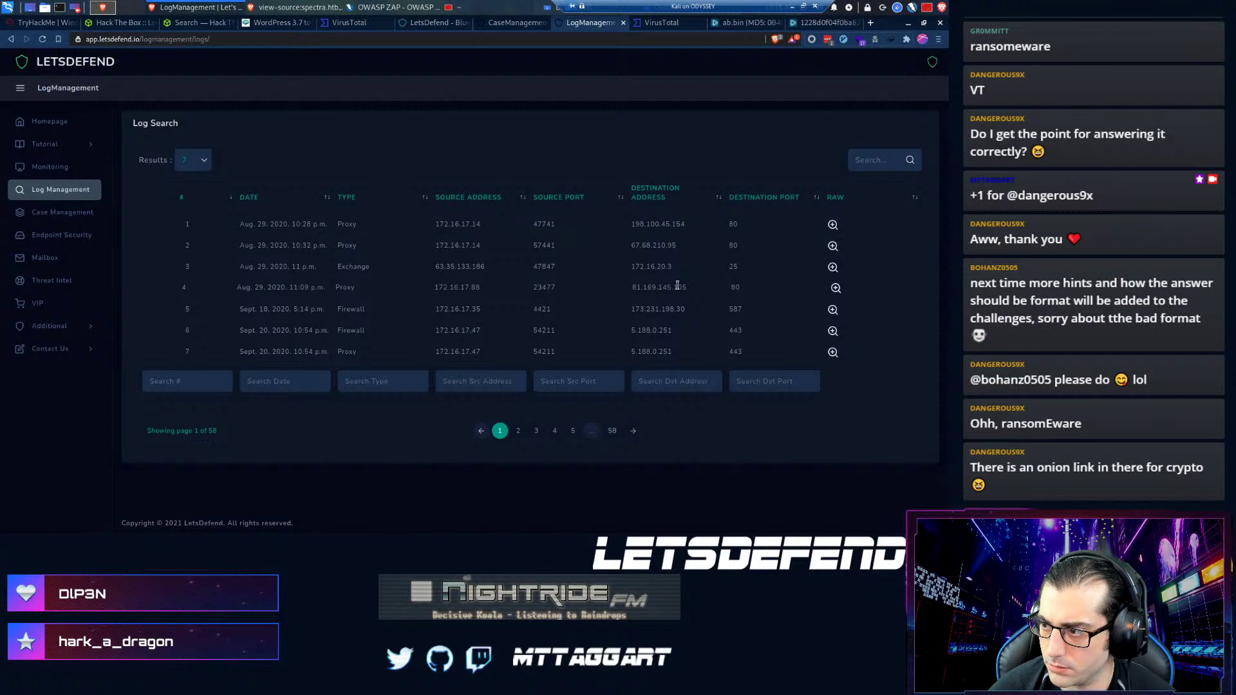
drag(687, 293, 631, 290)
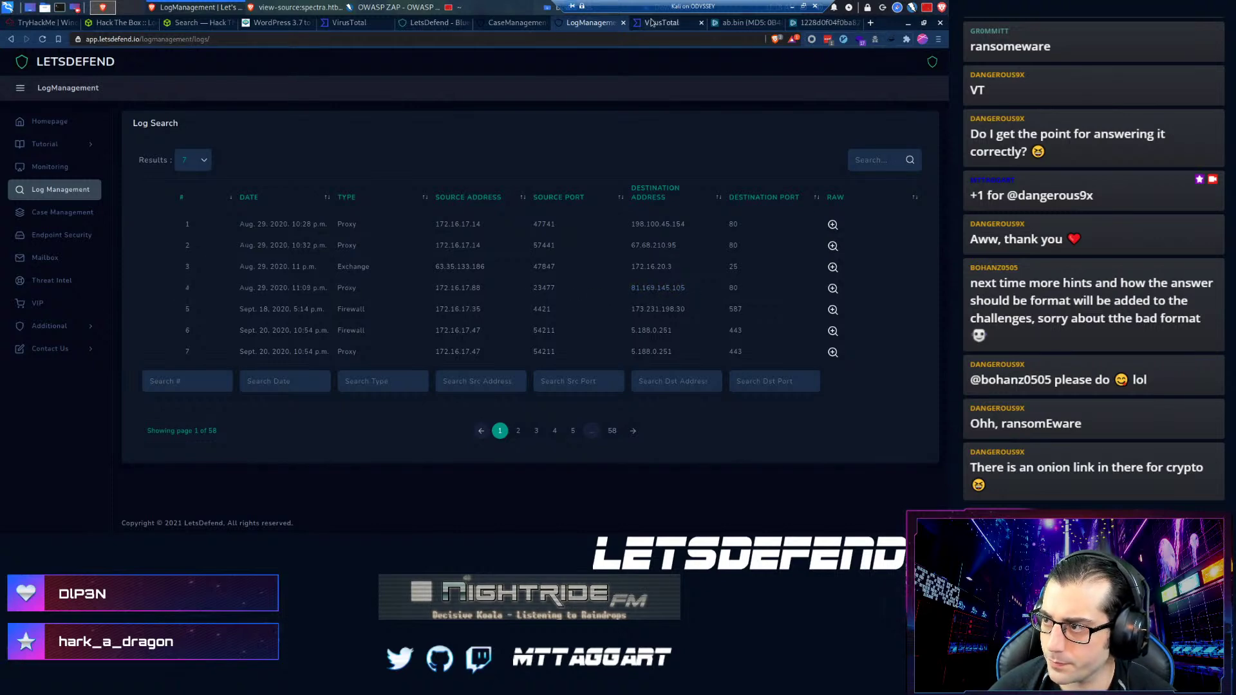
- Search IP 81.169.145.105 on VirusTotal in a new tab
click(648, 23)
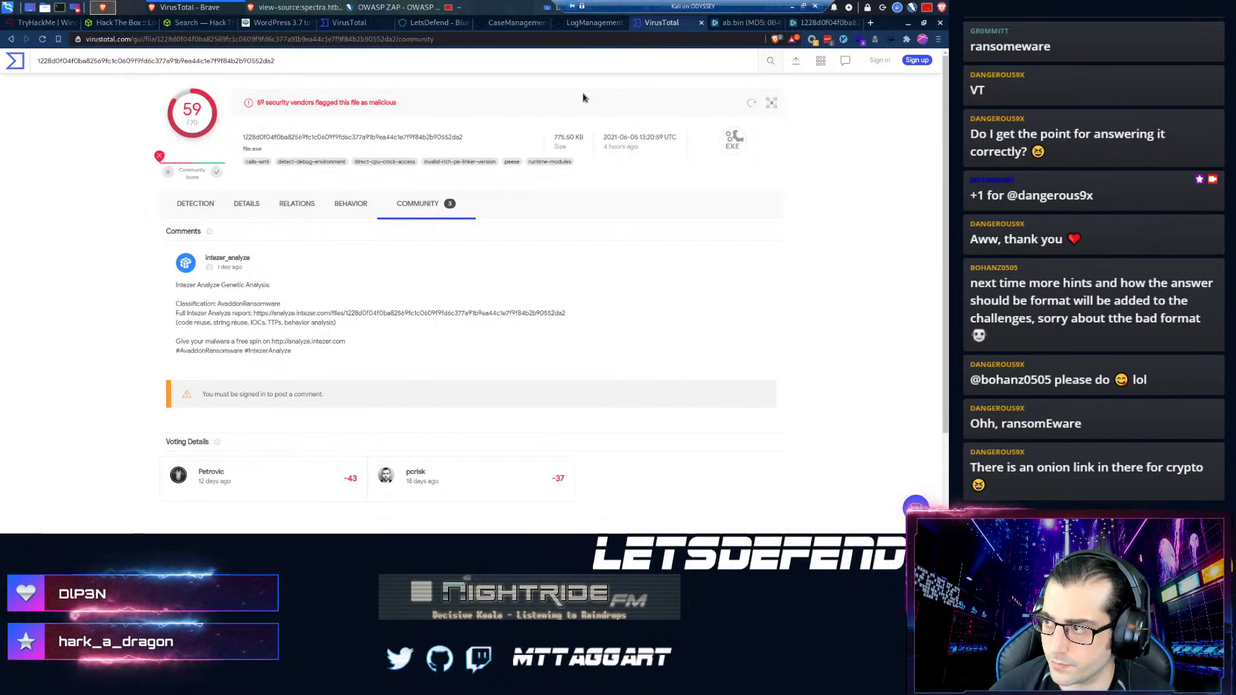
triple_click(450, 64)
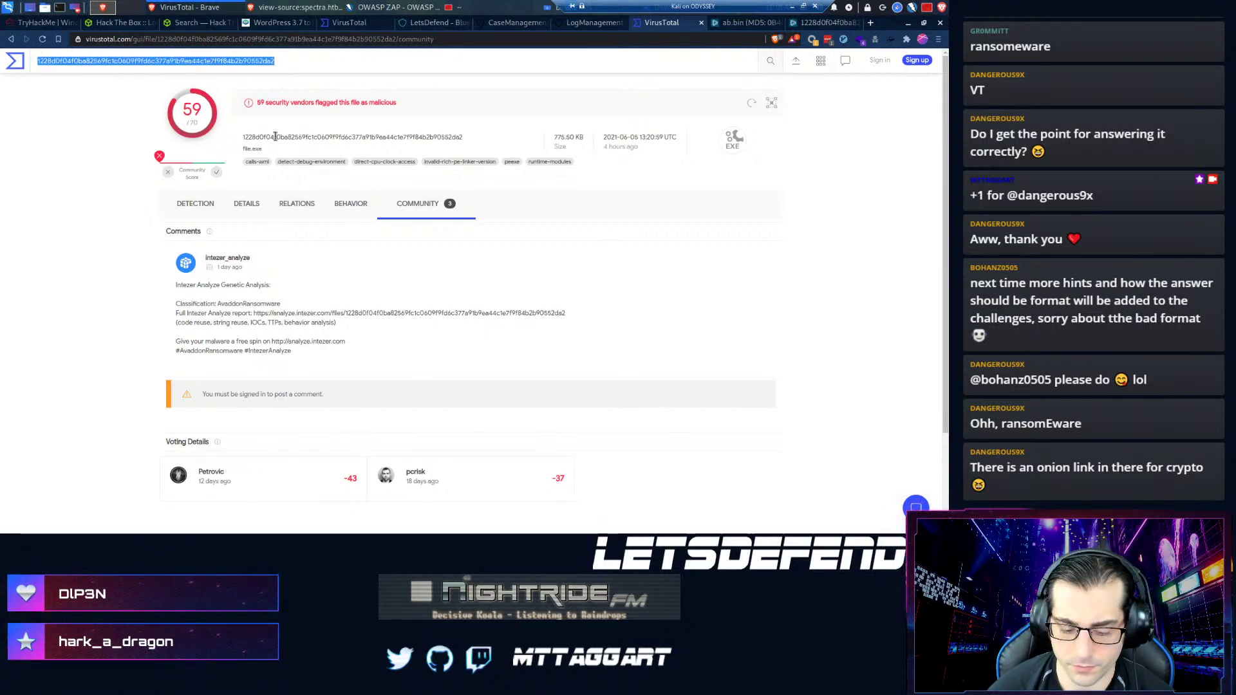
key(alt+Tab)
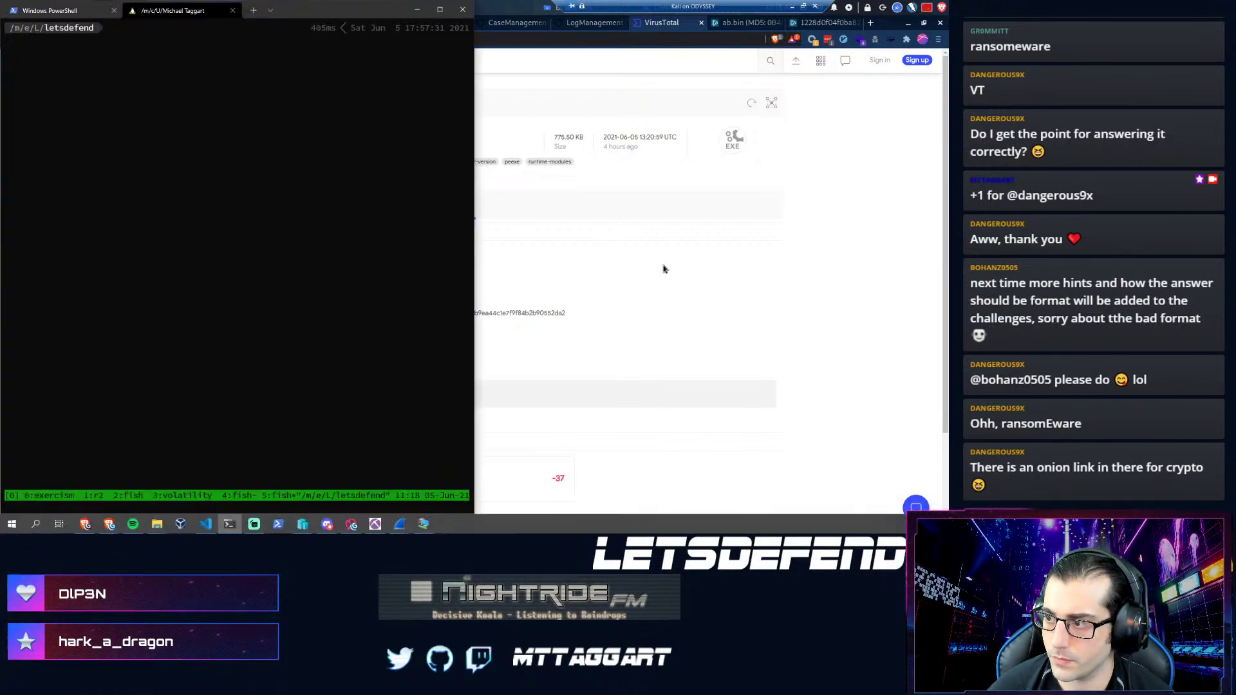
click(715, 242)
key(ctrl+t)
text(vir)
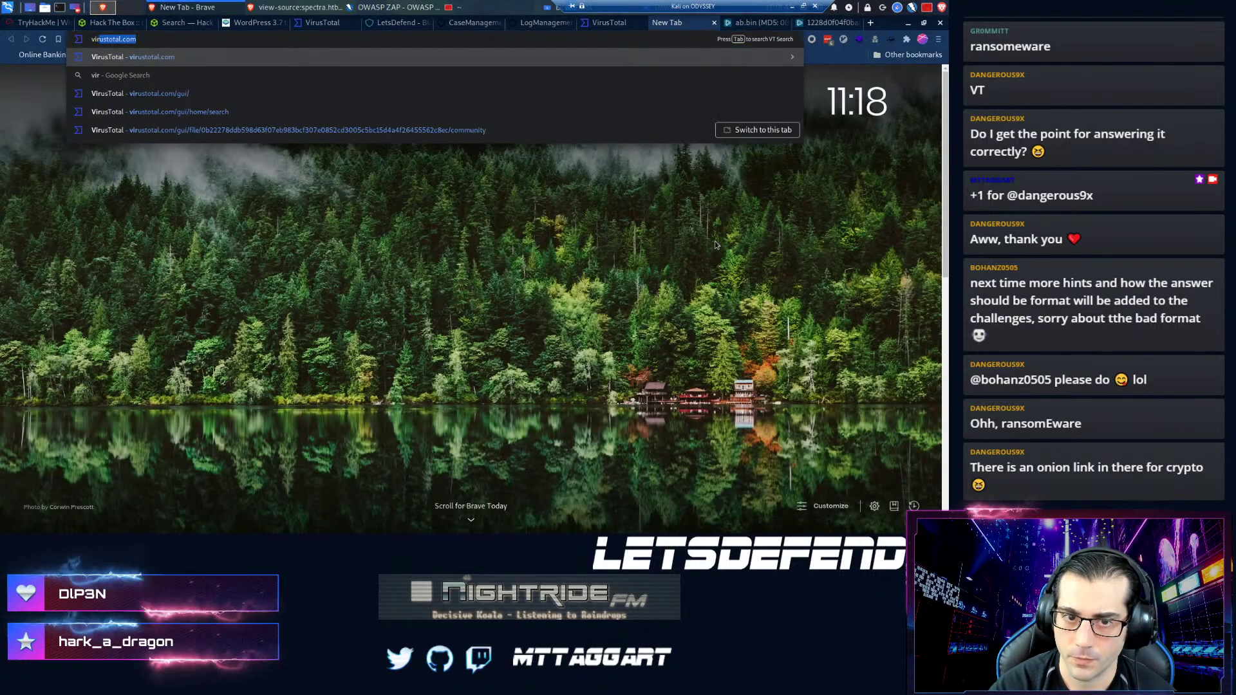
key(Return)
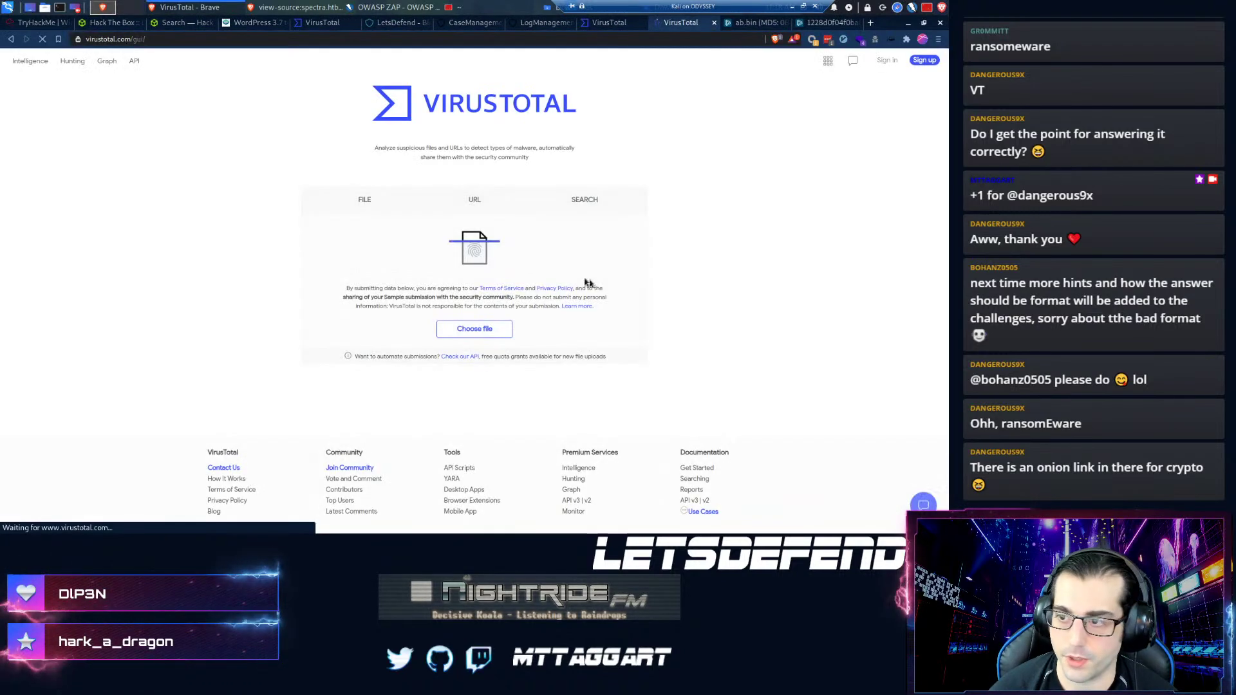
click(584, 201)
text(81.169.145.105)
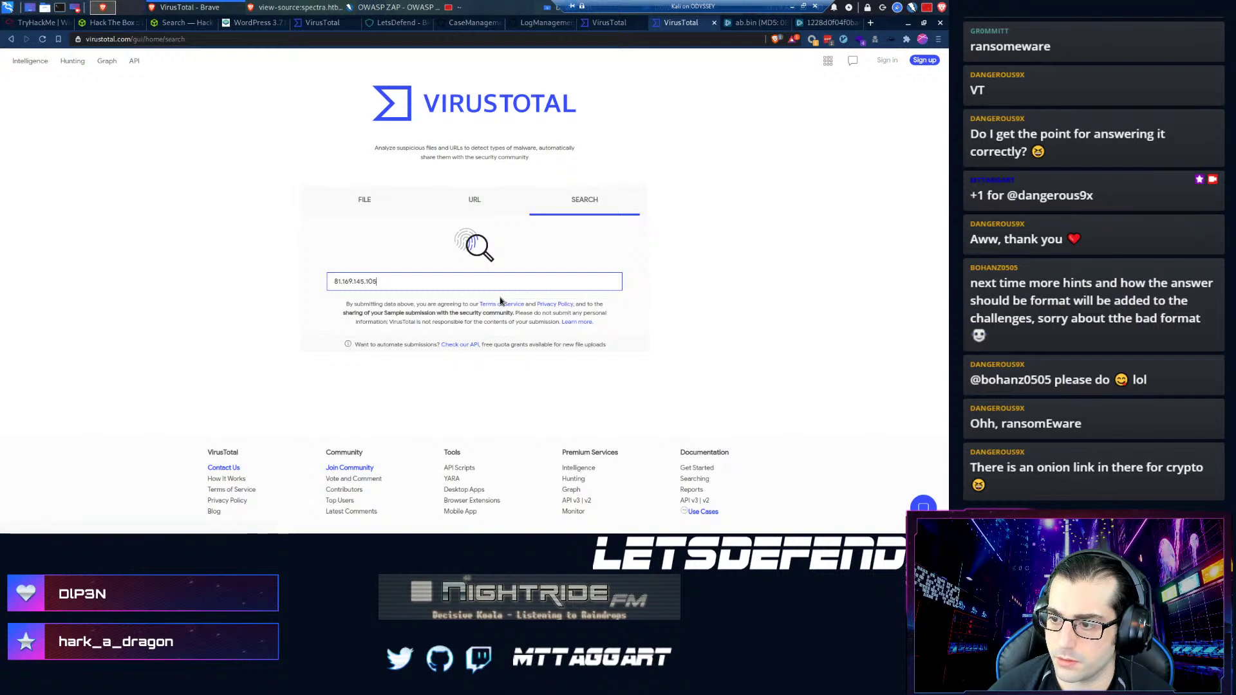
key(Return)
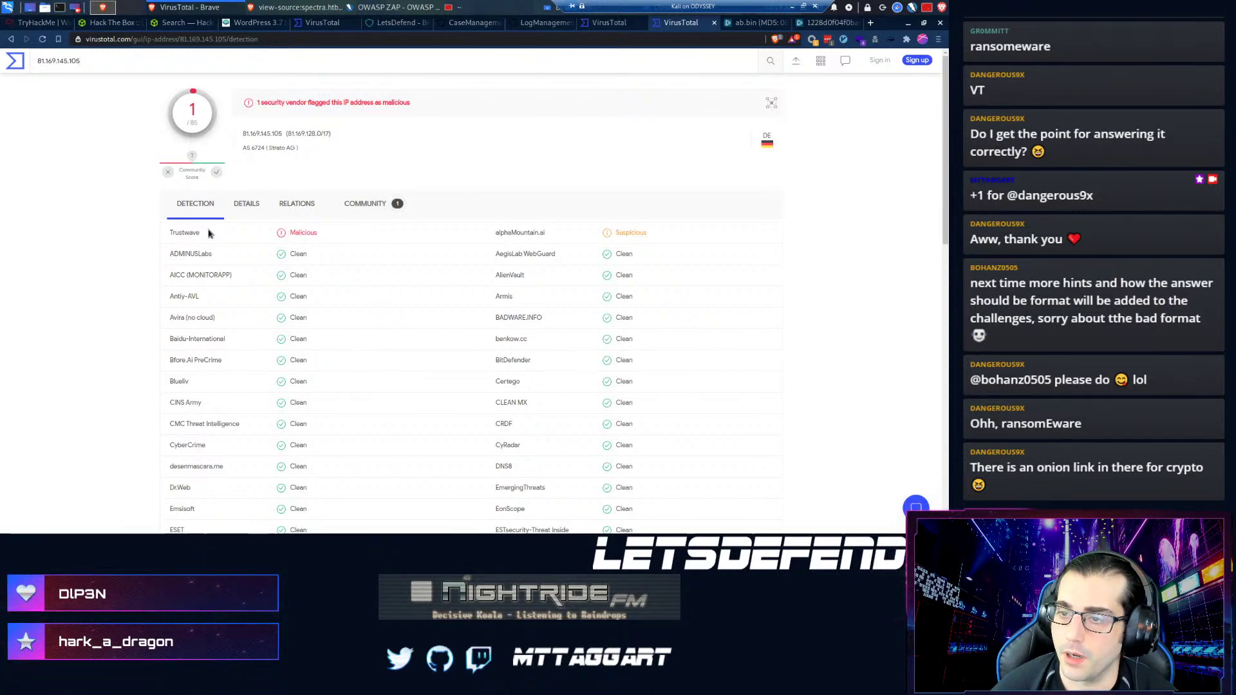
- Run a Cisco Talos reputation lookup for 81.169.145.105, review it, and close the tab
key(ctrl+t)
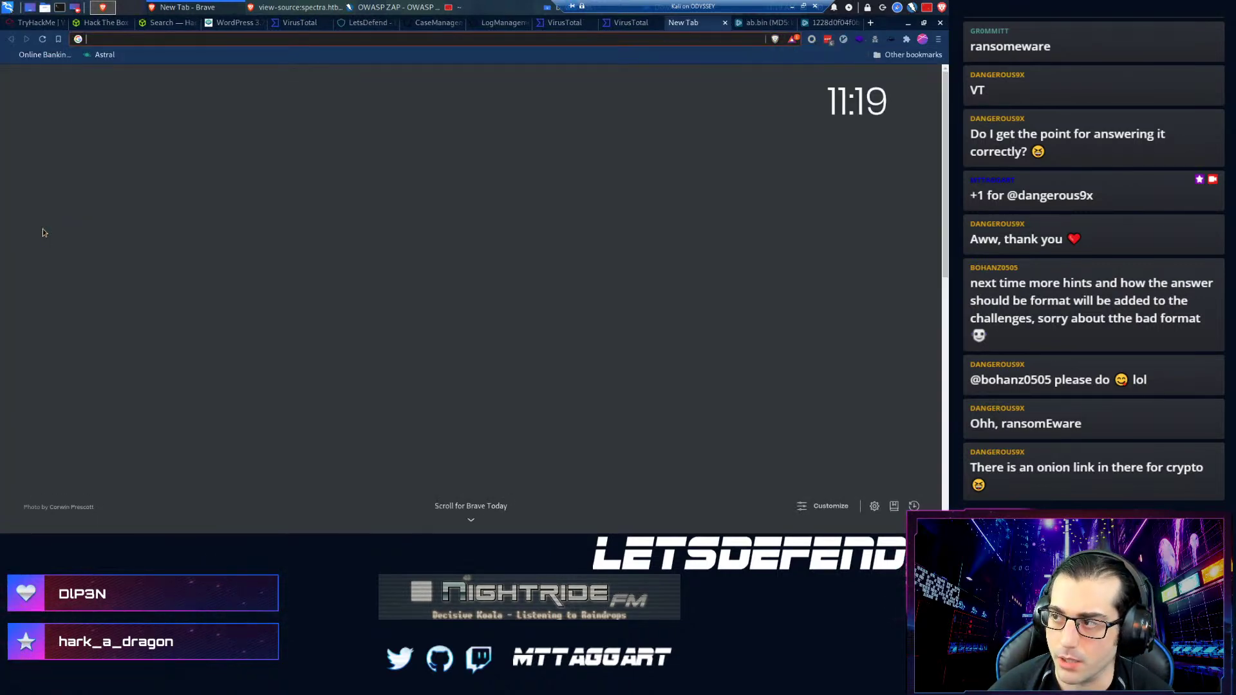
text(cisco)
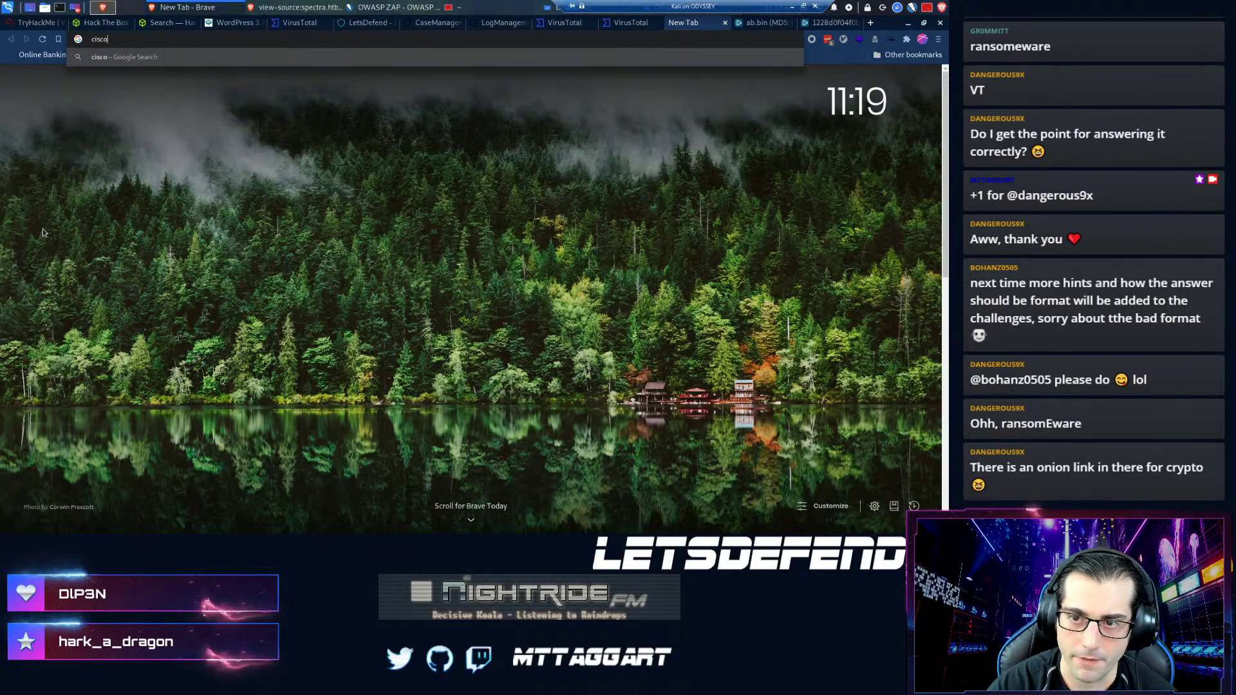
text( talos in)
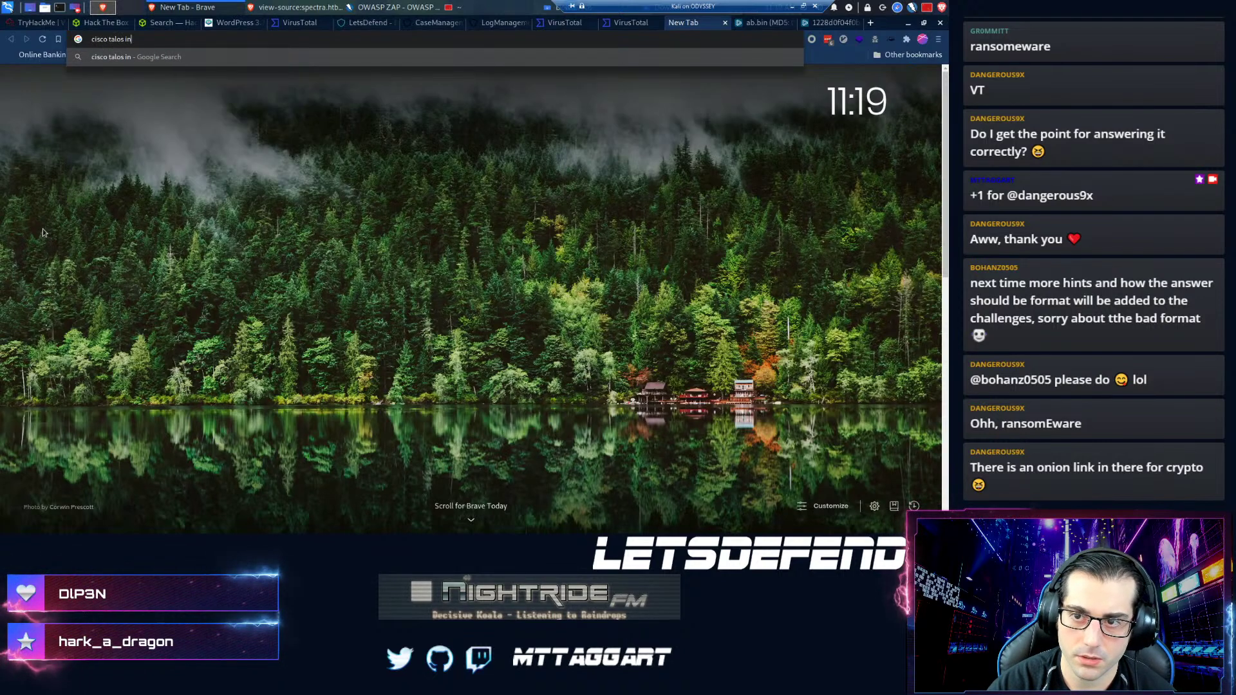
text(telligence)
key(Return)
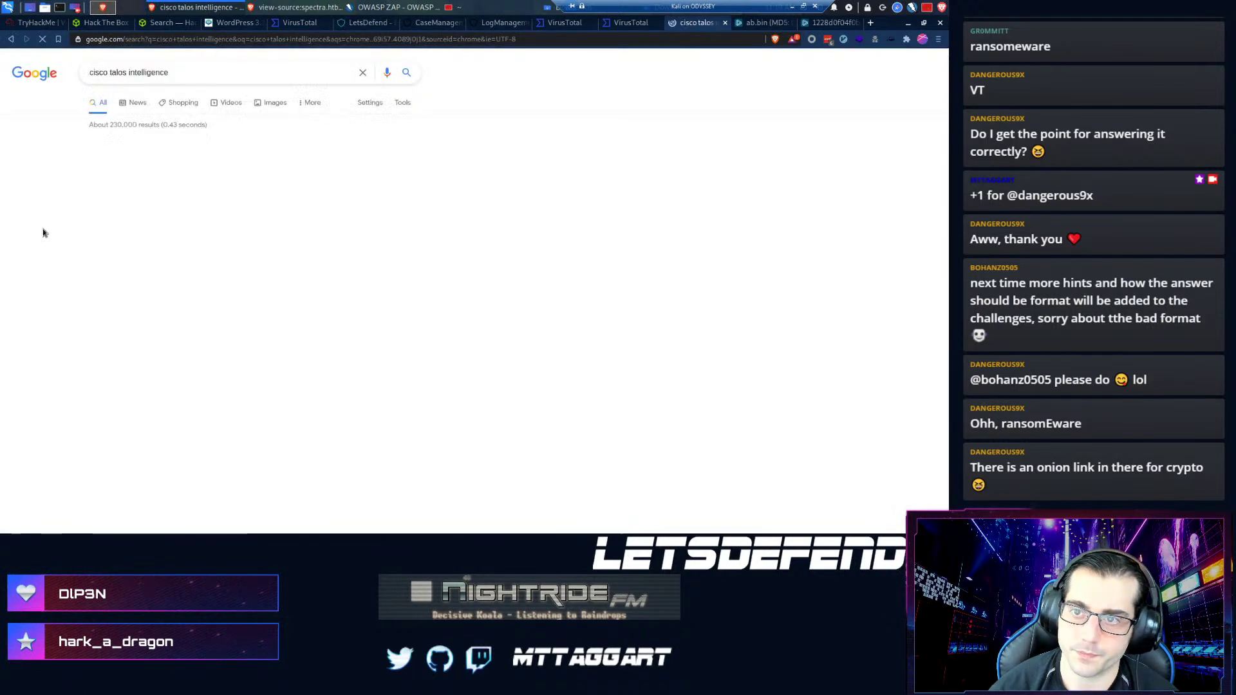
click(137, 156)
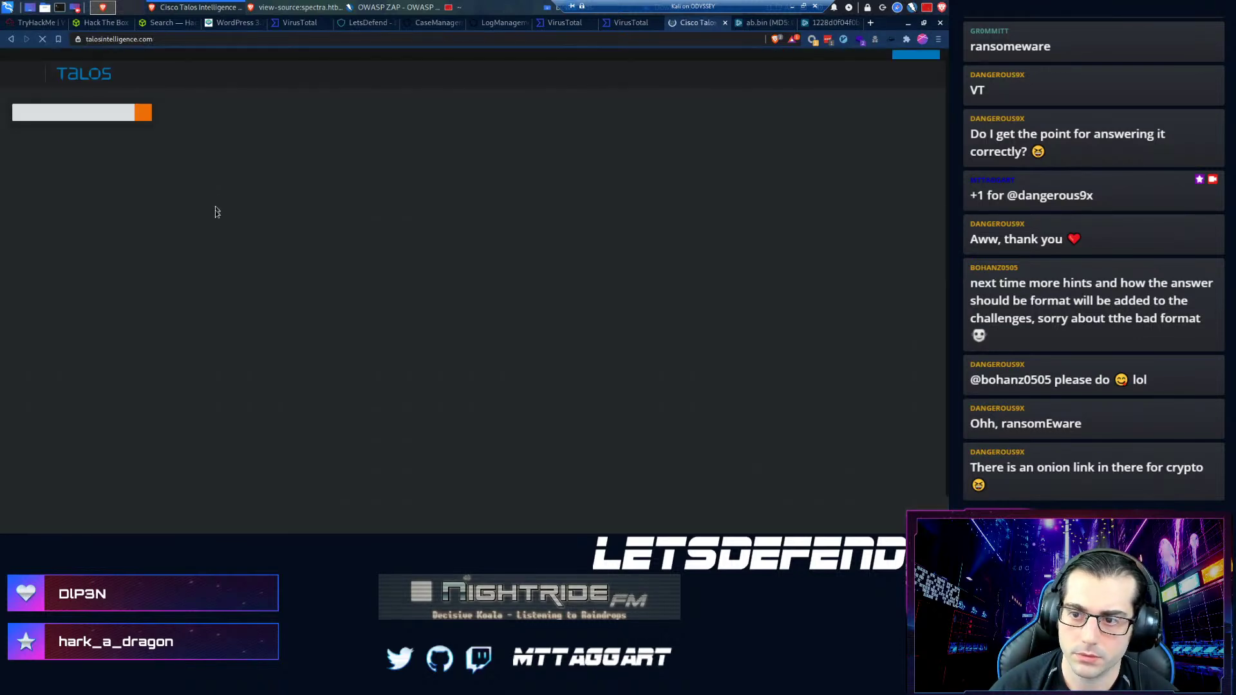
click(126, 113)
text(81.169.145.105)
key(Return)
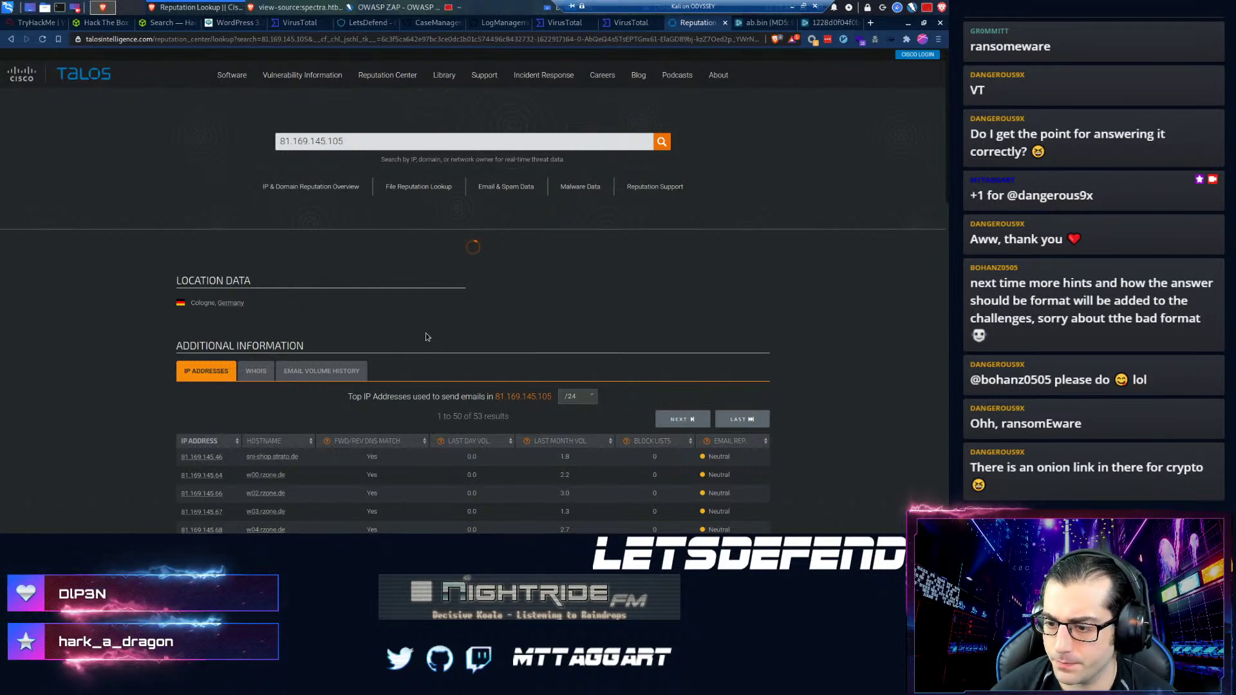
scroll(426, 335, down, 2)
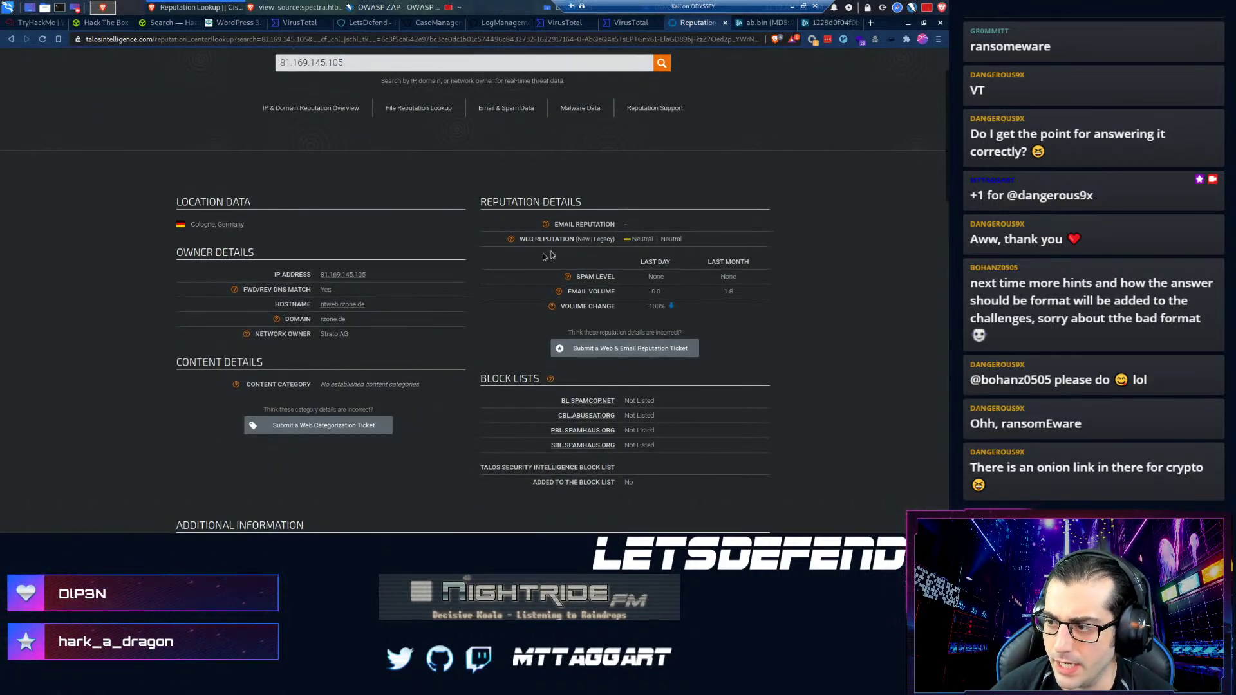
scroll(454, 267, up, 2)
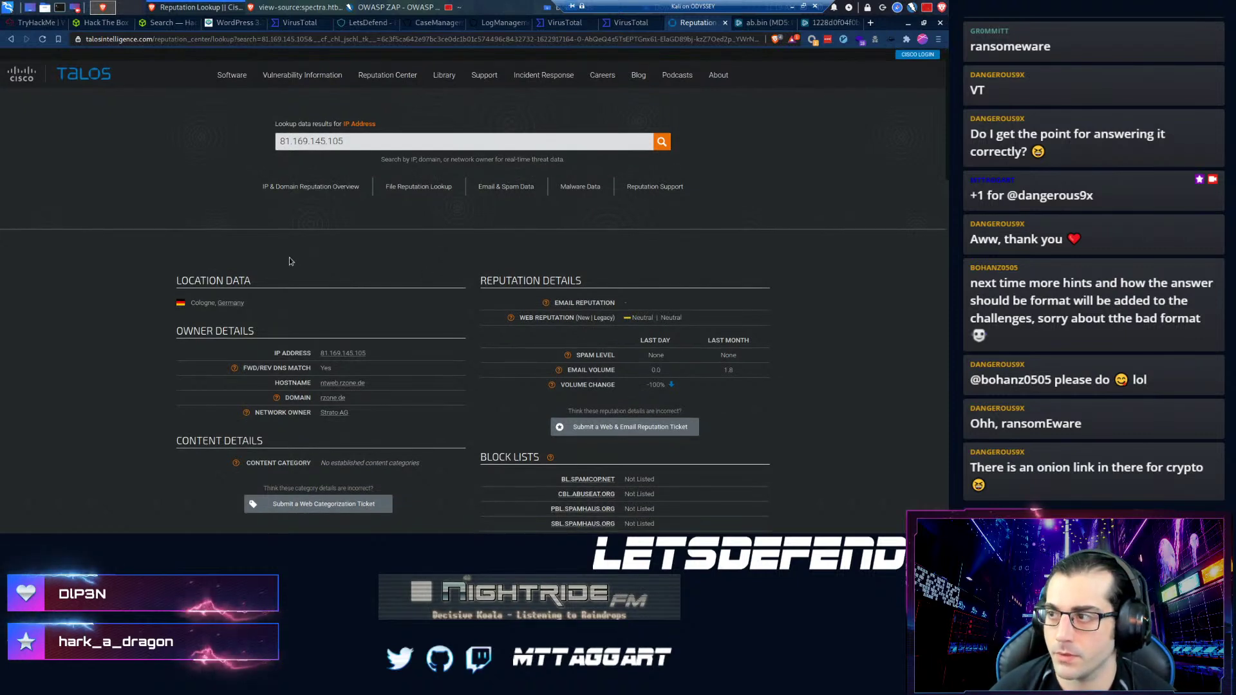
click(724, 23)
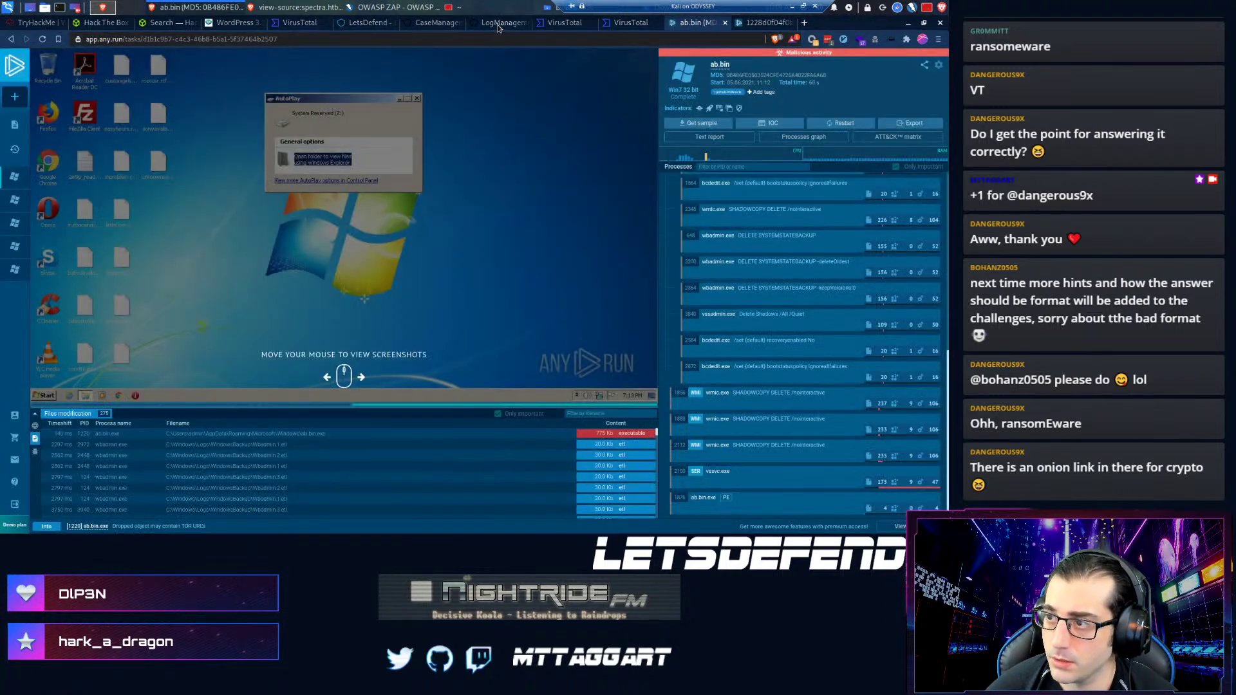
- View the raw log of the proxy entry to 81.169.145.105
click(499, 24)
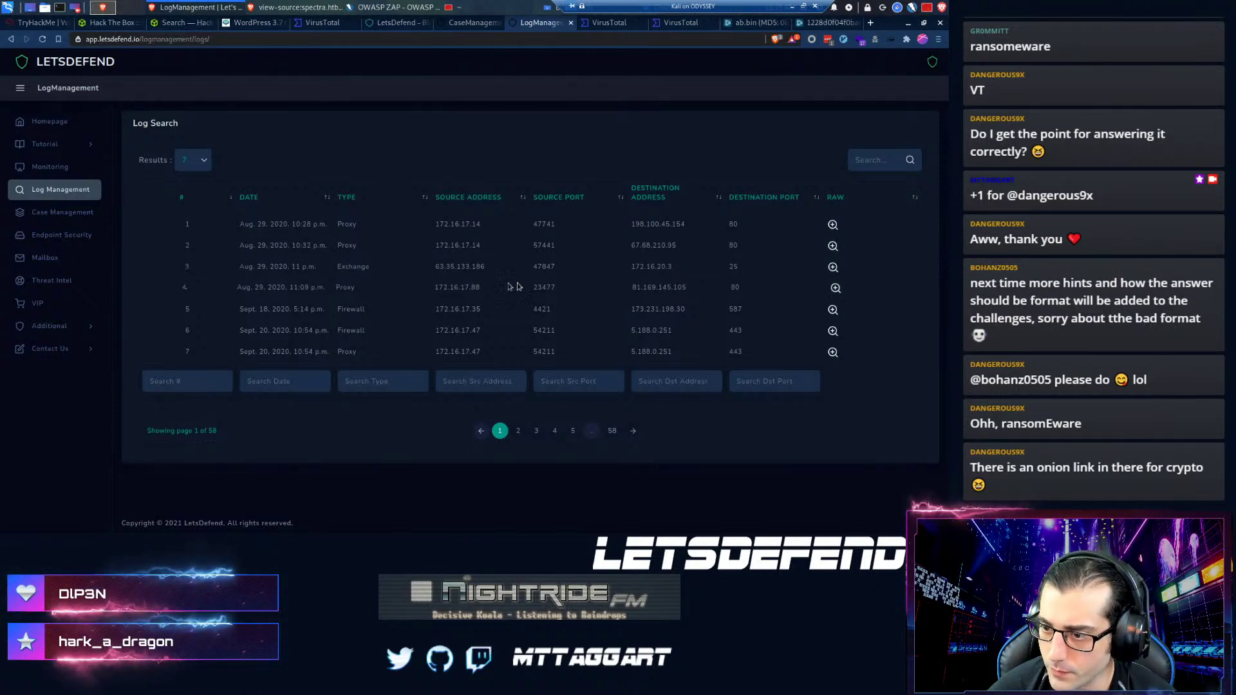
click(835, 289)
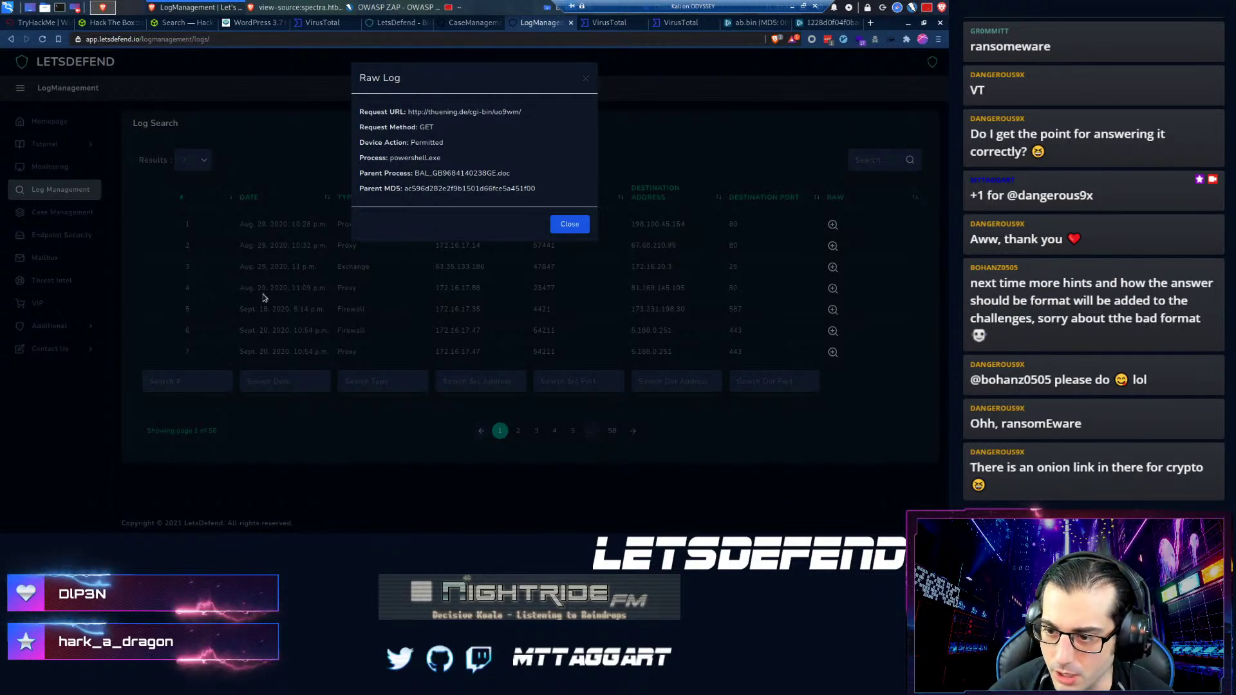
click(588, 79)
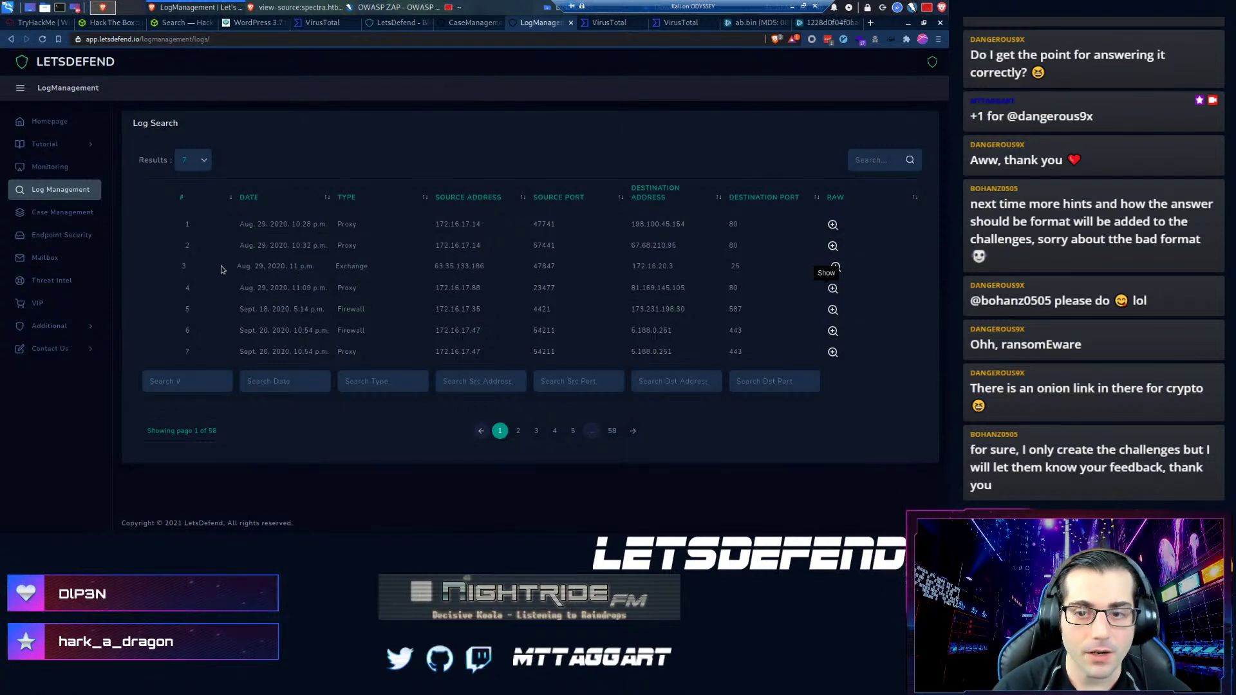
- Expand the SOC145 alert's event details in the Investigation Channel
click(27, 169)
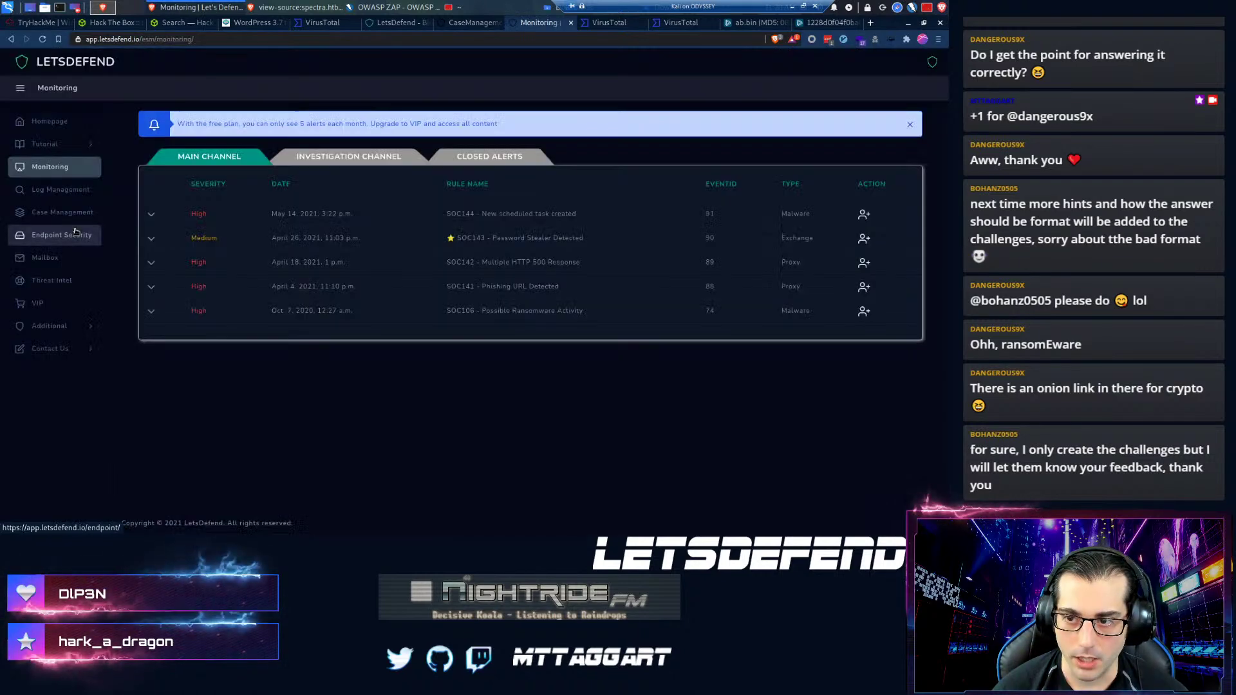
click(284, 159)
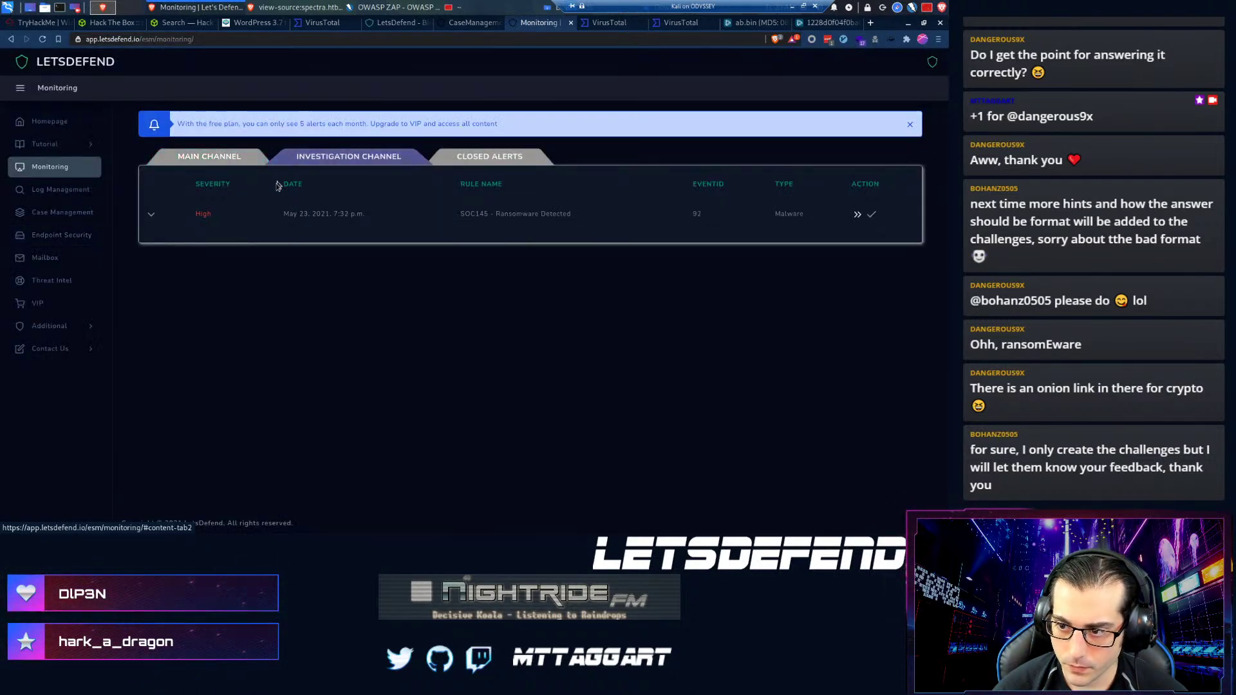
click(163, 219)
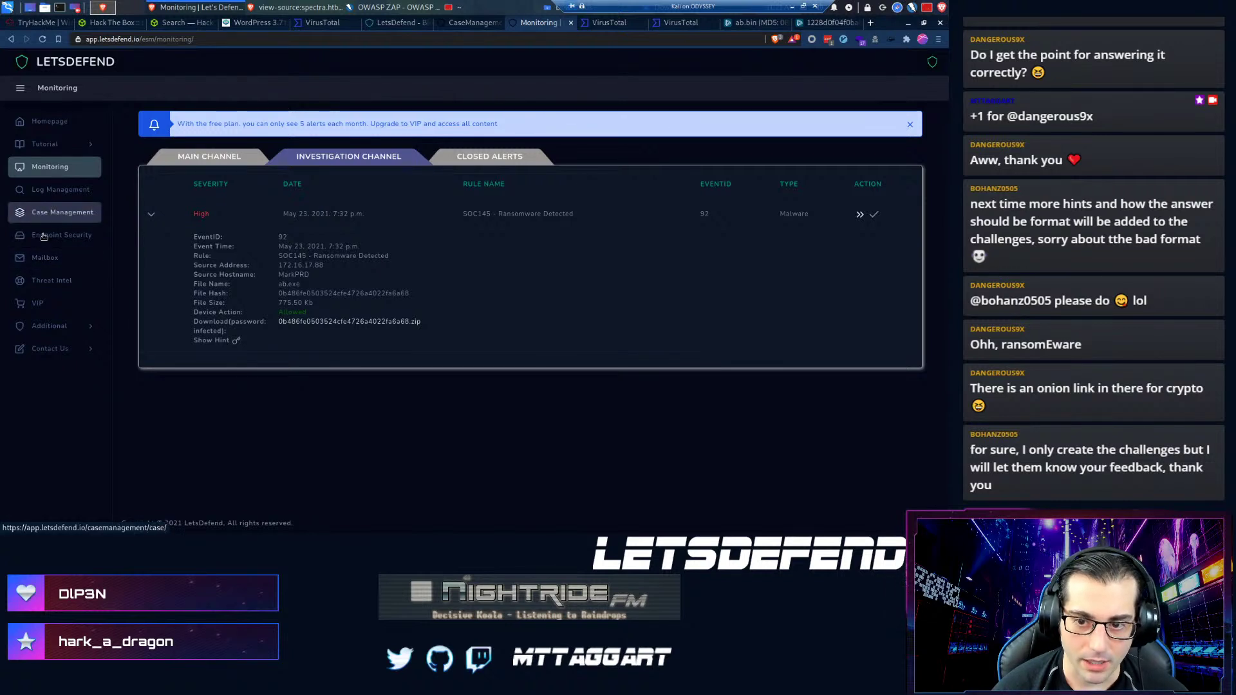
- List the log search results 20 per page, sorted by date
click(55, 190)
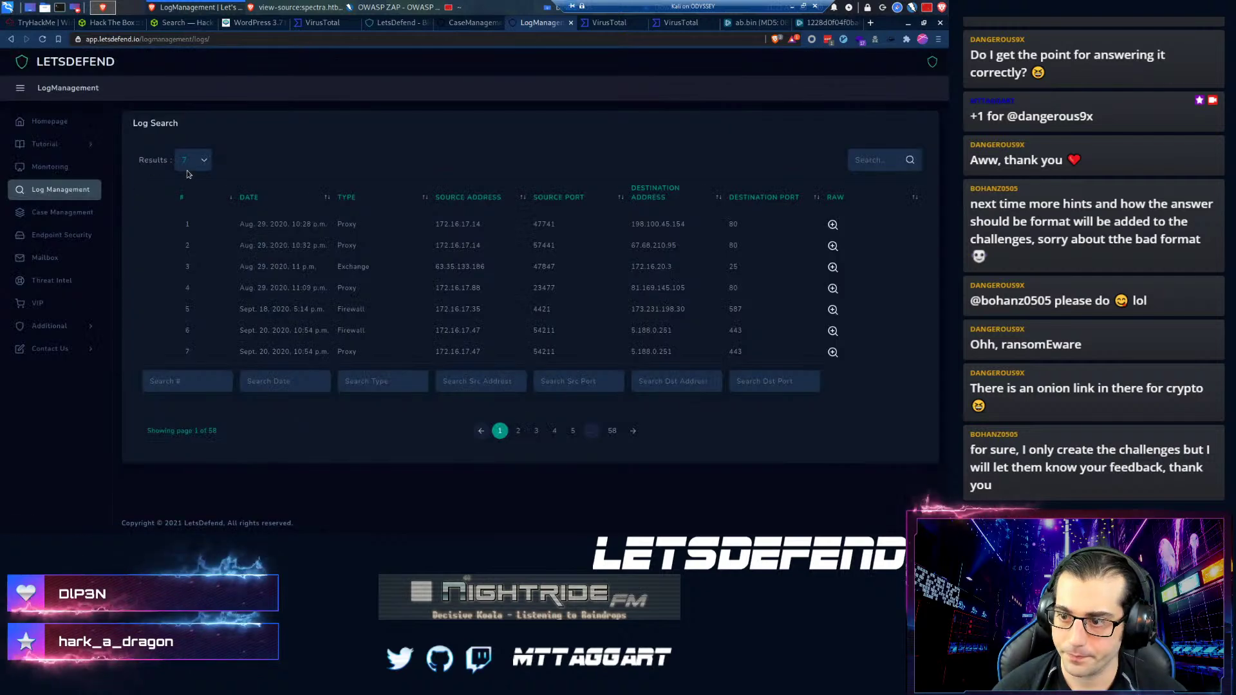
click(465, 24)
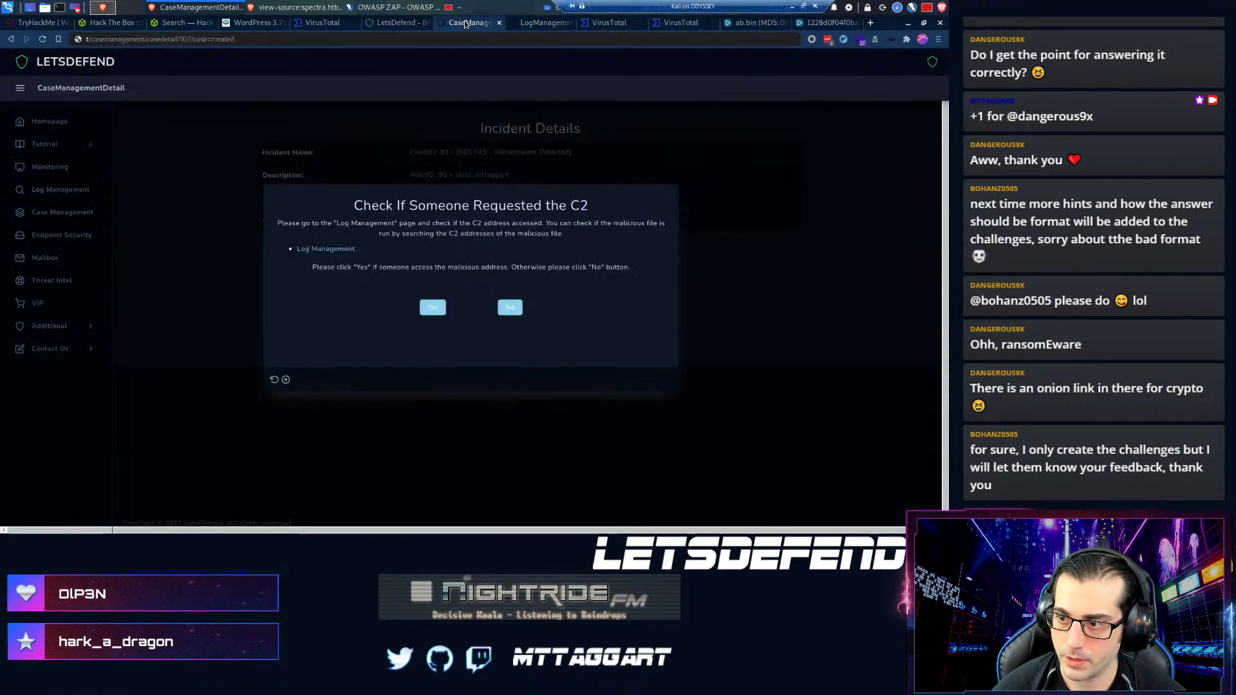
click(536, 24)
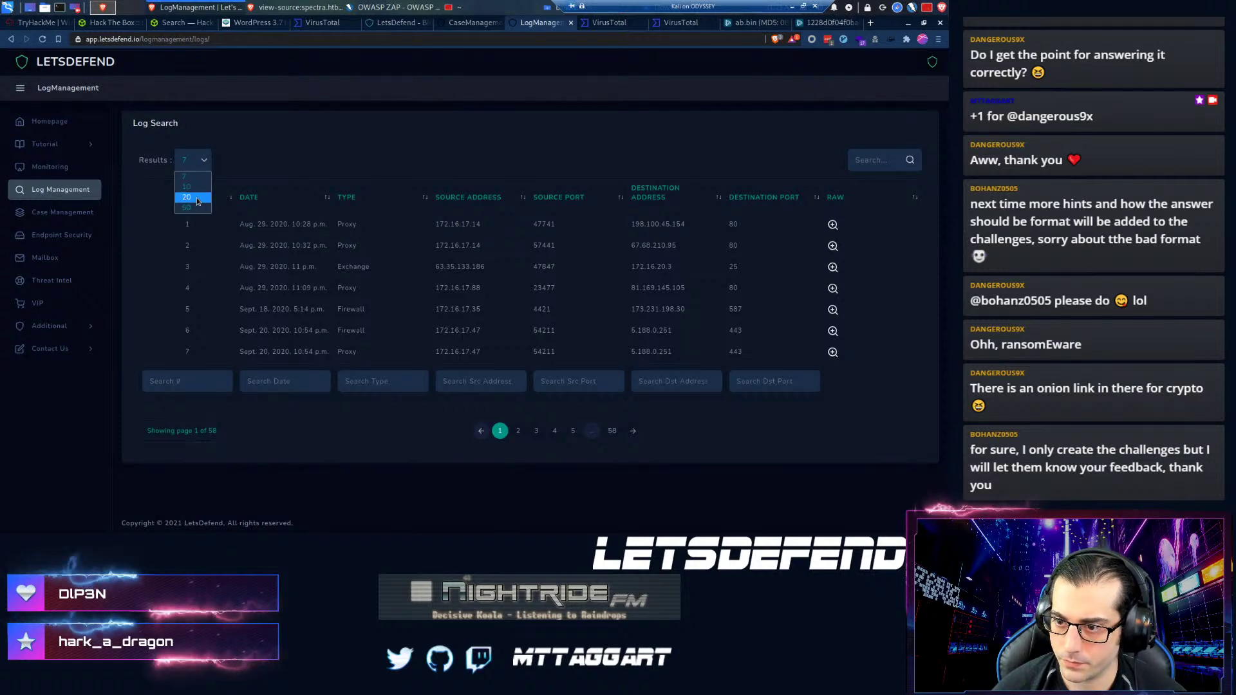
click(188, 197)
click(249, 198)
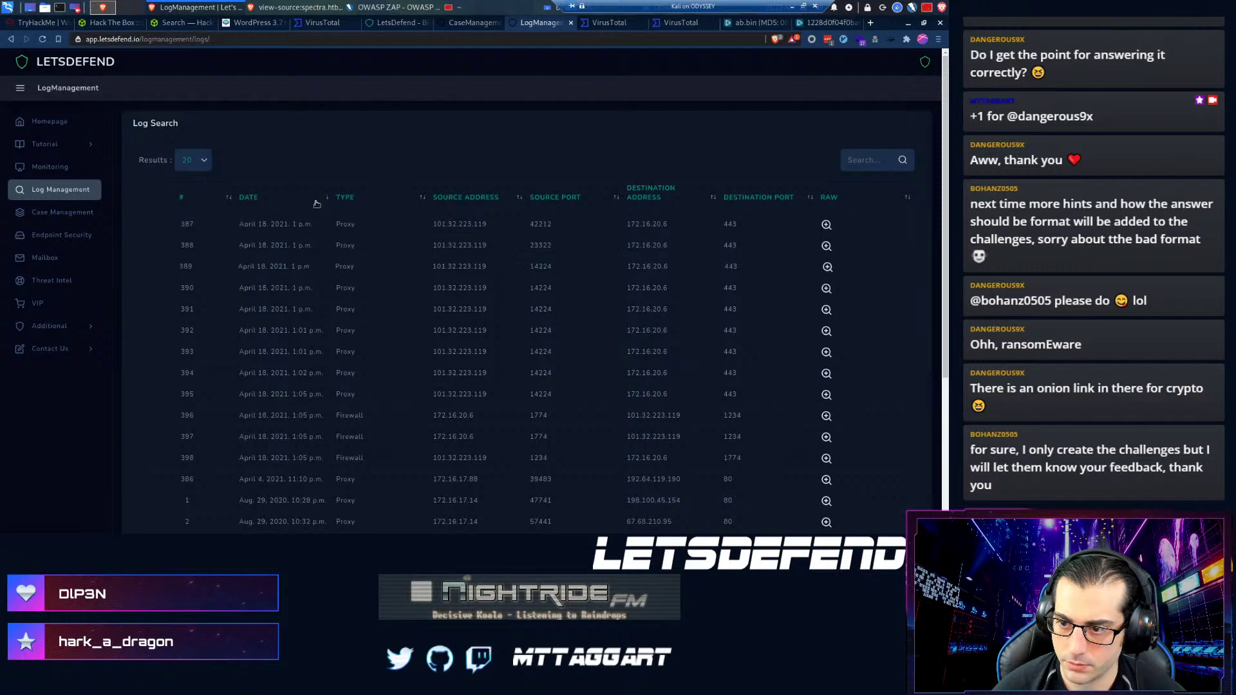
scroll(290, 258, down, 3)
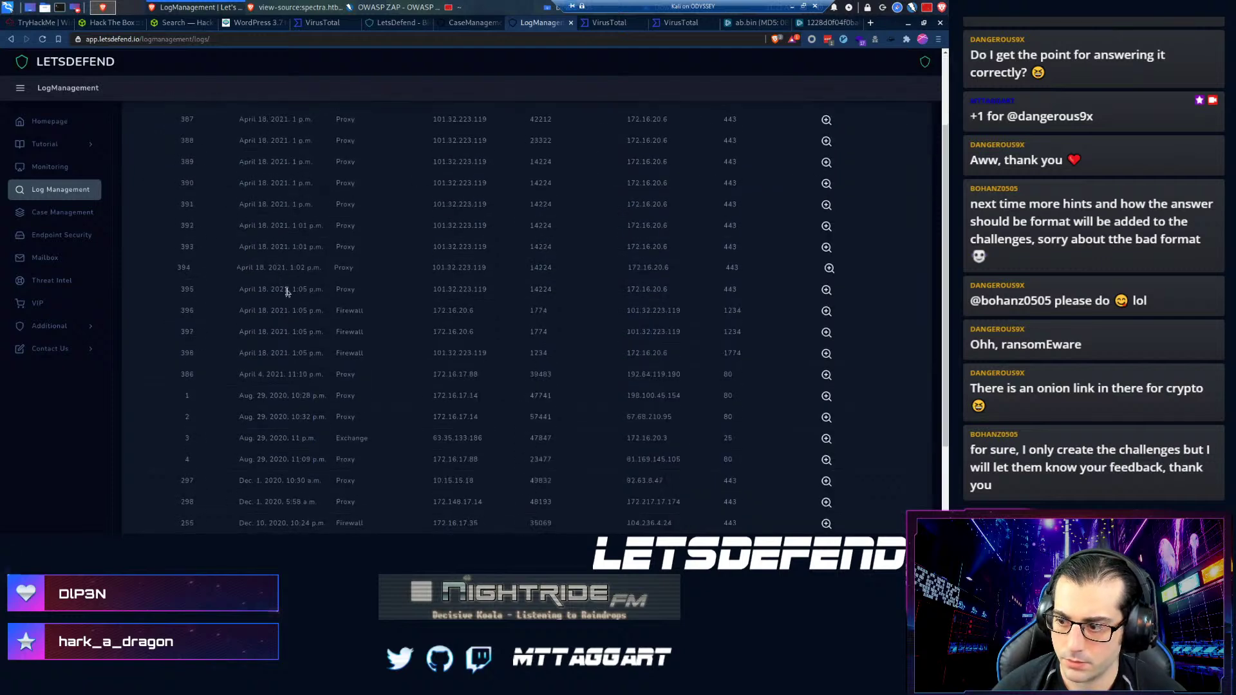
scroll(287, 315, down, 1)
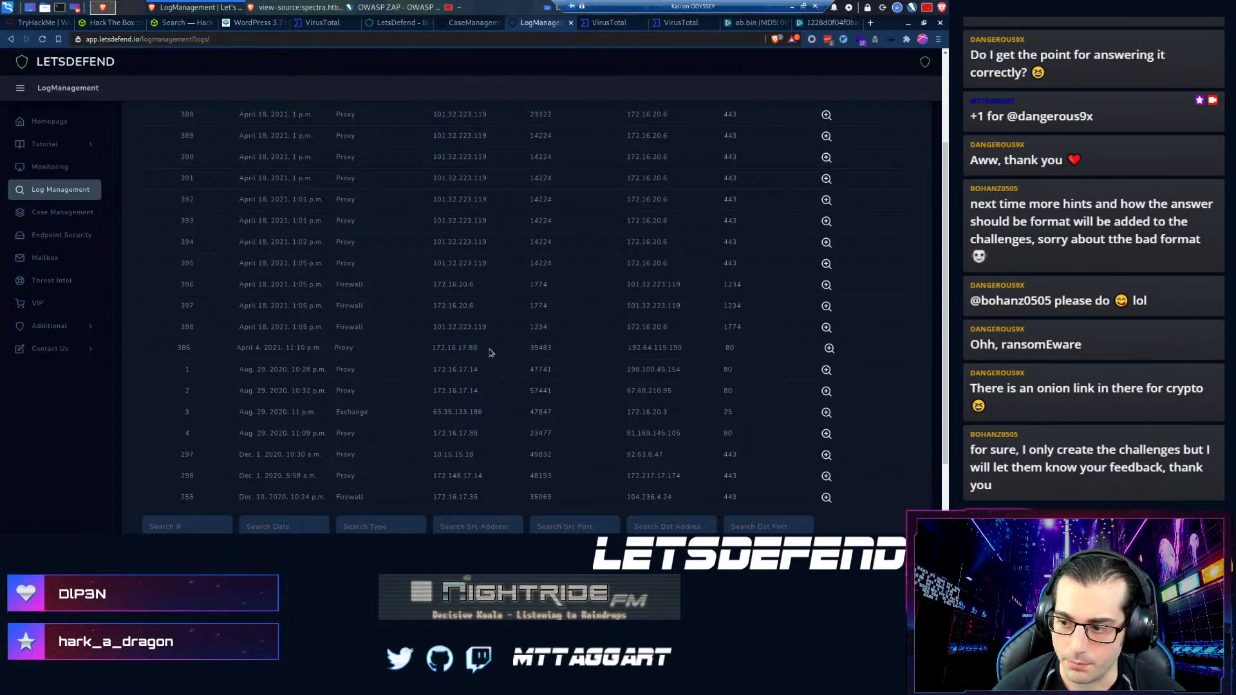
scroll(262, 348, up, 5)
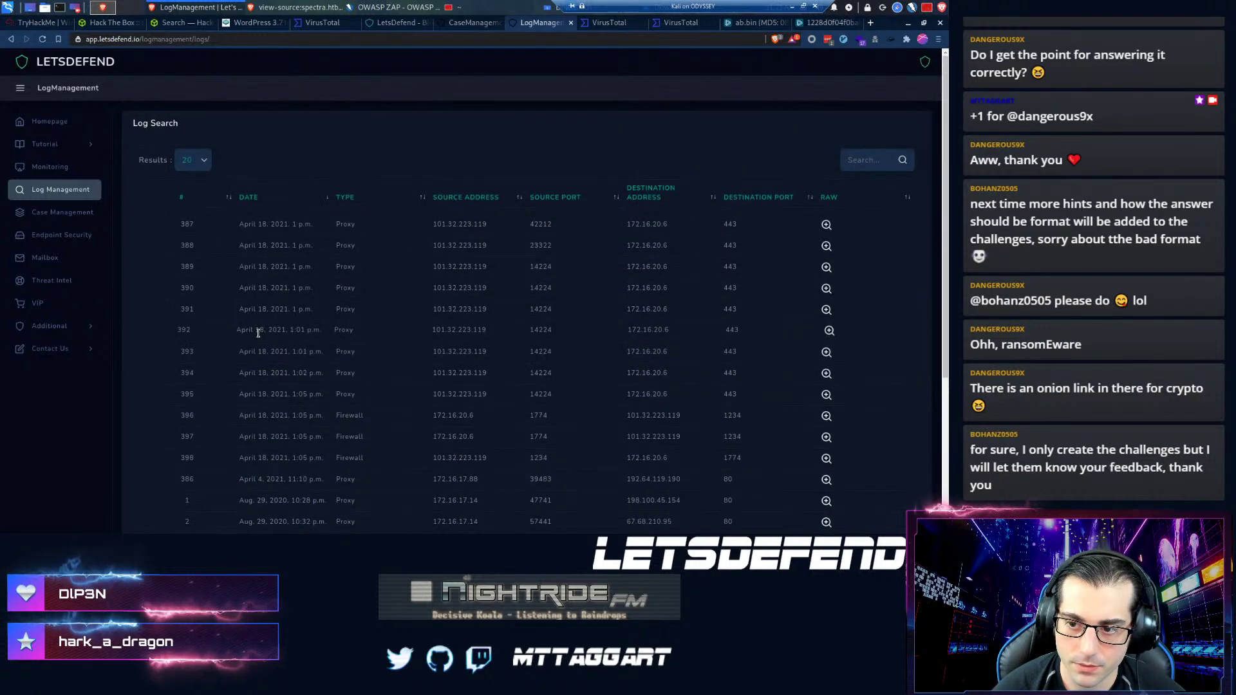
- Answer No to 'Check If Someone Requested the C2', finish the SOC145 playbook, and open Close Alert
click(461, 25)
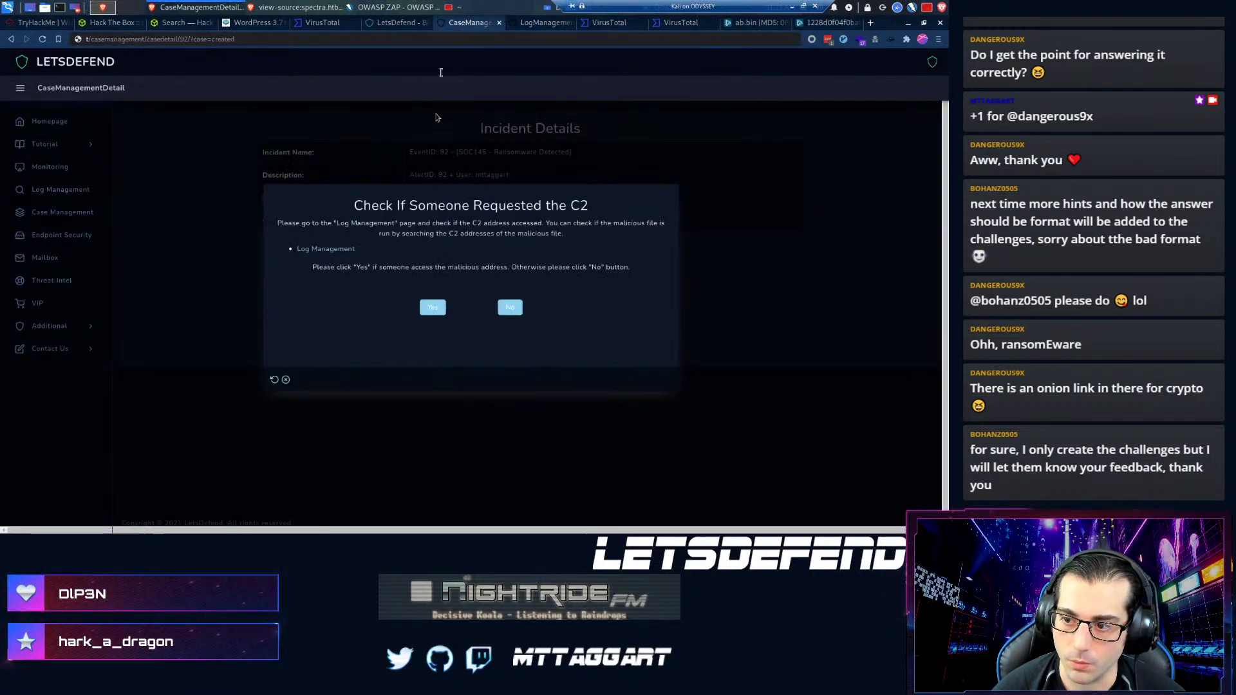
click(510, 309)
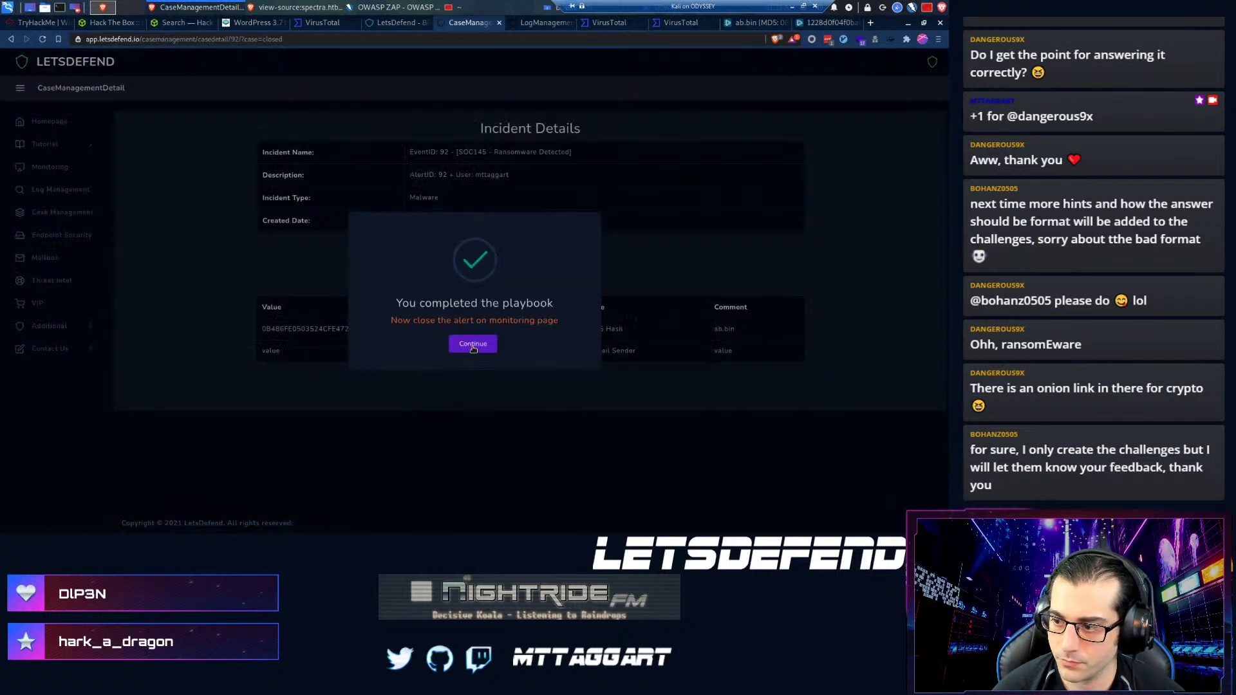
click(473, 344)
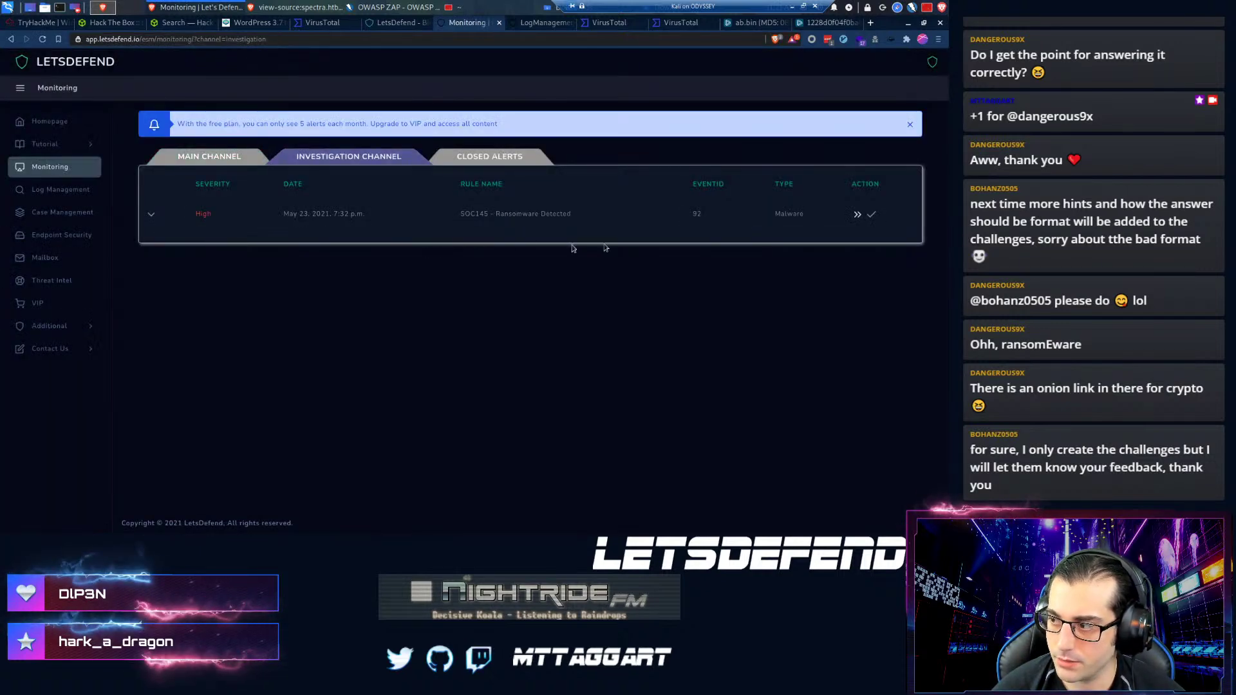
click(872, 215)
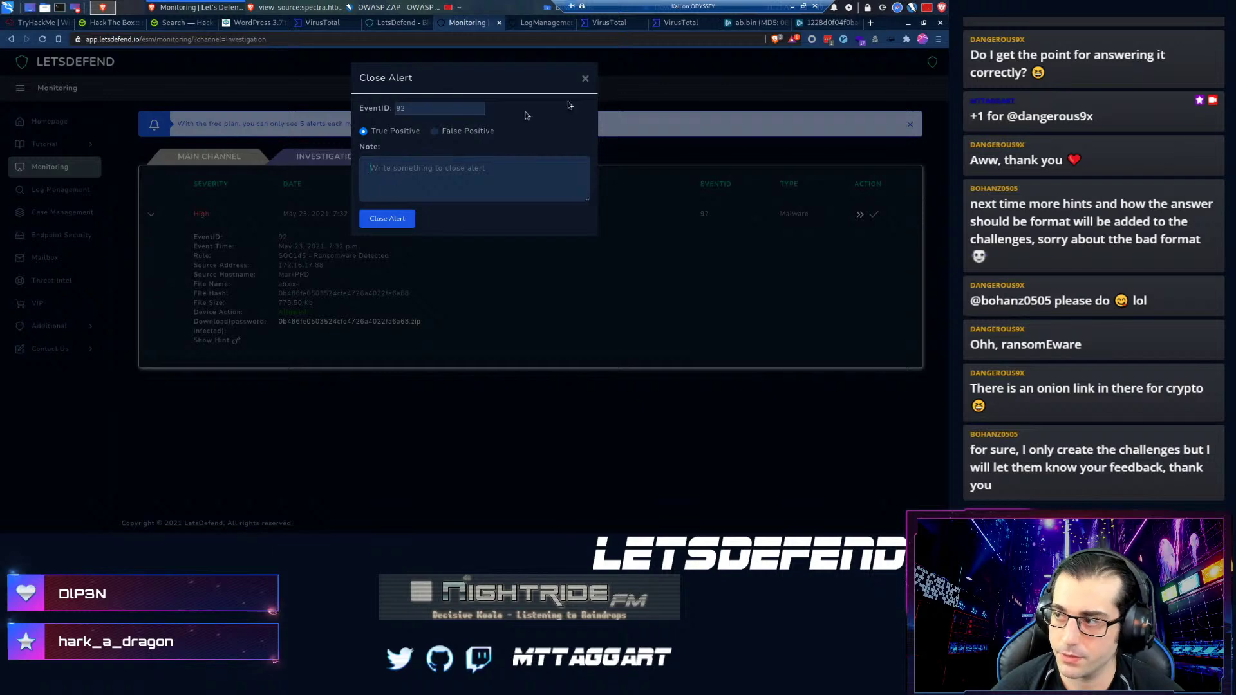
- Copy the AvaddonRansomware classification from the sample's VirusTotal community comments, then return to the ab.bin report
click(606, 23)
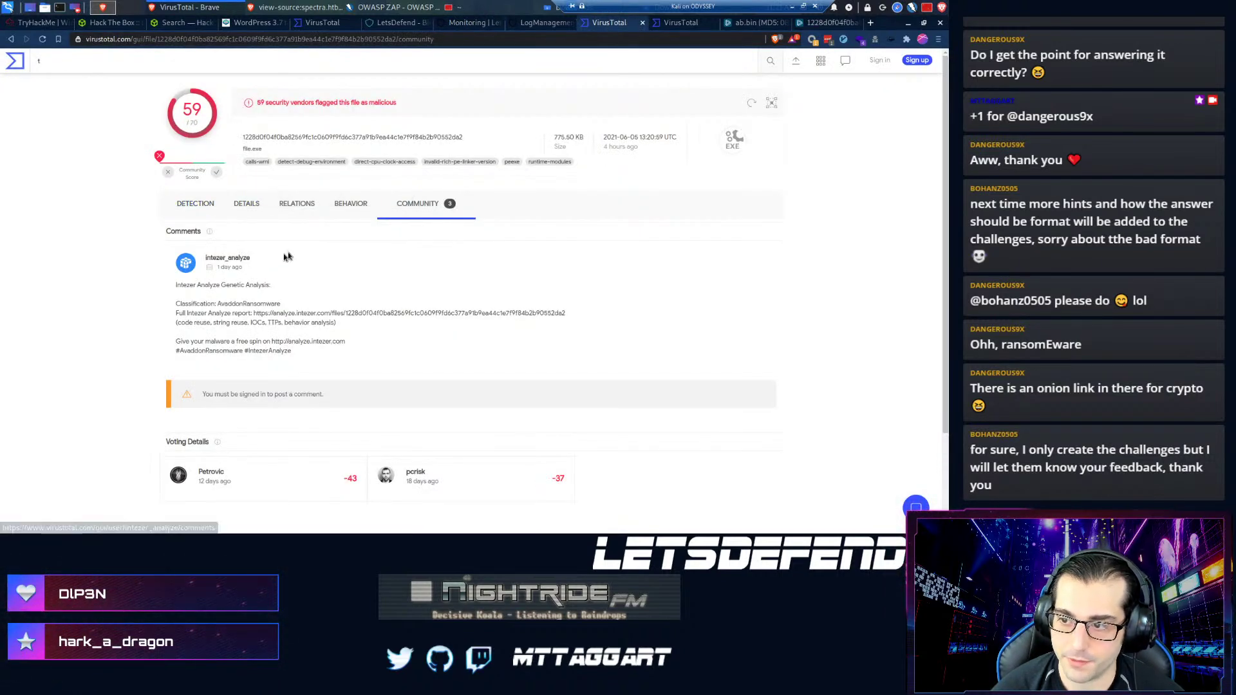
click(237, 208)
click(297, 205)
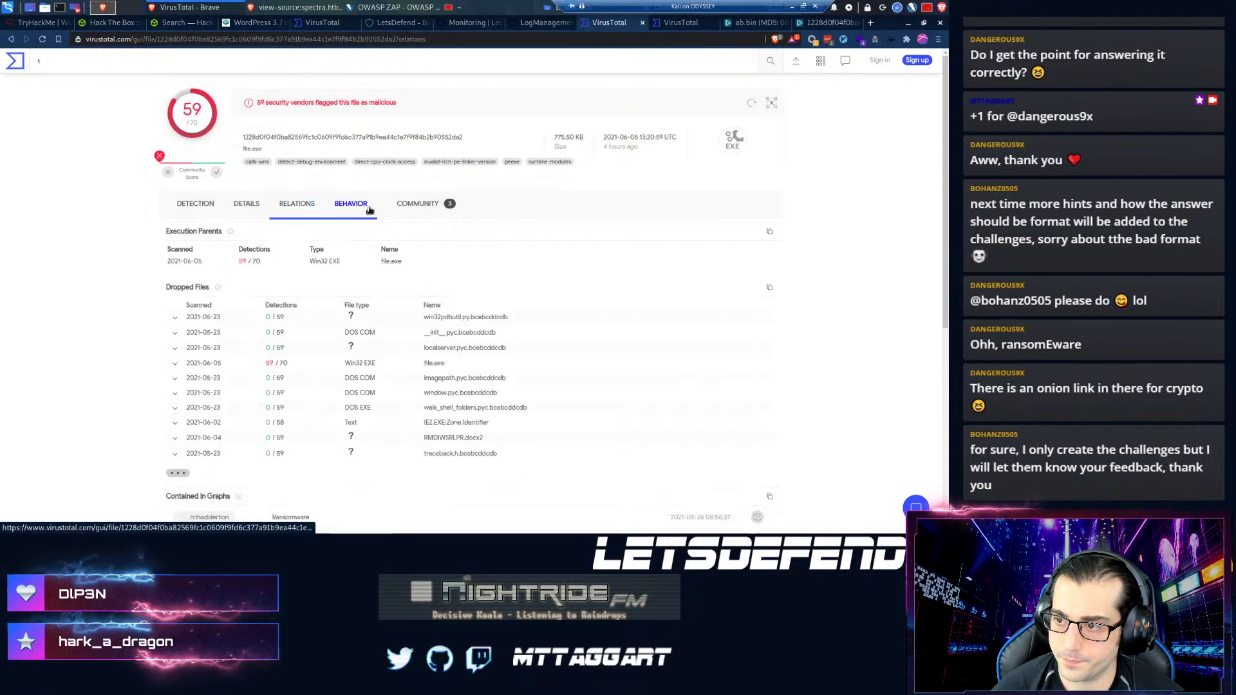
click(421, 205)
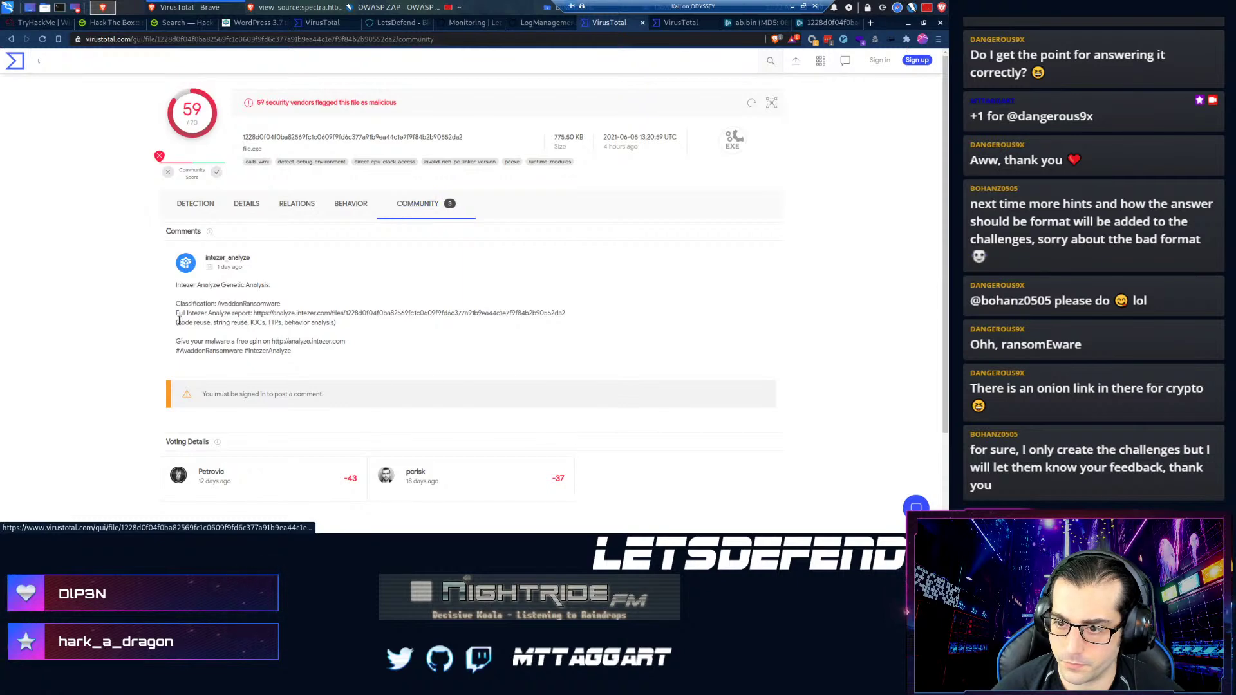
scroll(180, 323, down, 2)
scroll(180, 324, down, 1)
scroll(220, 310, up, 3)
double_click(229, 306)
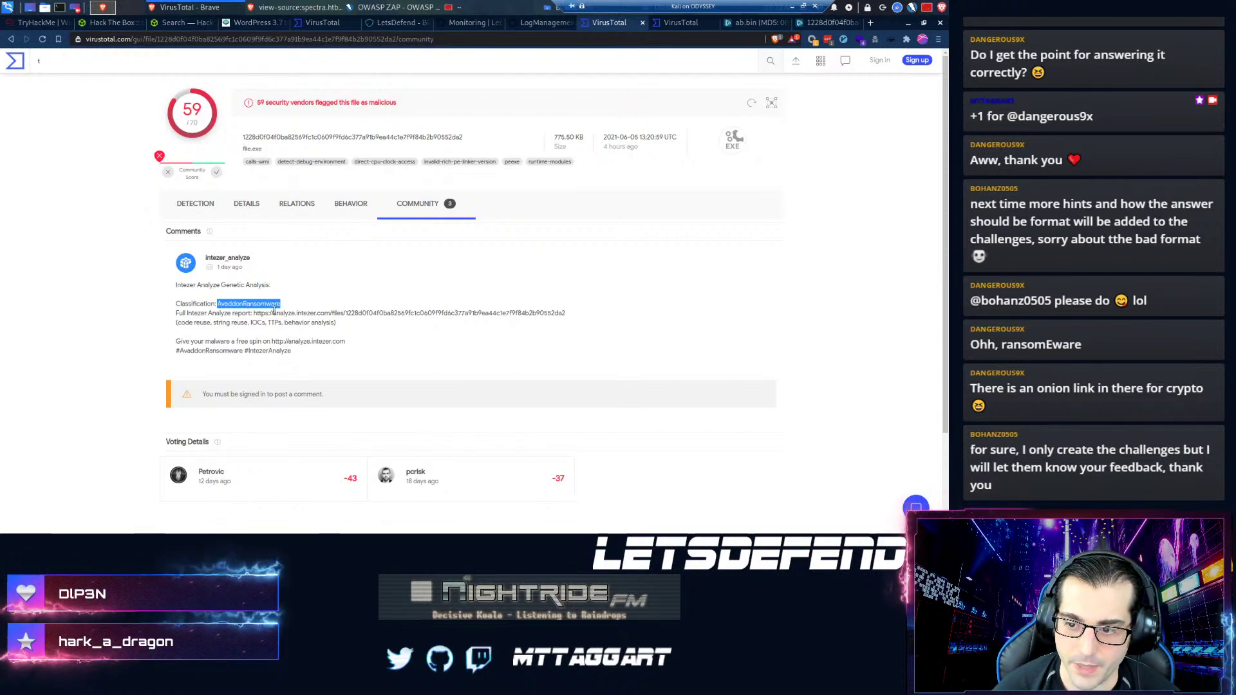
click(351, 204)
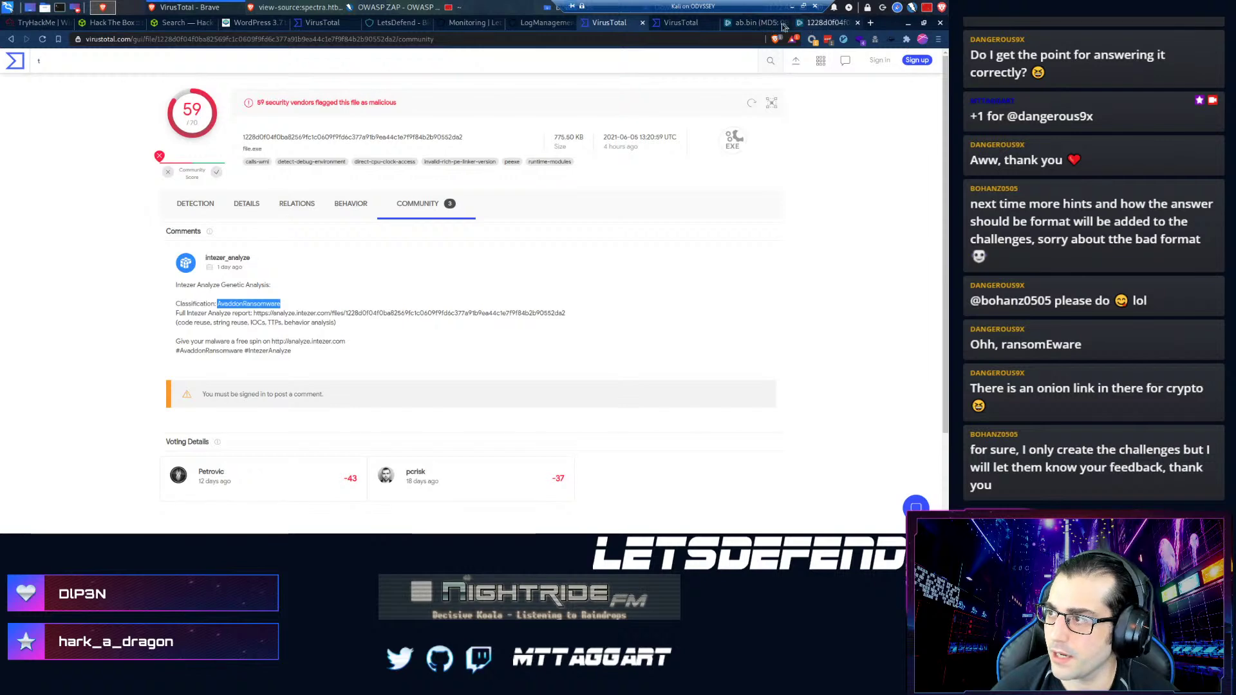
click(753, 22)
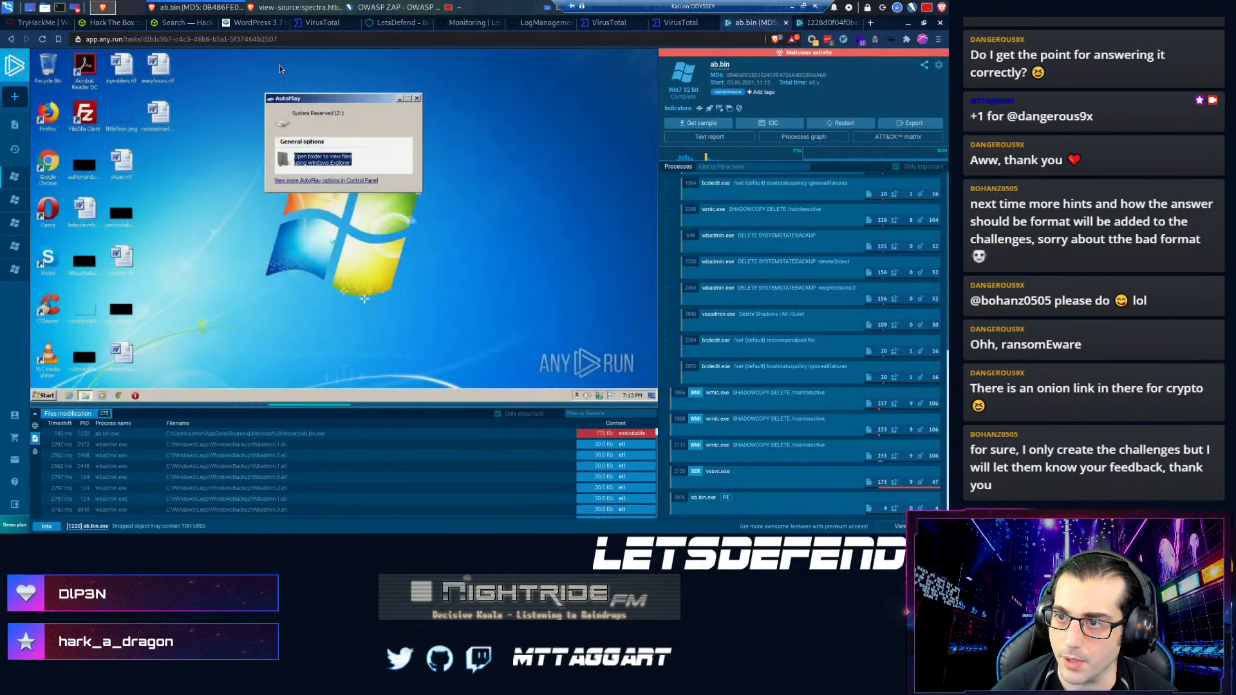
- Write the close note 'Avaddon Ransomware Endpoint contained; begin DFIR', keeping True Positive selected
click(455, 24)
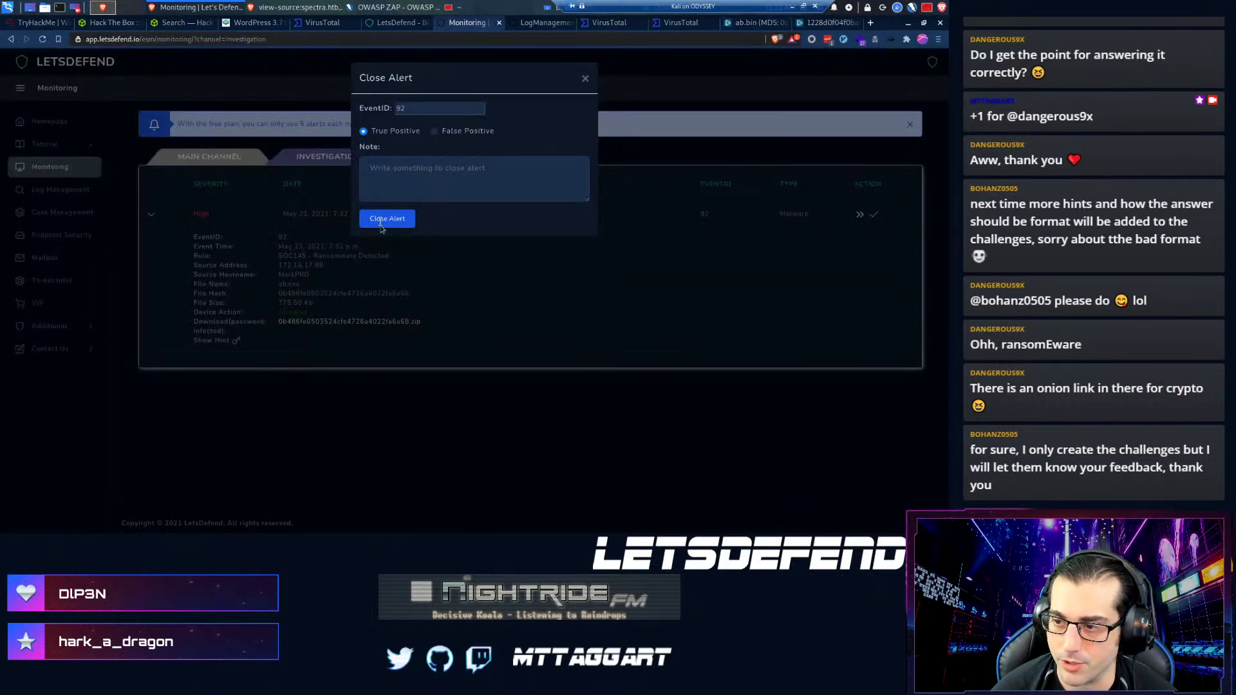
key(Left)
key(Left)
key(Left)
key(Left)
key(Left)
key(Left)
key(Left)
key(Left)
key(Left)
key(Left)
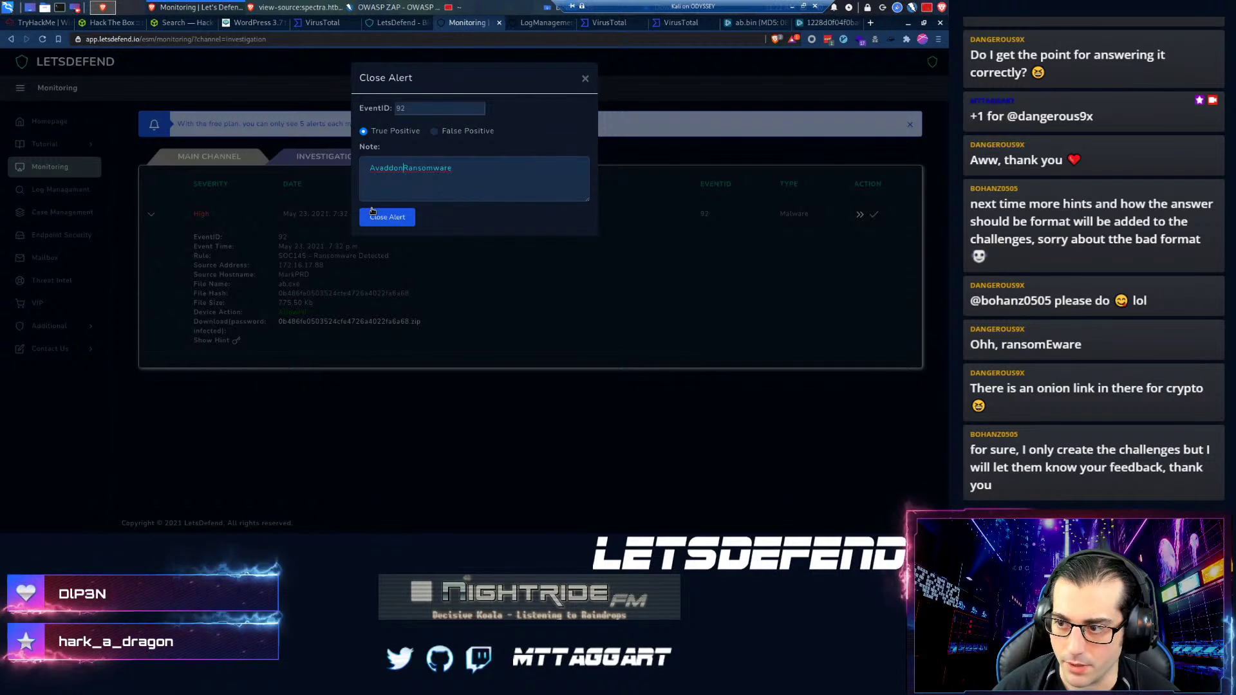
key(End)
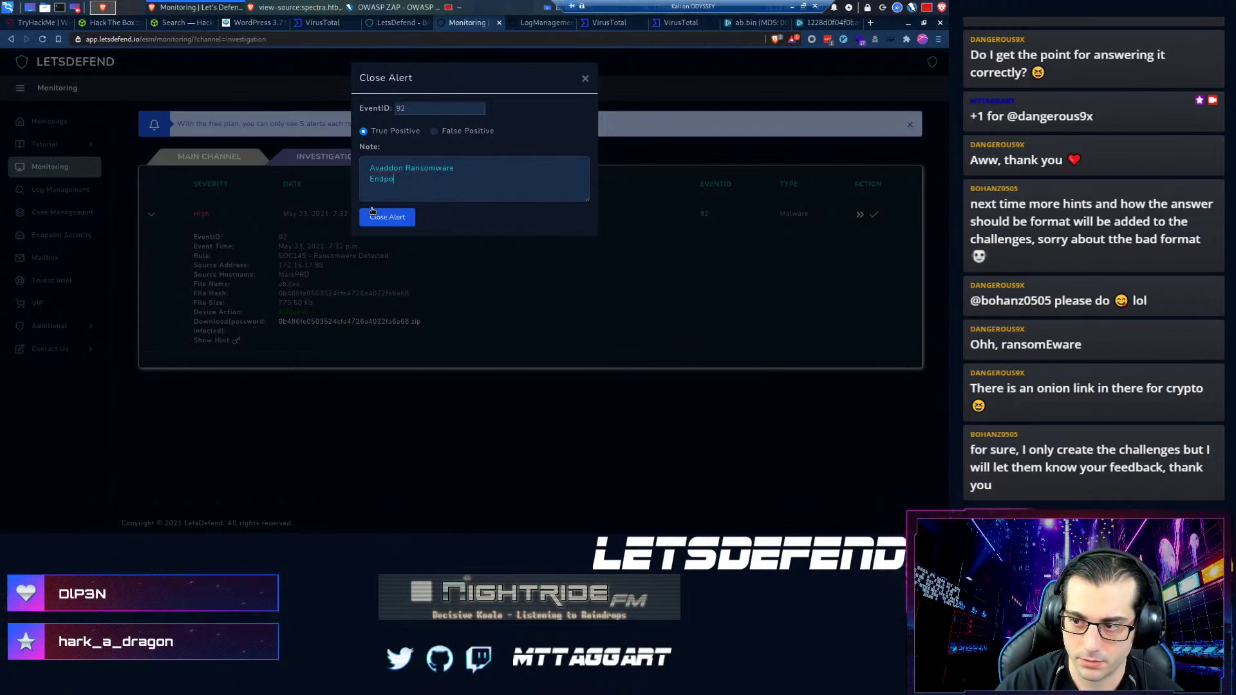
text(Endpoint contained:)
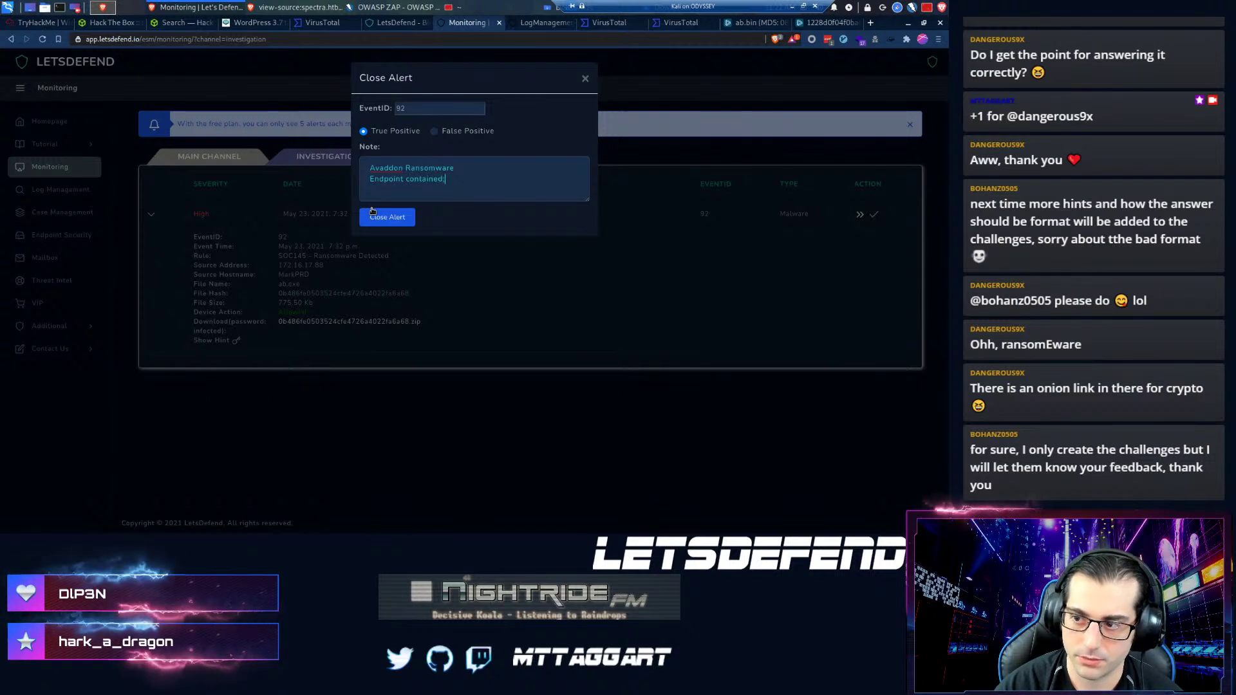
text( should)
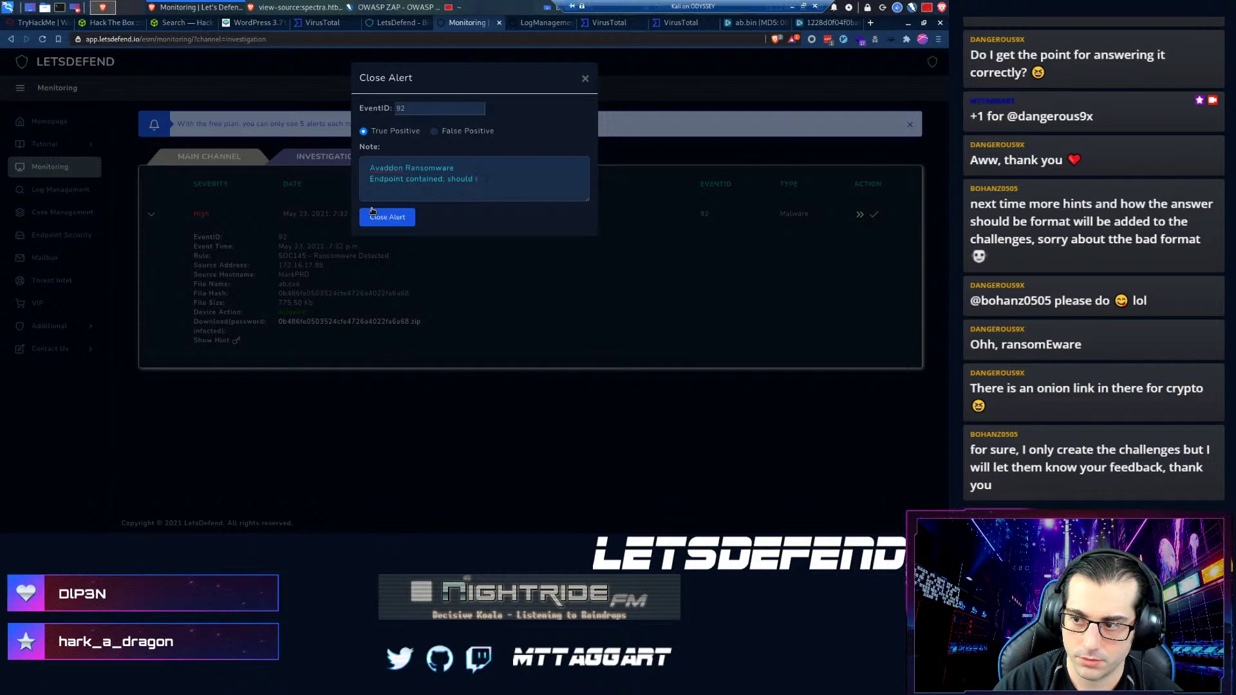
text(; begin DFIR)
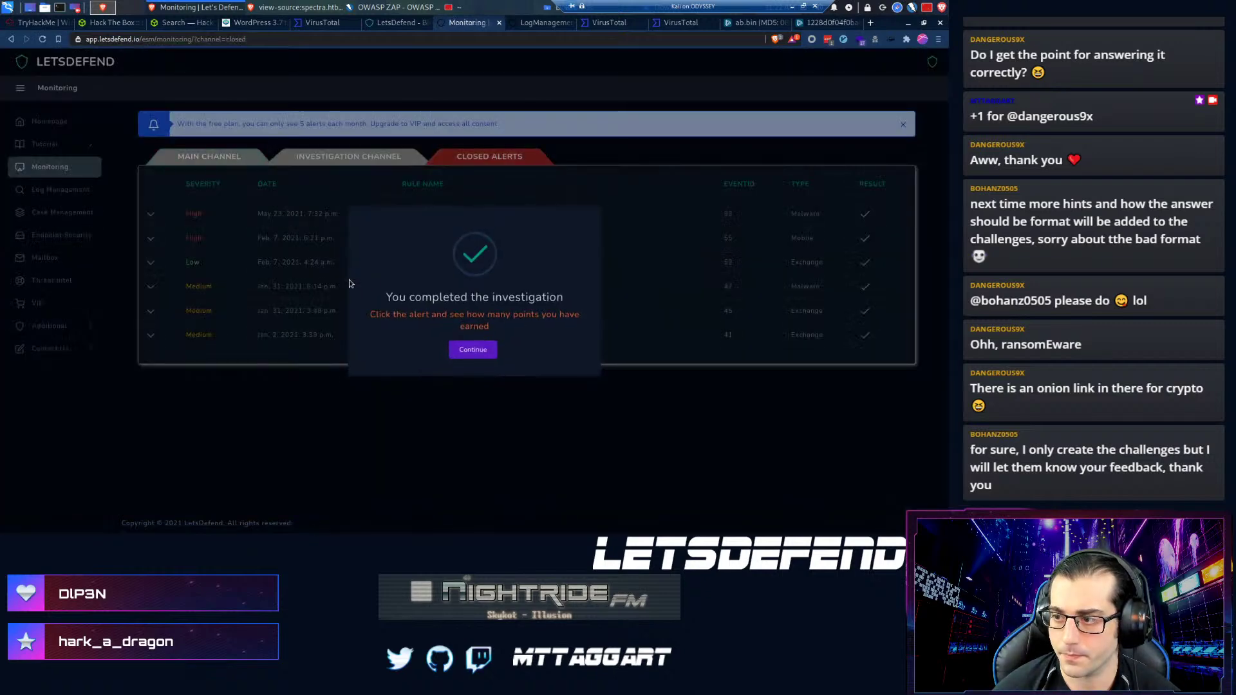
- Expand the closed SOC145 alert to review its +5 points and the Editor Note
click(473, 351)
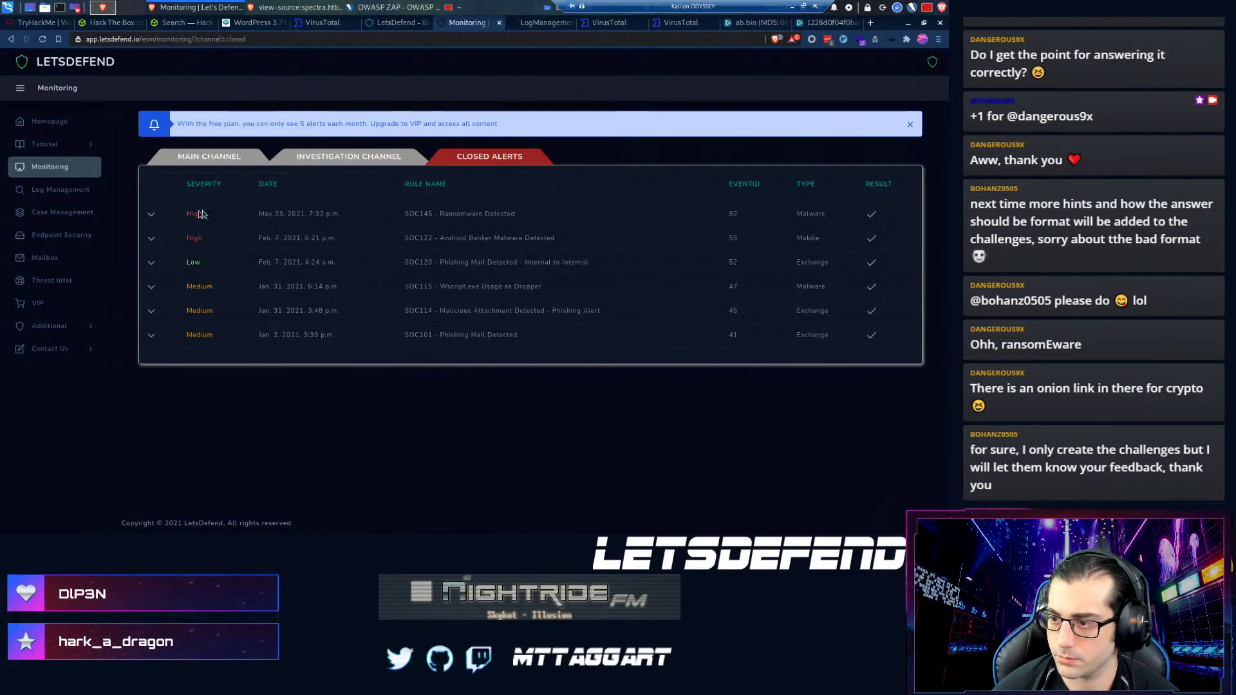
click(150, 215)
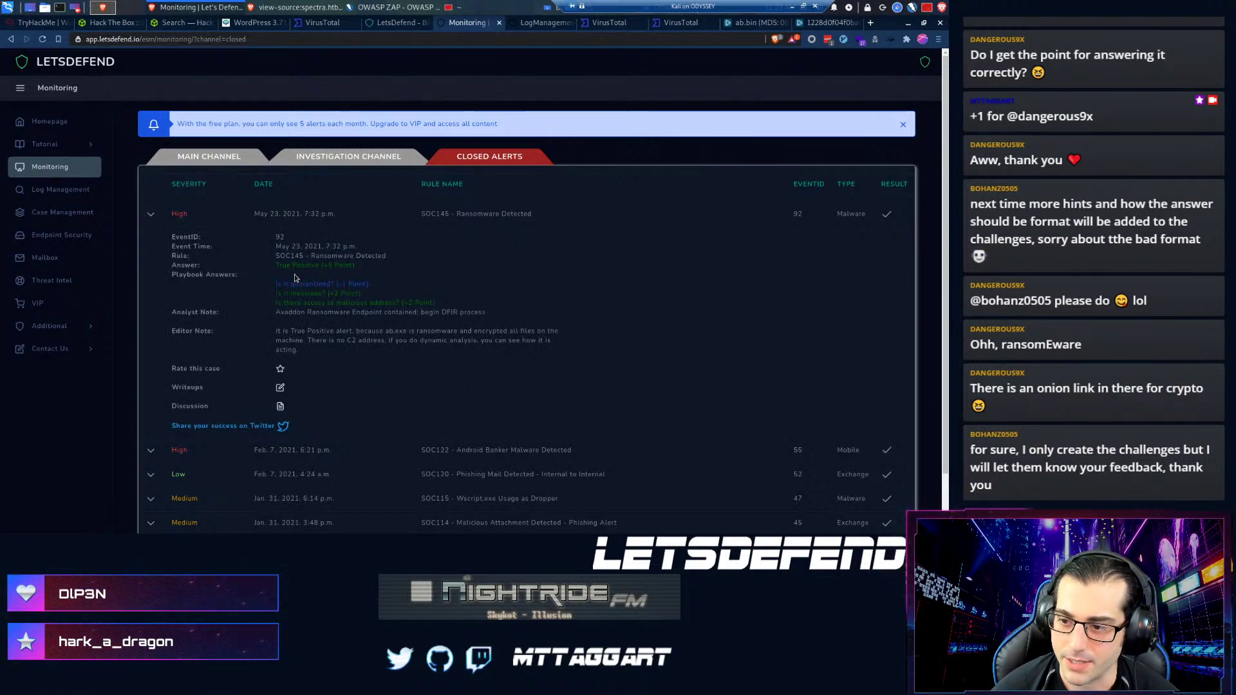
scroll(264, 309, down, 1)
scroll(264, 310, down, 1)
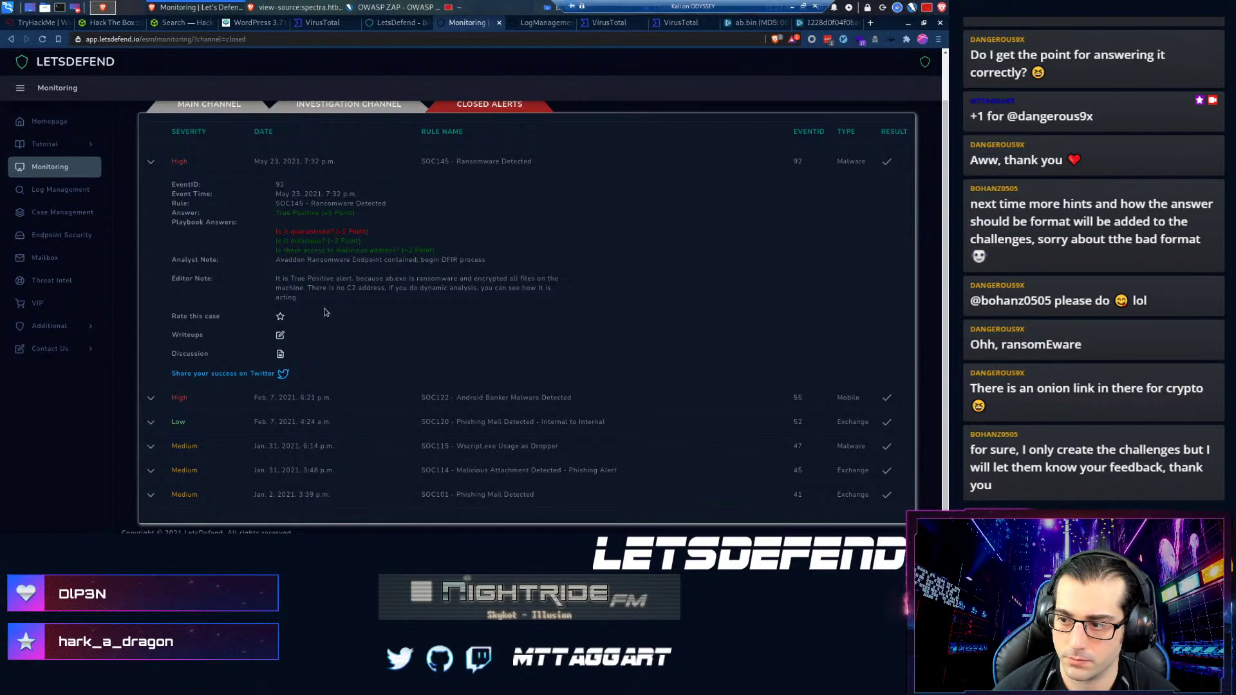
scroll(266, 310, down, 1)
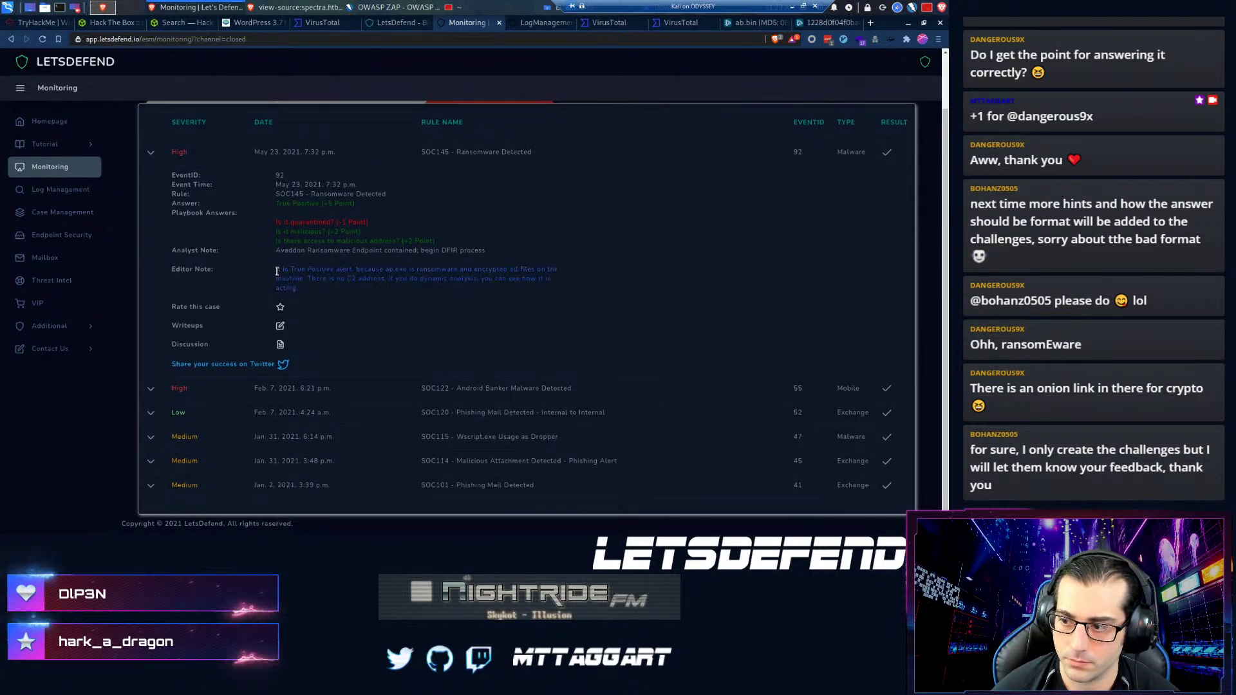
click(311, 292)
drag(310, 292, 255, 270)
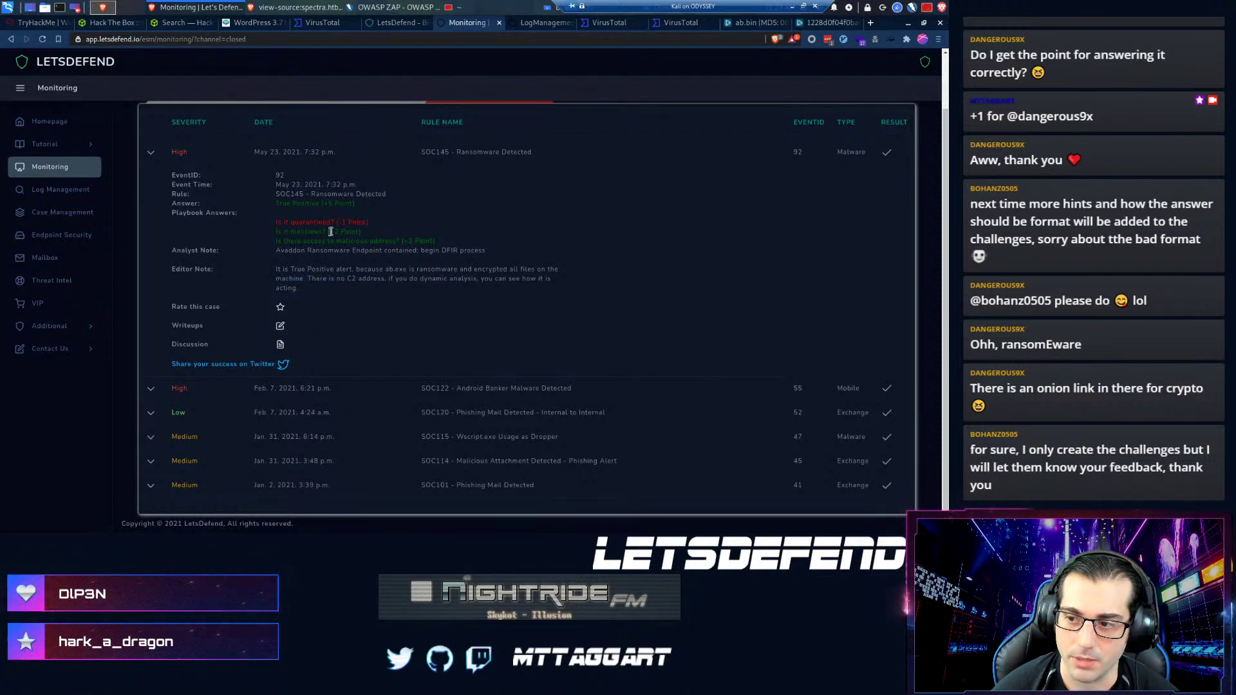
- Collapse the SOC145 row and dismiss the free-plan upgrade banner
scroll(128, 203, up, 2)
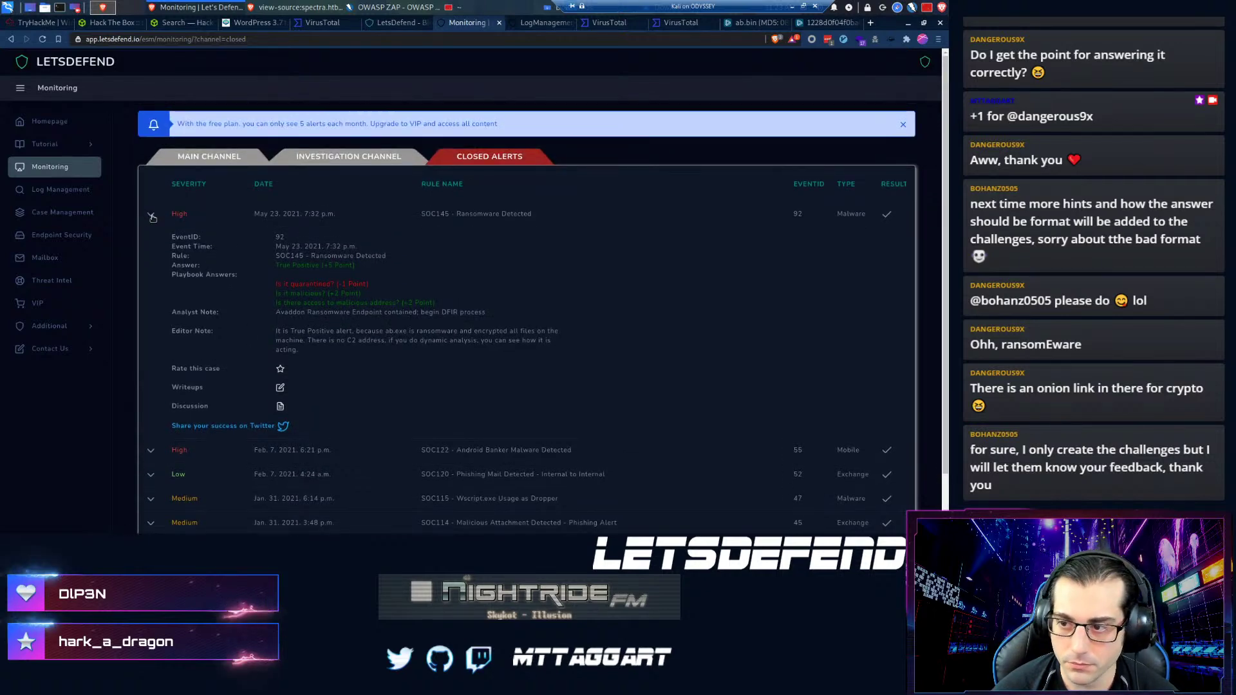
click(148, 214)
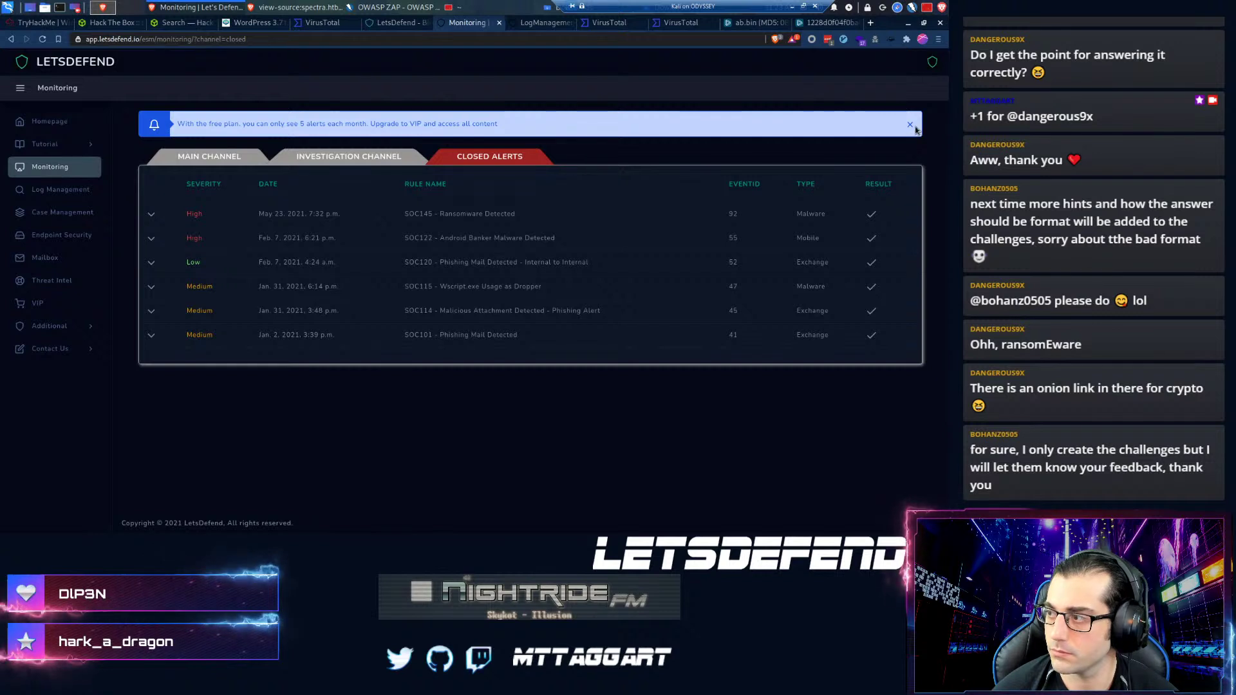
click(910, 124)
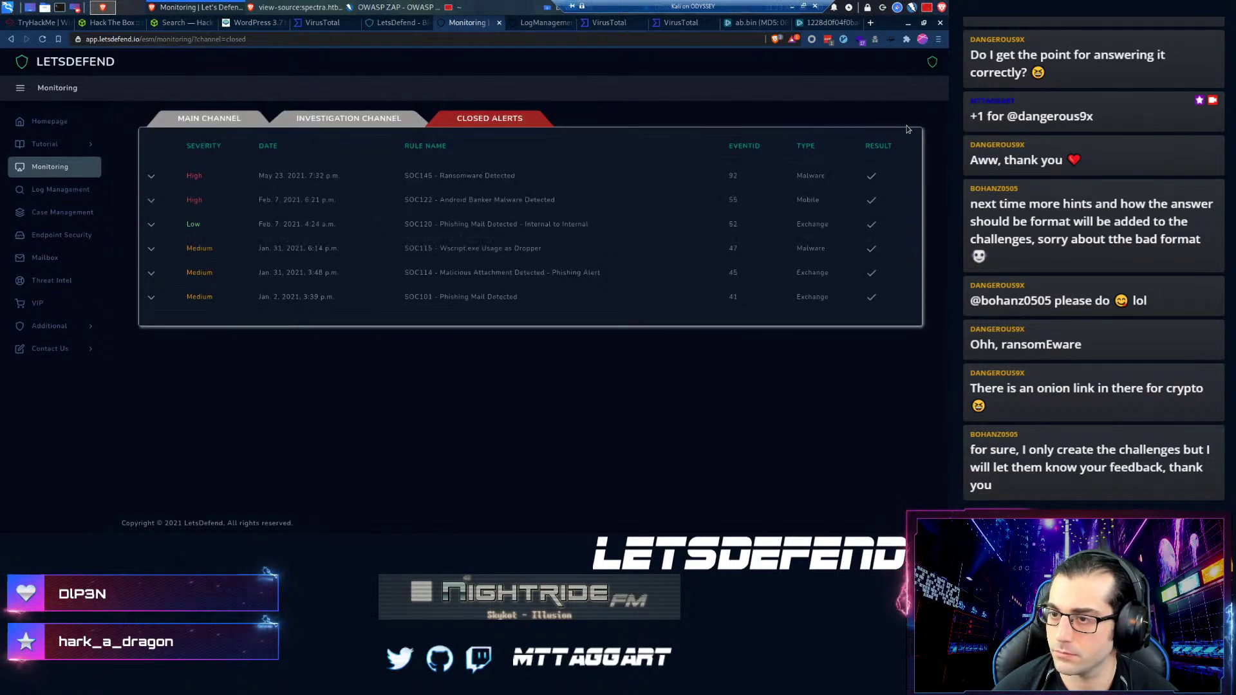
- Close the leftover VirusTotal and ANY.RUN research tabs
click(570, 24)
click(570, 24)
click(570, 25)
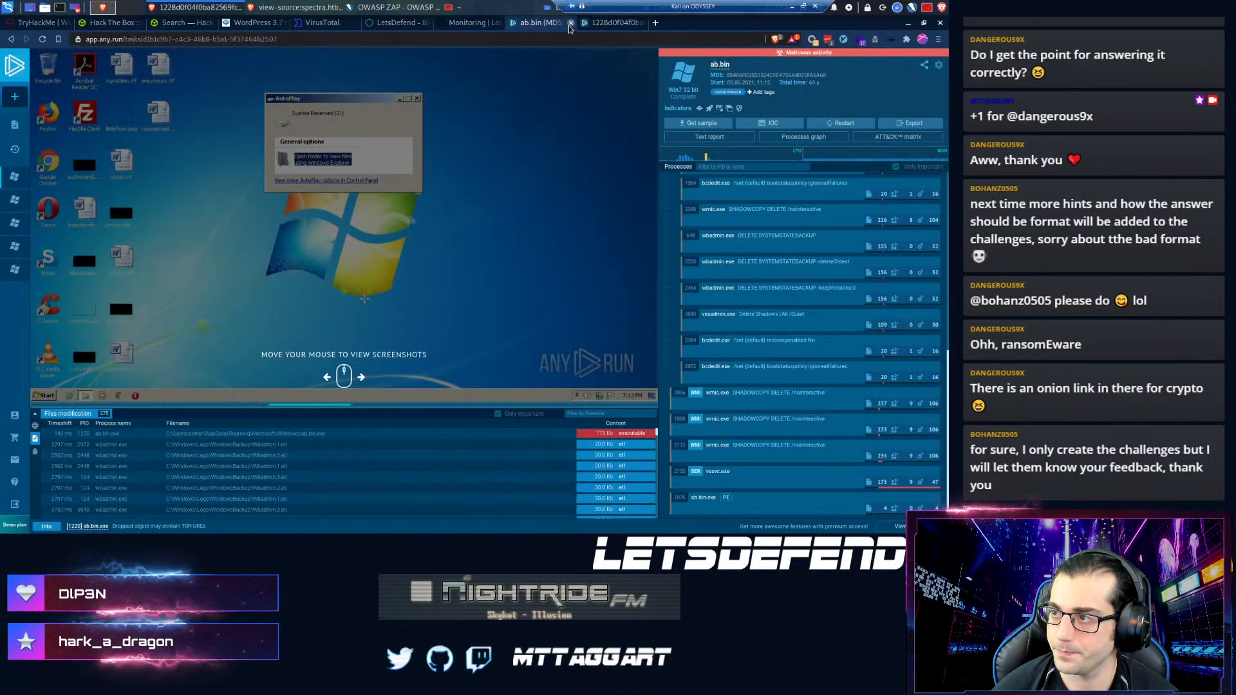
click(570, 25)
click(569, 23)
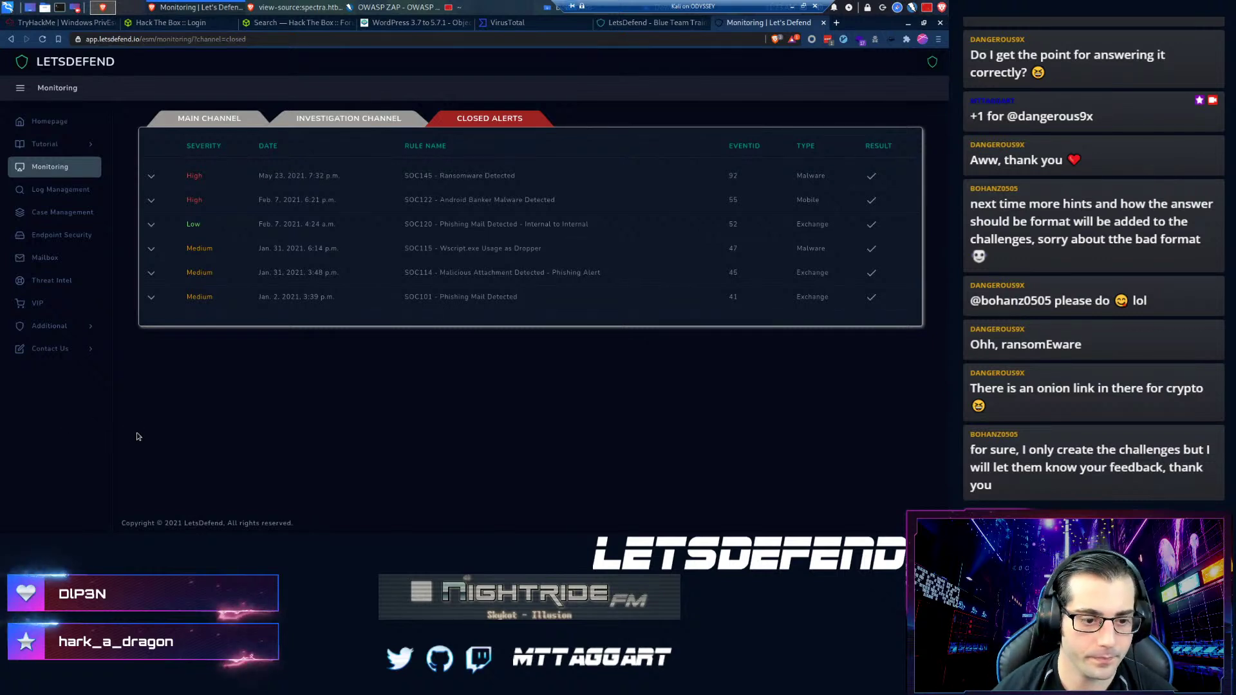
- Expand SOC144 in the Main Channel, then delete 0b486fe0503524cfe4726a4022fa6a68.zip in the terminal
click(308, 120)
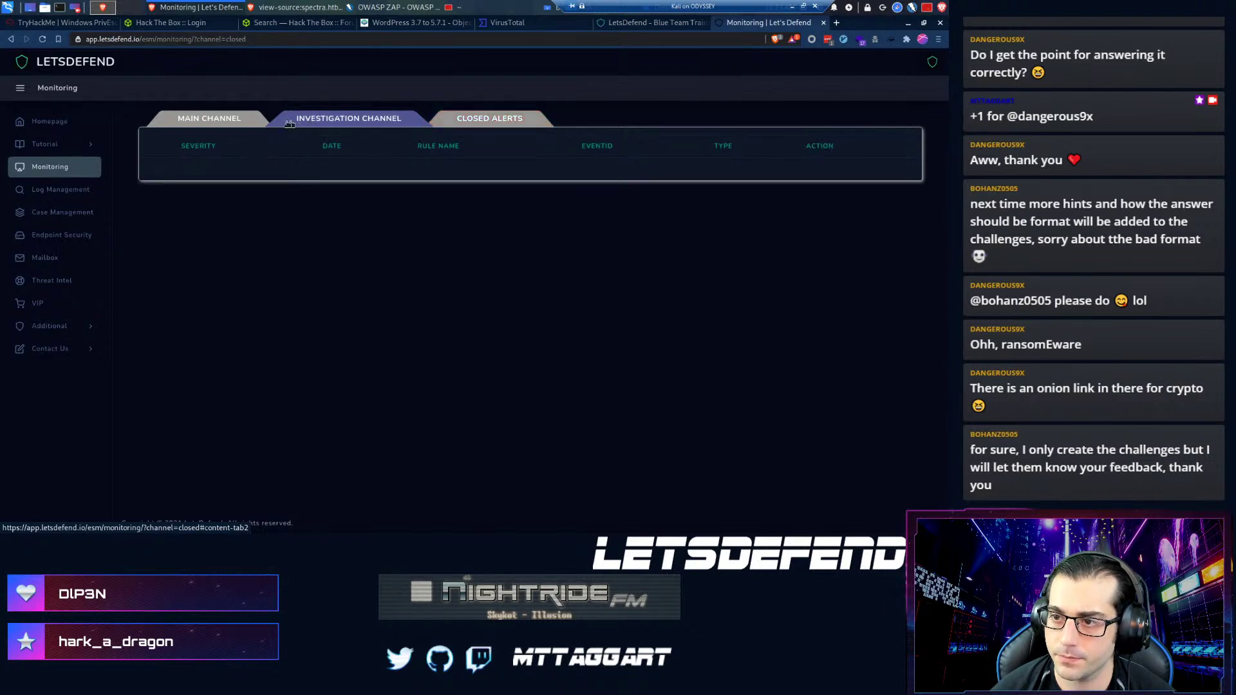
click(230, 118)
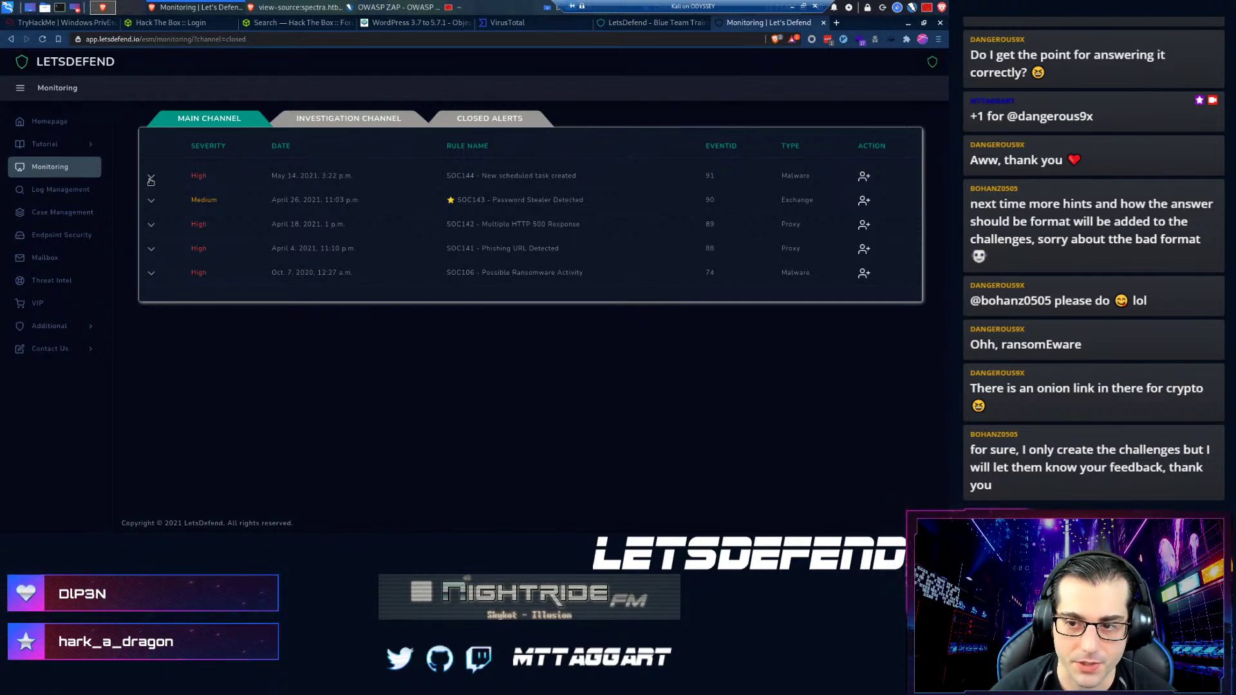
click(152, 178)
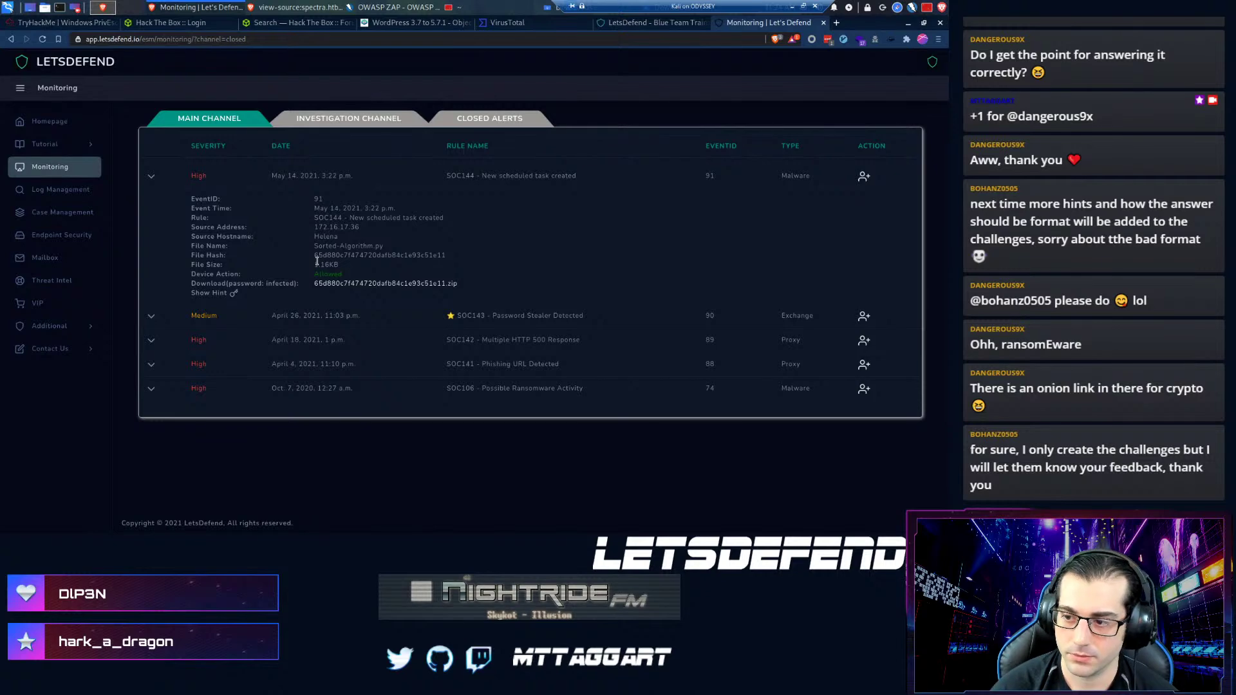
click(459, 12)
text(rm )
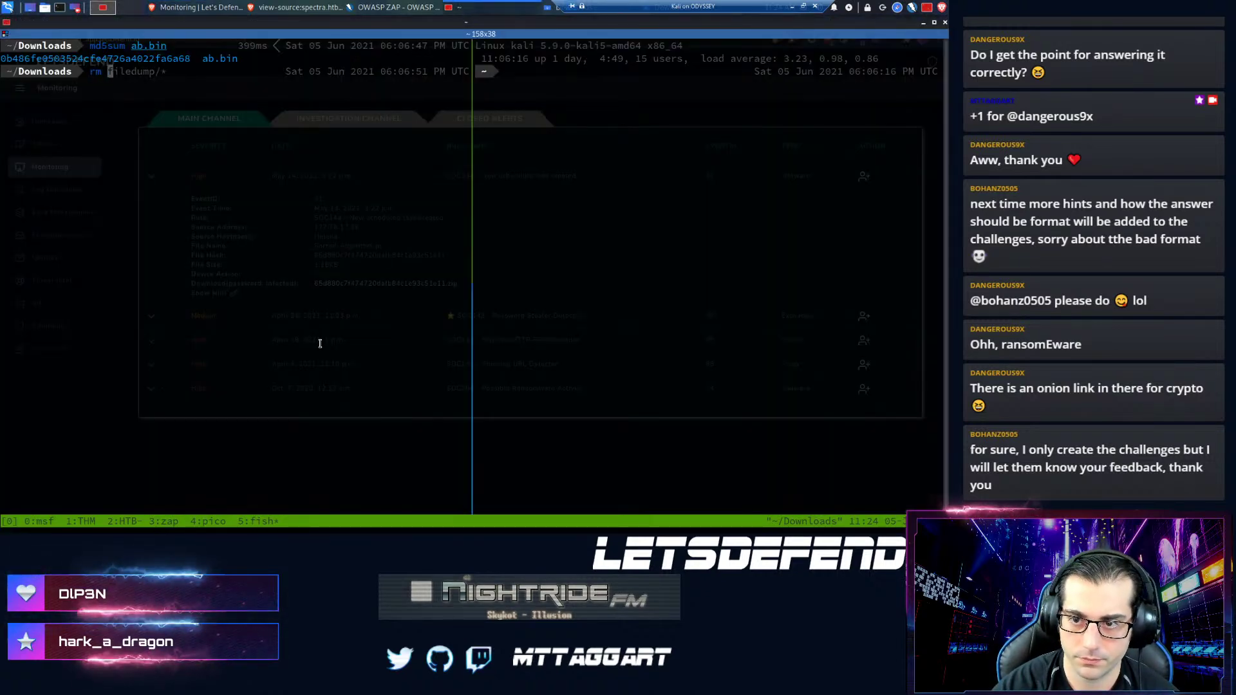
text(0b486fe0503524cfe4726a4022fa6a68.zip)
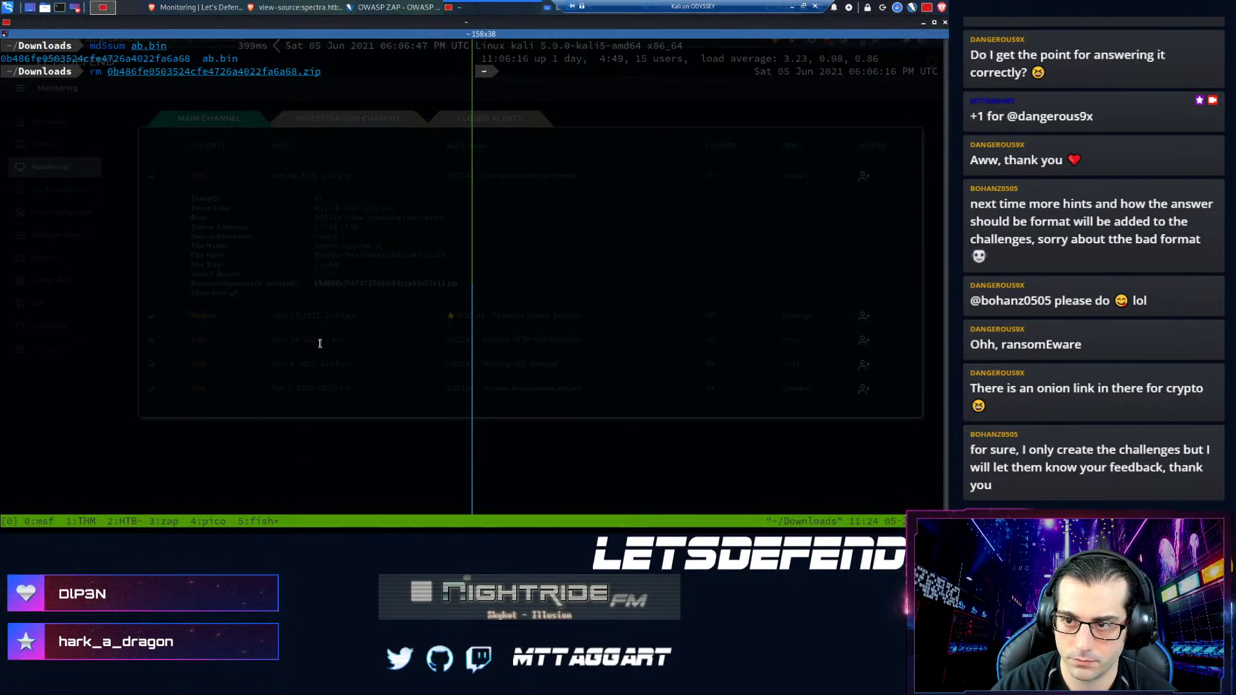
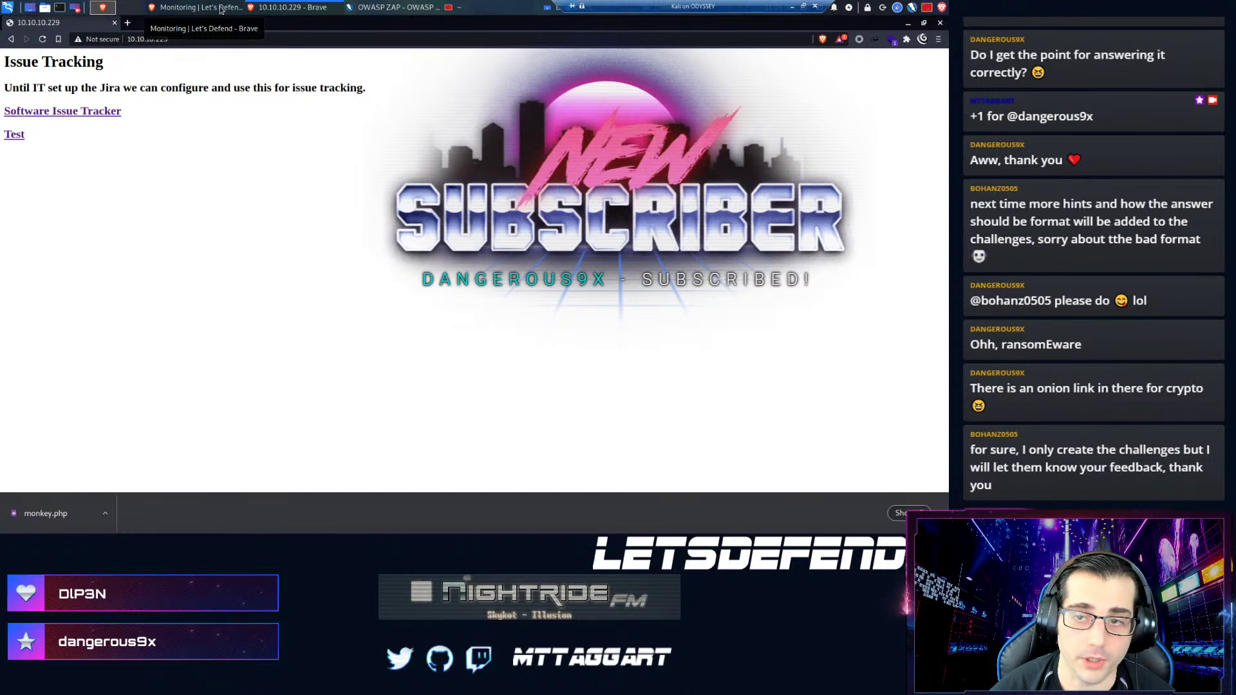
- Take ownership of the SOC144 new scheduled task alert and expand its details
click(200, 7)
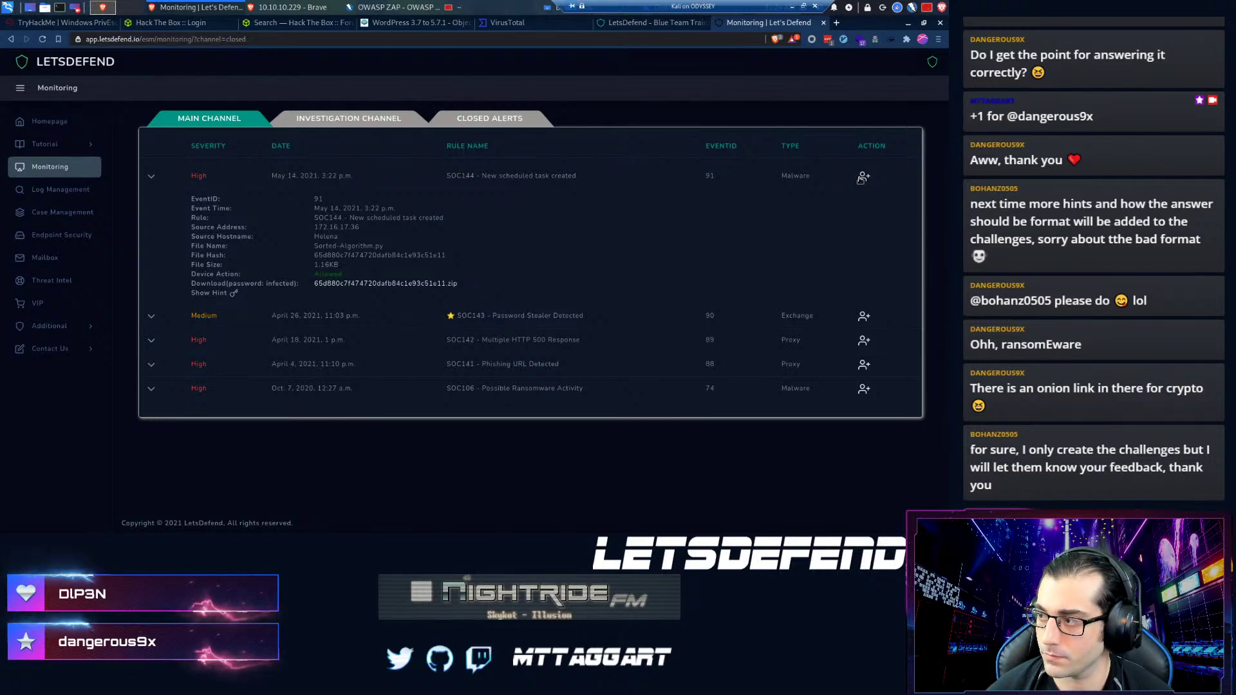
click(863, 177)
key(Return)
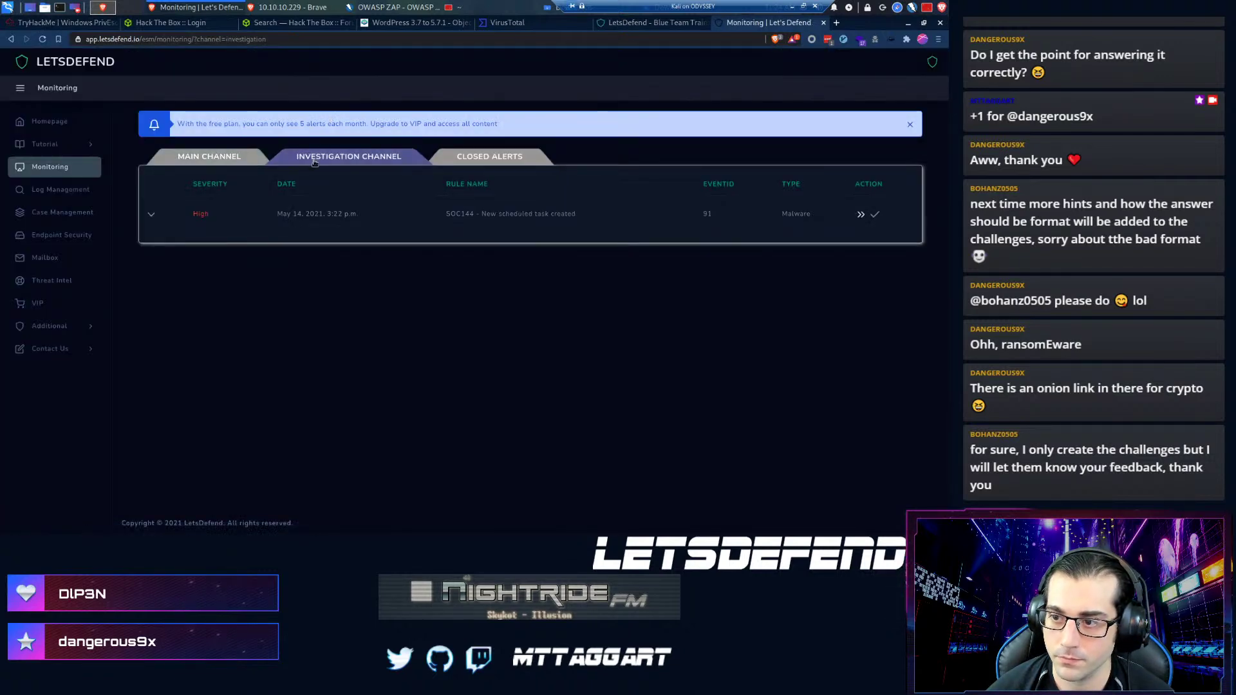
click(153, 216)
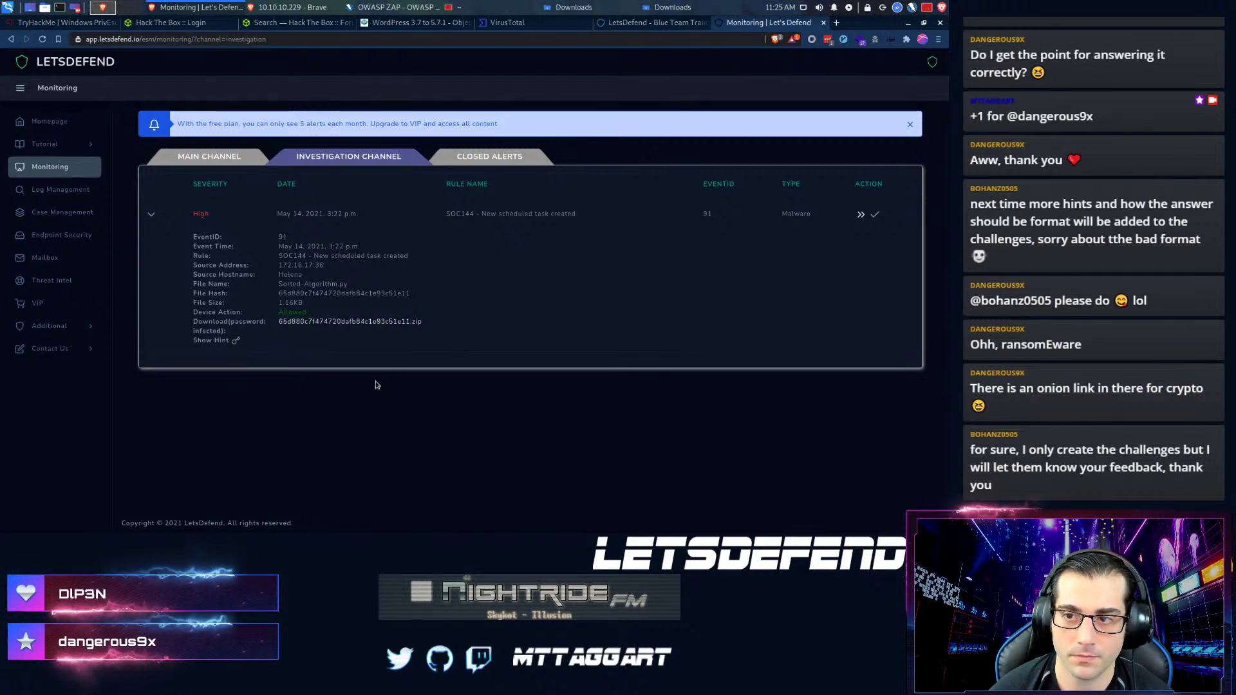
key(ctrl+t)
- Search Google for 'windows event new scheduled task' and open the Event ID 4698 result
text(wind)
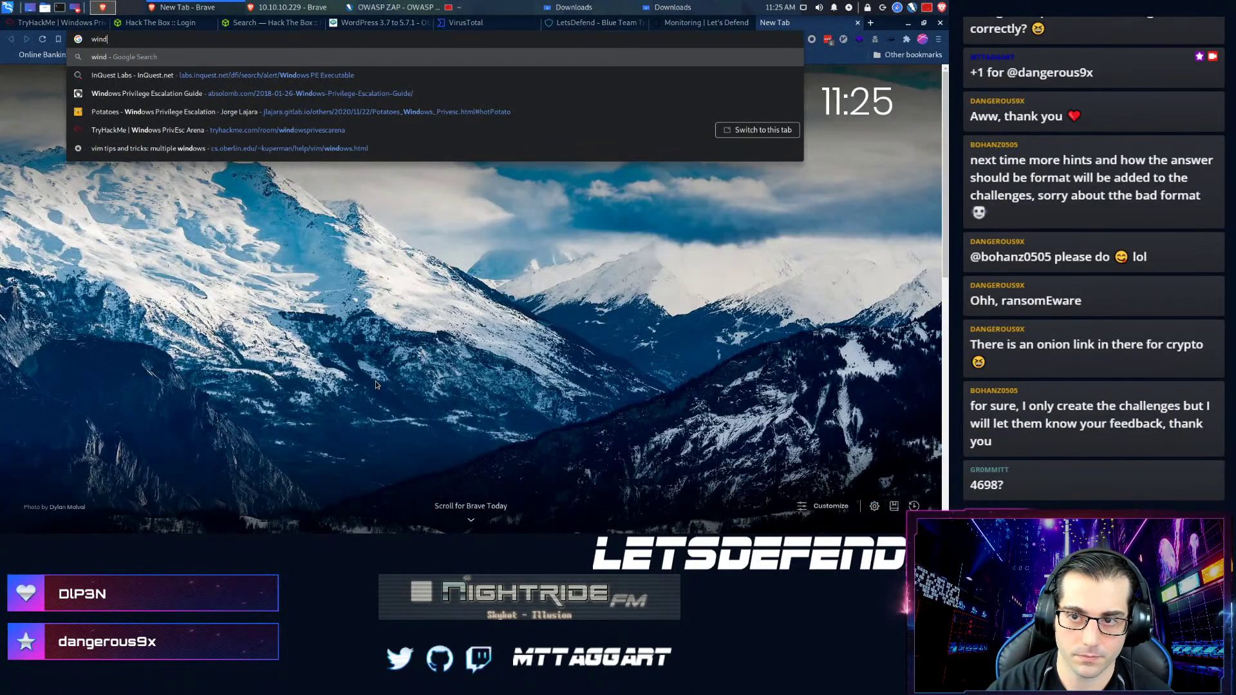
text(ows event new sche)
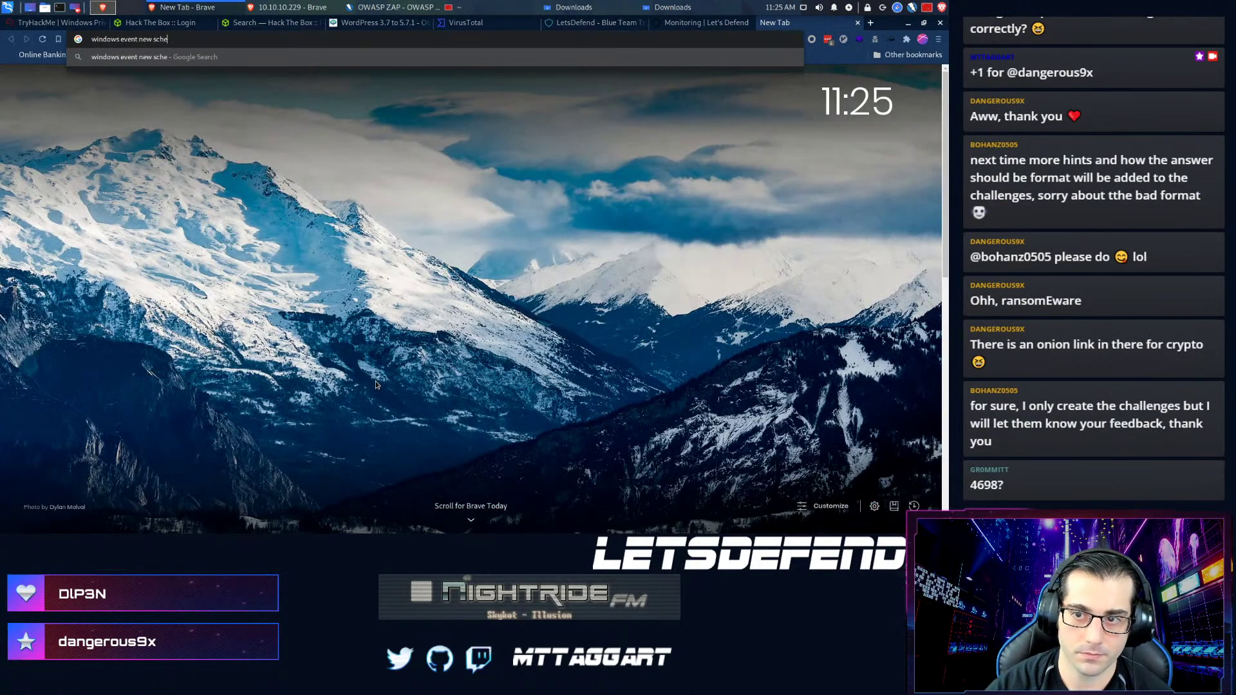
text(duled task)
key(Return)
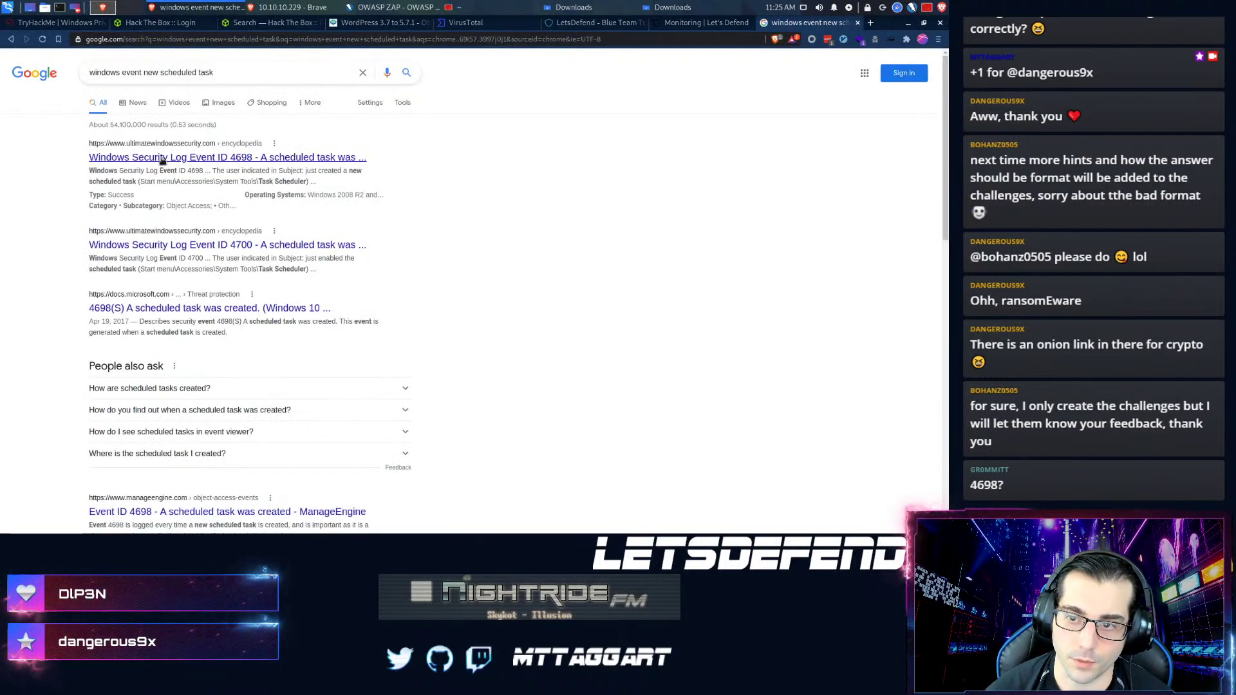
click(162, 159)
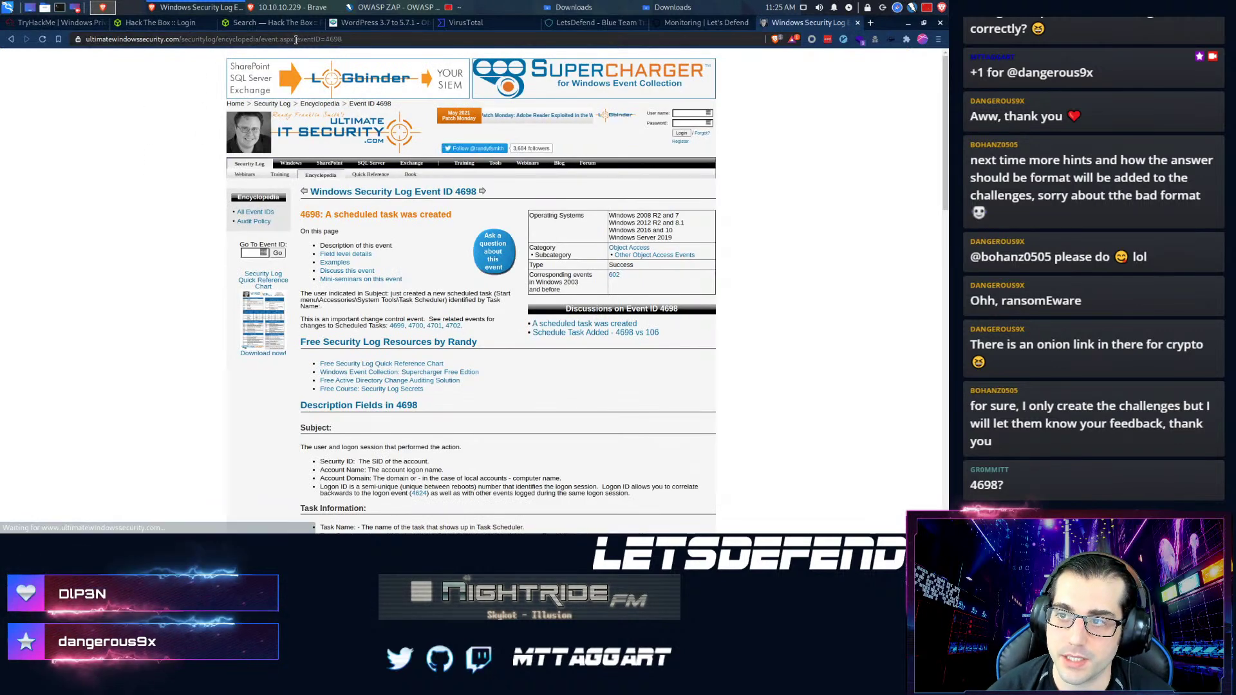
- Read through the Event ID 4698 'A scheduled task was created' reference page
drag(293, 40, 74, 39)
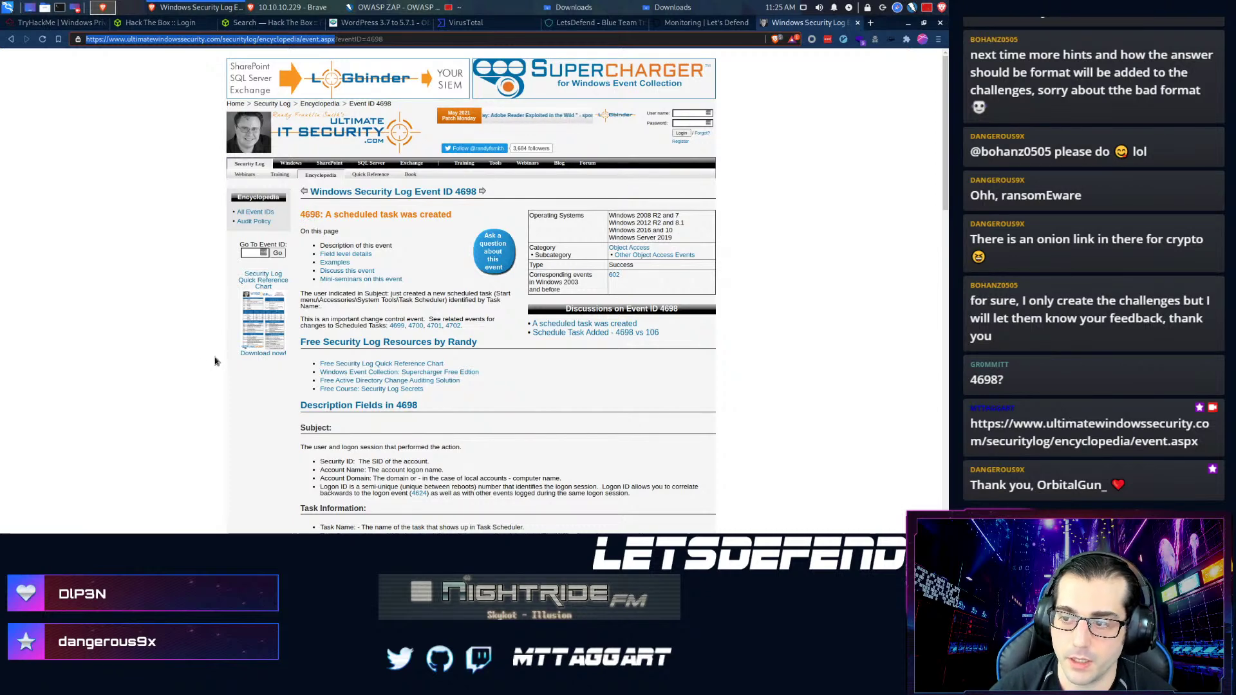
click(206, 368)
scroll(232, 348, down, 2)
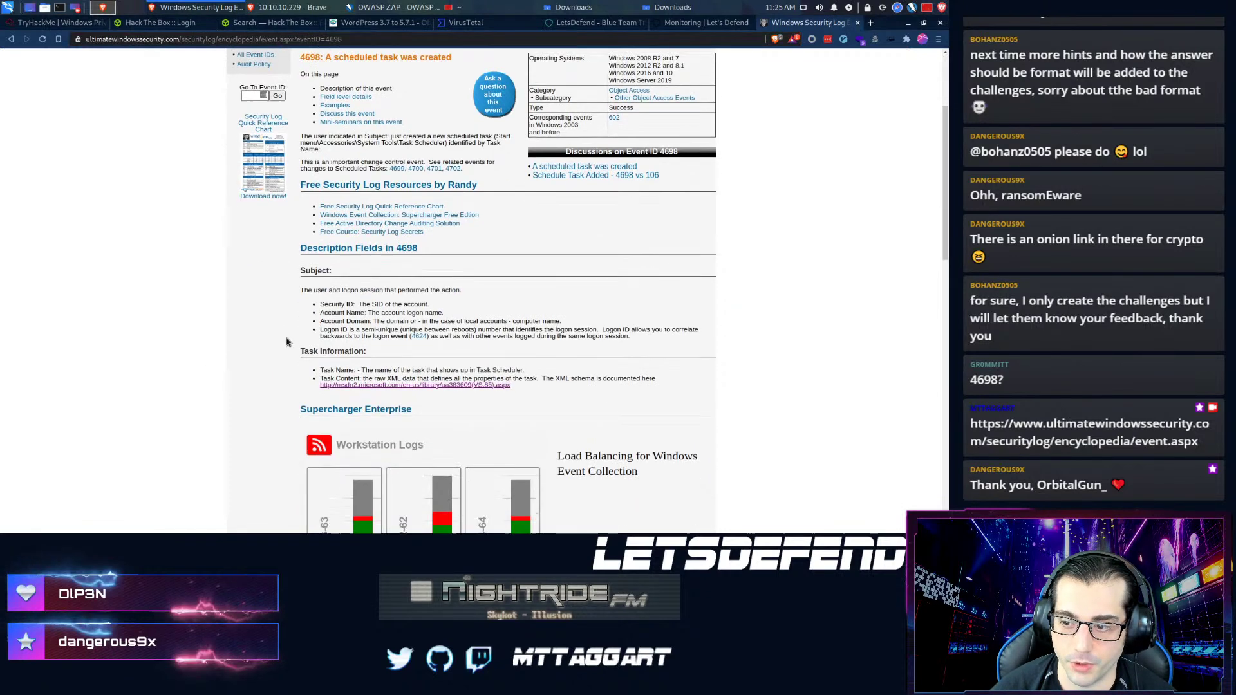
scroll(287, 342, down, 2)
scroll(288, 342, up, 3)
scroll(285, 343, up, 1)
scroll(293, 390, down, 2)
scroll(283, 372, down, 4)
scroll(276, 373, up, 2)
scroll(278, 376, up, 3)
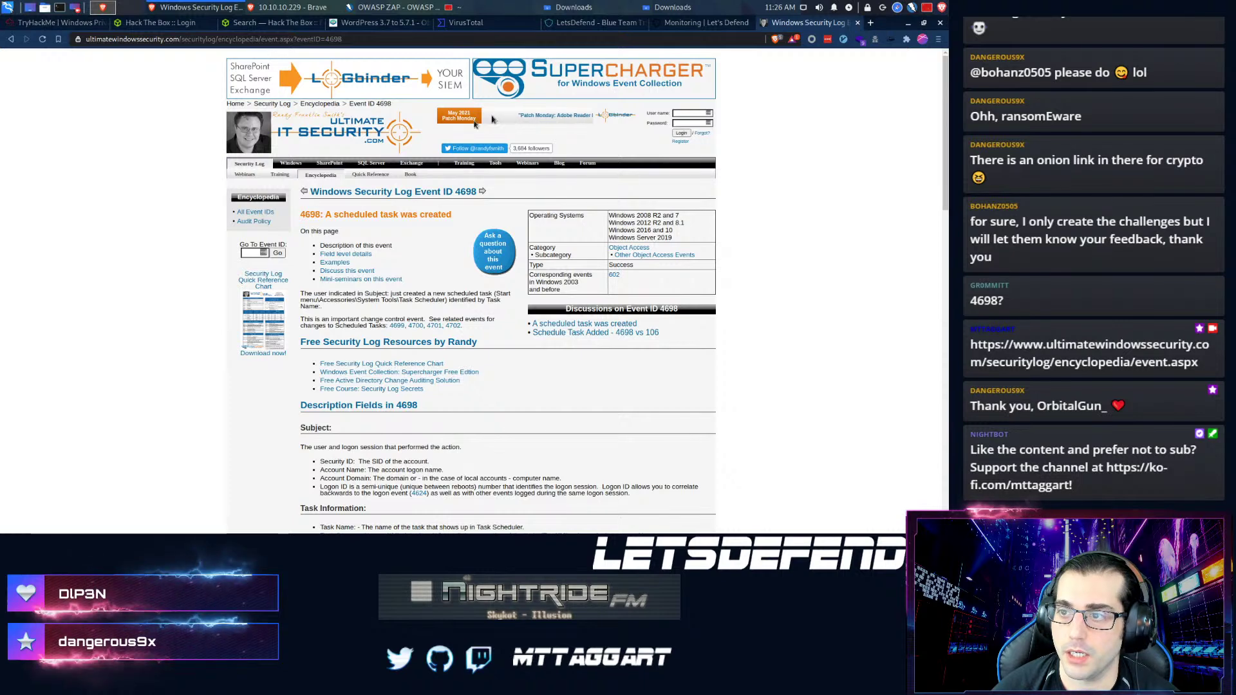
- Go back to the Monitoring tab showing the SOC144 alert's Sorted-Algorithm.py details
click(603, 26)
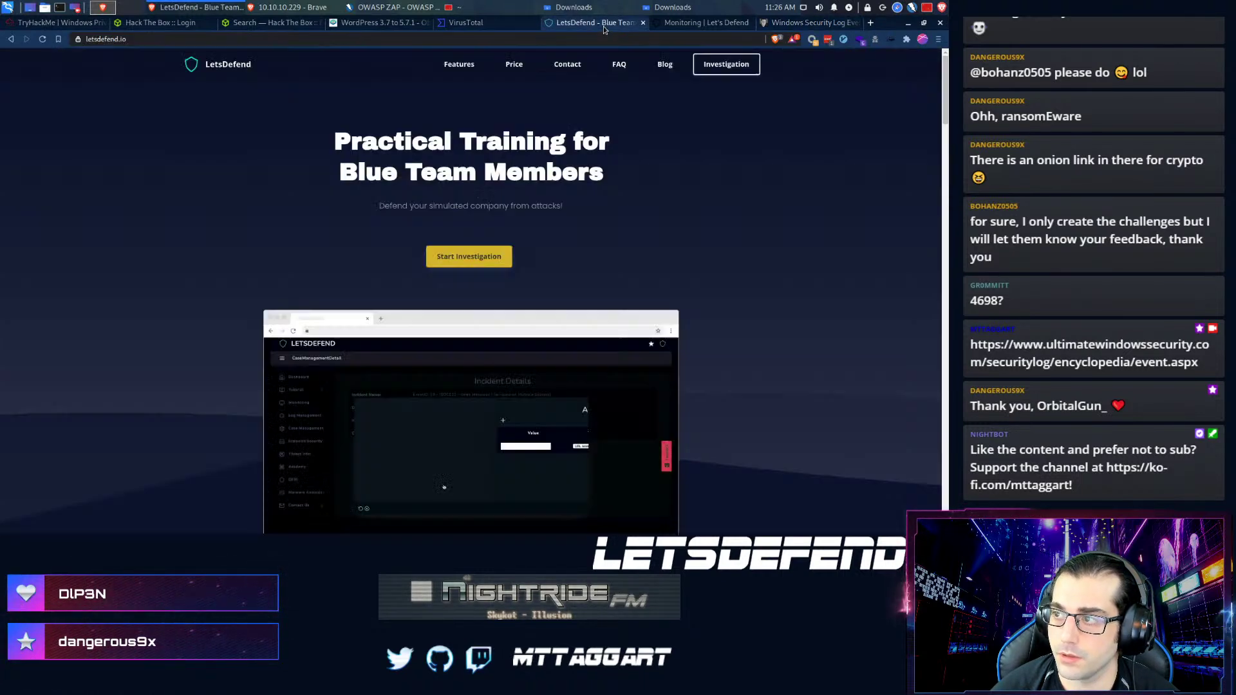
click(671, 26)
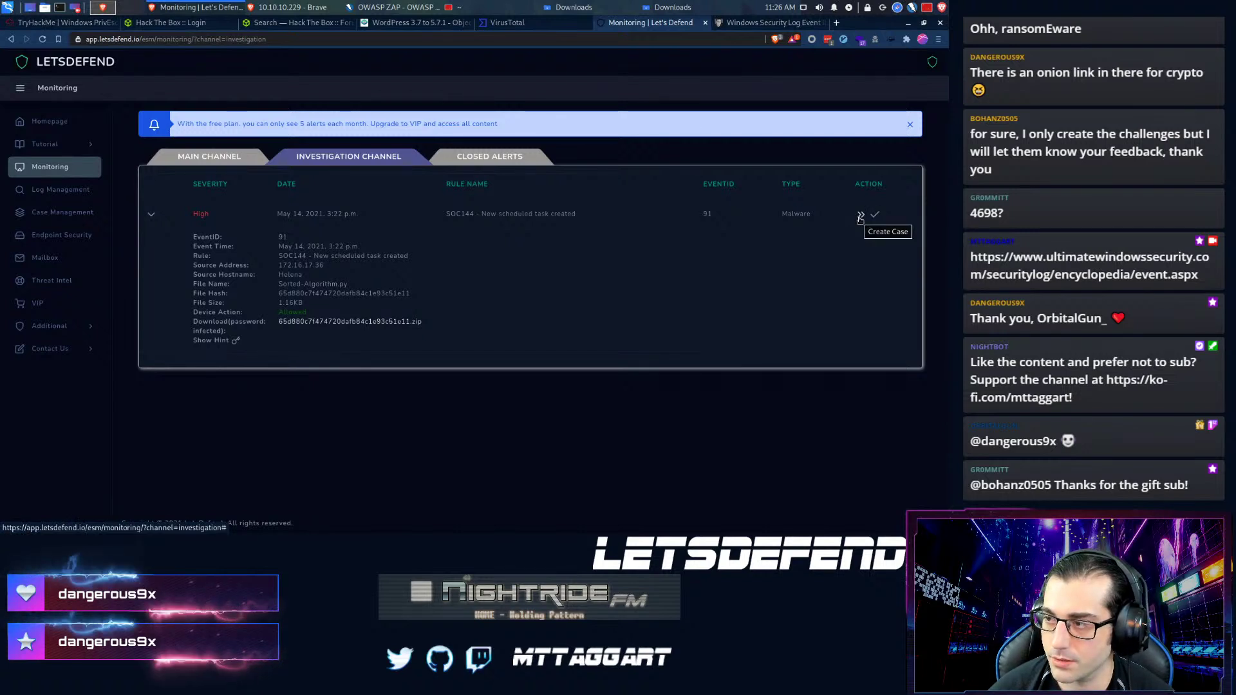
- Create a case for the SOC144 alert, EventID 91, with Case Management open alongside
middle_click(62, 212)
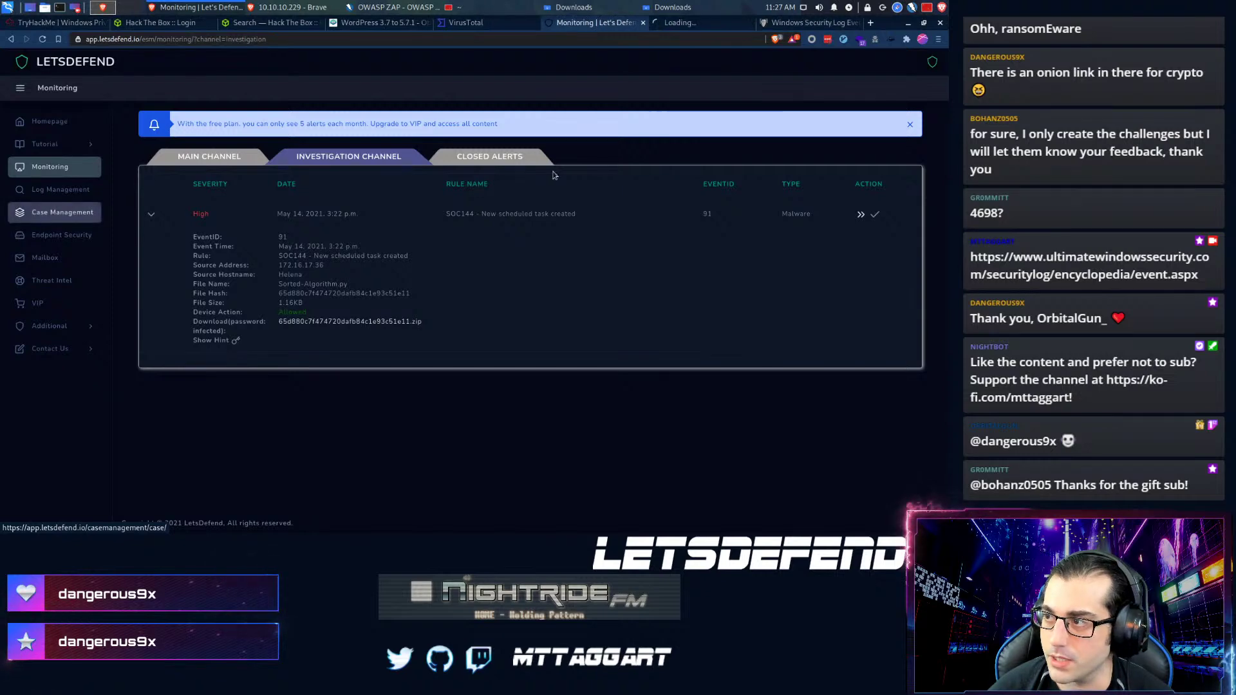
click(676, 25)
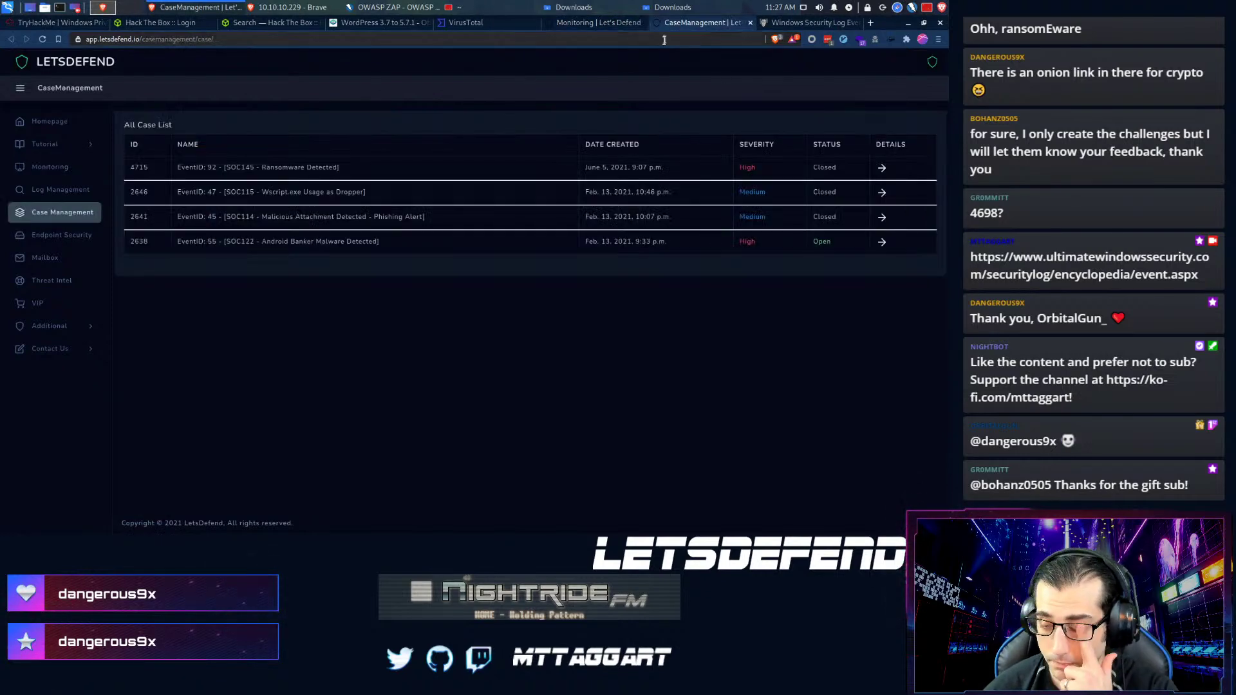
click(595, 24)
click(861, 215)
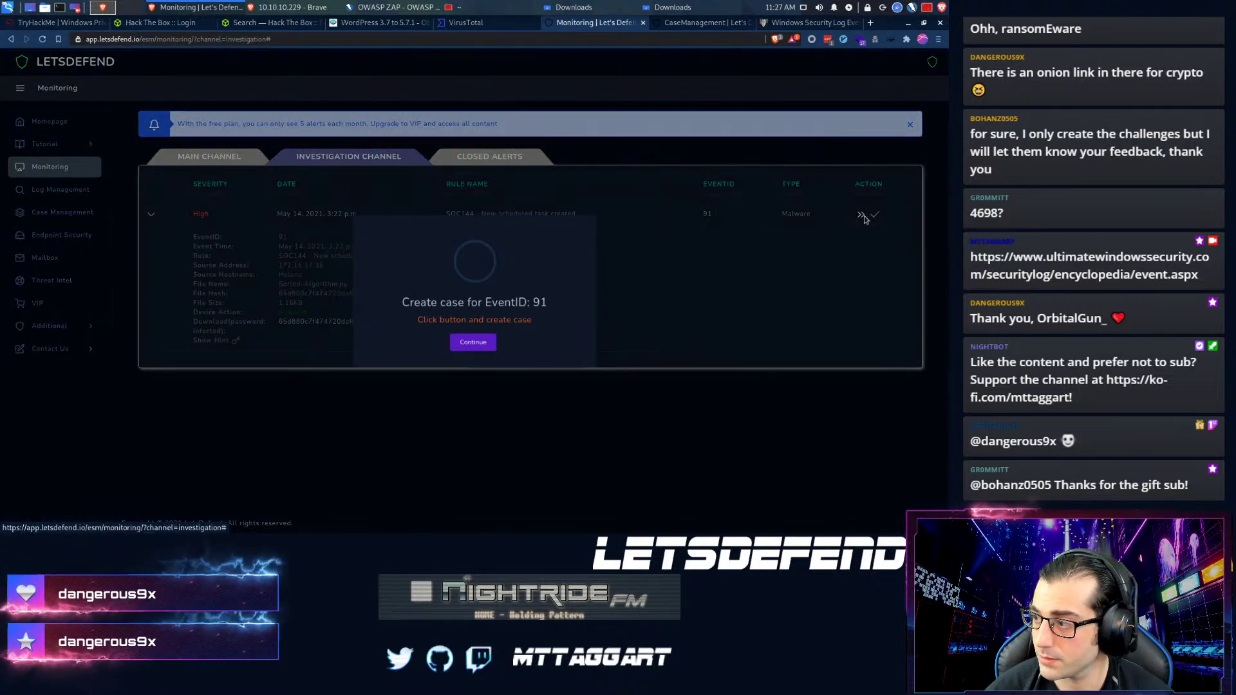
click(463, 346)
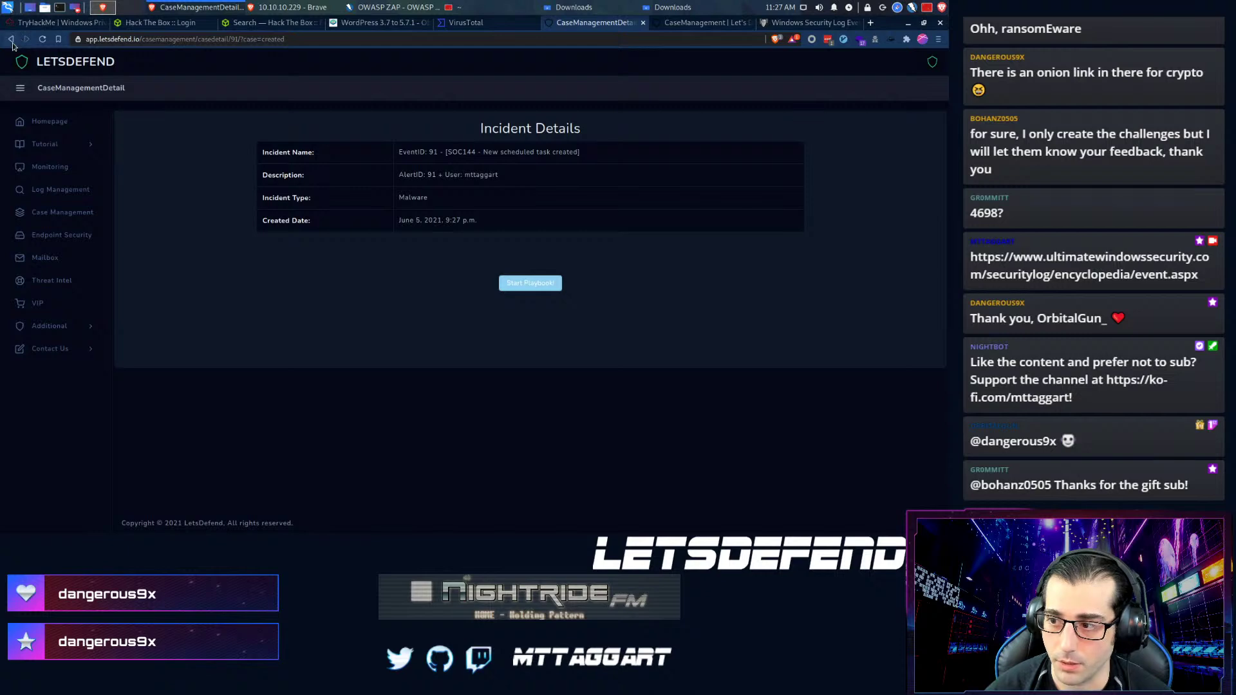
click(11, 40)
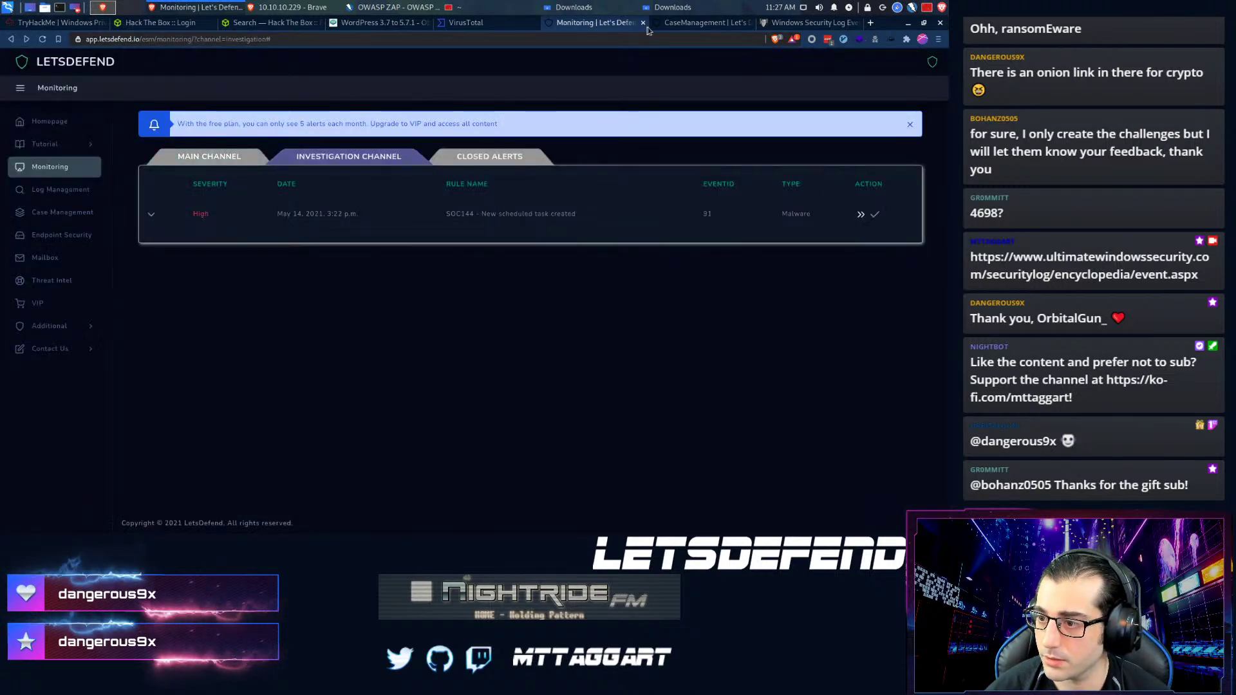
click(151, 214)
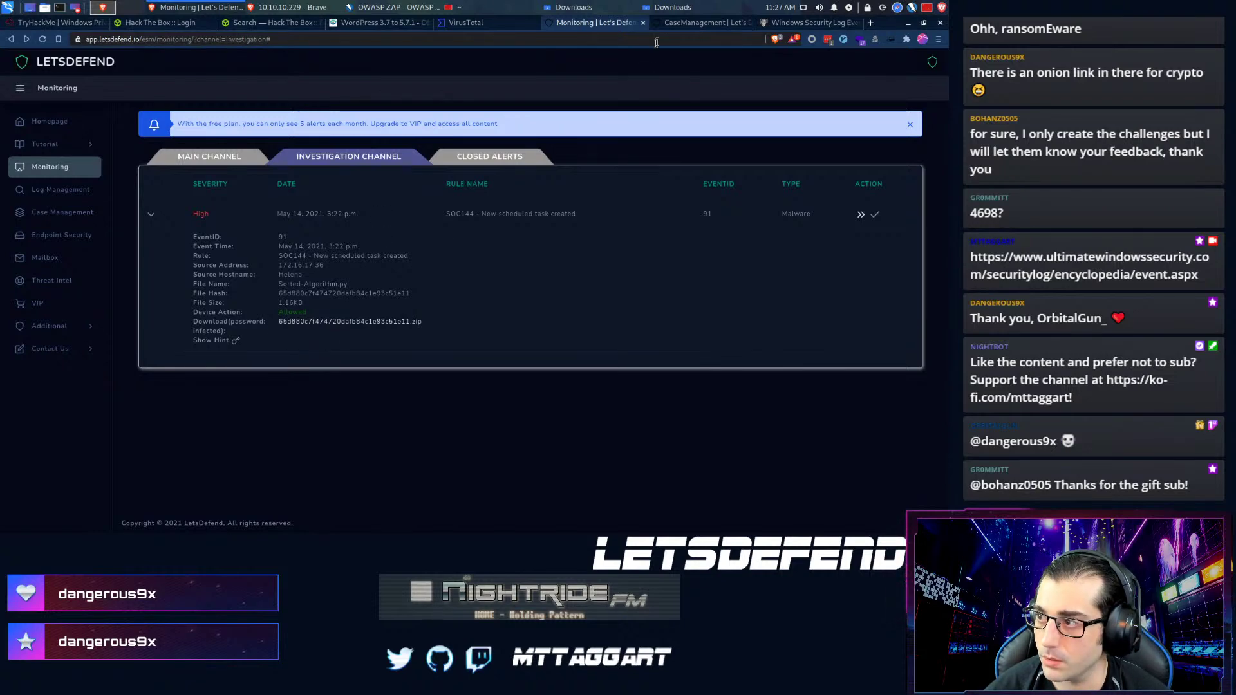
- Open case 4716's details from the case list, then return to monitoring
click(666, 23)
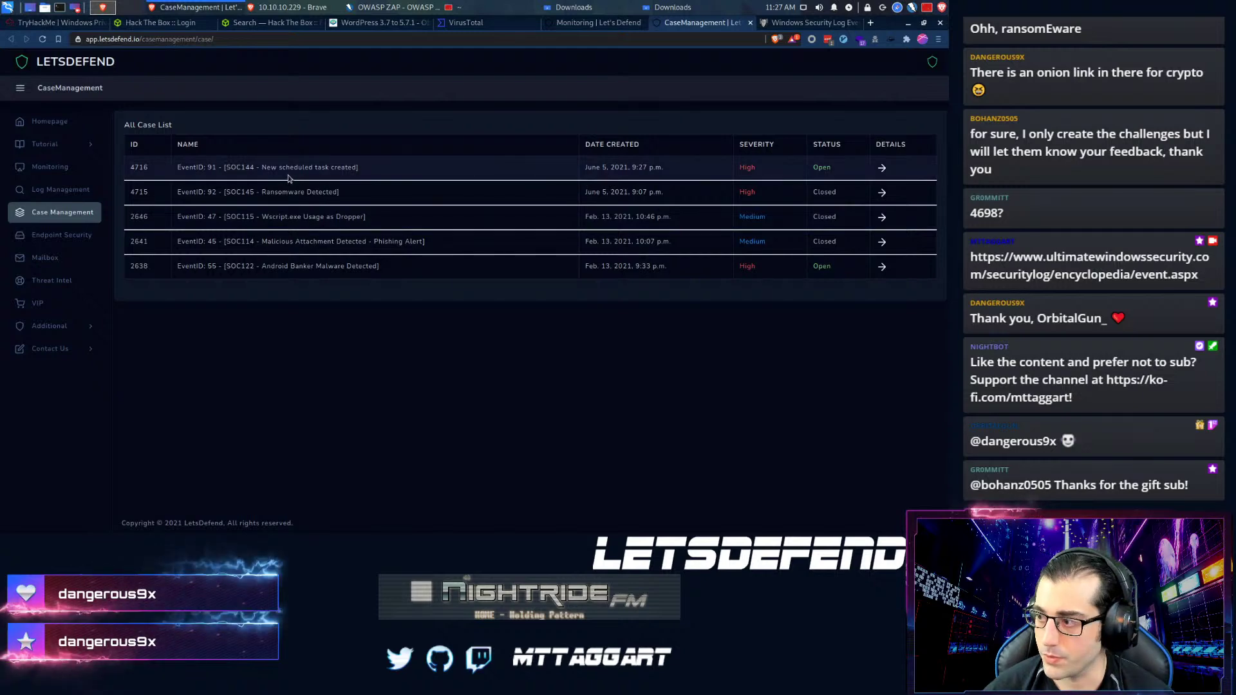
click(882, 168)
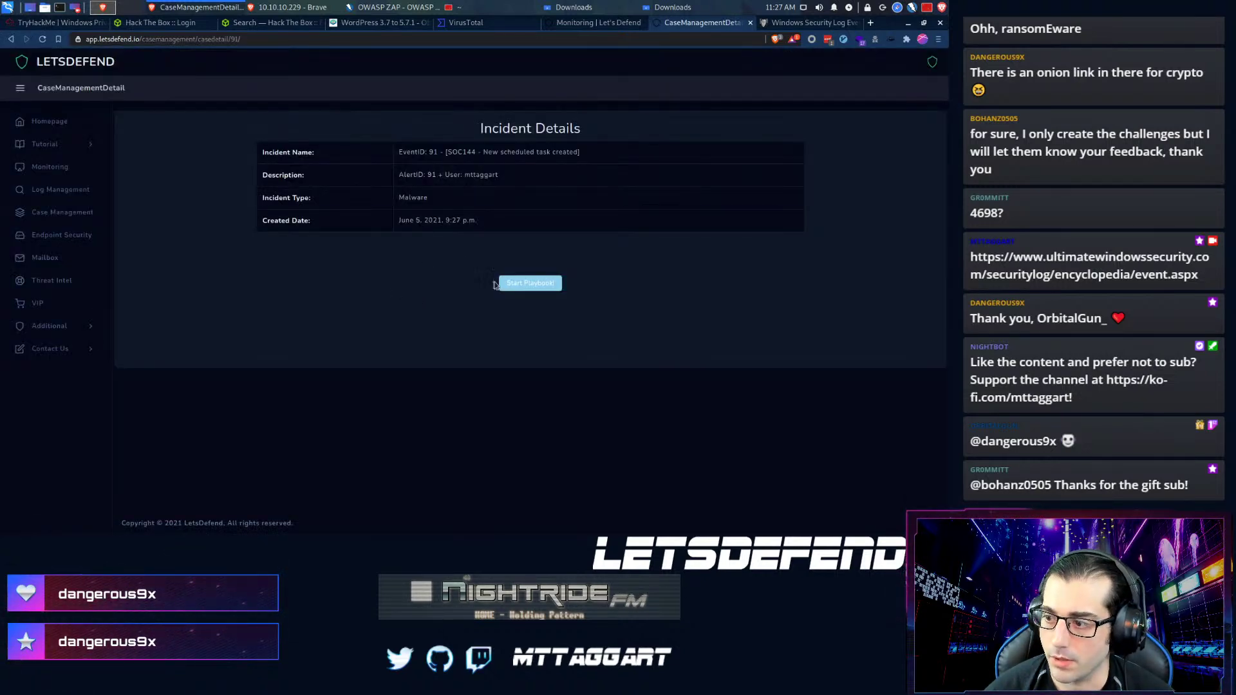
click(599, 23)
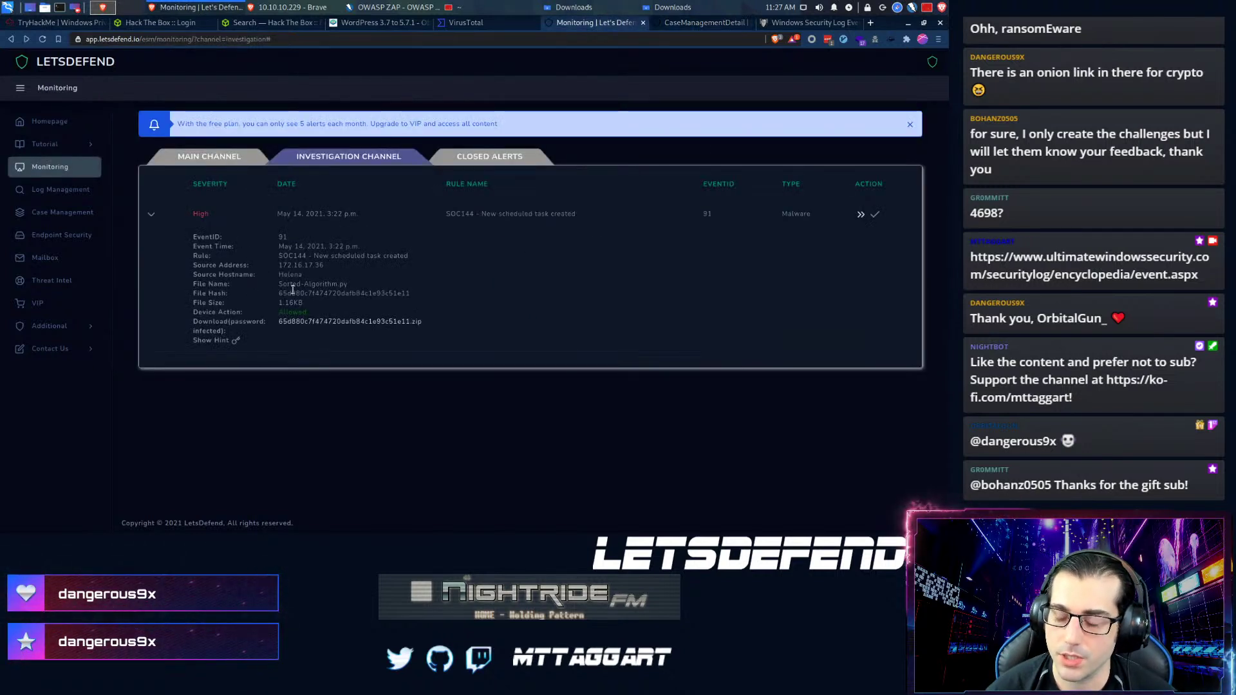
- Put the proxy, firewall and Exchange Log Management table in its own tab, plus a blank tab
click(64, 190)
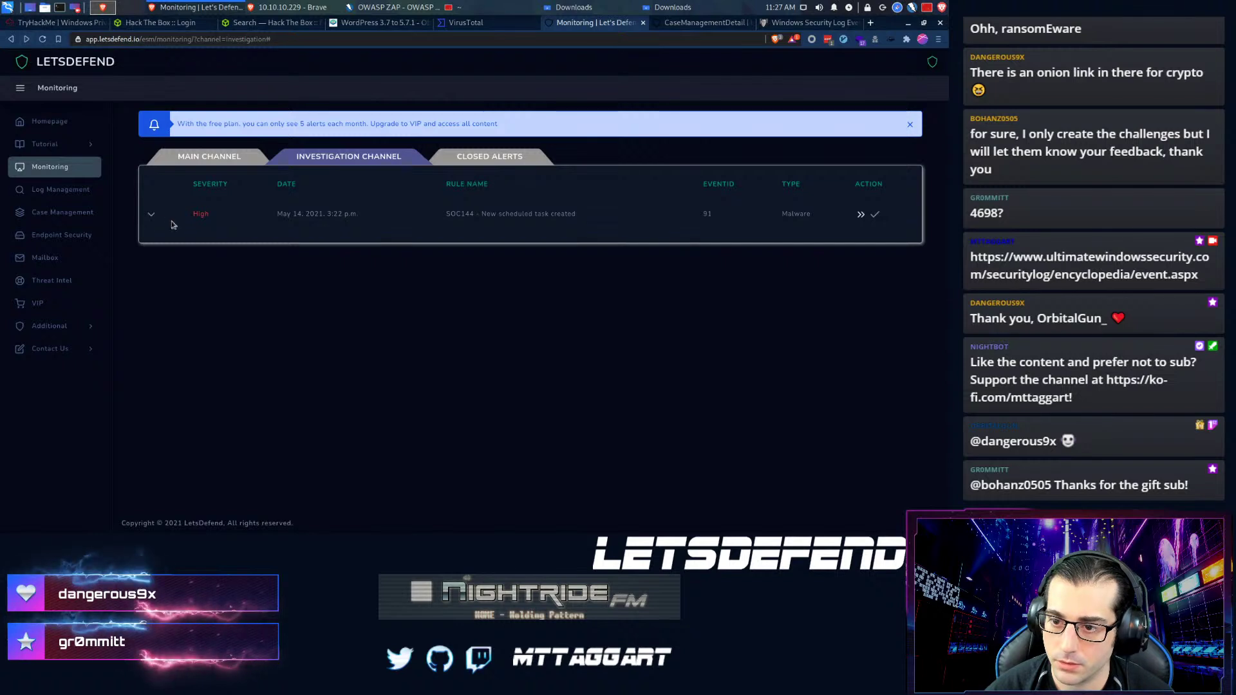
click(152, 217)
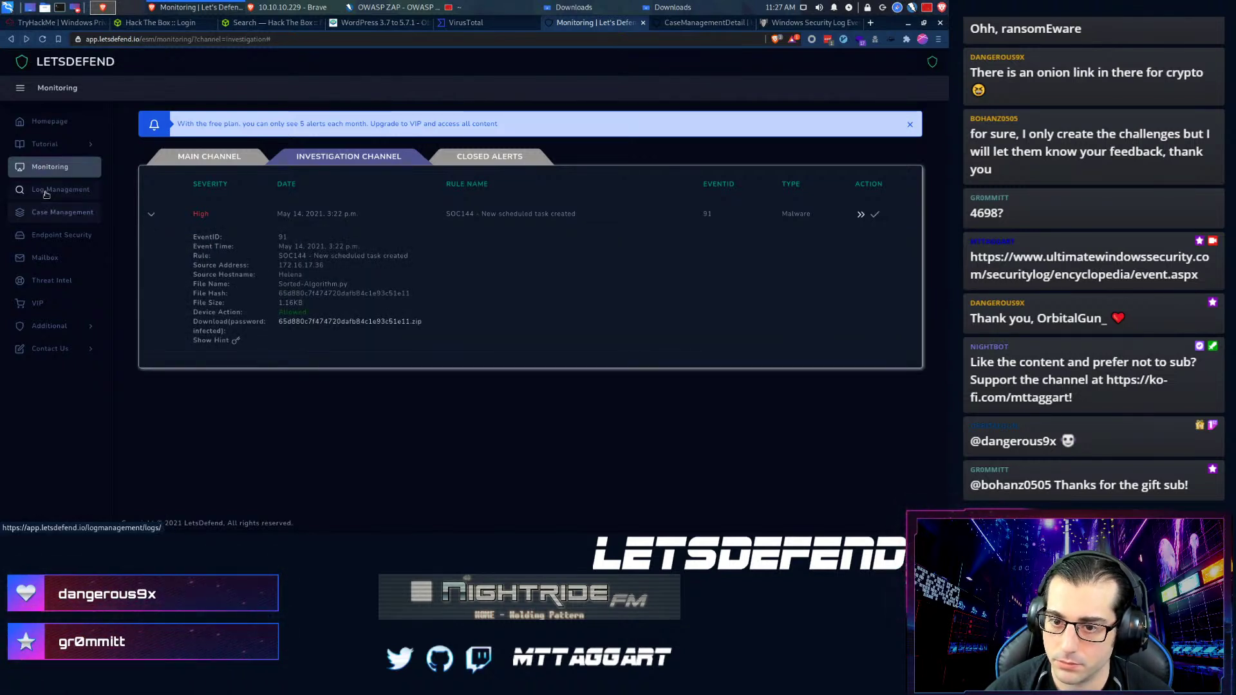
middle_click(45, 194)
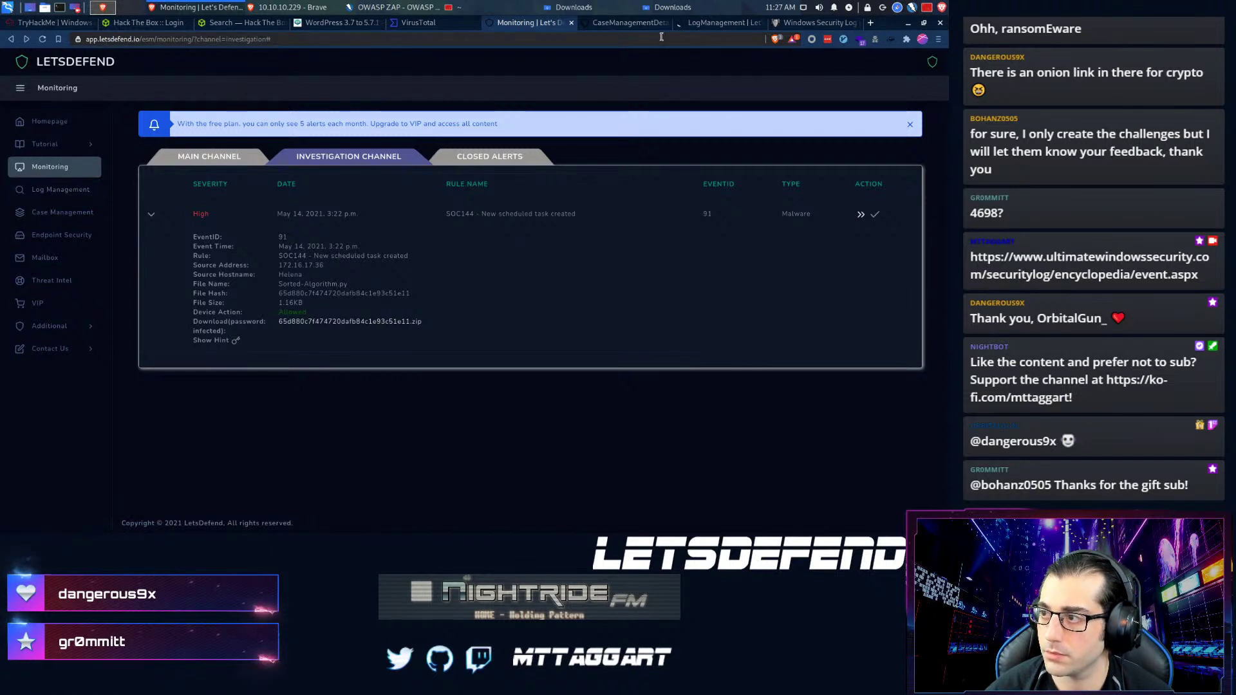
click(624, 26)
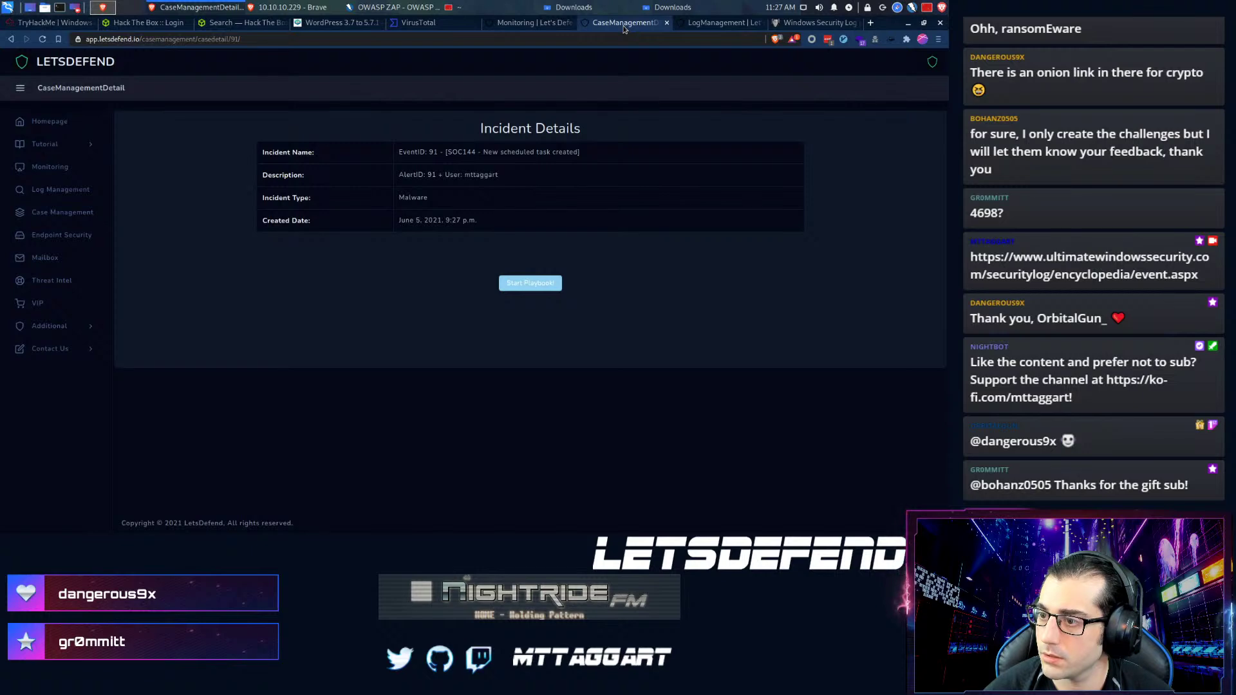
drag(708, 24, 627, 24)
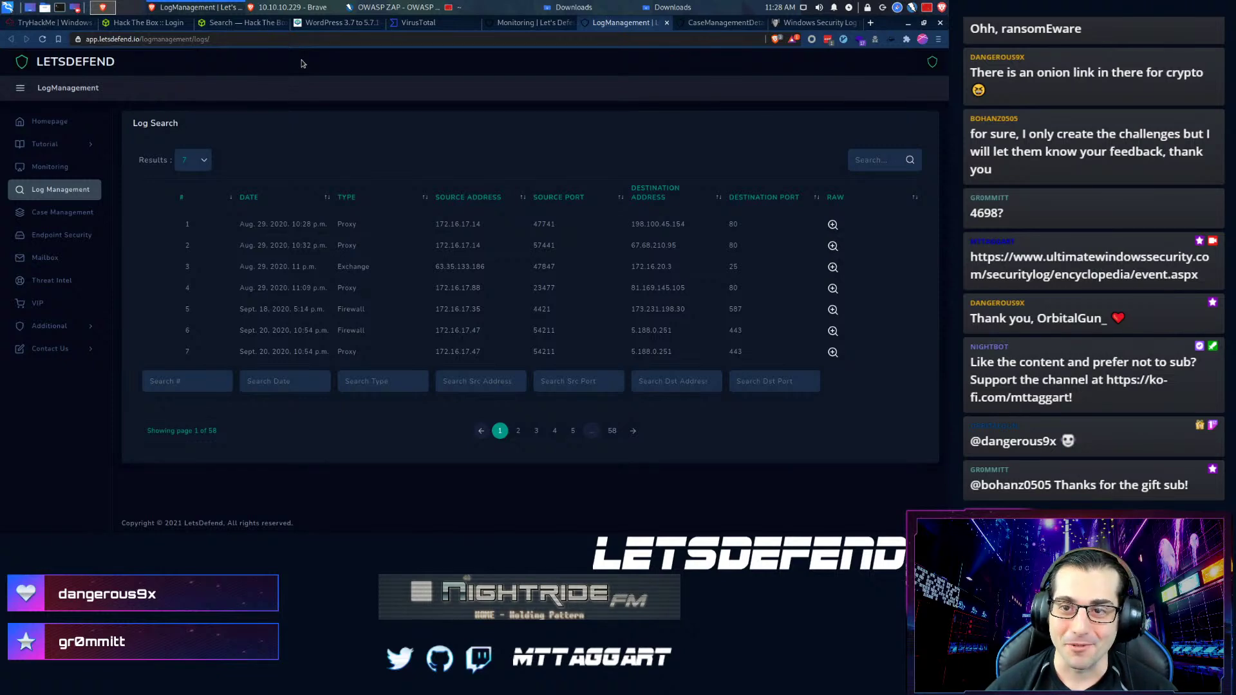
key(ctrl+t)
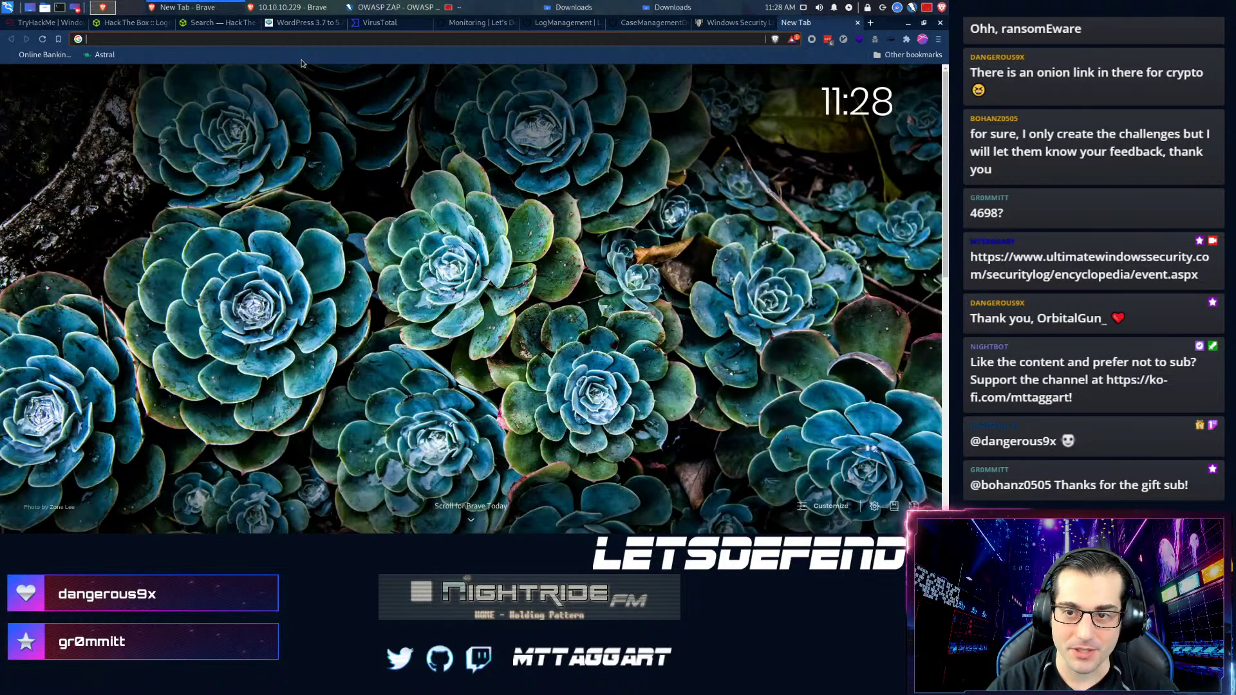
- Load the titlr repository on GitHub and view its full-size promo_screen.png, zooming in briefly
text(github.com/mttaggart/titlr)
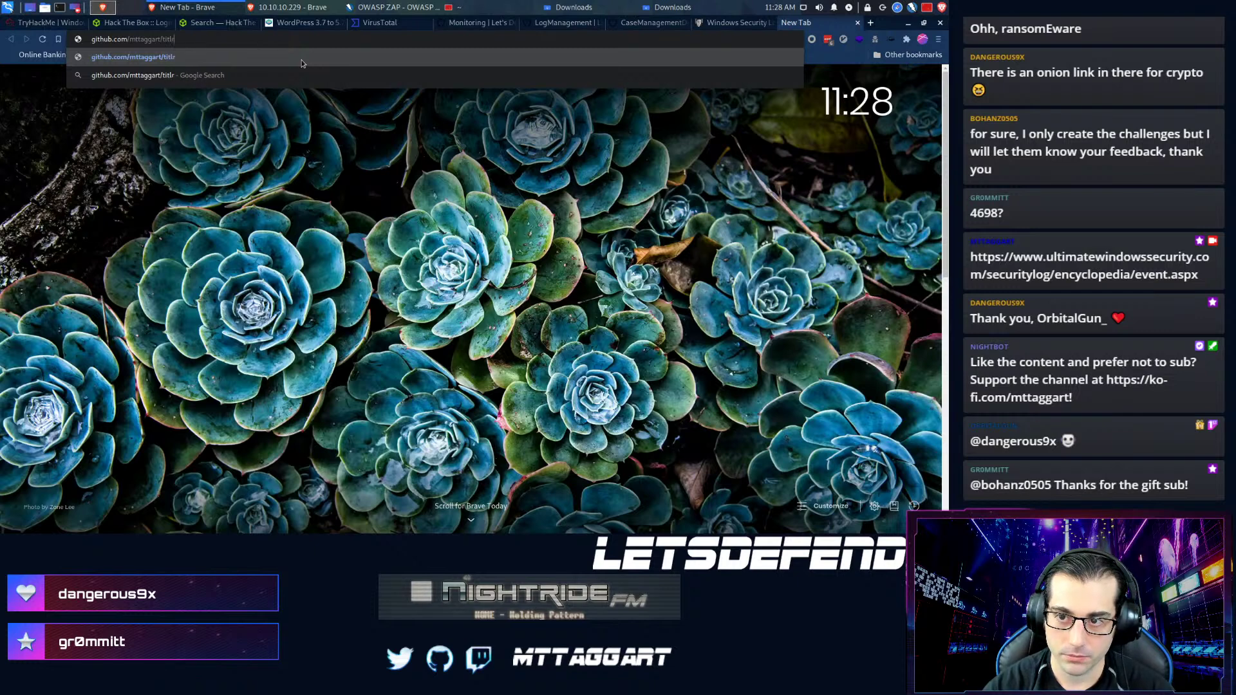
key(Return)
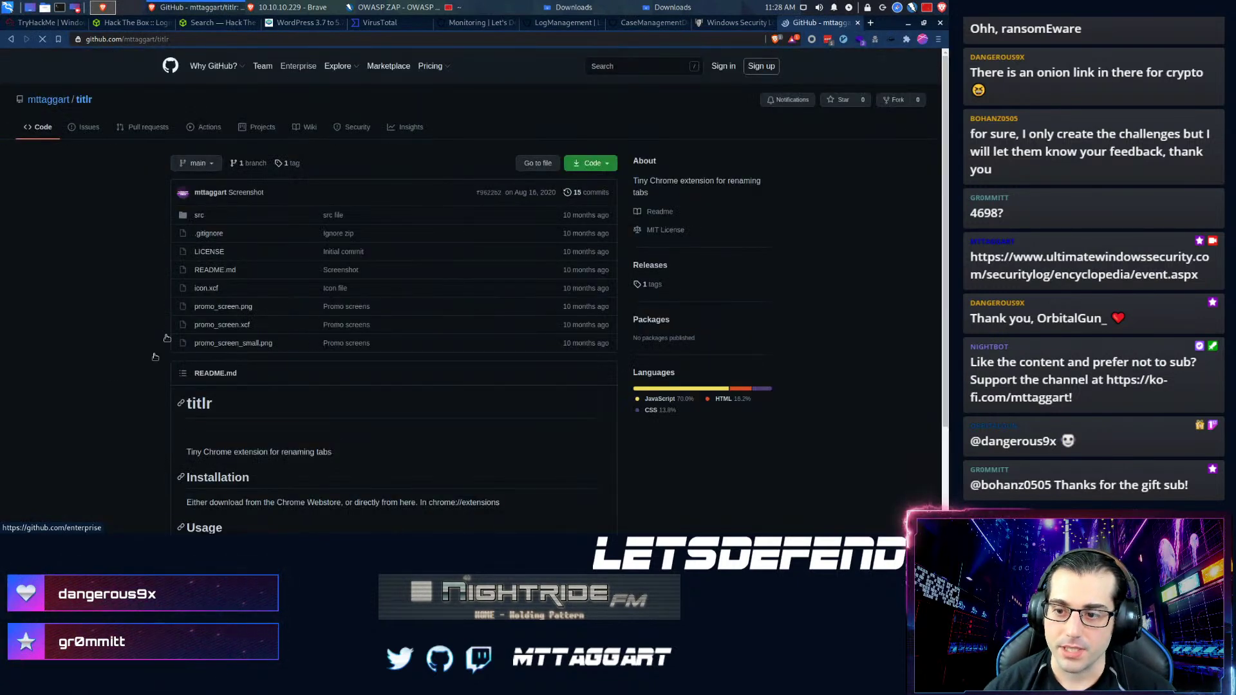
scroll(233, 267, down, 3)
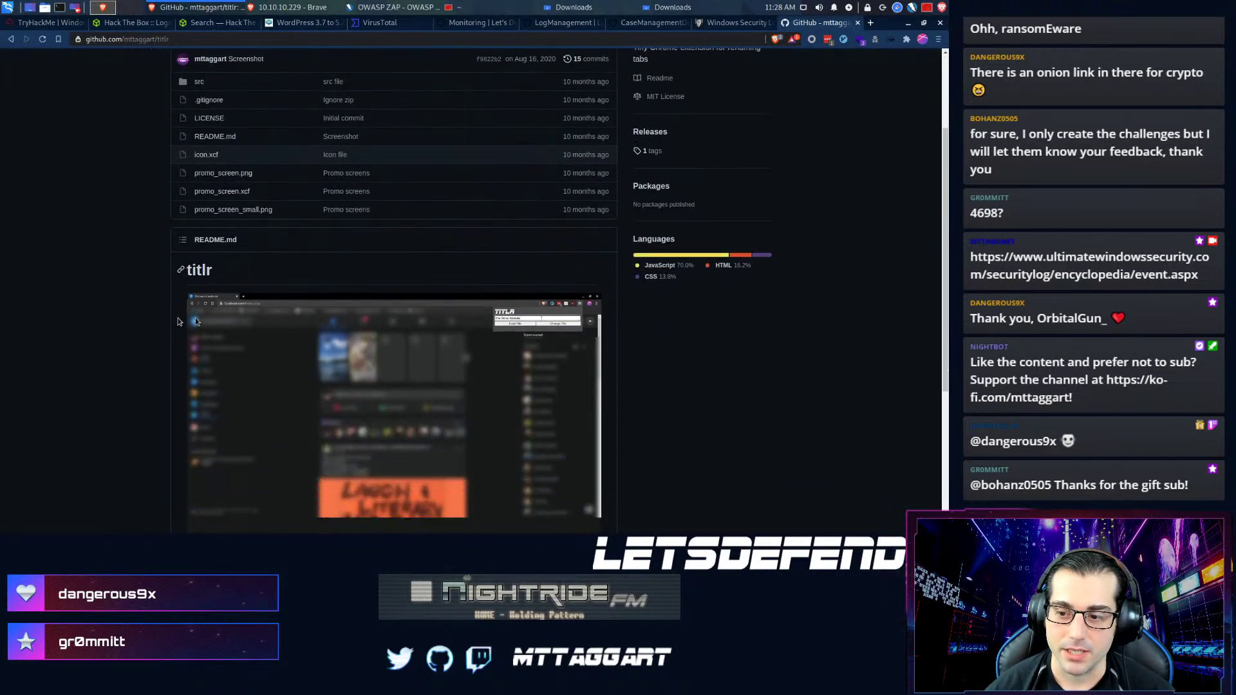
click(216, 251)
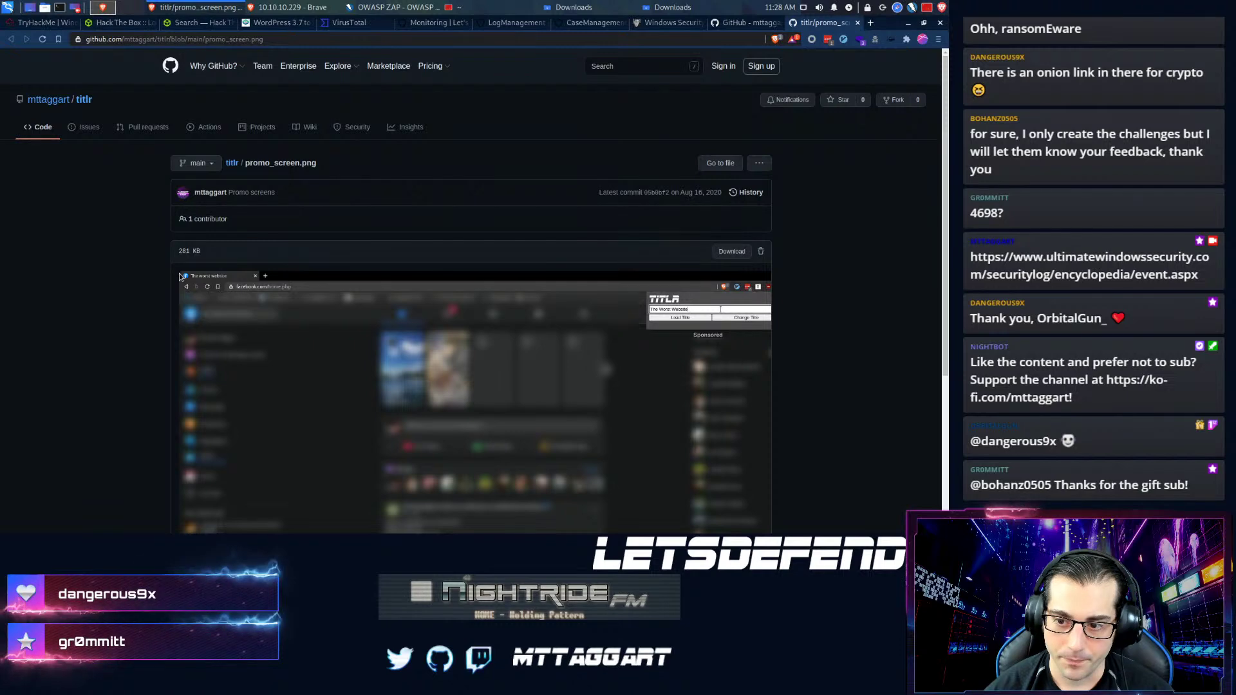
key(ctrl+plus)
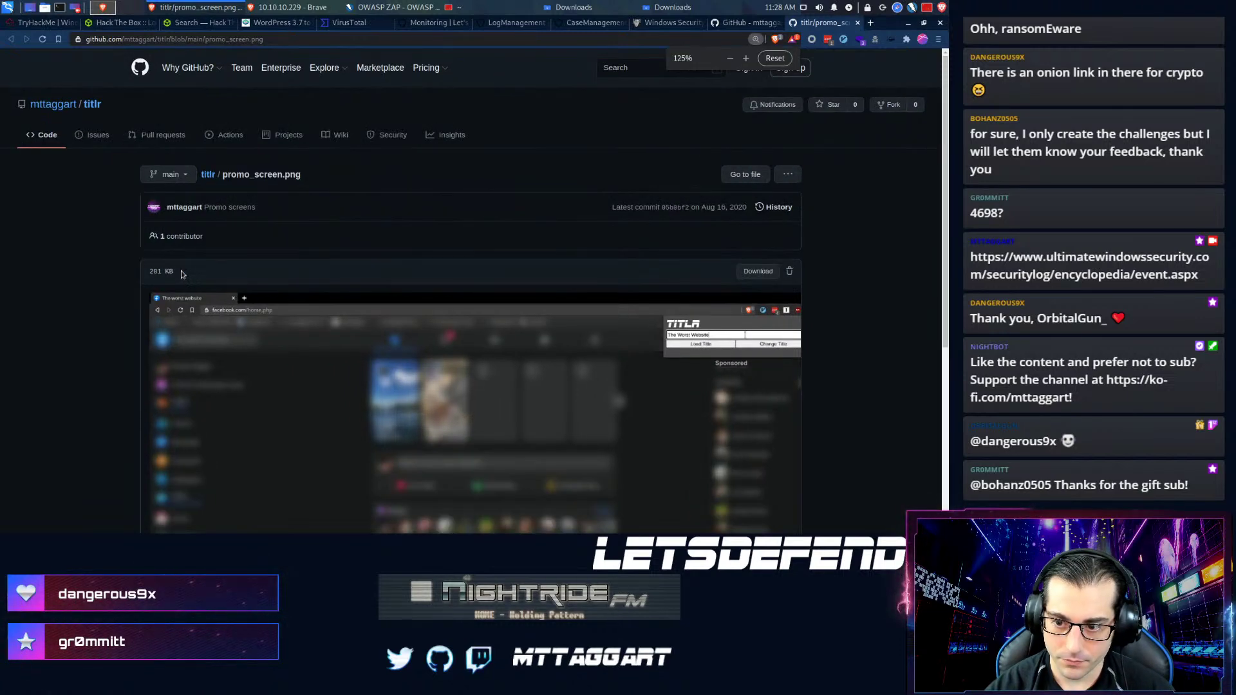
key(ctrl+plus)
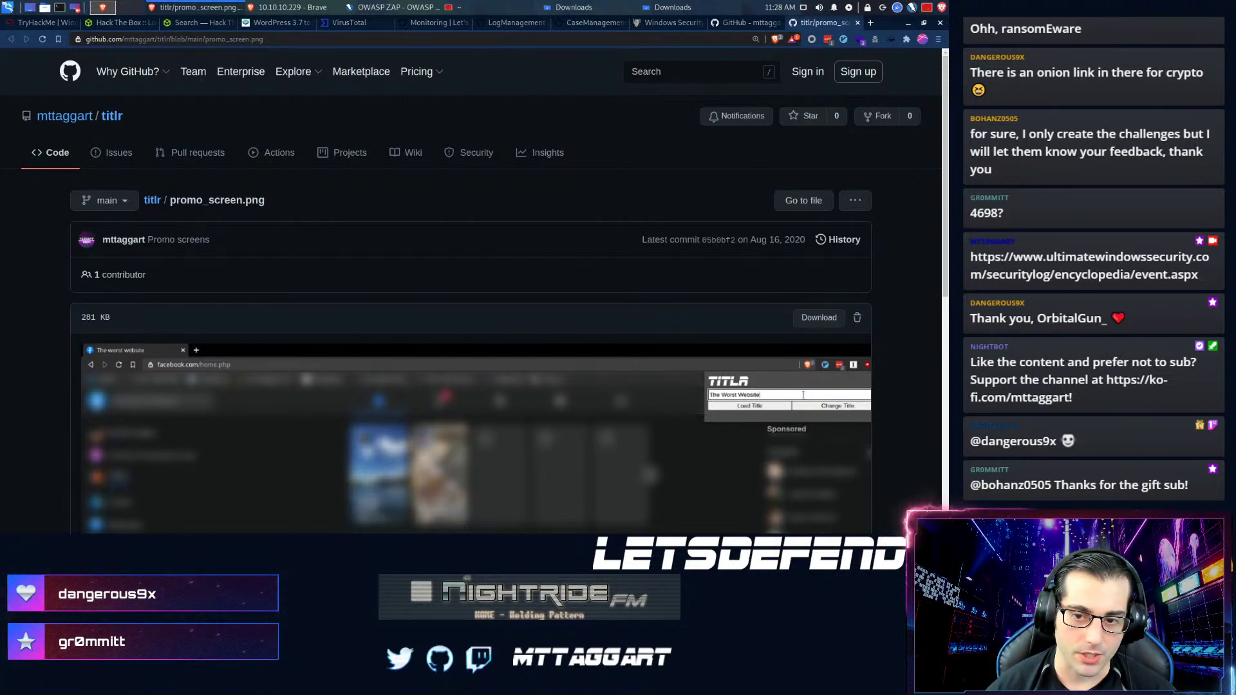
key(ctrl+0)
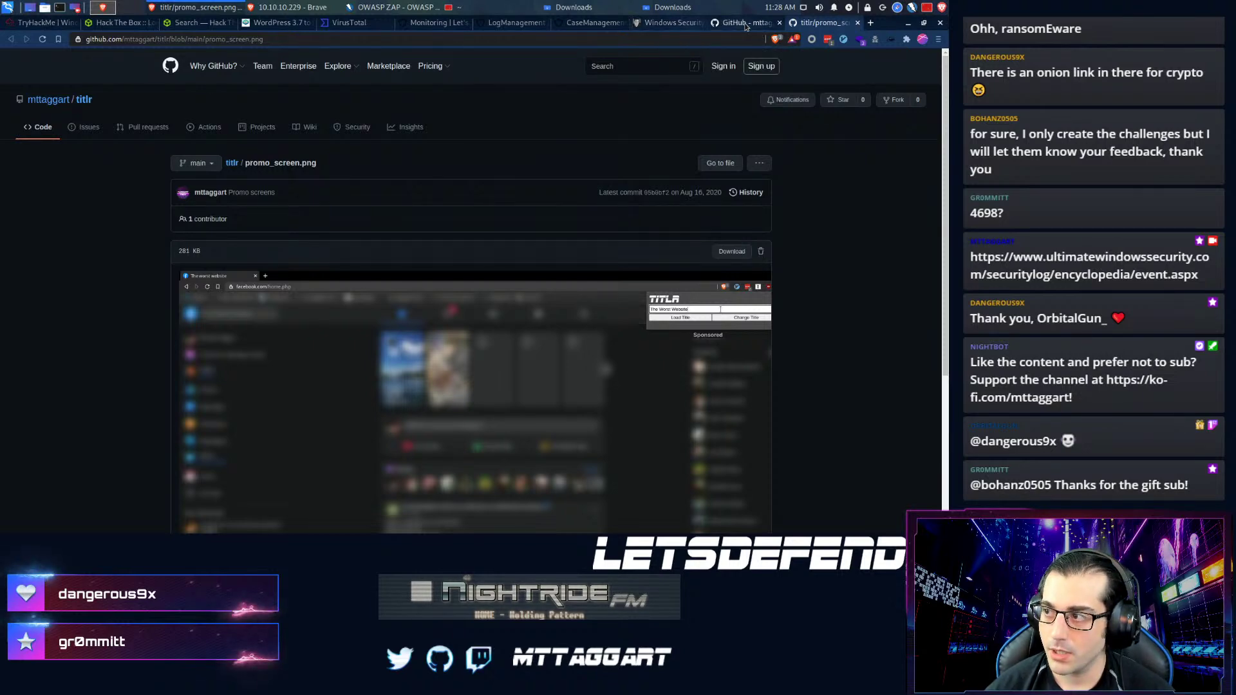
- Close the duplicate titlr repository tab
key(ctrl+shift+Tab)
click(209, 40)
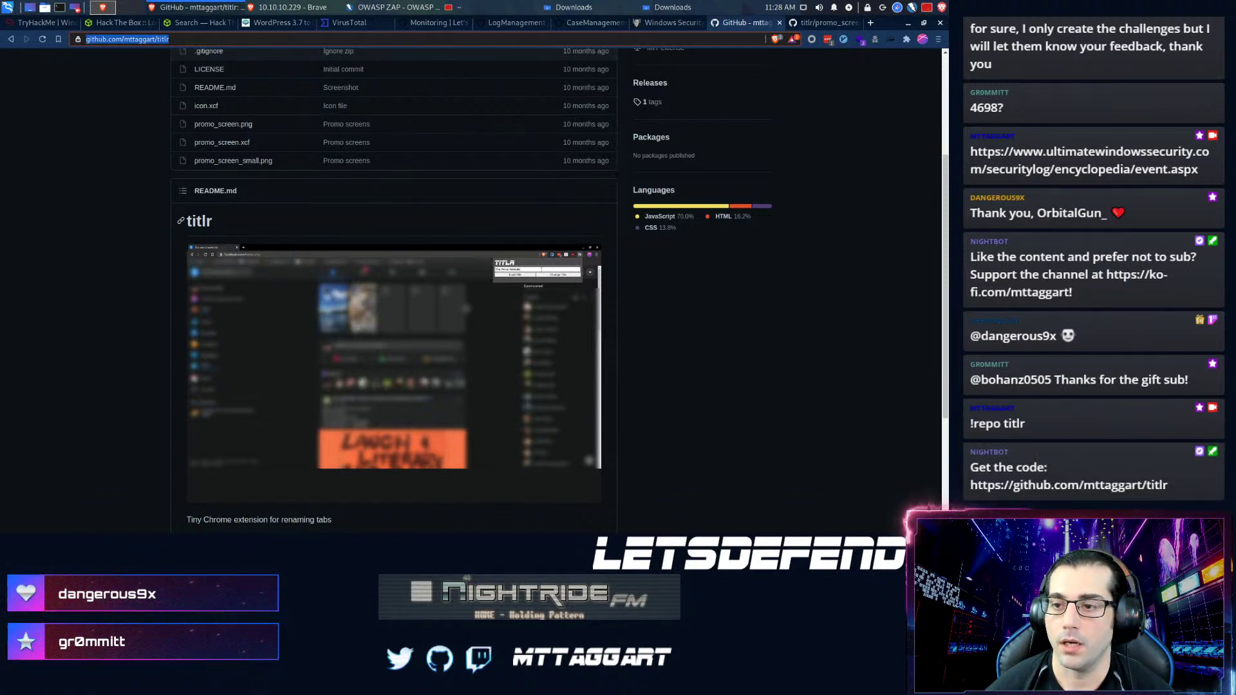
key(ctrl+w)
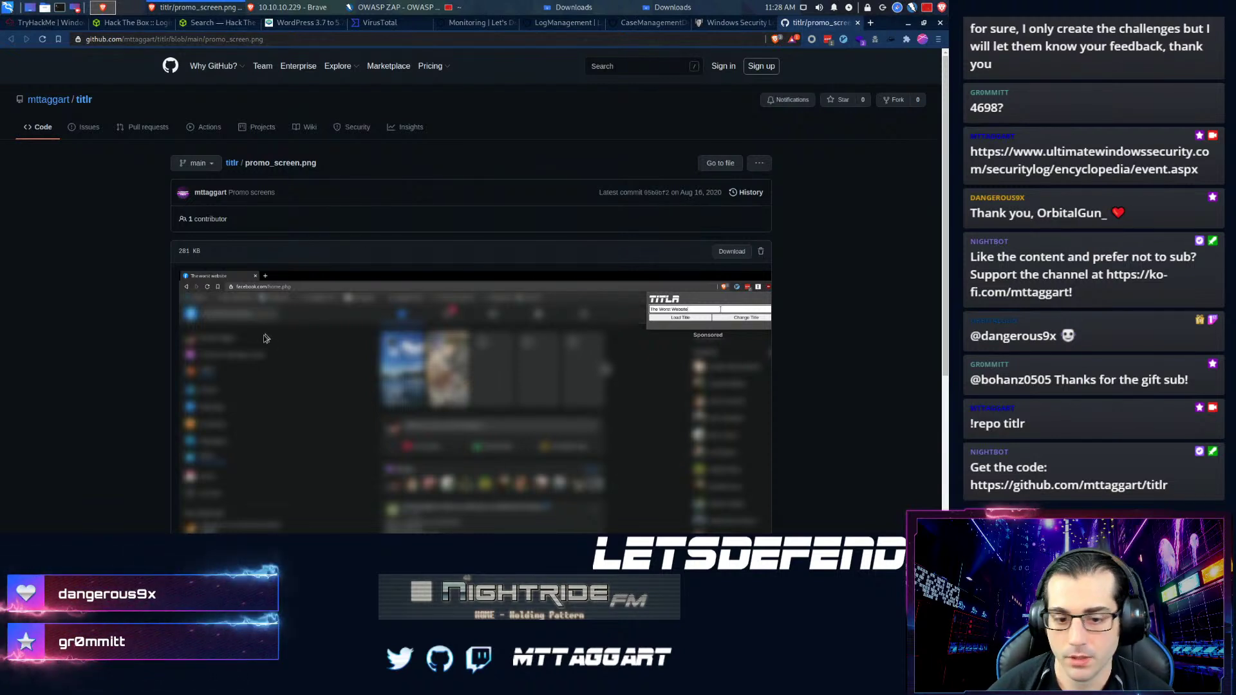
scroll(262, 340, down, 1)
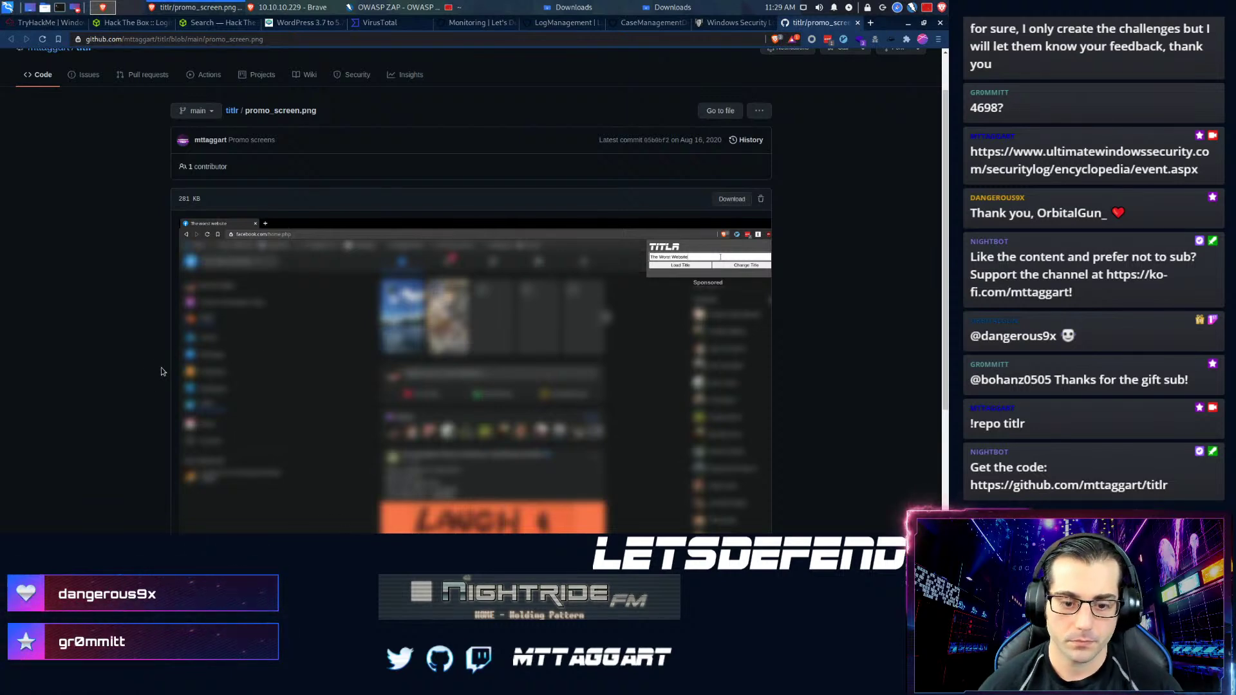
- Close the promo screenshot tab and compare the SOC144 alert against the Log Search table
click(858, 23)
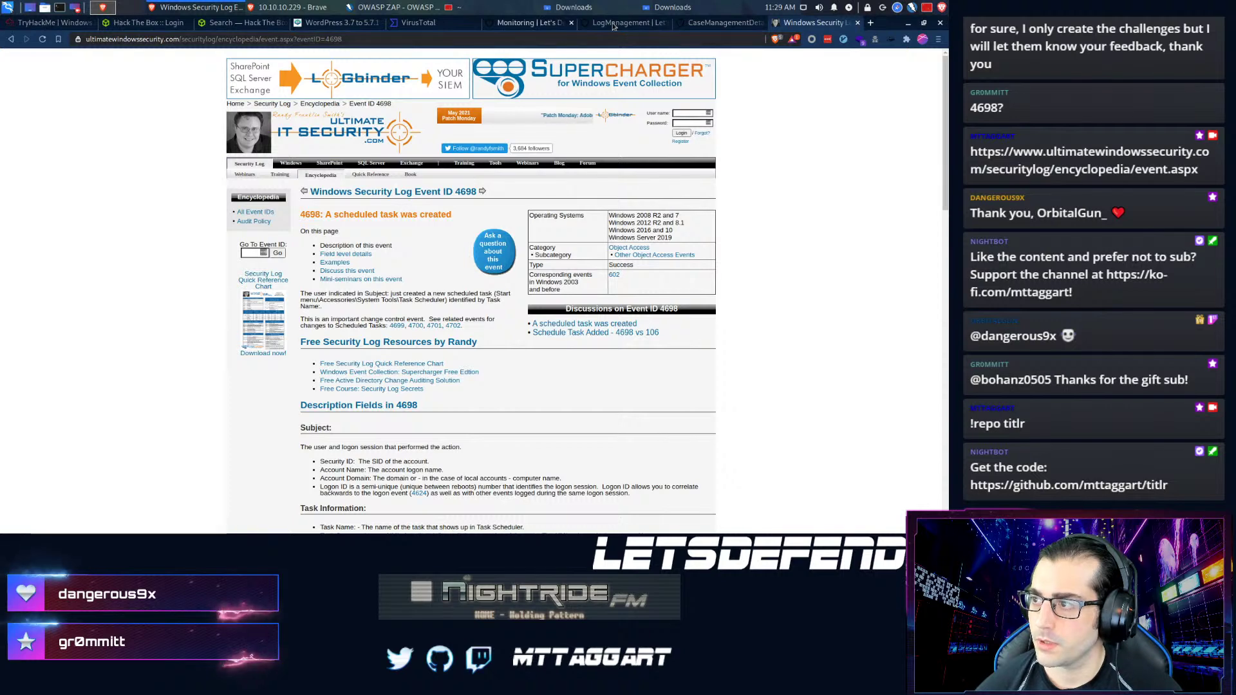
click(618, 23)
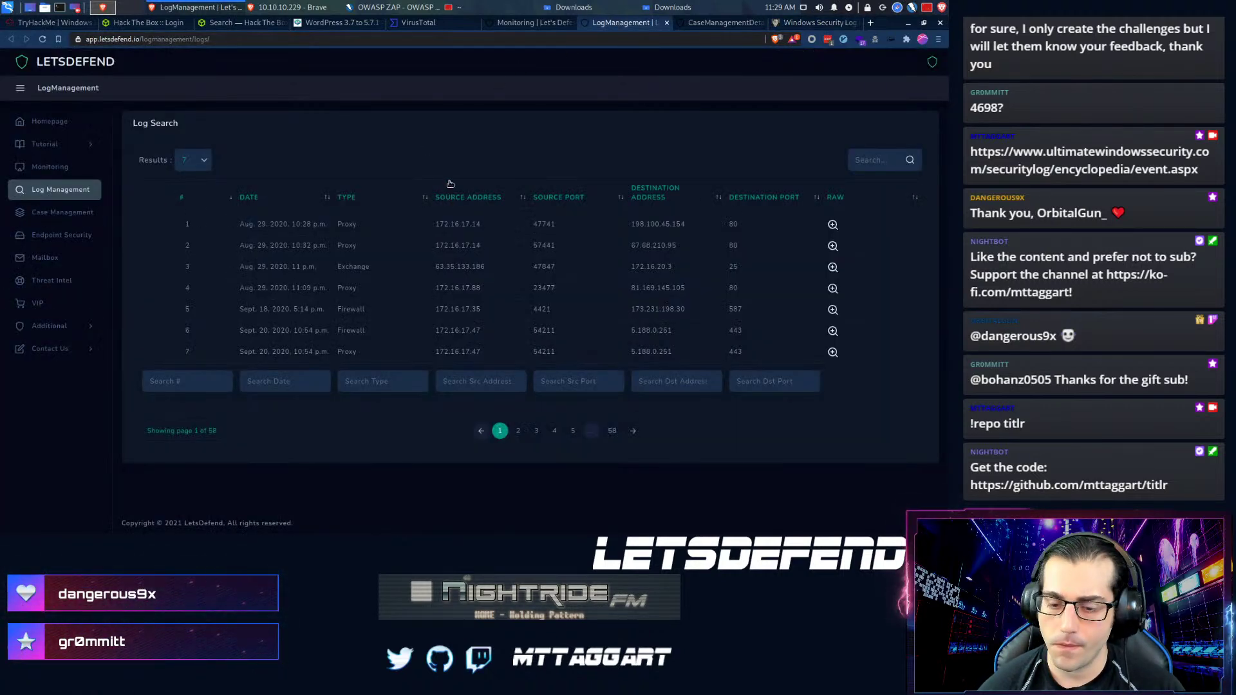
click(534, 23)
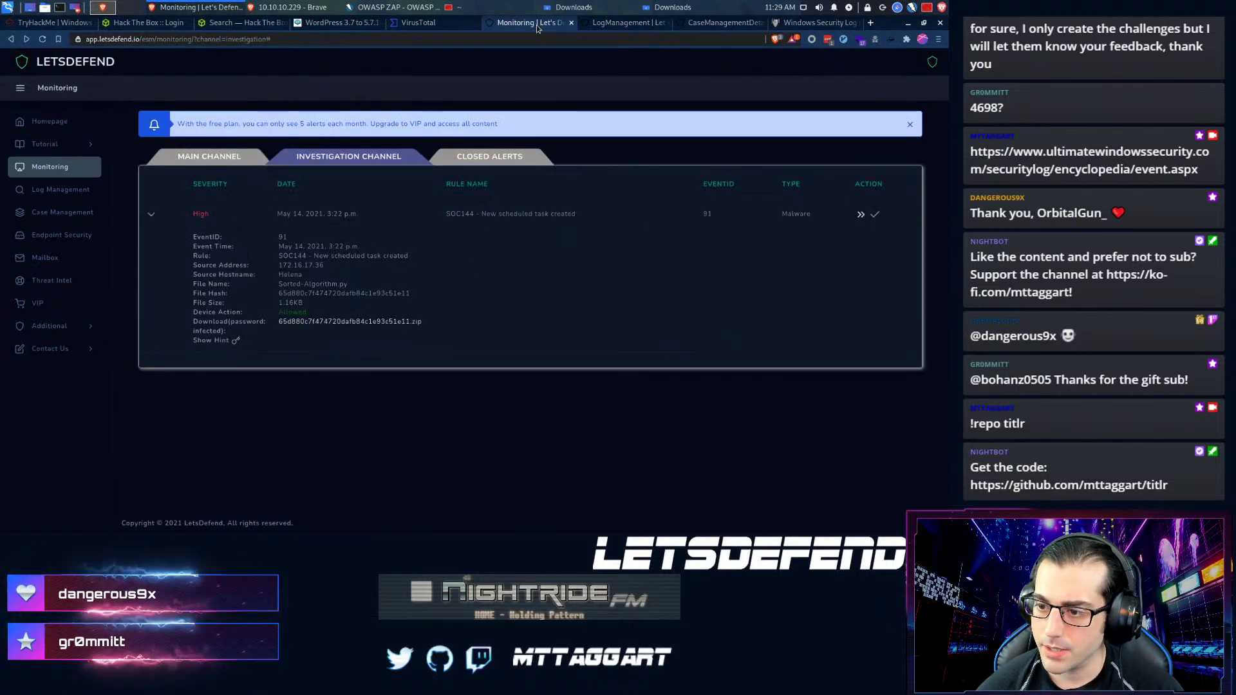
click(618, 23)
click(525, 22)
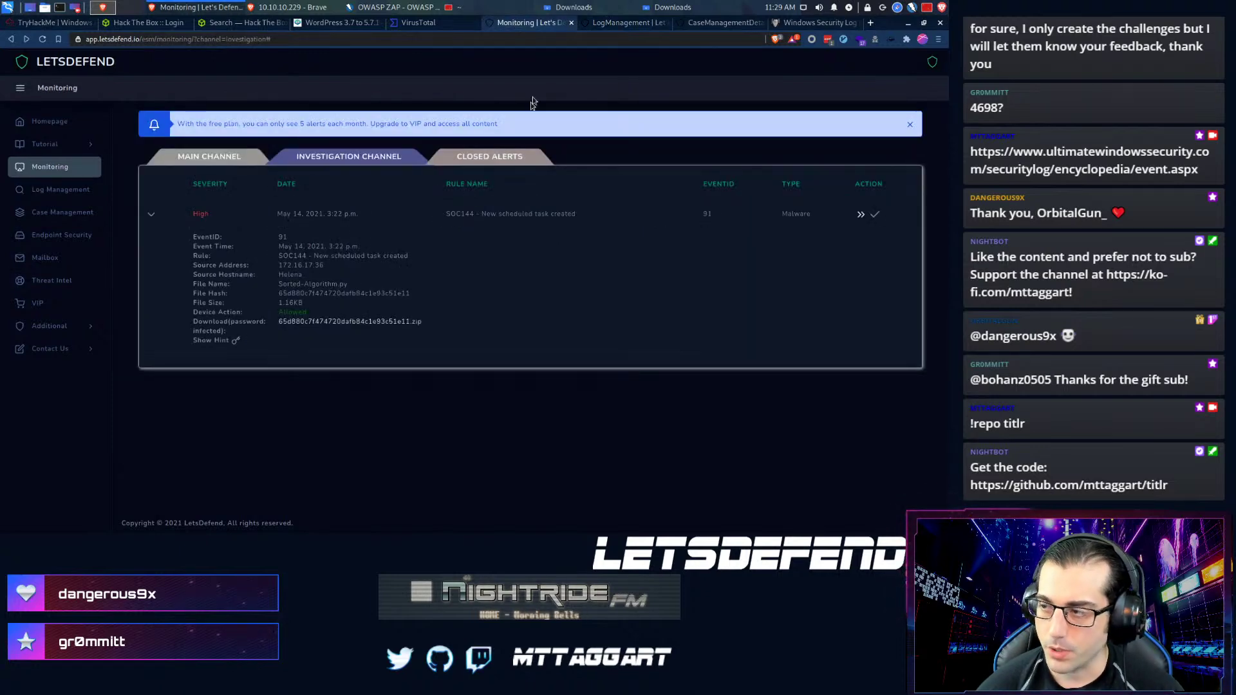
click(616, 24)
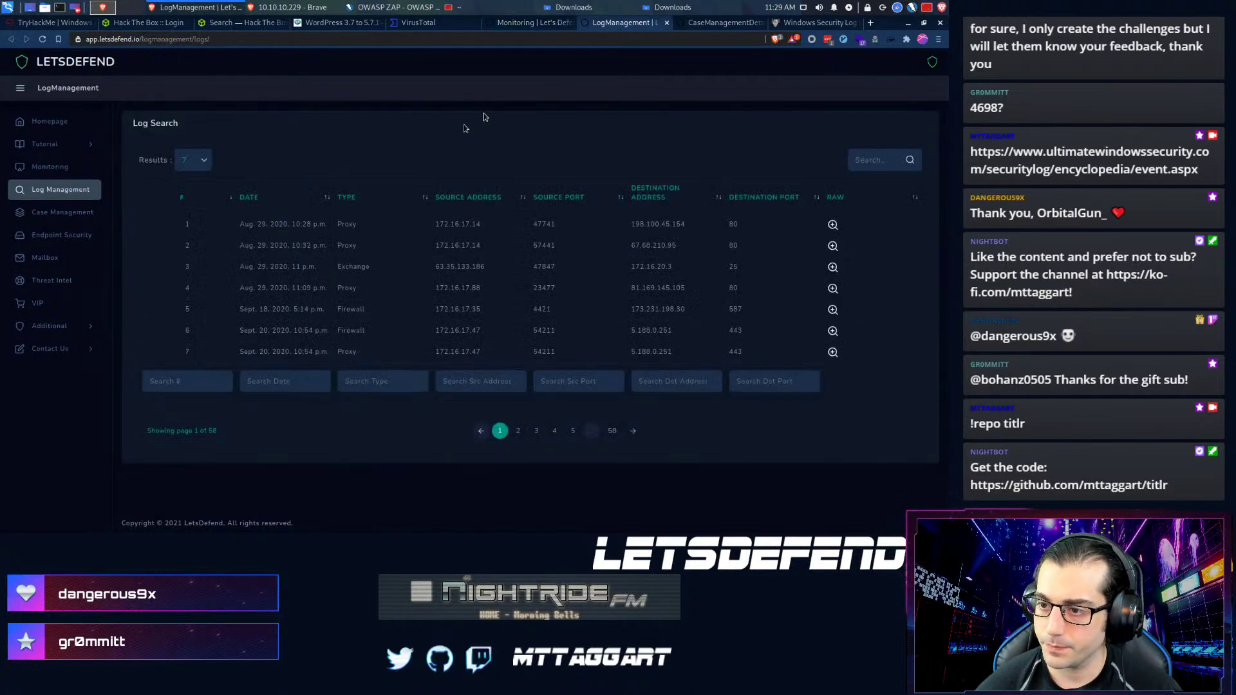
click(191, 160)
- Show 10 results per page, filter logs on '17.36', and sort newest first by date
click(188, 186)
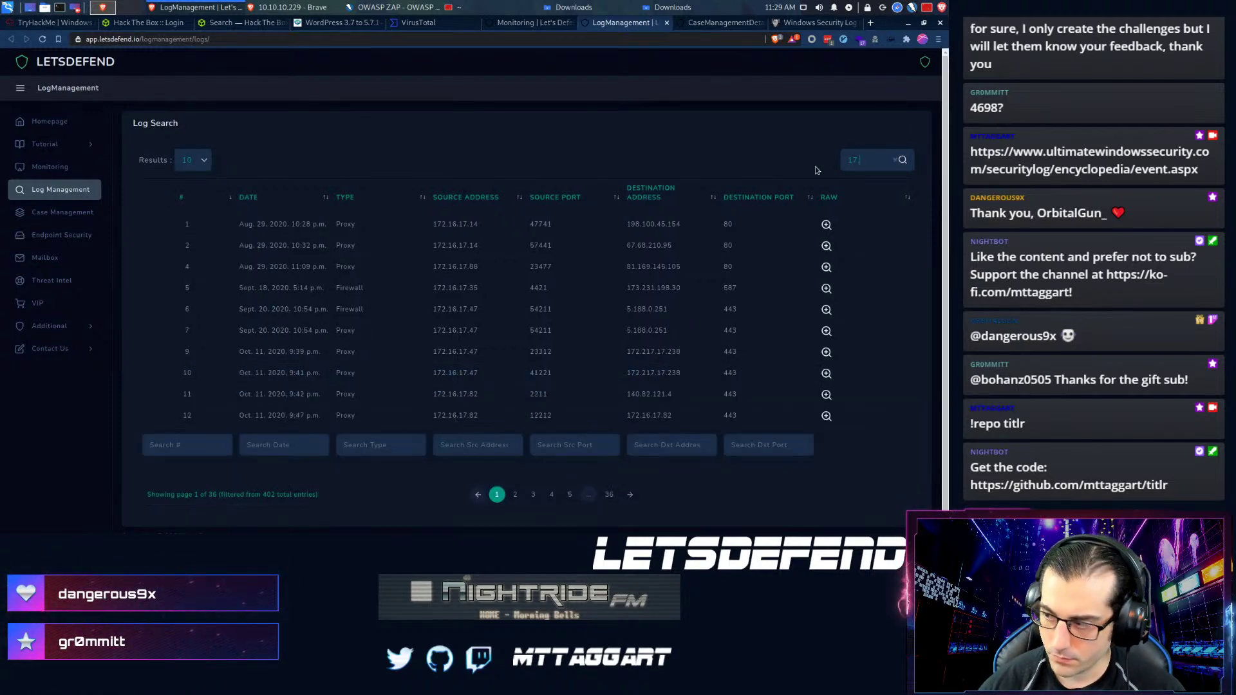
text(17.36)
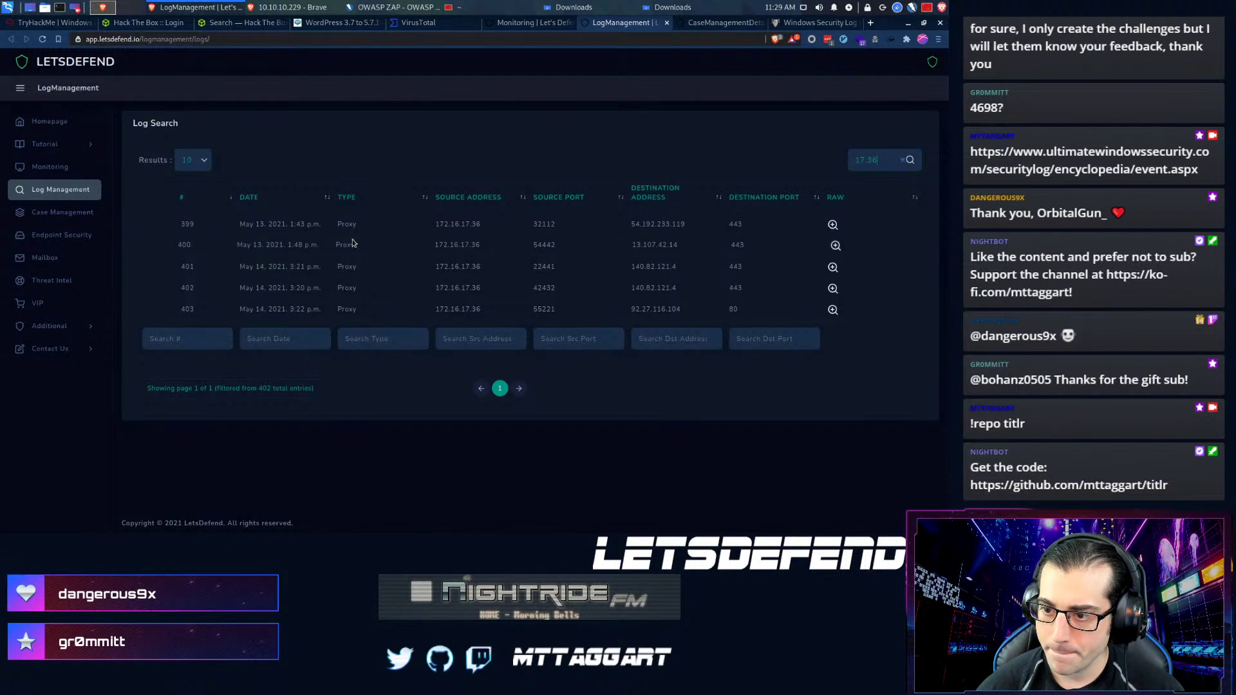
click(328, 199)
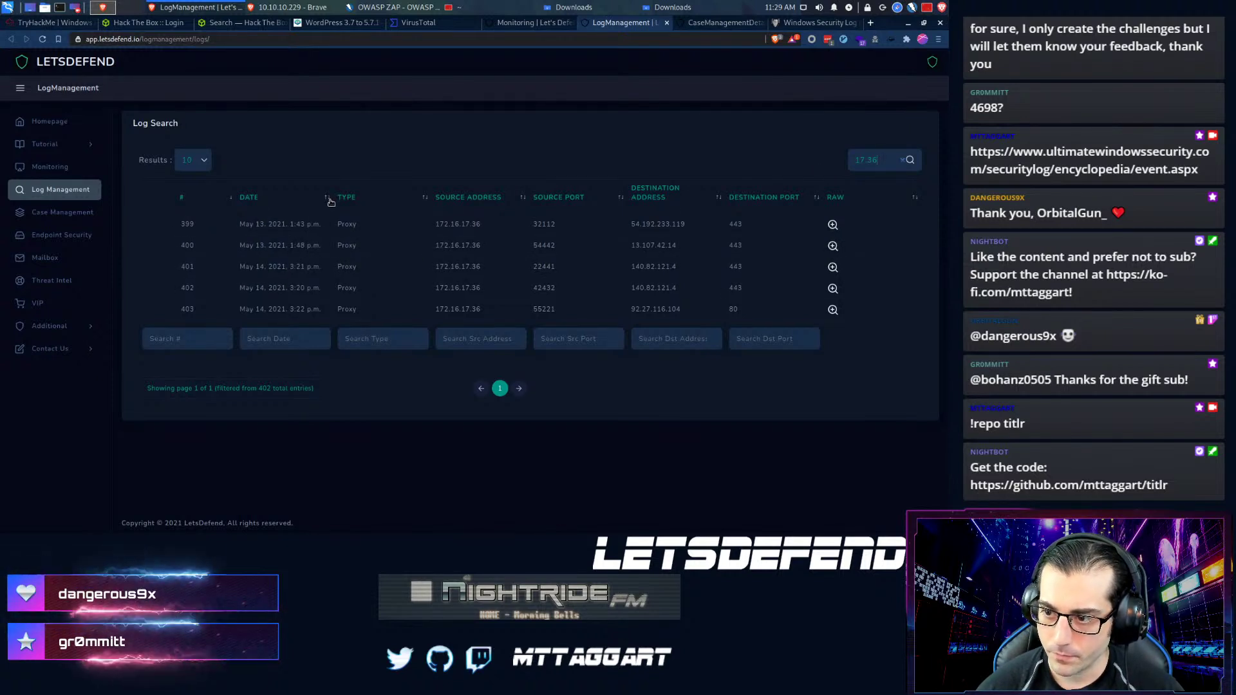
click(330, 199)
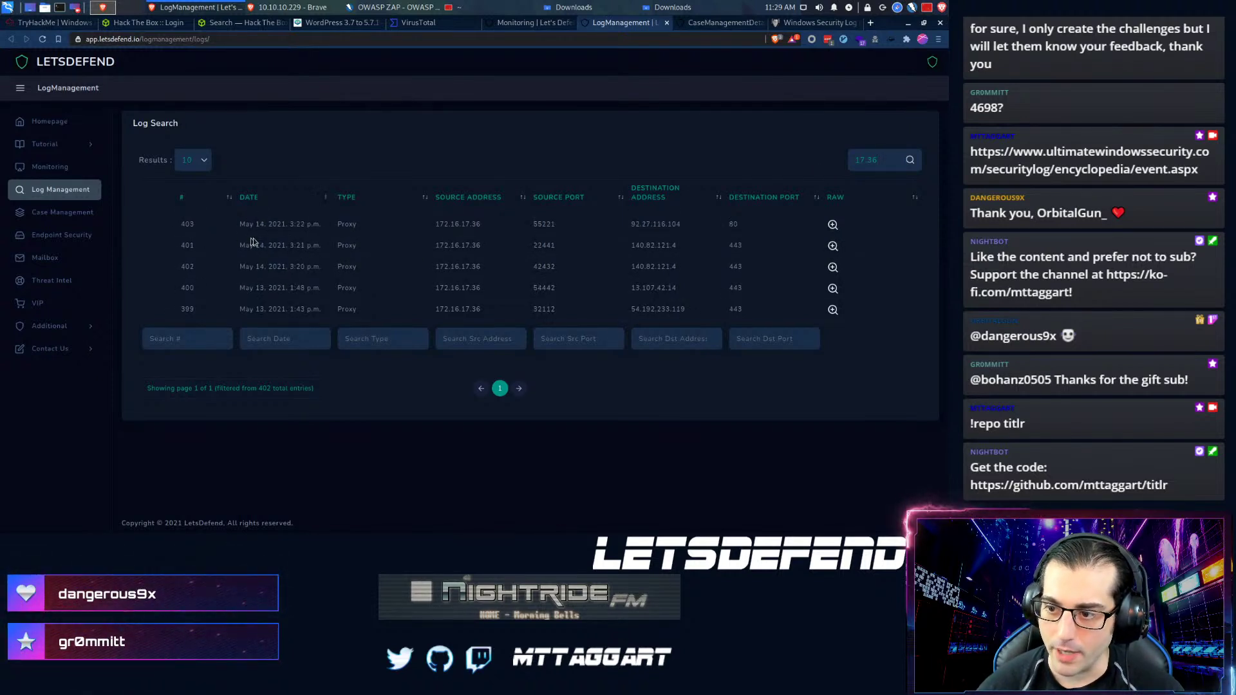
- Recheck the SOC144 alert, then open the raw log of entry 402
click(535, 22)
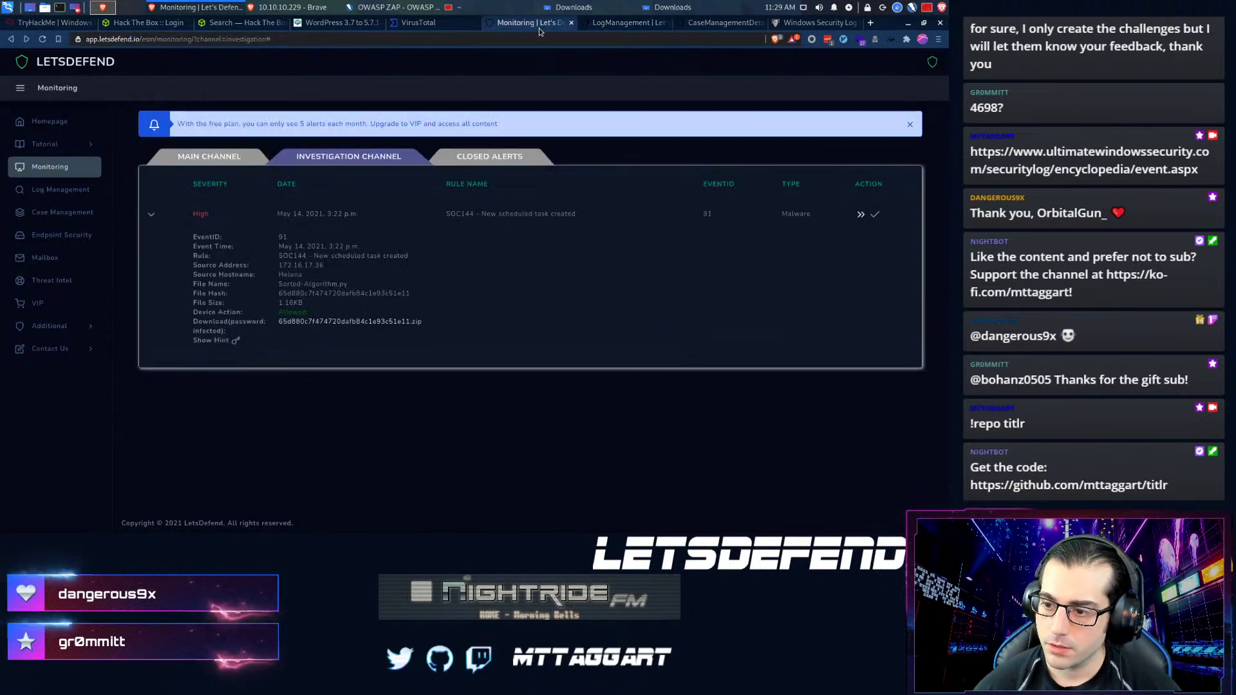
click(595, 25)
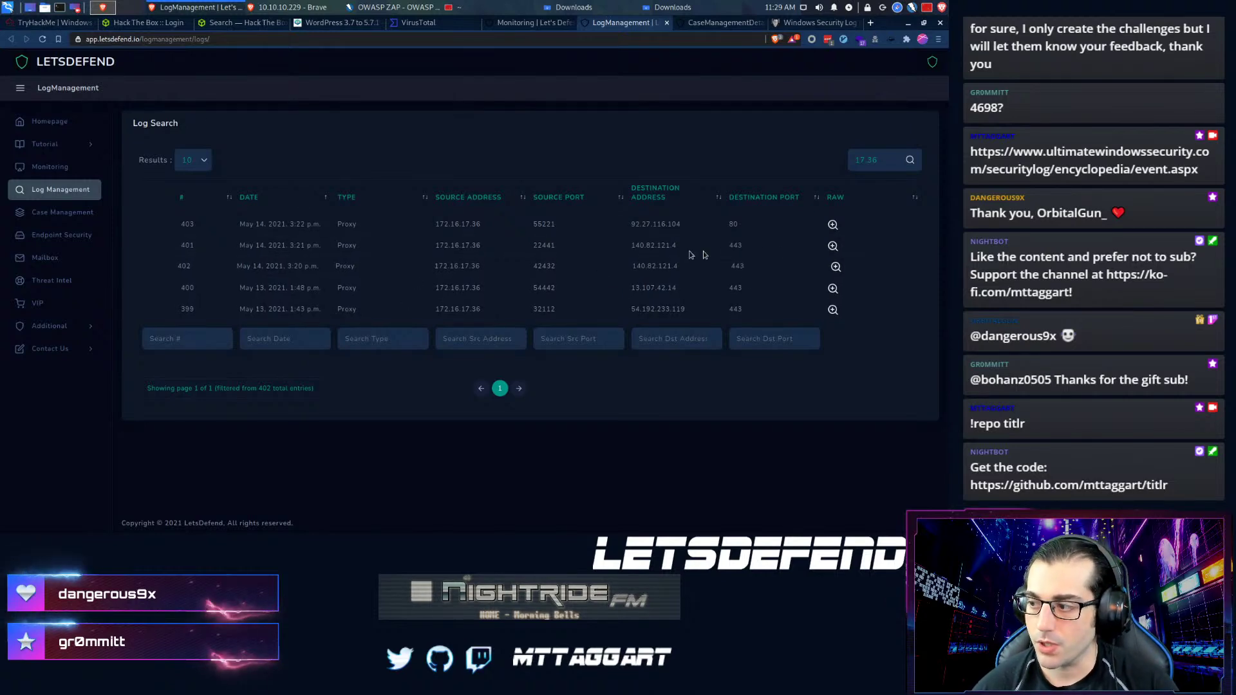
click(836, 267)
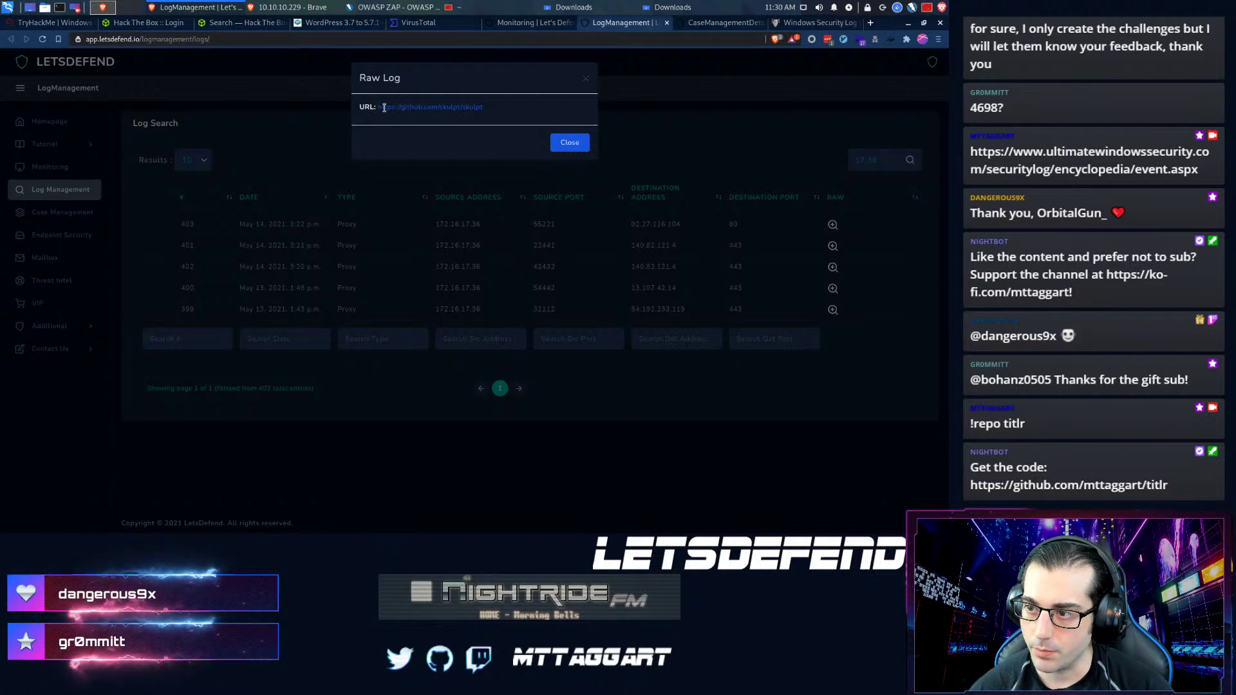
- Open github.com/skulpt/skulpt from the raw log and read down to its 'Welcome to Skulpt' README
drag(378, 107, 379, 157)
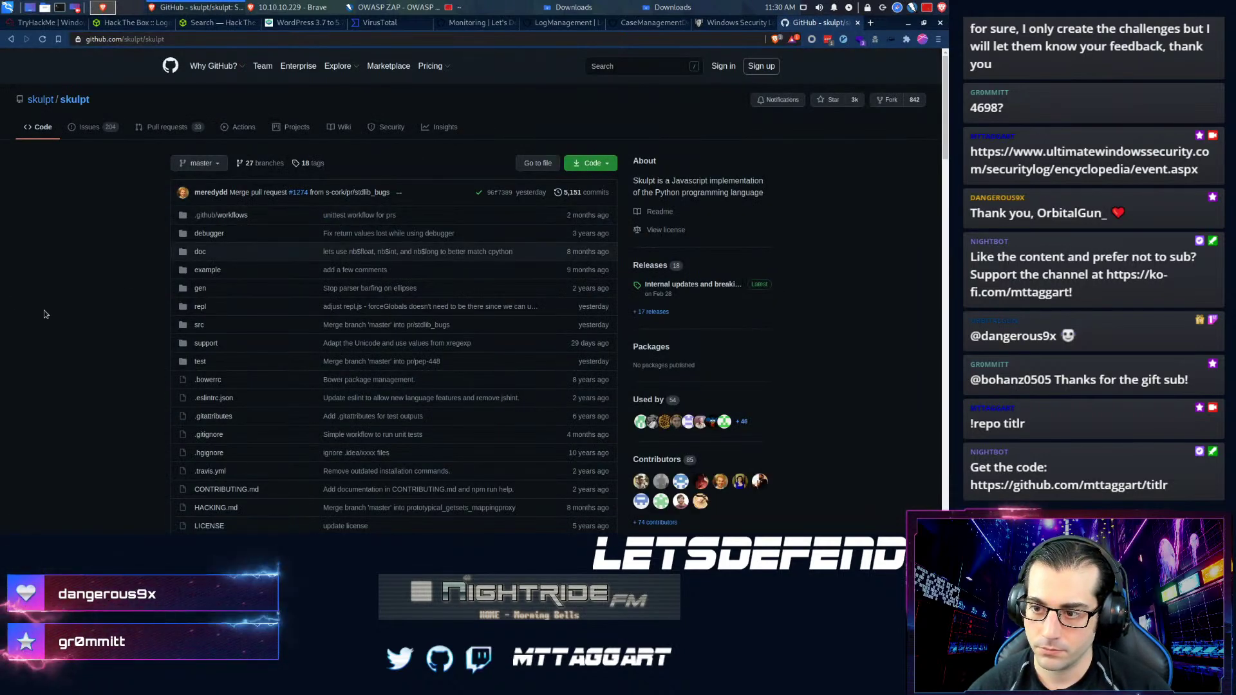
scroll(44, 314, down, 5)
scroll(44, 315, down, 5)
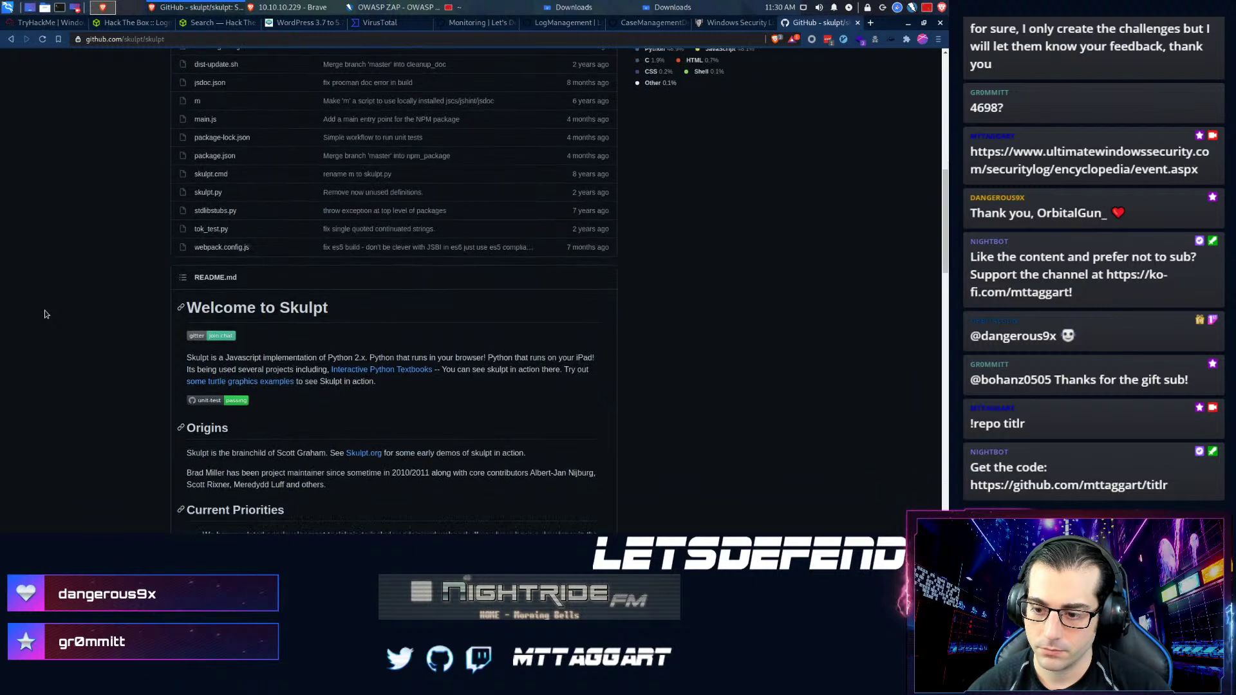
scroll(44, 314, down, 2)
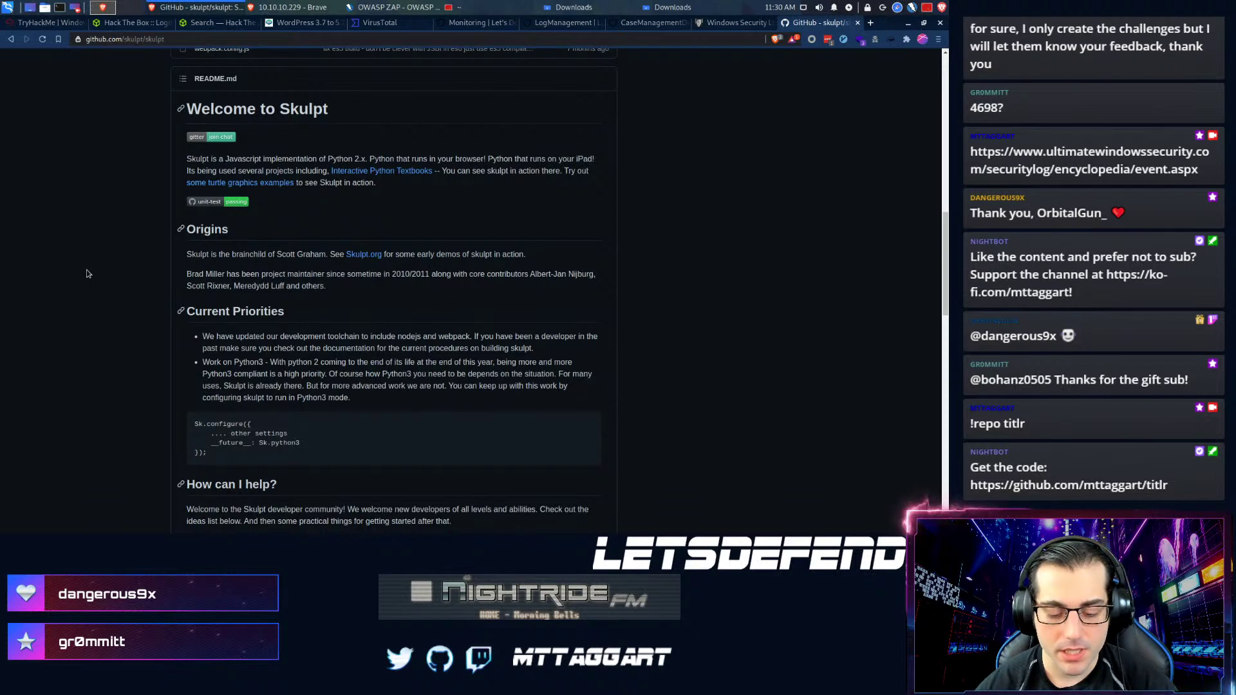
key(ctrl+t)
text(skulptor)
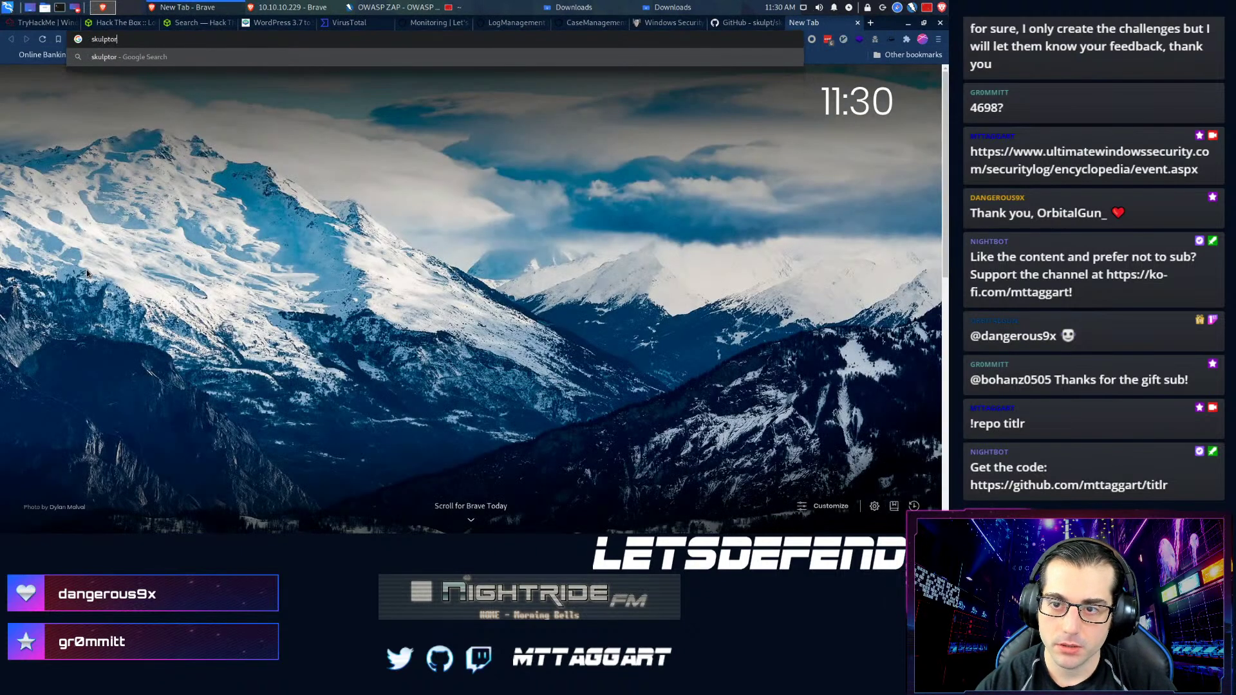
key(Return)
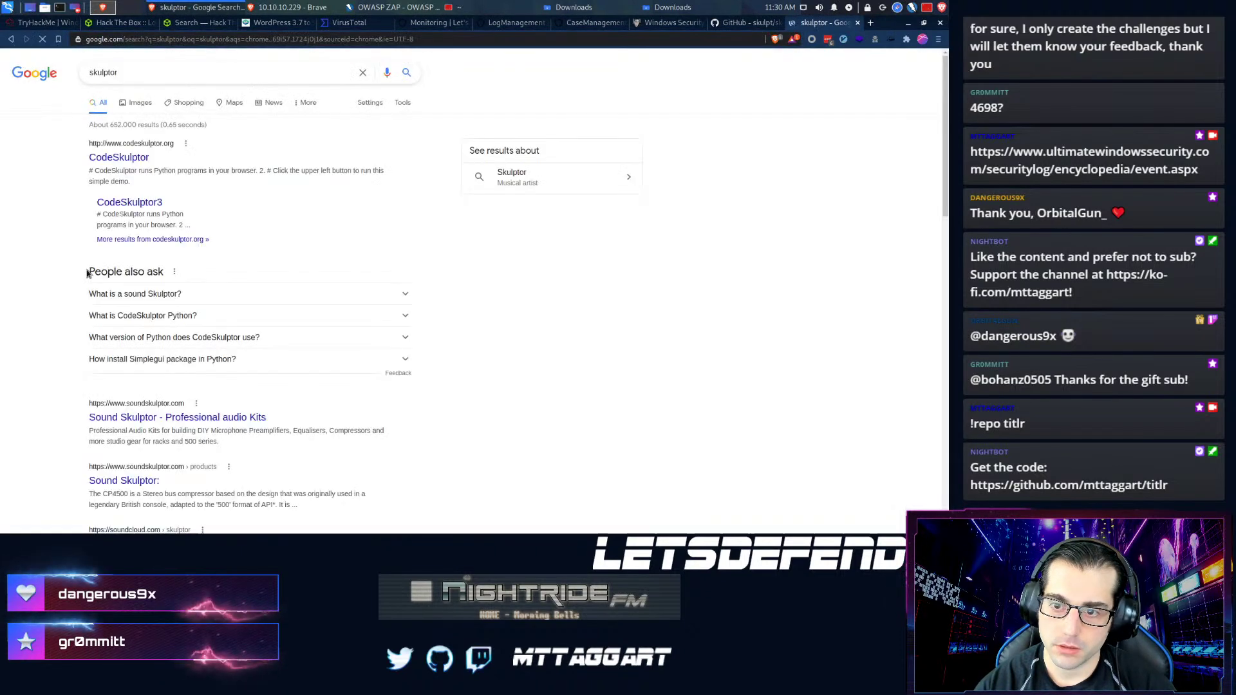
click(111, 159)
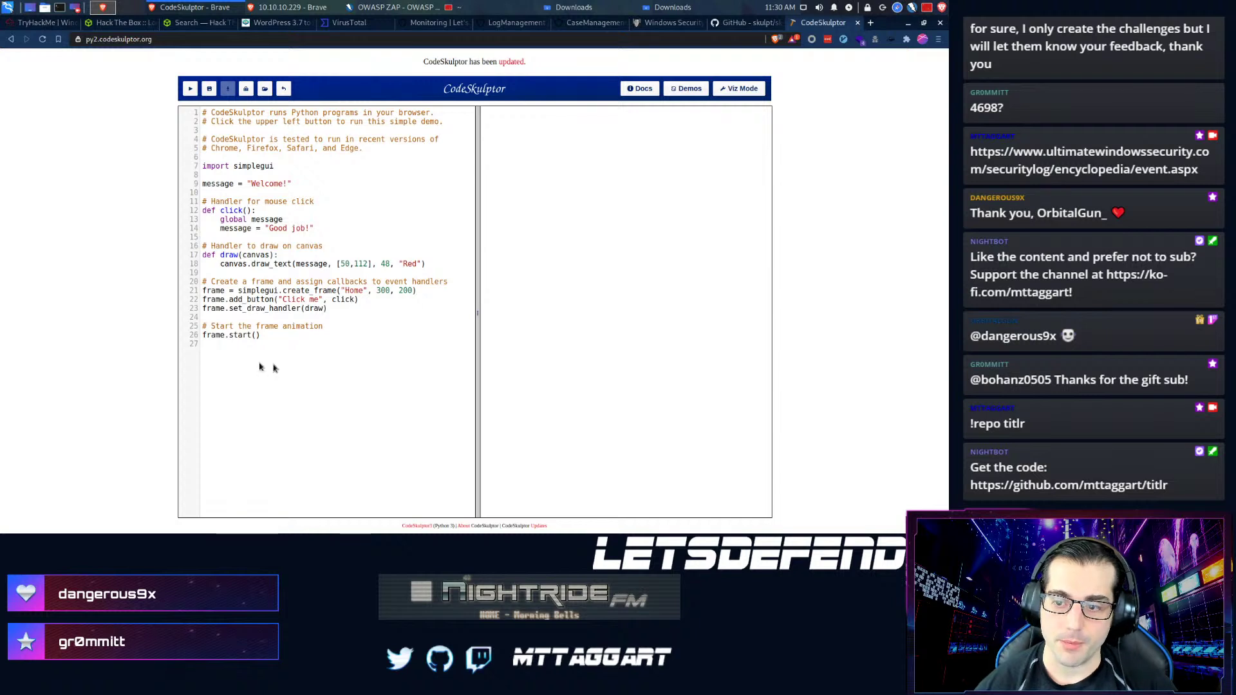
click(260, 358)
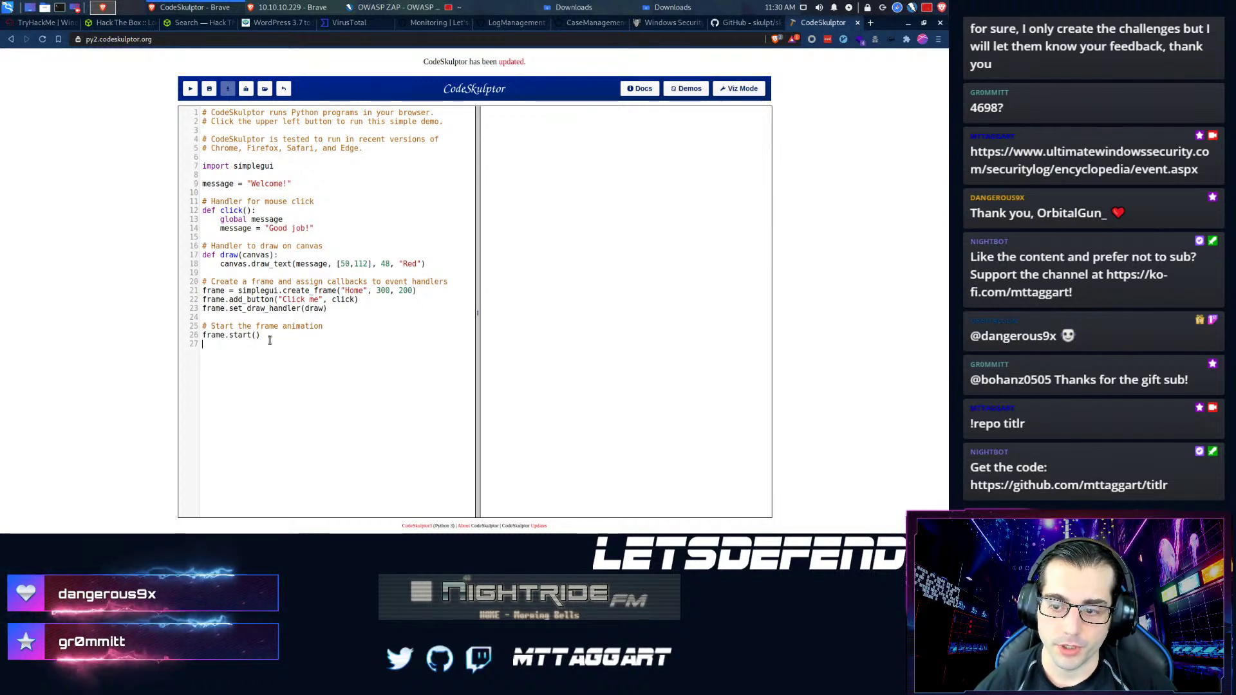
click(191, 89)
drag(101, 32, 196, 133)
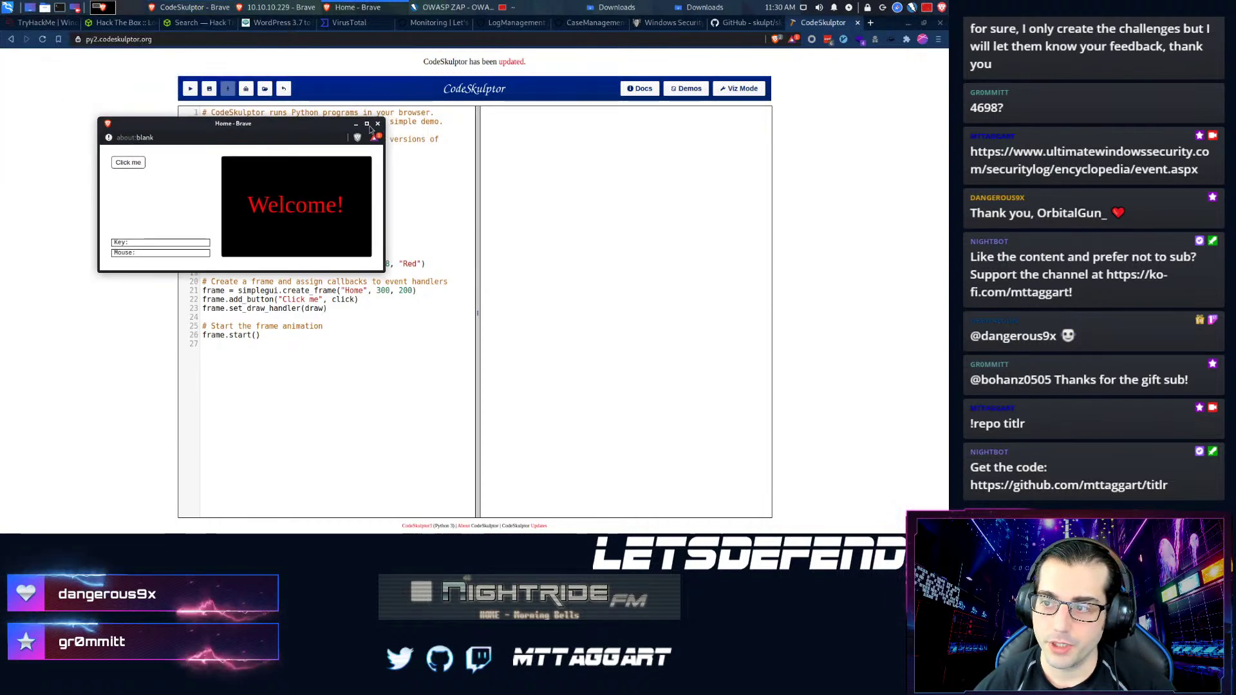
click(378, 125)
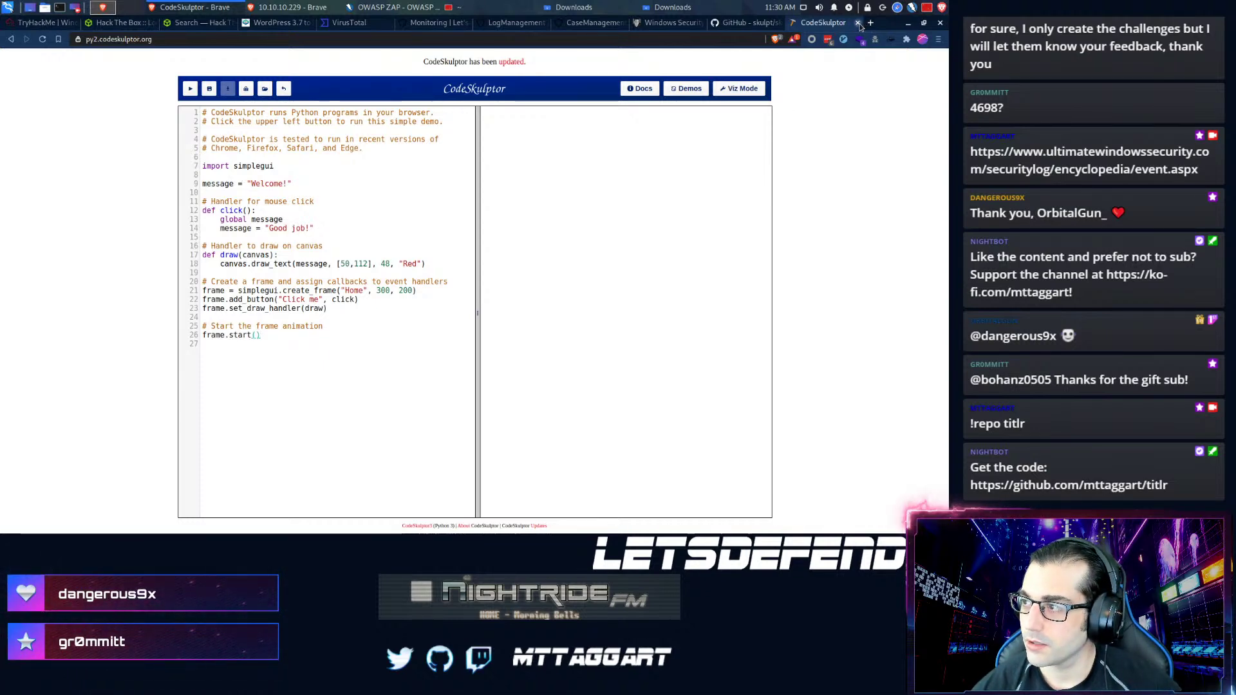
click(858, 23)
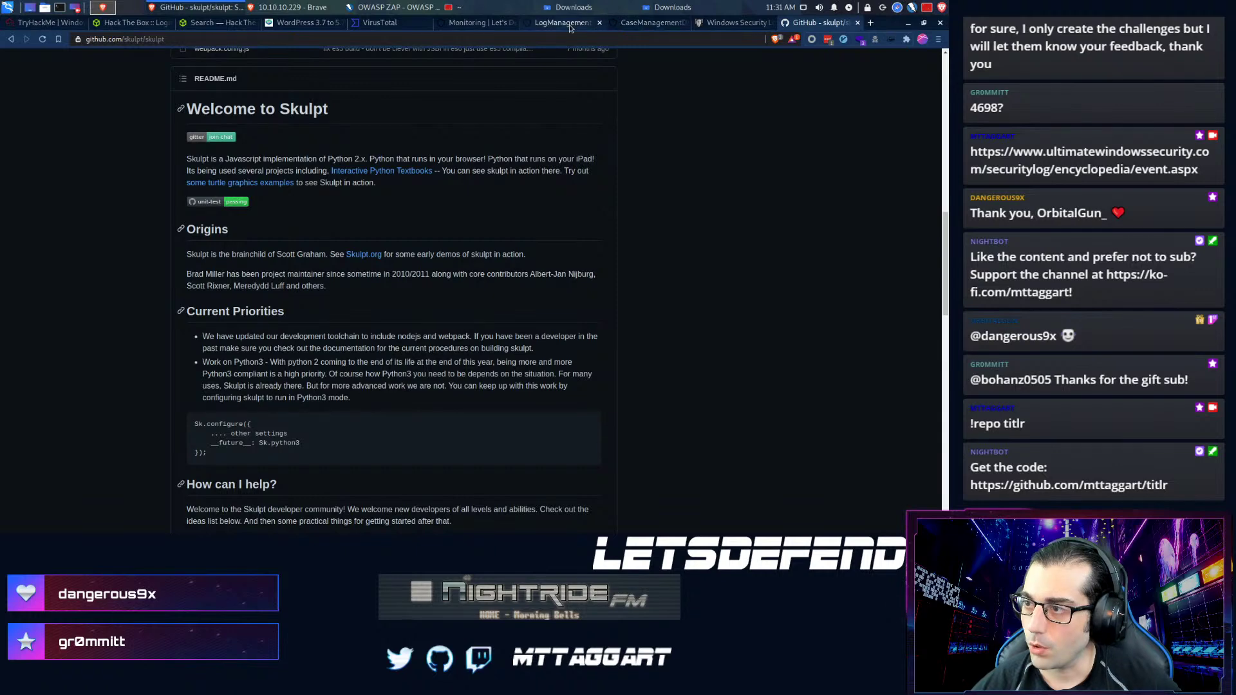
- Read the raw proxy logs of entries 401 and 403 for 172.16.17.36, then open a blank tab
click(647, 23)
click(593, 26)
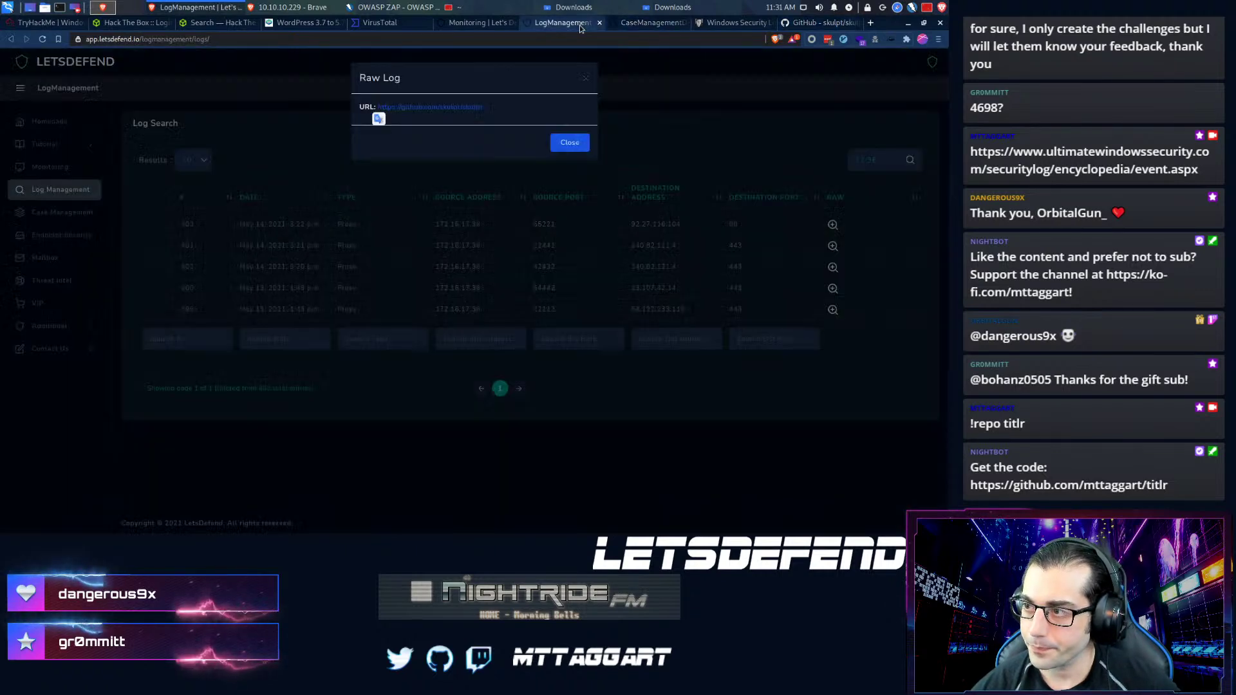
click(591, 78)
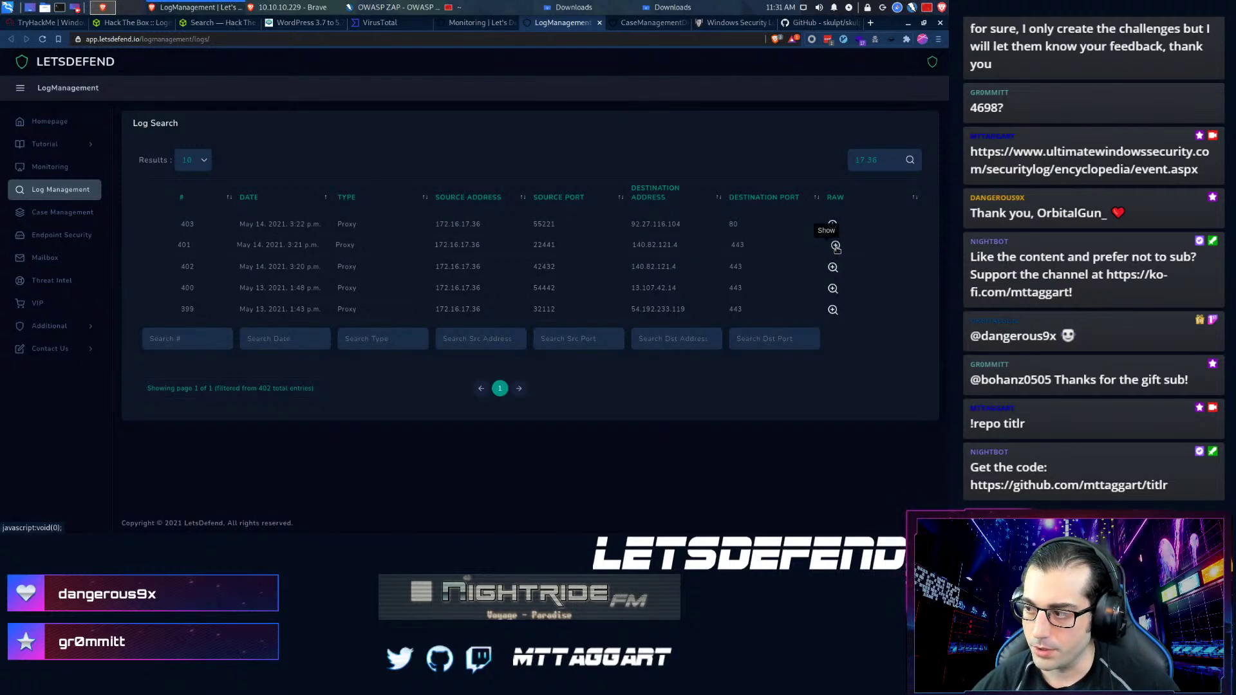
click(835, 246)
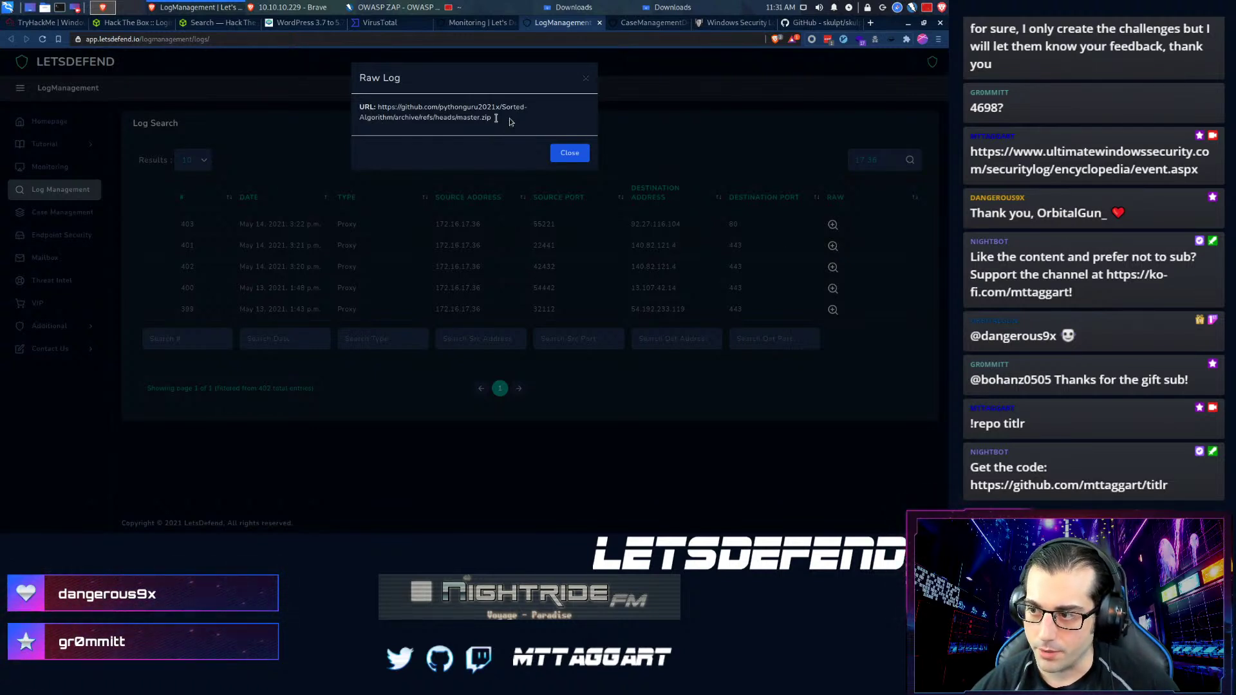
click(584, 80)
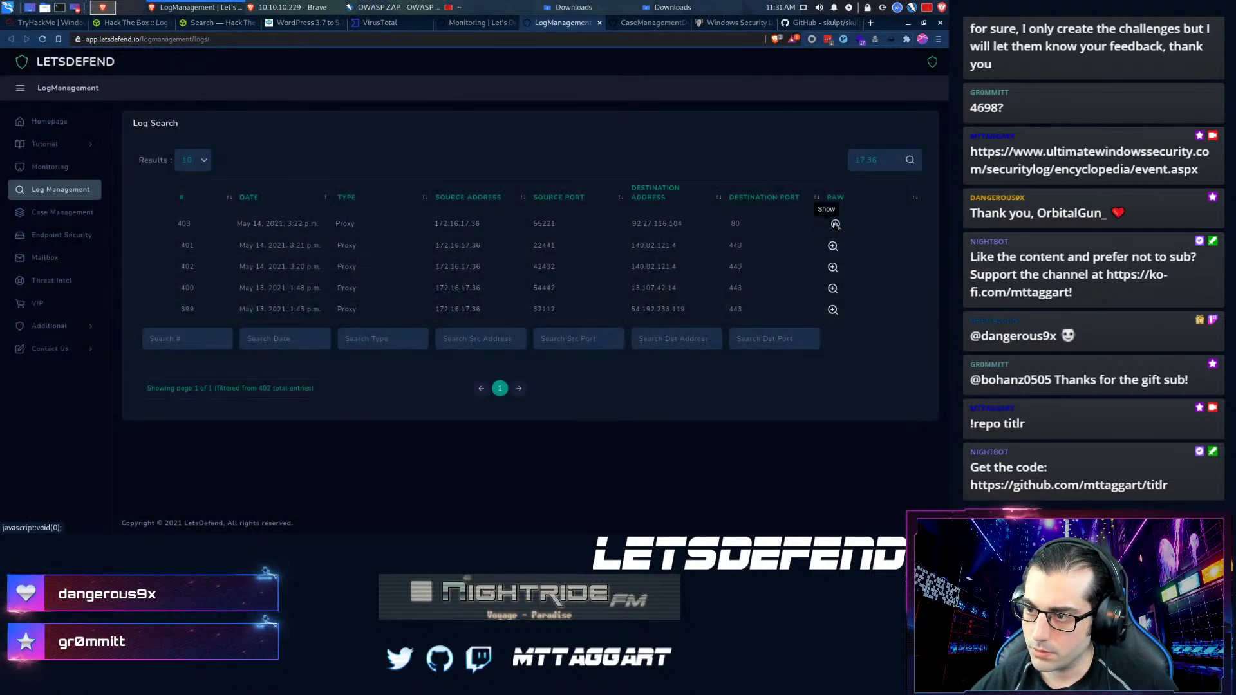
click(835, 225)
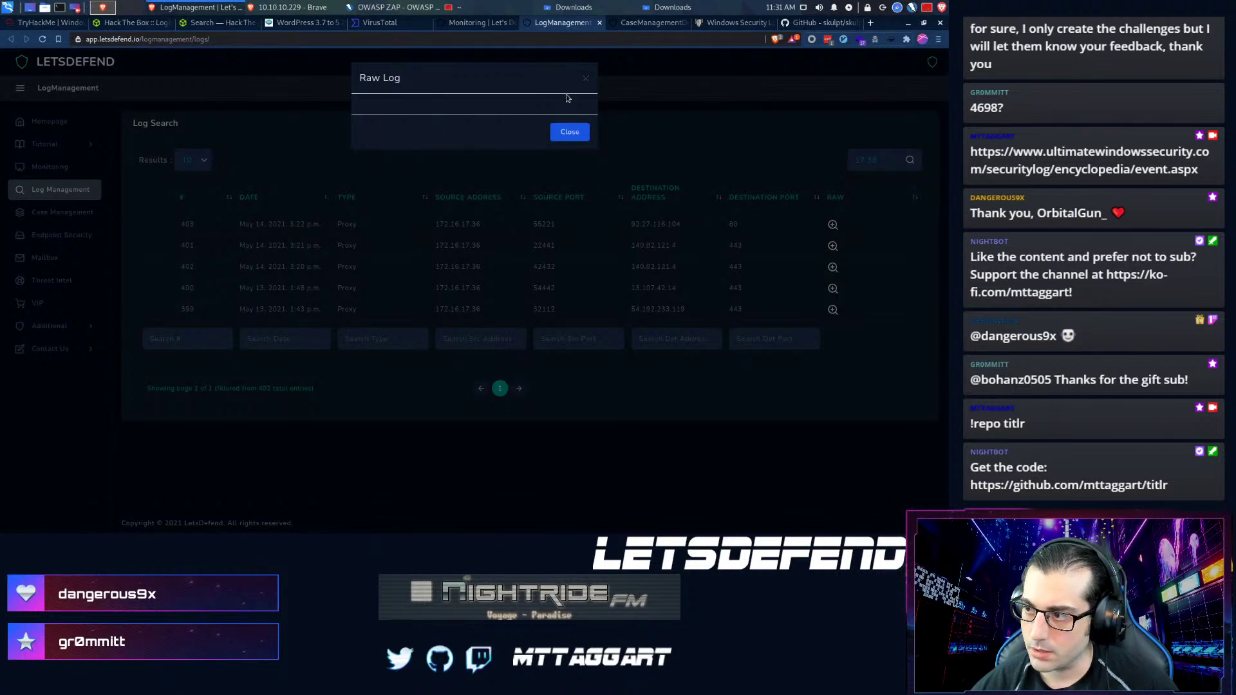
click(592, 80)
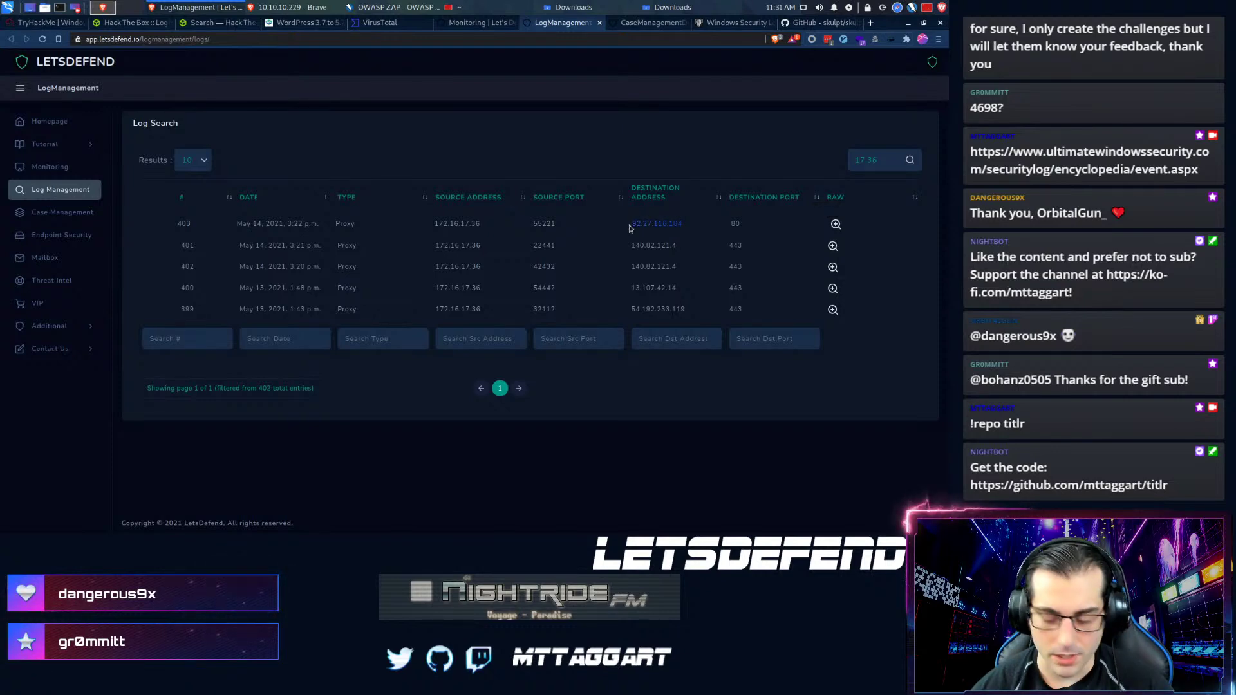
key(ctrl+t)
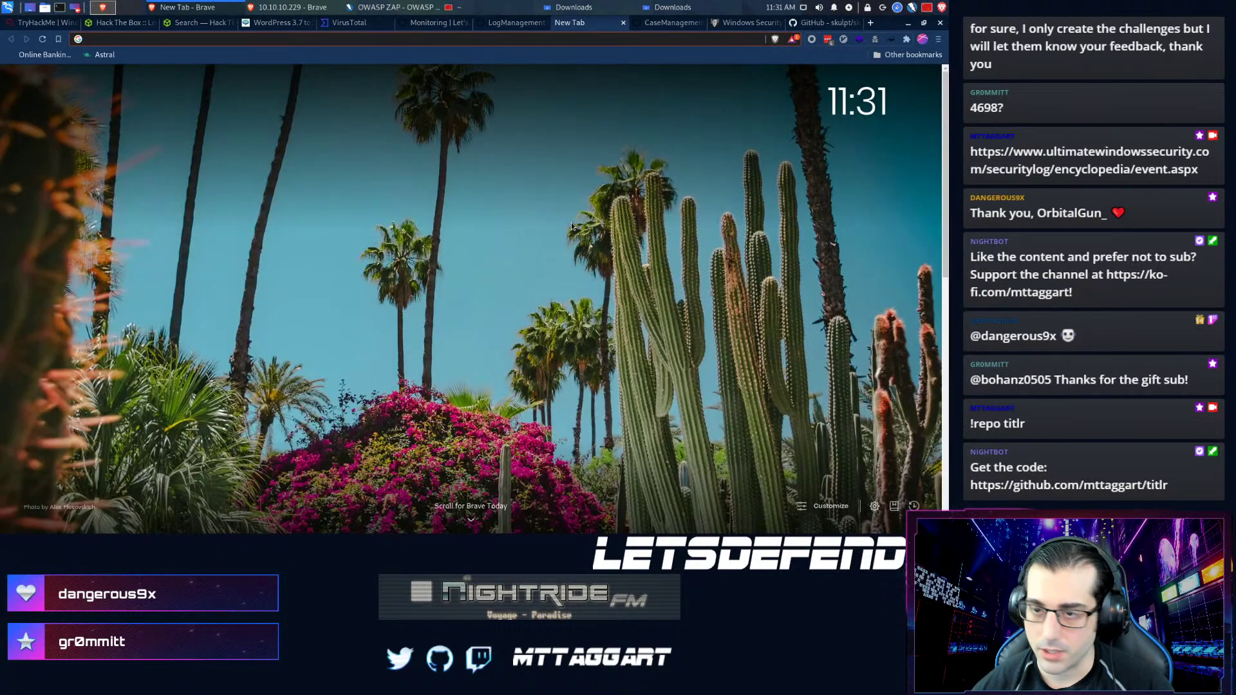
- Look up 92.27.116.104 on VirusTotal (6 vendors flag it malicious), then return to LetsDefend logs
text(virustotal)
key(Return)
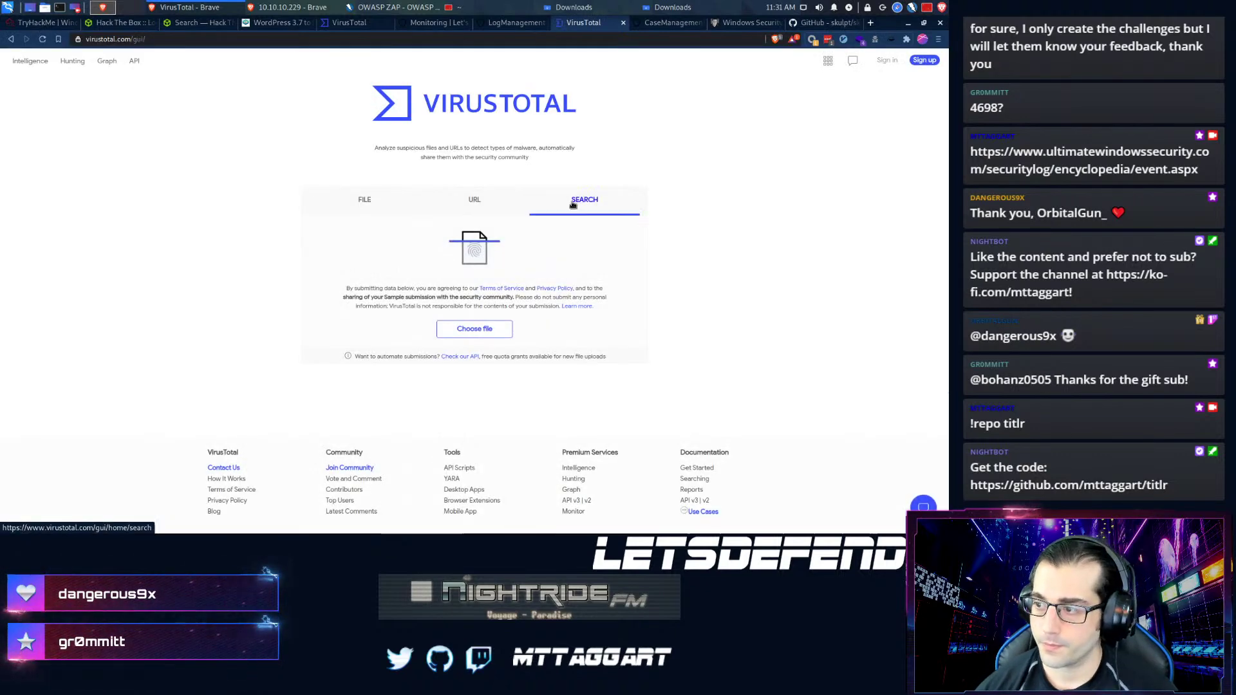
click(578, 200)
text(92.27.116.104)
key(Return)
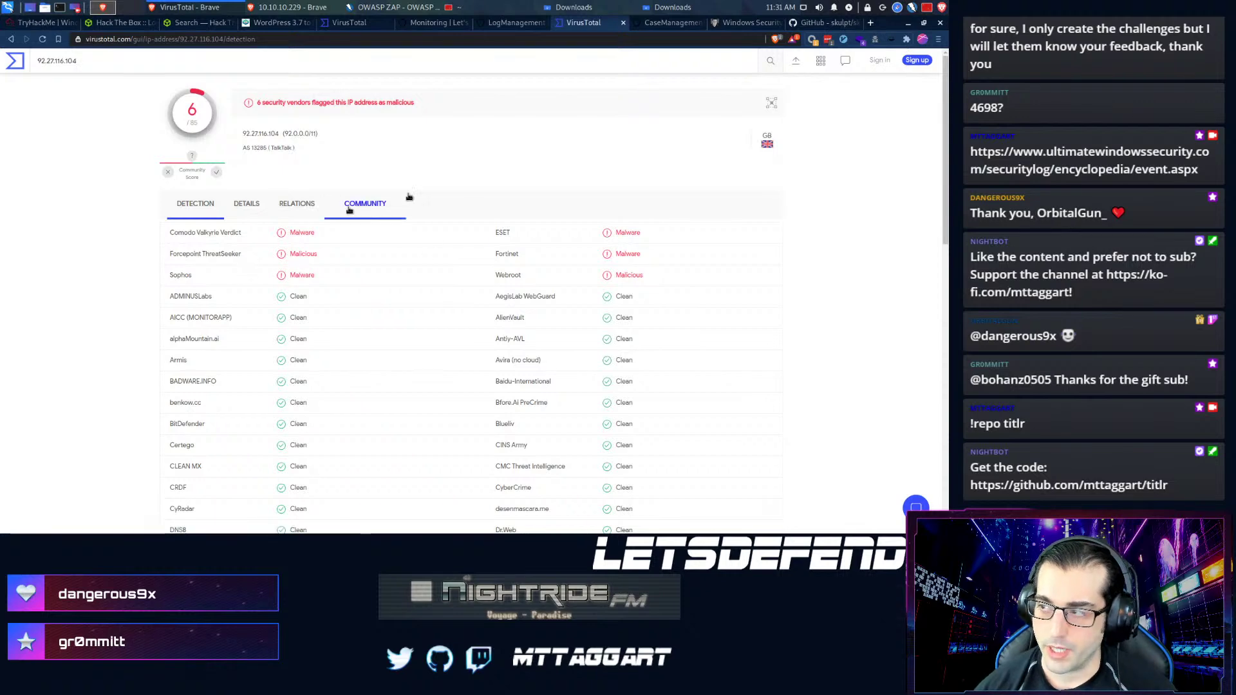
click(508, 26)
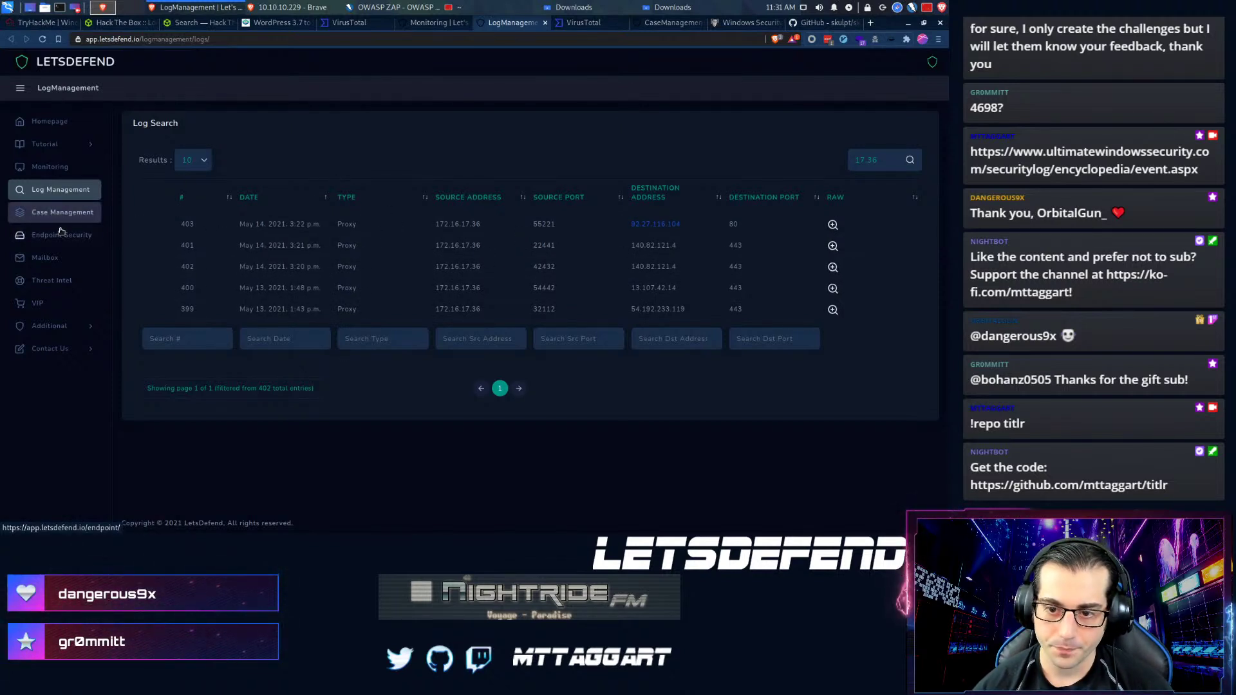
- Find endpoint 172.16.17.36 in Endpoint Security and show its browser history
middle_click(82, 230)
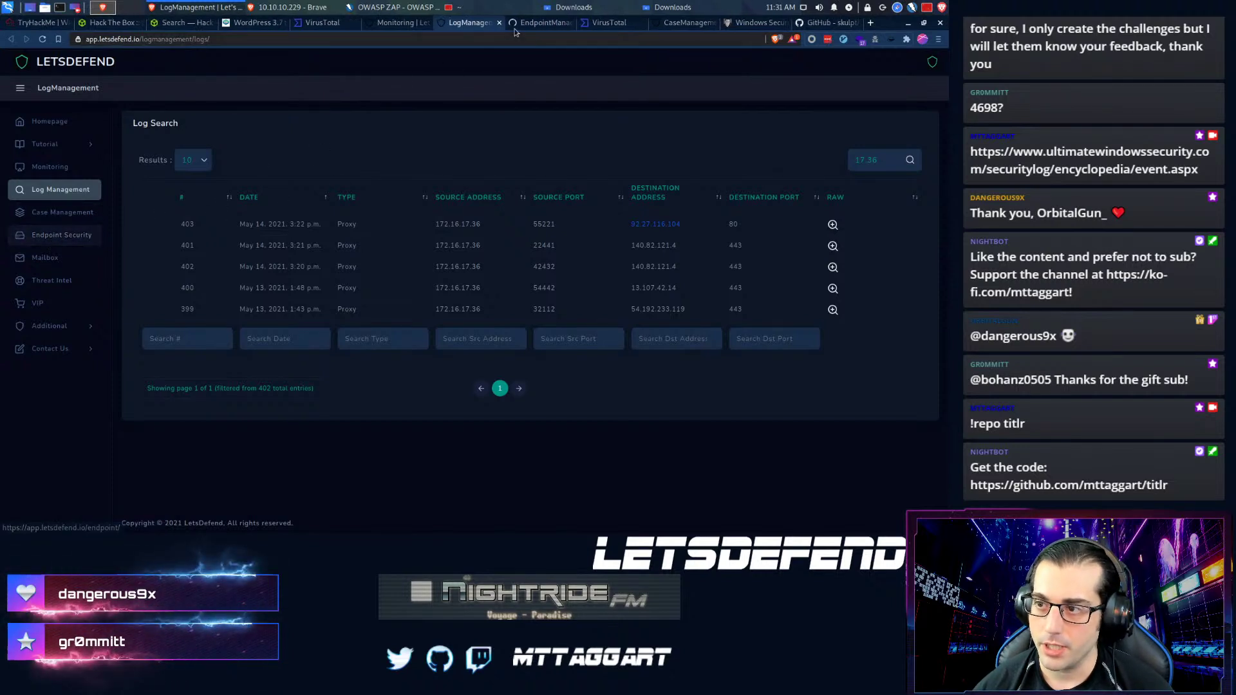
click(551, 27)
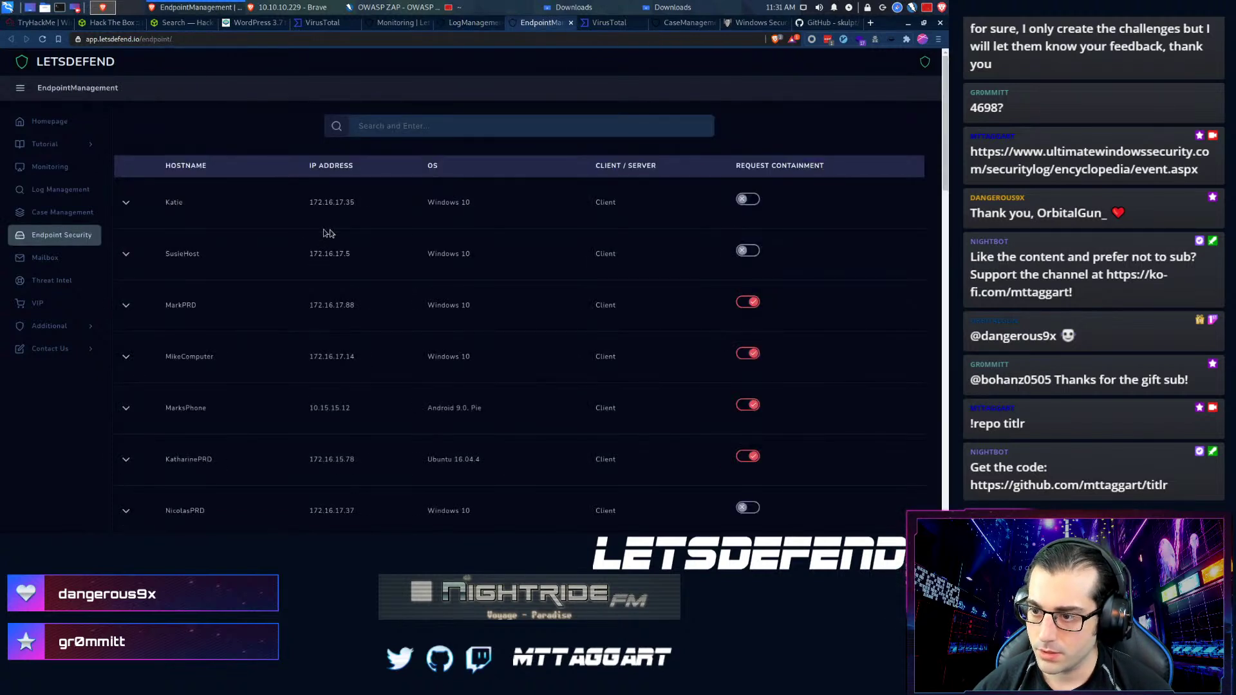
click(461, 130)
text(17.36)
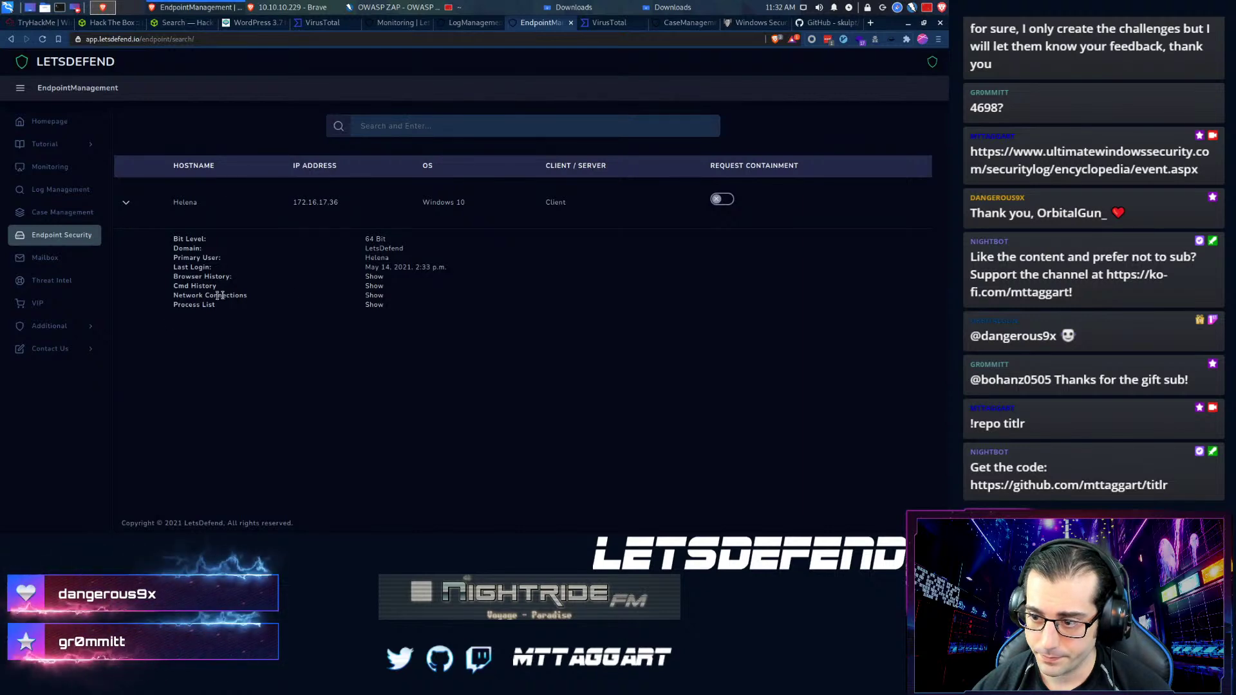
click(375, 278)
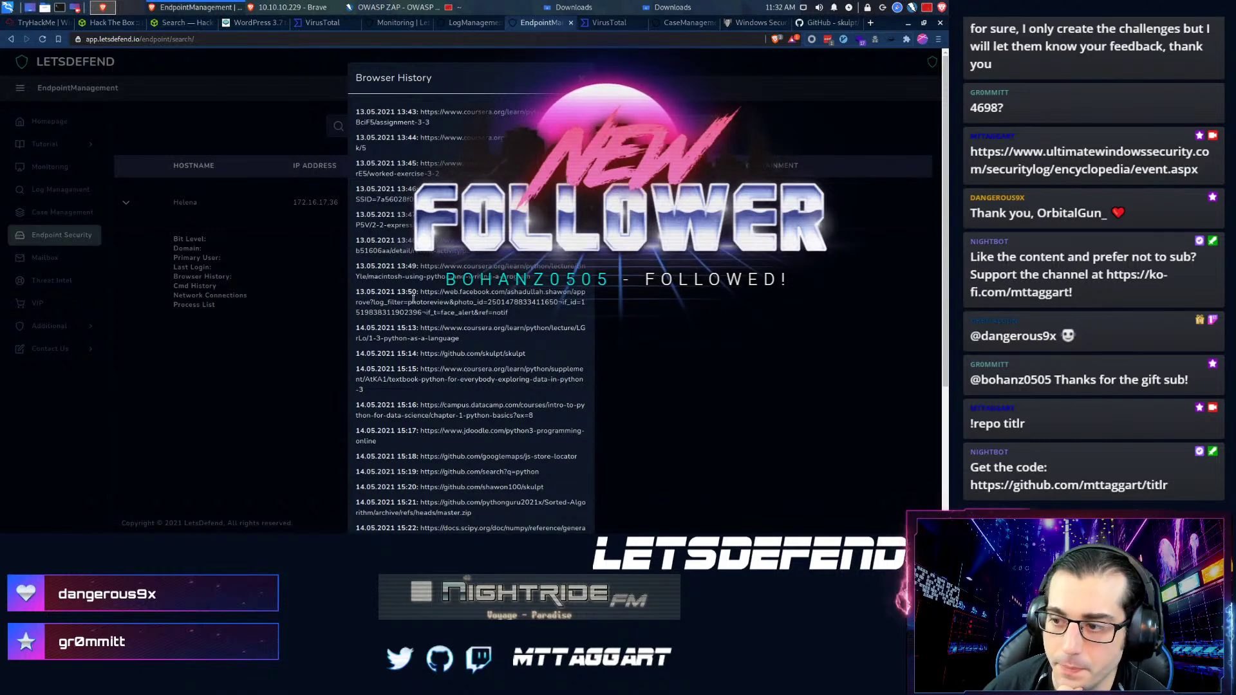
- Scroll the browser history, selecting the GitHub skulpt, numpy docs and codepen links
scroll(413, 298, down, 1)
scroll(413, 298, down, 2)
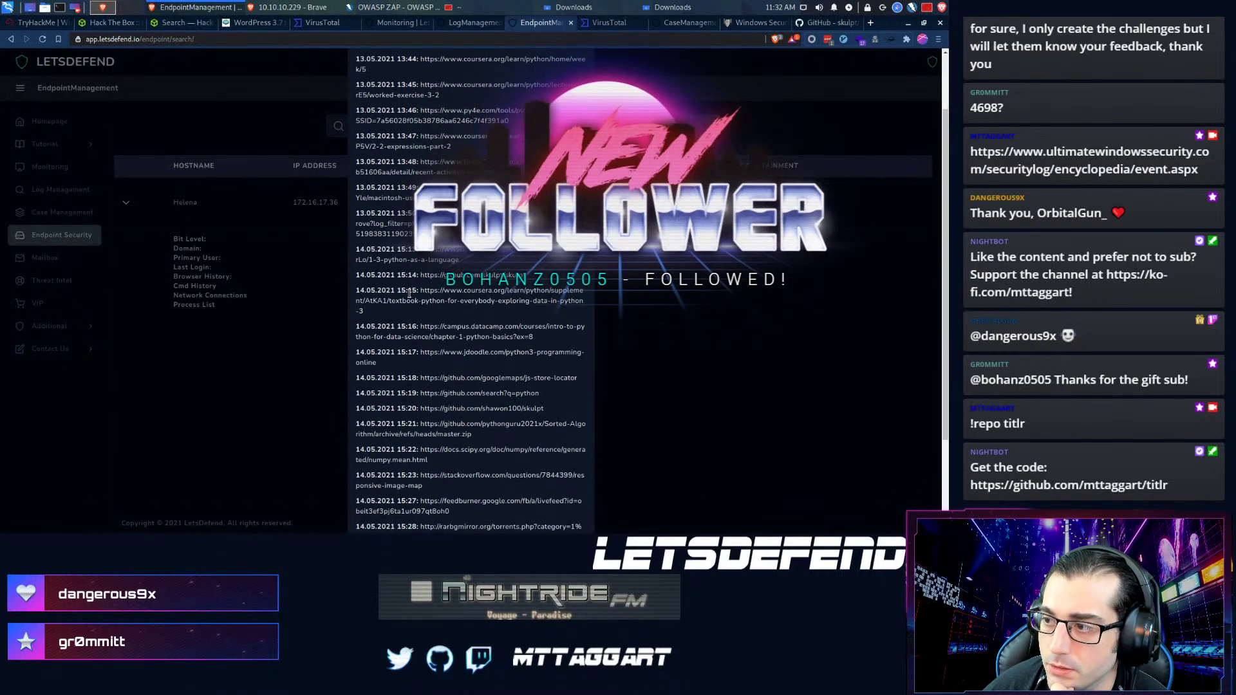
scroll(420, 172, down, 1)
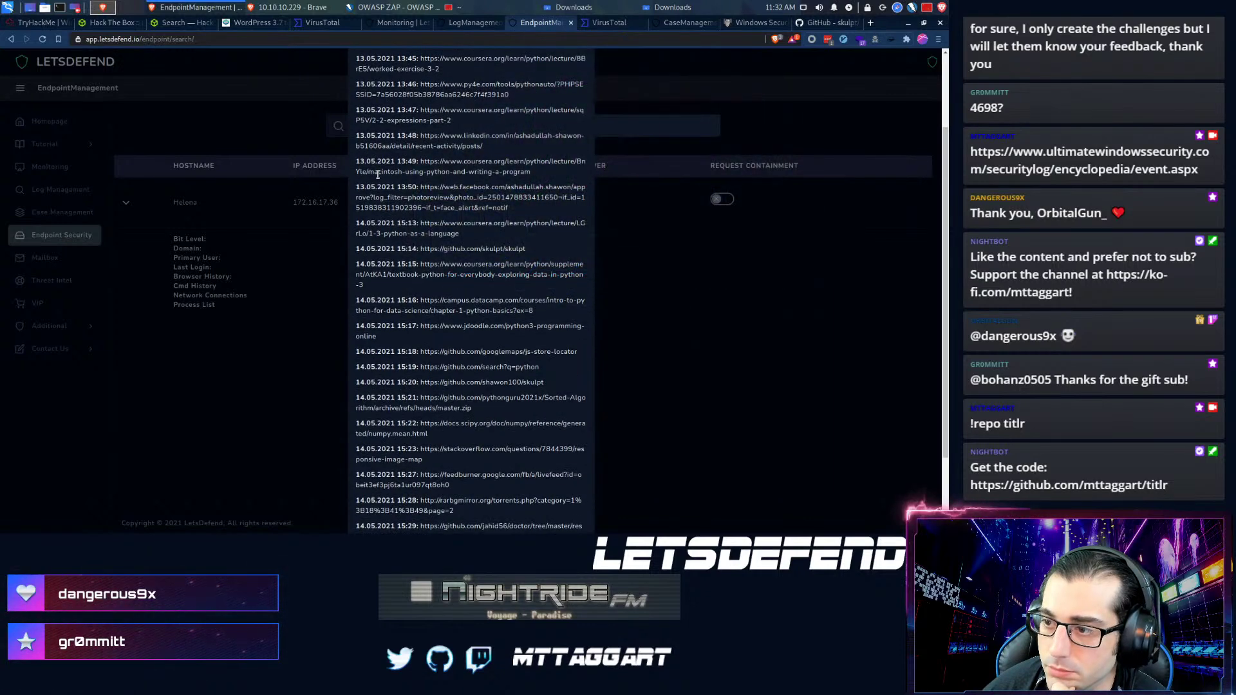
scroll(374, 173, down, 4)
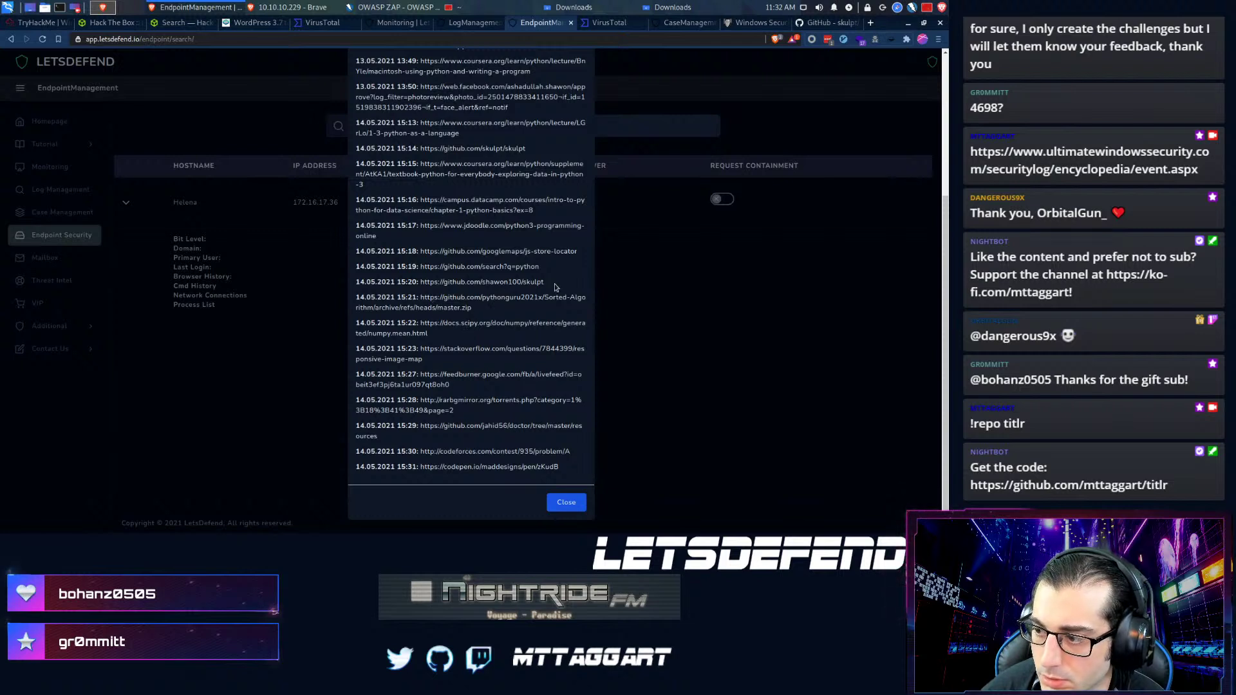
drag(552, 287, 490, 283)
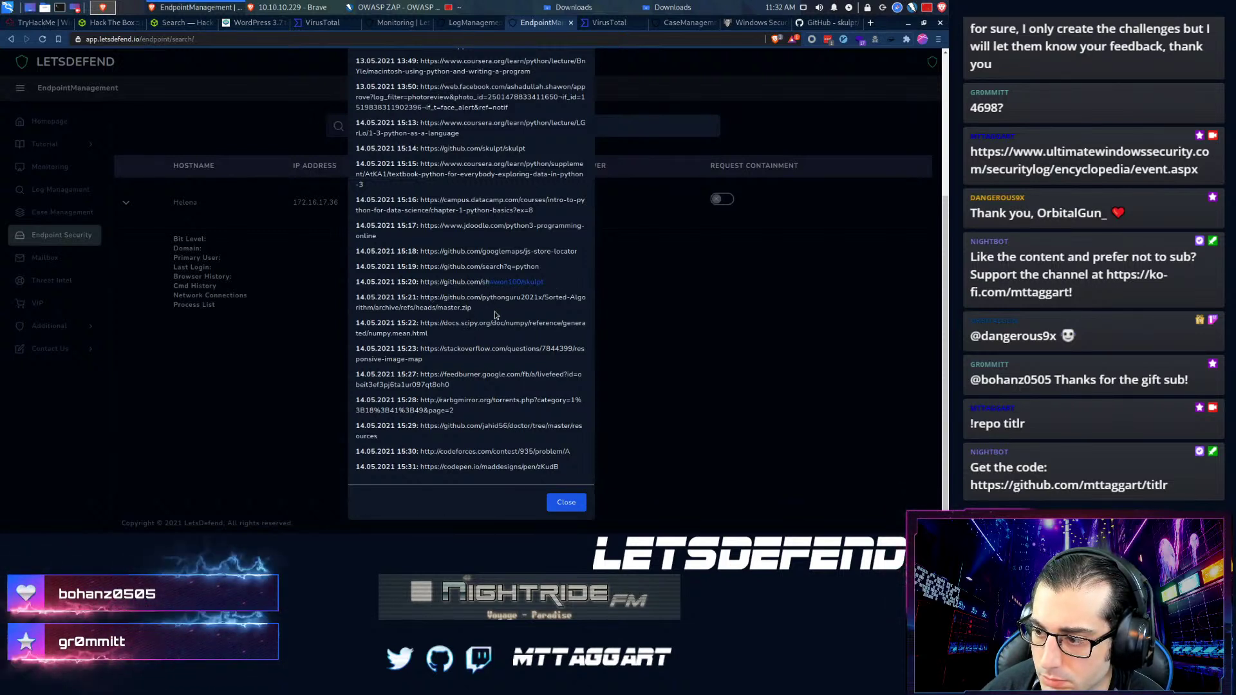
drag(430, 334, 444, 328)
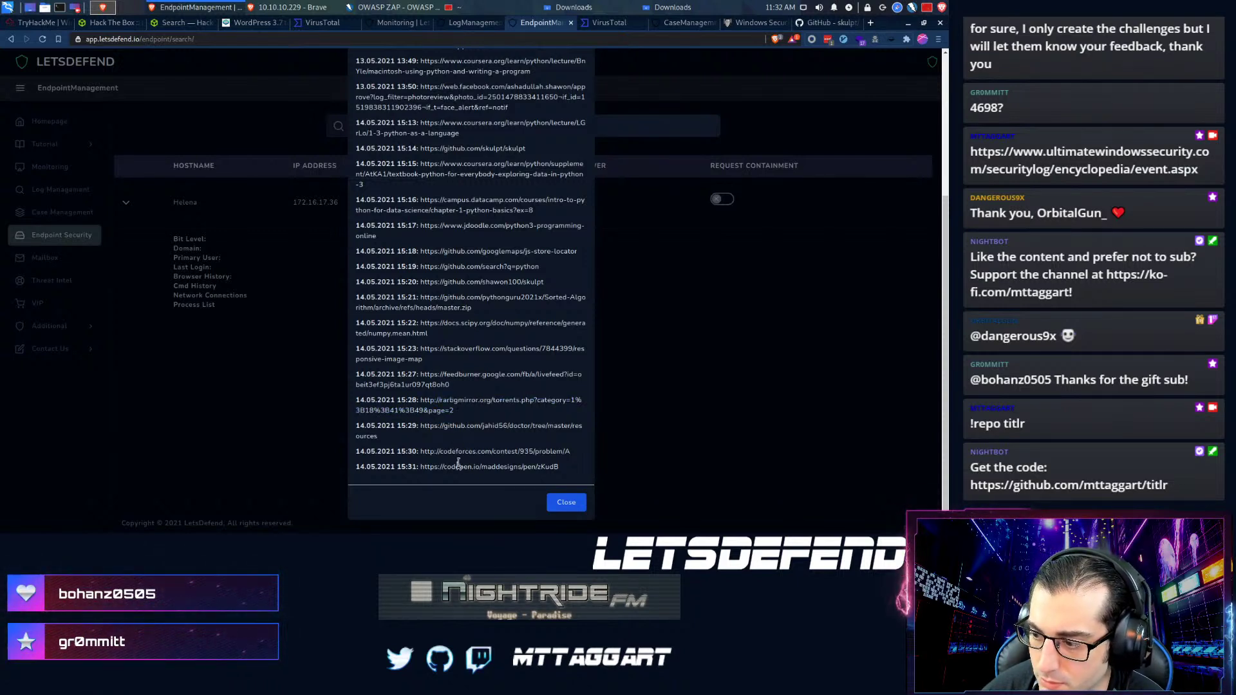
drag(567, 469, 419, 469)
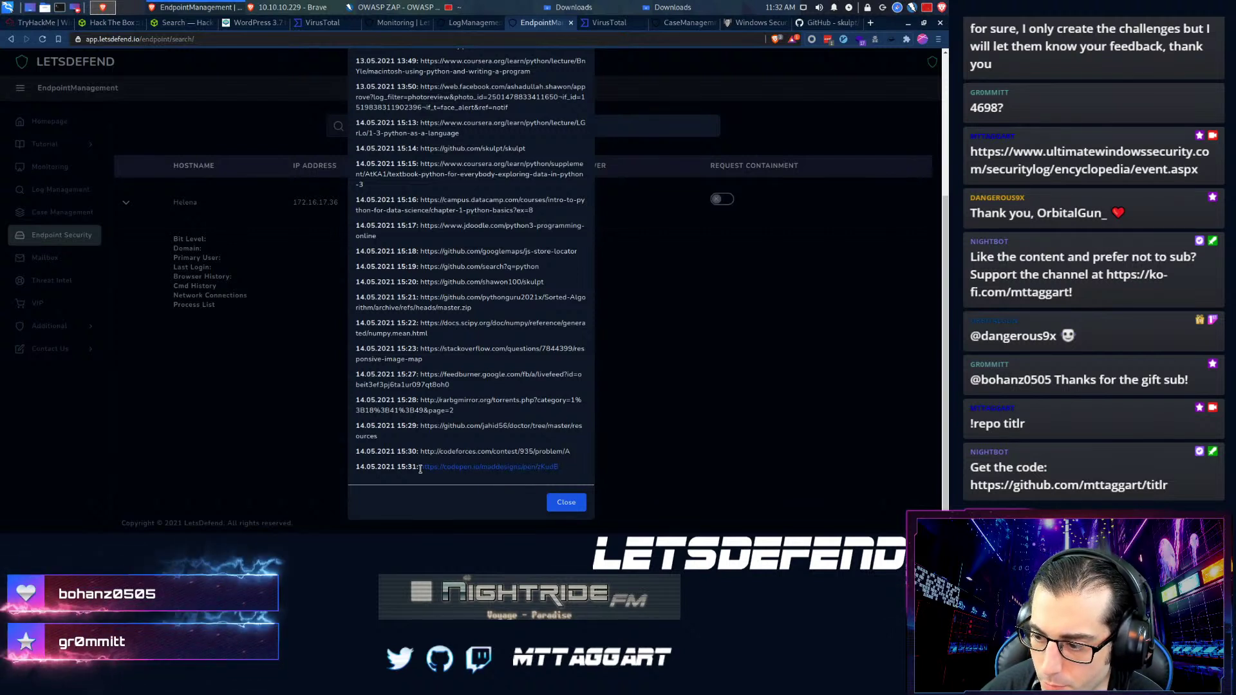
click(545, 470)
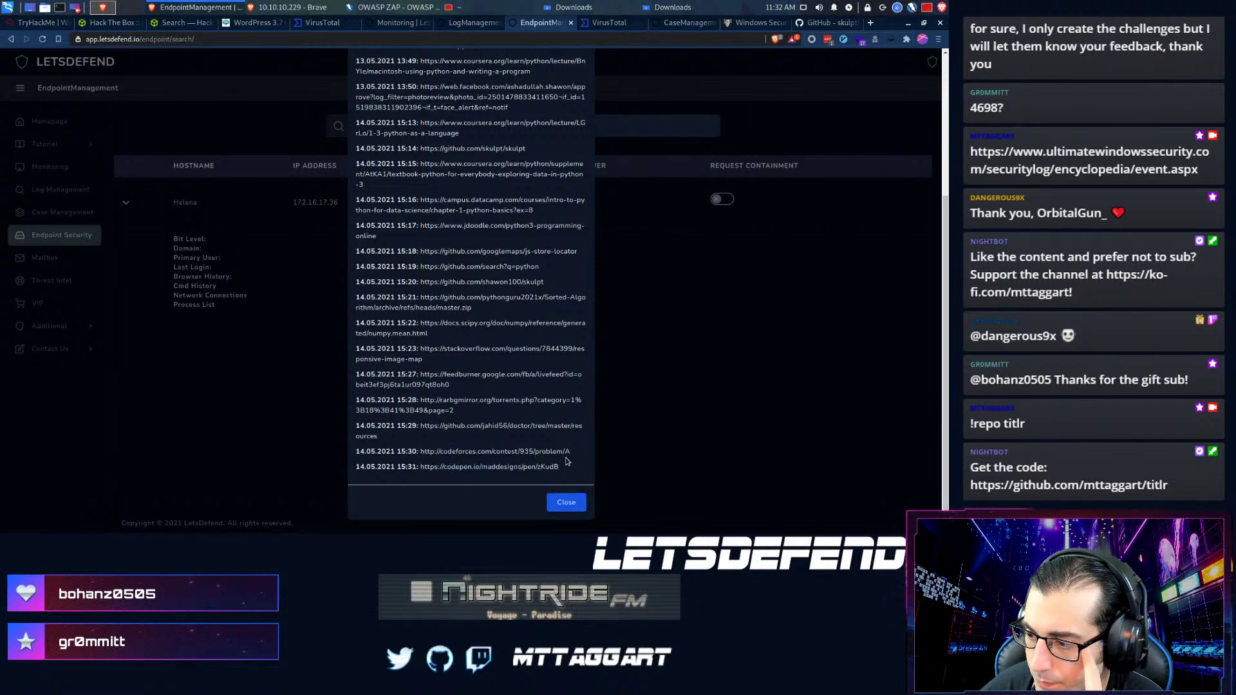
- Open the 15:30 codeforces link in a new tab, view it, then close it
drag(570, 451, 420, 452)
key(ctrl+c)
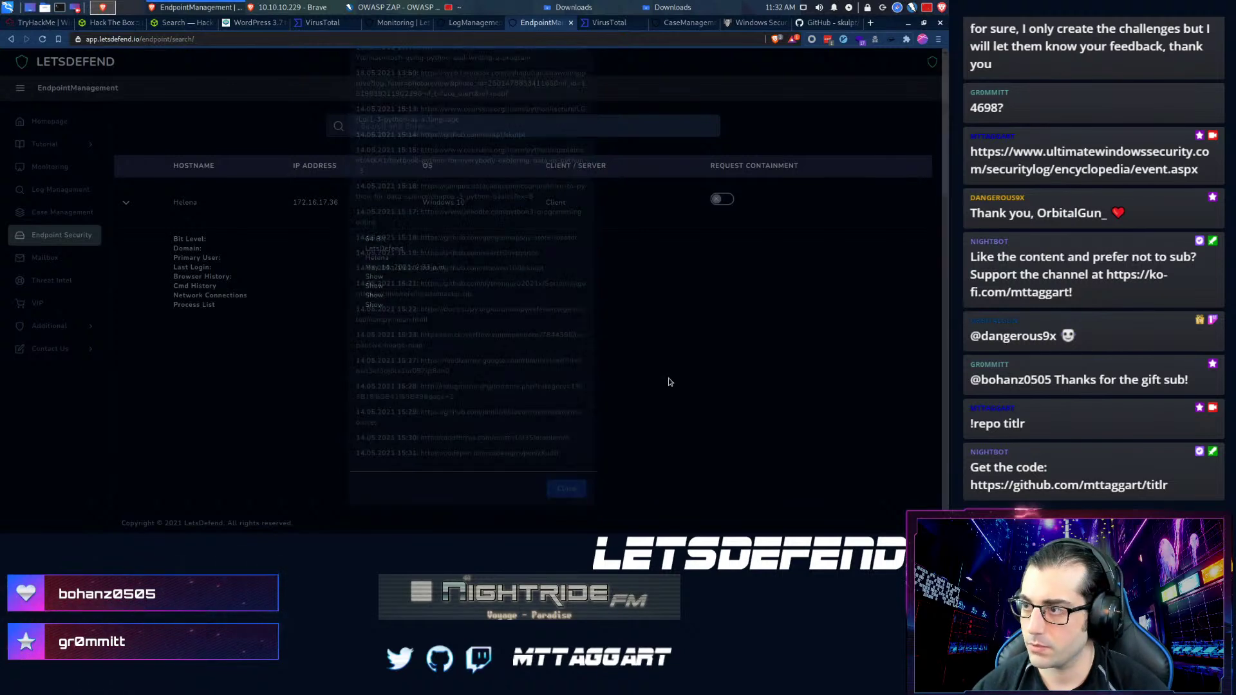
key(ctrl+t)
key(ctrl+v)
key(Return)
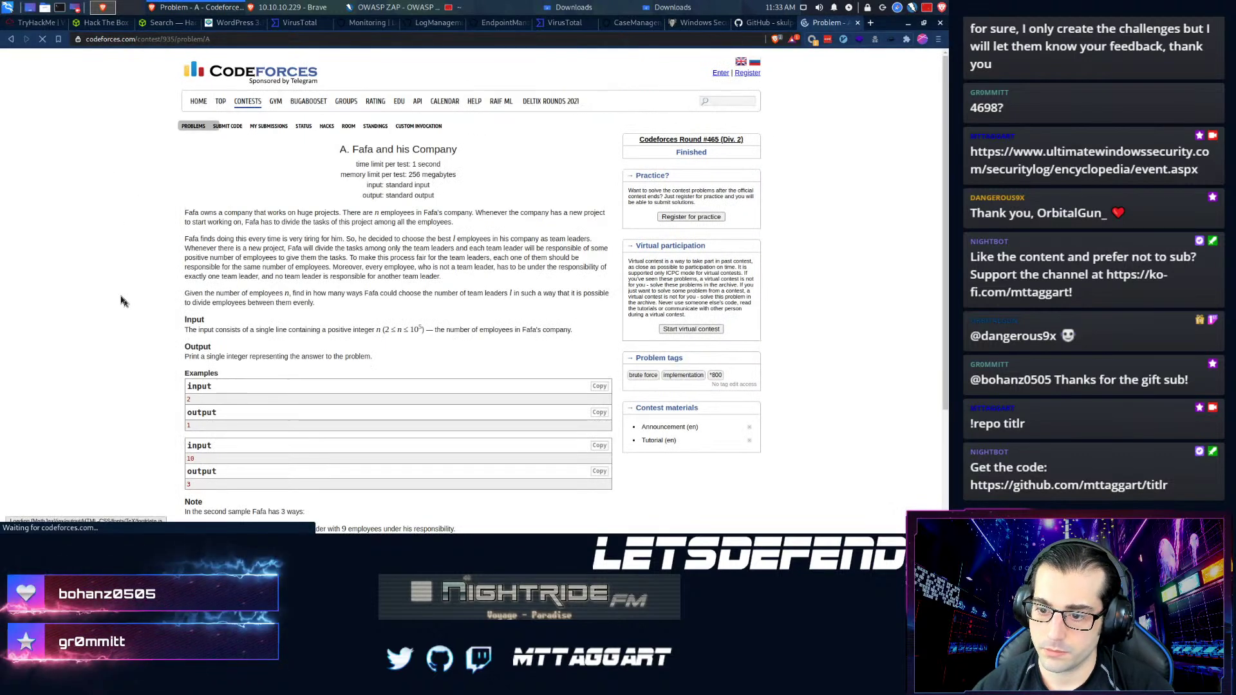
scroll(108, 281, down, 1)
key(ctrl+w)
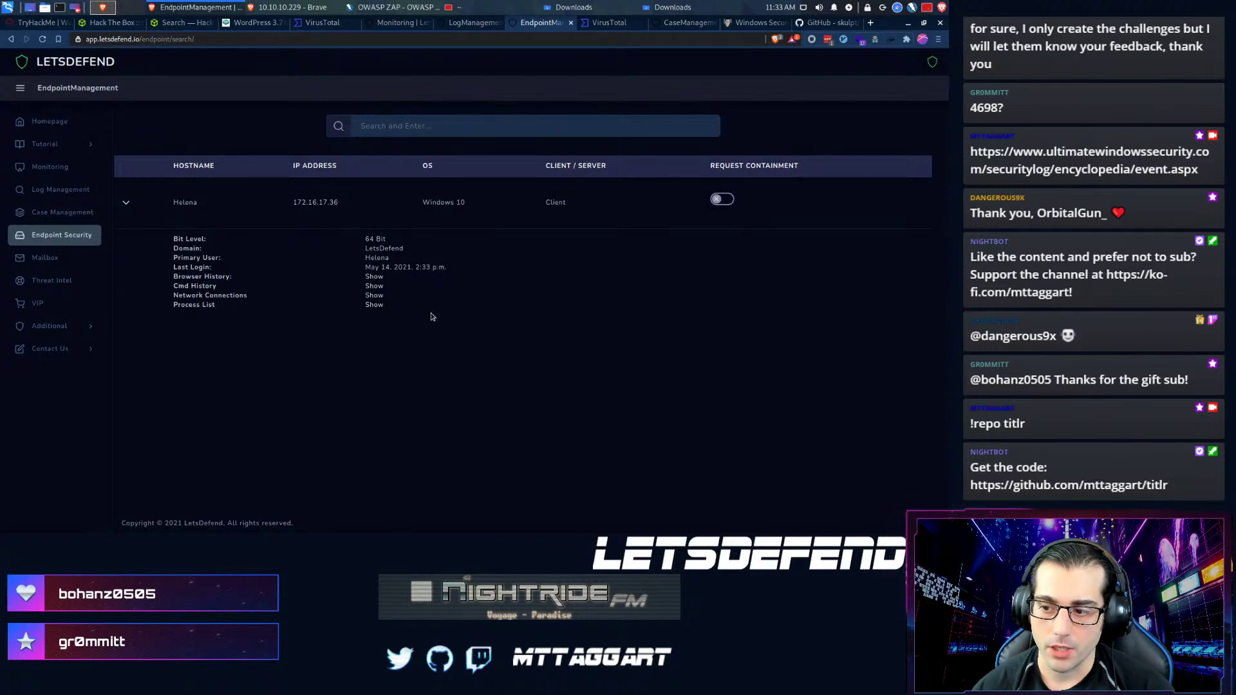
click(376, 296)
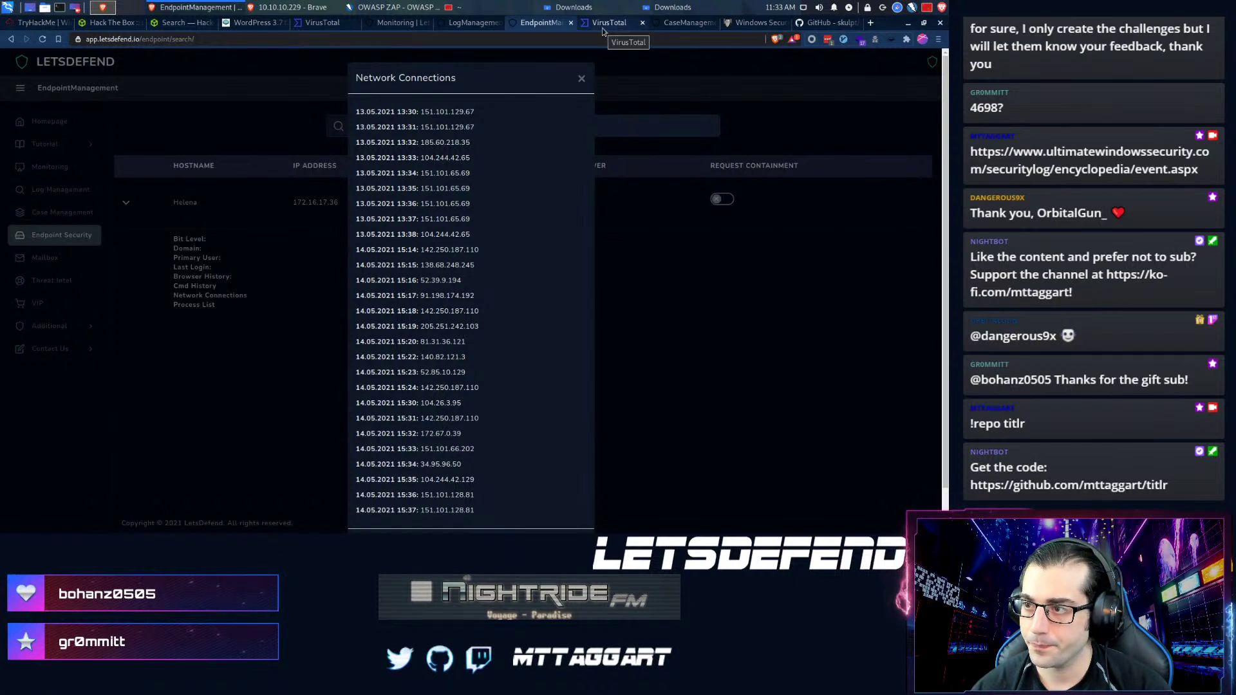
scroll(414, 301, down, 1)
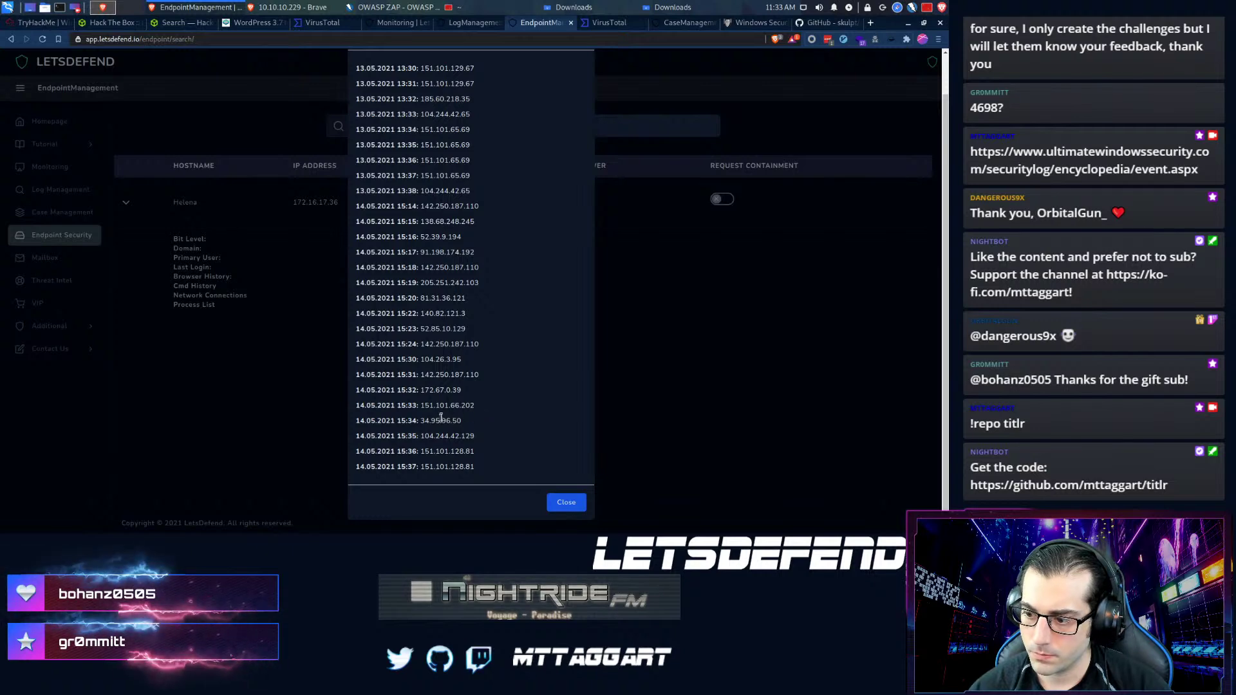
click(275, 427)
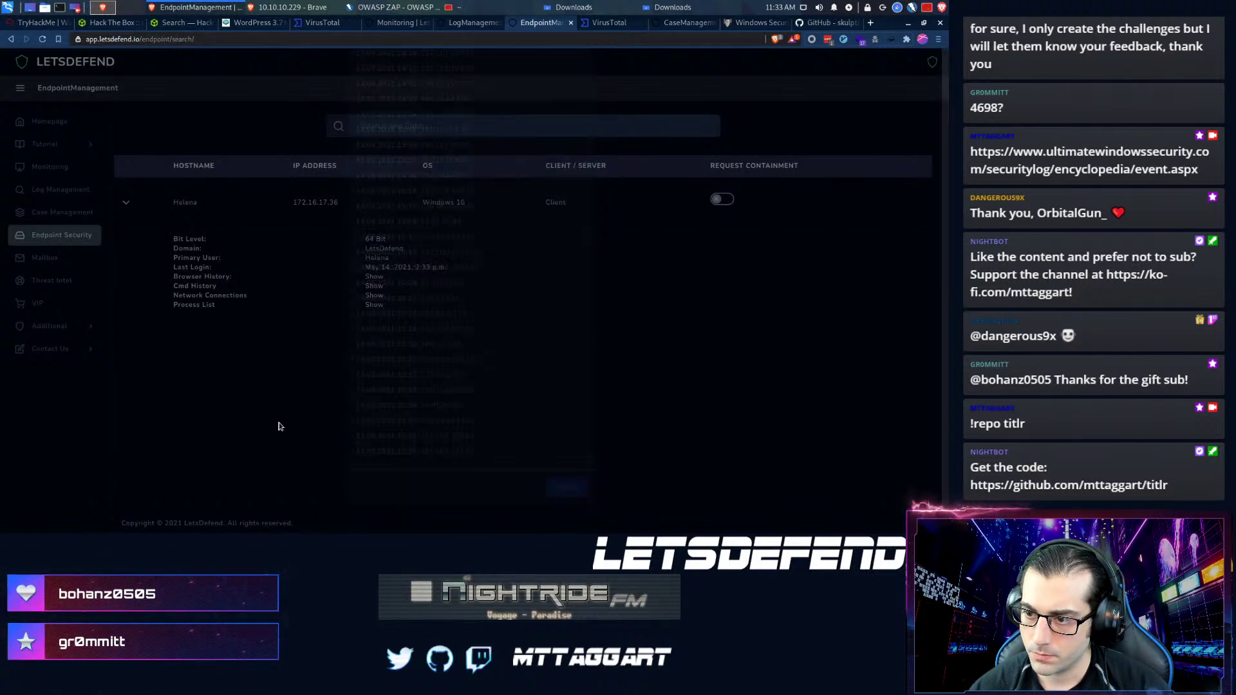
- Review the network and whois details on the 92.27.116.104 VirusTotal report
click(593, 24)
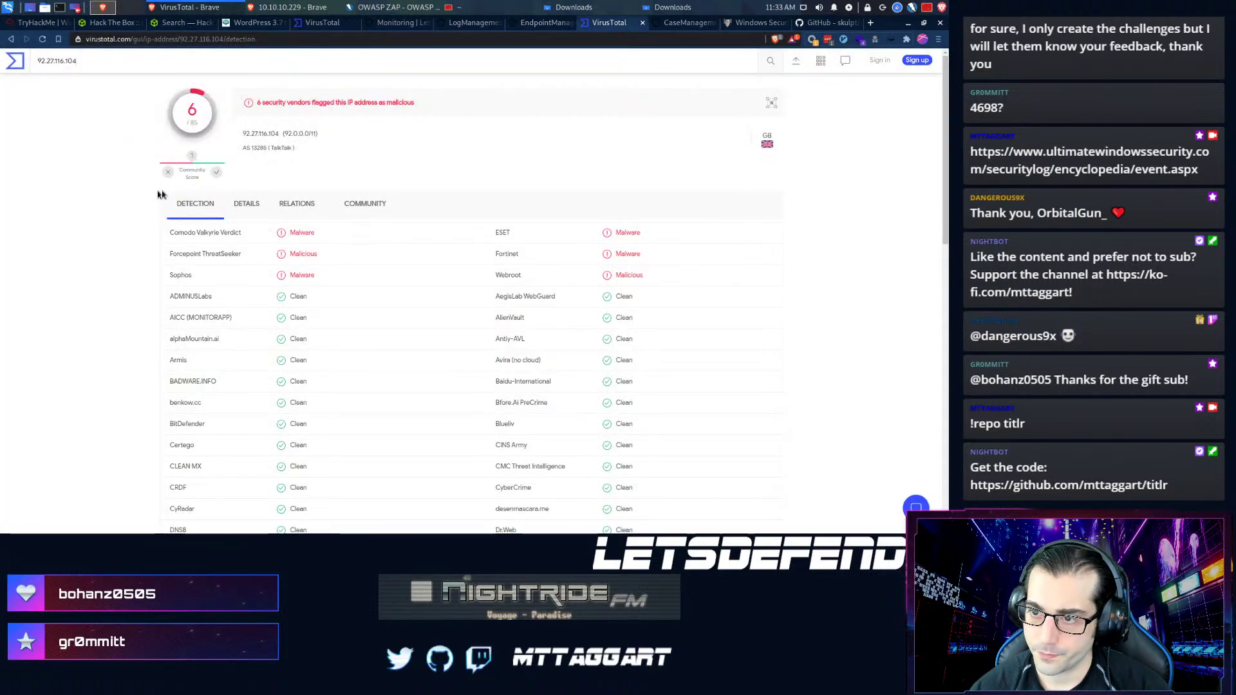
click(249, 212)
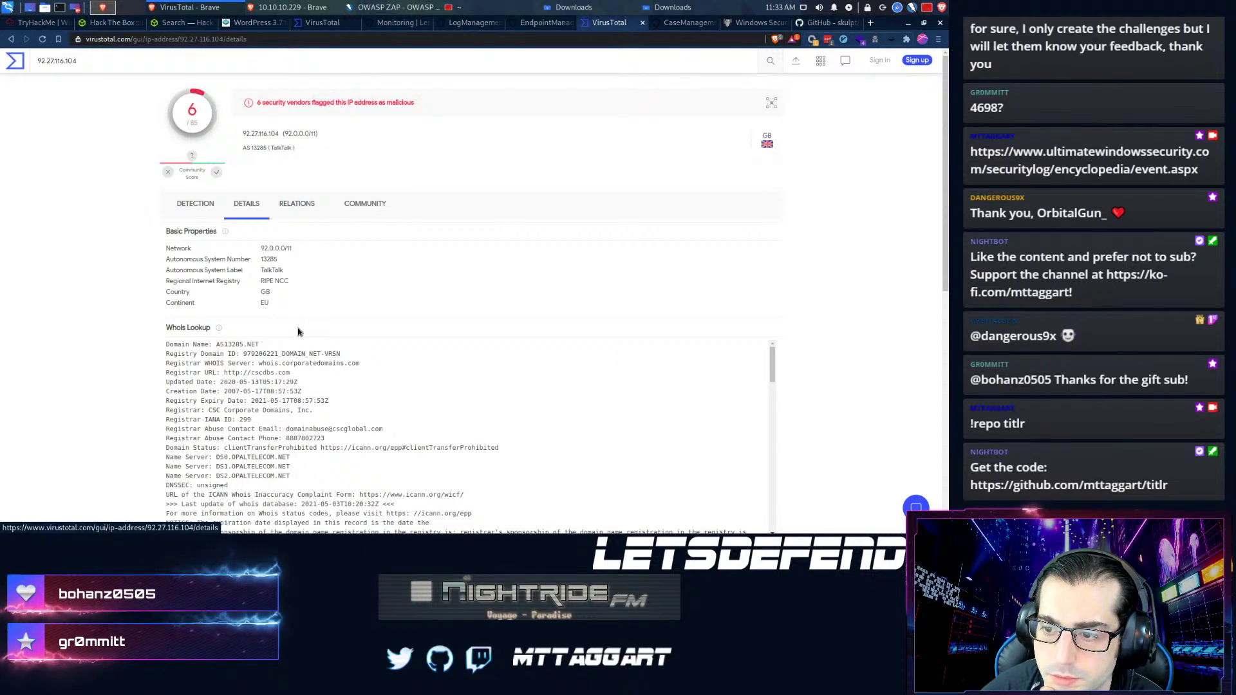
scroll(283, 348, down, 3)
scroll(268, 355, up, 1)
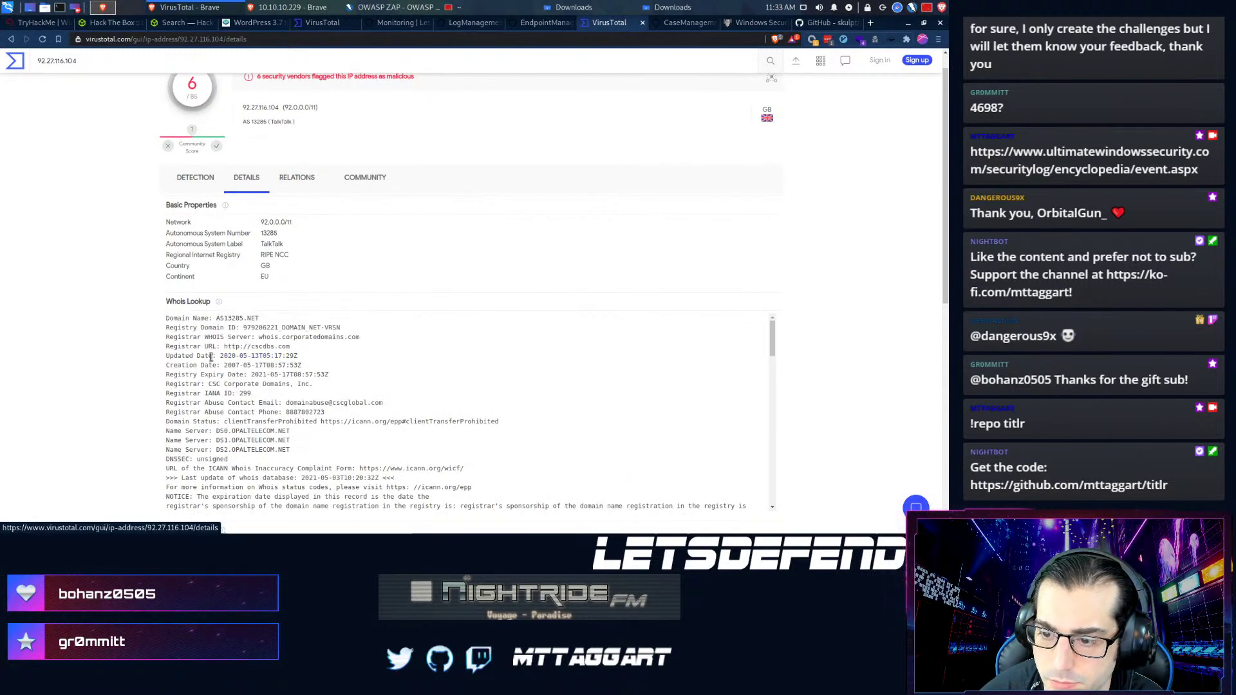
scroll(151, 365, down, 3)
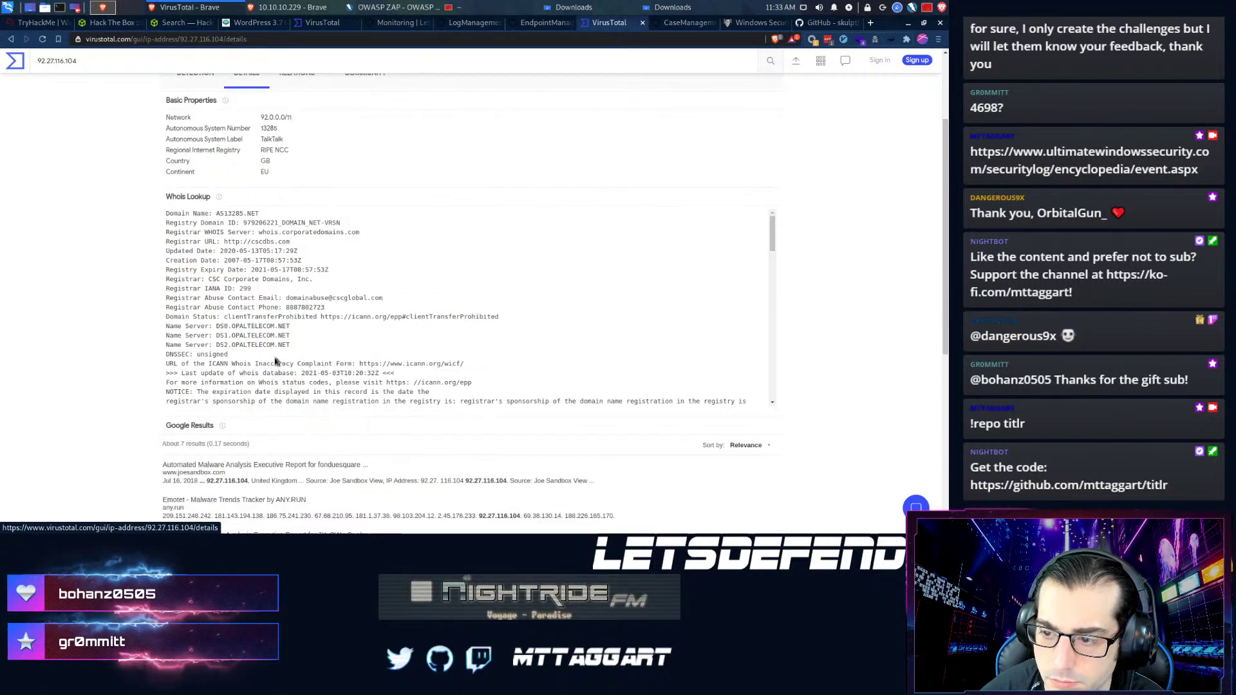
scroll(257, 341, up, 3)
- Check the IP's relations, with communicating Win32 files like PrintIsolationHost.exe, and its community comments
click(297, 203)
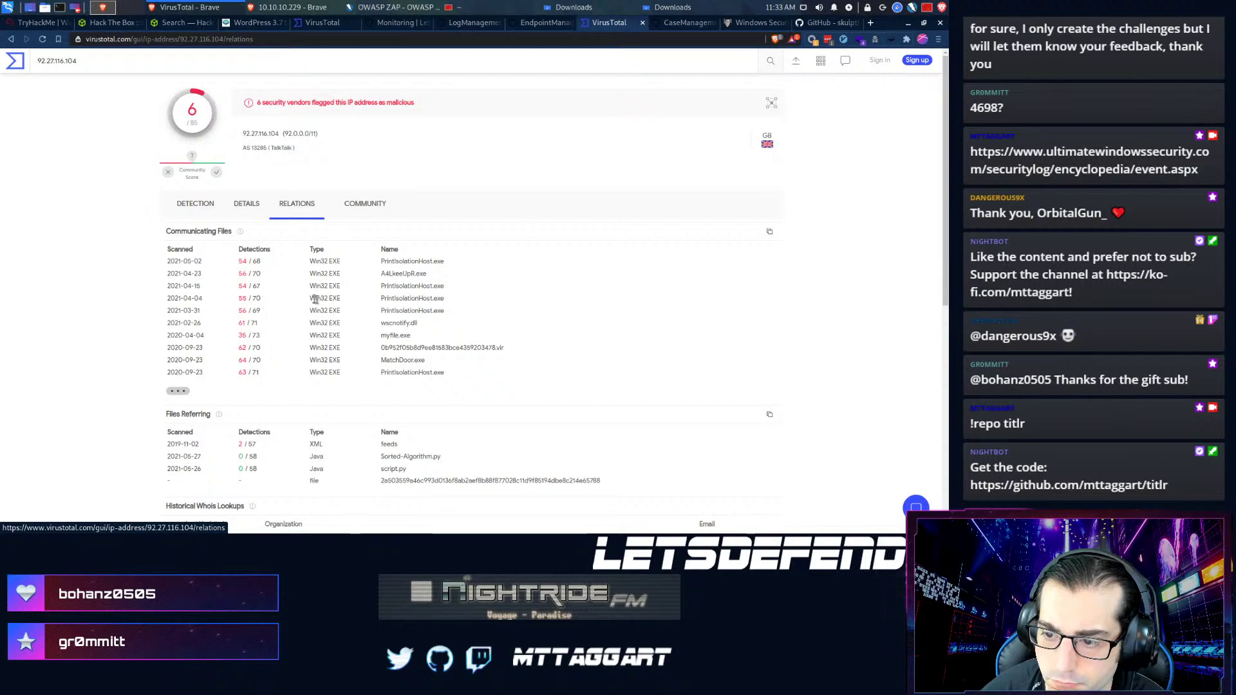
scroll(412, 390, down, 3)
scroll(249, 382, up, 3)
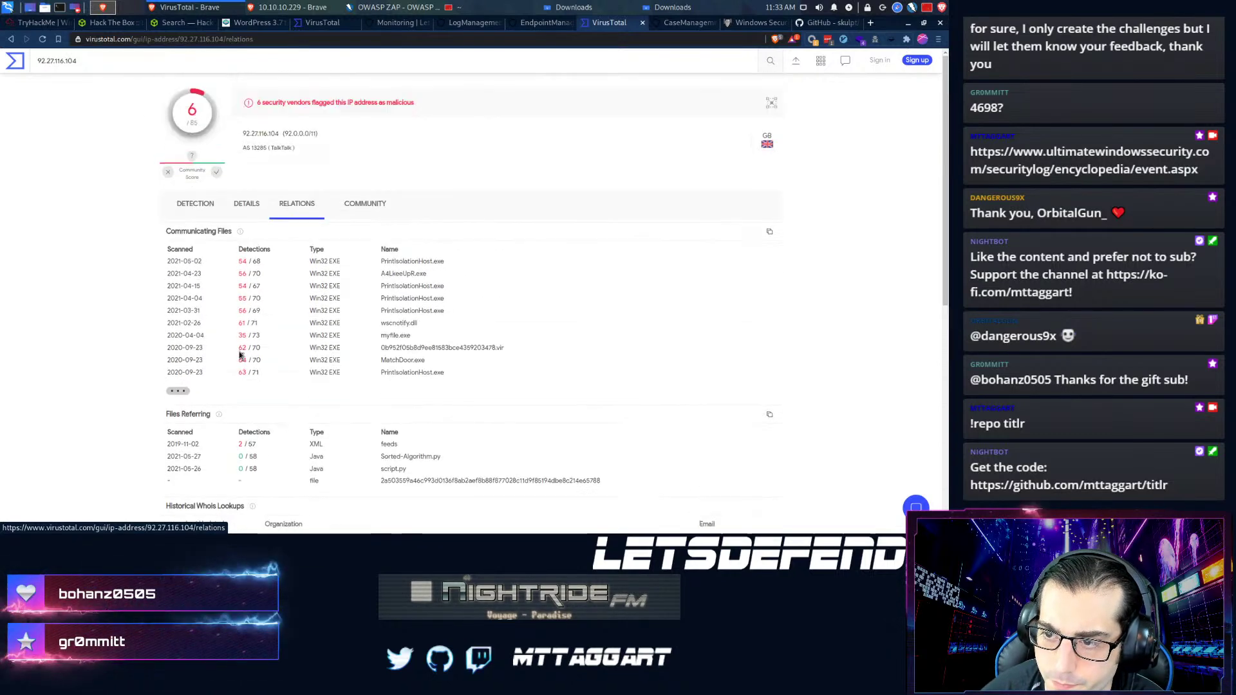
click(363, 203)
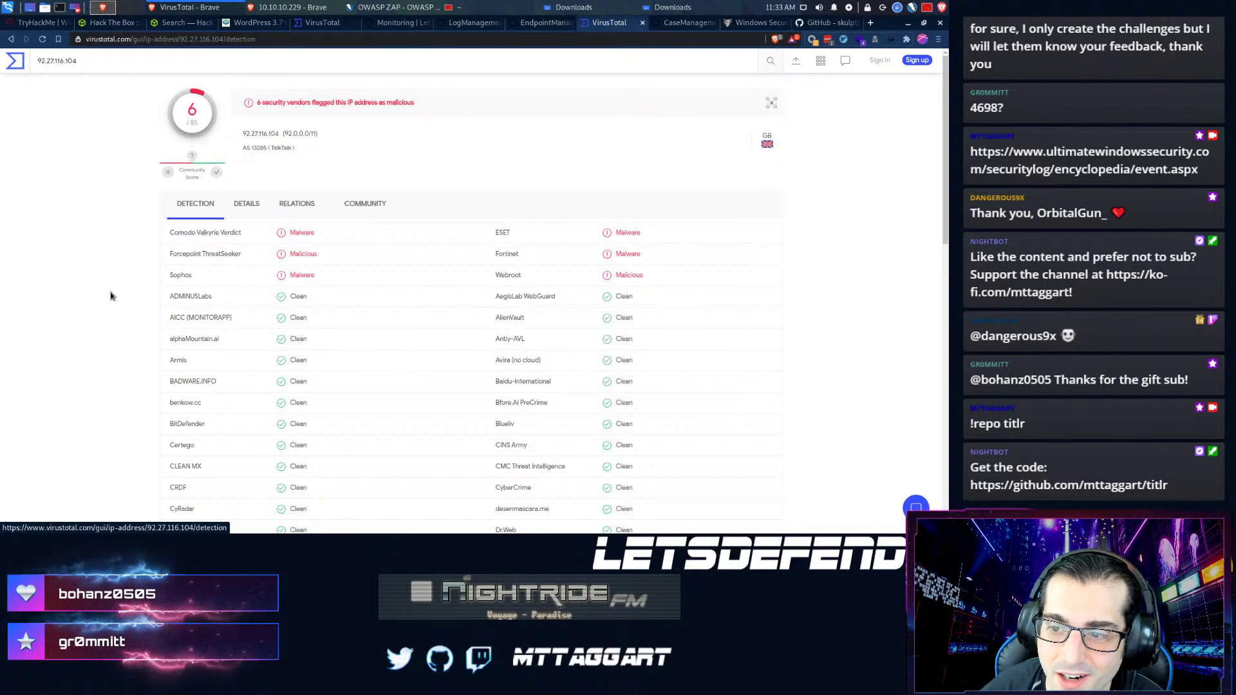
scroll(106, 291, down, 1)
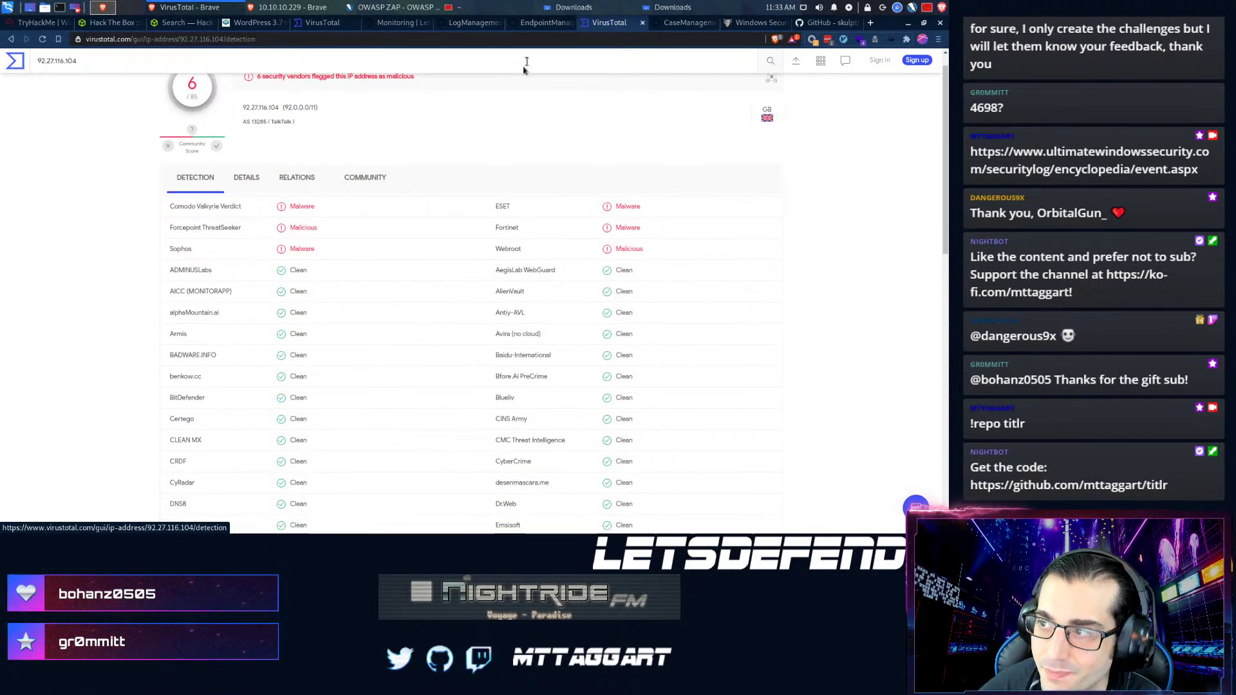
click(540, 23)
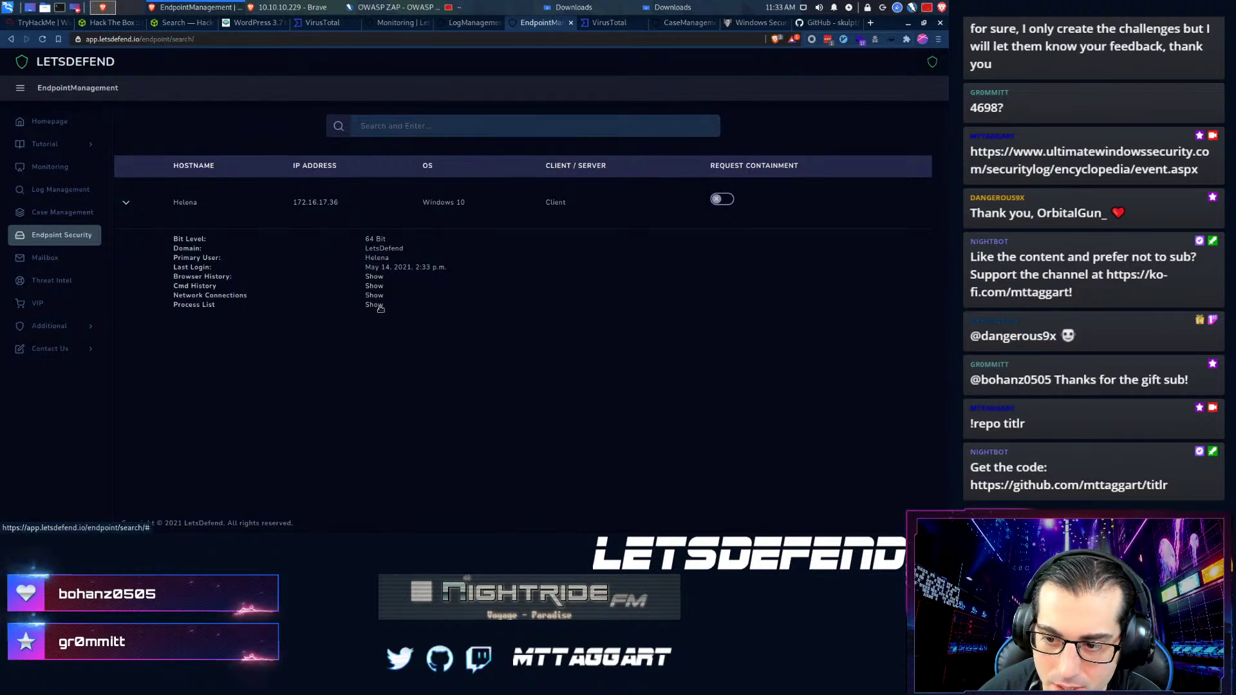
click(374, 286)
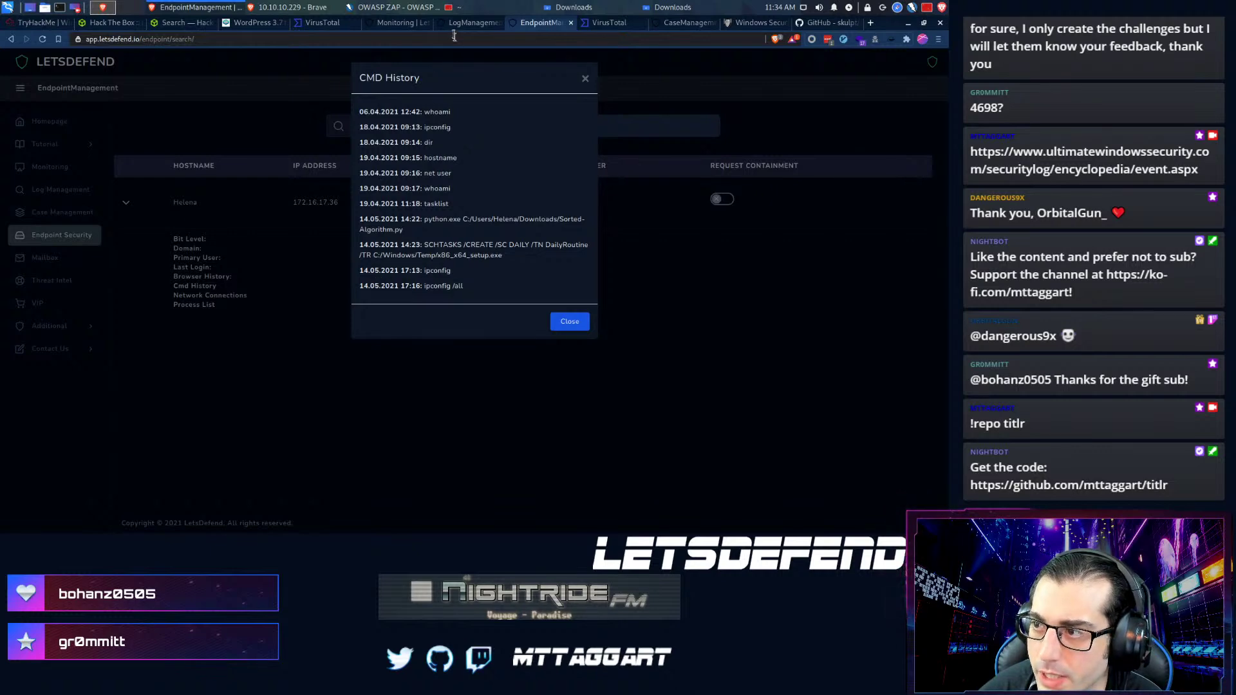
click(398, 26)
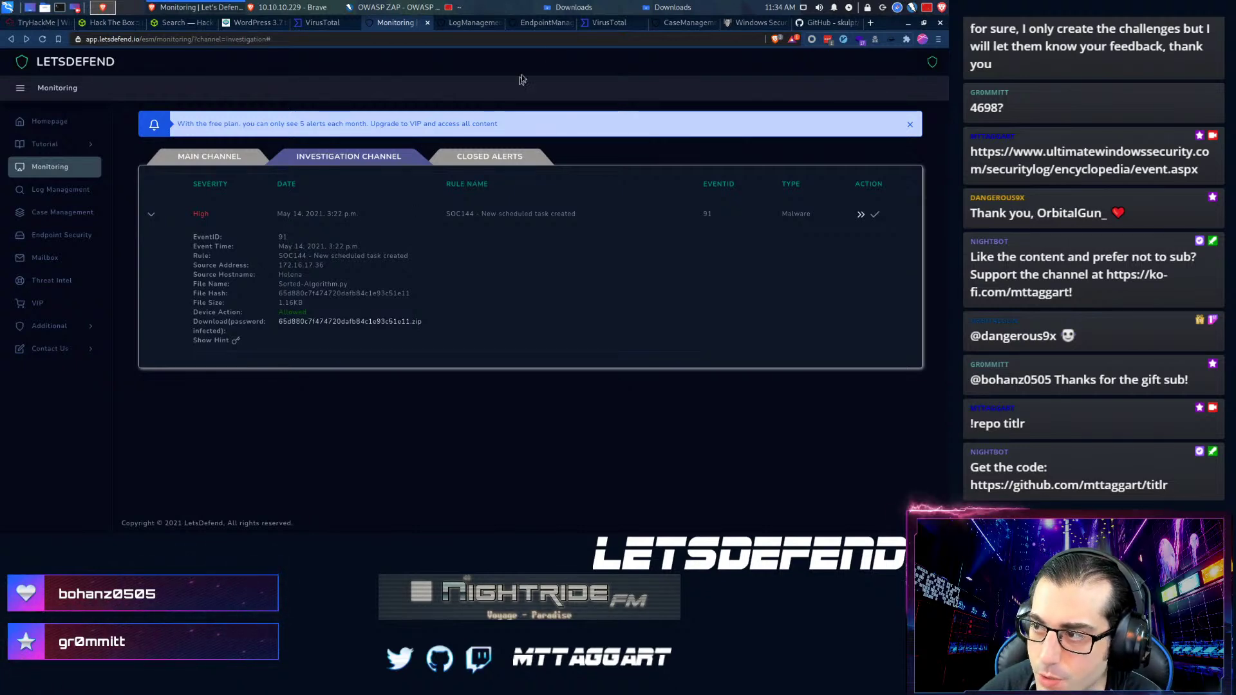
click(534, 24)
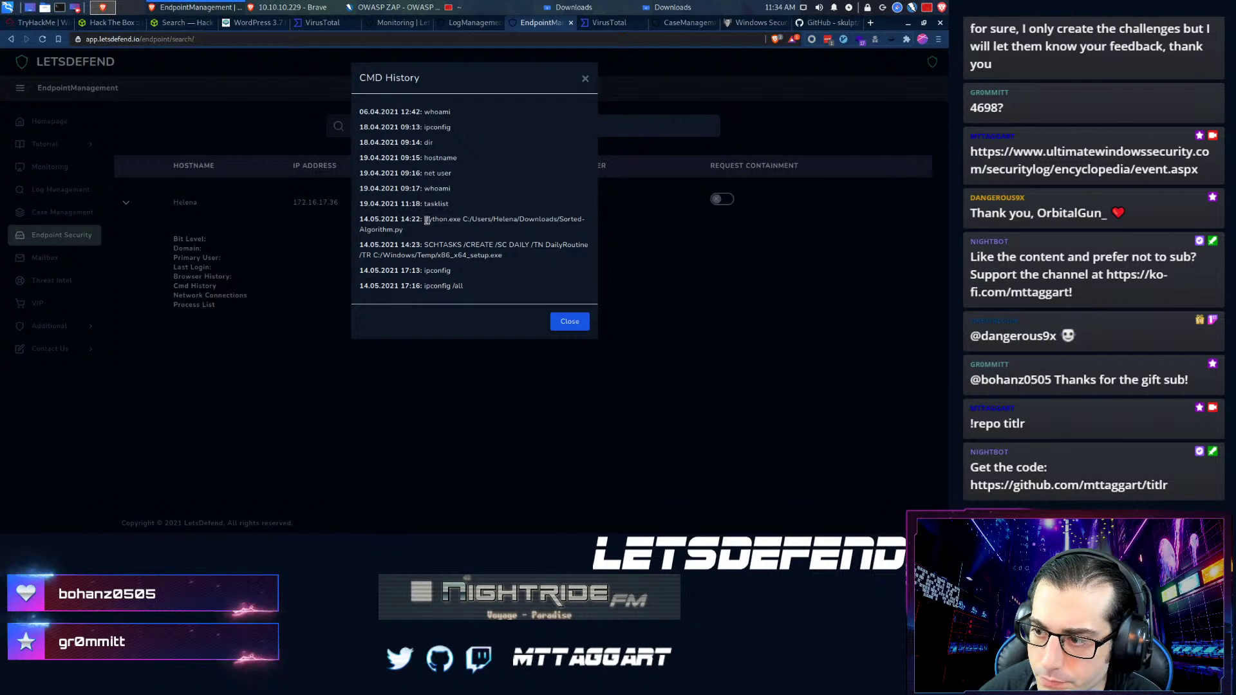
mouse_move(507, 257)
mouse_down()
mouse_move(457, 250)
mouse_move(509, 260)
mouse_up()
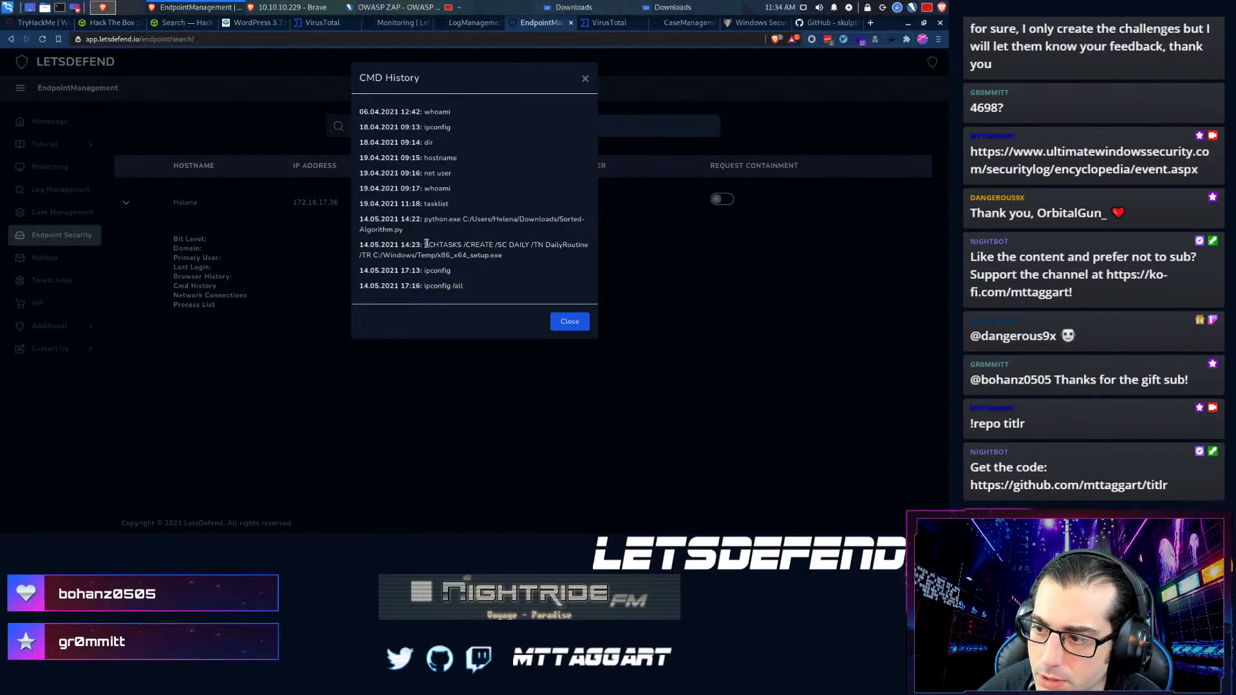
double_click(473, 253)
click(492, 242)
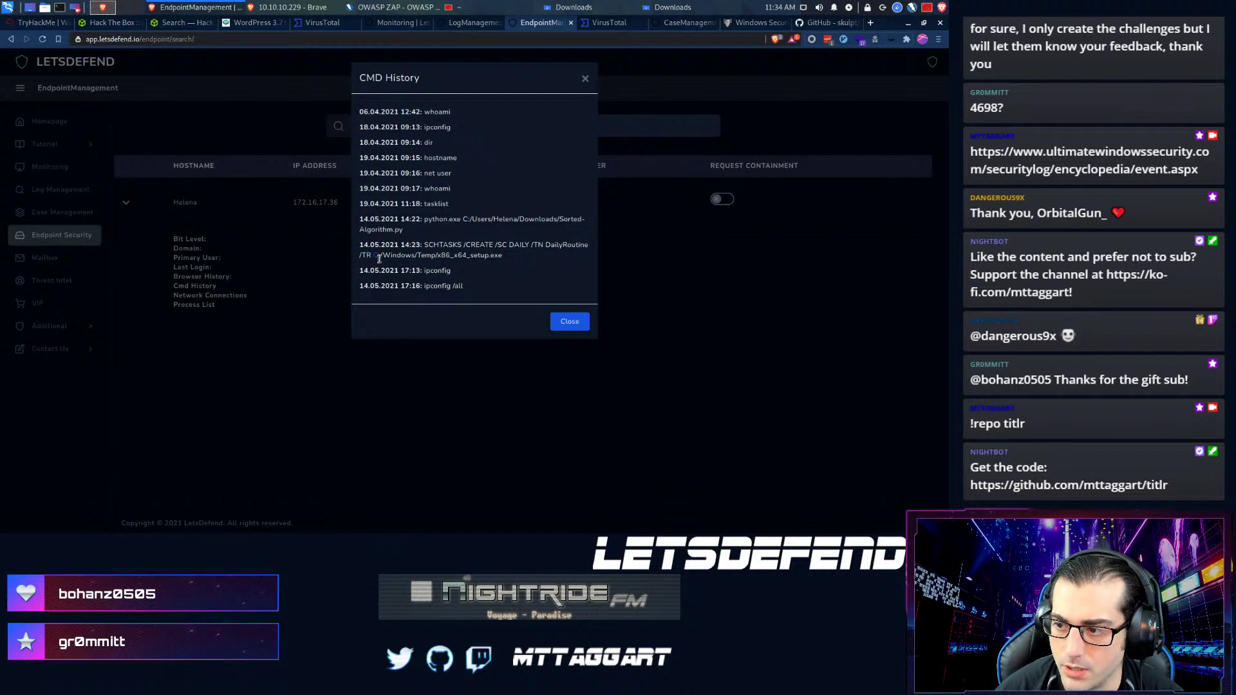
click(484, 258)
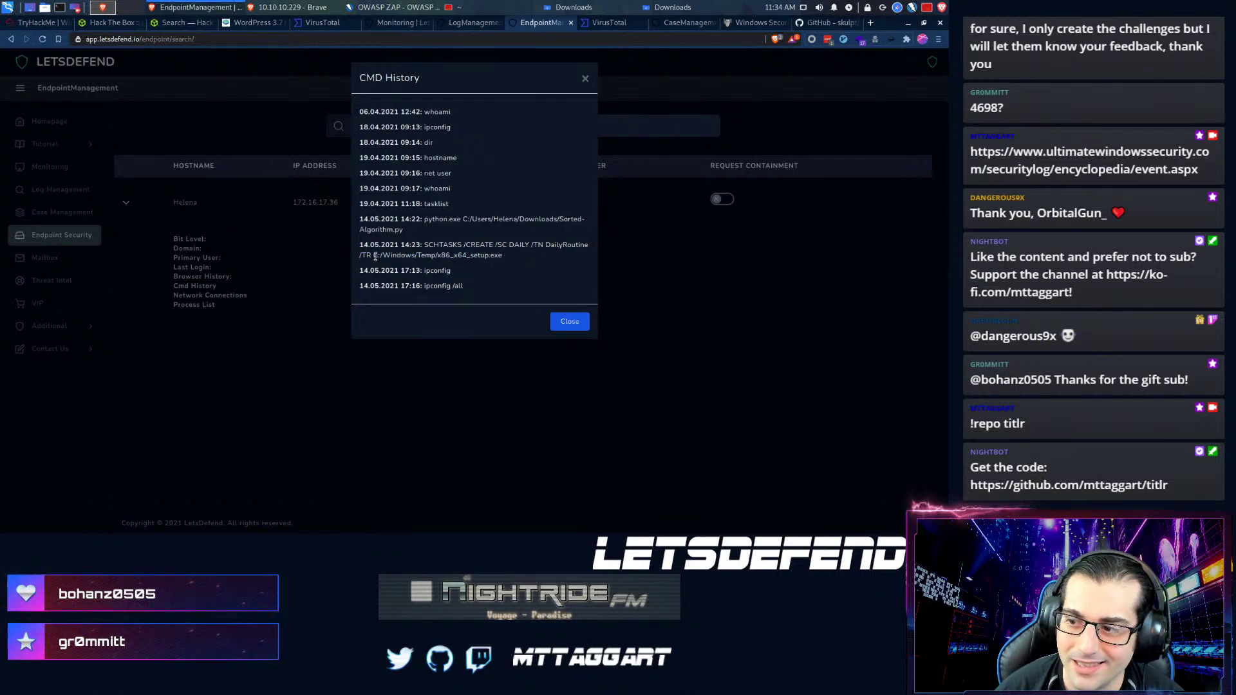
drag(373, 255, 488, 256)
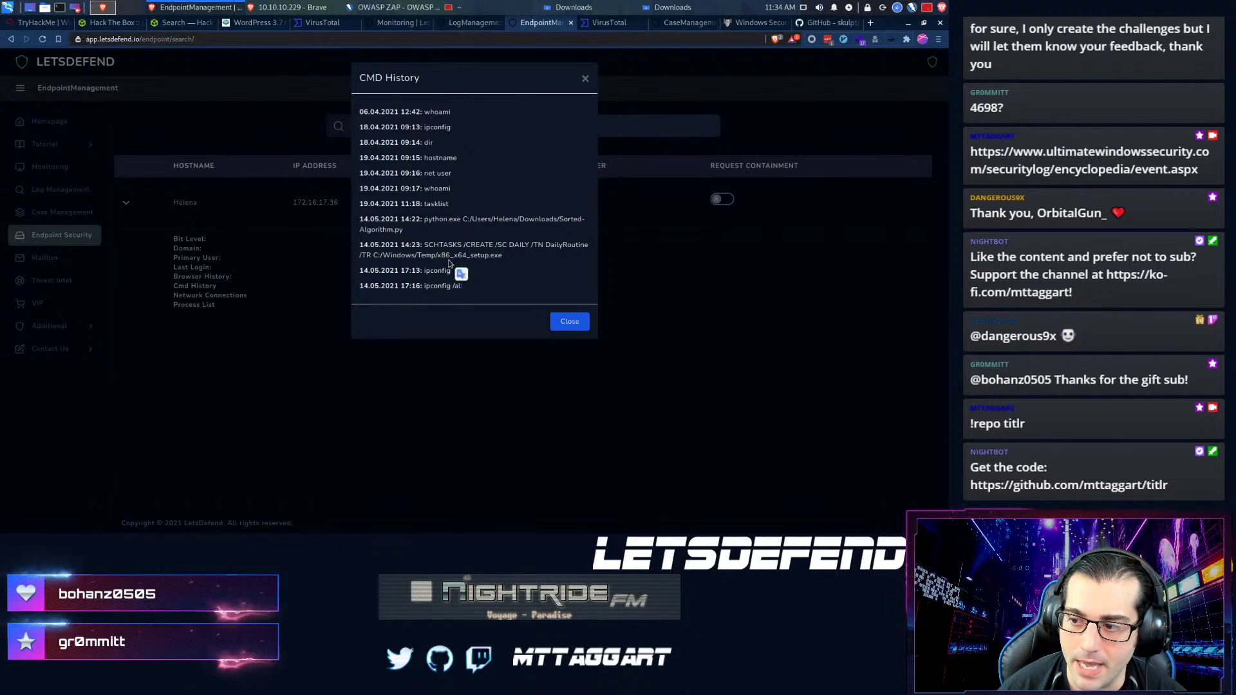
click(440, 284)
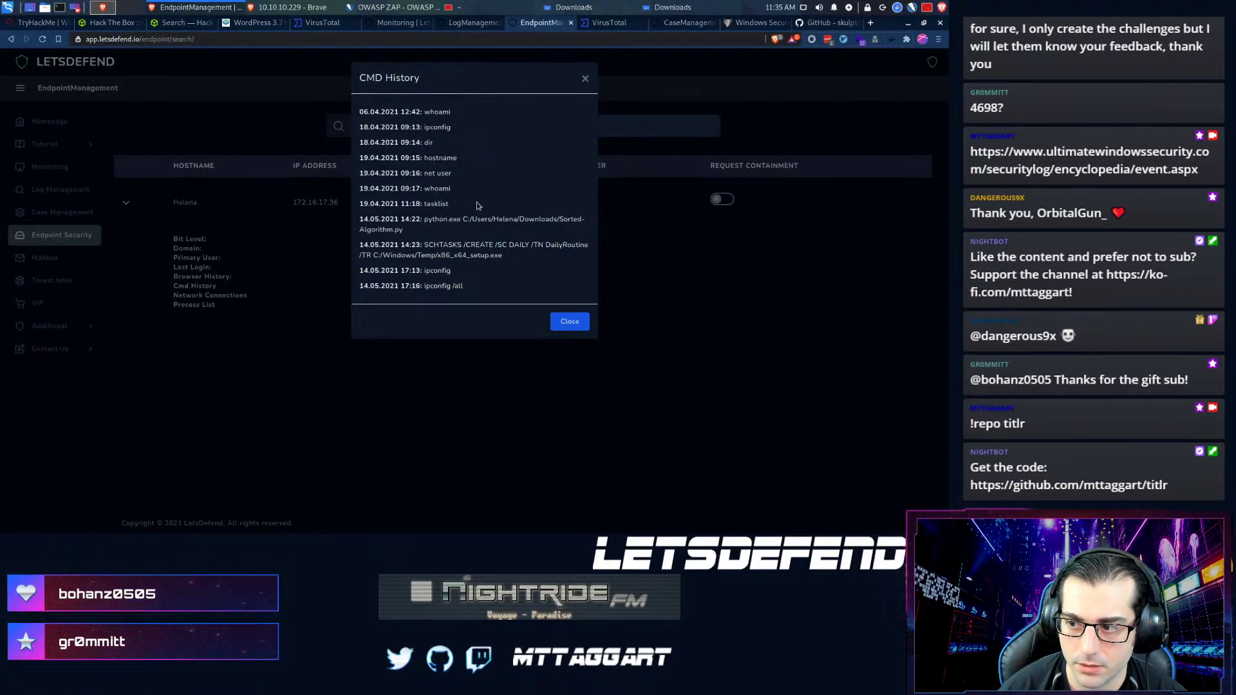
click(425, 222)
drag(426, 222, 431, 240)
right_click(366, 237)
click(425, 221)
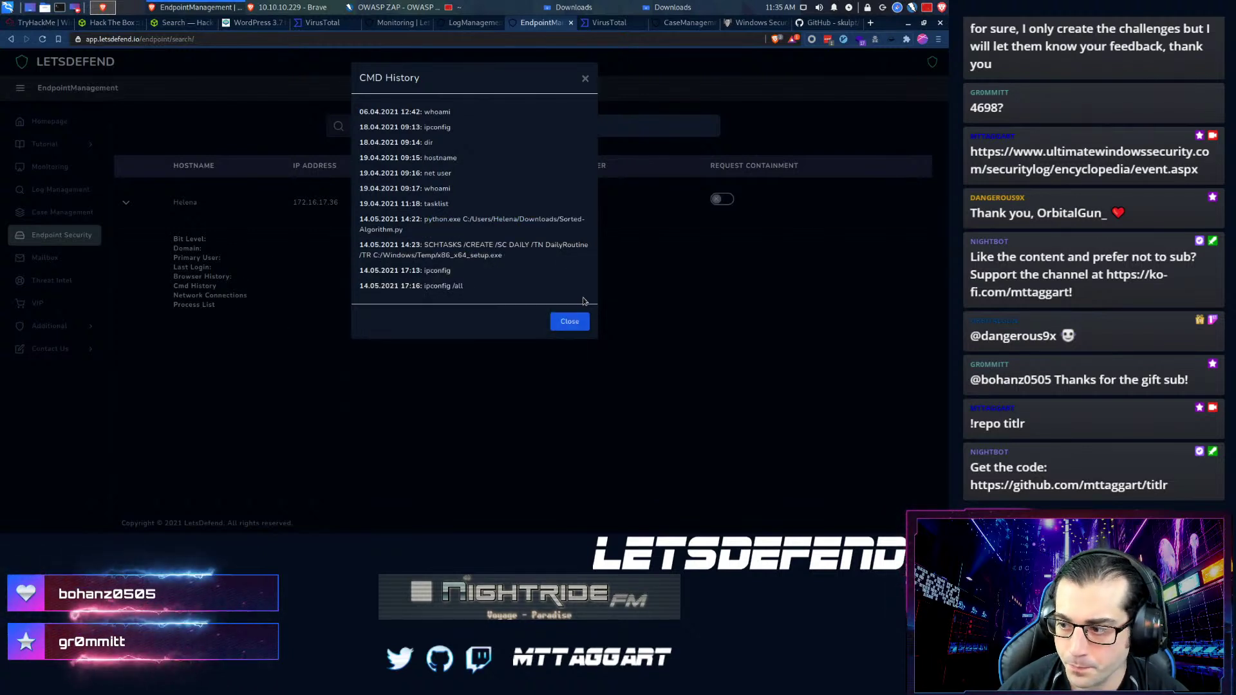
click(569, 321)
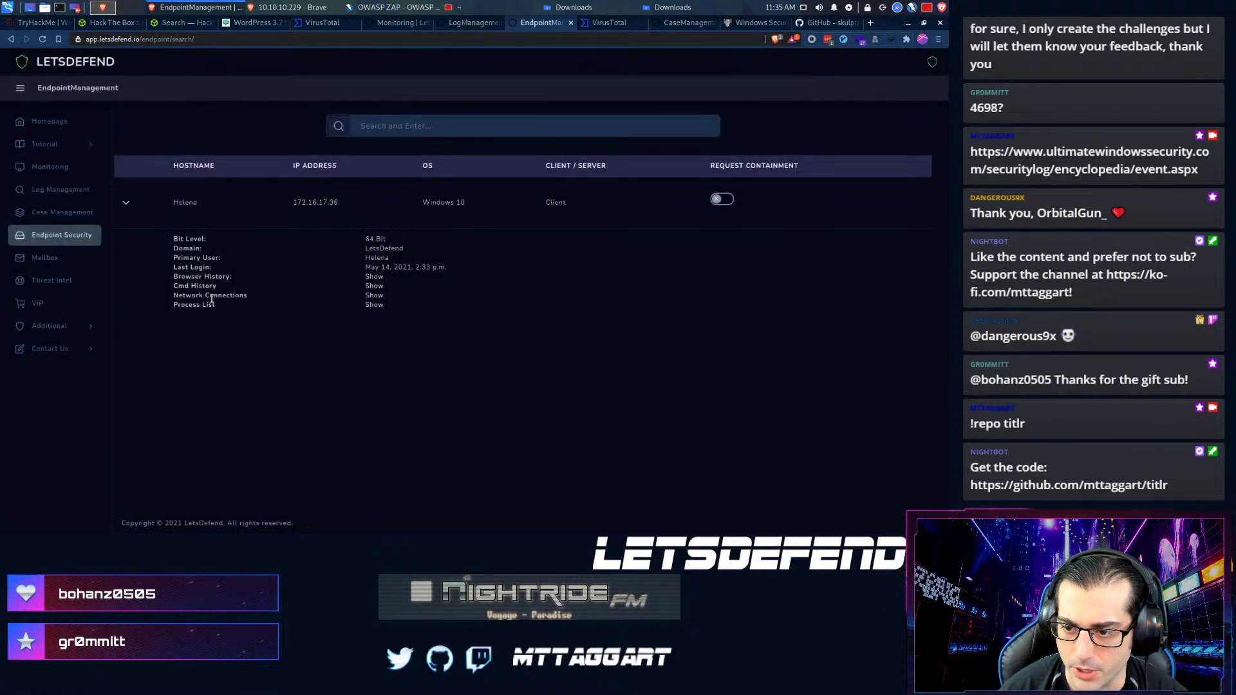
click(375, 306)
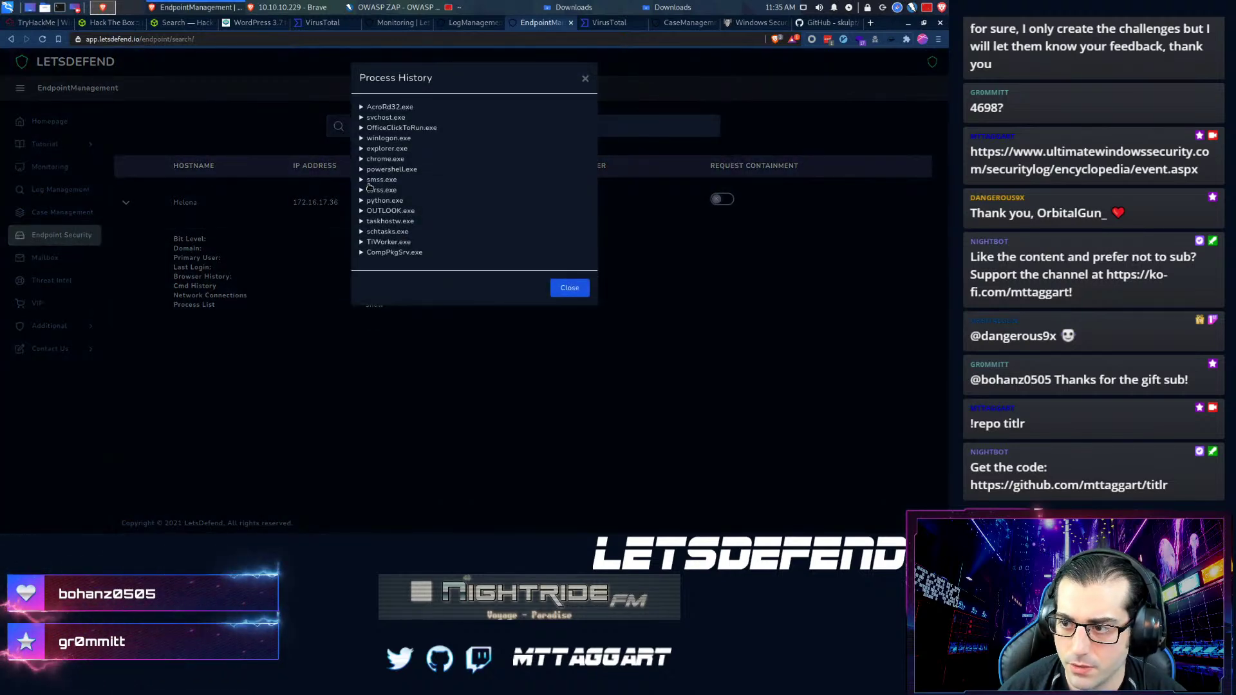
click(361, 169)
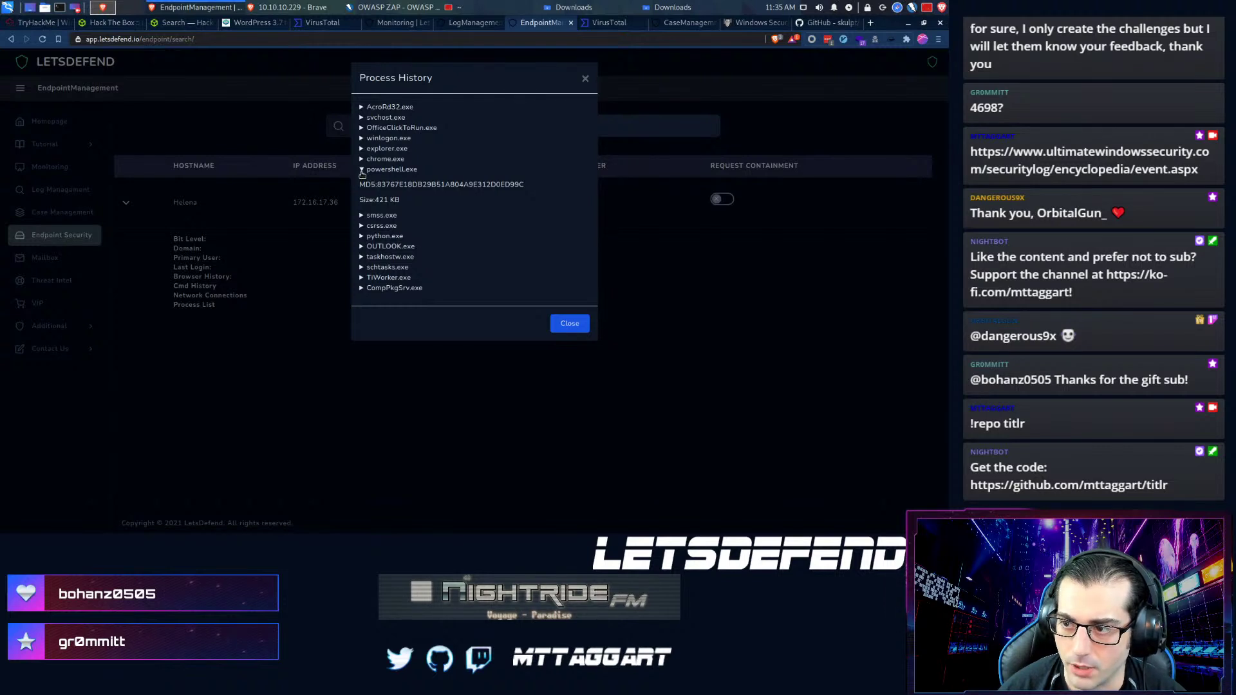
click(361, 170)
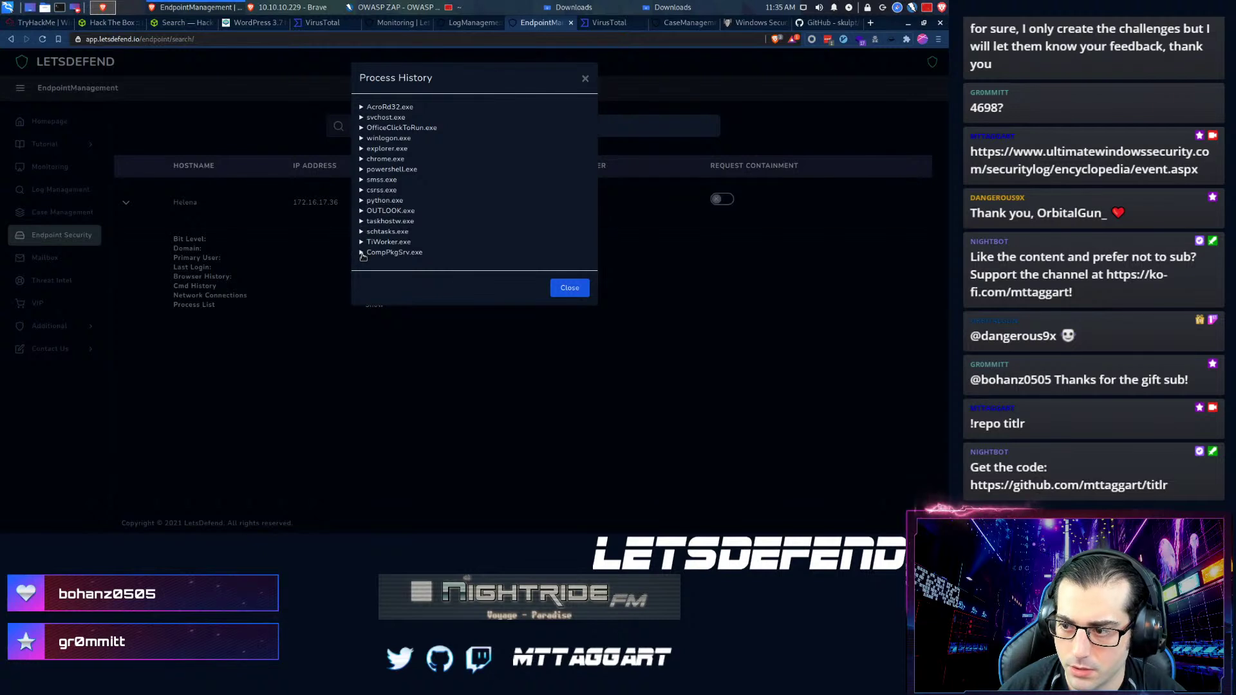
click(362, 243)
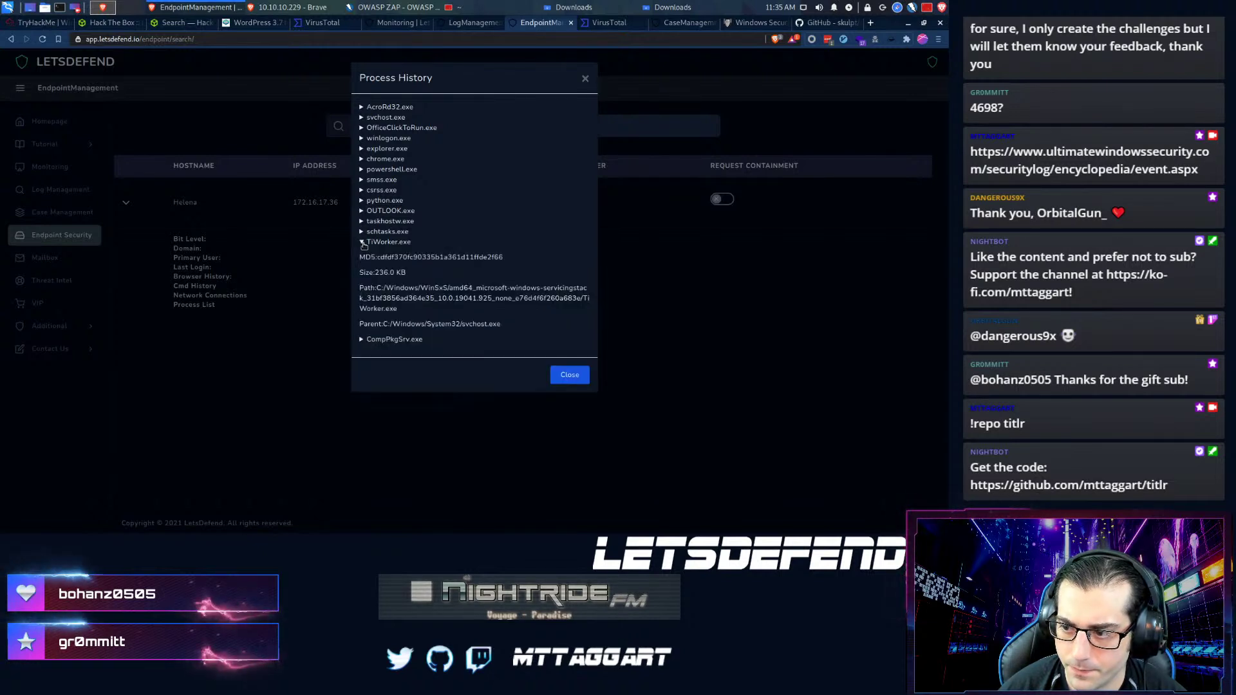
click(363, 243)
click(364, 253)
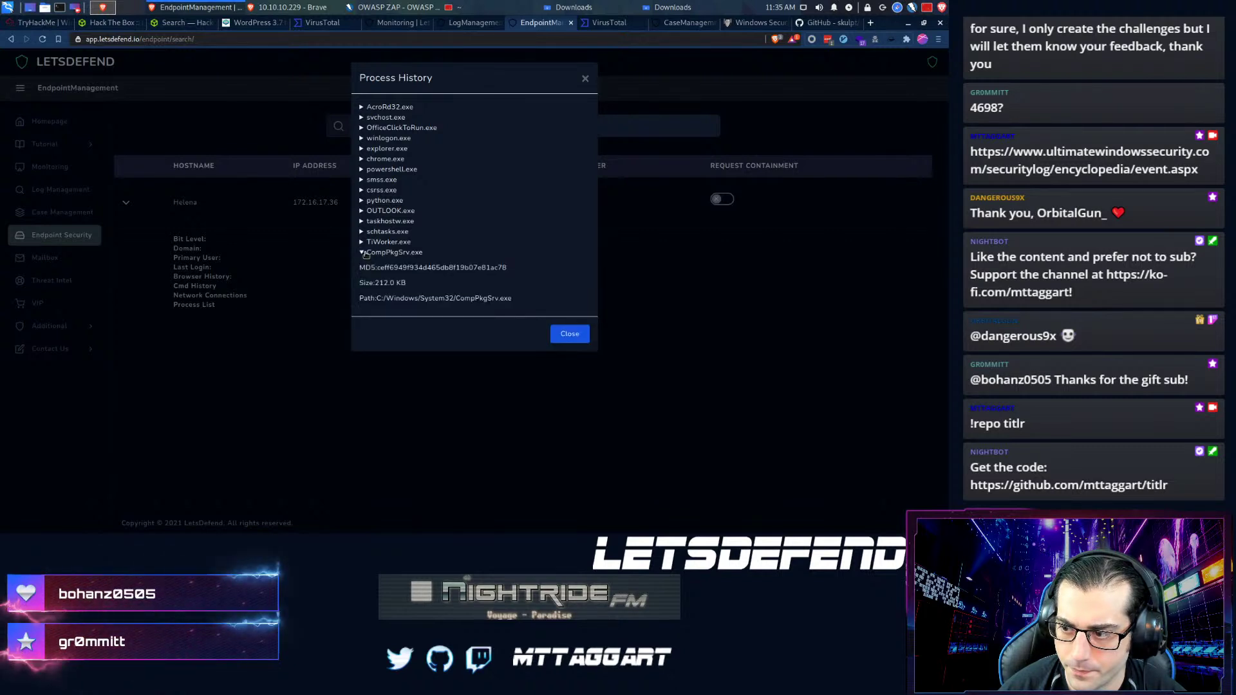
click(362, 253)
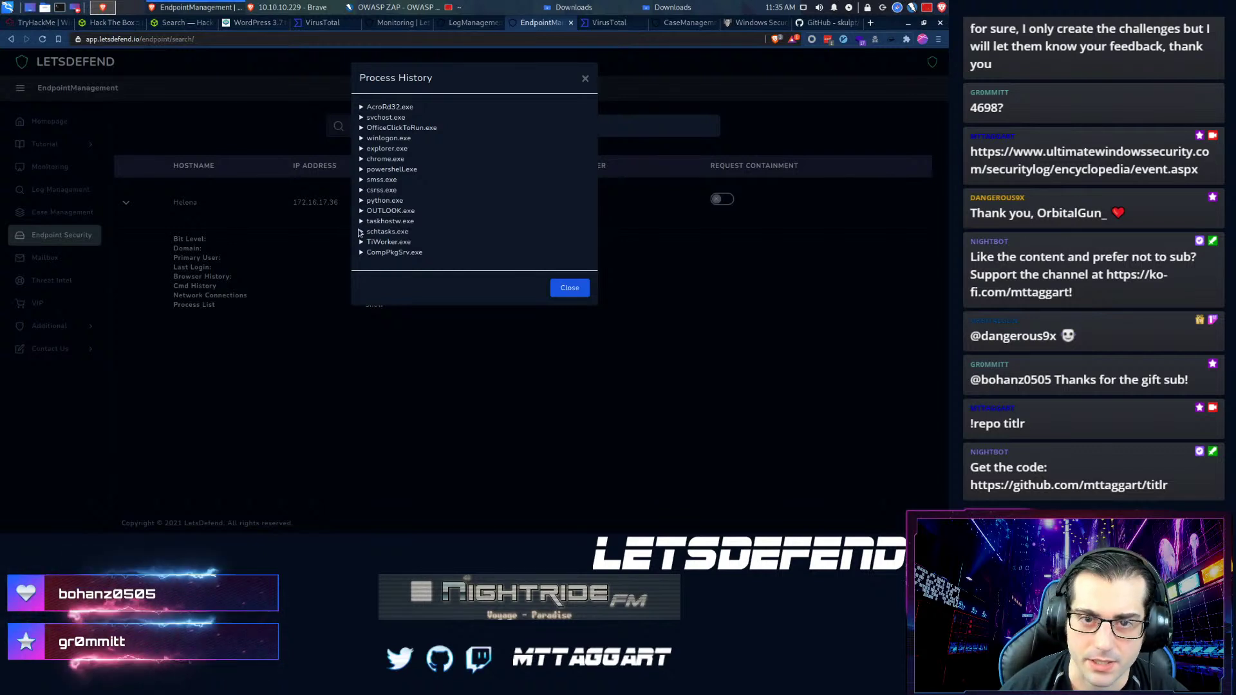
click(361, 232)
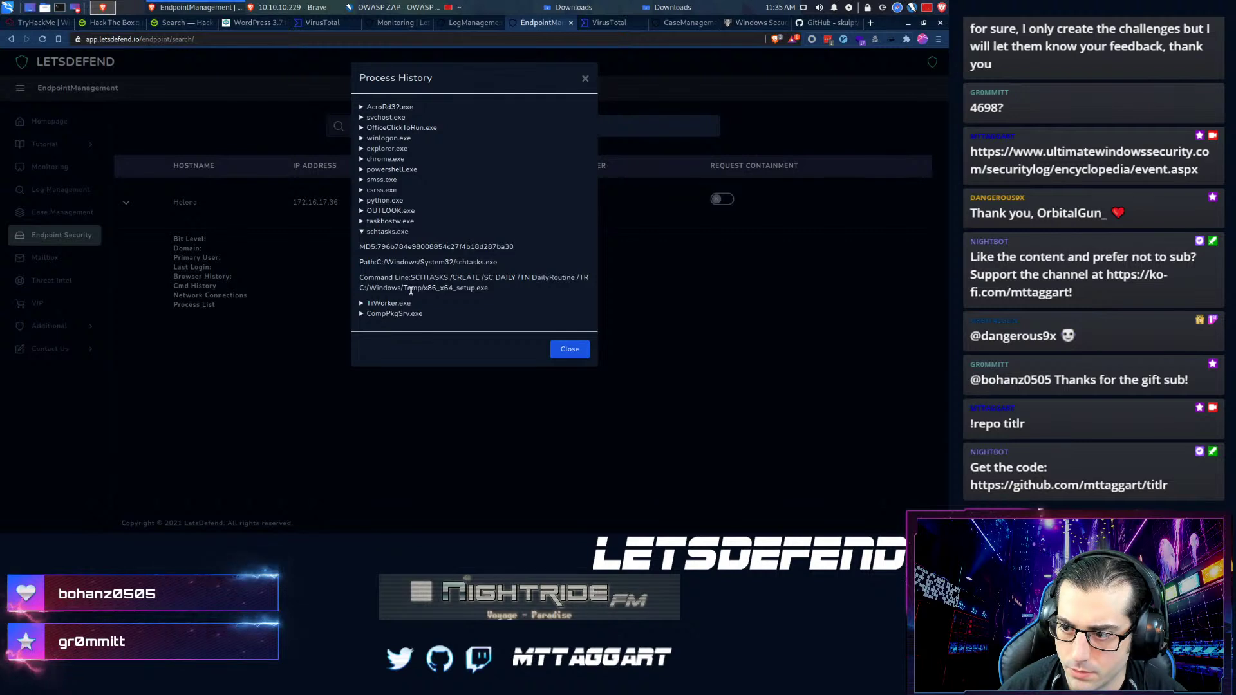
drag(488, 288, 427, 287)
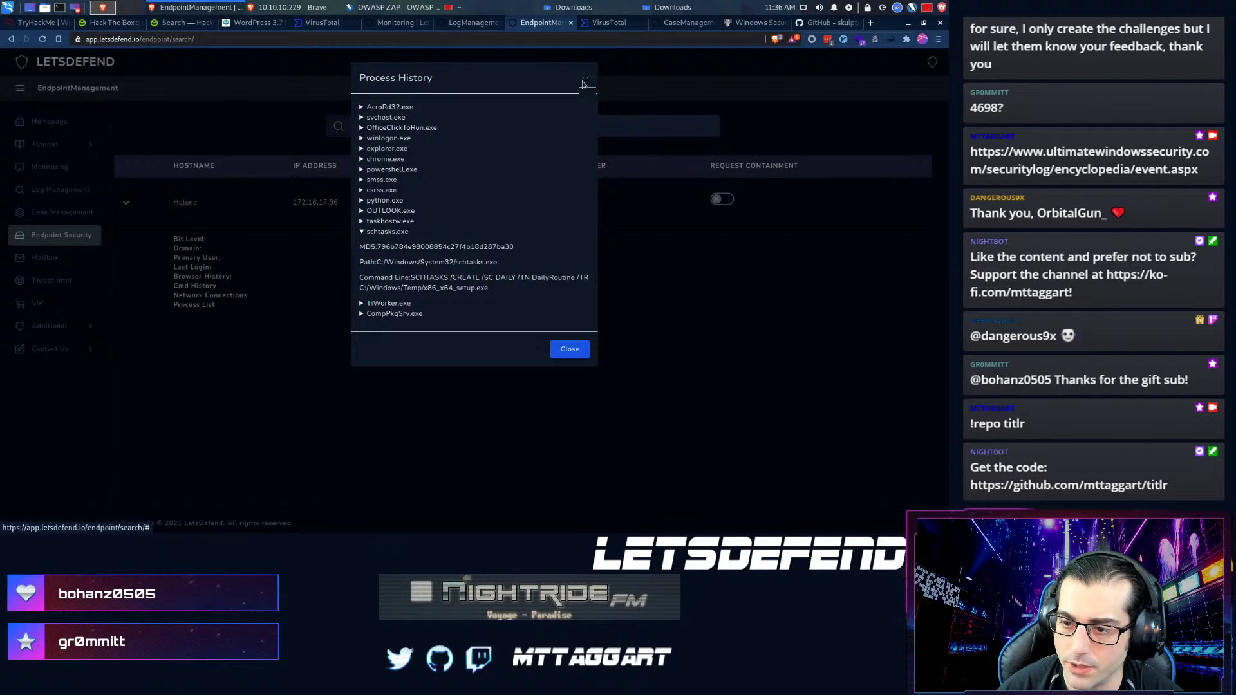
click(585, 80)
- Show the endpoint's network connections and reload the VirusTotal 92.27.116.104 report
click(375, 296)
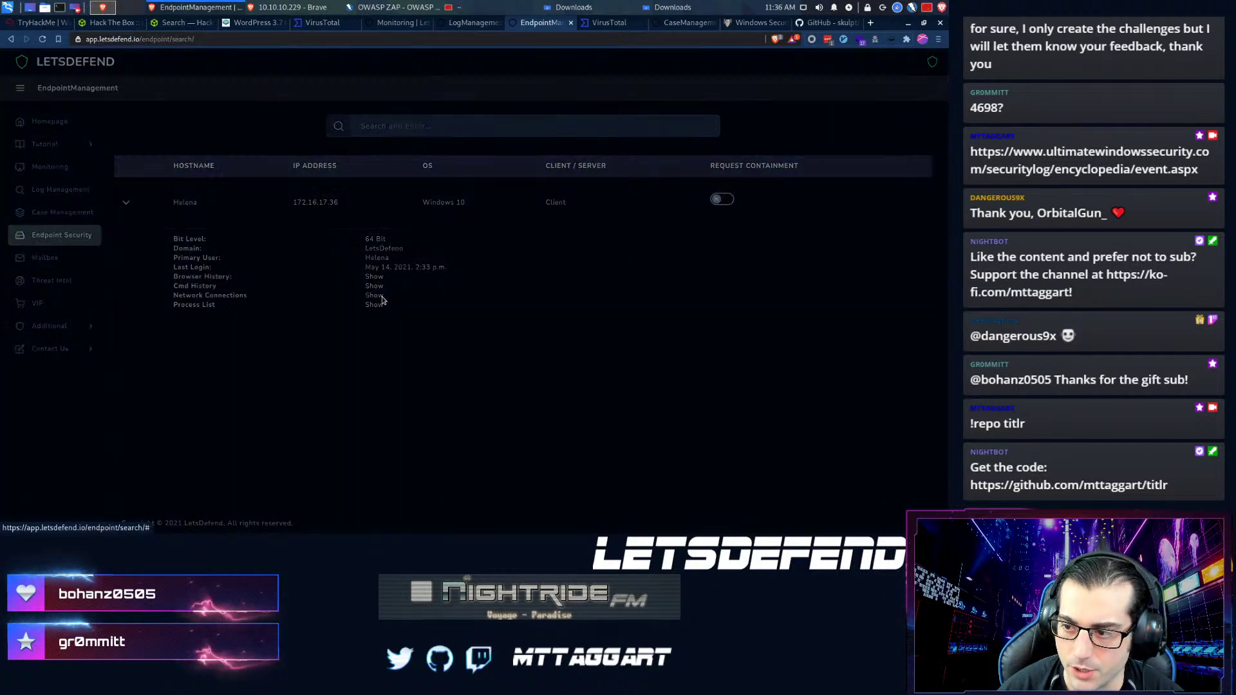
scroll(389, 310, down, 3)
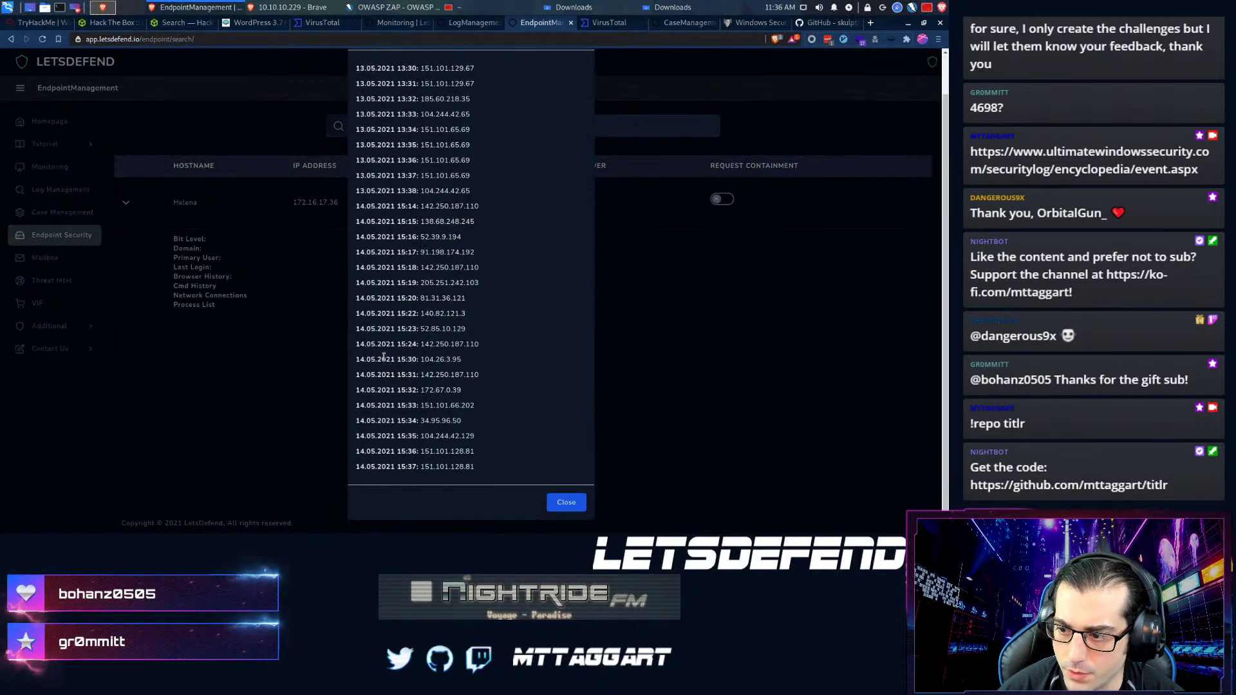
click(605, 23)
right_click(604, 24)
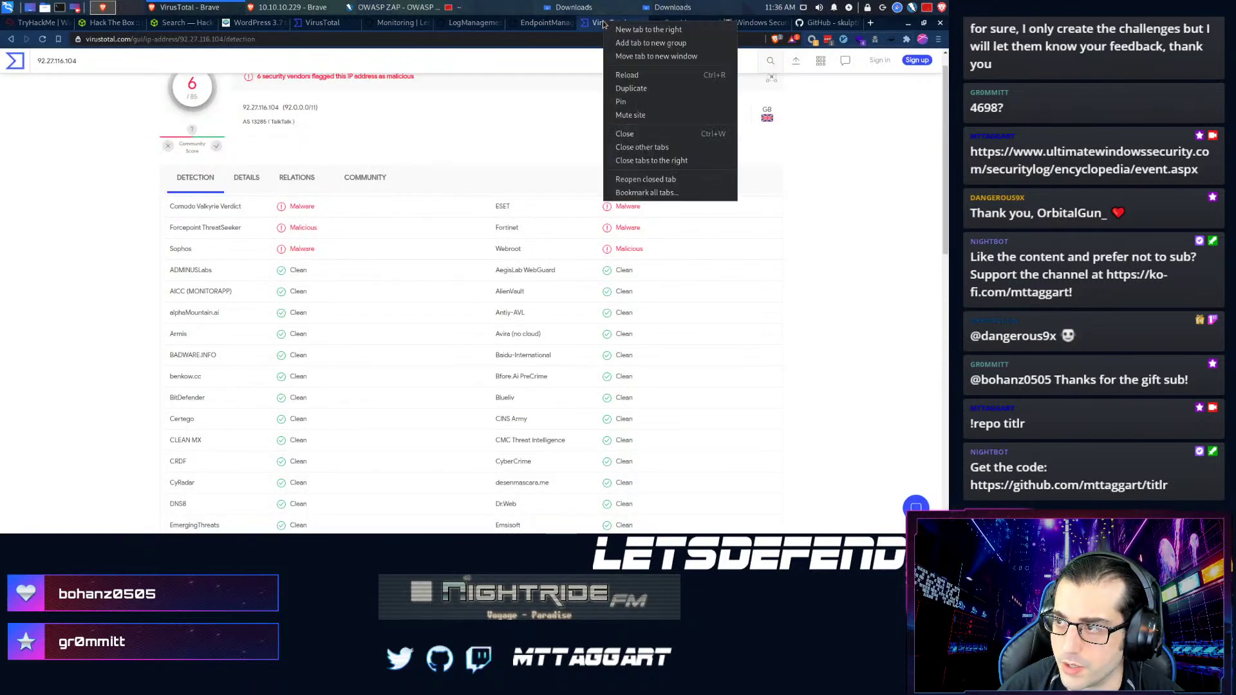
click(621, 76)
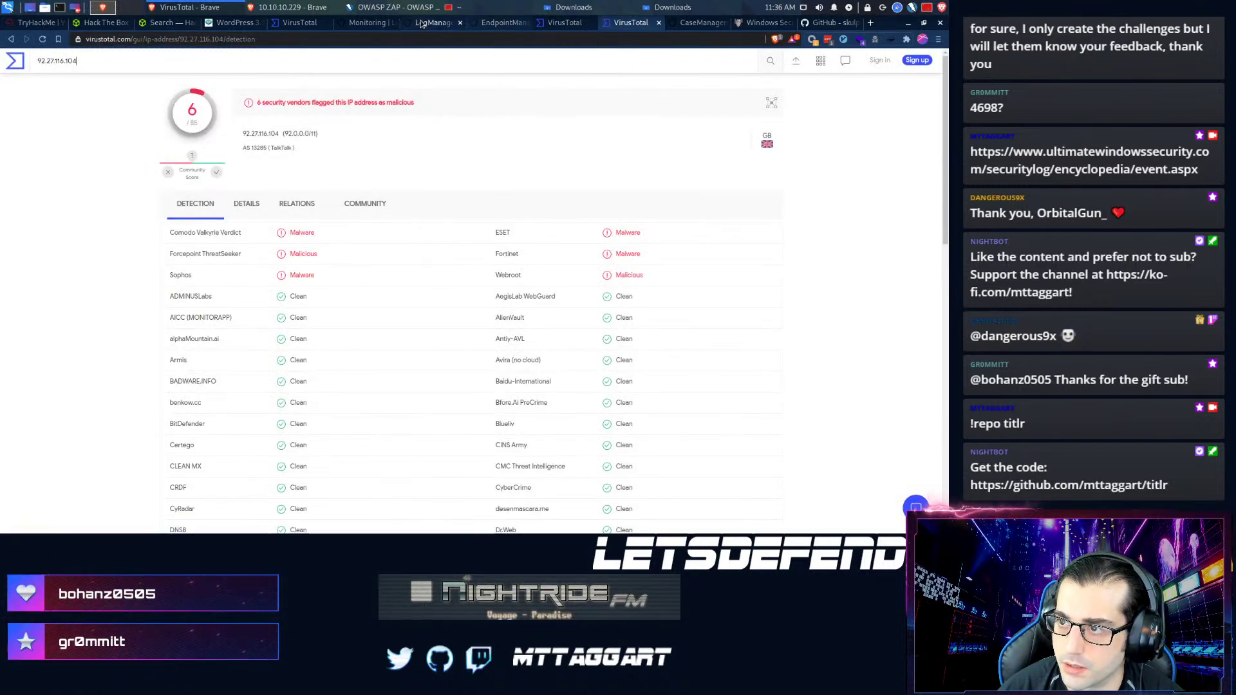
- Look up connection IP 140.82.121.3 on VirusTotal, a GitHub address with 1 malicious flag
click(485, 25)
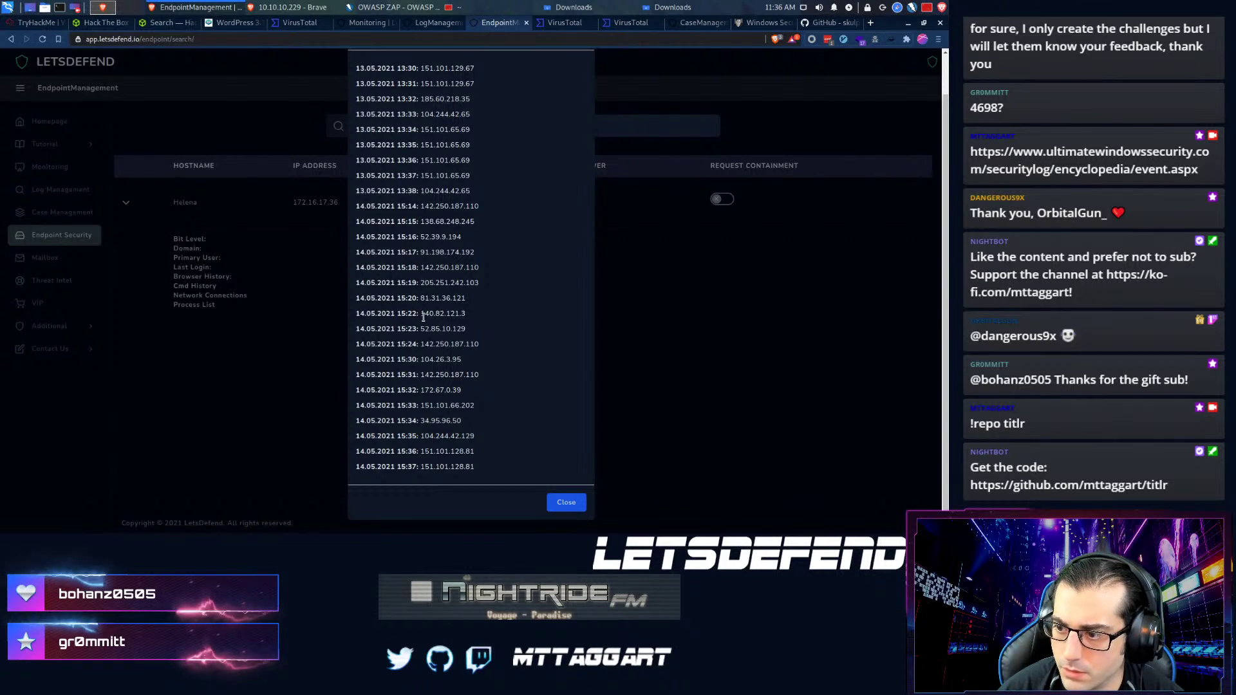
drag(479, 315, 420, 317)
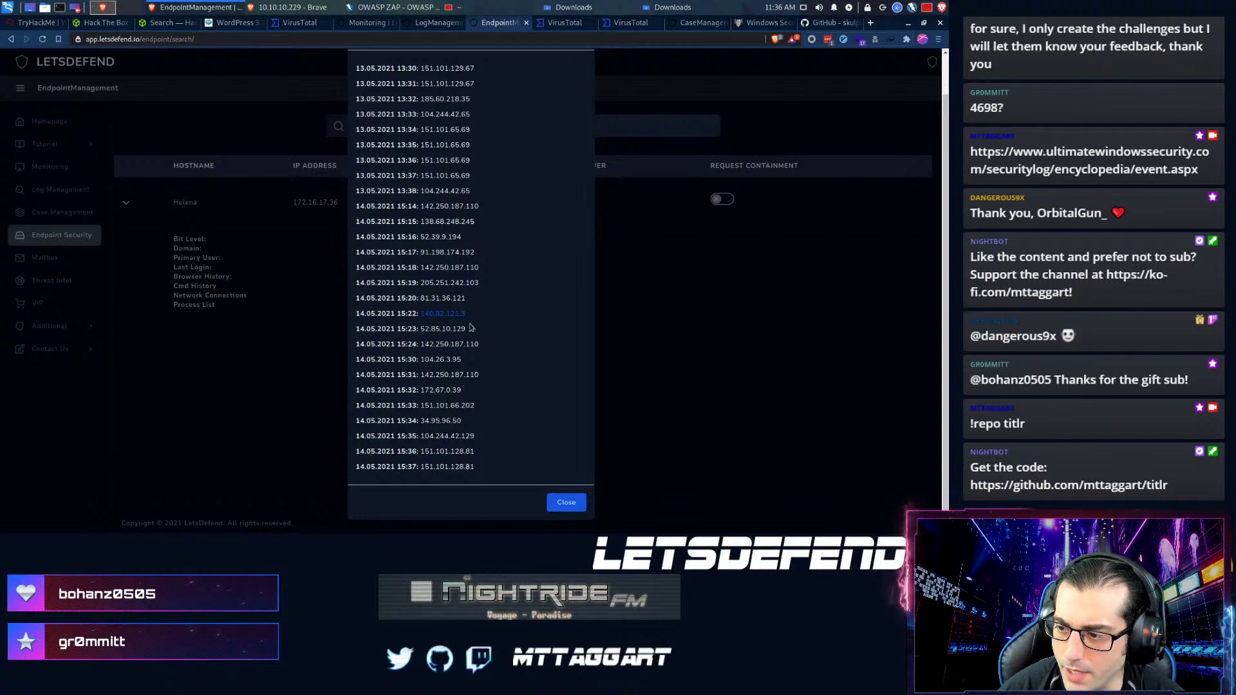
click(625, 25)
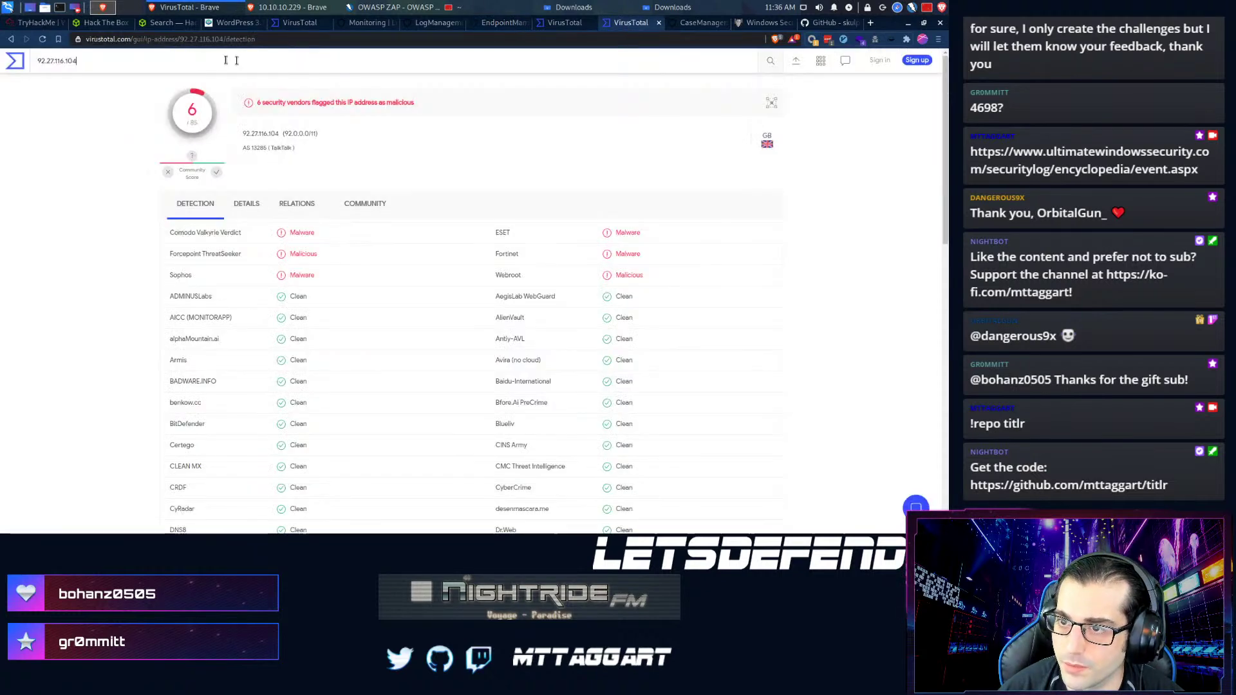
click(181, 61)
key(ctrl+a)
text(140.82.121.3)
key(Return)
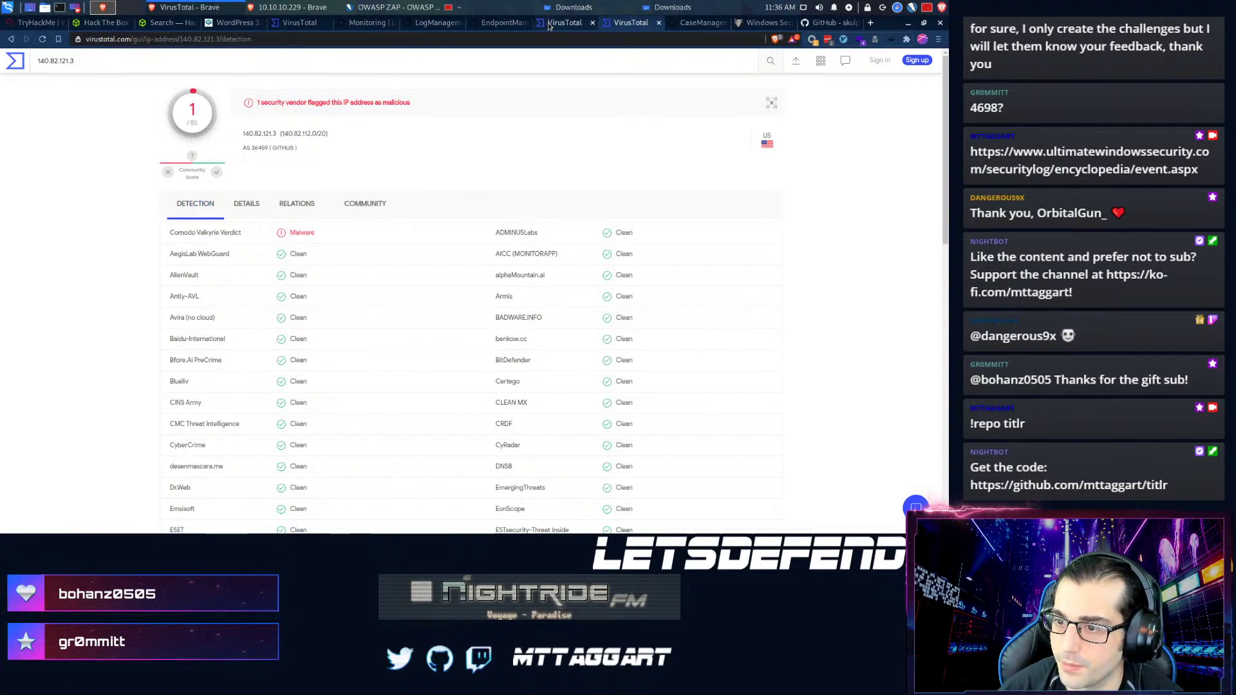
click(497, 23)
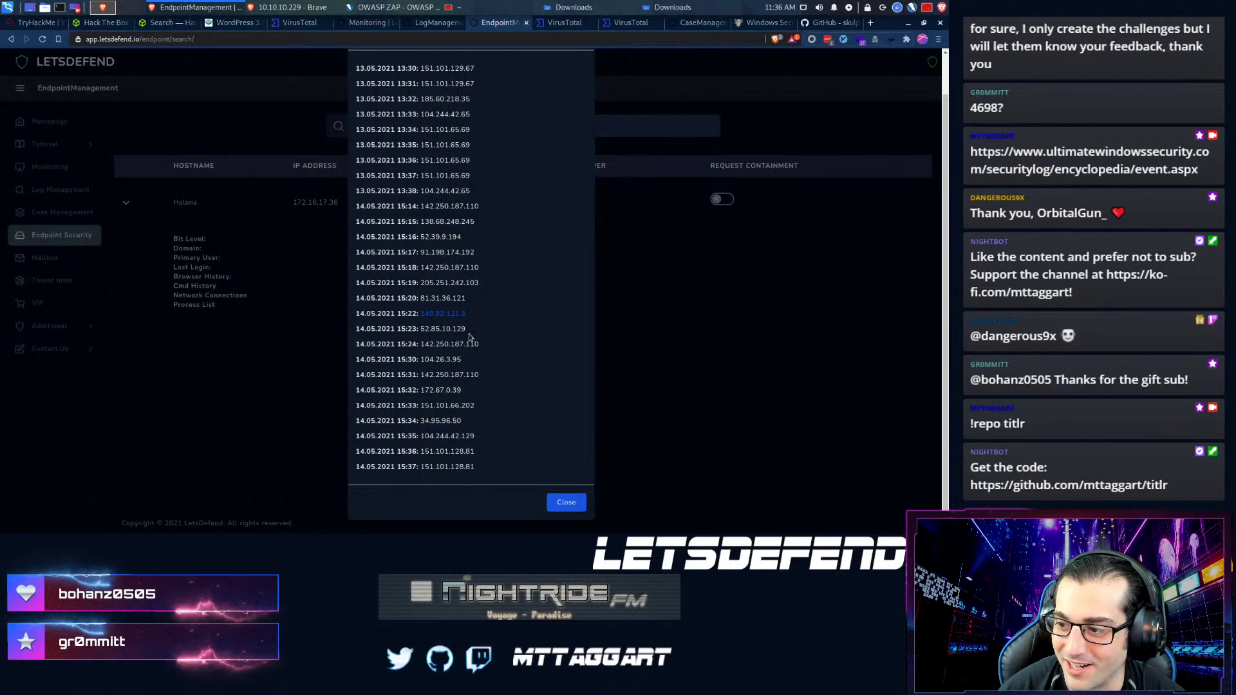
drag(467, 330, 423, 328)
key(ctrl+c)
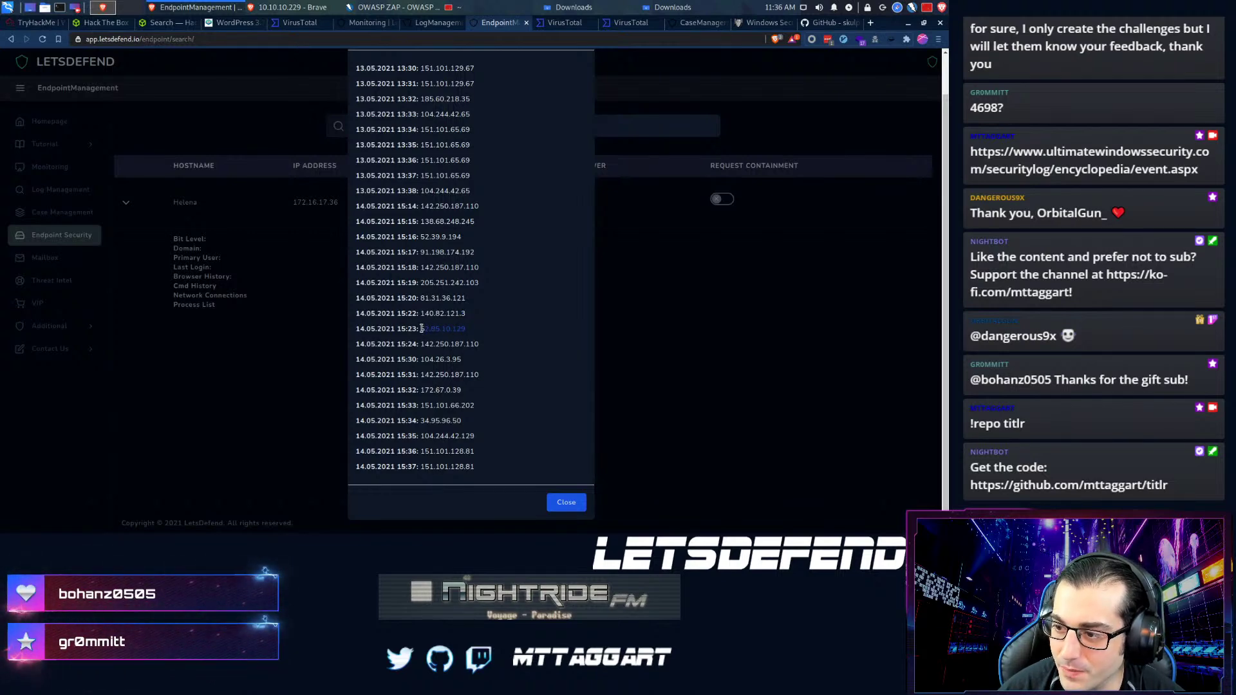
- Look up 52.85.10.129 on VirusTotal, an Amazon IP with zero detections
click(622, 24)
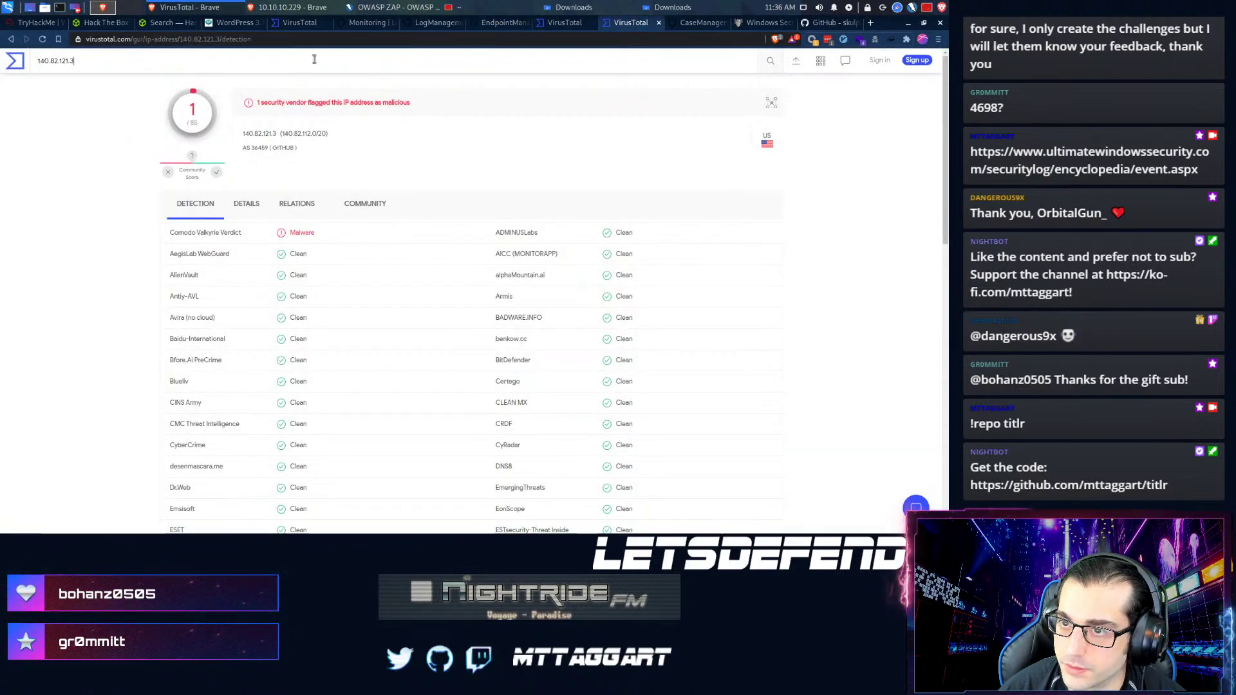
click(274, 57)
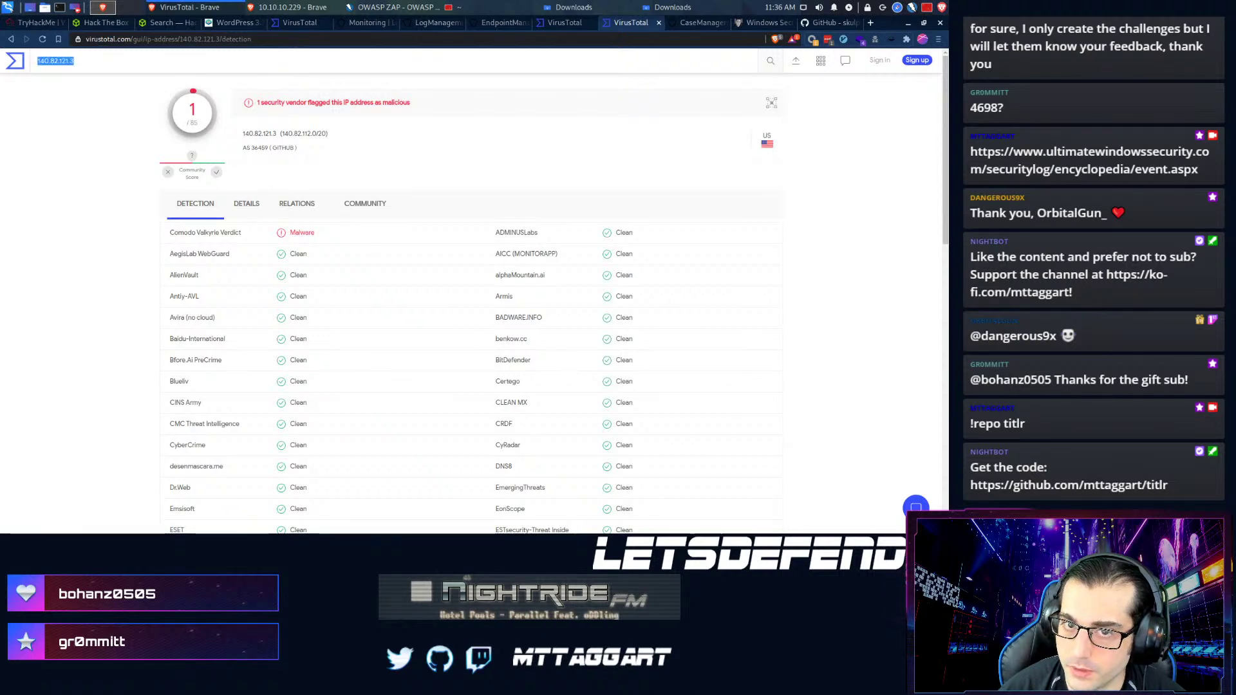
key(ctrl+v)
key(Return)
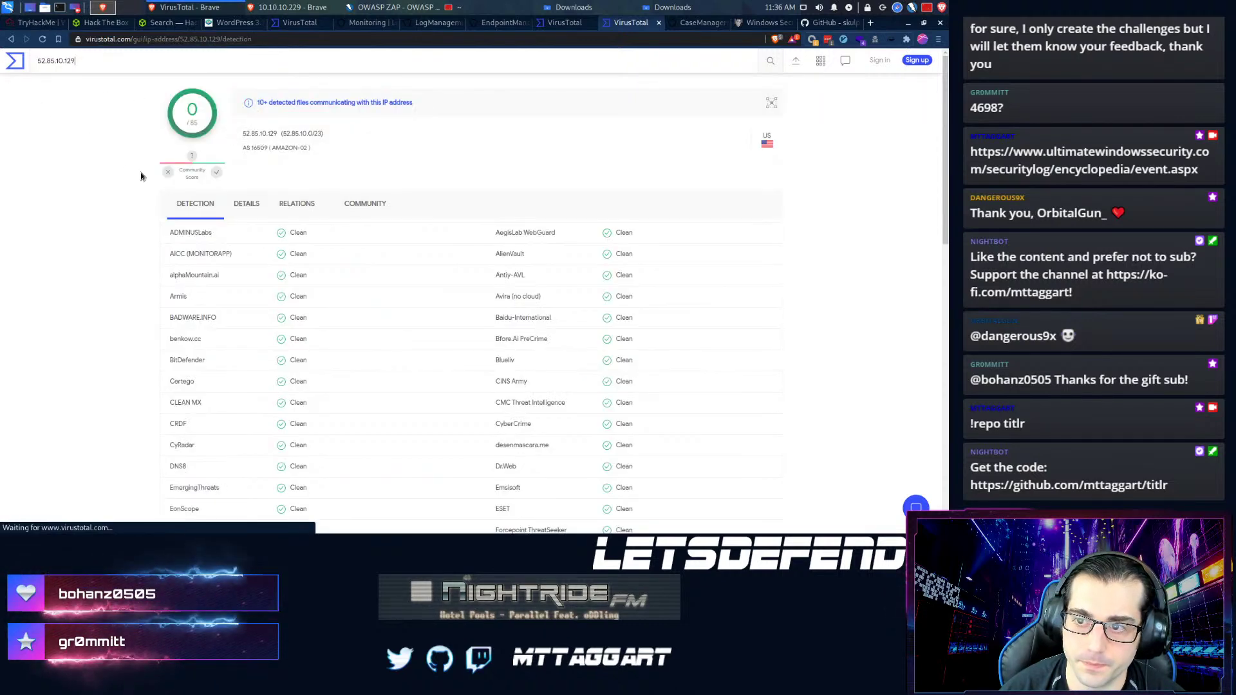
click(557, 27)
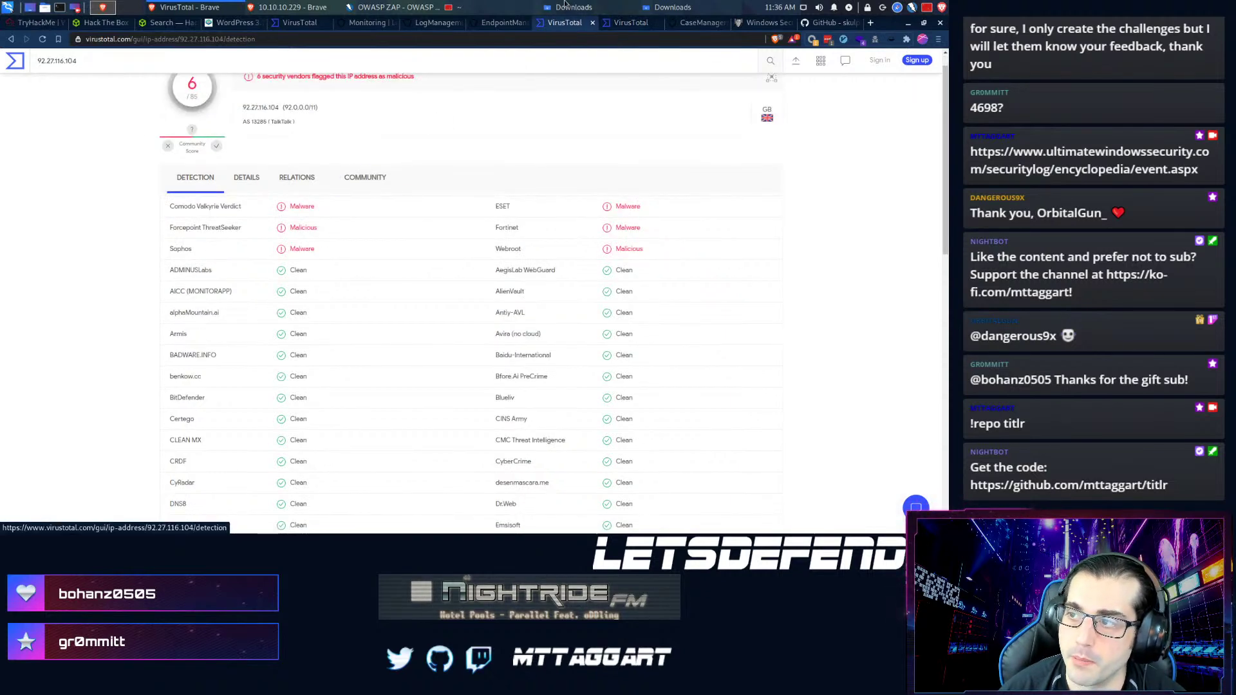
click(490, 24)
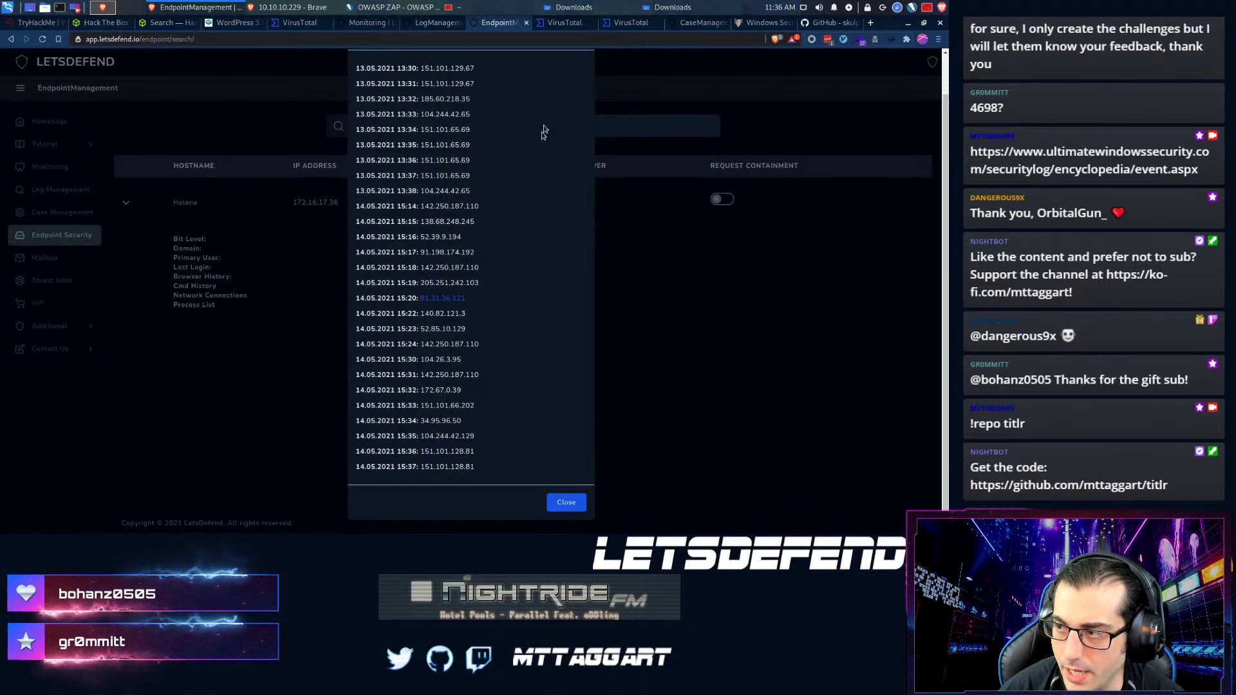
- Look up 81.31.36.121, a Czech IP with zero detections, then close the connections list
click(574, 24)
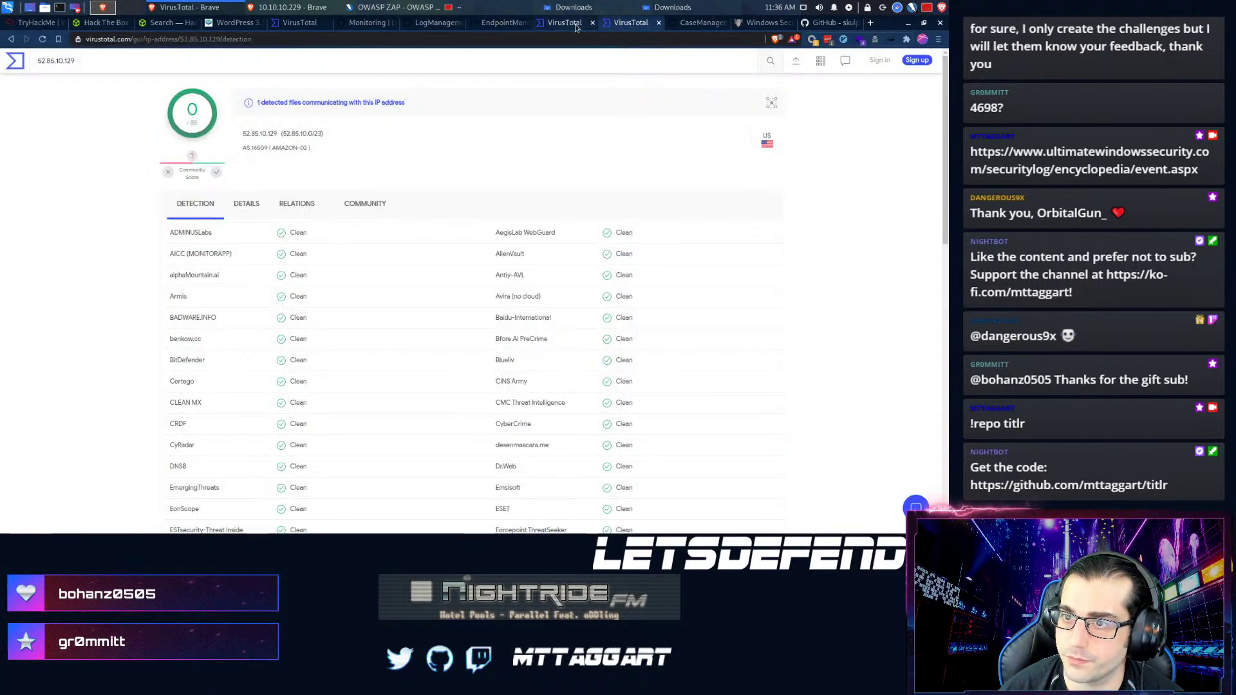
click(628, 25)
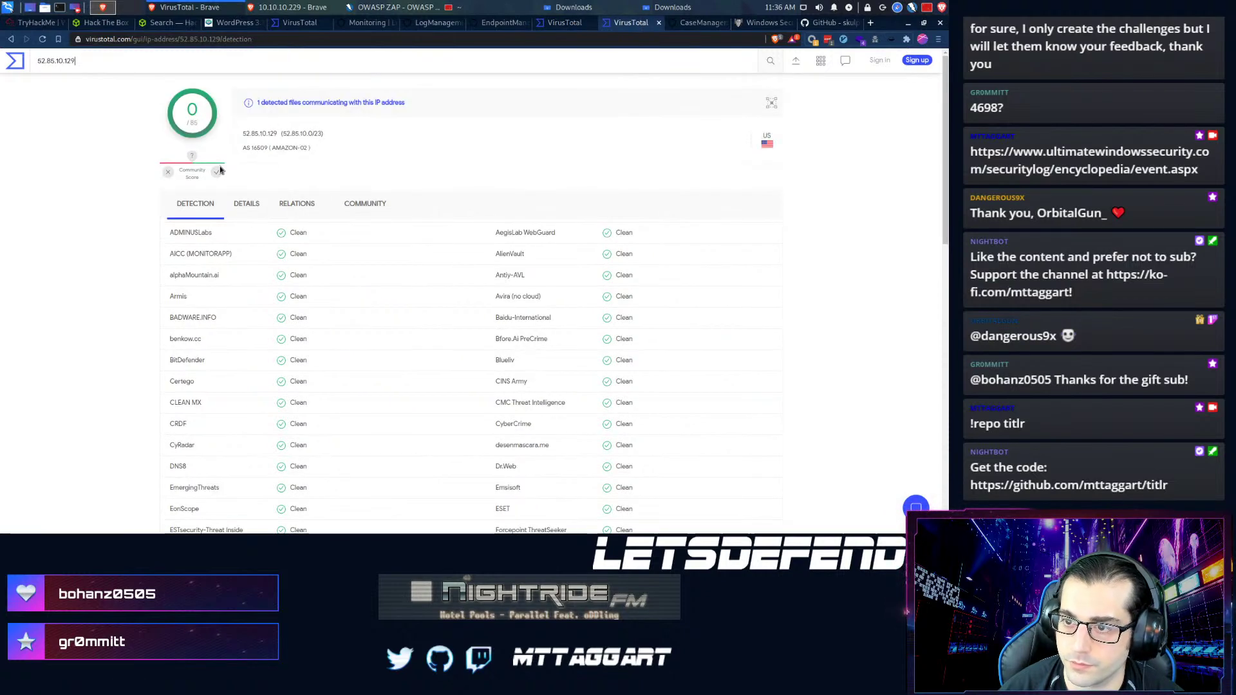
text(81.31.36.121)
key(Return)
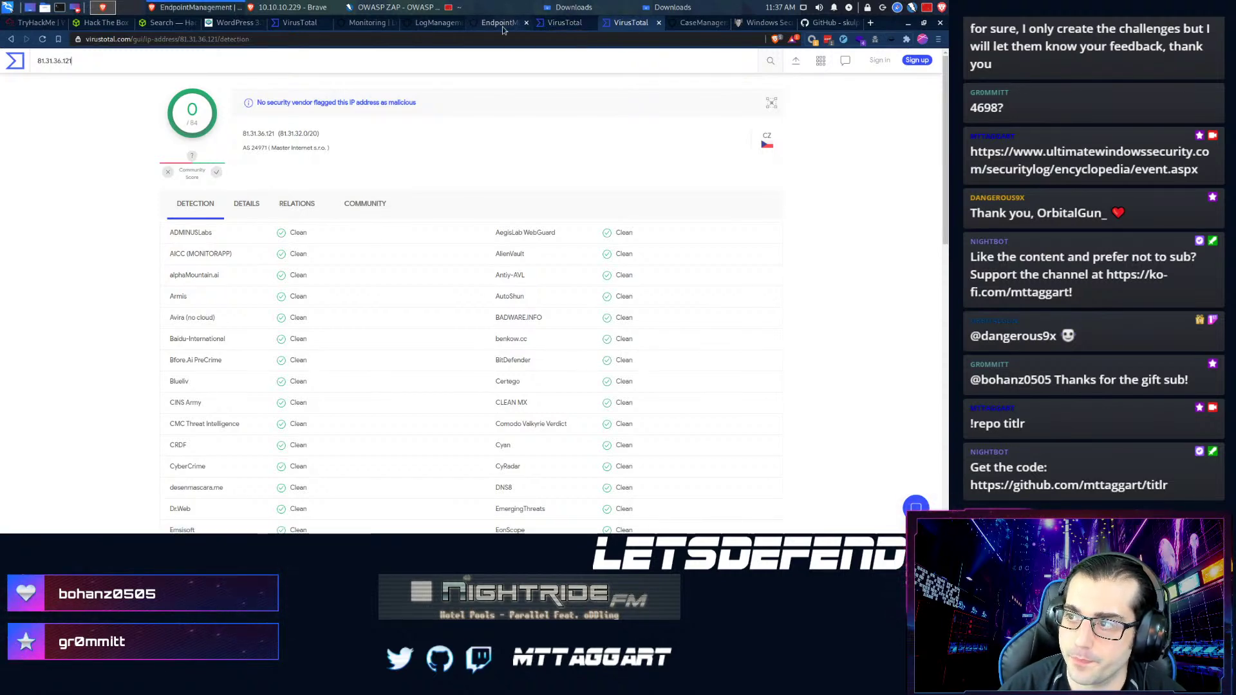
click(502, 26)
click(565, 506)
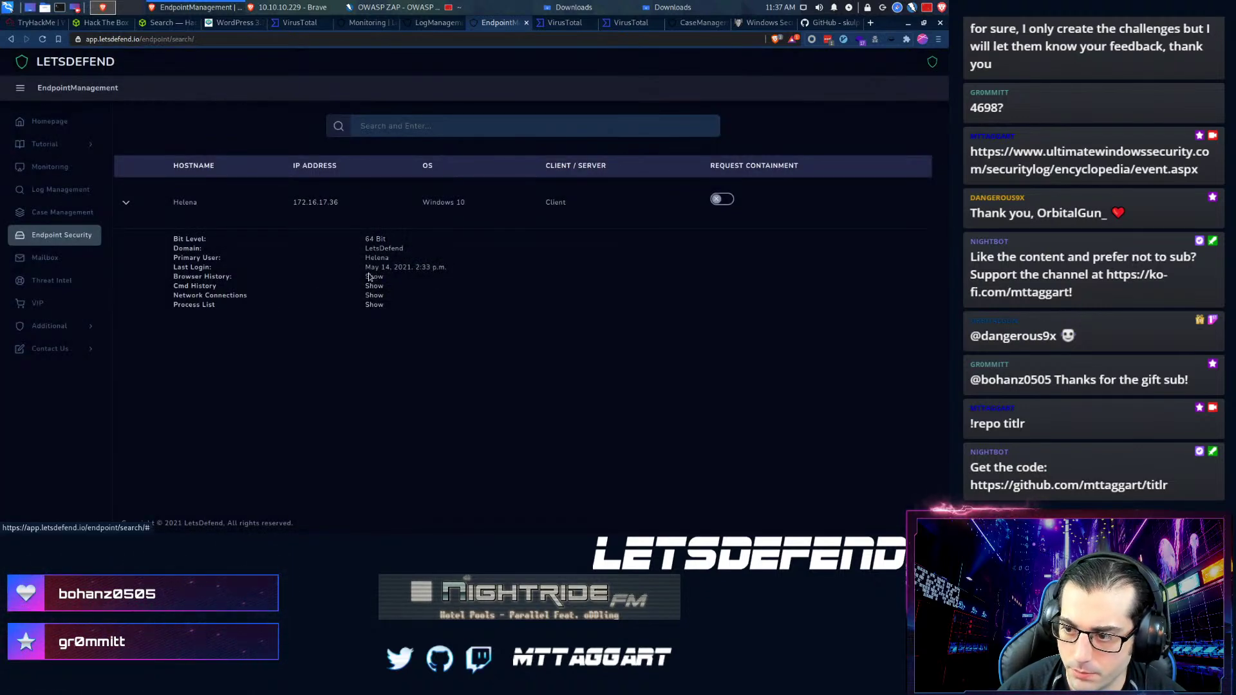
- Open the FeedBurner and rarbgmirror.org torrent links from the endpoint's browser history, closing each afterwards
click(372, 276)
scroll(399, 351, down, 5)
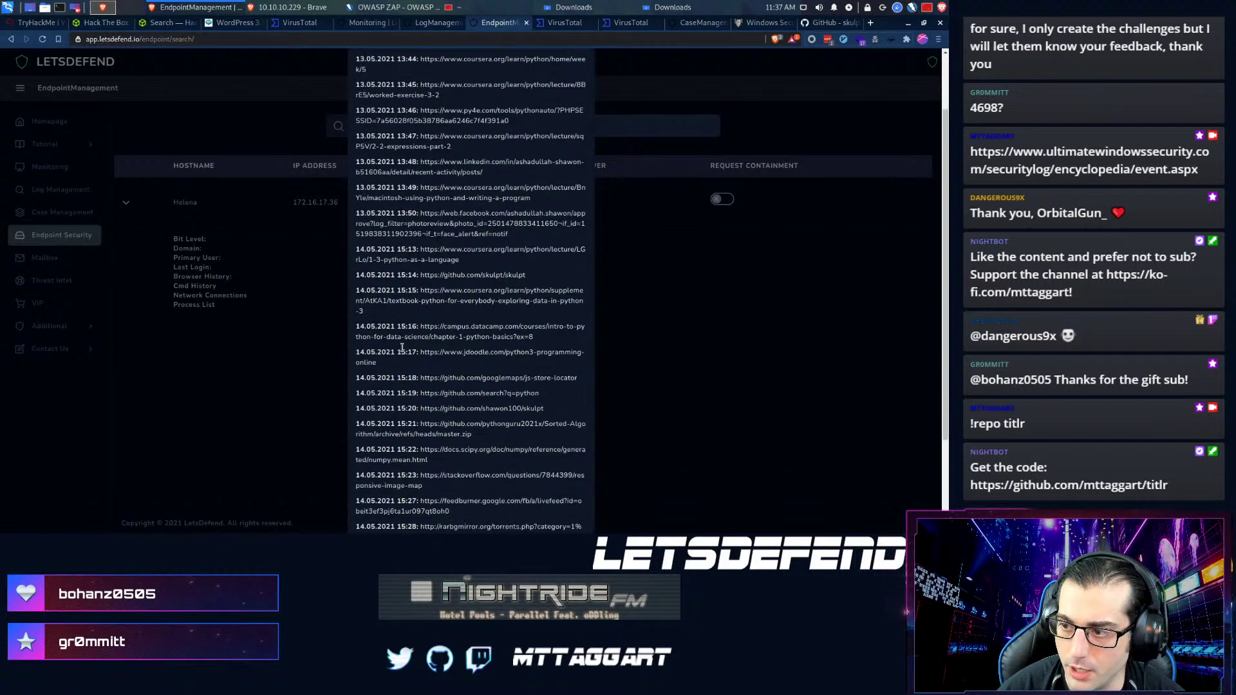
scroll(425, 271, down, 3)
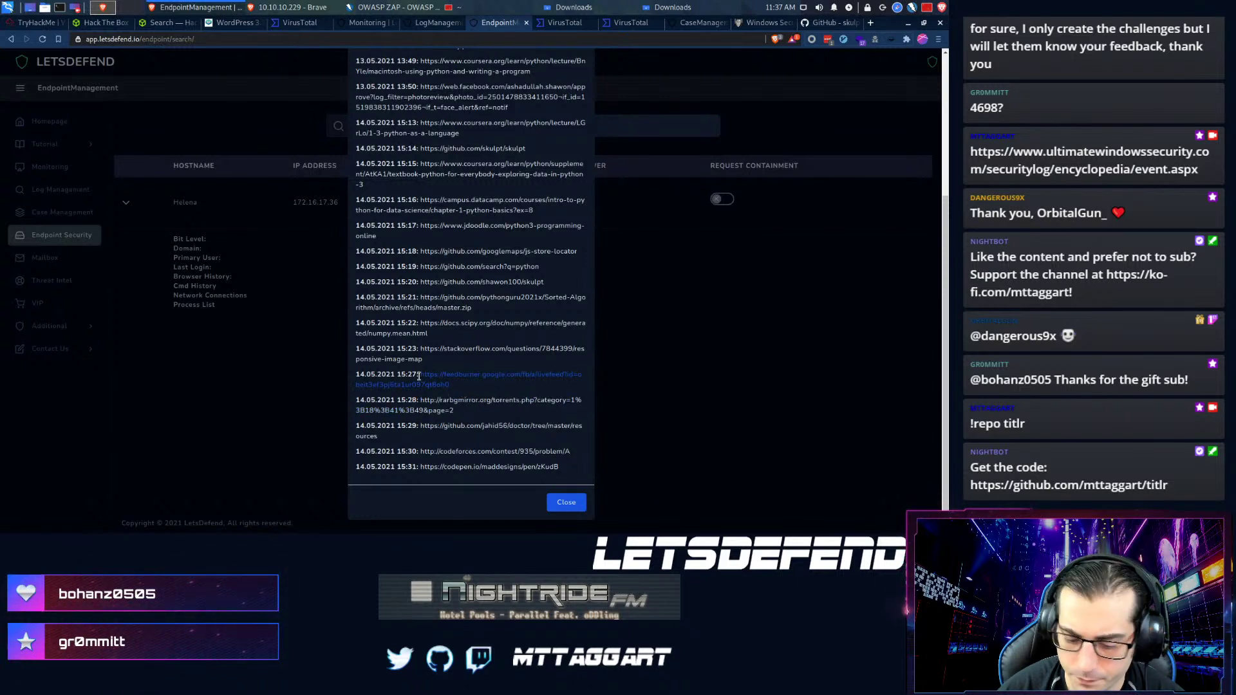
click(422, 384)
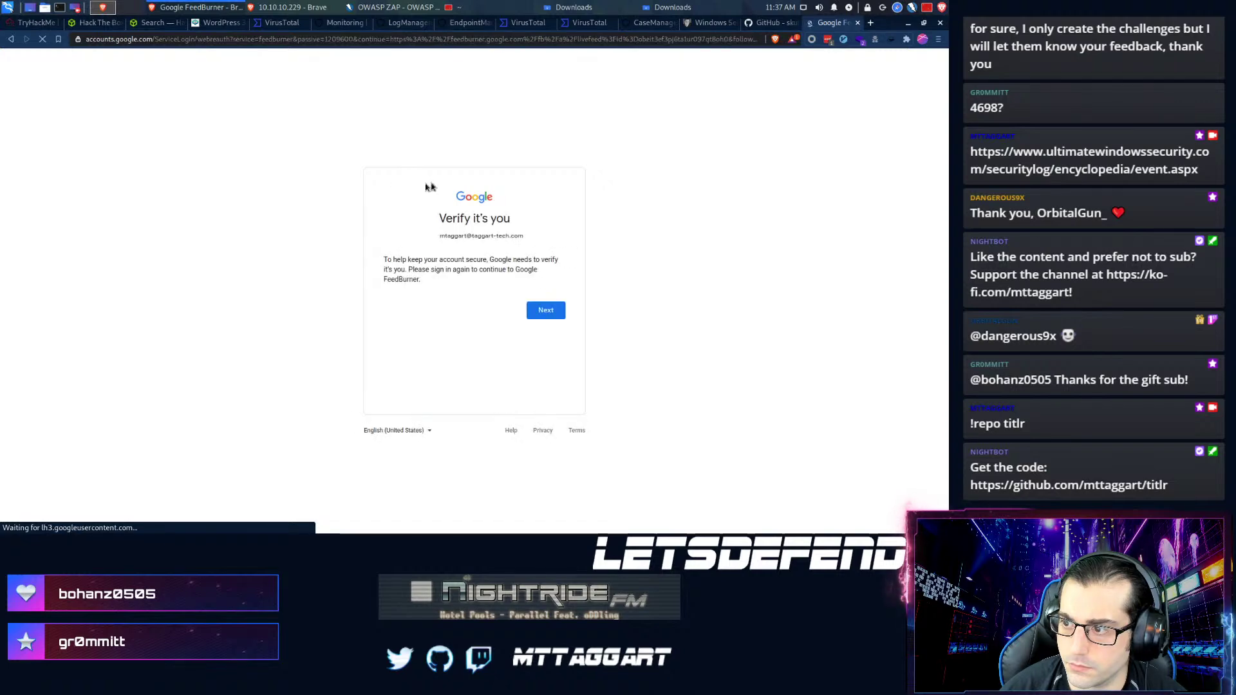
key(ctrl+w)
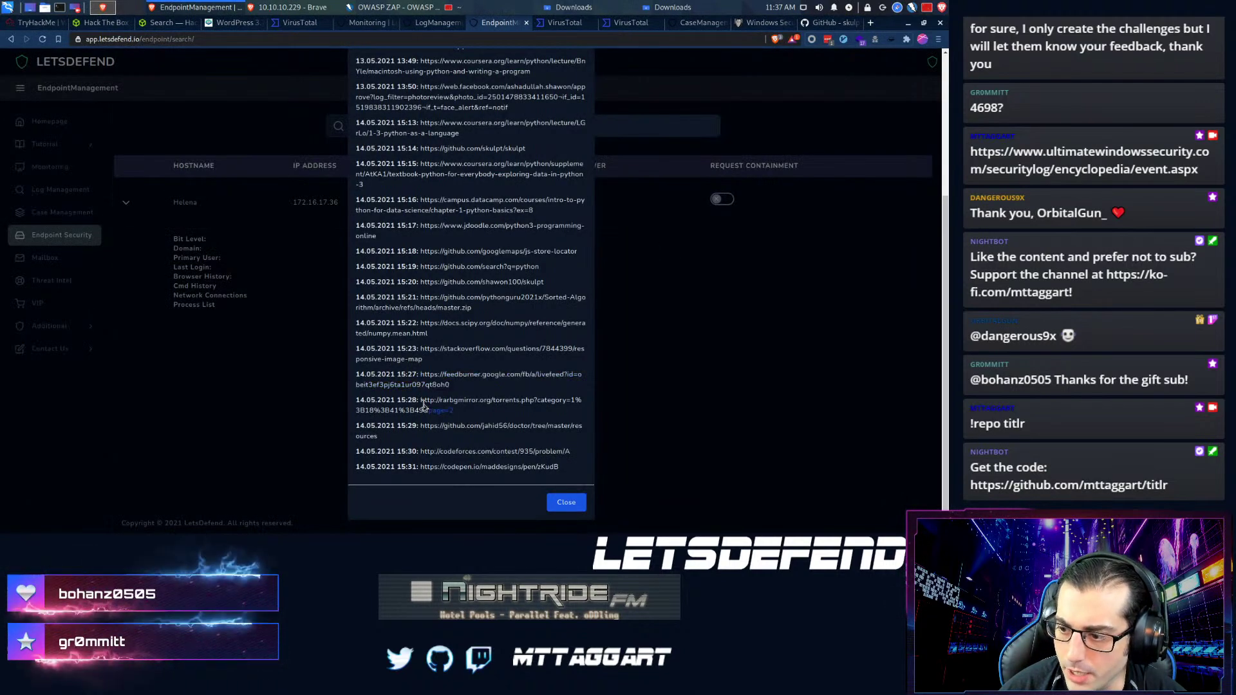
click(674, 406)
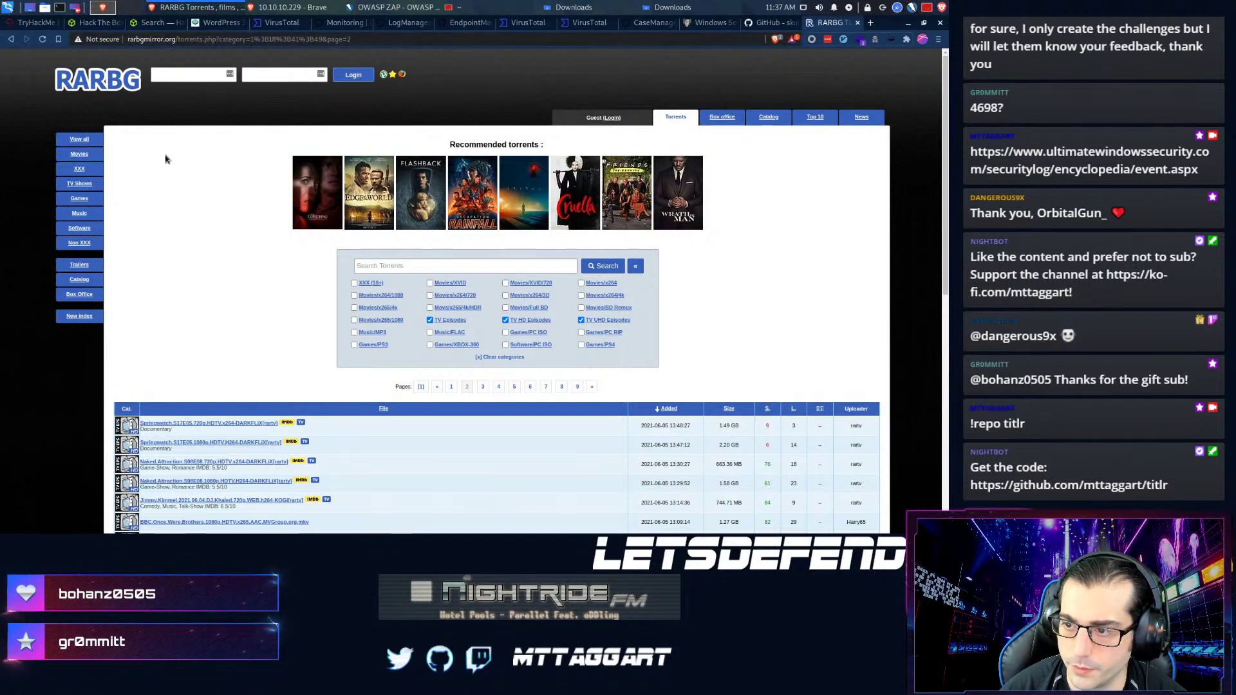
key(ctrl+w)
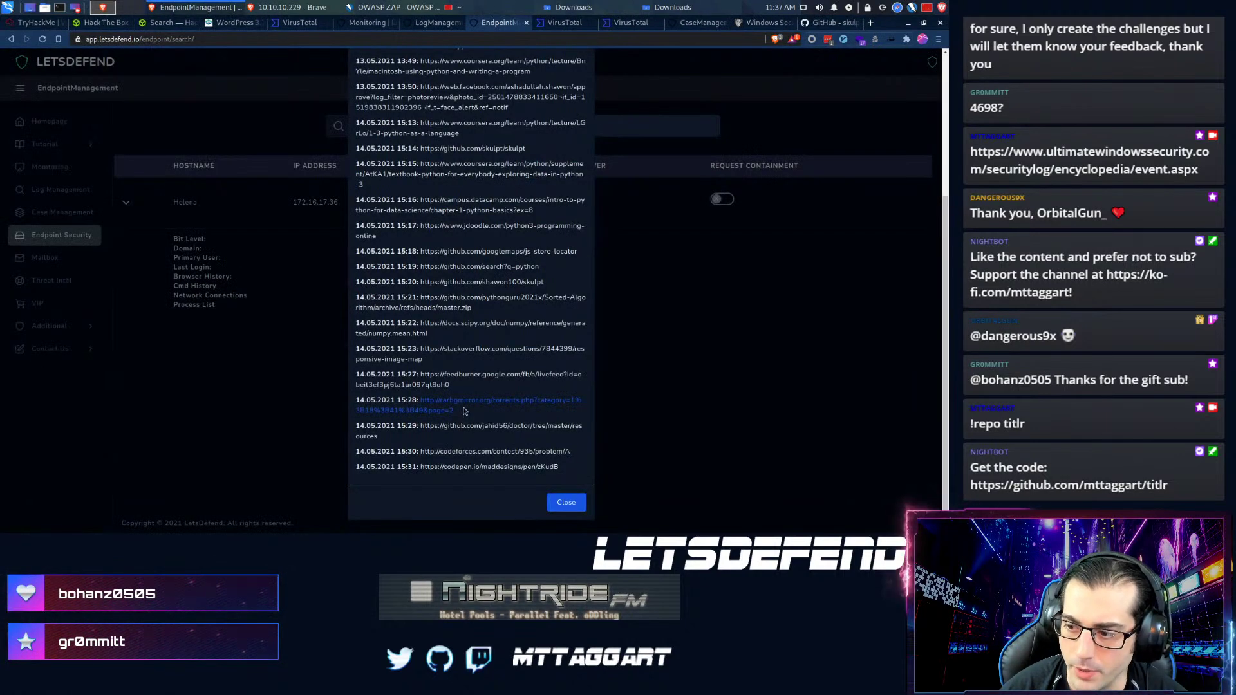
- Open the 15:29 GitHub link and browse the doctor repository's files and Laravel README
click(423, 432)
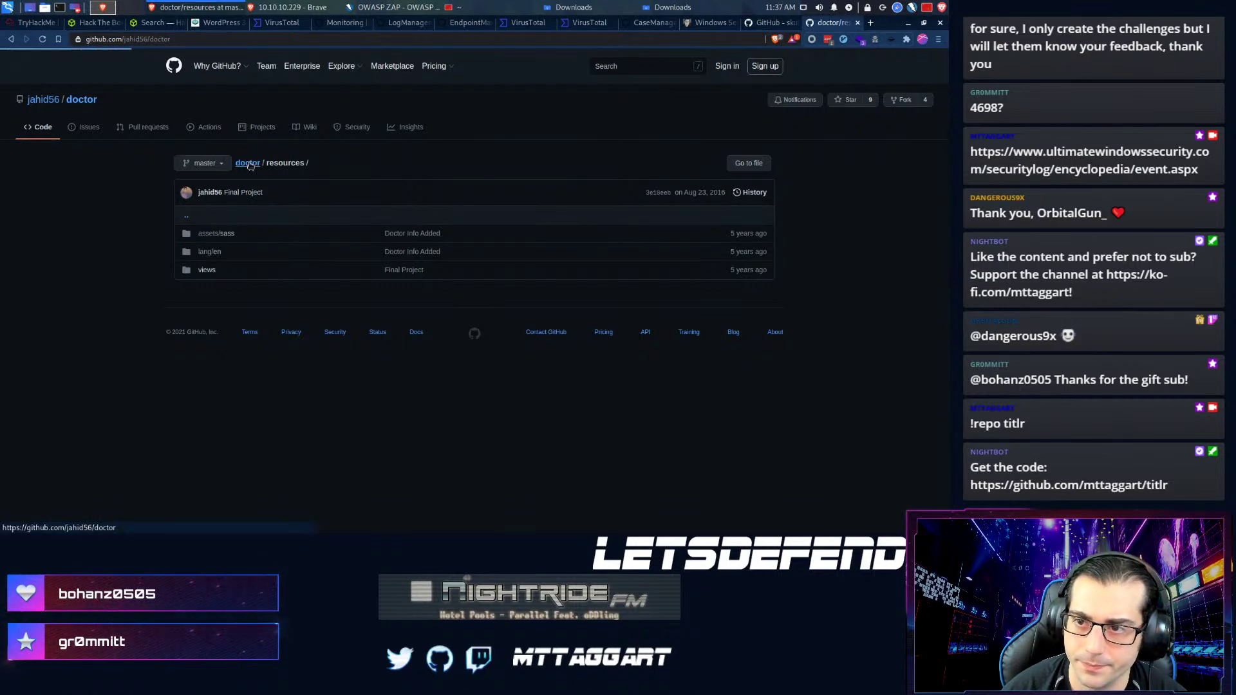
click(248, 163)
scroll(137, 307, down, 4)
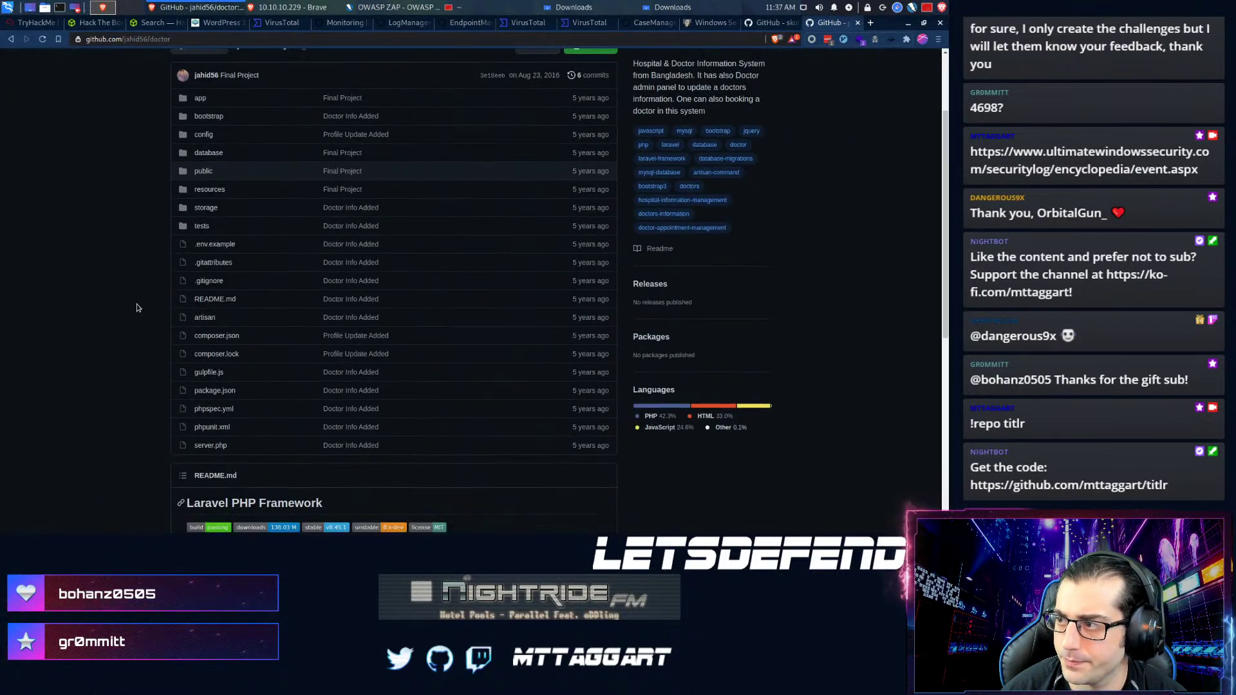
scroll(136, 308, down, 2)
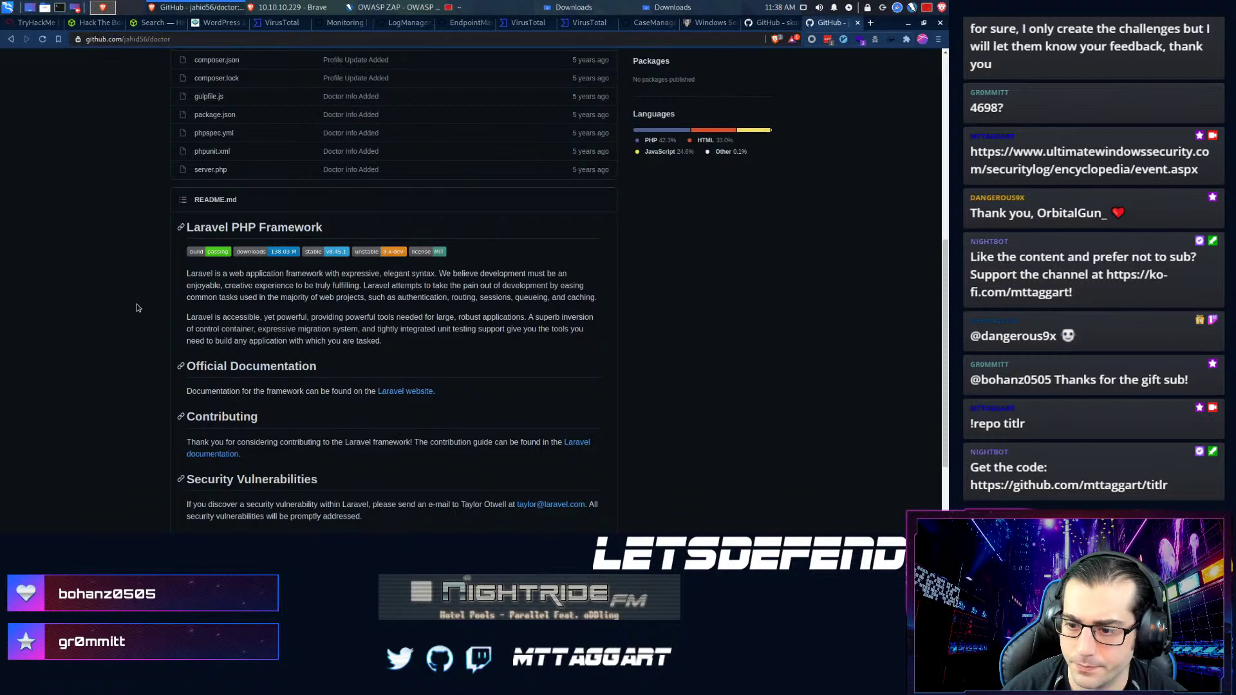
scroll(136, 307, up, 3)
scroll(137, 308, up, 3)
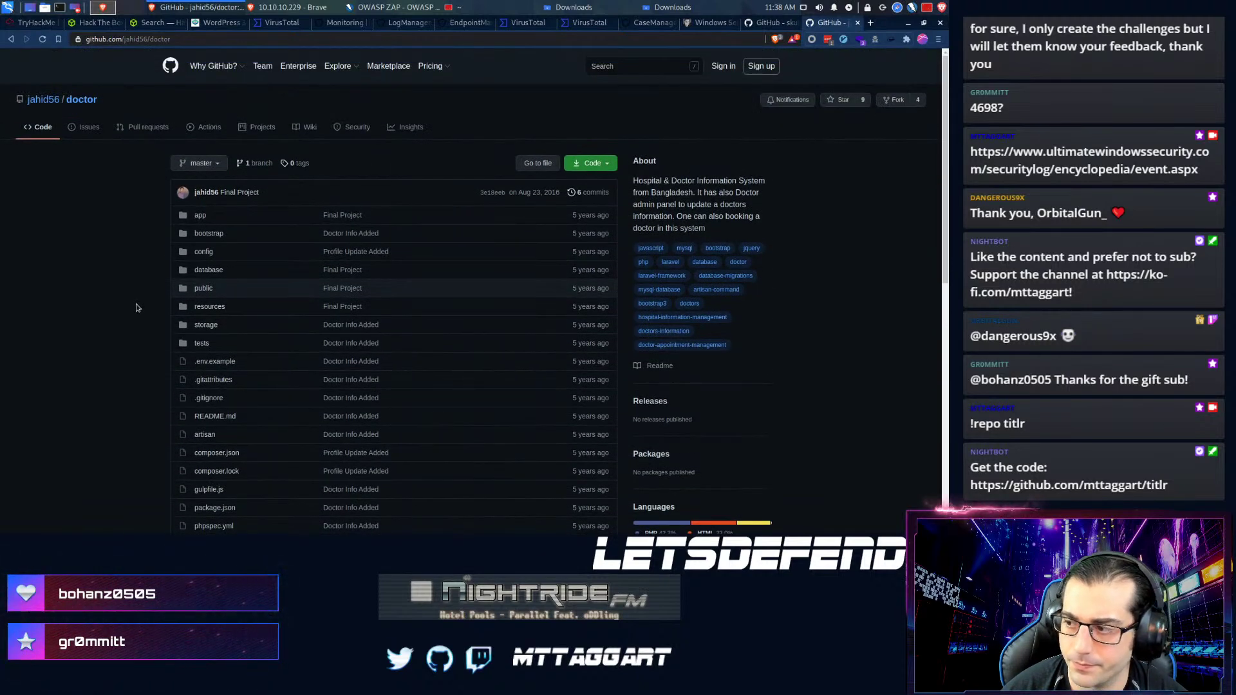
scroll(137, 308, down, 1)
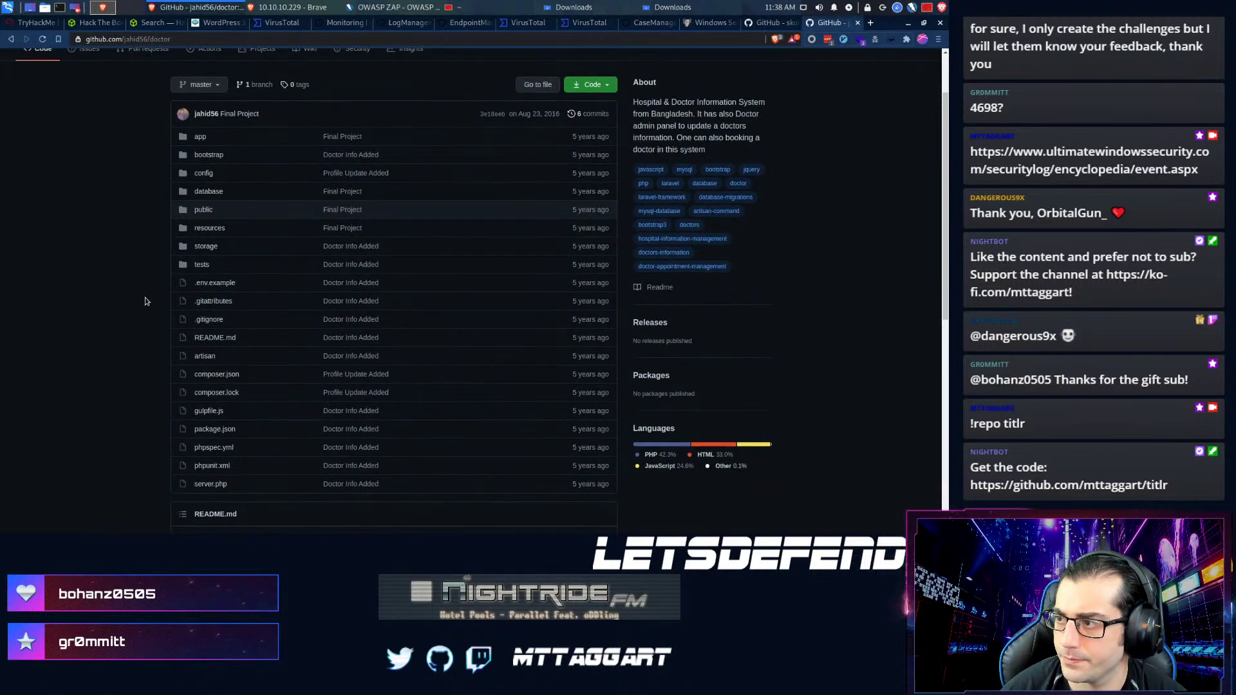
drag(722, 146, 637, 111)
click(644, 116)
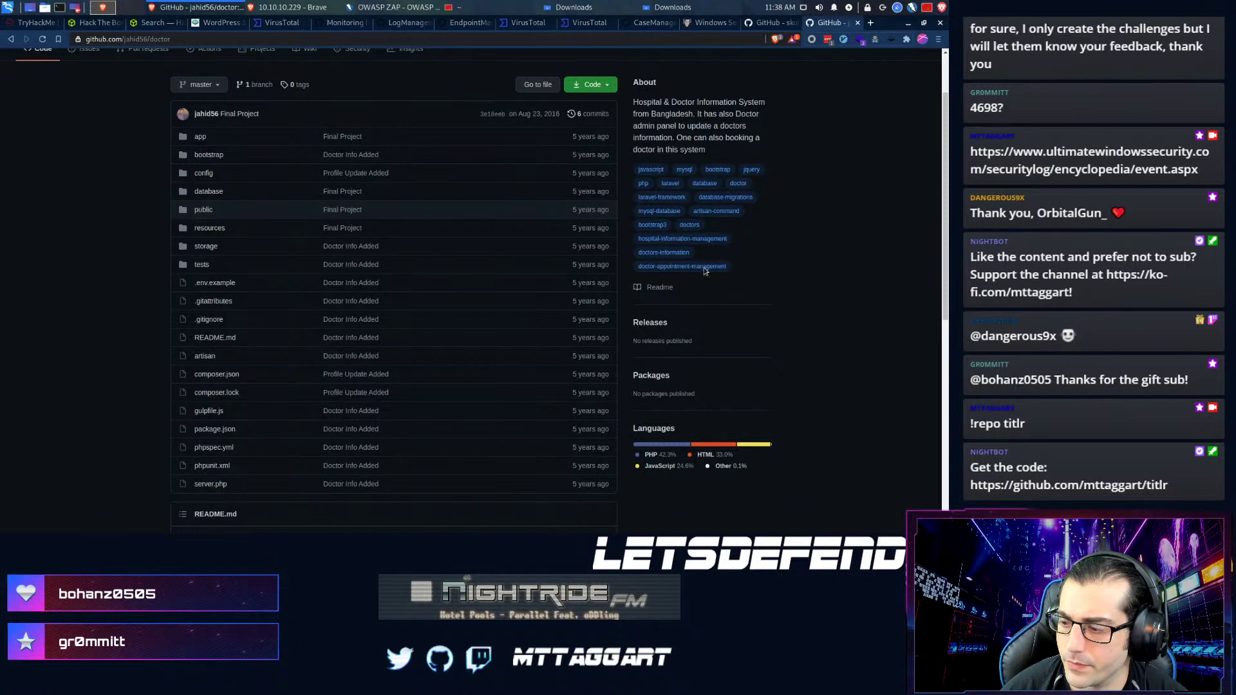
scroll(669, 319, down, 6)
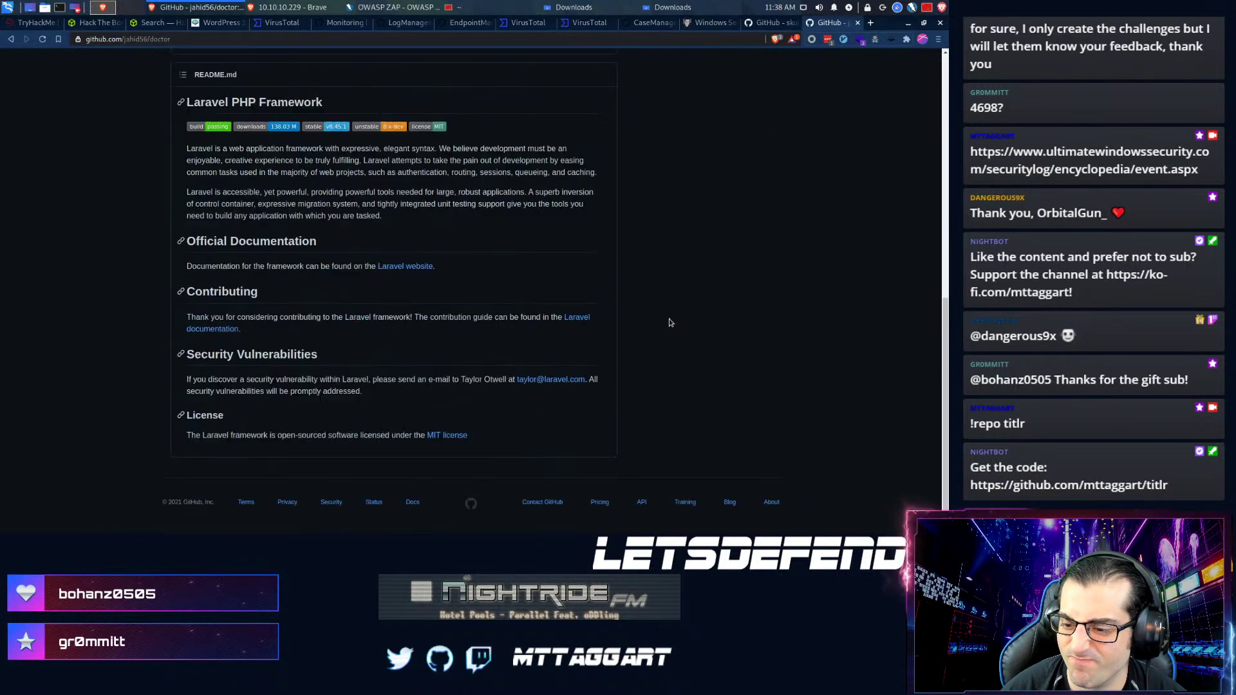
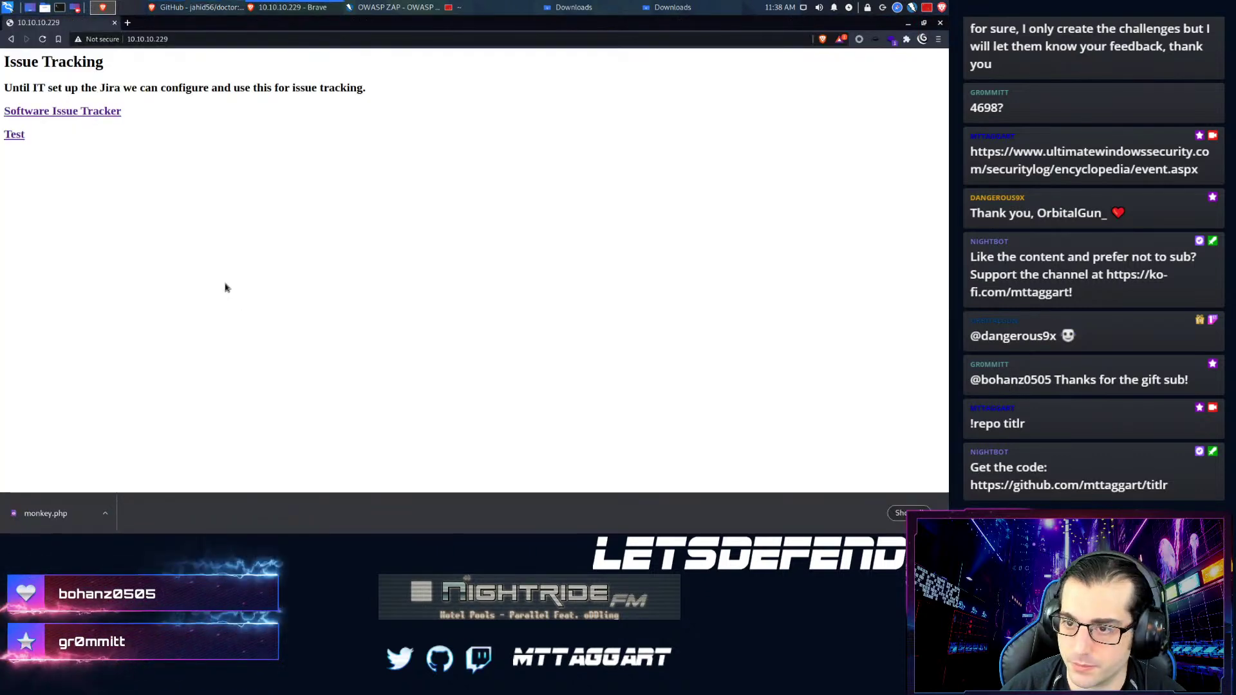
- Open resources/views/welcome.blade.php in the jahid56/doctor GitHub repository to read its code
key(alt+Tab)
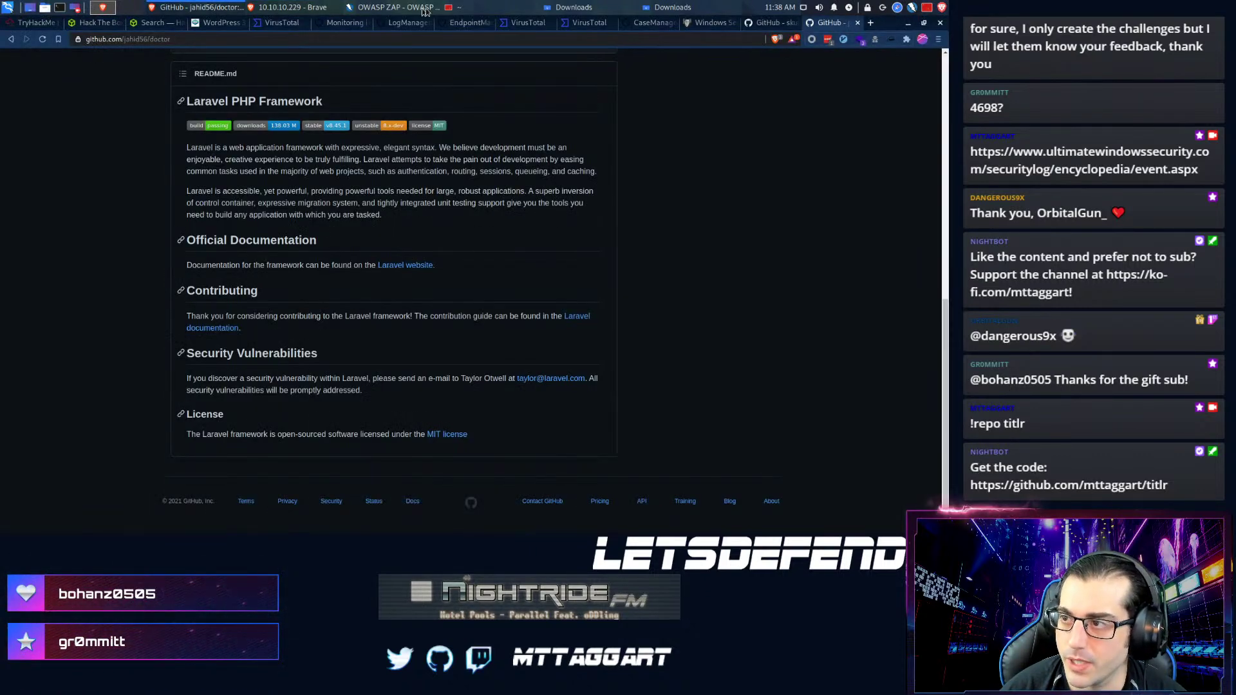
scroll(436, 223, up, 5)
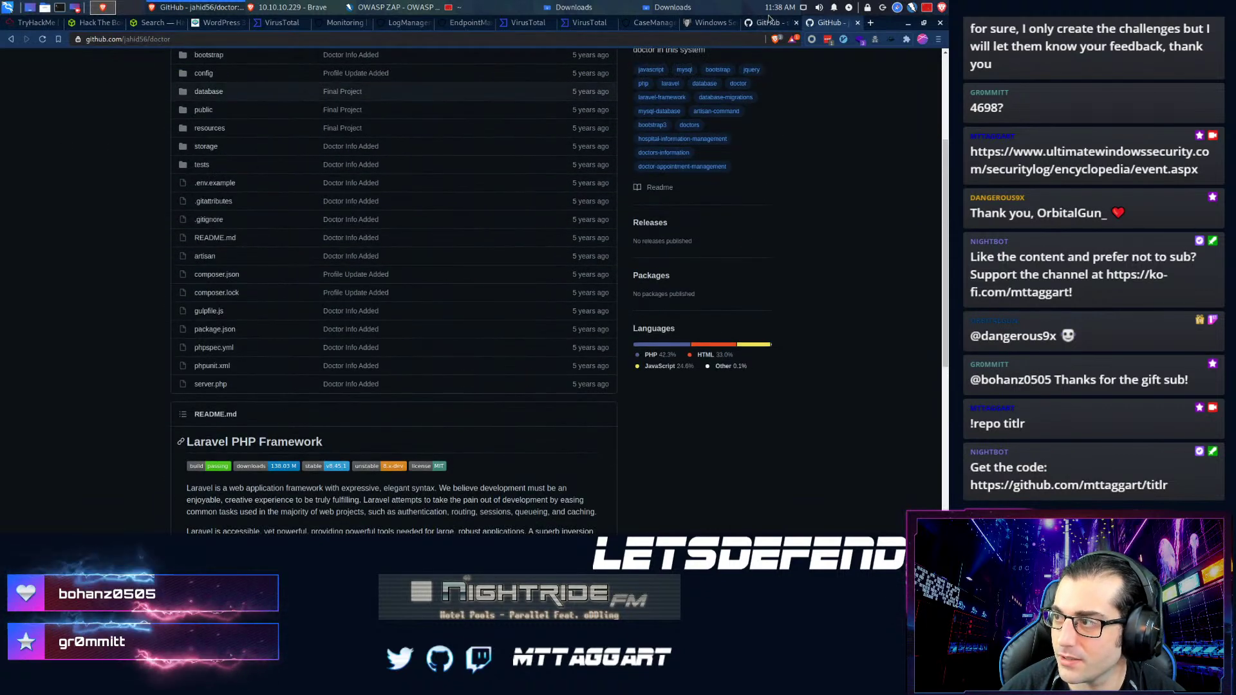
click(452, 23)
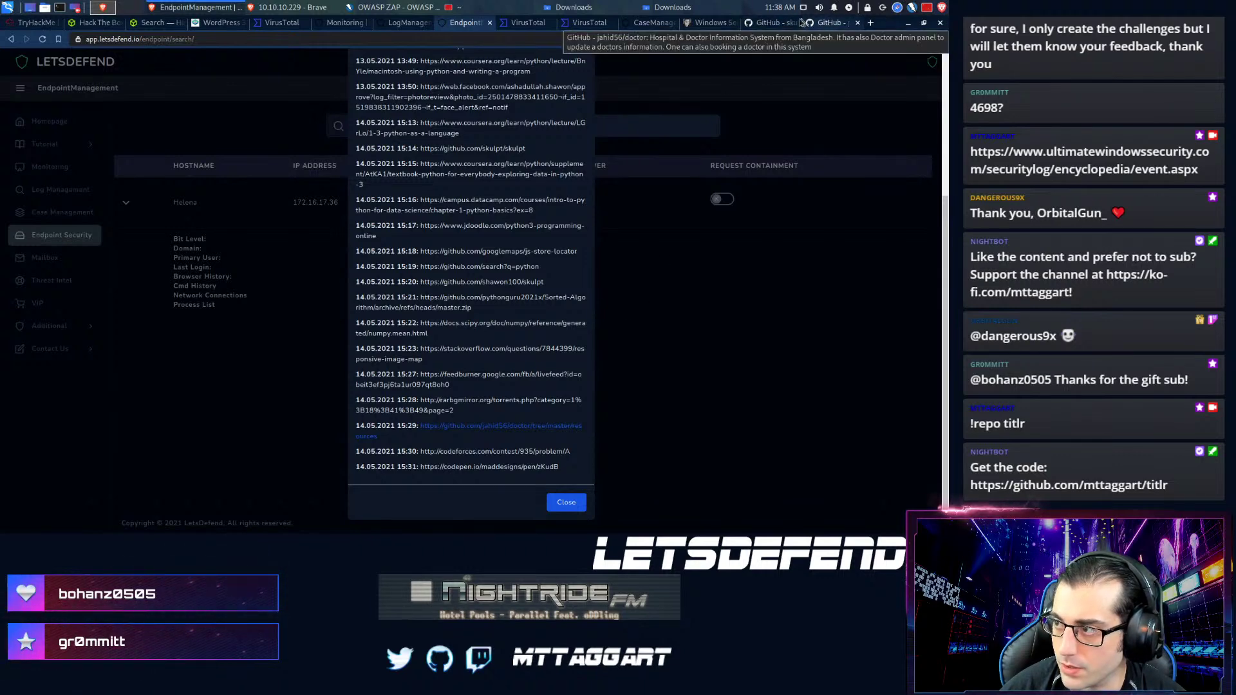
click(769, 23)
click(818, 21)
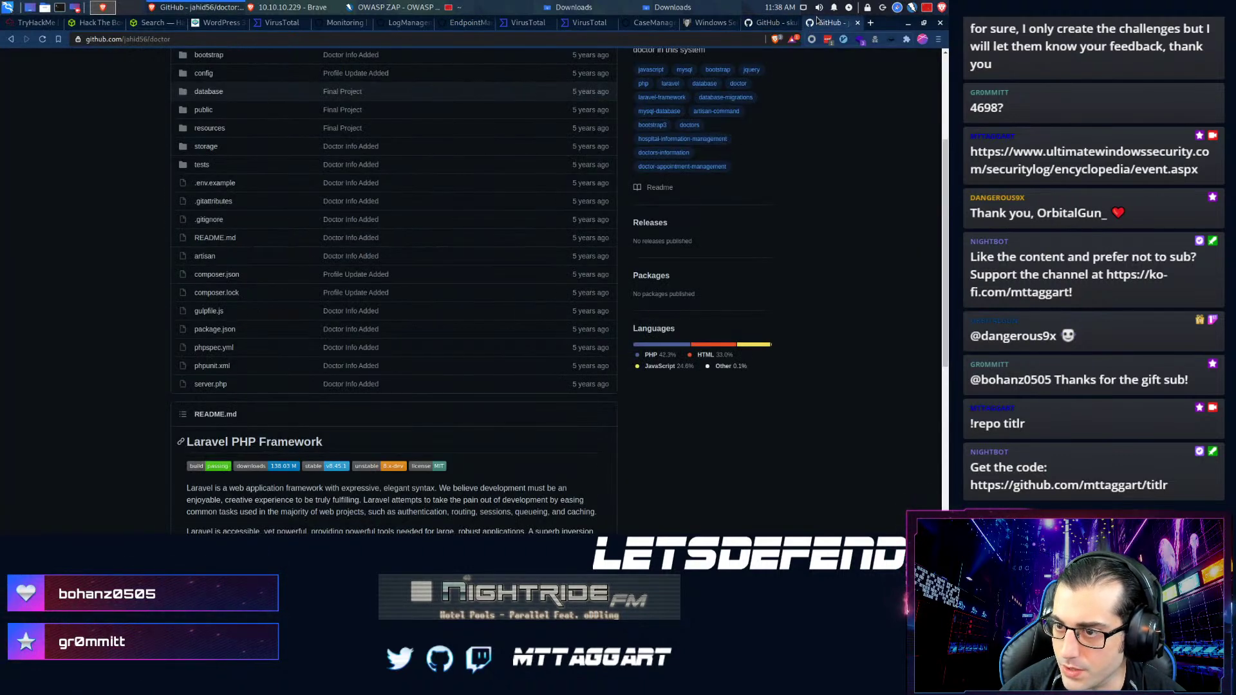
click(217, 130)
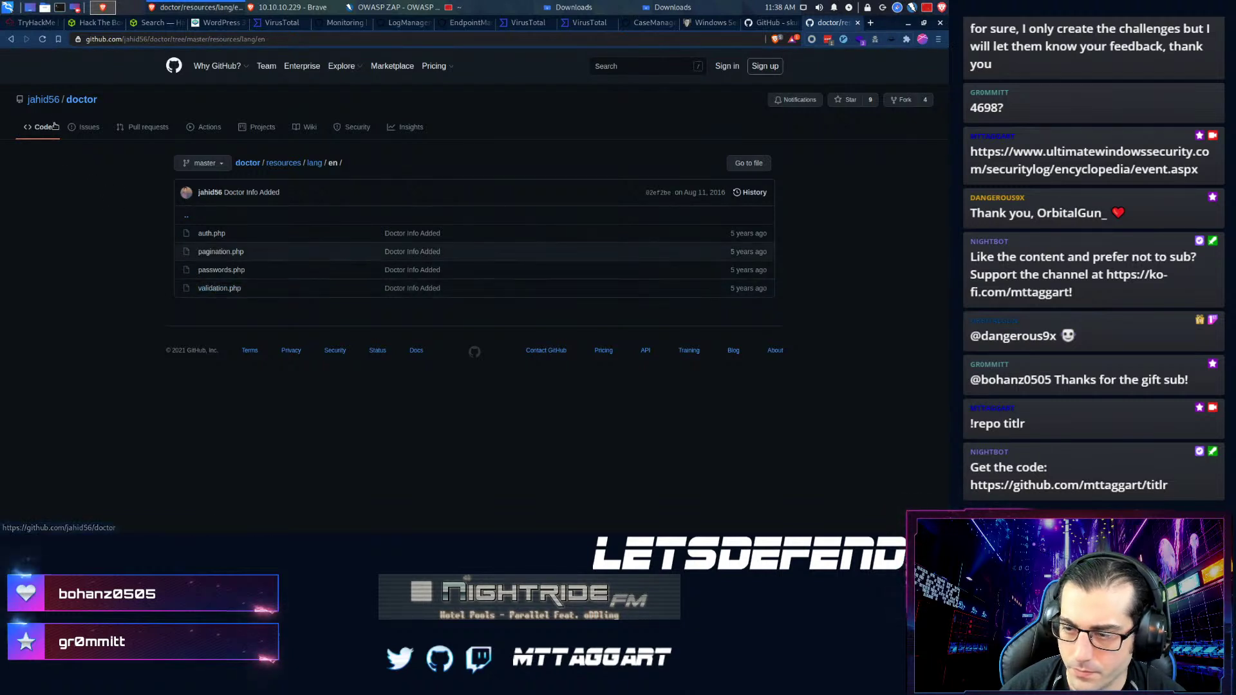
click(11, 39)
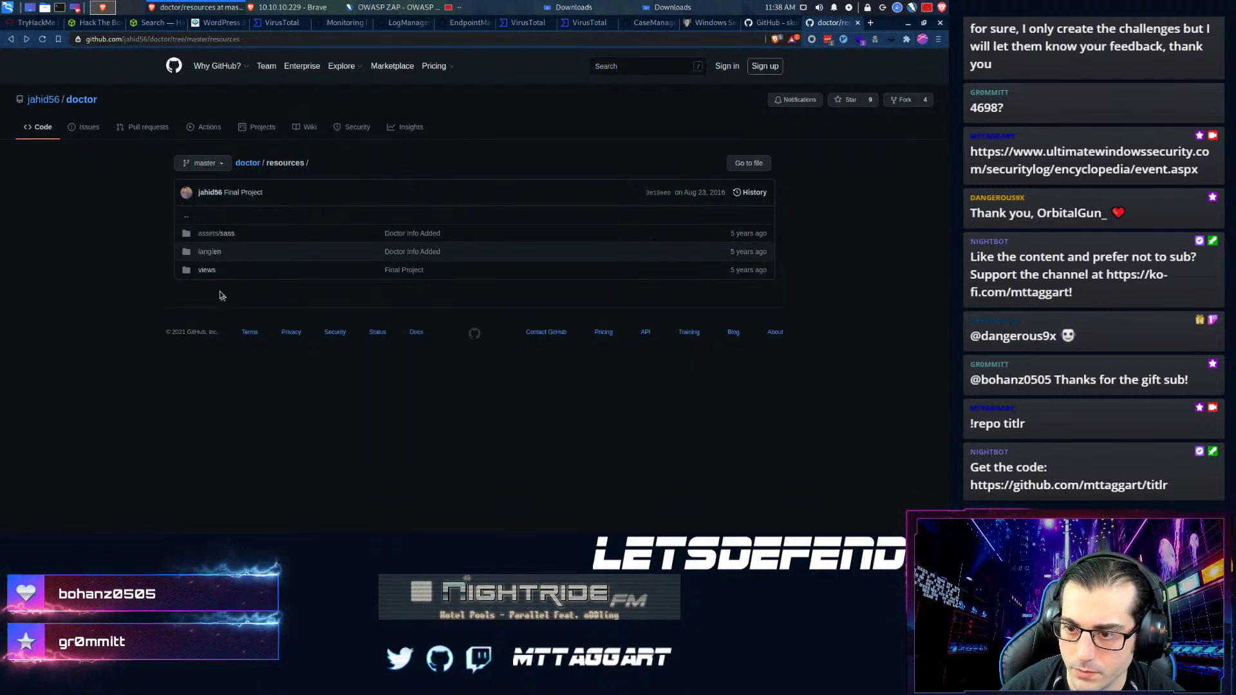
click(207, 270)
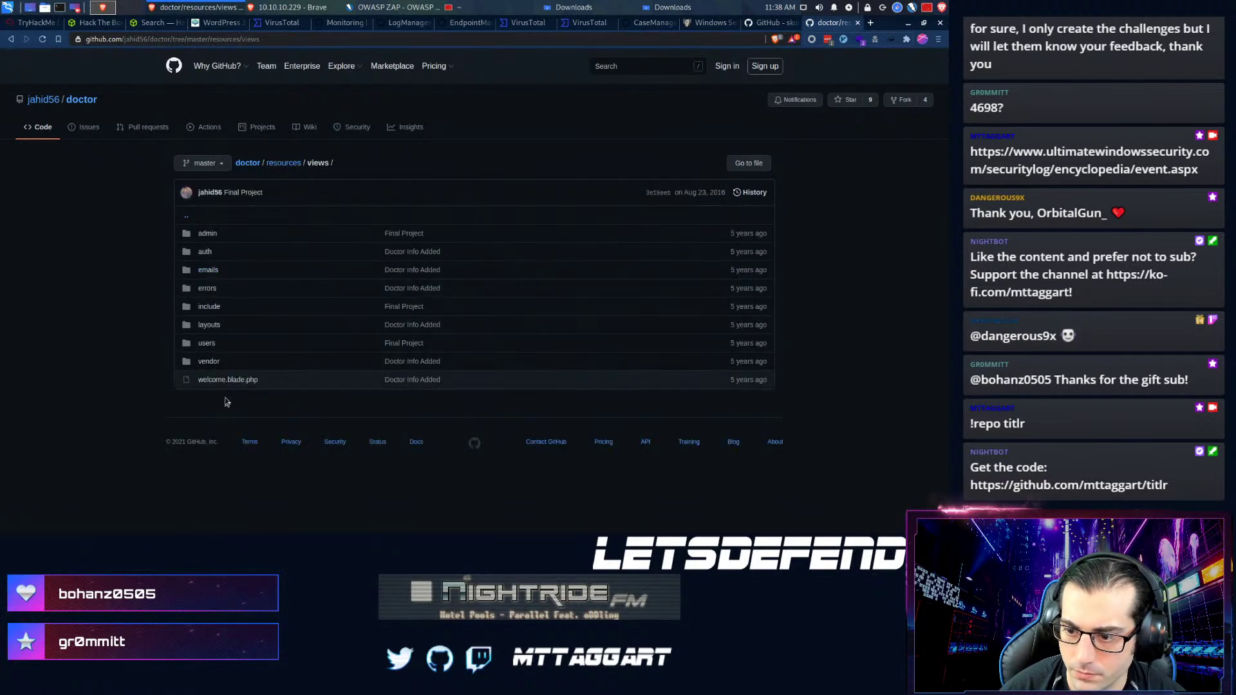
click(227, 380)
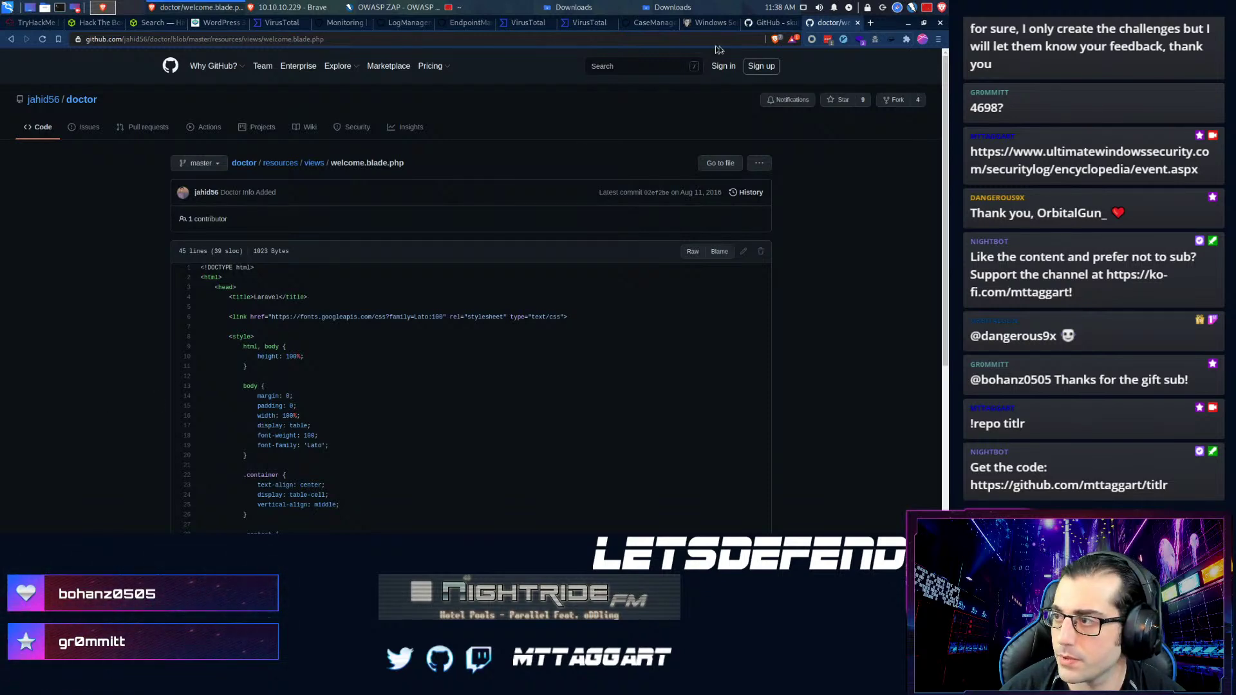
- Return from the GitHub pages to the SOC144 incident details in CaseManagement
click(753, 26)
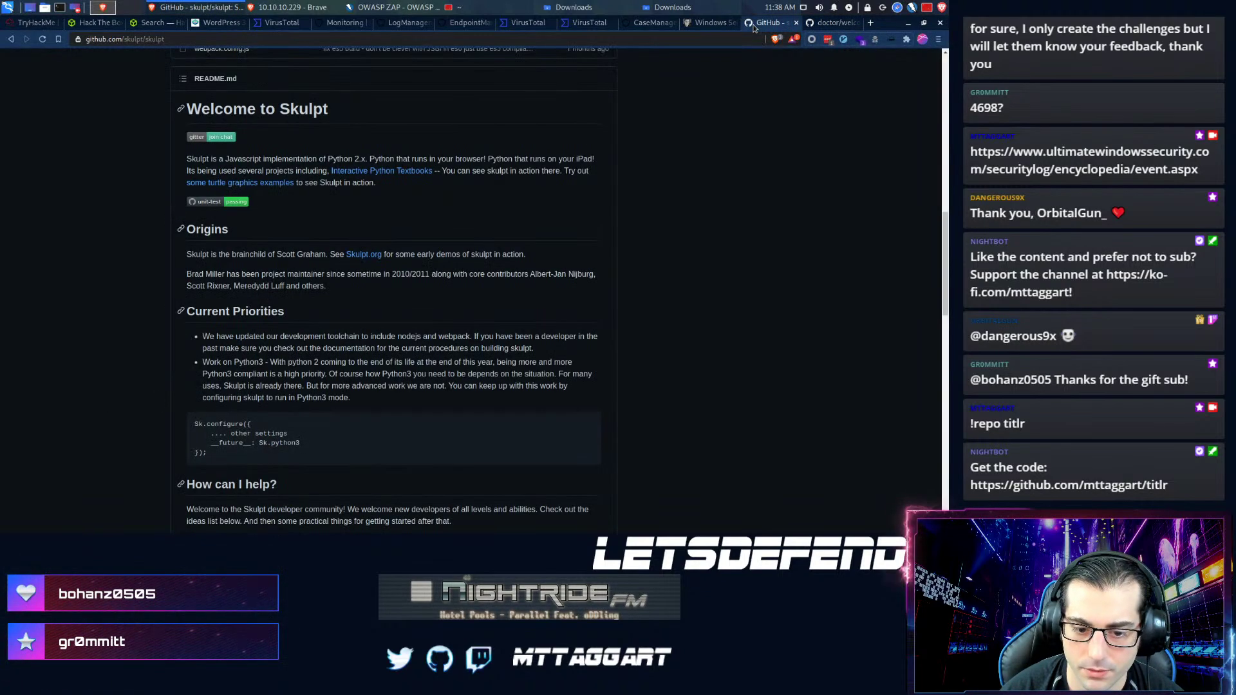
click(824, 23)
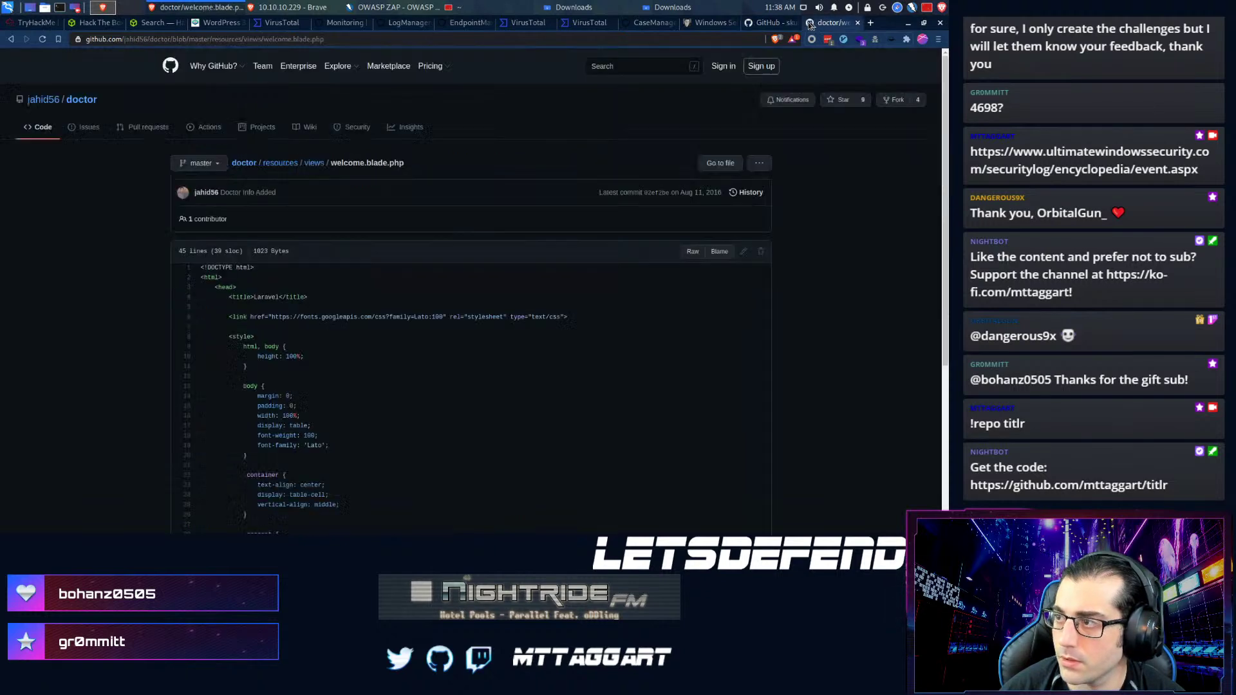
click(651, 23)
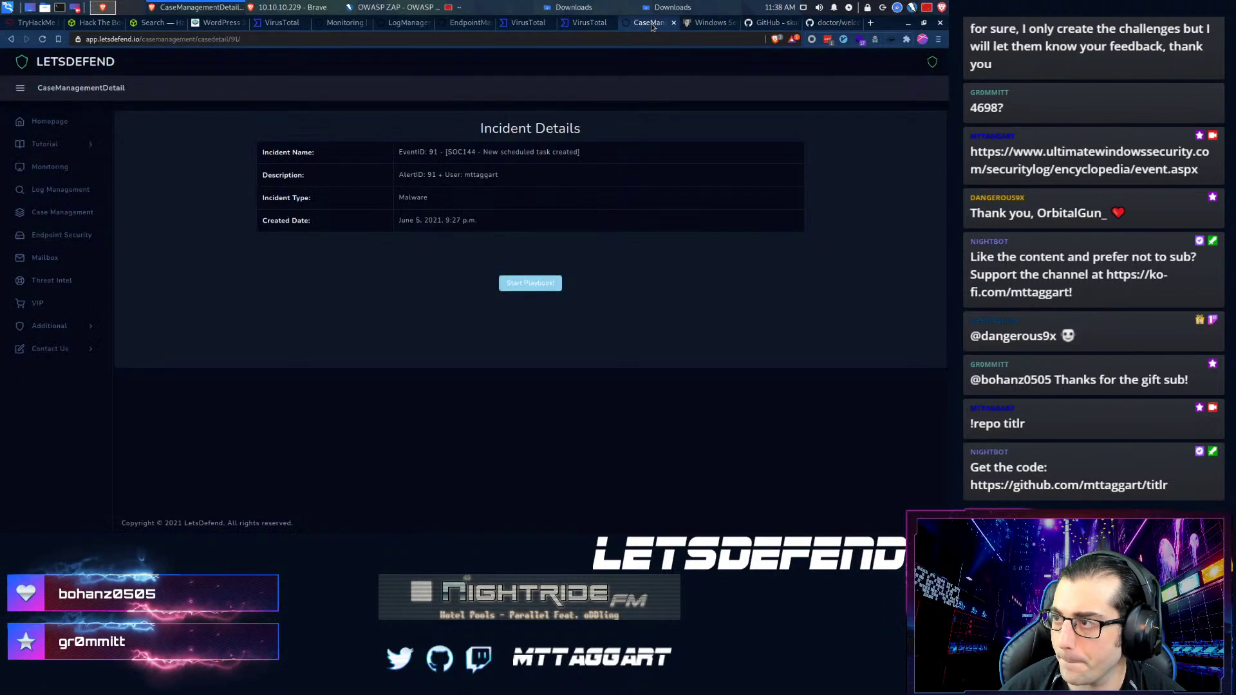
- Load the Sorted-Algorithm repository from the history's master.zip link, which returns 404
click(488, 24)
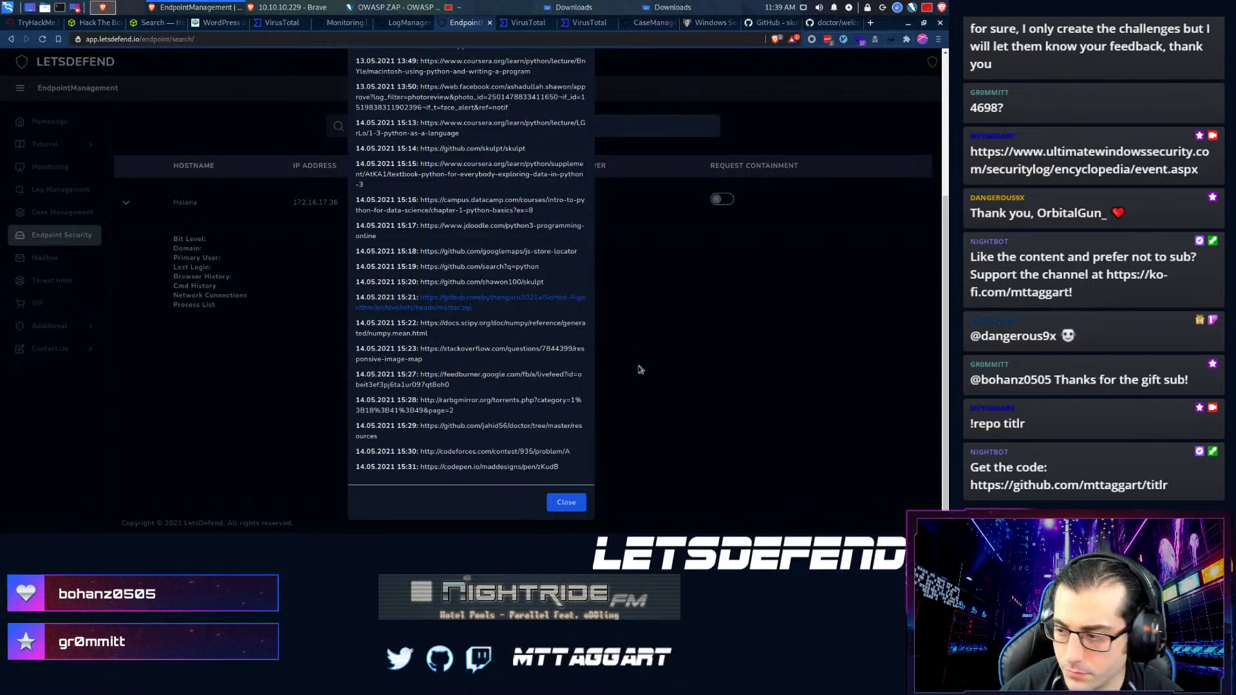
key(ctrl+t)
text(https://github.com/pythonguru2021x/Sorted-Algorithm/archive/refs/heads/master.zip)
key(ctrl+shift+Left)
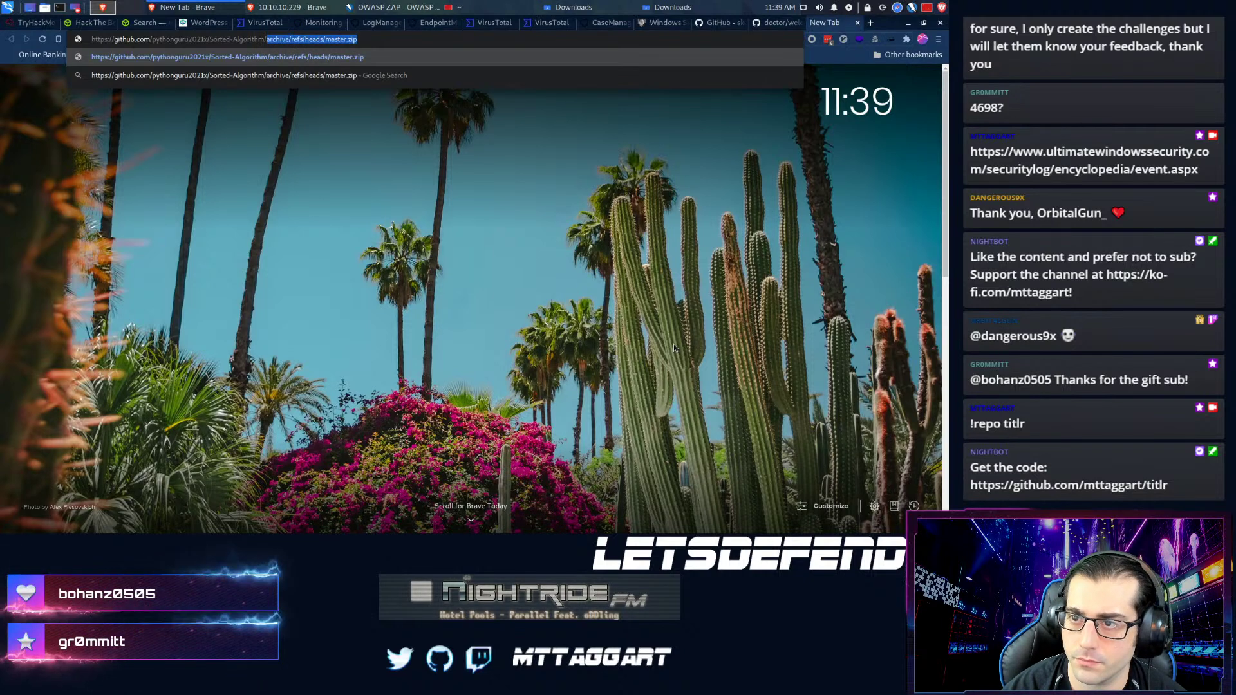
key(BackSpace)
key(Return)
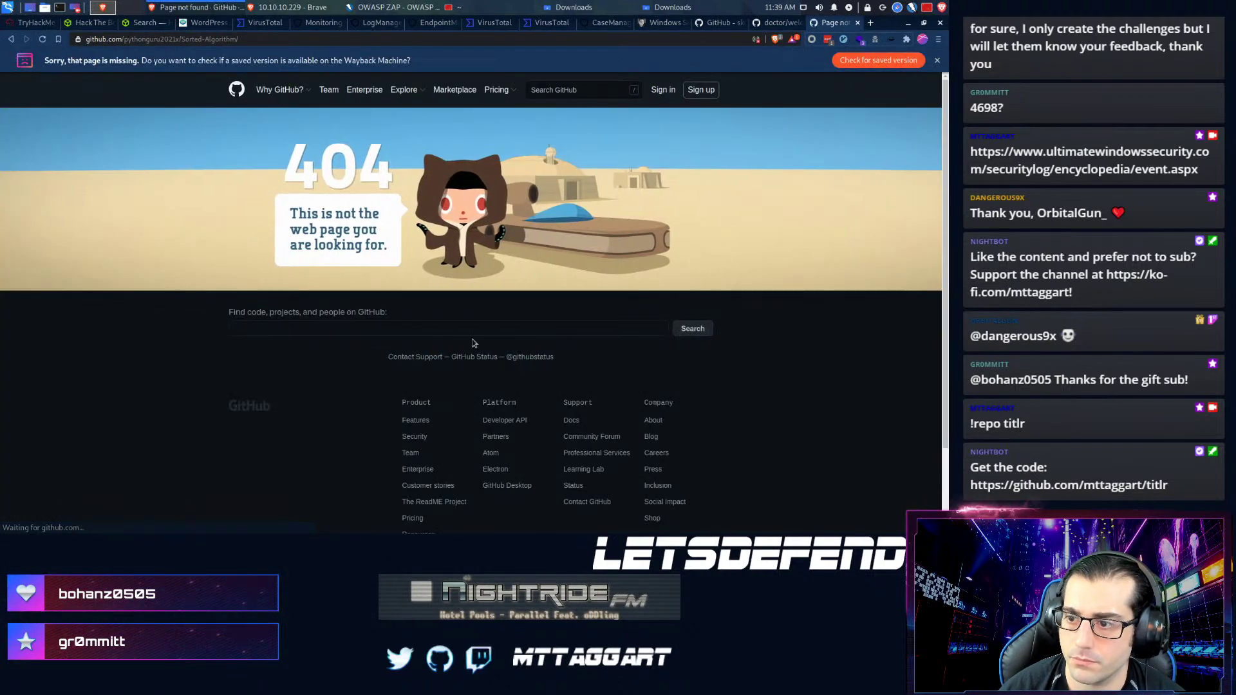
- Check the owner's pythonguru2021x GitHub profile, which also returns 404
drag(185, 38, 301, 59)
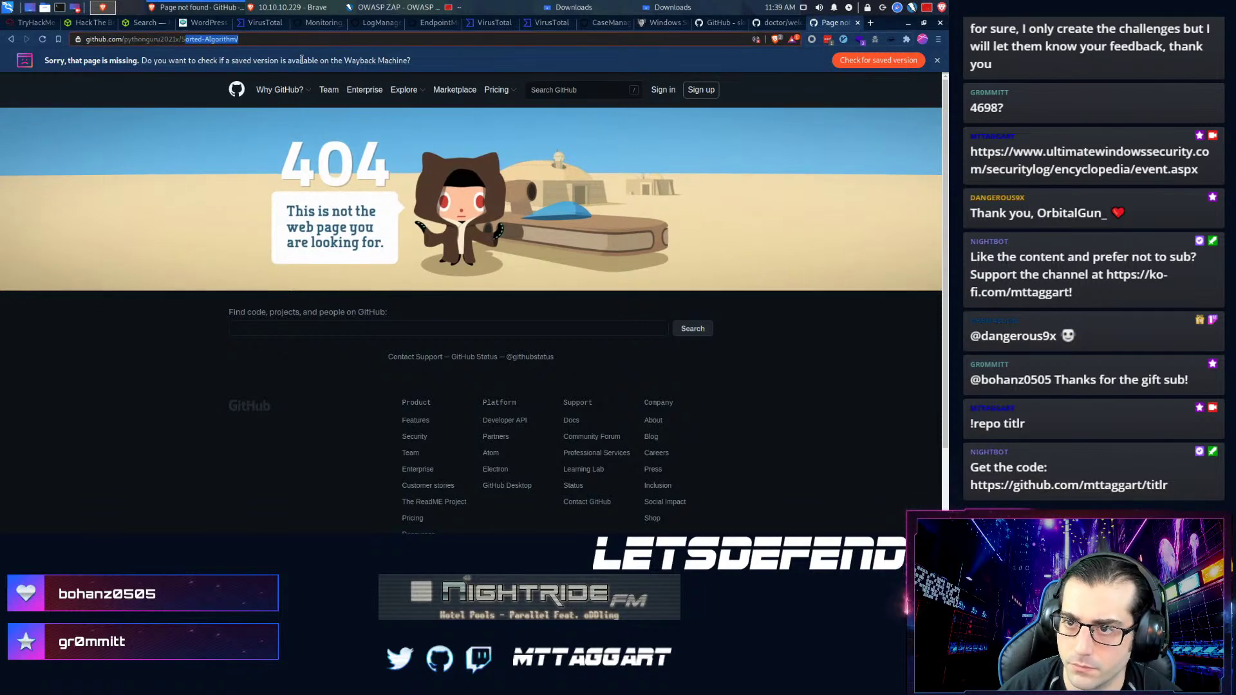
key(BackSpace)
key(BackSpace)
key(Return)
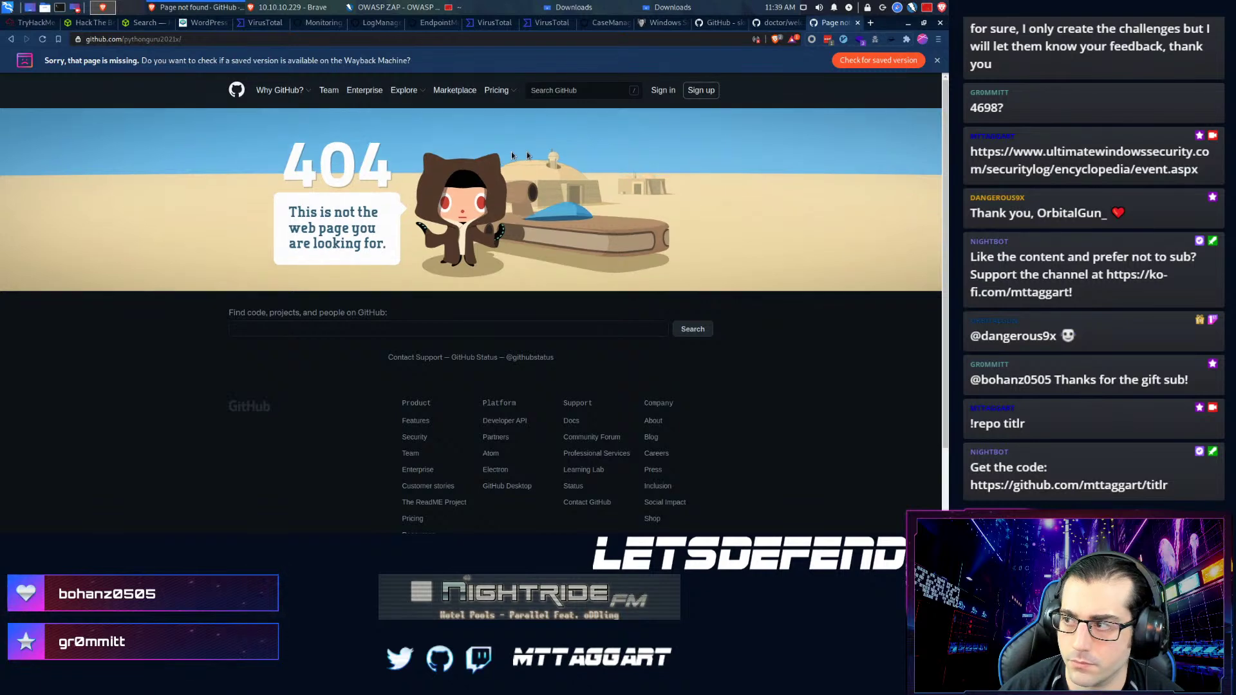
- Save the SOC144 sample 65d880c7f474720dafb84c1e93c51e11.zip to the Downloads folder
click(326, 24)
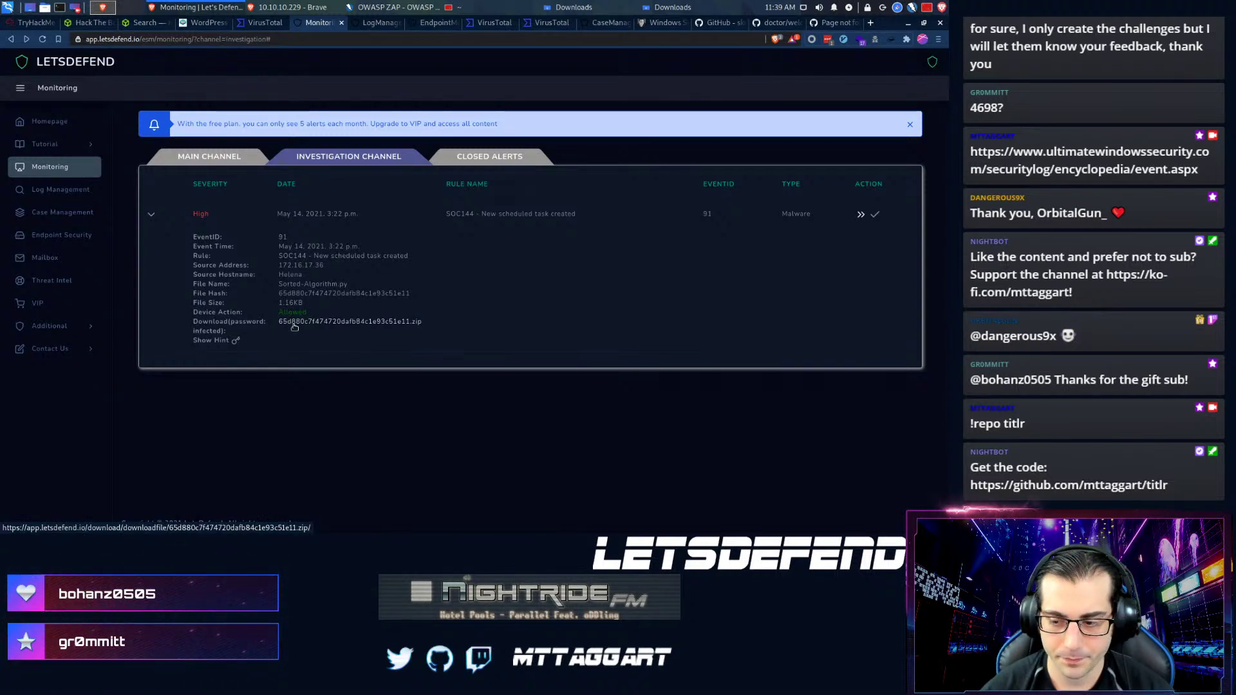
click(295, 323)
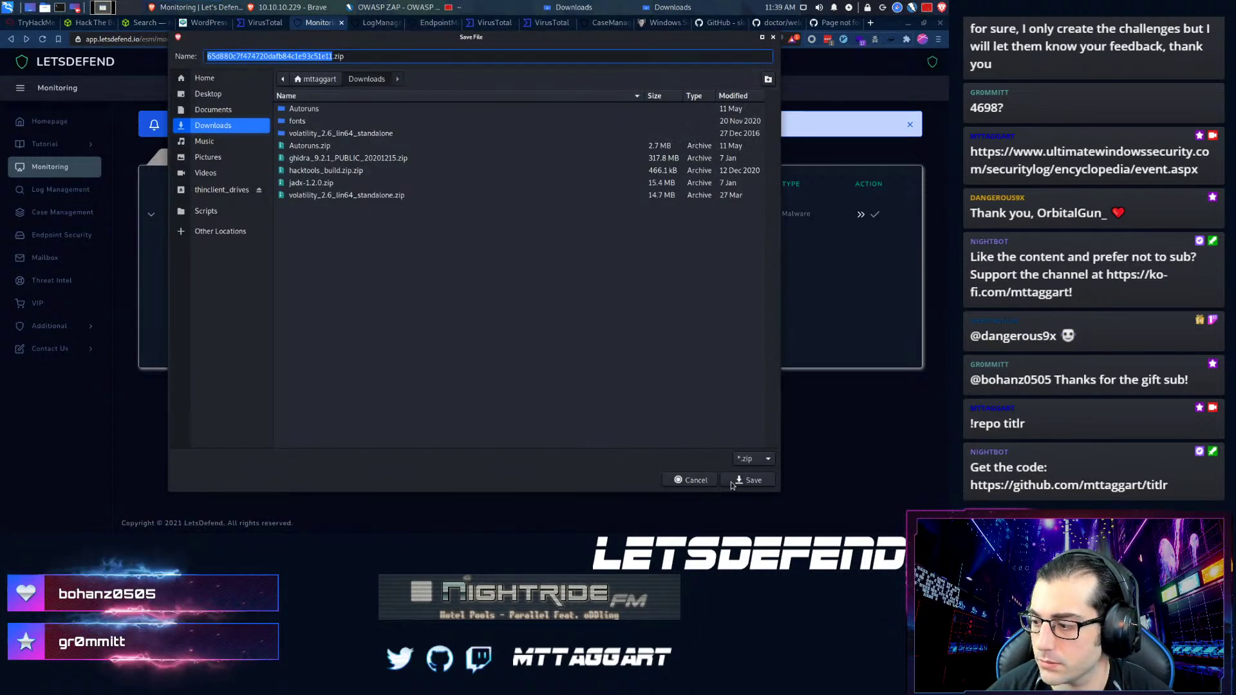
click(734, 482)
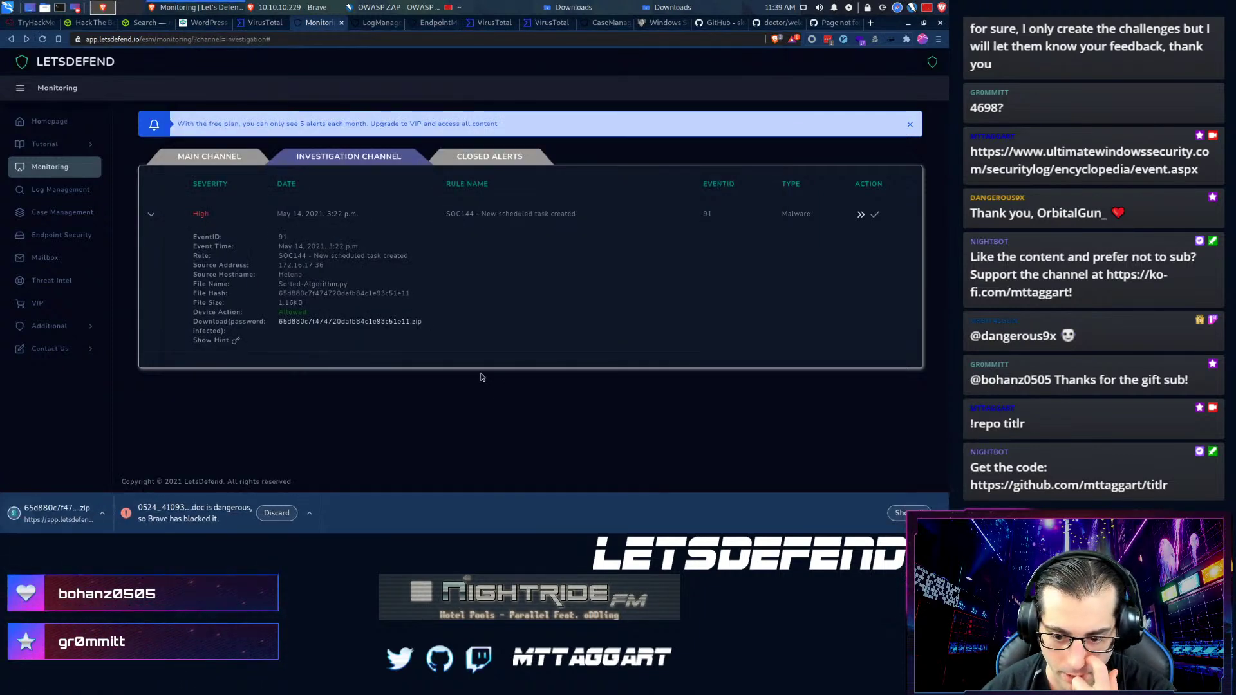
- Unzip the password-protected 65d880c7f474720dafb84c1e93c51e11.zip sample in the tmux terminal
click(471, 10)
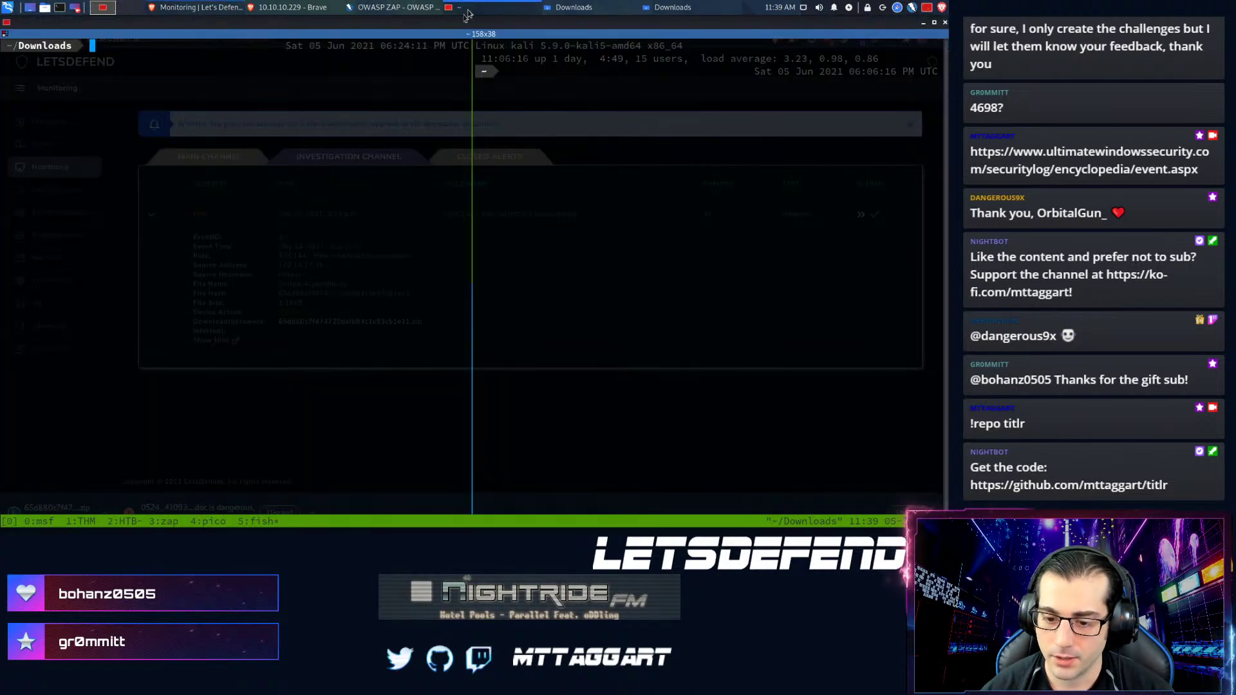
text(unzip )
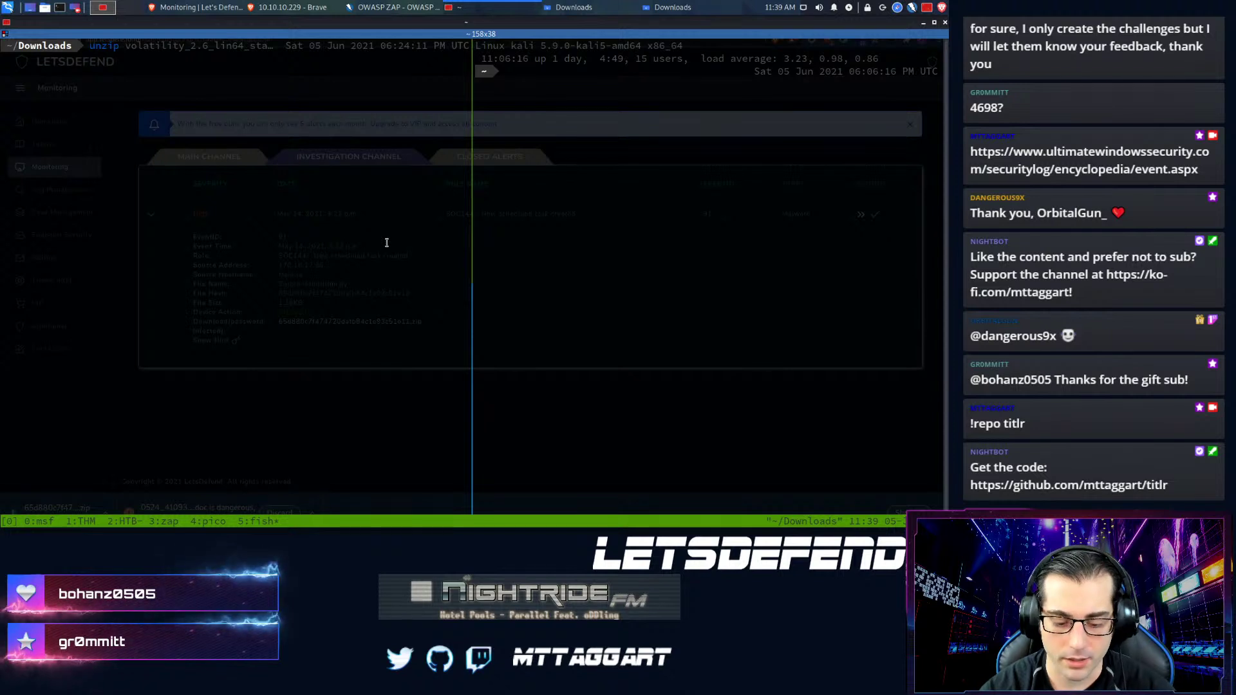
text(65)
key(Tab)
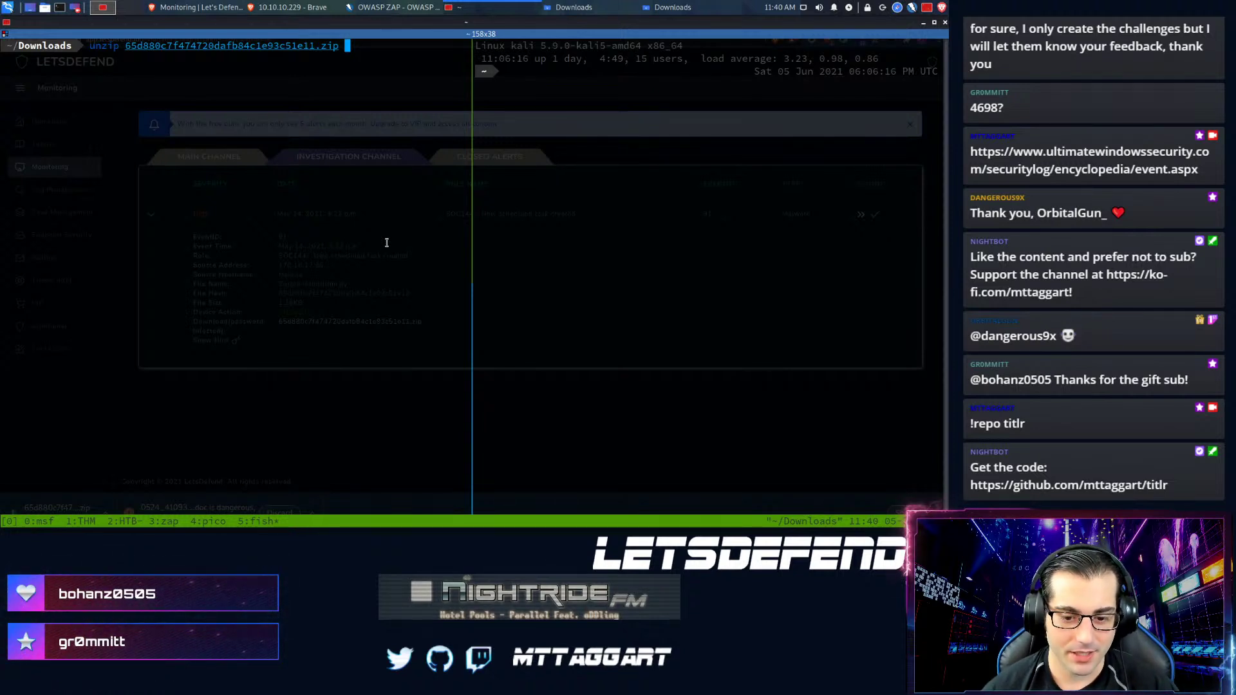
key(Return)
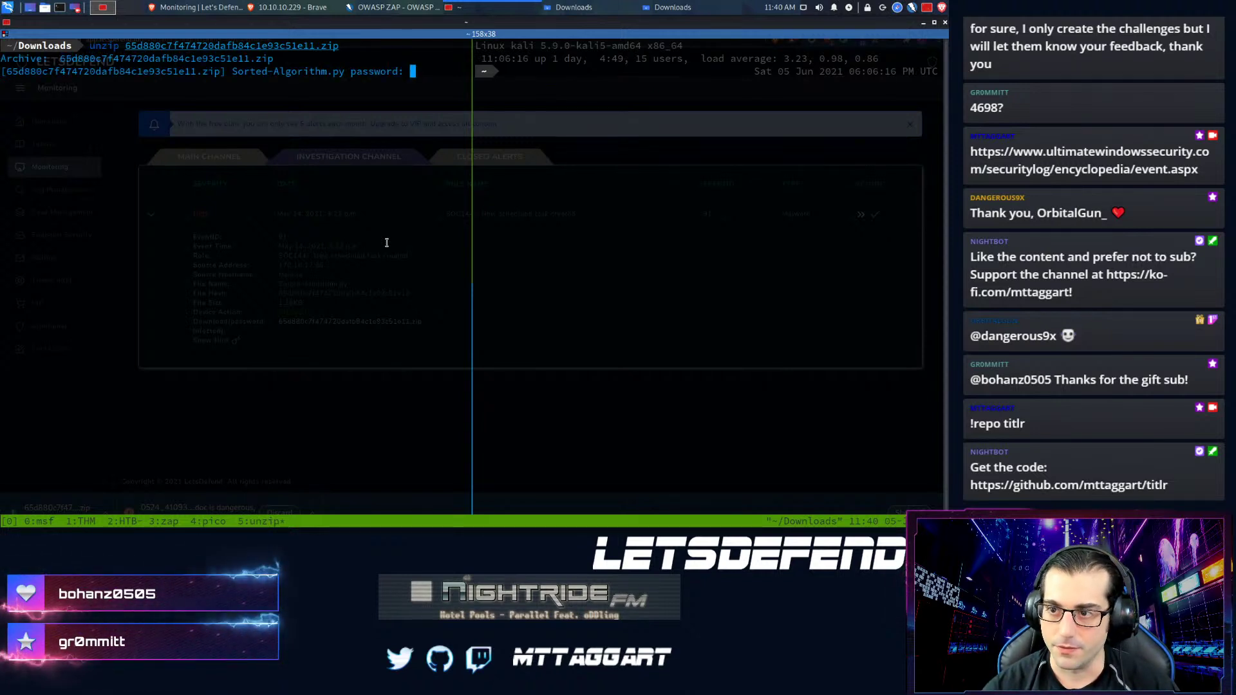
key(Return)
- List Downloads and open the extracted Sorted-Algorithm.py in vim
text(ls)
key(Return)
text(vim Sorted-Algorithm.py)
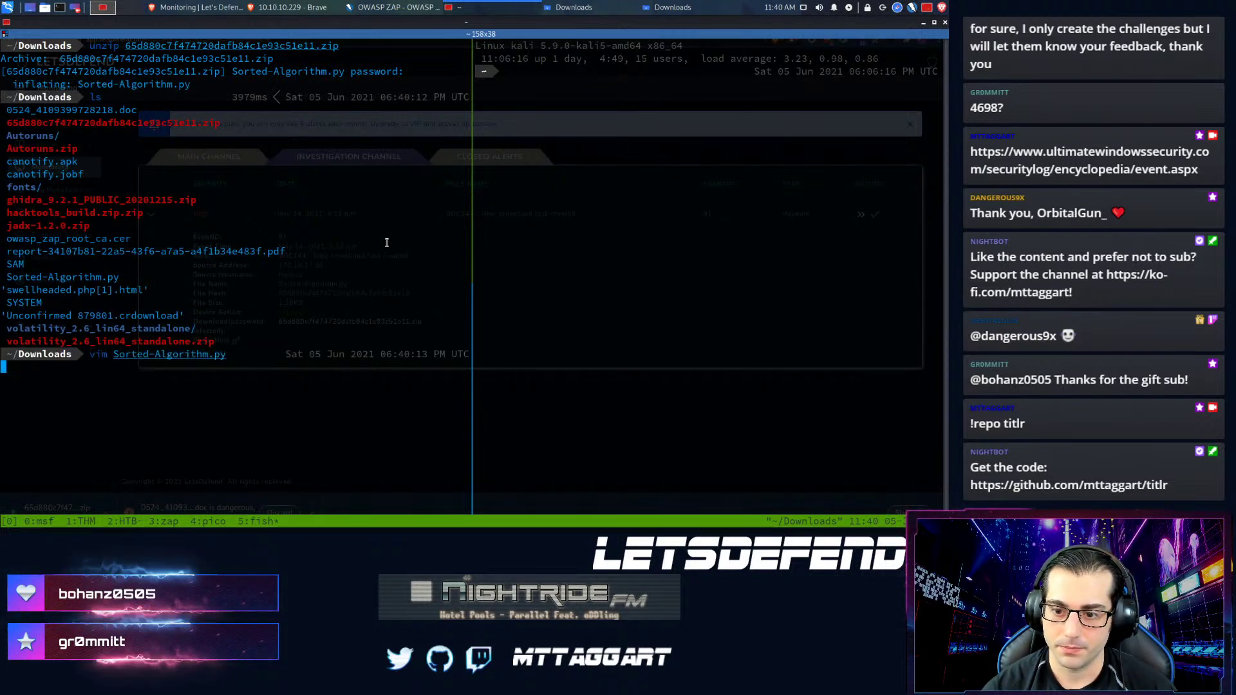
key(Return)
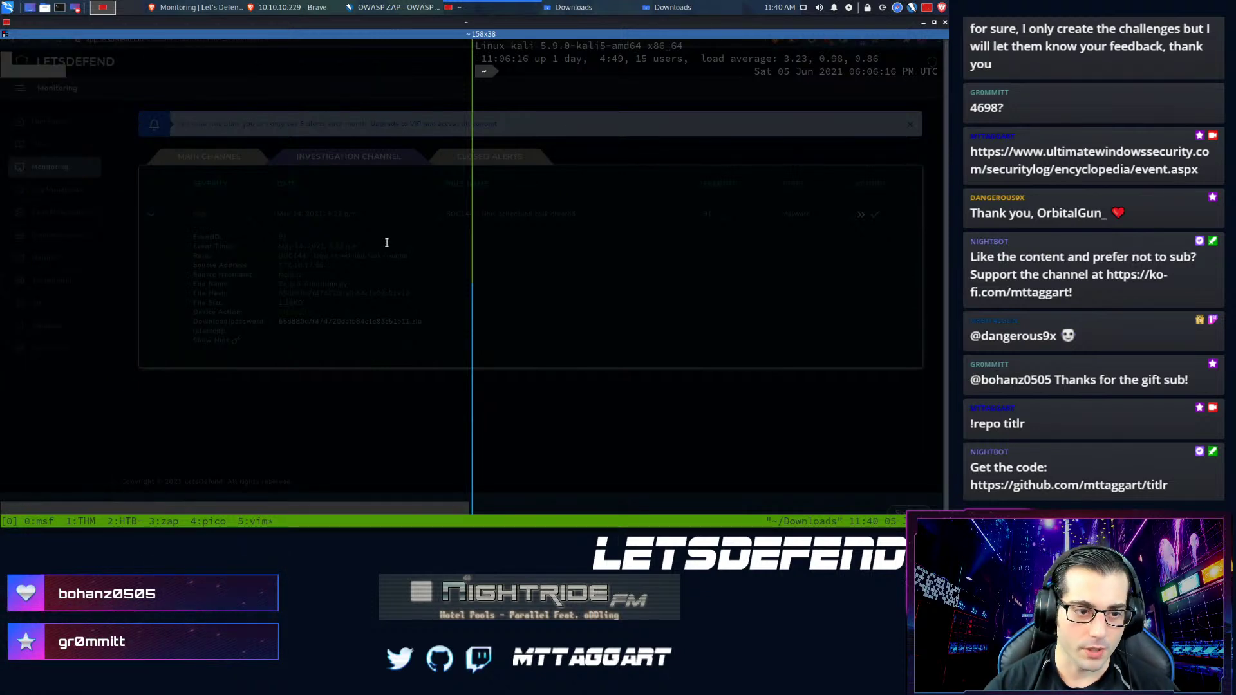
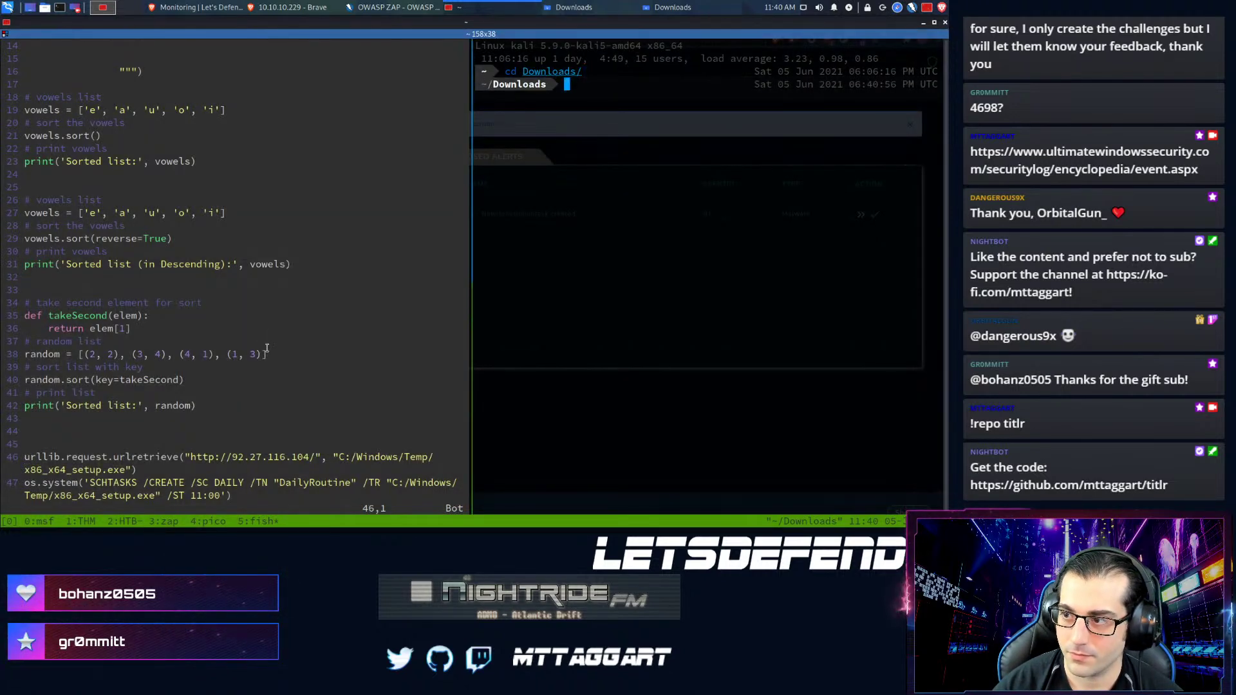
key(ctrl+l)
text(w)
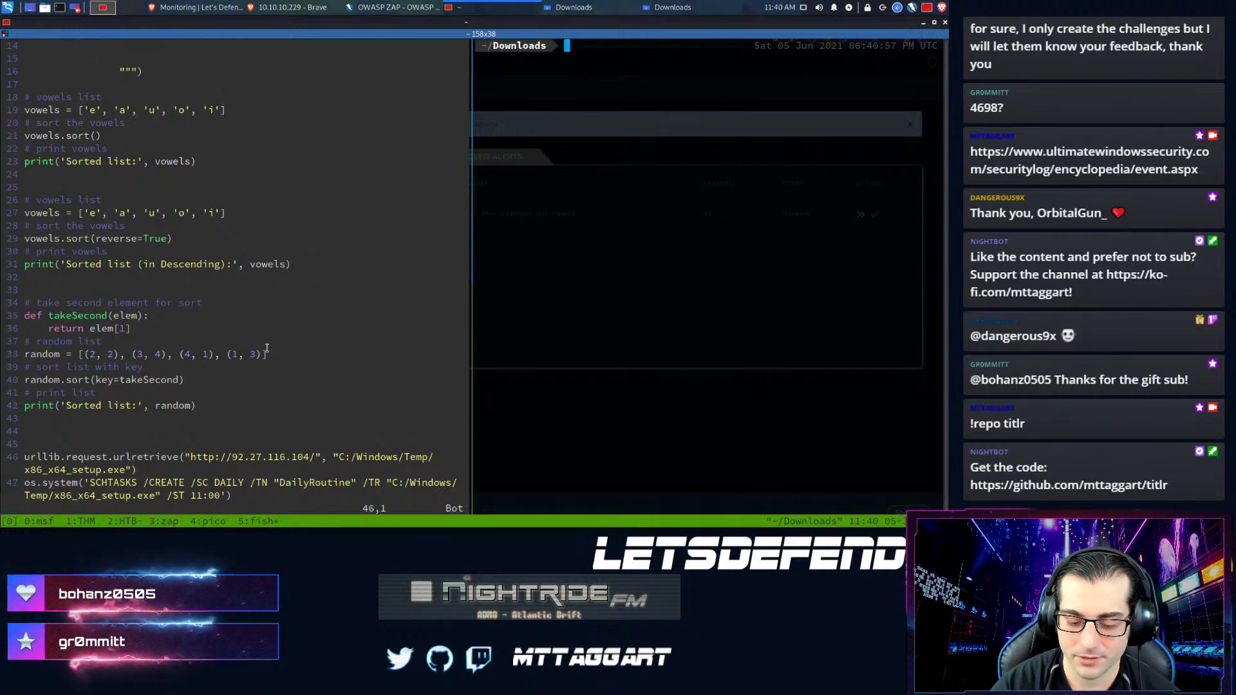
text(get http://92.27.116.104/)
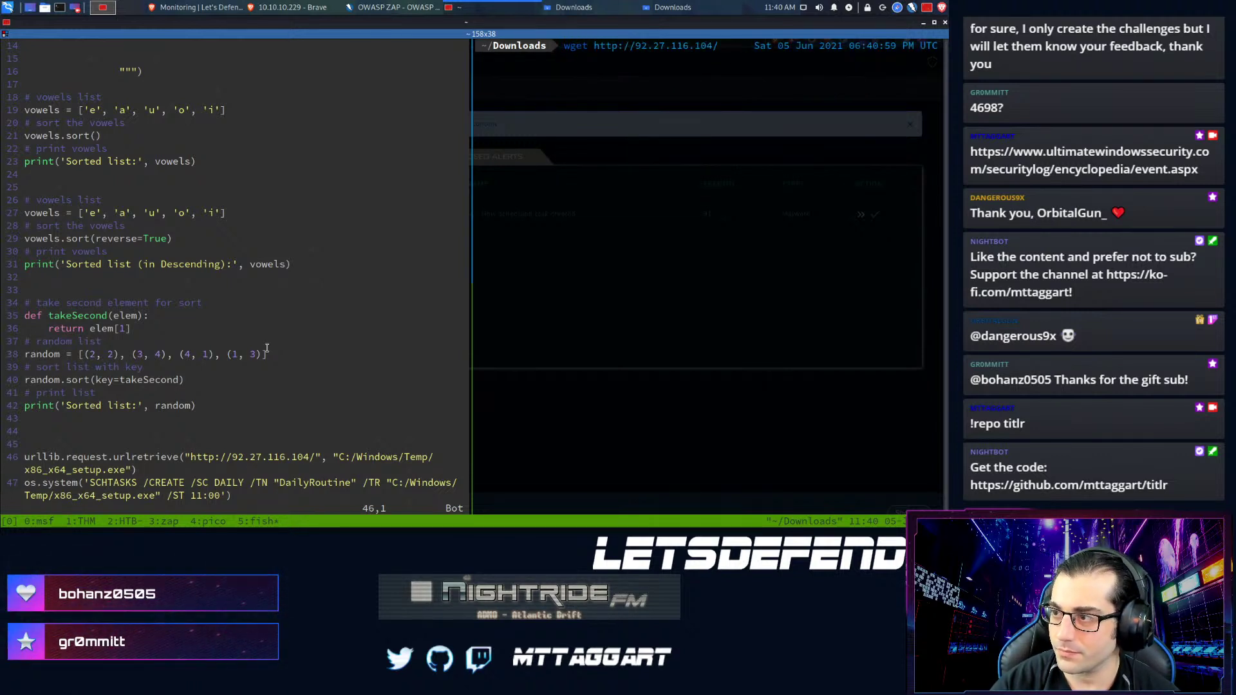
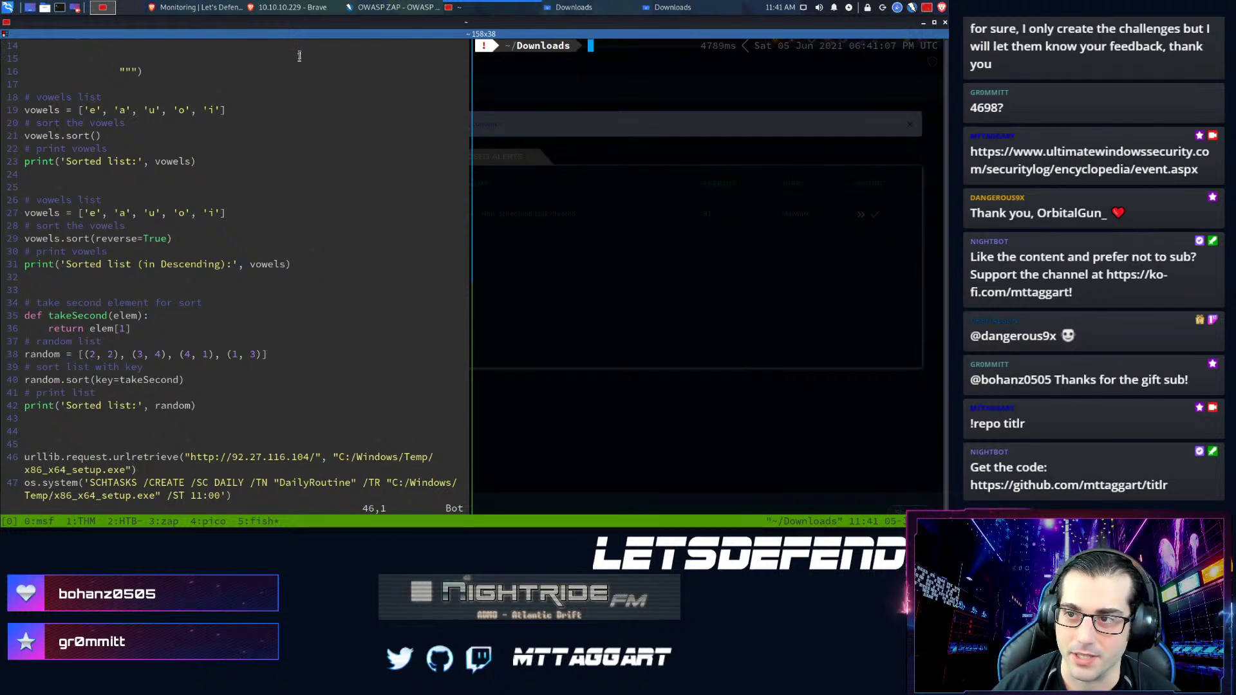
- Open the Malware Playbook for the EventID 91 scheduled-task incident from Case Management
click(226, 8)
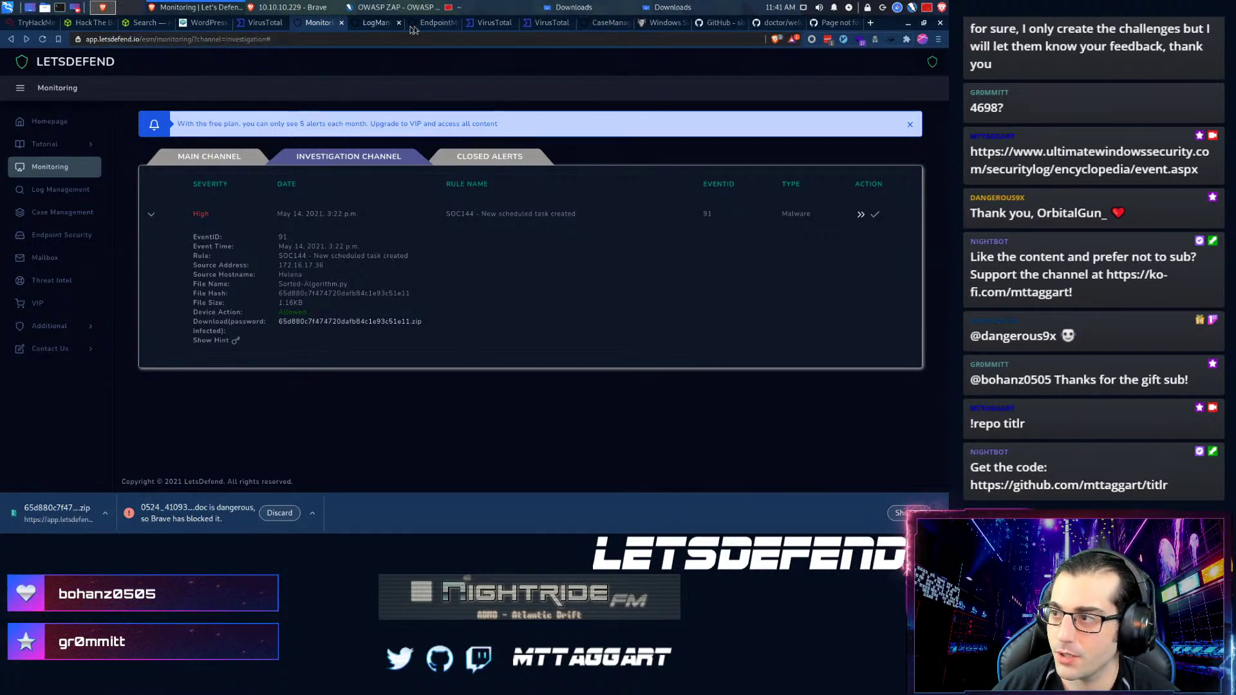
click(602, 22)
click(528, 290)
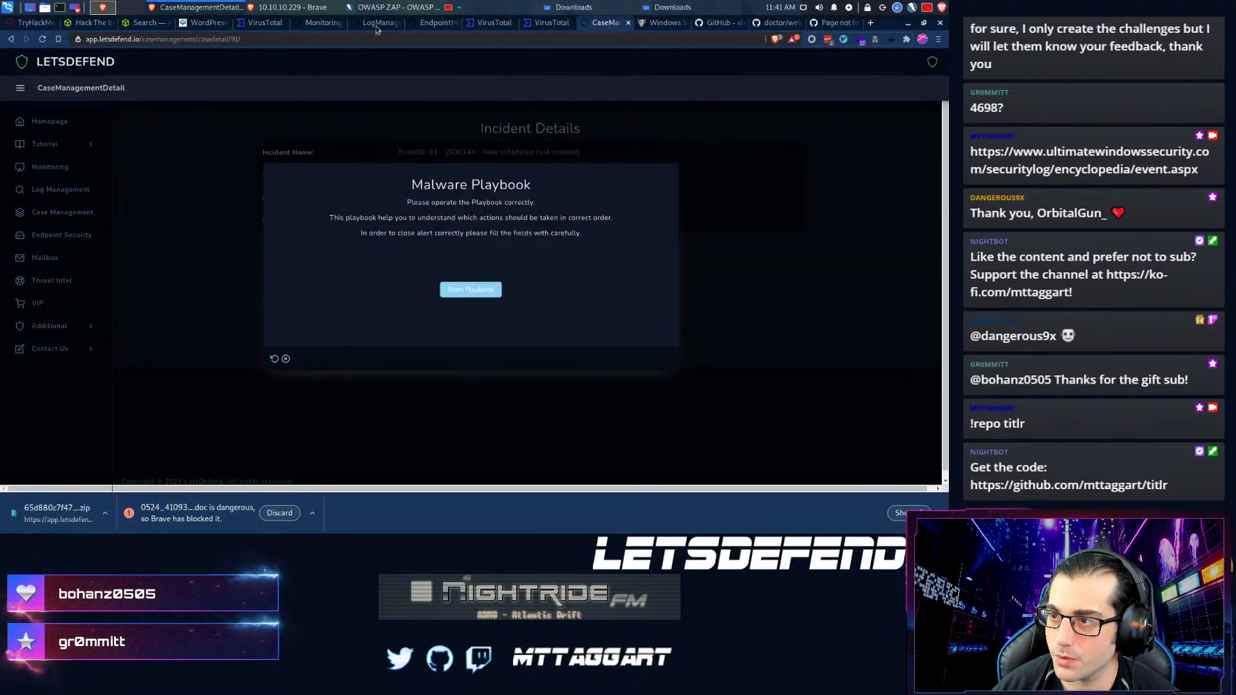
- Review host Helena's endpoint details, then start the malware playbook
click(415, 25)
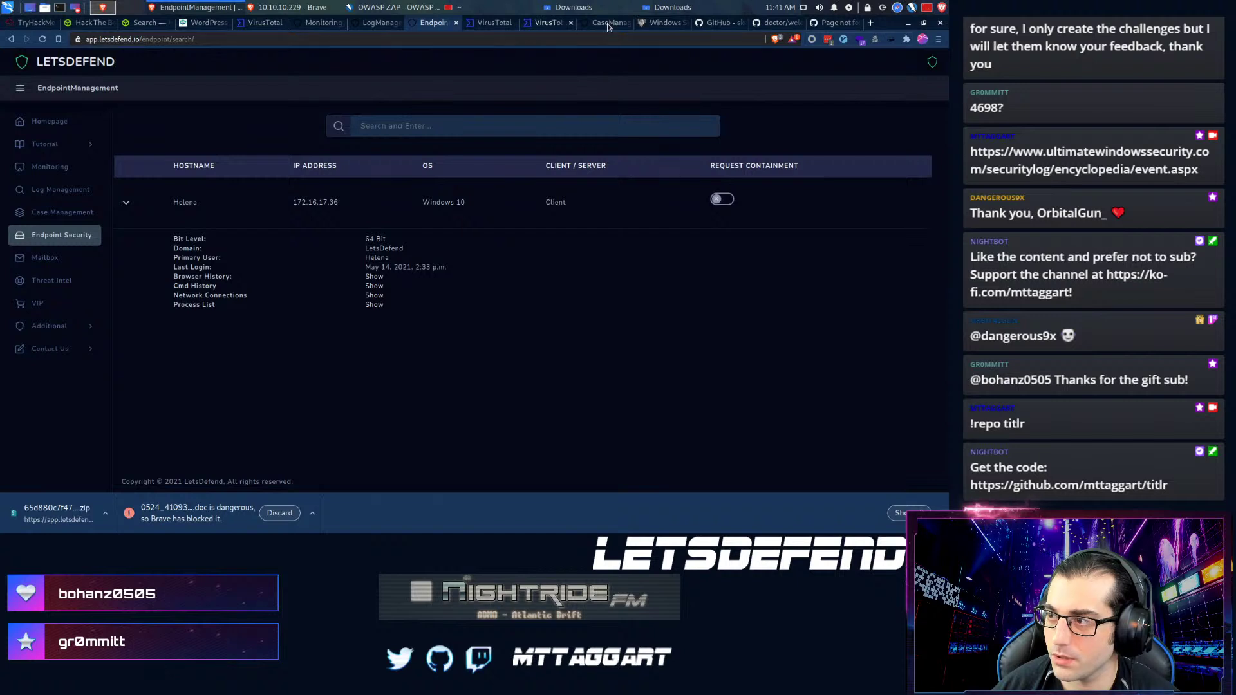
click(607, 25)
click(479, 287)
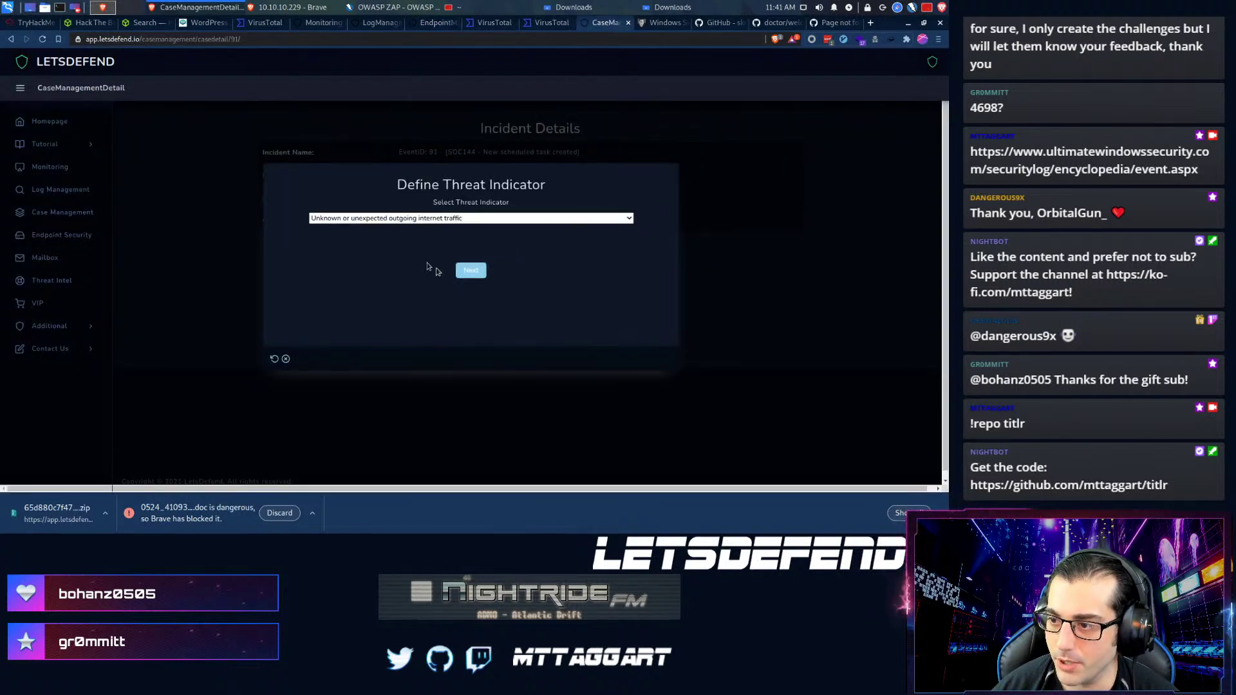
click(362, 221)
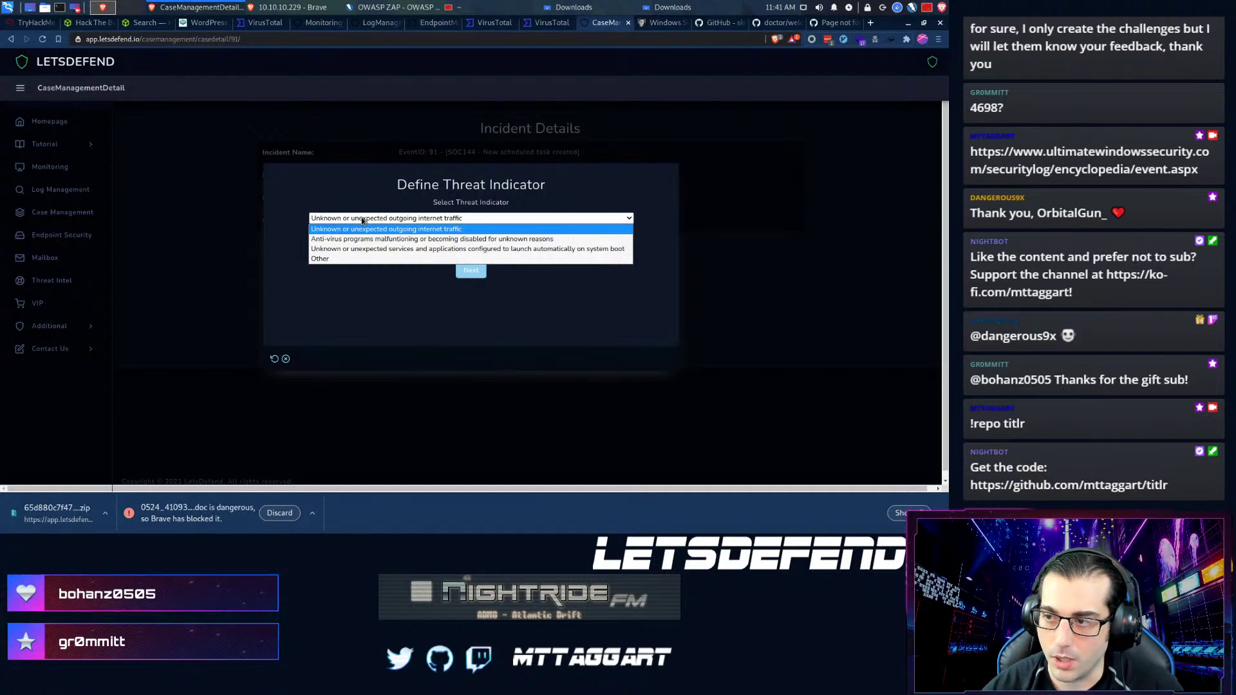
key(Down)
key(Return)
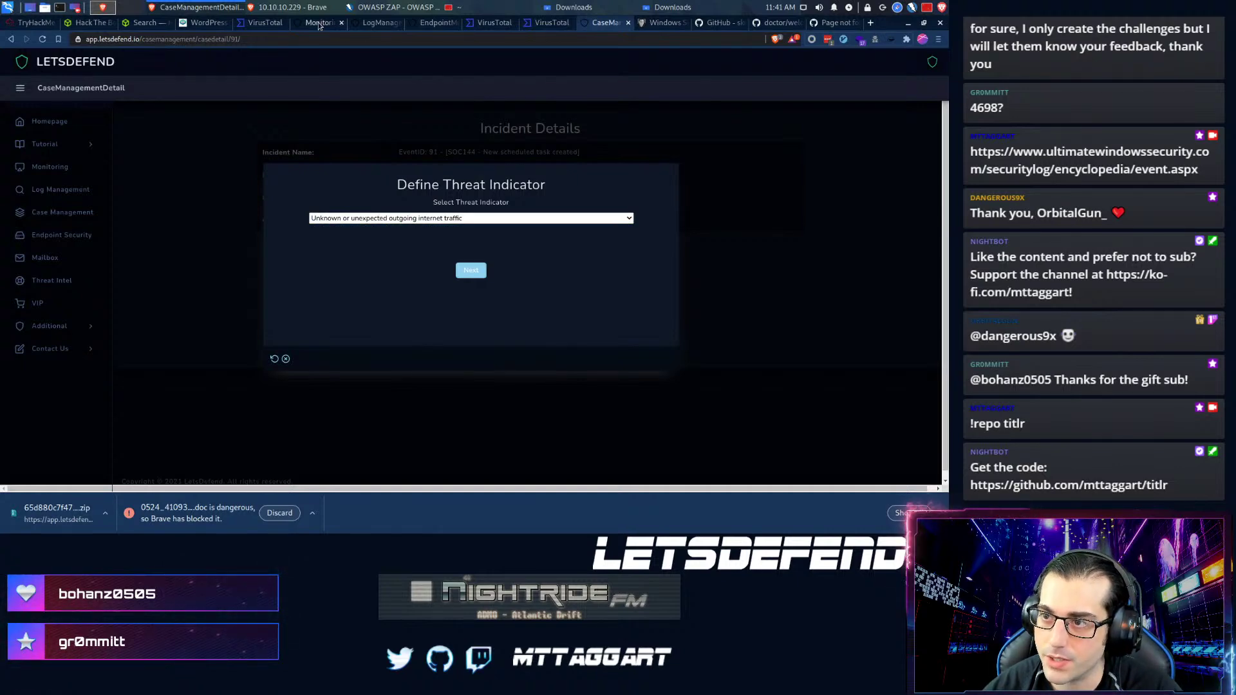
- Set the threat indicator to unknown services launching automatically at boot and continue
click(318, 23)
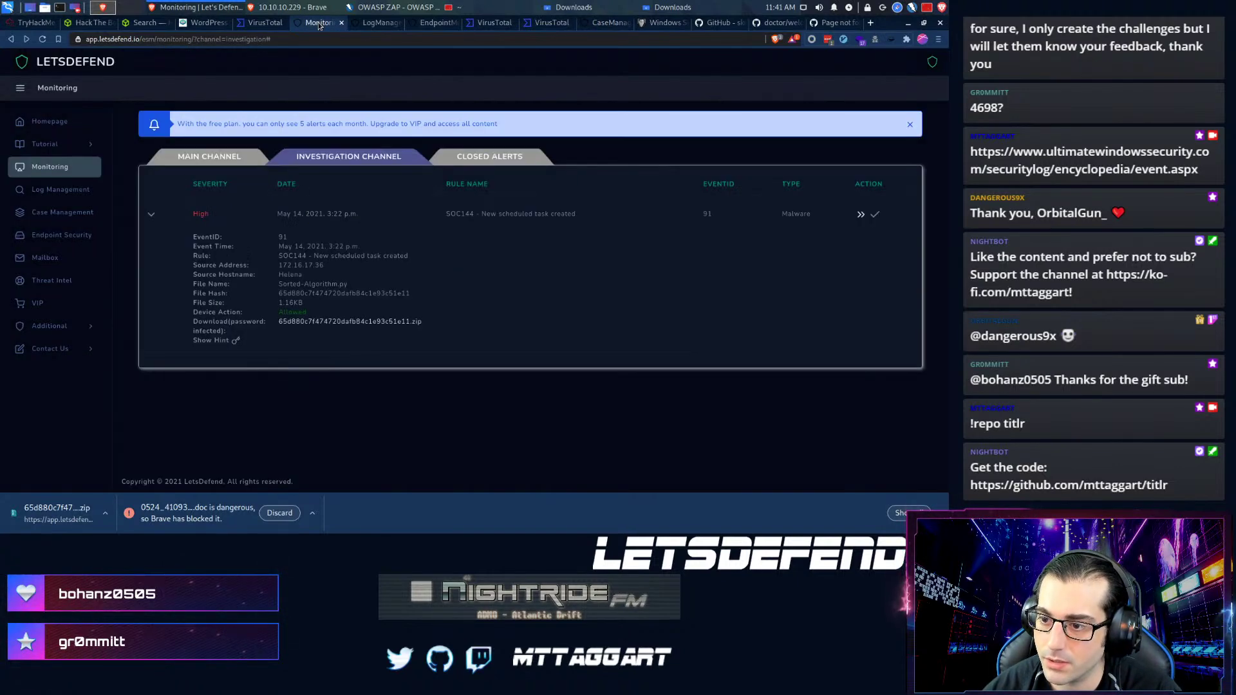
click(605, 22)
click(354, 217)
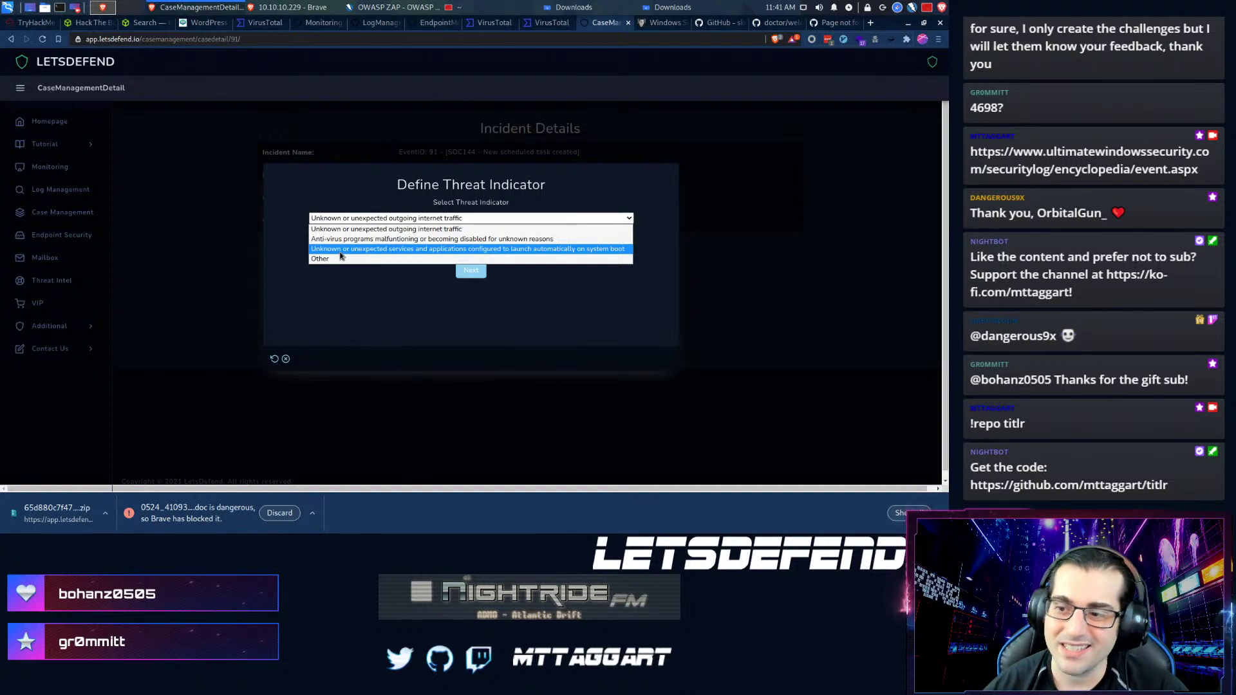
click(340, 252)
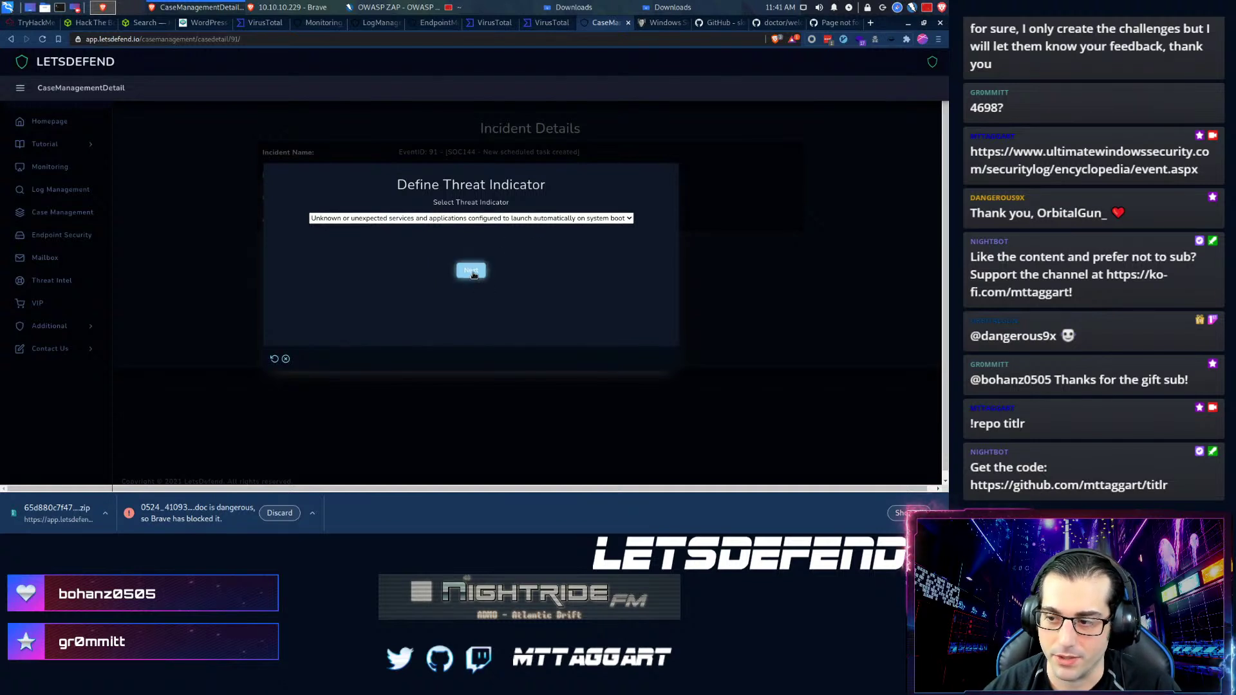
click(474, 278)
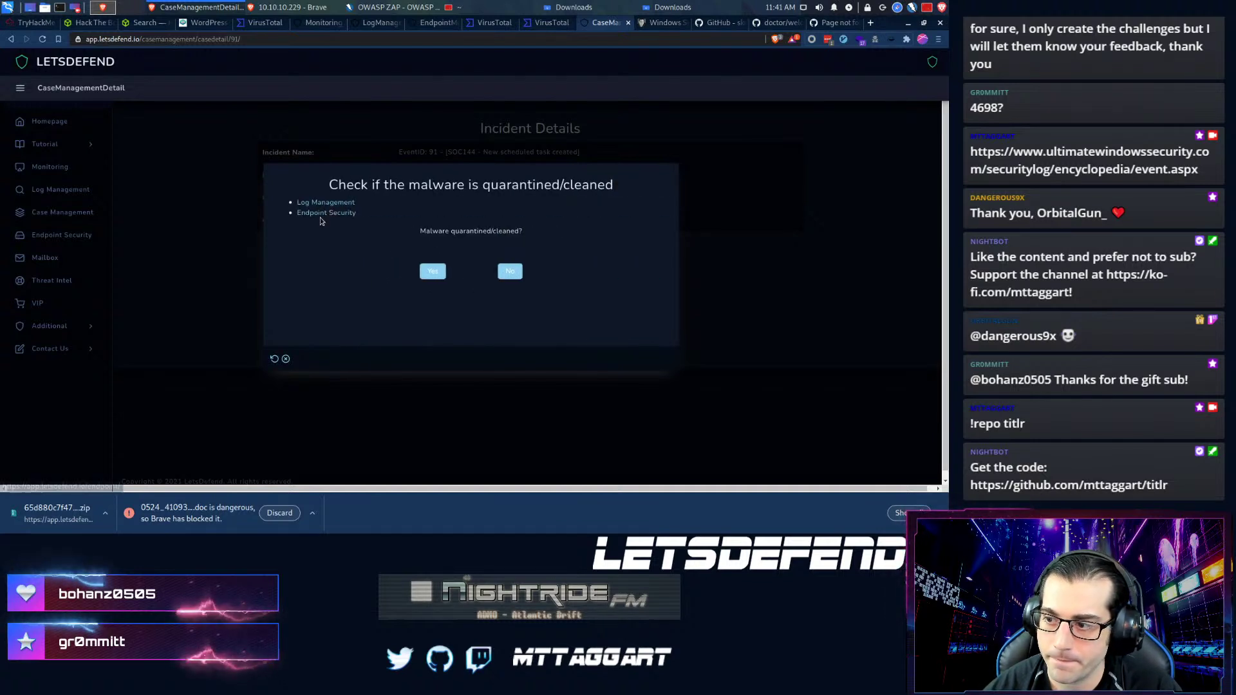
- Request containment for host Helena on its endpoint page
click(425, 25)
click(723, 199)
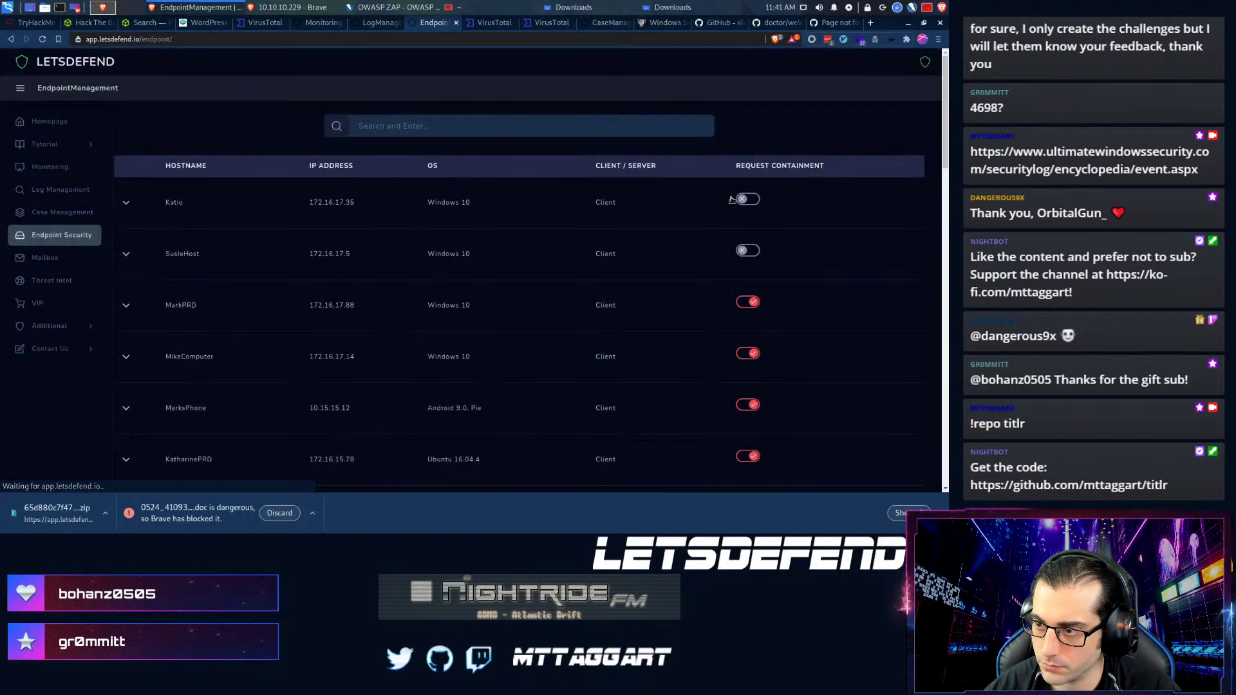
scroll(521, 349, down, 1)
scroll(521, 348, down, 5)
scroll(516, 351, down, 6)
scroll(518, 352, down, 2)
scroll(517, 352, up, 8)
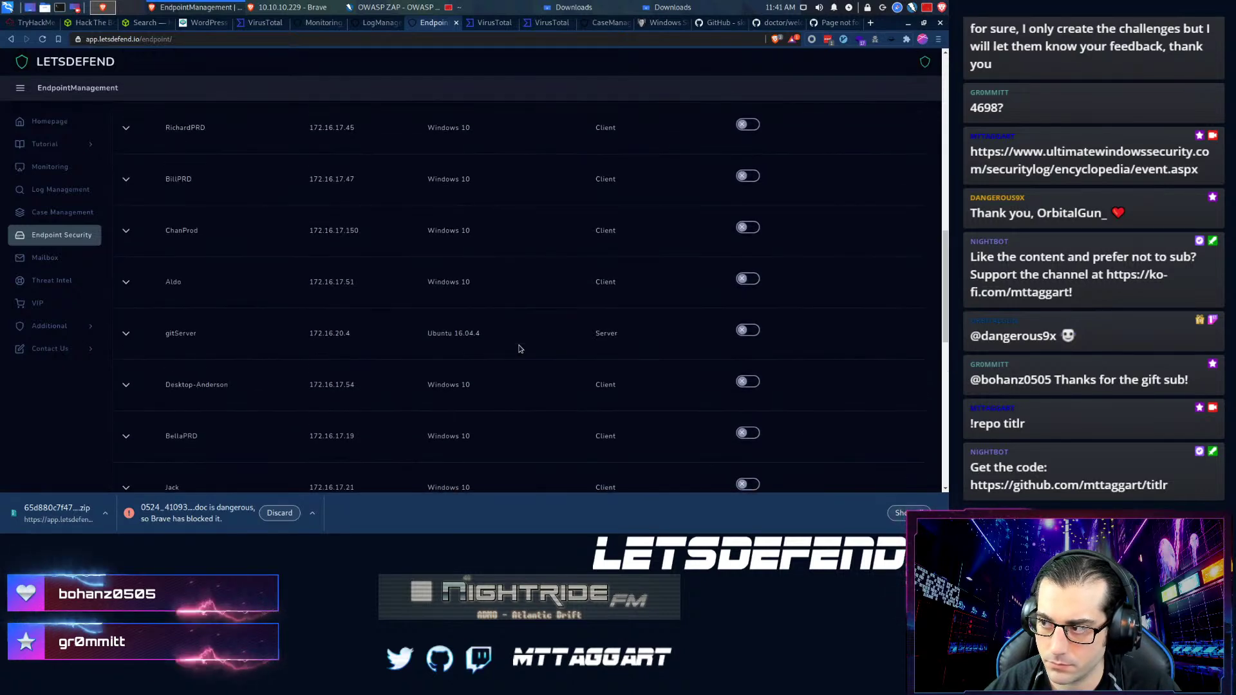
scroll(520, 348, up, 8)
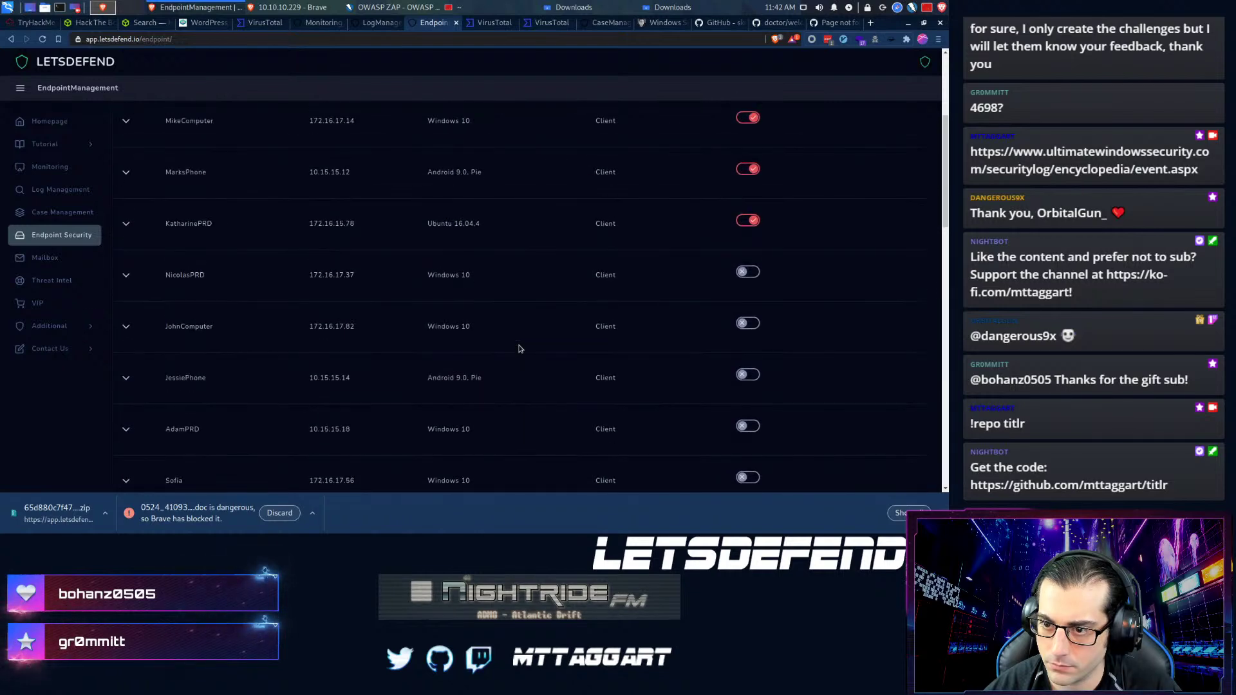
scroll(521, 348, up, 1)
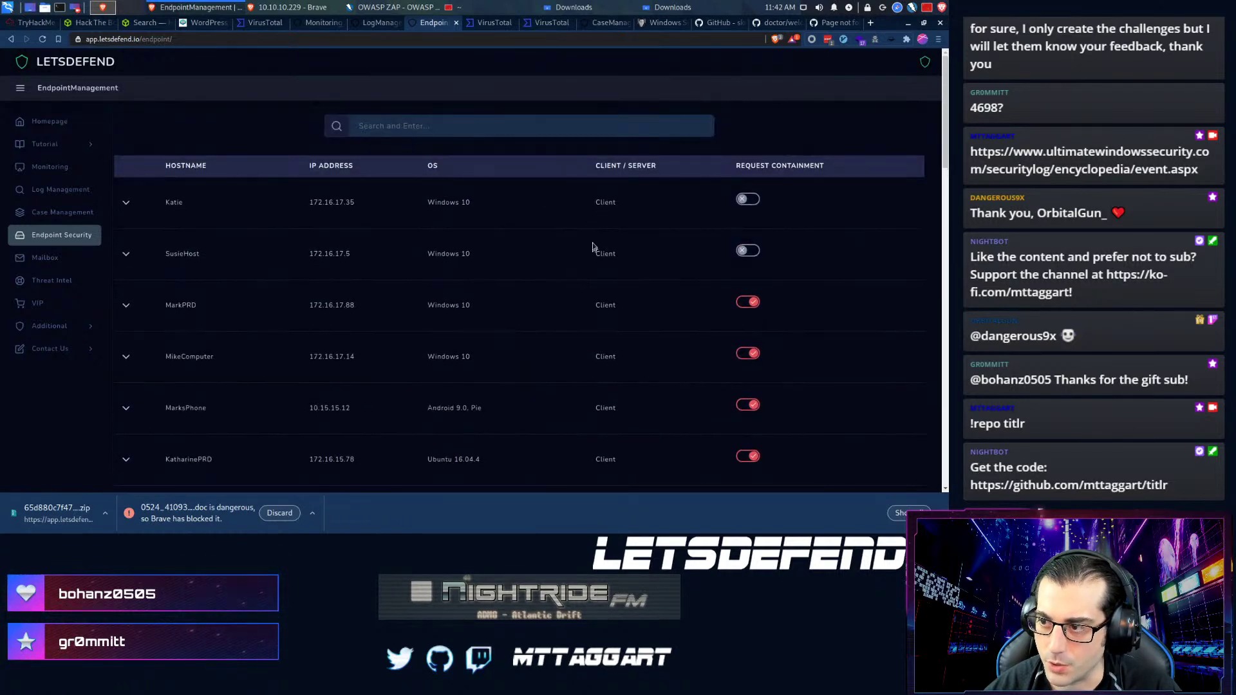
- Search the endpoints for 'helena' to verify containment, then return to the playbook
click(502, 125)
text(helena)
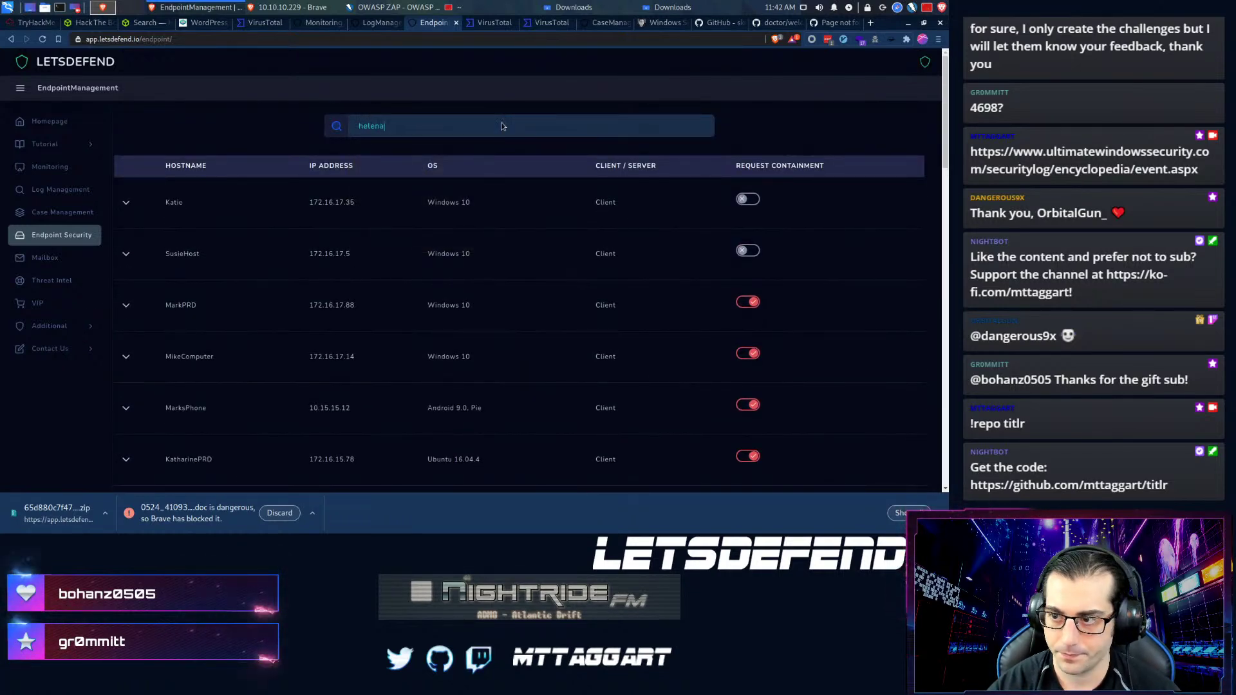
key(Return)
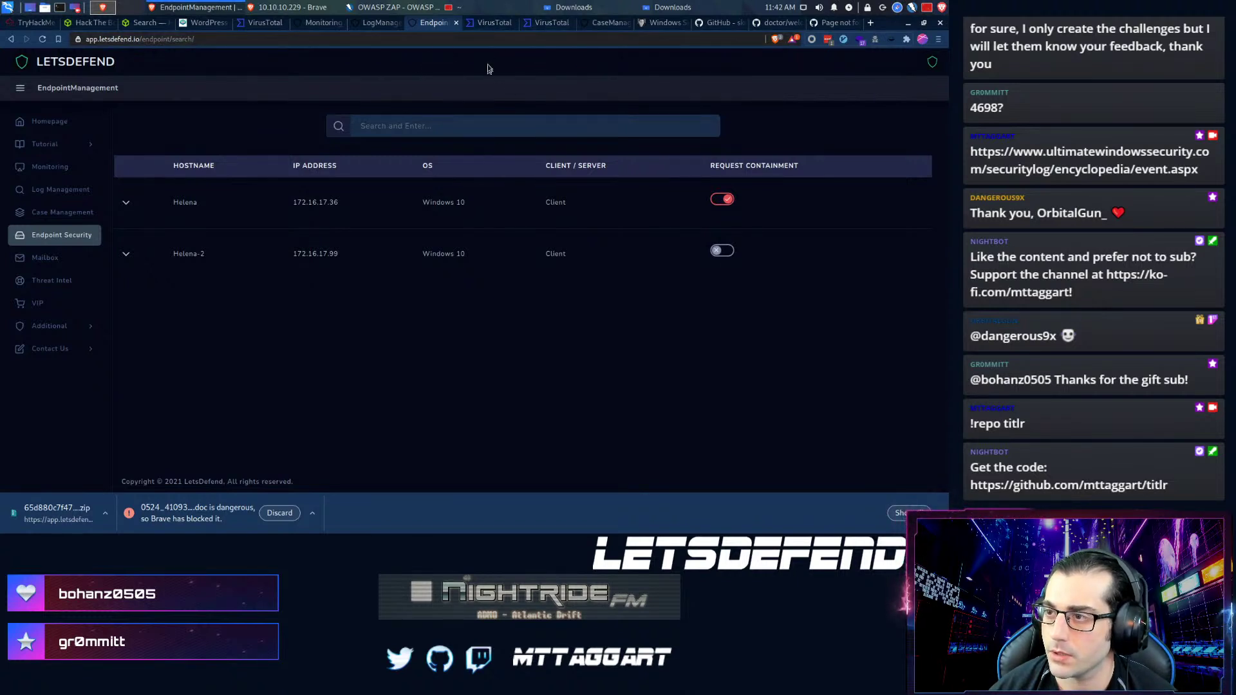
click(605, 22)
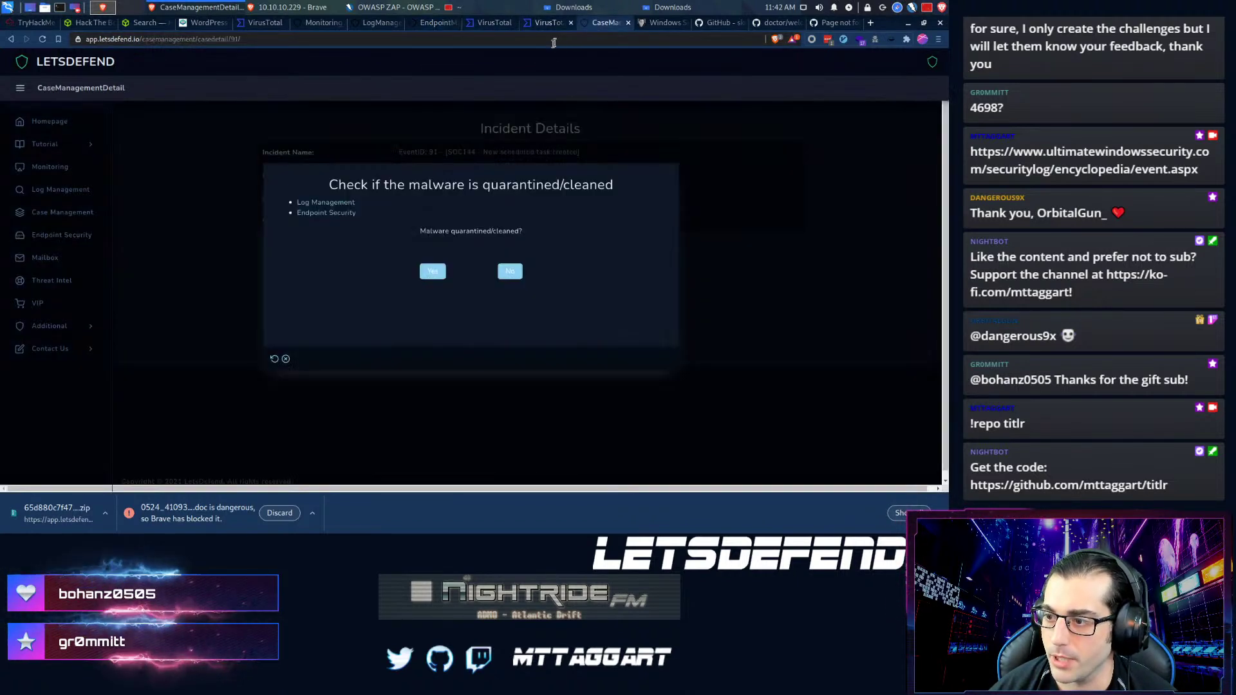
- Answer Yes to the quarantine question and classify the malware as Malicious
click(433, 271)
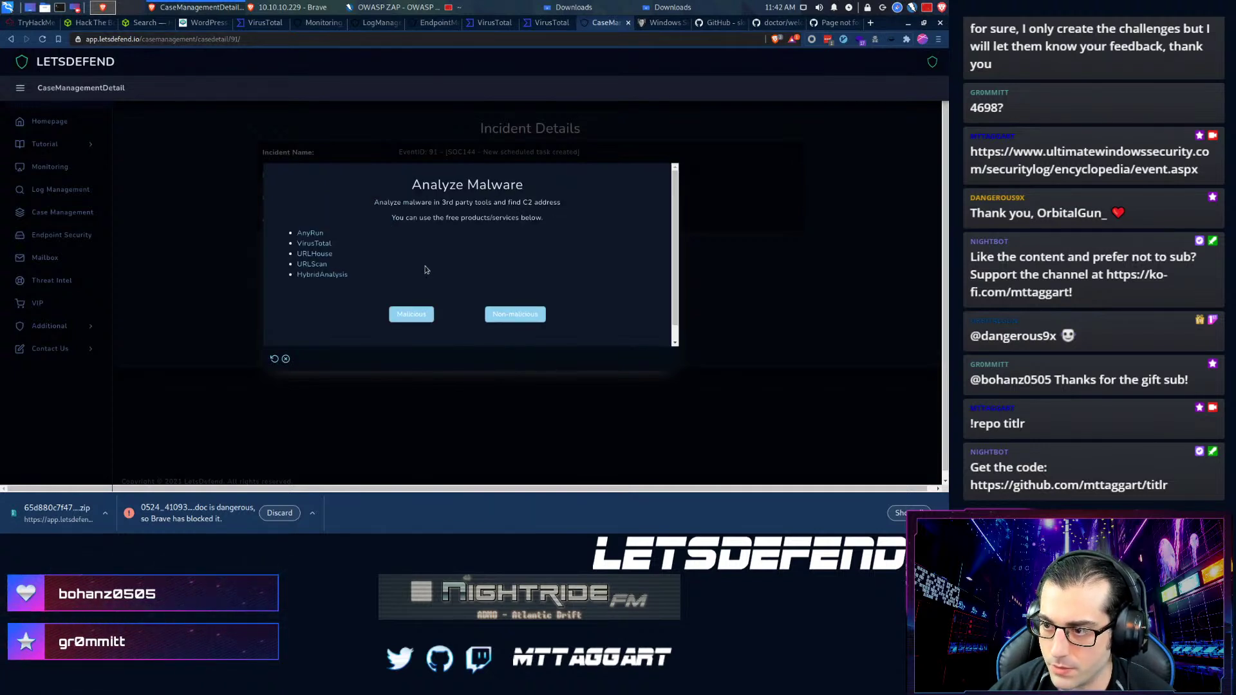
click(407, 316)
click(340, 250)
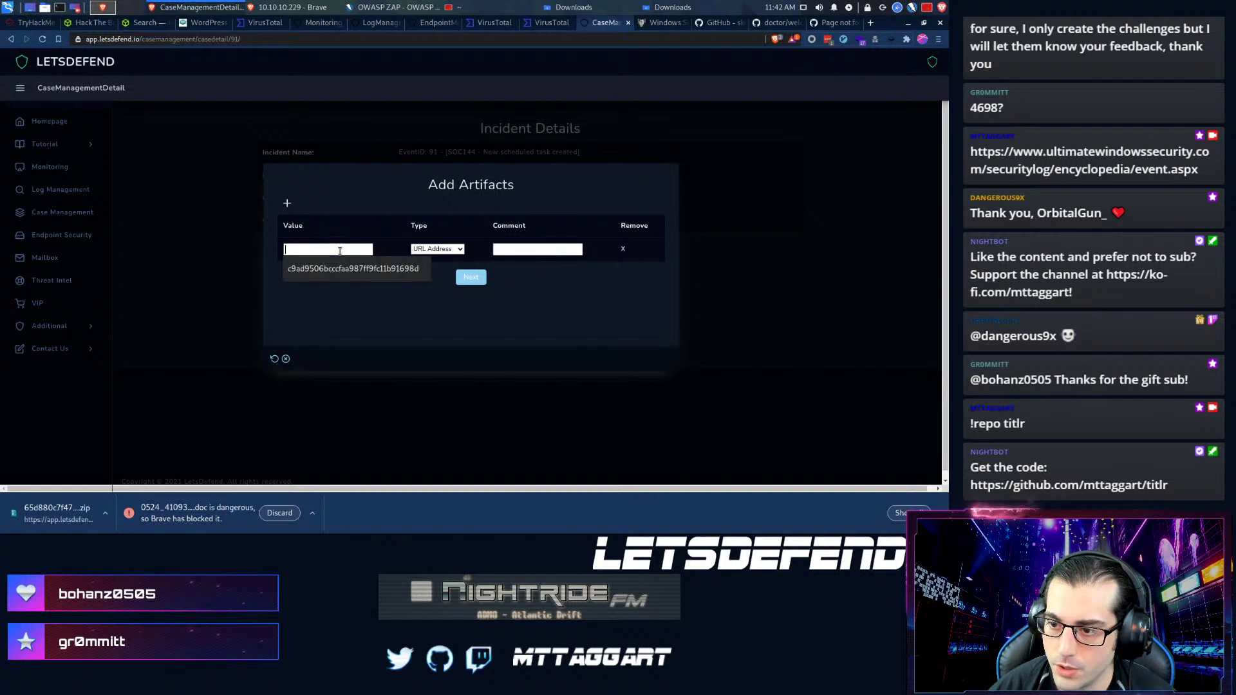
- Set the first artifact's type to MD5 Hash, leaving its value blank
click(458, 250)
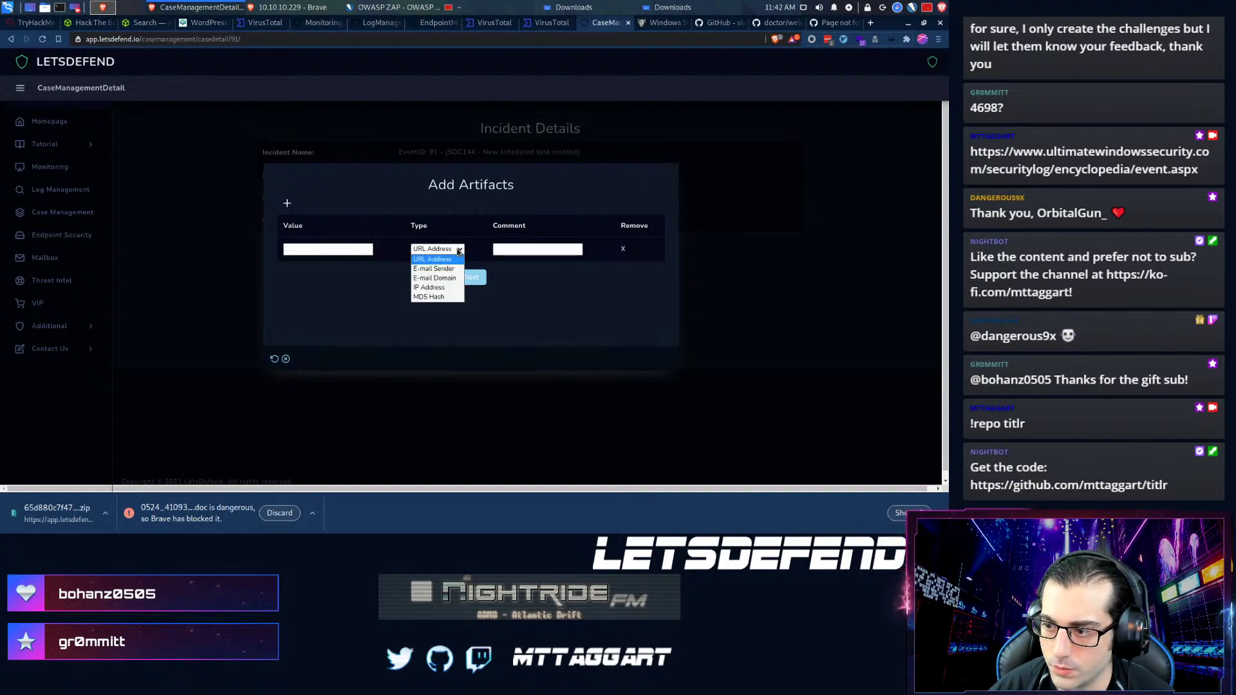
click(429, 296)
click(297, 249)
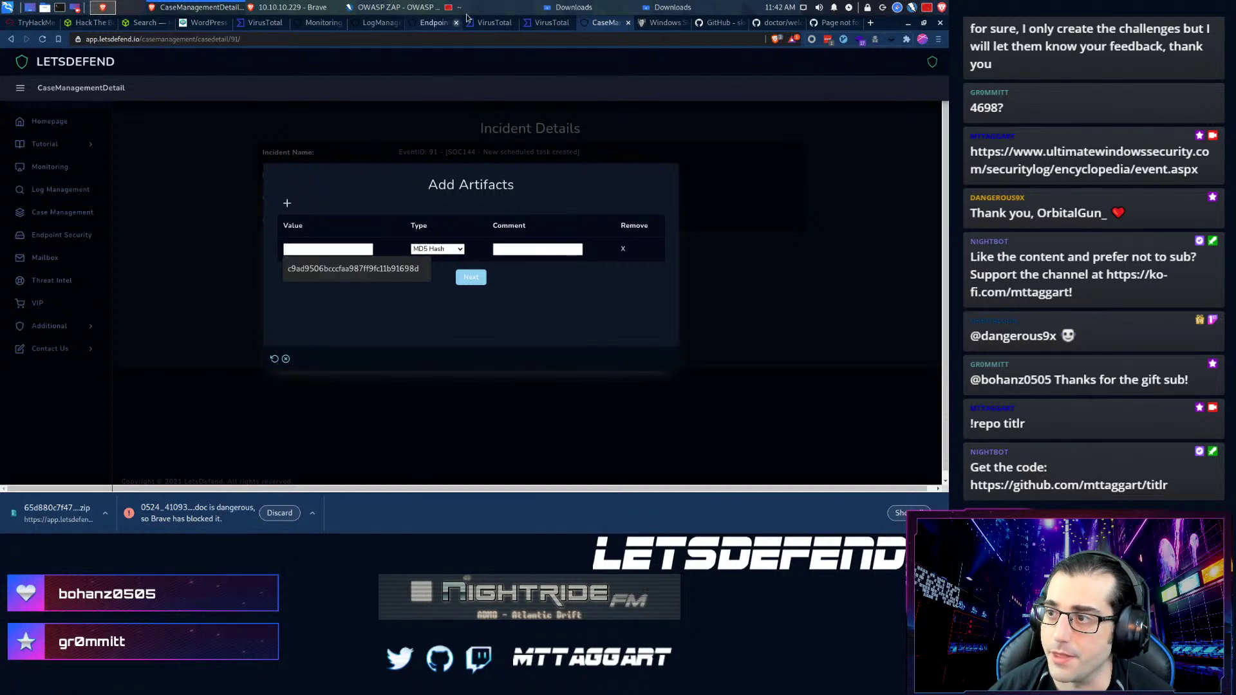
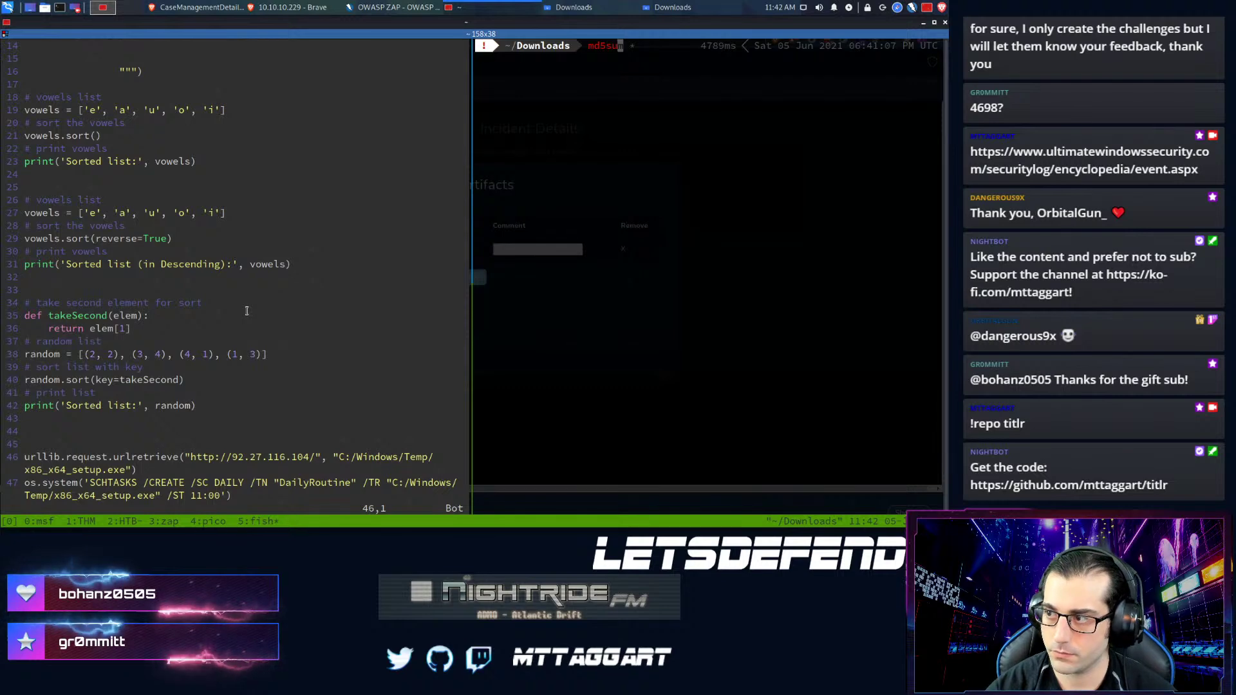
- Comment the MD5 hash artifact as 'Sorted-Algorithm.py' and add a second artifact row
key(Return)
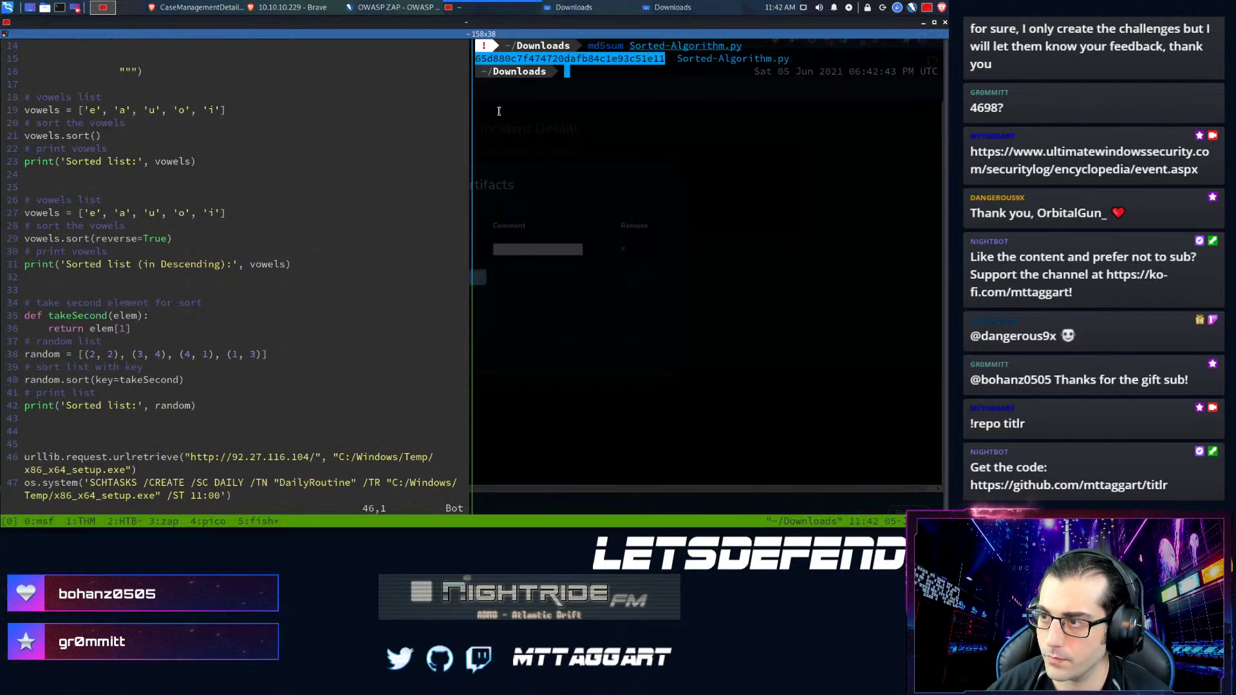
key(alt+Tab)
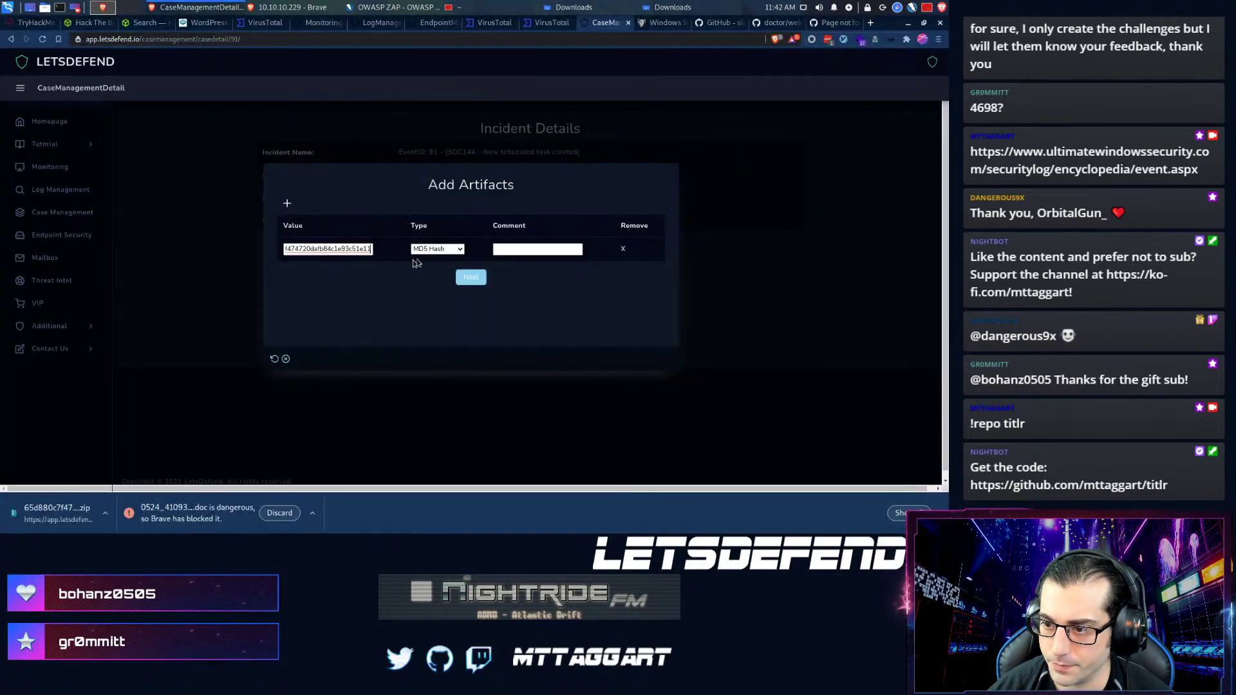
click(517, 247)
text(Sorted-Algorithm.py)
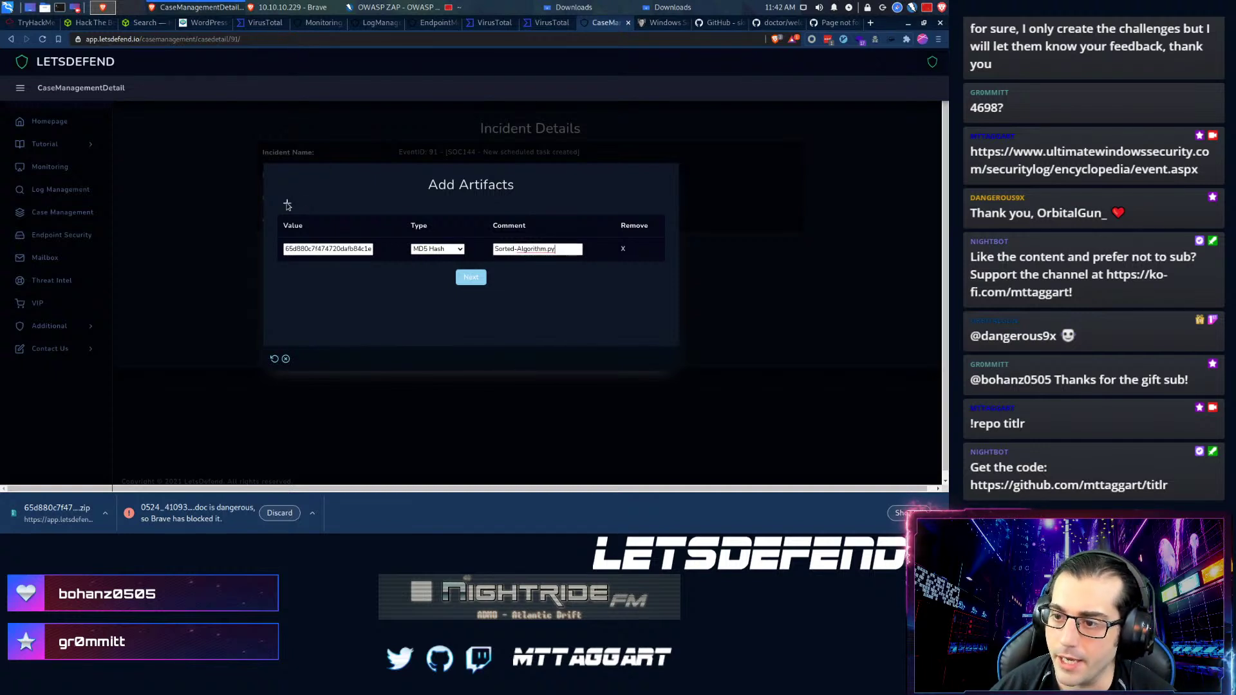
click(287, 204)
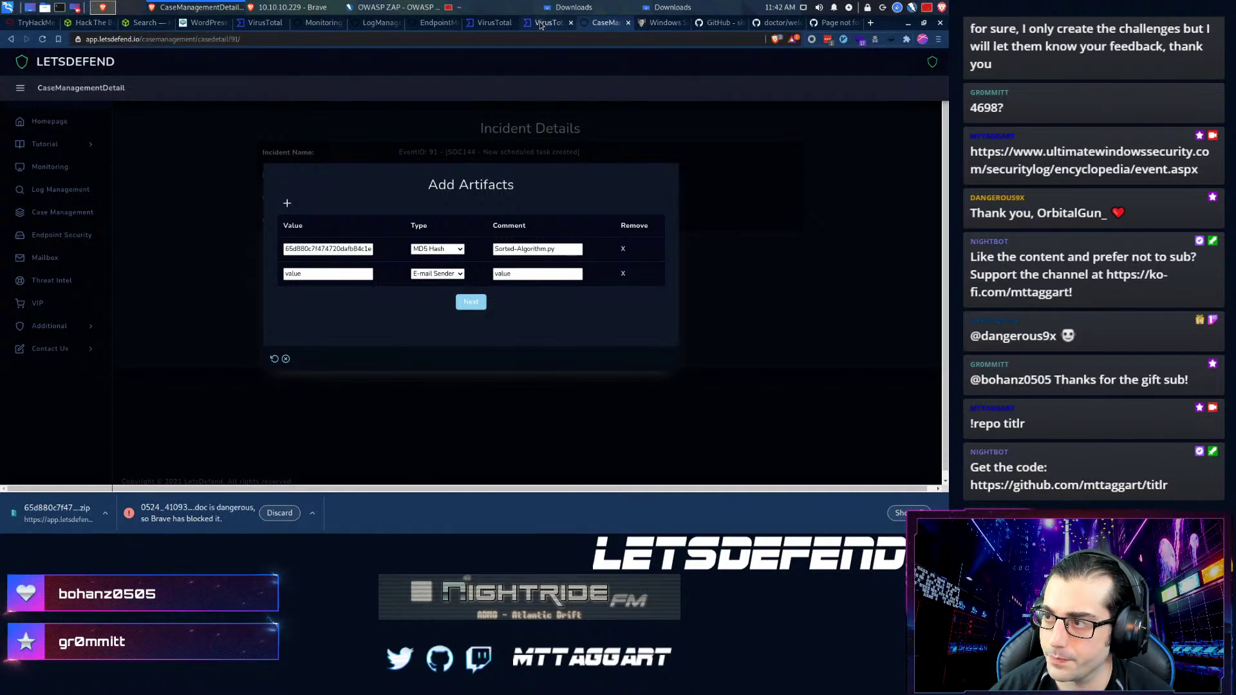
- Check 92.27.116.104 on VirusTotal, then make the second artifact an IP Address commented 'Downloads'
click(480, 26)
click(479, 27)
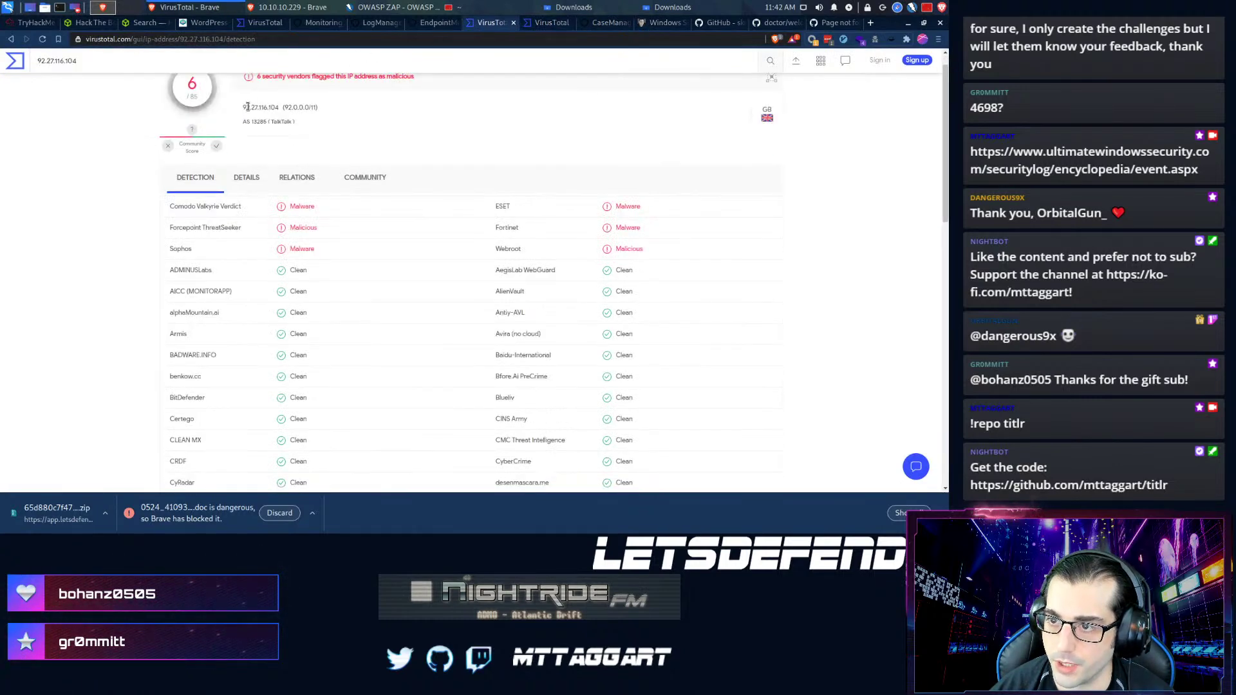
click(608, 23)
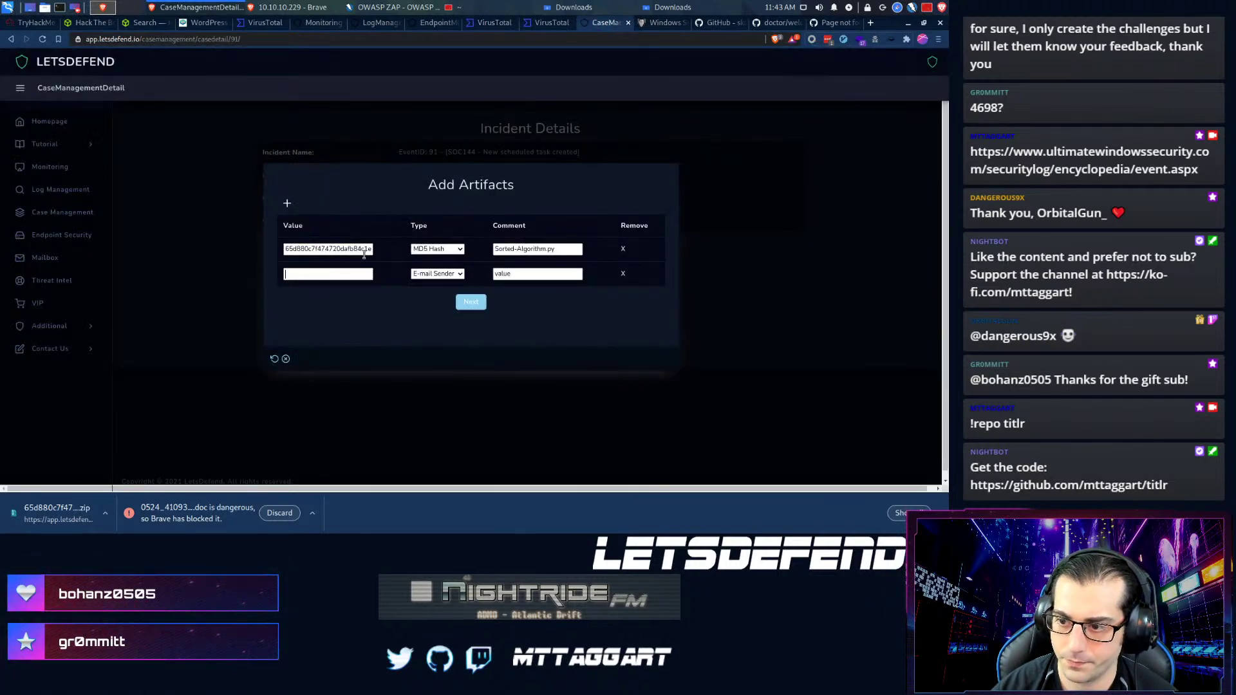
click(415, 275)
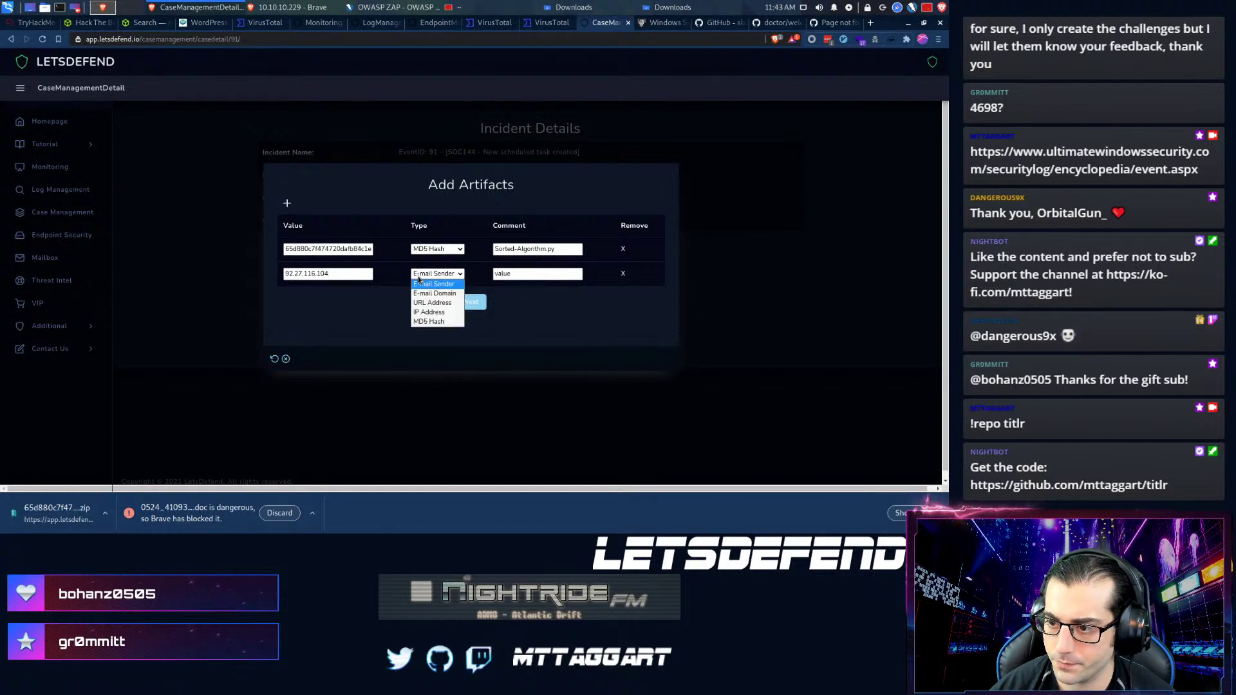
click(429, 312)
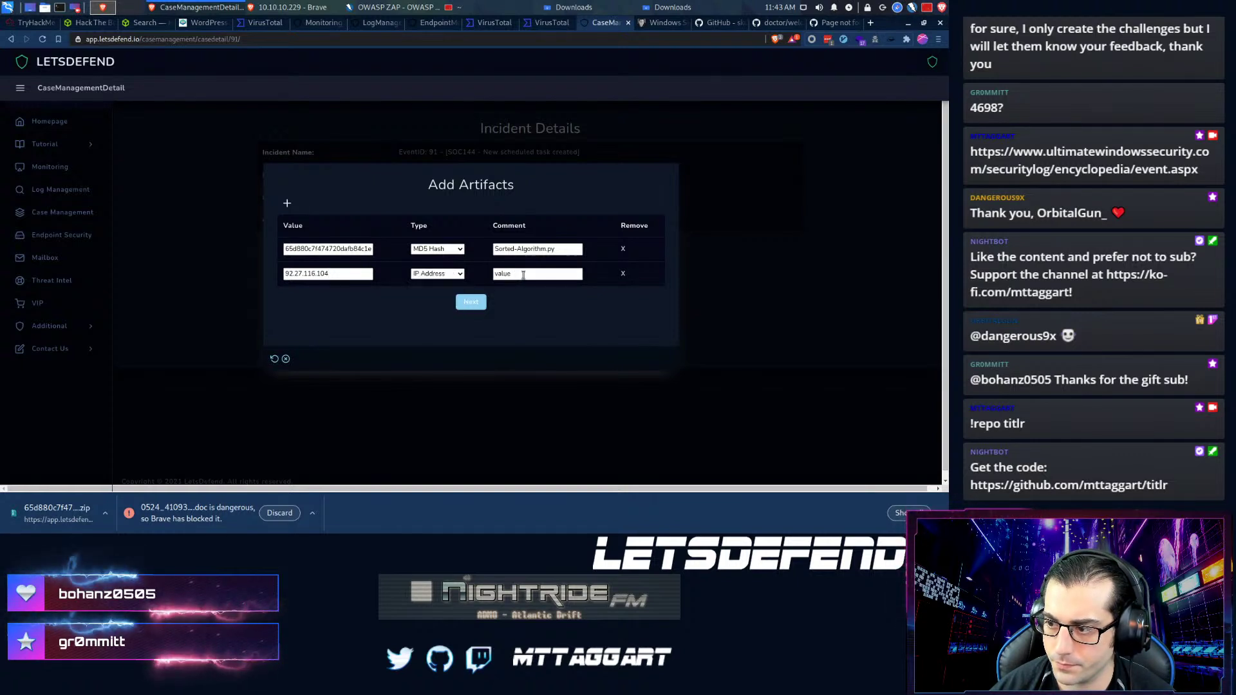
key(Tab)
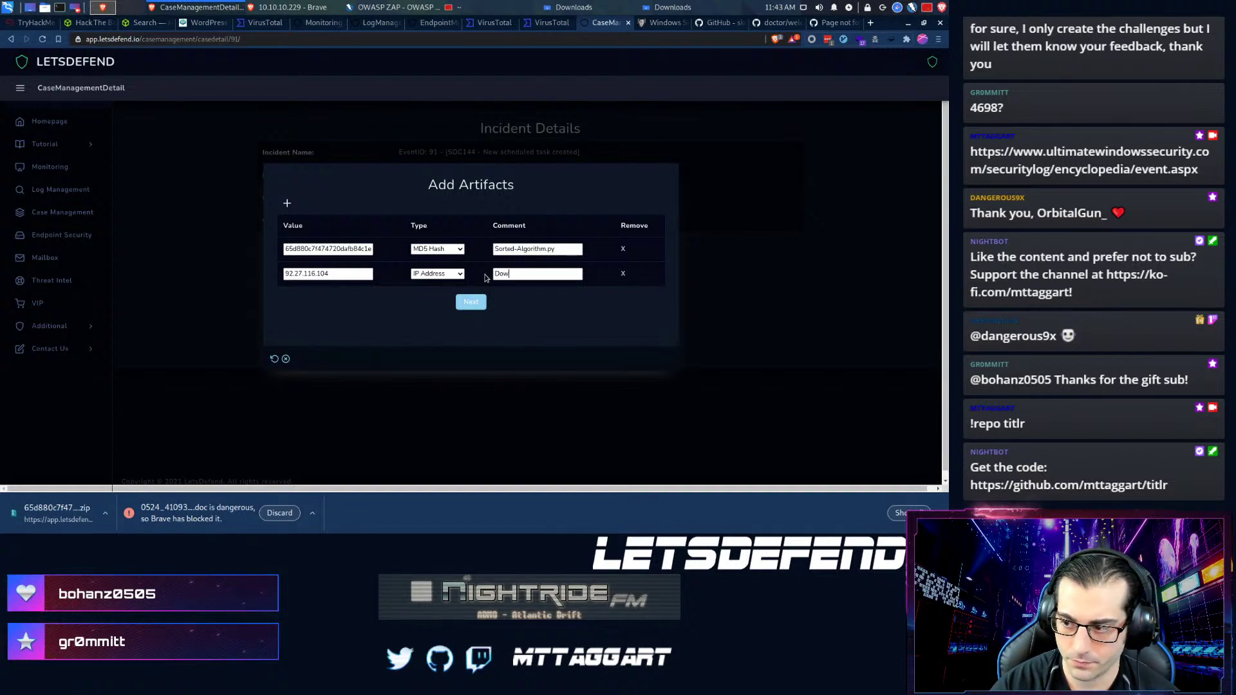
text(Downloads)
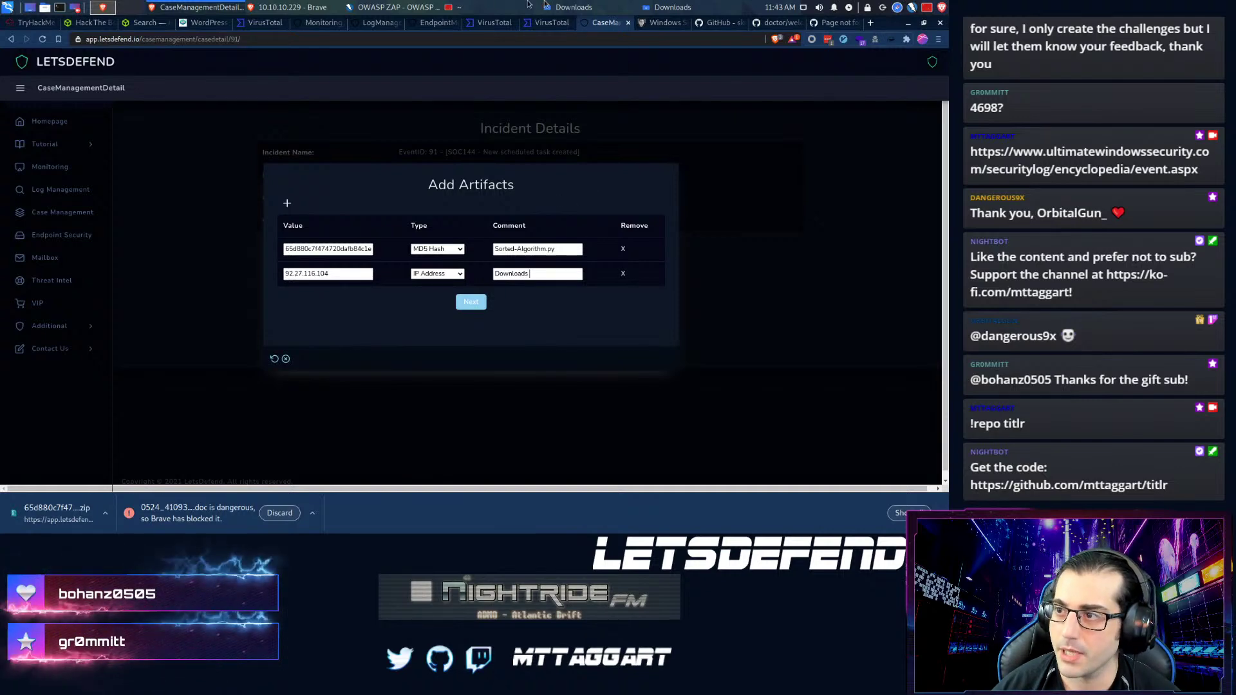
- Copy the payload name x86_x64_setup.exe from the script into the IP artifact's comment
click(581, 5)
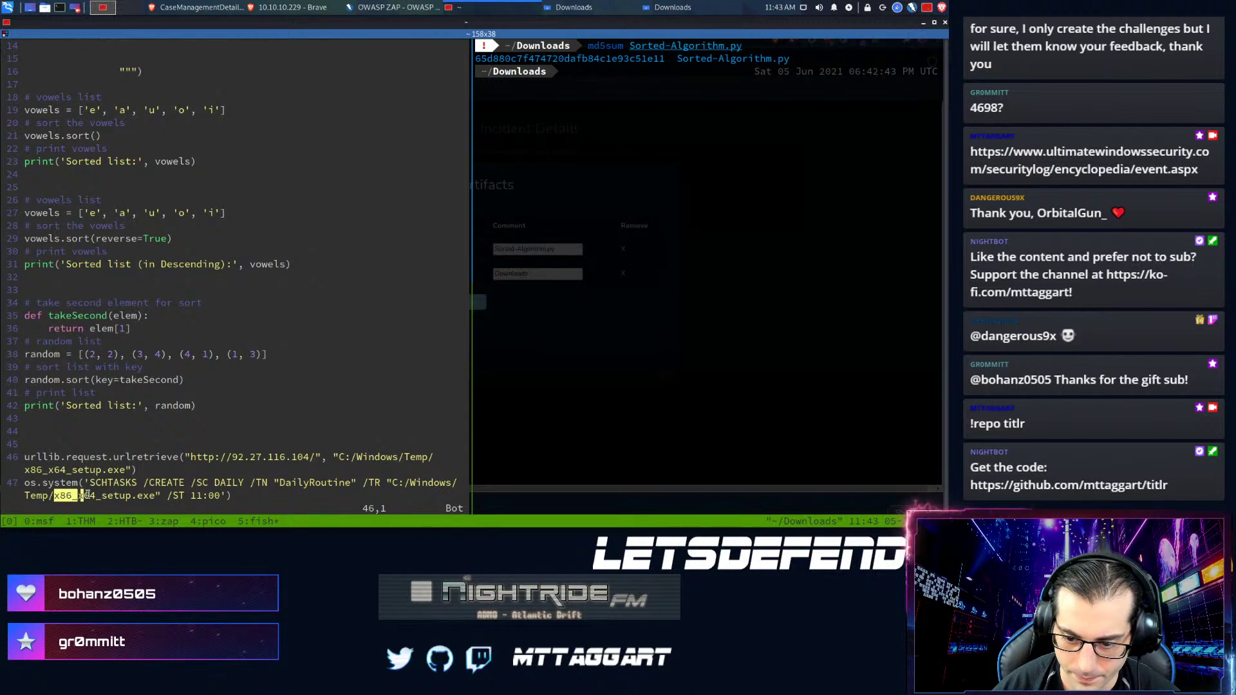
drag(85, 495, 140, 493)
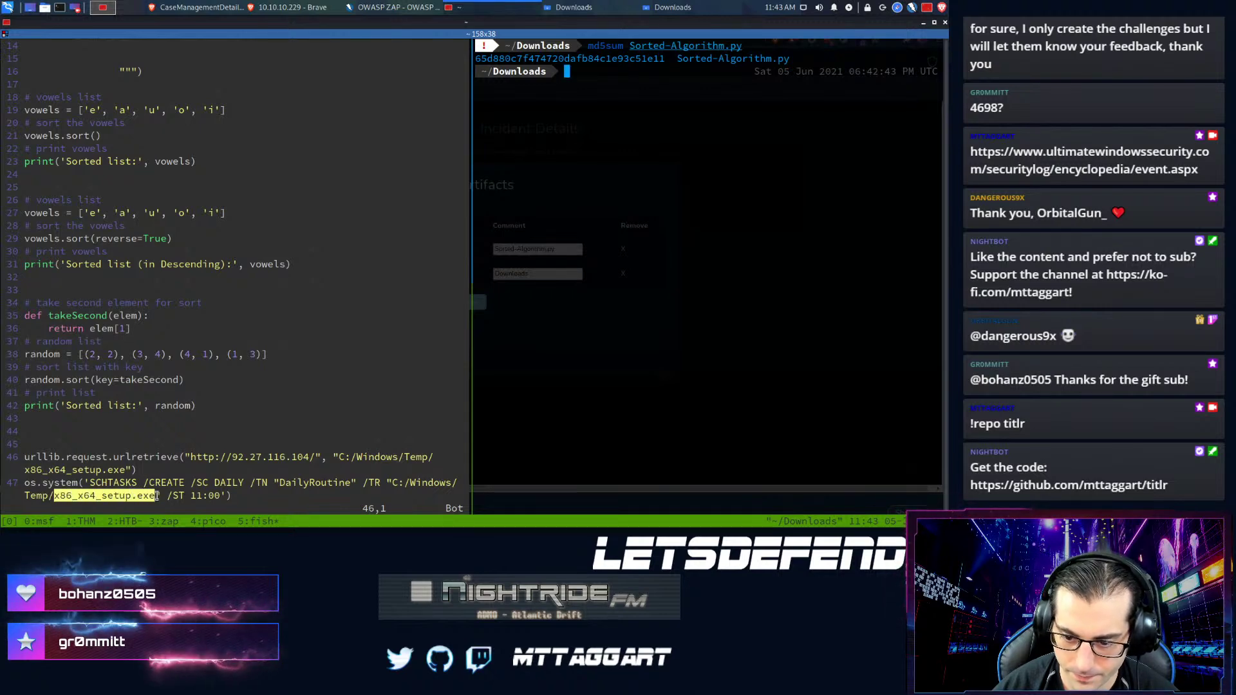
key(alt+Tab)
text(x86_x64_setup.exe)
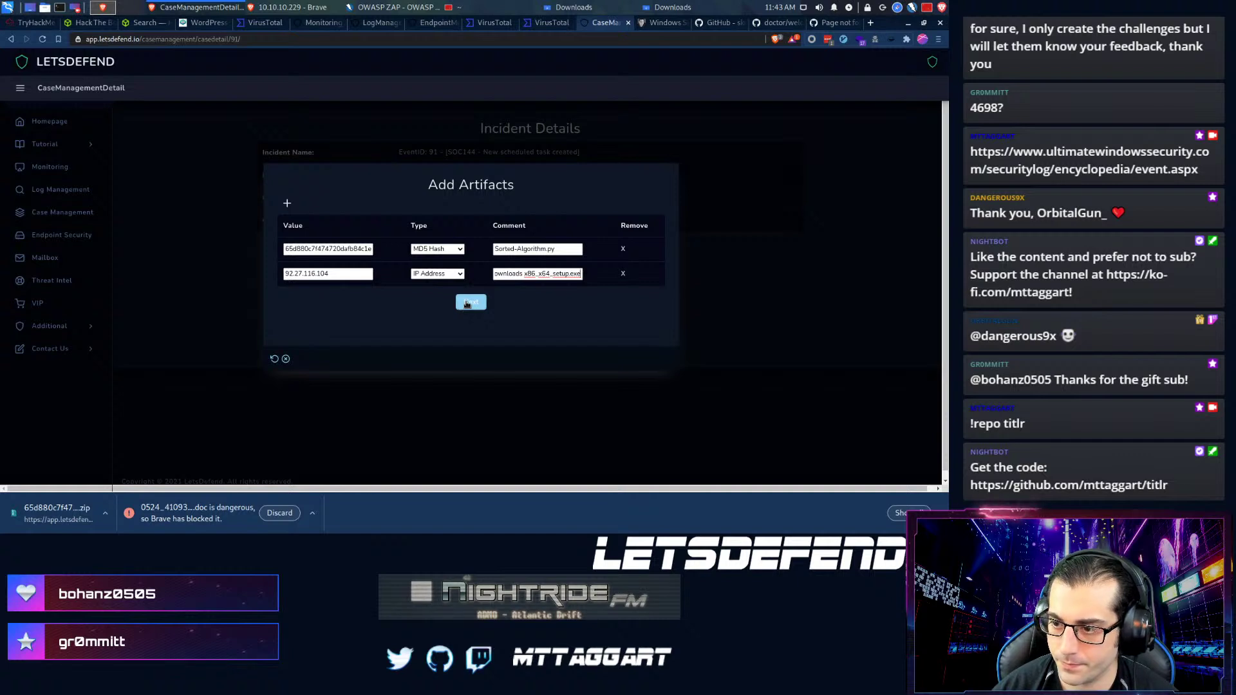
- Submit the artifacts, answer Yes that the C2 was requested, and finish the playbook
click(467, 303)
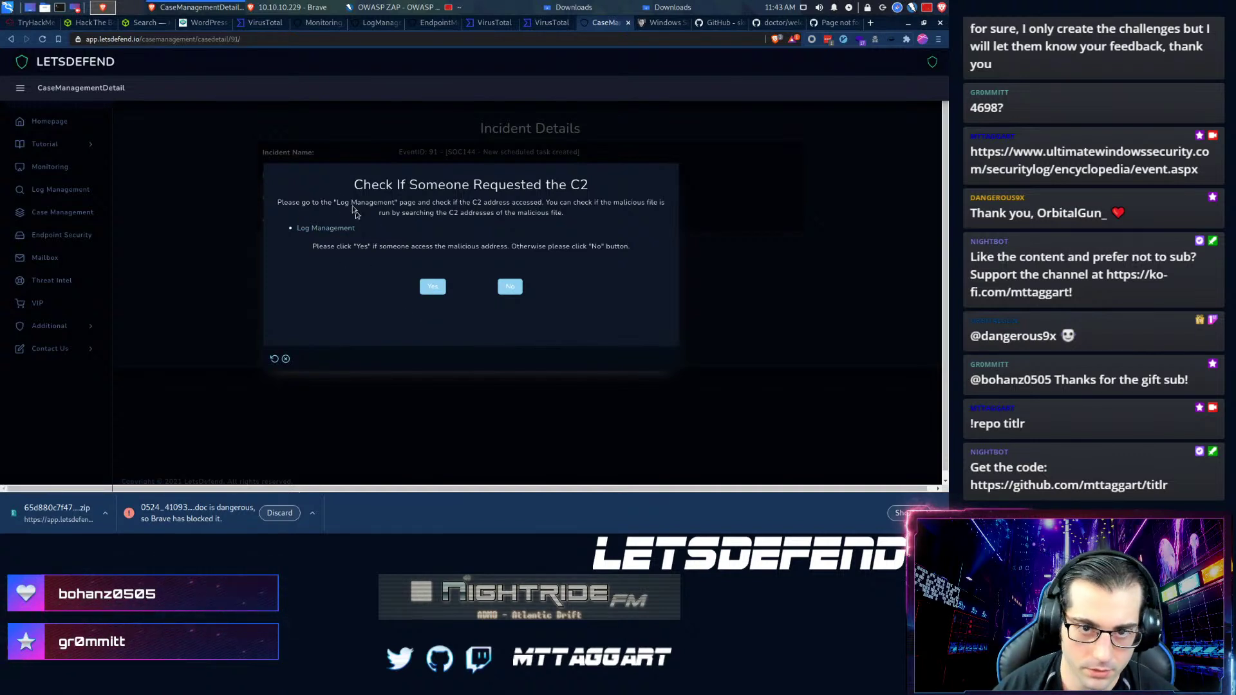
click(432, 286)
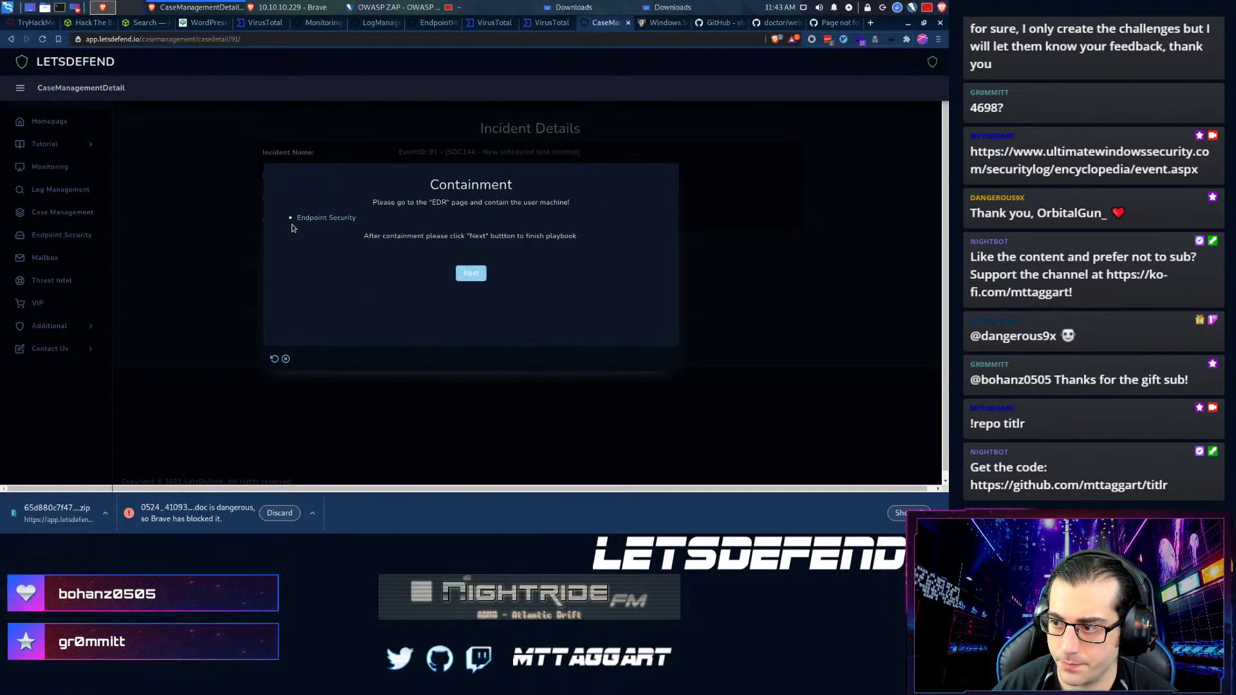
click(470, 274)
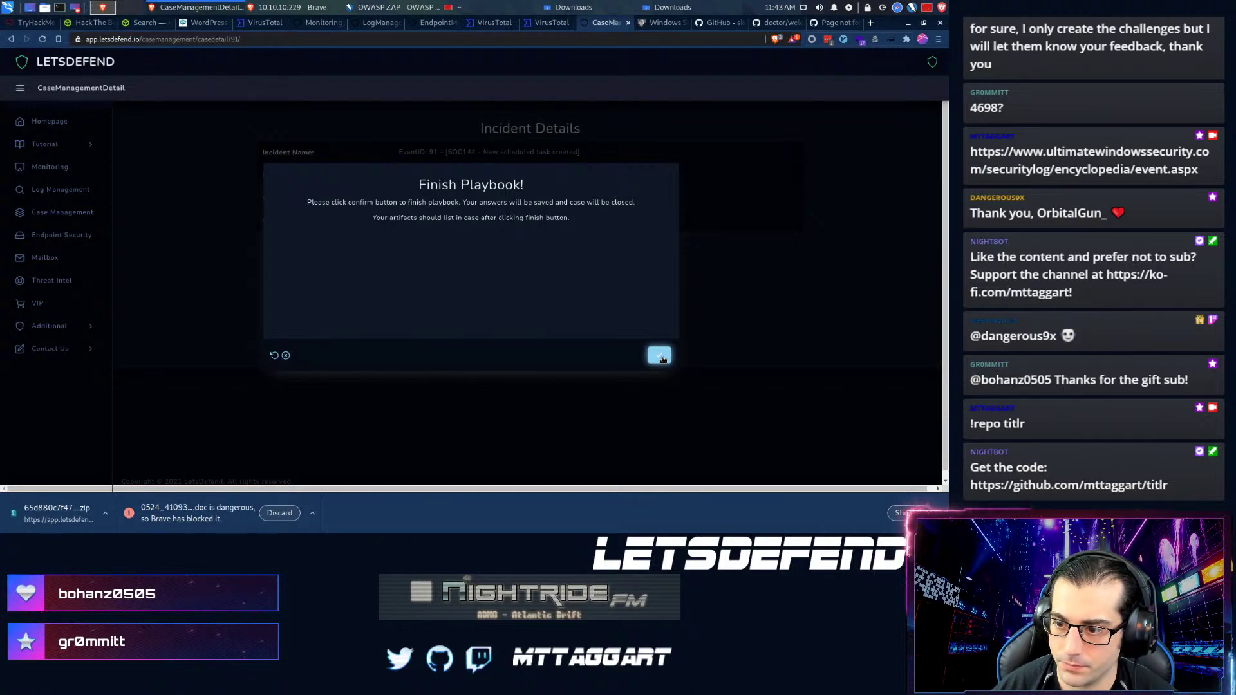
click(661, 356)
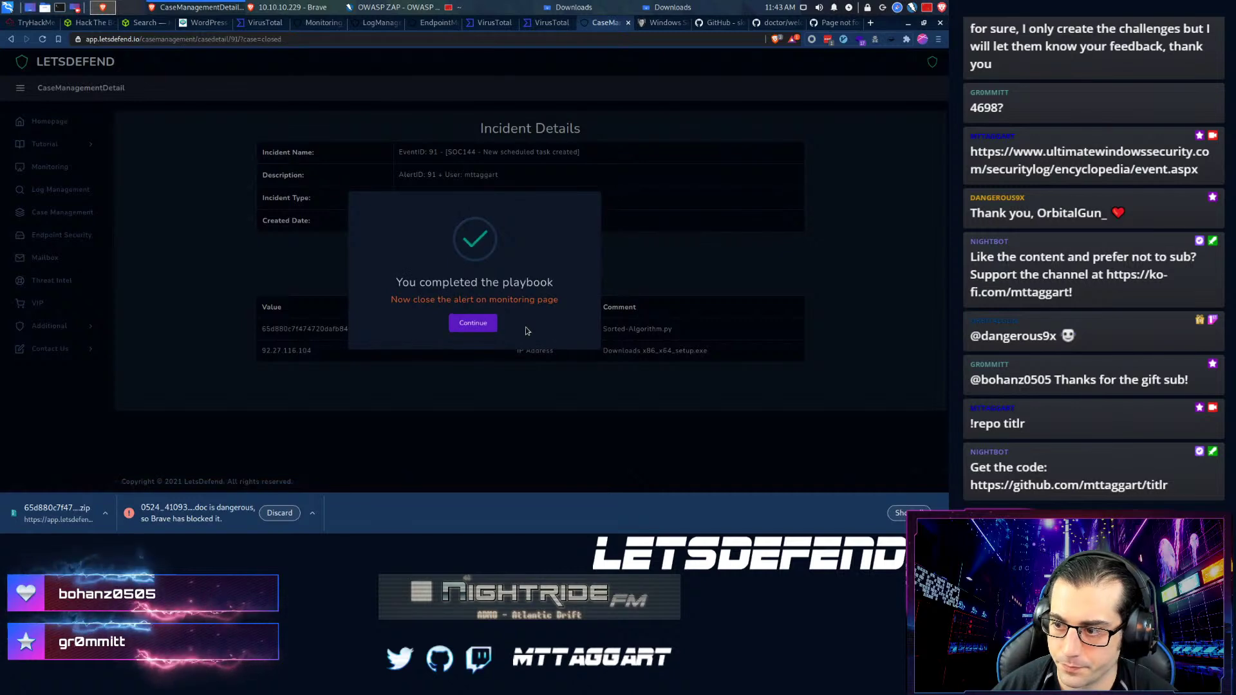
click(473, 323)
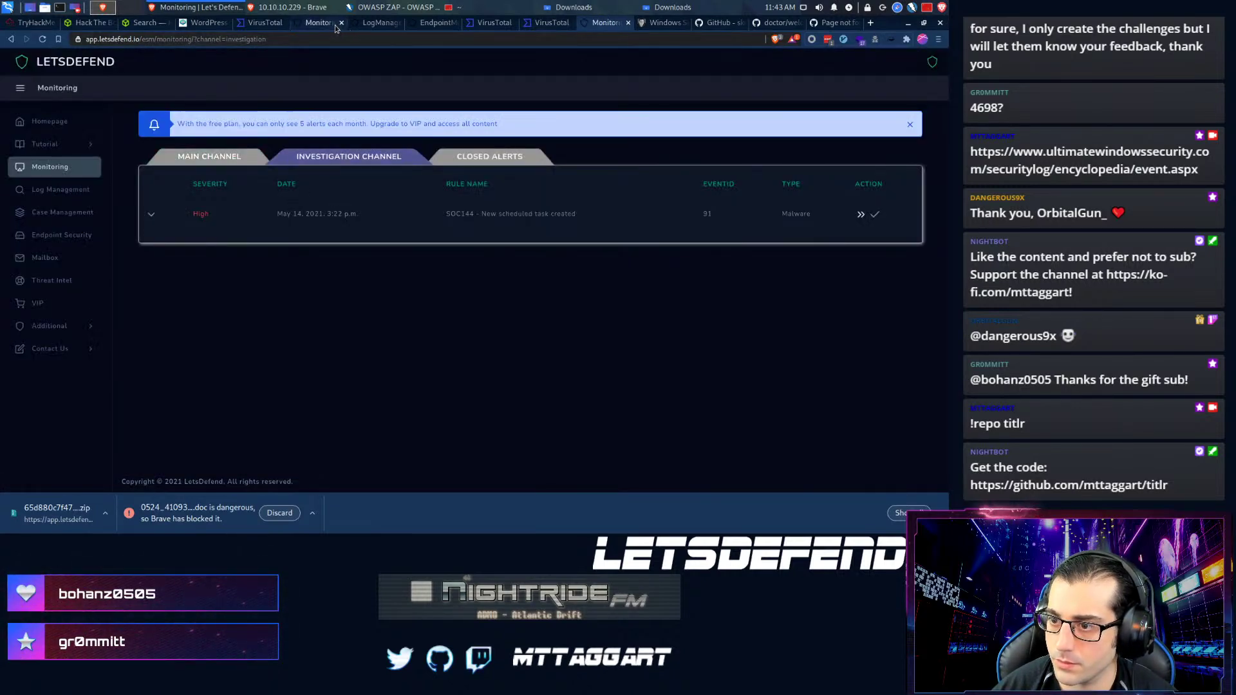
- Close SOC144 as True Positive noting 'Malicious Python downloaded schtask creator: C2 detected.'
click(875, 216)
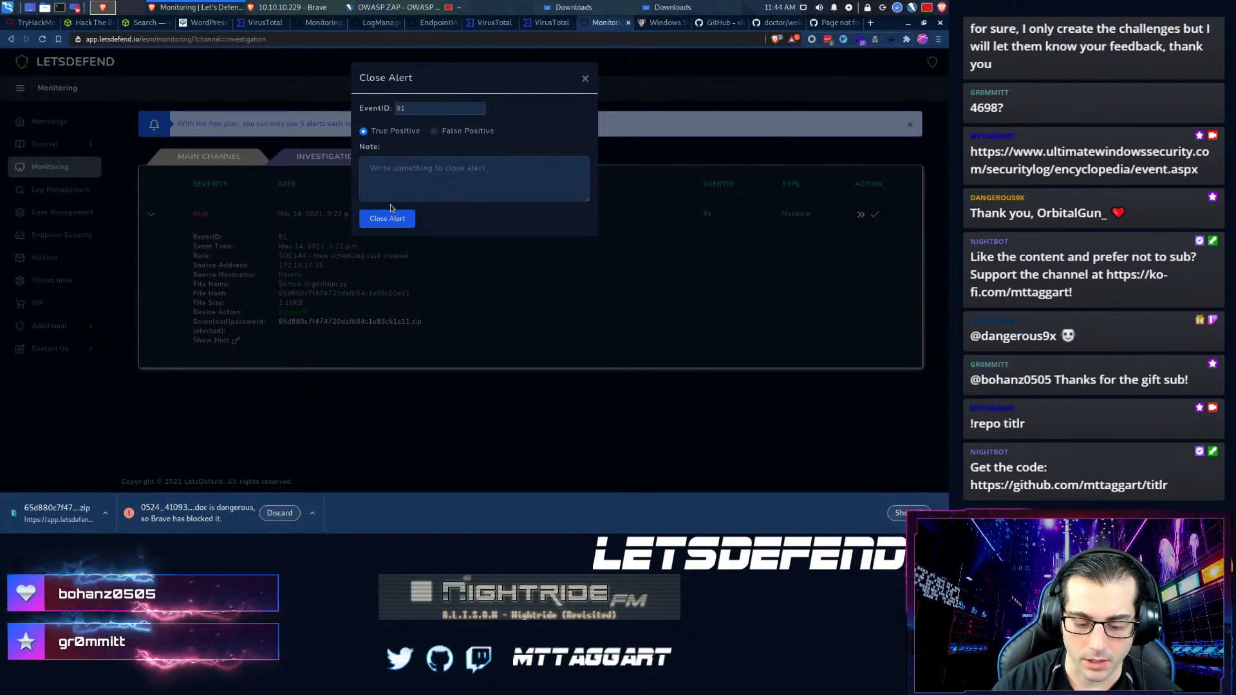
text(Malici)
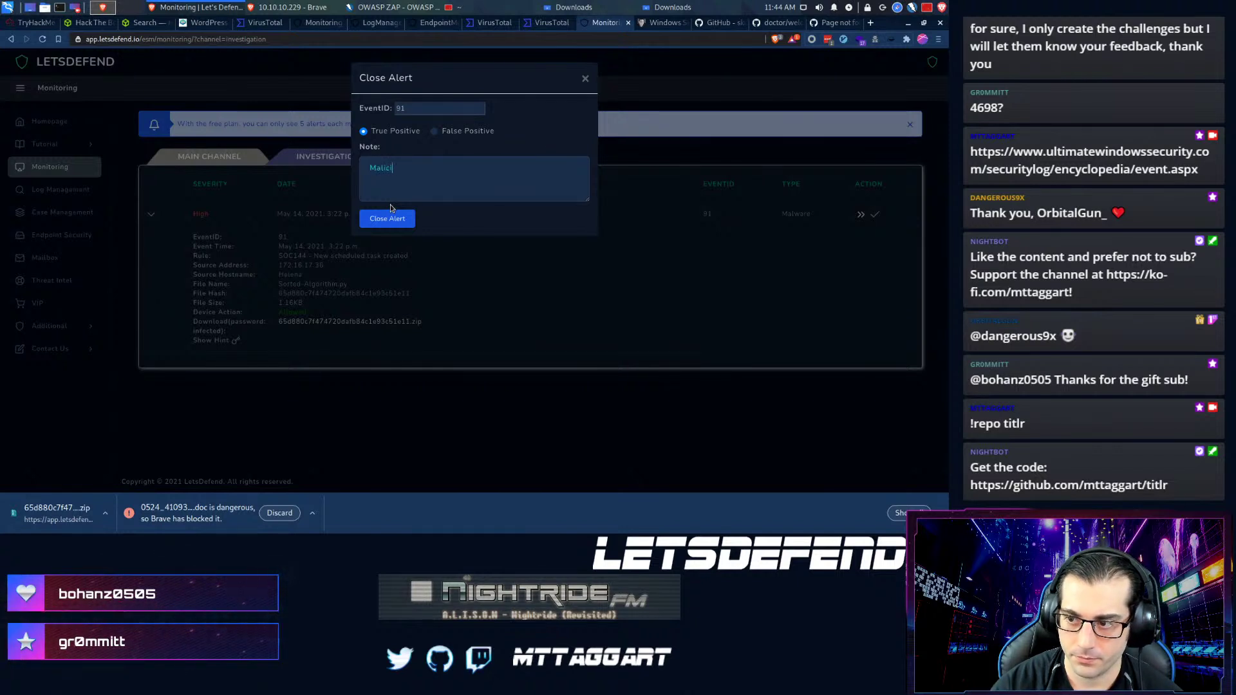
text(ous Python downloaded )
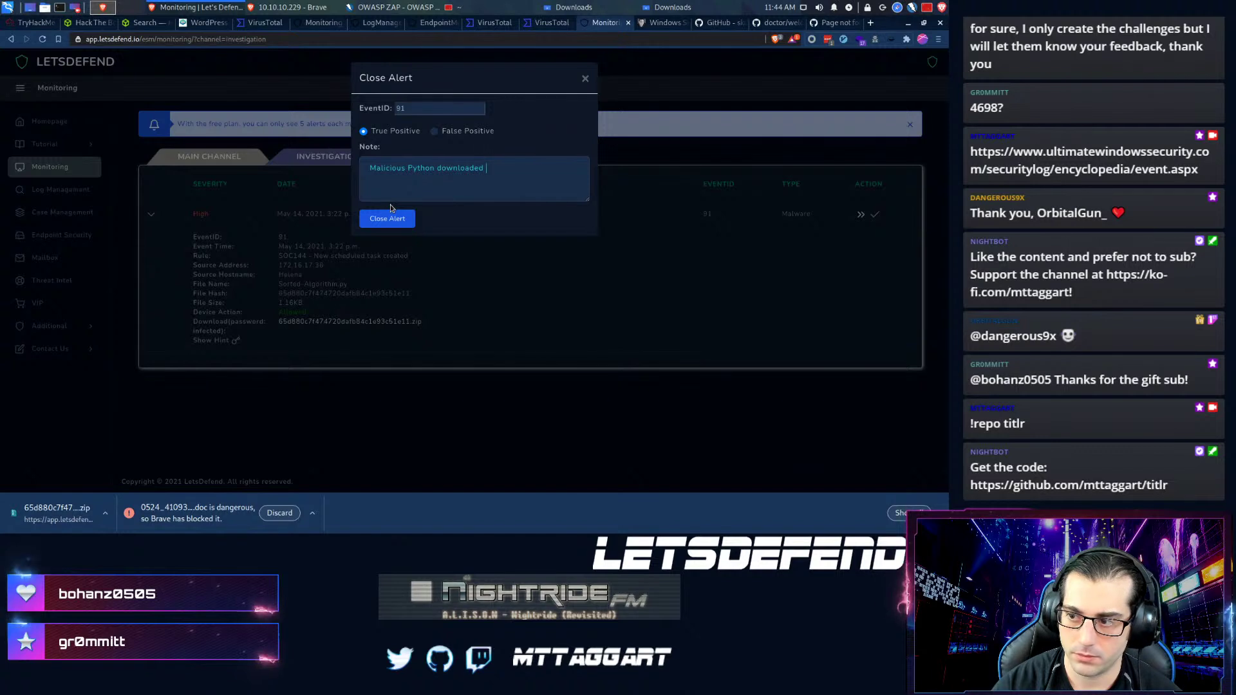
text(schtask)
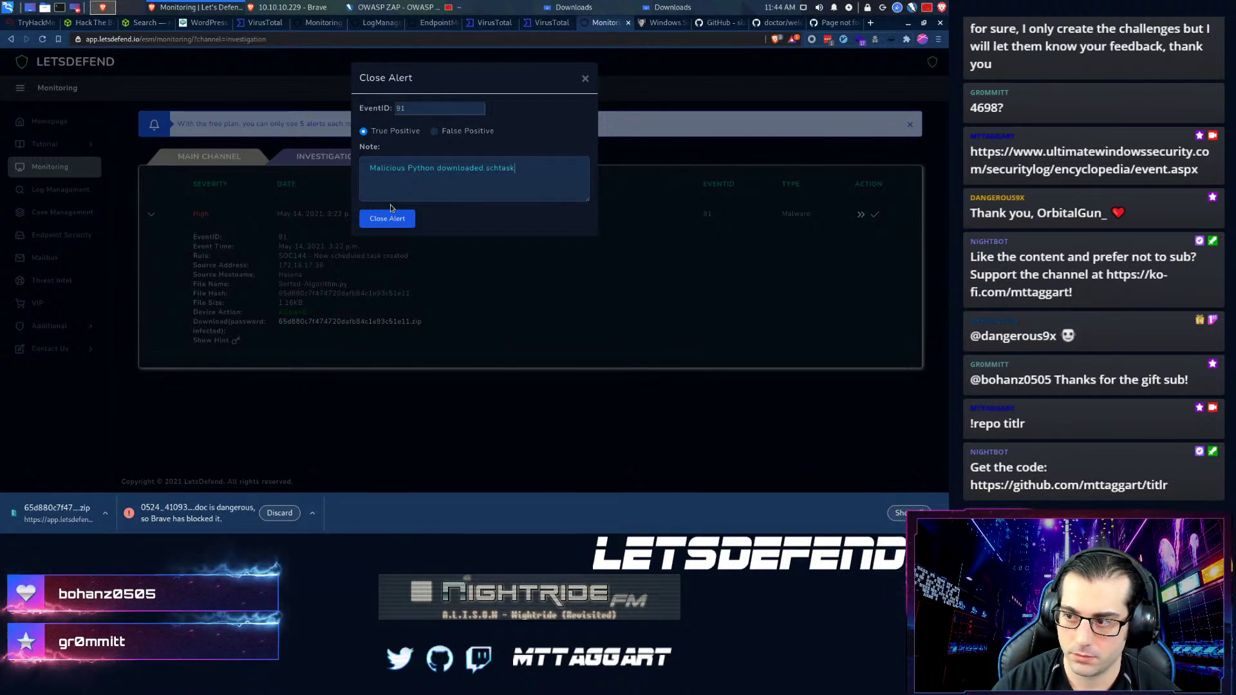
text( creator: C2 d)
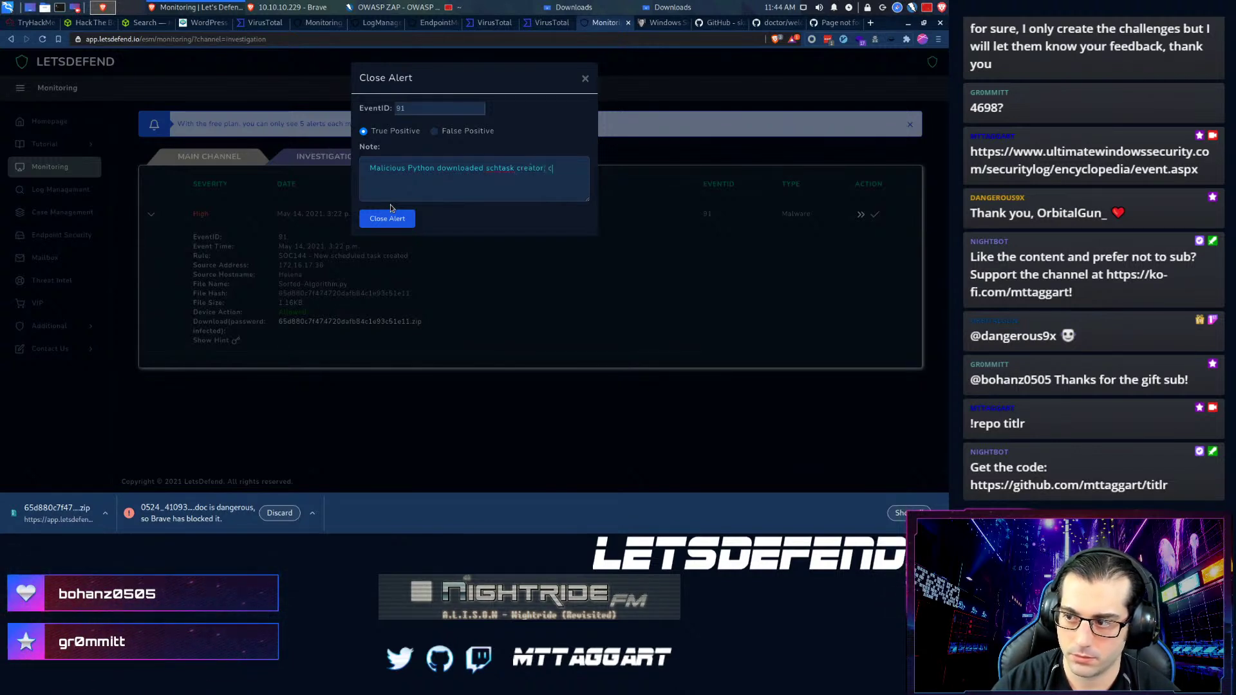
text(etected)
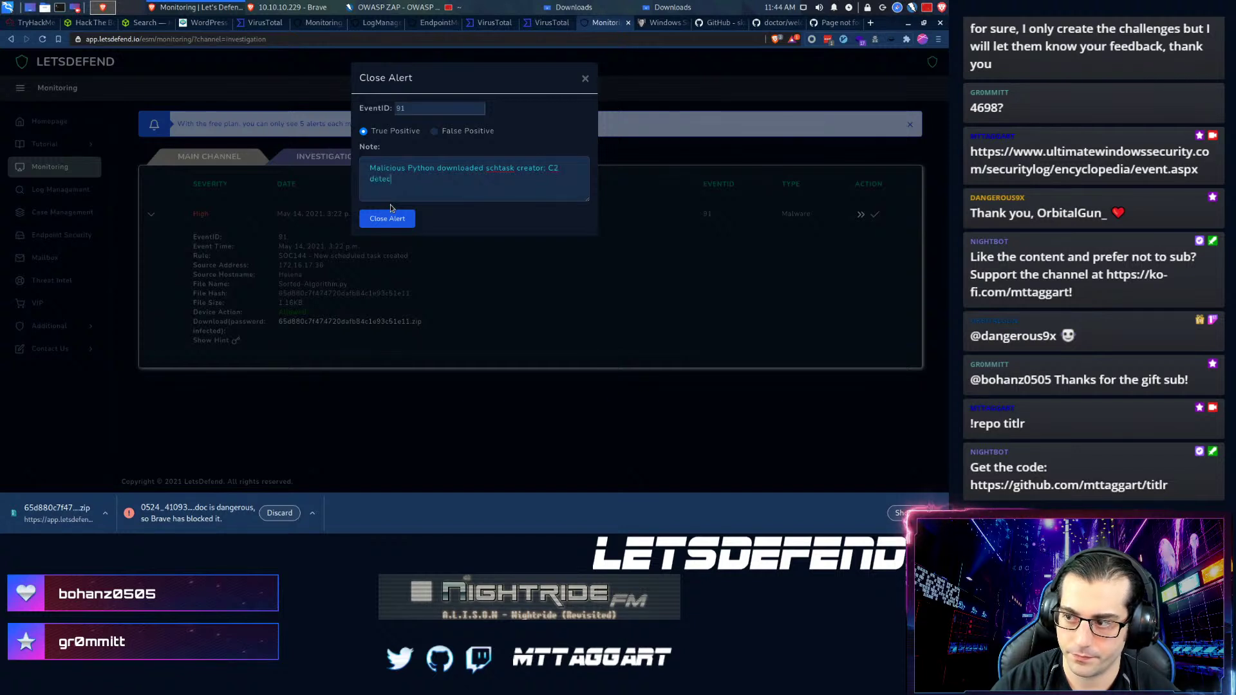
text(.)
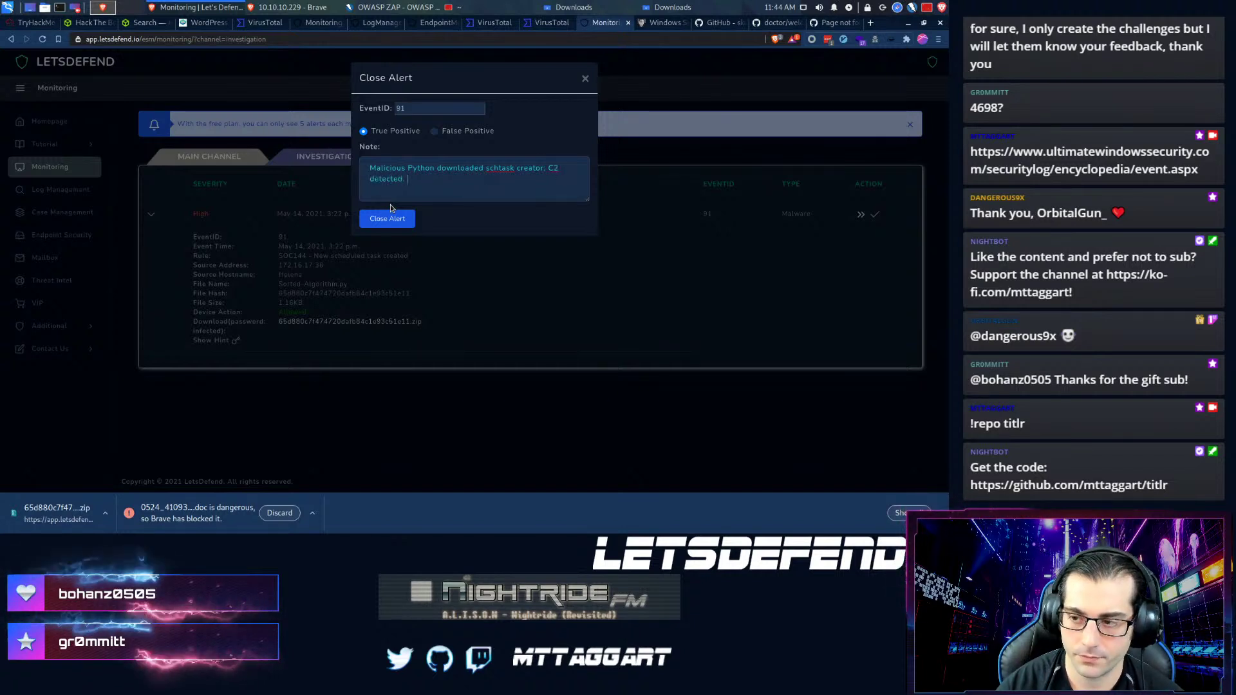
click(399, 222)
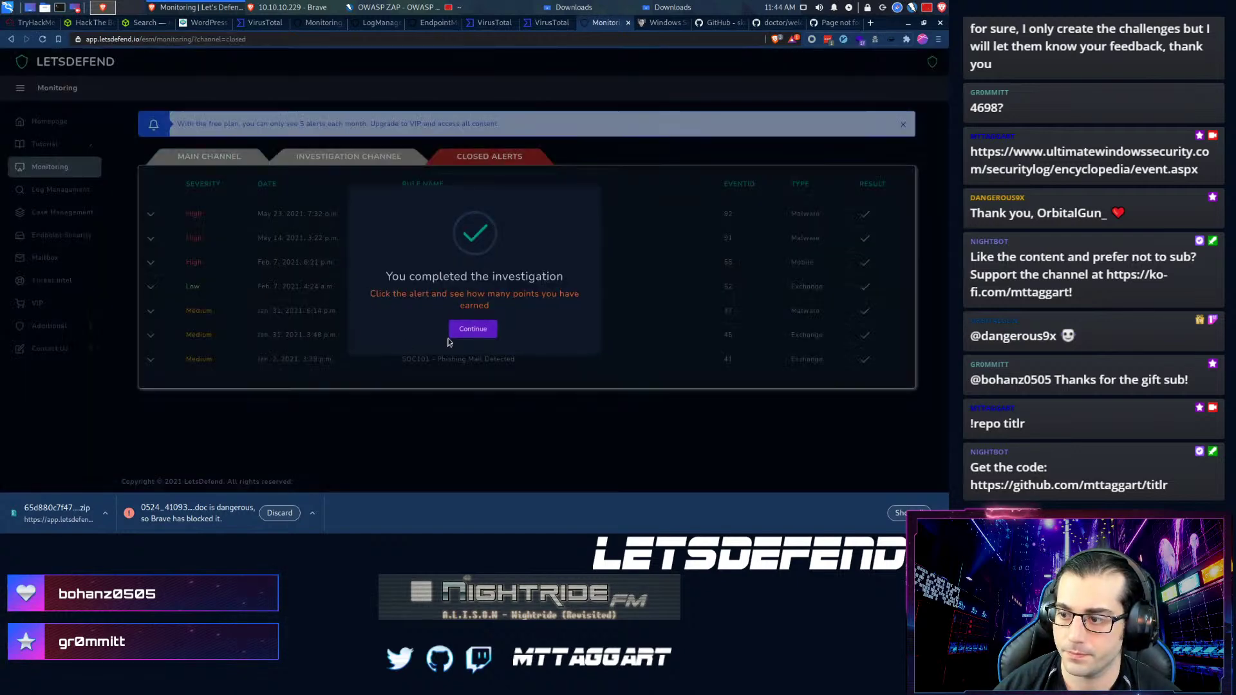
click(455, 330)
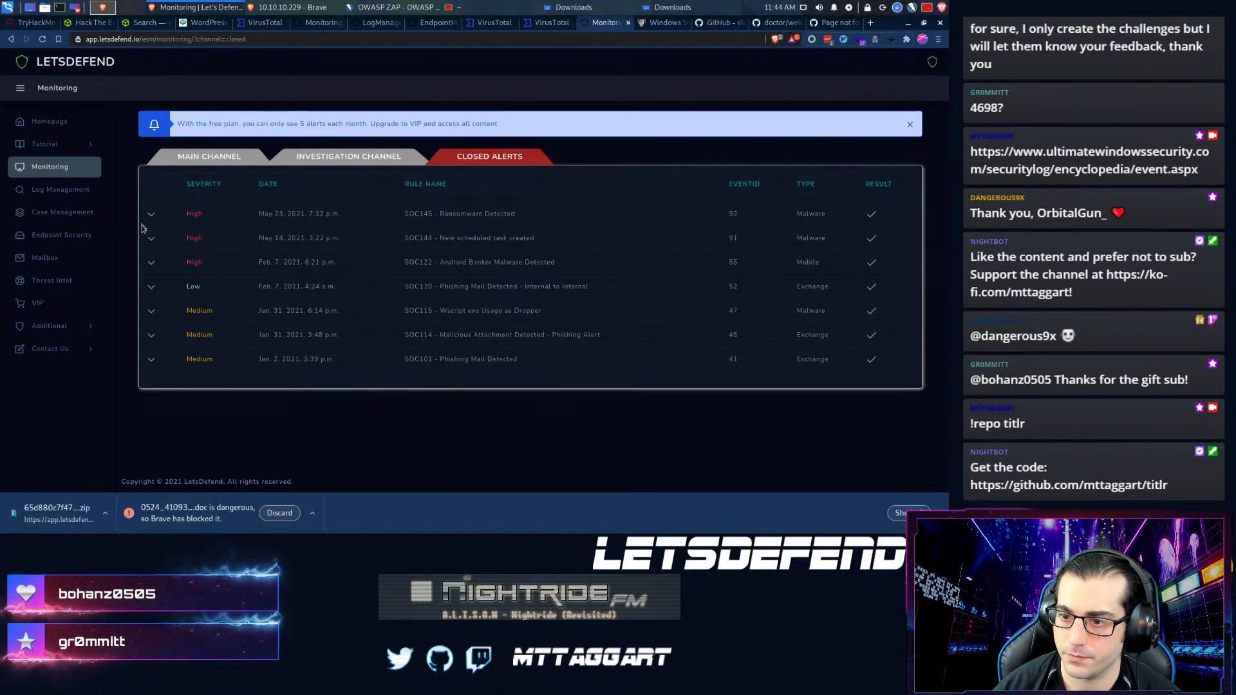
- Review SOC144's scored answers in Closed Alerts, then briefly expand SOC106 in the Main Channel
click(152, 240)
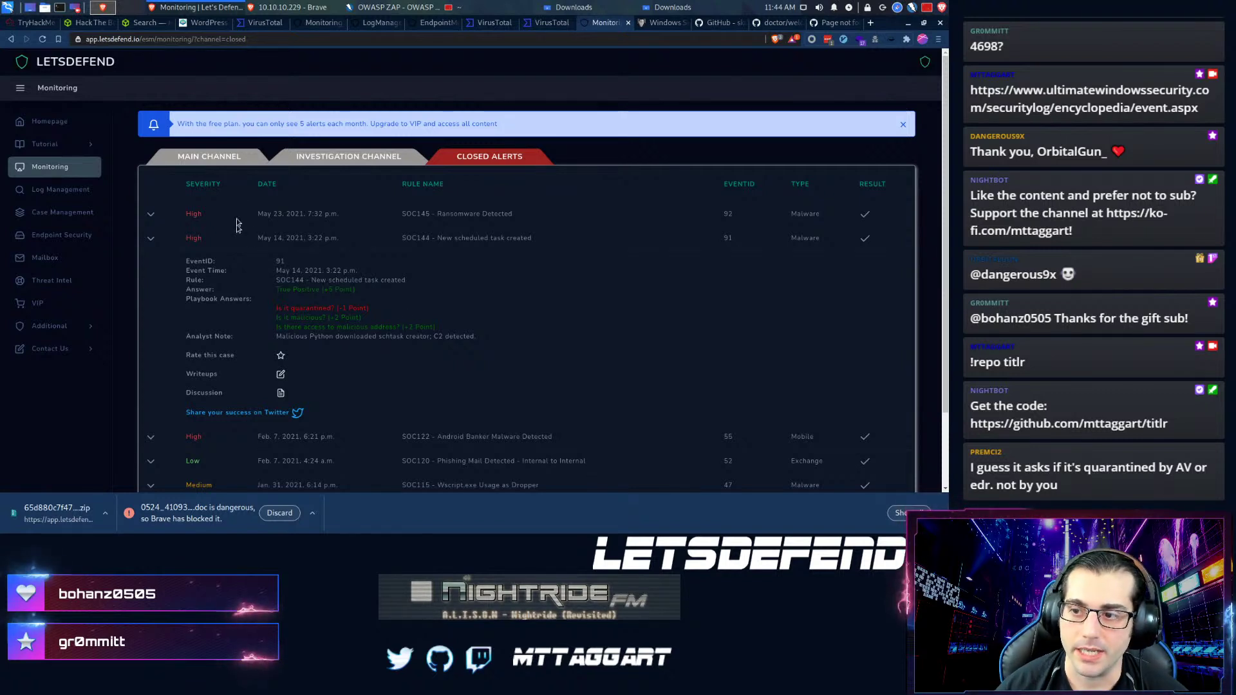
click(191, 162)
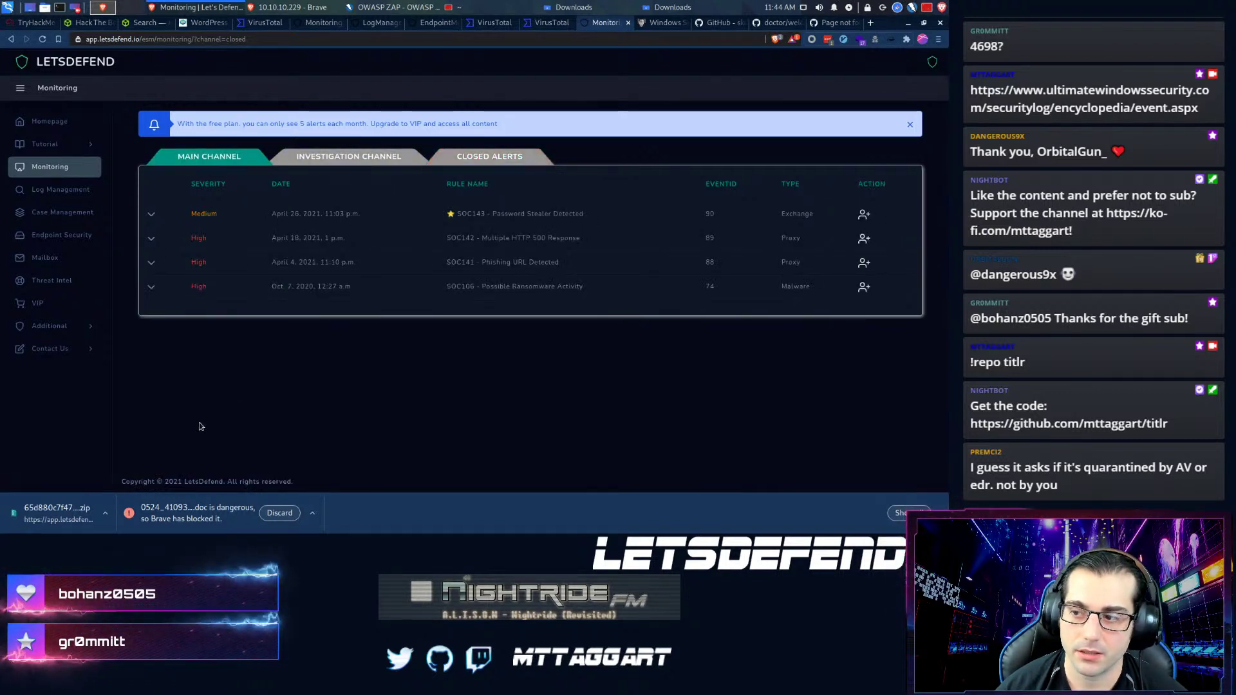
click(151, 288)
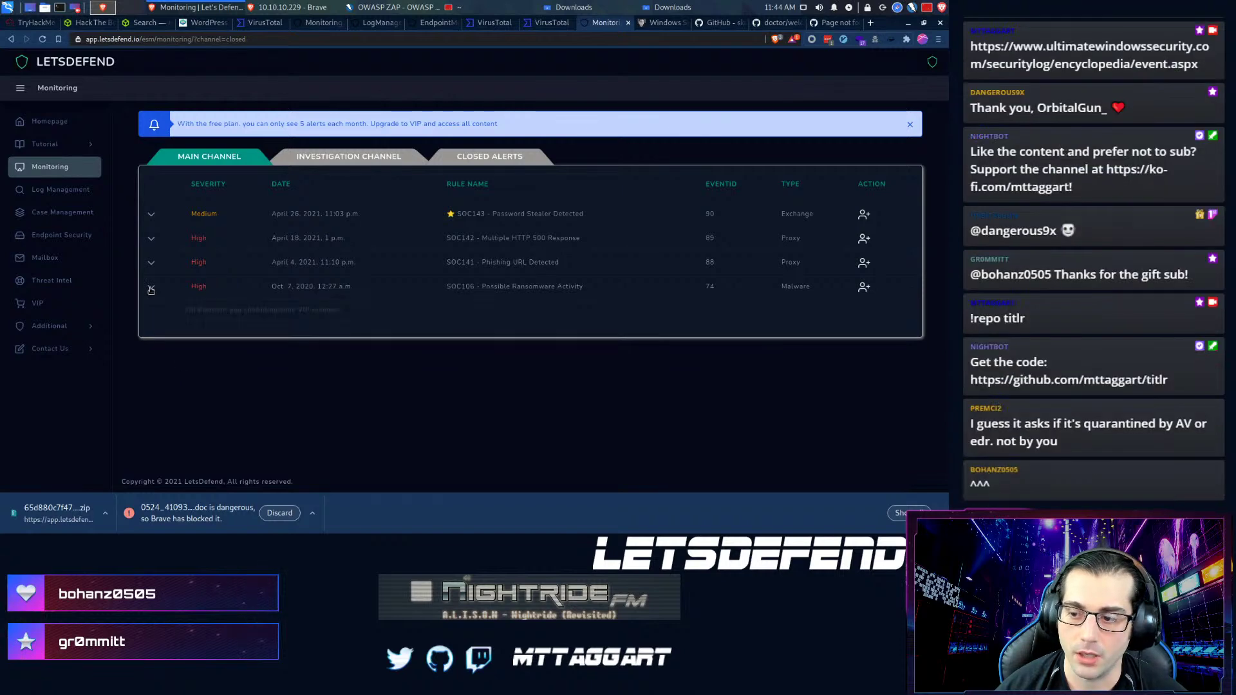
click(151, 287)
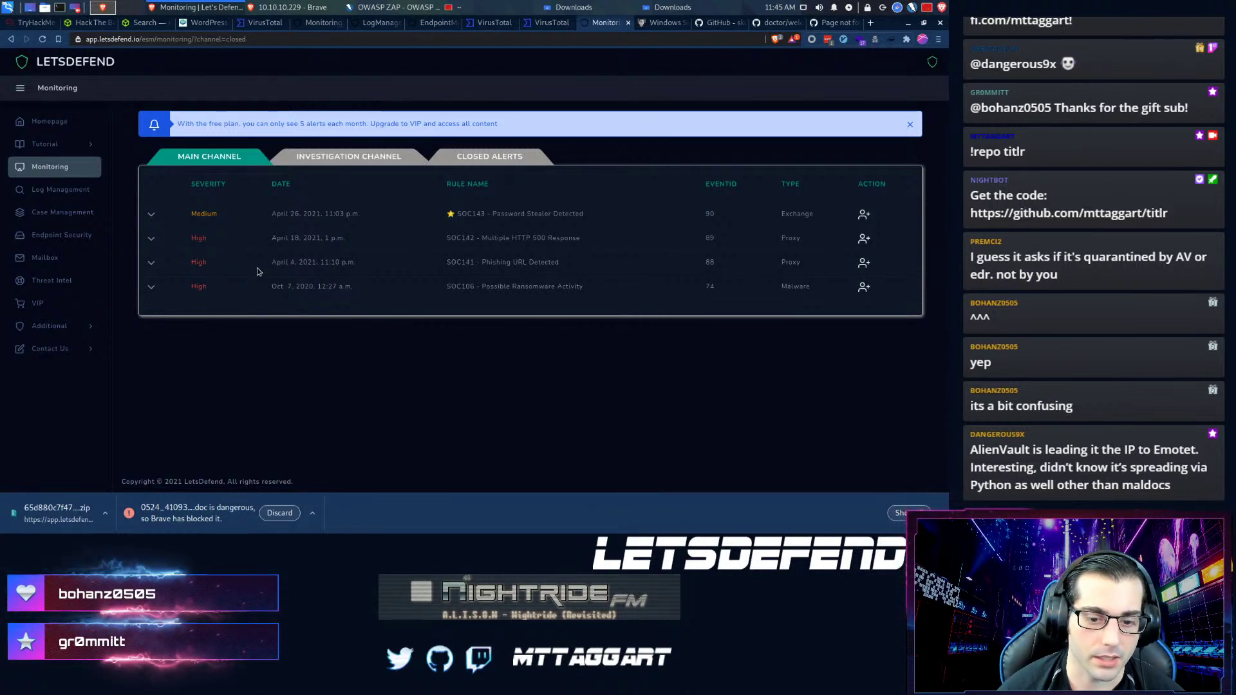
- Show the Details tab for 92.27.116.104 on VirusTotal and scroll through its Whois record
click(544, 24)
click(485, 26)
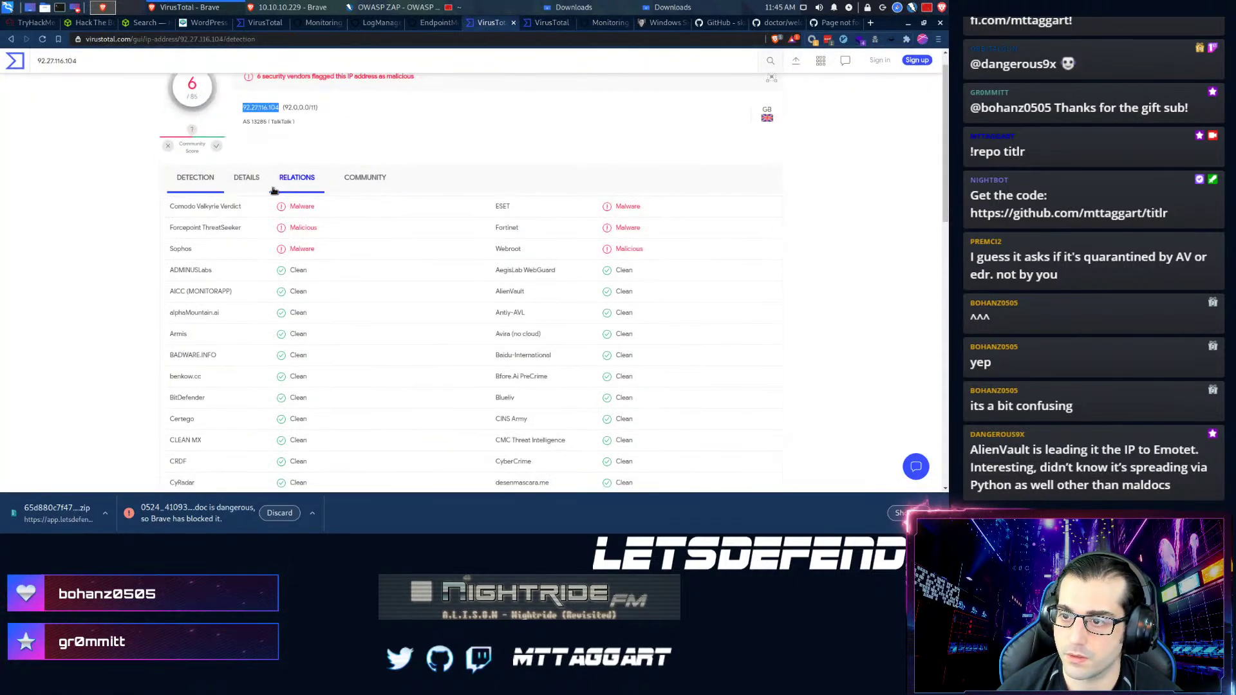
click(244, 179)
scroll(136, 286, down, 3)
scroll(134, 288, down, 2)
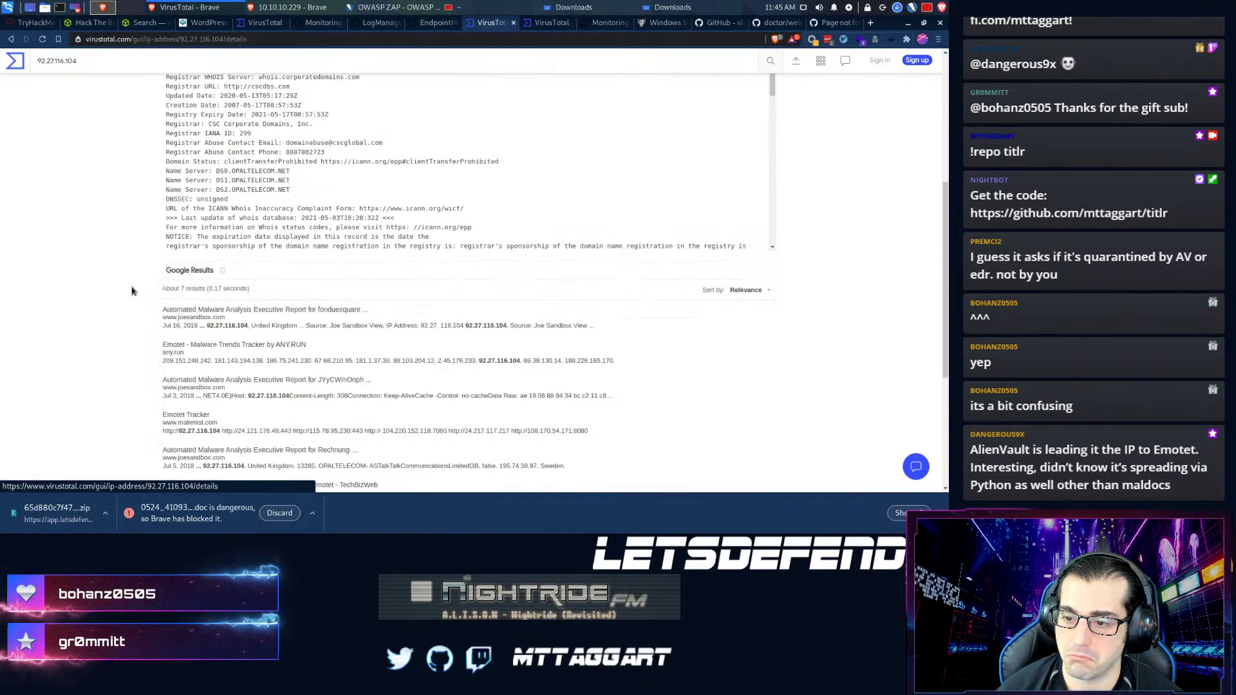
scroll(127, 294, down, 2)
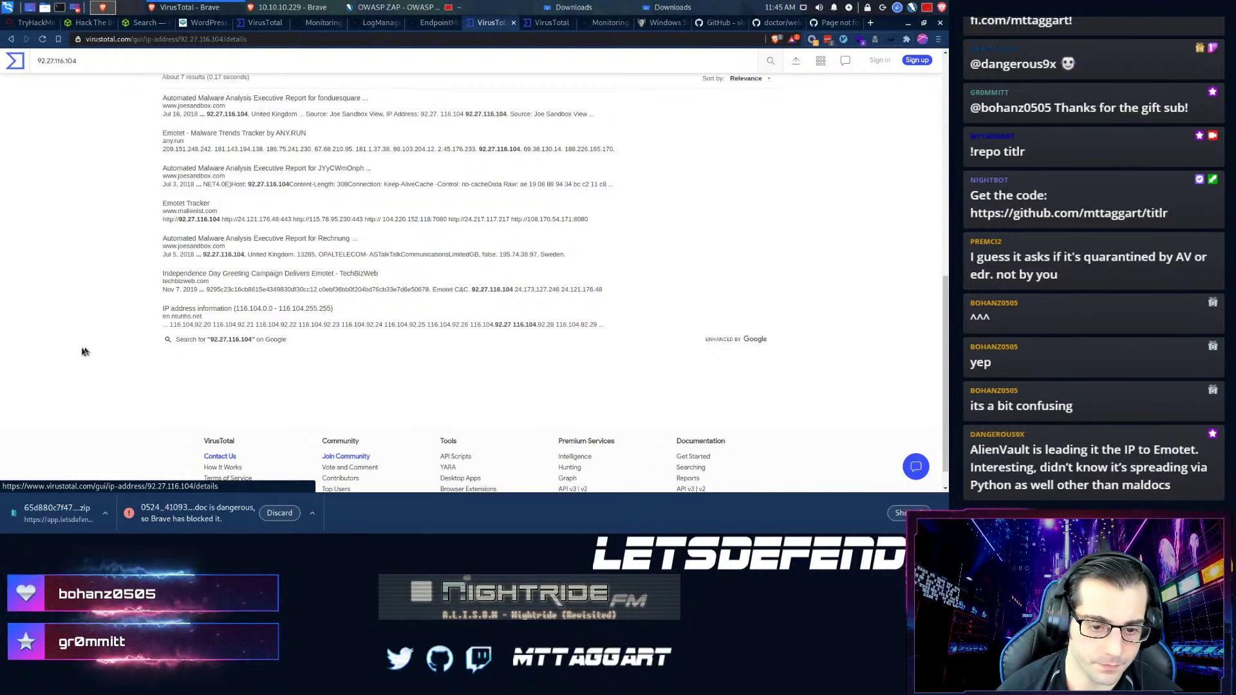
scroll(65, 382, up, 4)
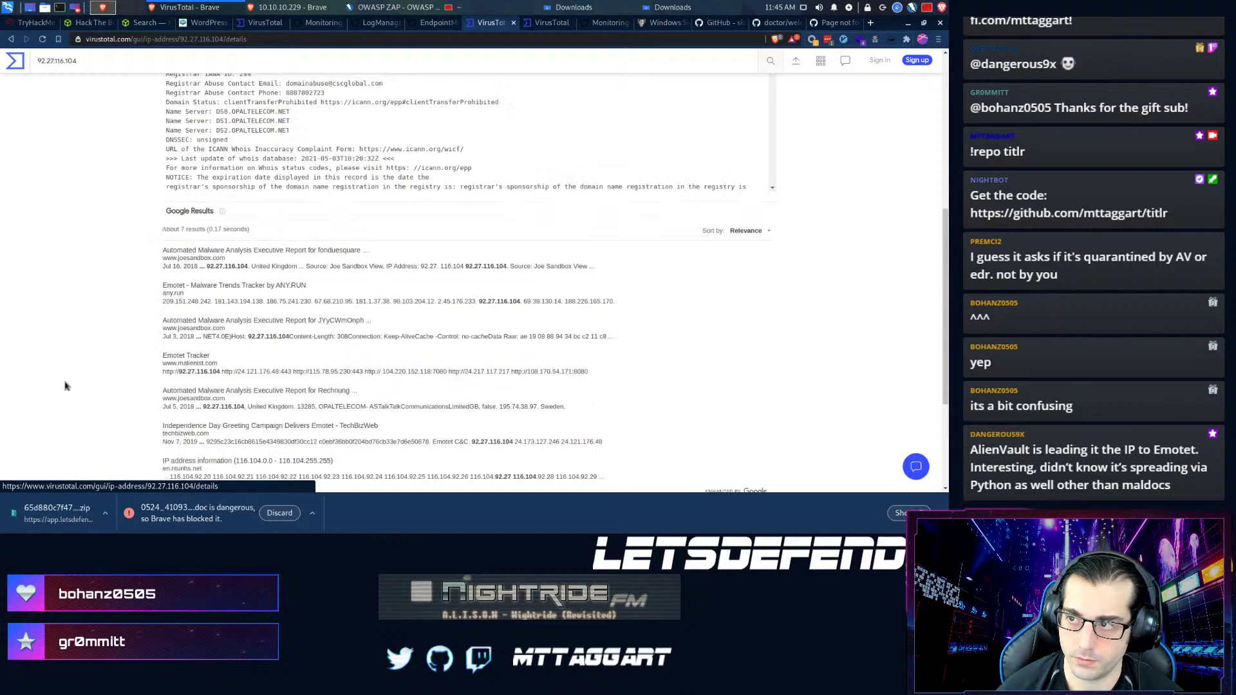
scroll(65, 385, up, 3)
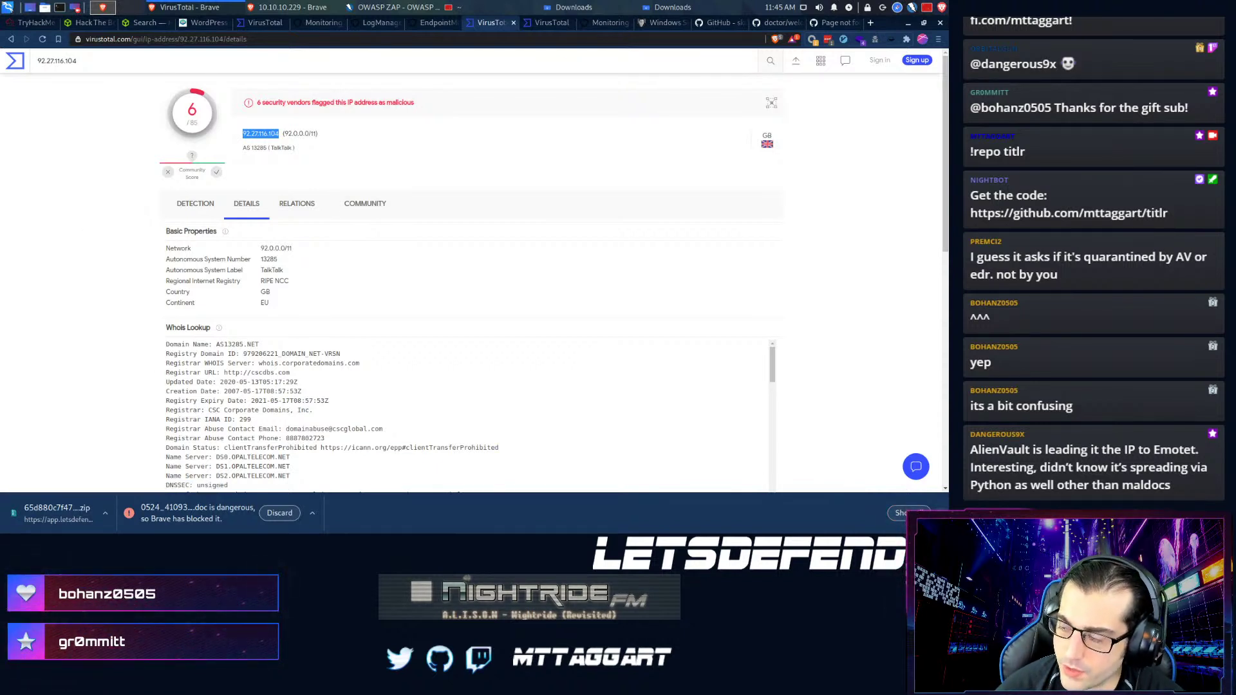
click(940, 513)
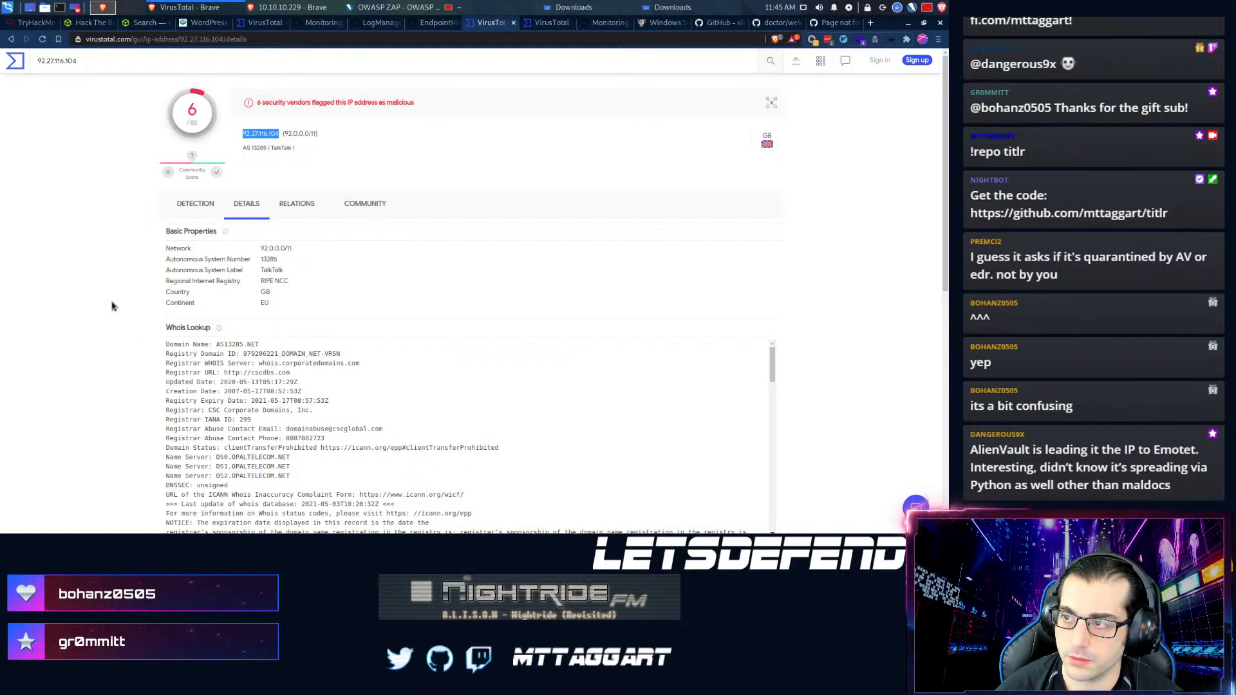